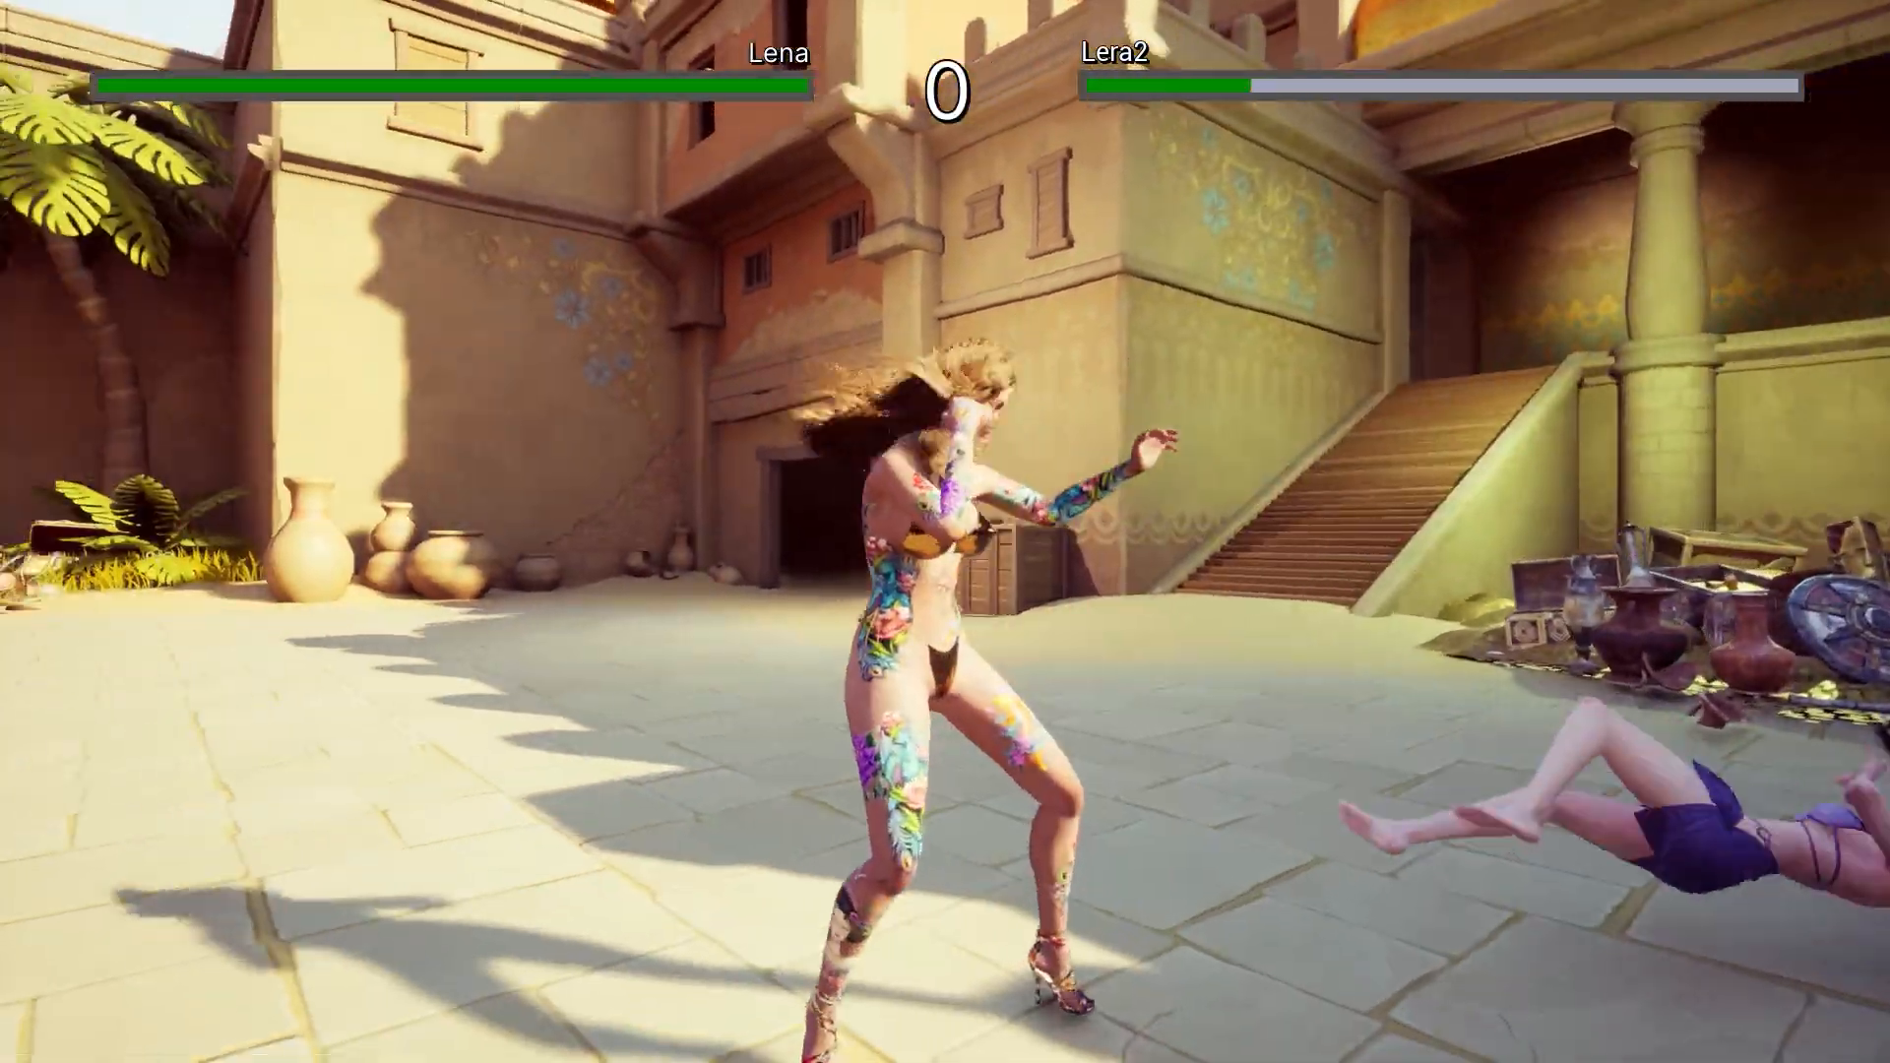
Play-test the map by moving the red mannequin around Quinn in the standalone preview, and end the session.
left_click(419, 80)
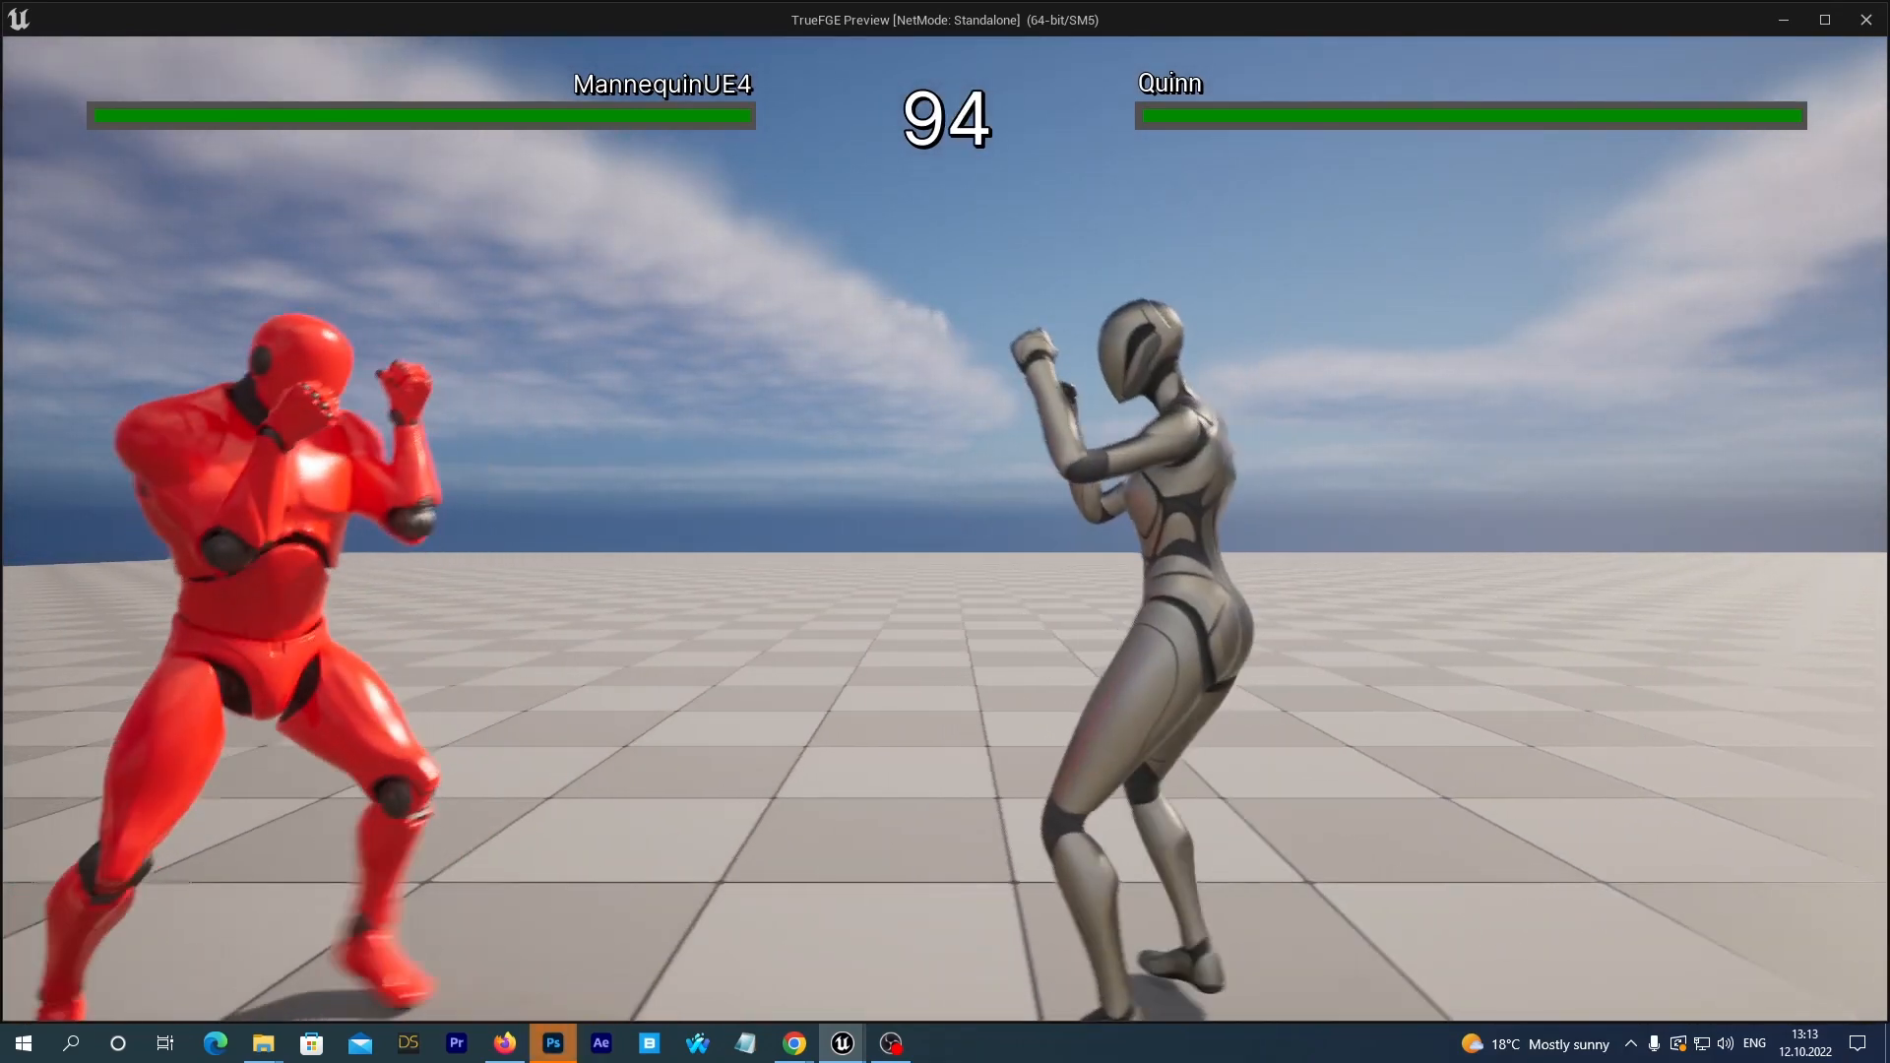
key("d")
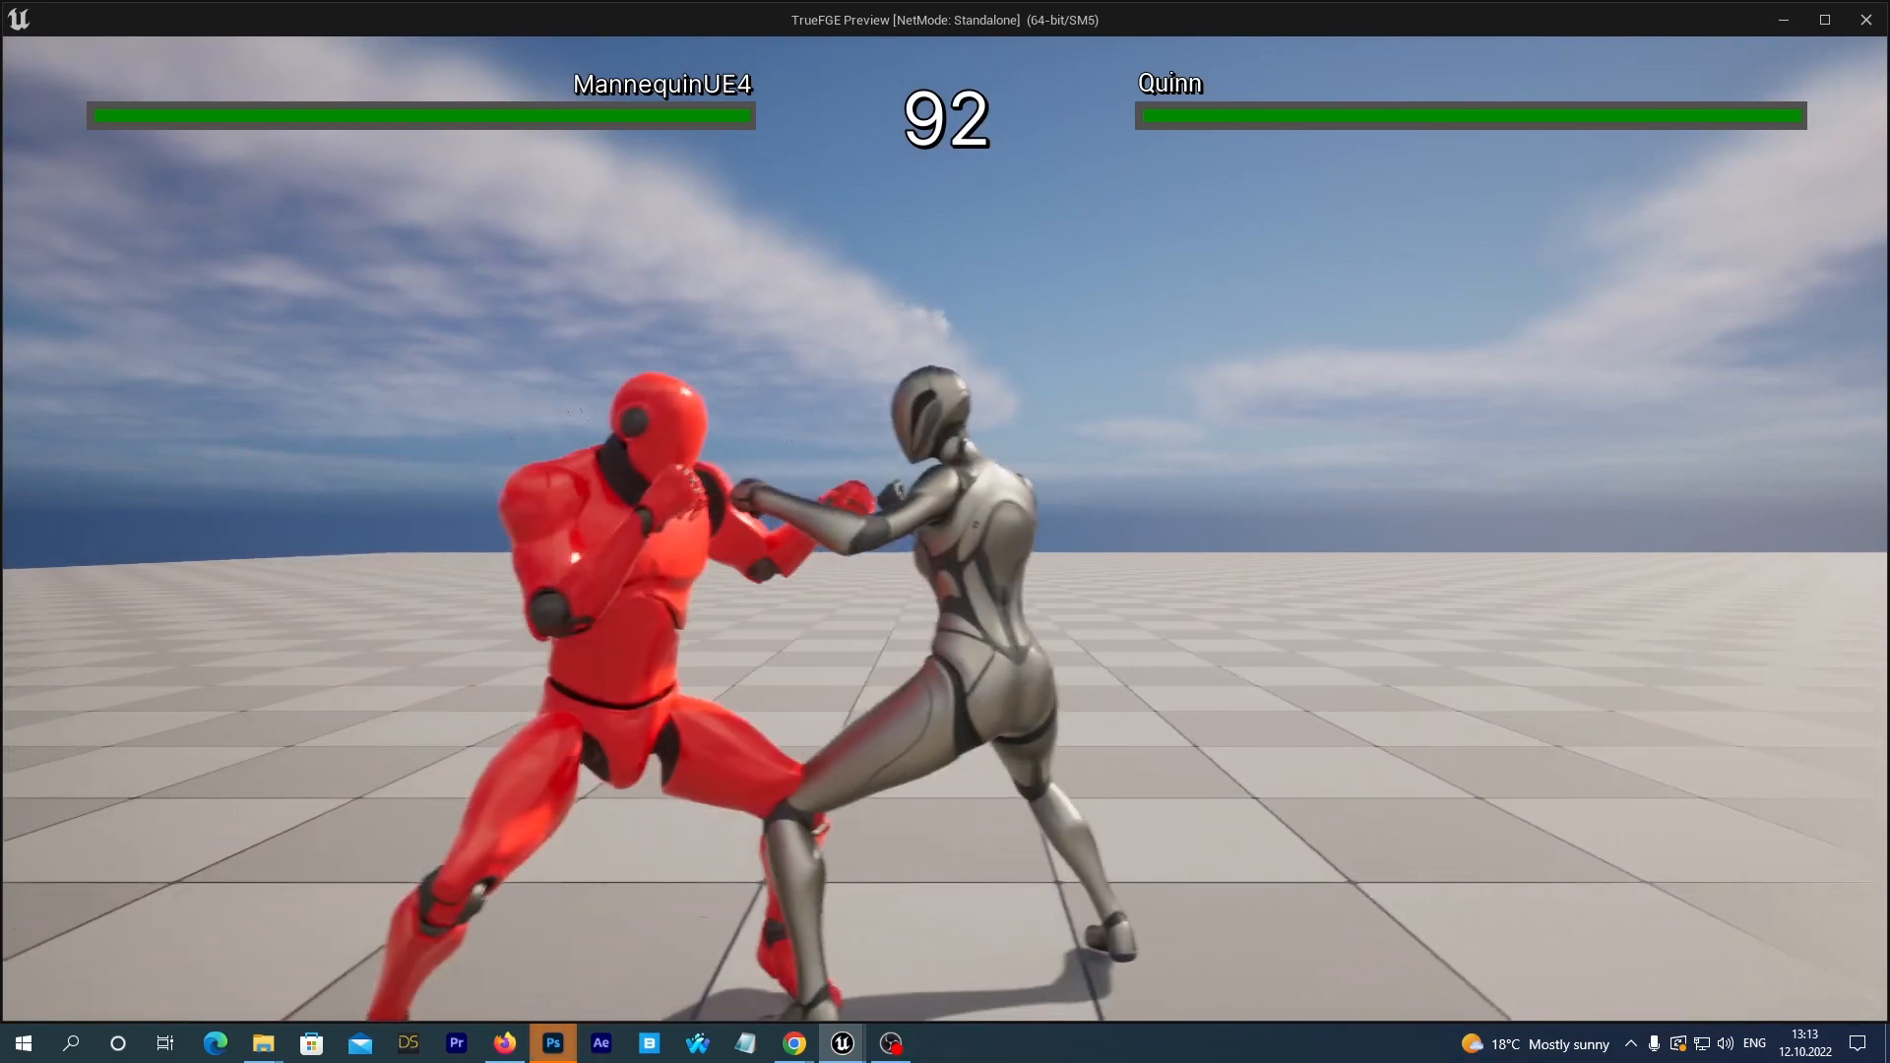
key("w")
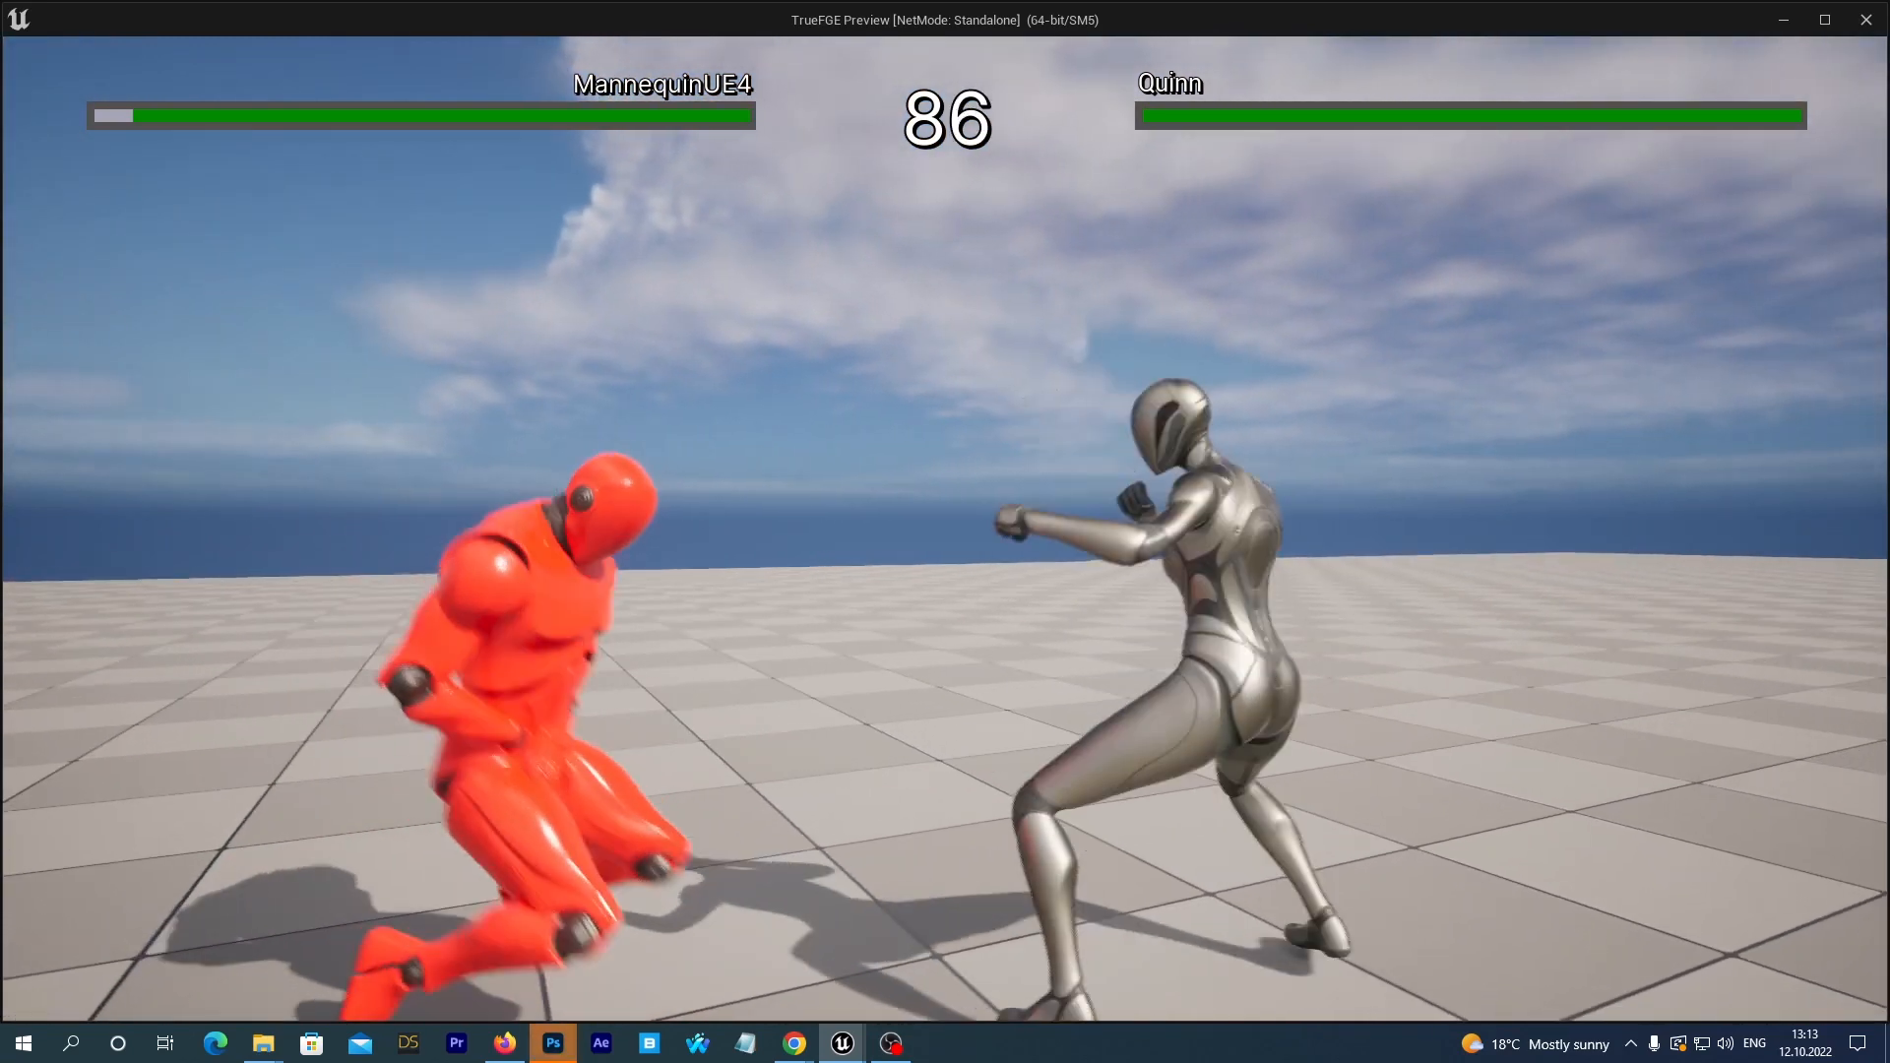
key("Escape")
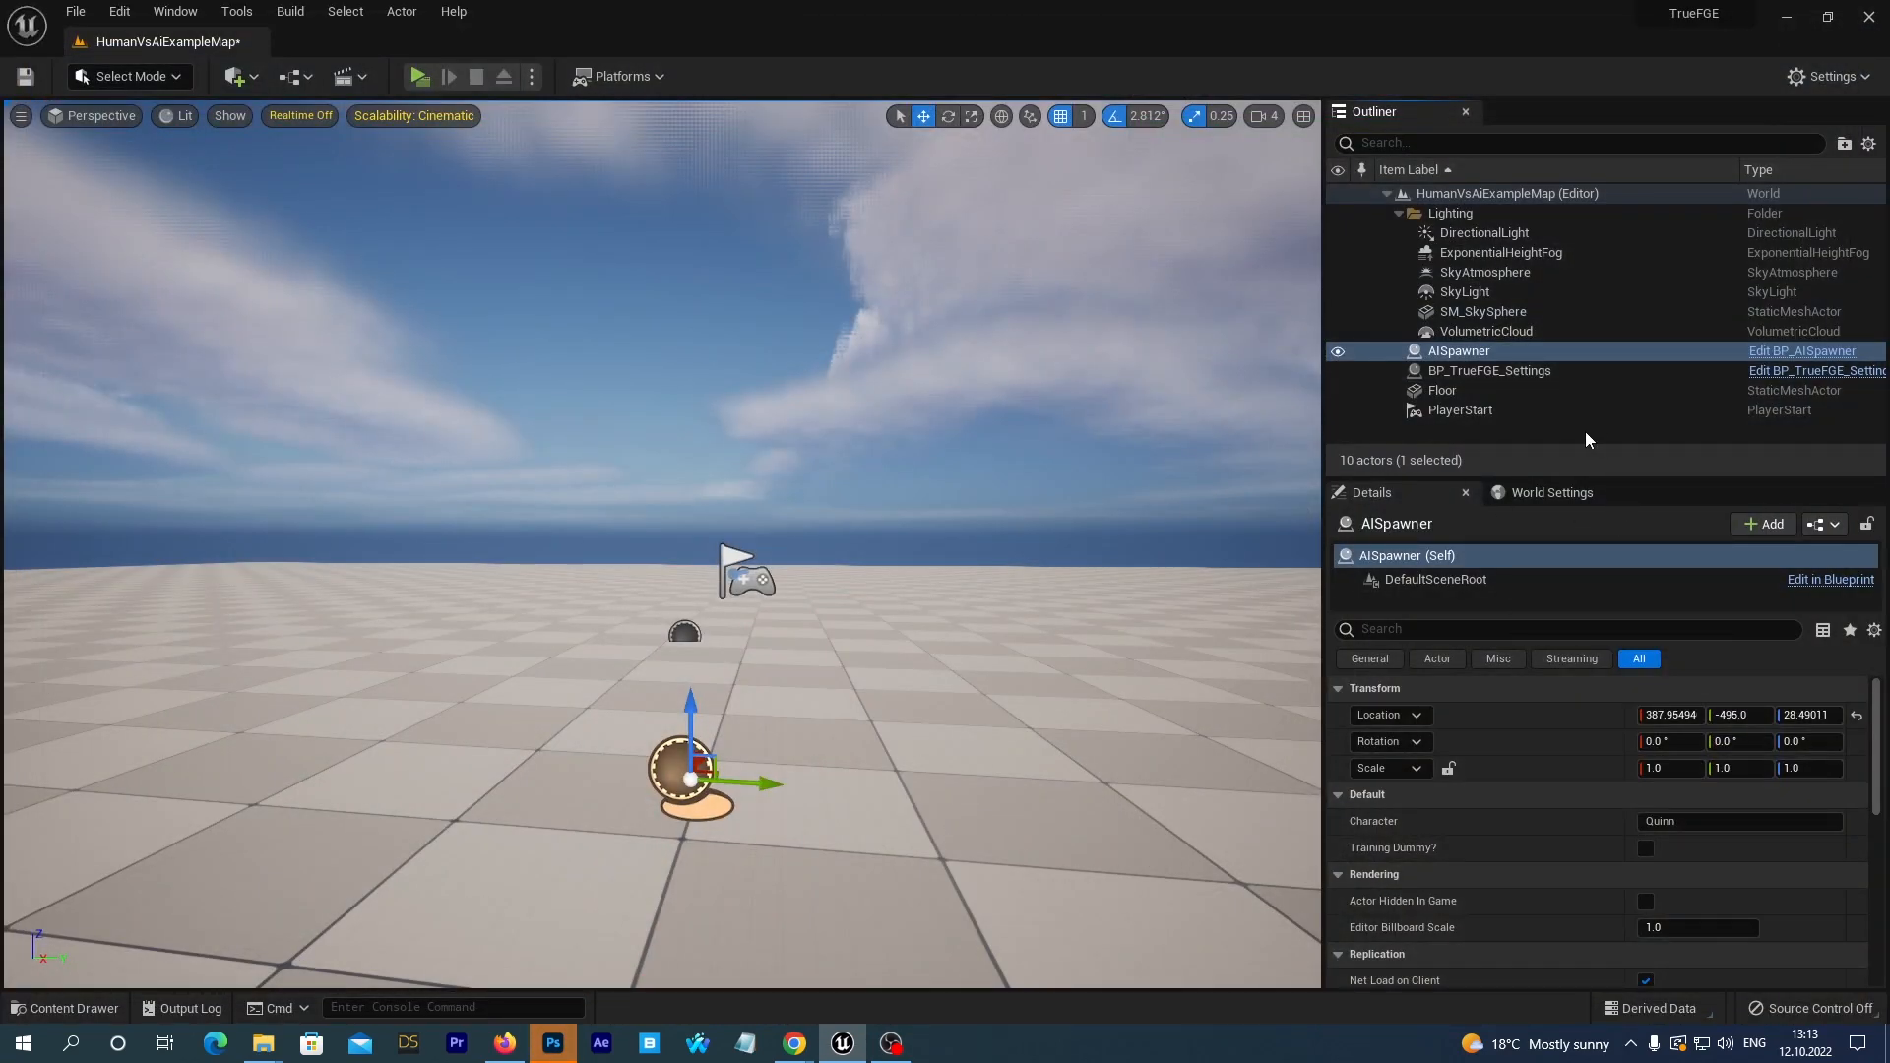
Enable Training Dummy on the AISpawner actor and 3DInput While Arena on the BP_TrueFGE_Settings actor.
left_click(1468, 358)
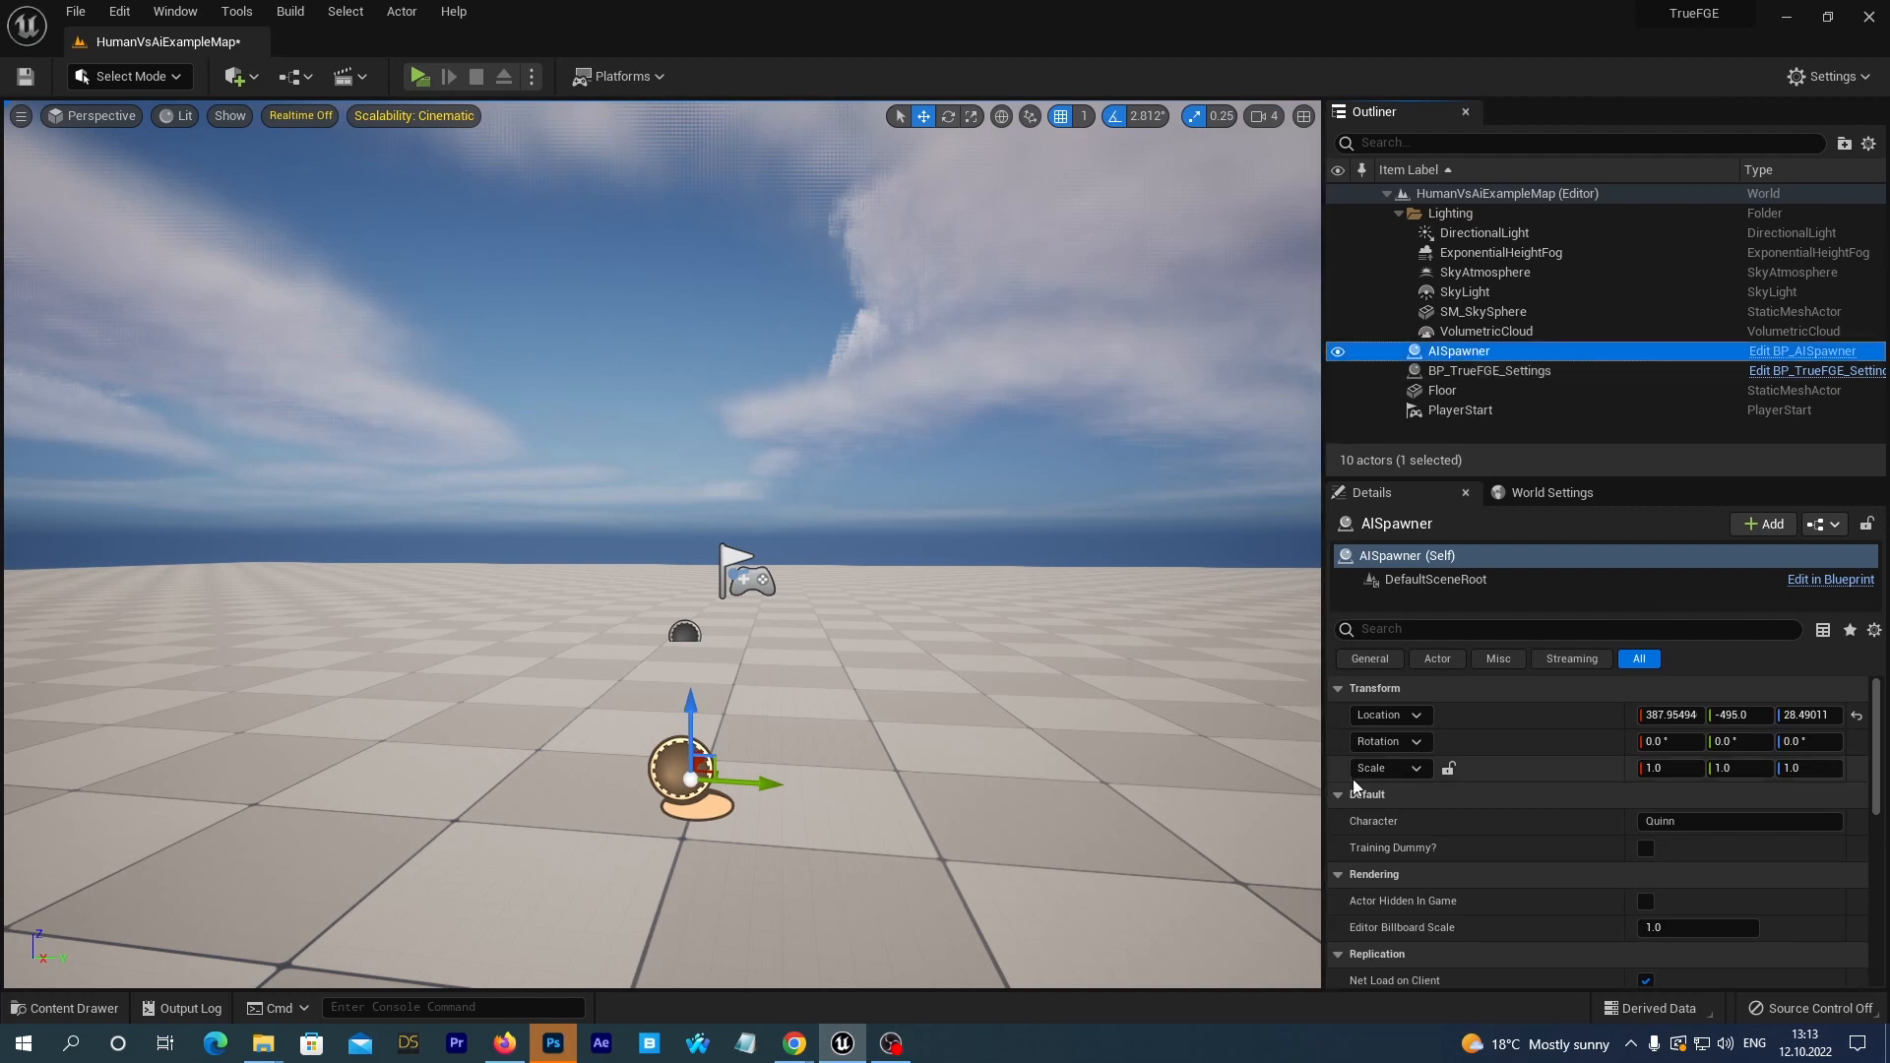
left_click(1645, 849)
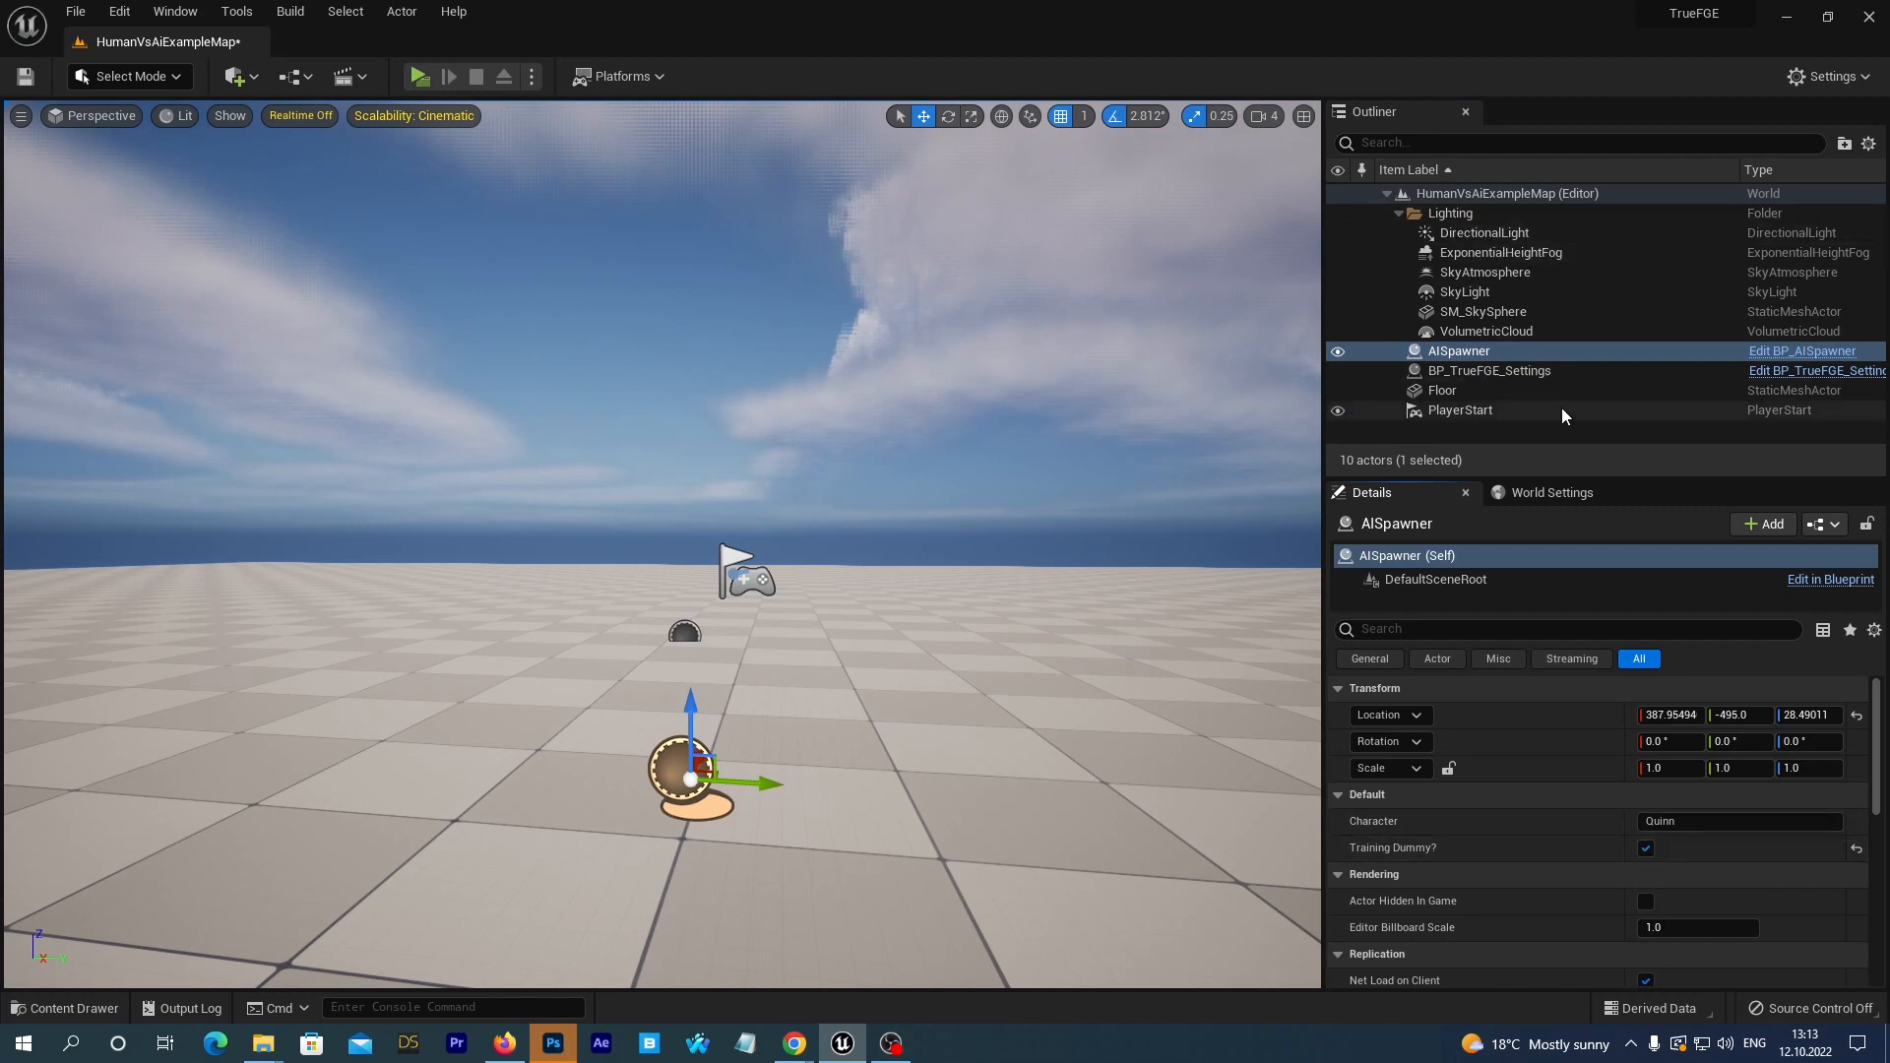
left_click(1497, 378)
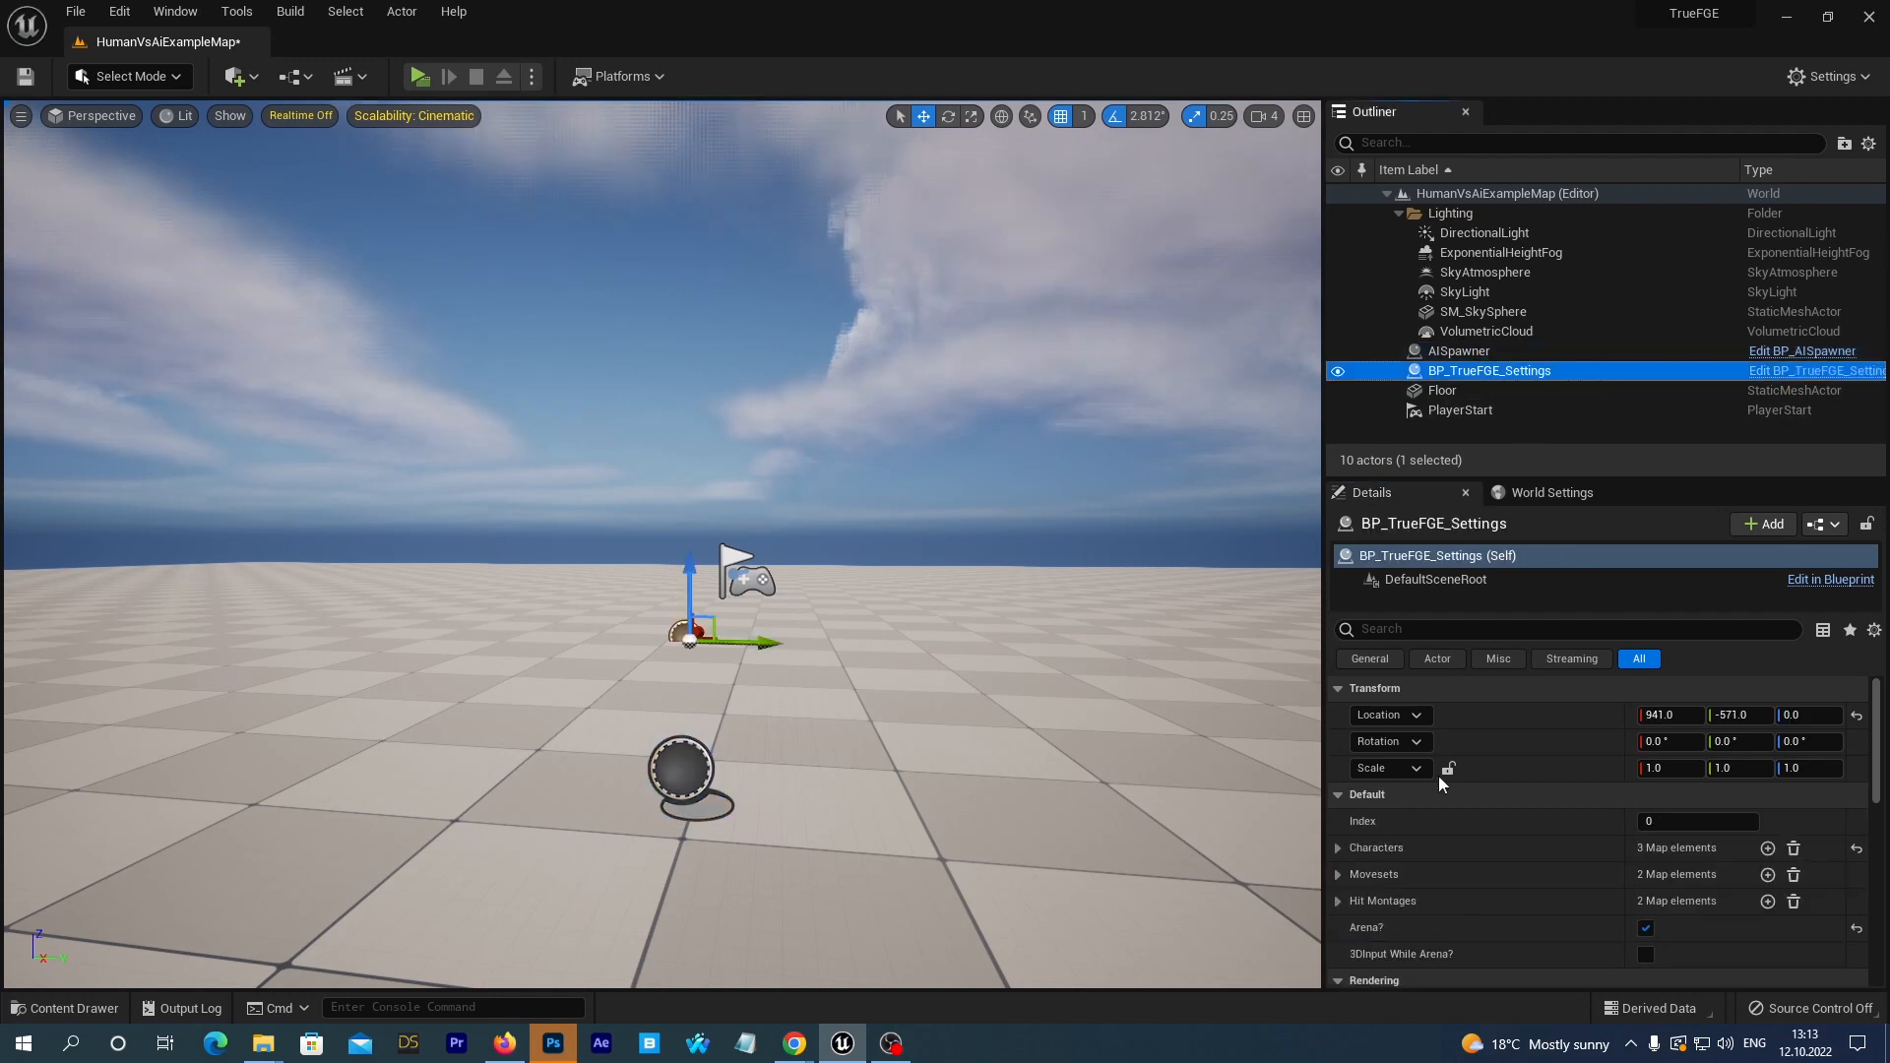
scroll(1565, 879, "down", 1)
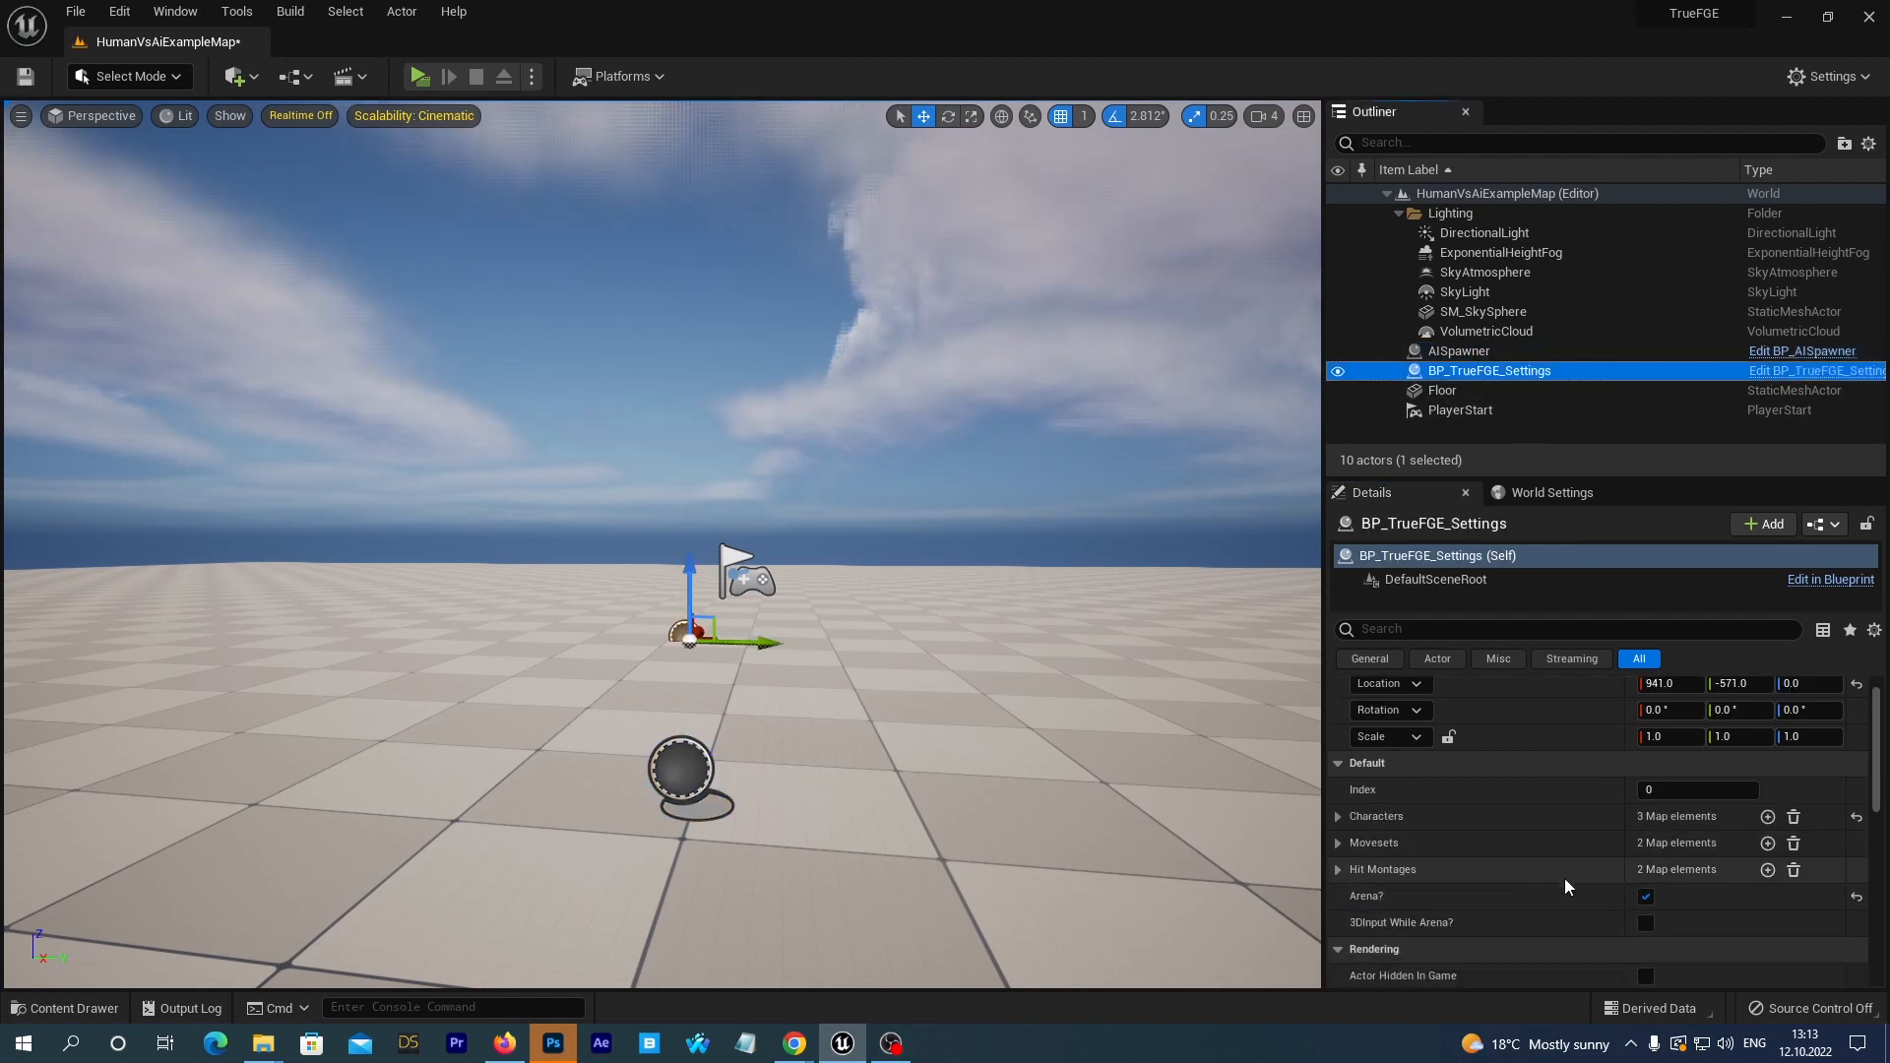
left_click(1646, 924)
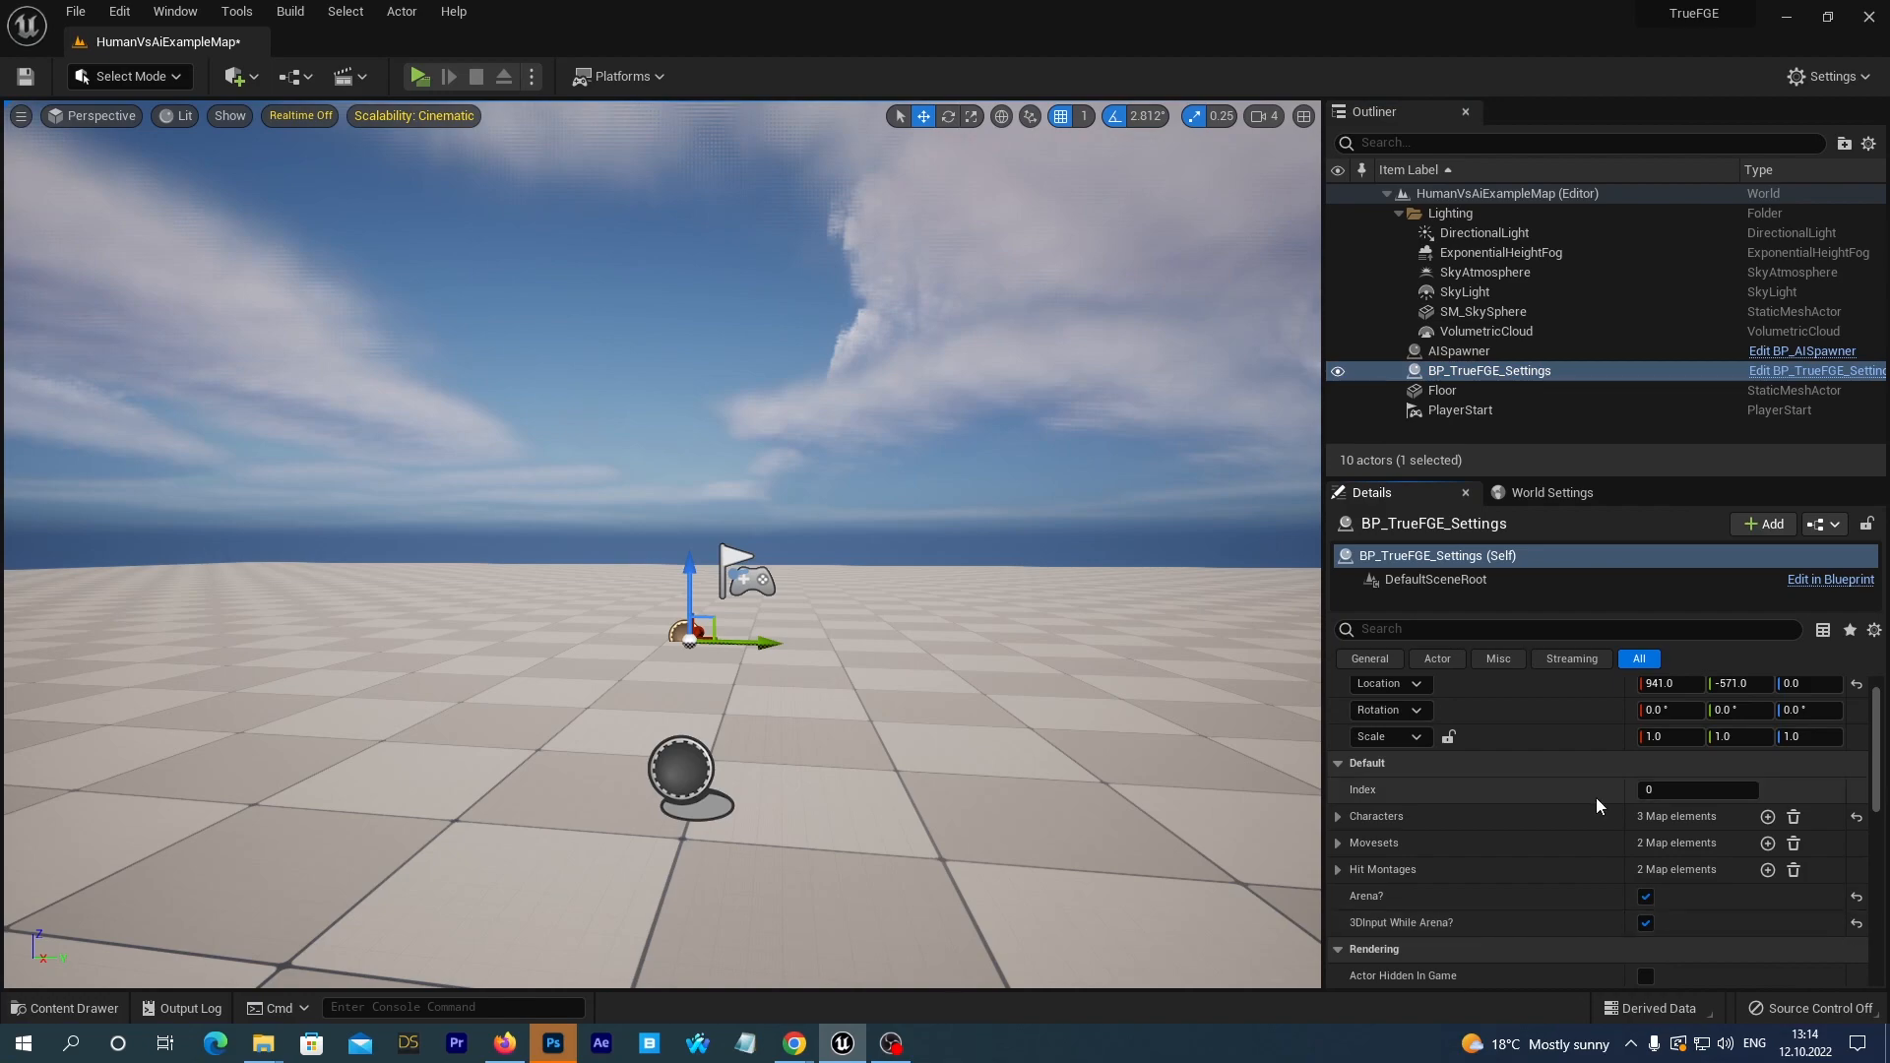
Play-test the arena's 3D movement by walking, sidestepping, crouching and jumping with the red mannequin, and end the session.
left_click(419, 77)
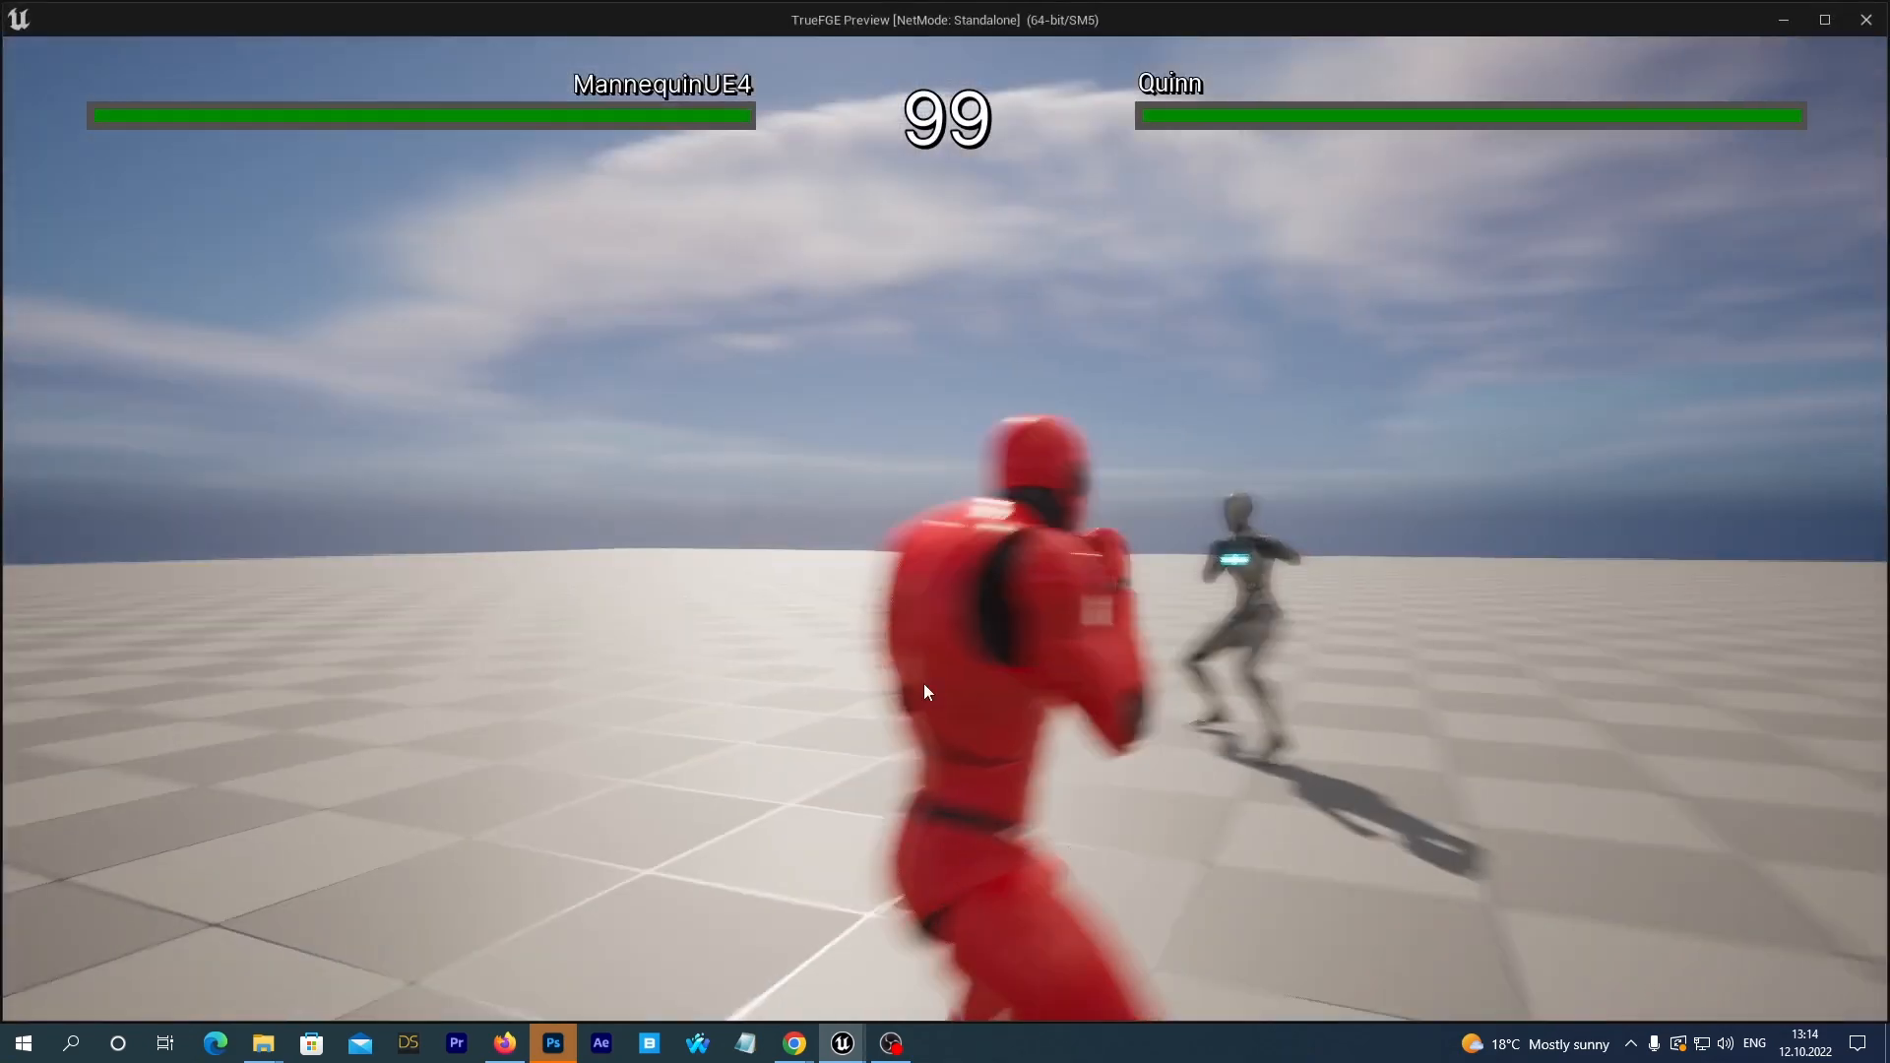
key("d")
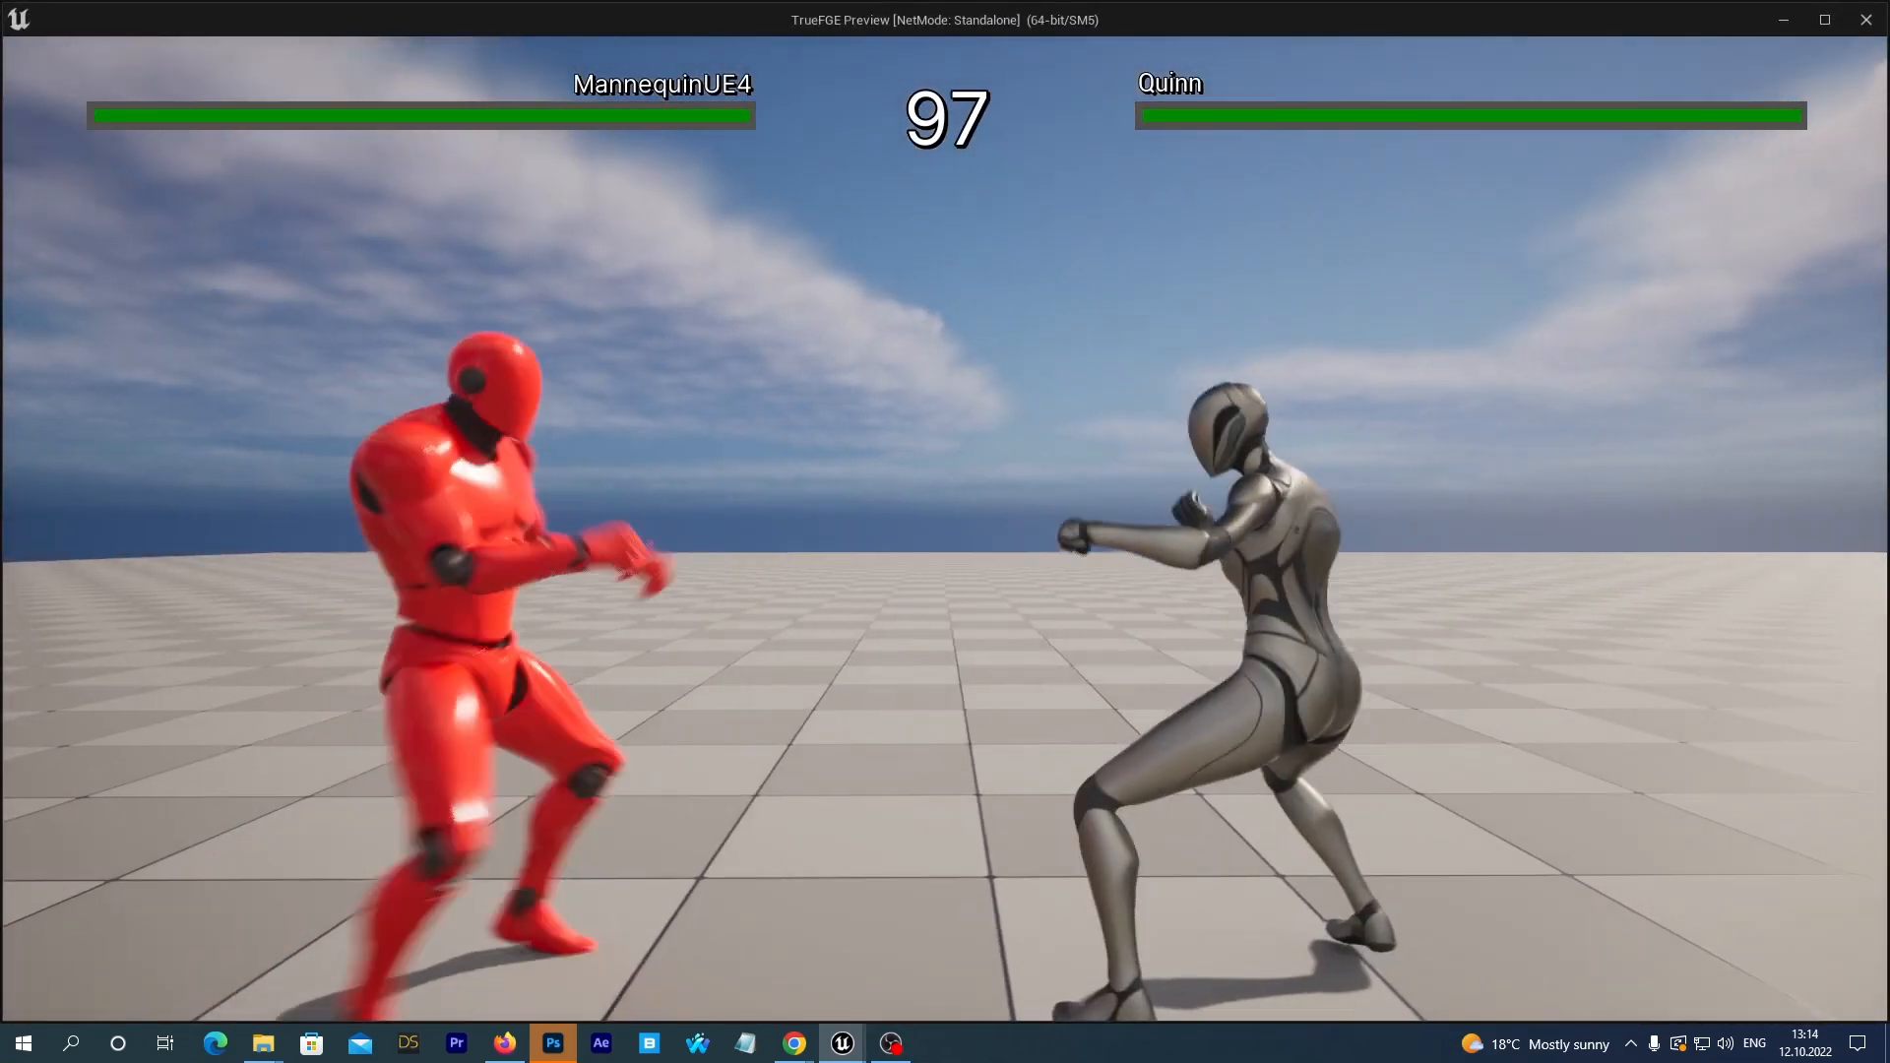
key("w")
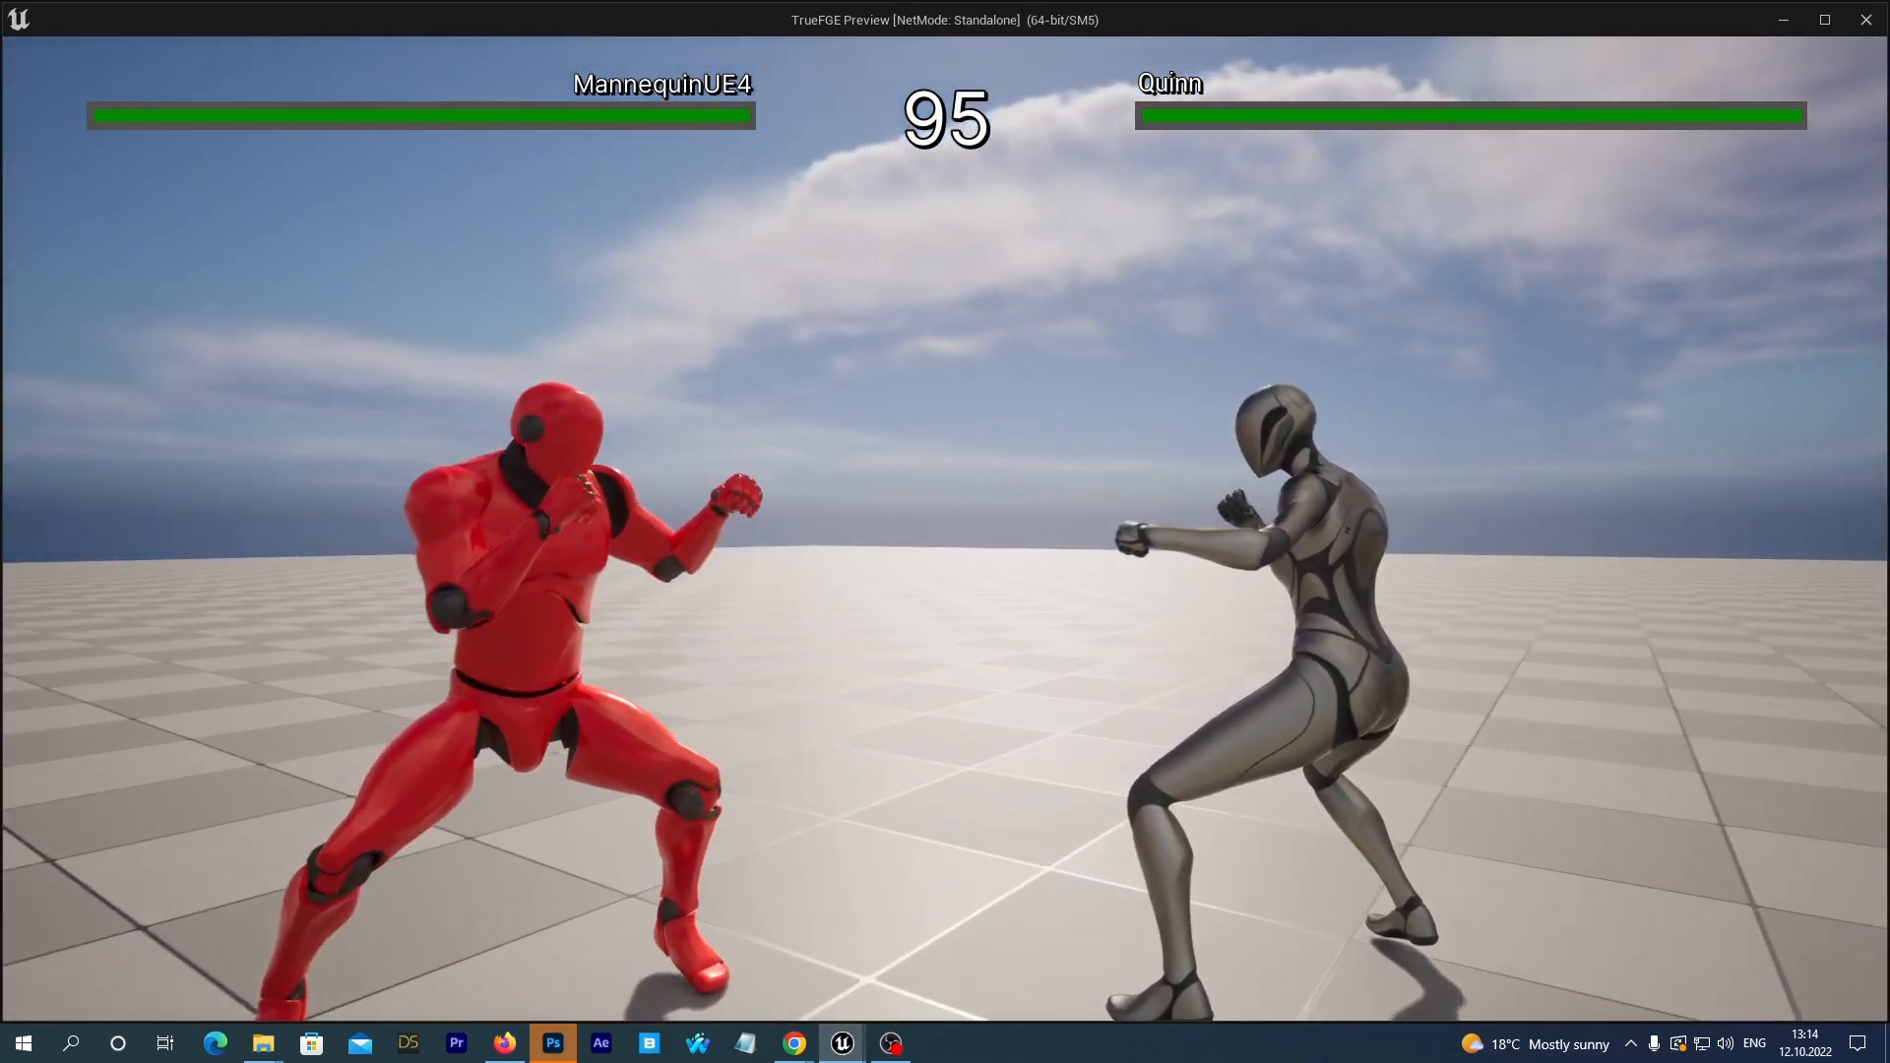
key("s")
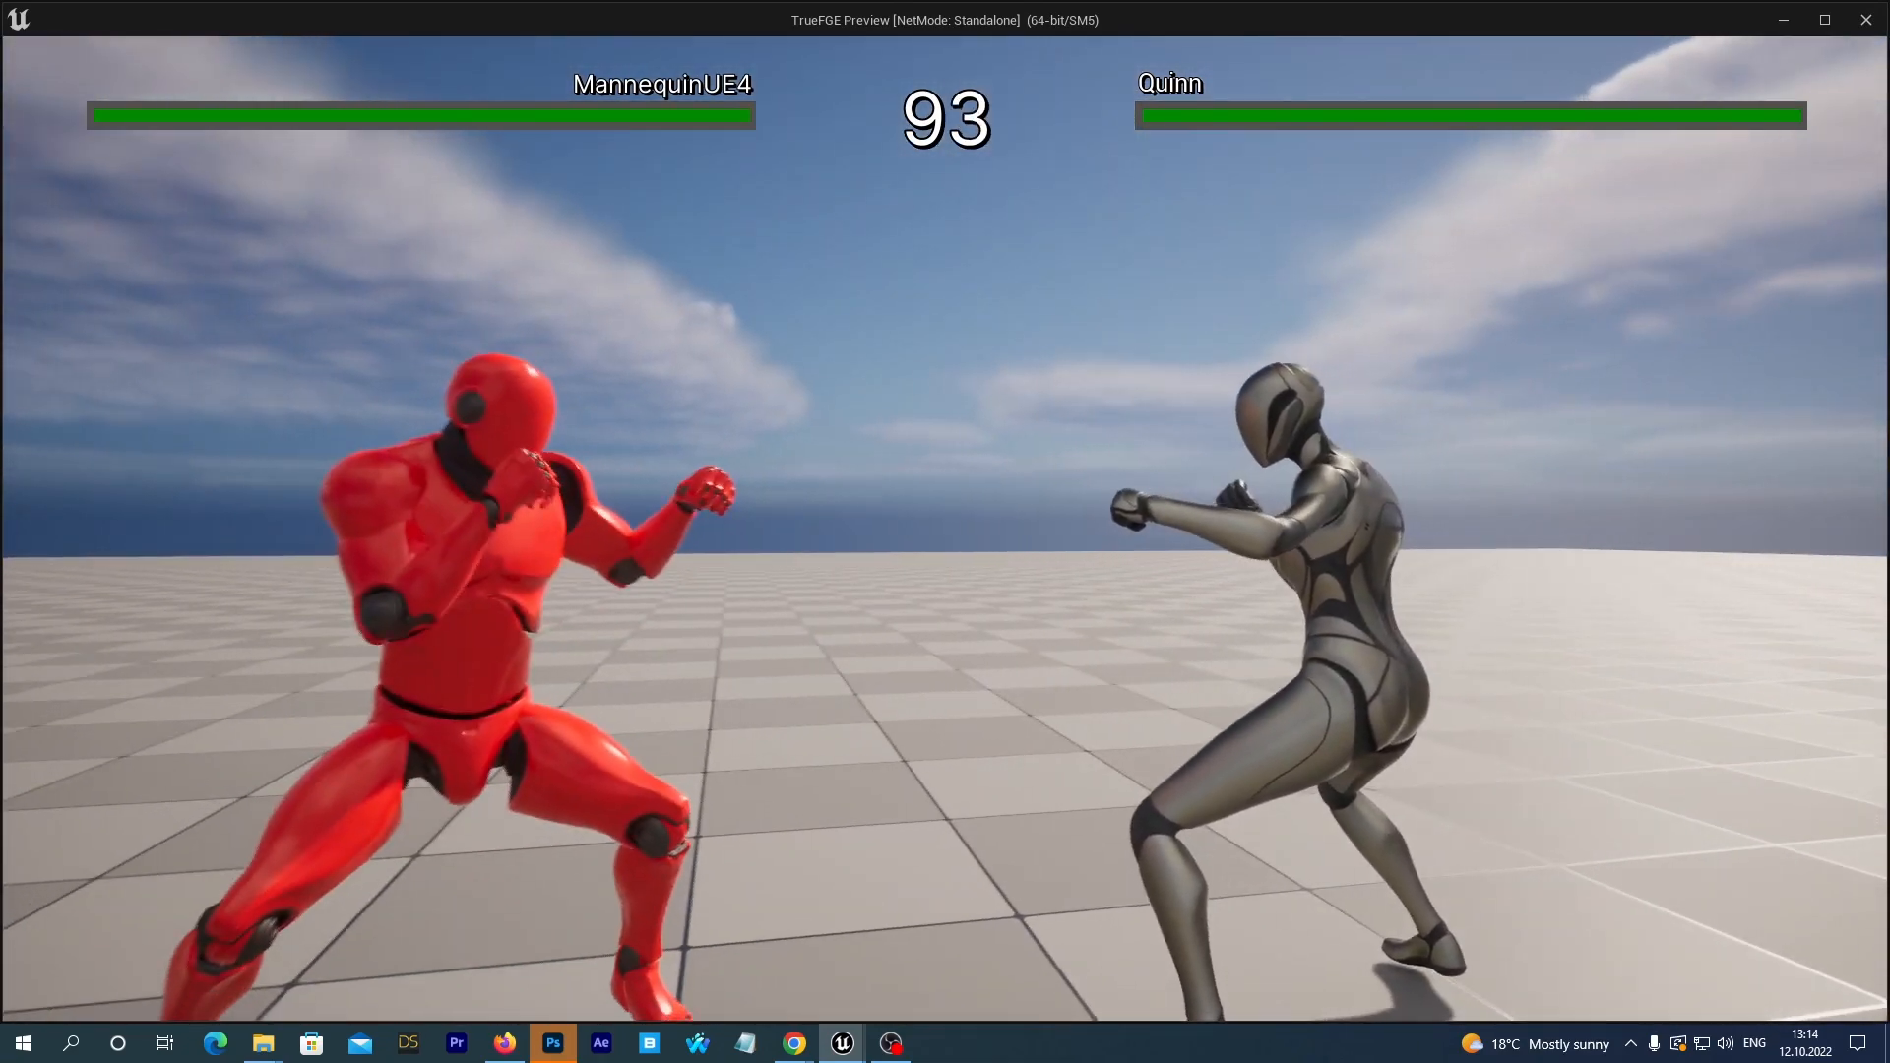
key("d")
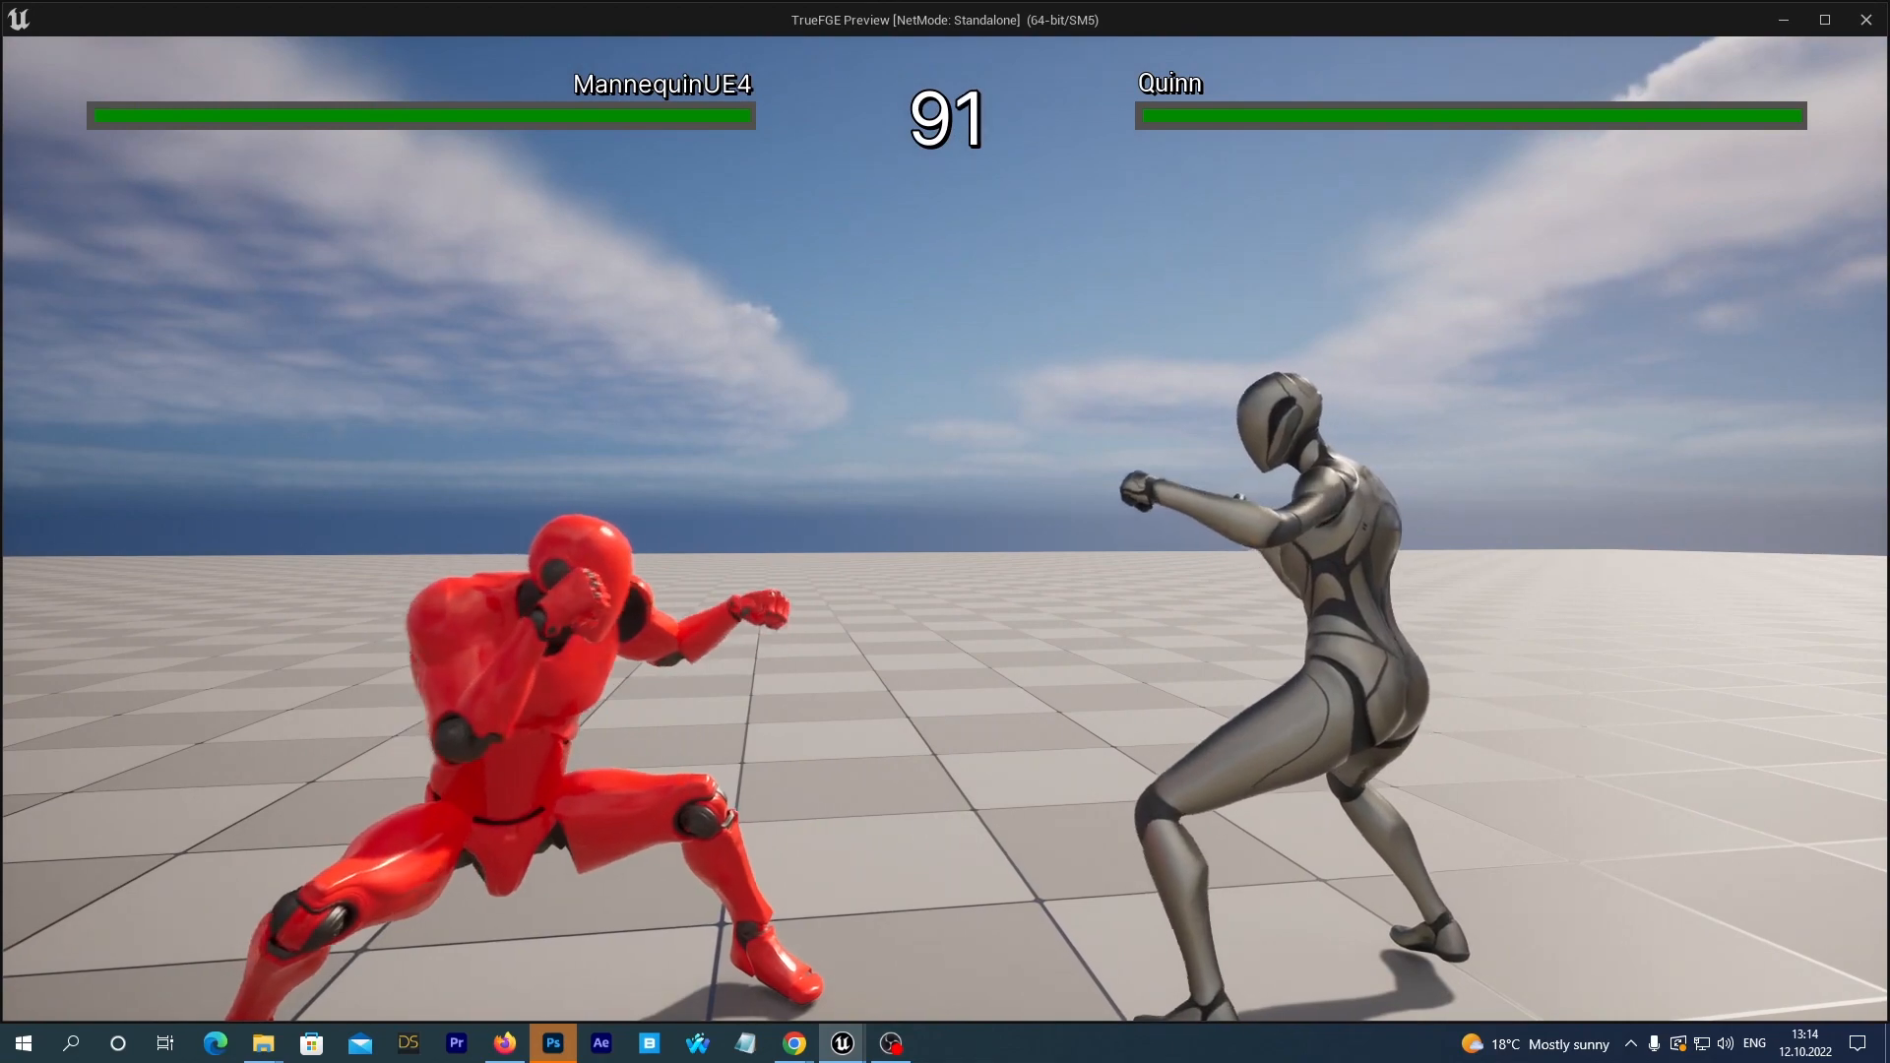
key("s")
key("s")
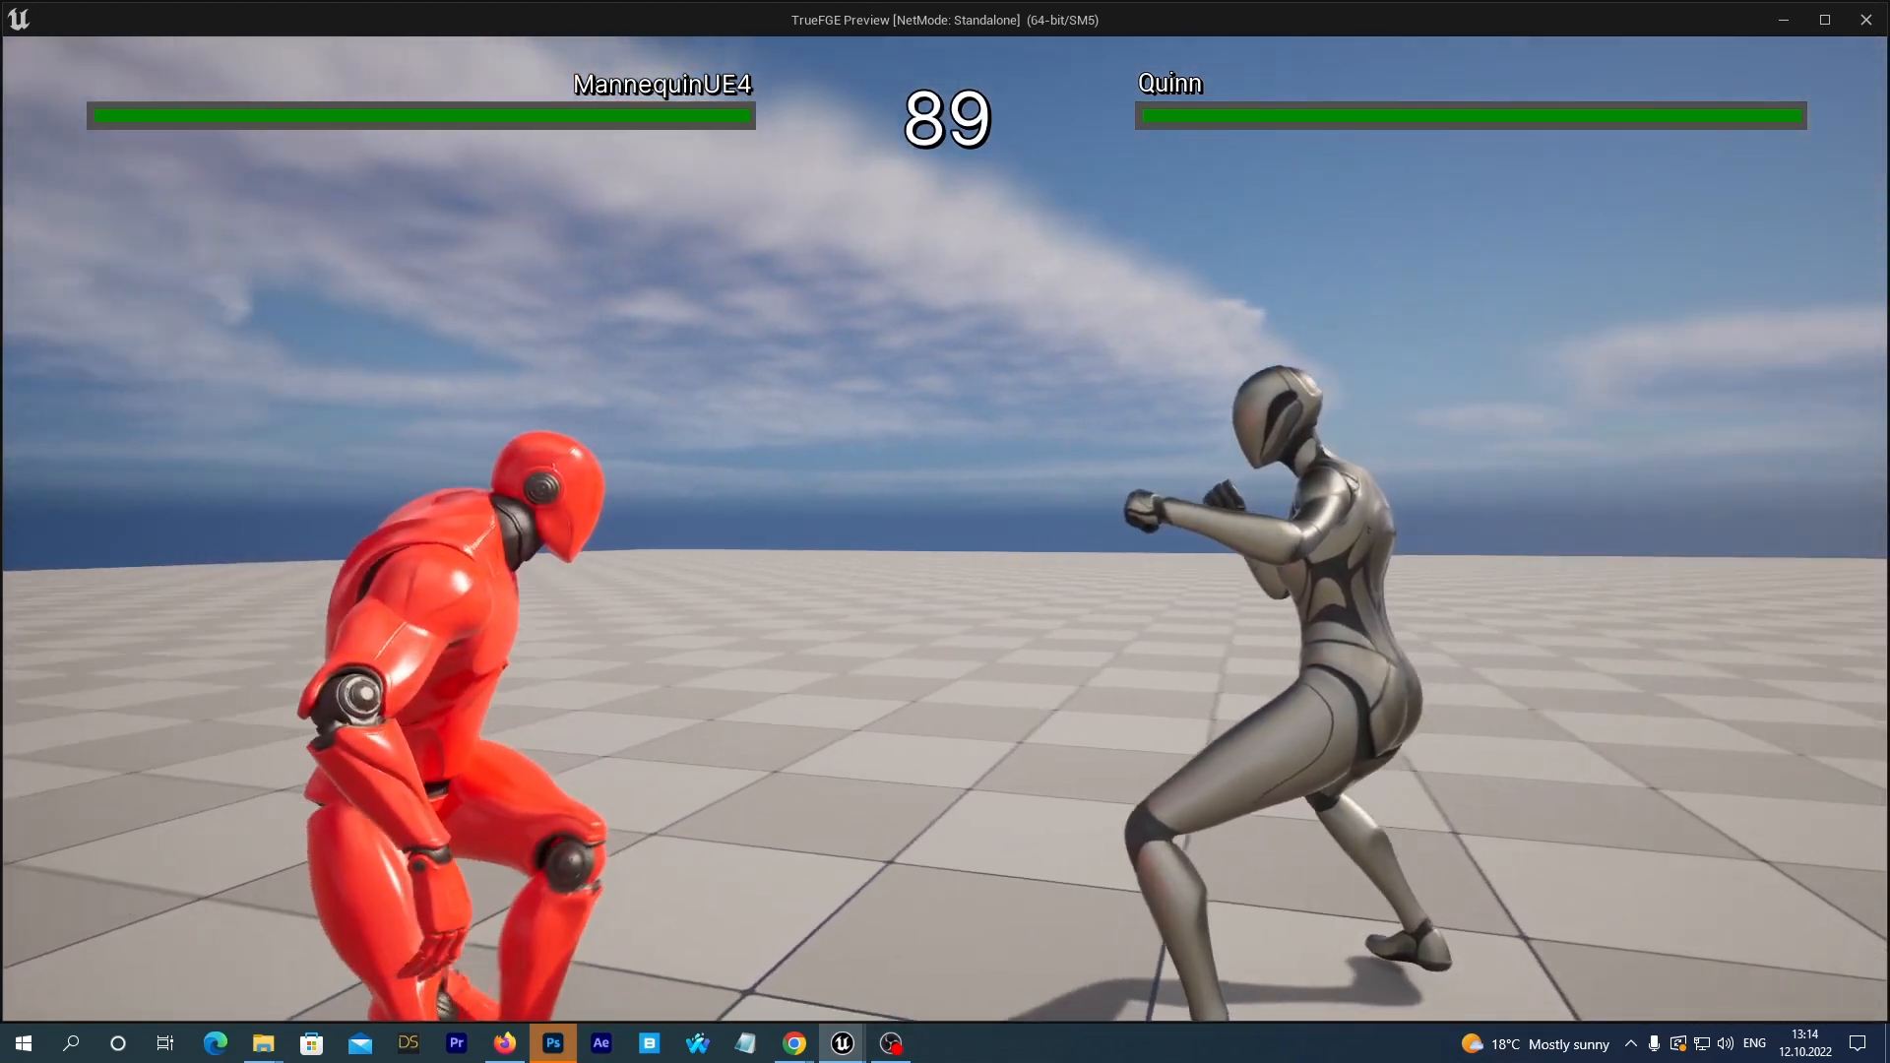
key("space")
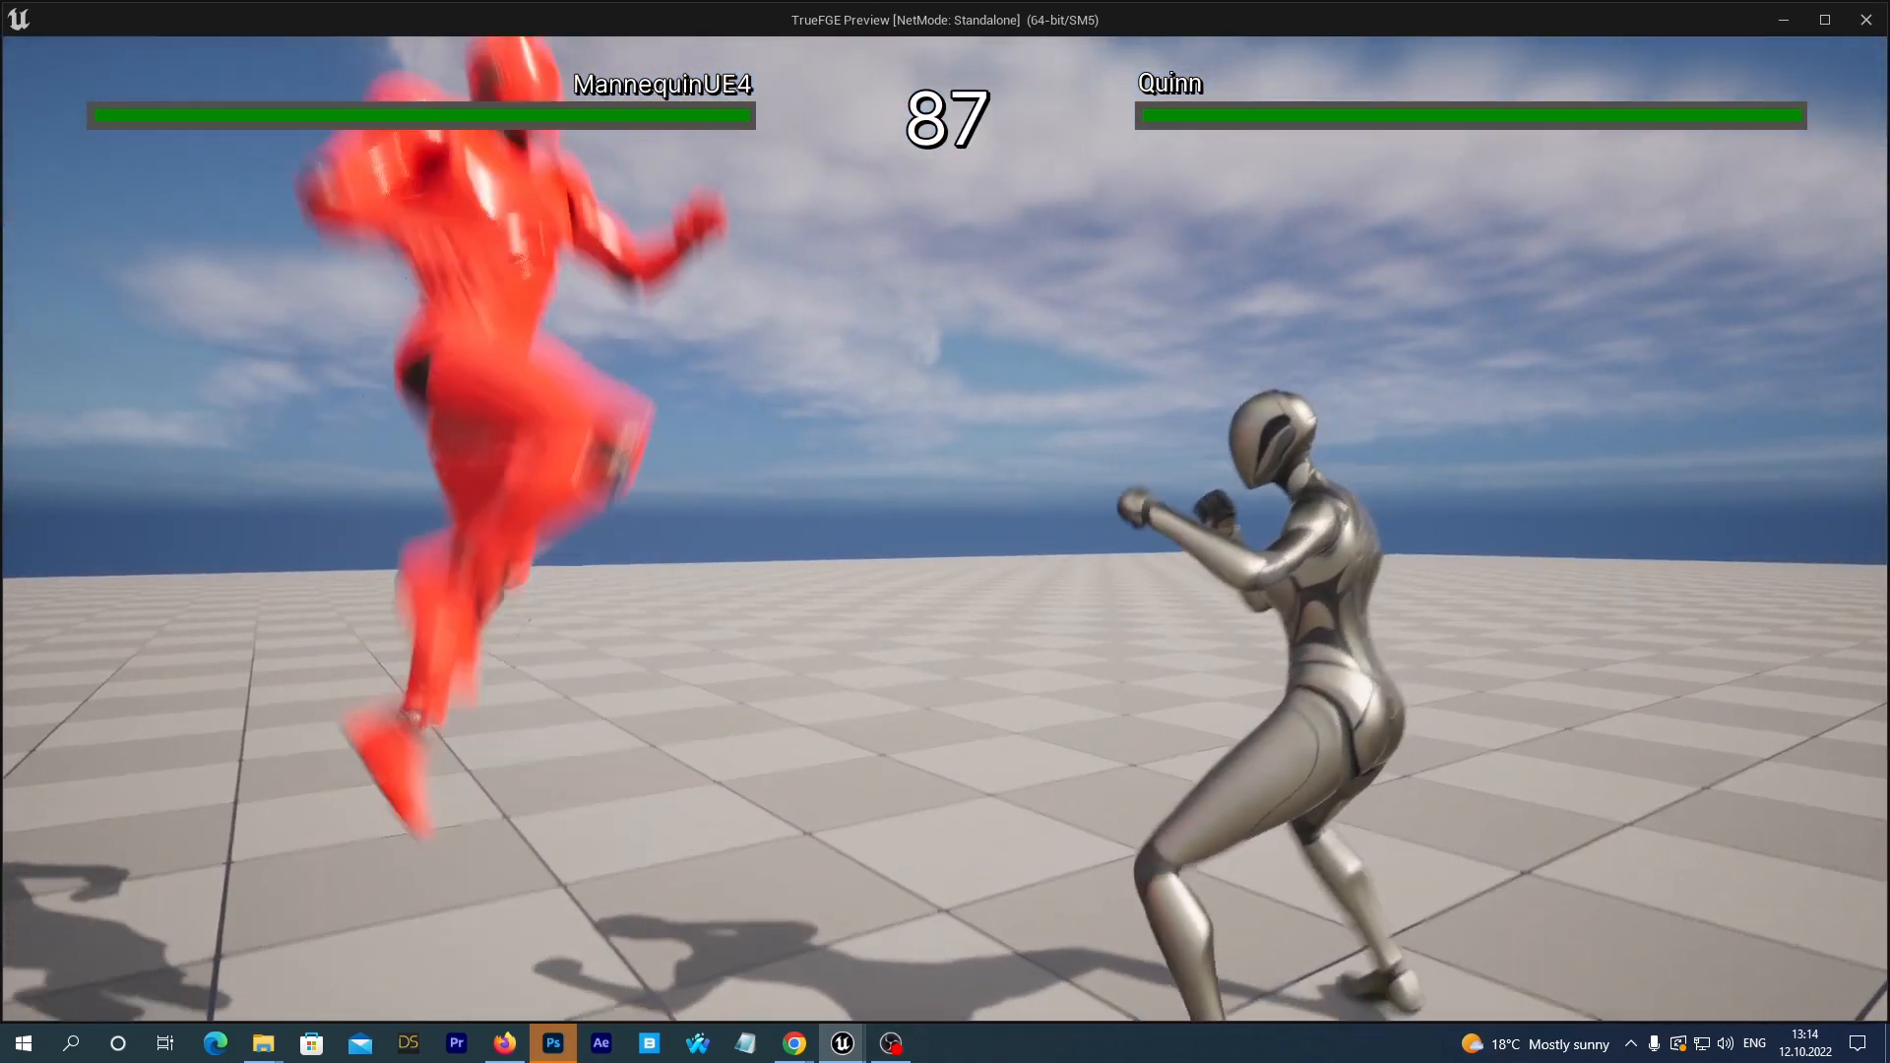
key("Escape")
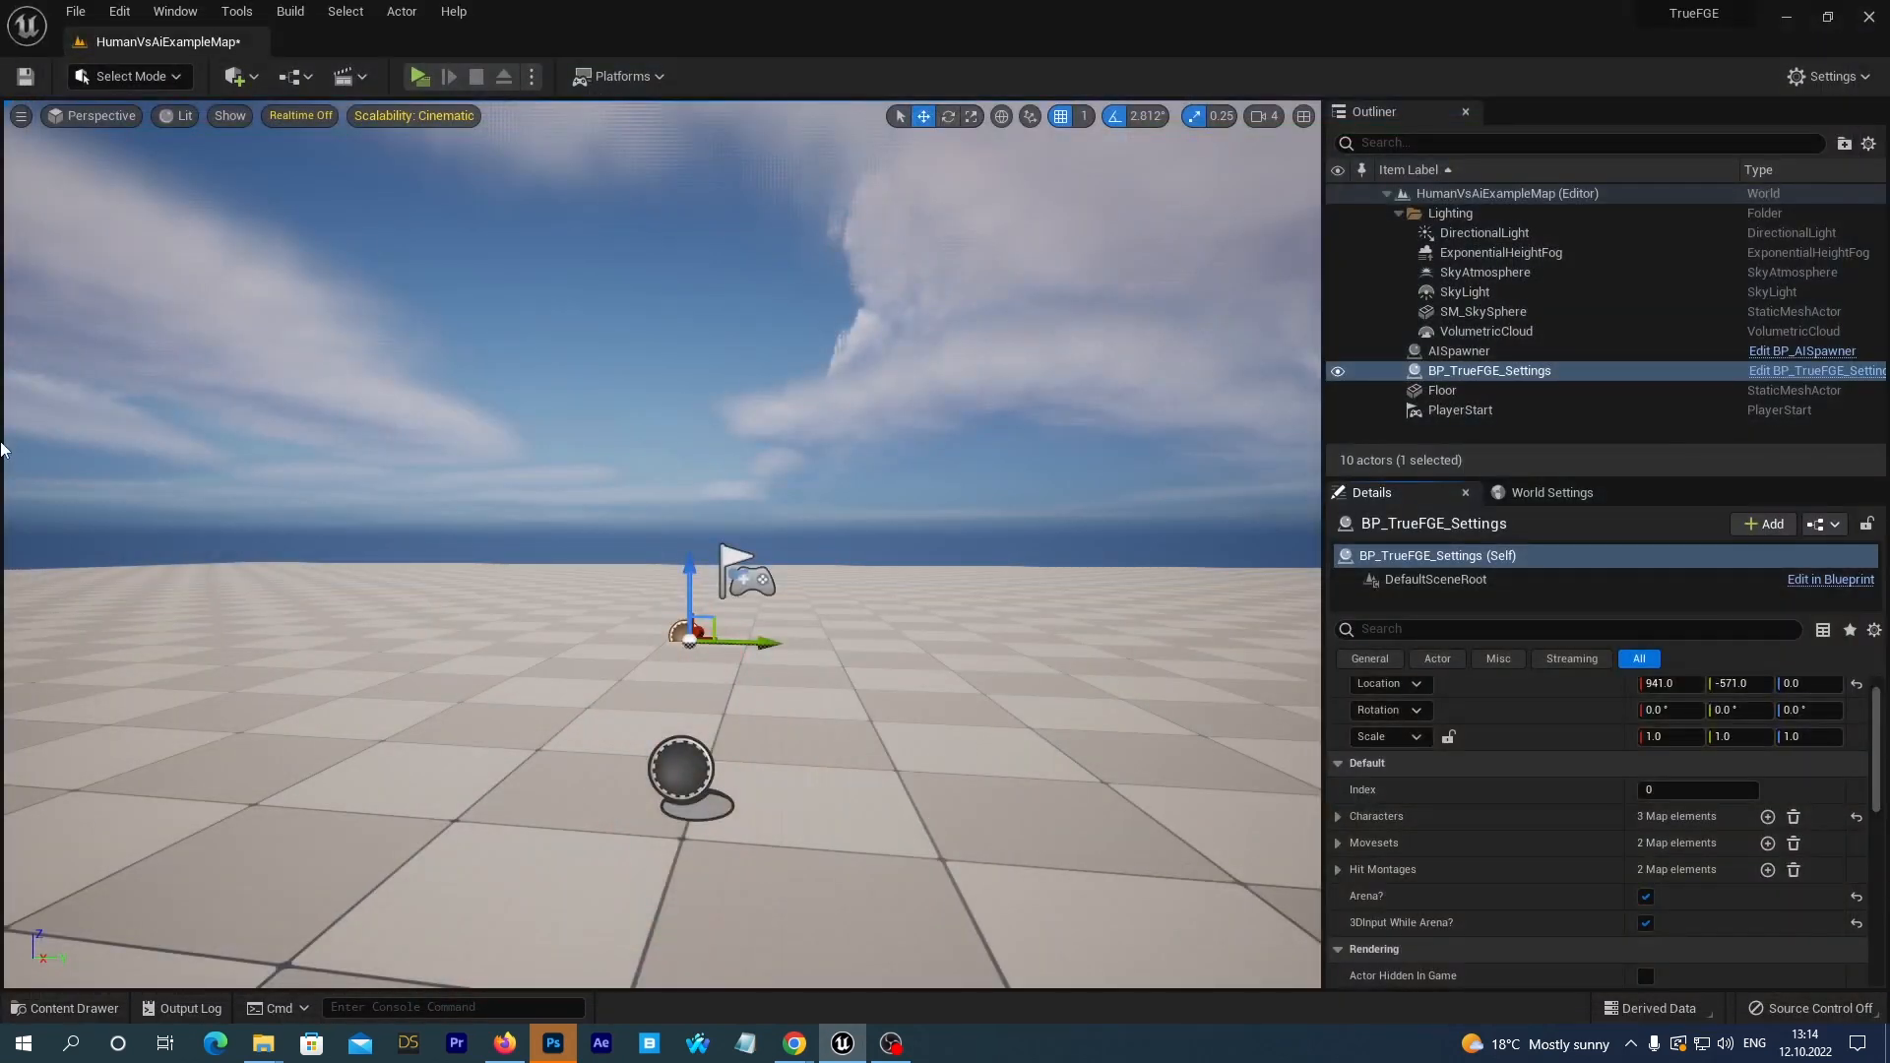
Browse the project content to TrueFGE/Demo/Characters/Mannequin and open the BP_TrueFGE_MannequinUE4 blueprint.
left_click(64, 1009)
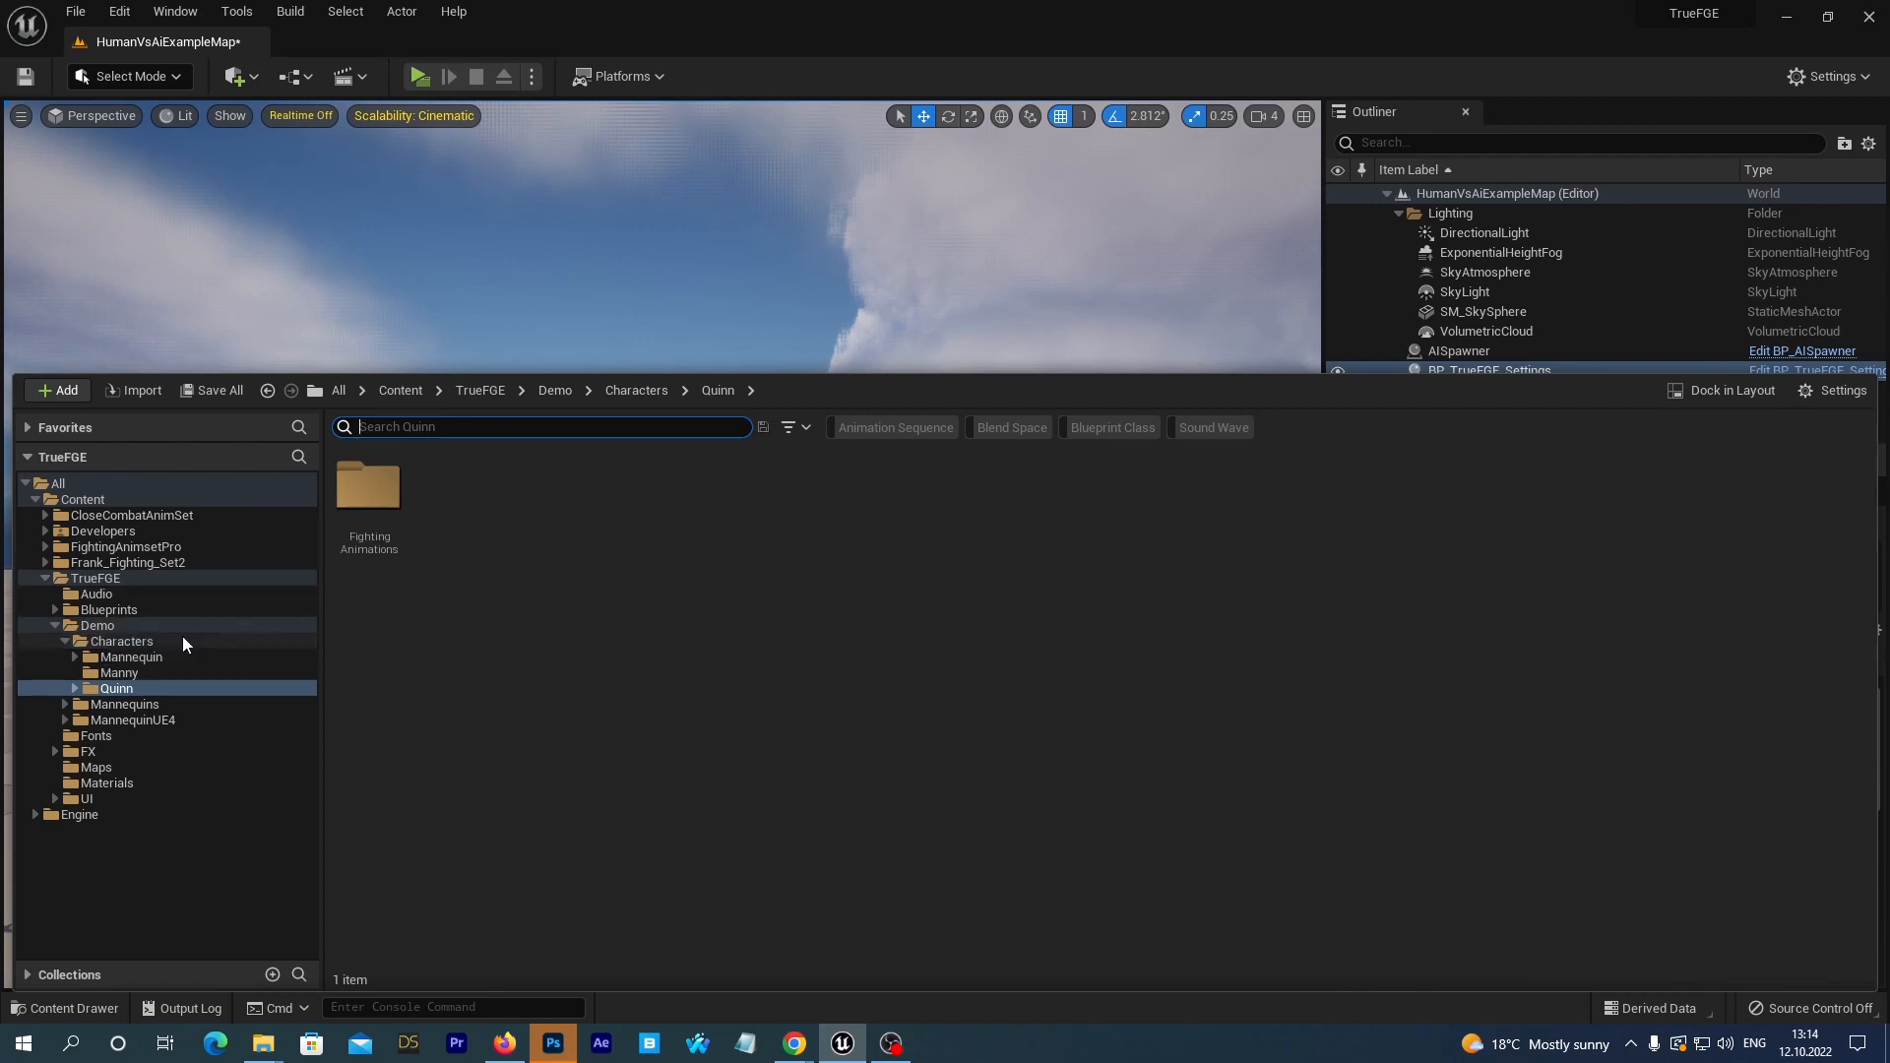
left_click(102, 626)
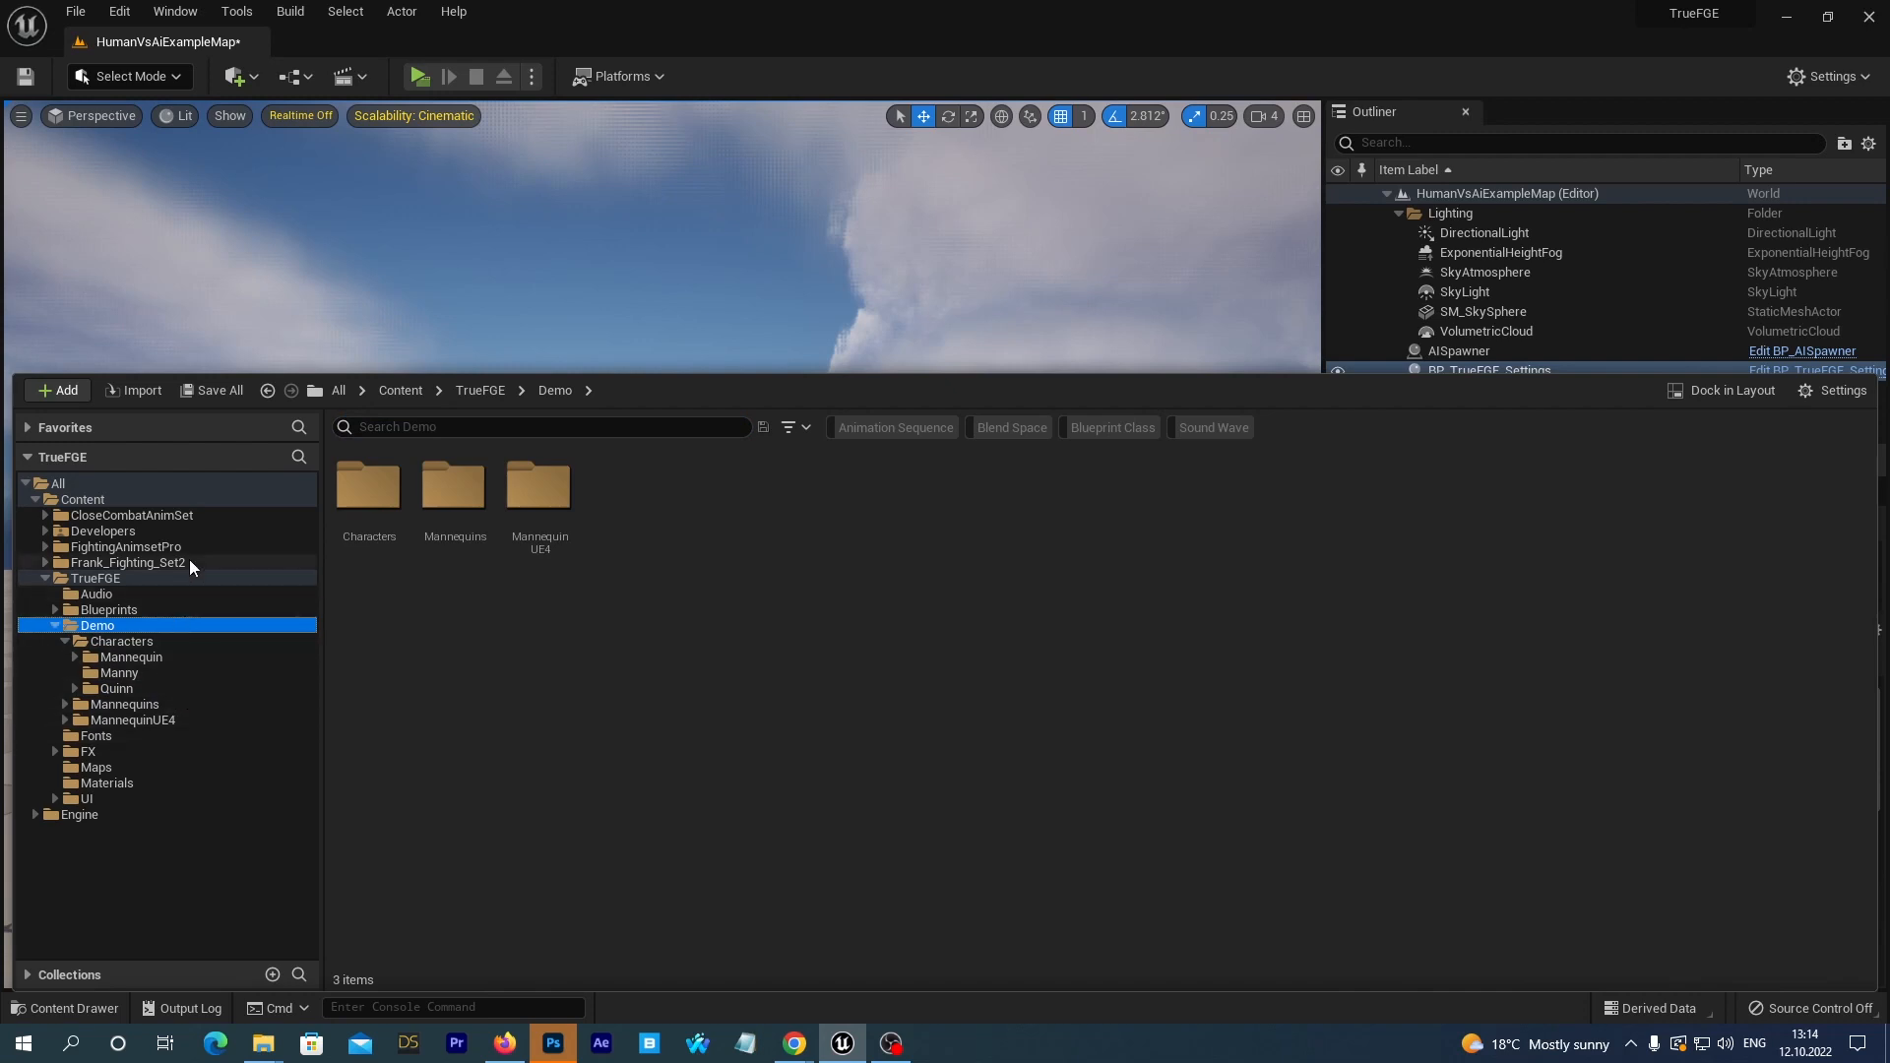
left_click(79, 582)
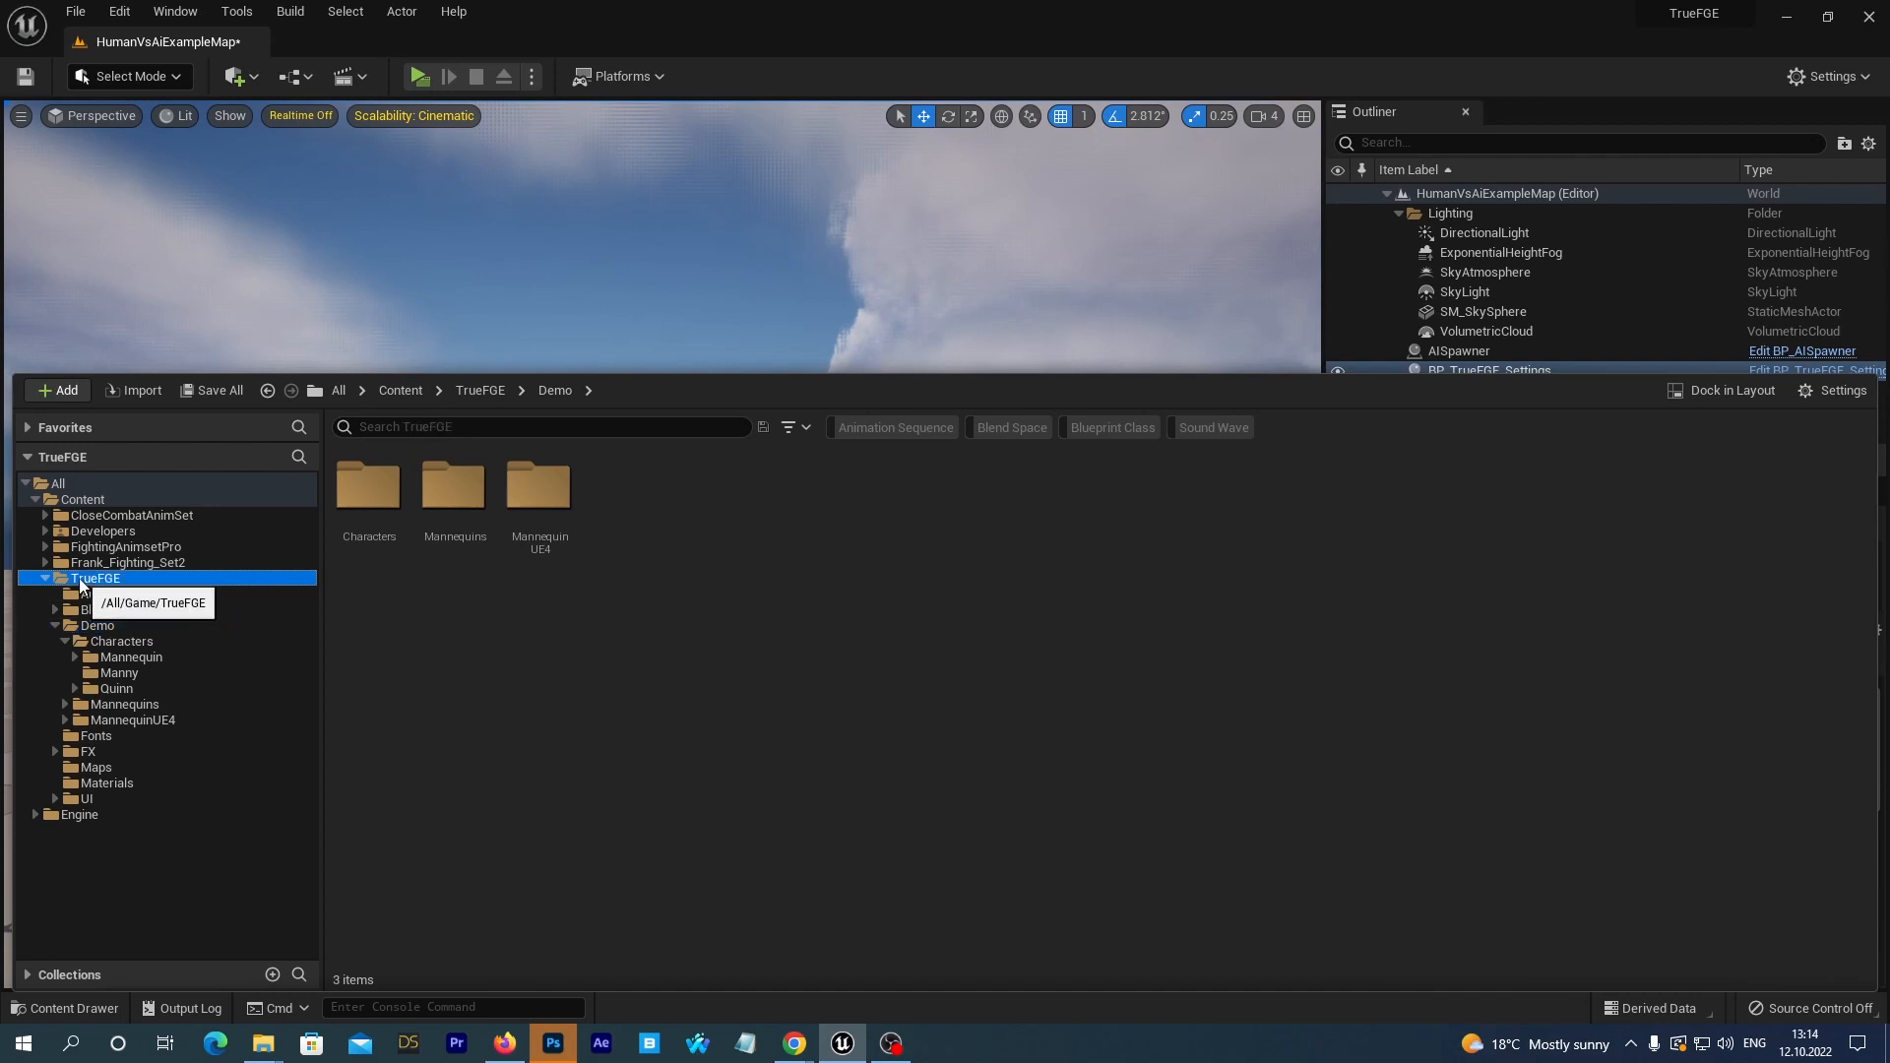
left_click(130, 631)
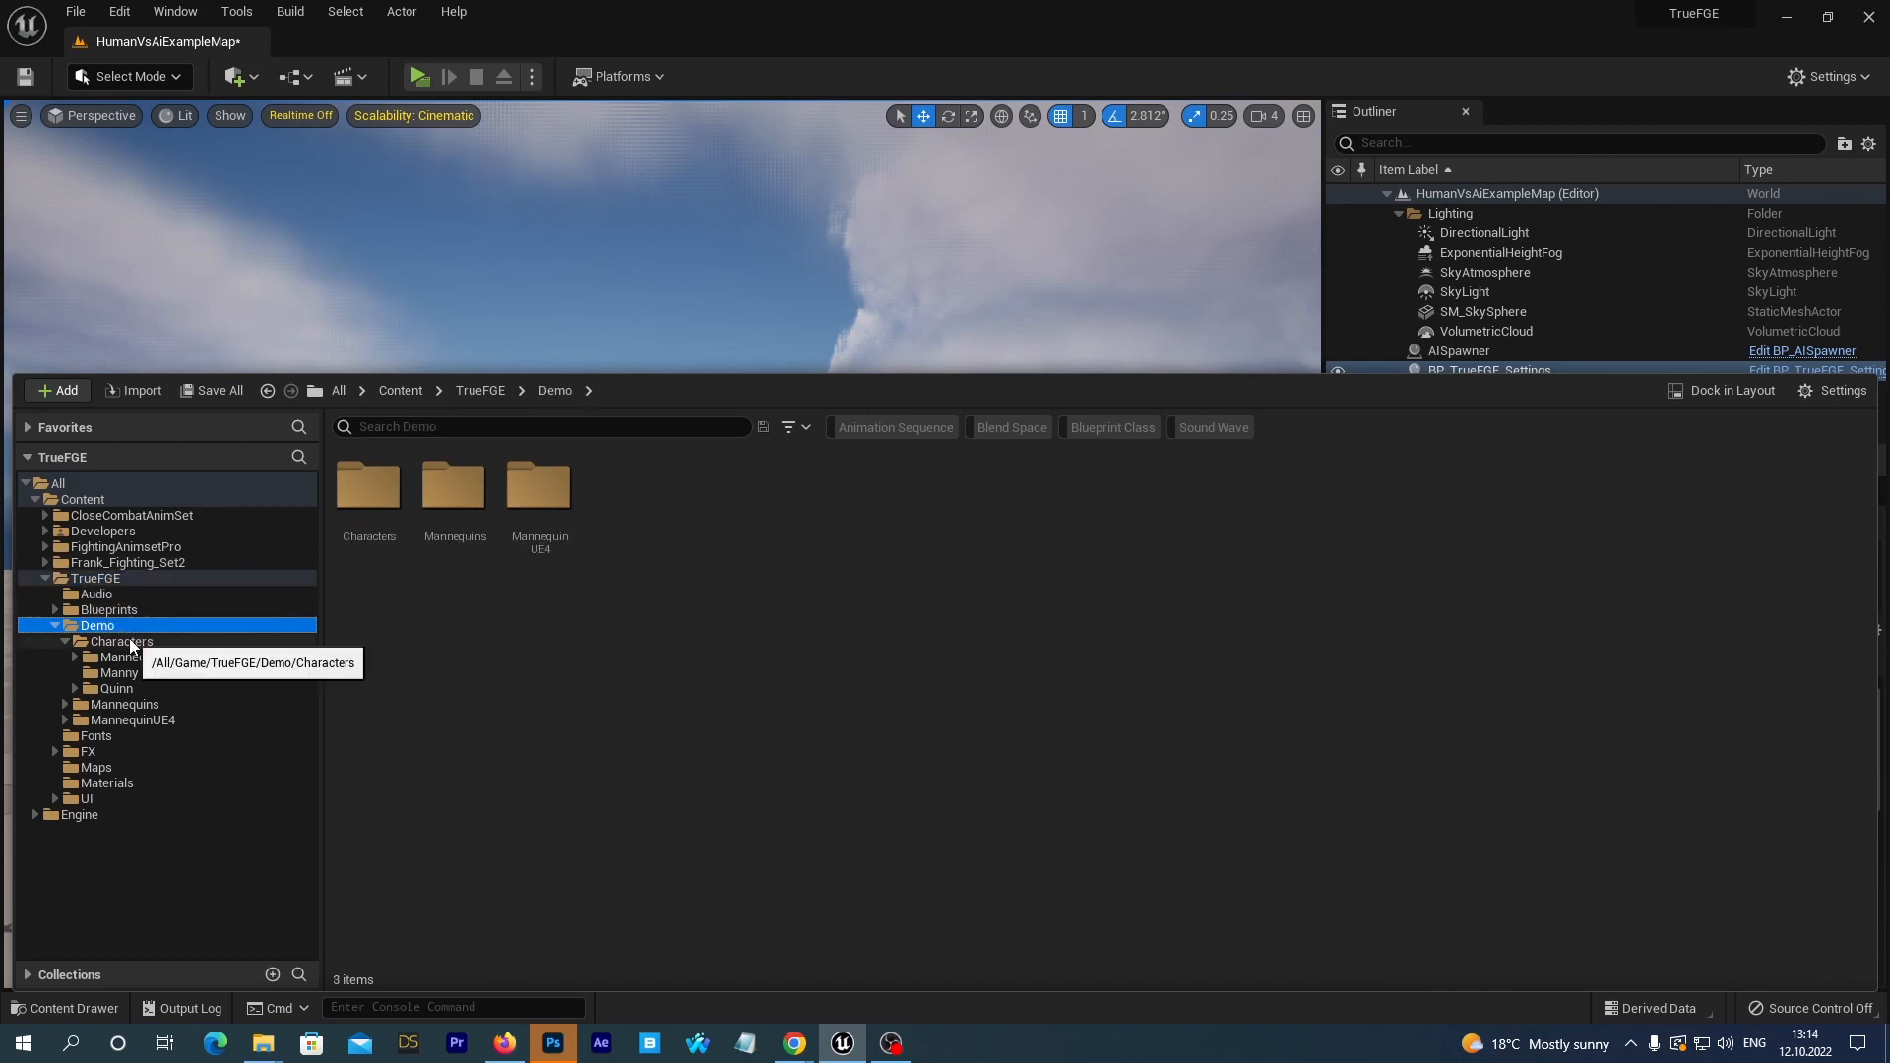
left_click(130, 639)
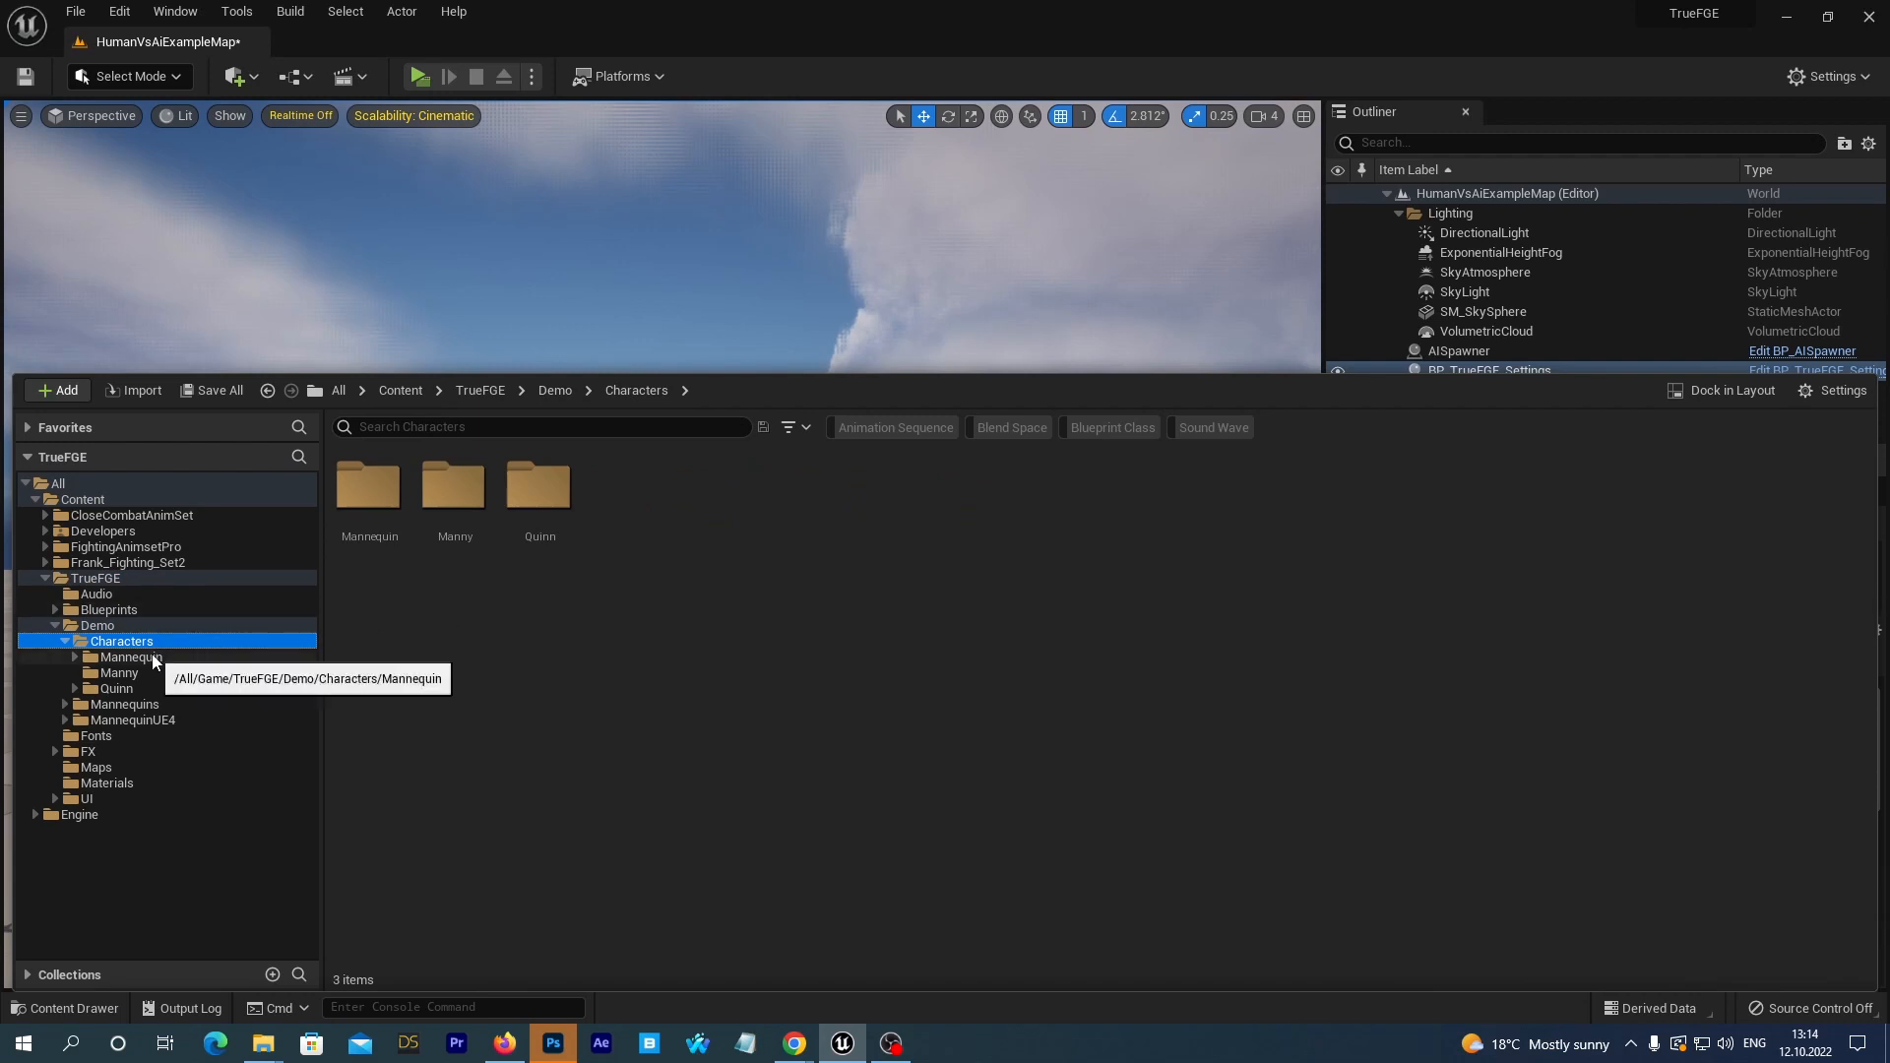
left_click(122, 658)
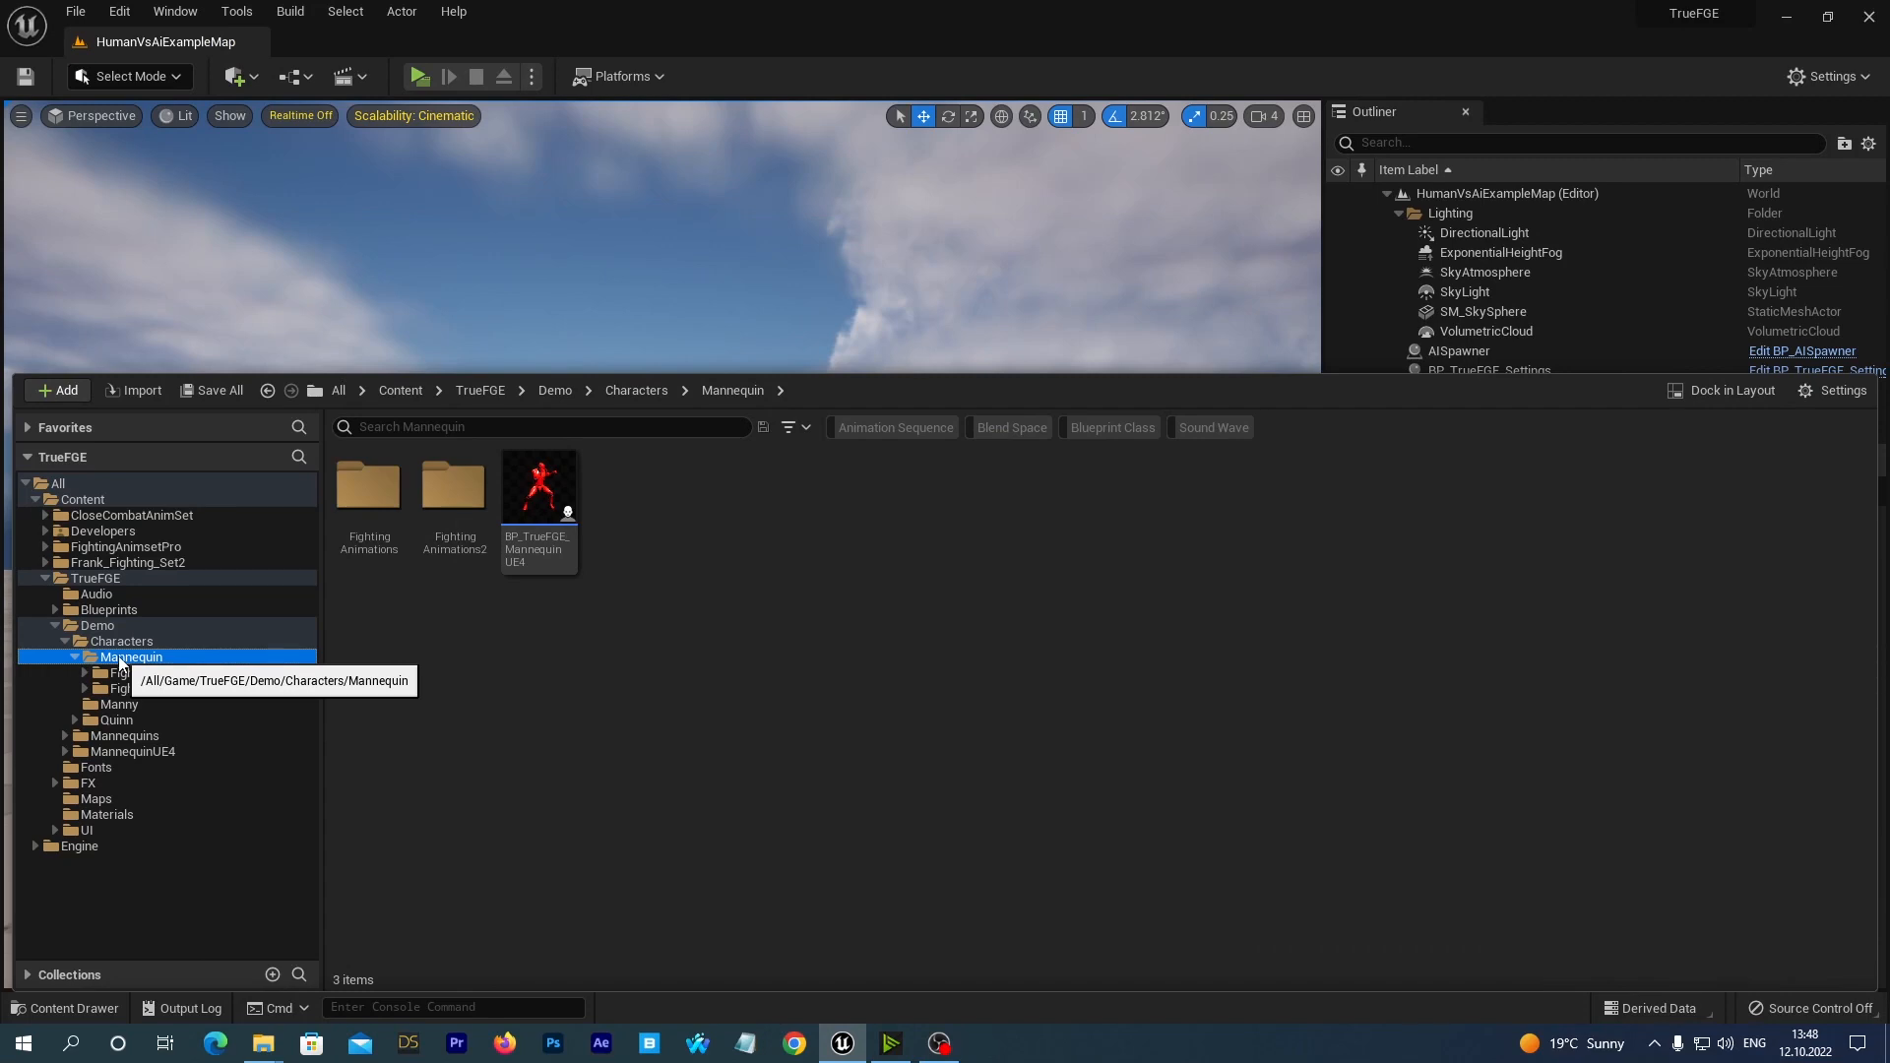
mouse_move(539, 542)
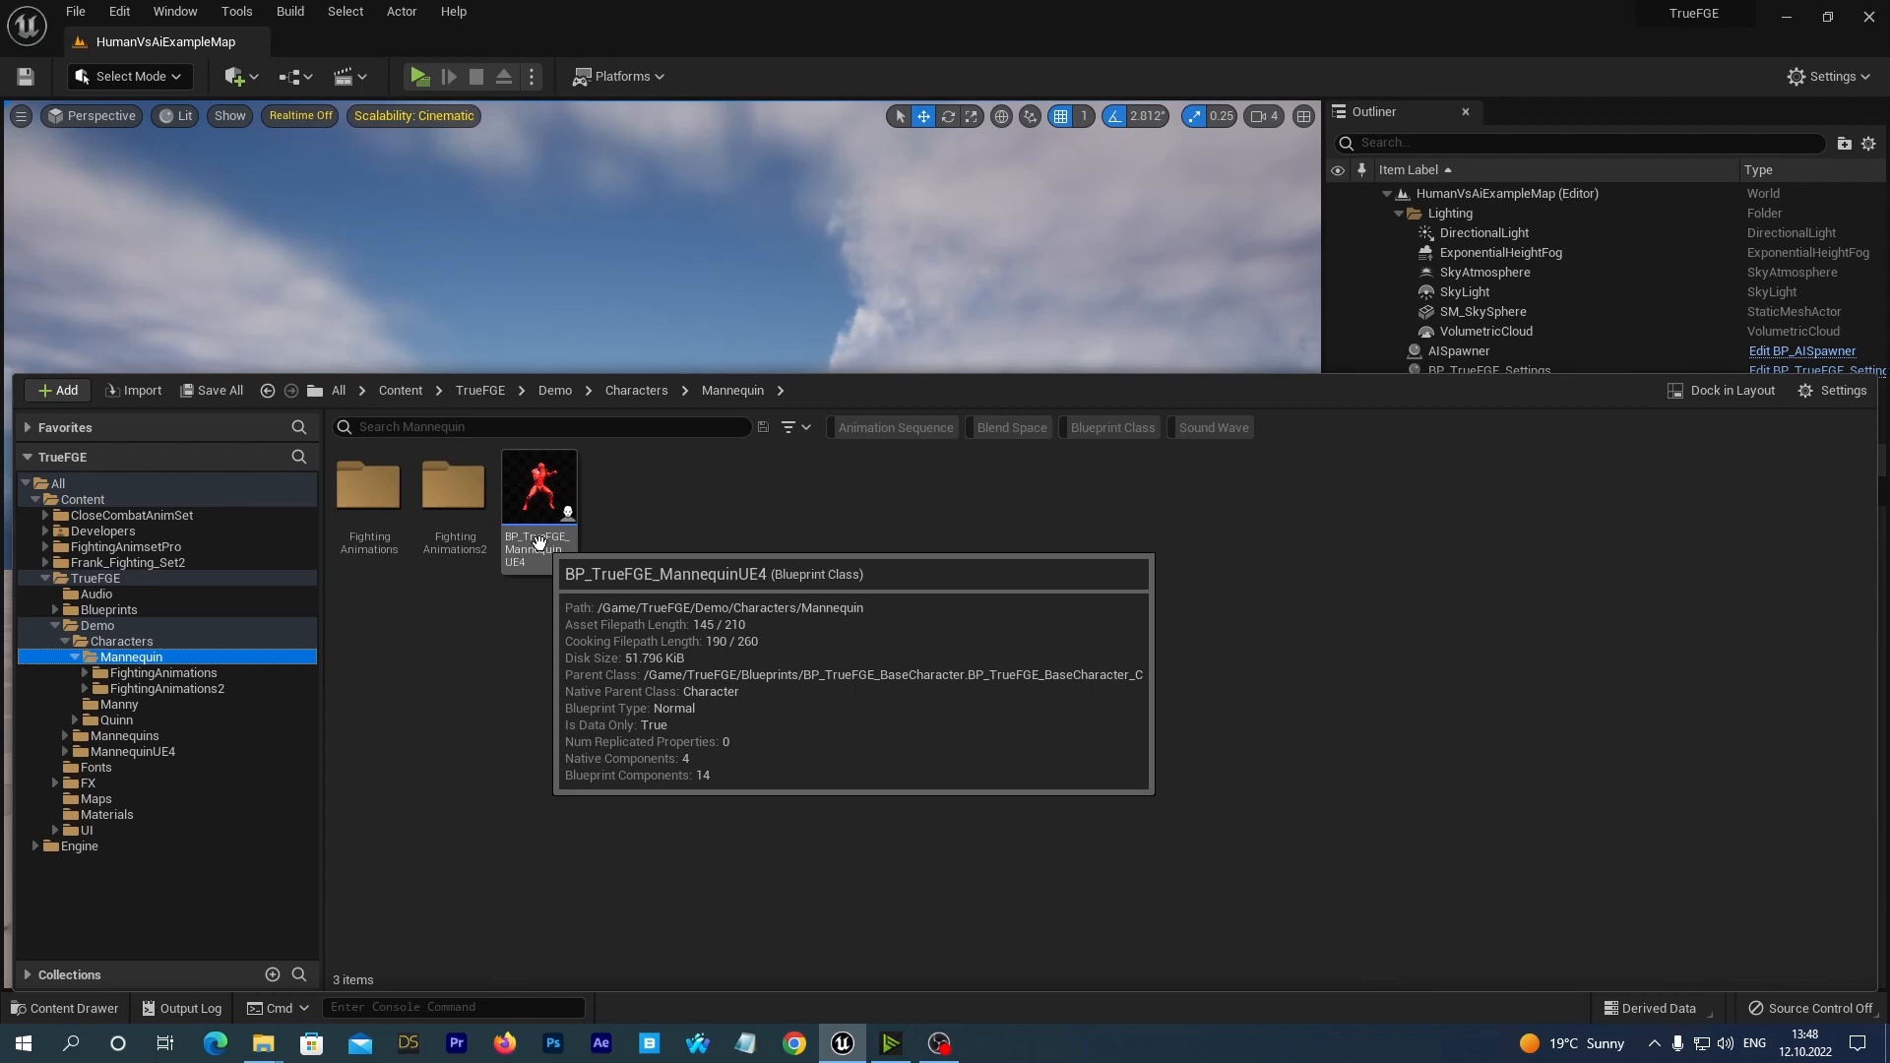
double_click(541, 492)
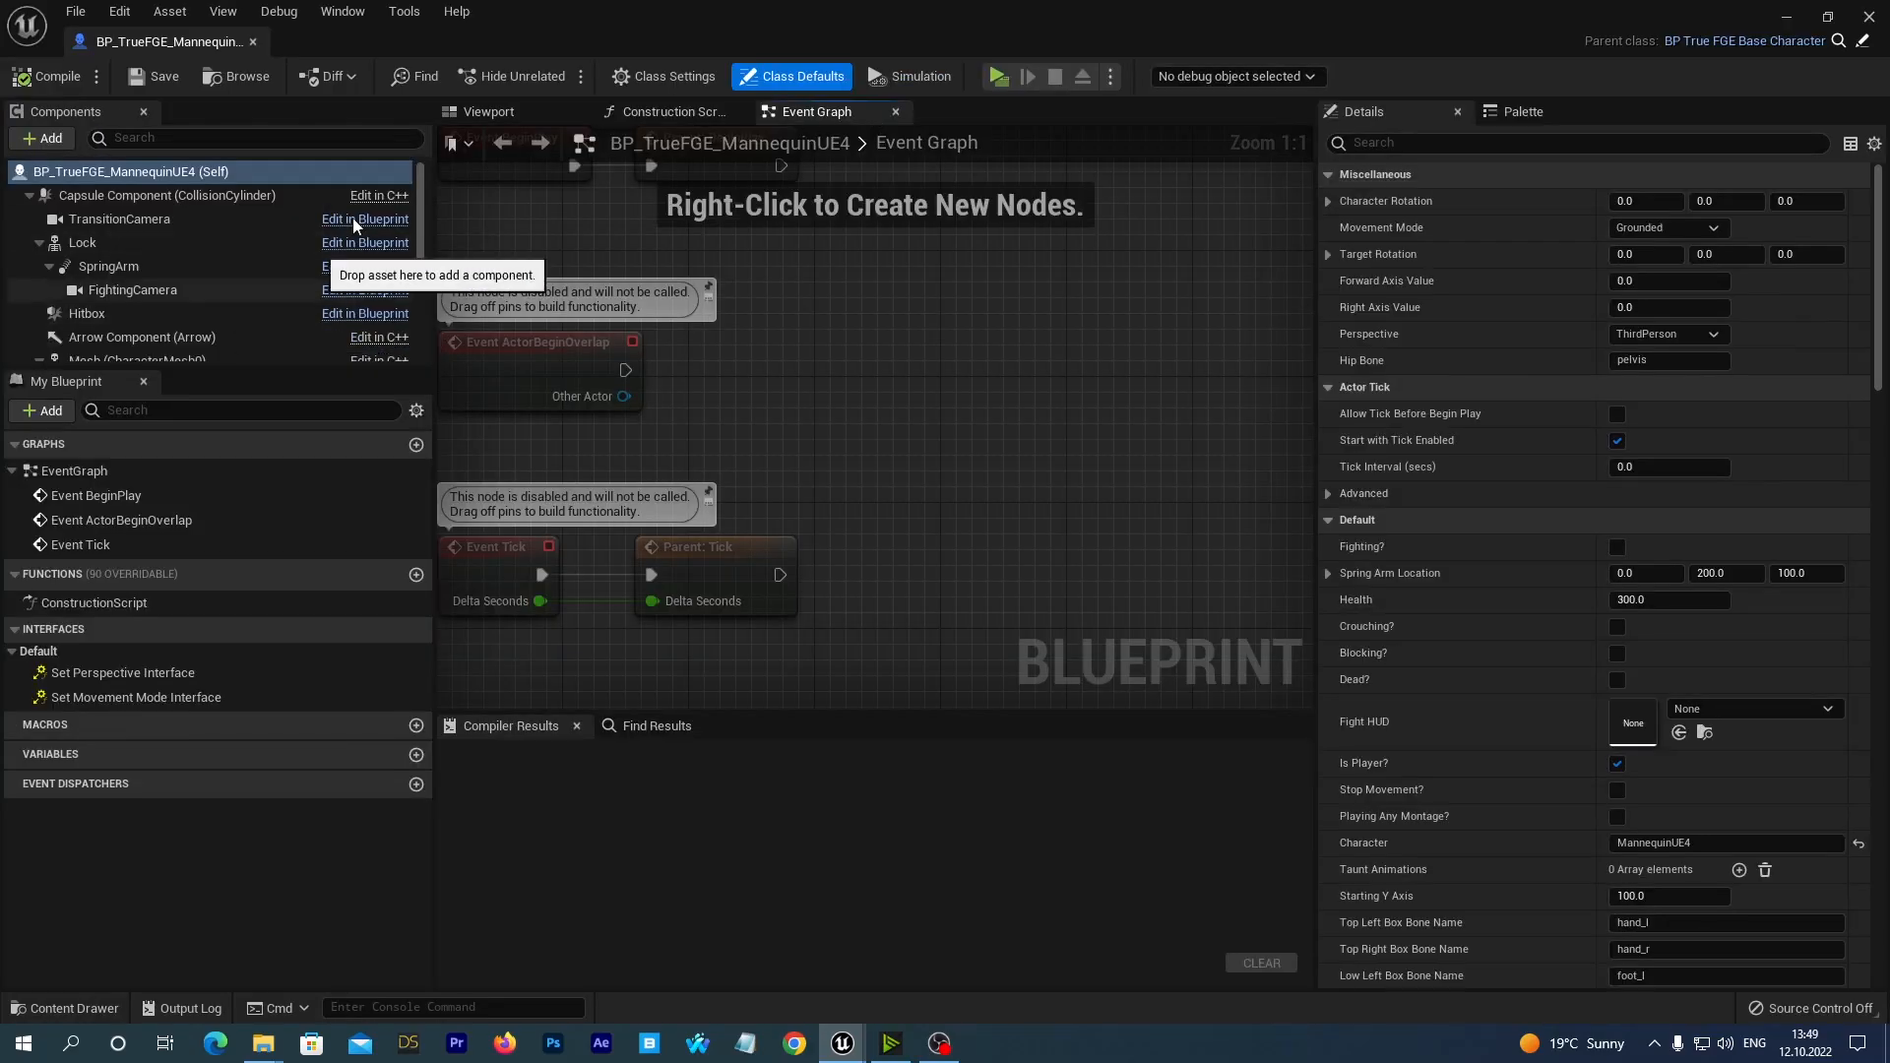
Examine the character Mesh component's skeletal mesh and animation class in the blueprint's 3D preview, and close the blueprint editor.
left_click(483, 111)
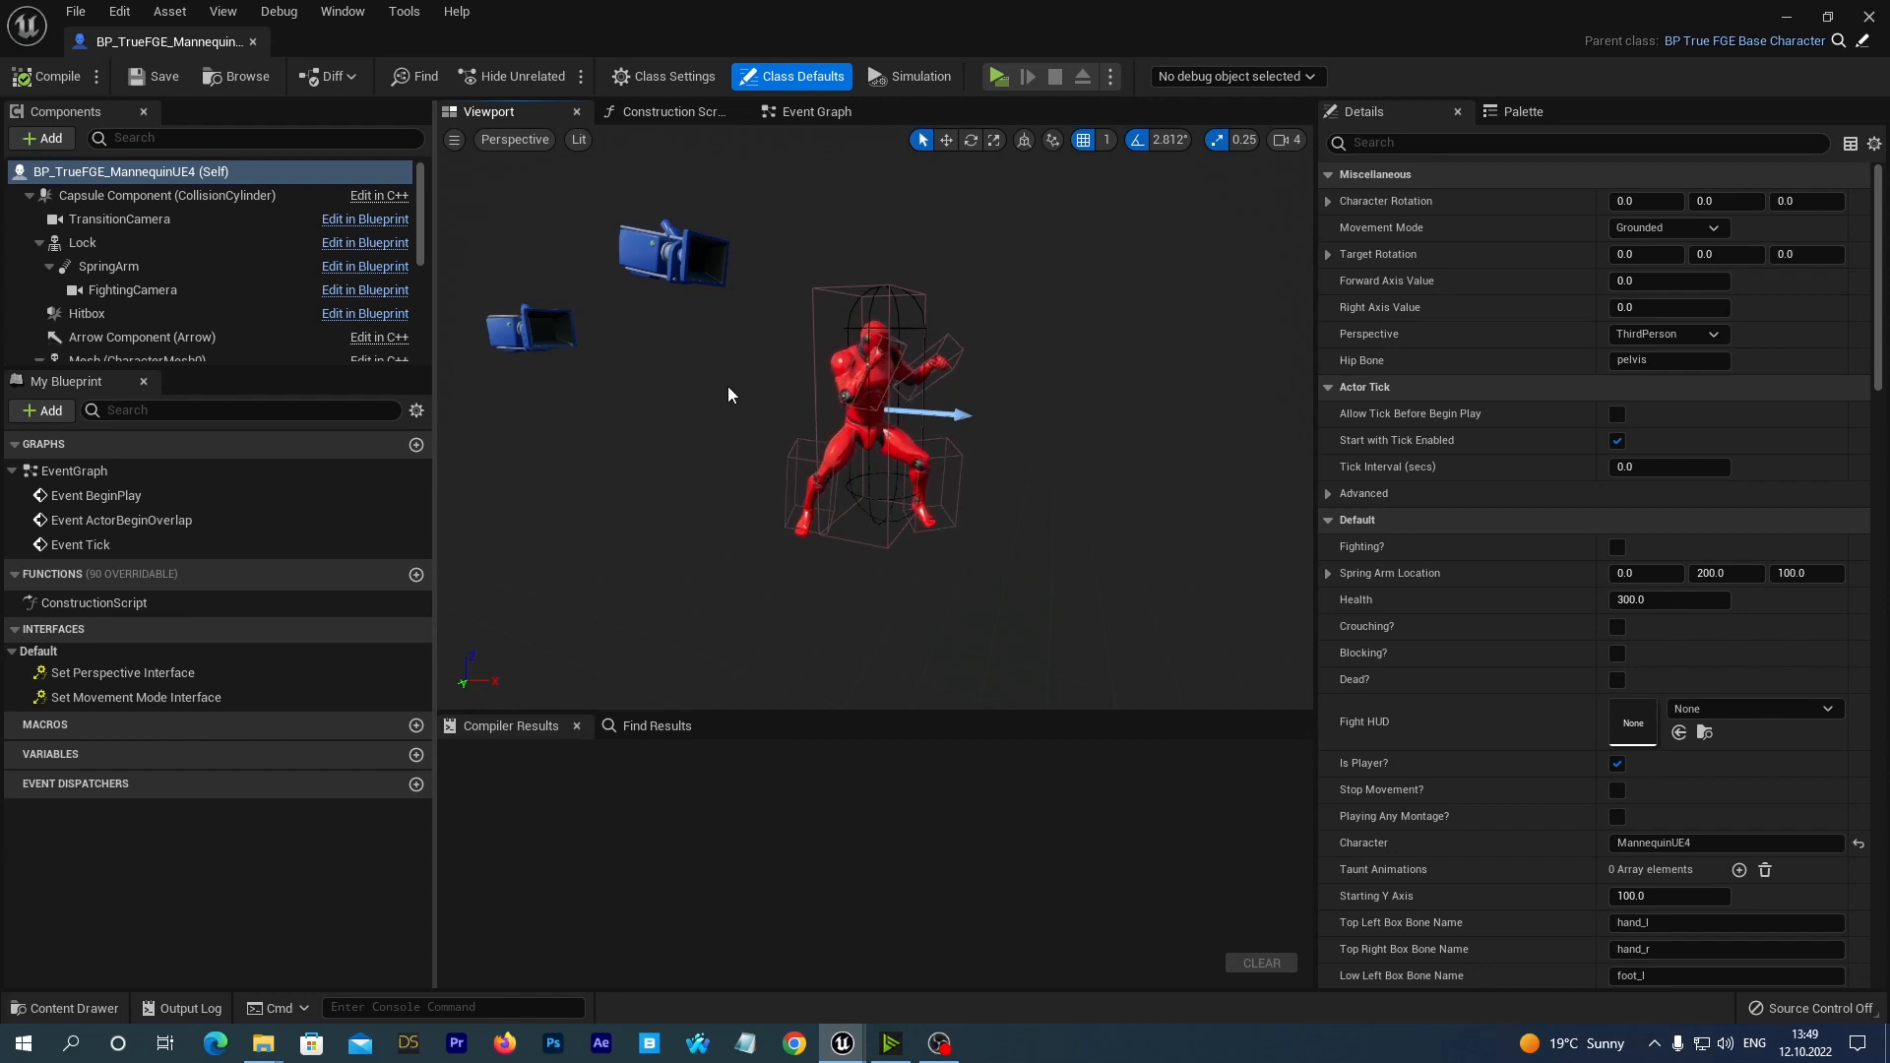
scroll(240, 291, "down", 1)
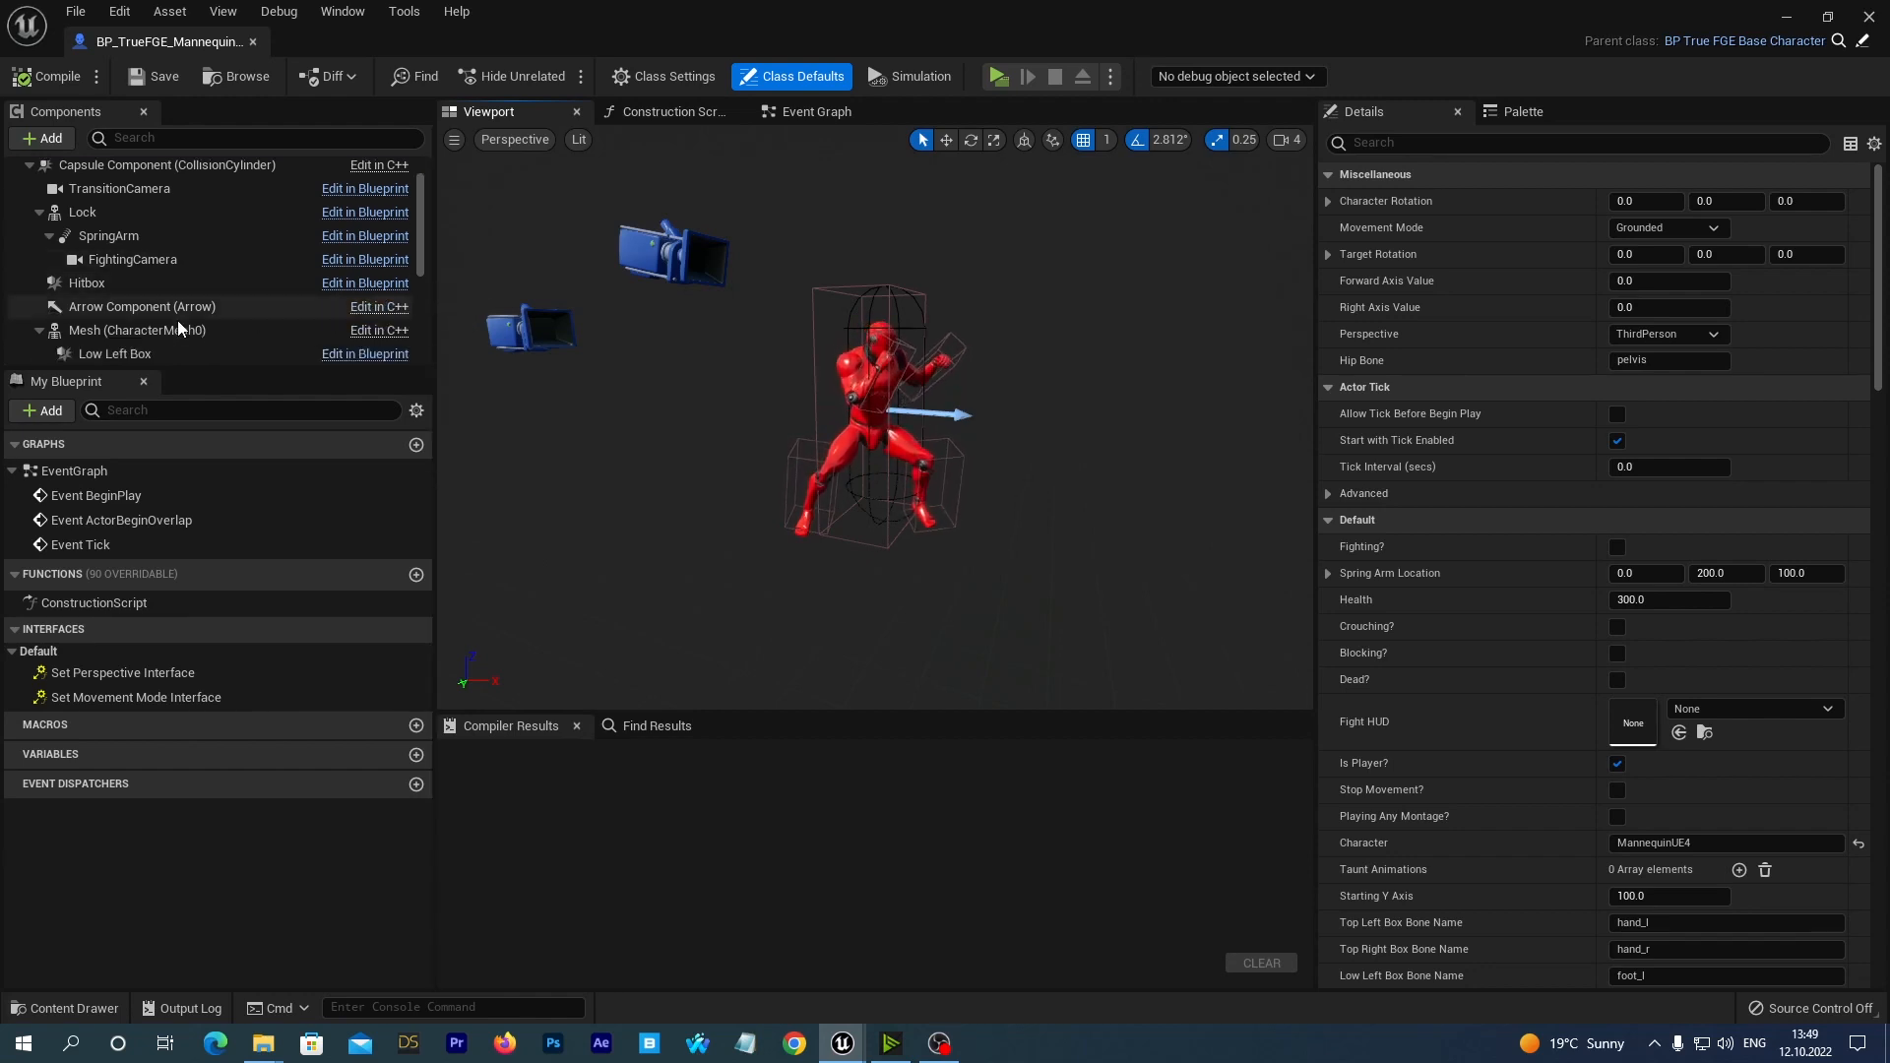
left_click(147, 330)
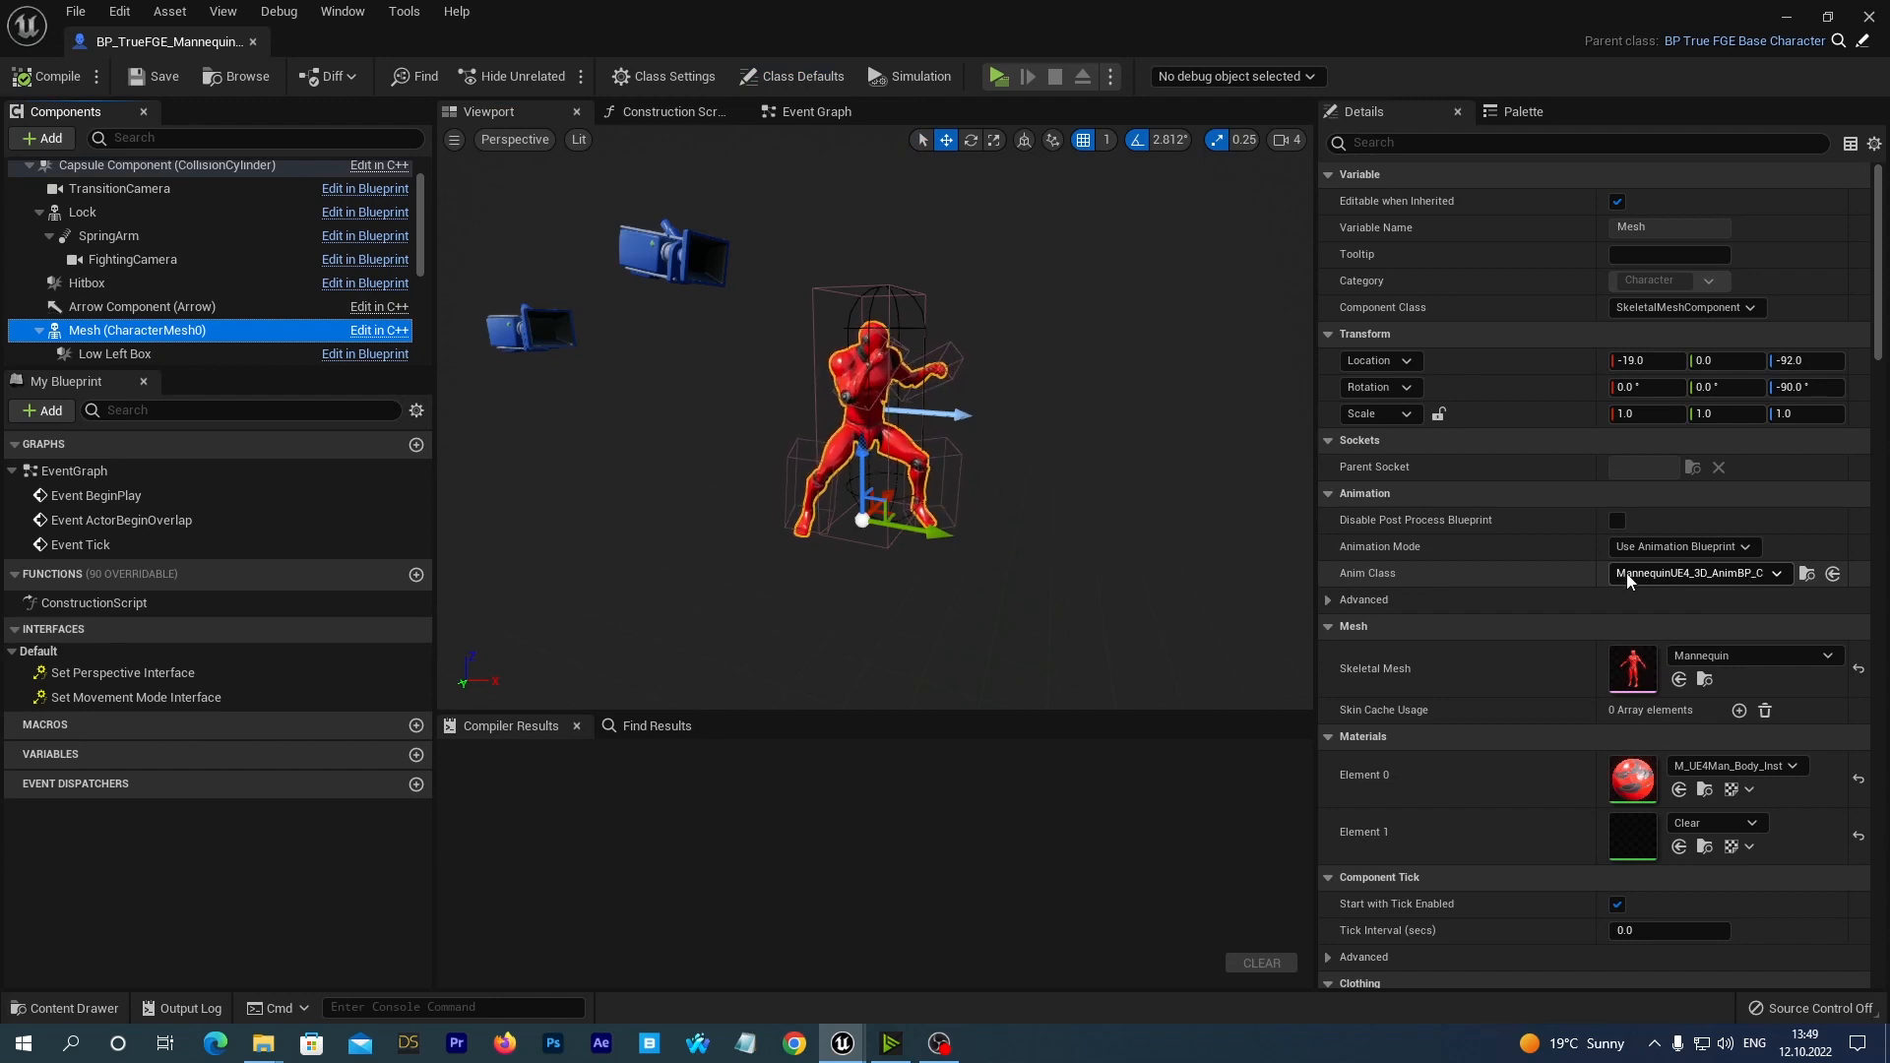
left_click(1870, 18)
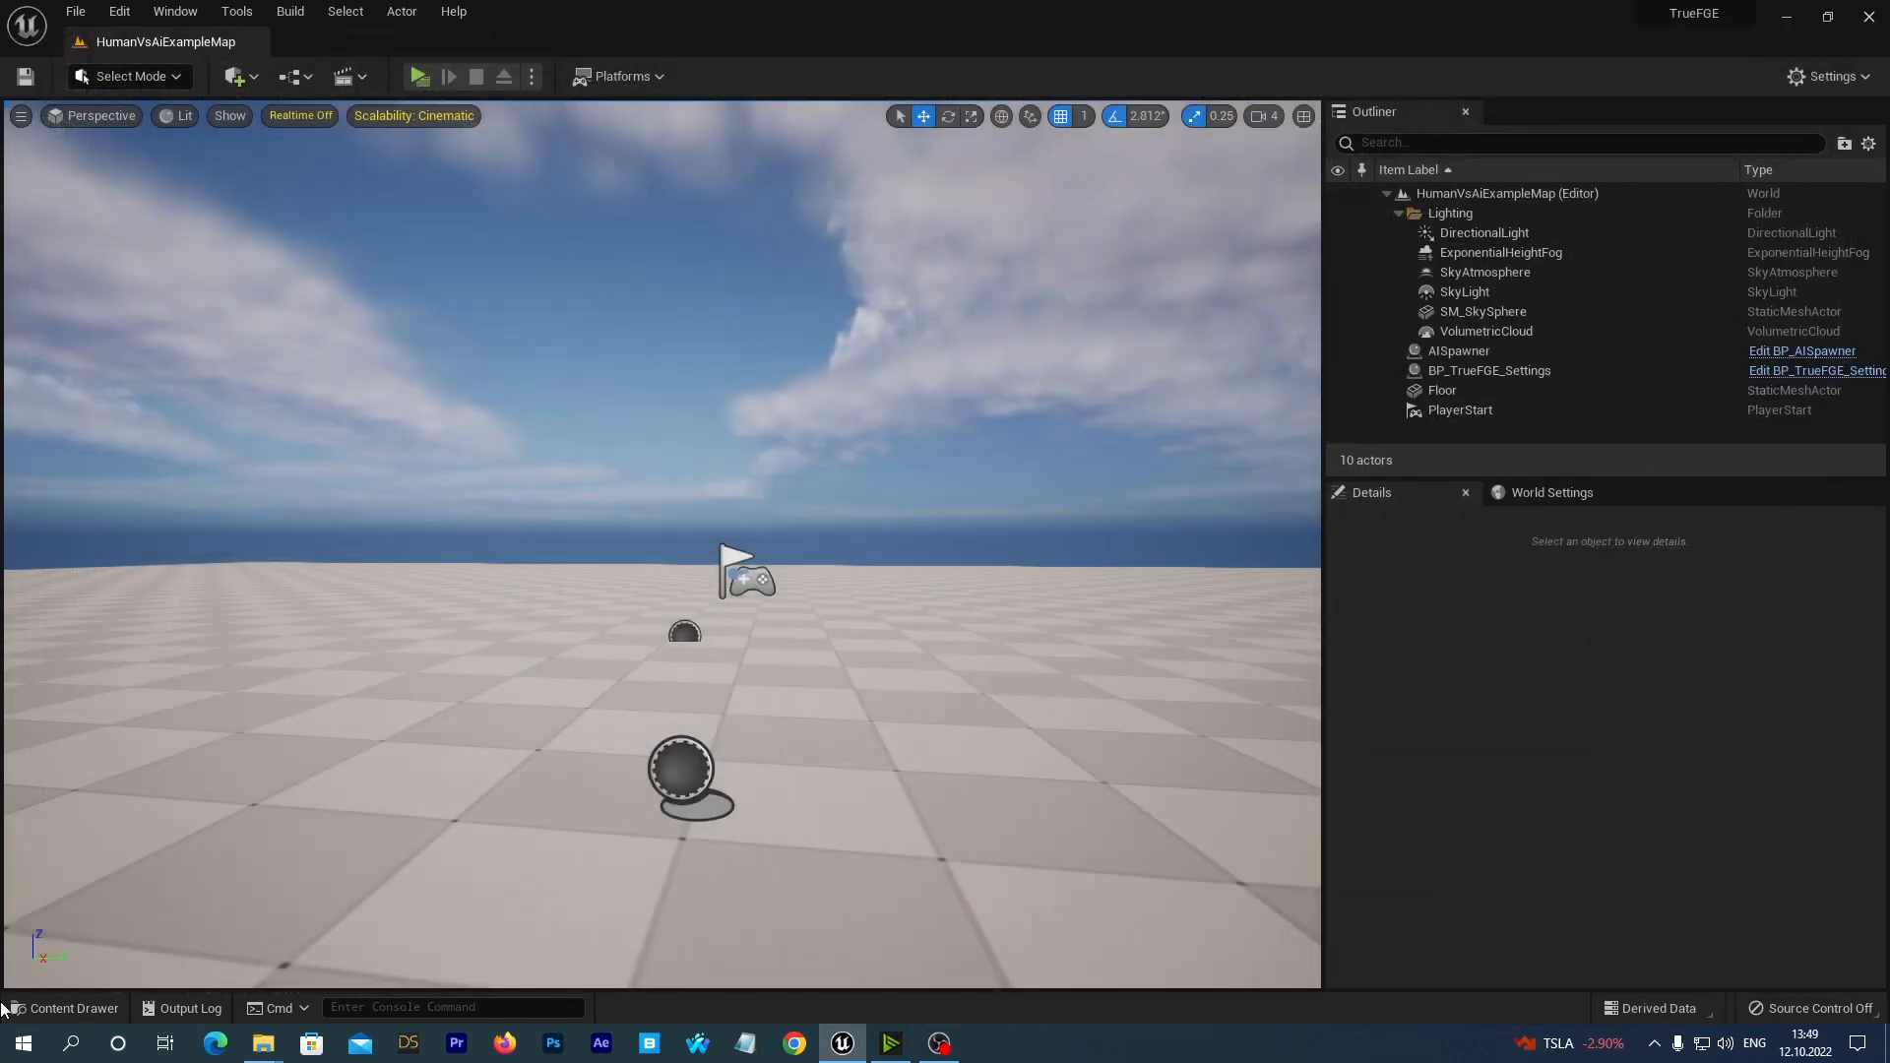
Create a child blueprint class of MannequinUE4_3D_AnimBP in the Mannequin character's FightingAnimations folder.
left_click(65, 1008)
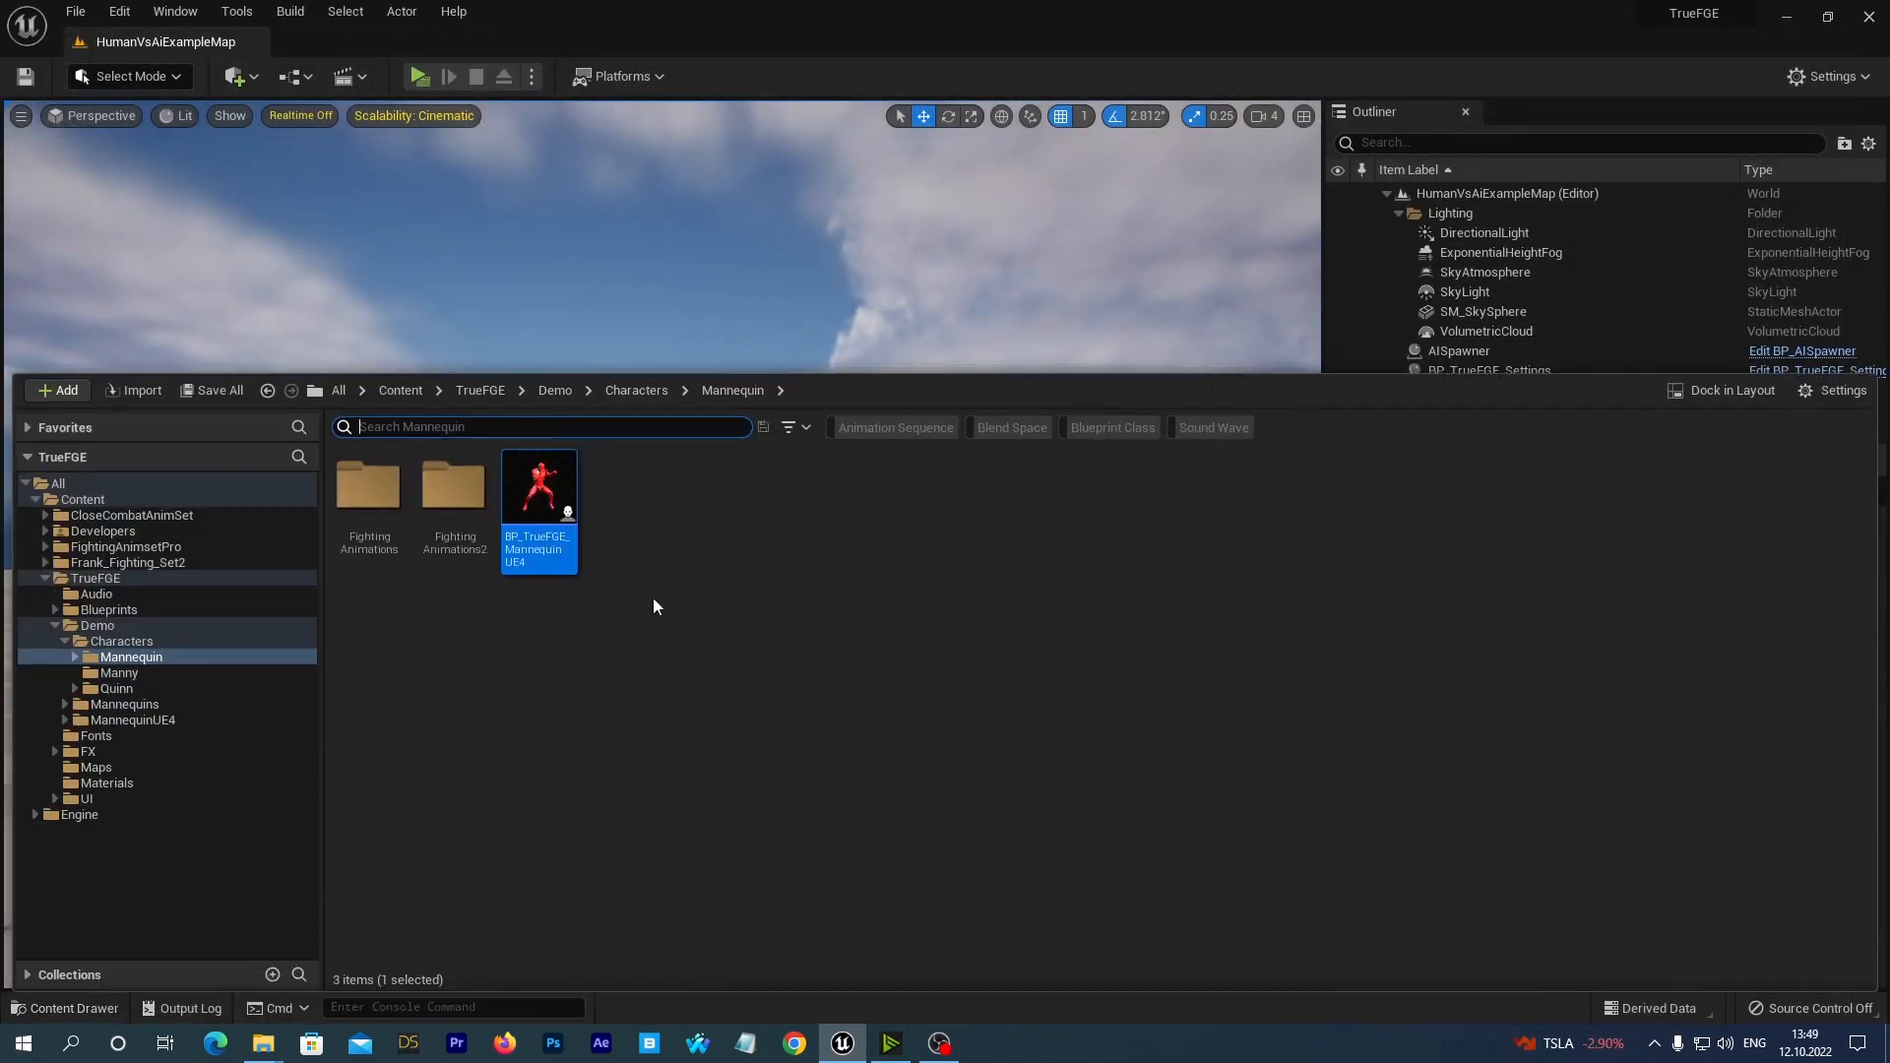
left_click(75, 657)
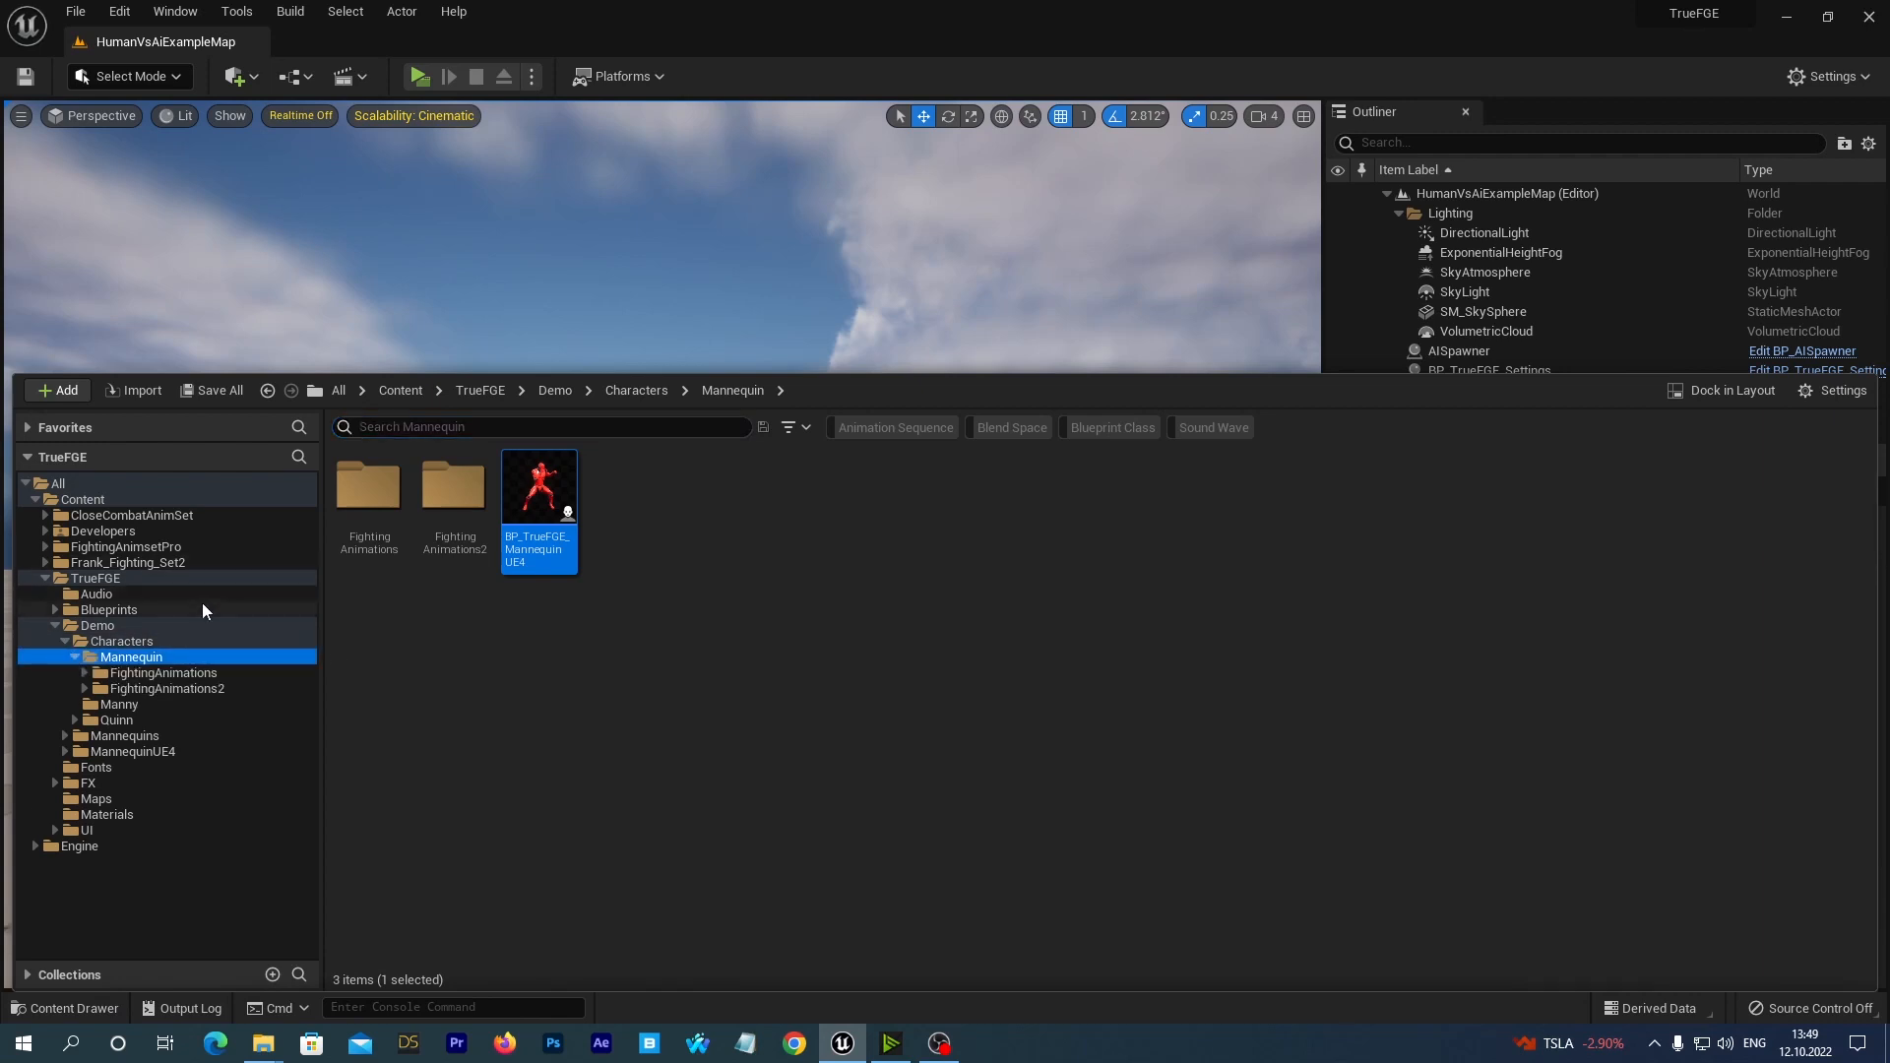
left_click(164, 674)
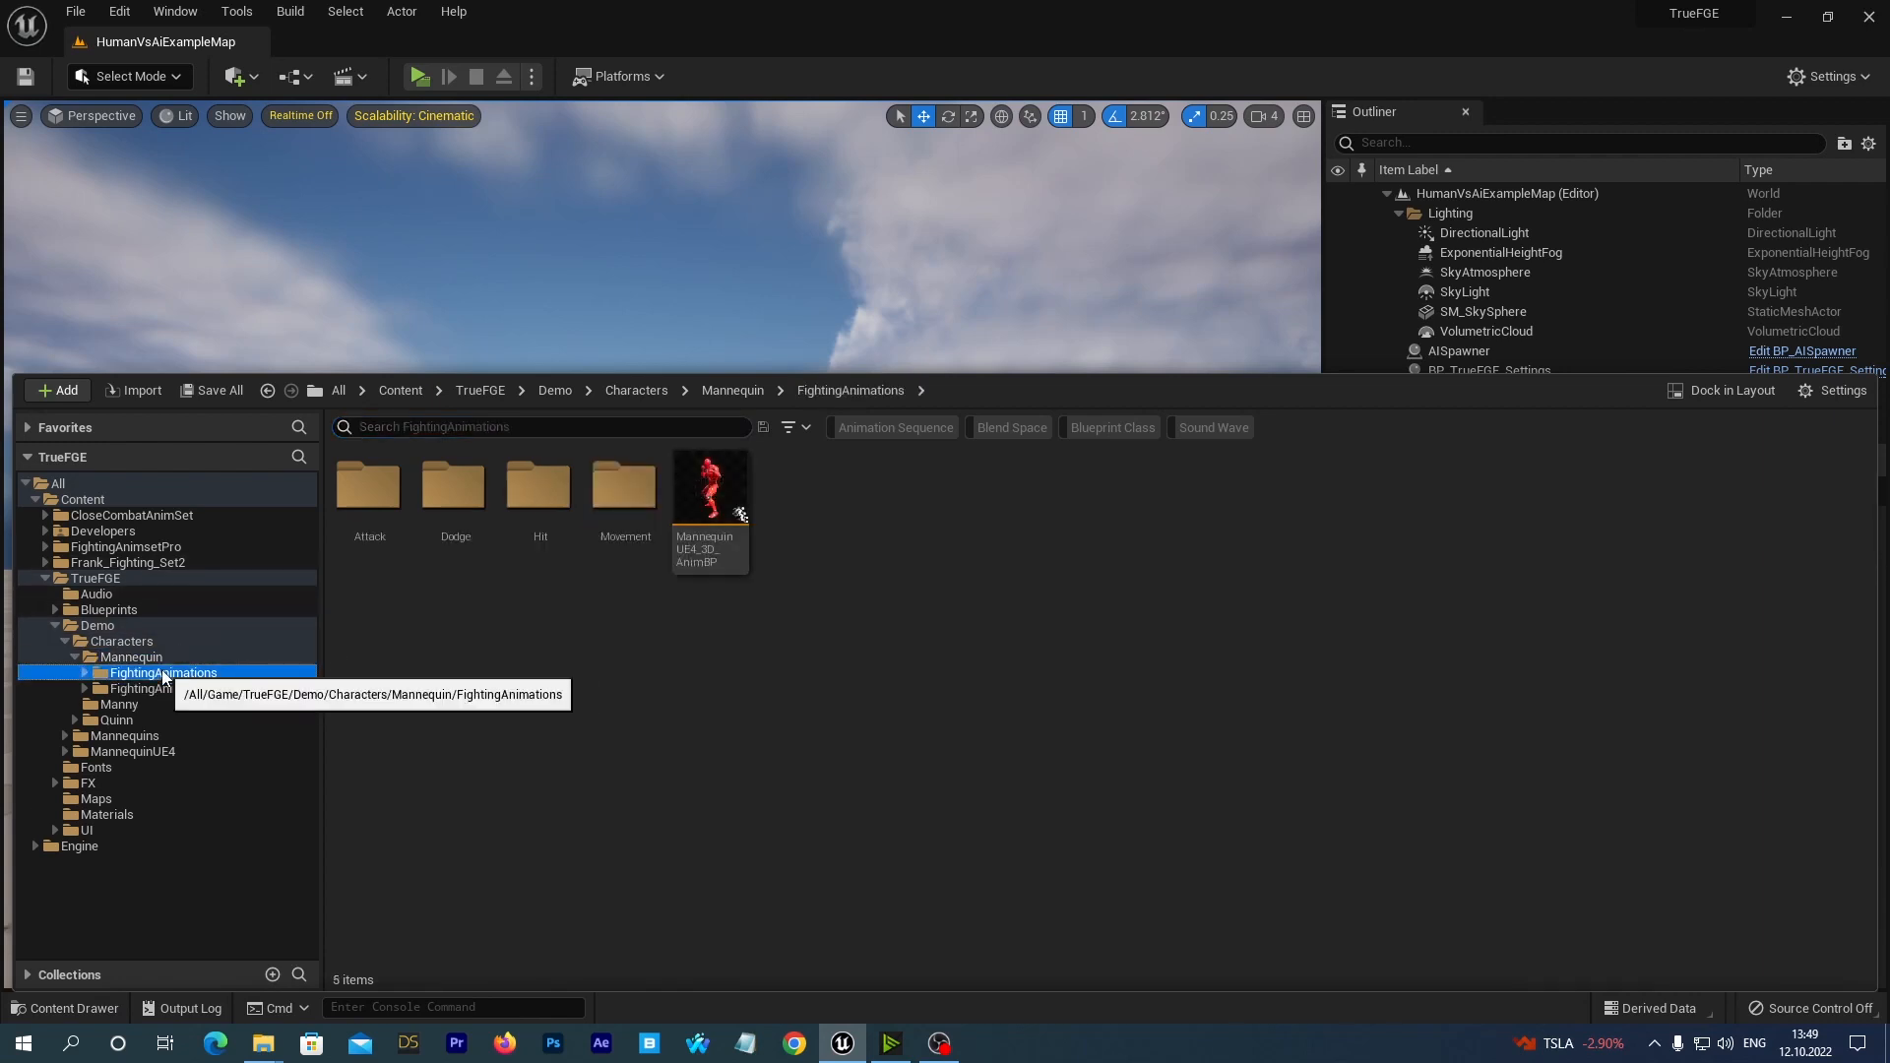
left_click(709, 536)
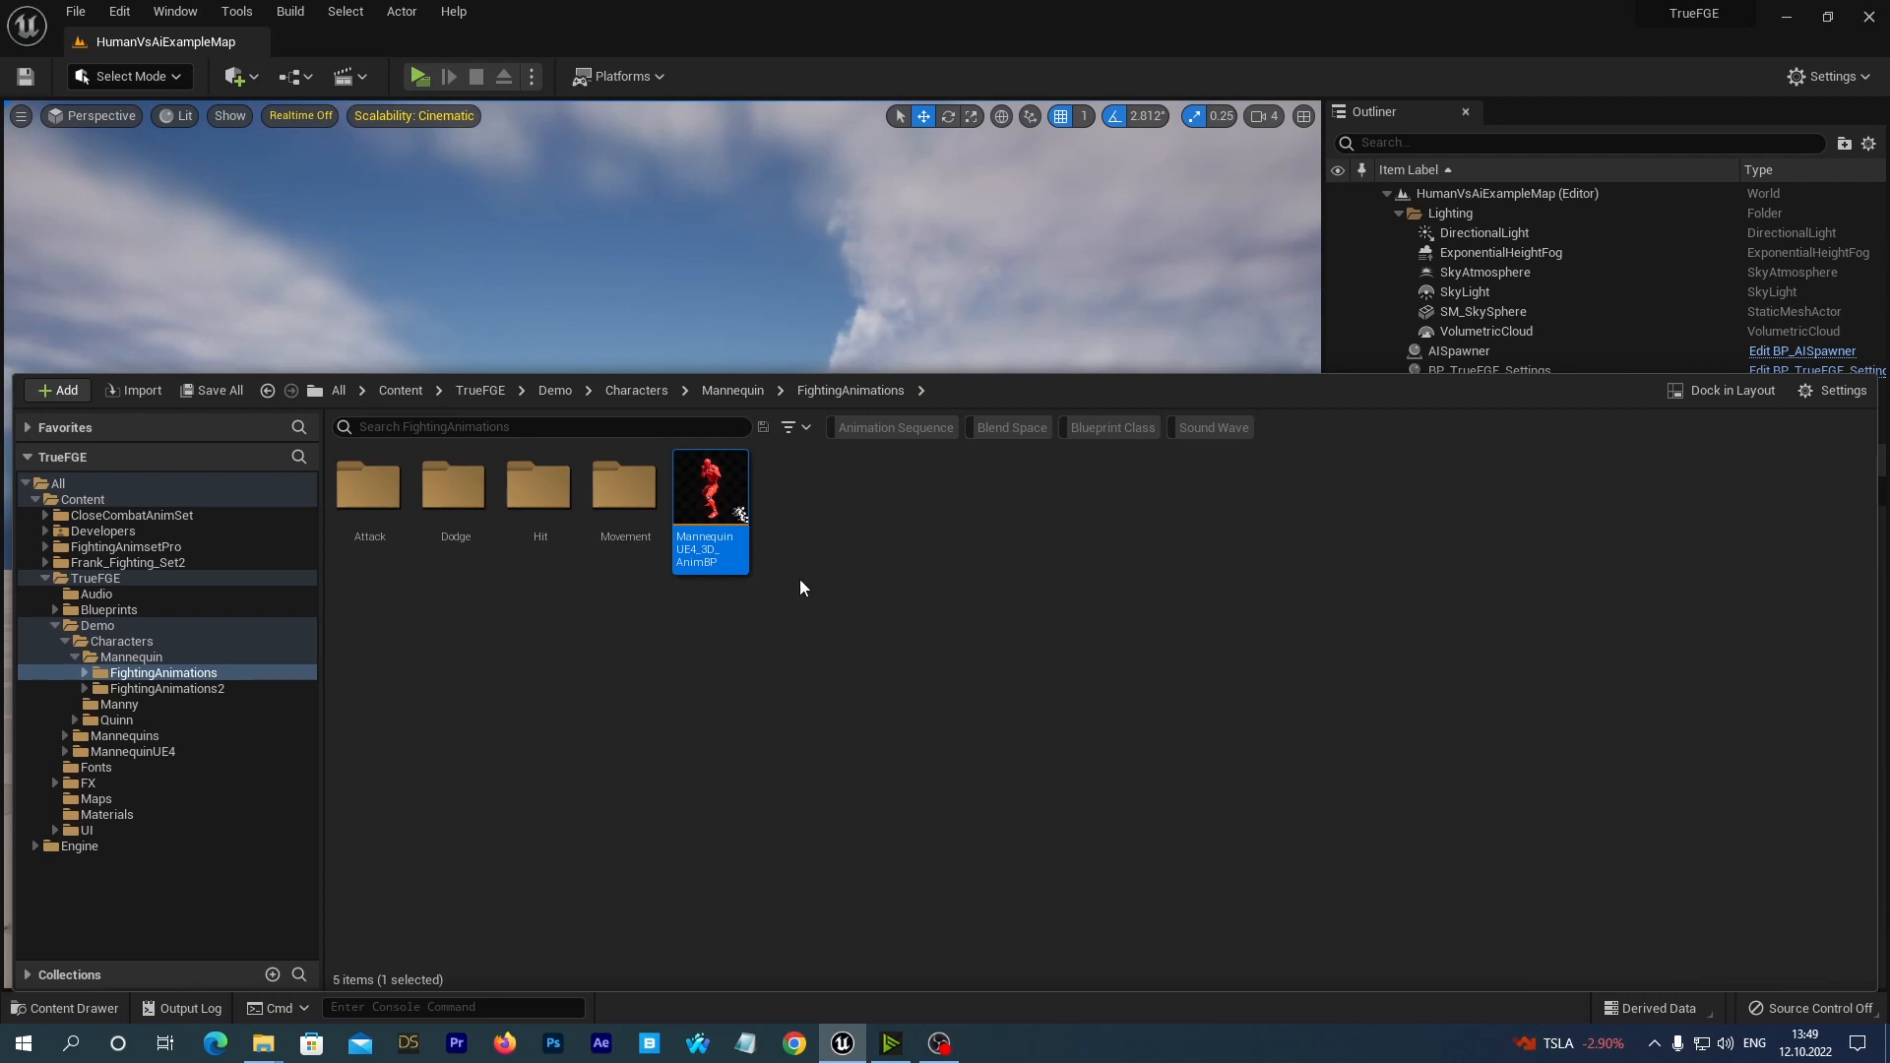
right_click(705, 488)
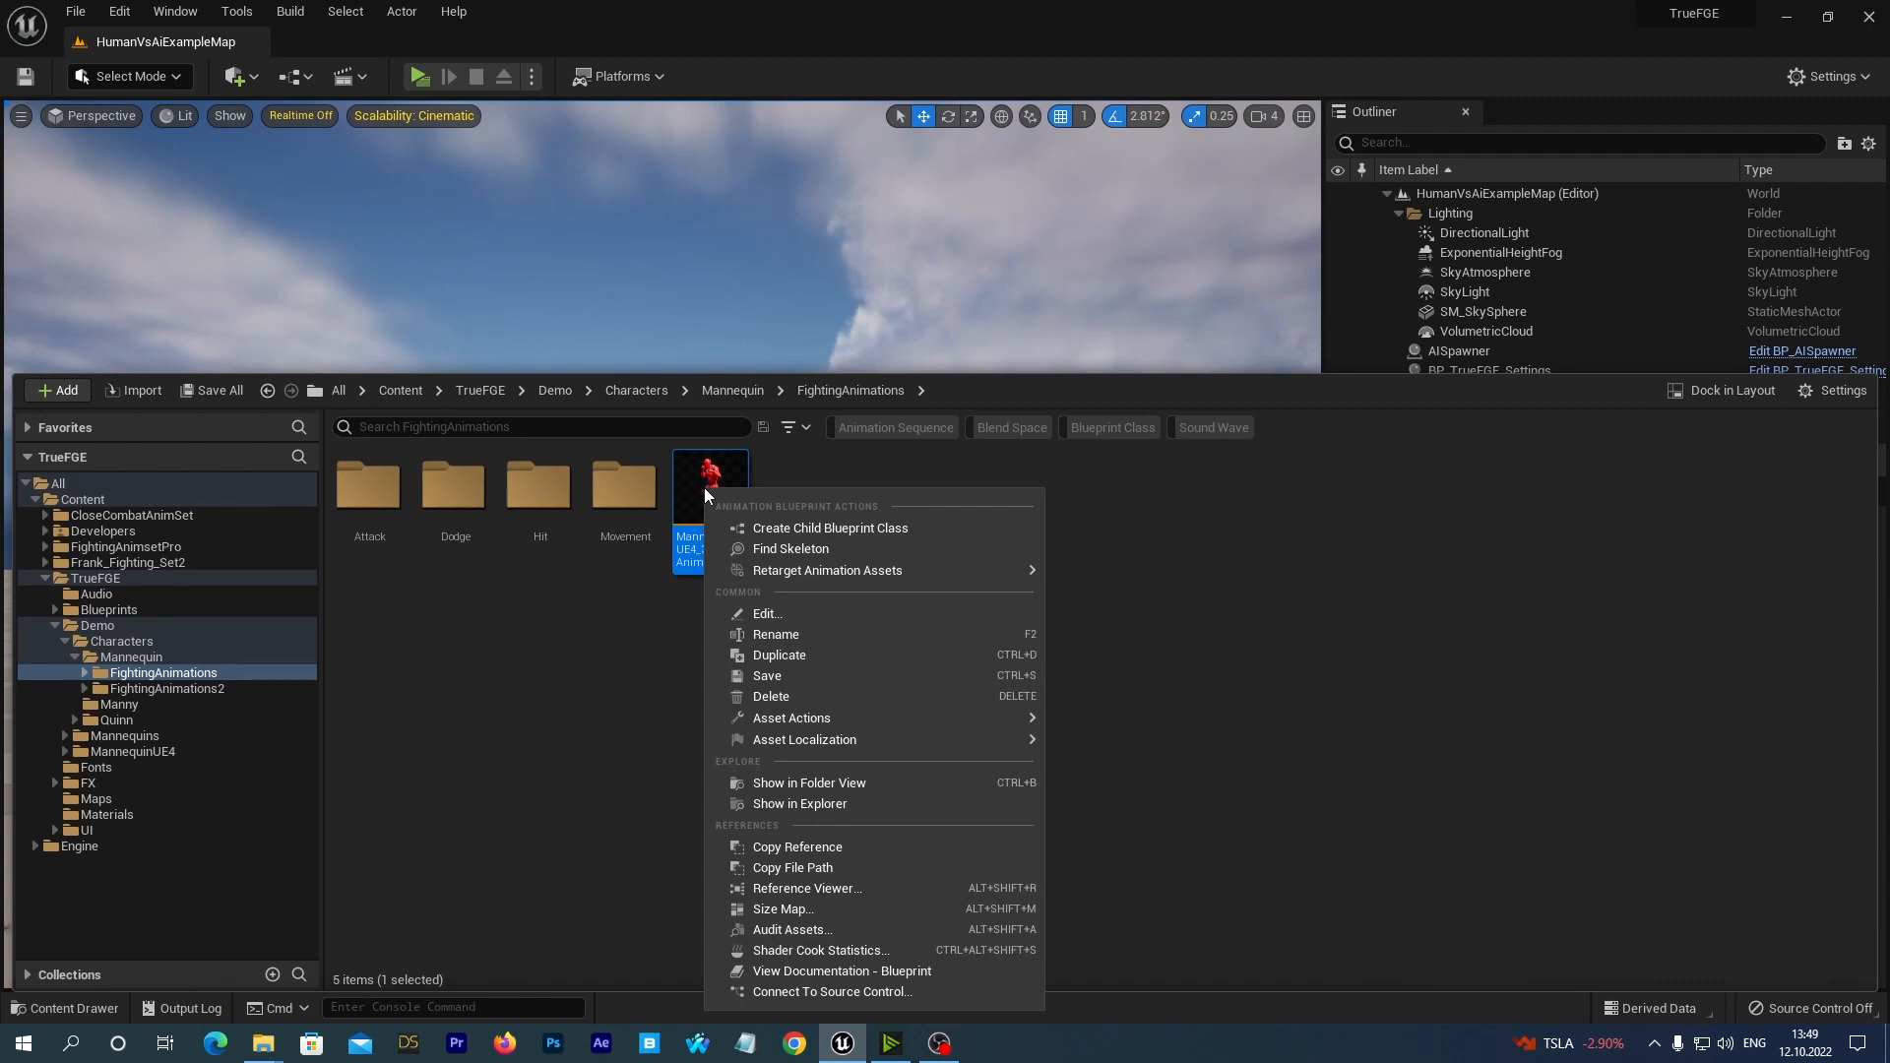
left_click(794, 527)
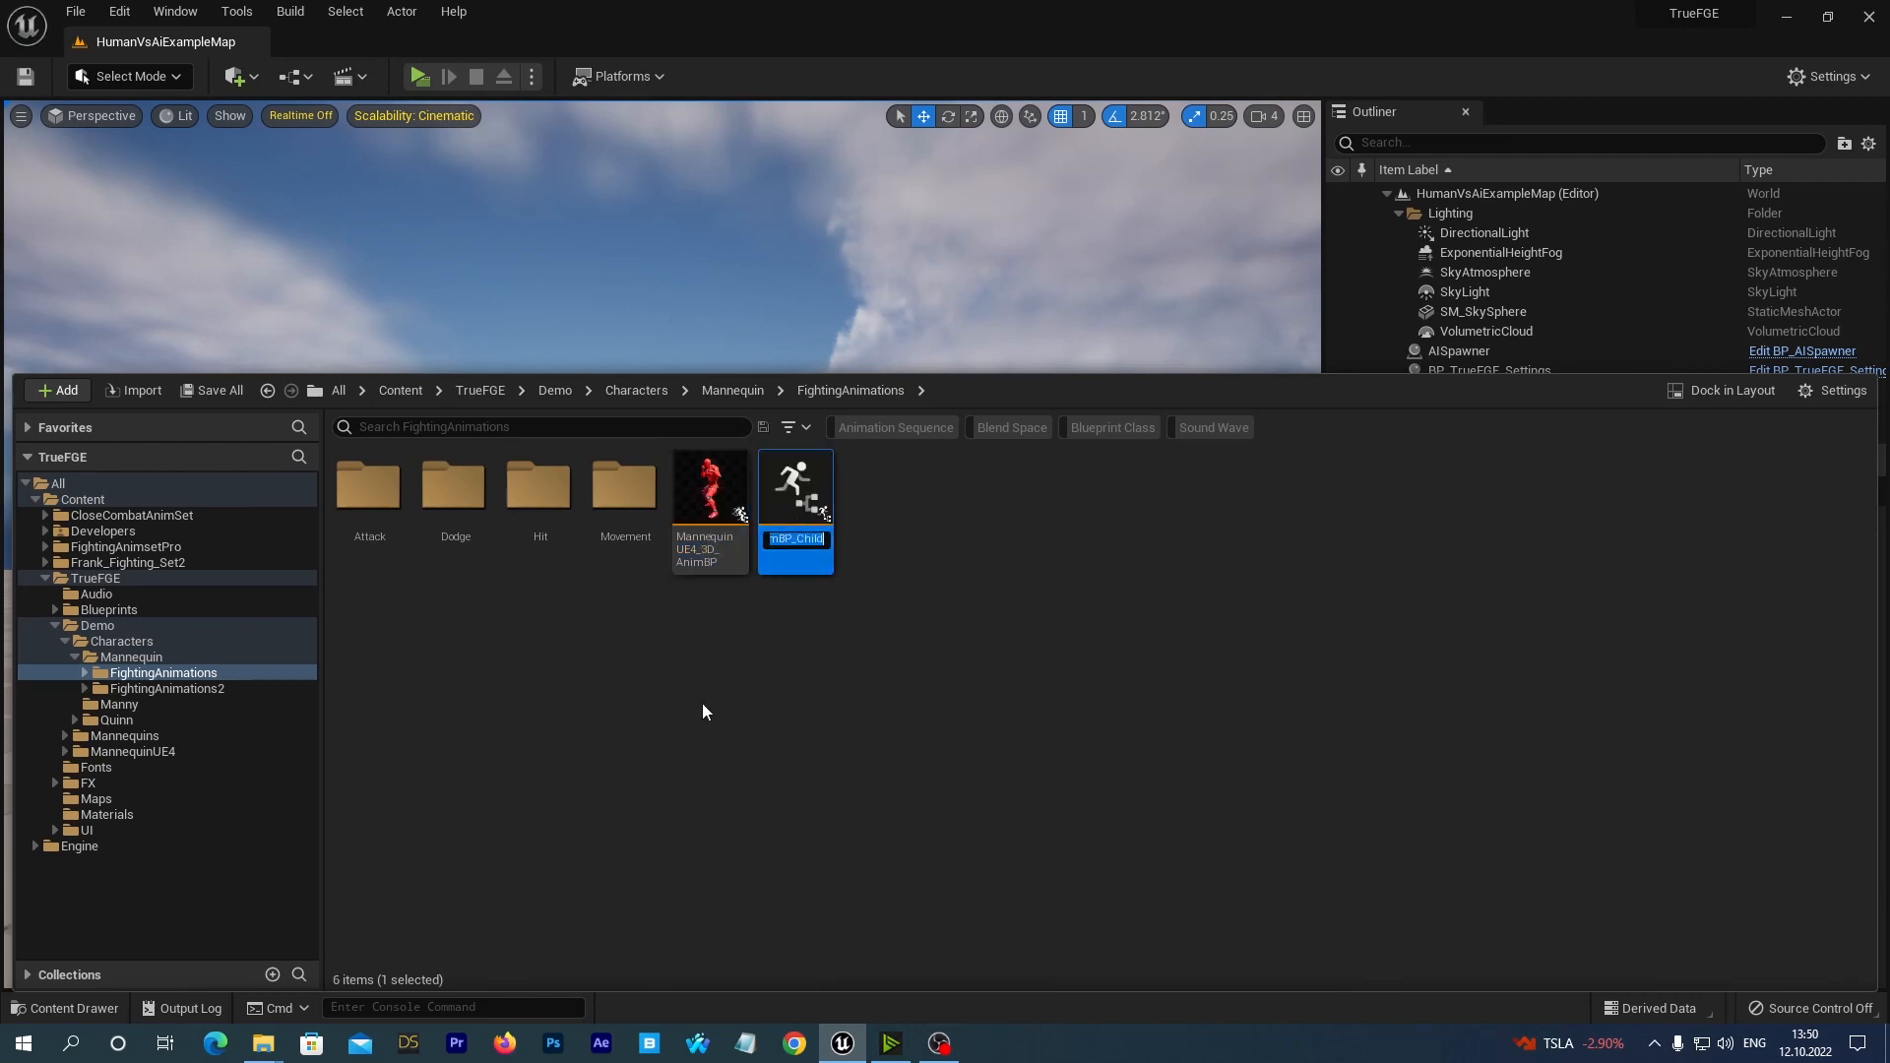
Open MannequinUE4_3D_AnimBP_Child and examine its overridable crouch, idle, jump and movement animations, and close the editor.
double_click(794, 507)
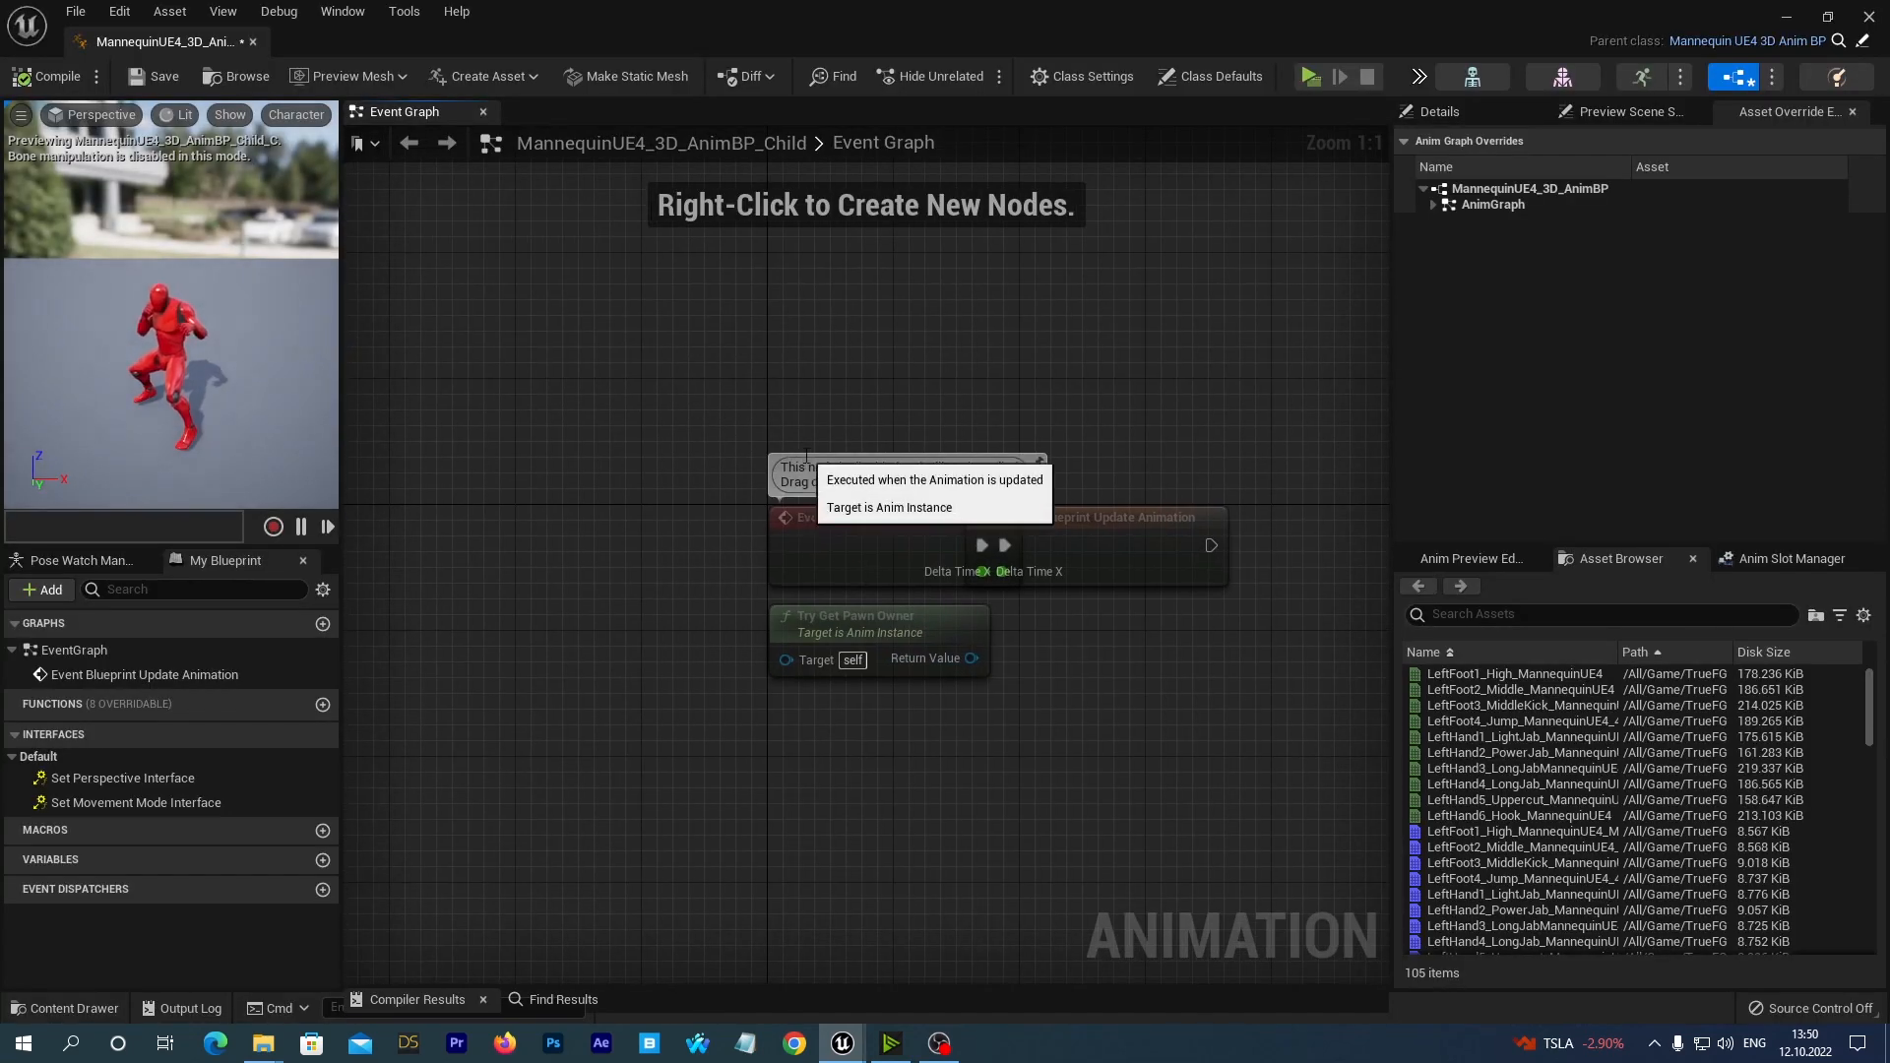
left_click(1433, 206)
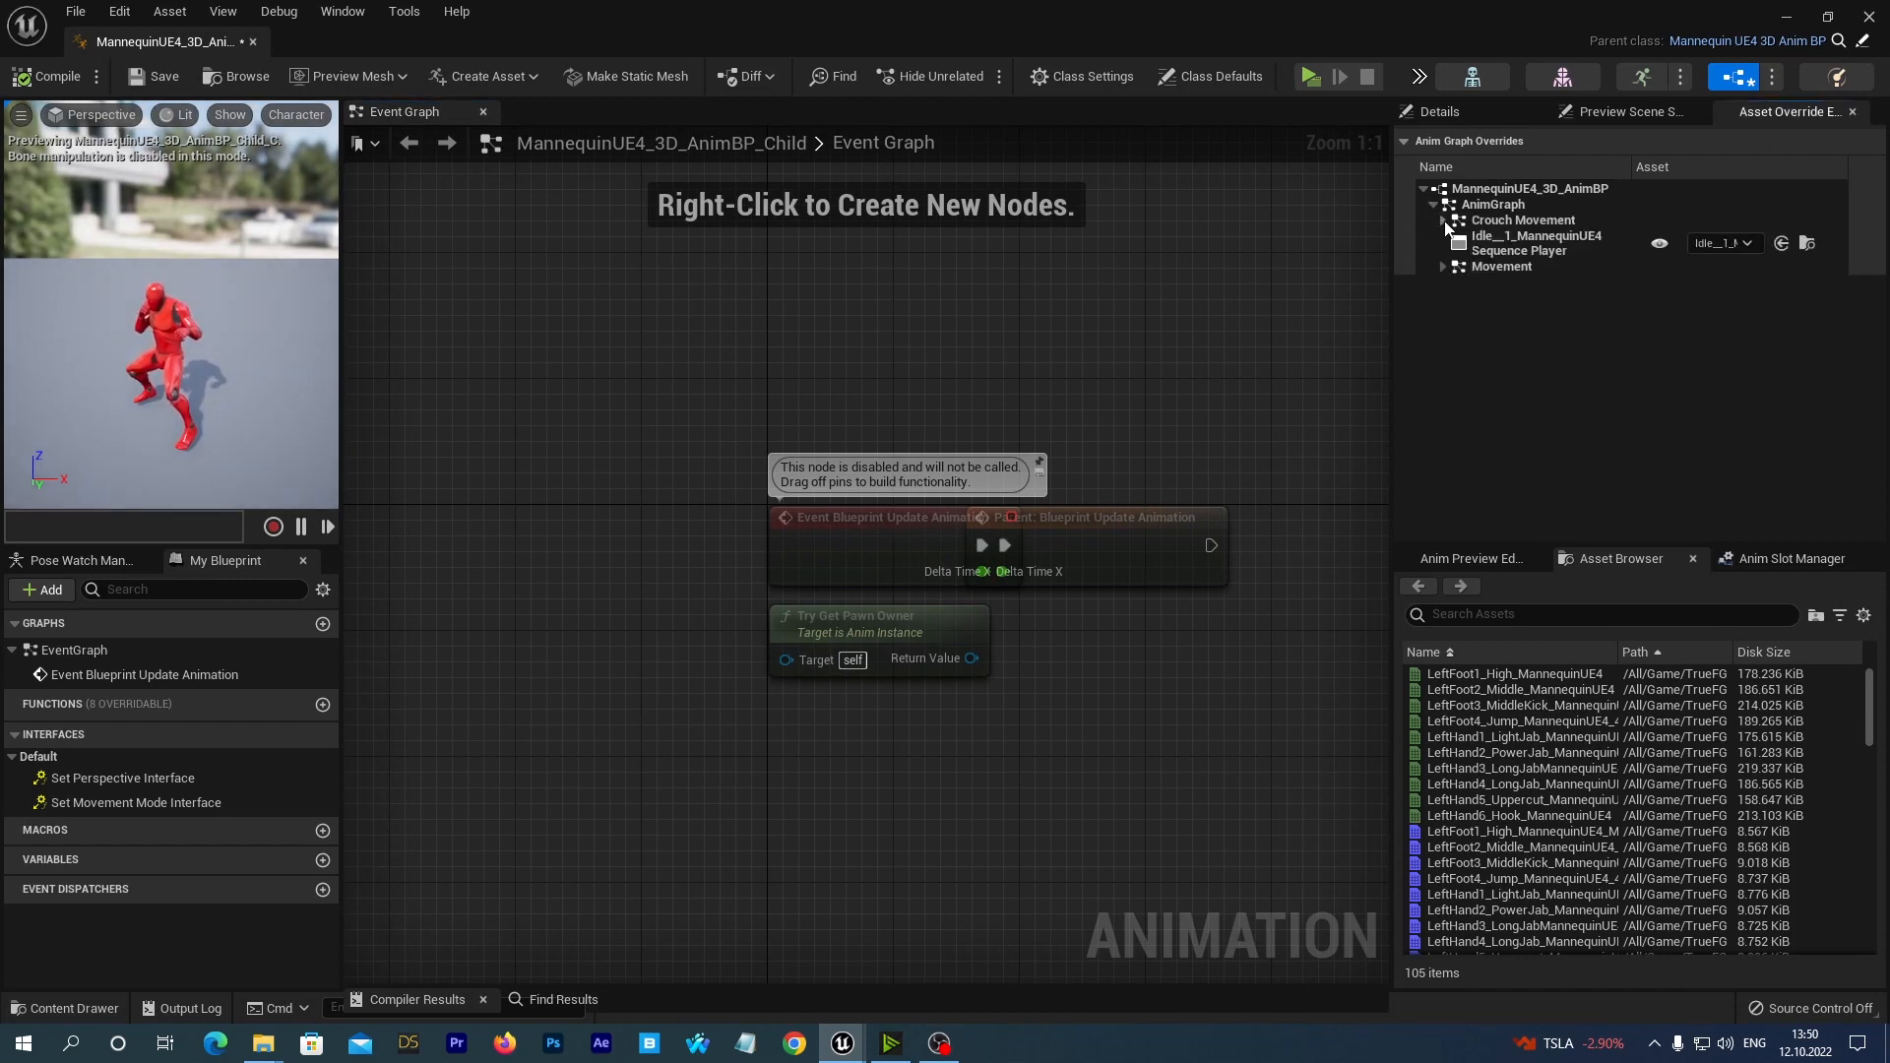
left_click(1443, 221)
left_click(1453, 237)
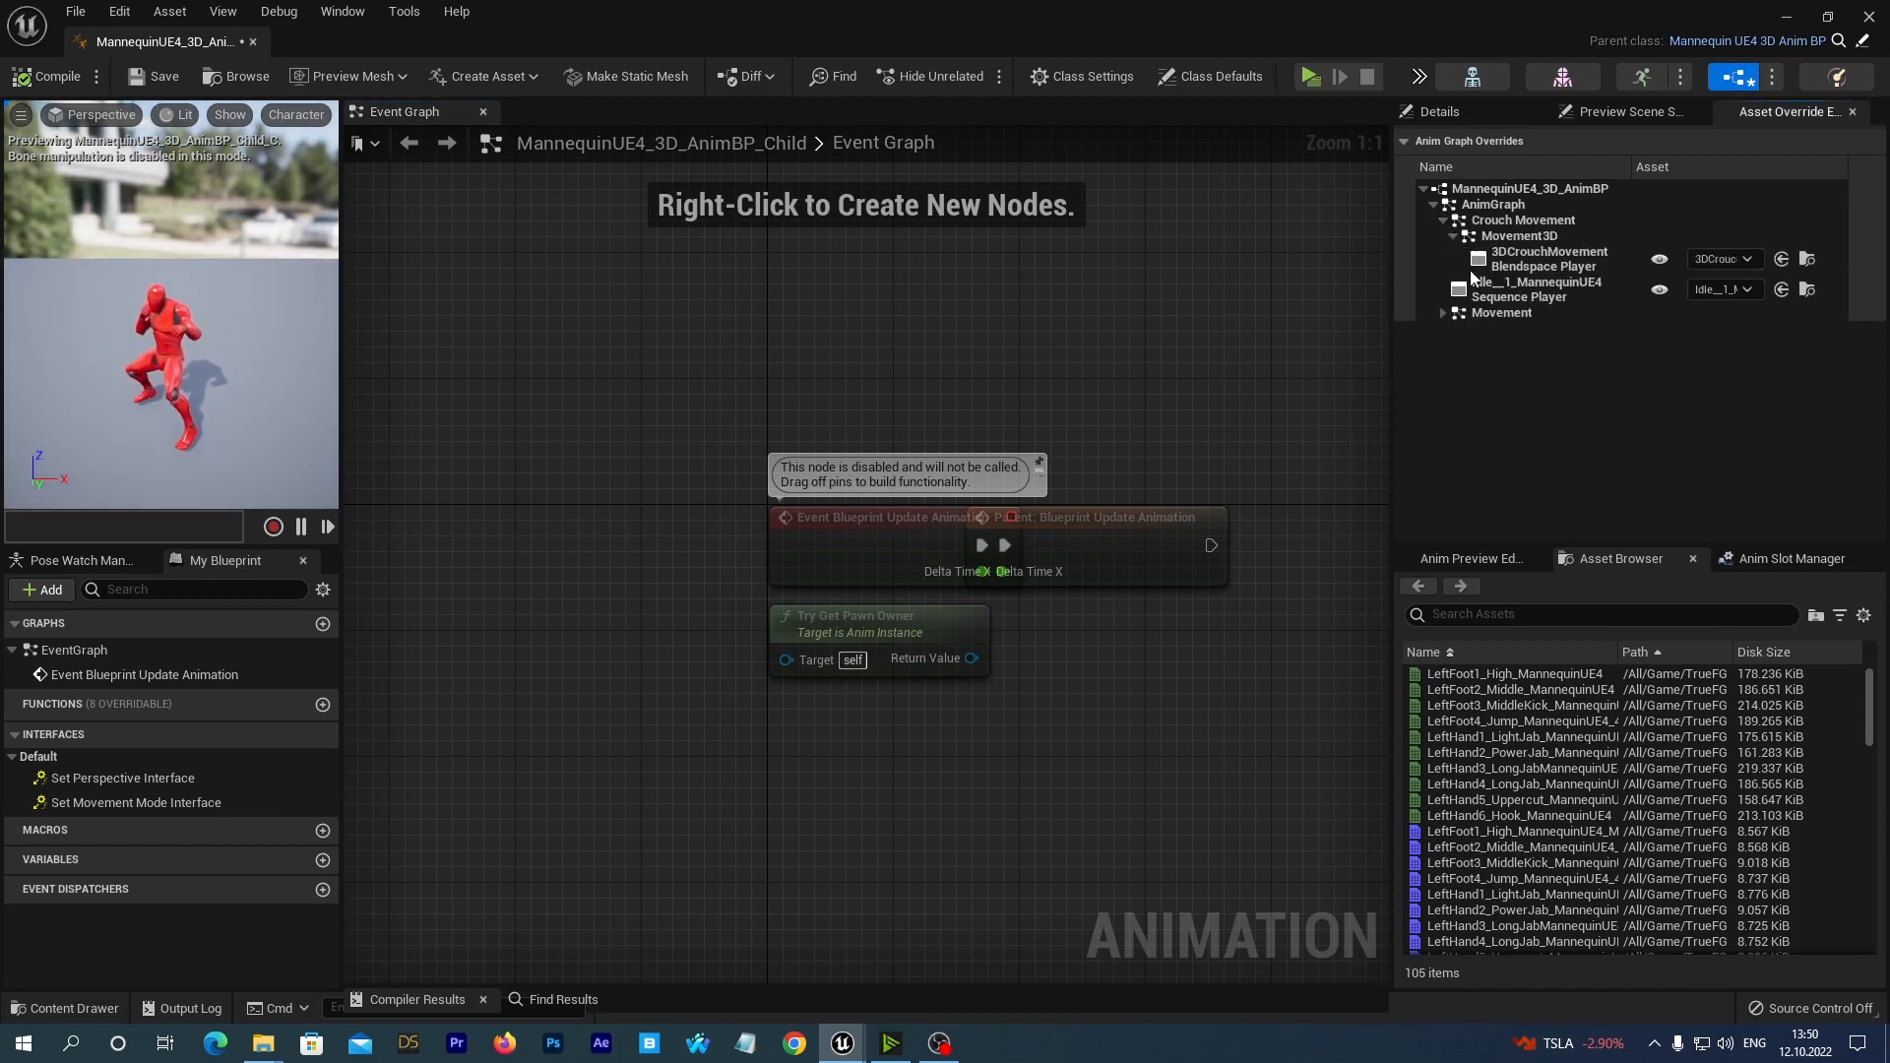
left_click(1443, 312)
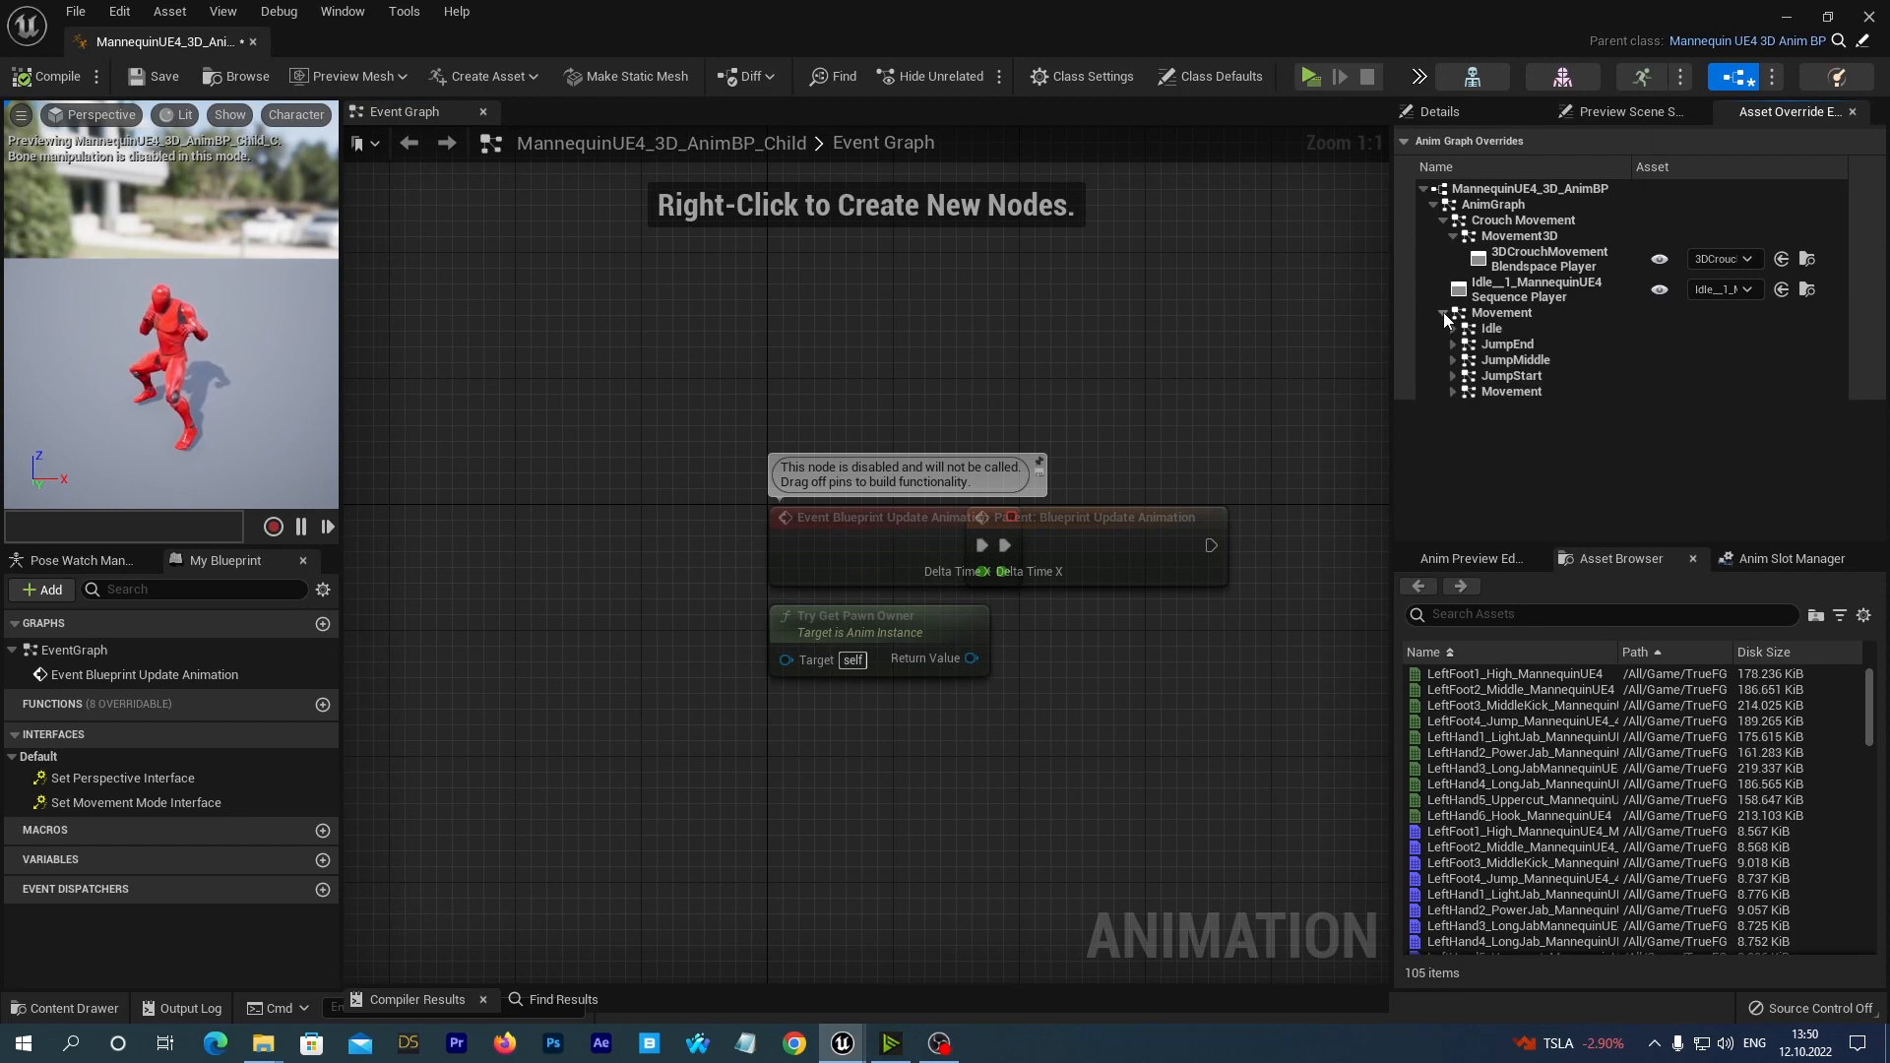
left_click(1453, 329)
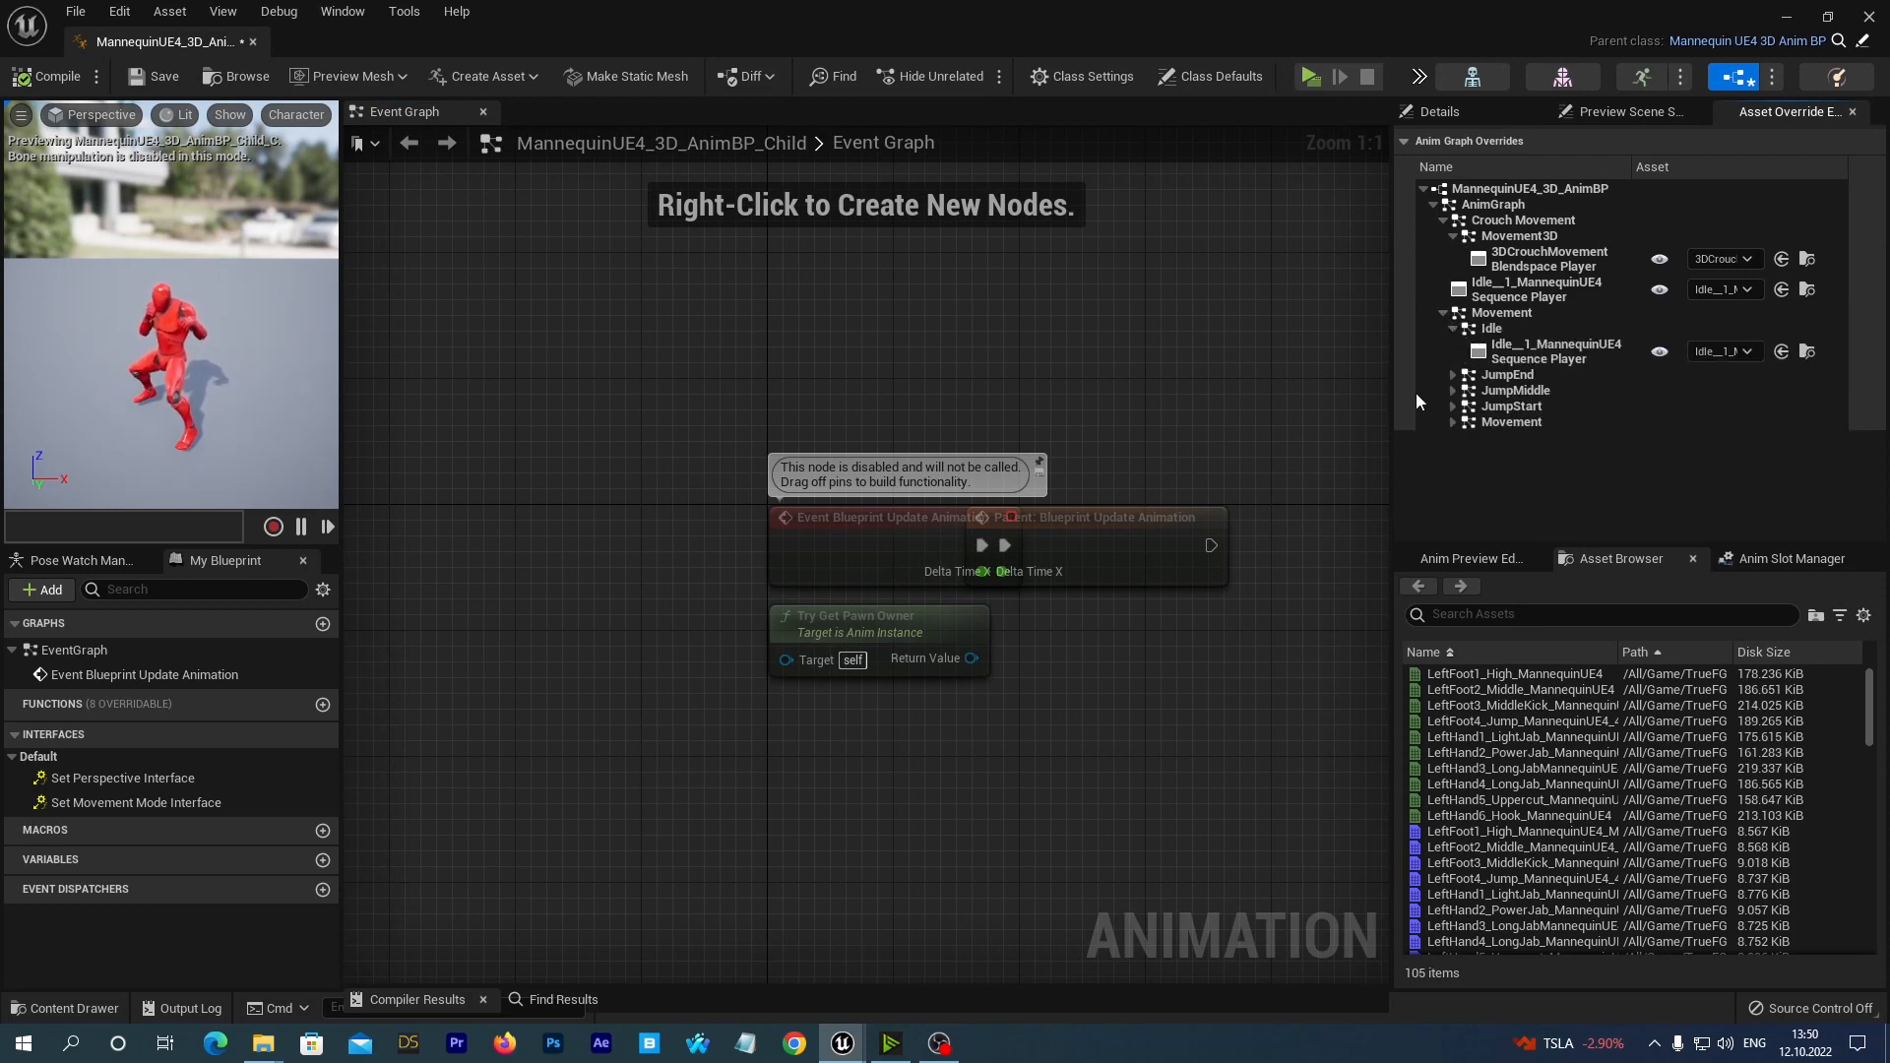
left_click(1452, 375)
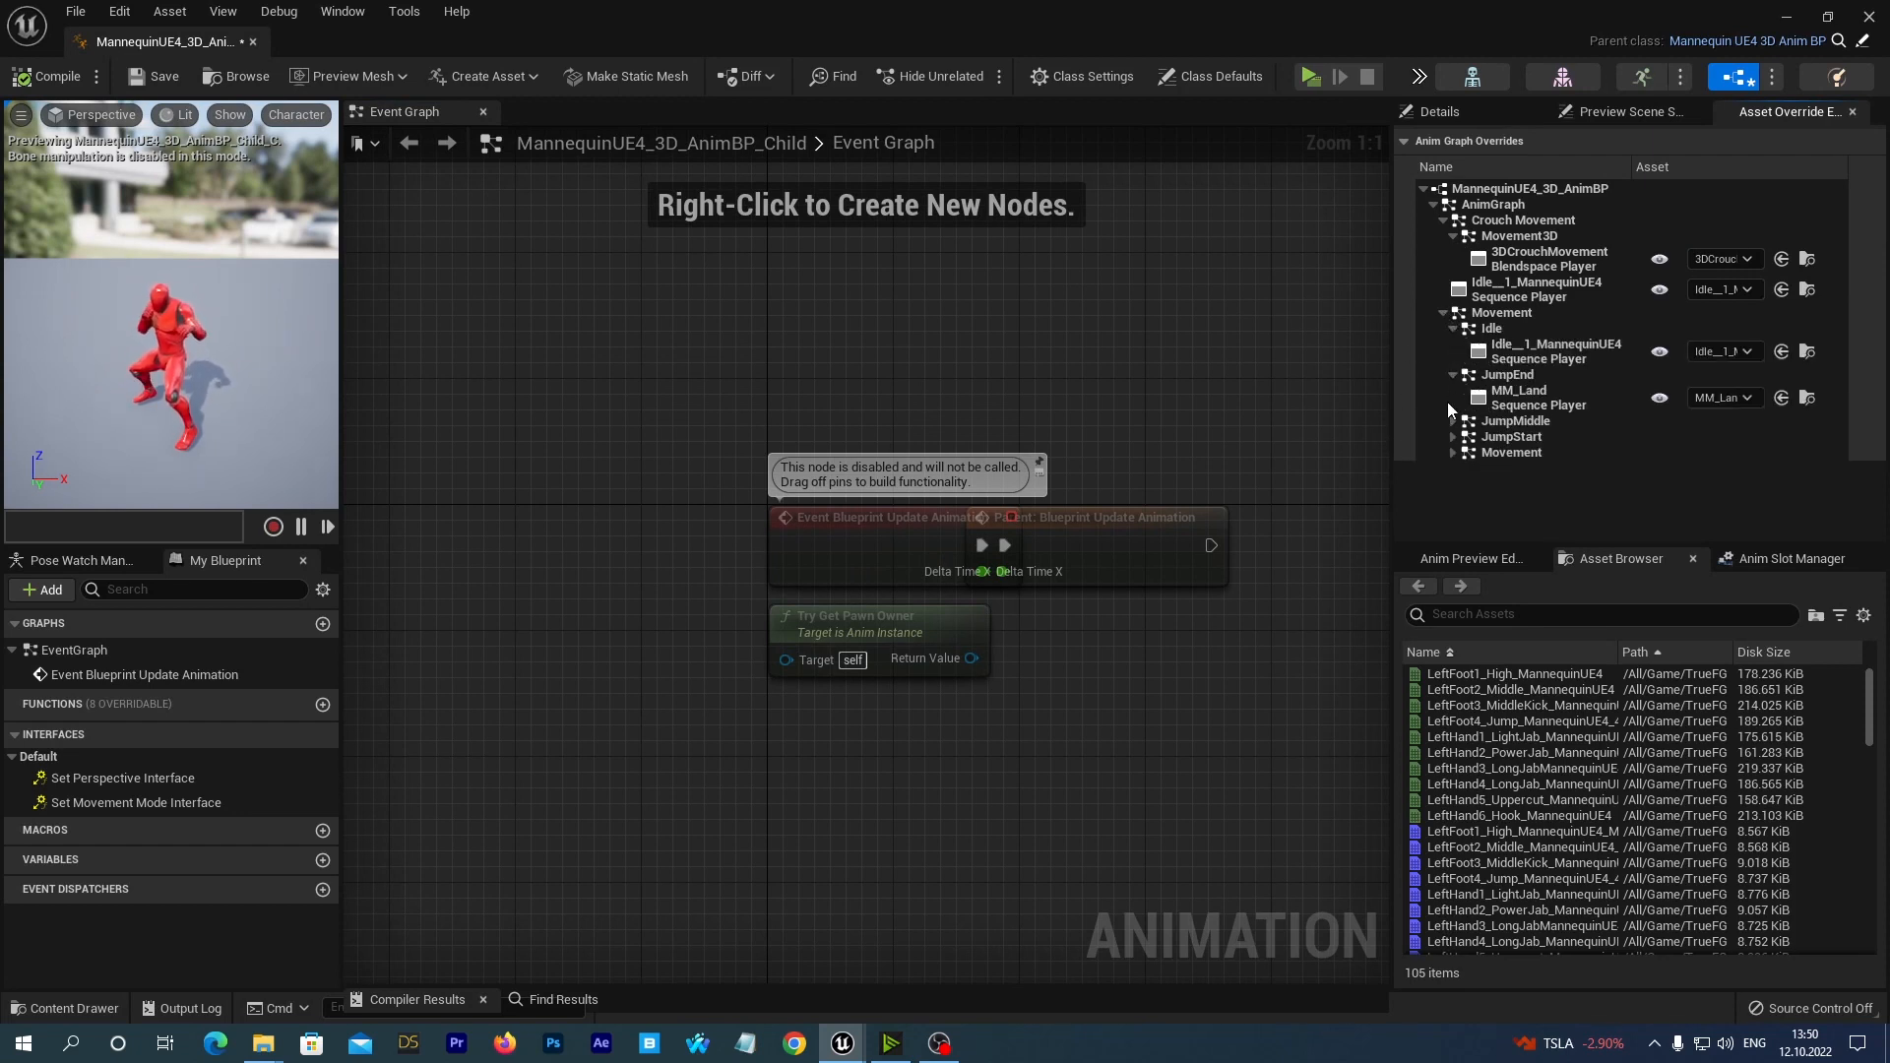
left_click(1452, 421)
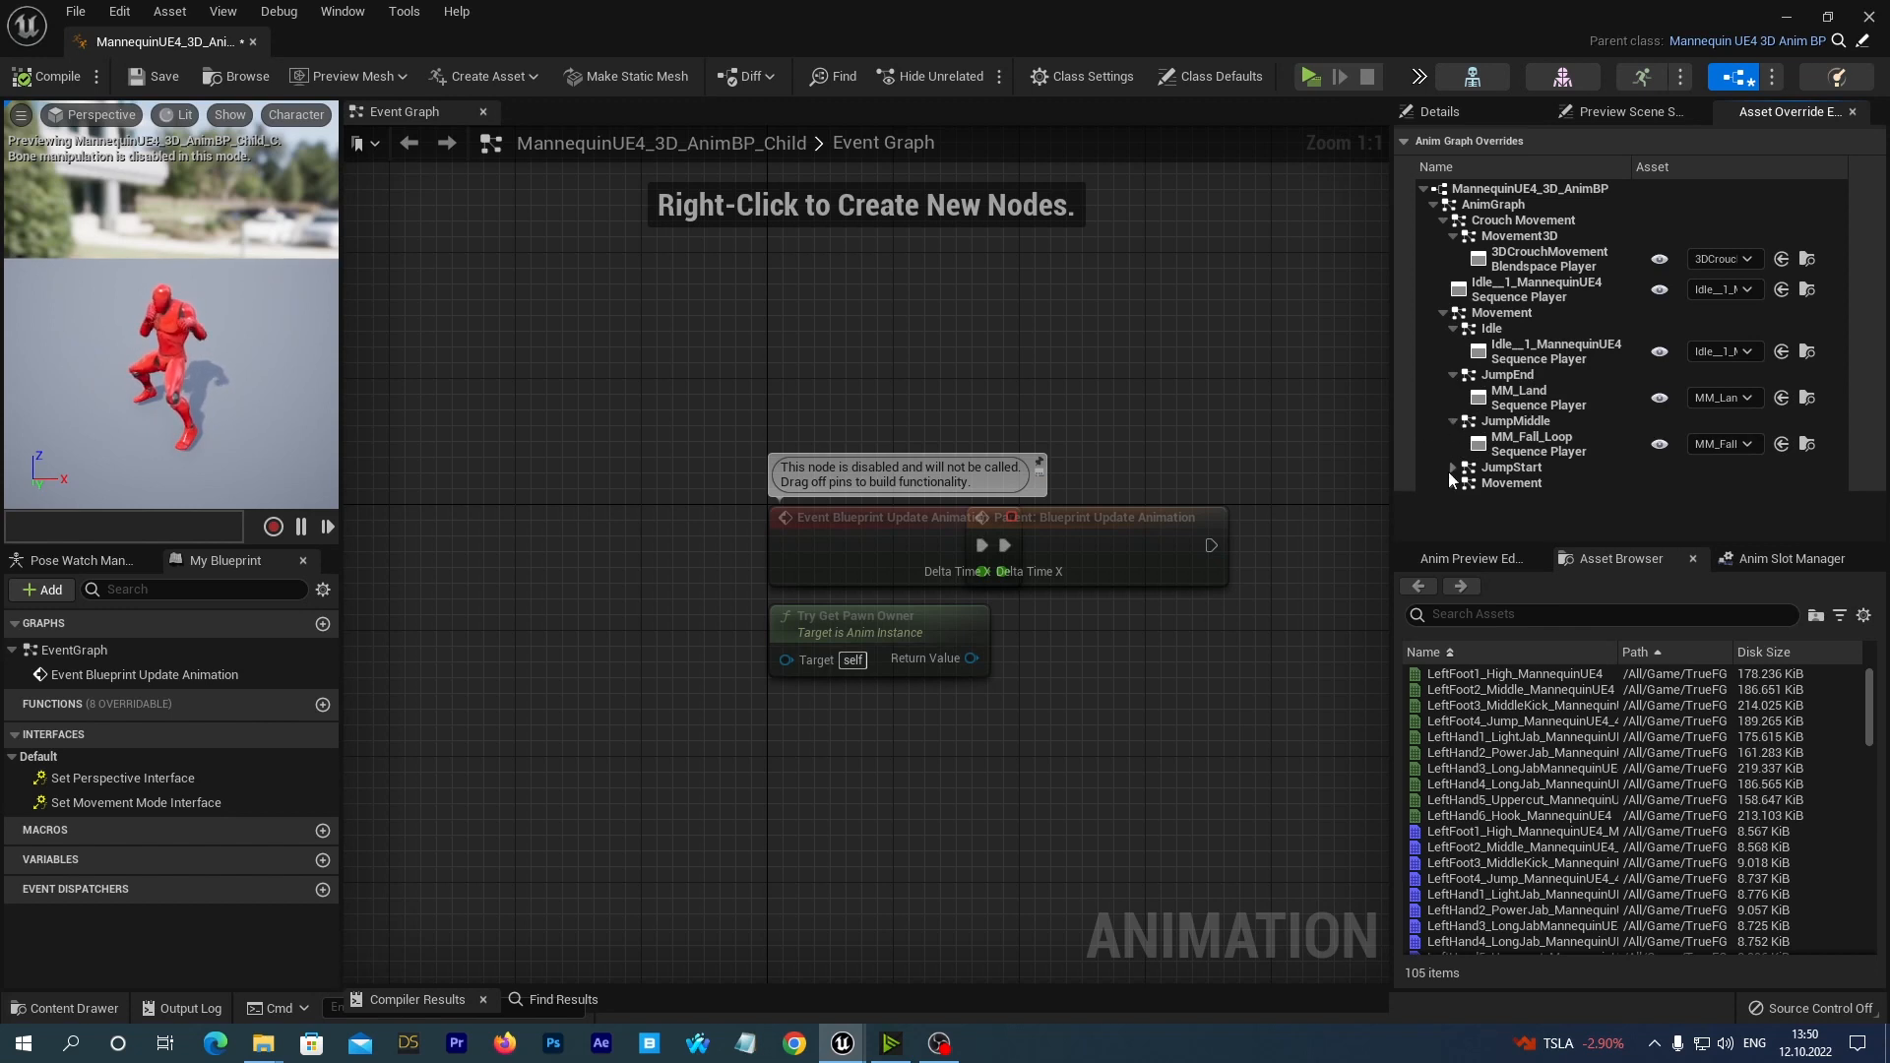
left_click(1452, 467)
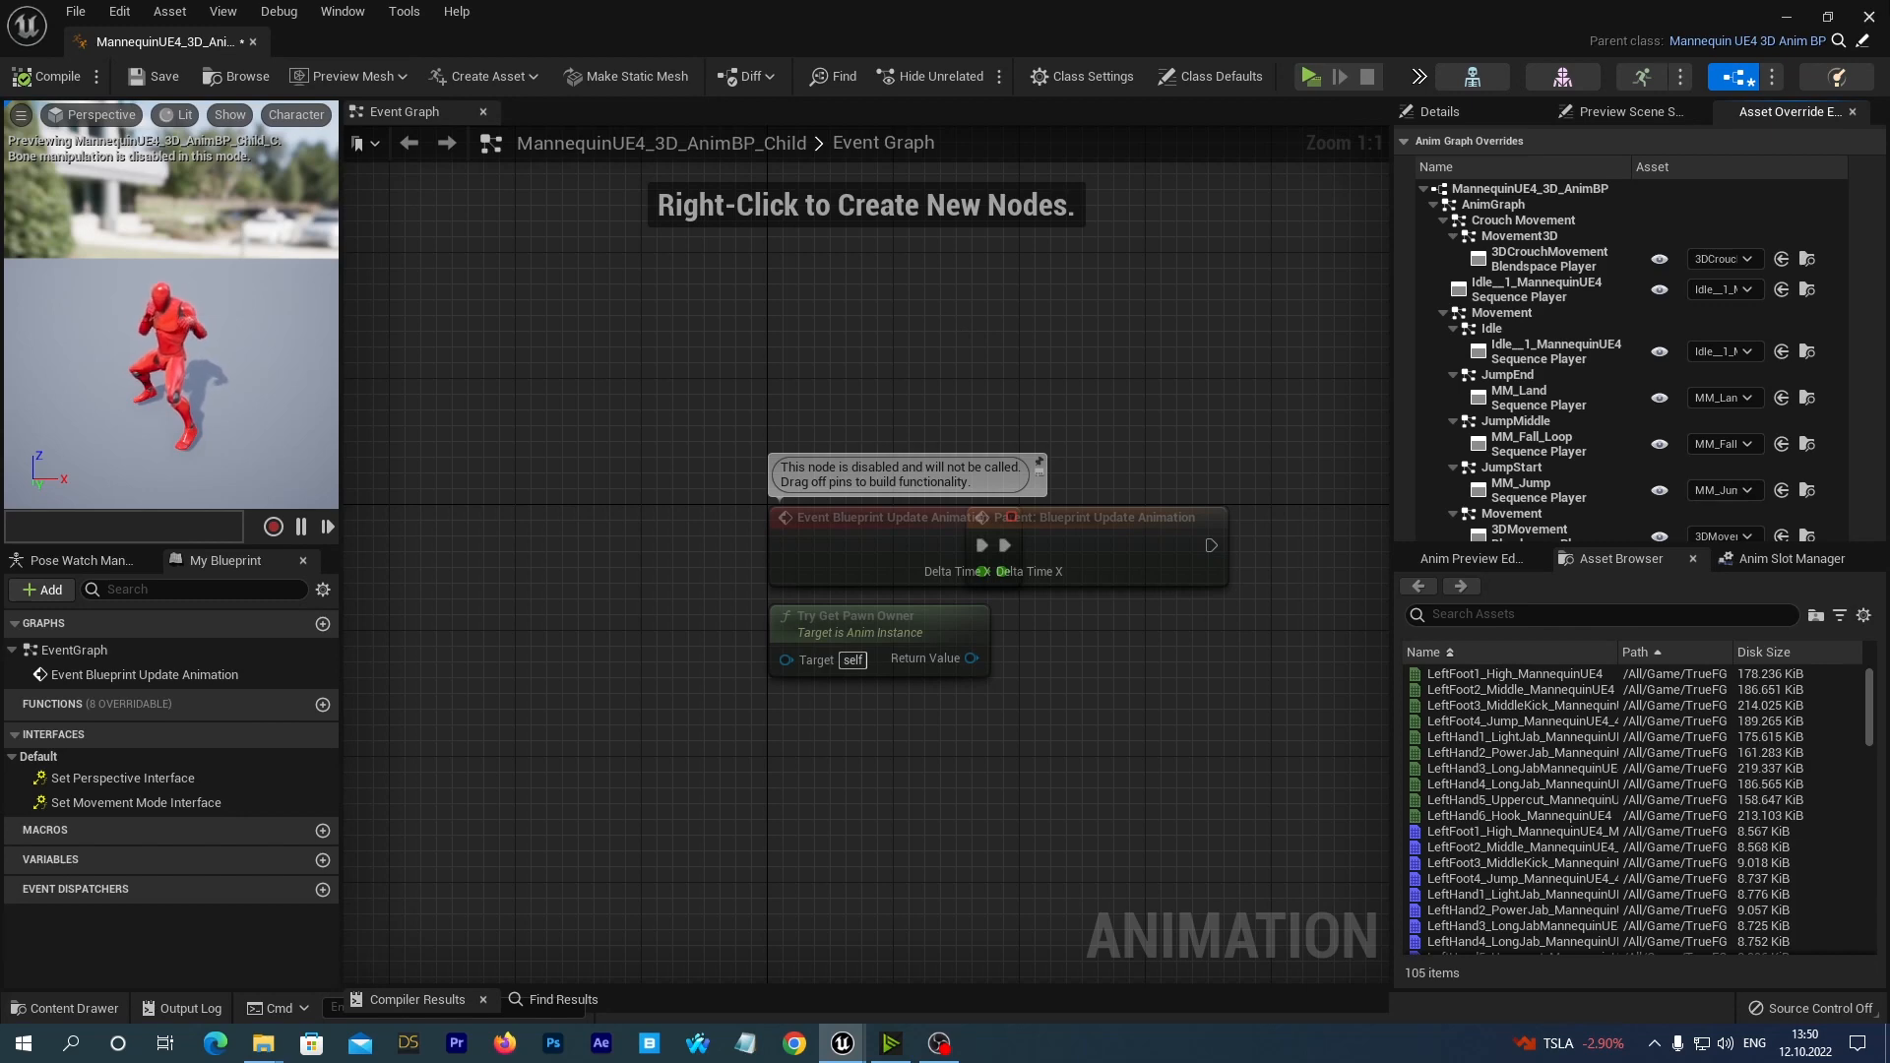
left_click(1871, 15)
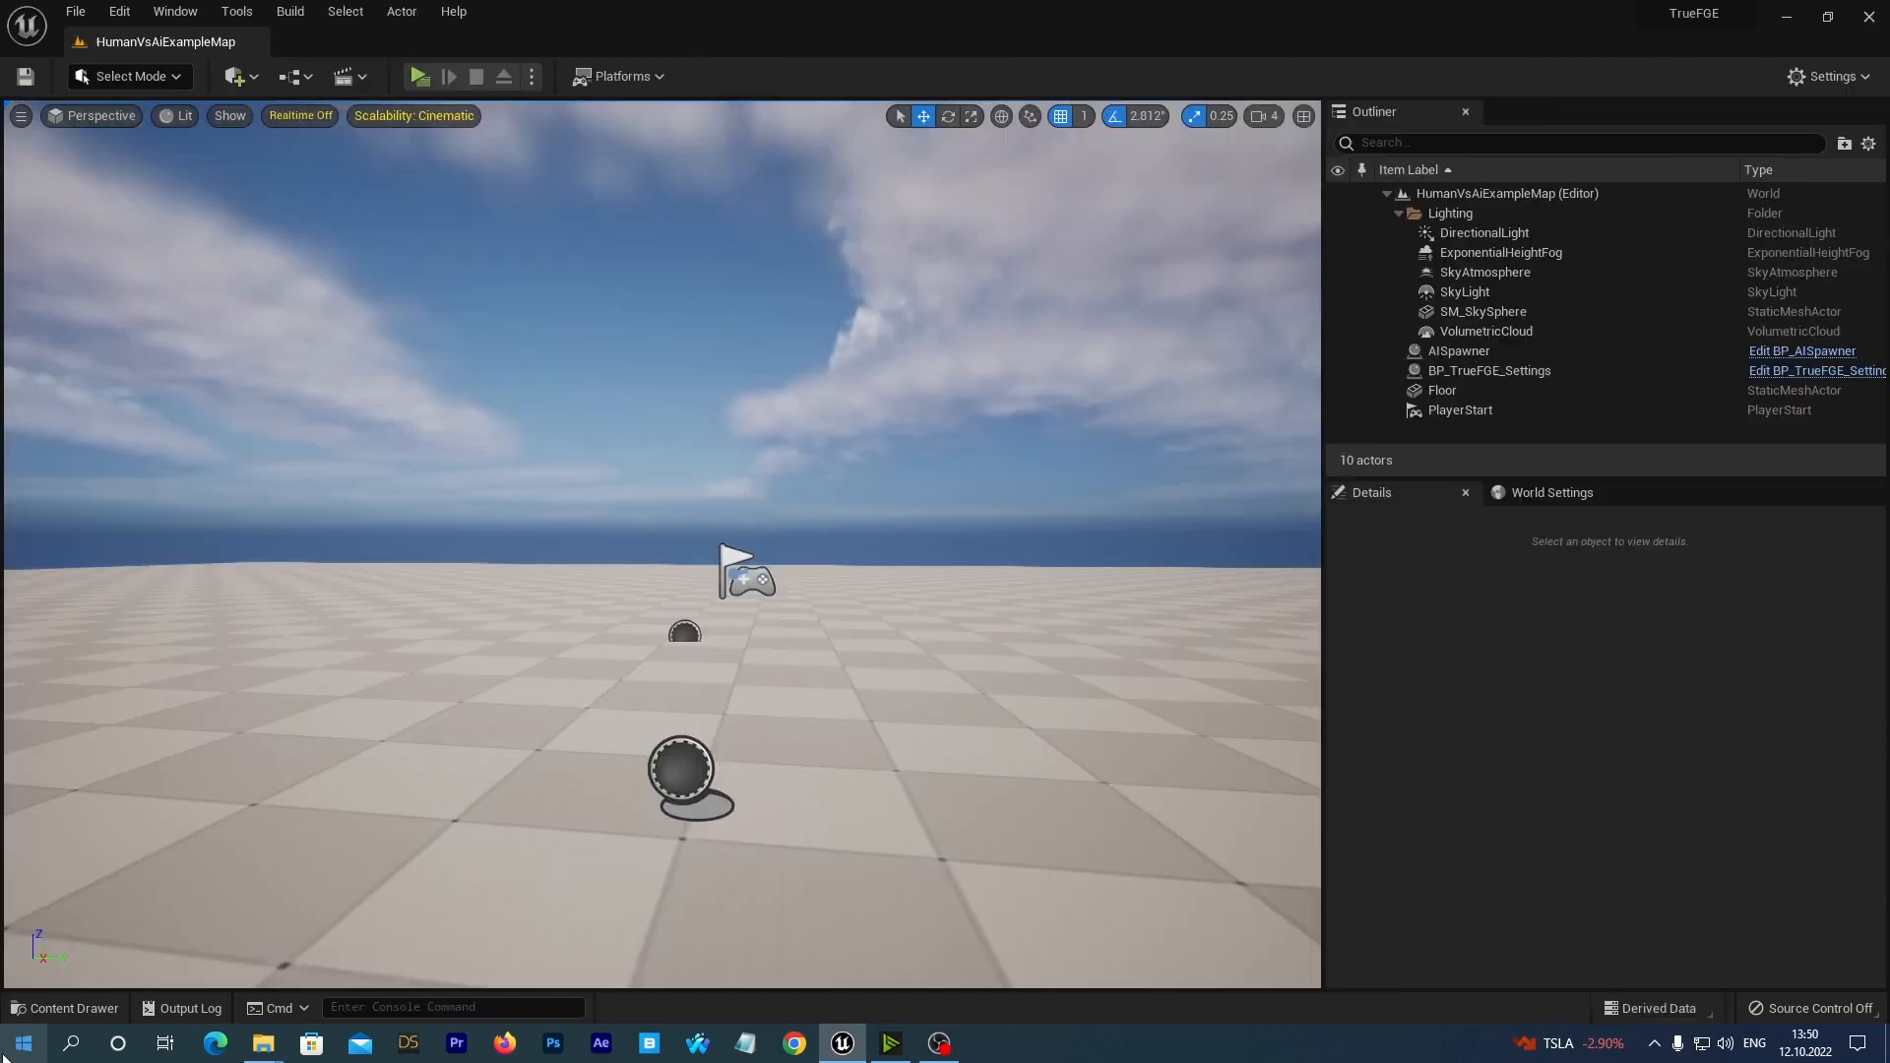
Force delete the MannequinUE4_3D_AnimBP_Child animation blueprint from the FightingAnimations folder.
left_click(65, 1008)
right_click(782, 499)
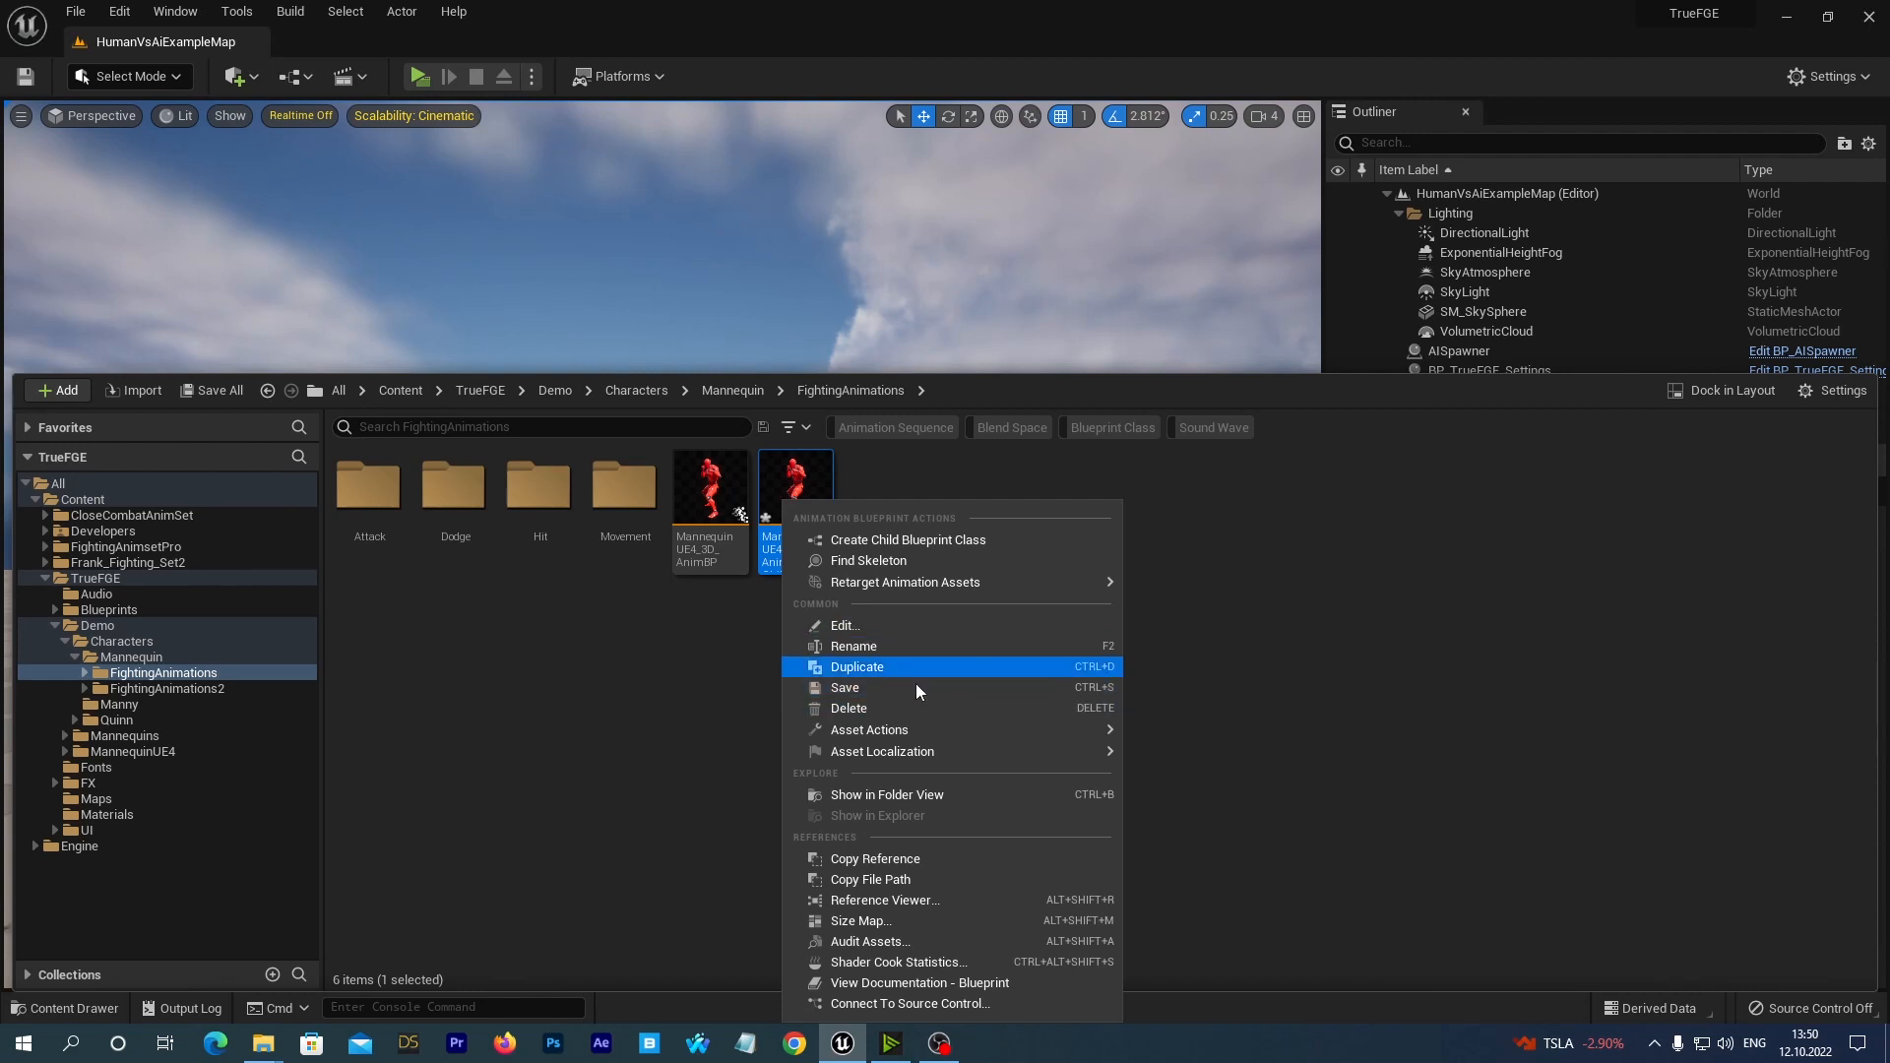
left_click(882, 709)
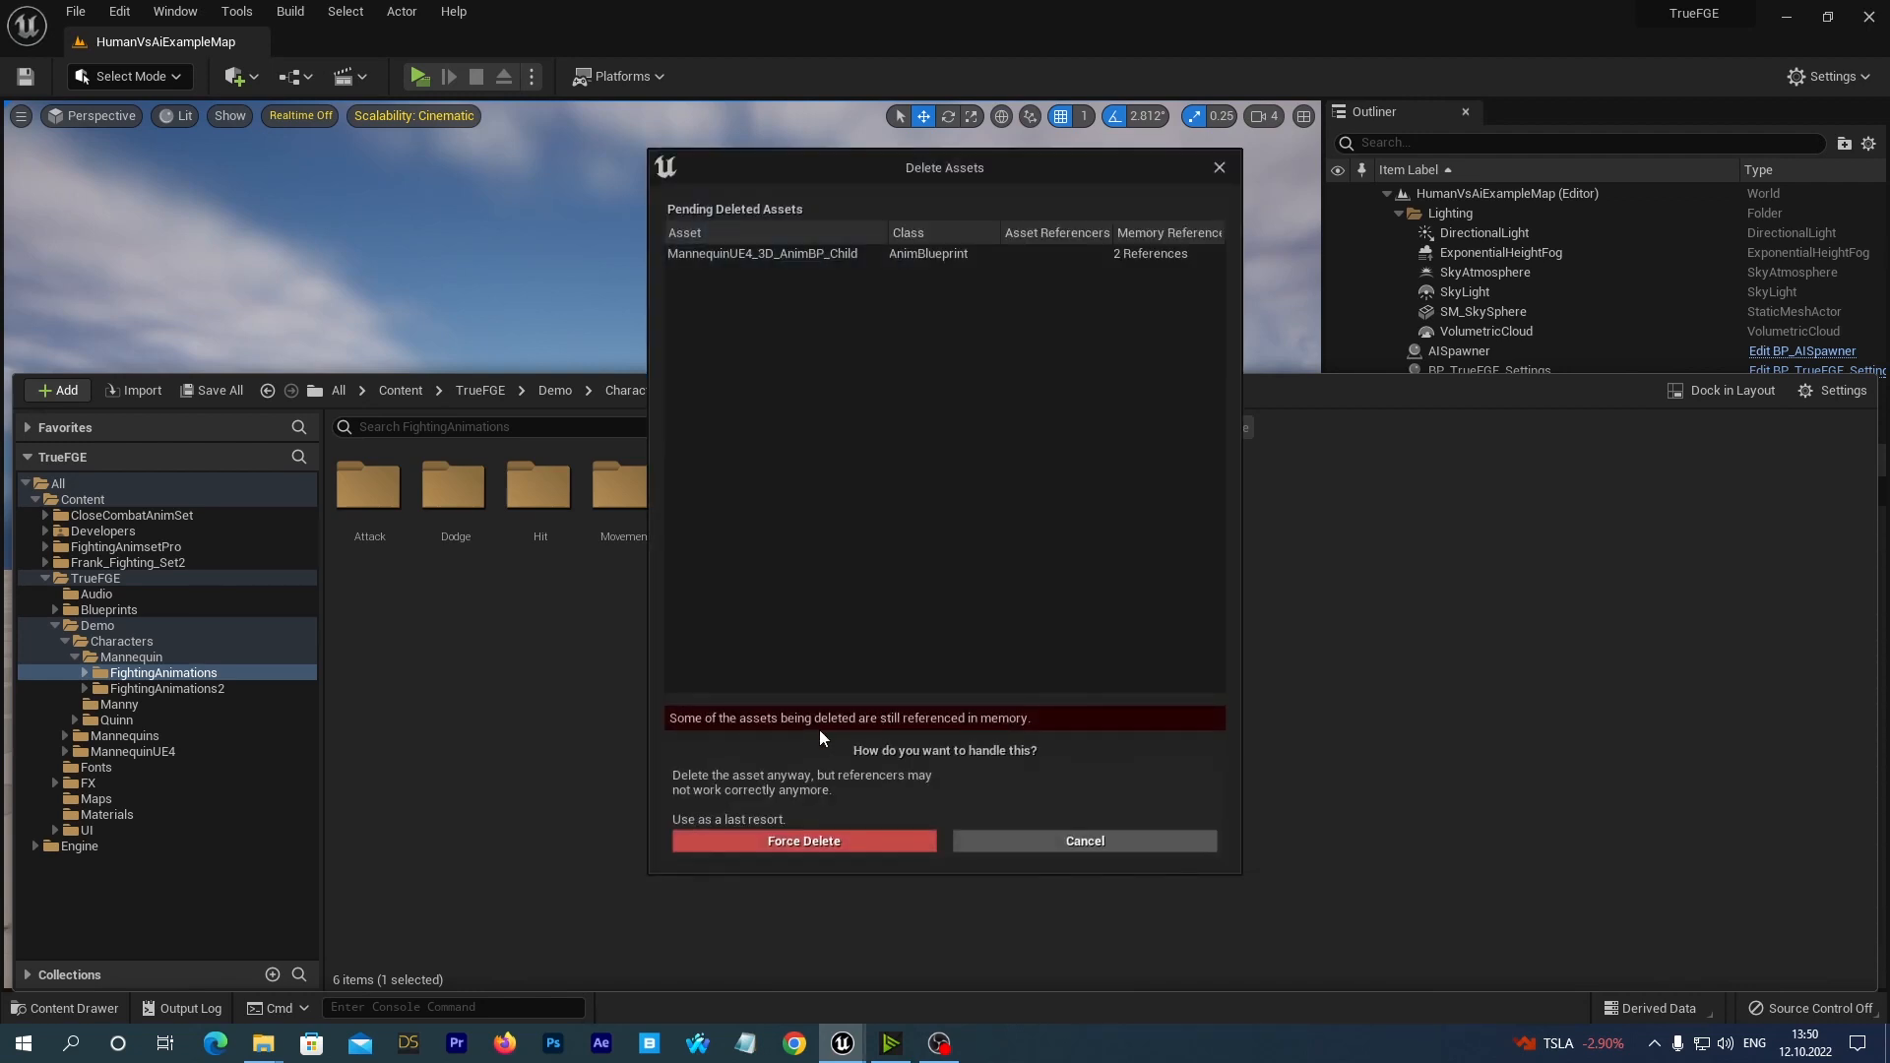
left_click(776, 842)
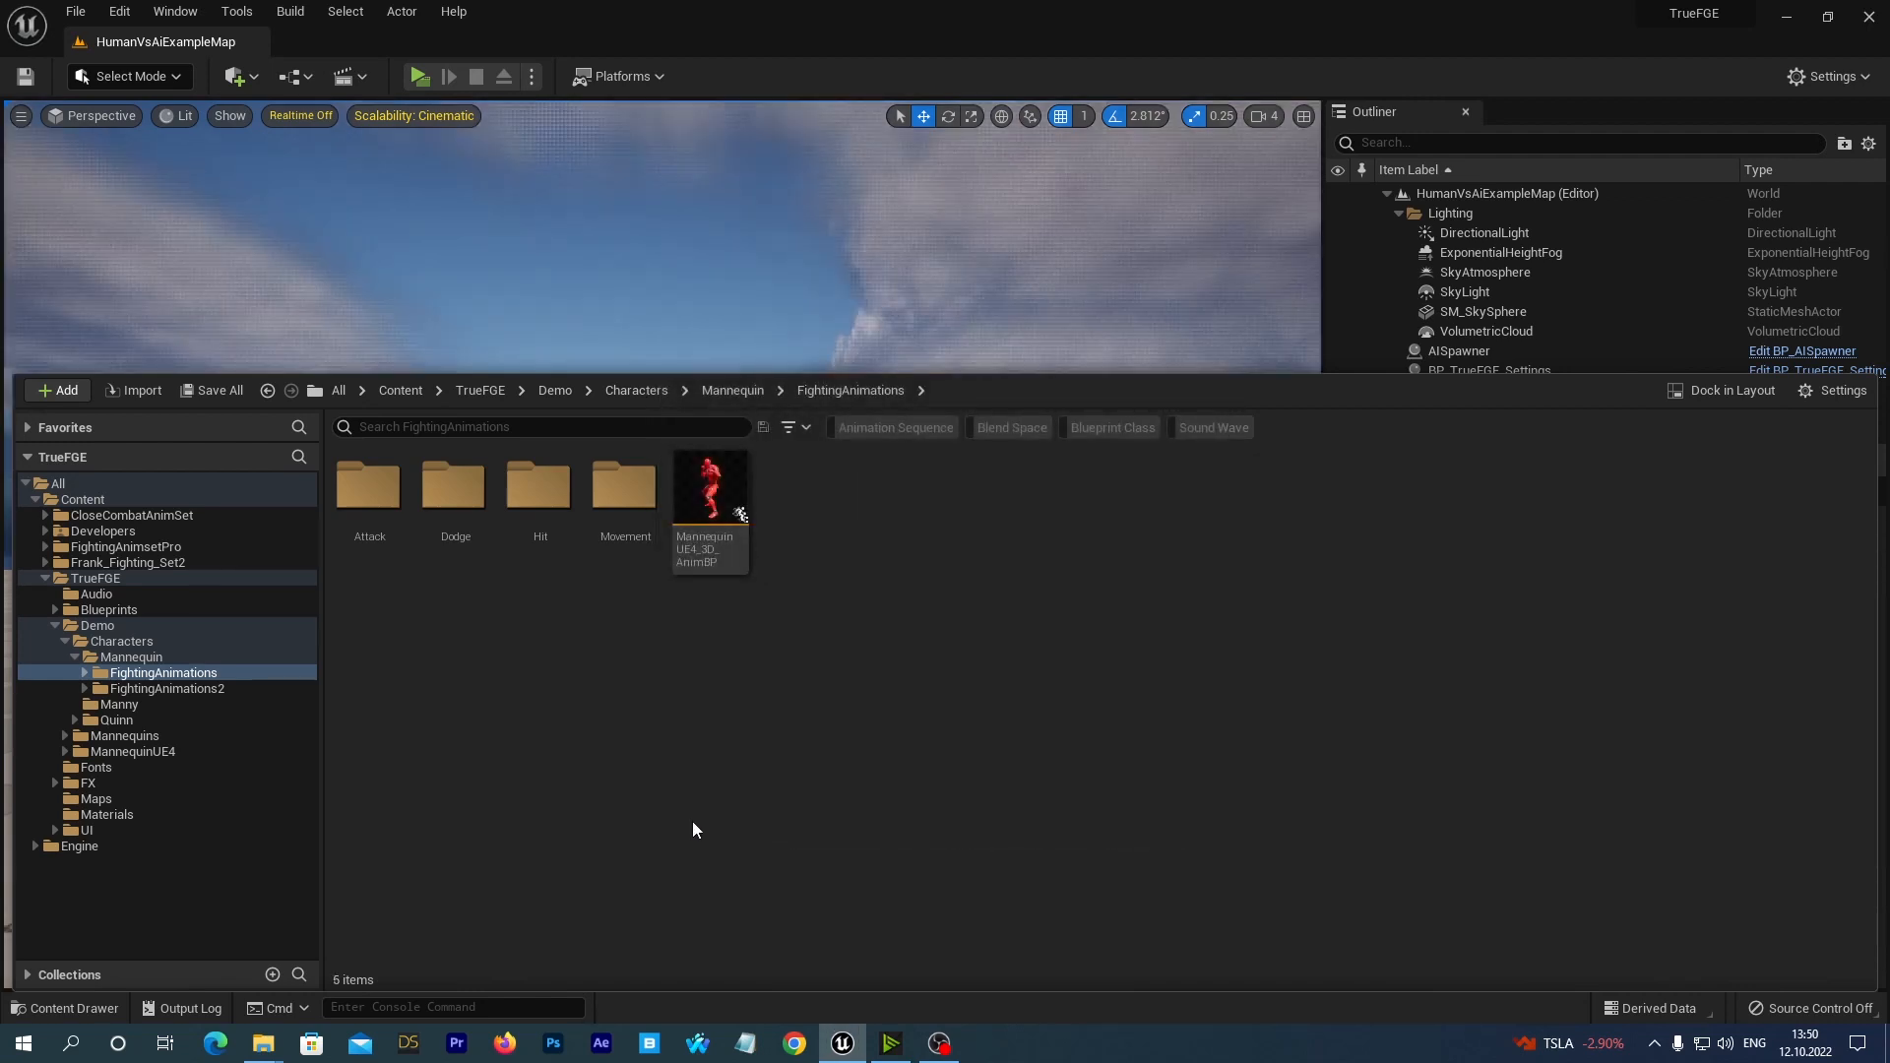
Check which assets reference Crouched_Left_MannequinUE4 in FightingAnimations/Movement through its deletion prompt, and cancel the deletion.
left_click(84, 673)
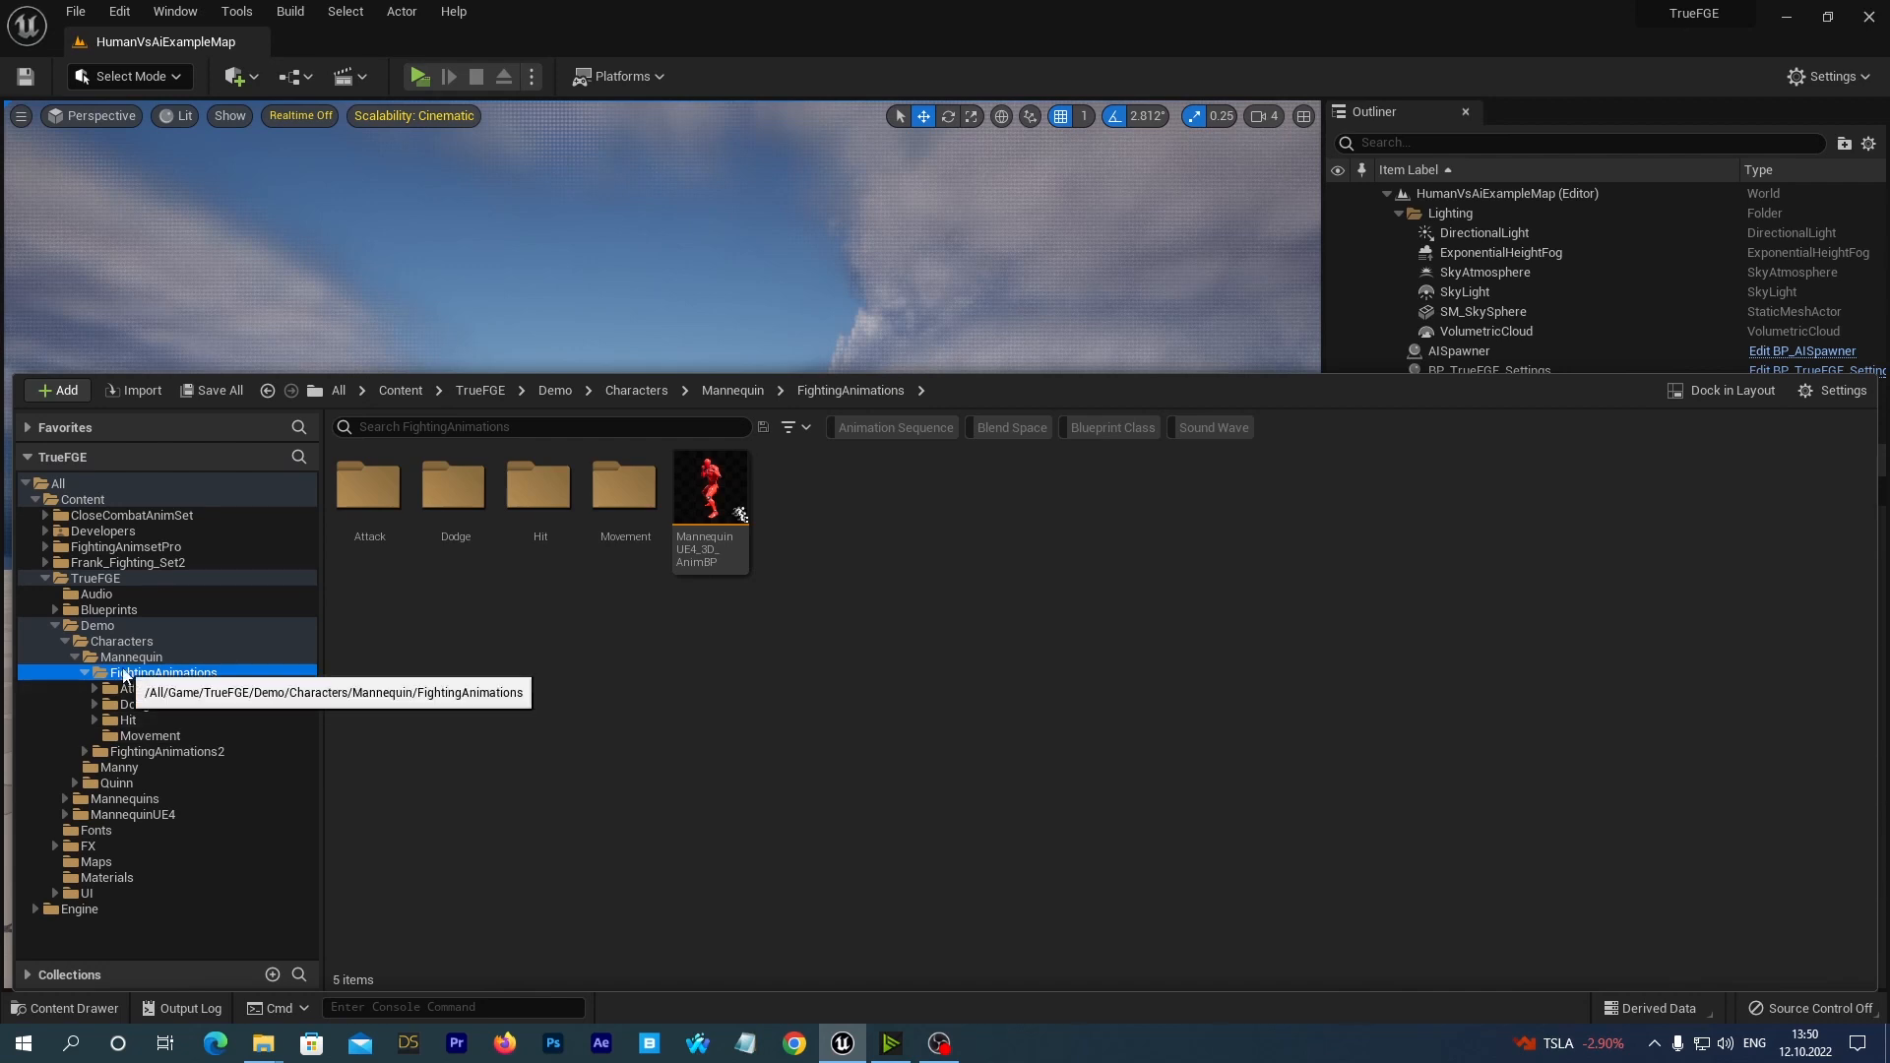
left_click(158, 736)
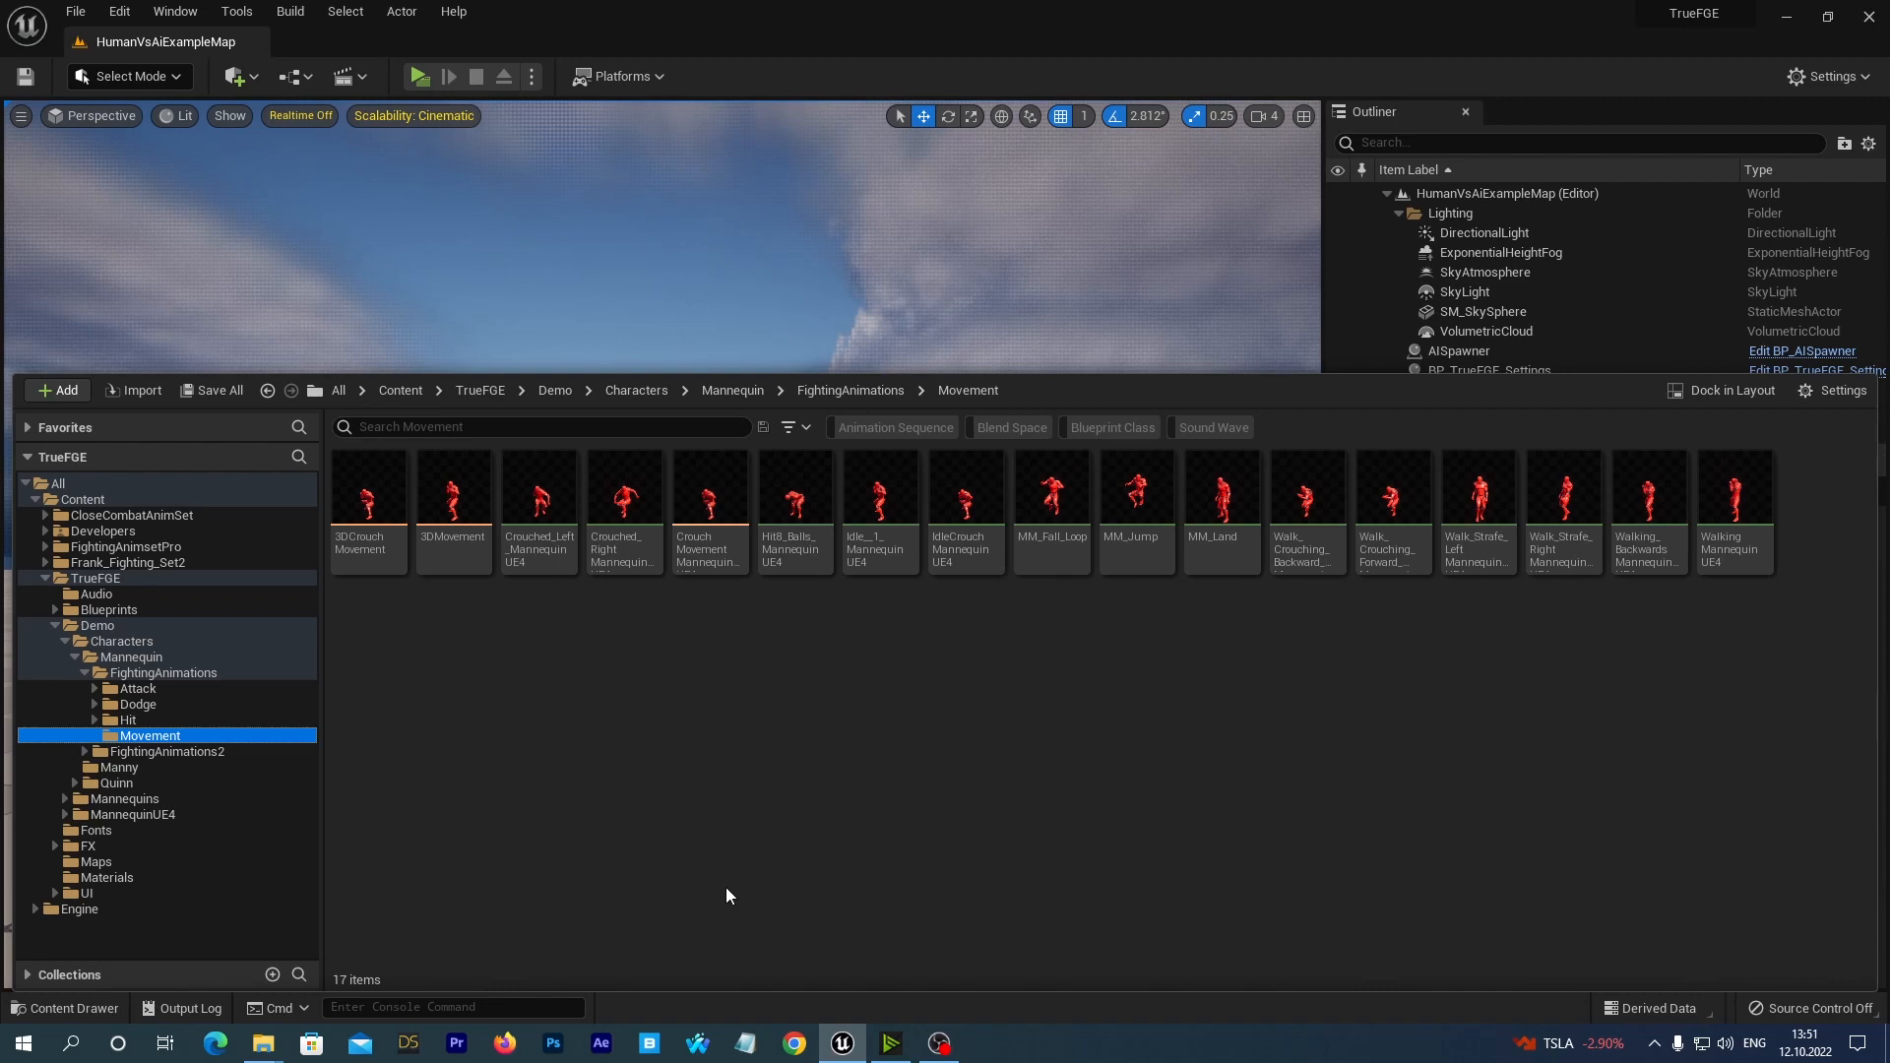
left_click(542, 516)
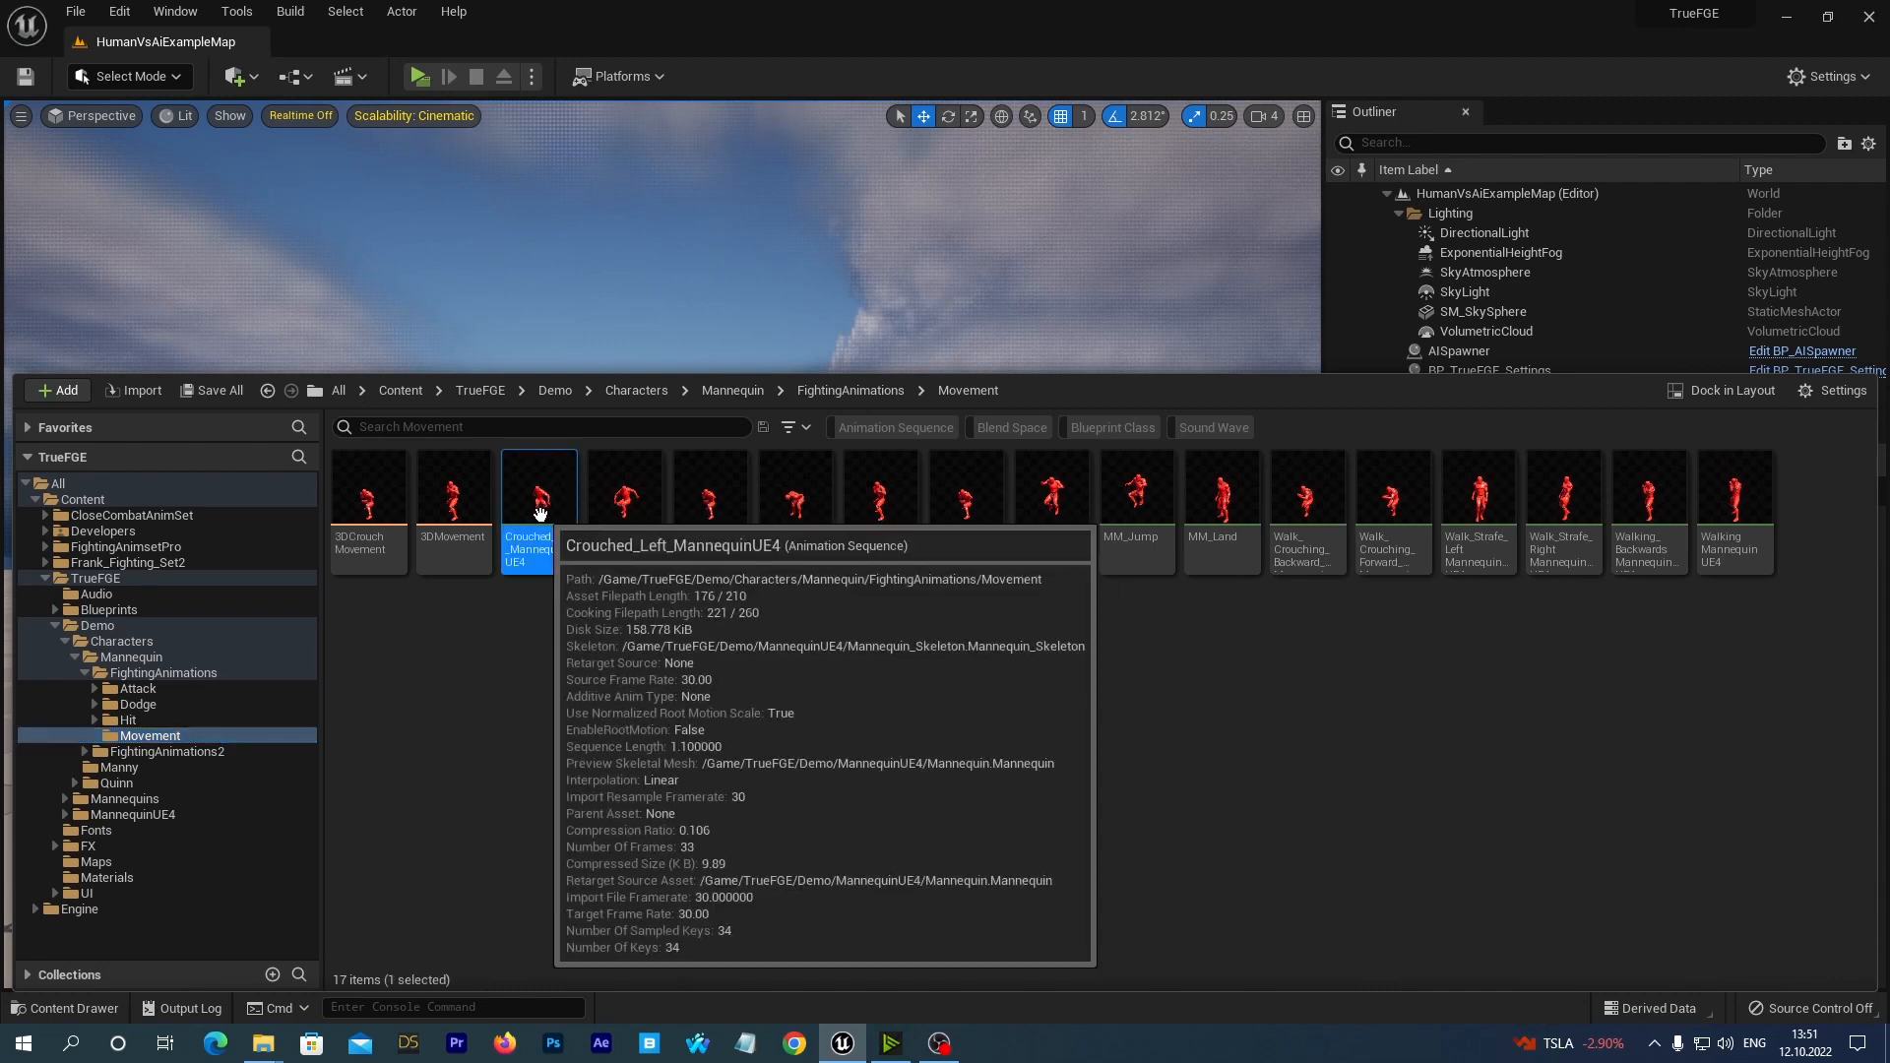
right_click(544, 524)
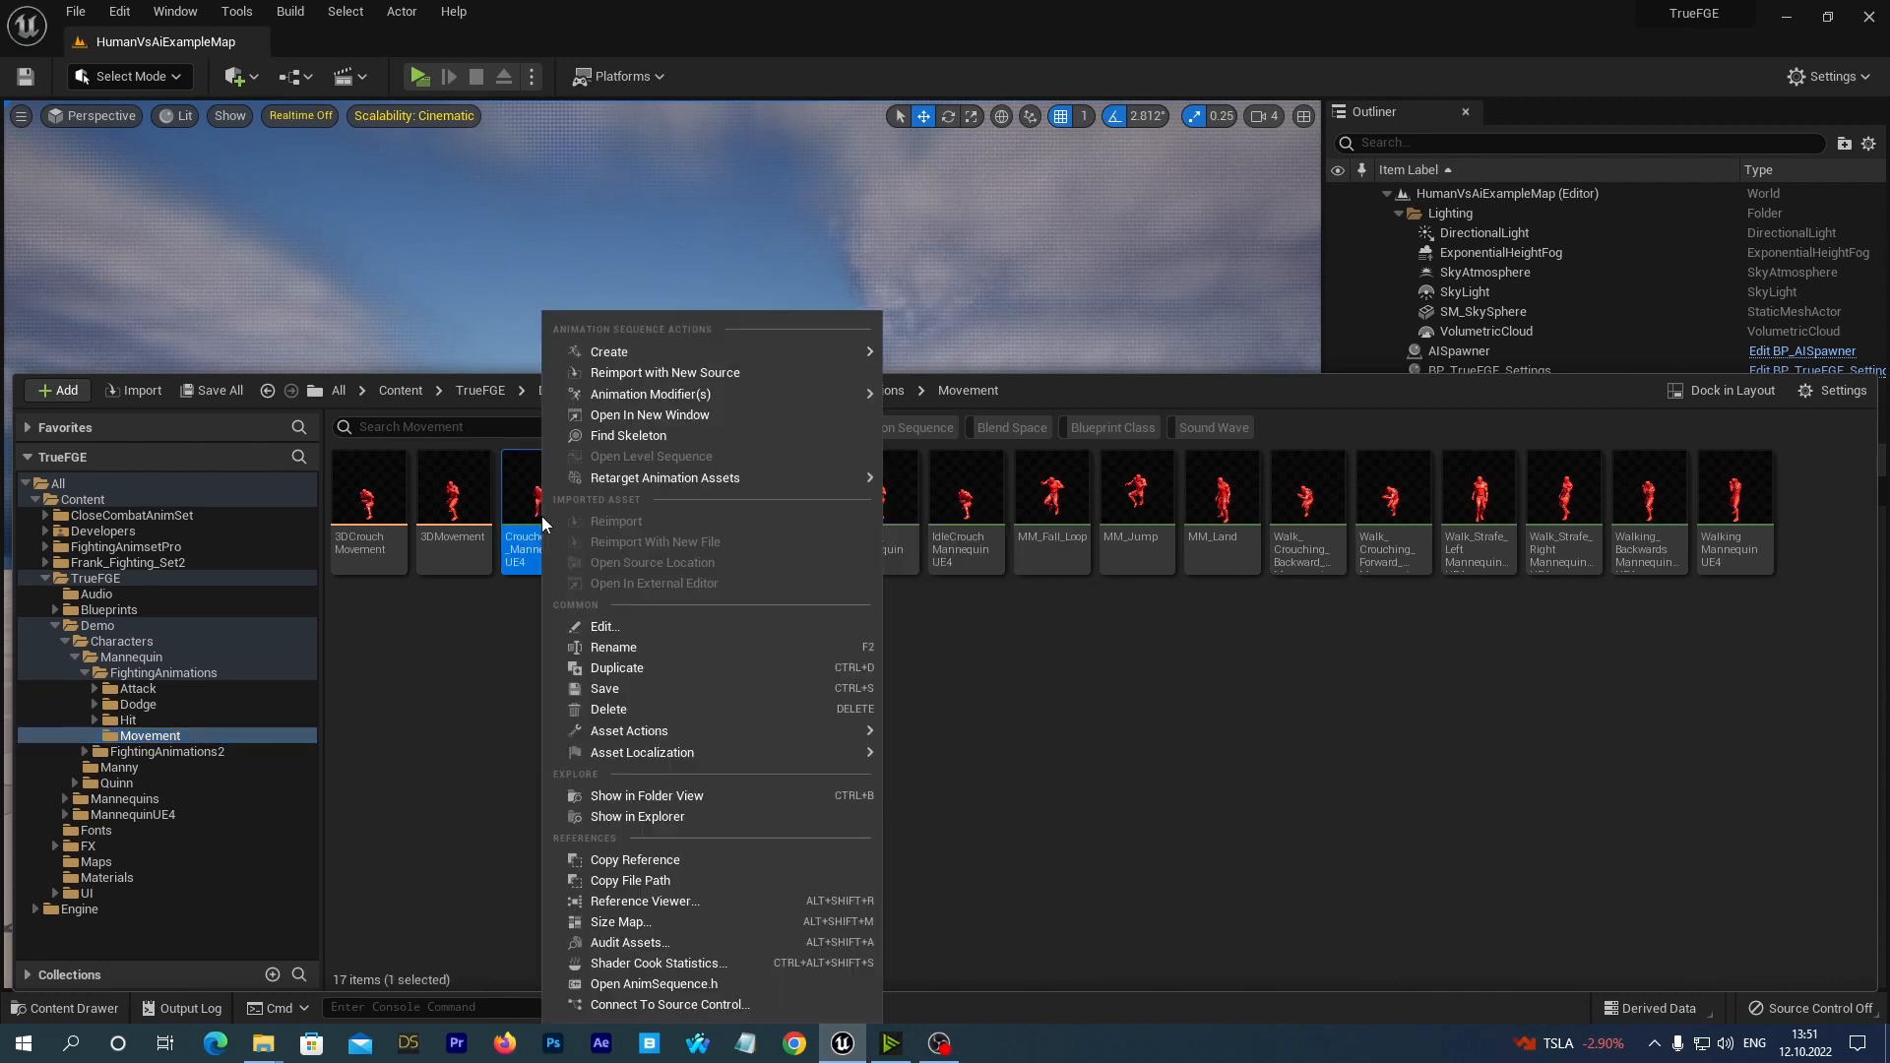
left_click(677, 709)
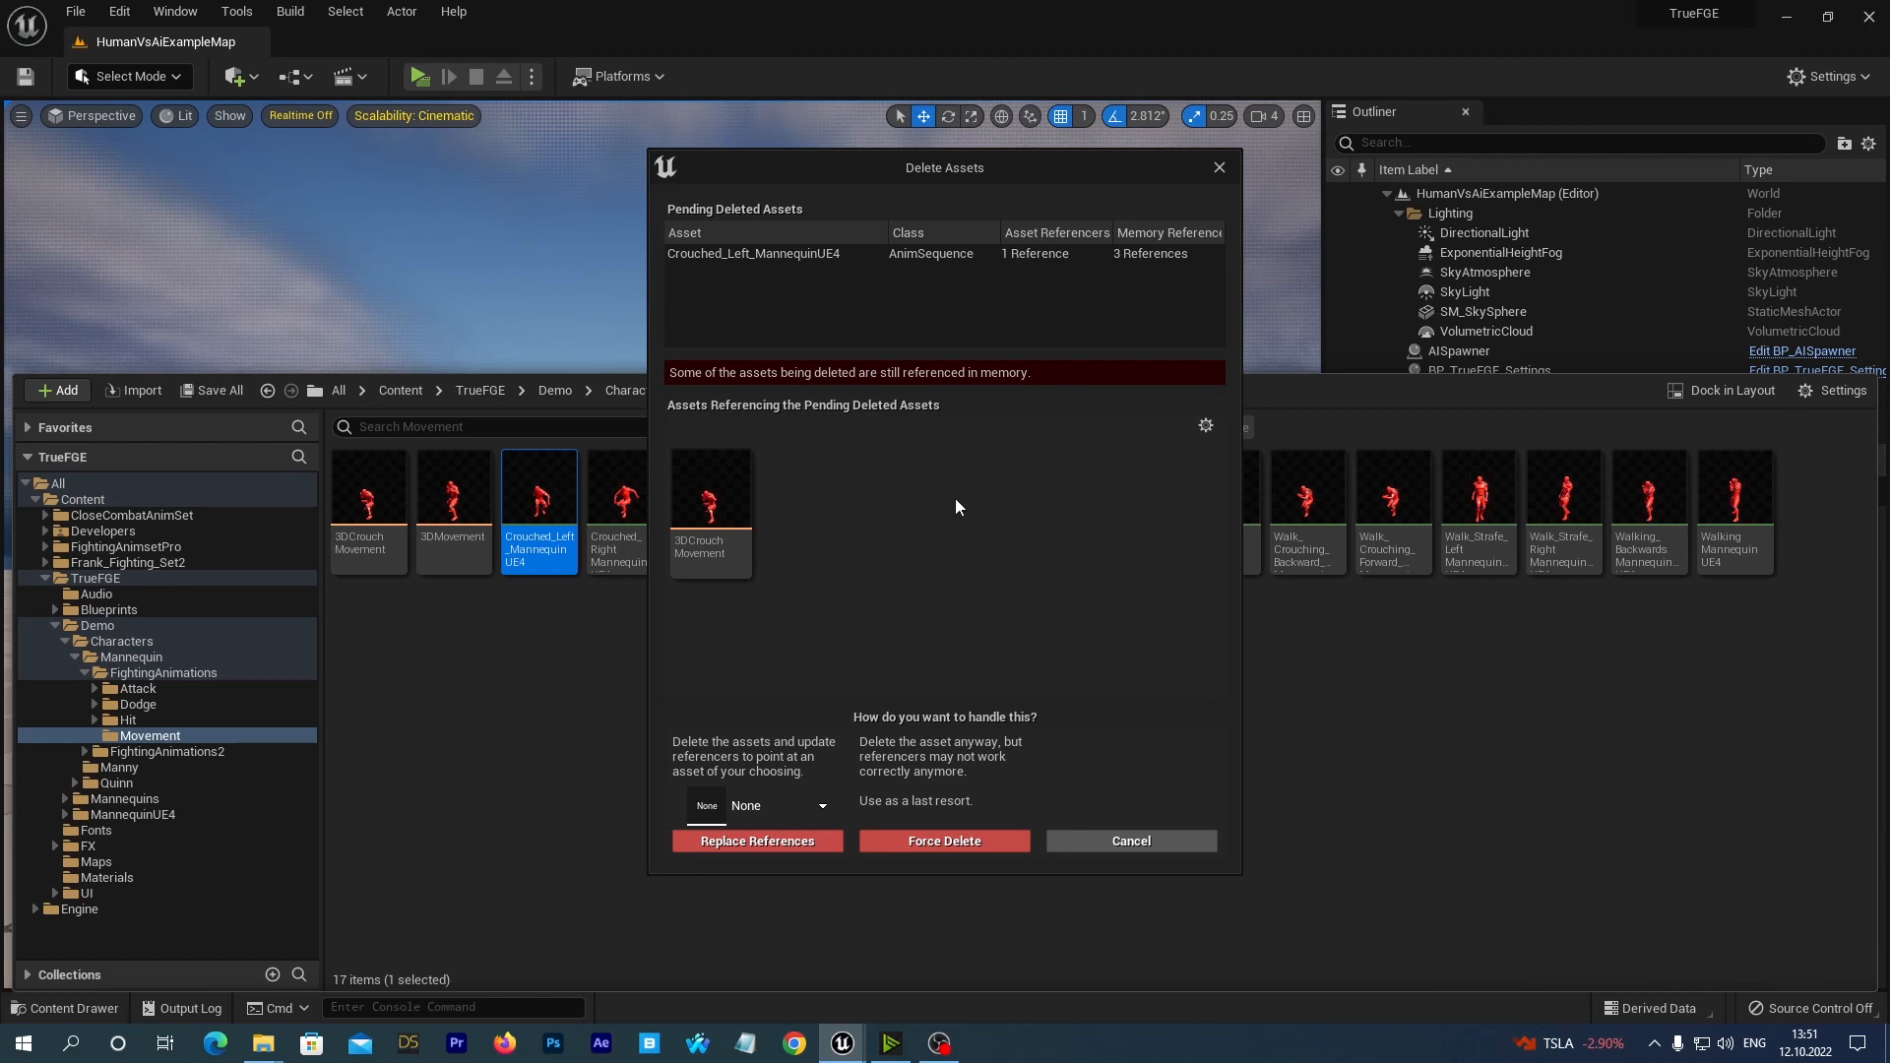
left_click(1219, 168)
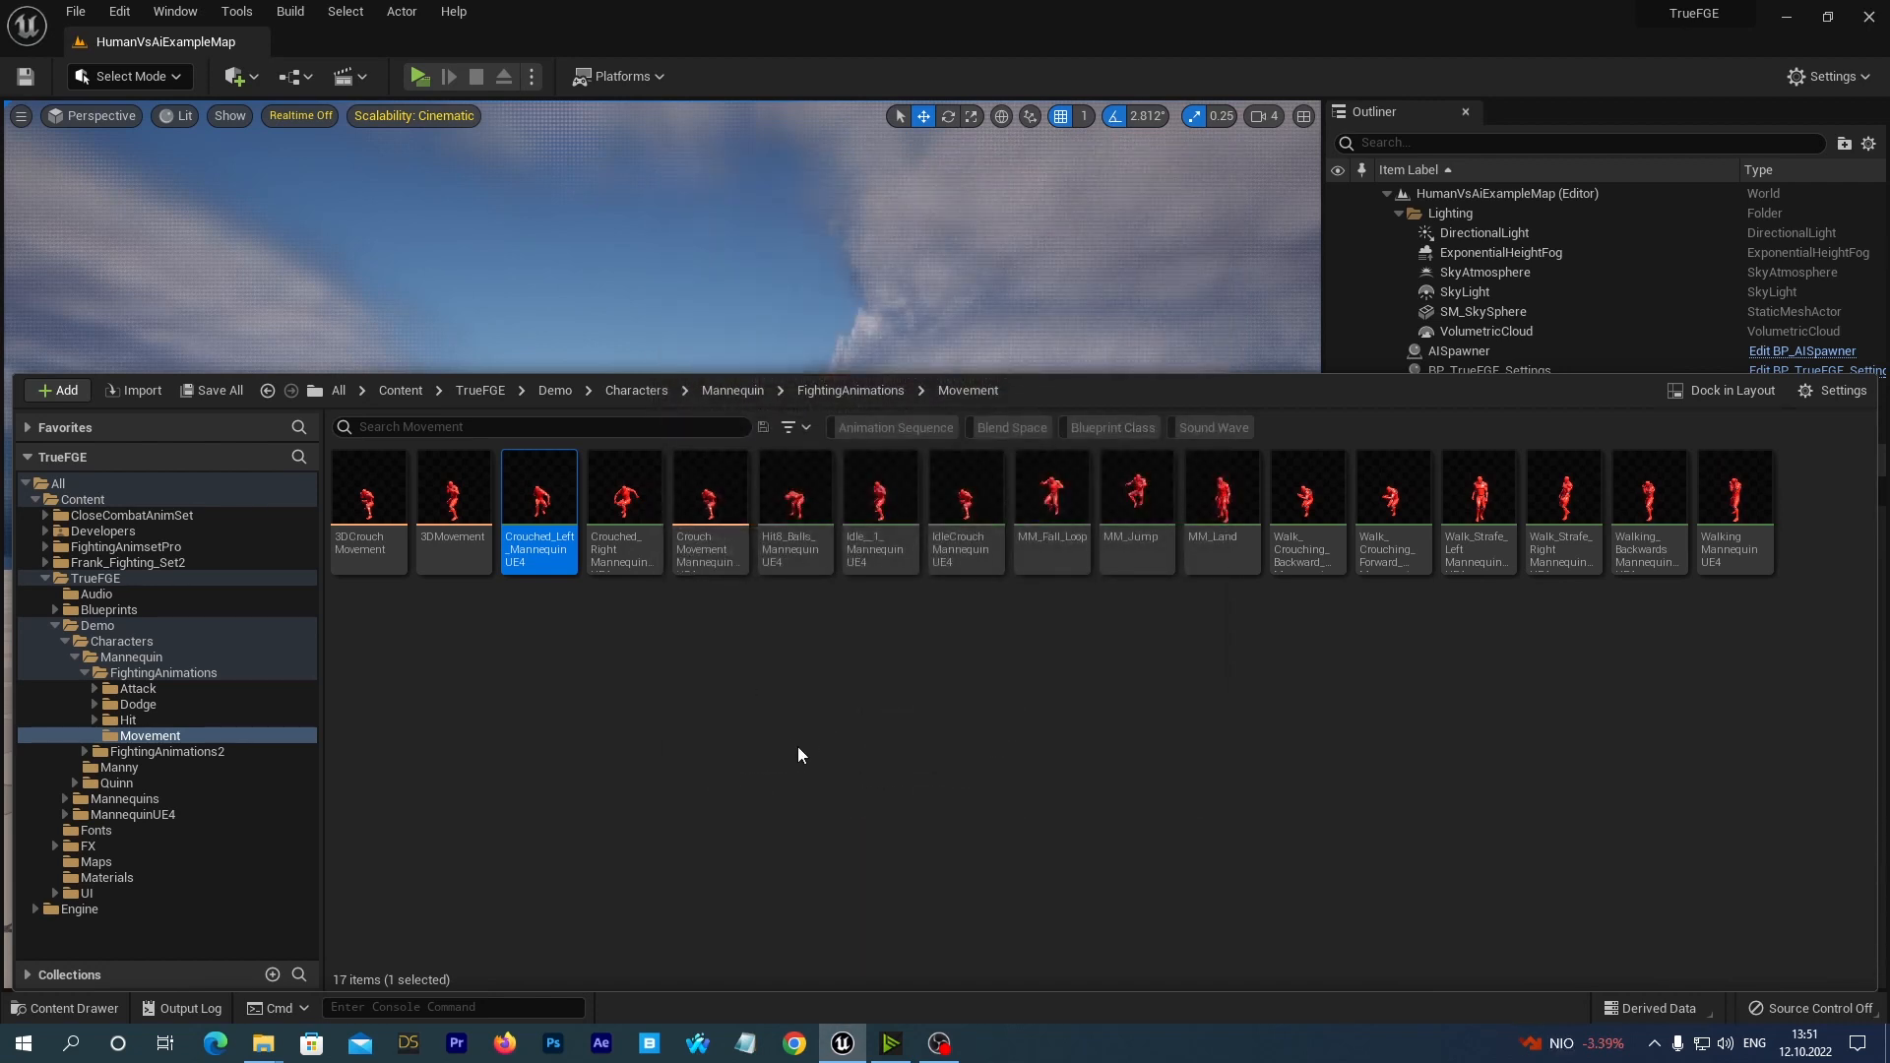
Revisit the FightingAnimations/Movement folder and browse to the Mannequin character's FightingAnimations2/Movement folder.
left_click(187, 676)
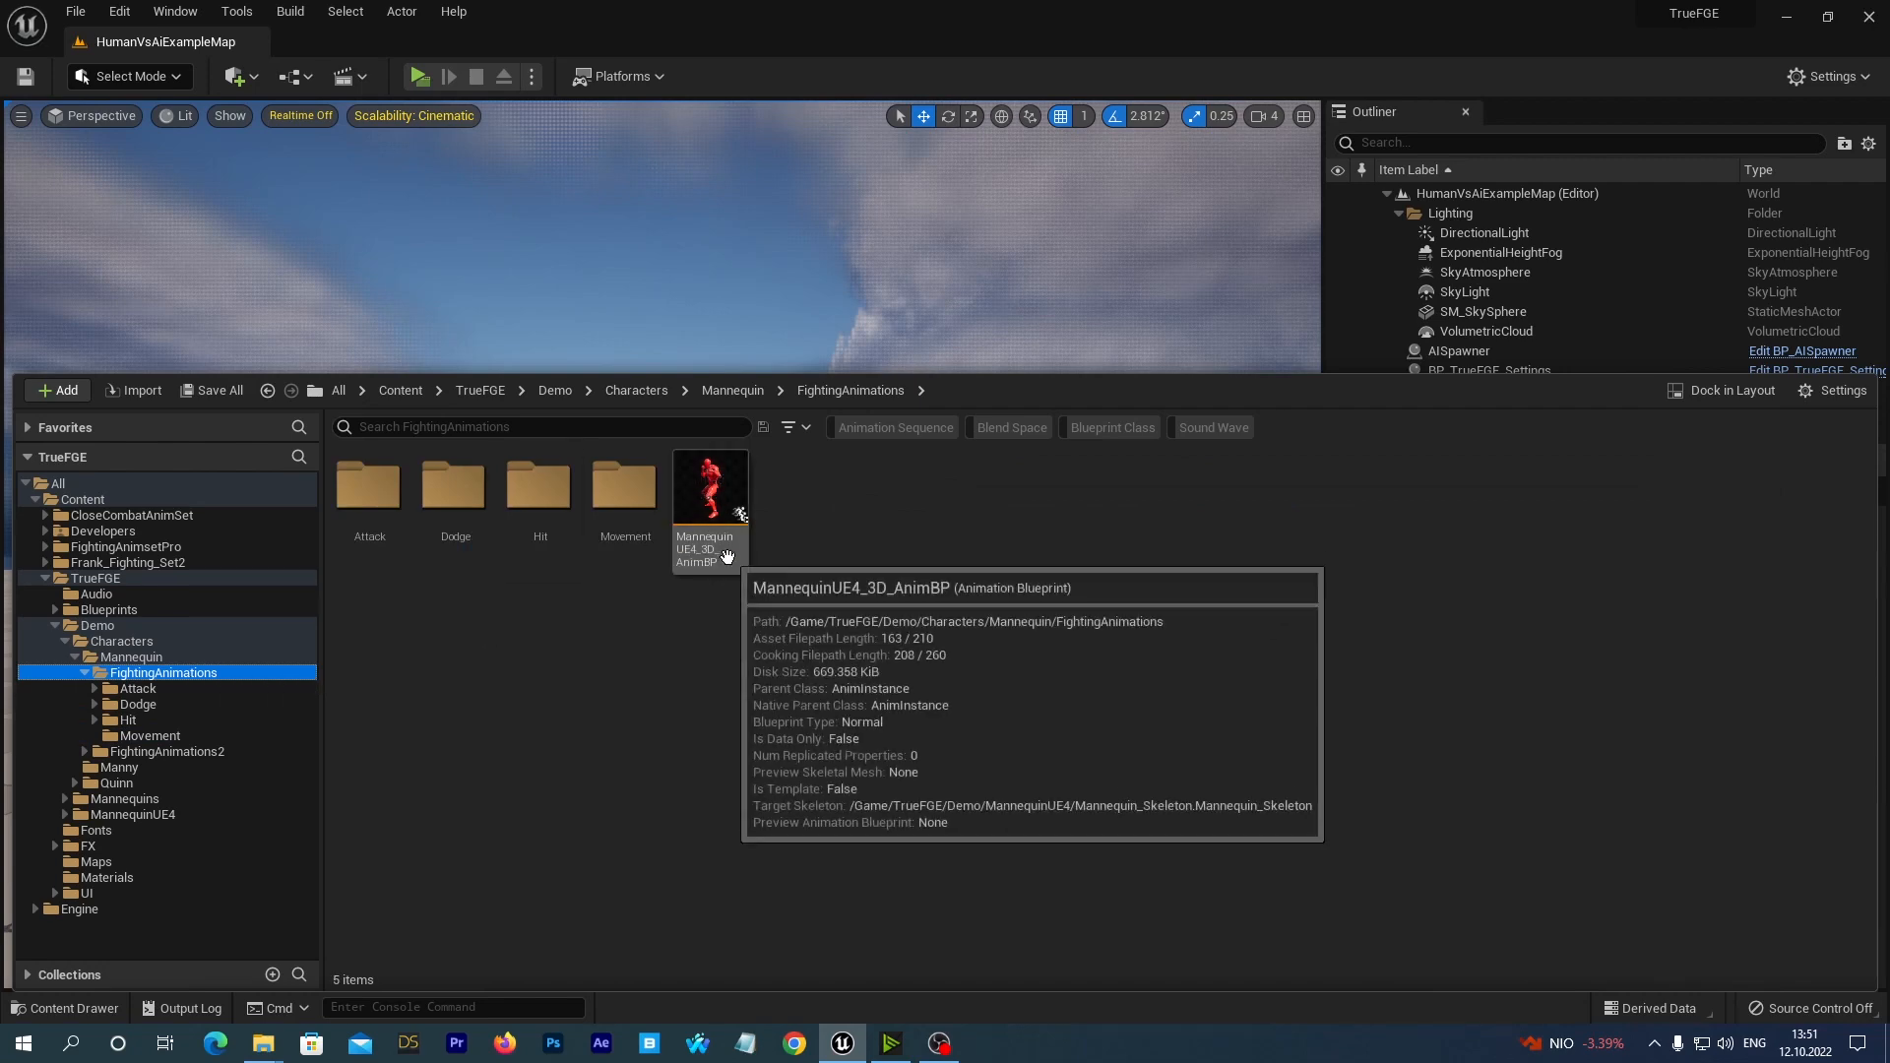
left_click(148, 736)
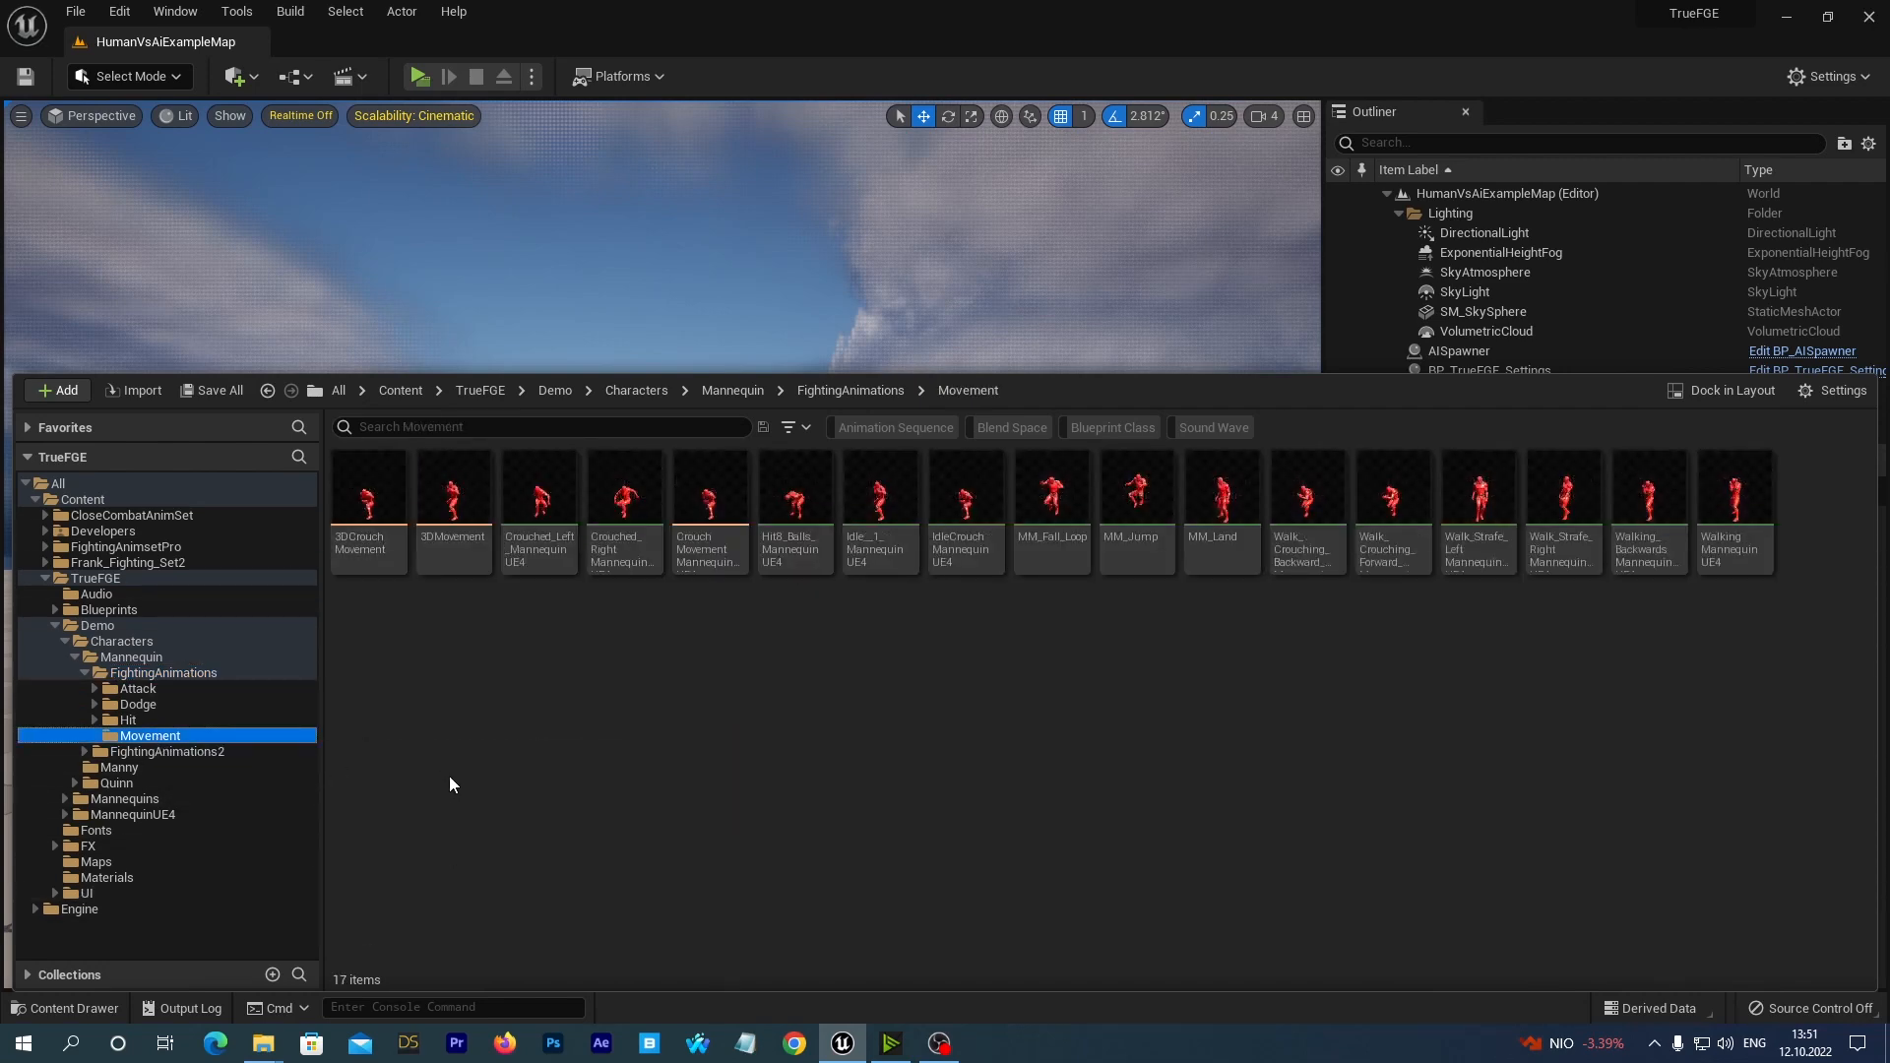
left_click(169, 751)
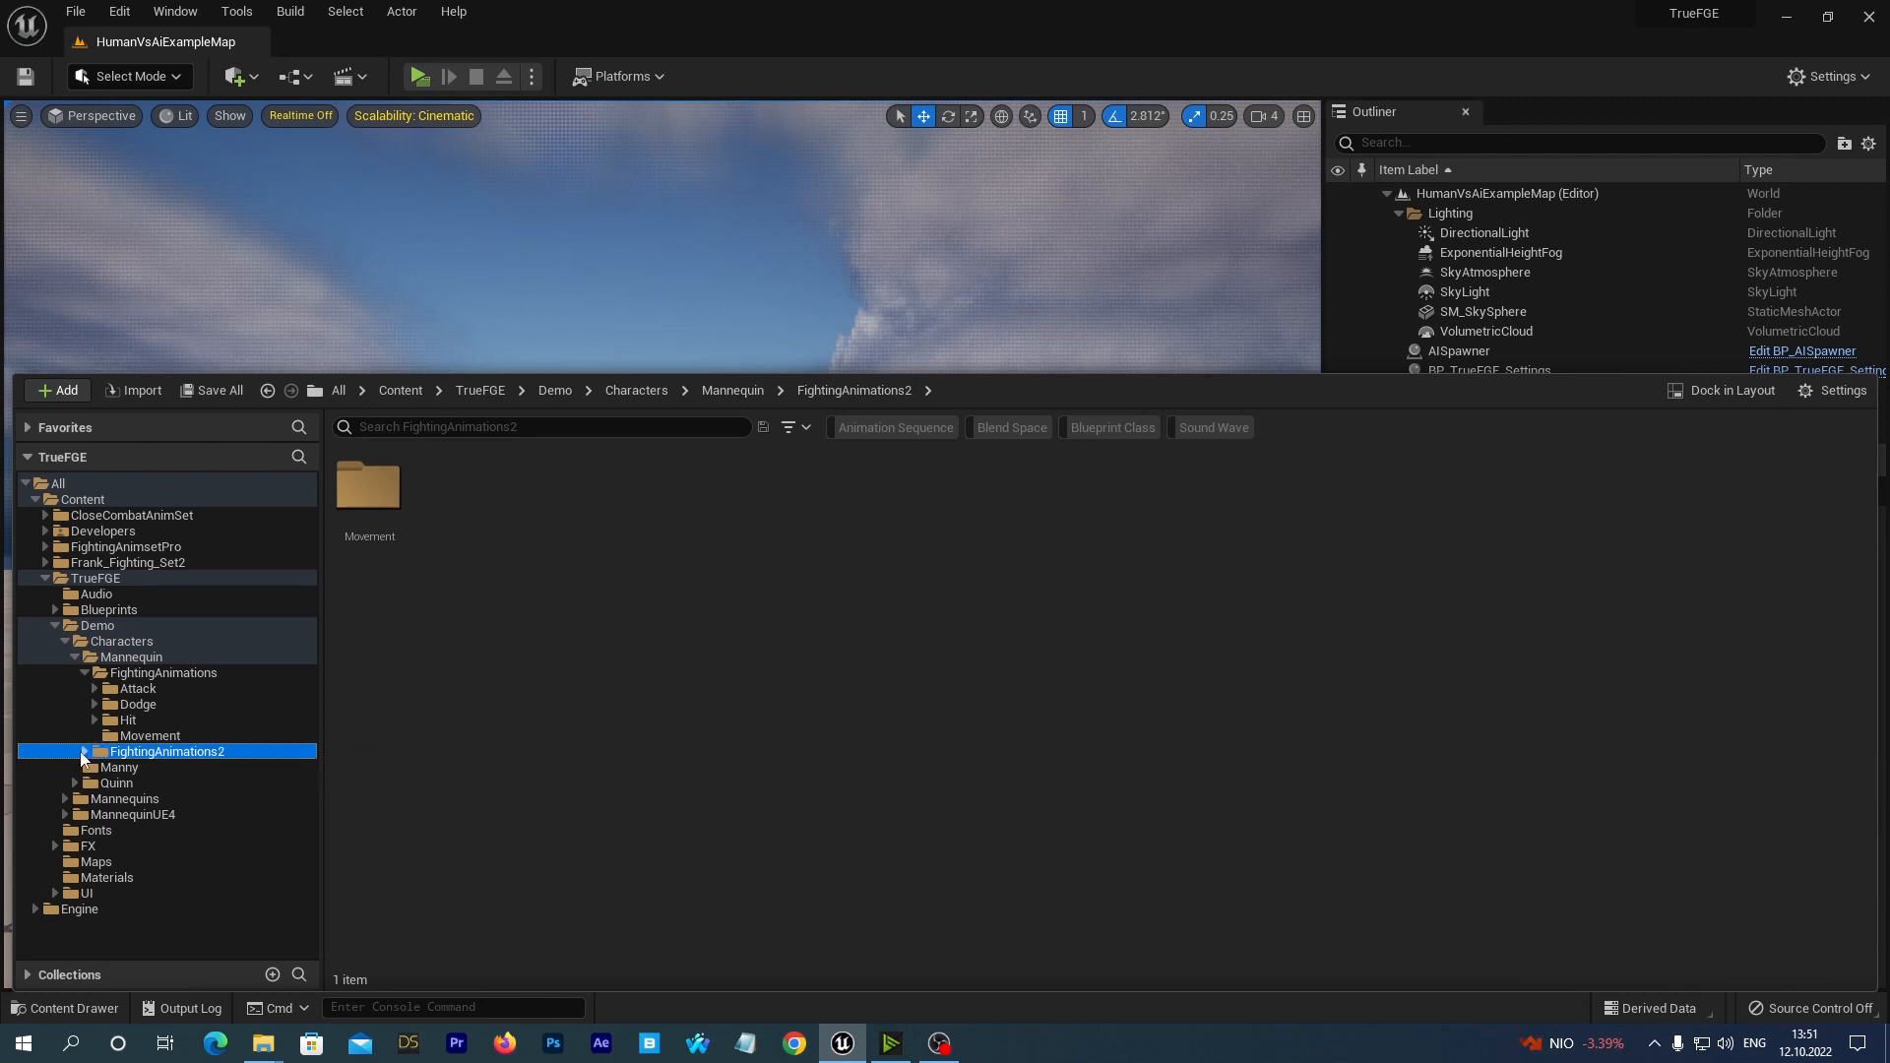
left_click(84, 752)
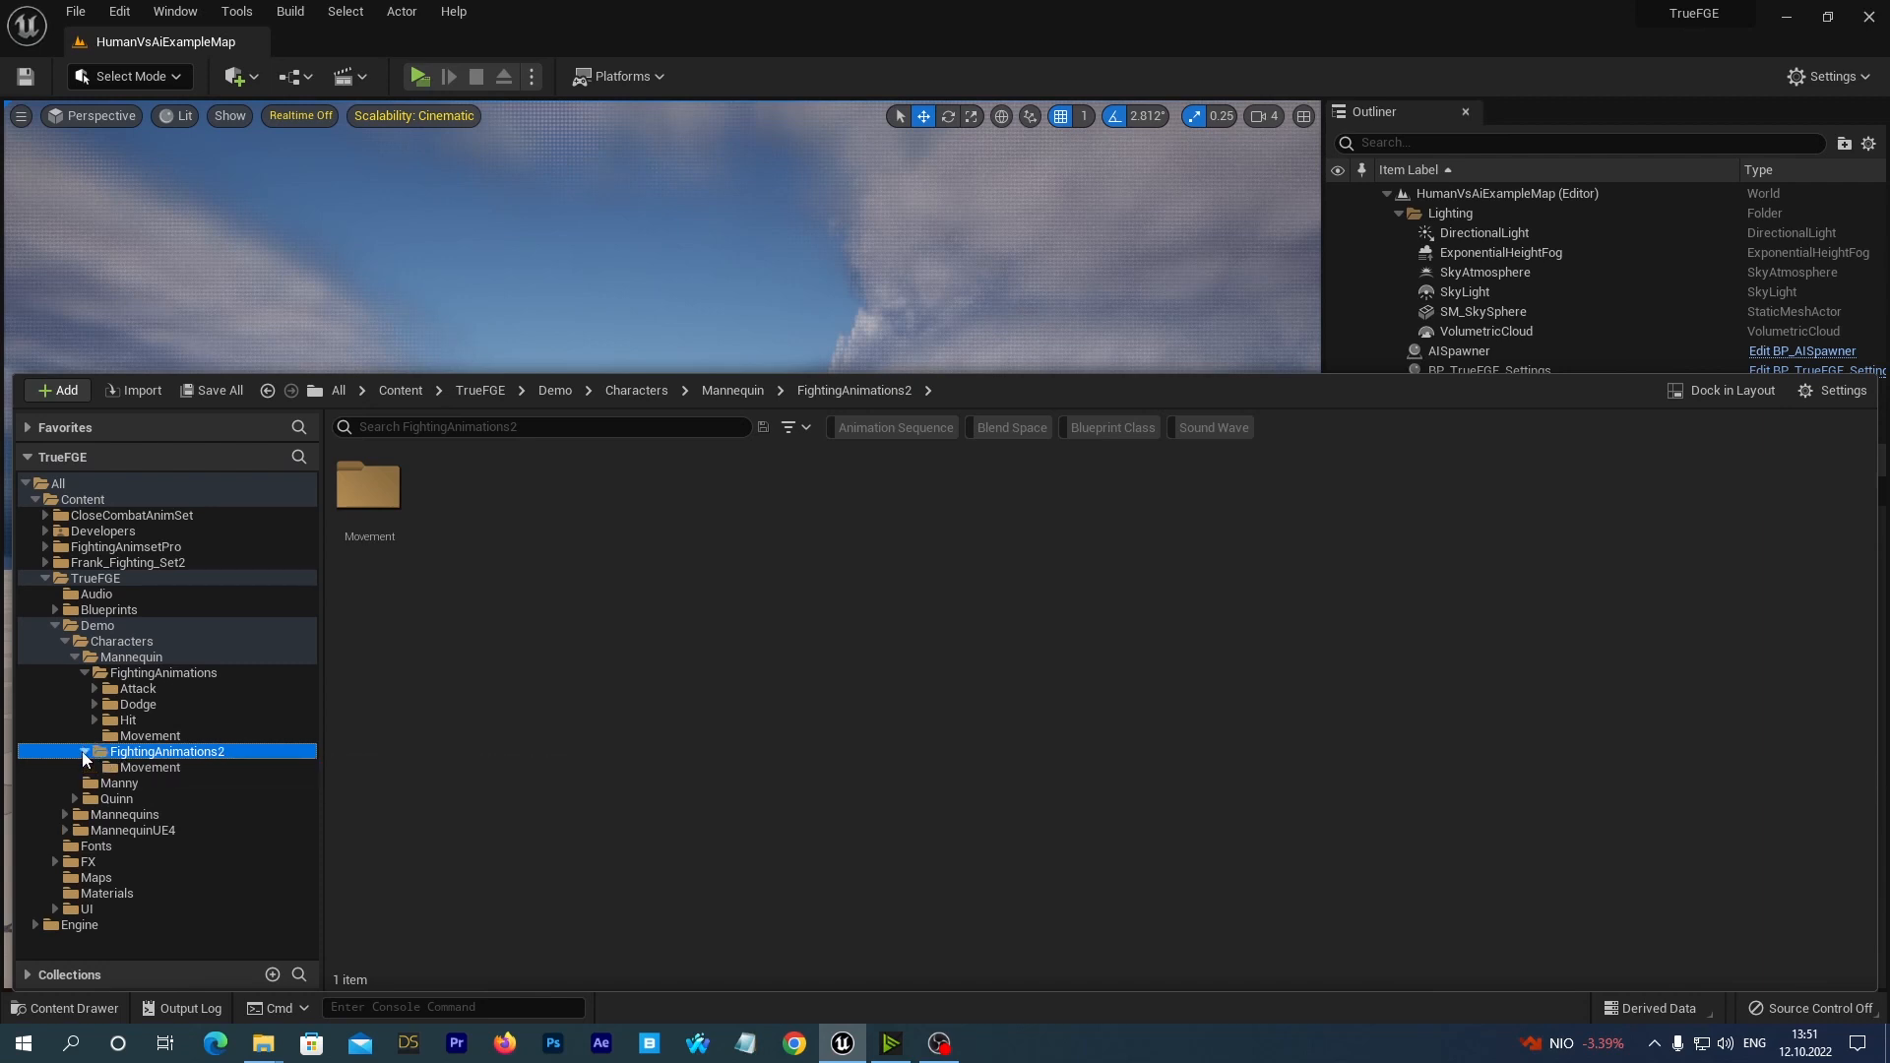
left_click(138, 767)
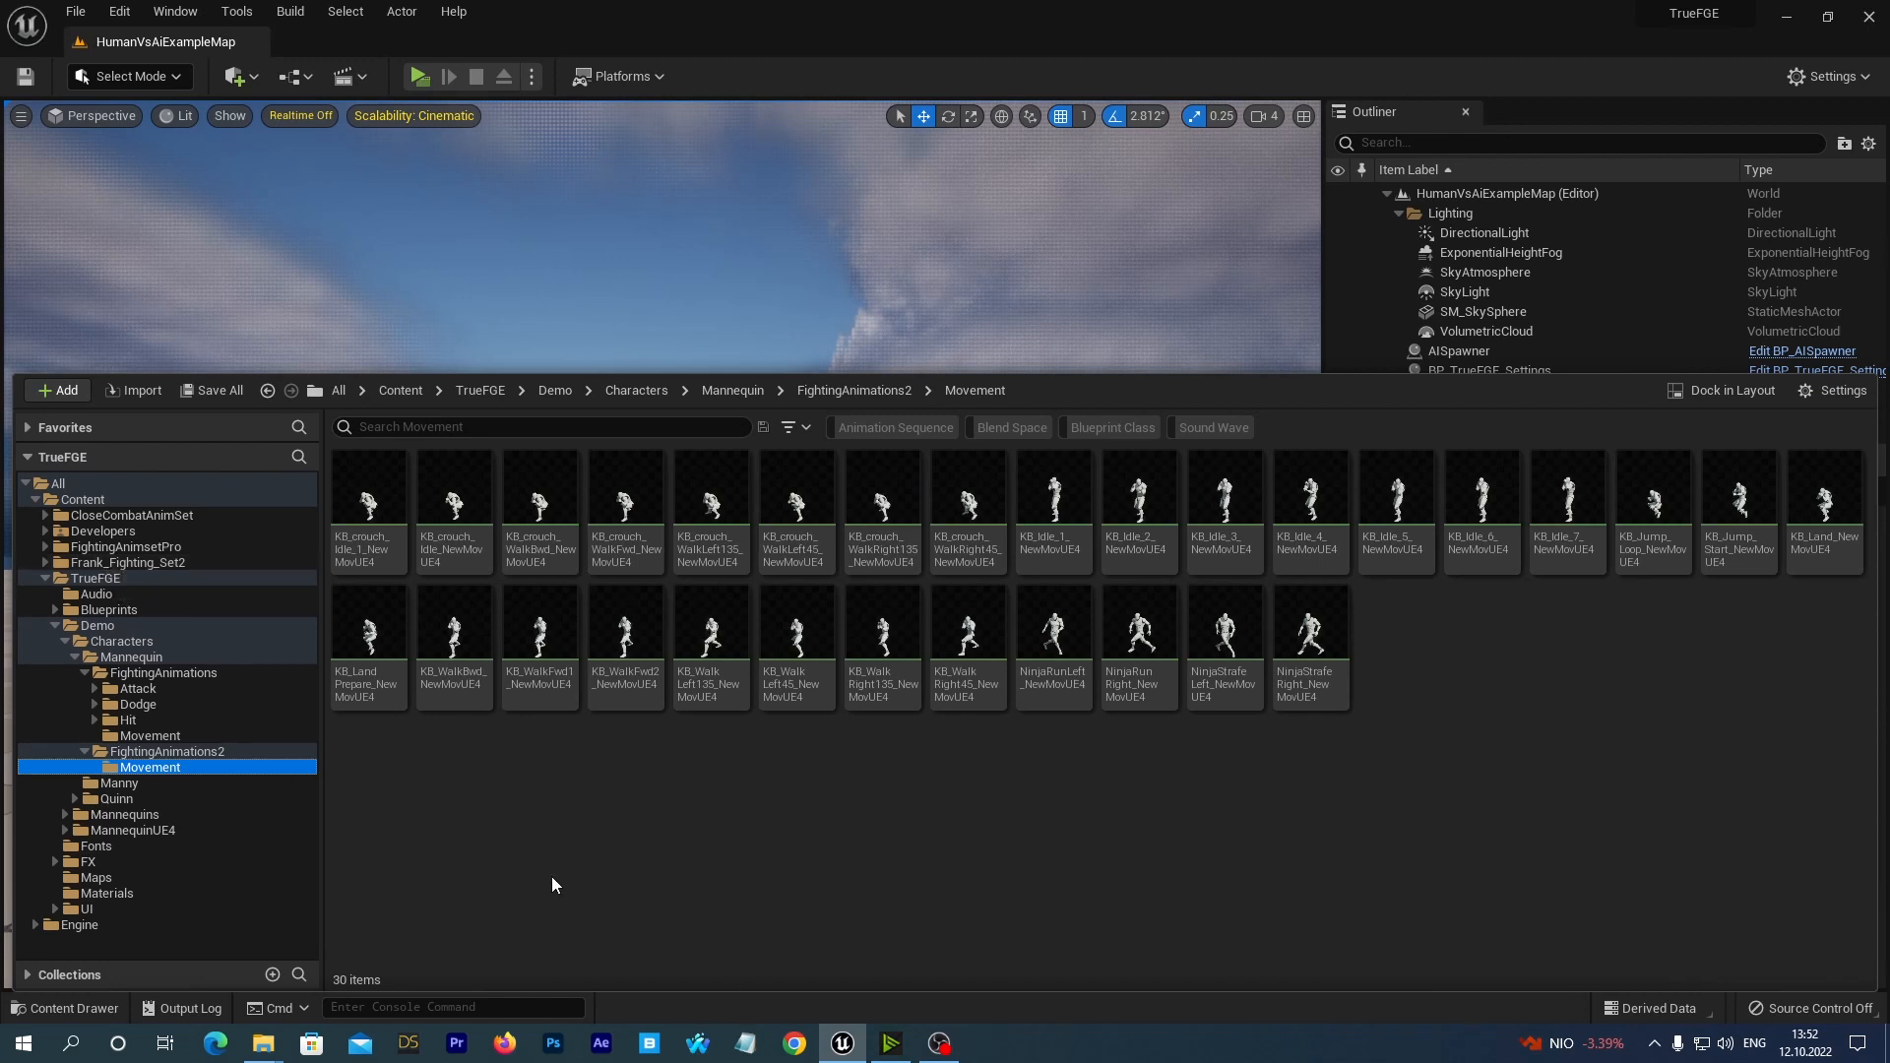
Preview the KB_crouch_WalkBwd_NewMovUE4 animation on its mannequin mesh from another angle, and close the animation editor.
double_click(544, 502)
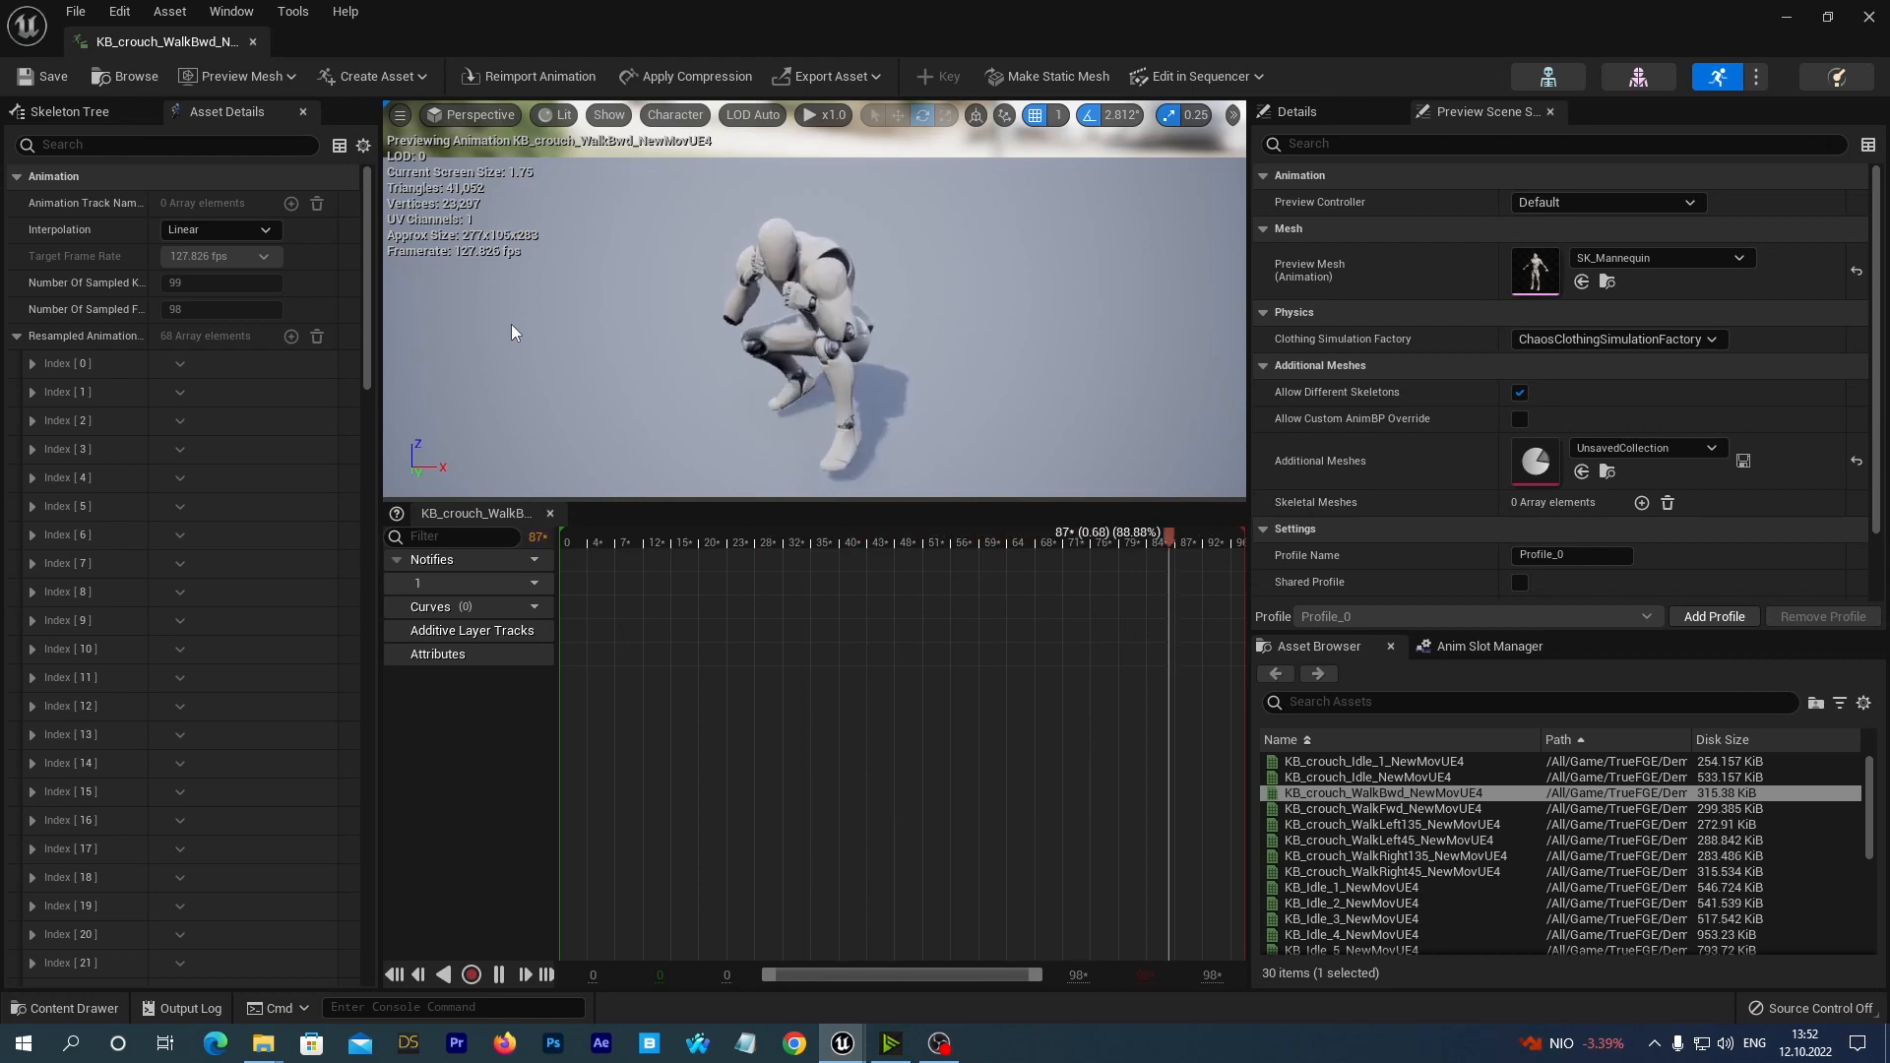
left_click_drag(505, 340, 649, 286, "alt")
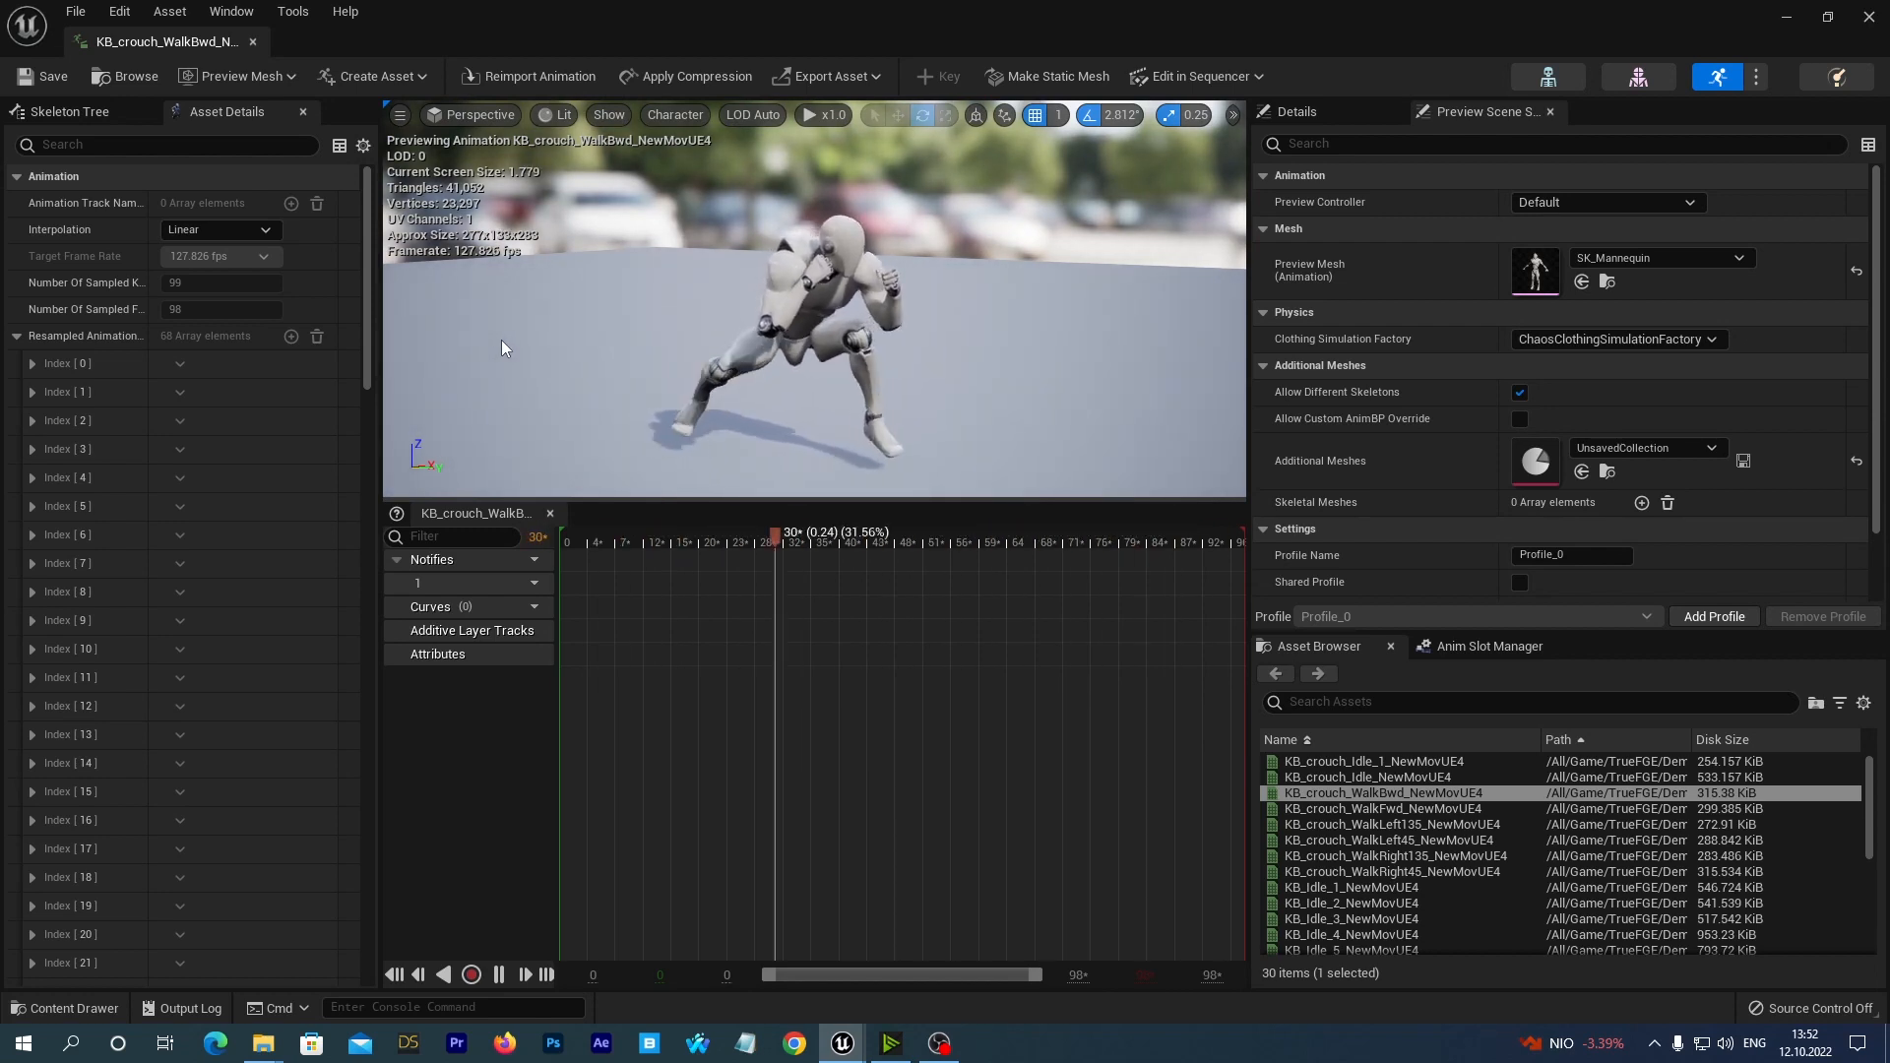
left_click(1869, 16)
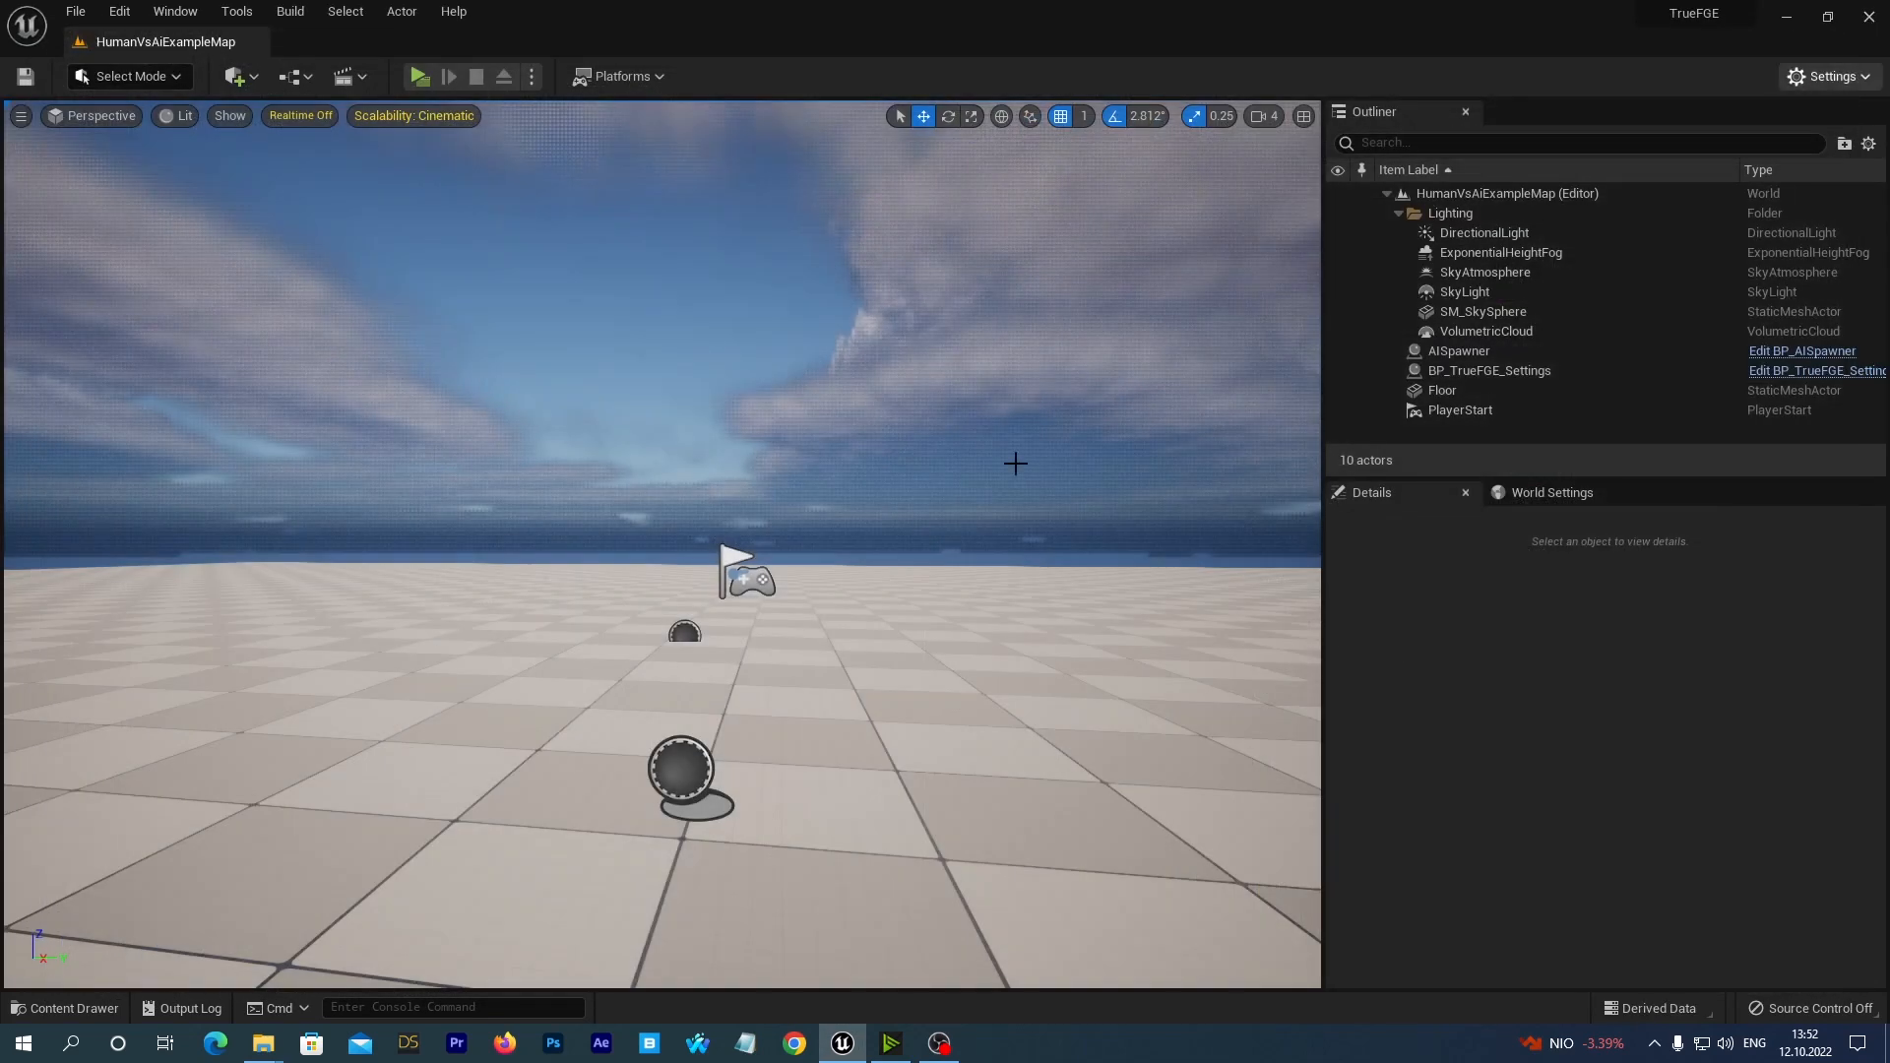
Open all animation sequences in FightingAnimations2/Movement, from KB_crouch_Idle_1 to NinjaStrafeRight, for bulk editing in the Property Matrix.
left_click(54, 1008)
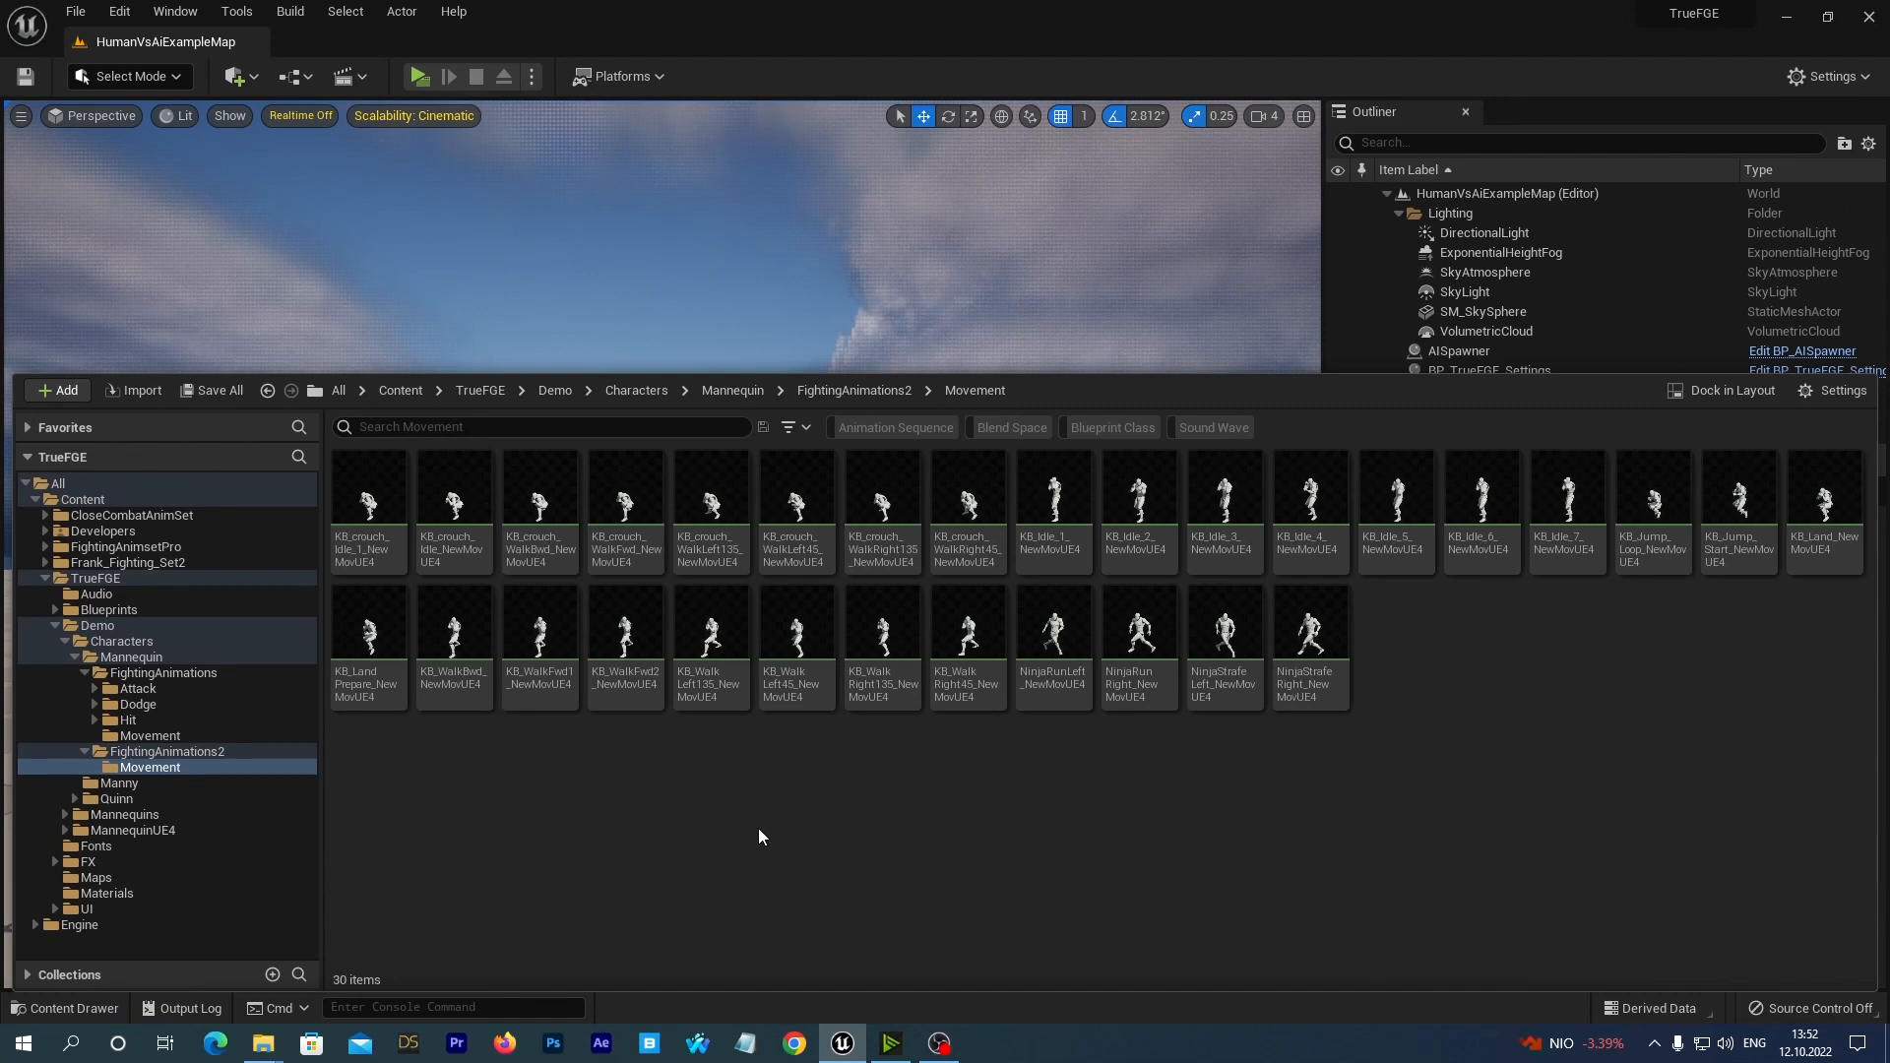
left_click(369, 502)
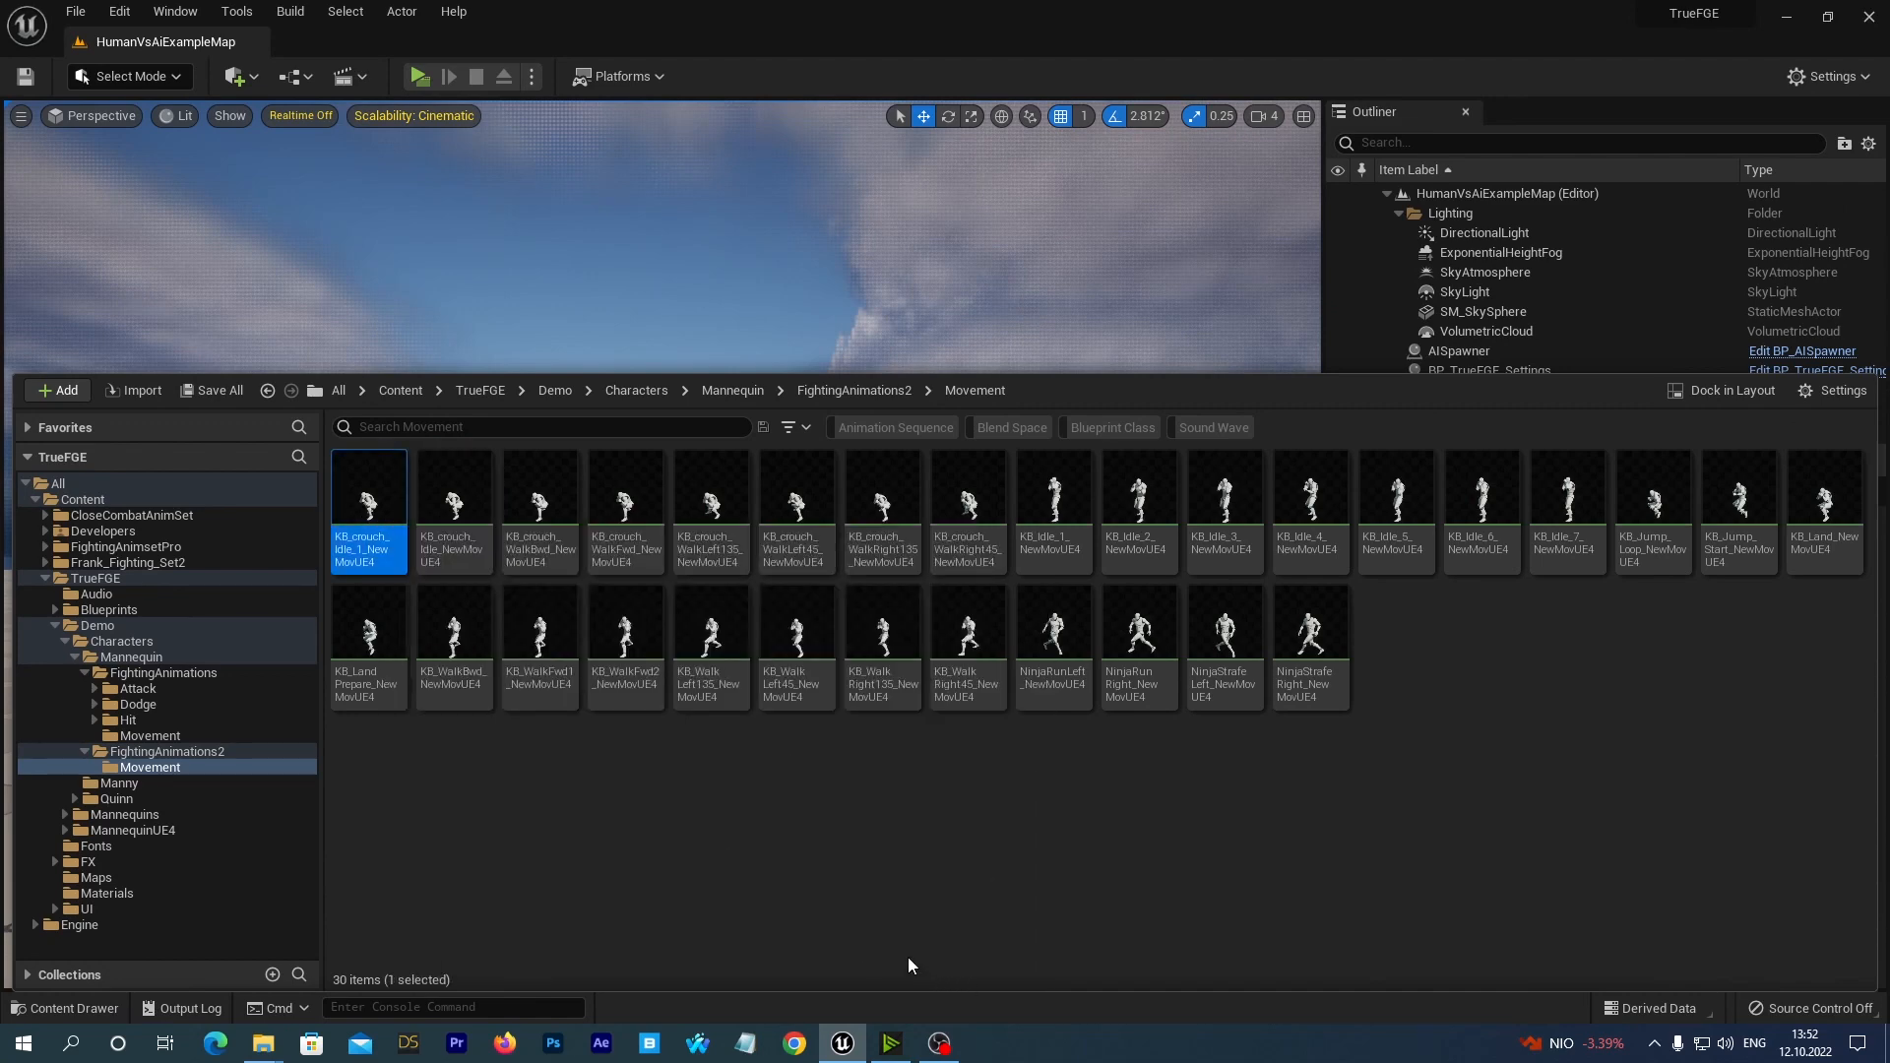
left_click(1311, 635, "shift")
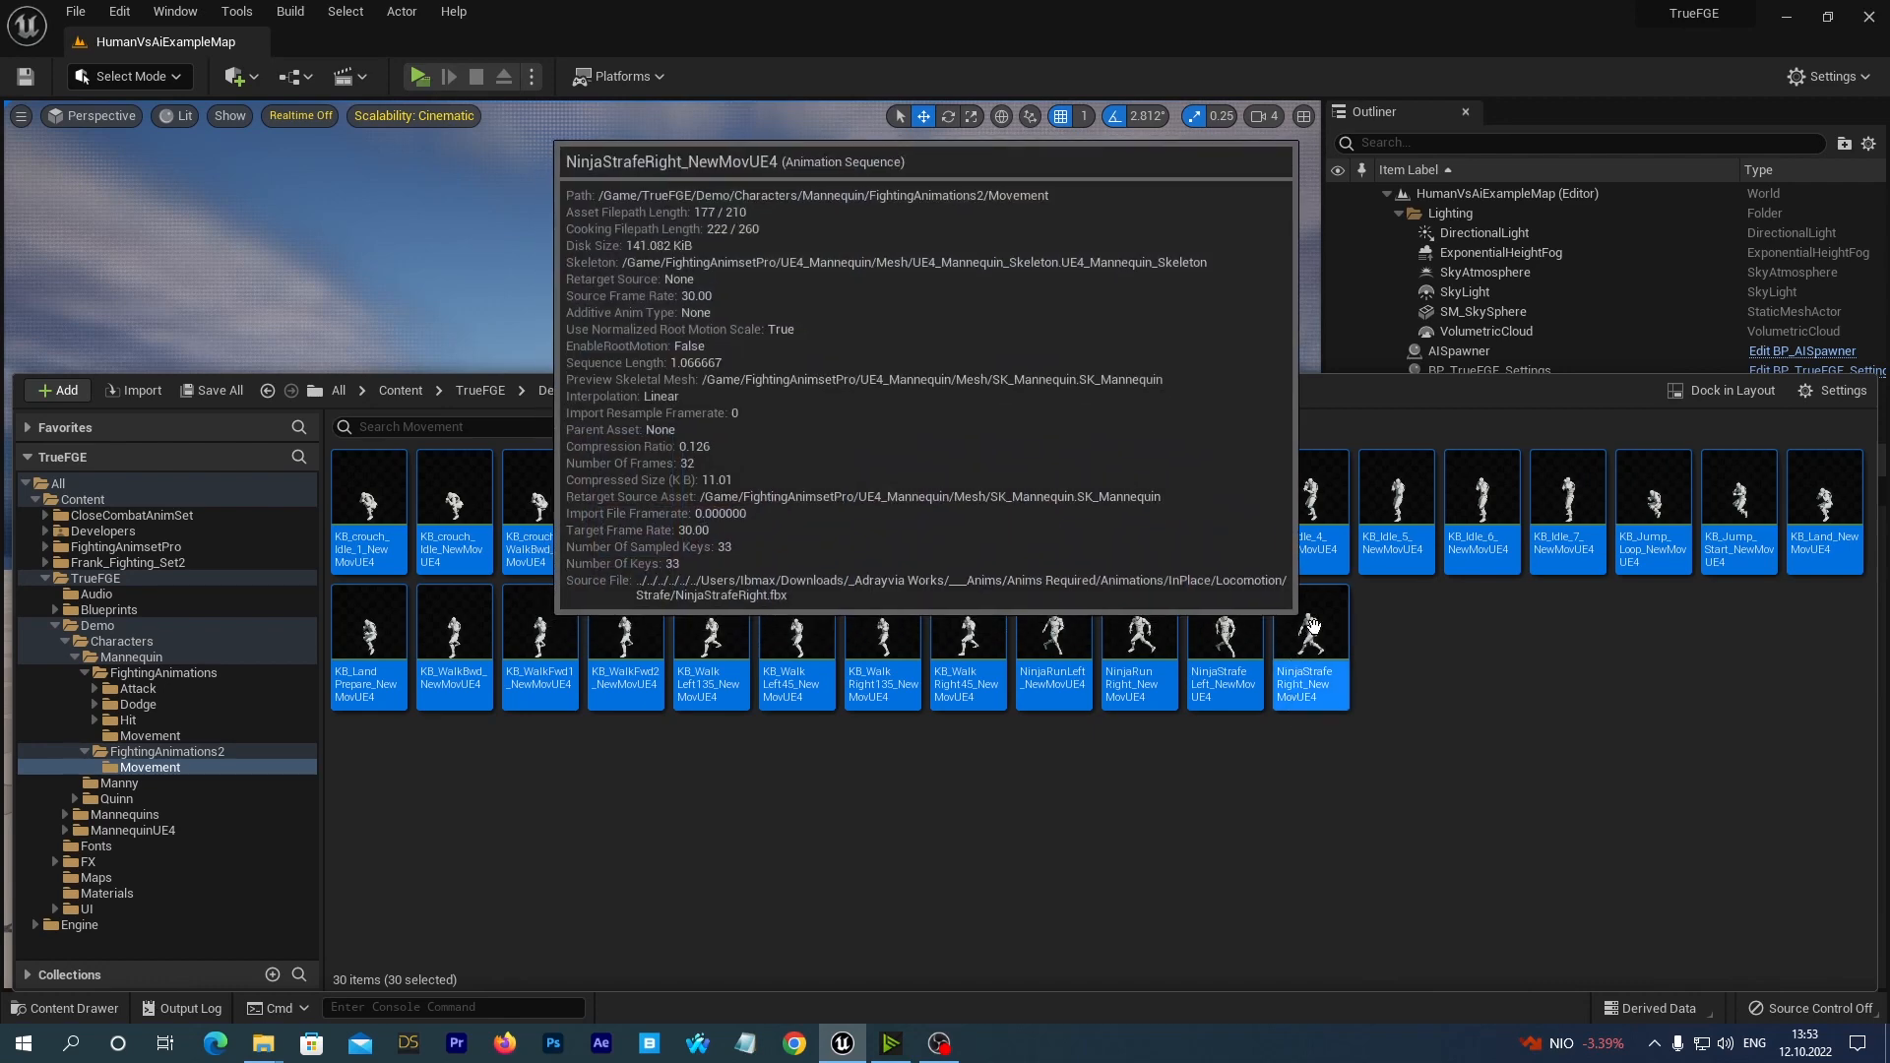
right_click(1313, 626)
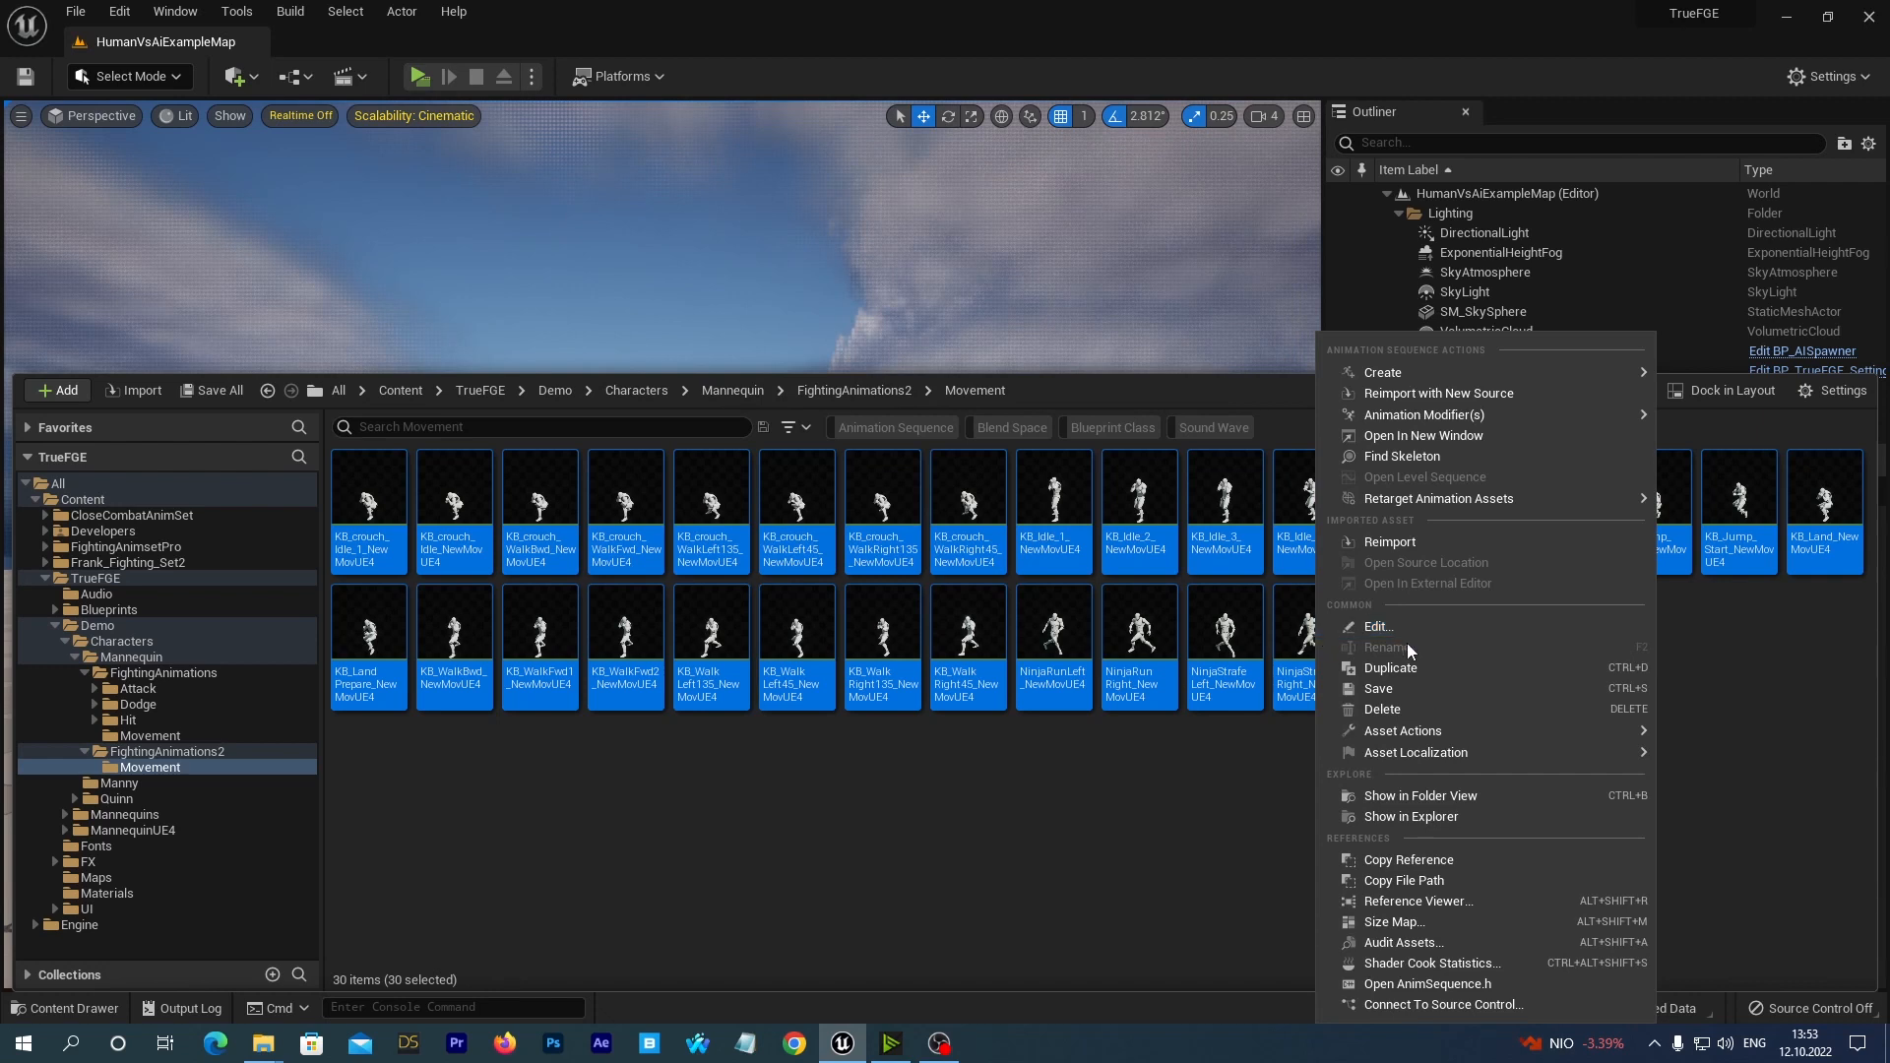
mouse_move(1410, 733)
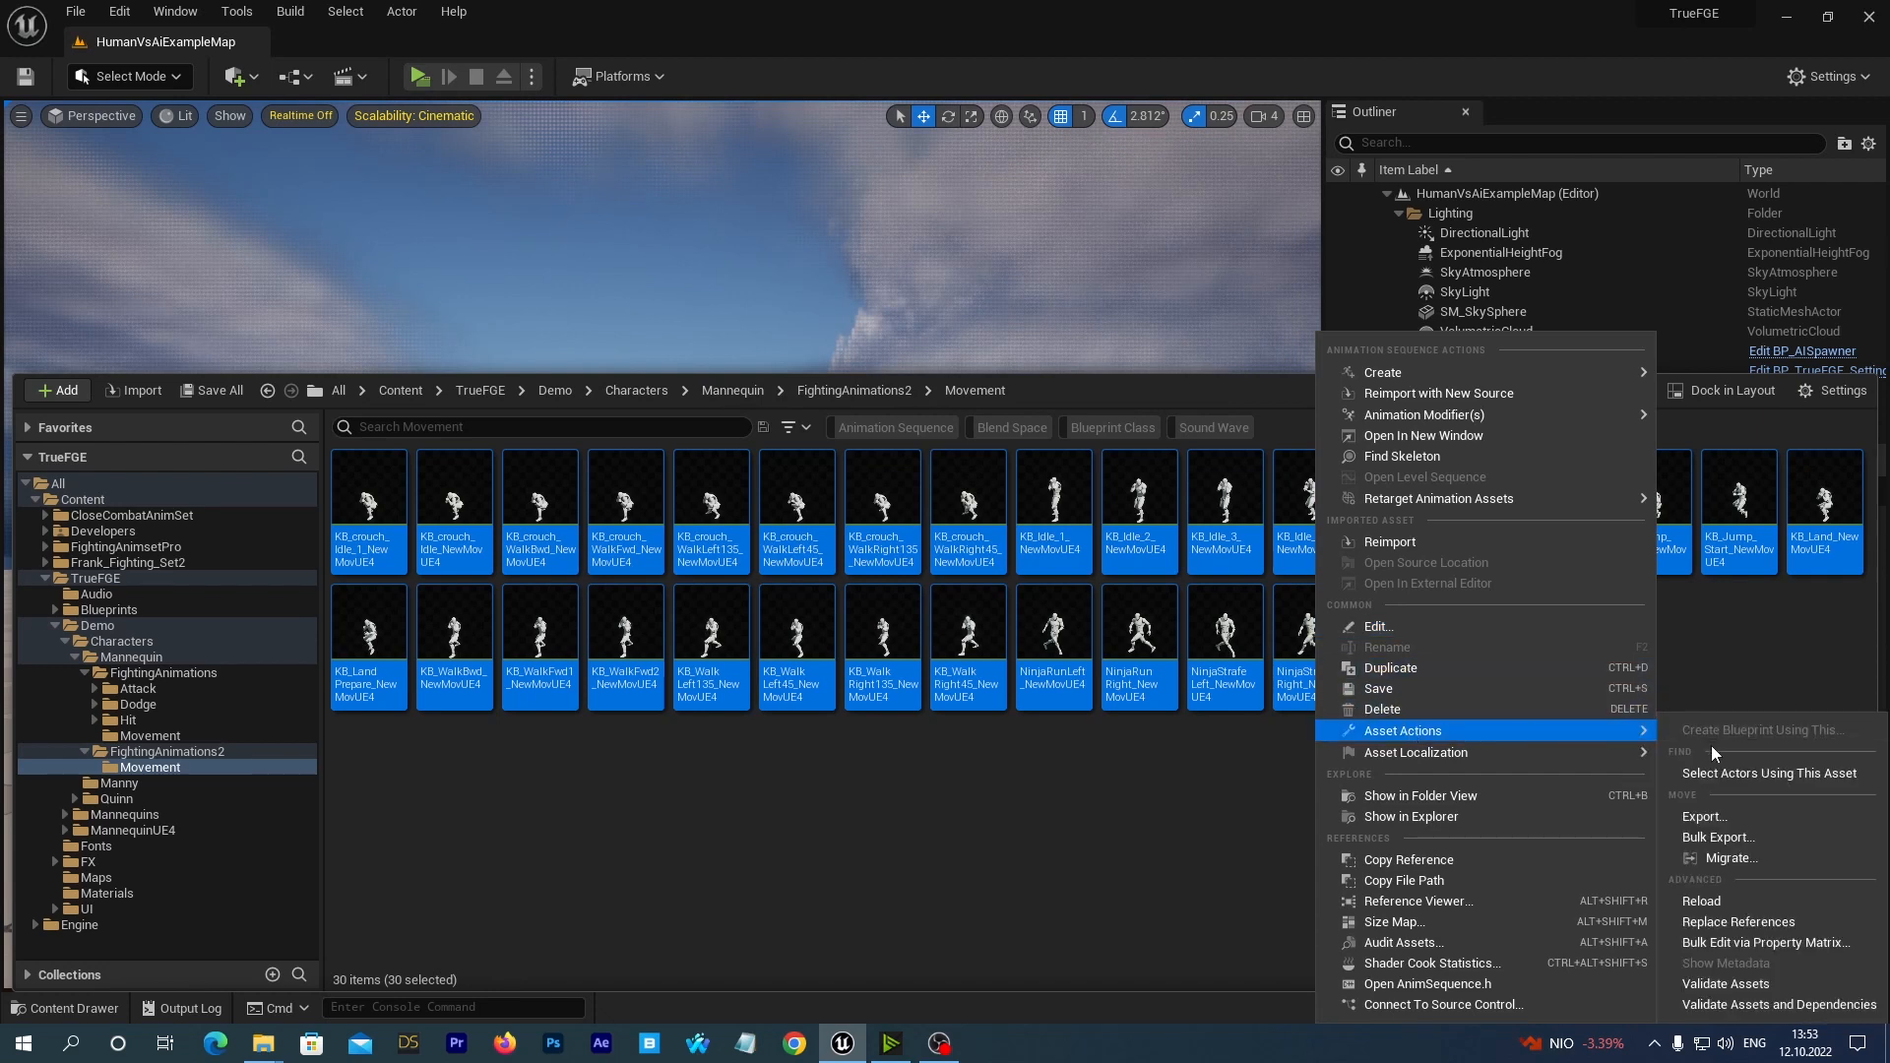
left_click(1708, 944)
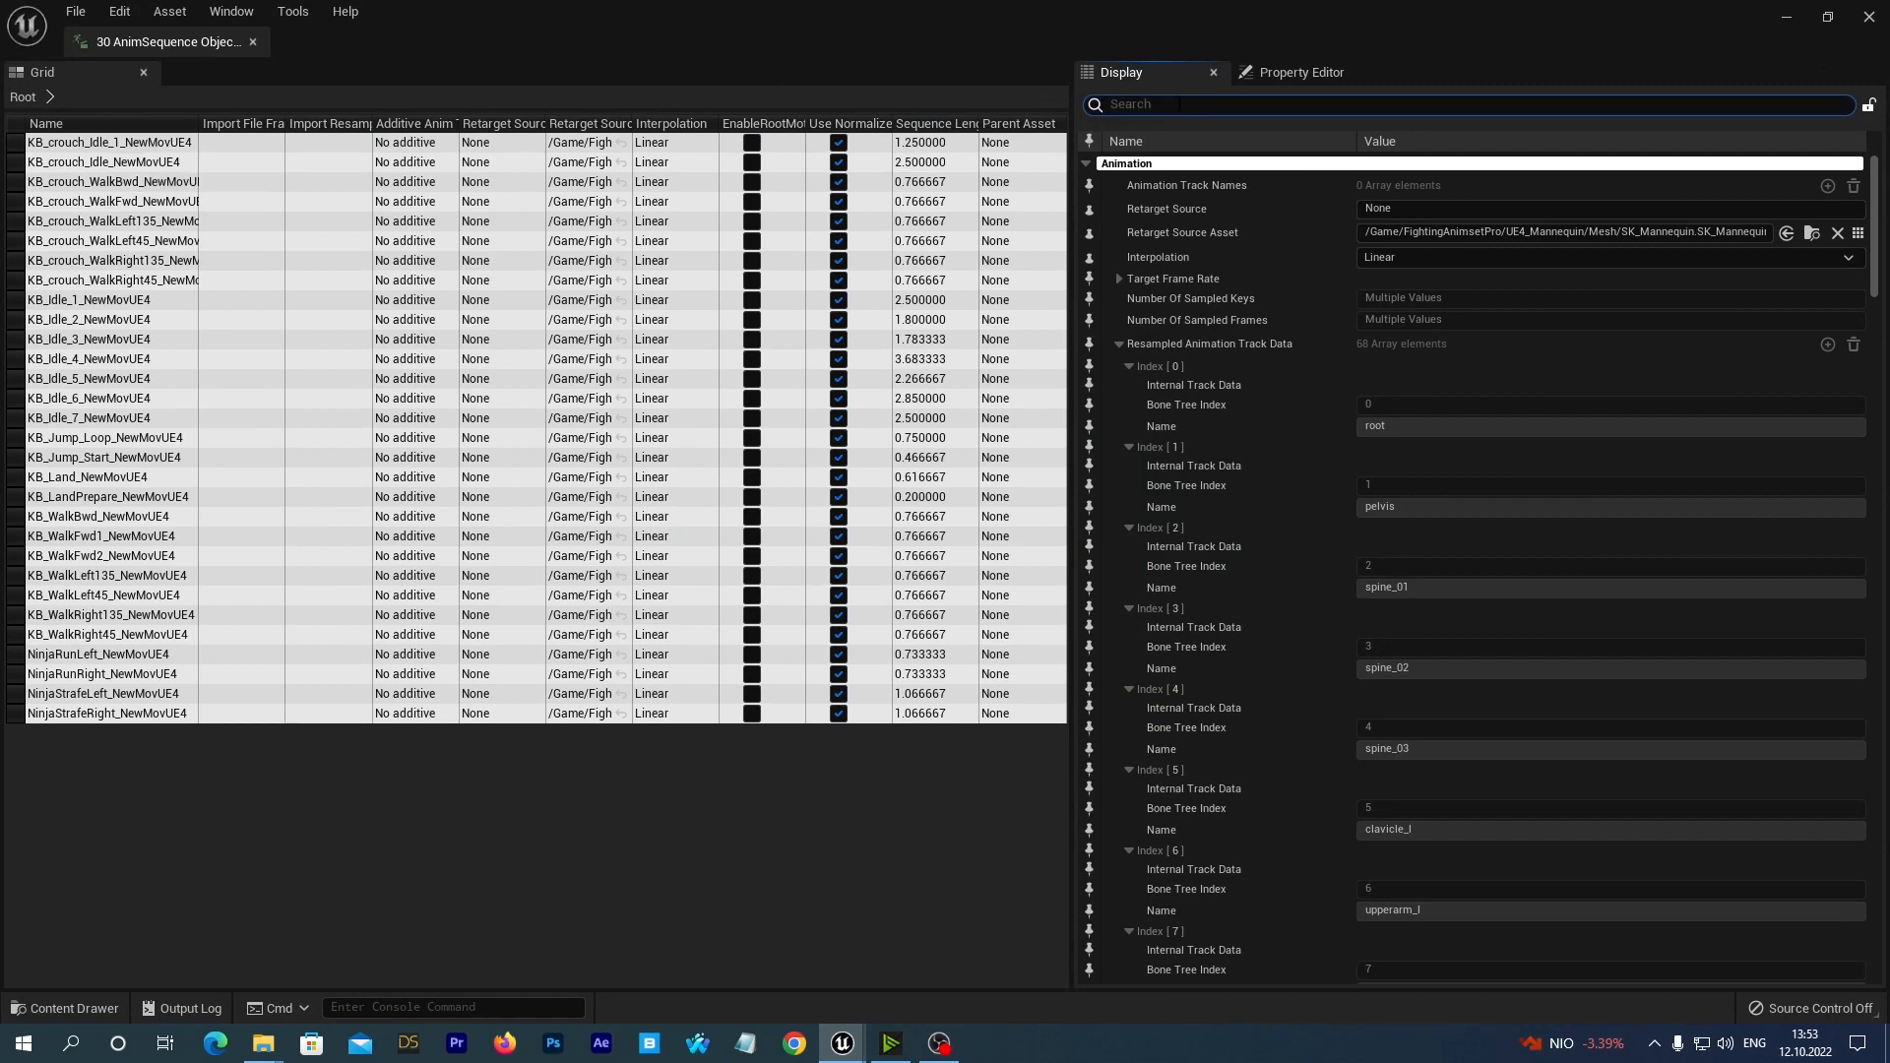
Find the Skeleton property of the selected animation sequences and set it to Mannequin_Skeleton from TrueFGE/Demo/MannequinUE4.
type("skeleton")
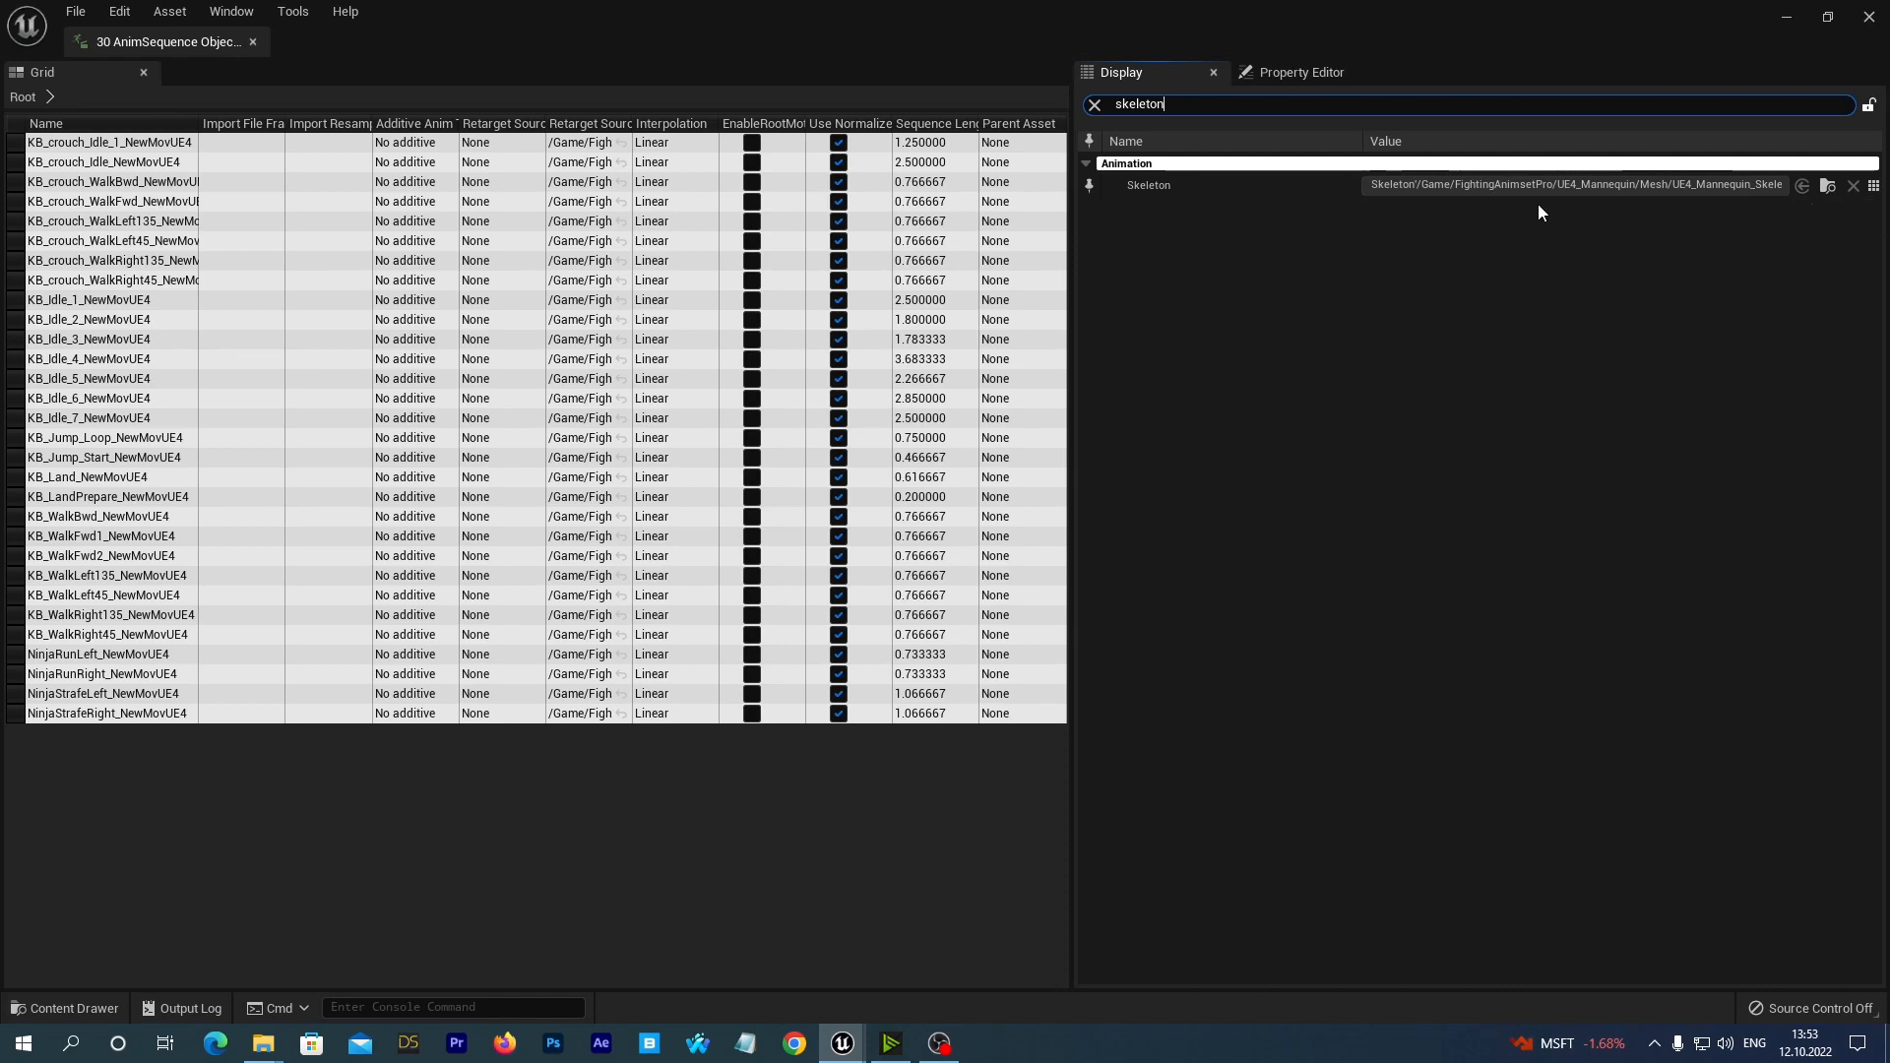
left_click(1875, 186)
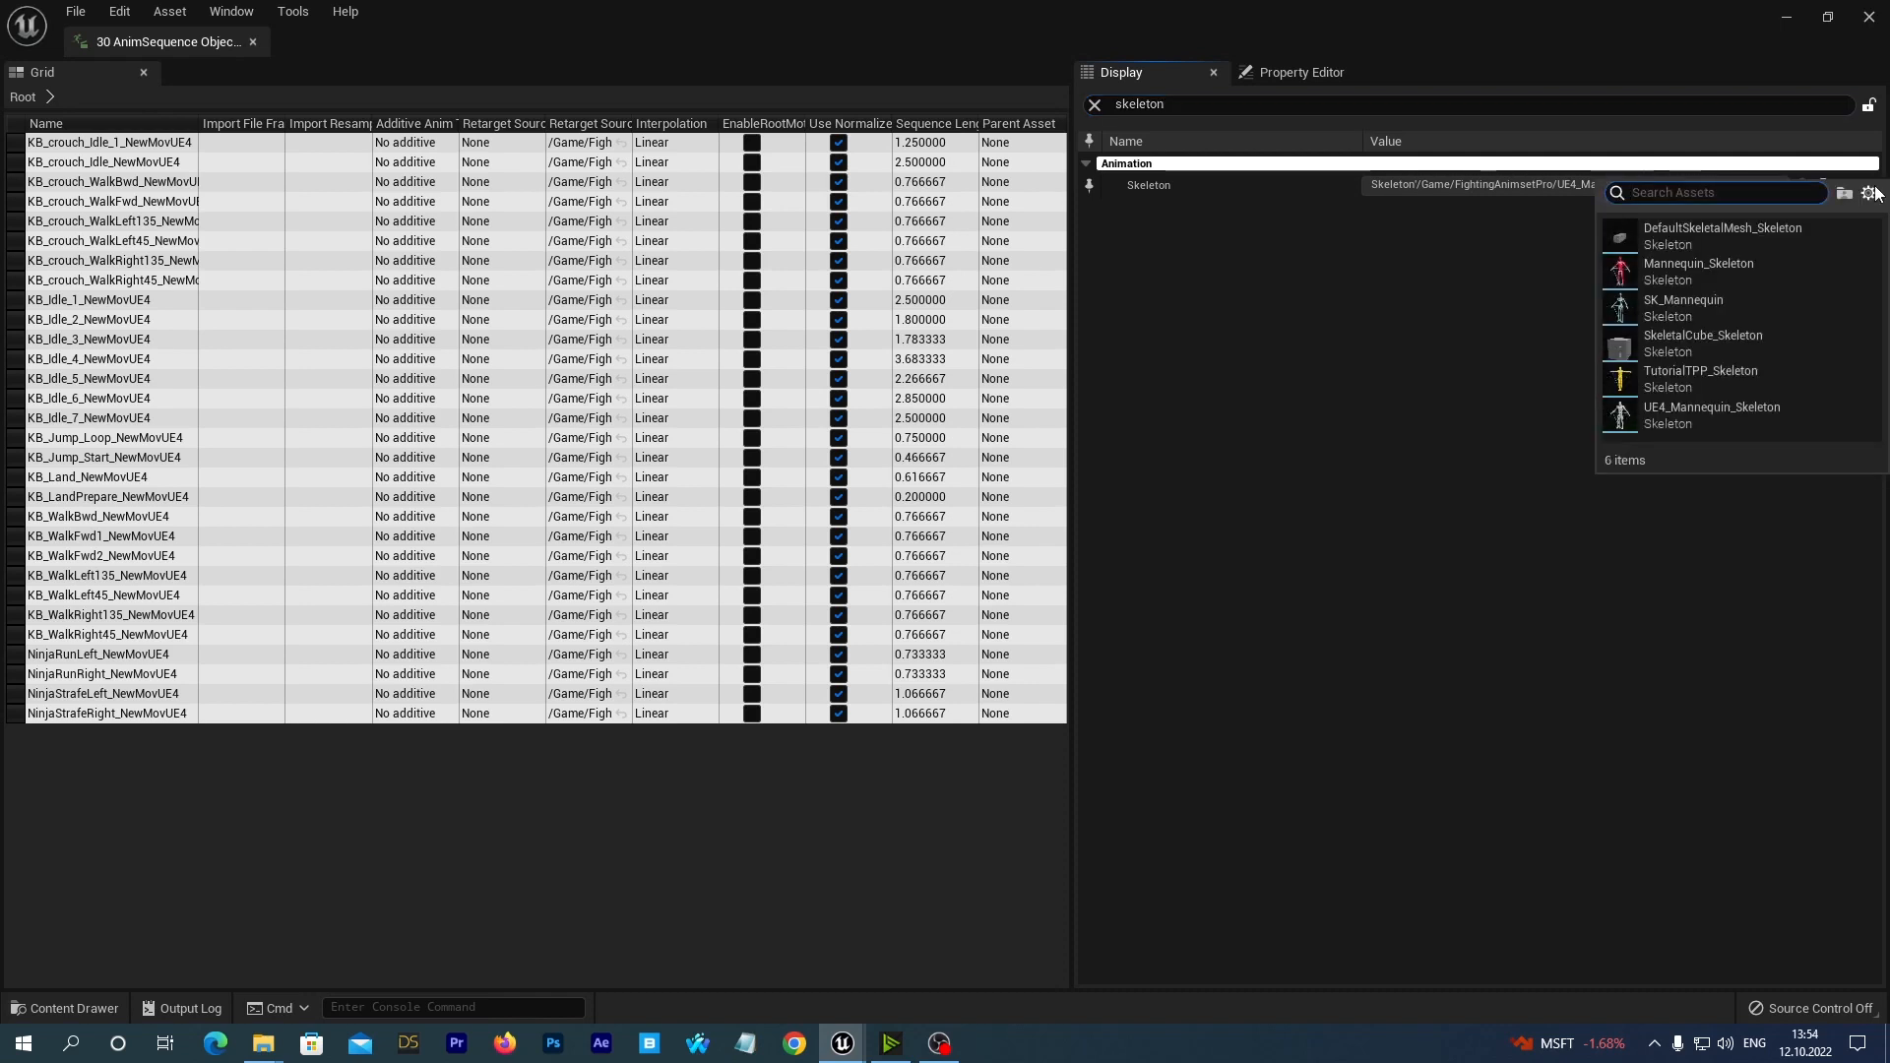
left_click(1716, 264)
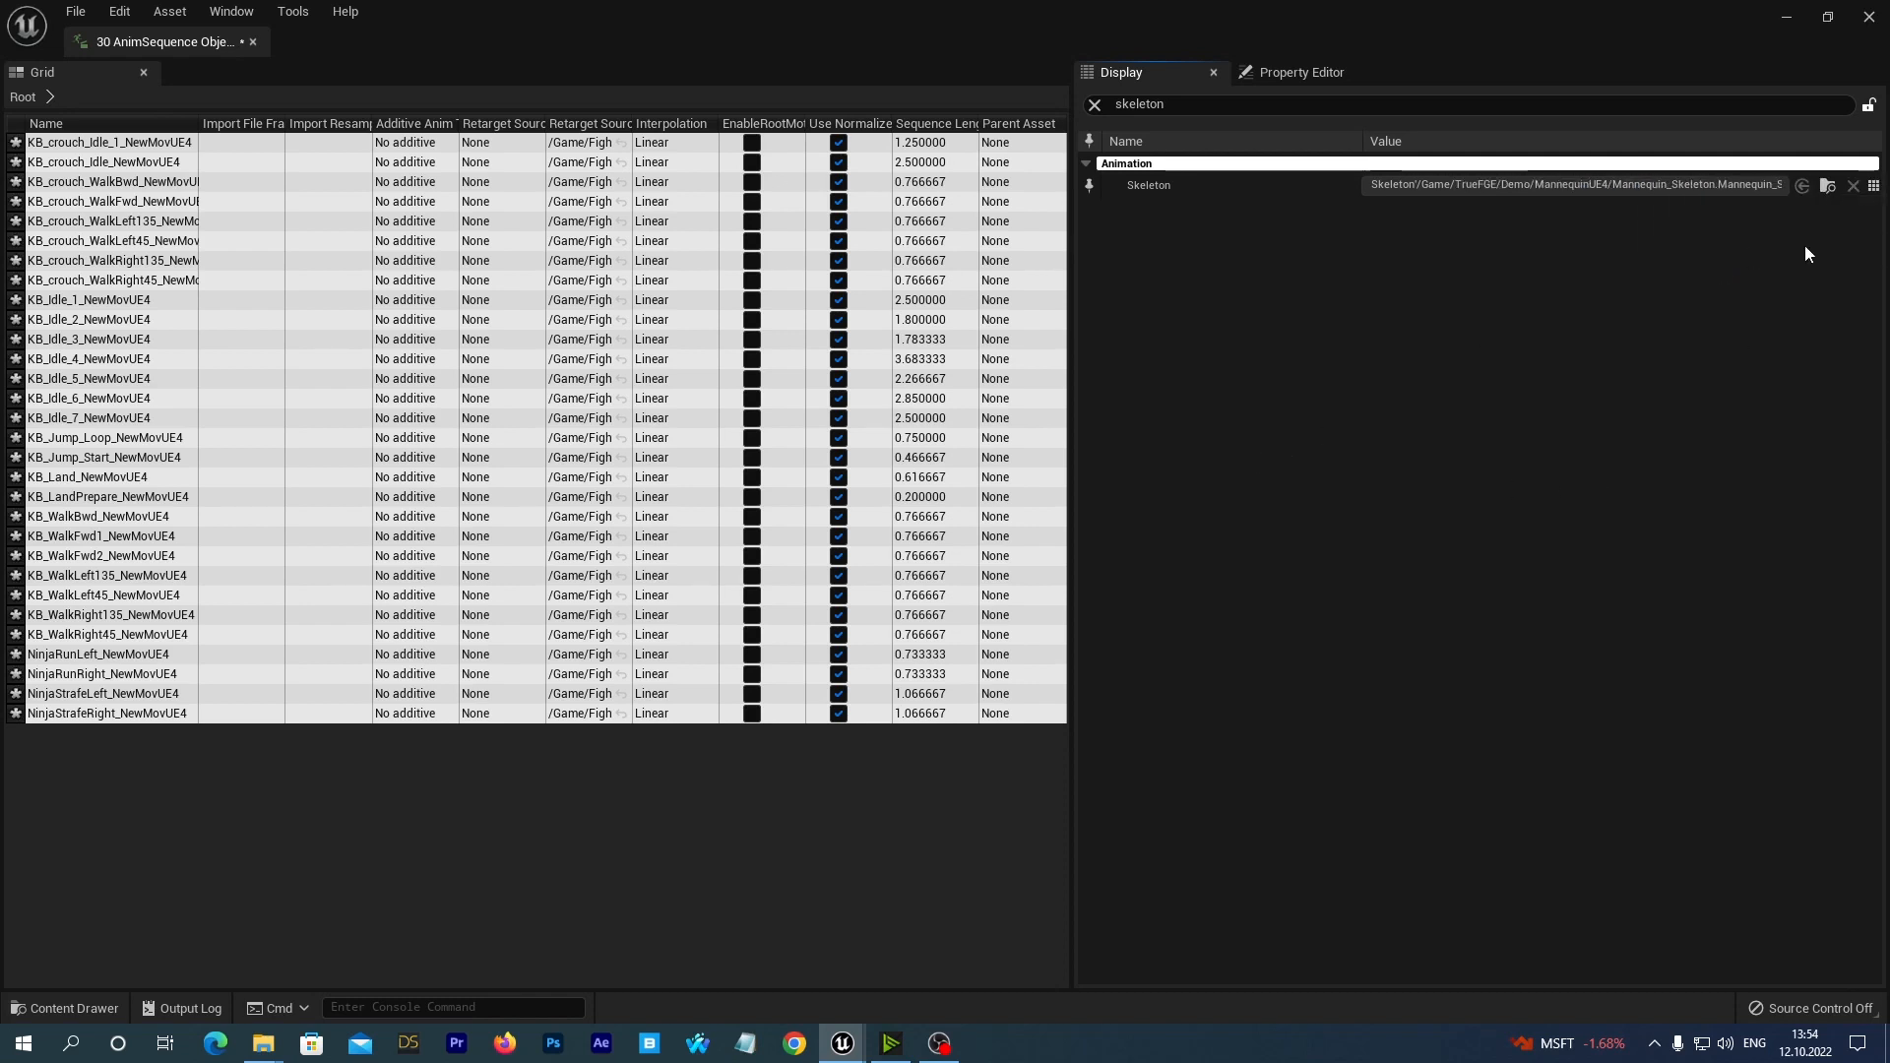
Reassign Mannequin_Skeleton as the skeleton of the 30 animation sequences, save them, and close the Property Matrix.
left_click(1876, 188)
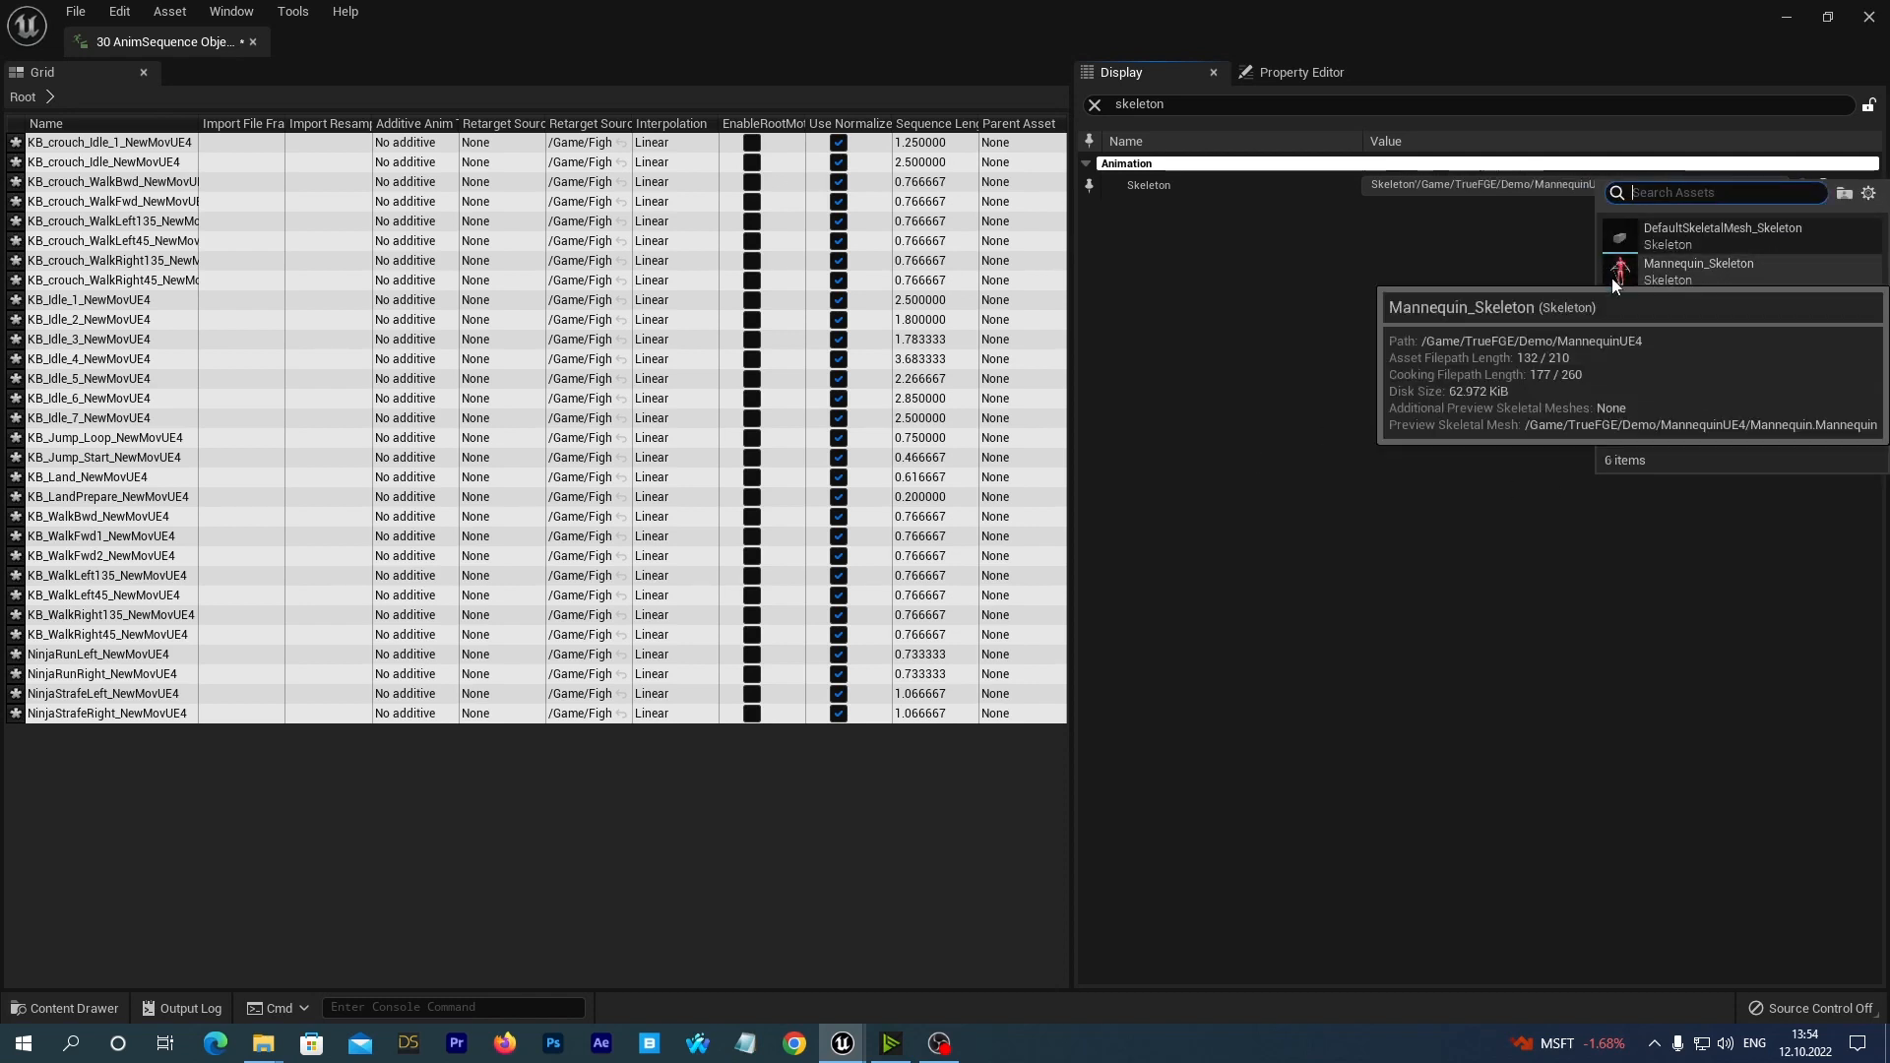
left_click(1669, 269)
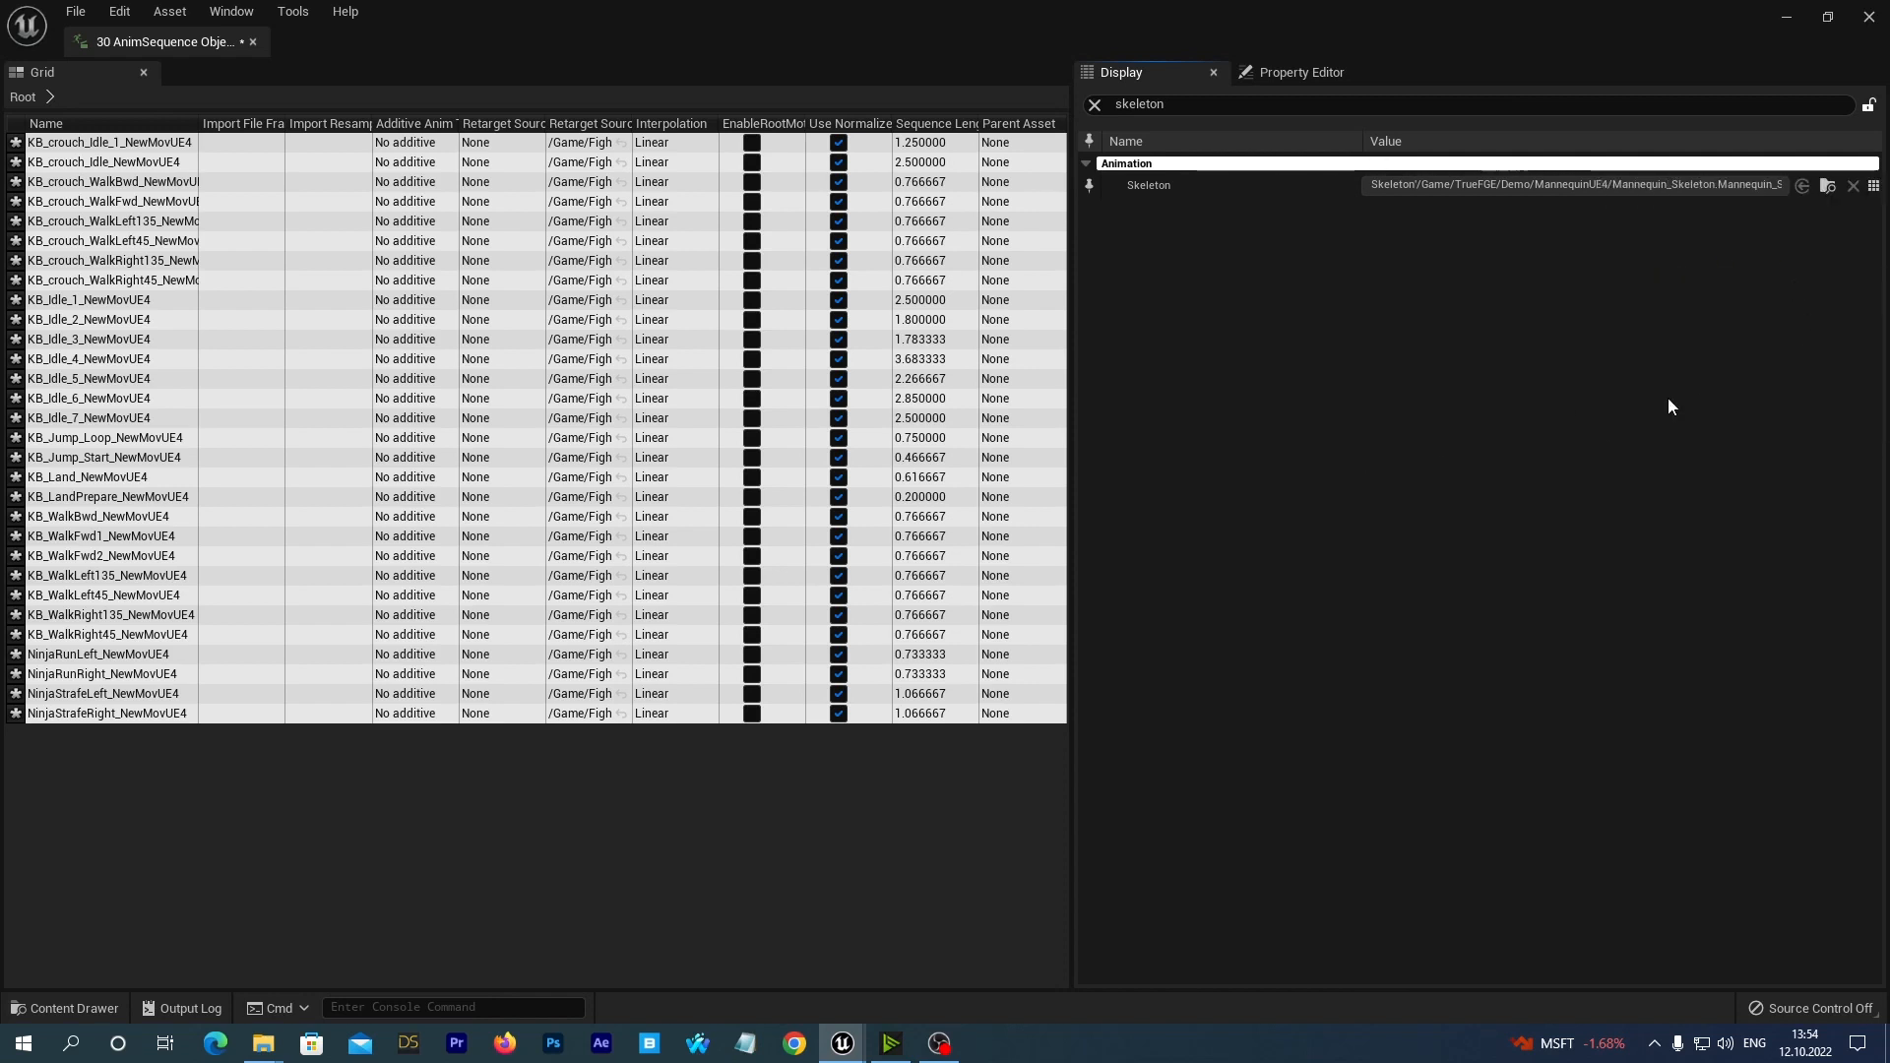
left_click(76, 12)
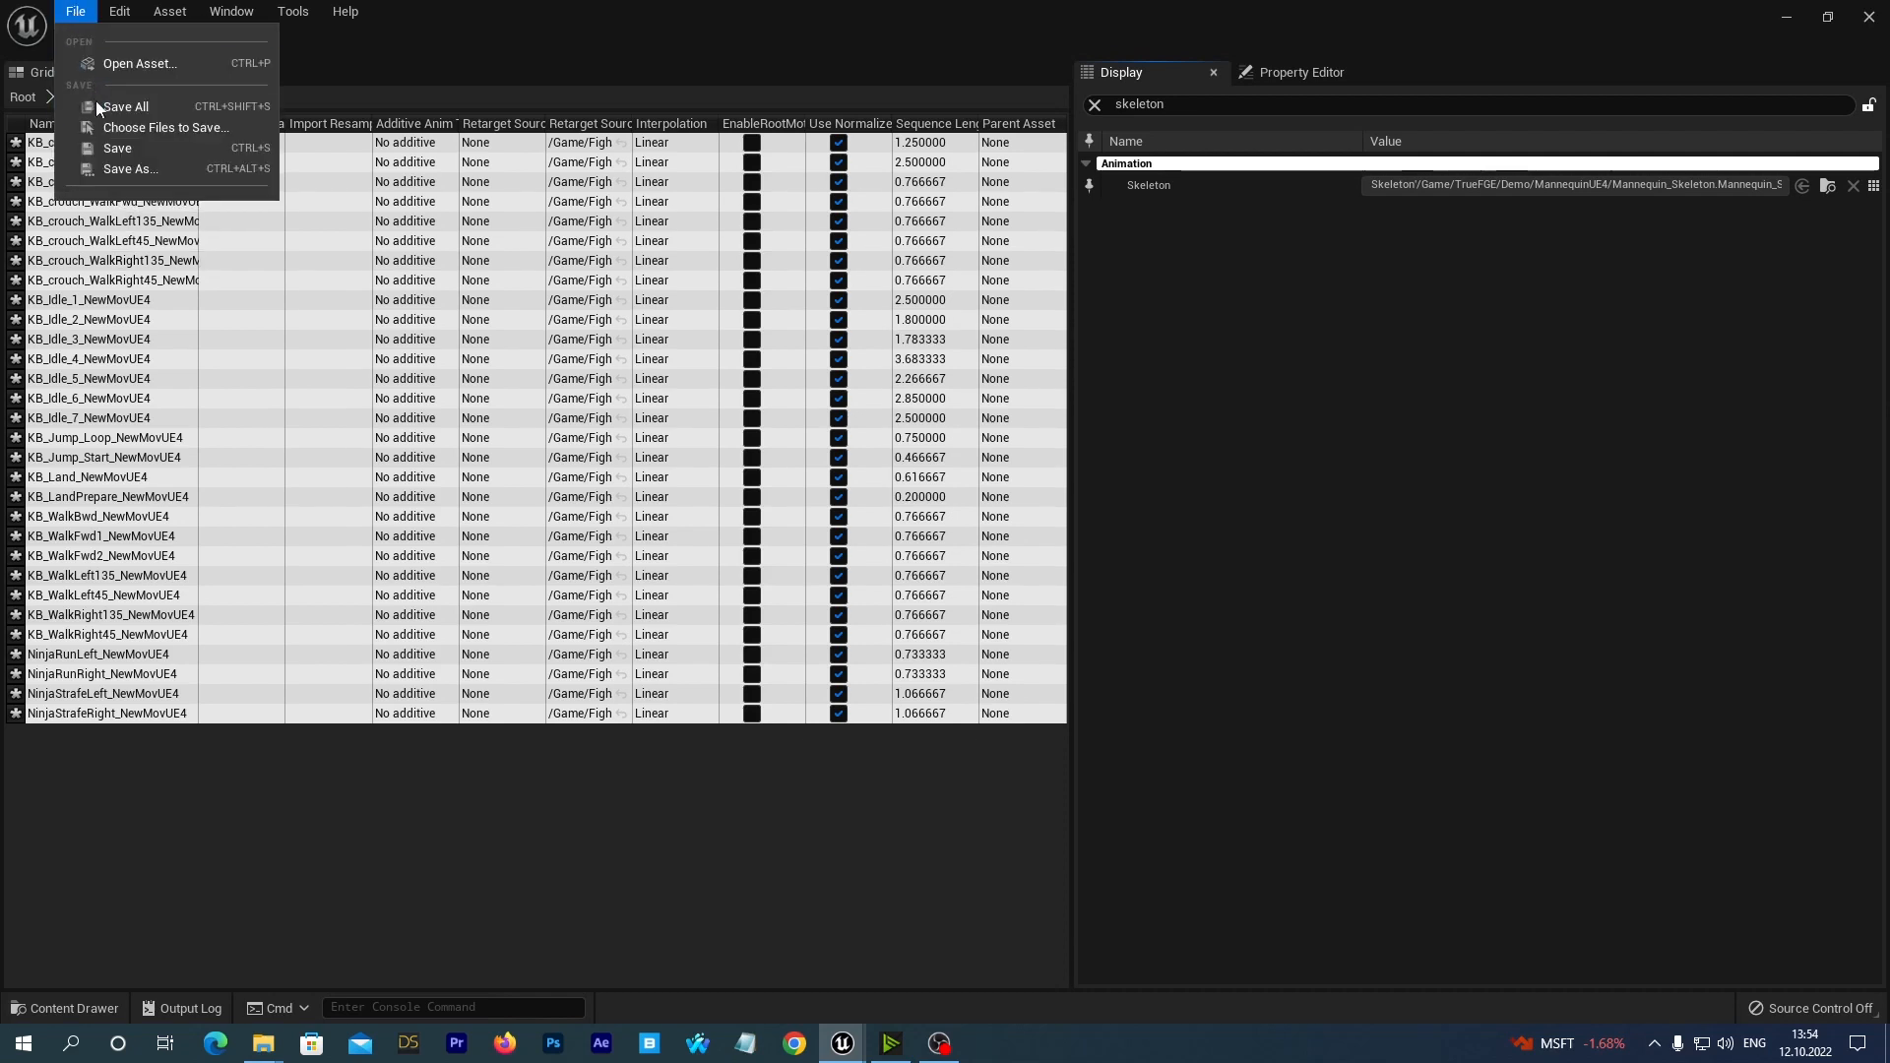
left_click(118, 148)
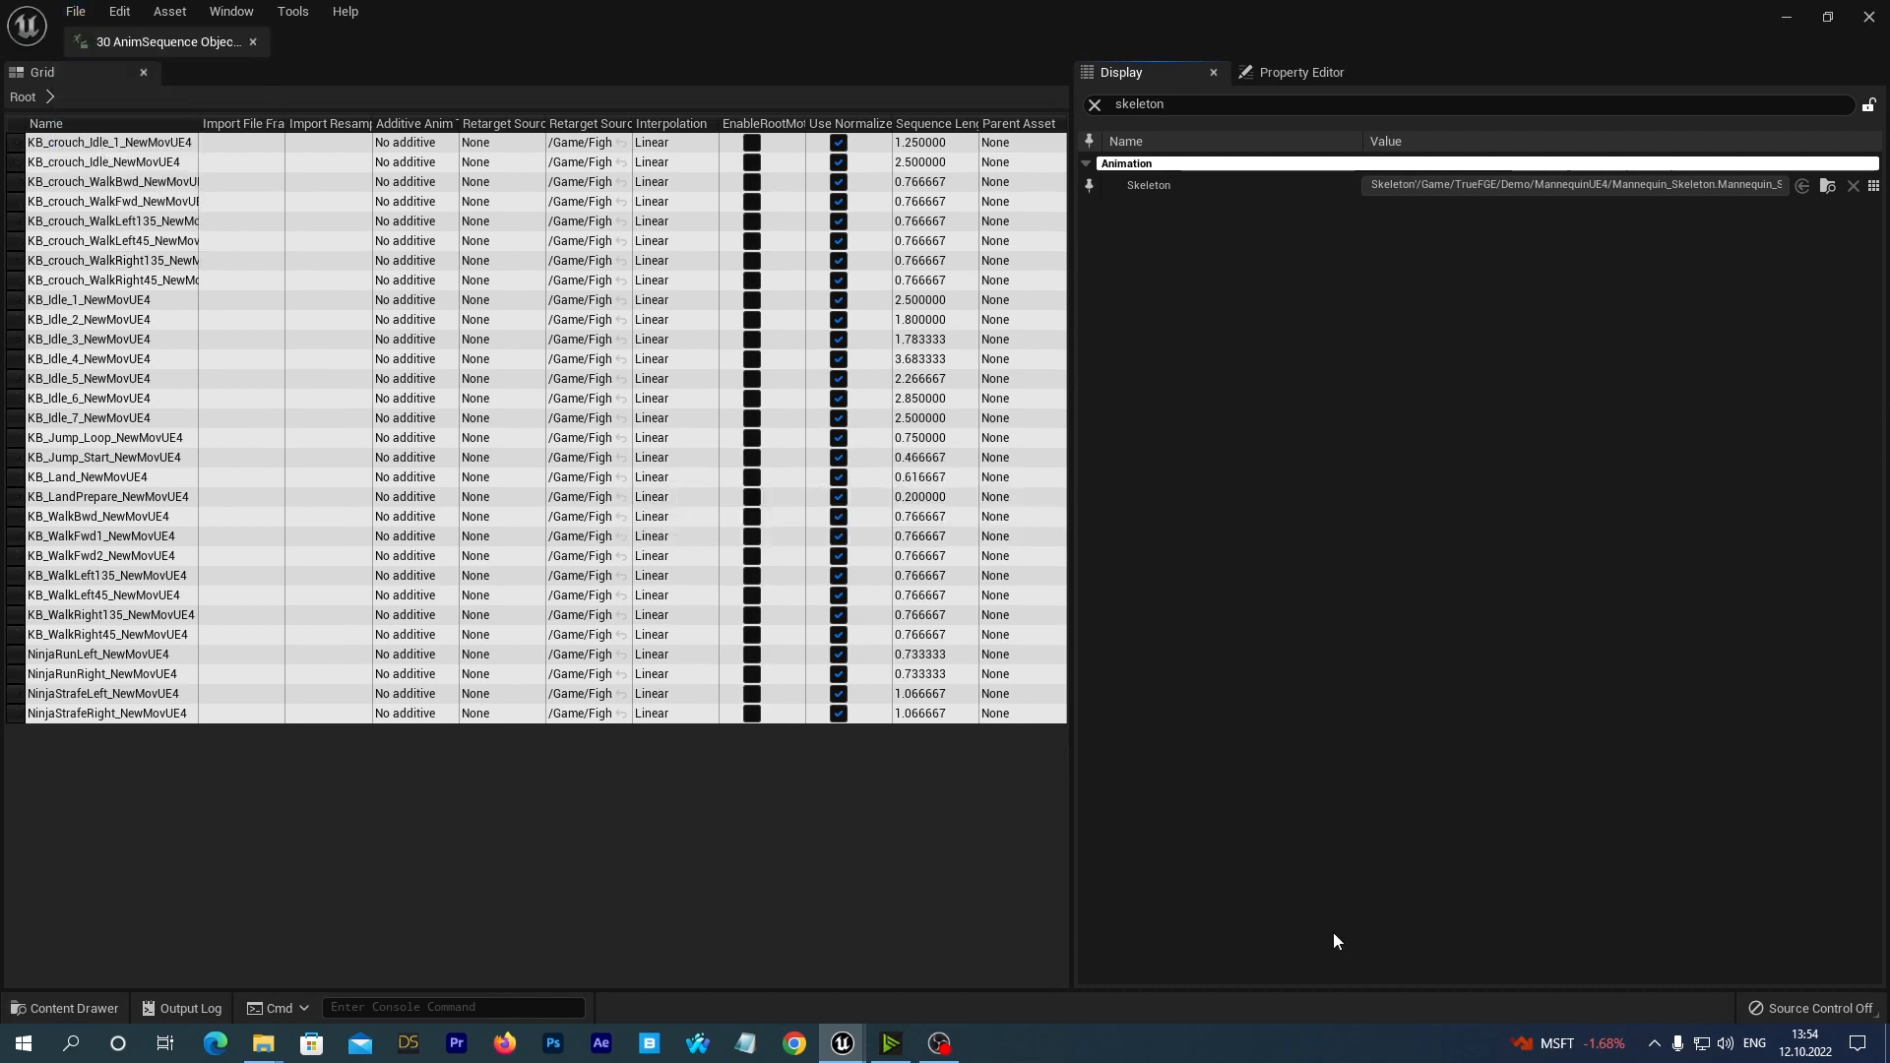
left_click(1869, 17)
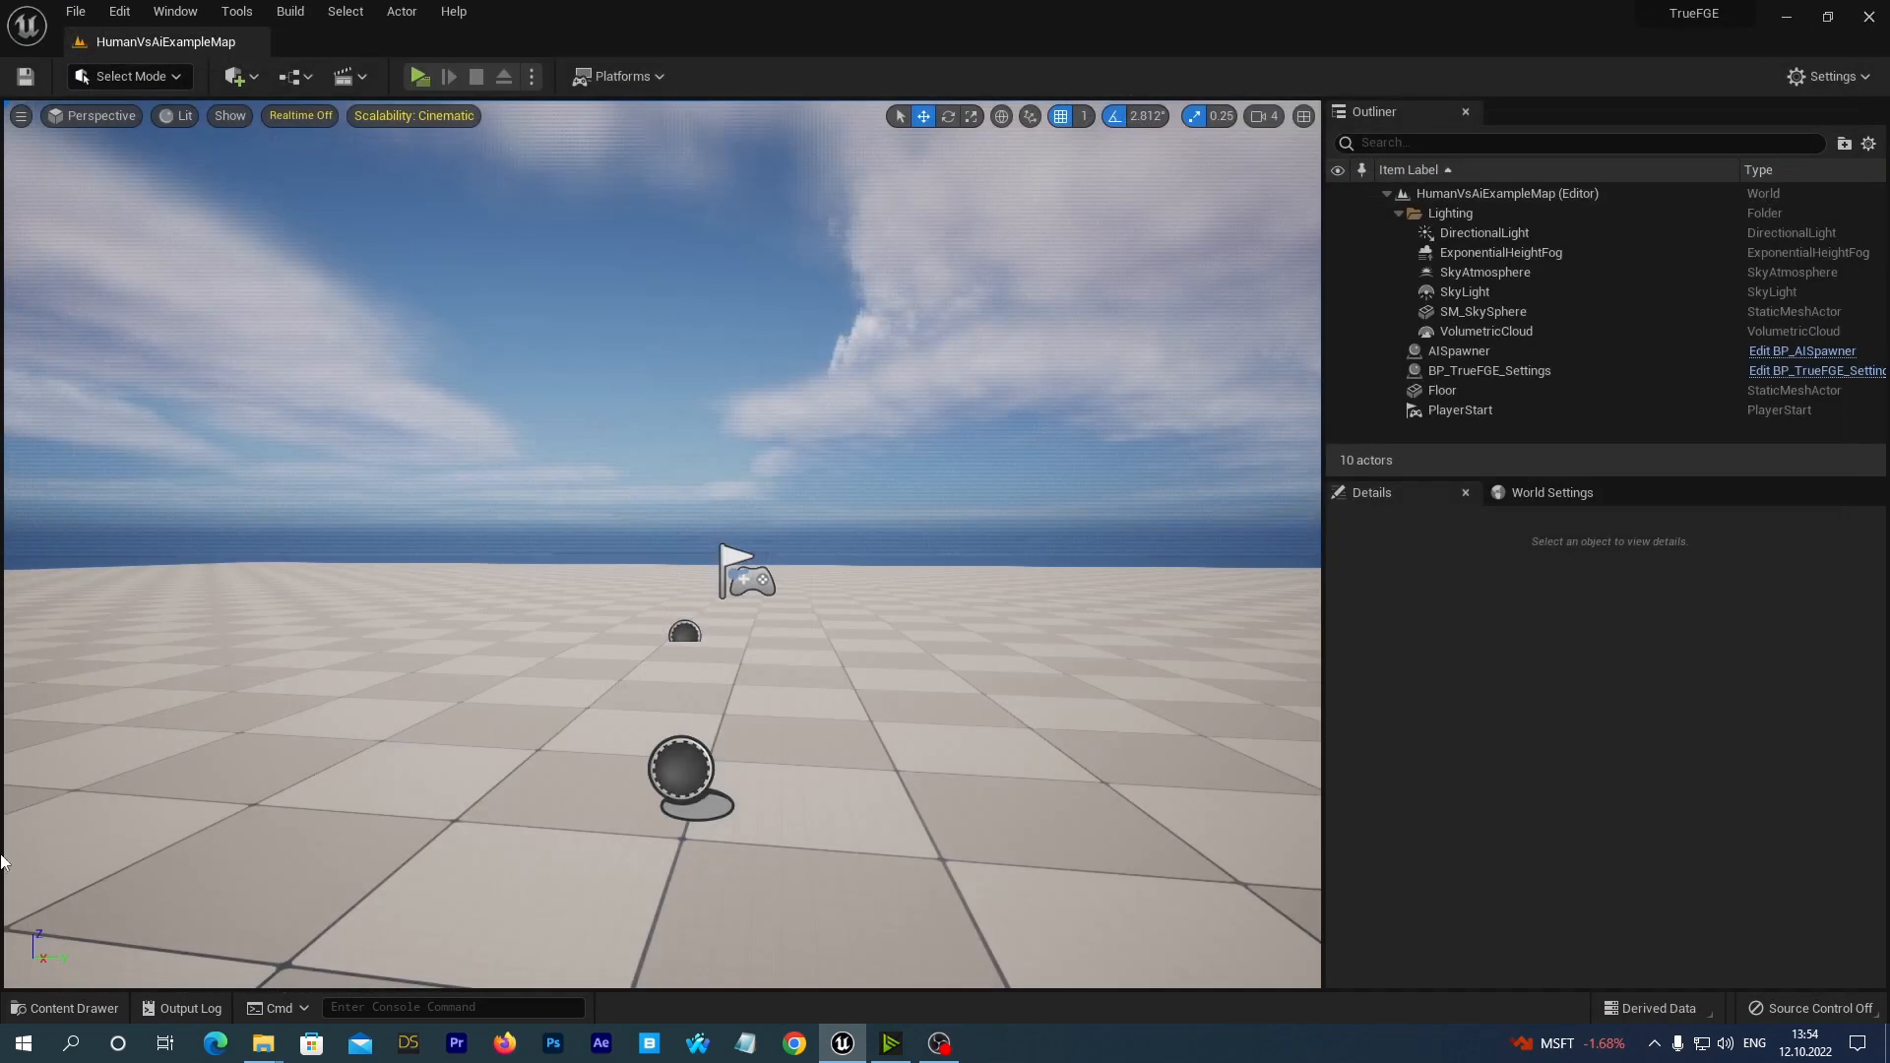
Preview the KB_WalkFwd2_NewMovUE4 animation on the Mannequin mesh from the side and closer up, and return to its folder.
left_click(65, 1008)
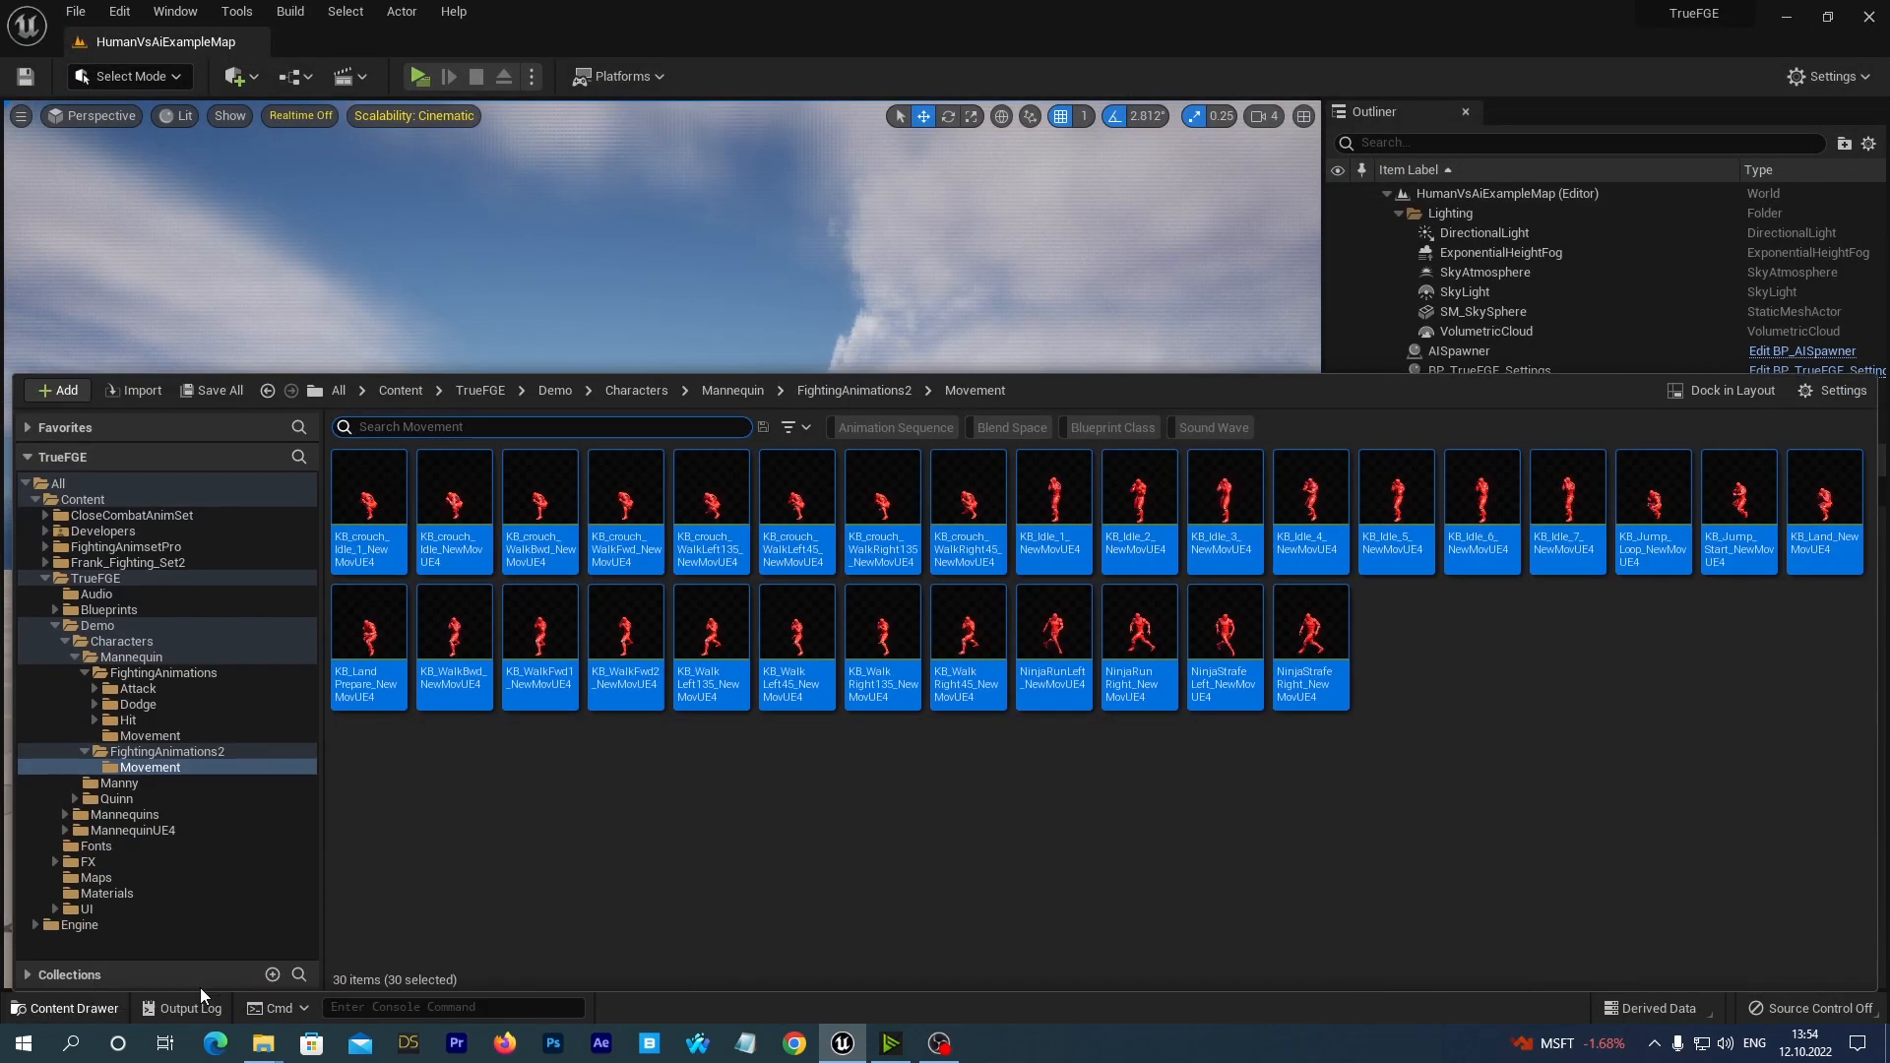
left_click(680, 804)
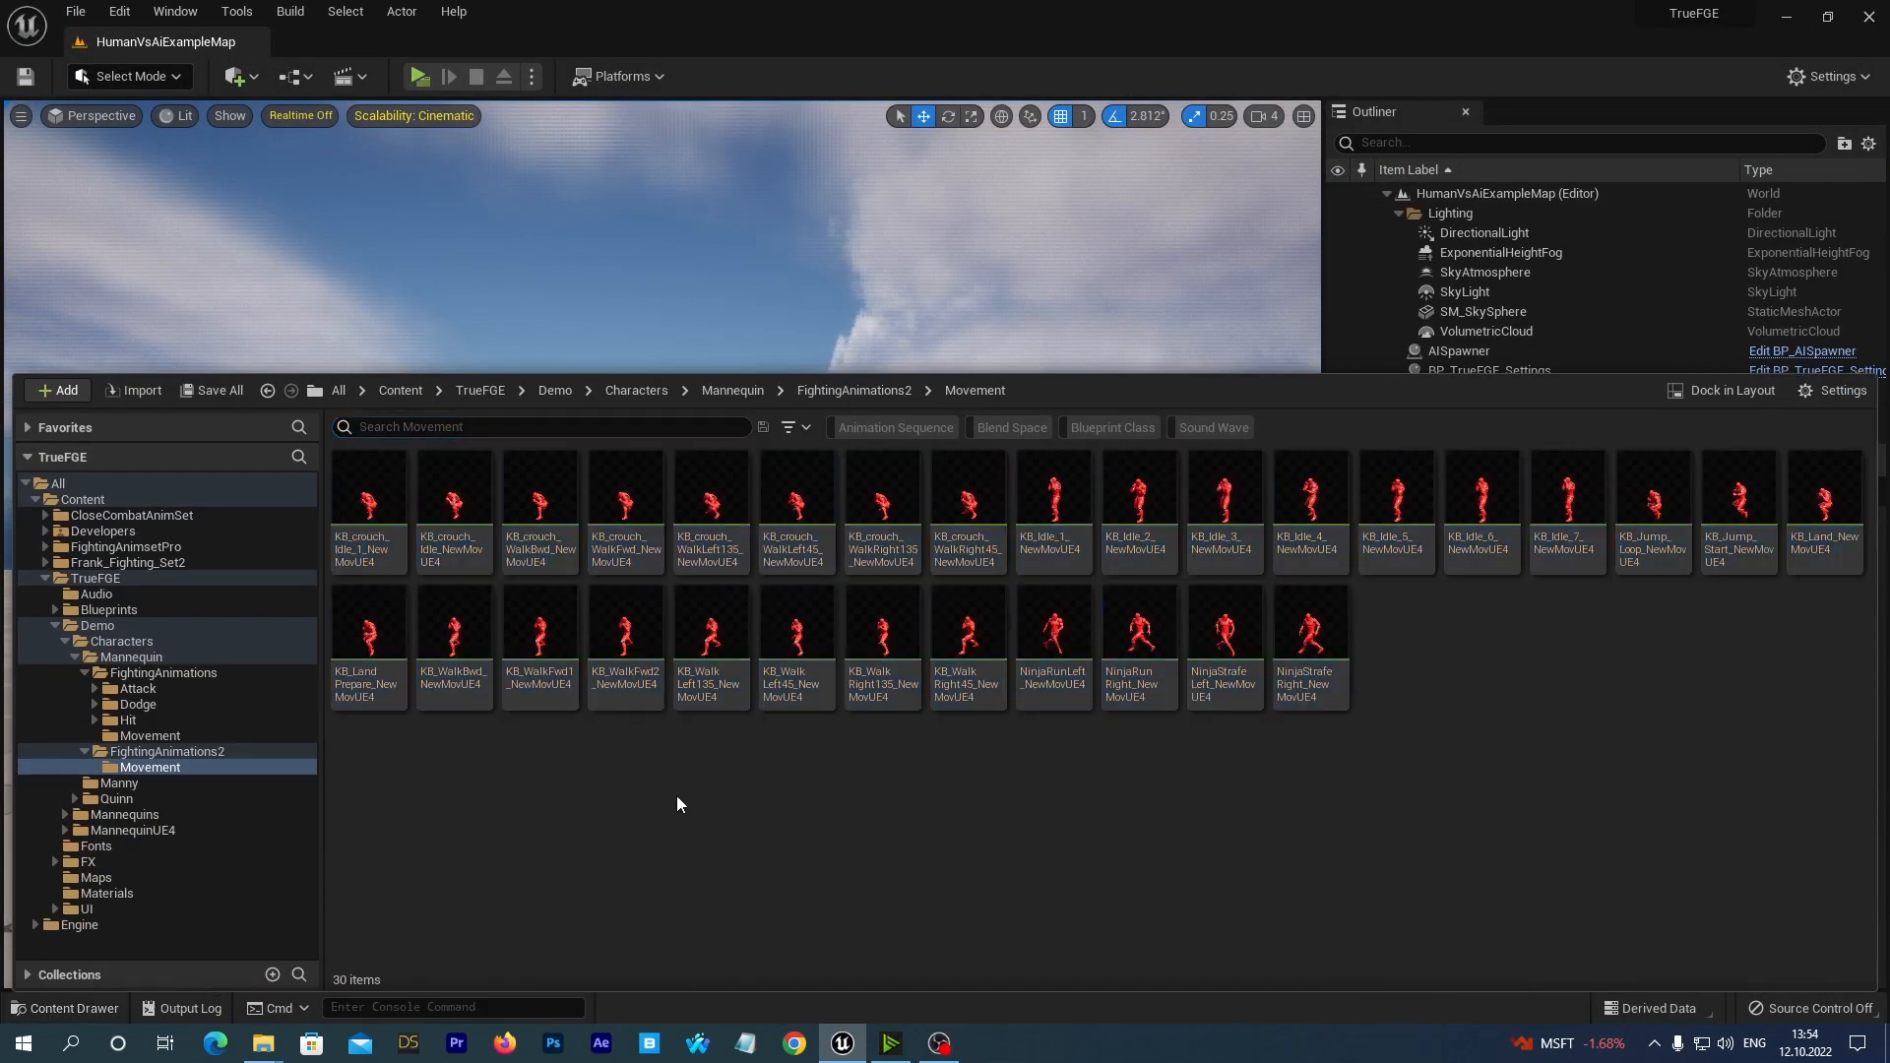
double_click(623, 641)
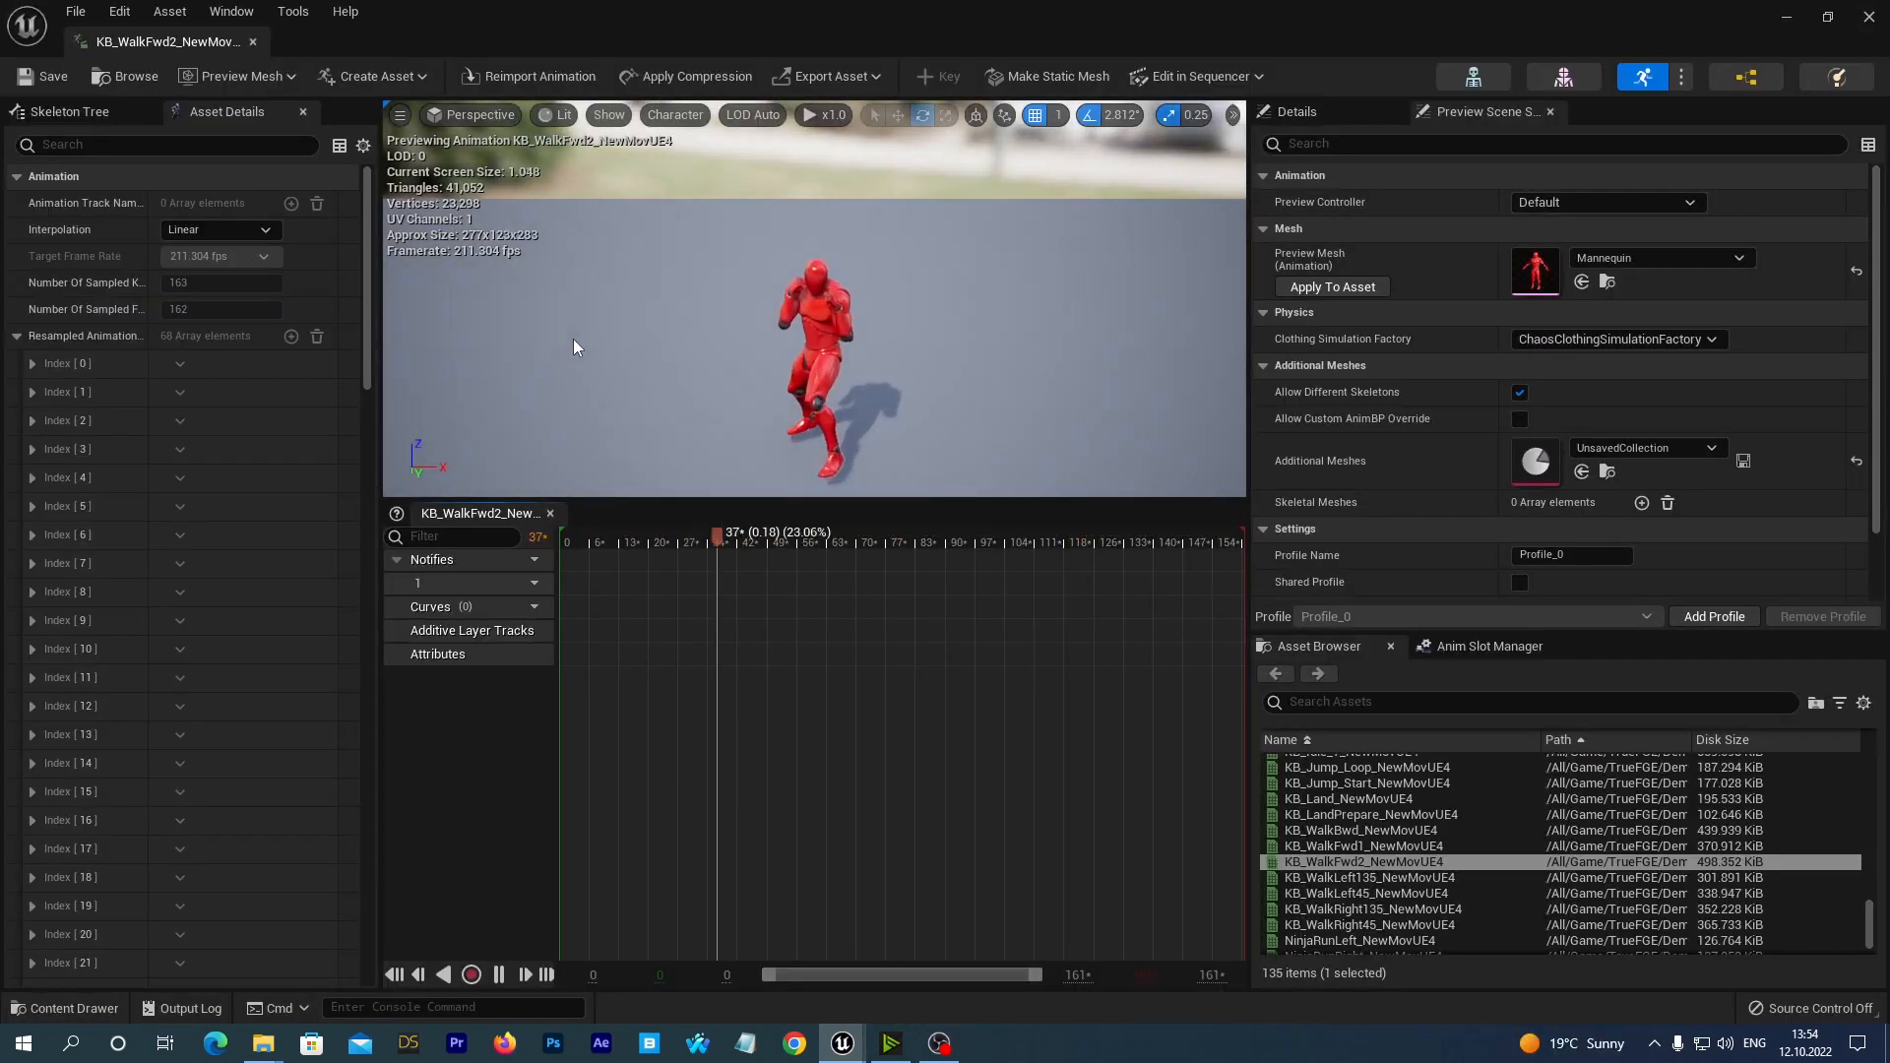
left_click_drag(578, 347, 952, 325, "alt")
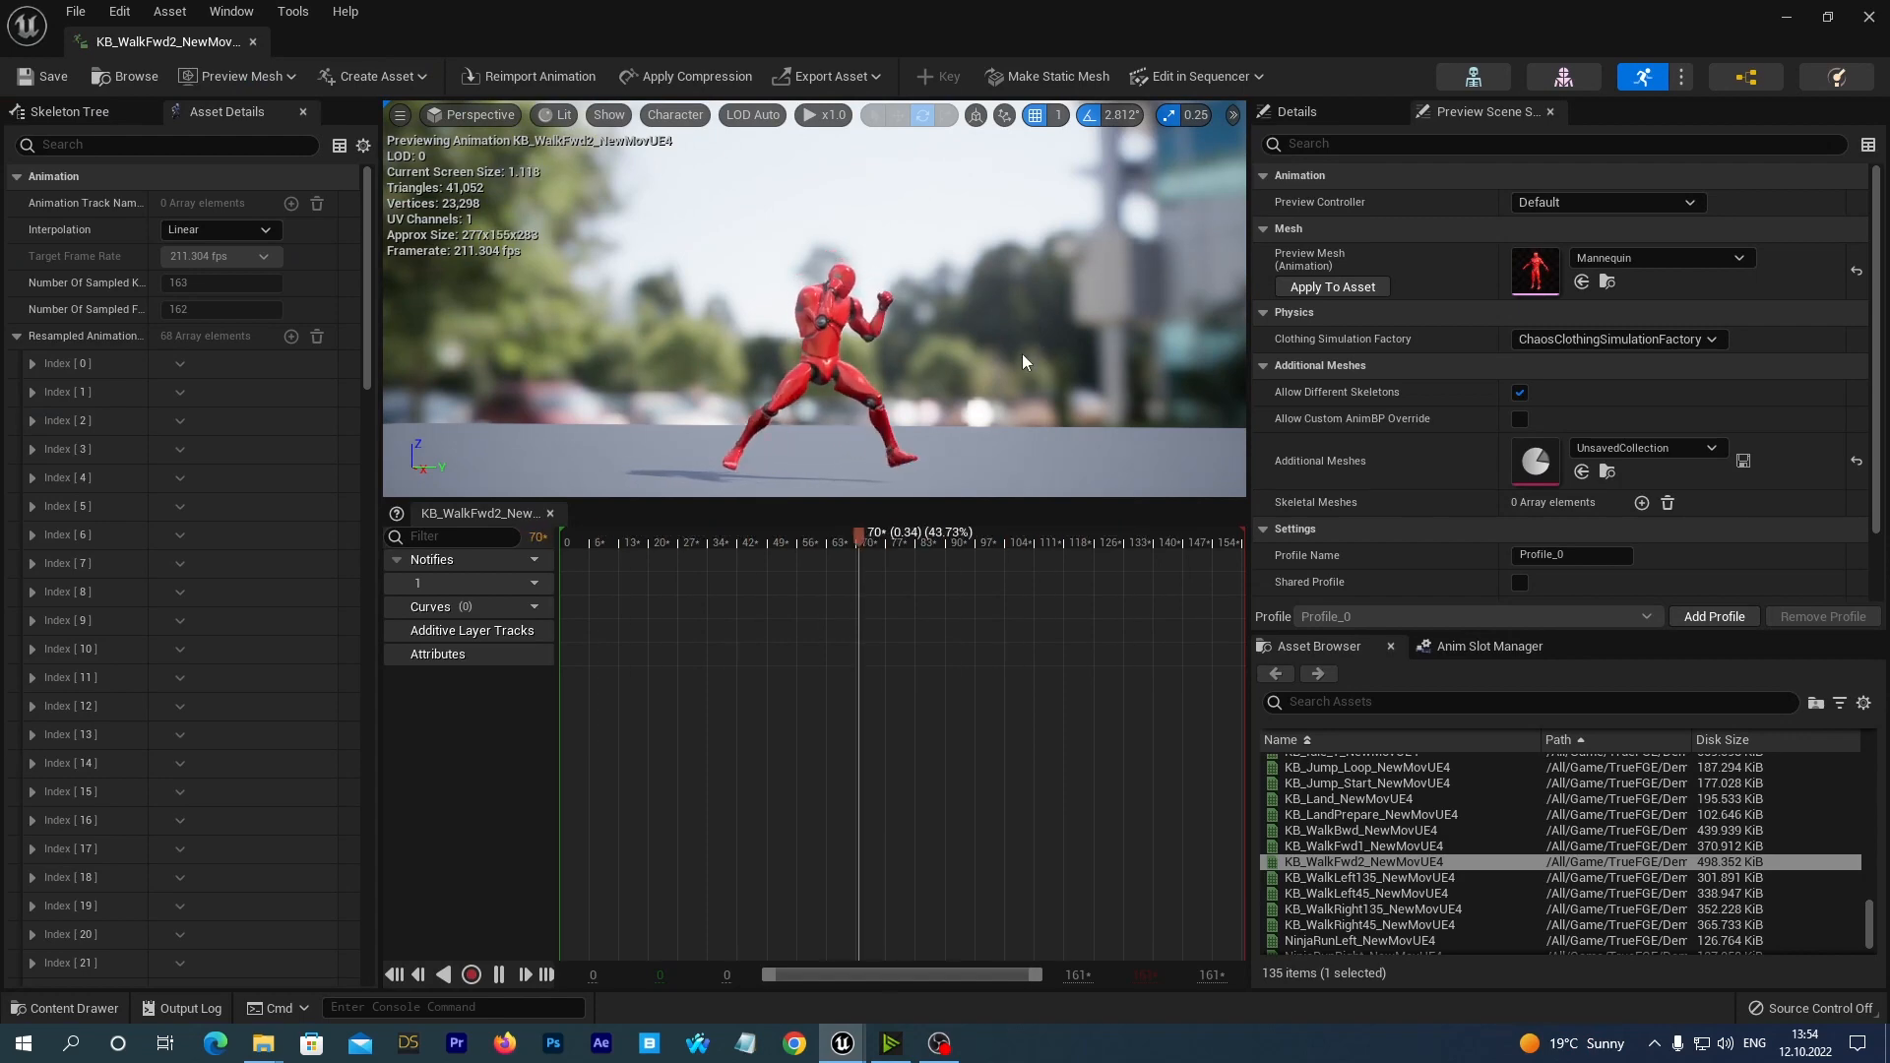
scroll(1024, 362, "up", 2)
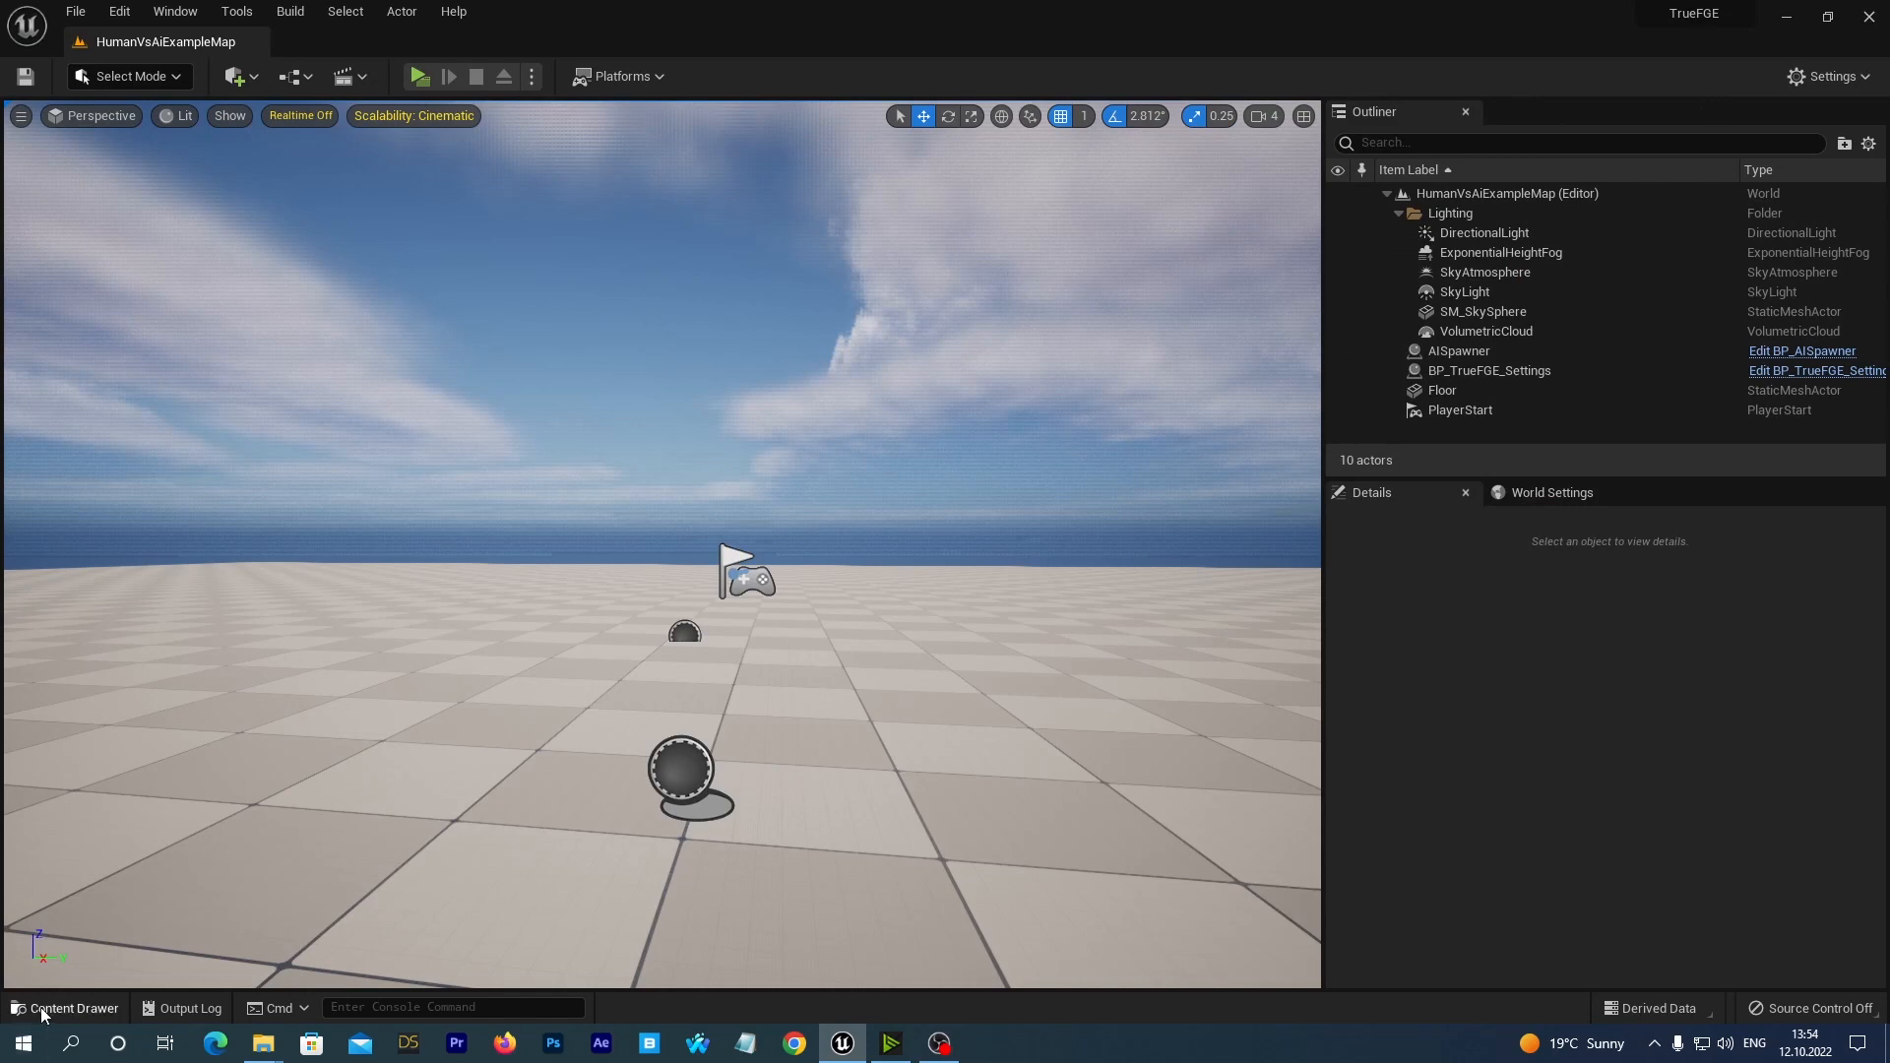
left_click(44, 1008)
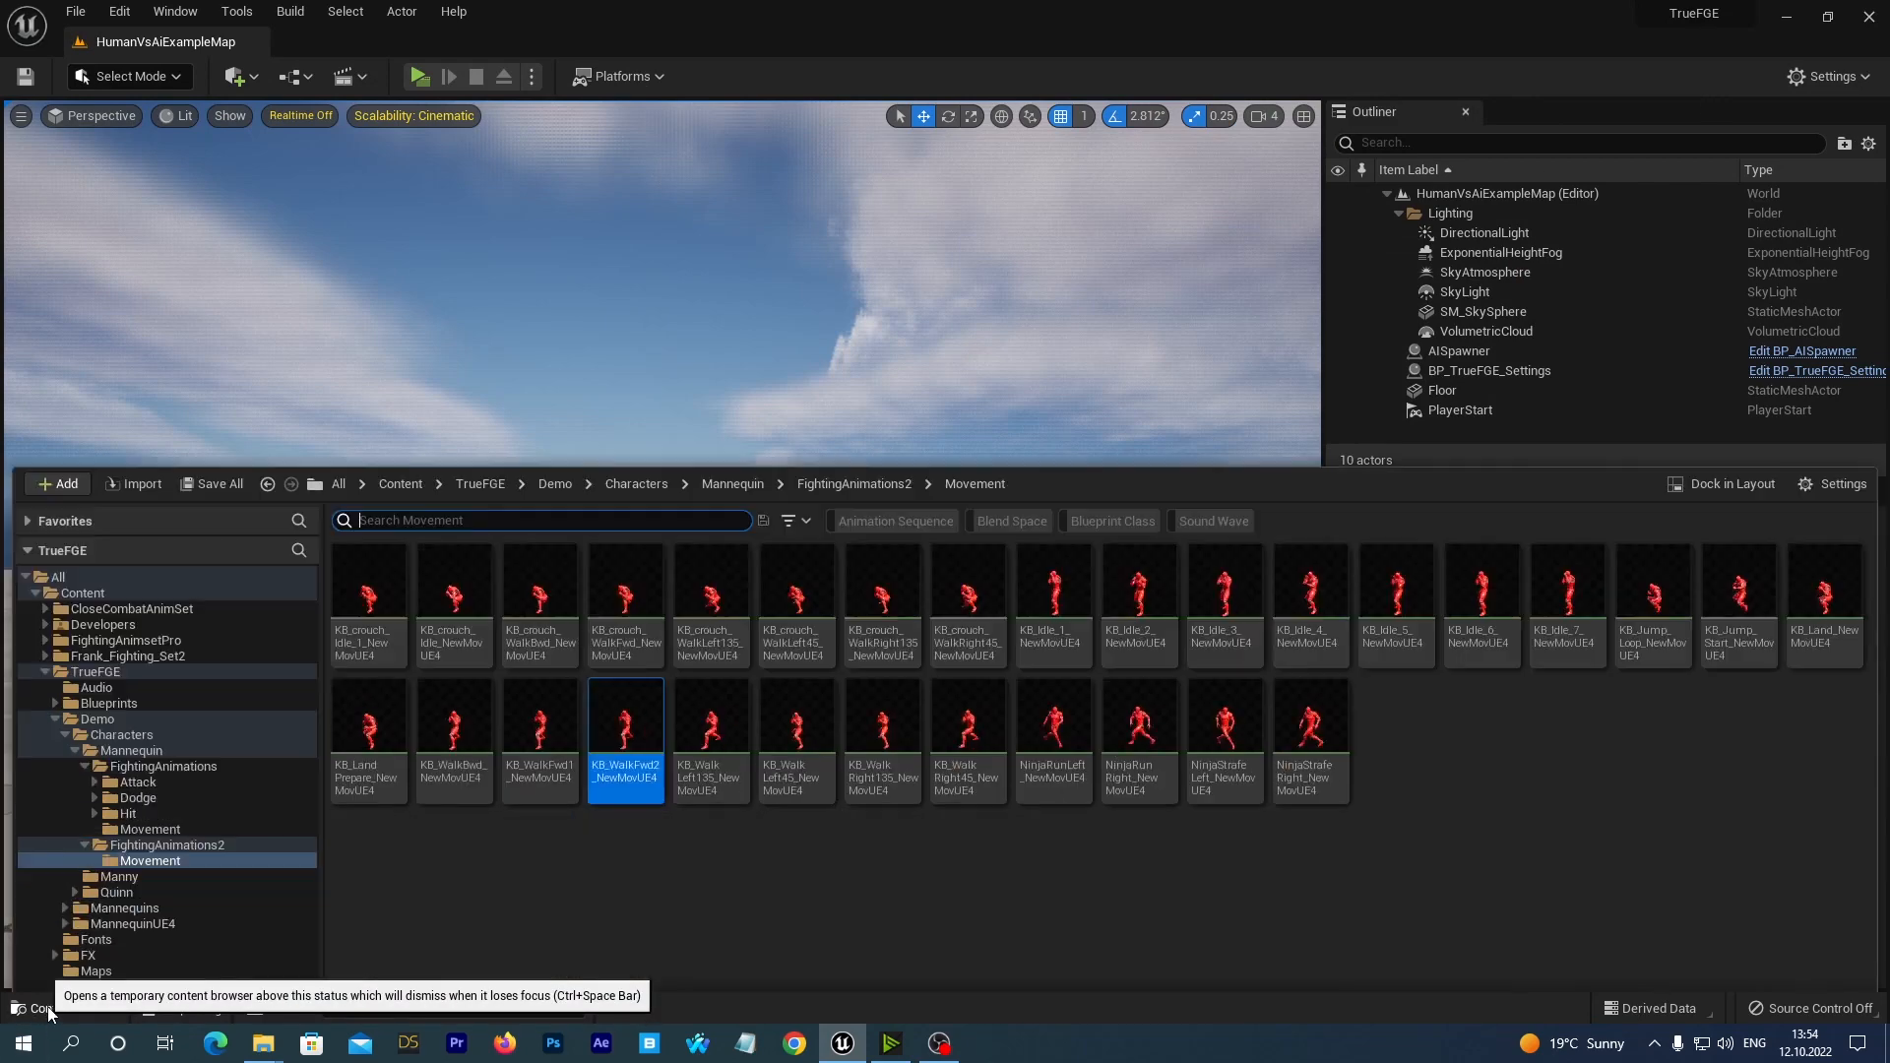
left_click(594, 843)
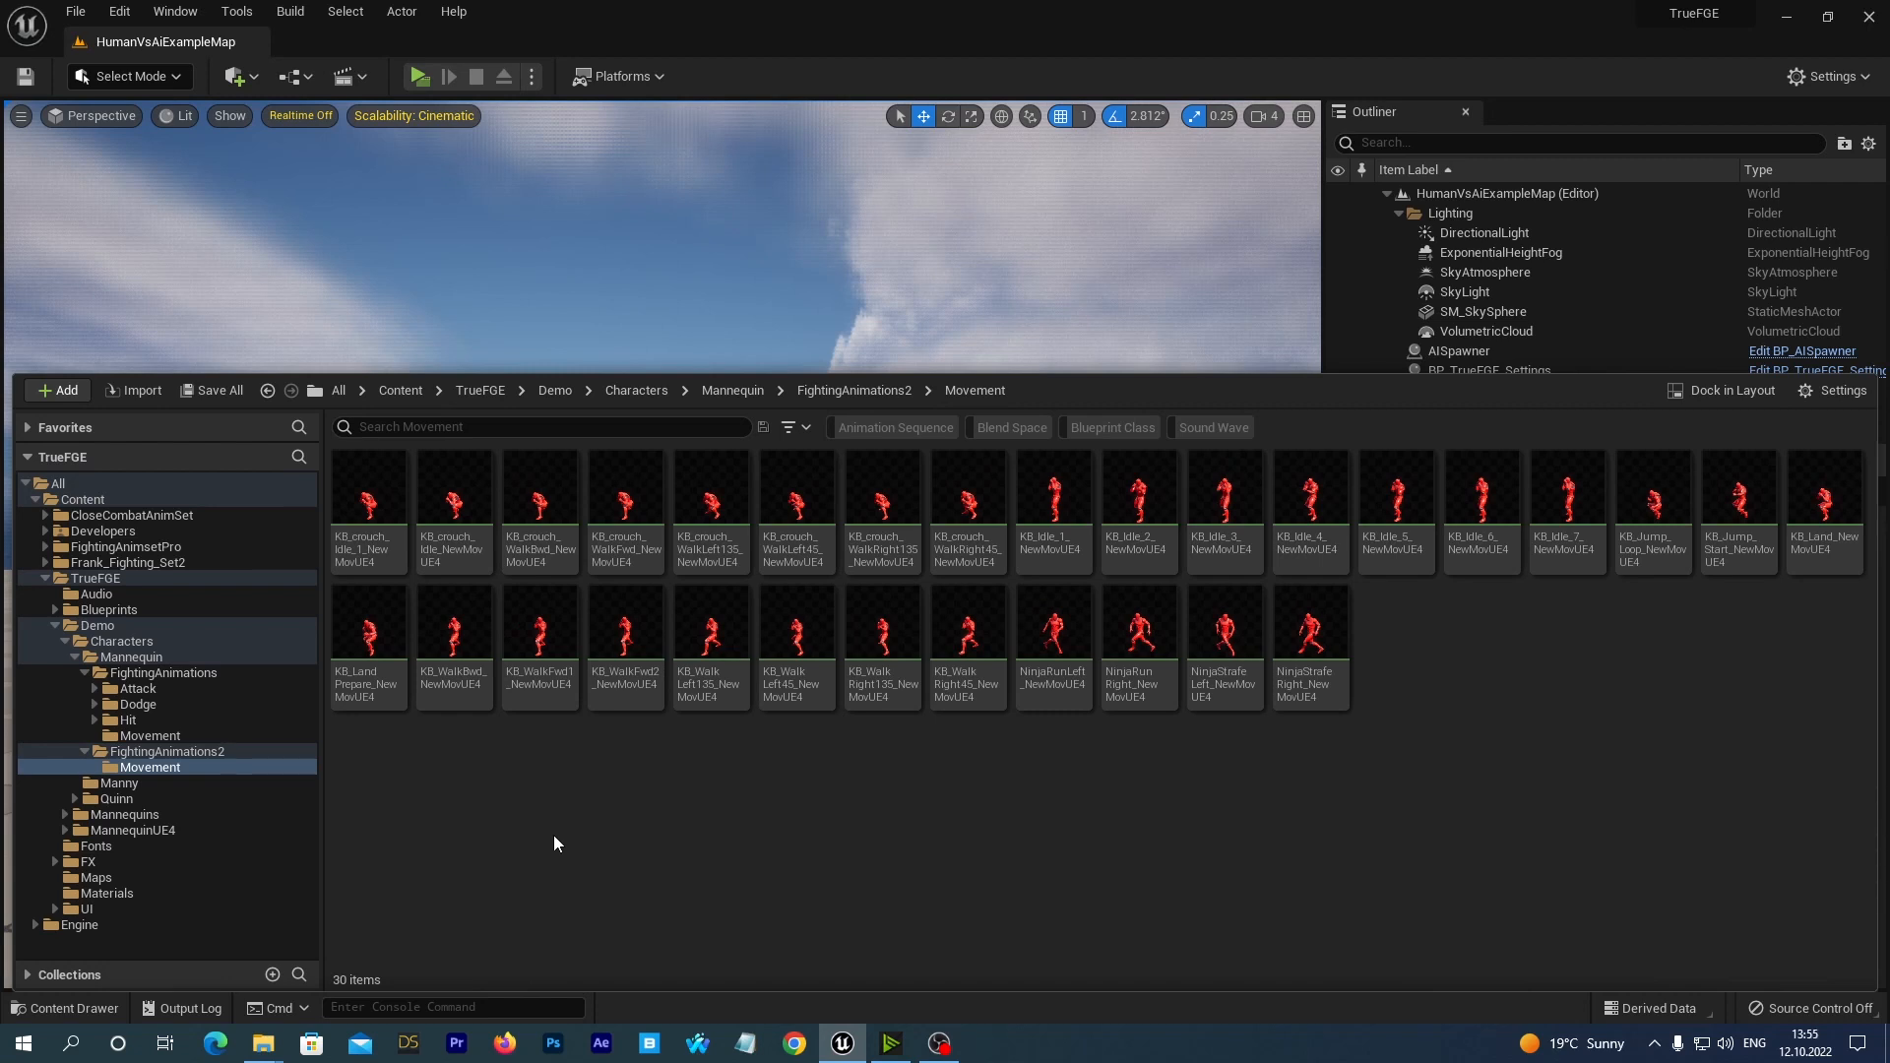
Compare the animations in the Mannequin's FightingAnimations/Movement folder with those in FightingAnimations2/Movement.
left_click(138, 736)
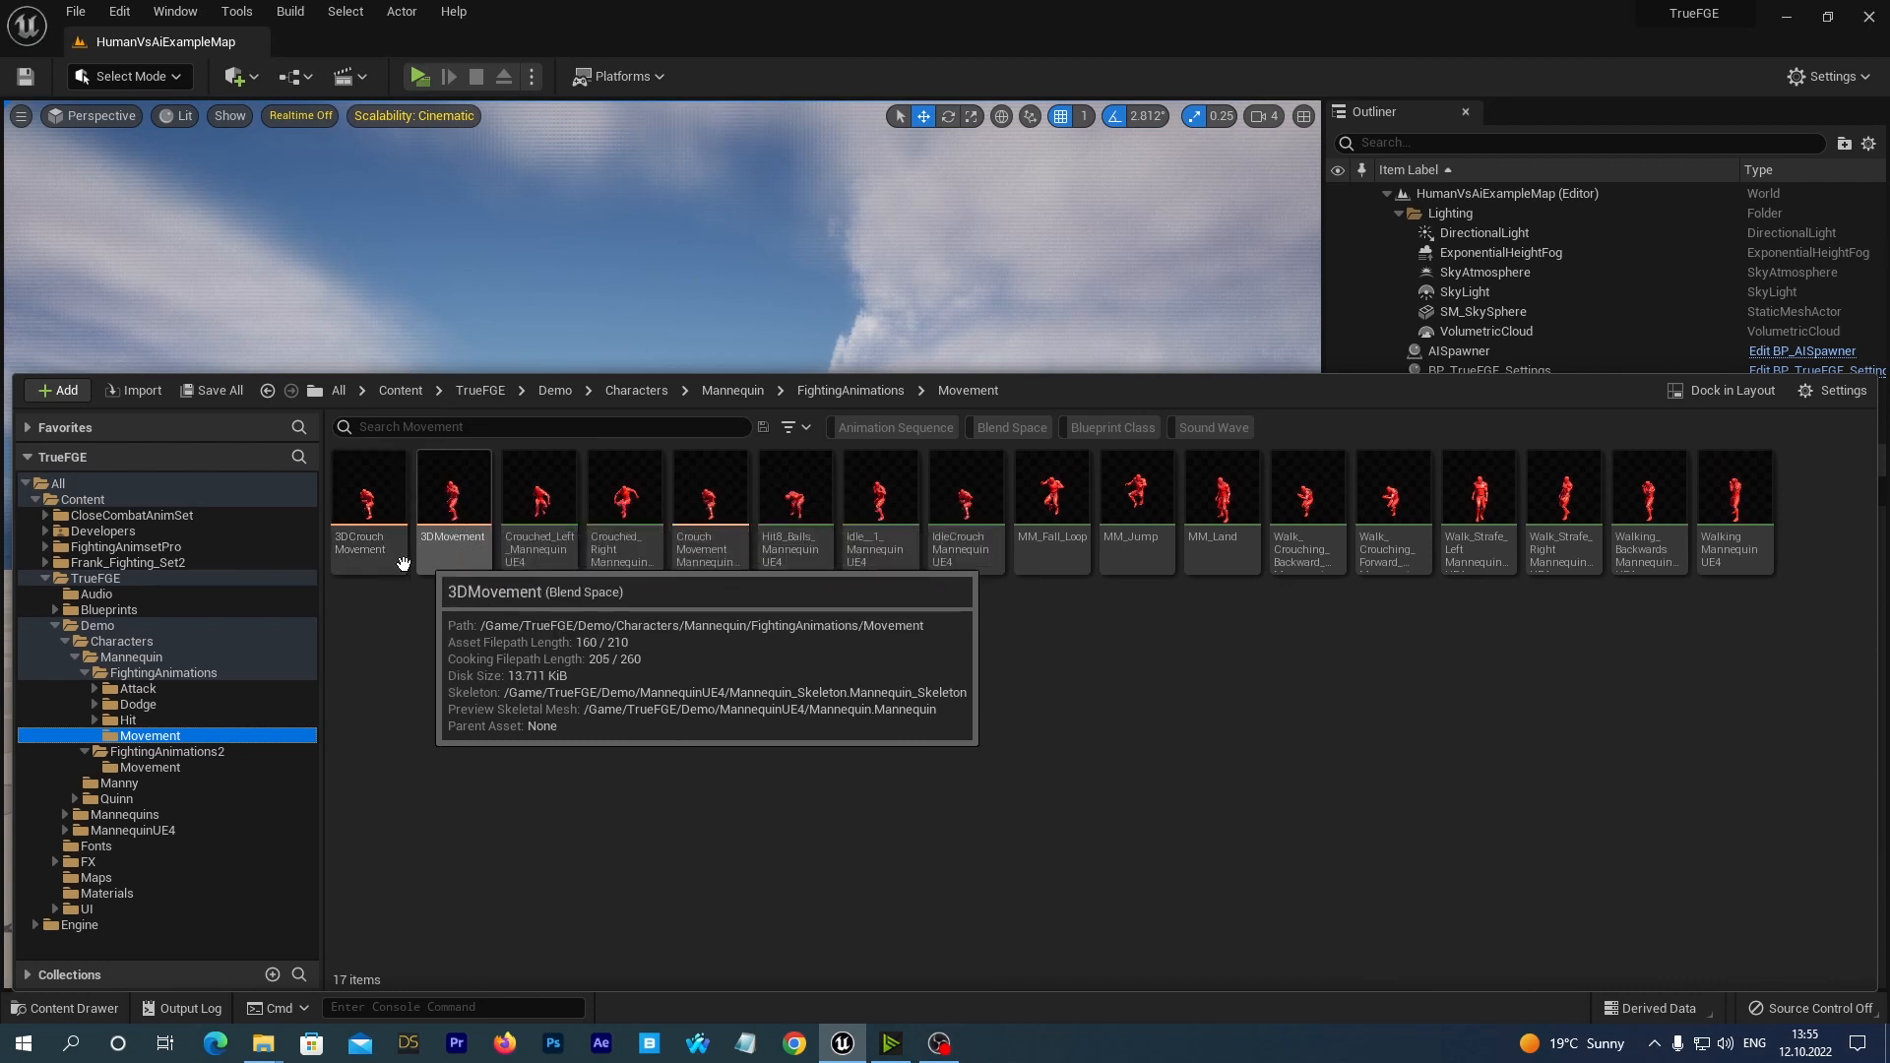
left_click(538, 506)
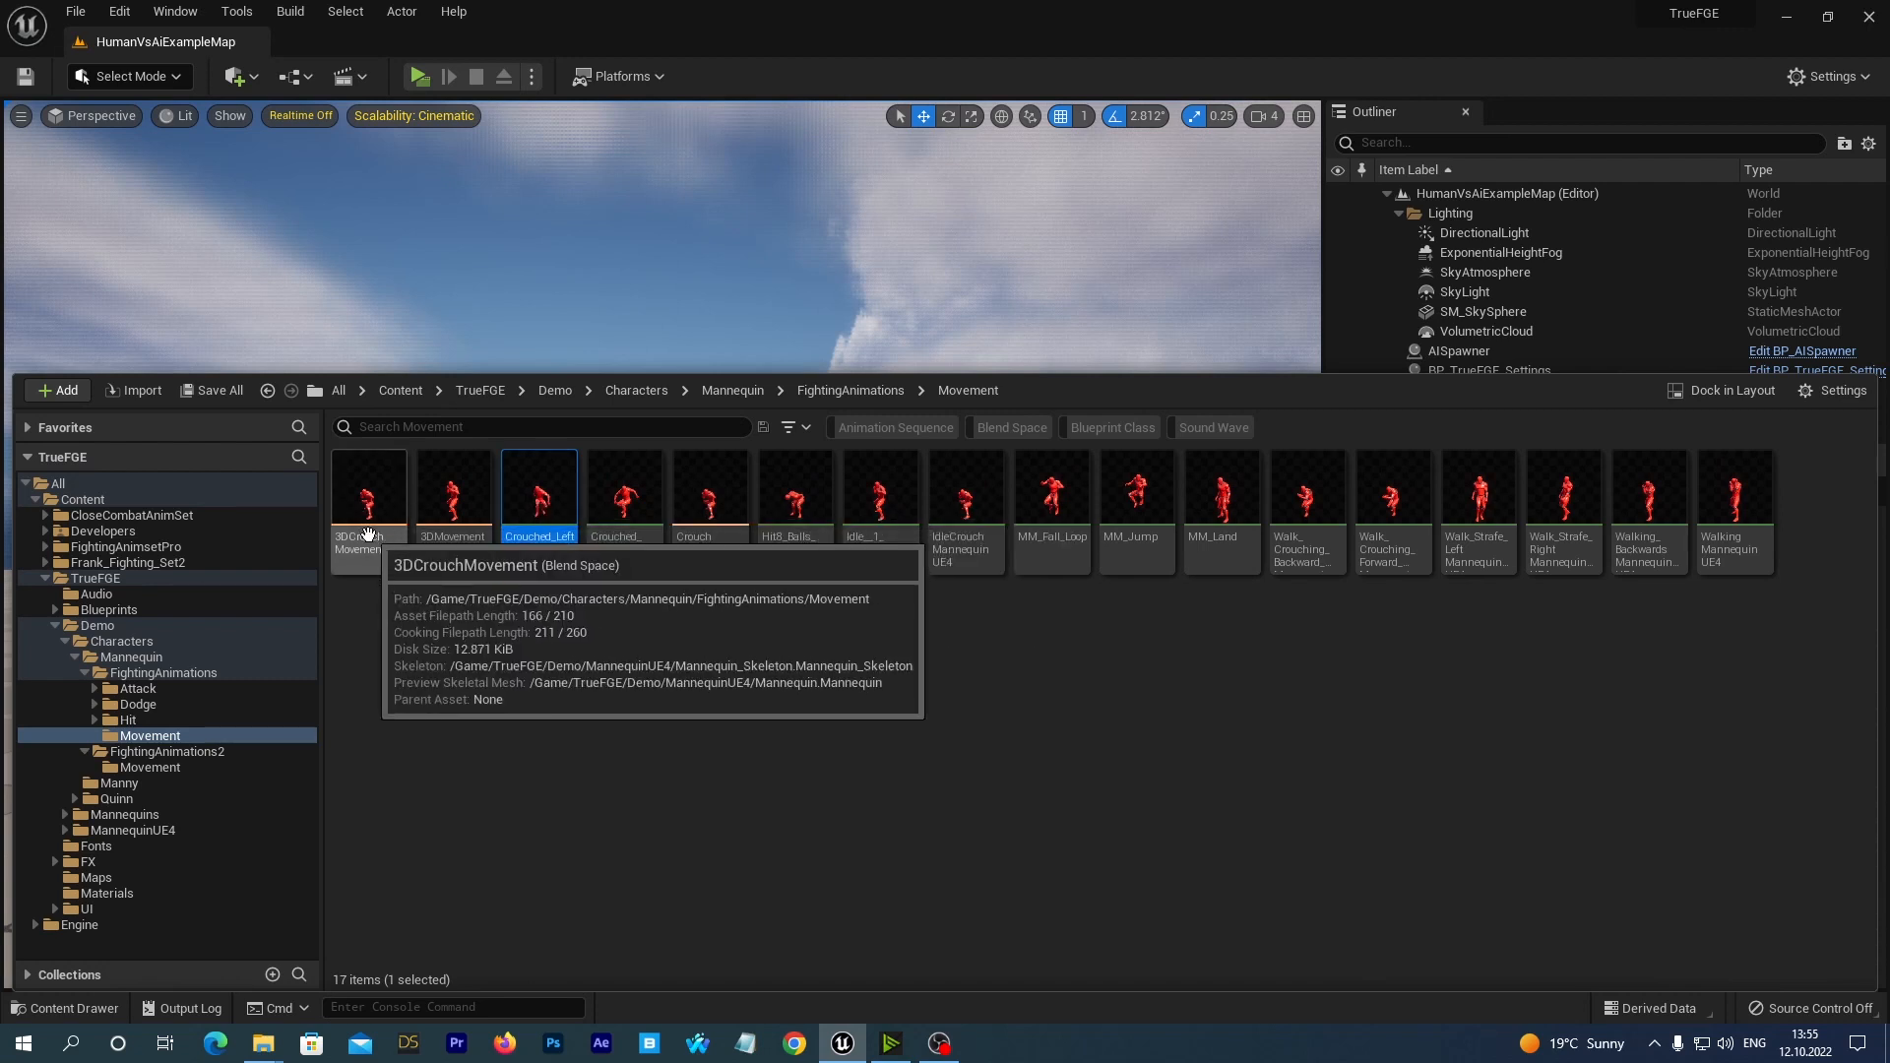
left_click(186, 672)
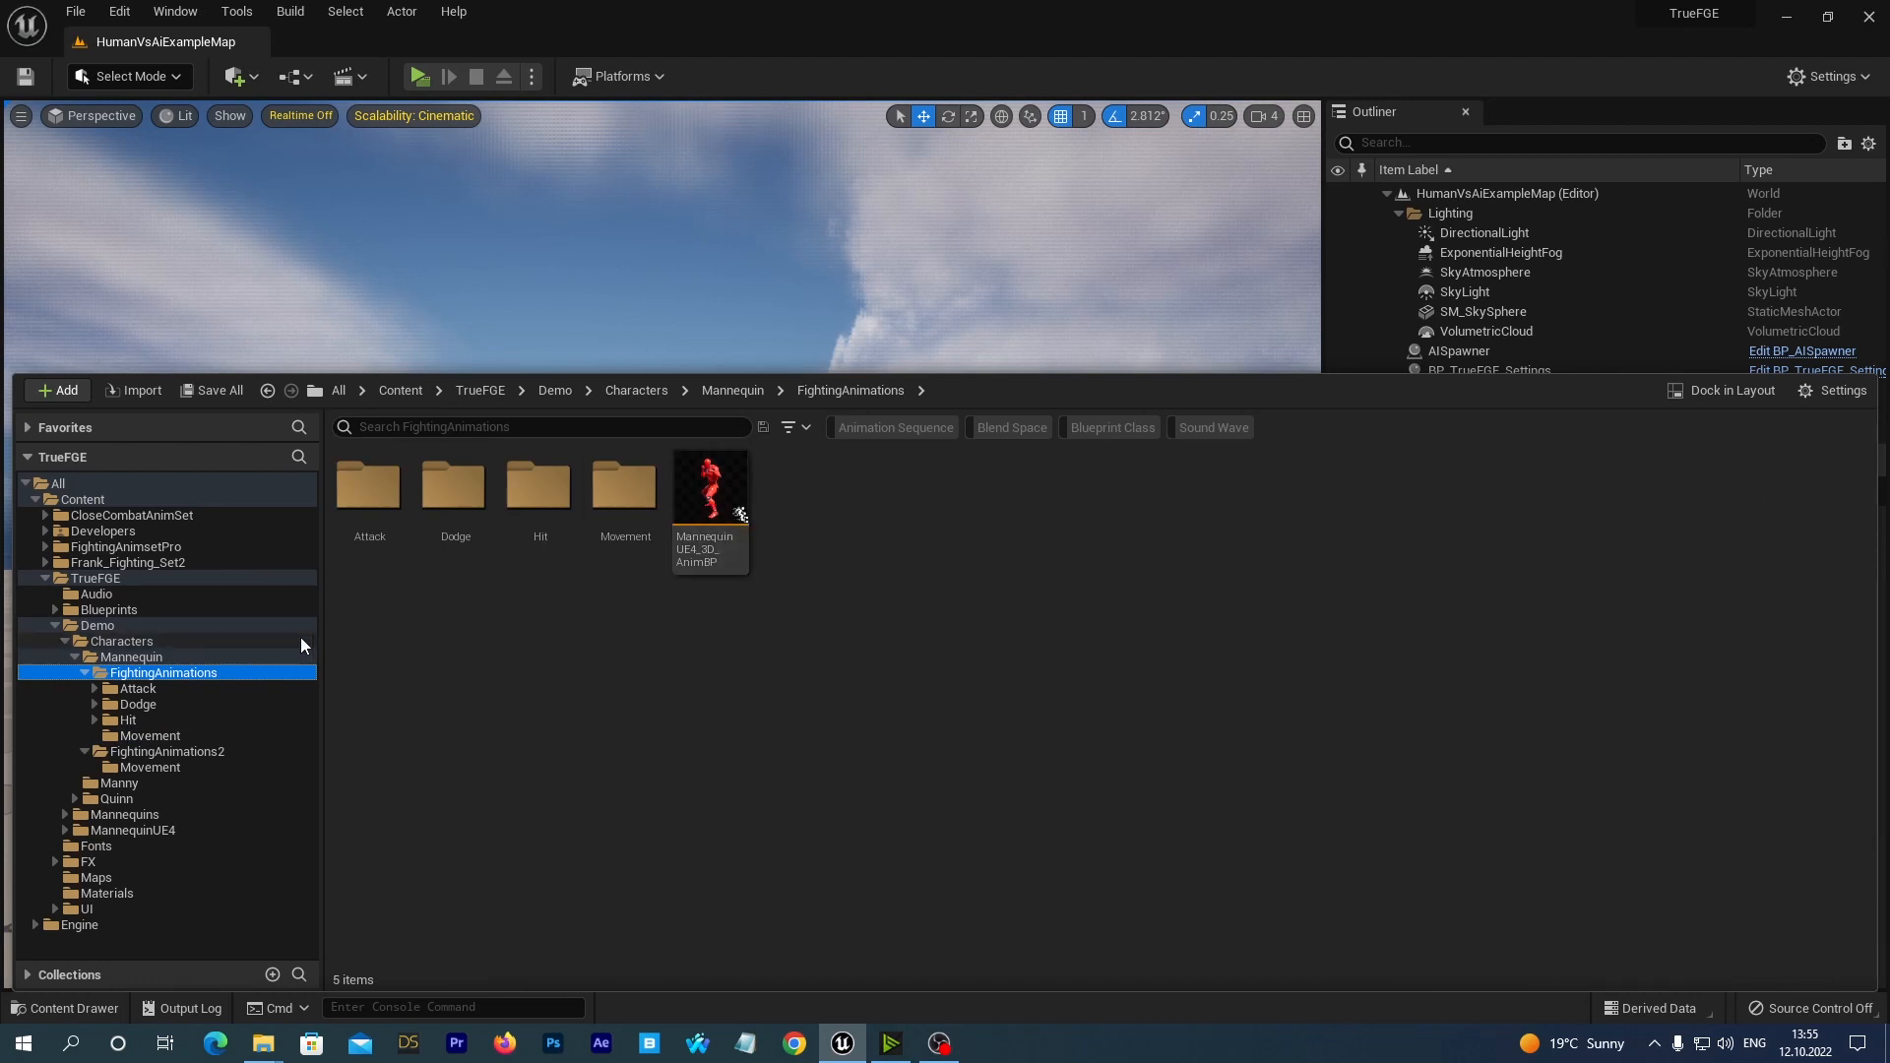
left_click(159, 735)
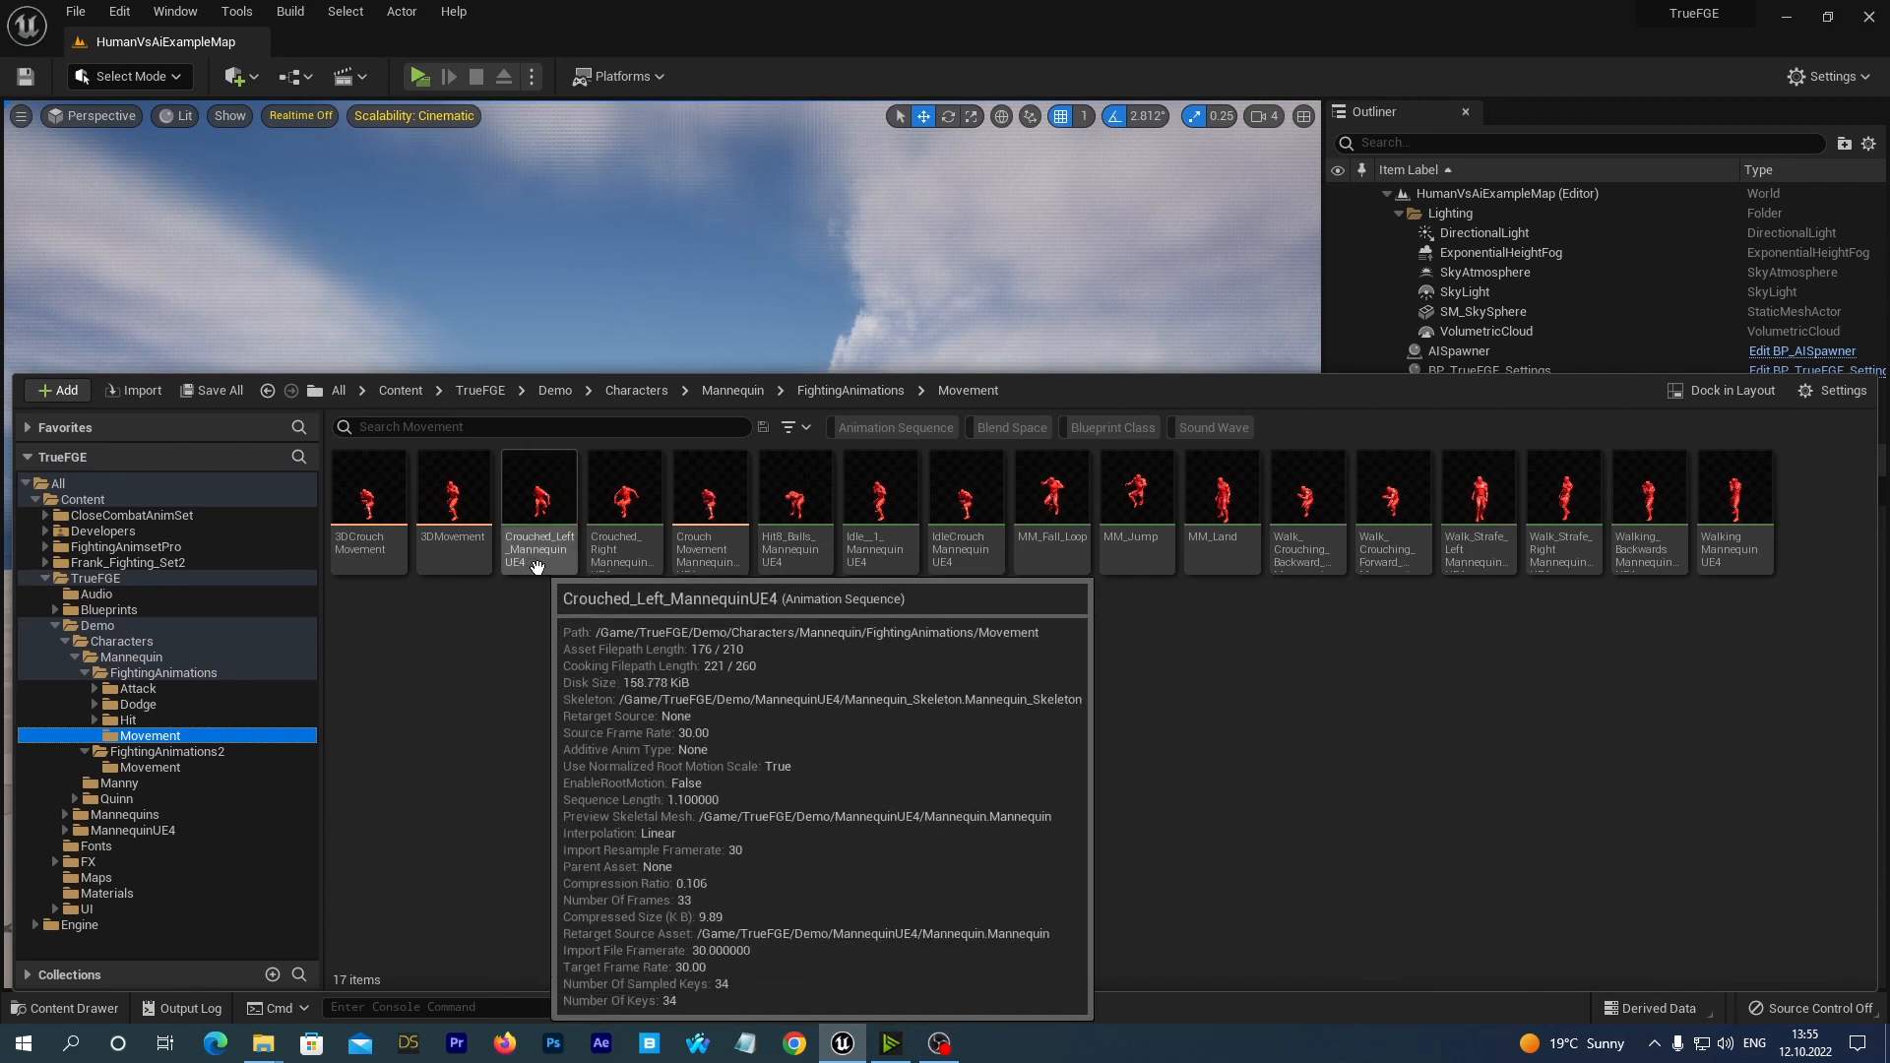
left_click(147, 767)
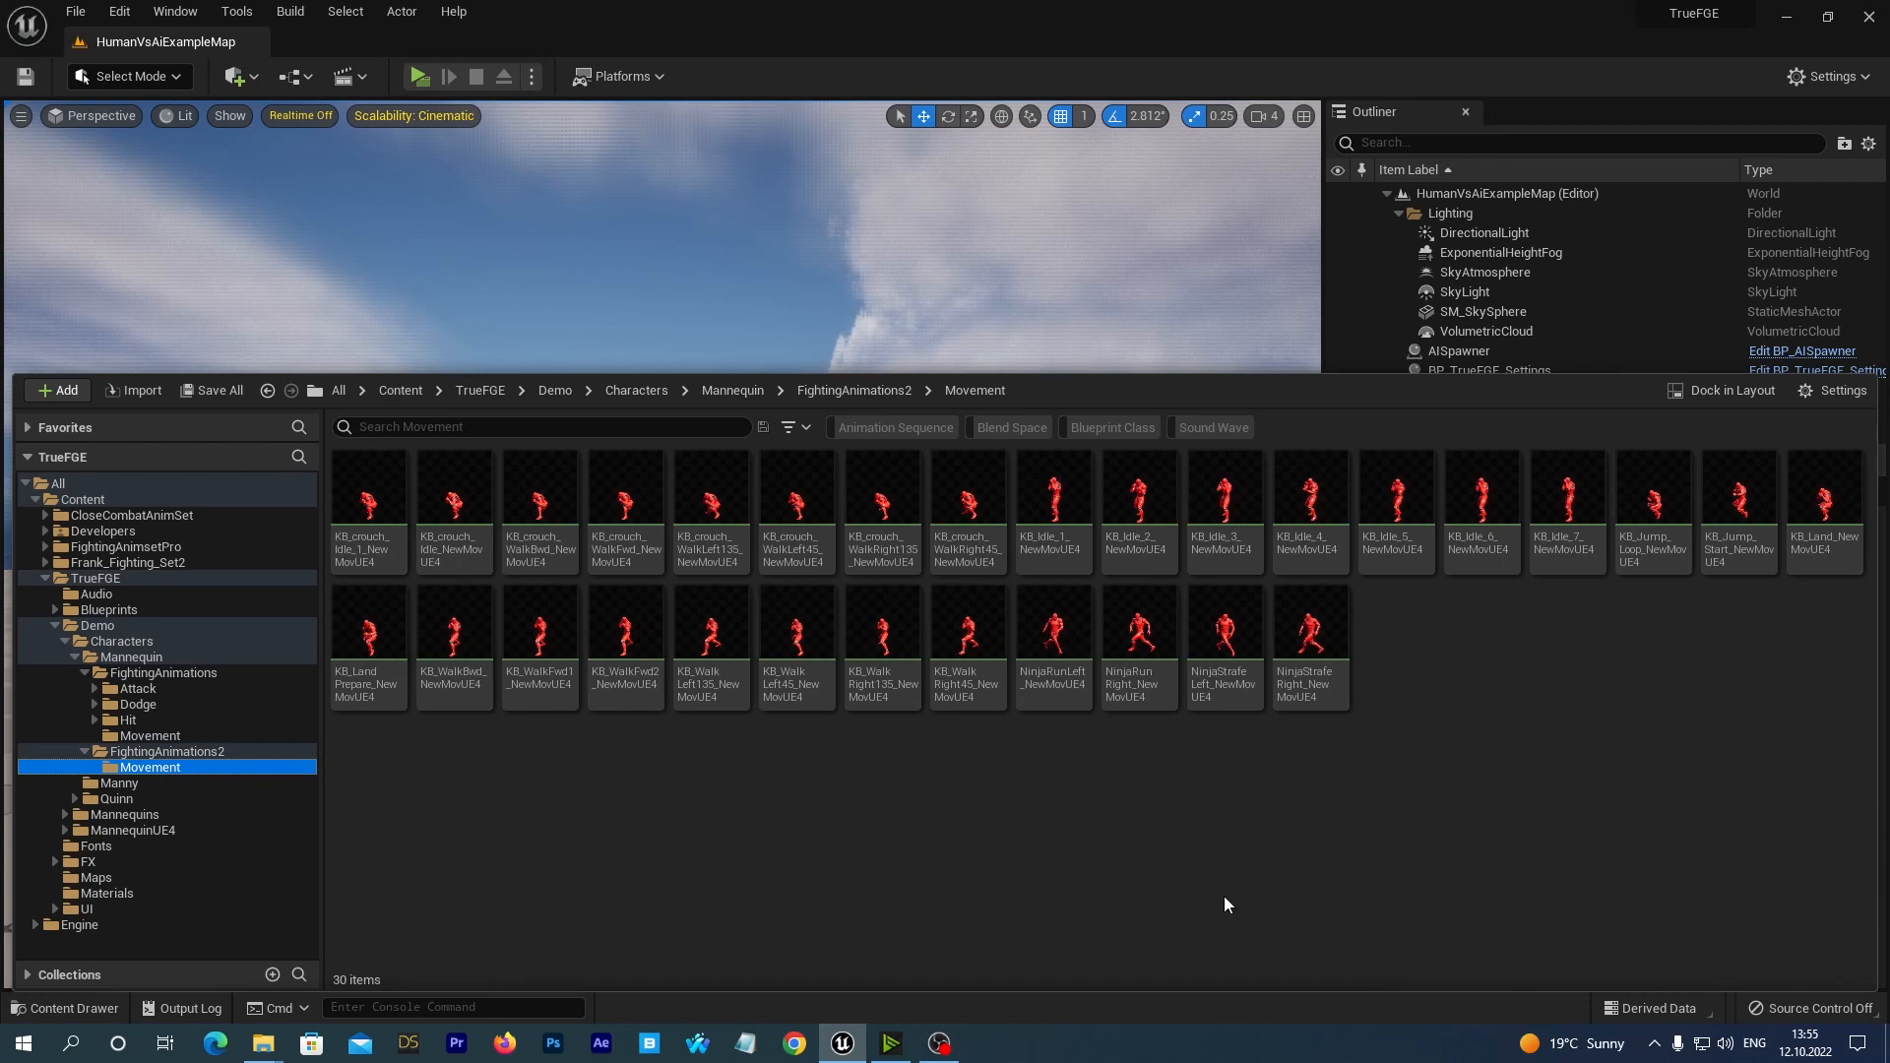
mouse_move(392, 548)
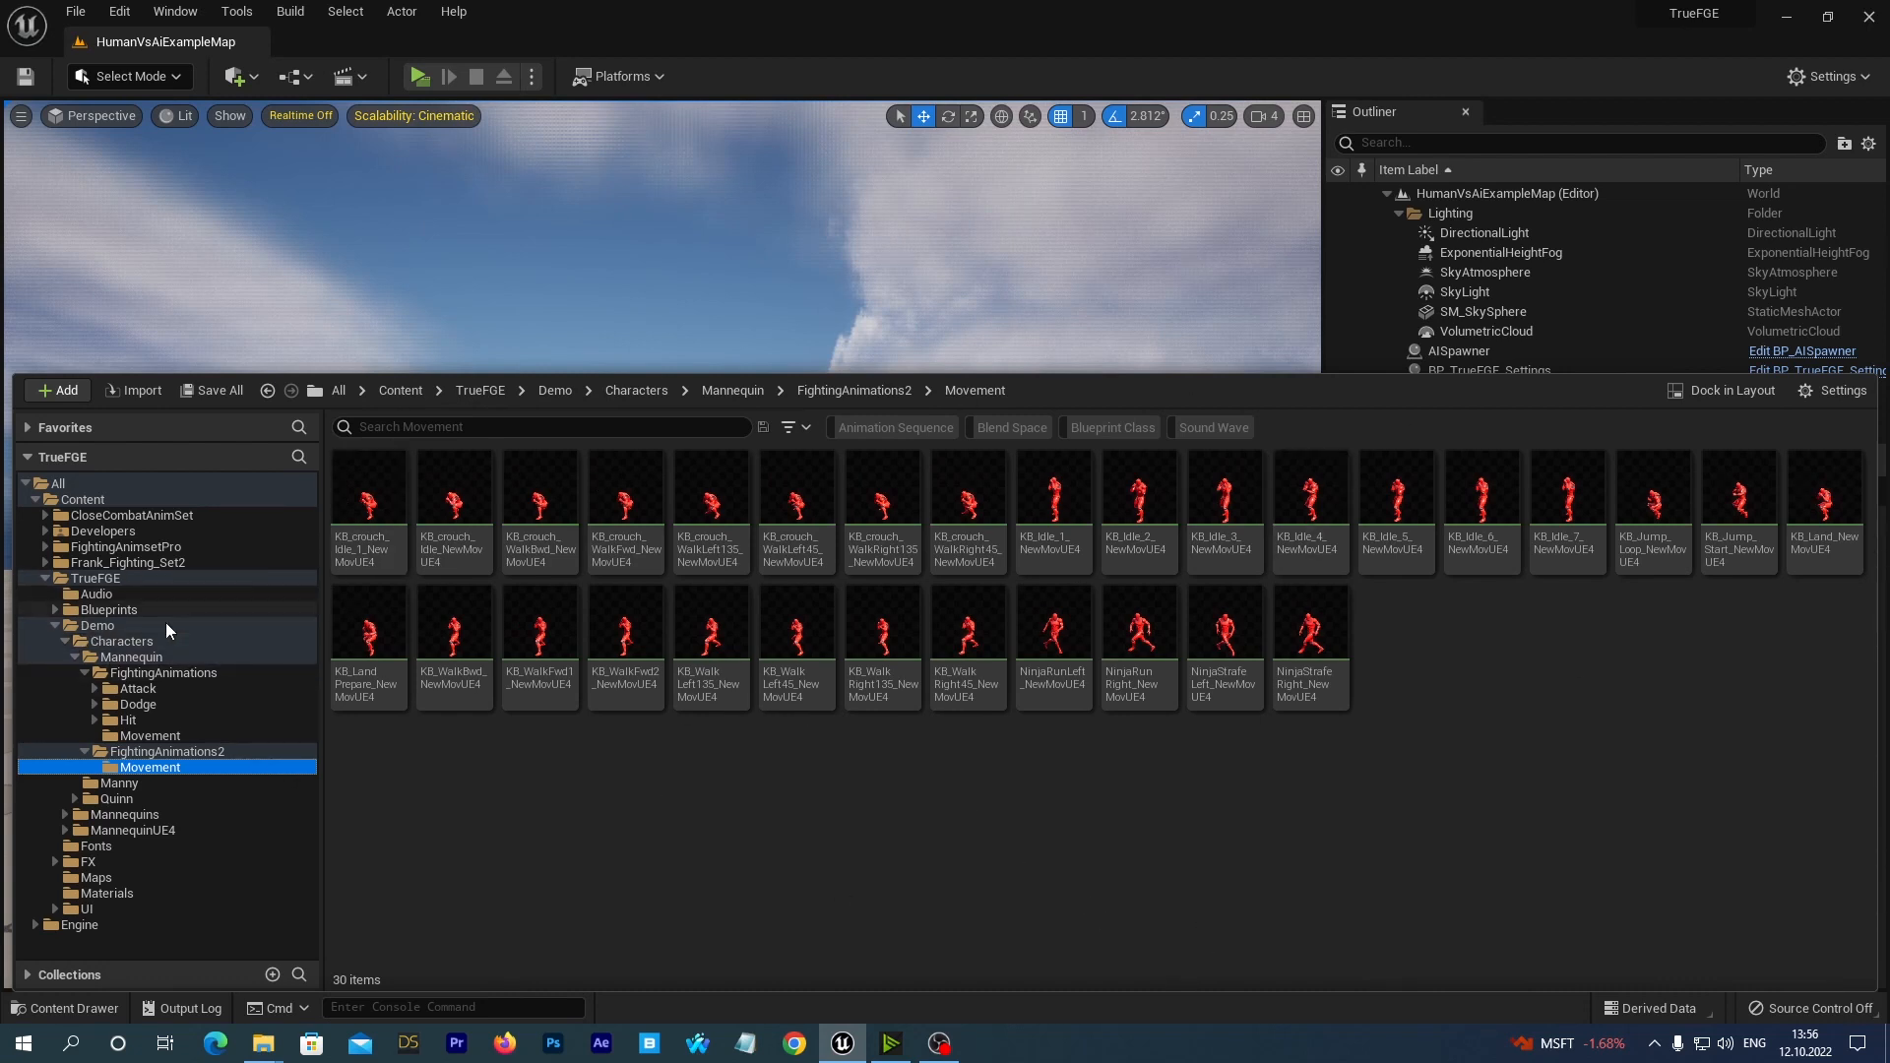
Request deletion of the Crouched_Left_MannequinUE4 animation sequence in the Mannequin's FightingAnimations/Movement folder.
left_click(131, 660)
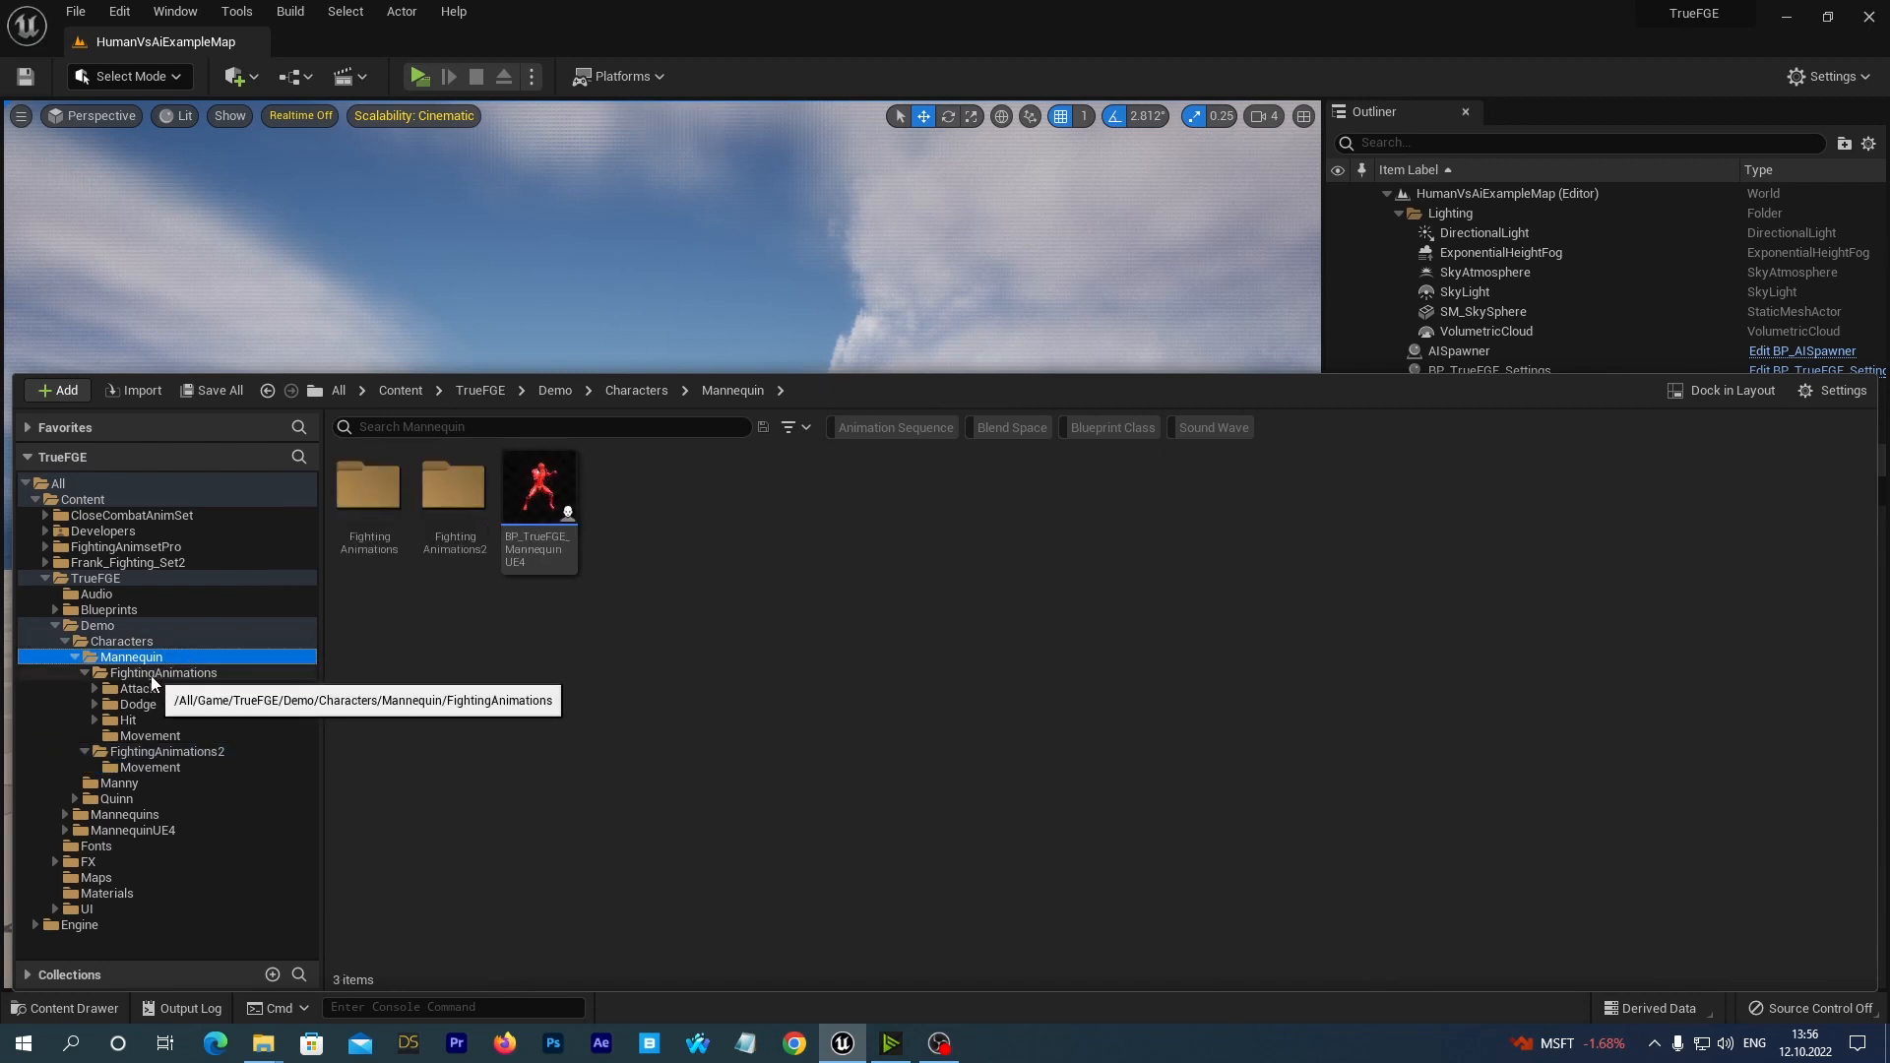
left_click(149, 673)
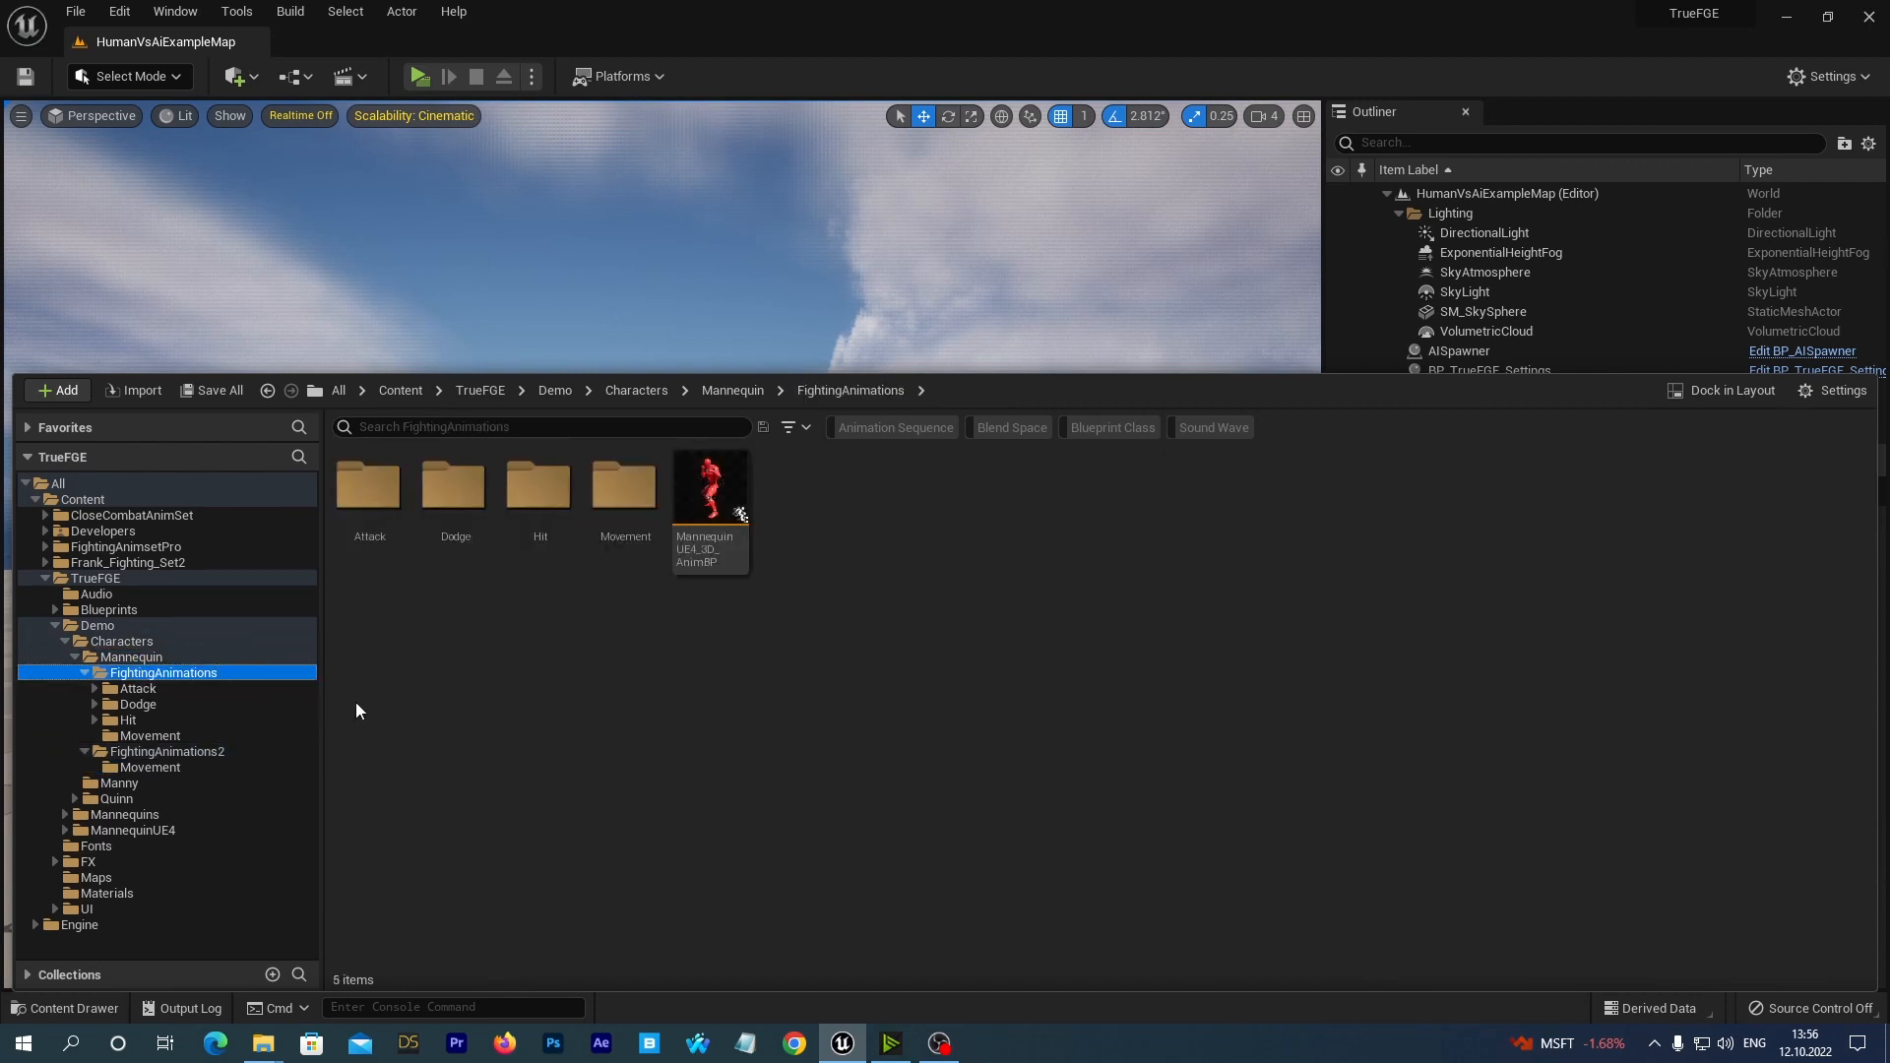
left_click(167, 735)
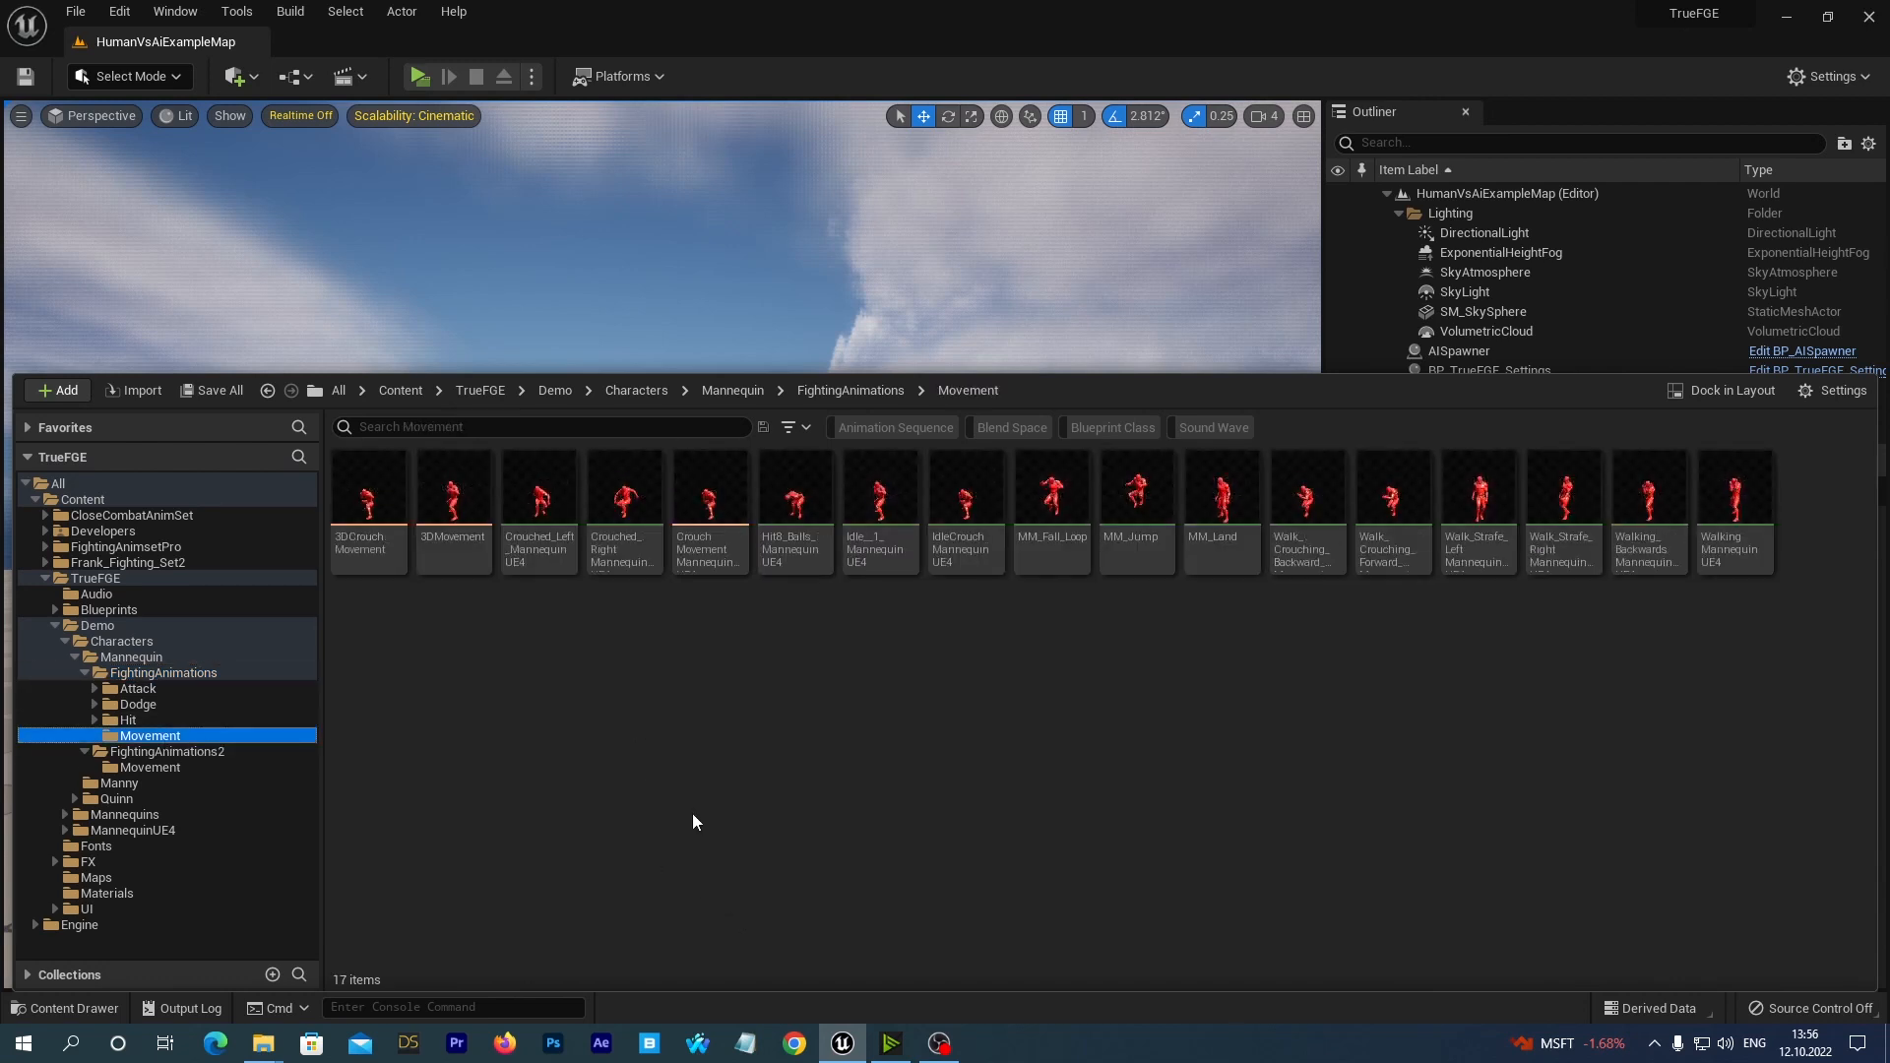
mouse_move(539, 522)
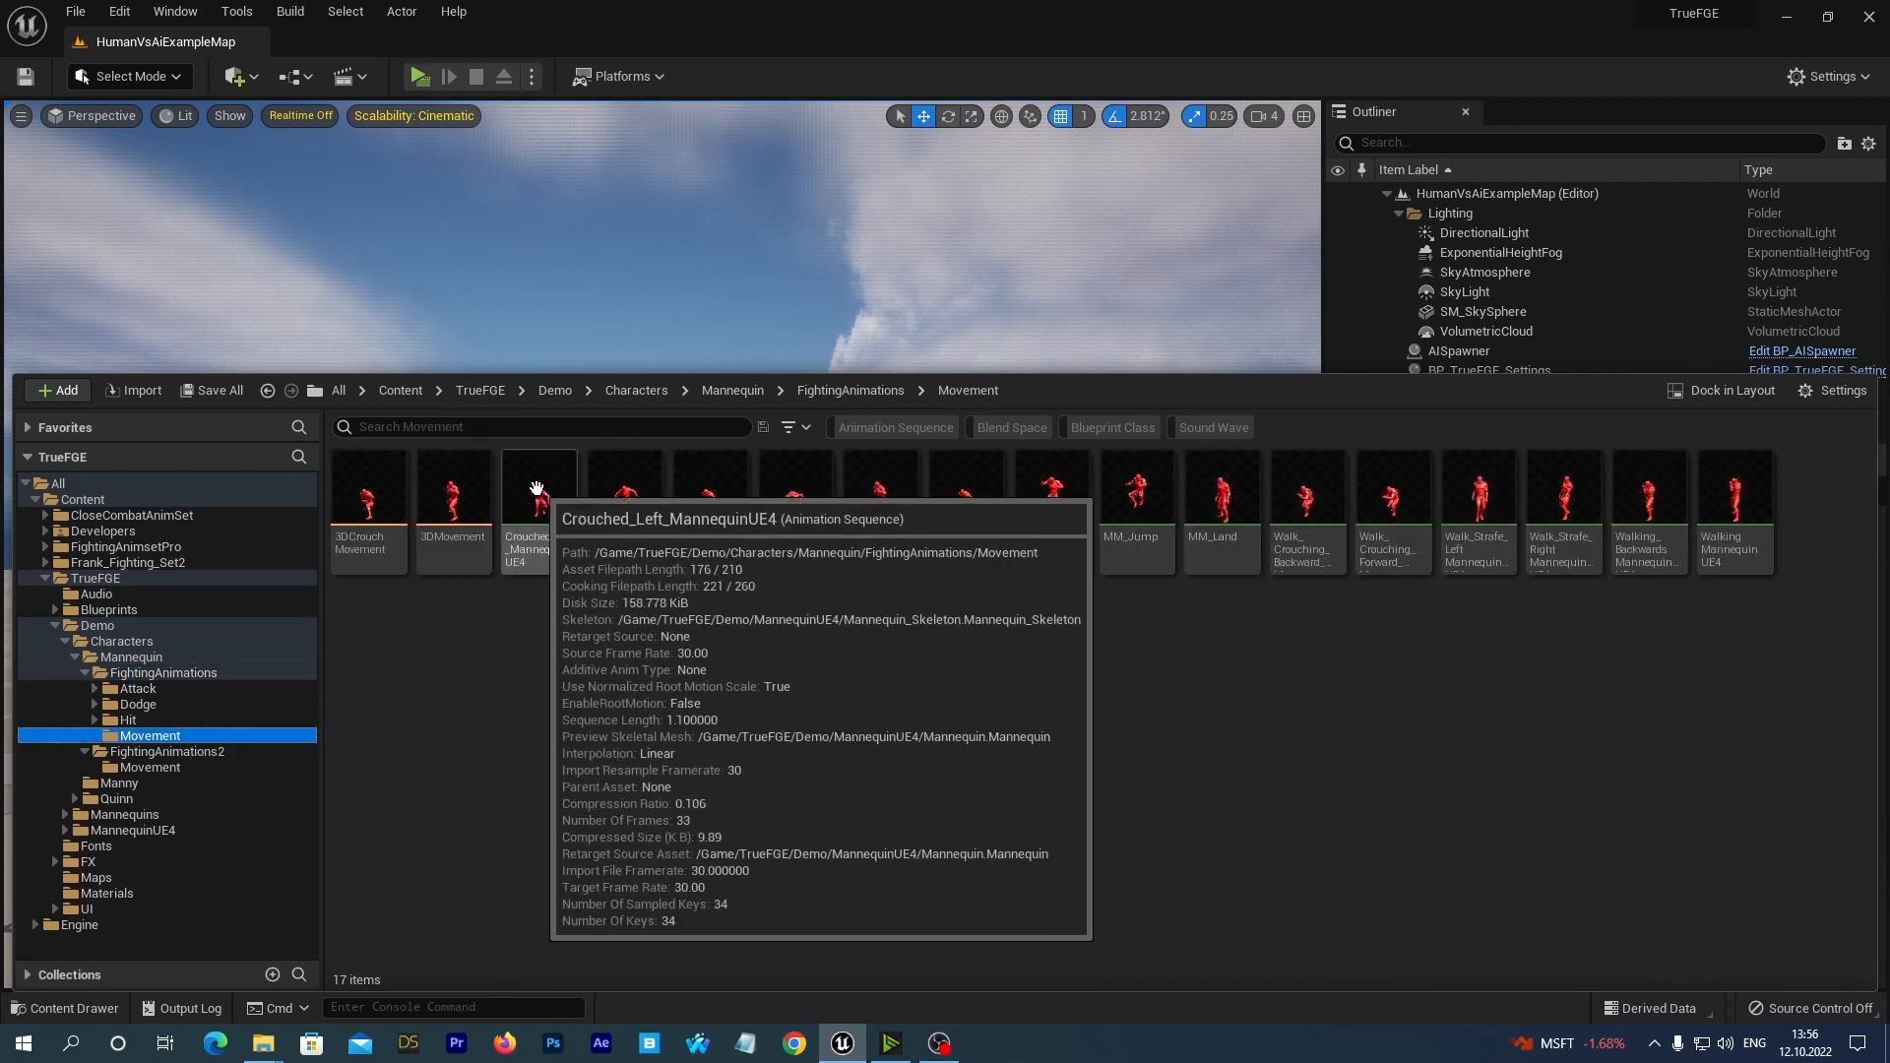
left_click(536, 490)
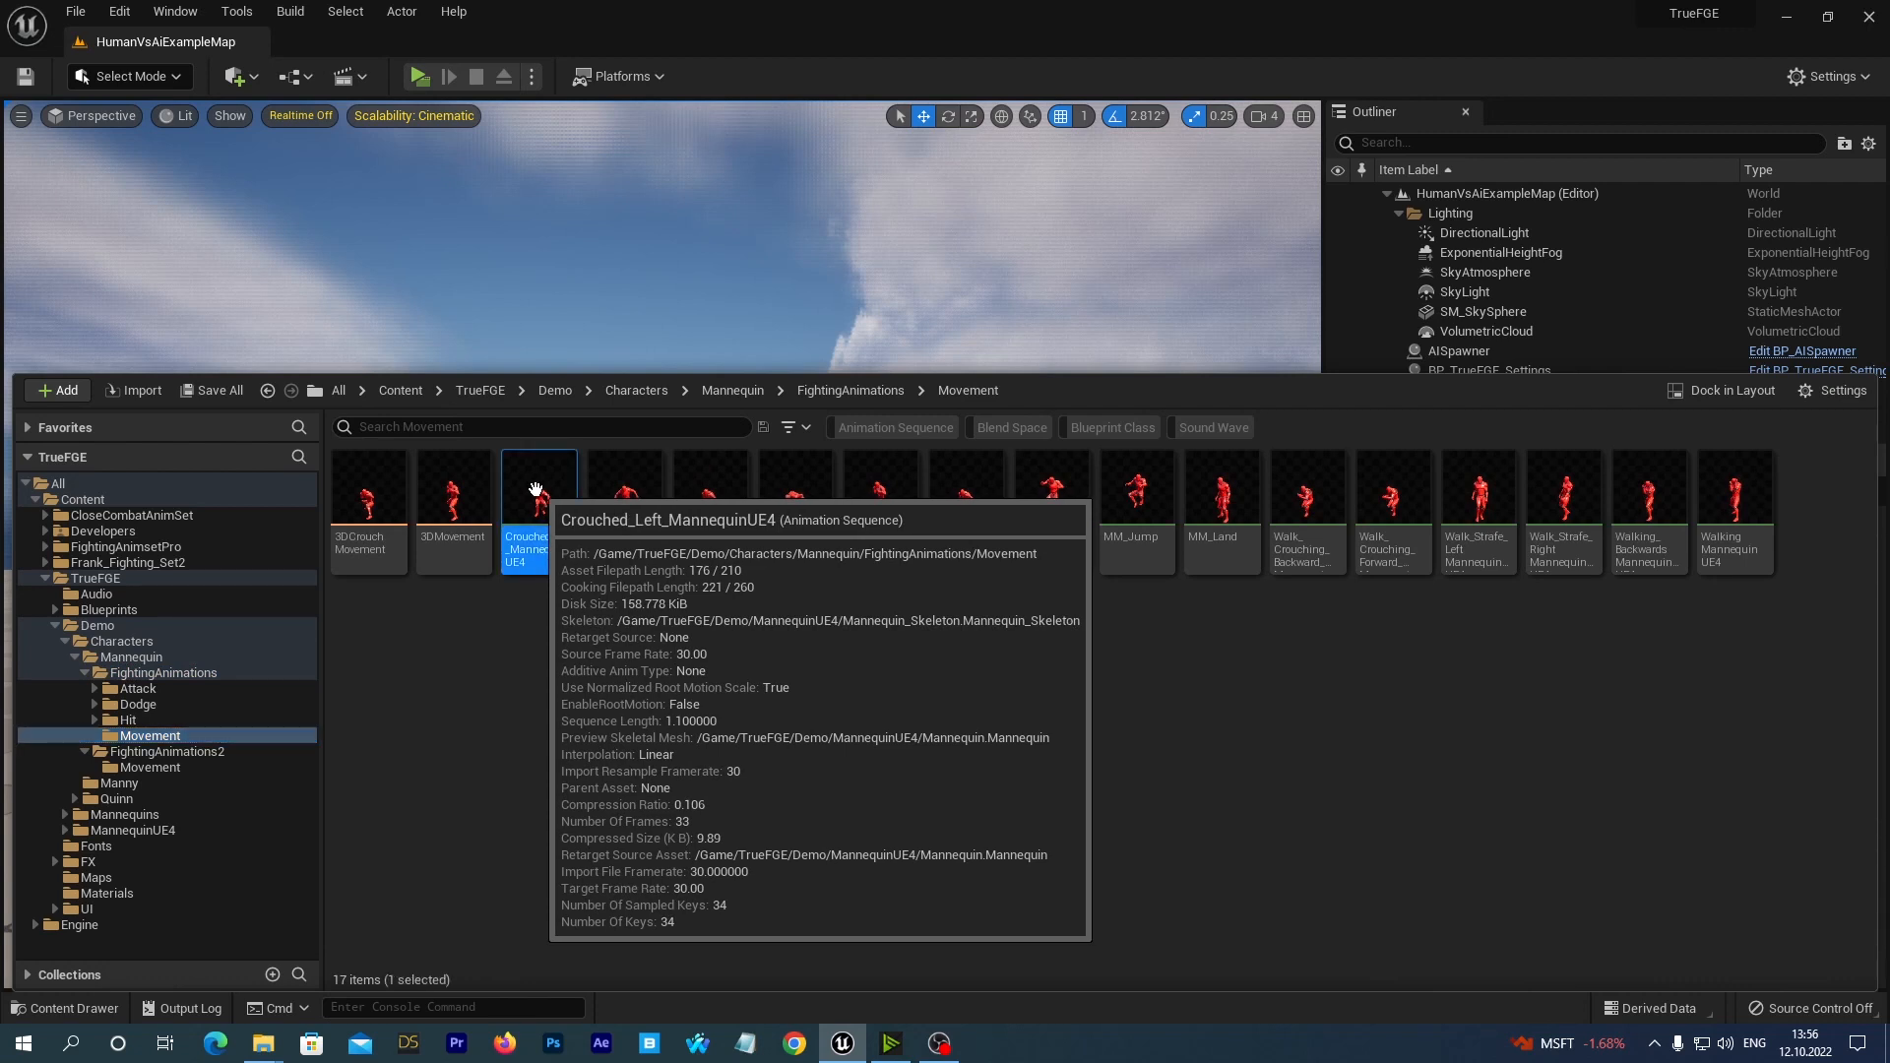
right_click(535, 490)
left_click(577, 713)
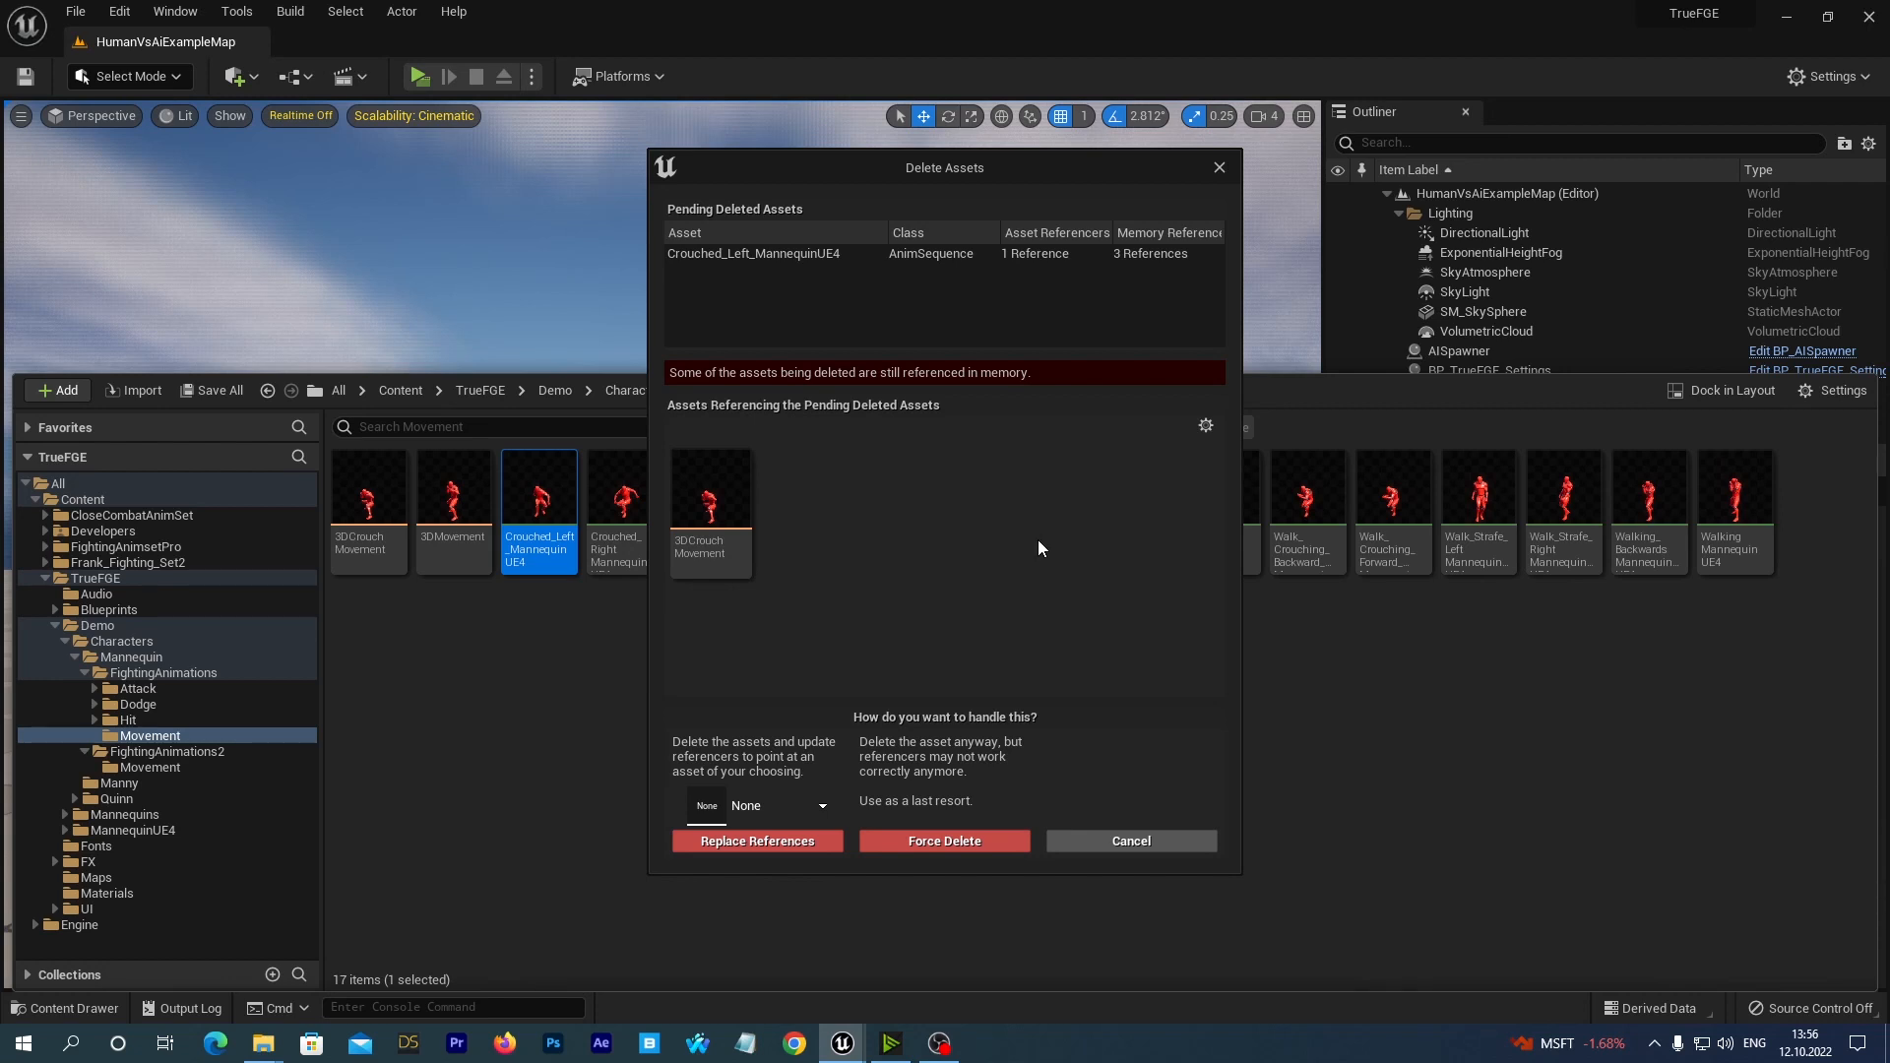
Replace references to Crouched_Left_MannequinUE4 with KB_crouch_WalkLeft45_NewMovUE4, and save the affected 3DCrouchMovement blend space and redirector.
left_click(829, 807)
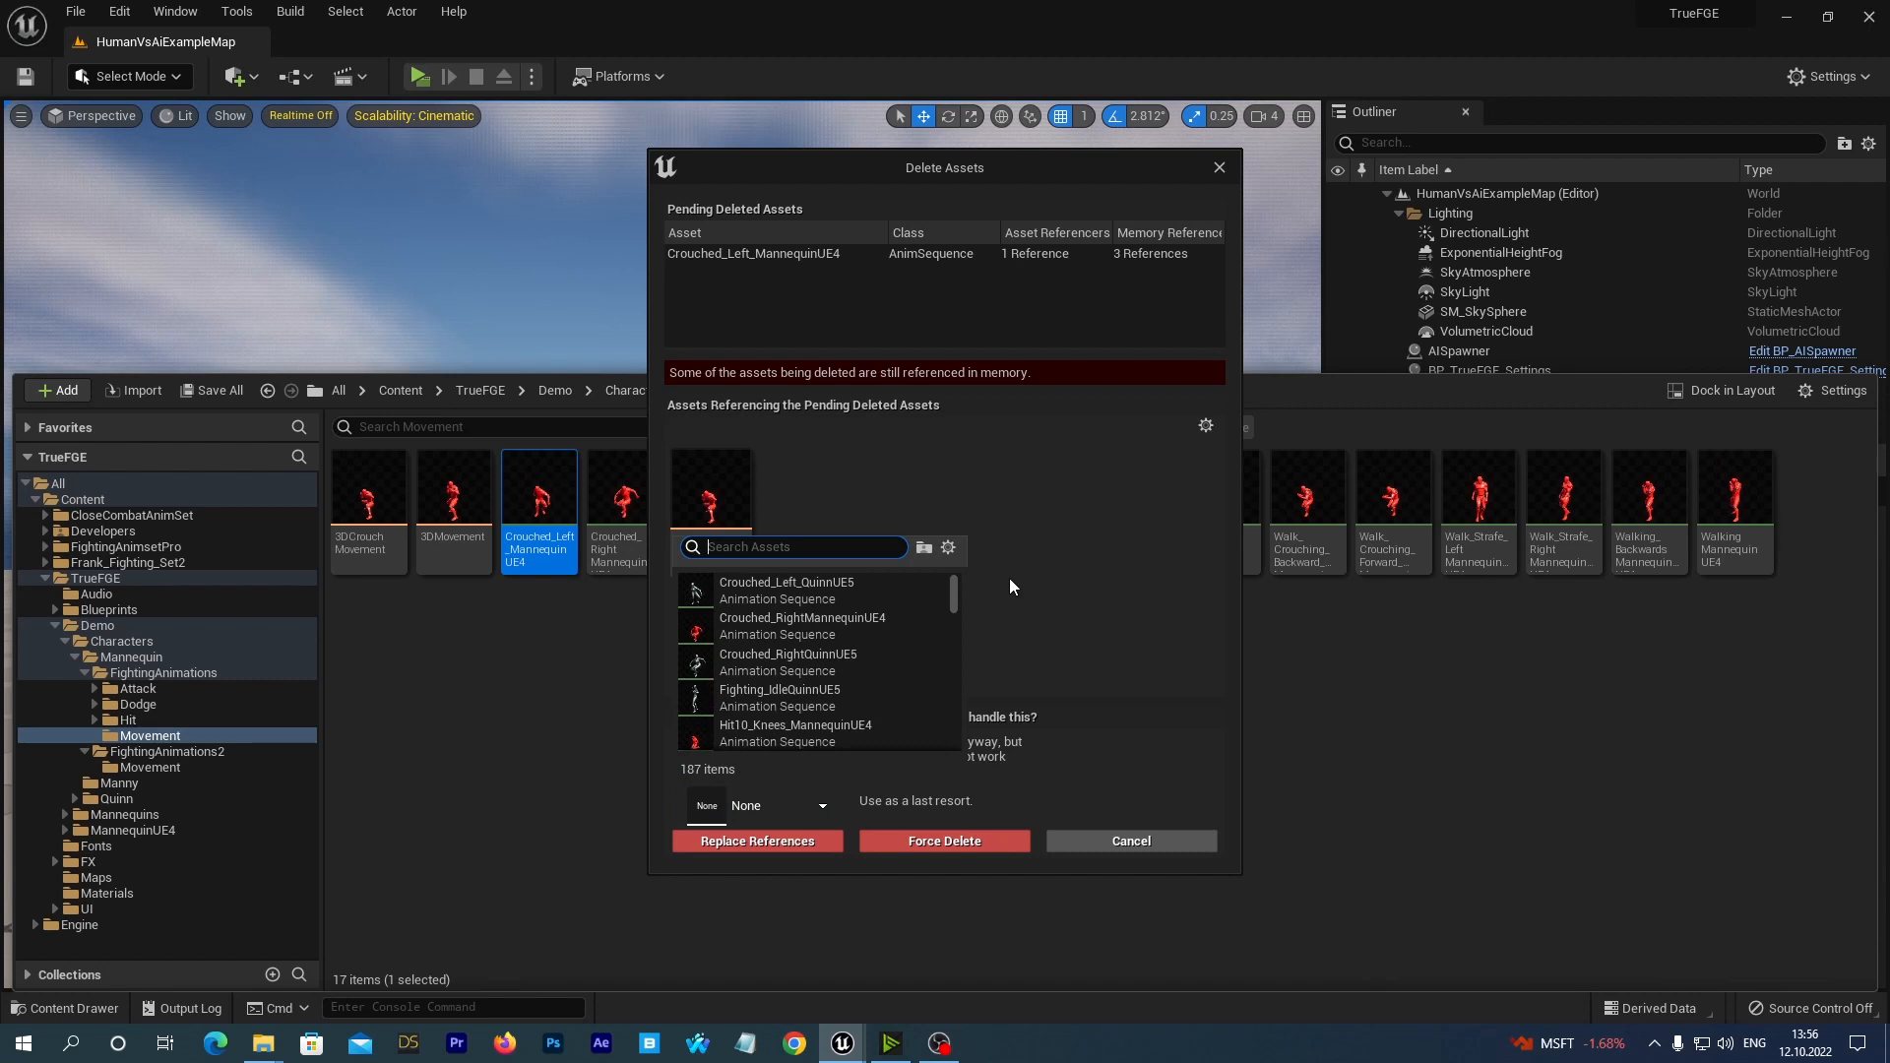
type("ue4")
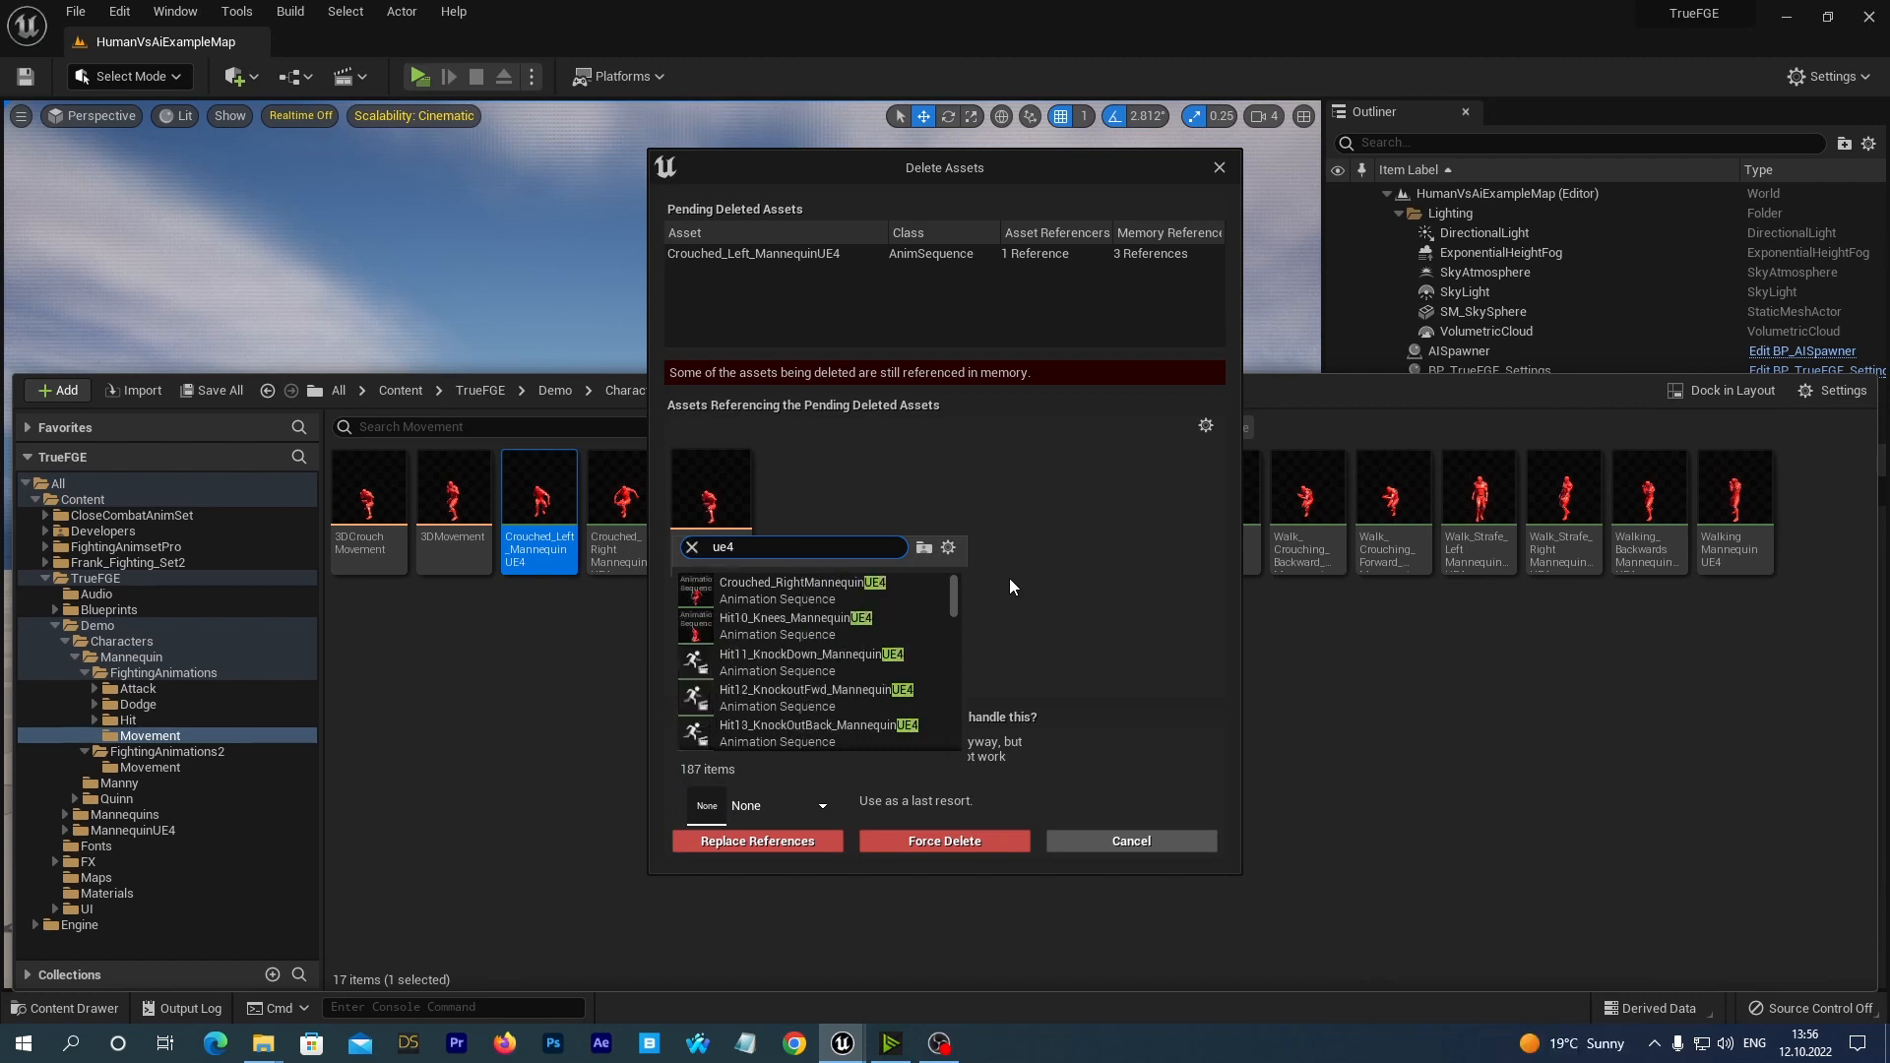
type(" new ")
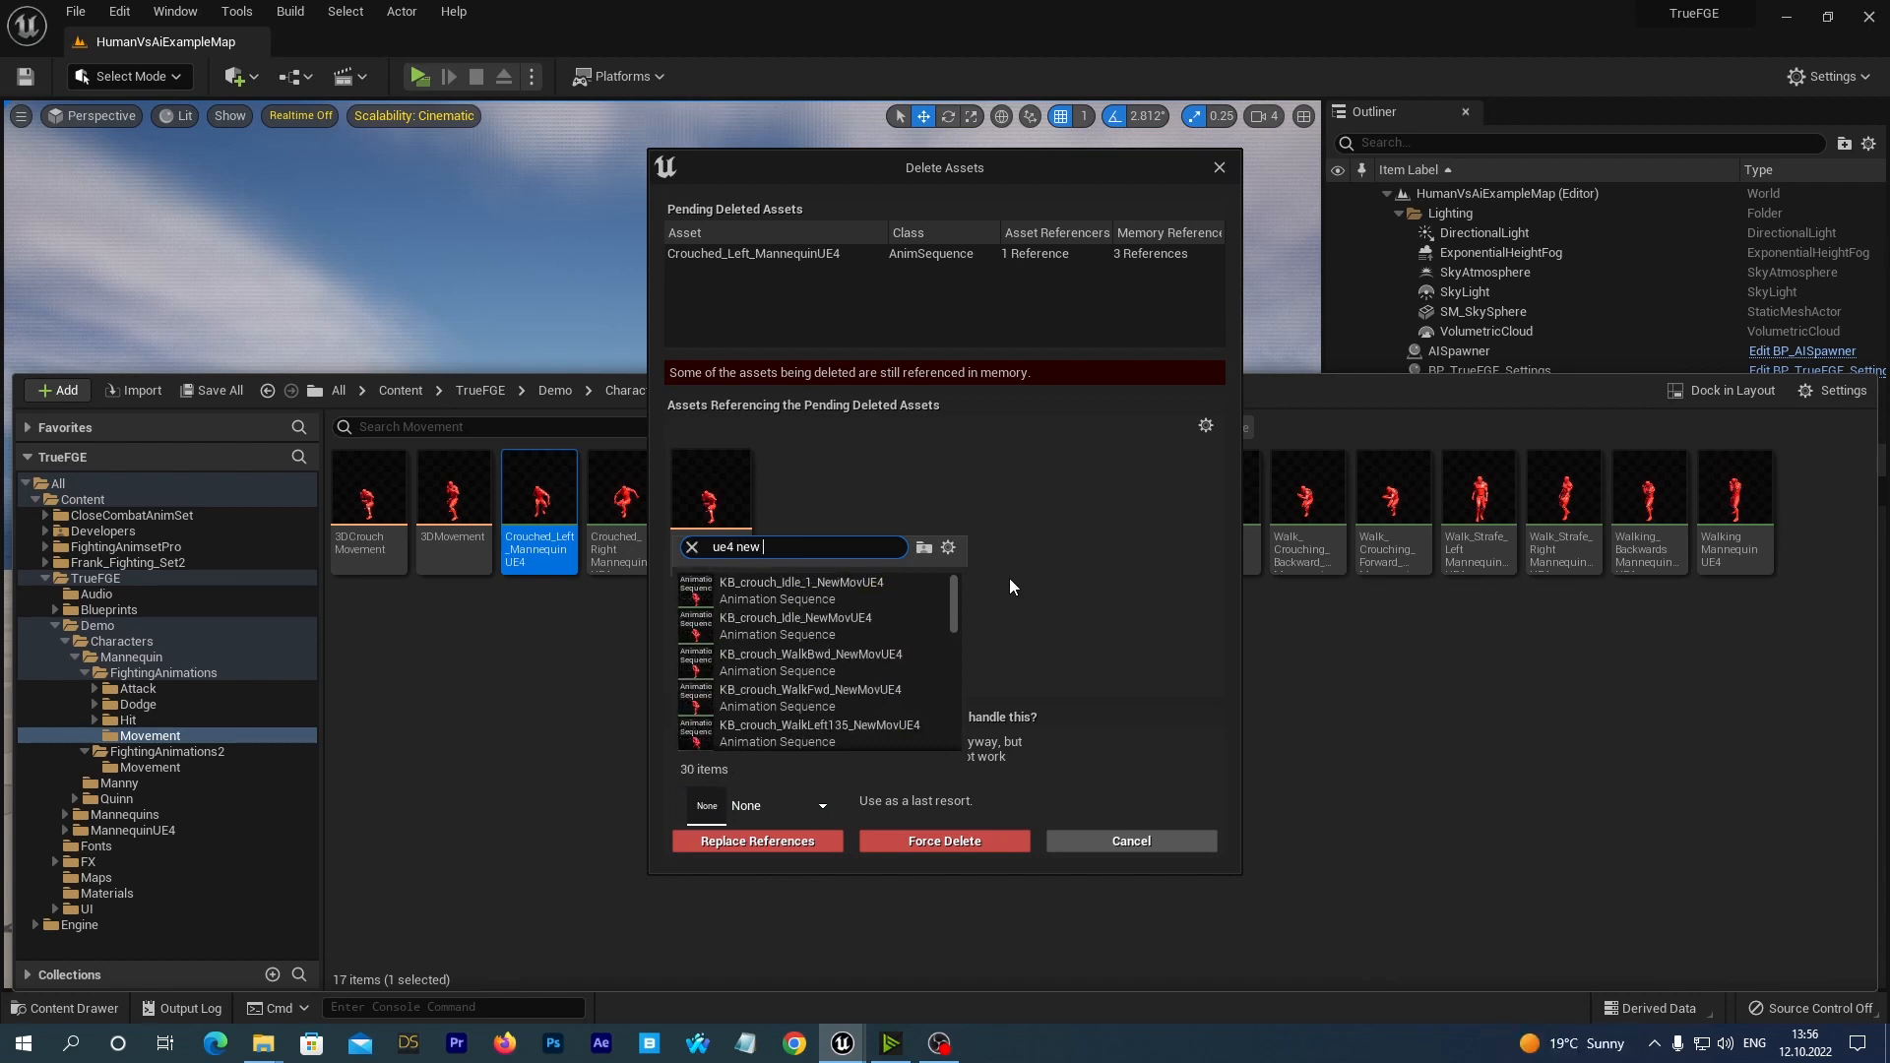
type("crouch left")
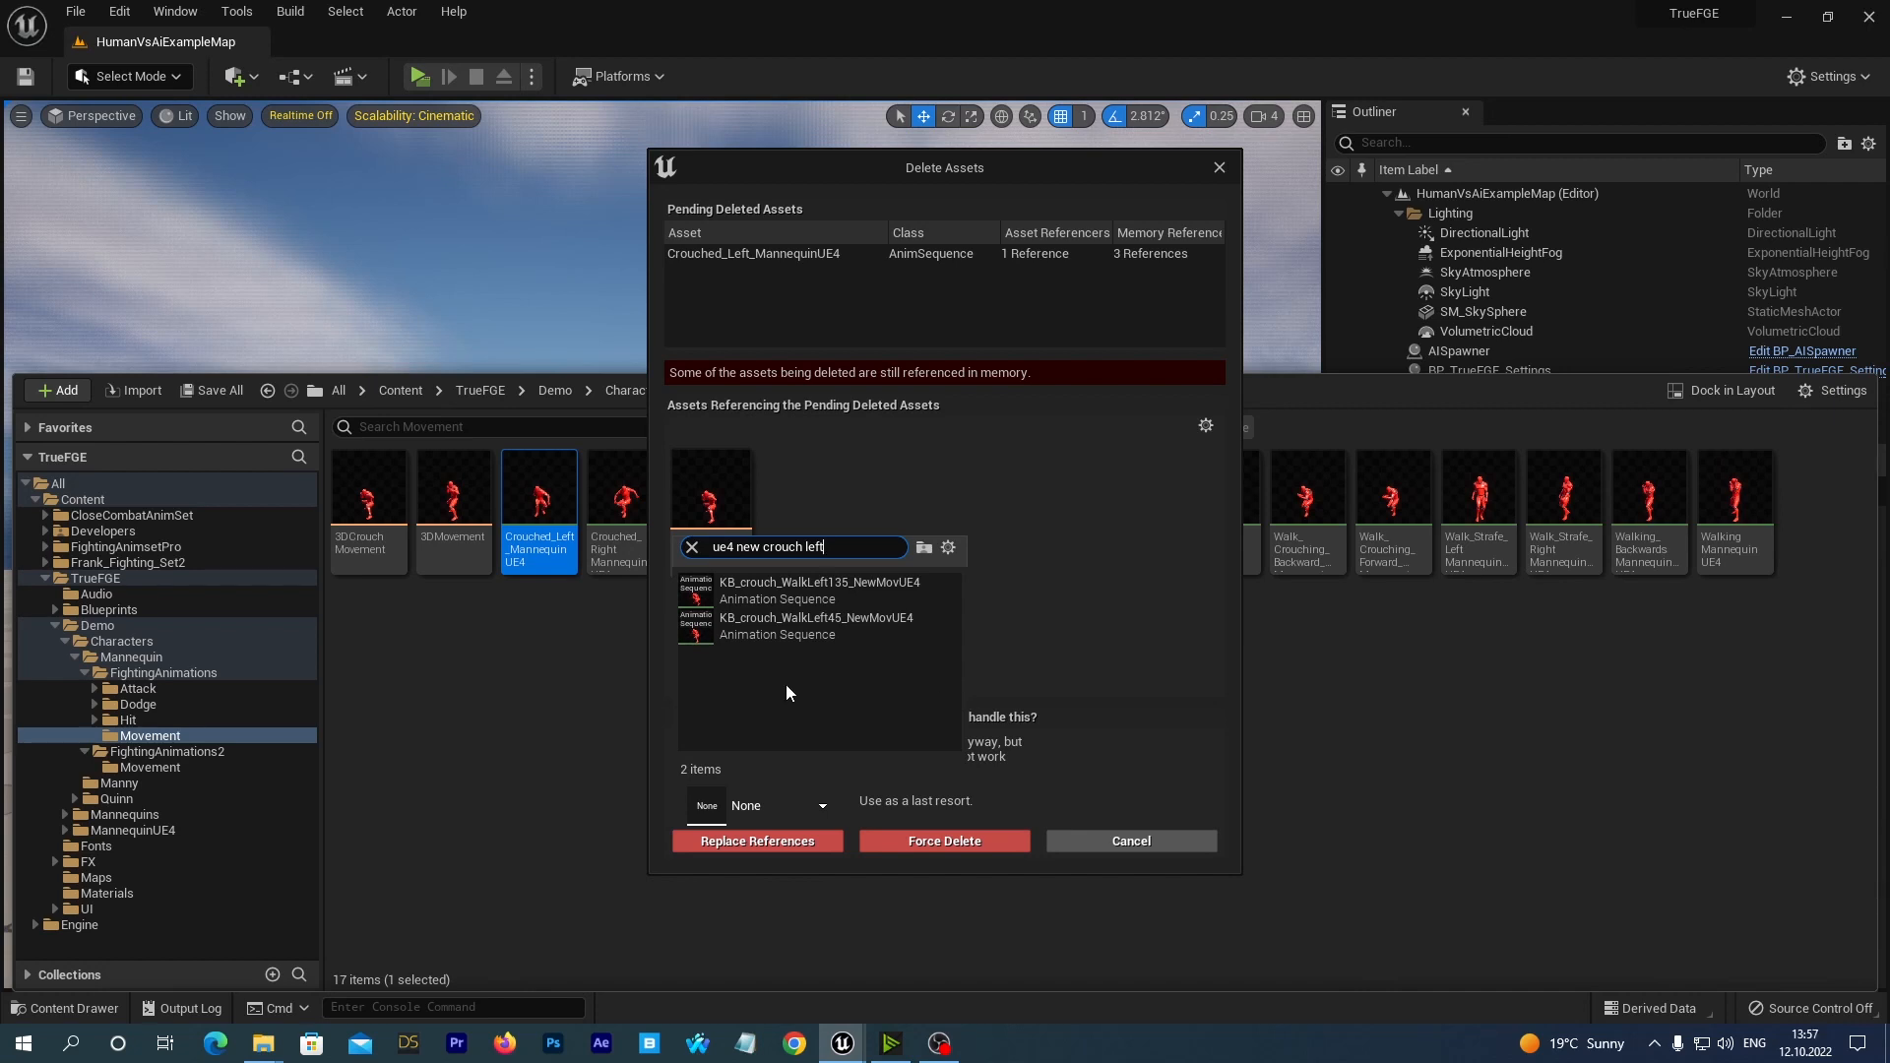
left_click(763, 629)
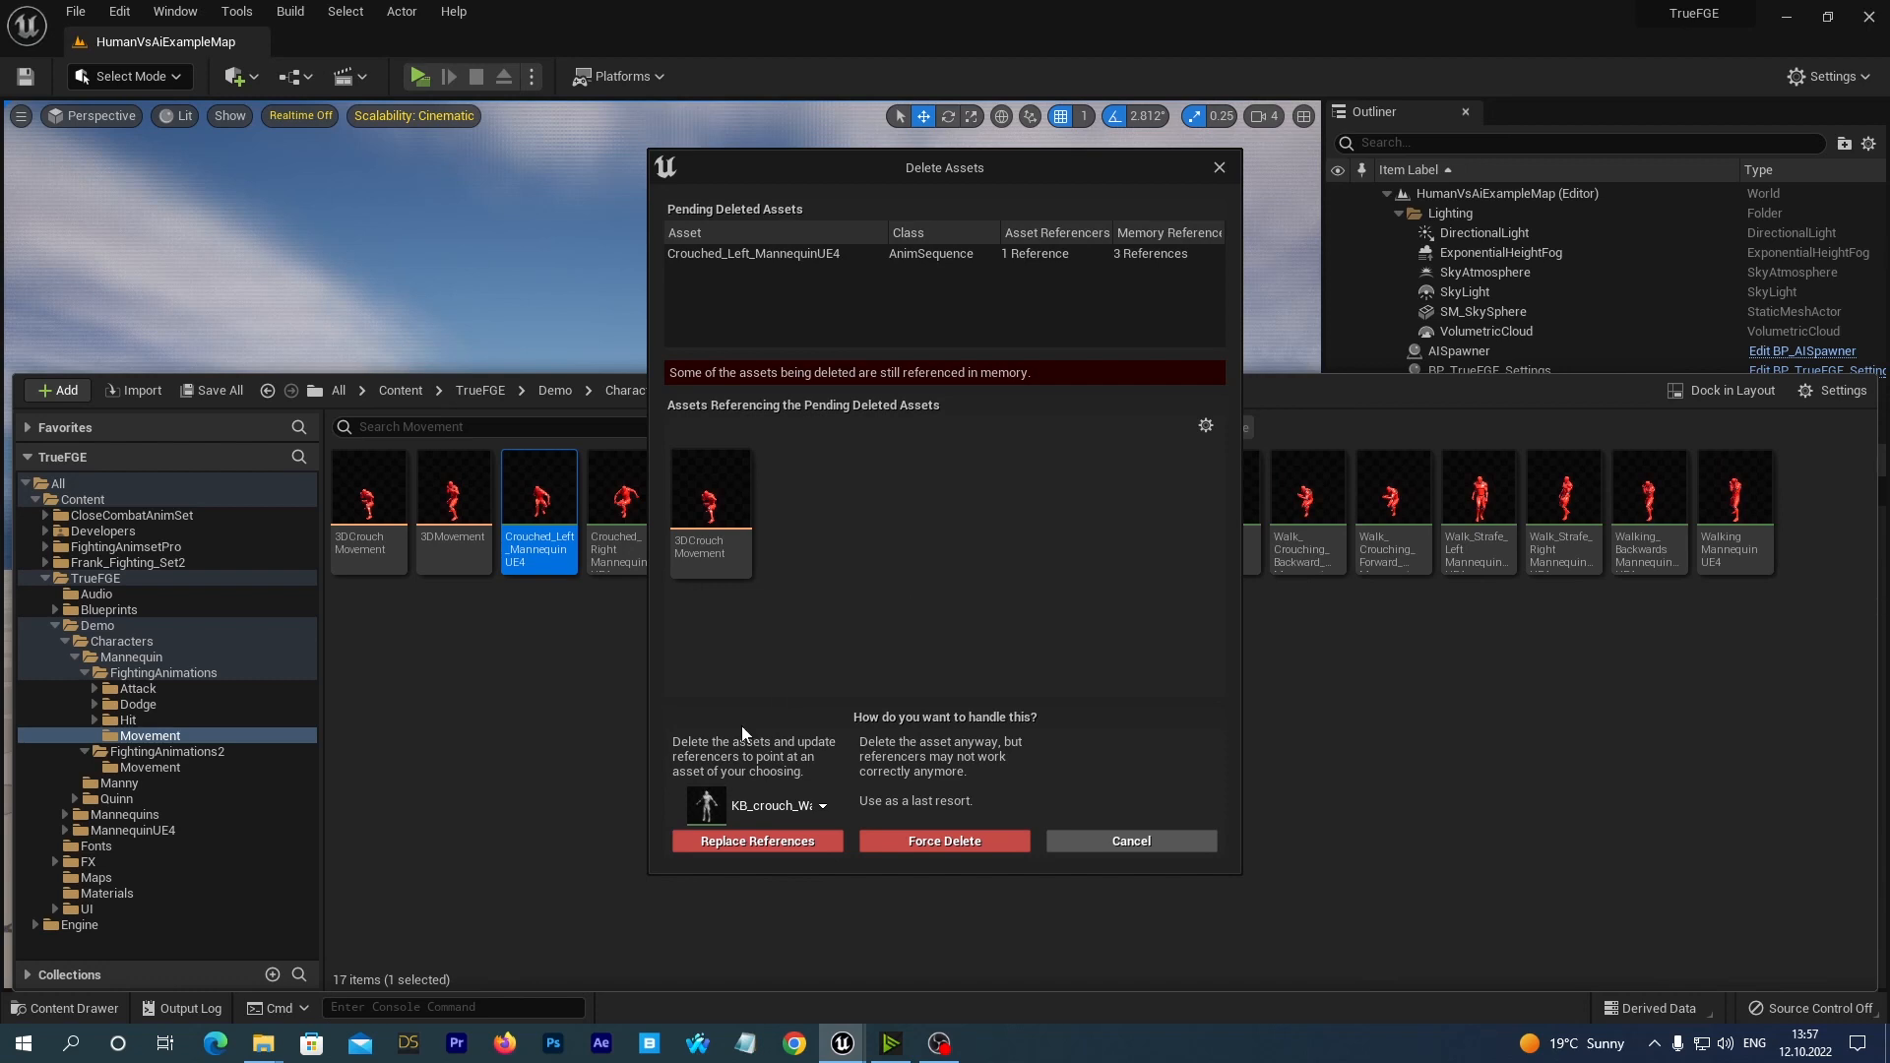
left_click(701, 842)
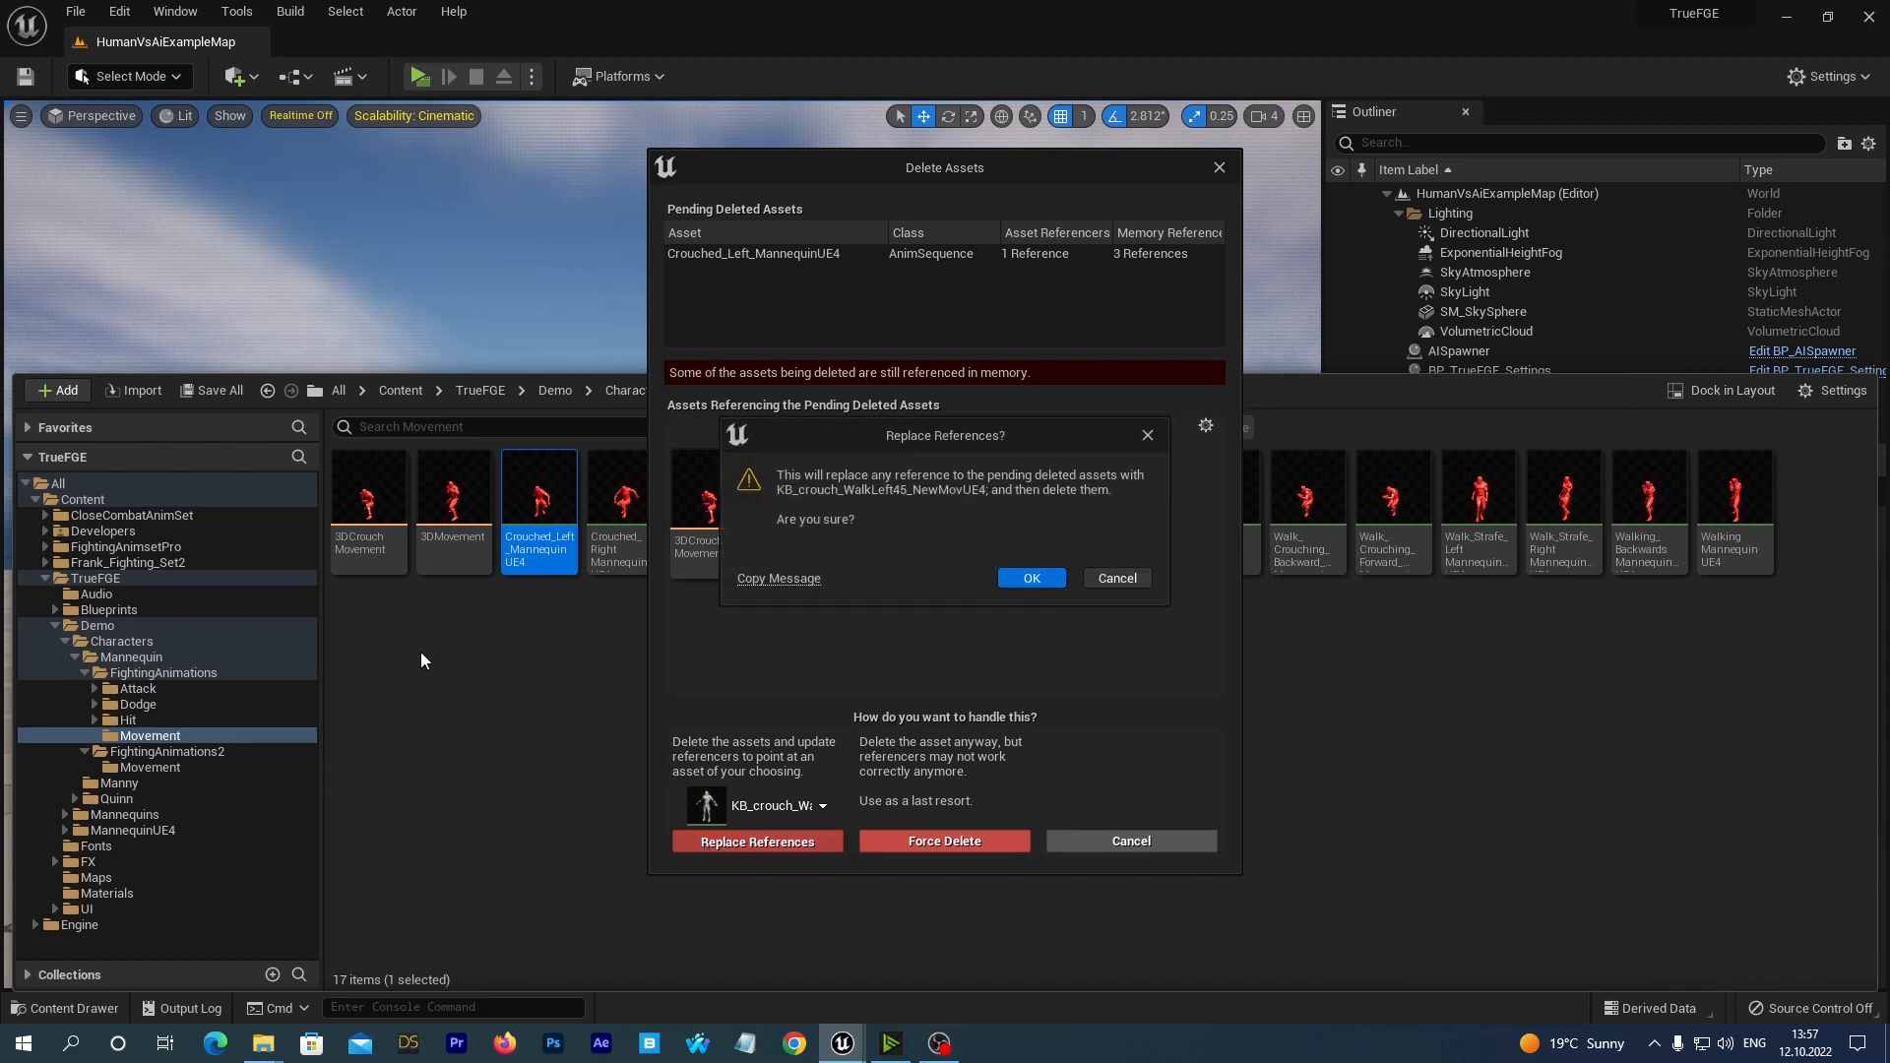
left_click(1027, 578)
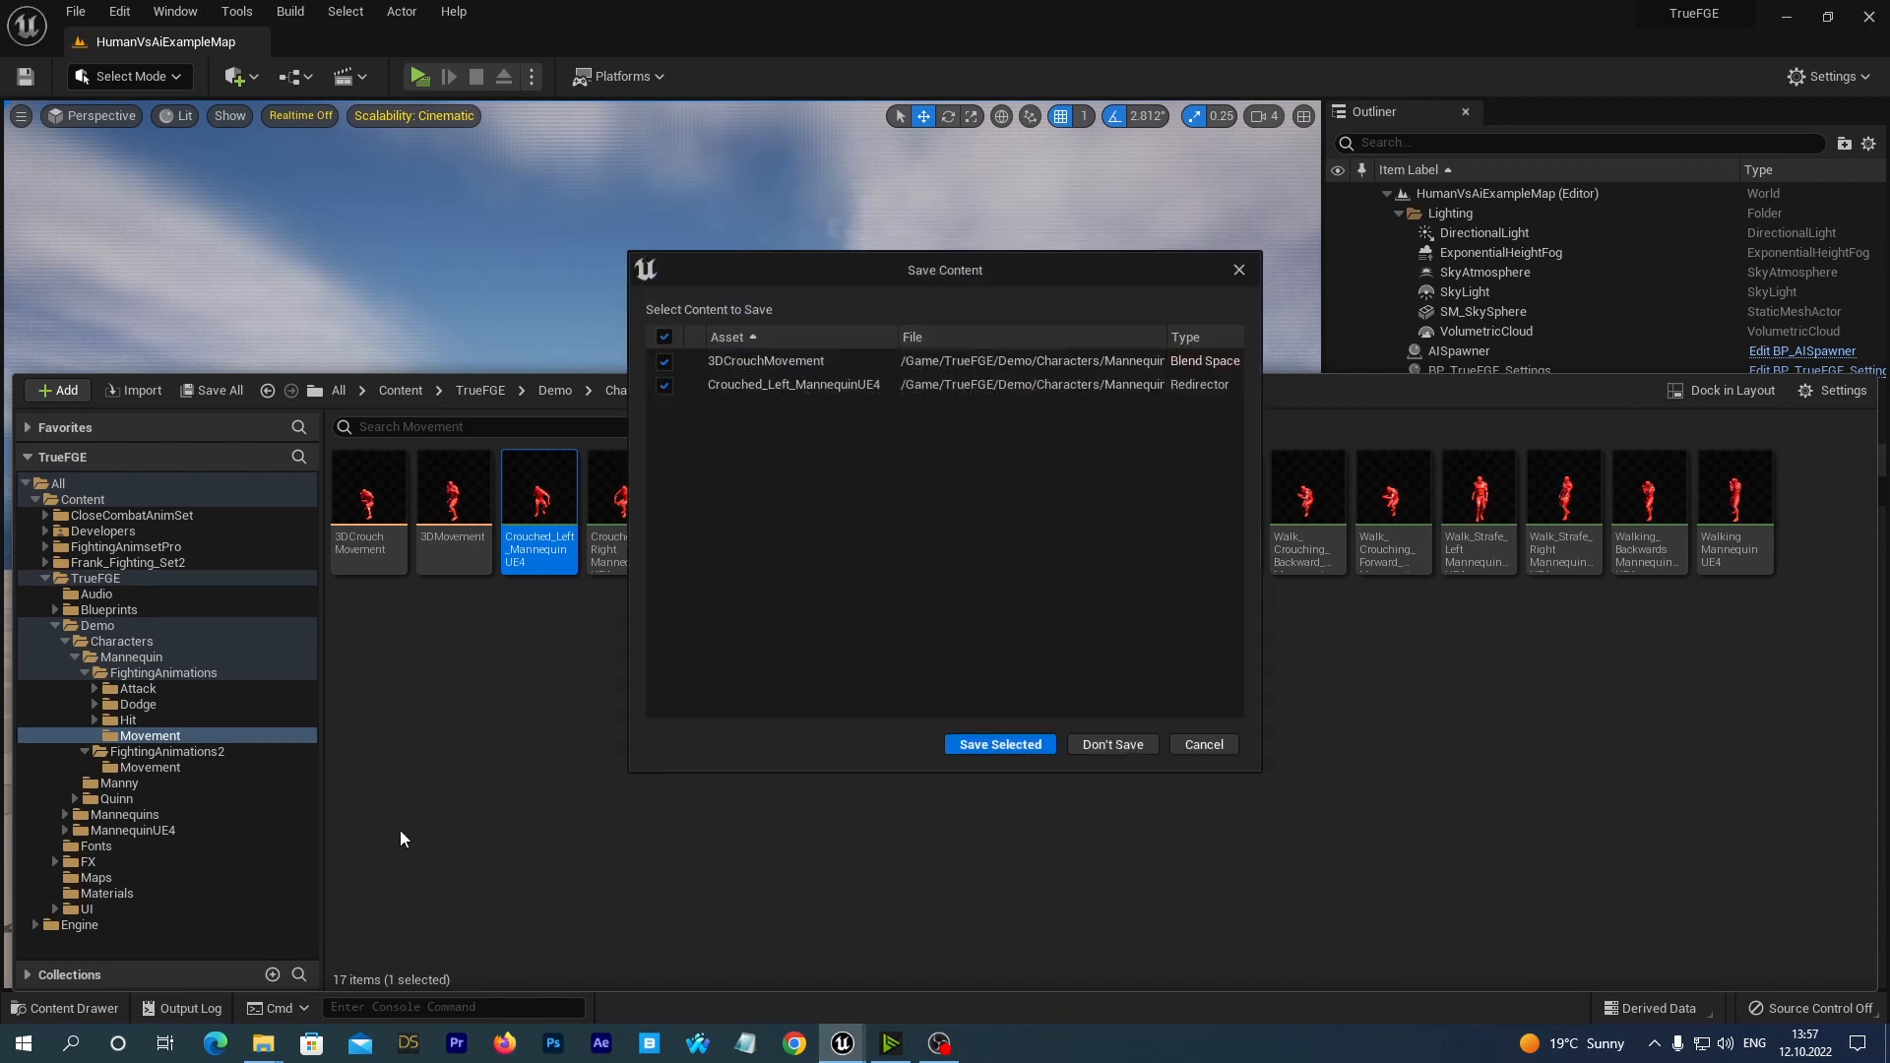
left_click(997, 744)
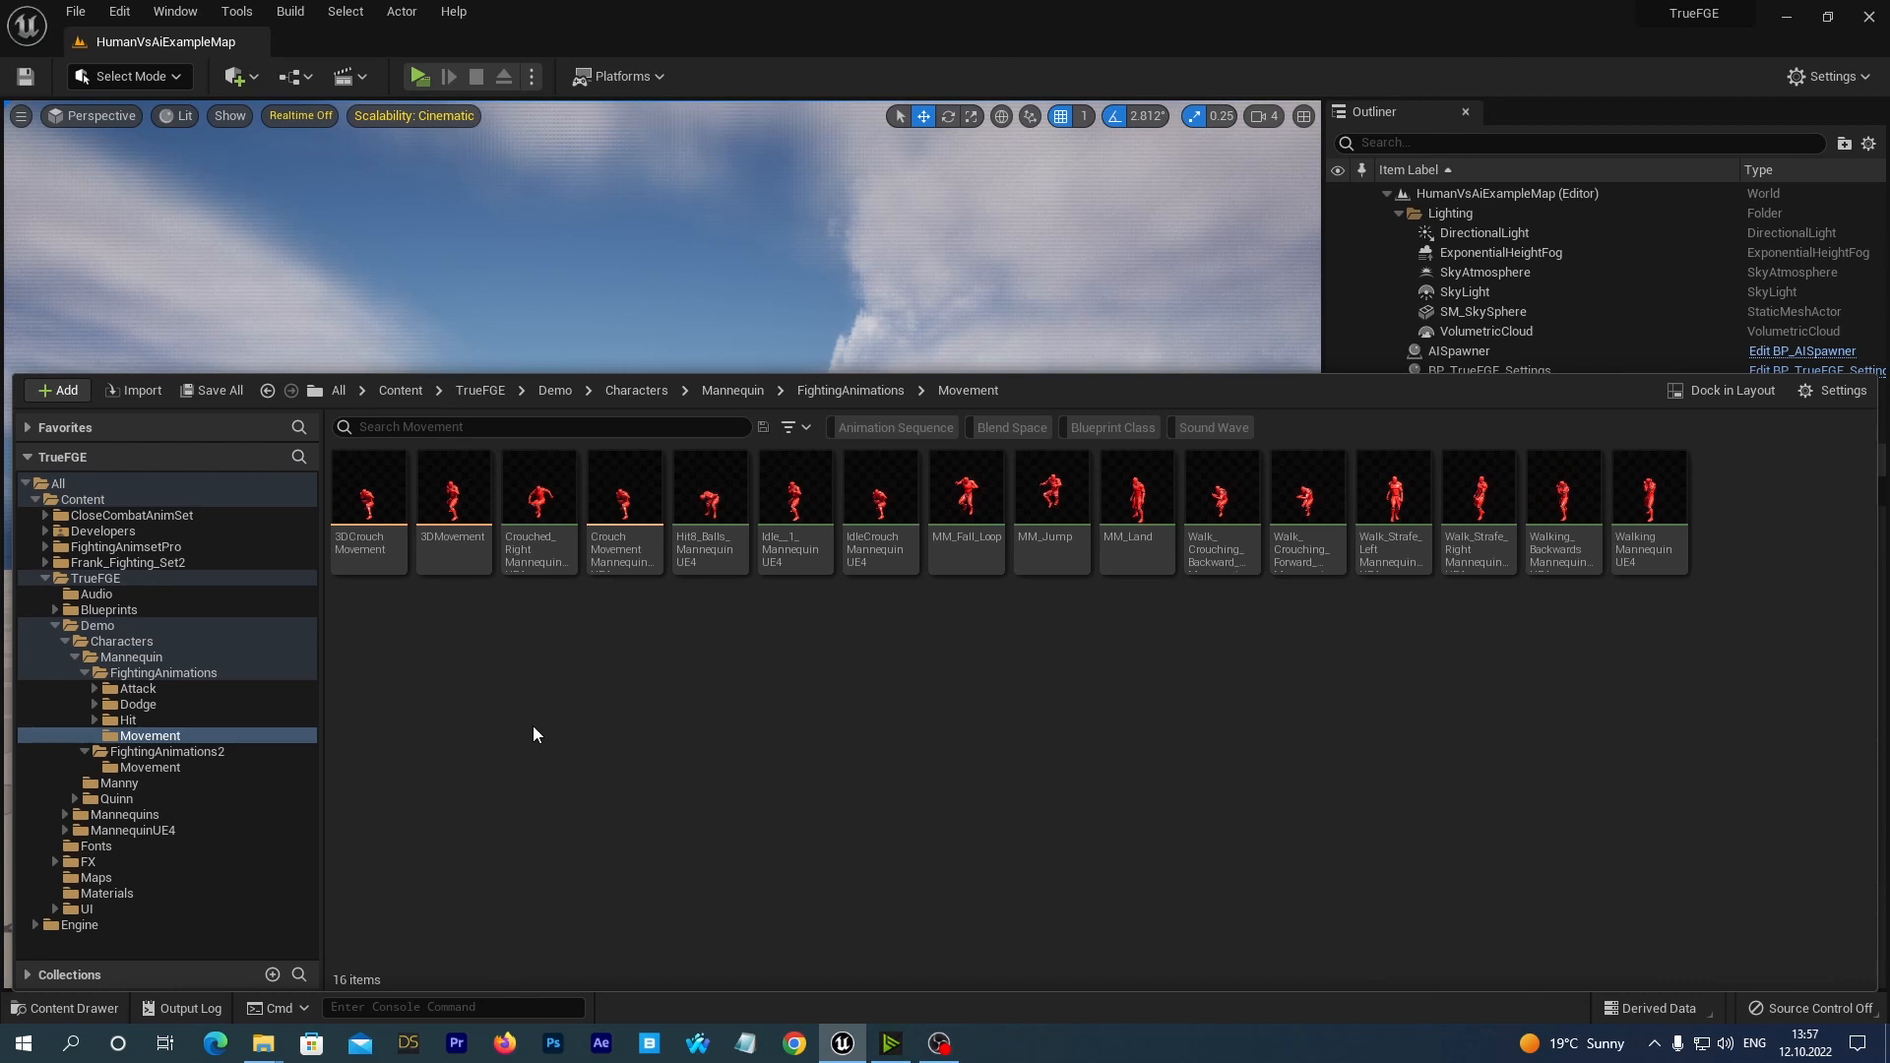
Delete the Crouched_RightMannequinUE4 animation sequence, replacing its references with KB_crouch_WalkRight45_NewMovUE4, and save the affected content.
left_click(540, 494)
right_click(541, 495)
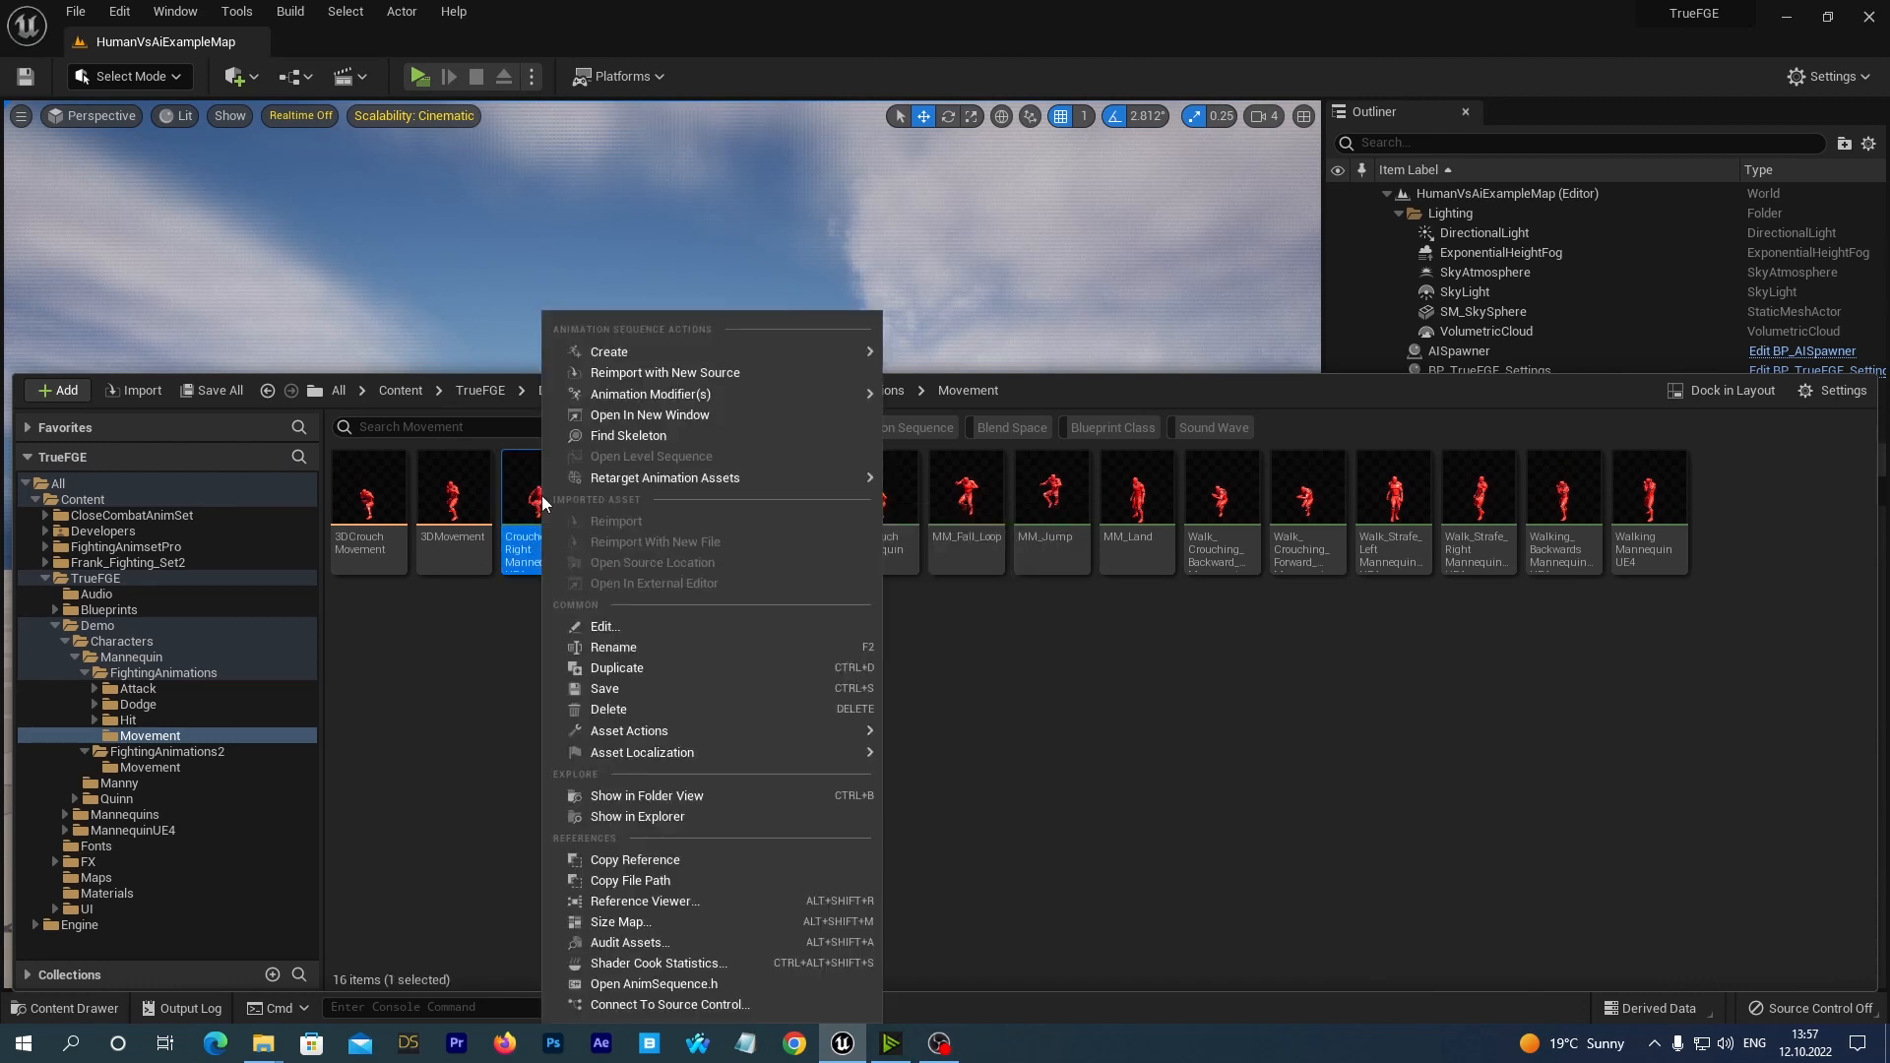
left_click(604, 708)
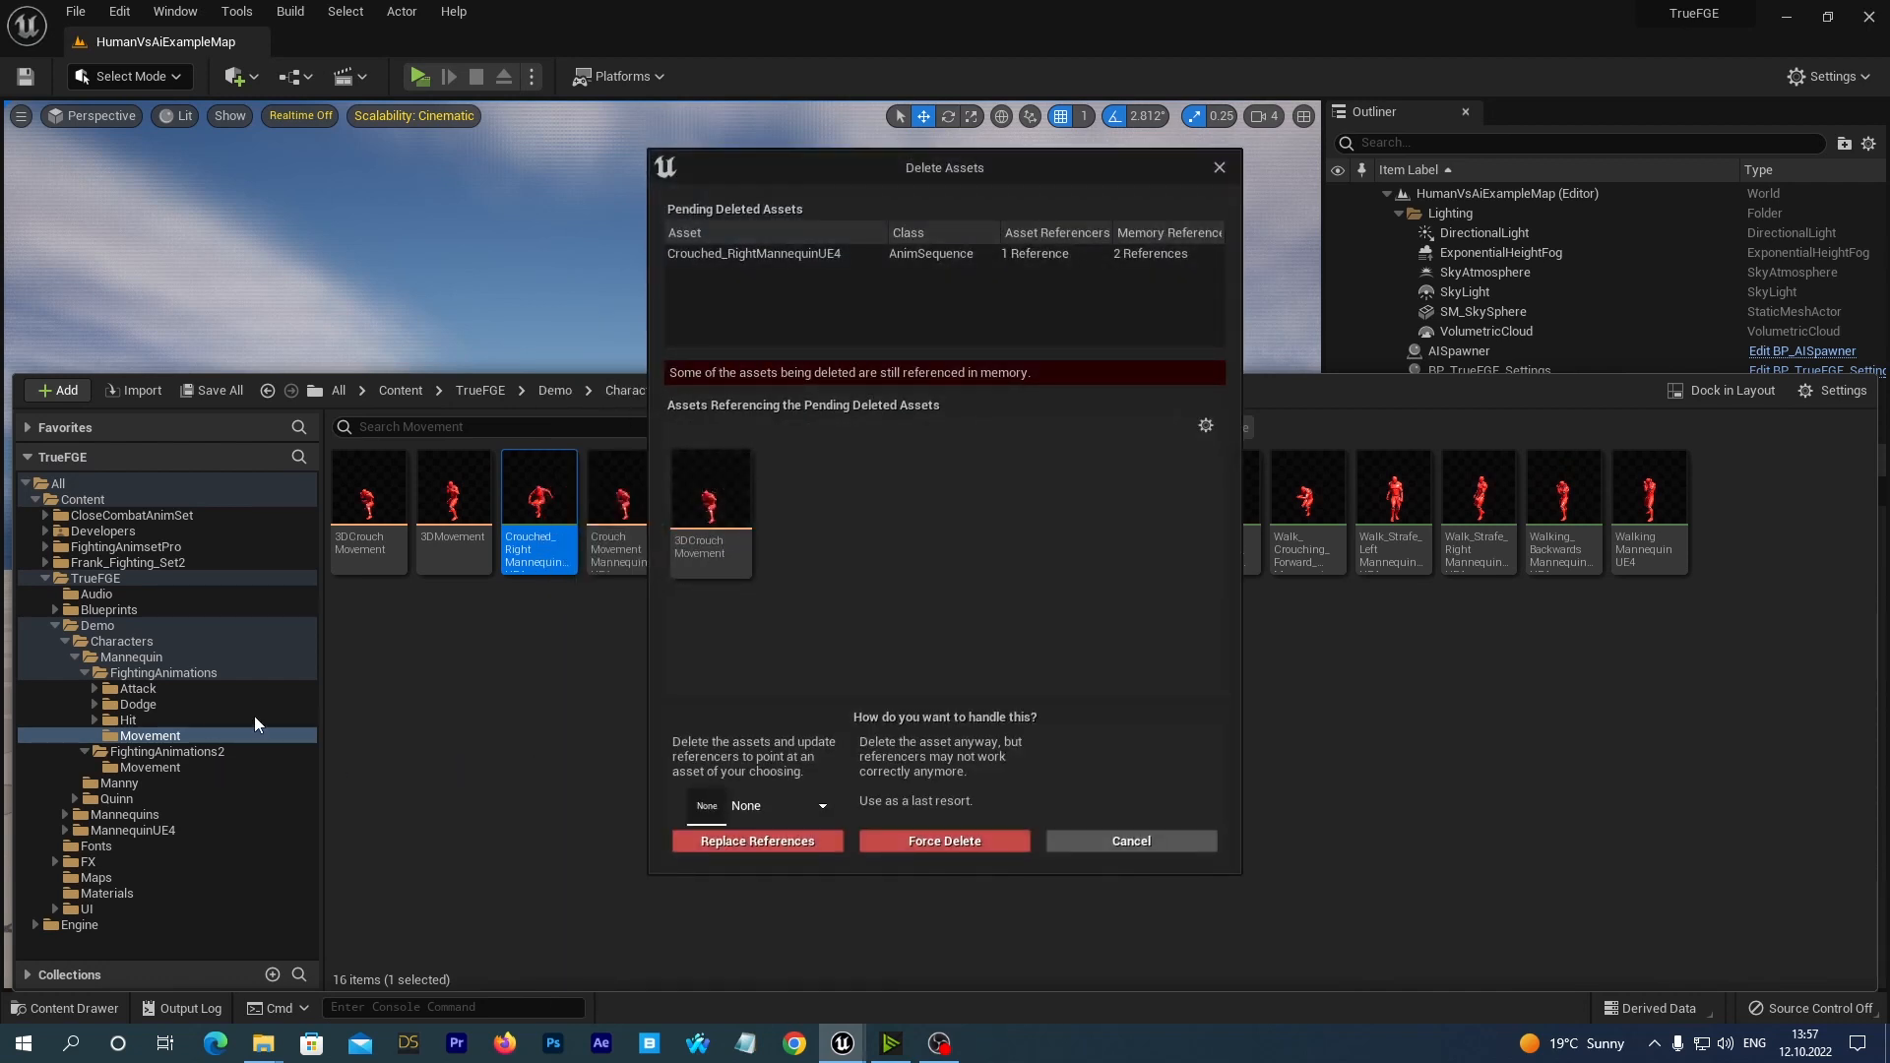
left_click(823, 815)
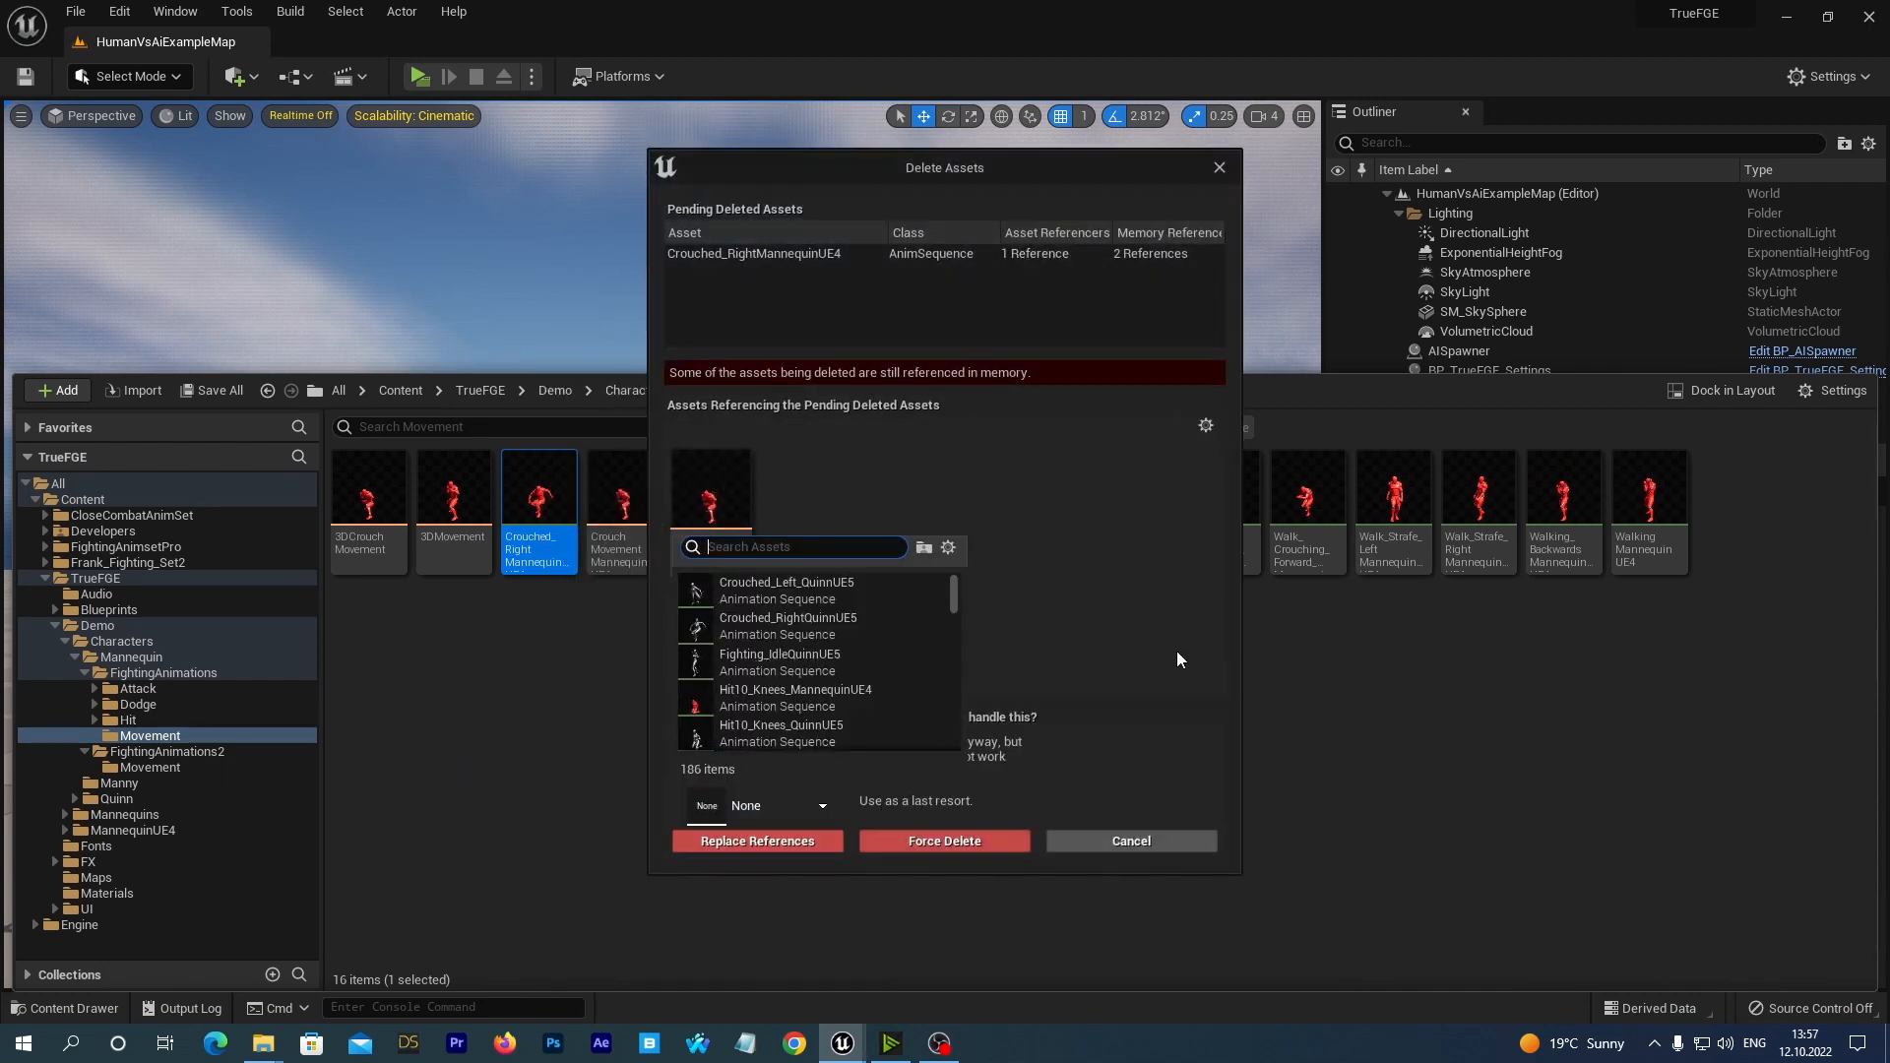
type("ue4")
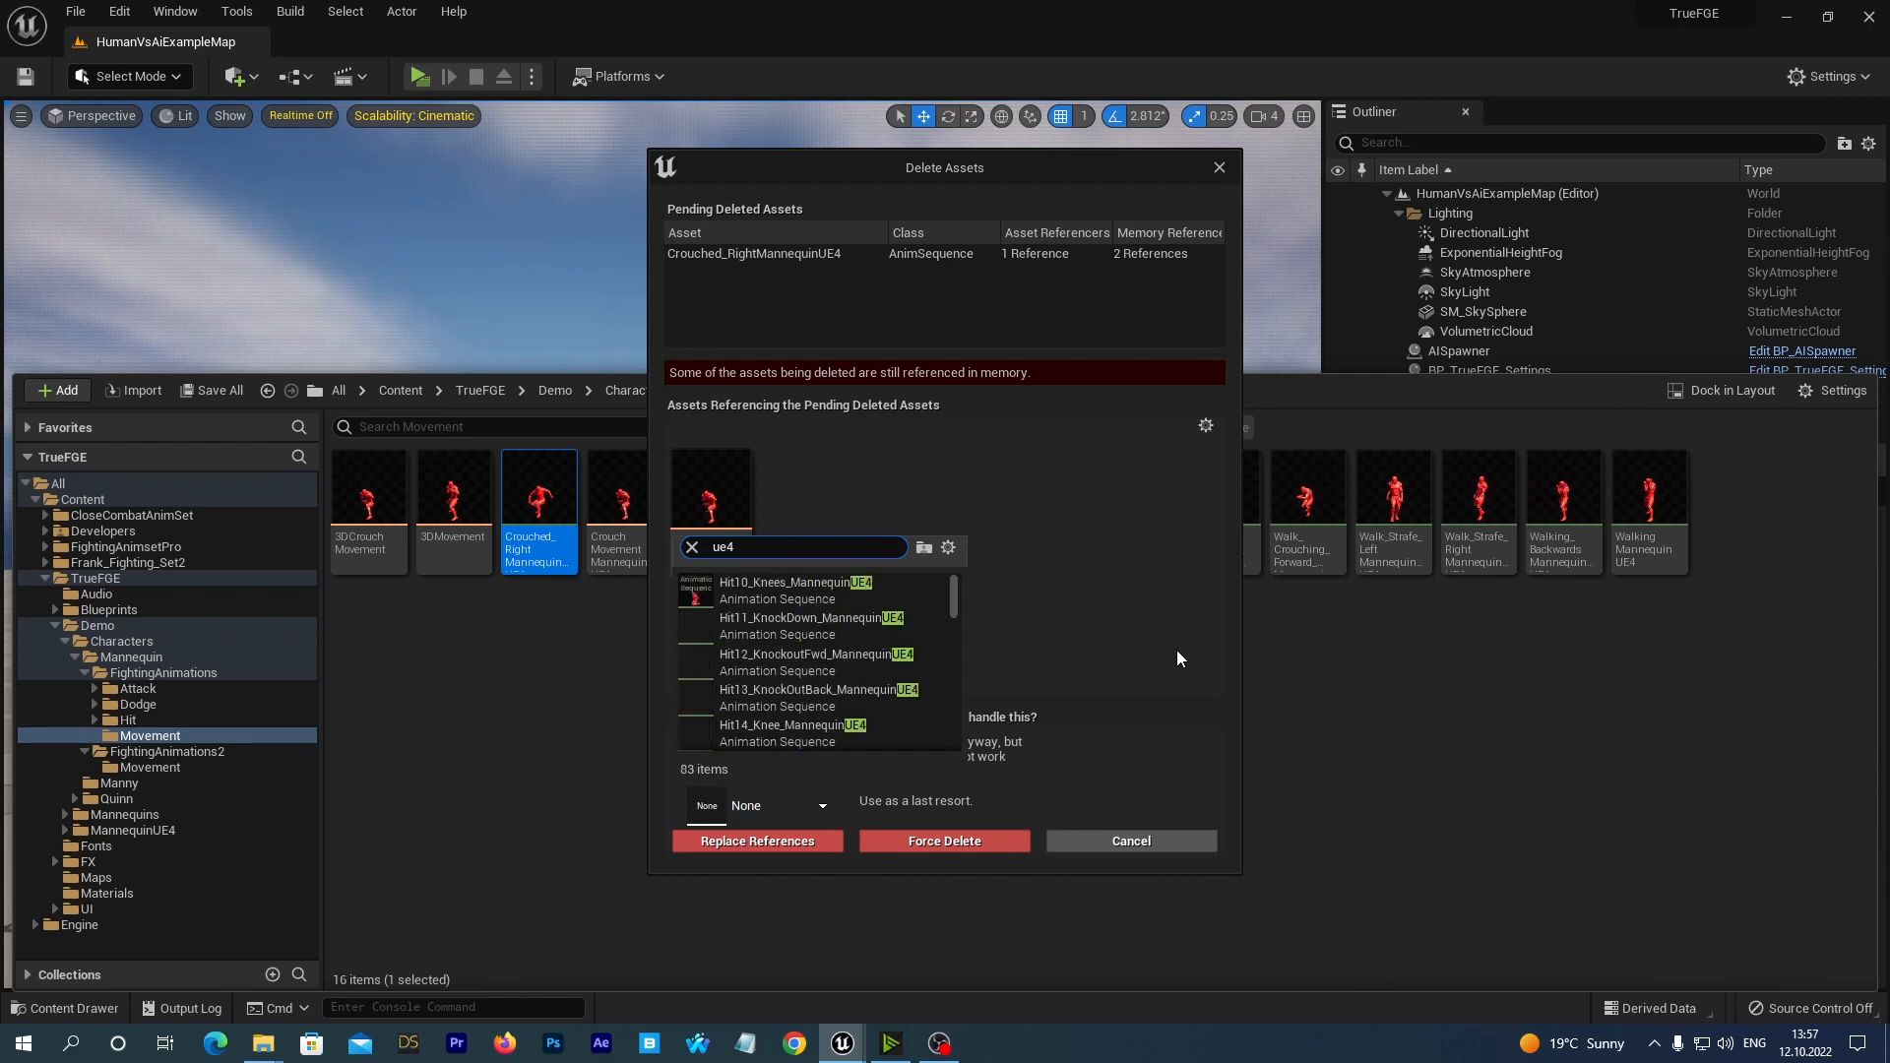
type(" new")
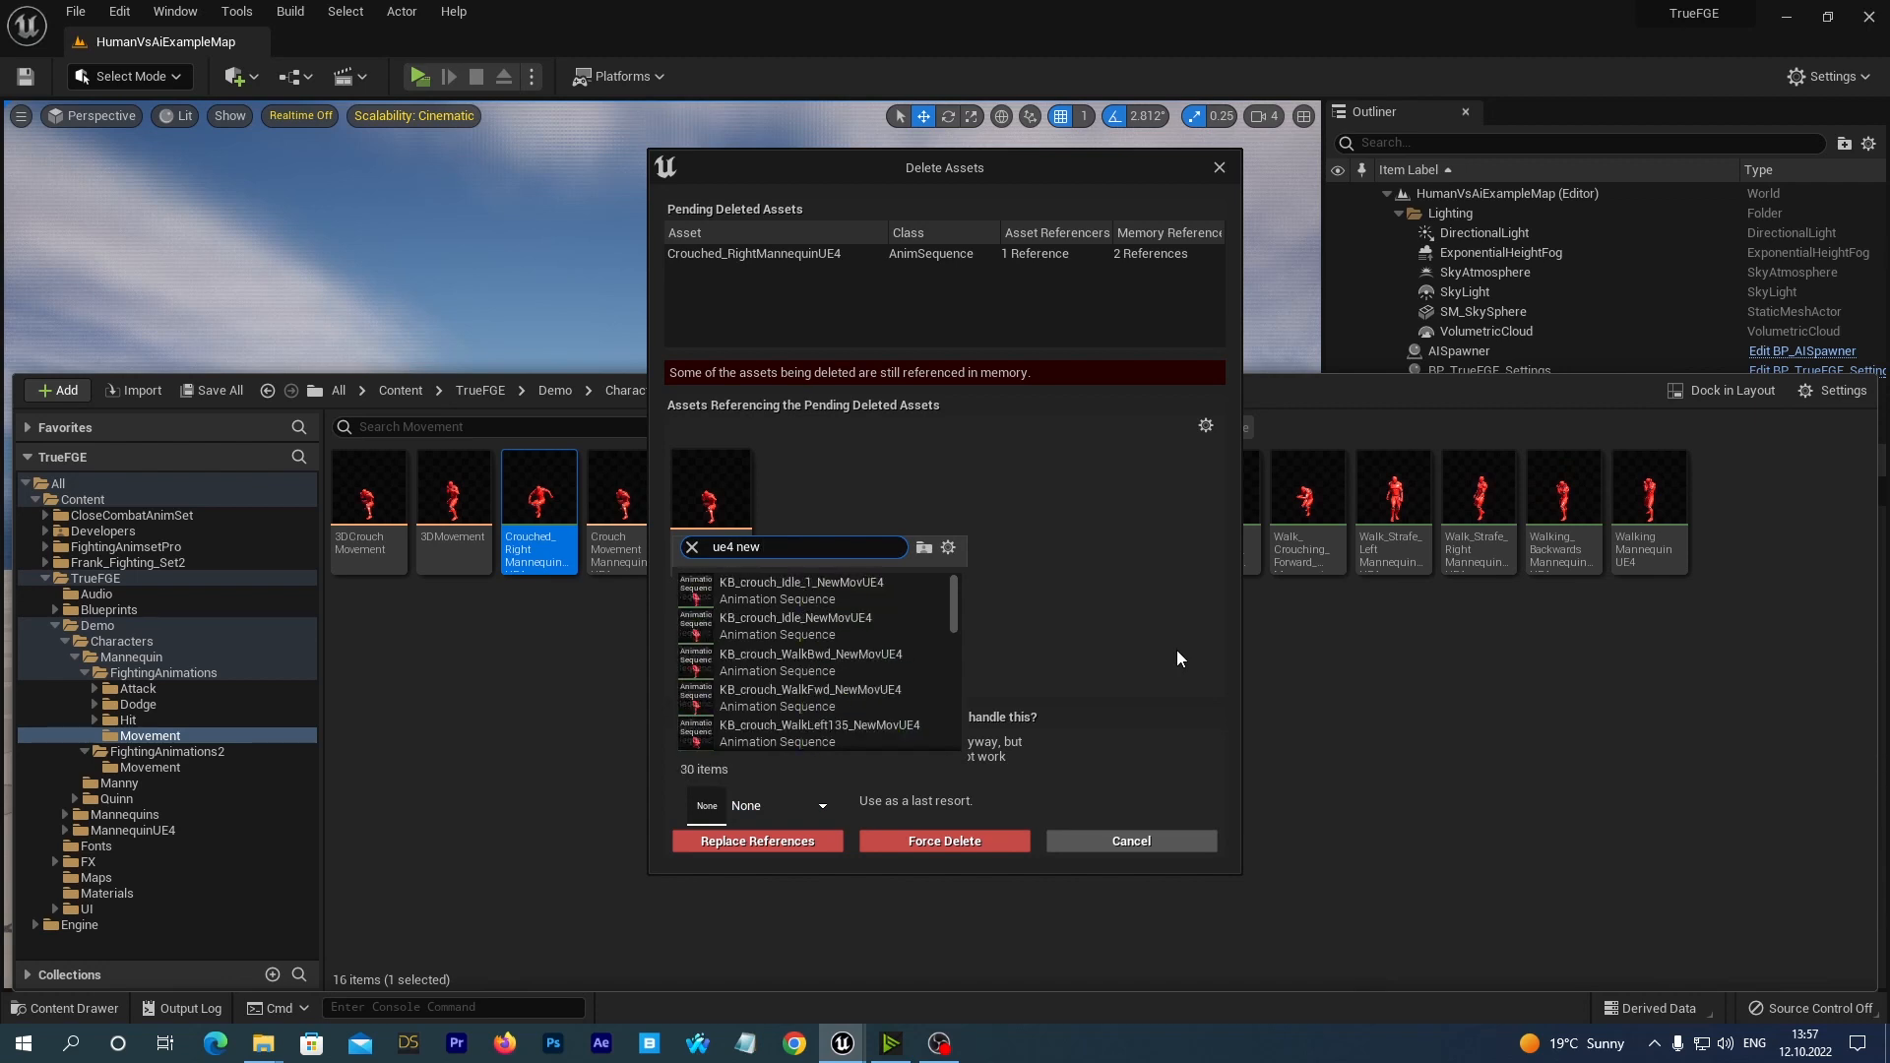
type(" crouch")
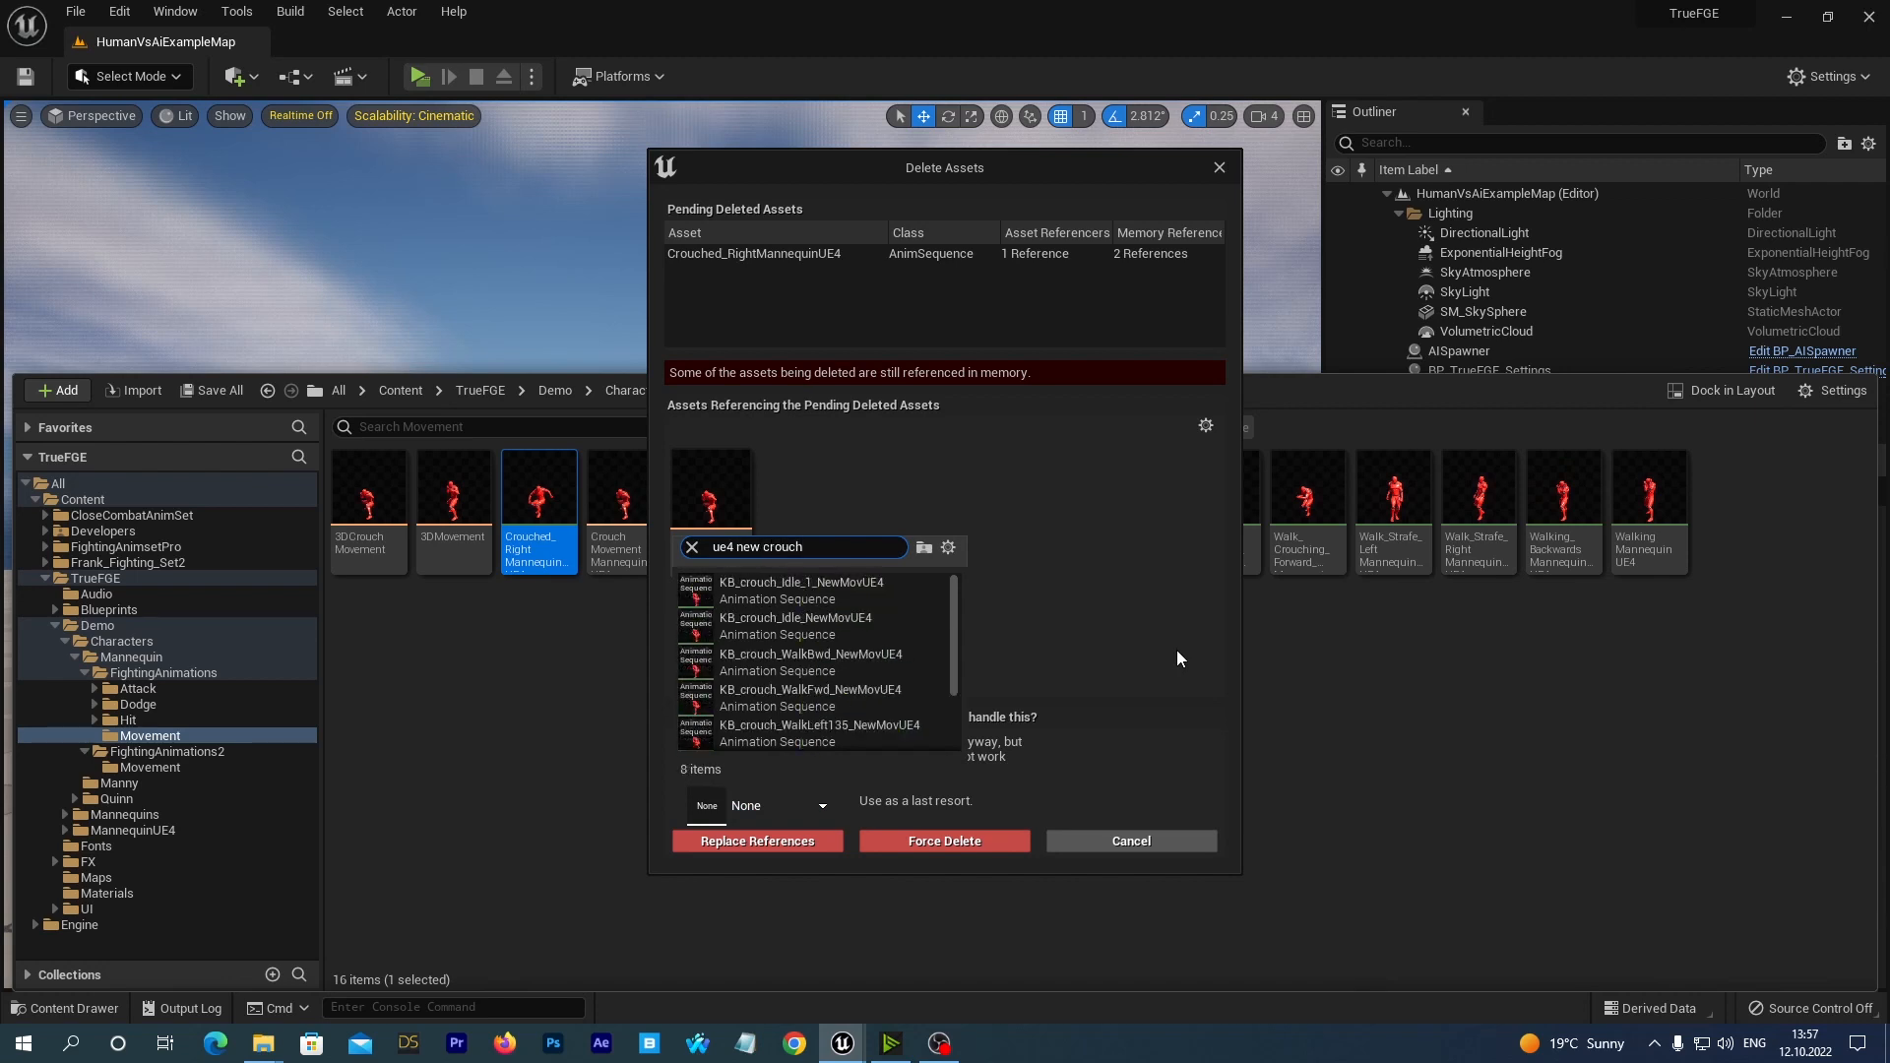
type(" ri")
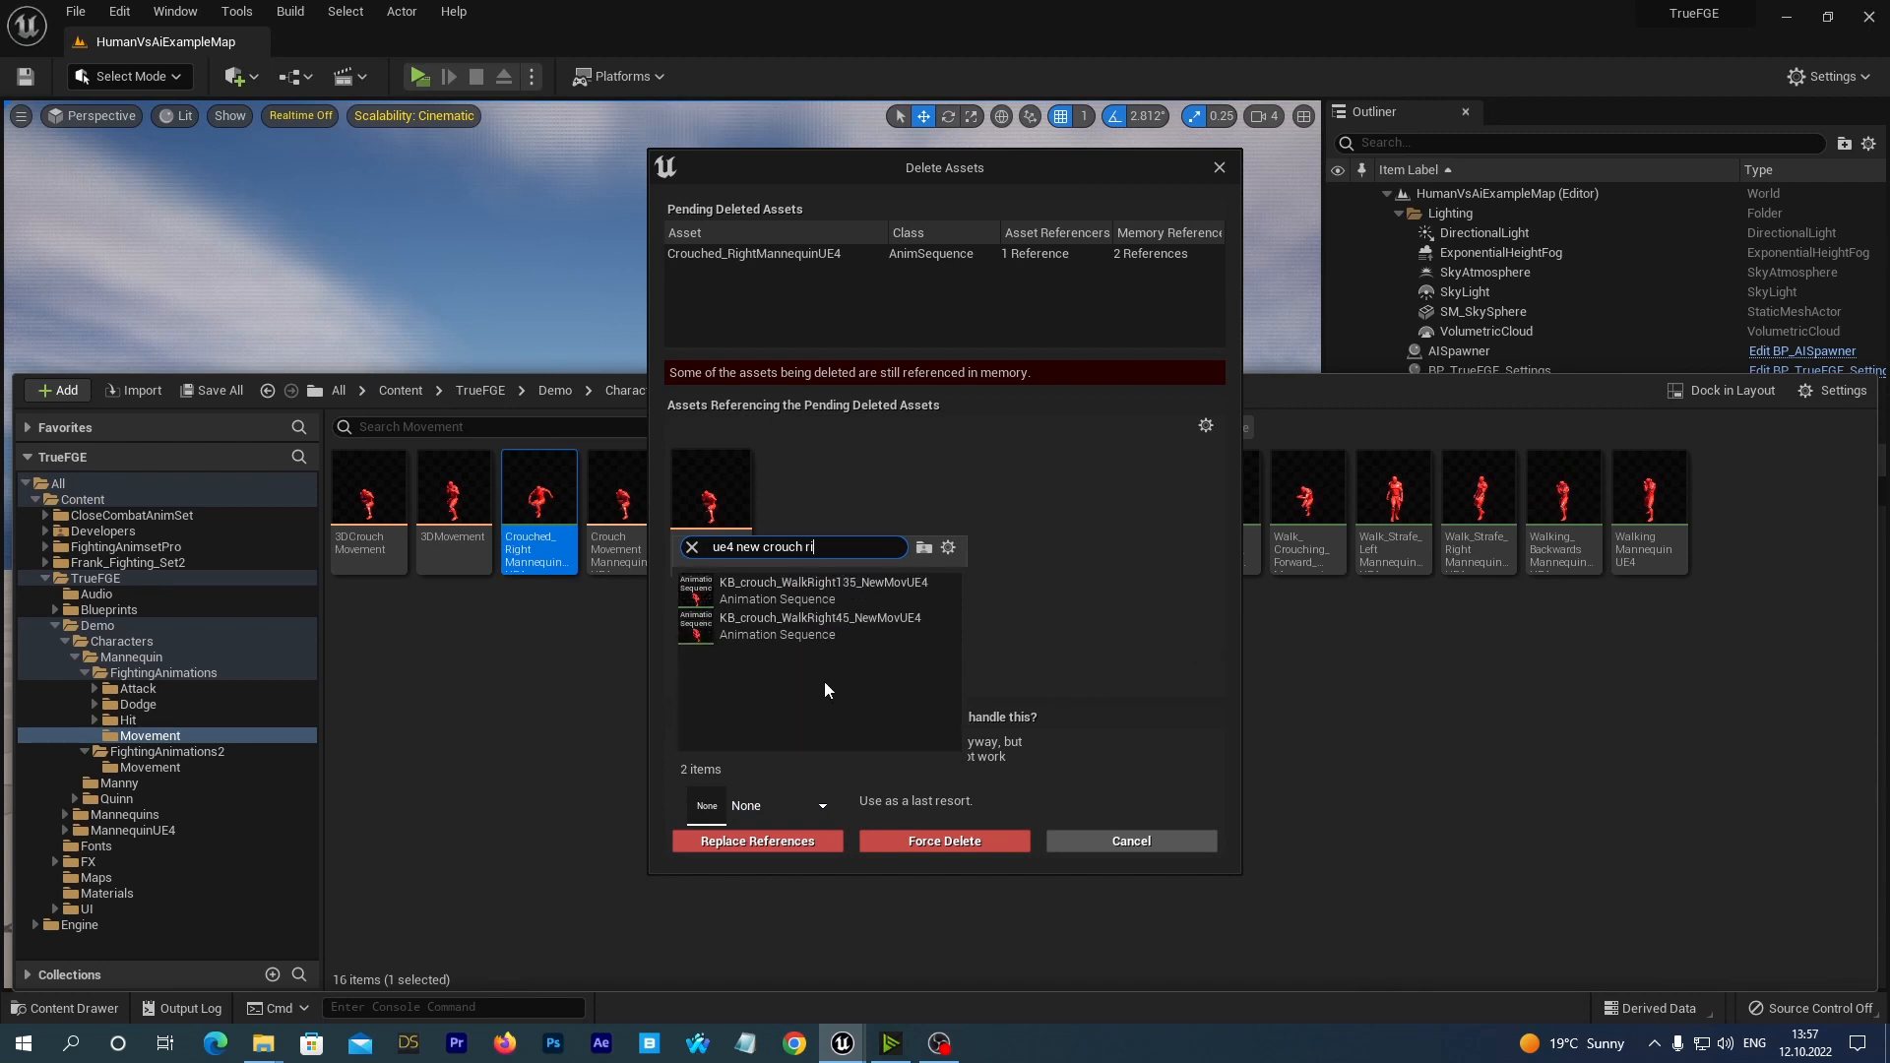
left_click(777, 636)
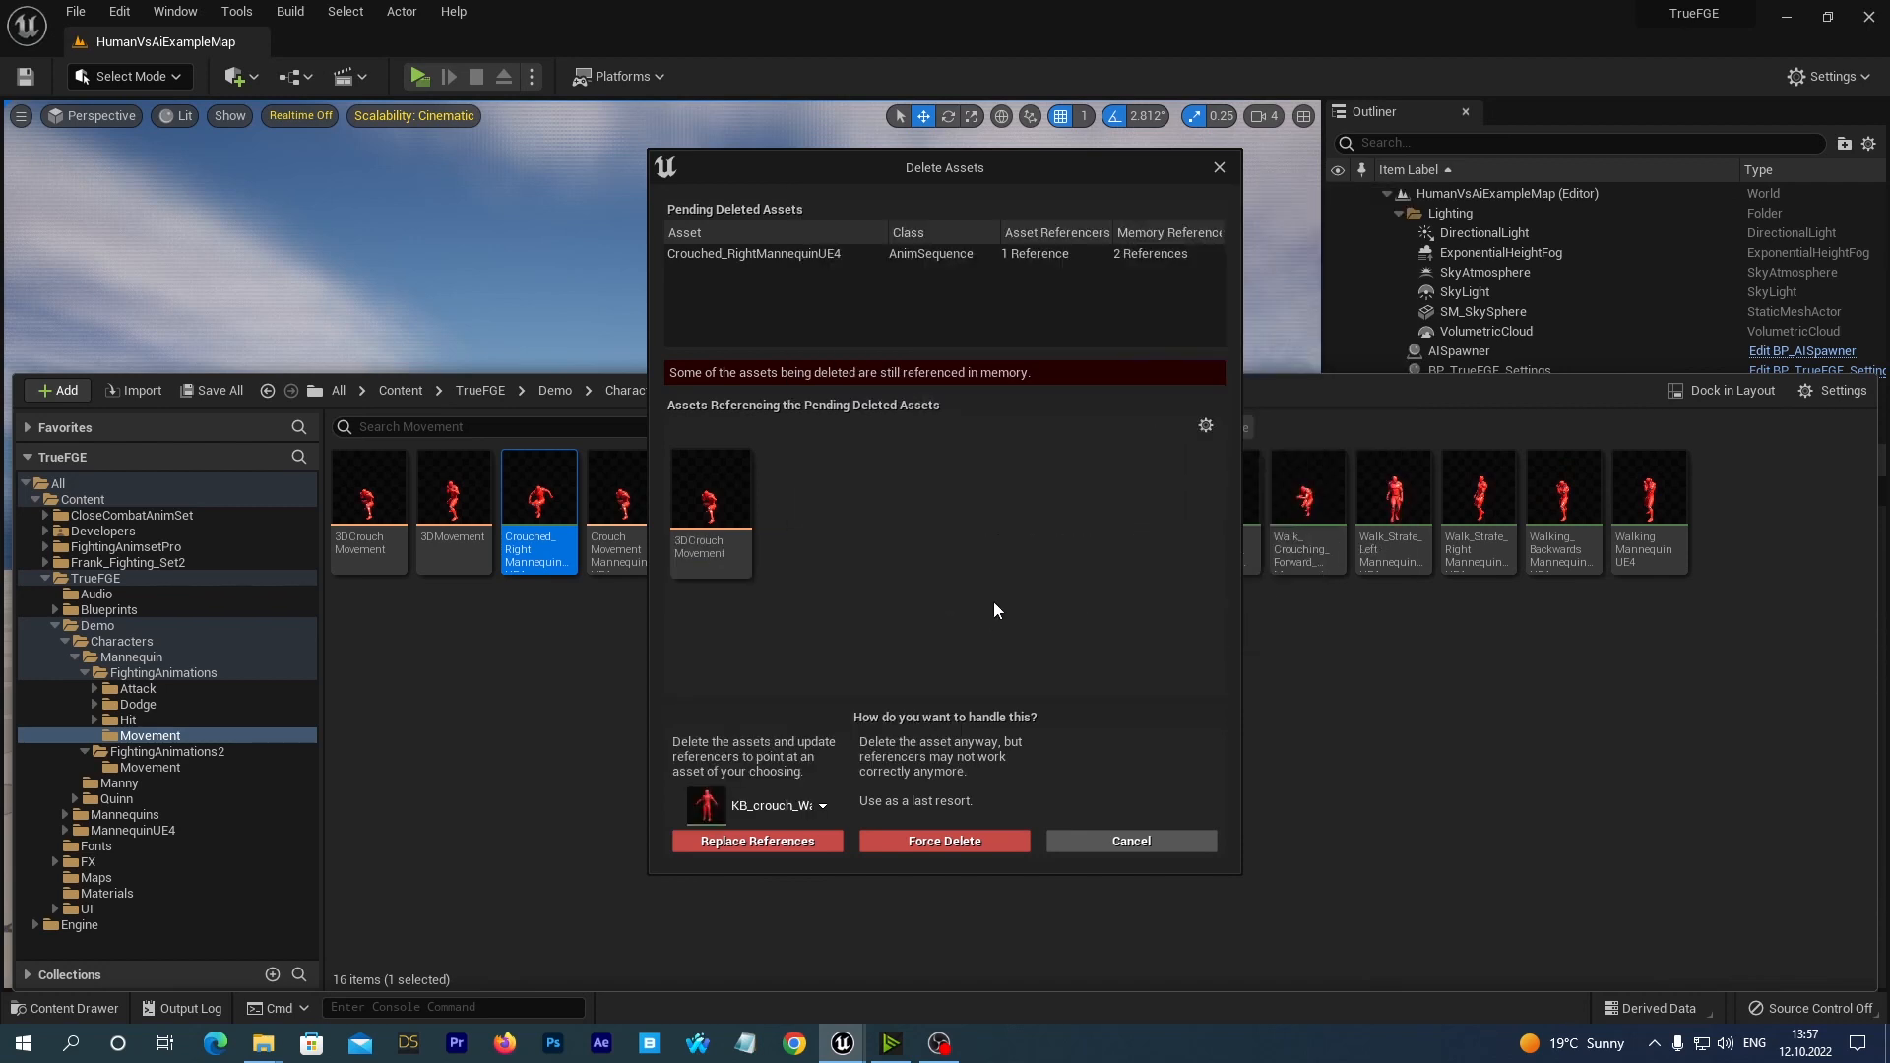
left_click(722, 844)
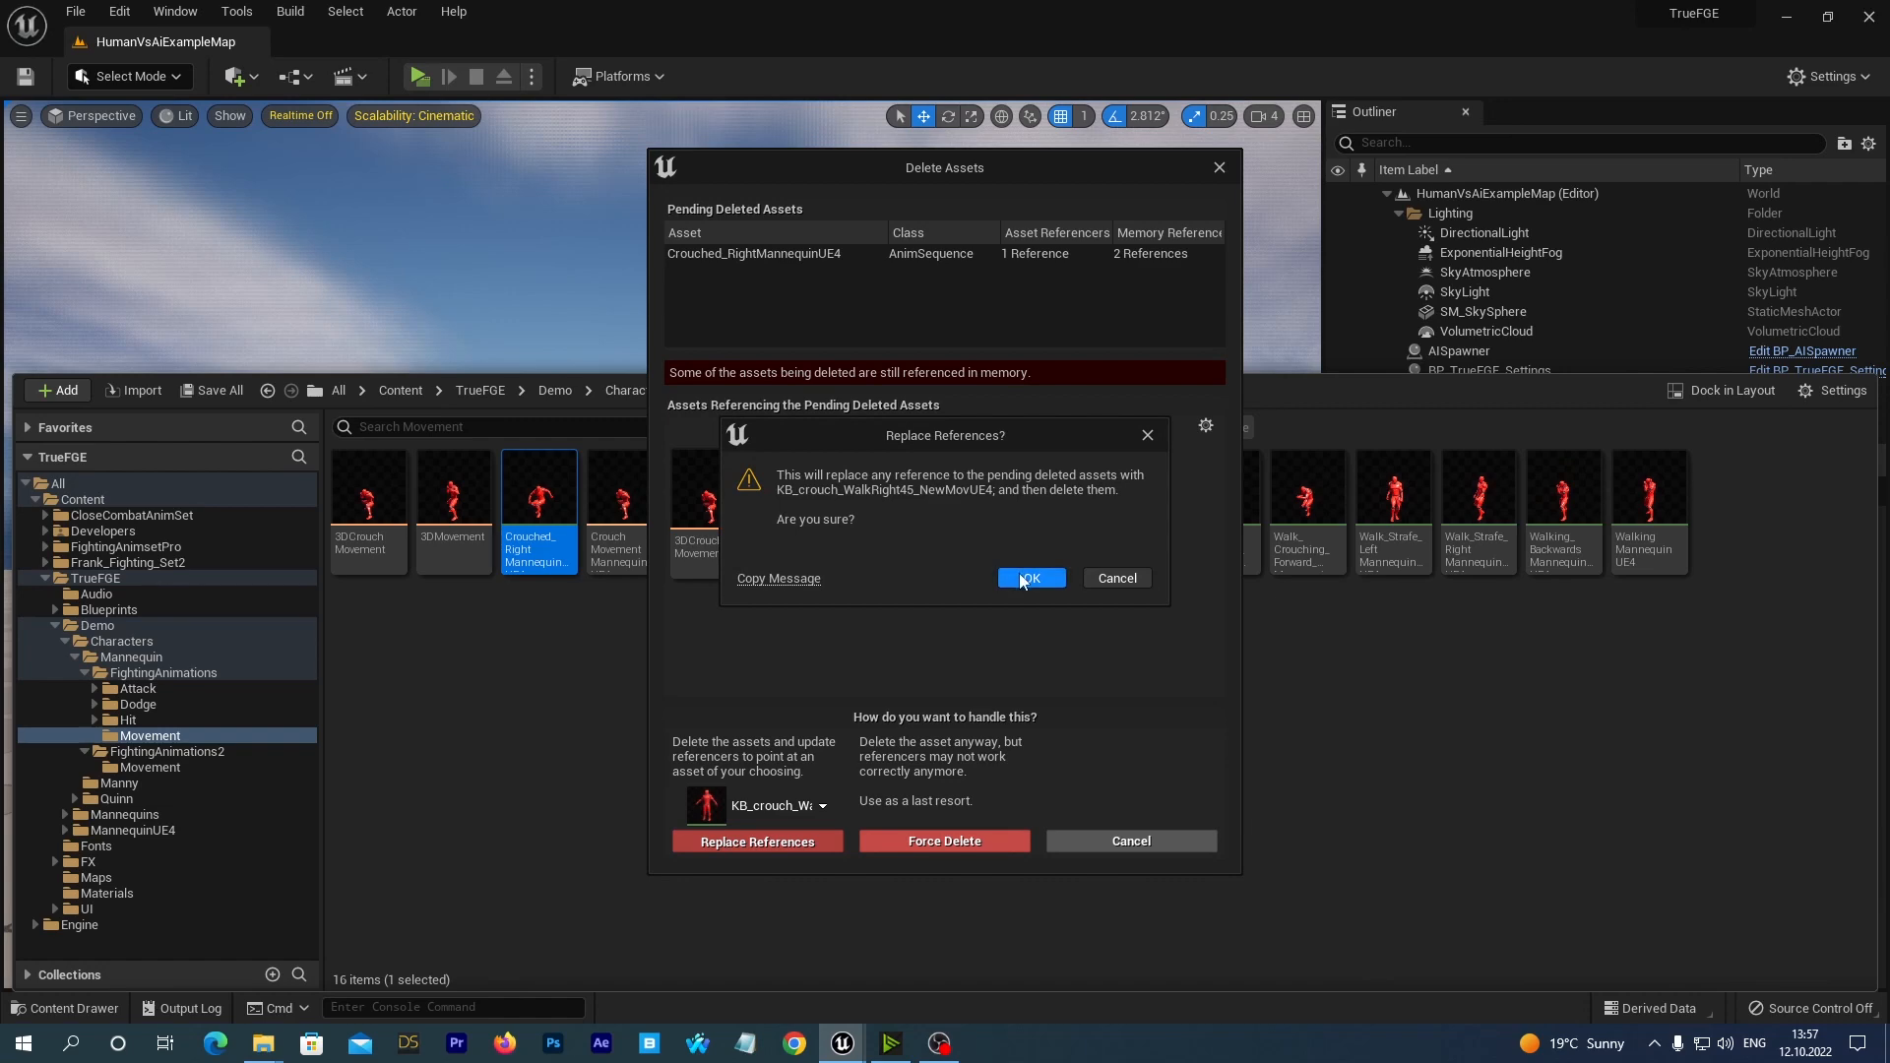
left_click(1021, 580)
left_click(960, 745)
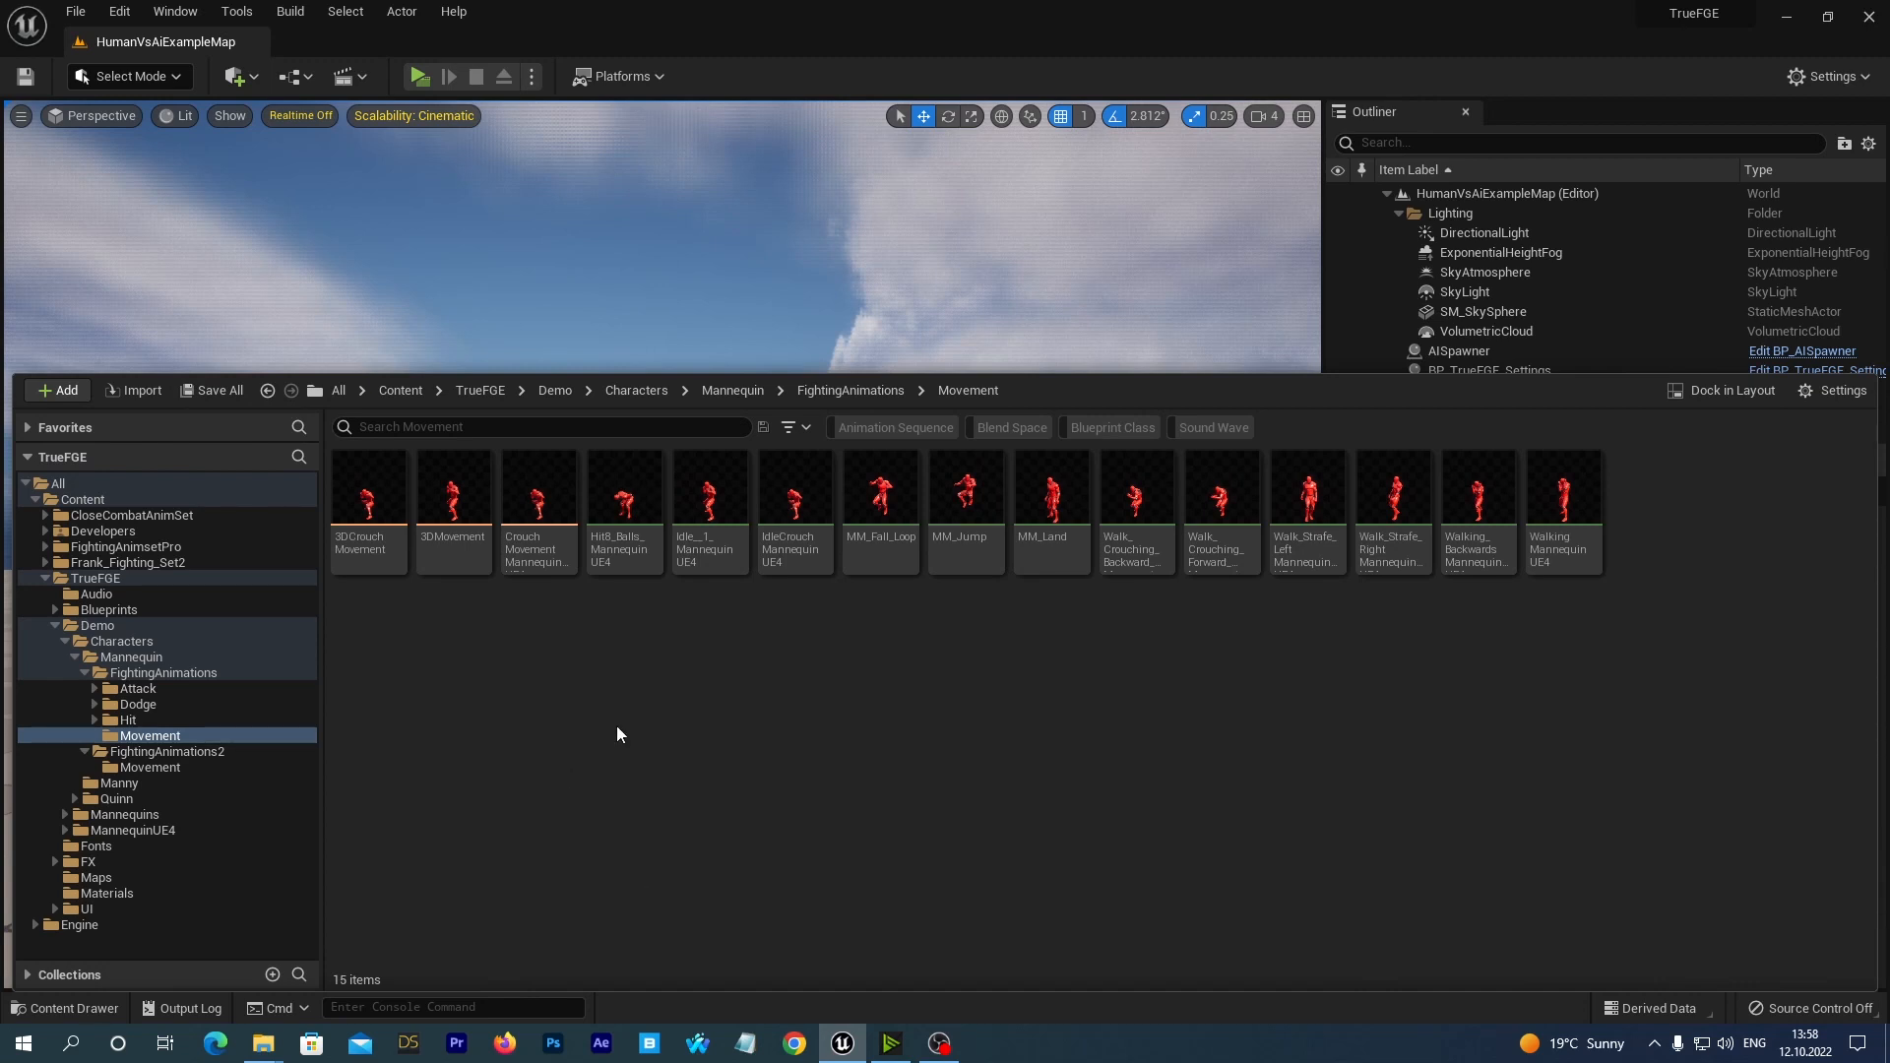
Delete the Idle__1_MannequinUE4 animation sequence, replacing its references with KB_Idle_1_NewMovUE4, and save 3DMovement, MannequinUE4_3D_AnimBP and the redirector.
left_click(611, 489)
left_click(723, 559)
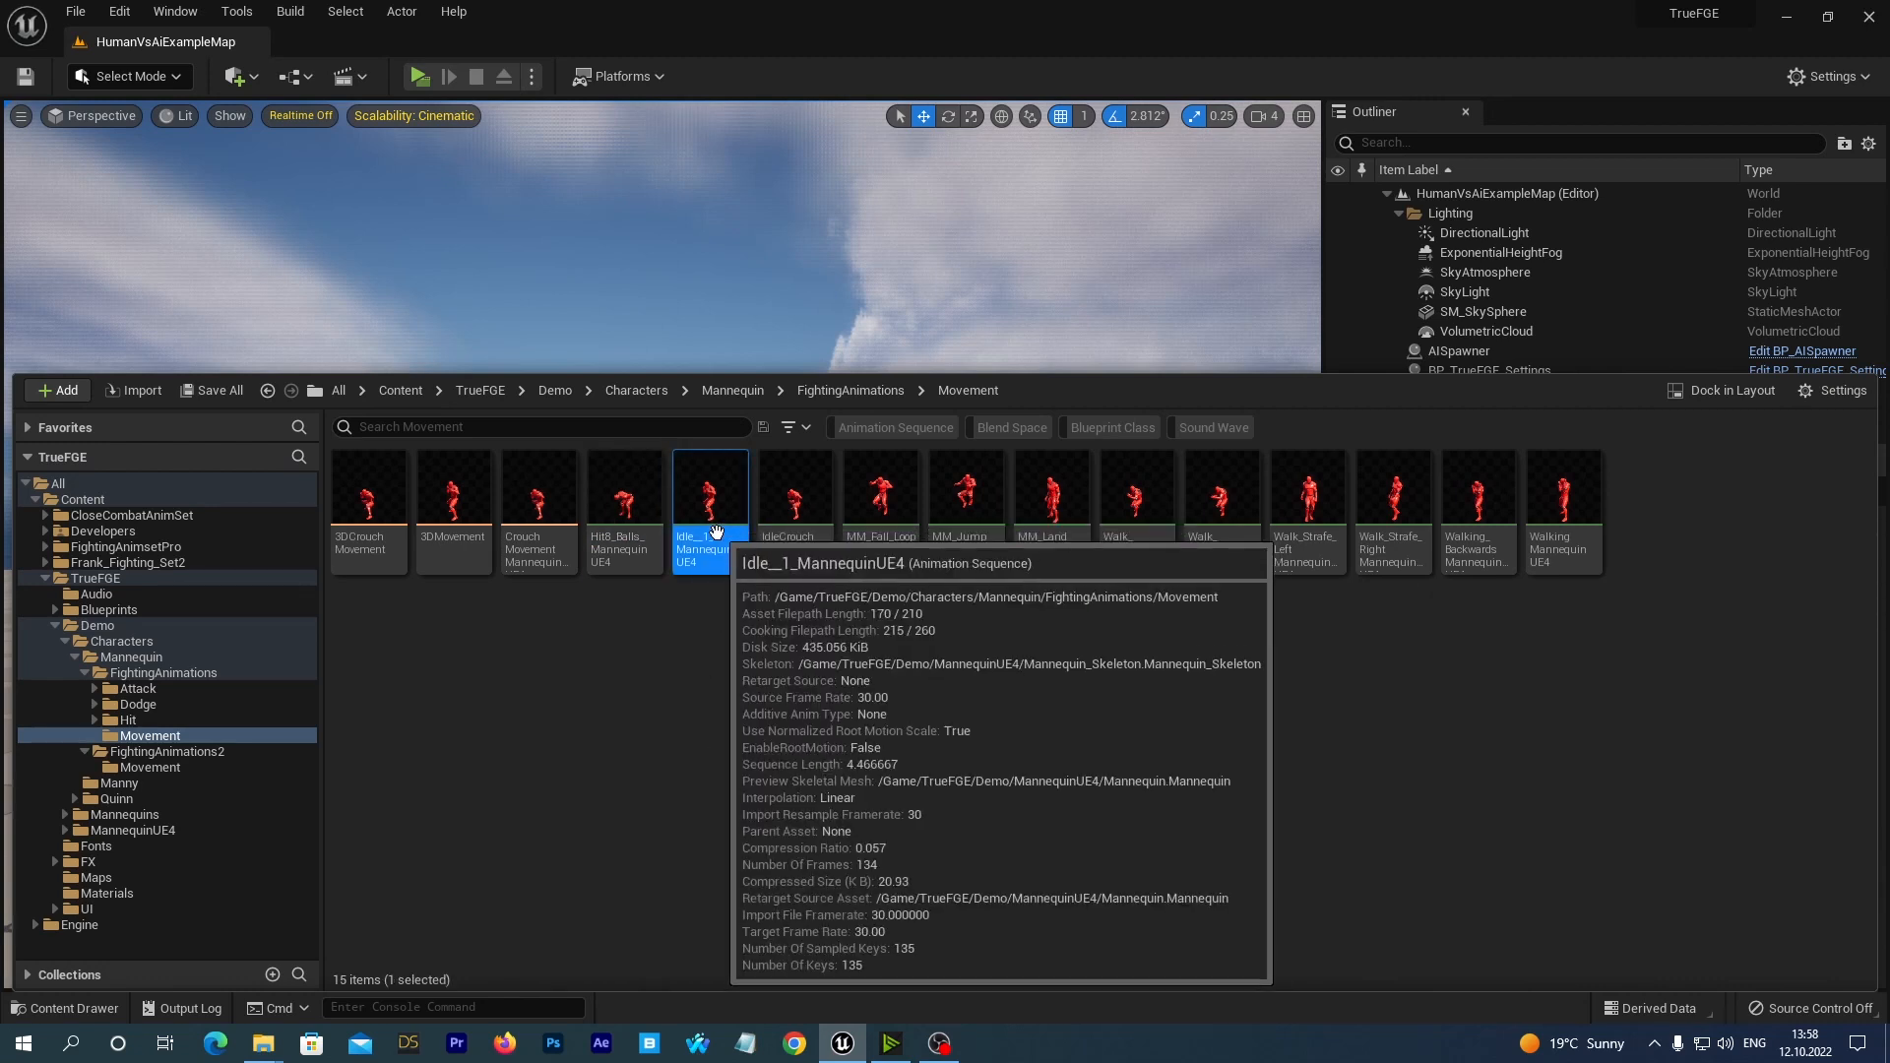
right_click(713, 493)
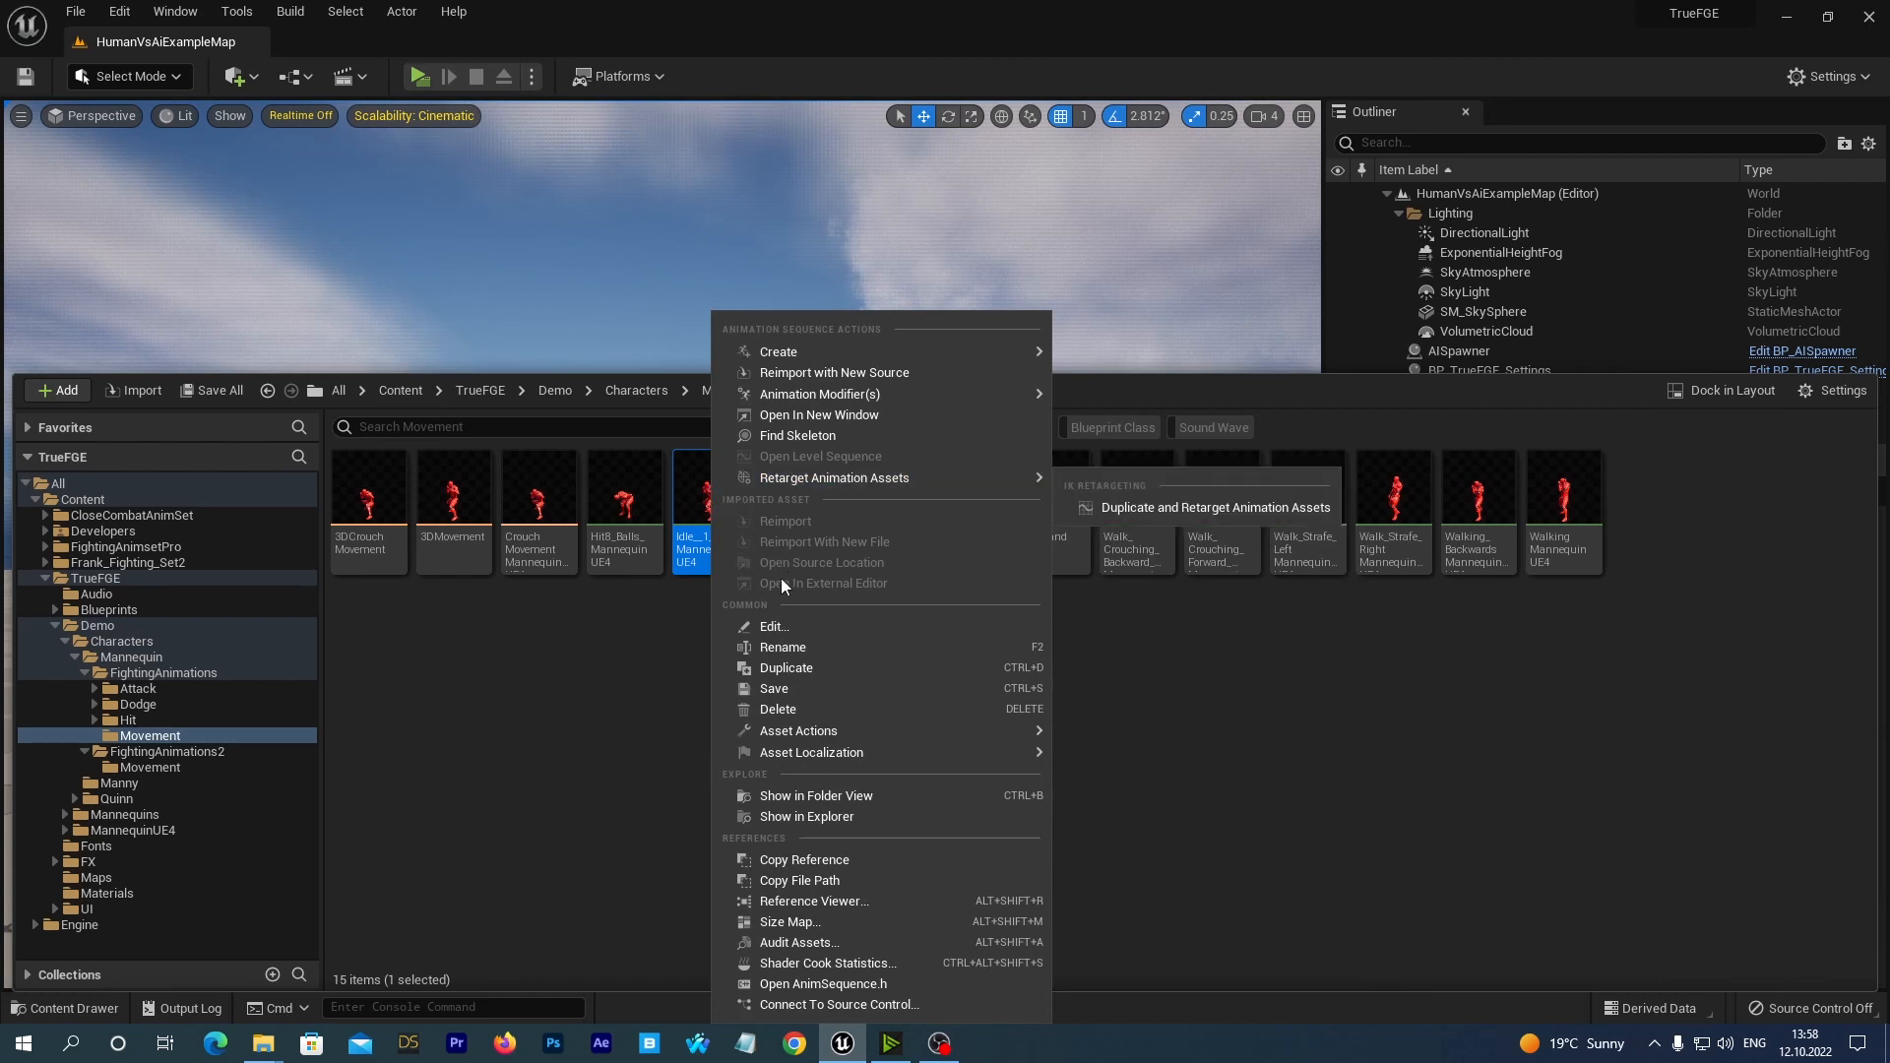
left_click(778, 709)
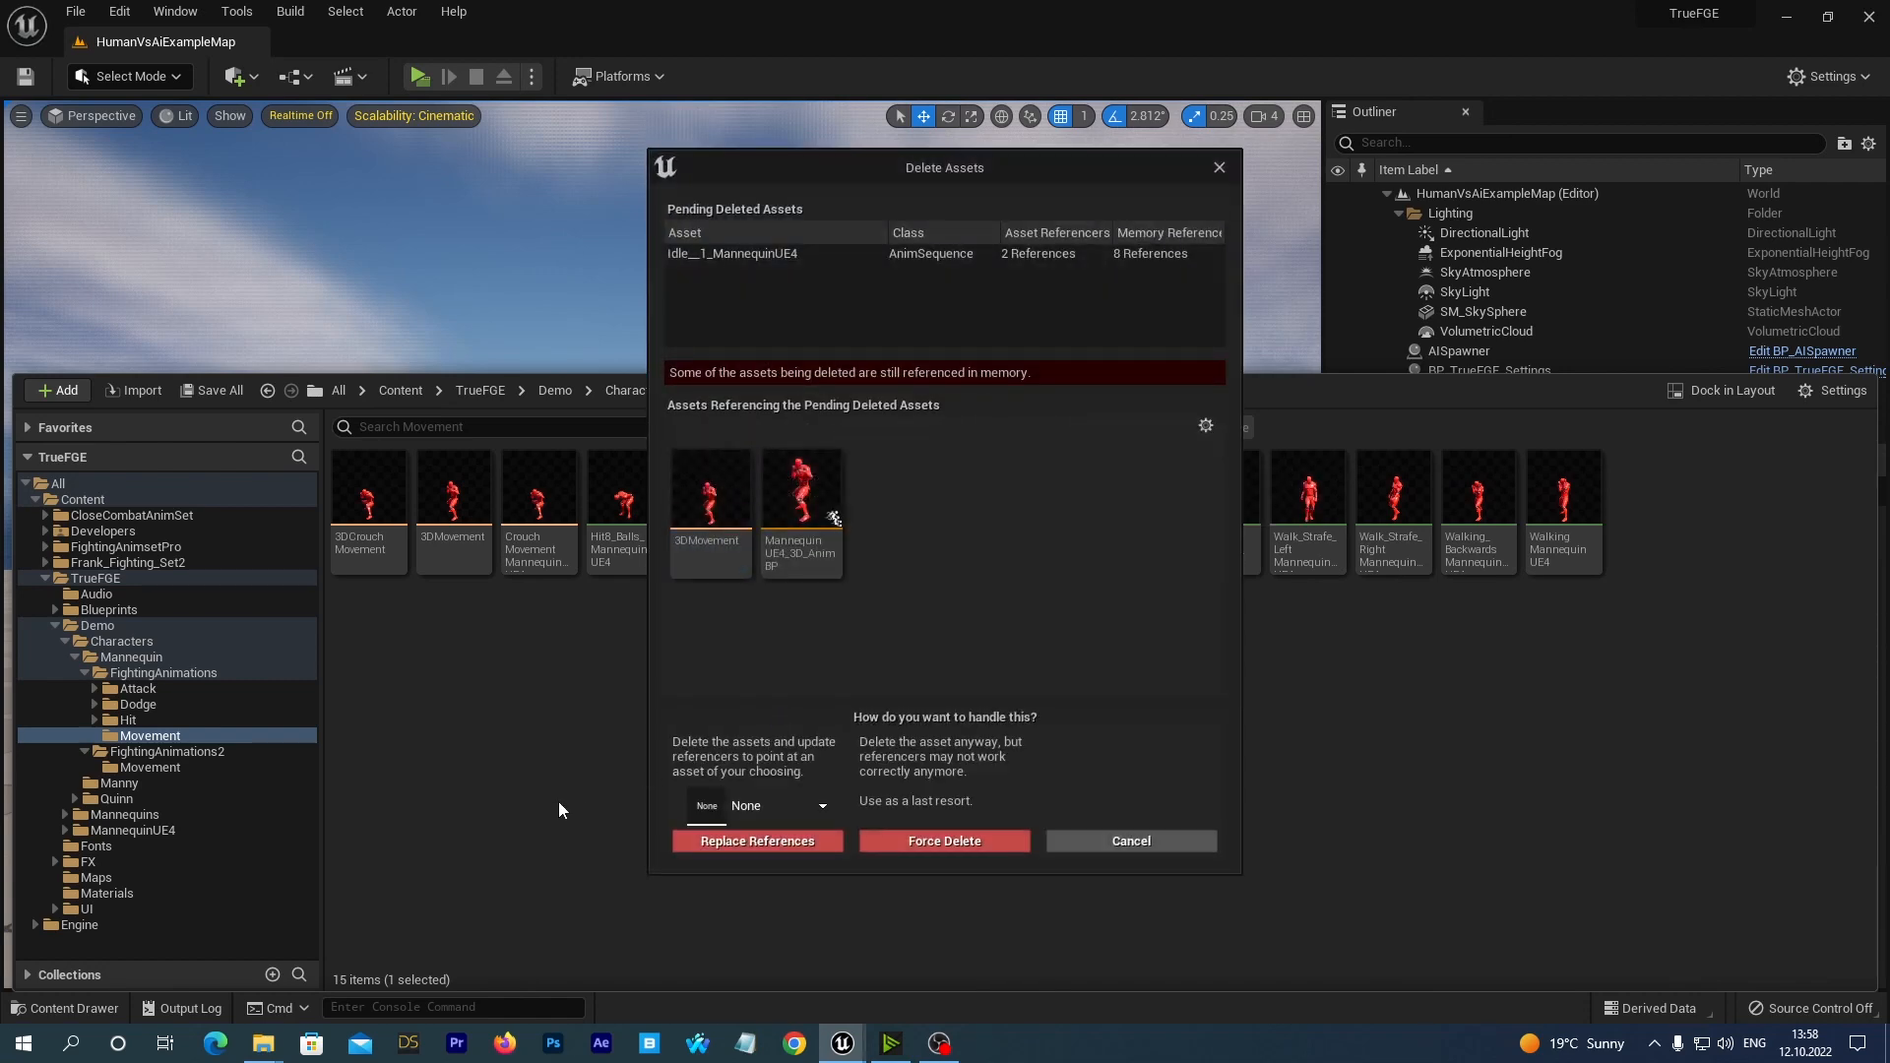
left_click(825, 805)
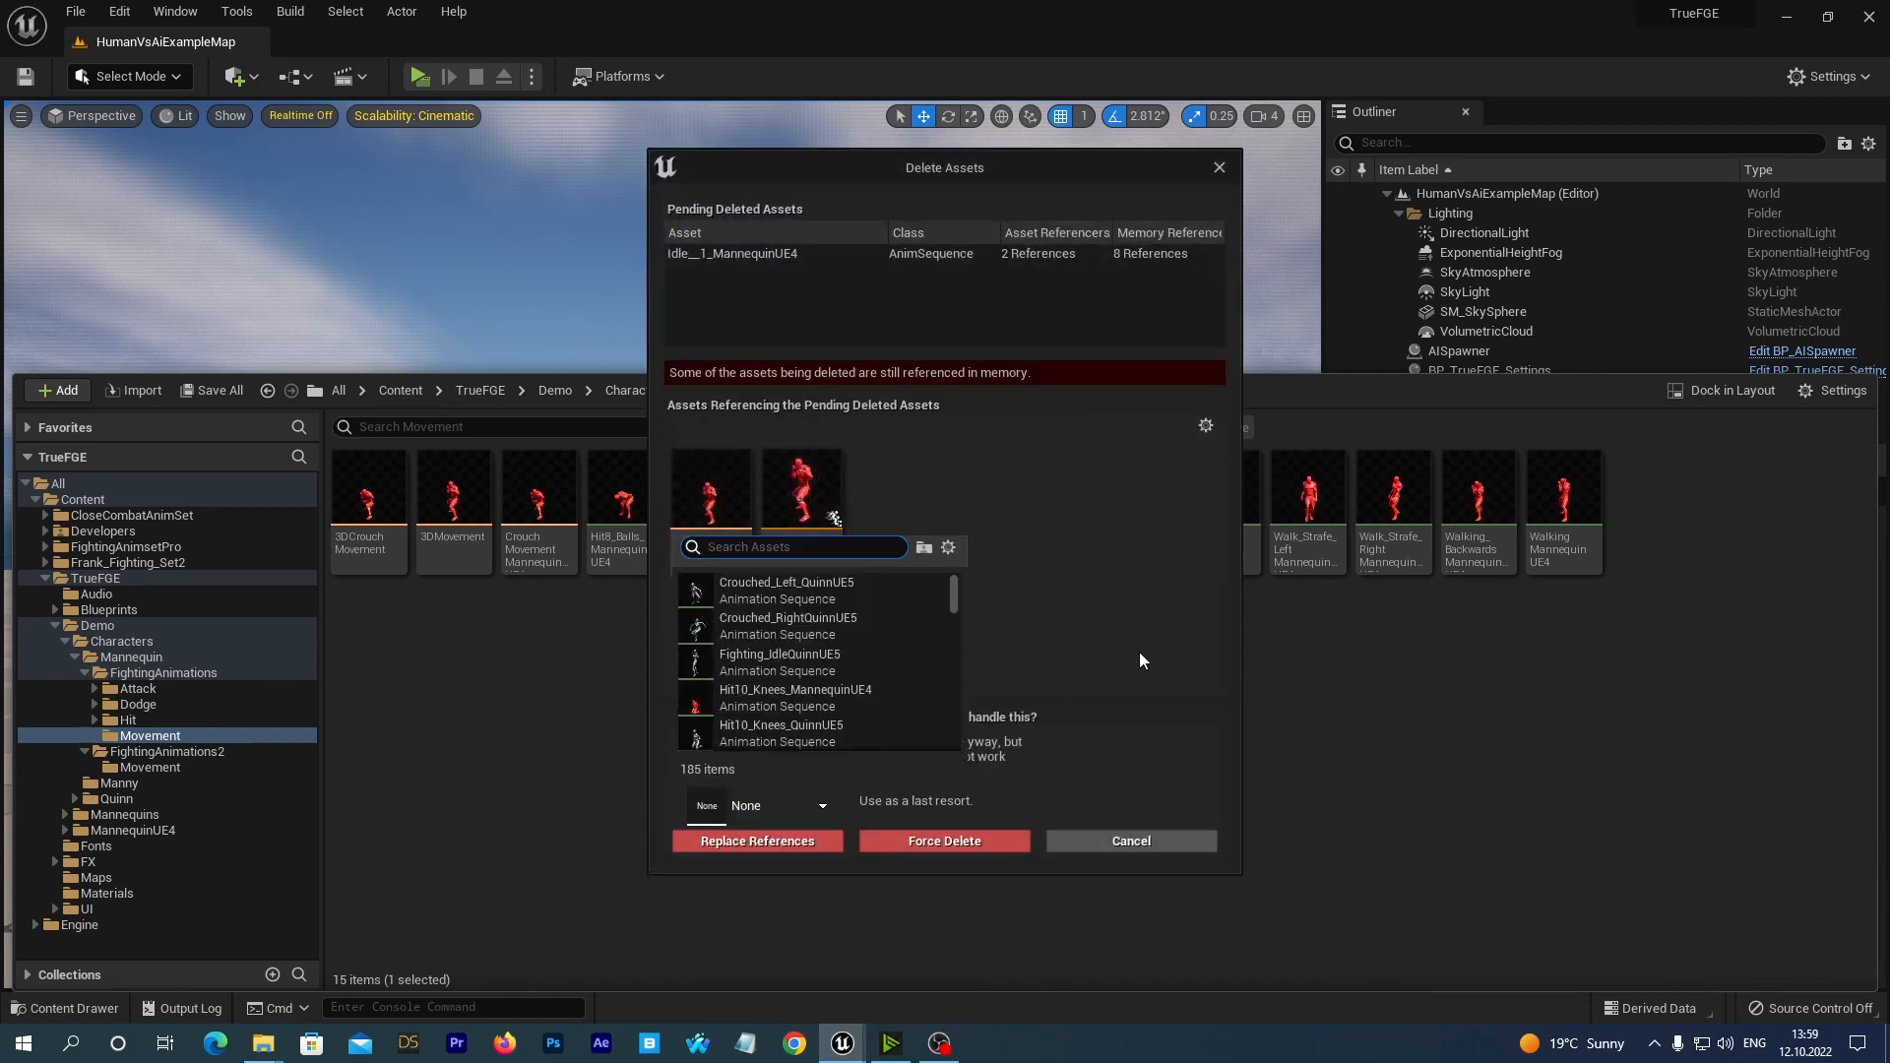
type("ue4 n")
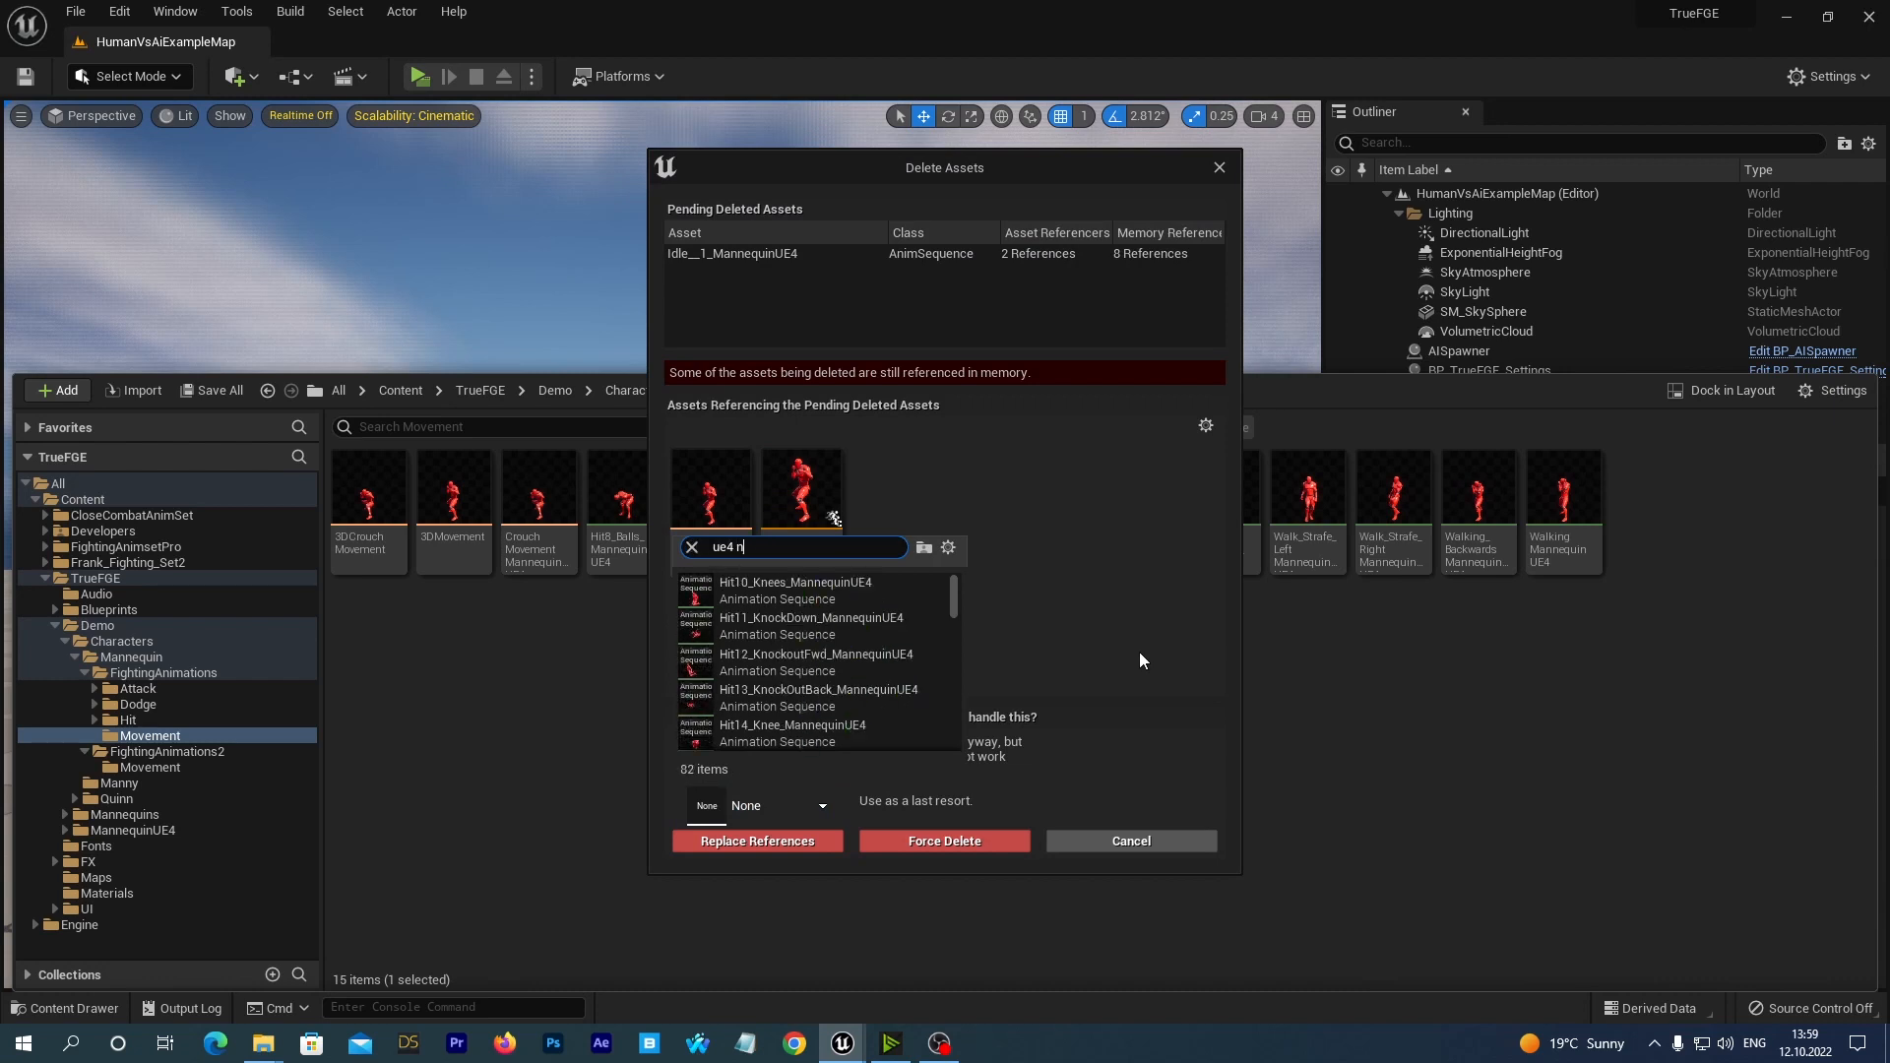
type("ew i")
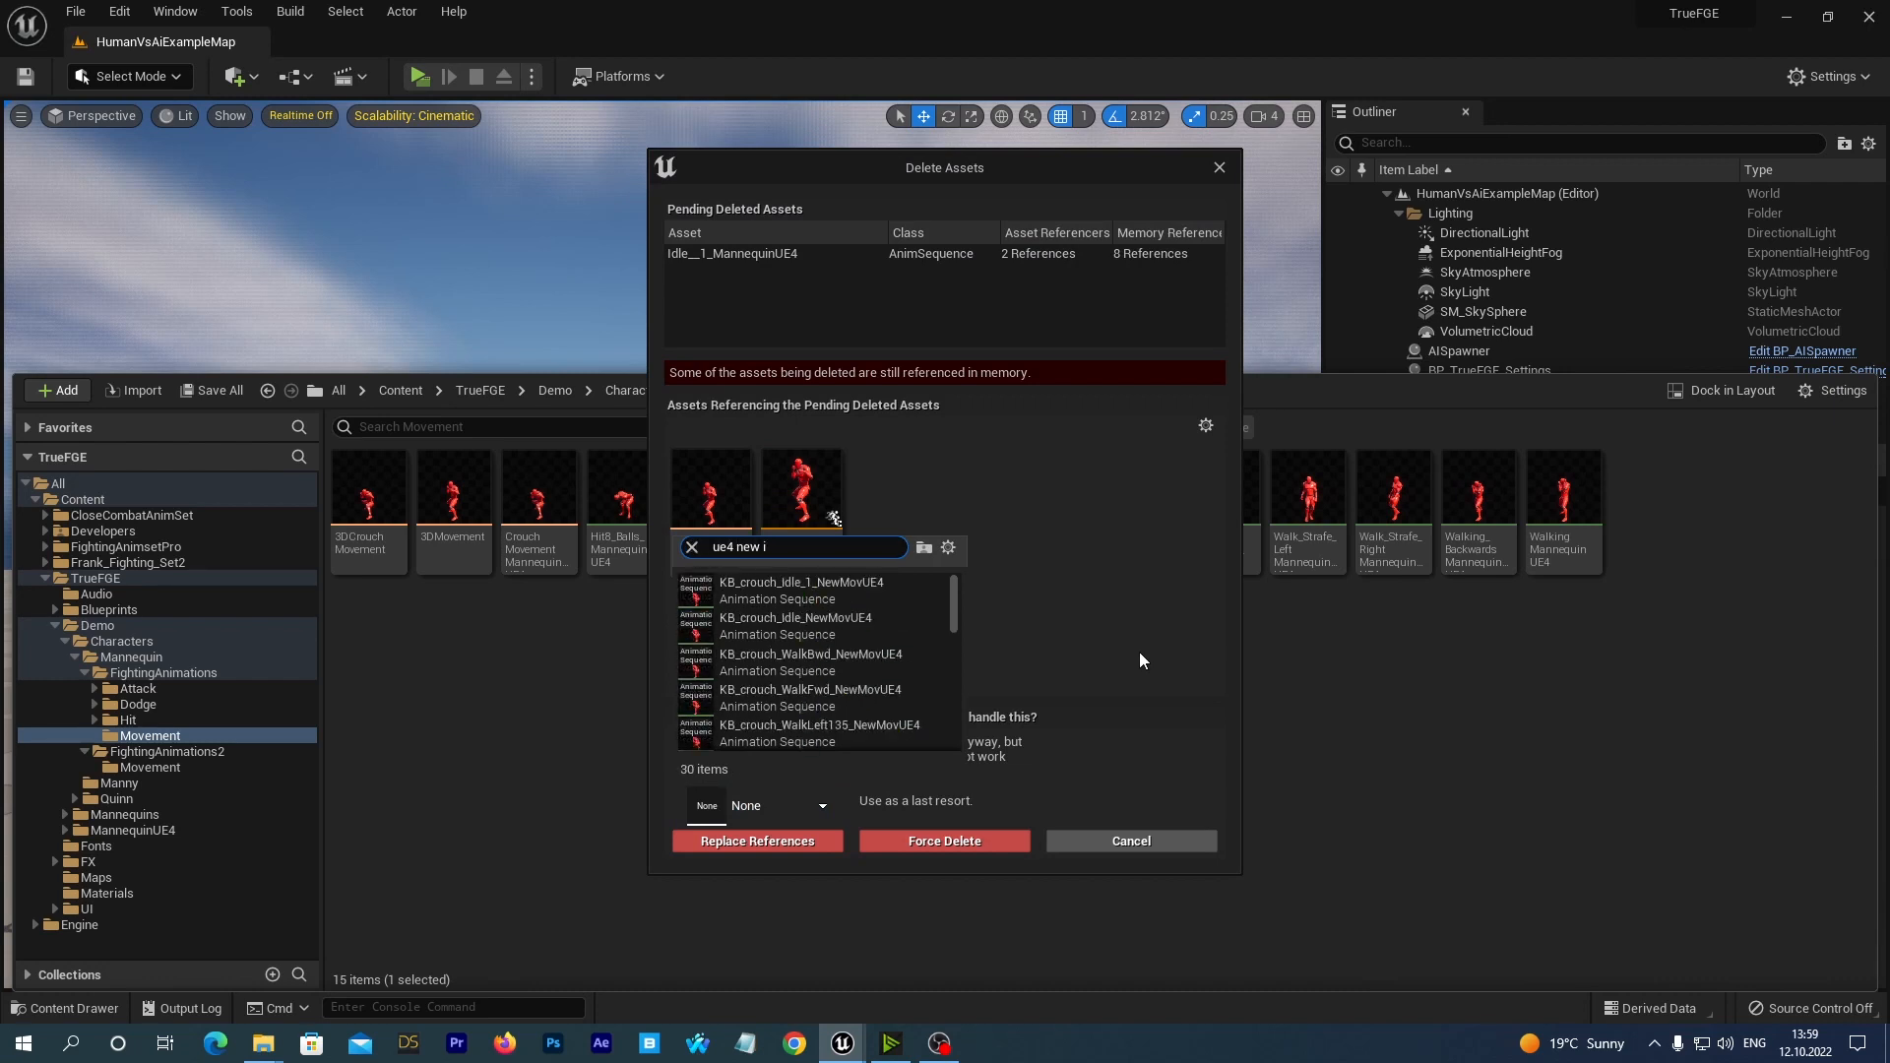
type("dle")
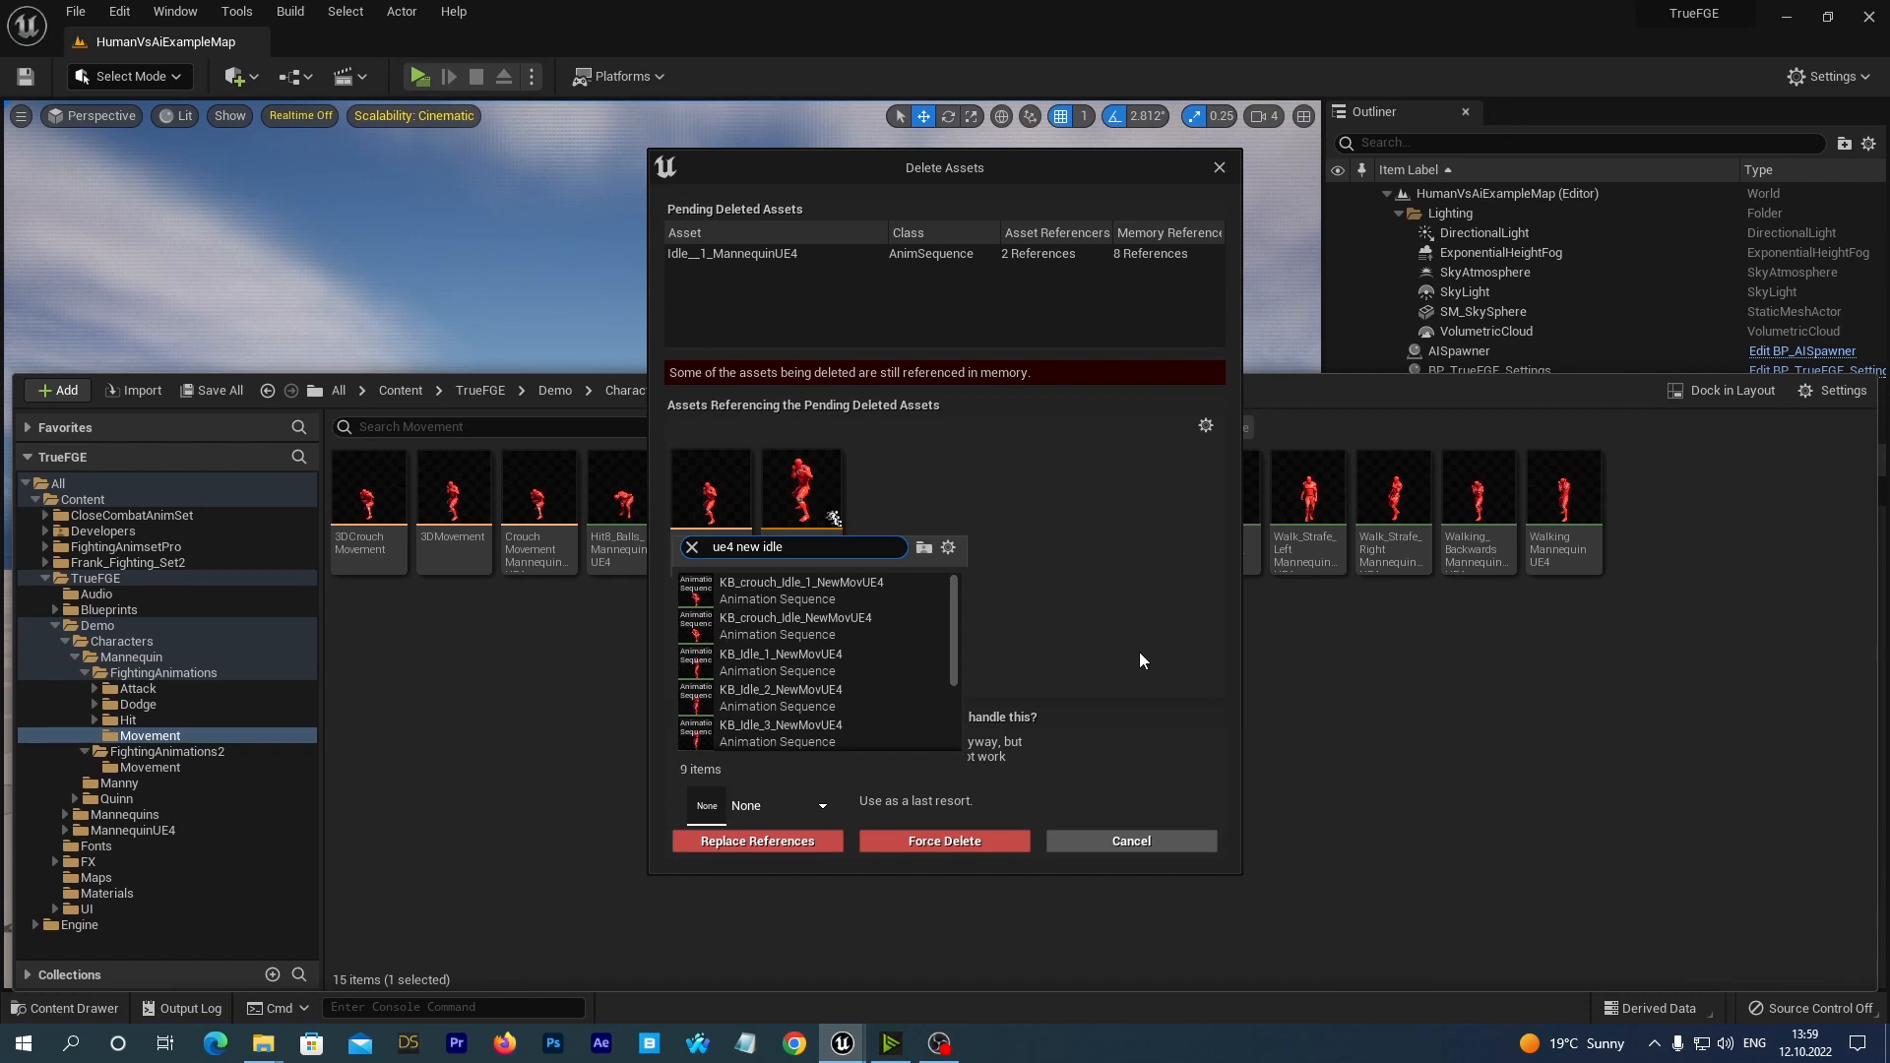
left_click_drag(954, 608, 955, 624)
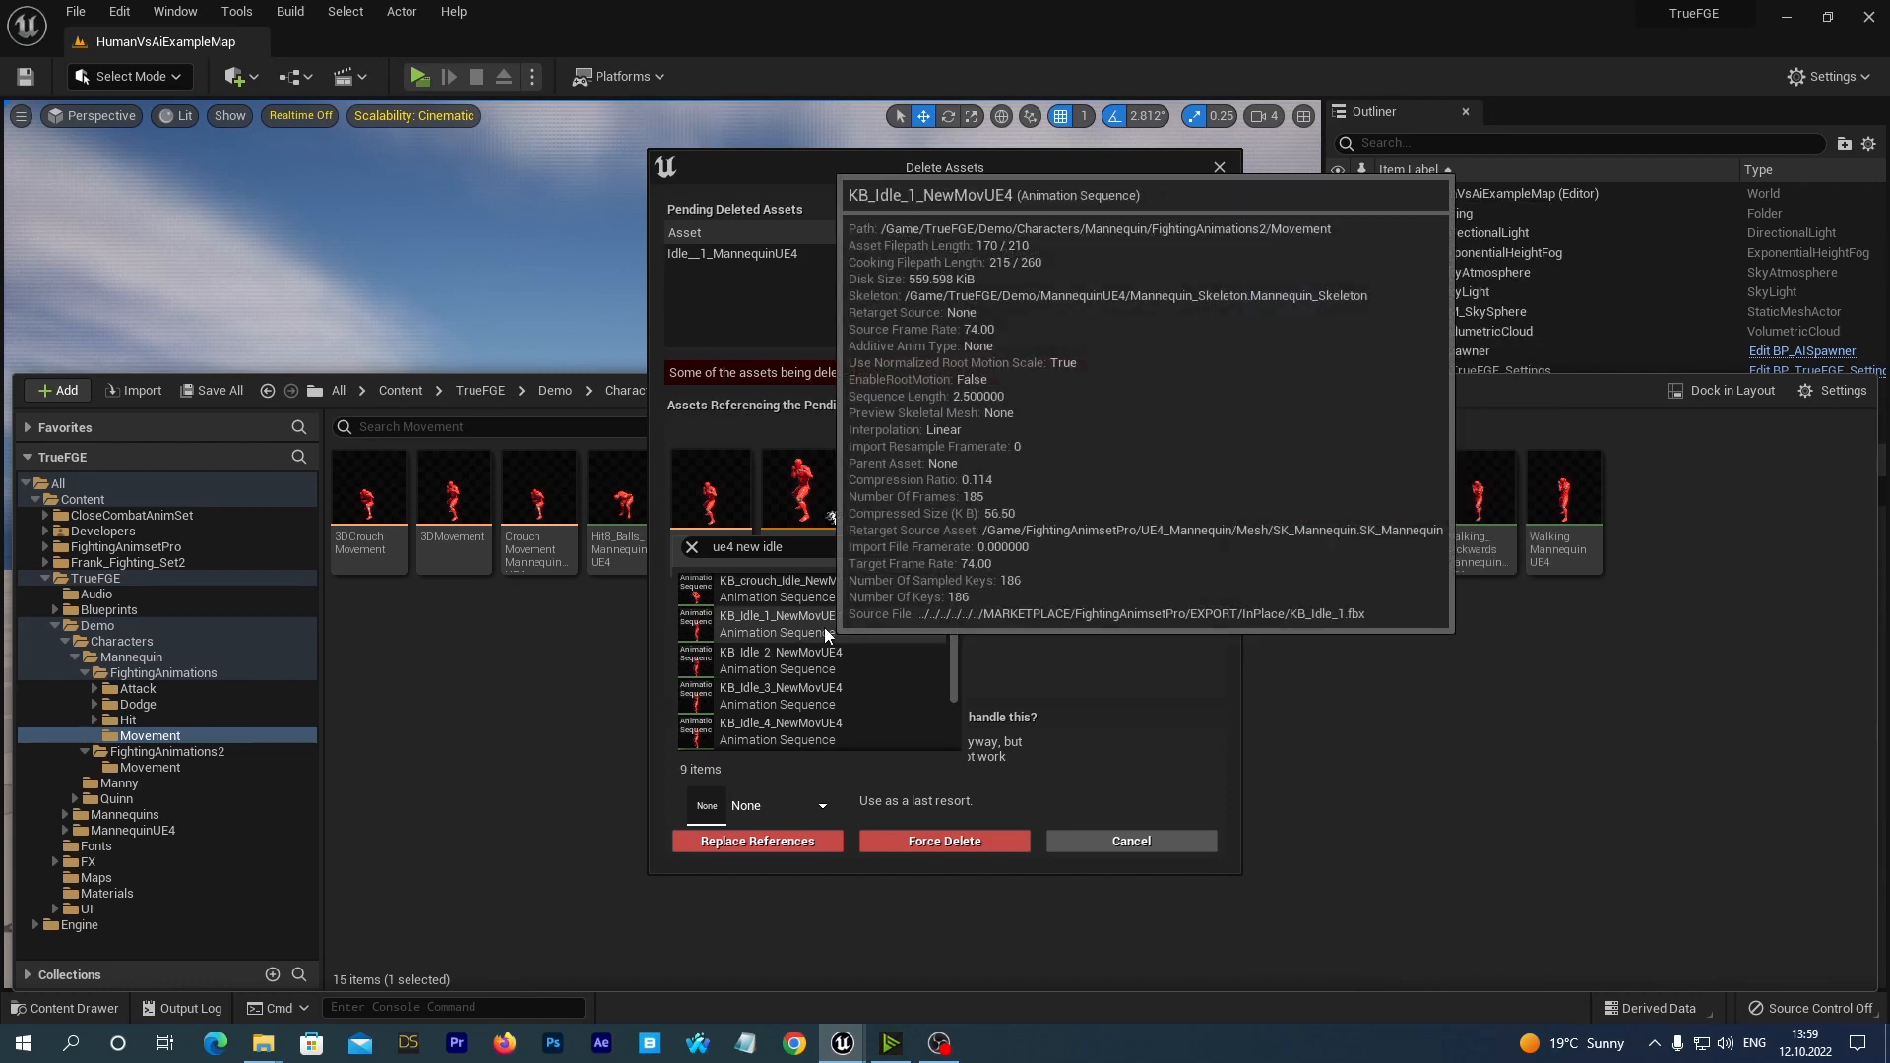
left_click(782, 630)
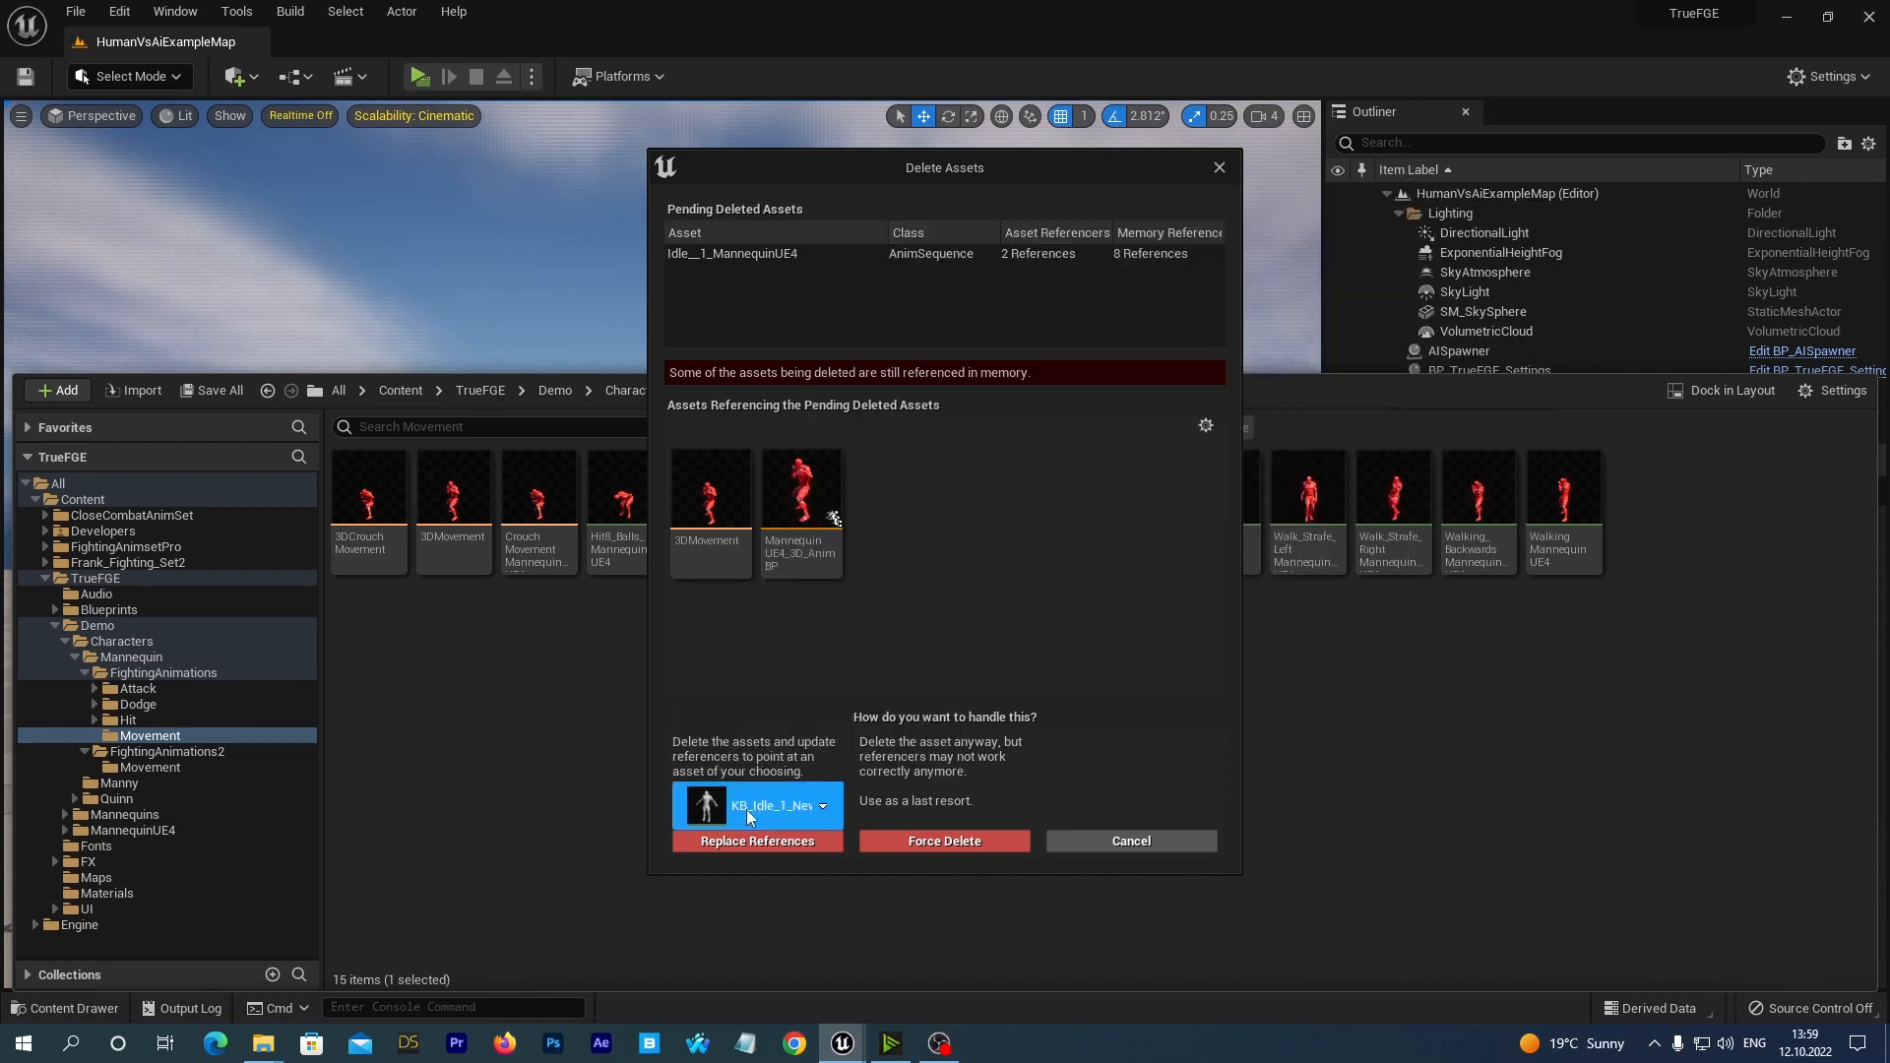
left_click(757, 840)
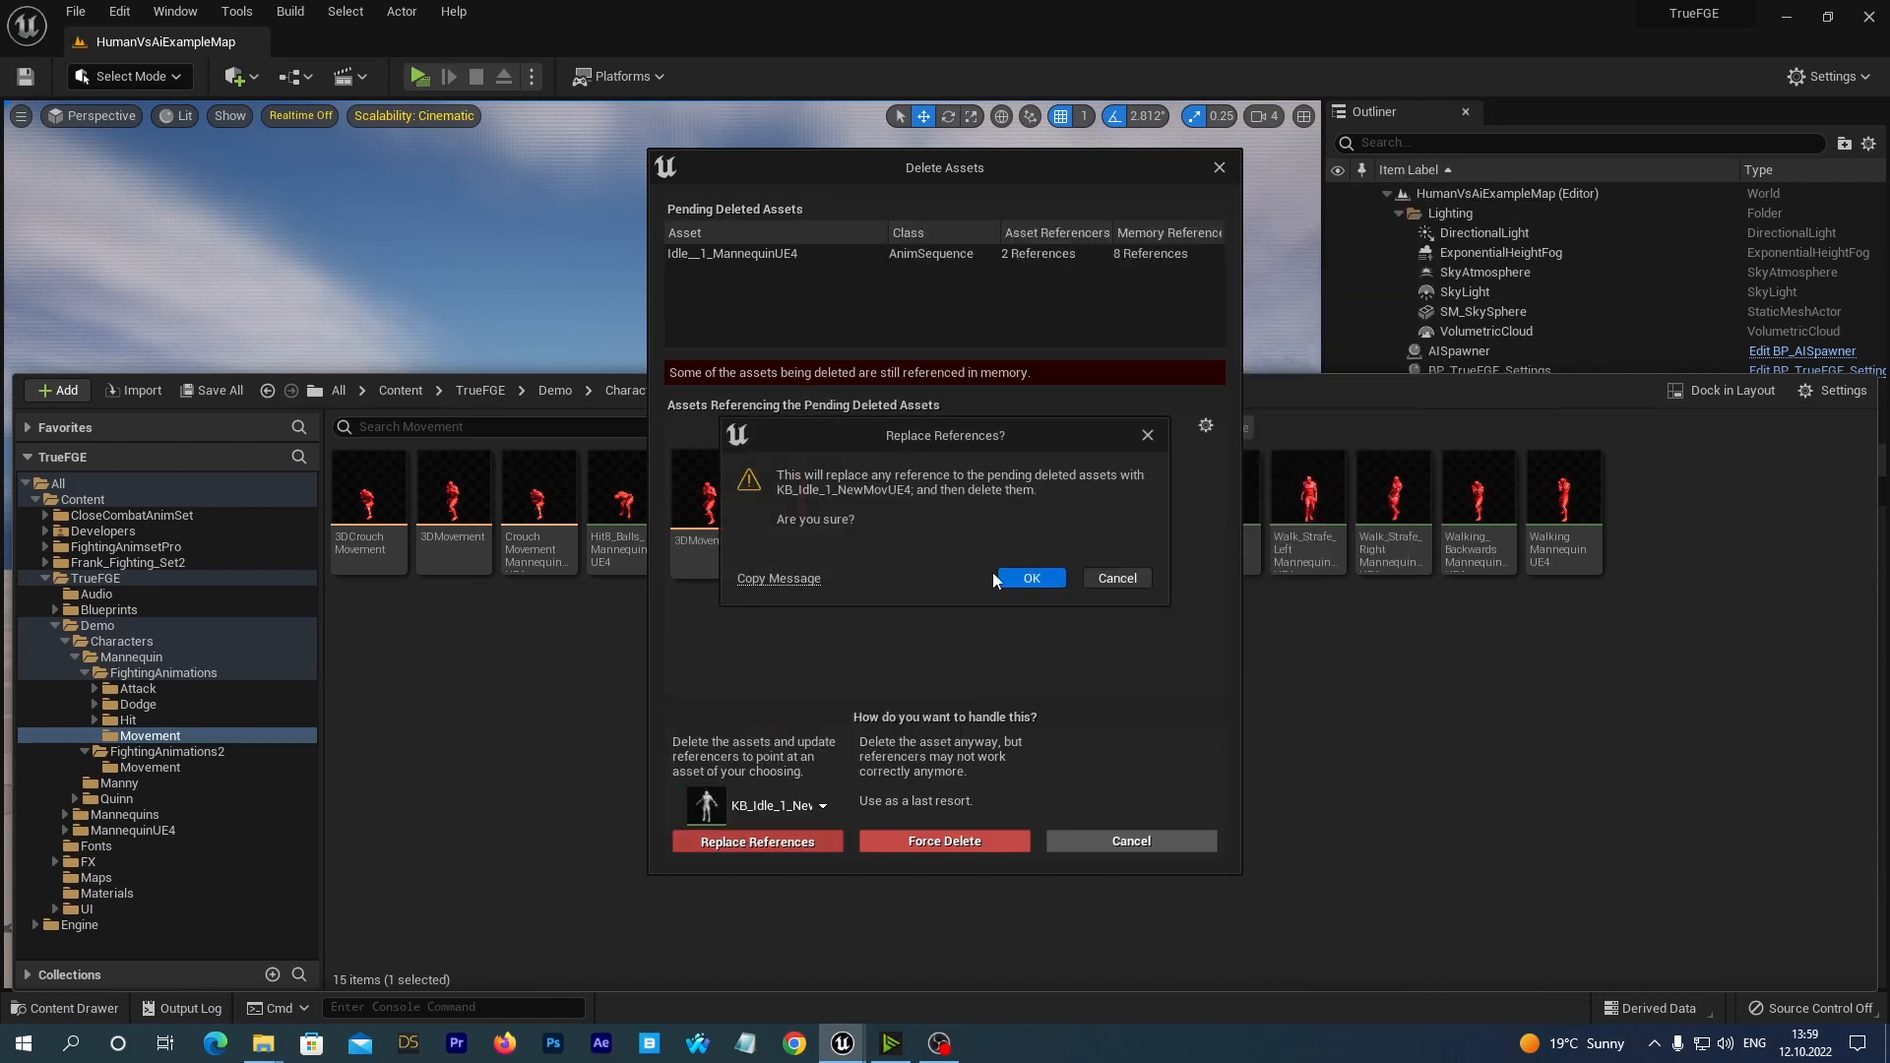
left_click(1019, 579)
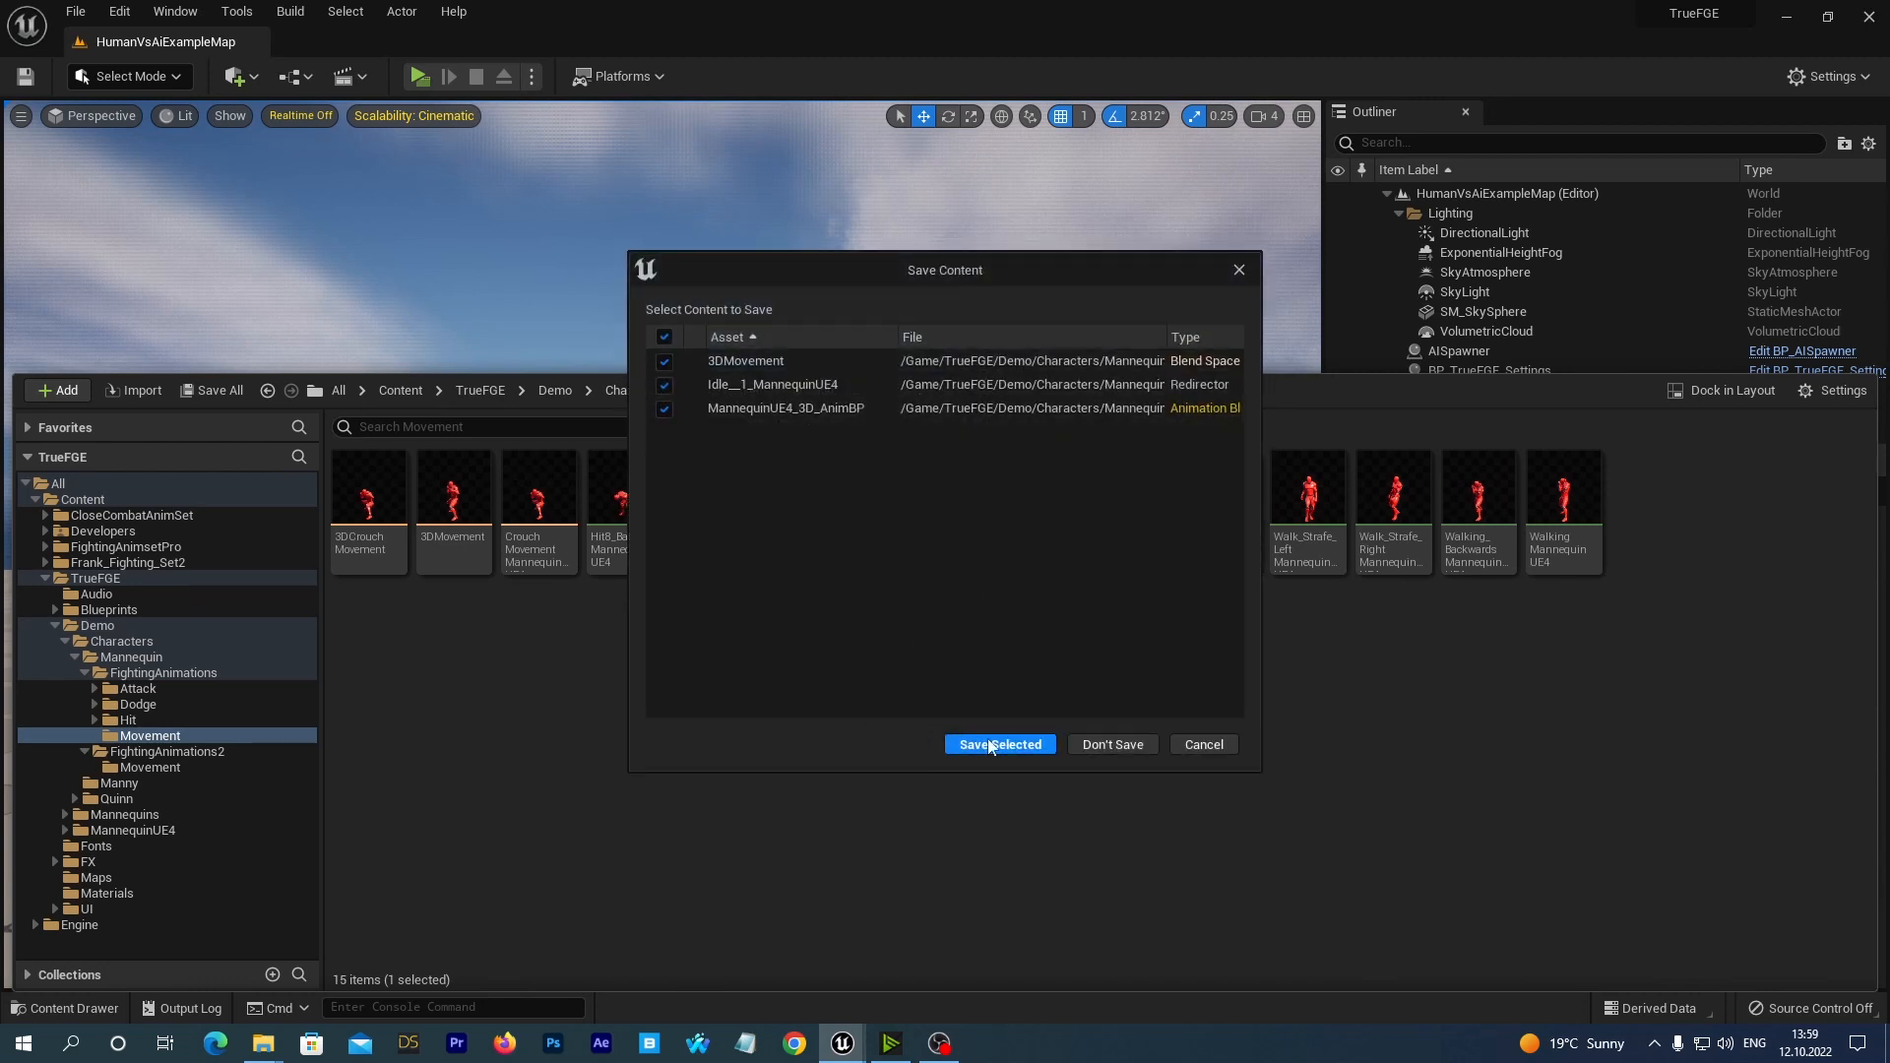
left_click(991, 746)
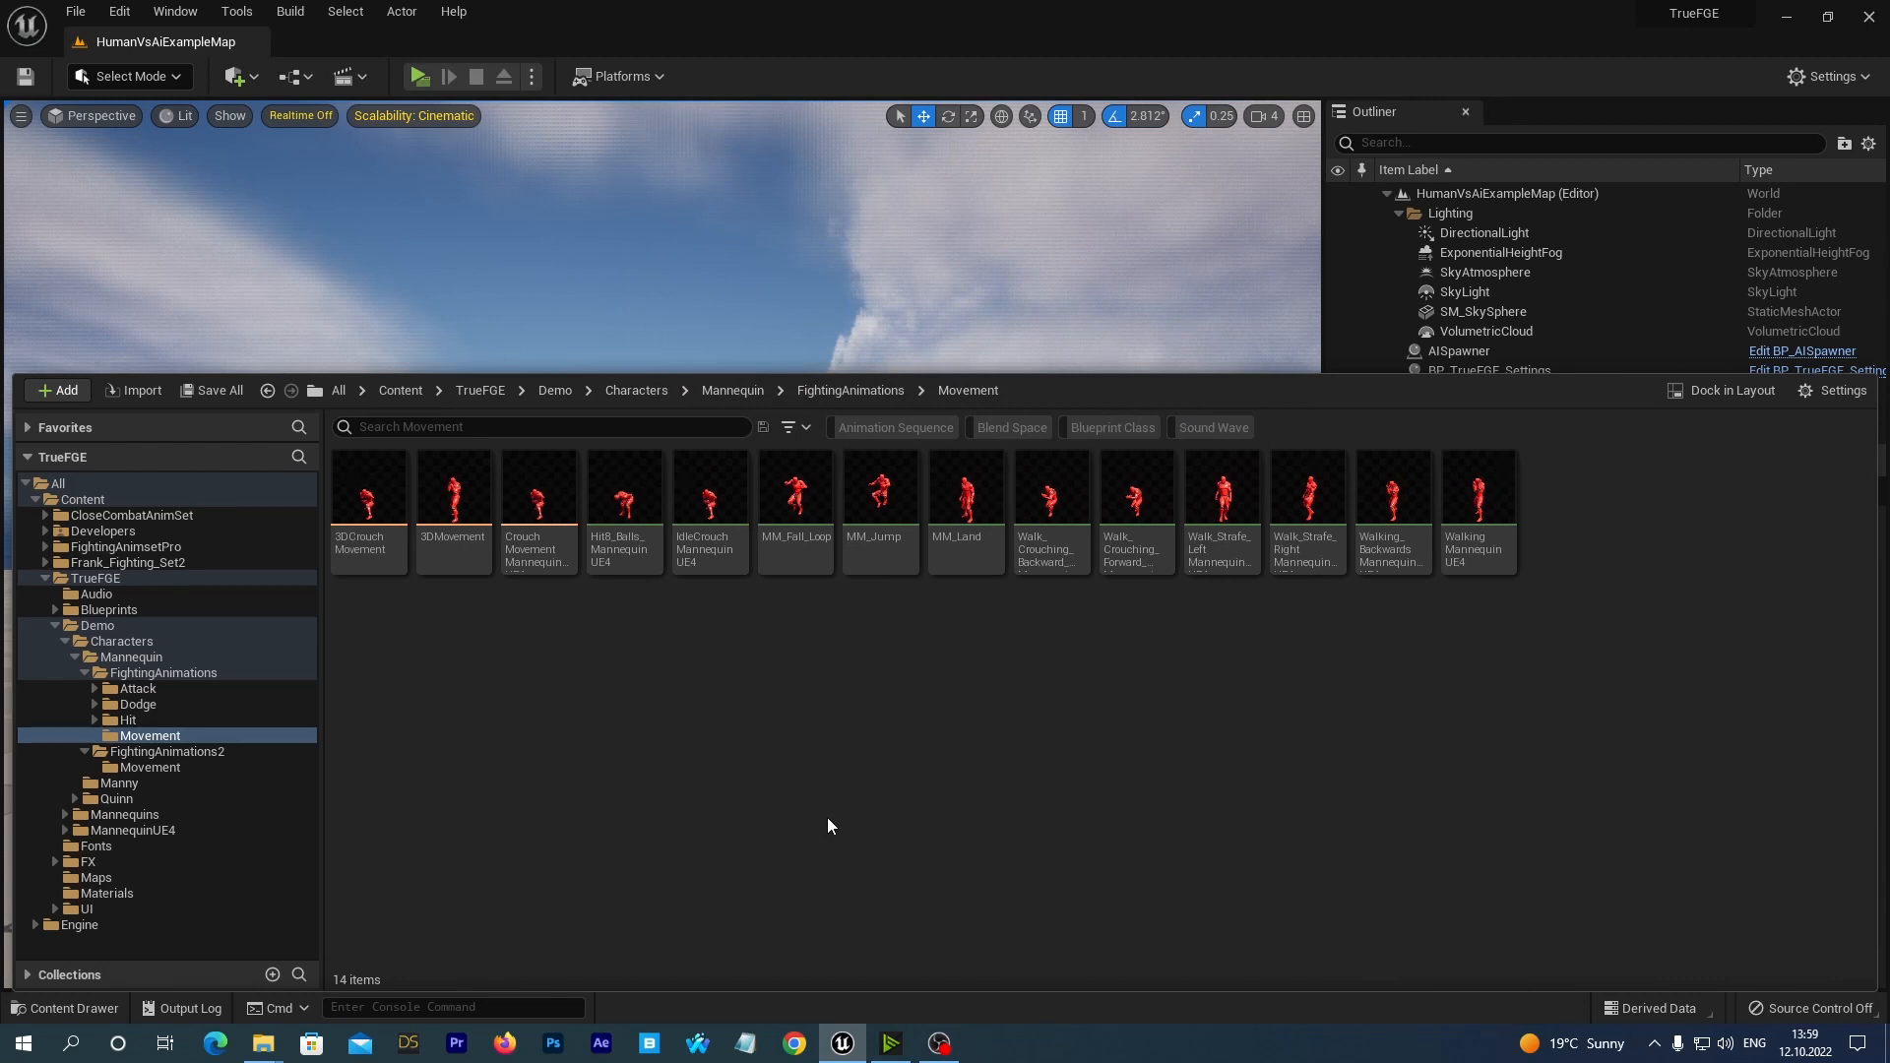
Delete the IdleCrouchMannequinUE4 animation sequence, replacing its references with KB_crouch_Idle_1_NewMovUE4, and save the 3DCrouchMovement blend space and redirector.
left_click(711, 497)
right_click(712, 496)
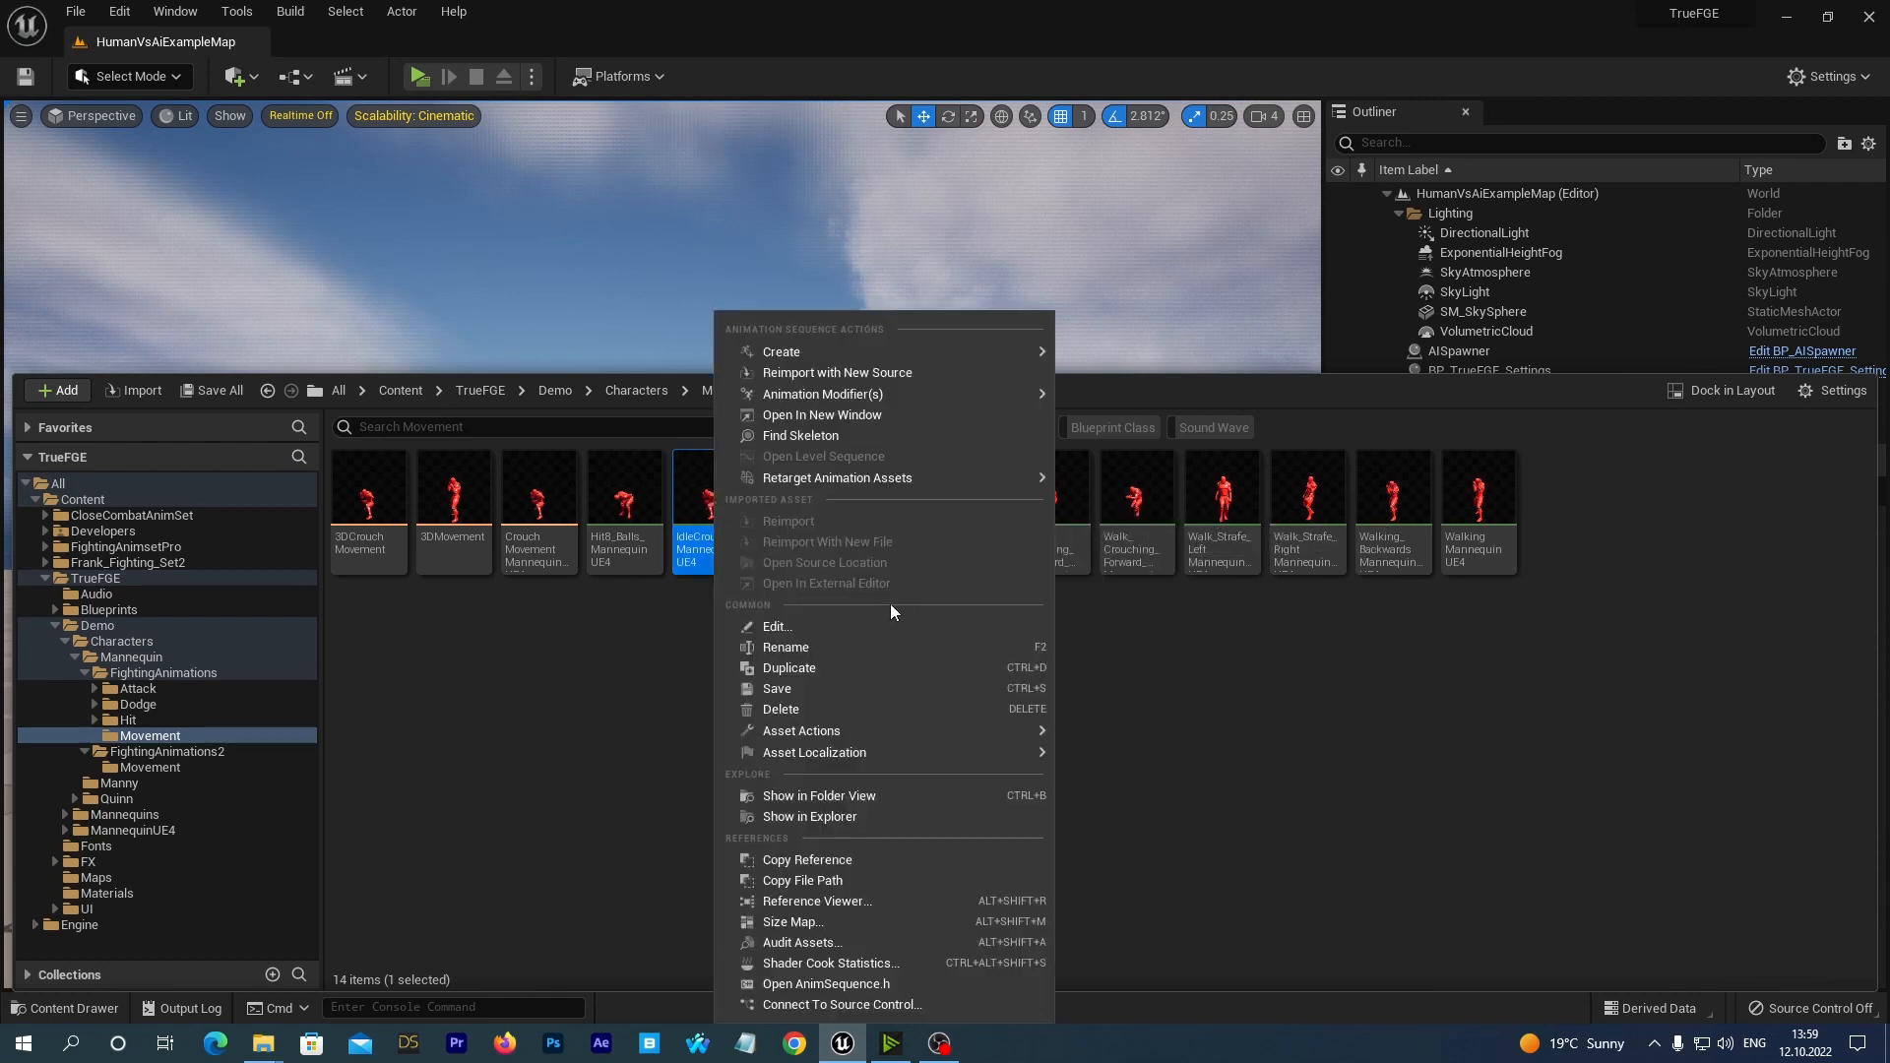
left_click(787, 709)
left_click(772, 812)
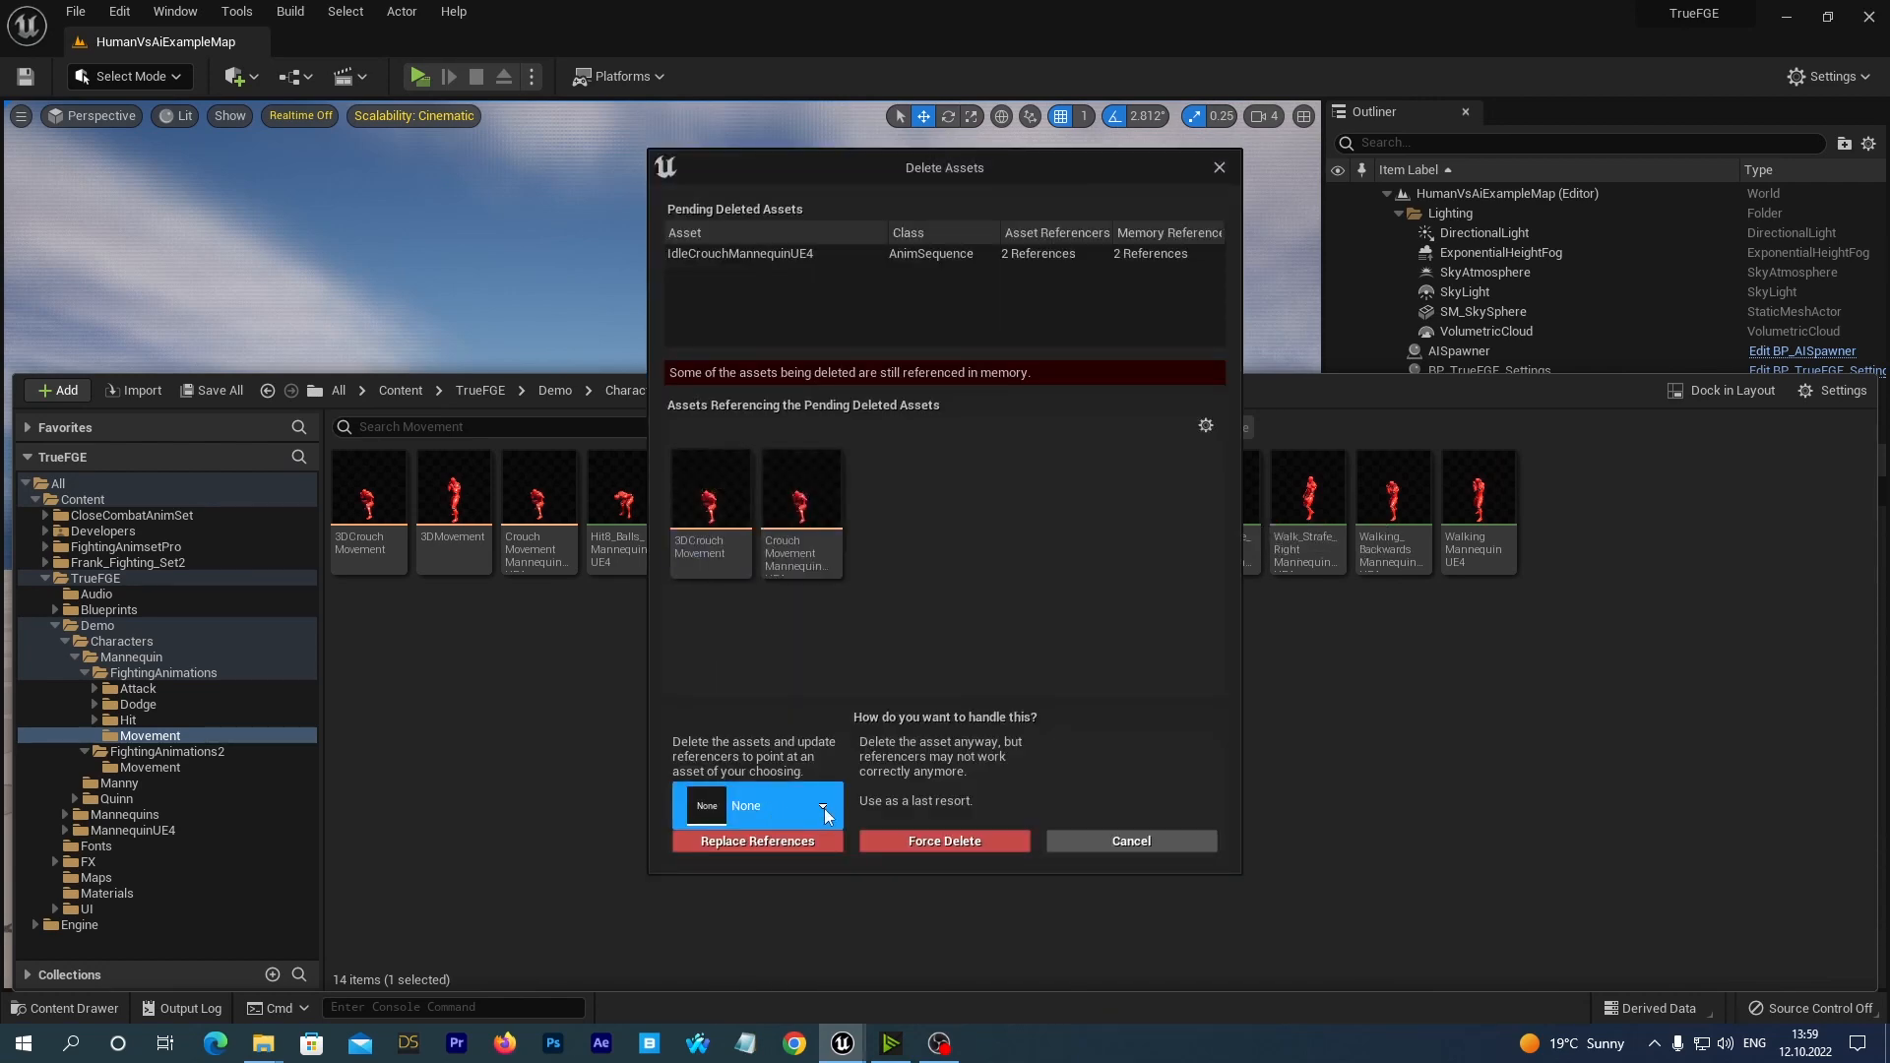
type("u")
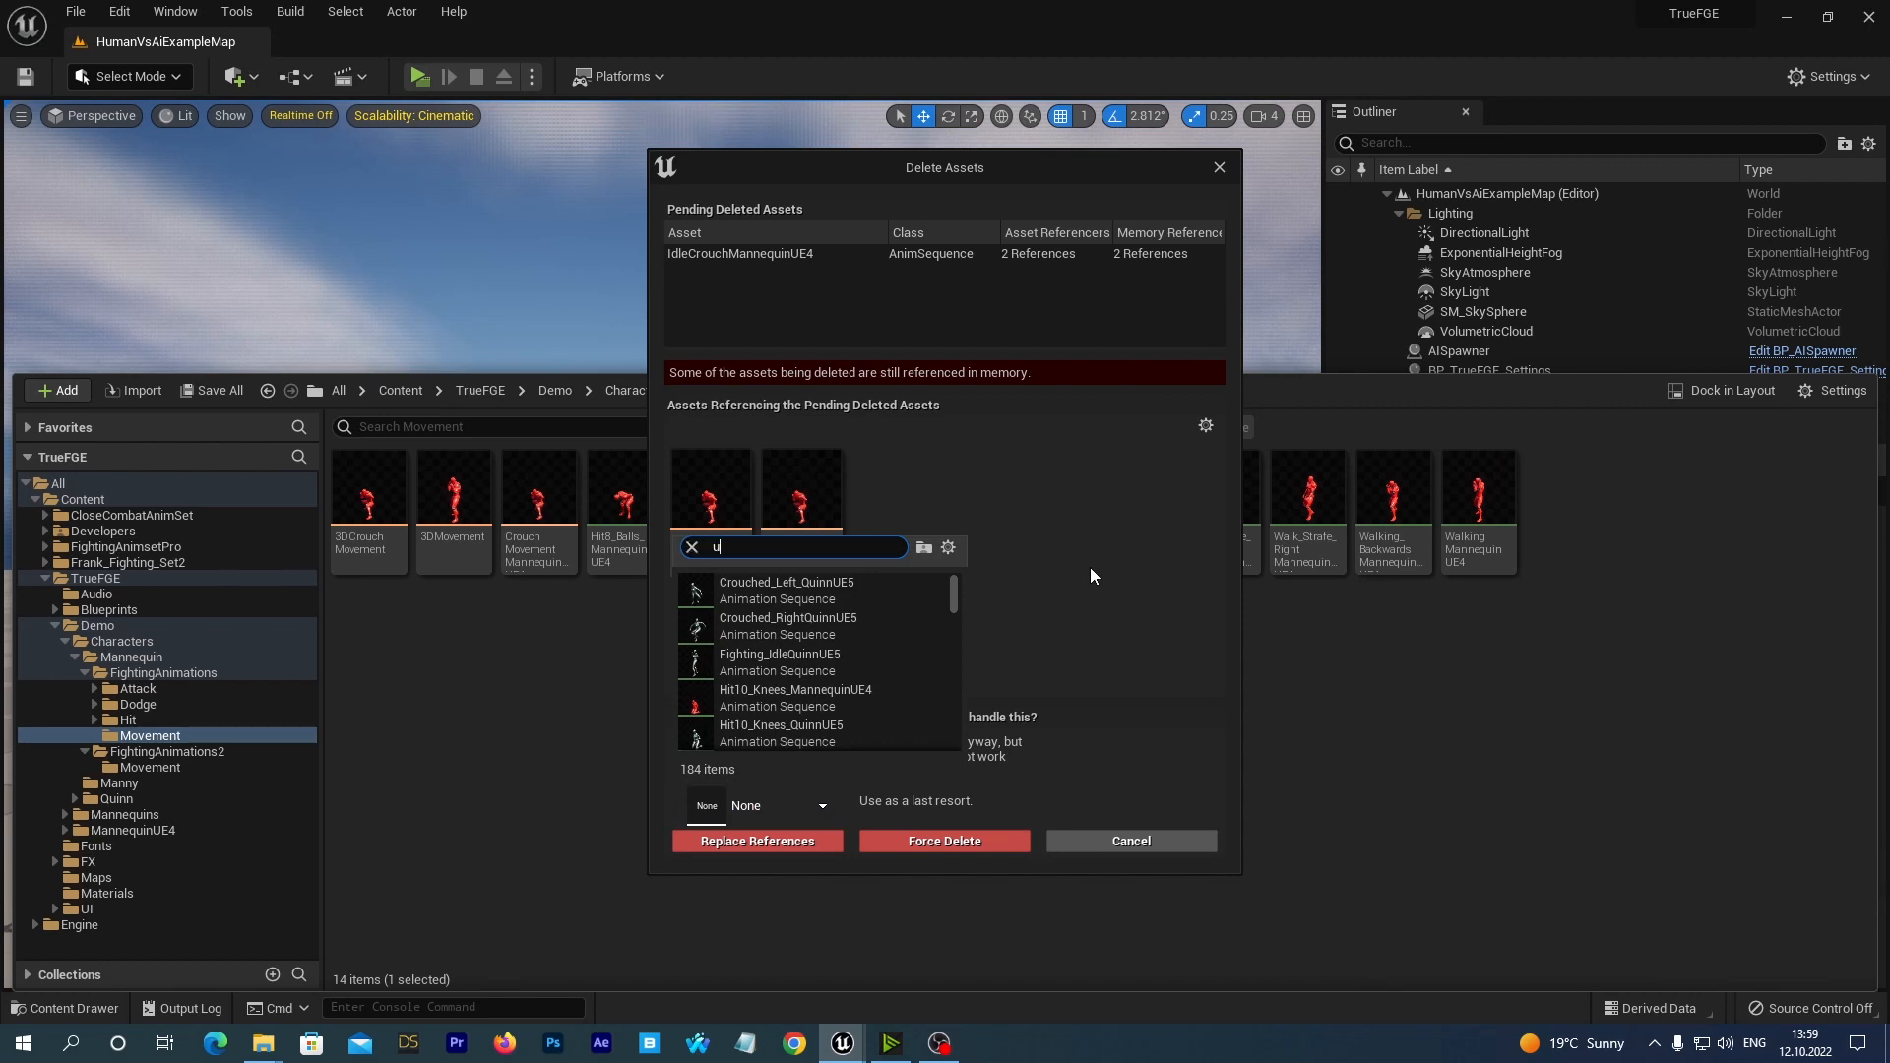
type("e4 new ")
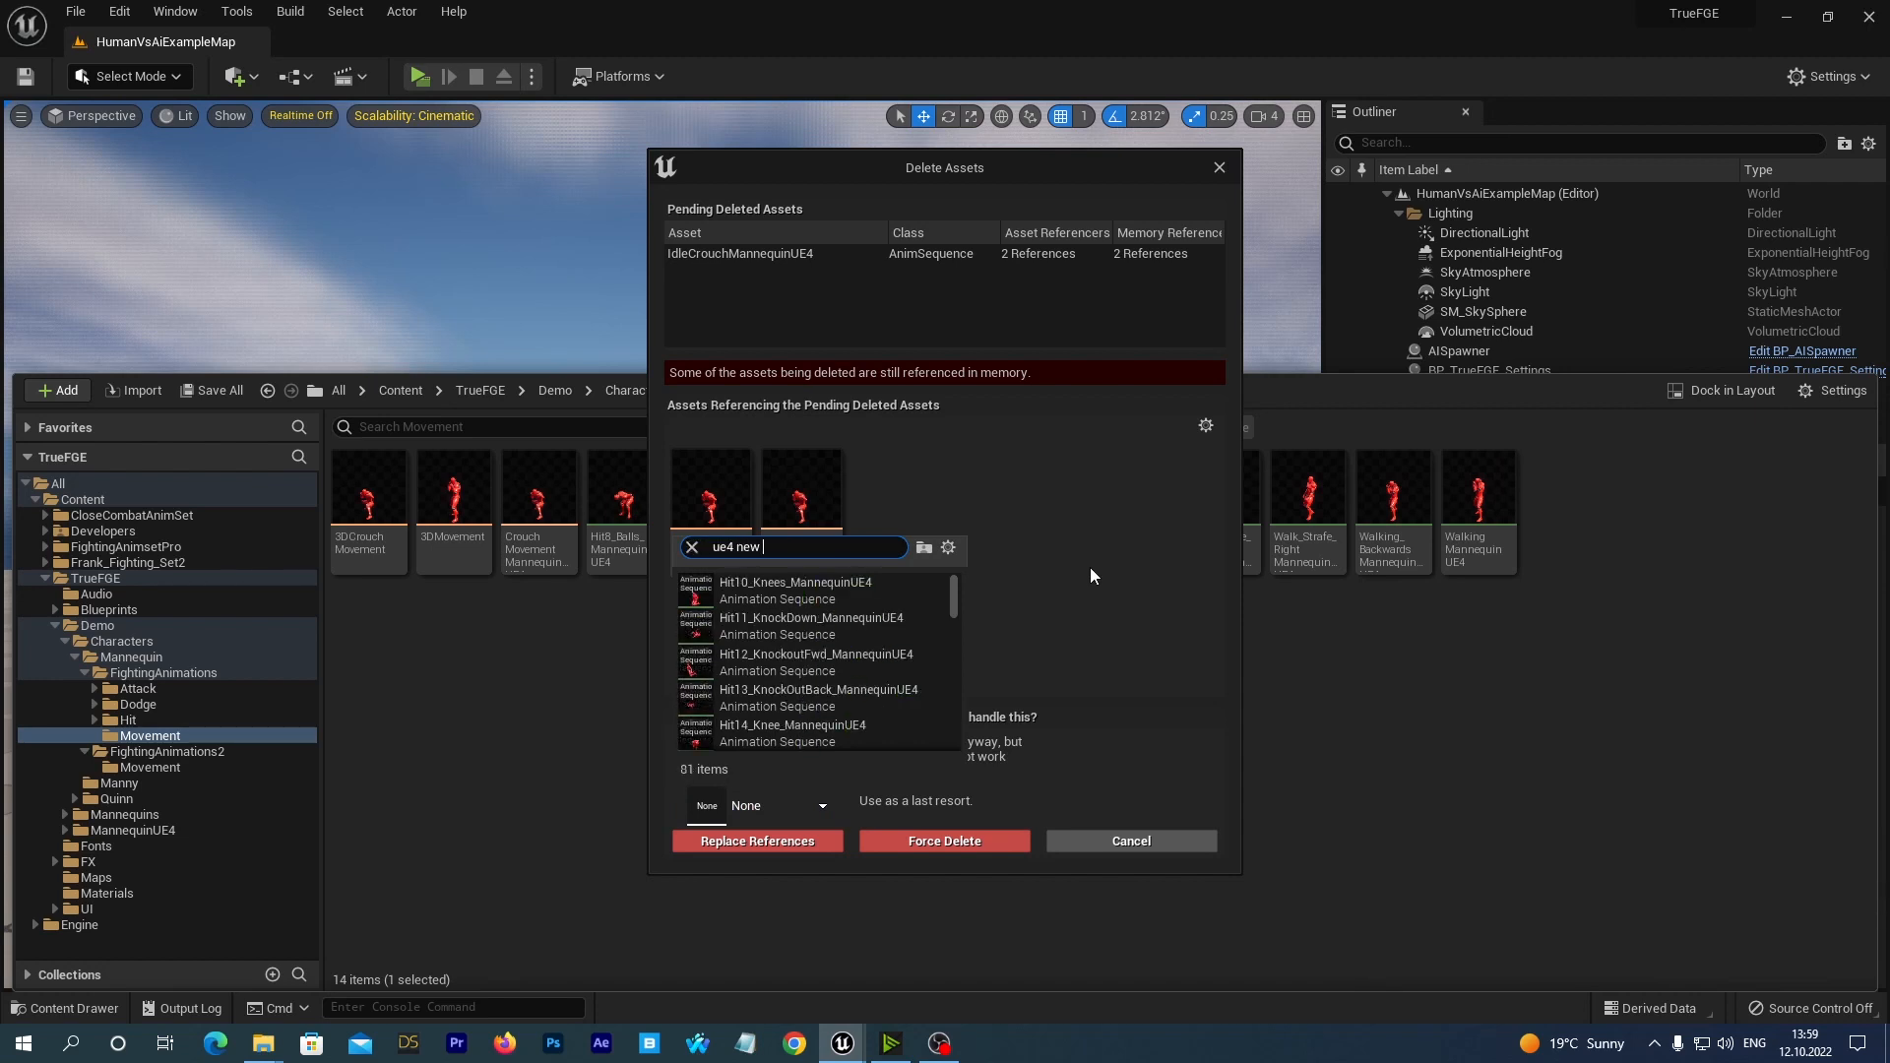
type("idle crouch")
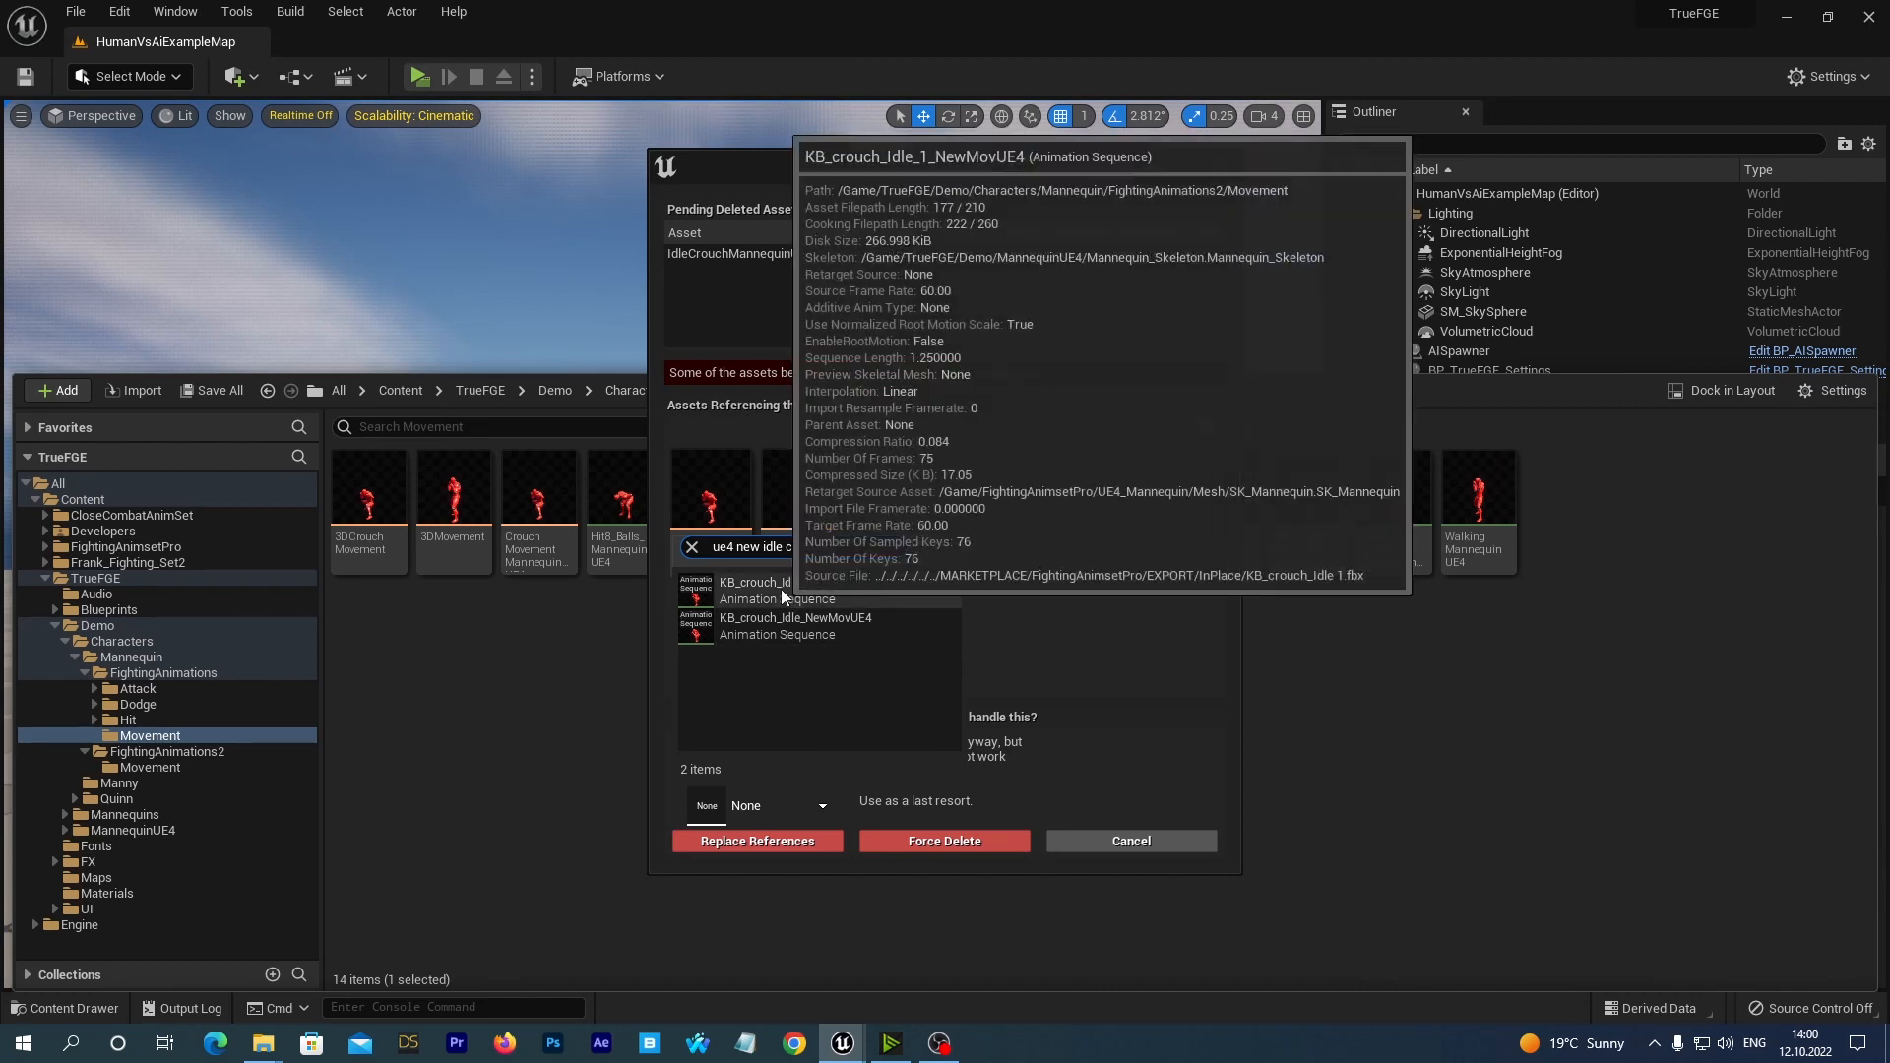
left_click(764, 589)
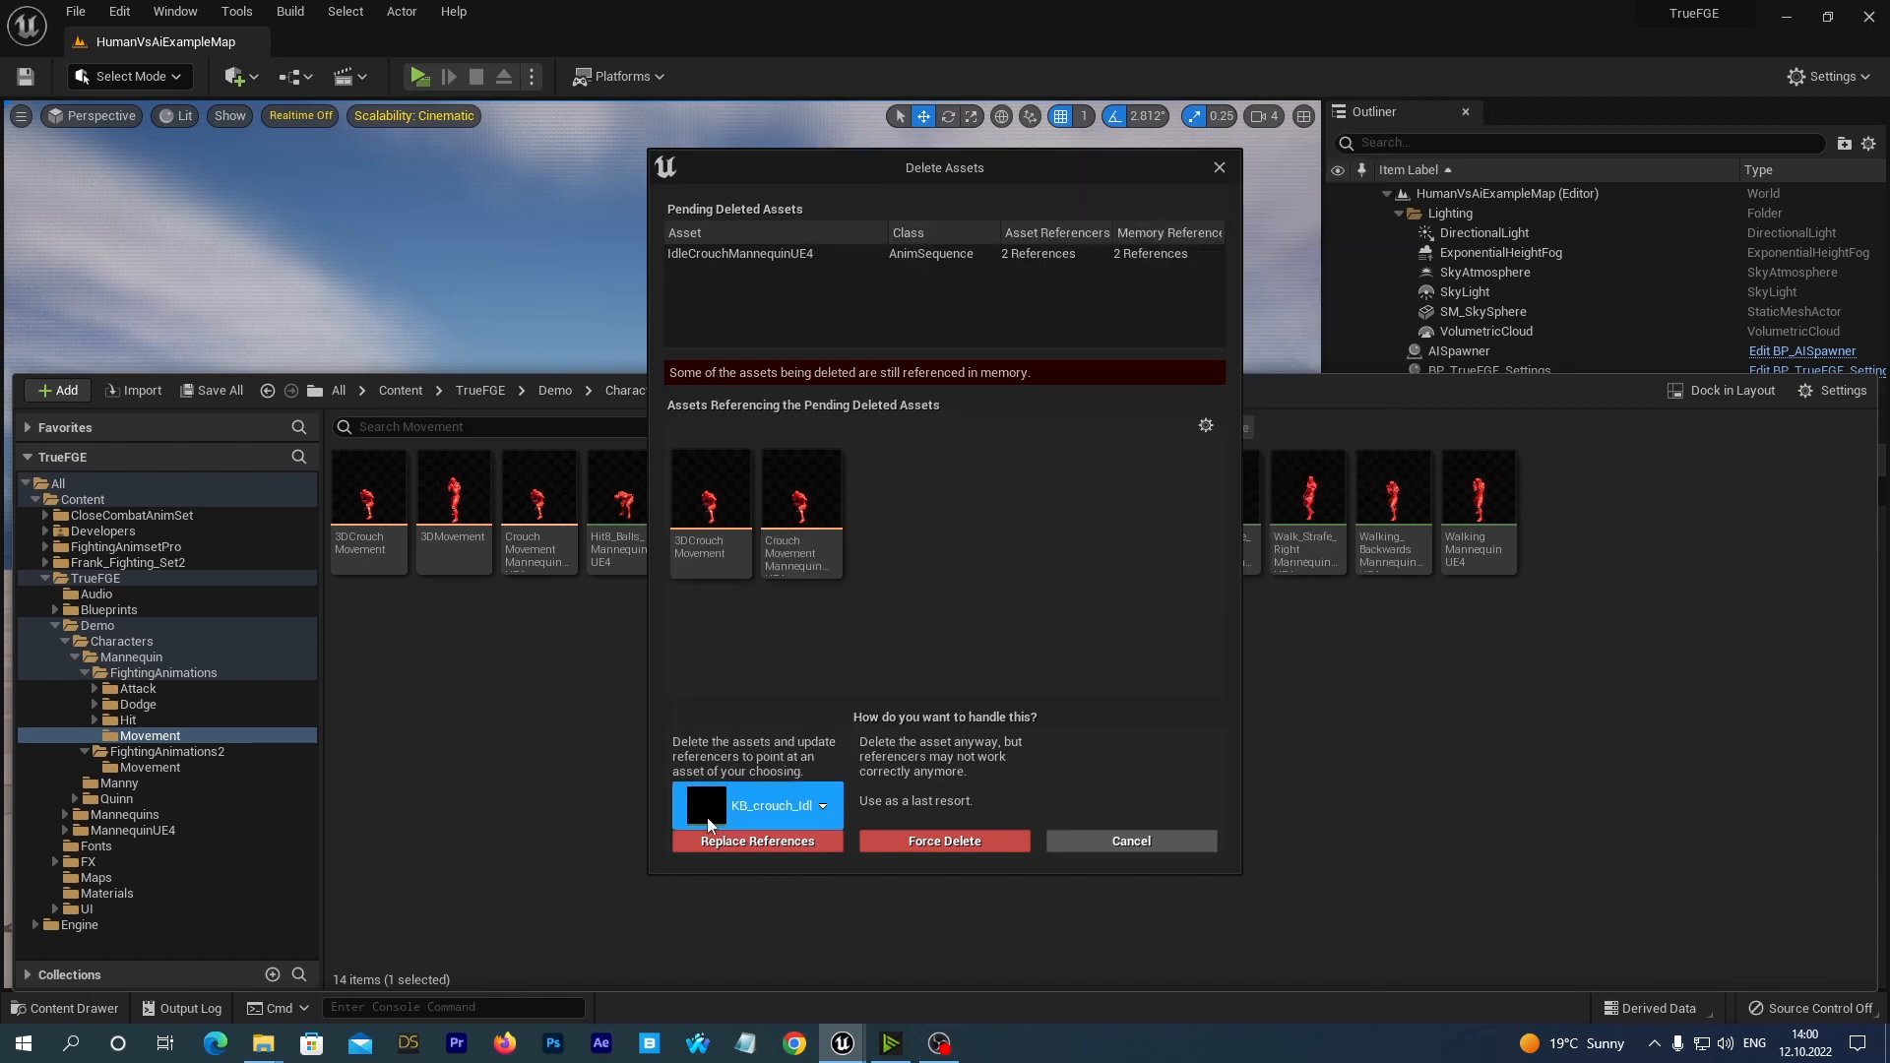
left_click(741, 843)
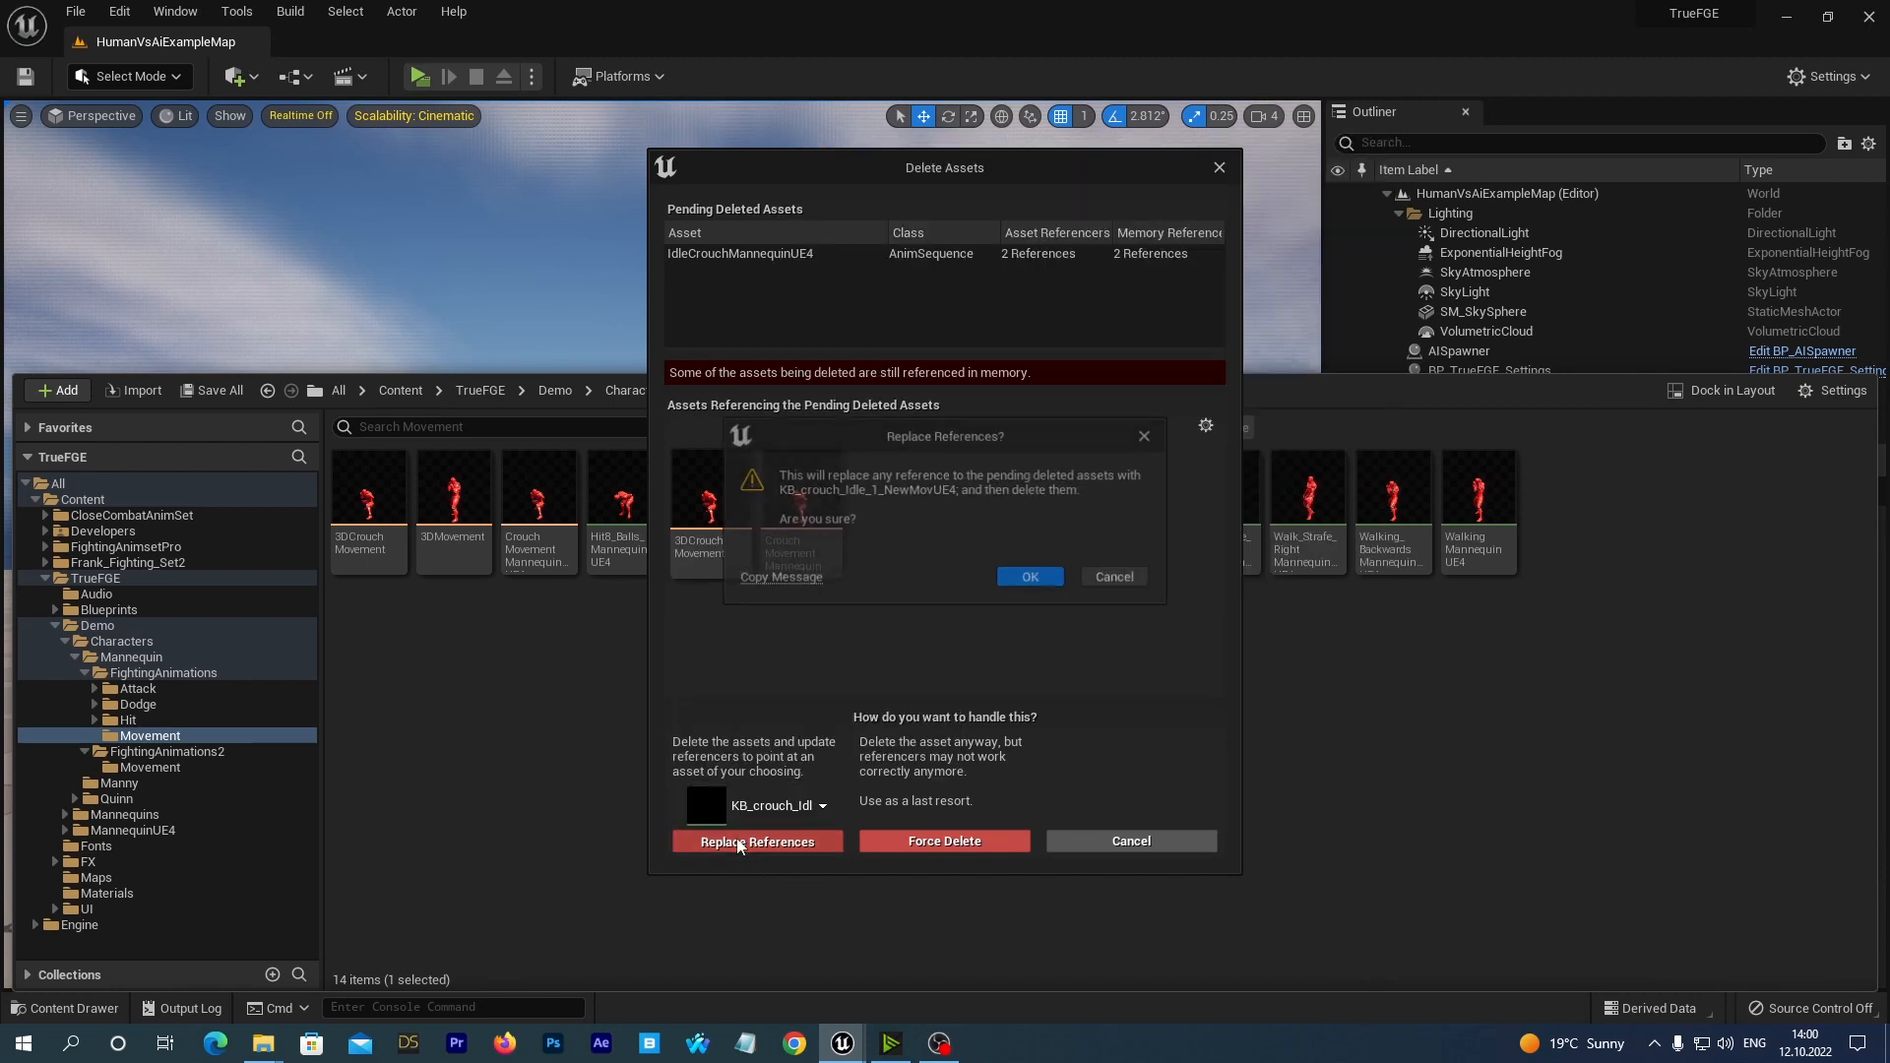
left_click(1027, 580)
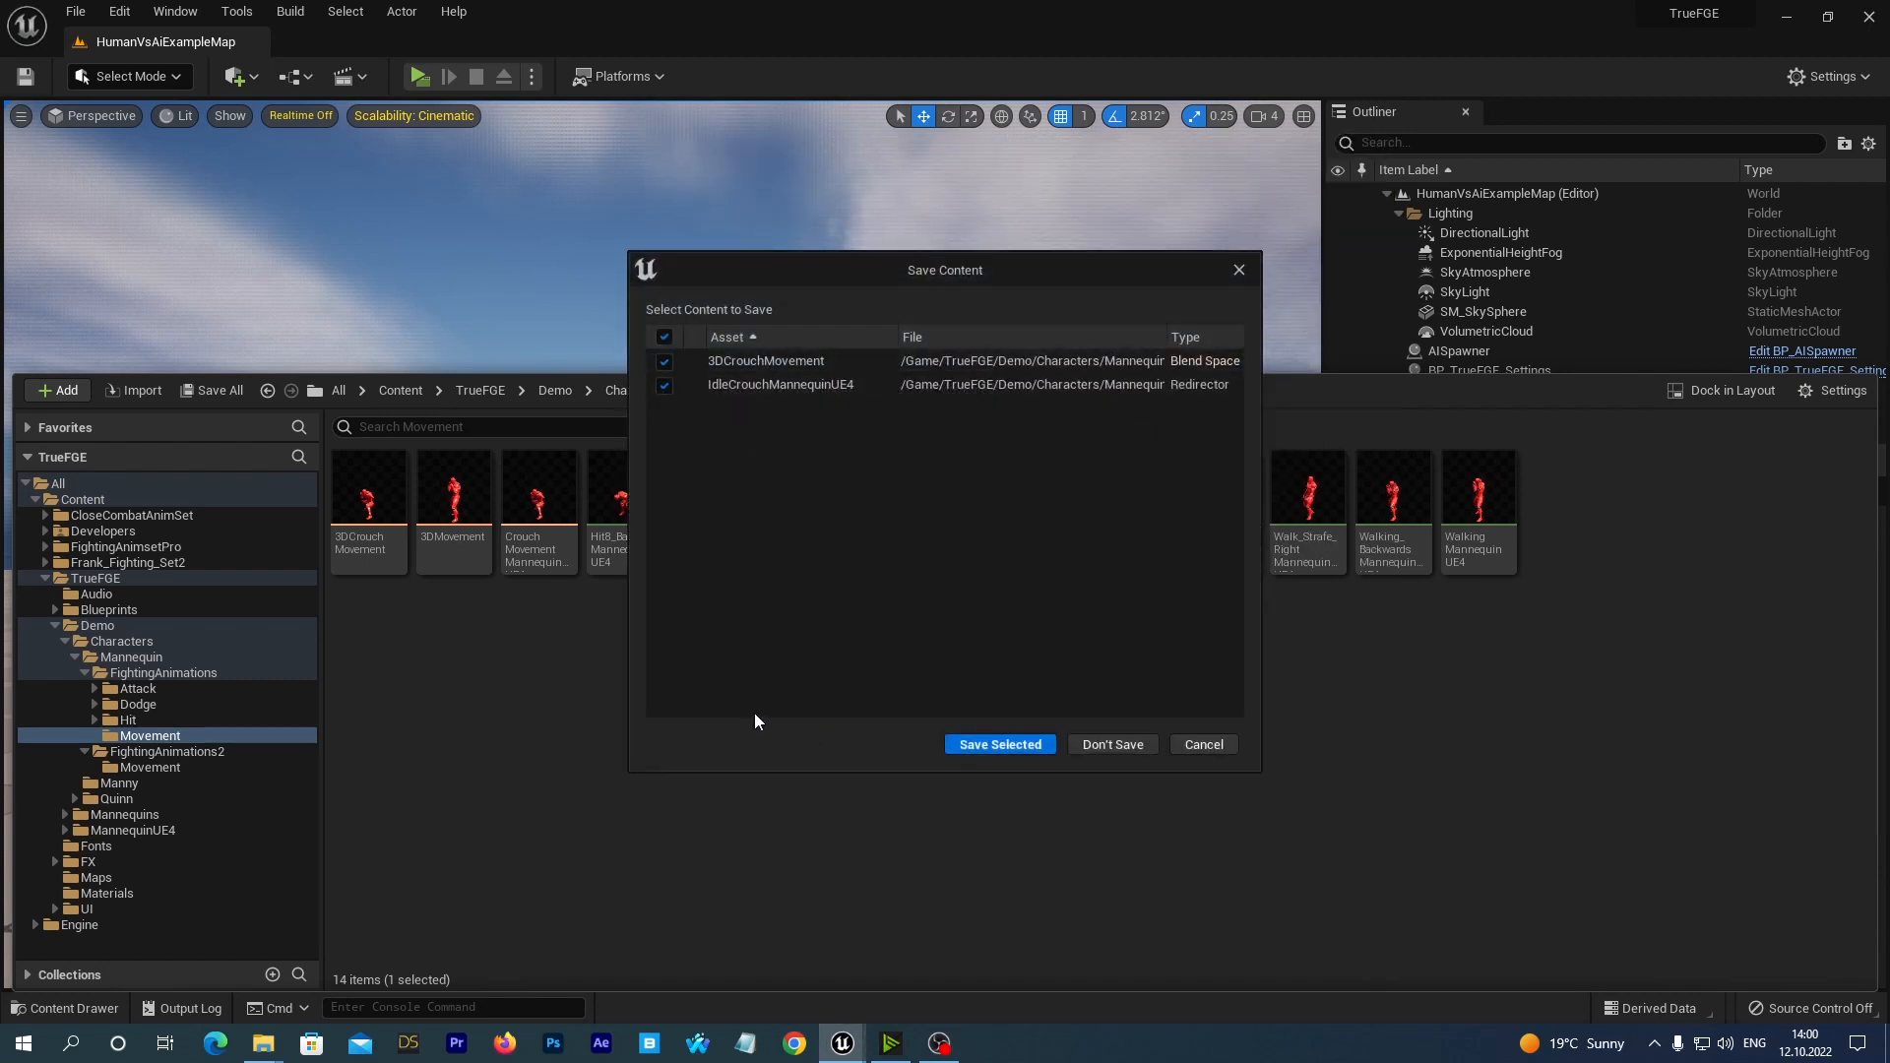
left_click(972, 741)
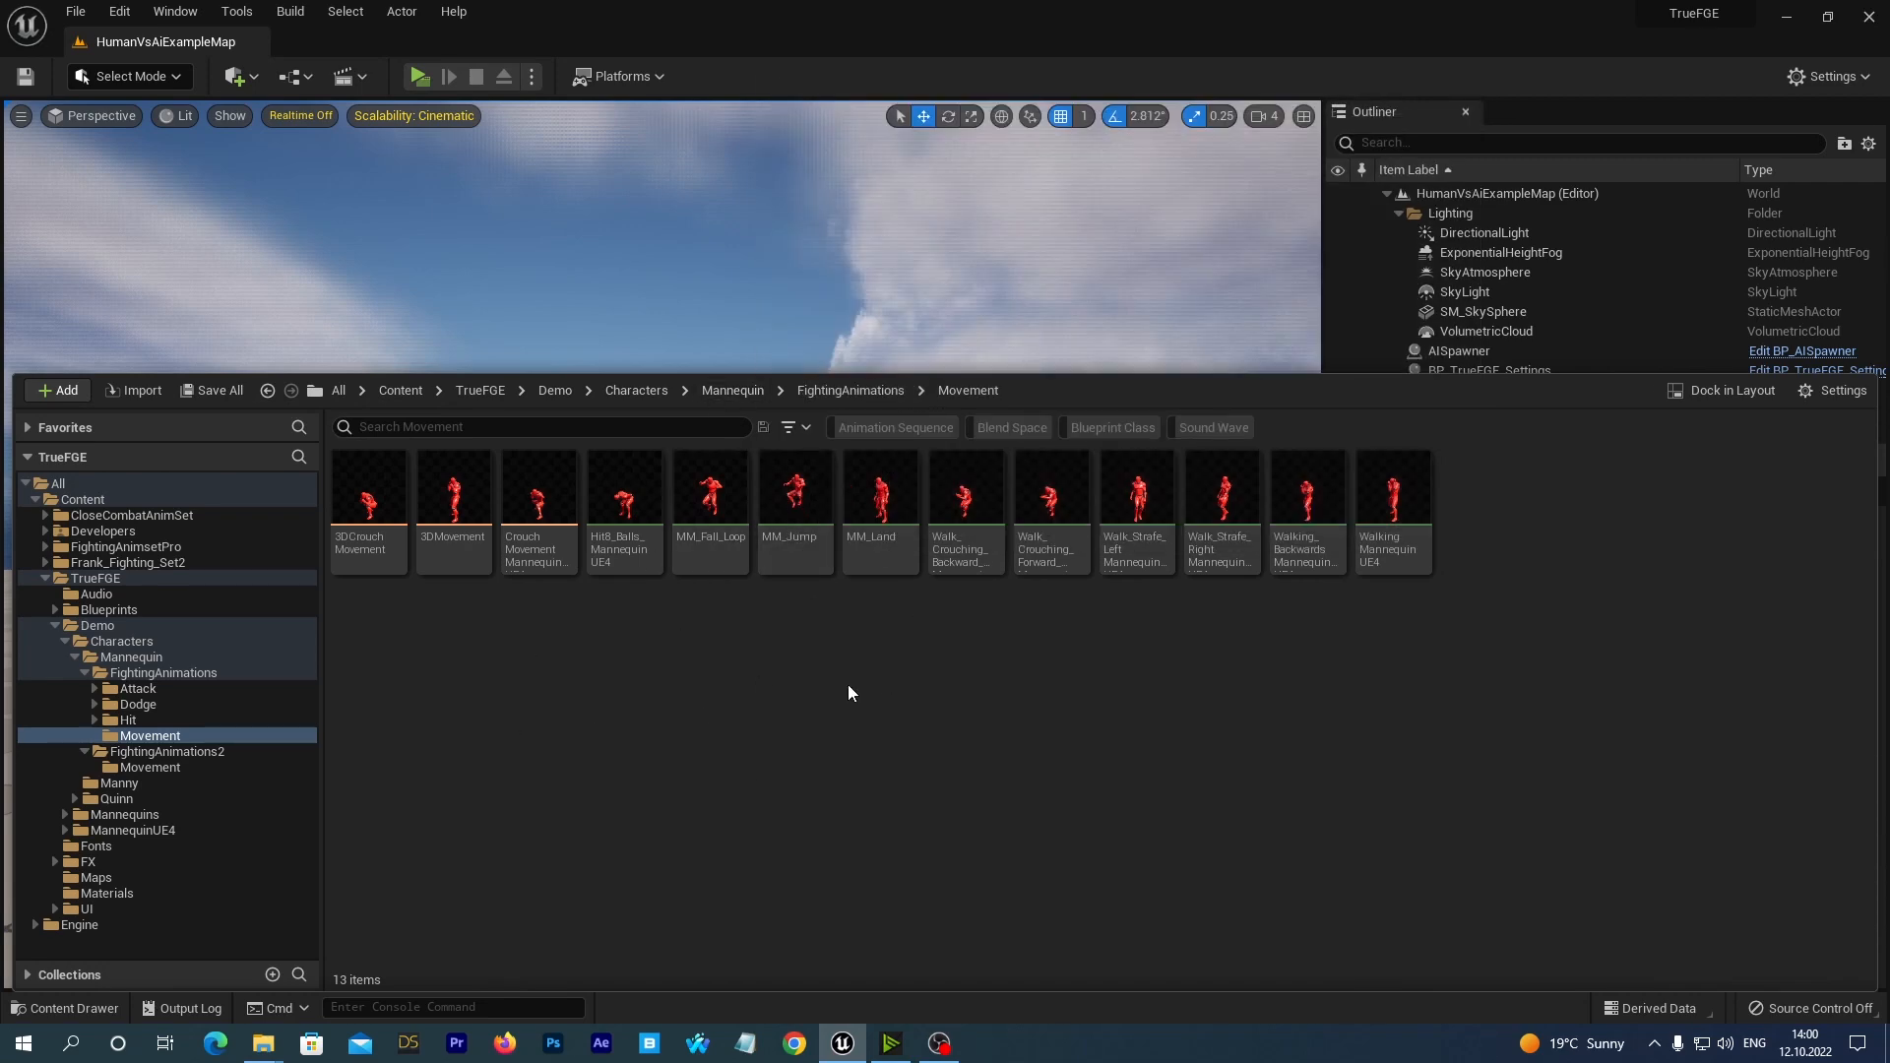
Preview the MM_Fall_Loop animation on the Mannequin mesh, and return to the FightingAnimations/Movement folder.
double_click(711, 492)
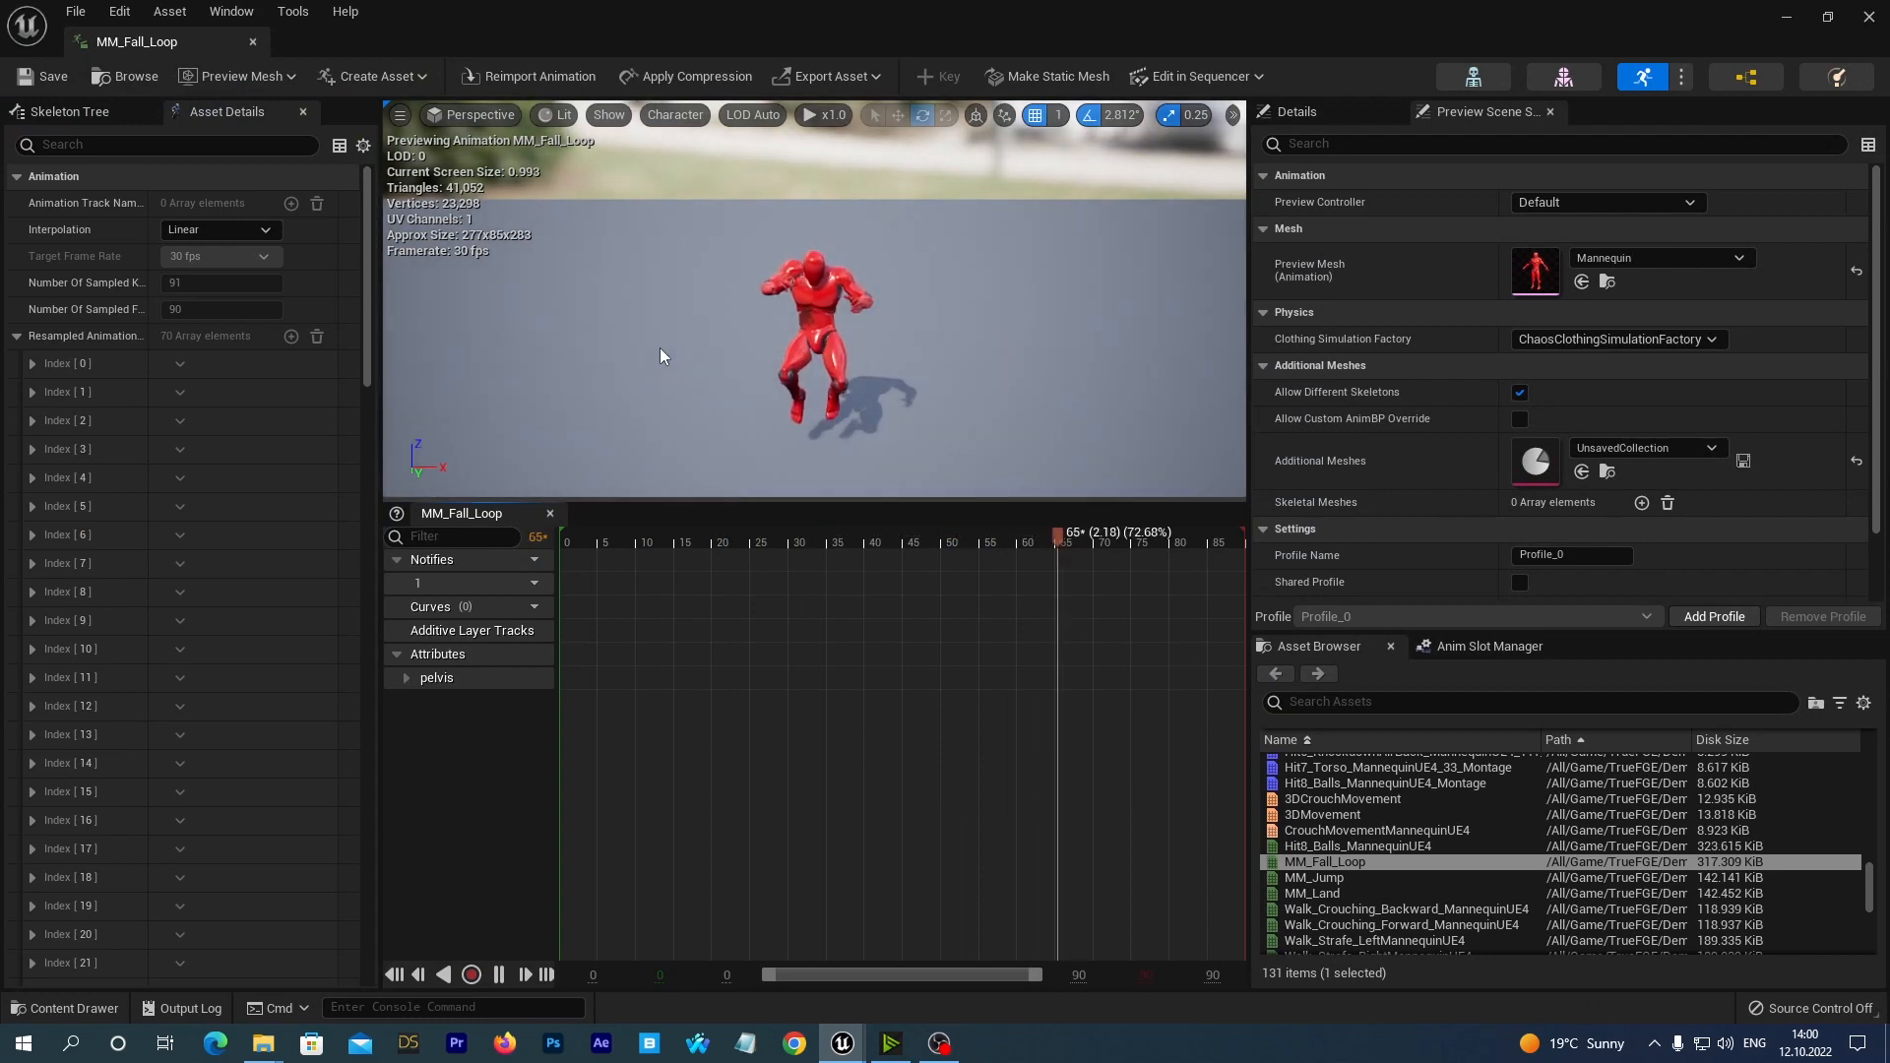
mouse_move(652, 345)
left_mouse_down("alt")
mouse_move(867, 313)
mouse_move(646, 342)
left_mouse_up("alt")
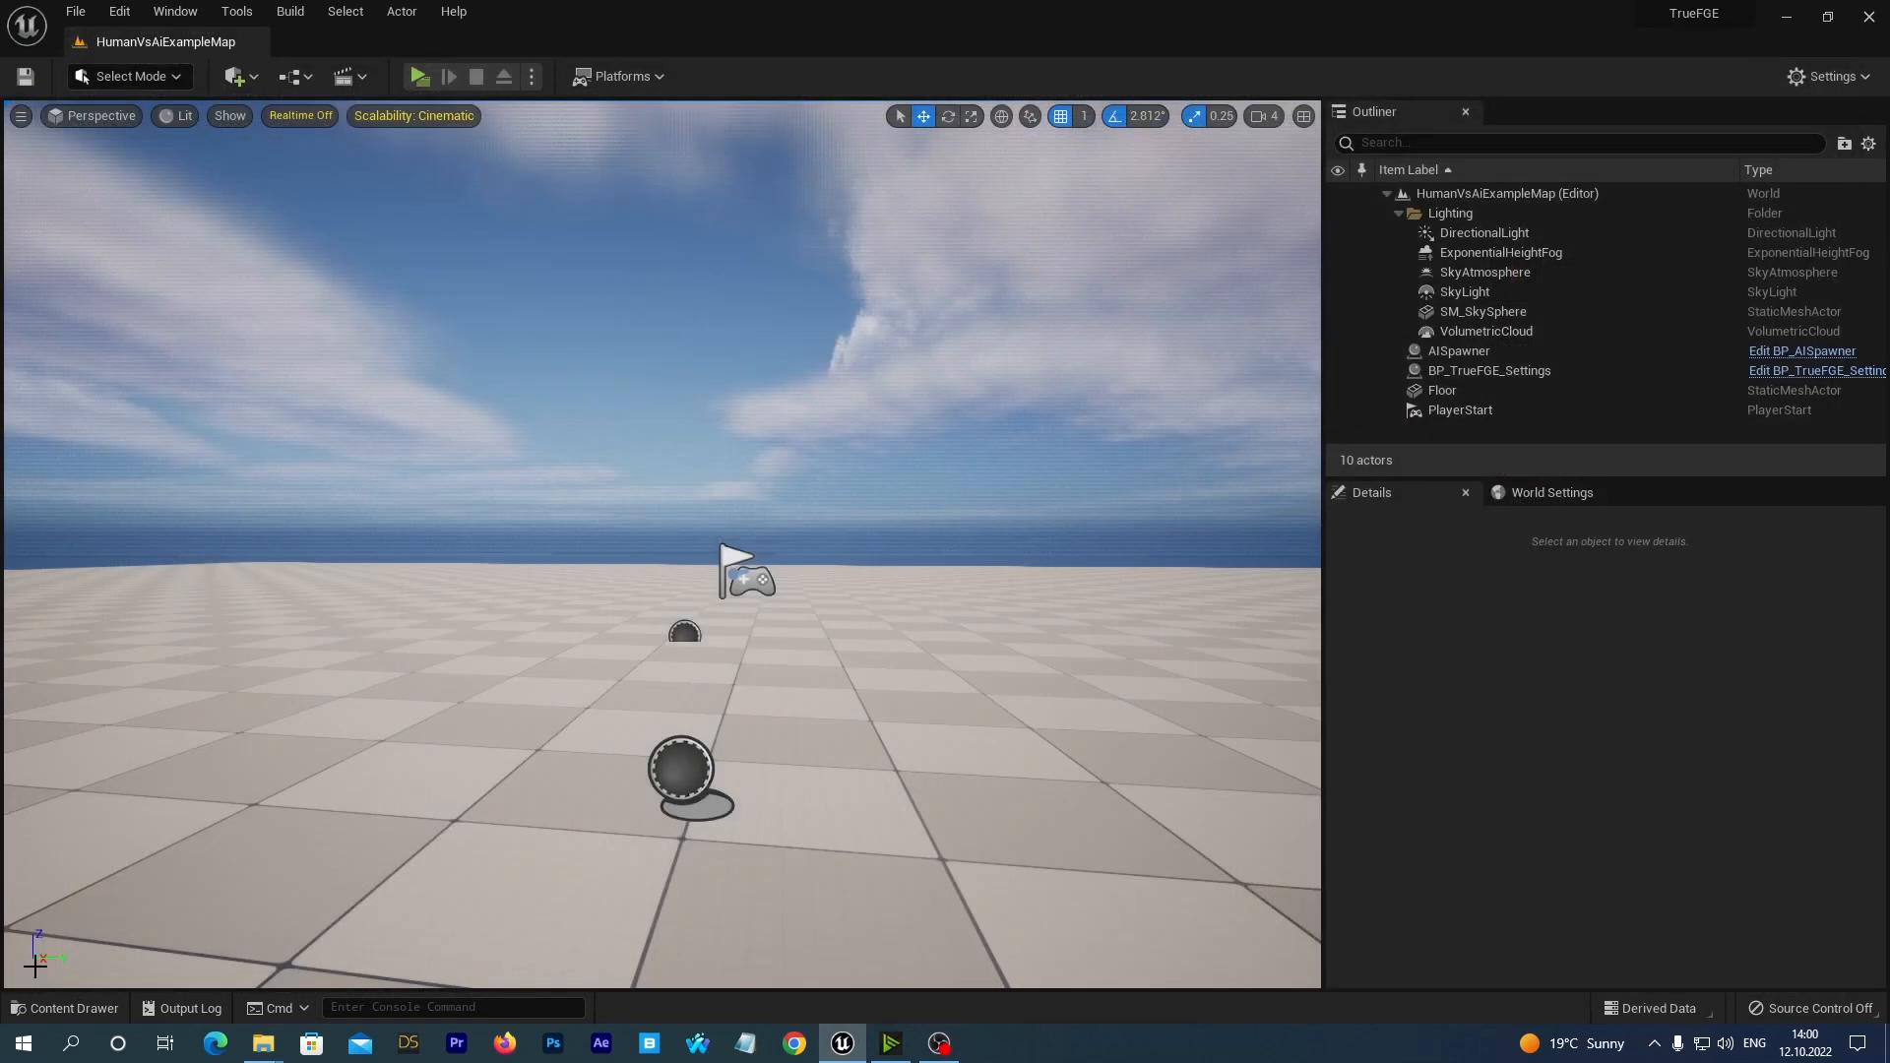
left_click(65, 1008)
Delete the MM_Fall_Loop animation sequence, replacing its references with KB_Jump_Loop_NewMovUE4, and save the affected content.
right_click(695, 494)
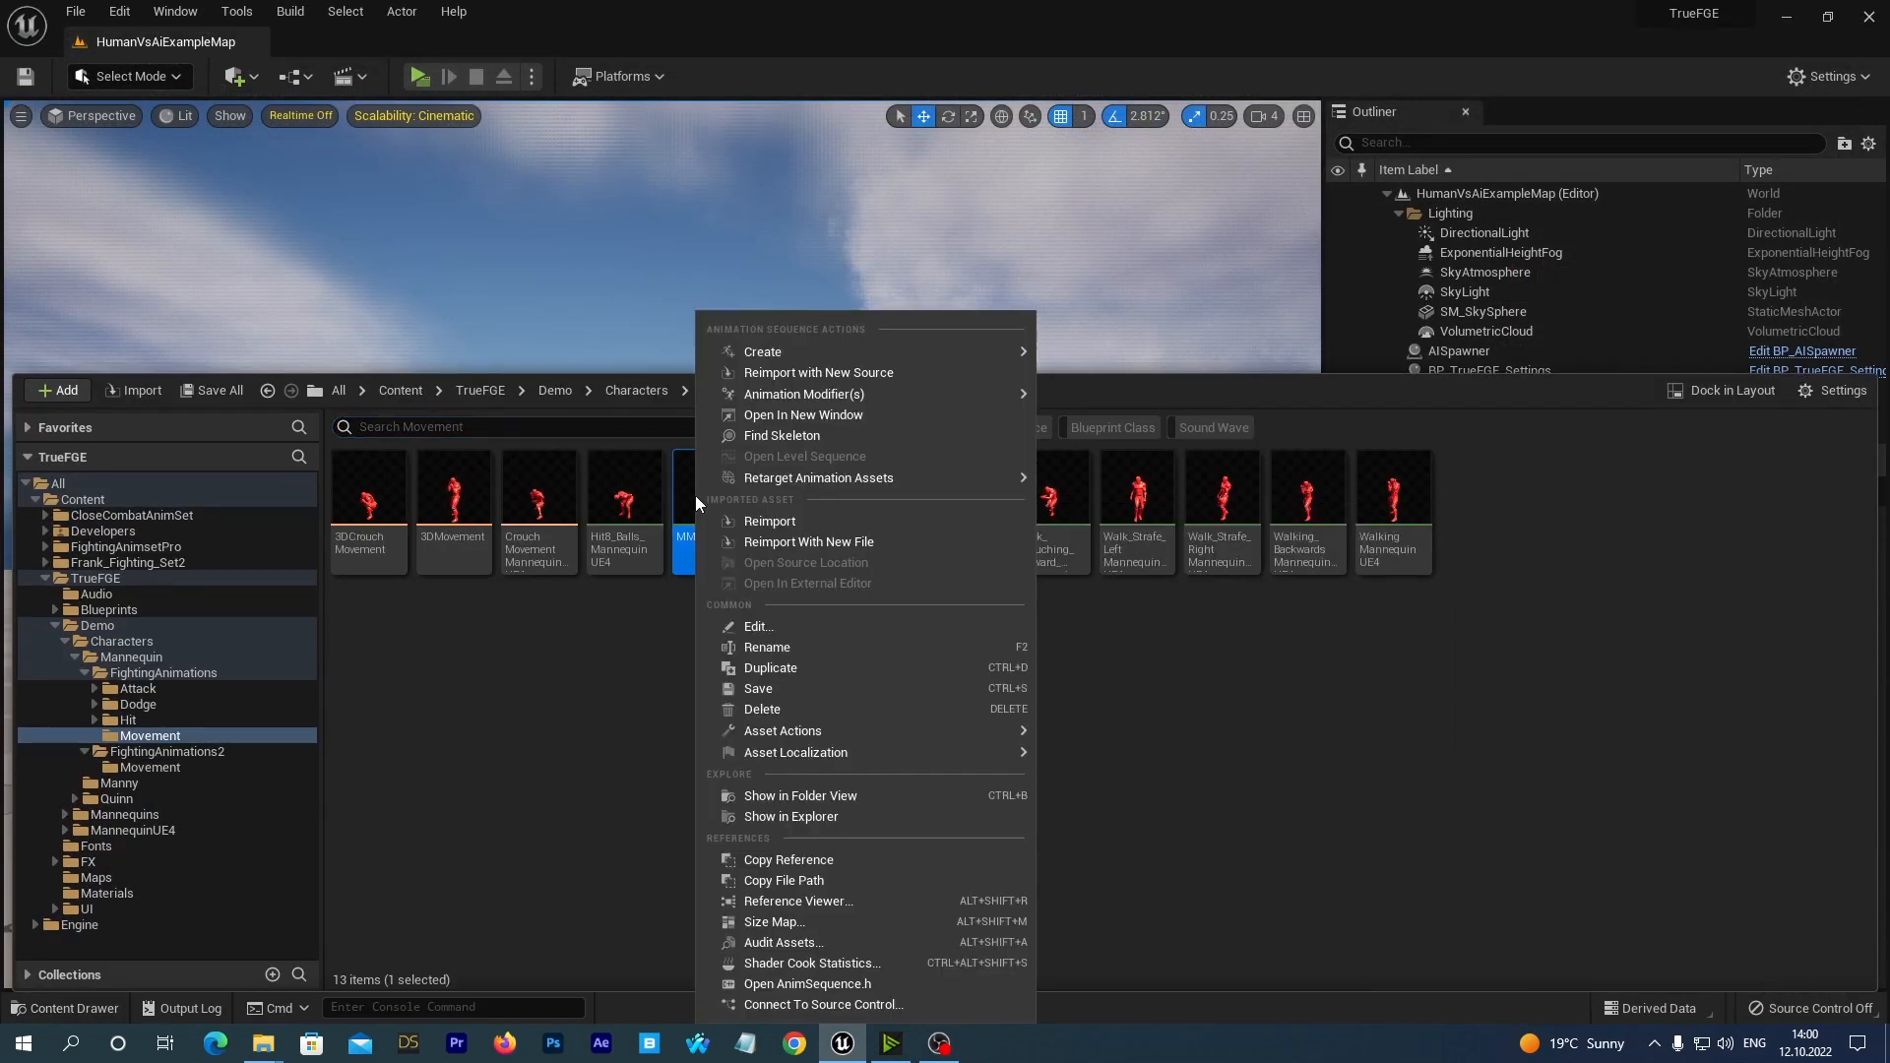
left_click(787, 711)
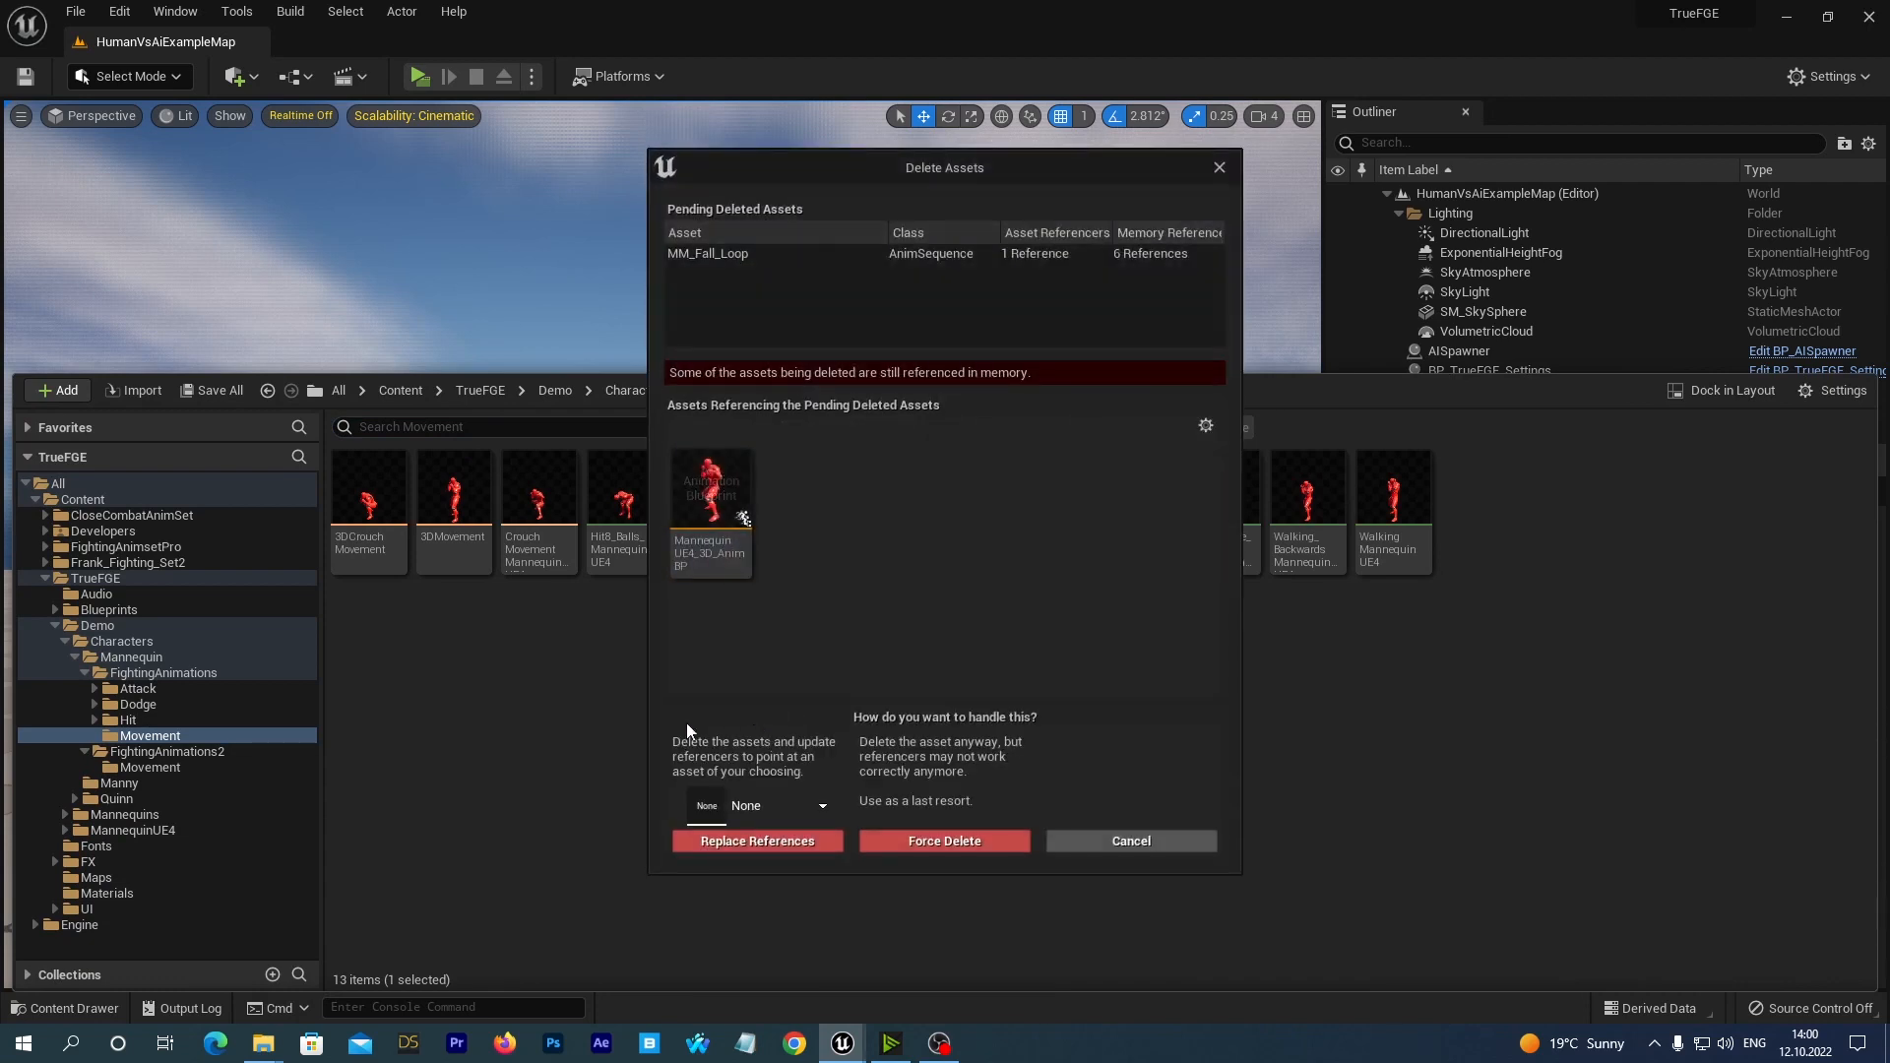
left_click(824, 808)
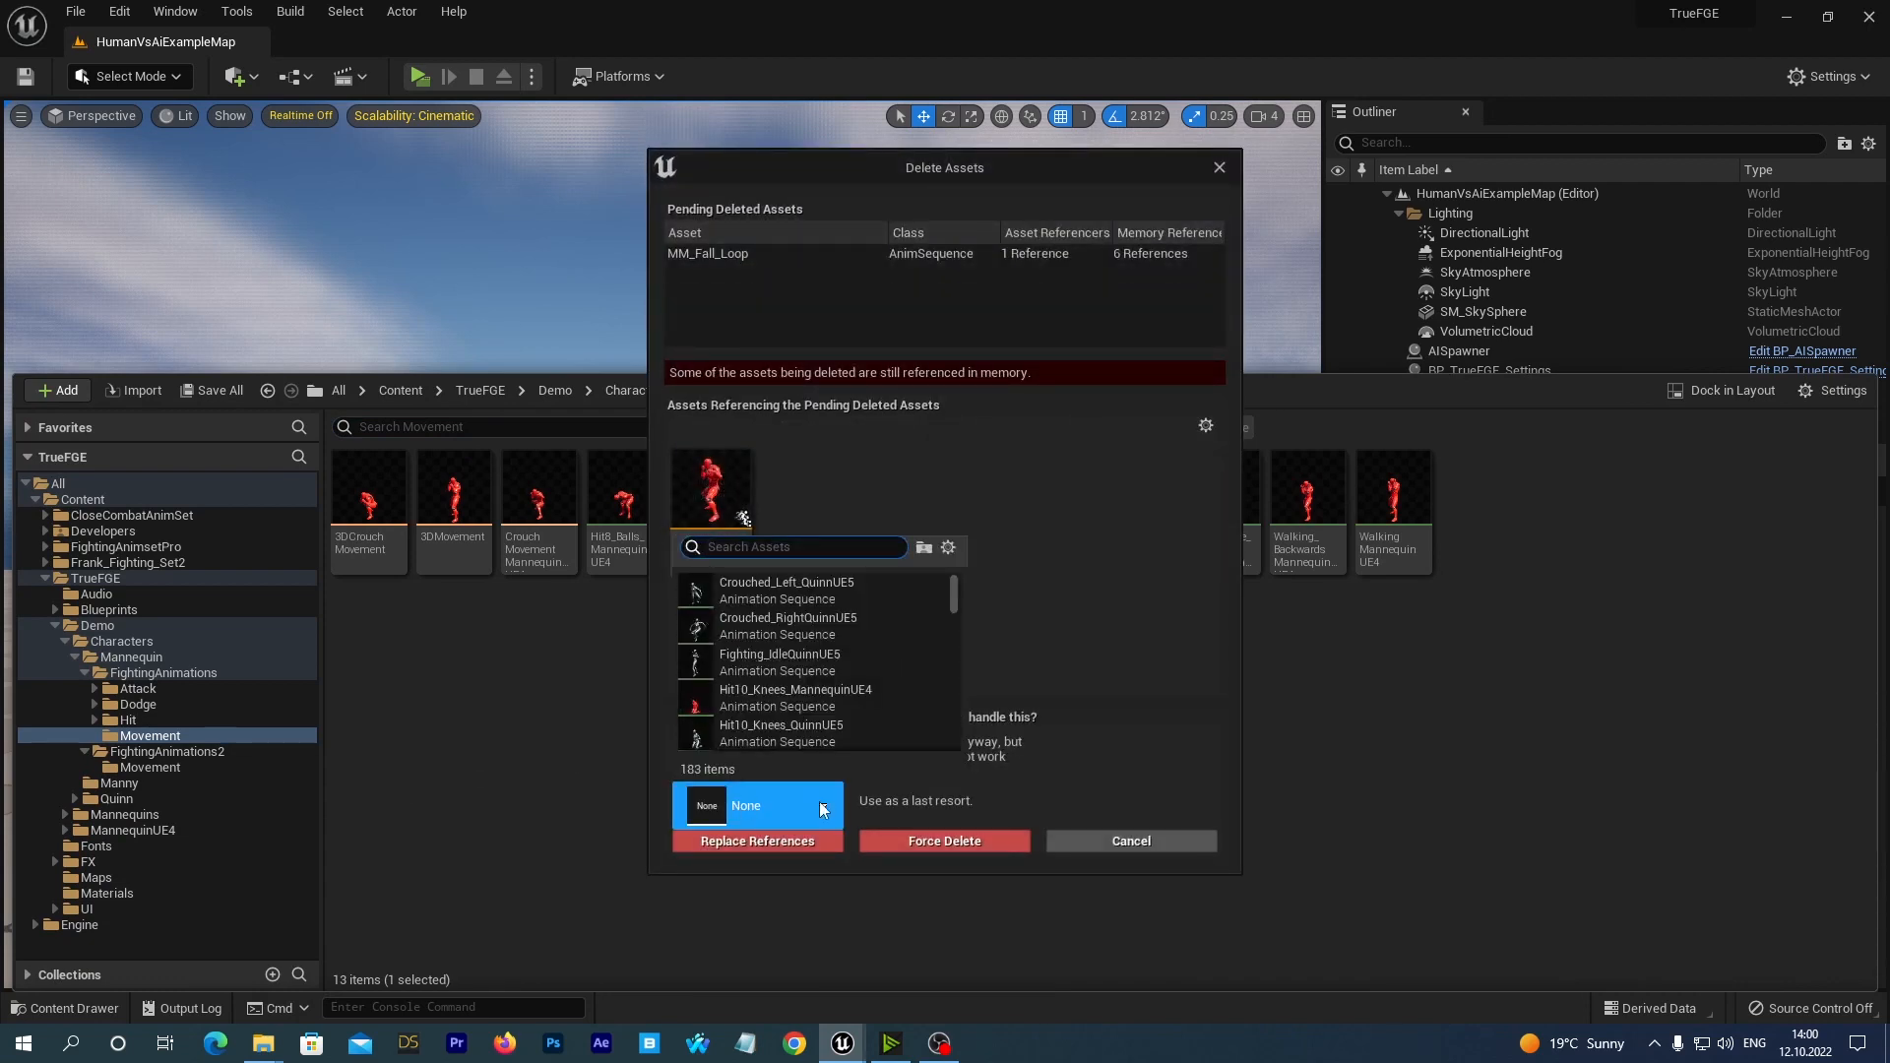
type("ue4")
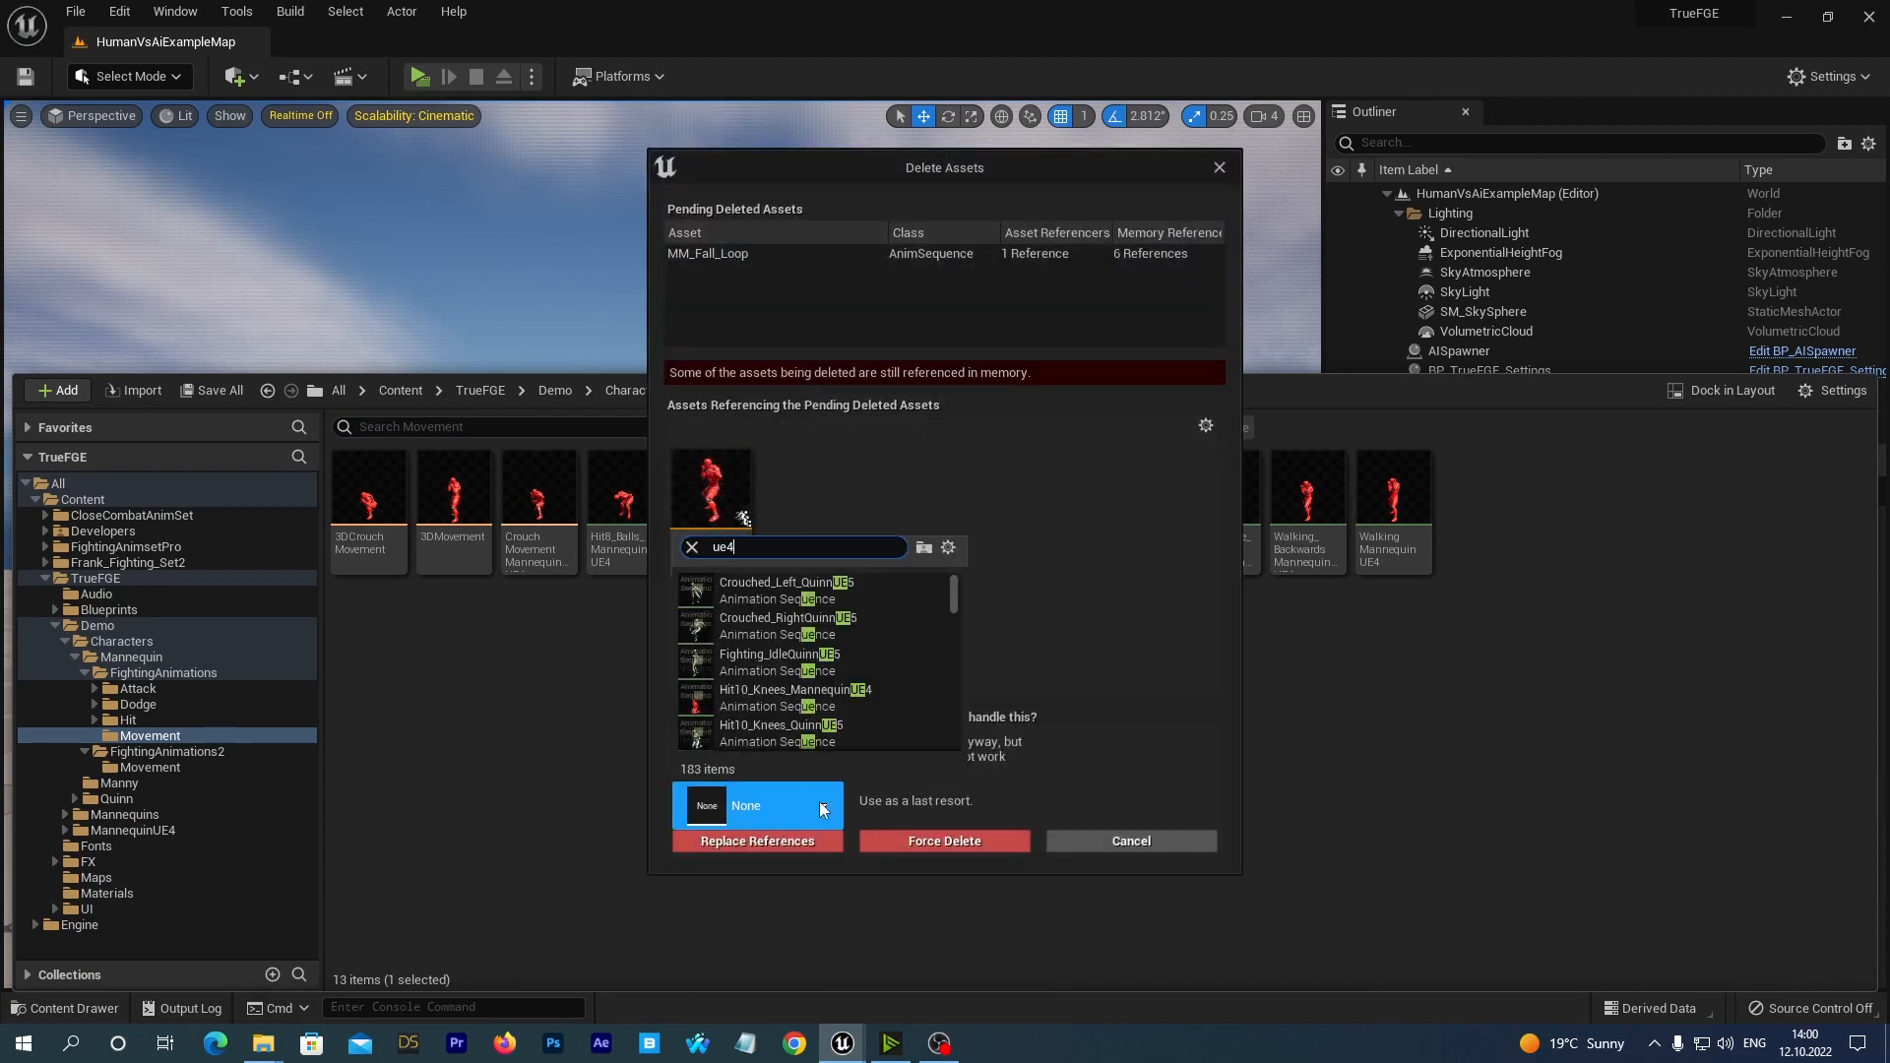
type(" new")
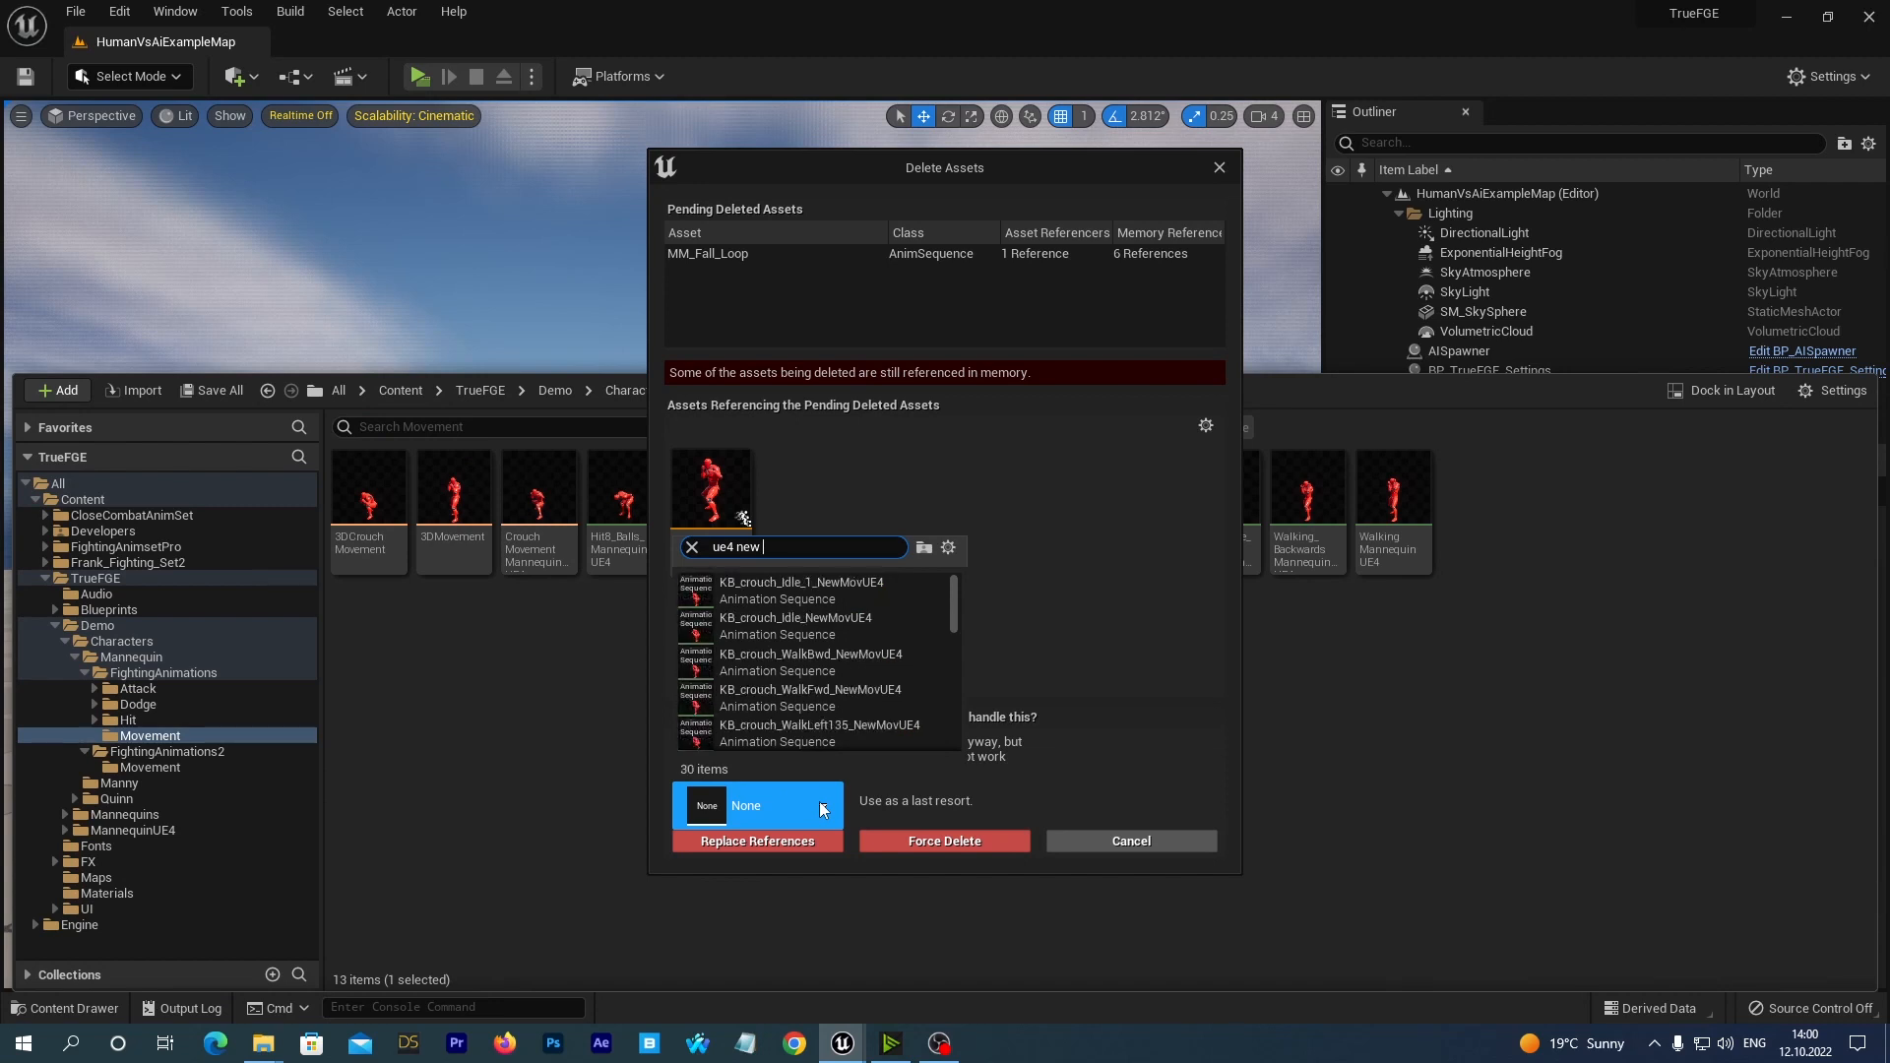
type(" fa")
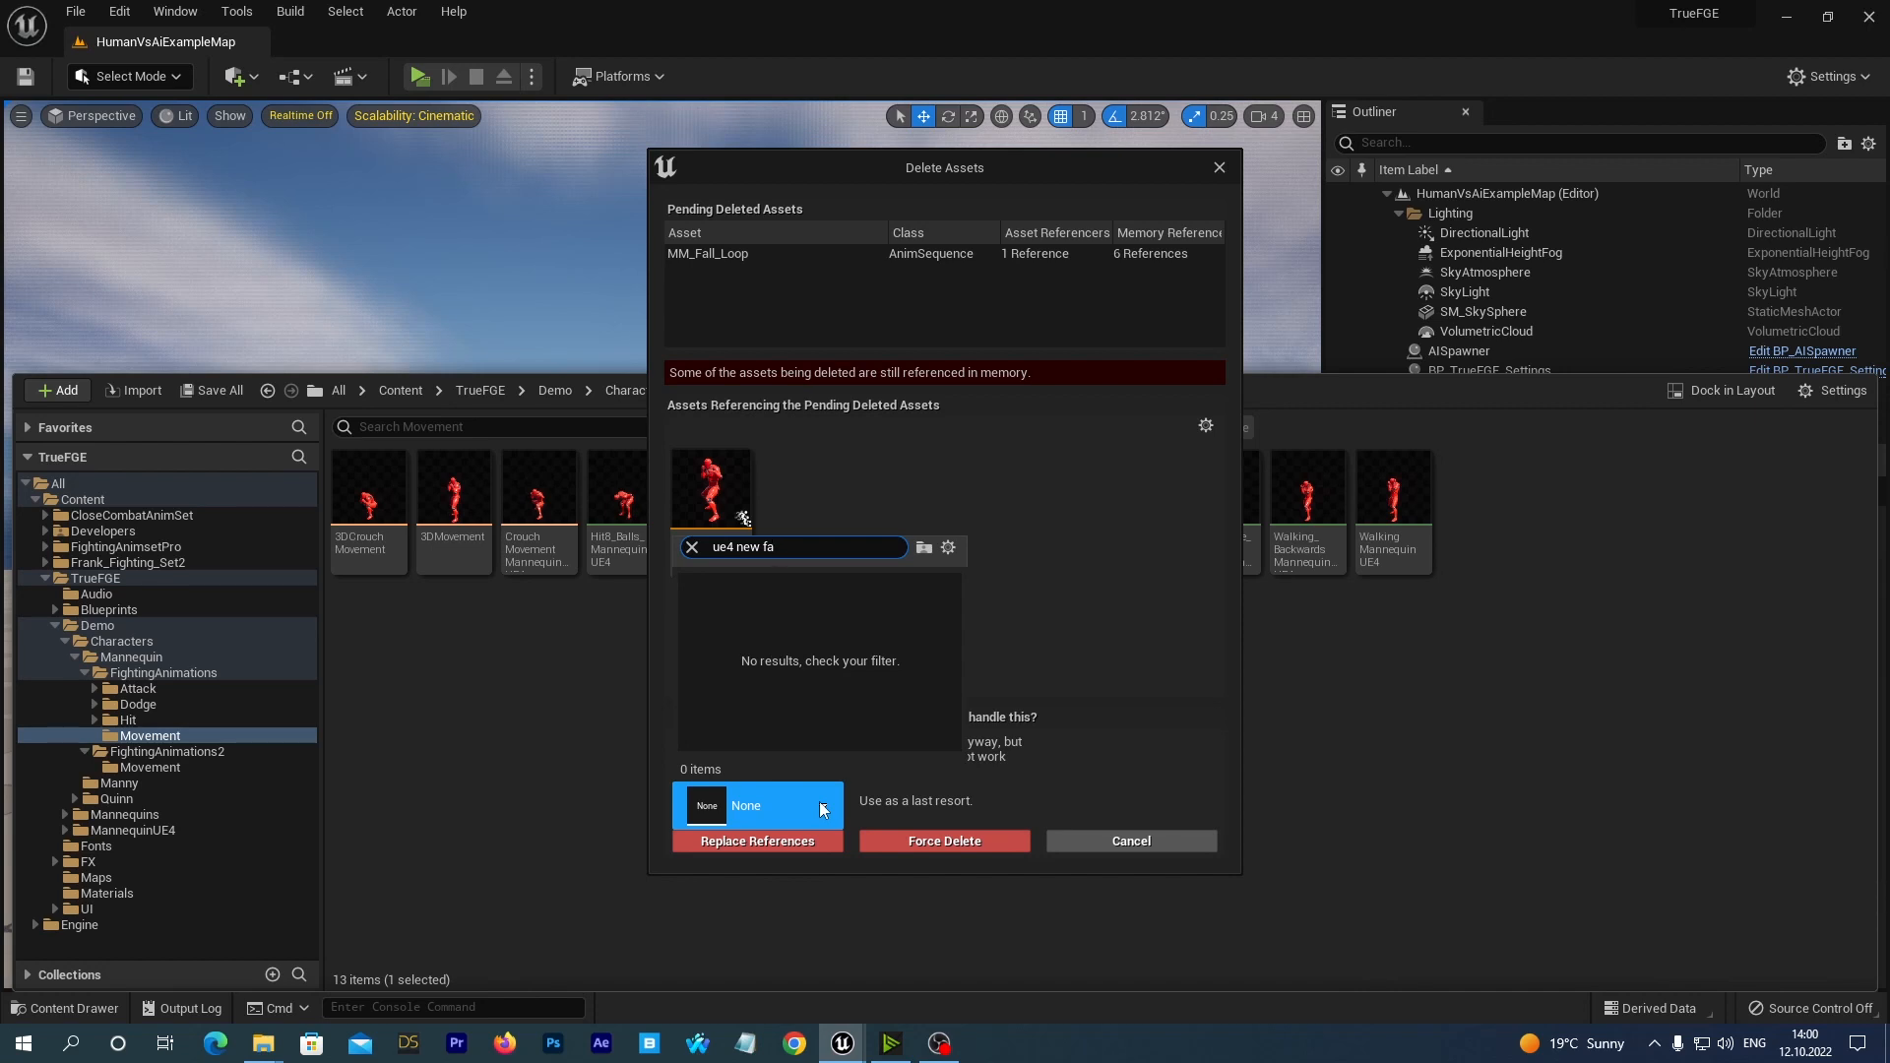
key("BackSpace")
key("BackSpace")
key("BackSpace")
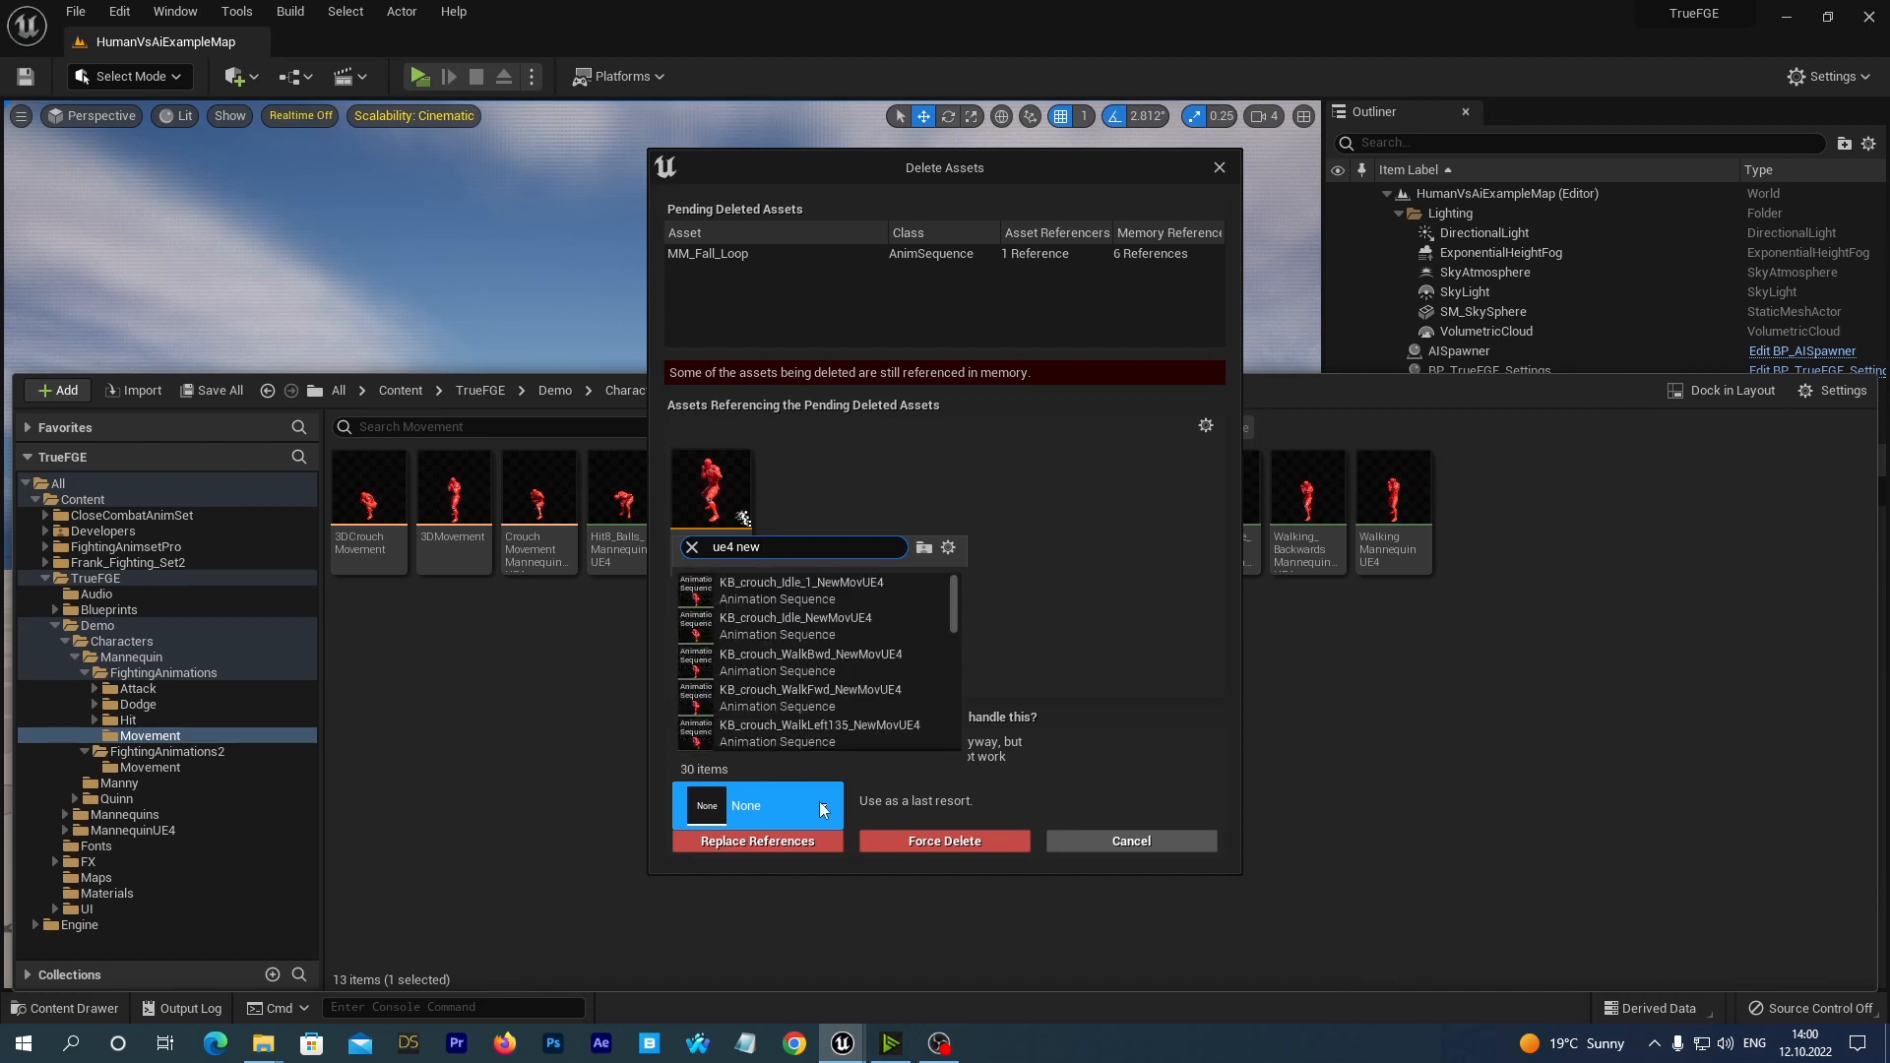
type("jump")
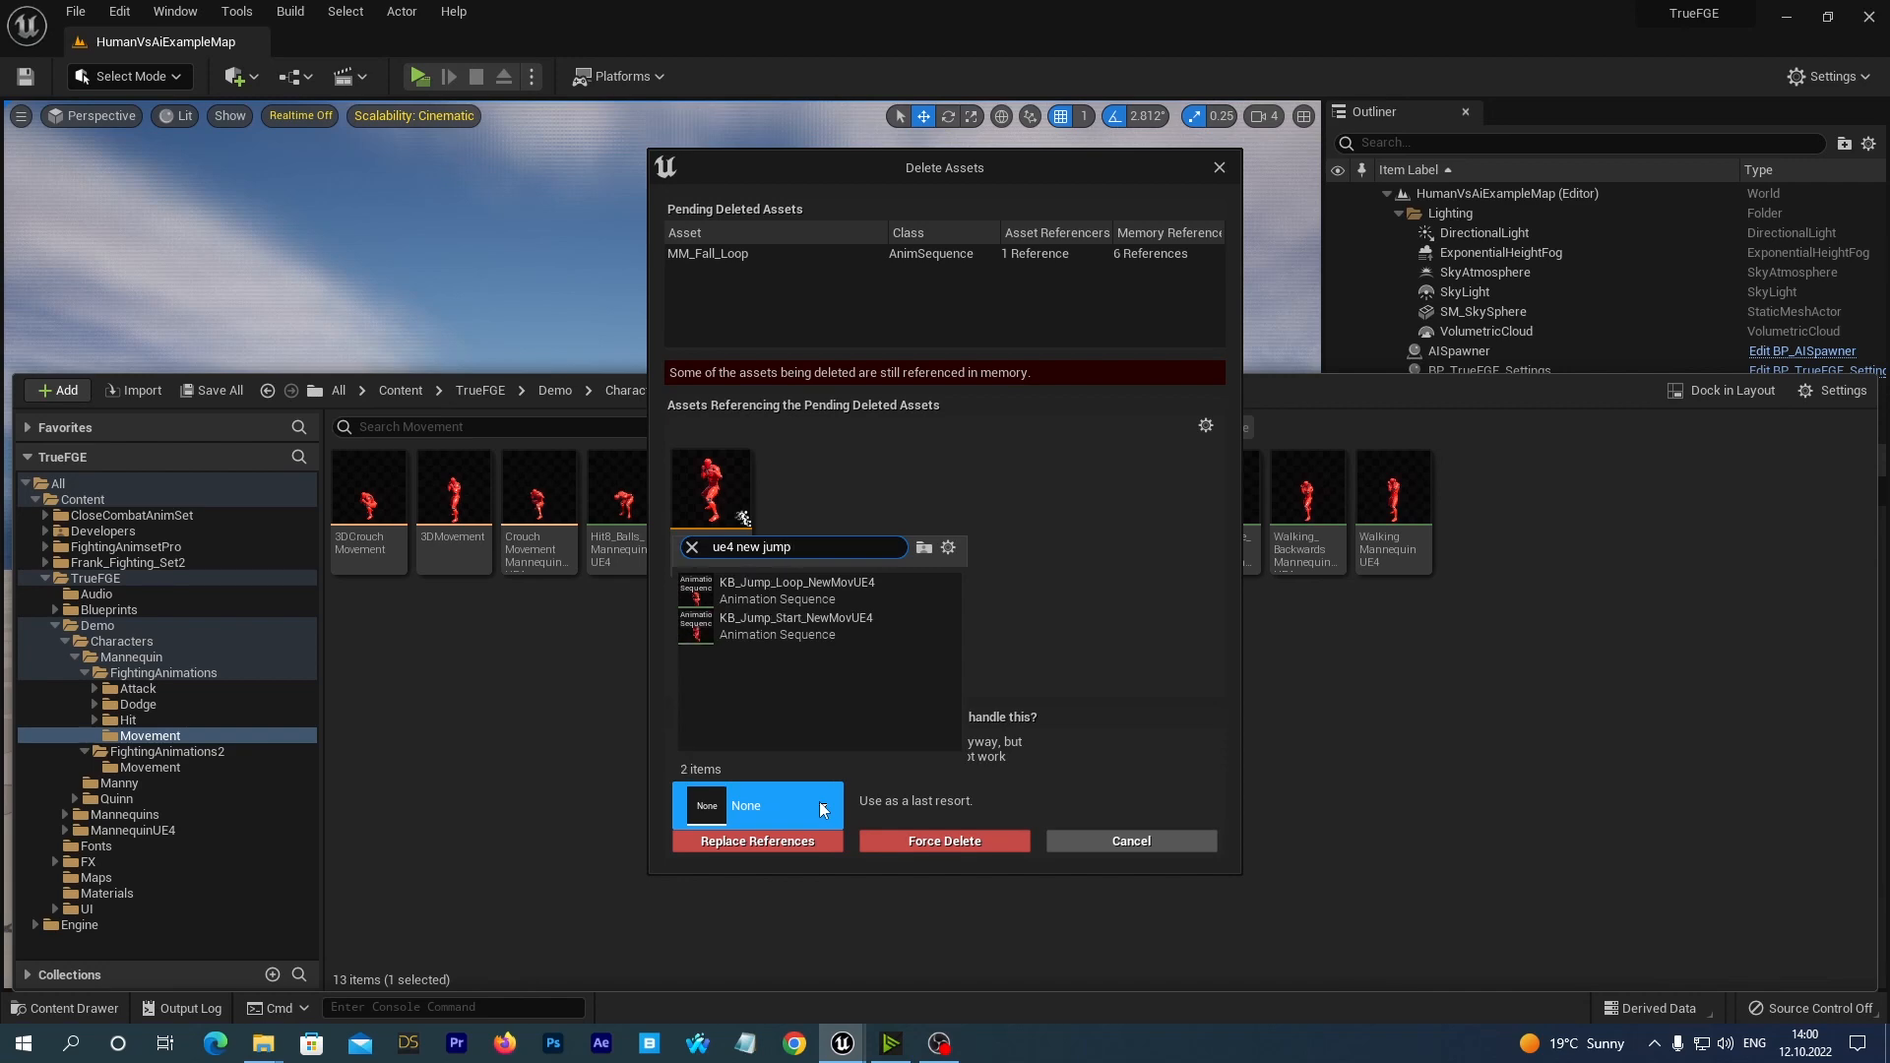
left_click(760, 587)
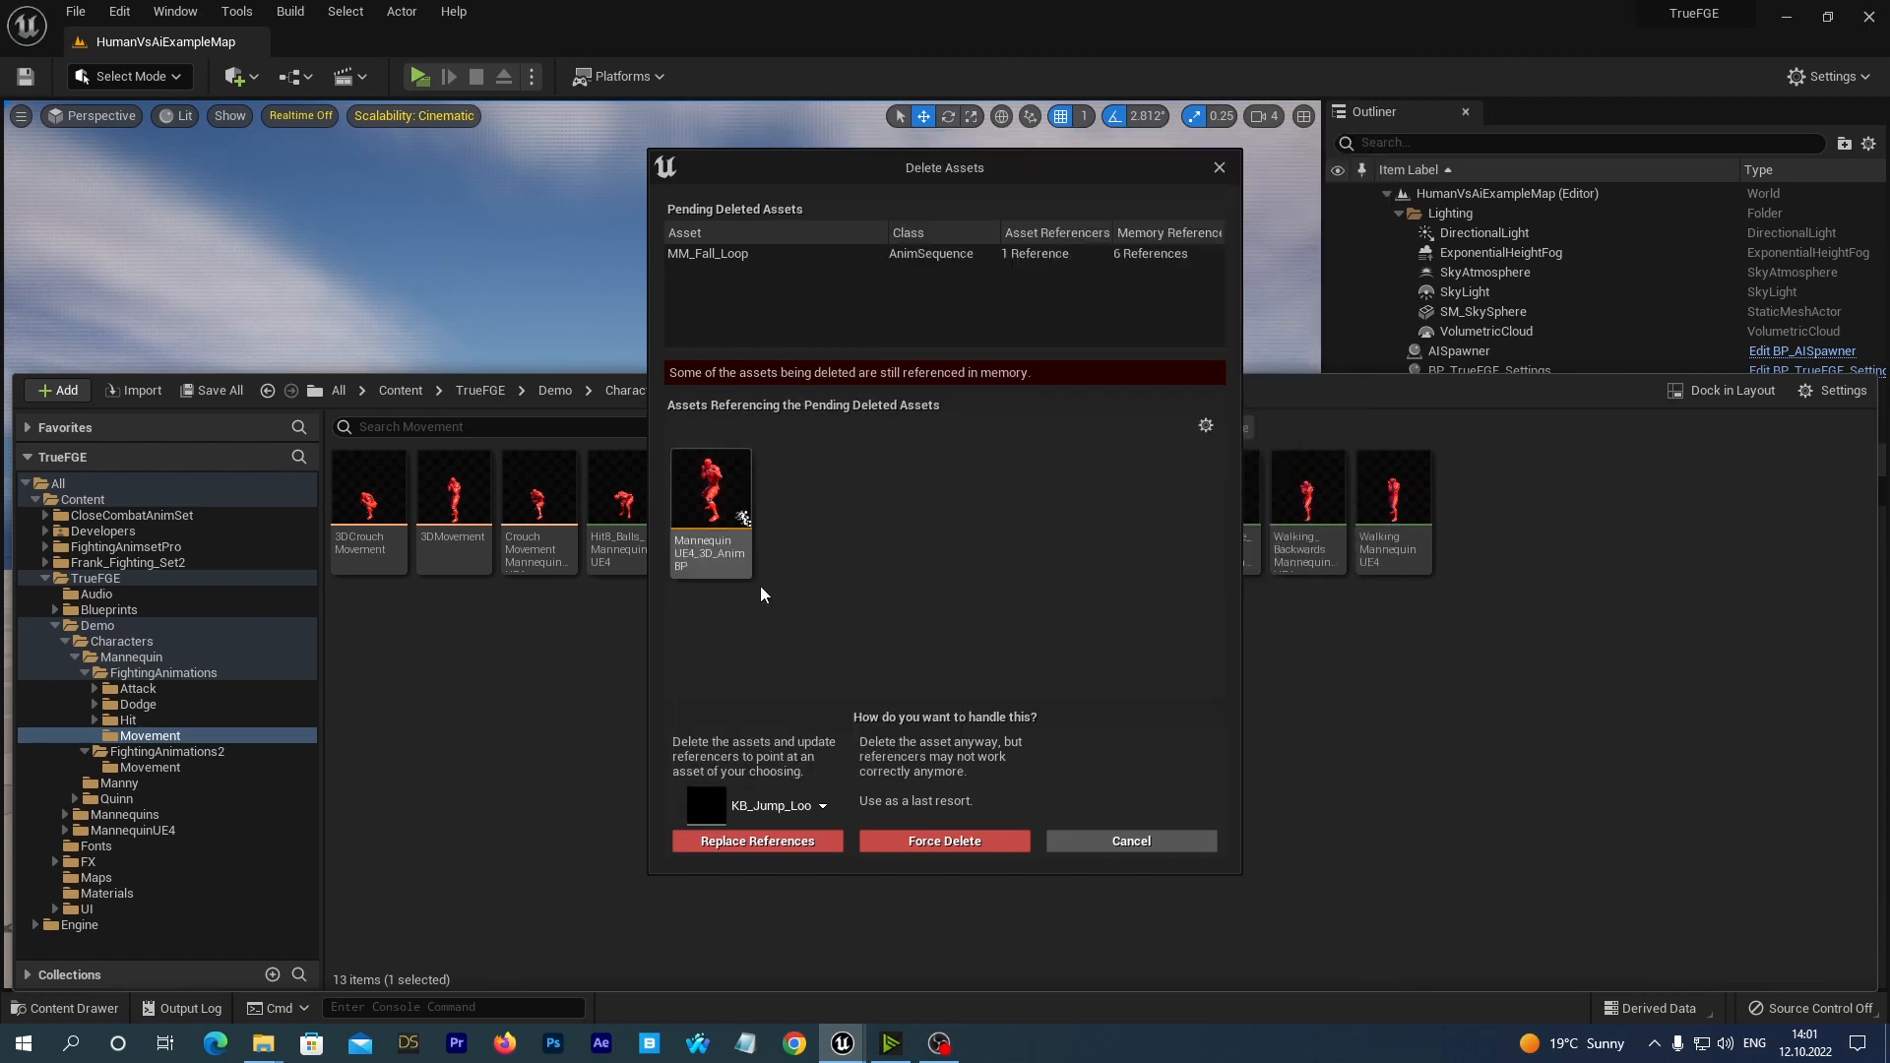
left_click(711, 844)
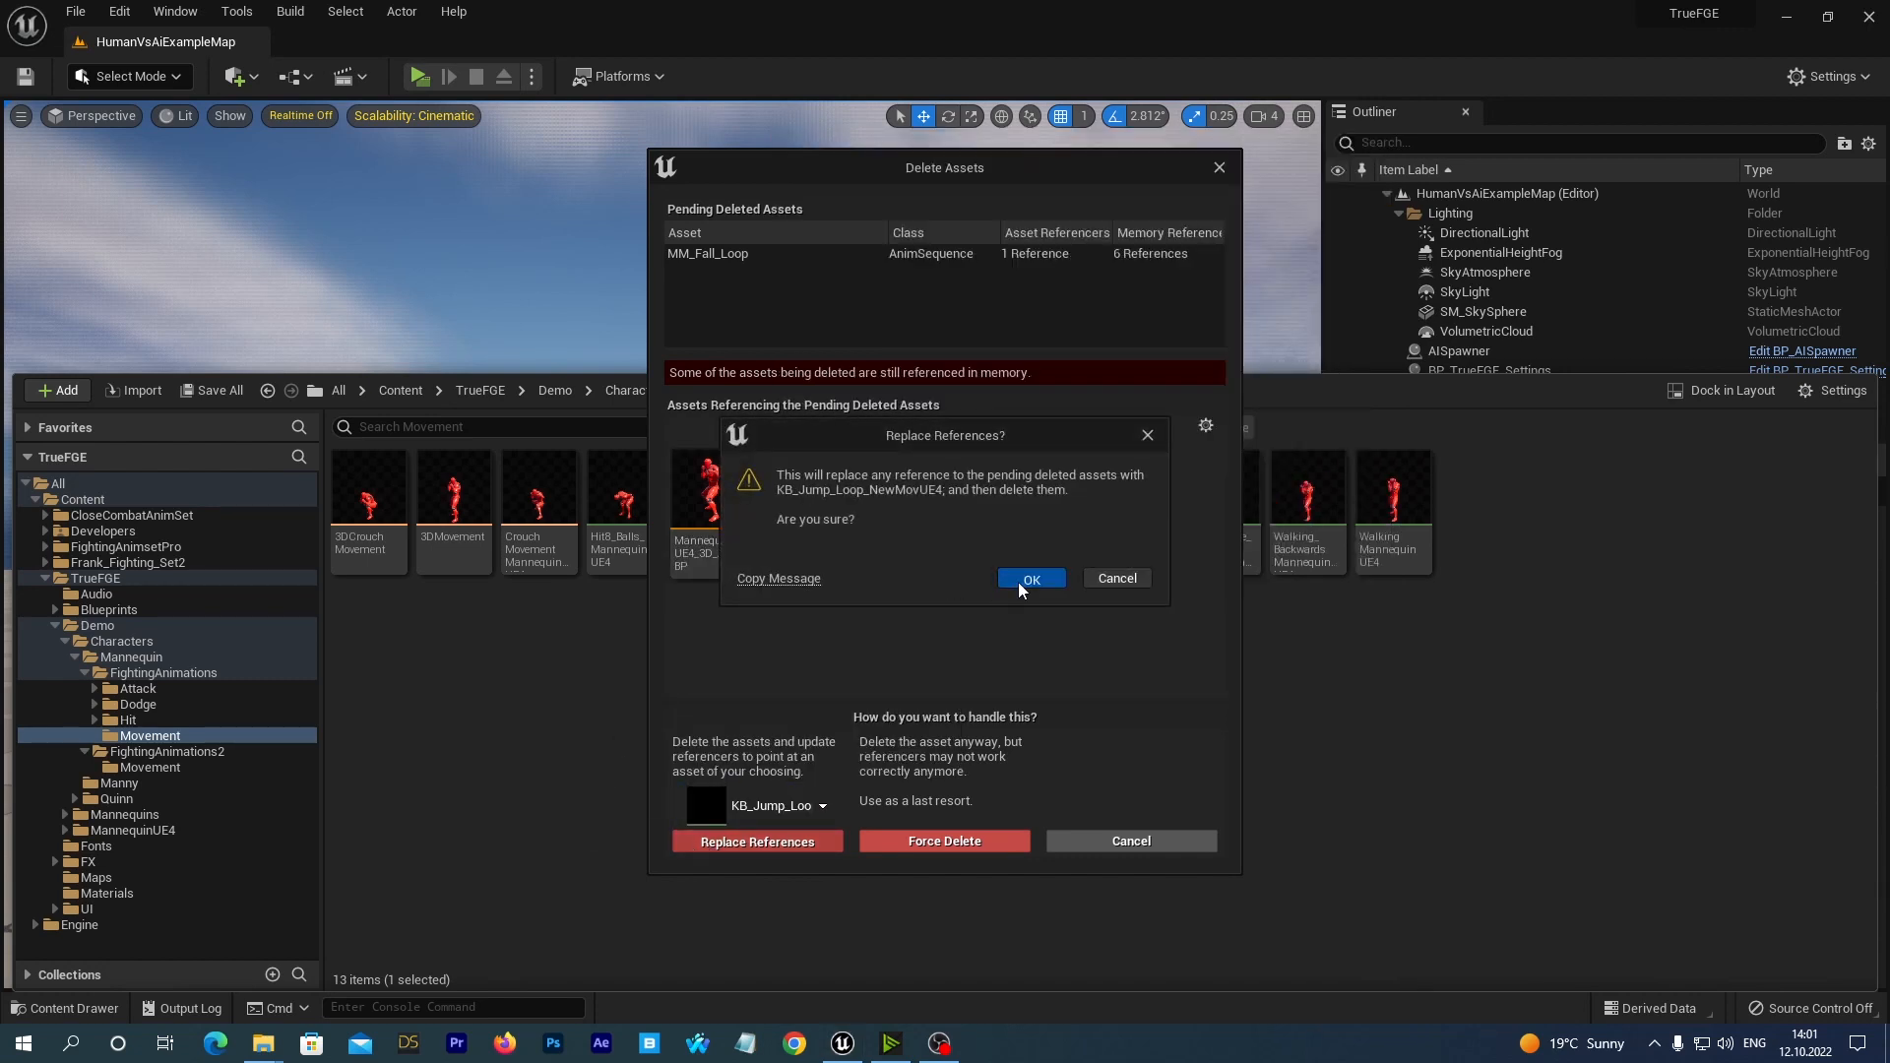
left_click(1018, 581)
left_click(982, 745)
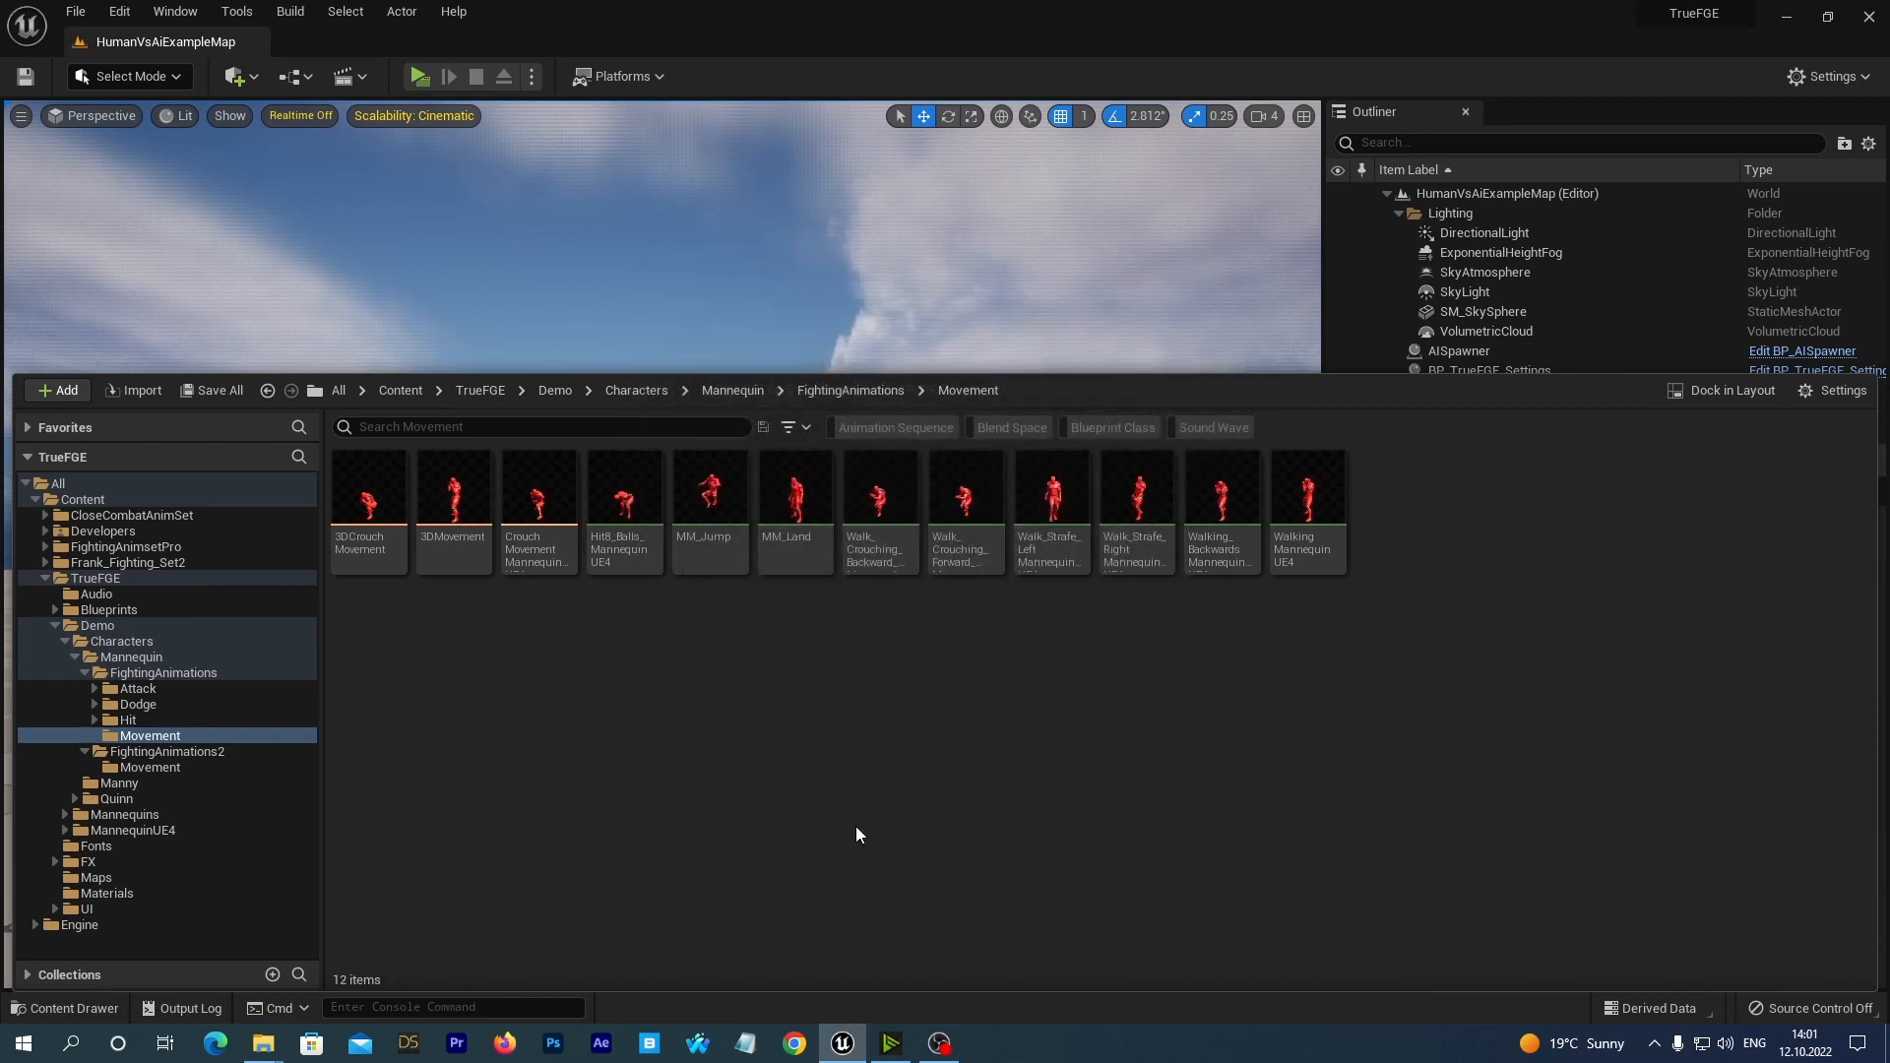
Preview the MM_Jump animation on the Mannequin mesh from another angle, and return to the FightingAnimations/Movement folder.
mouse_move(702, 576)
double_click(713, 522)
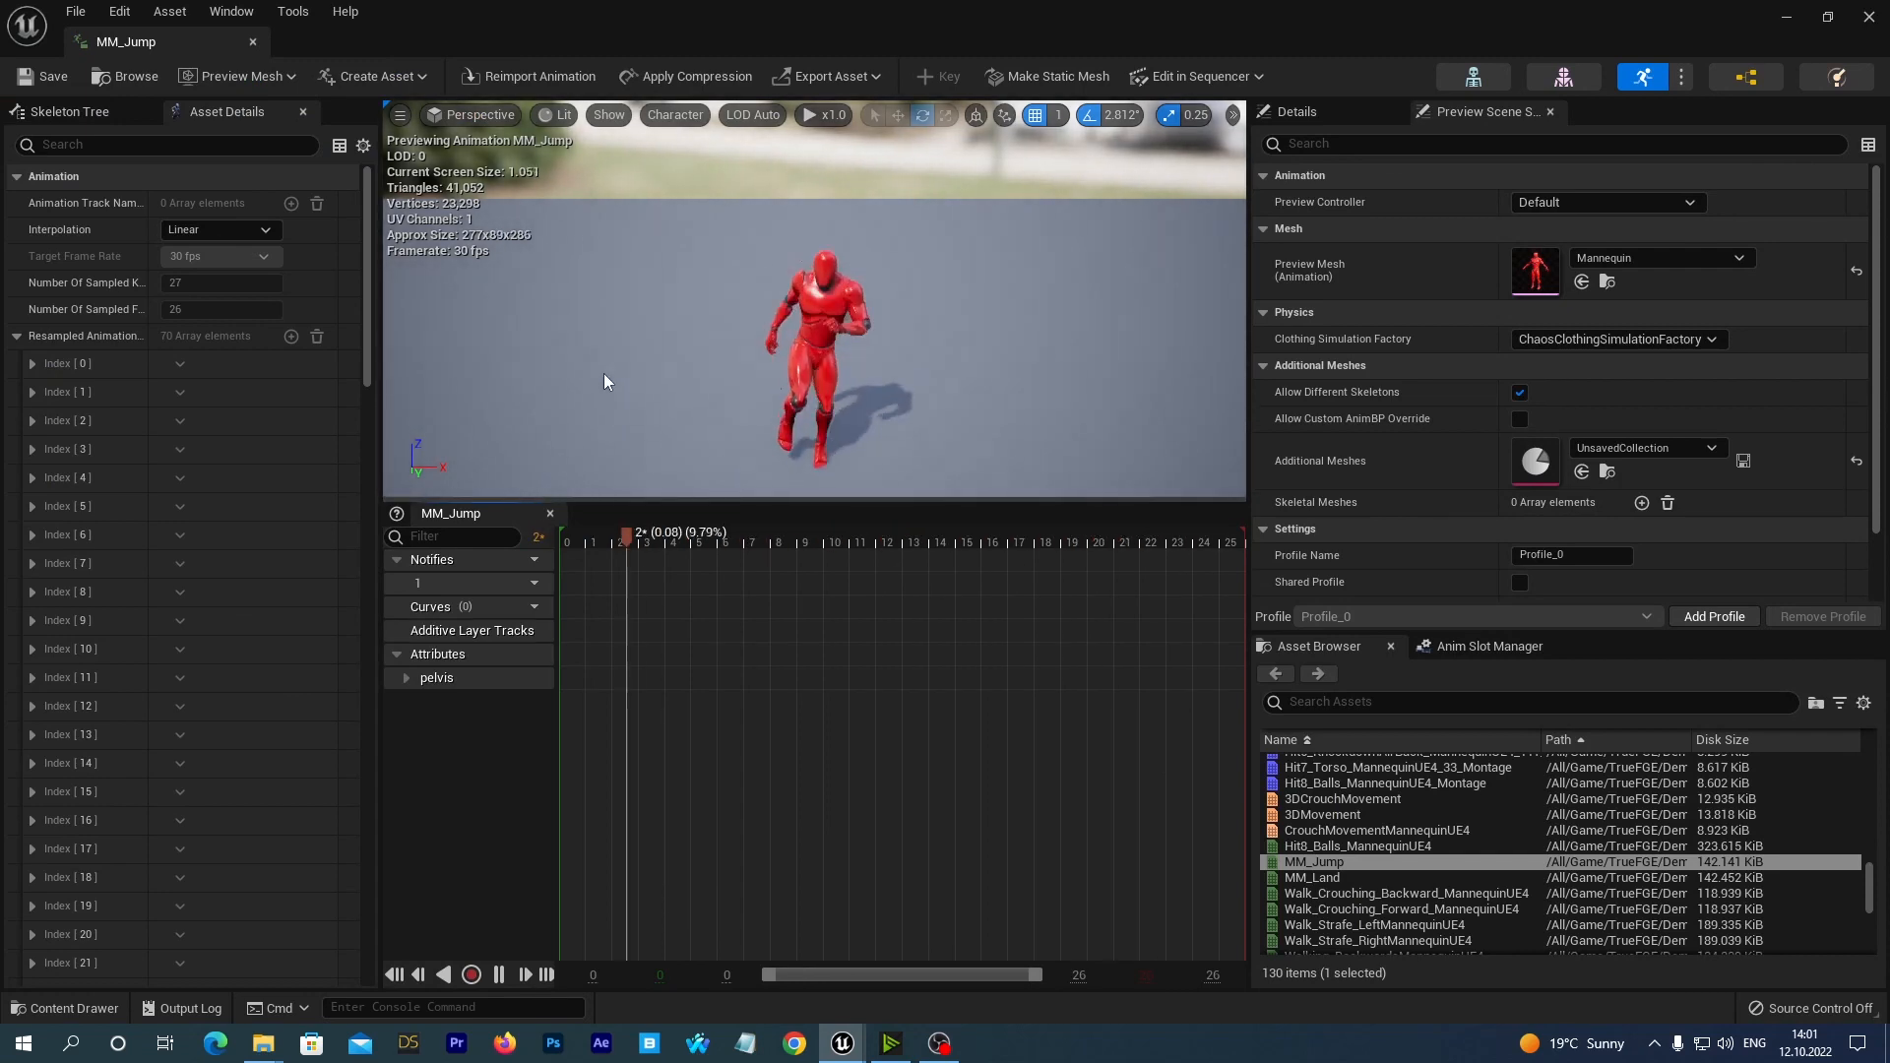
left_click_drag(600, 373, 598, 373, "alt")
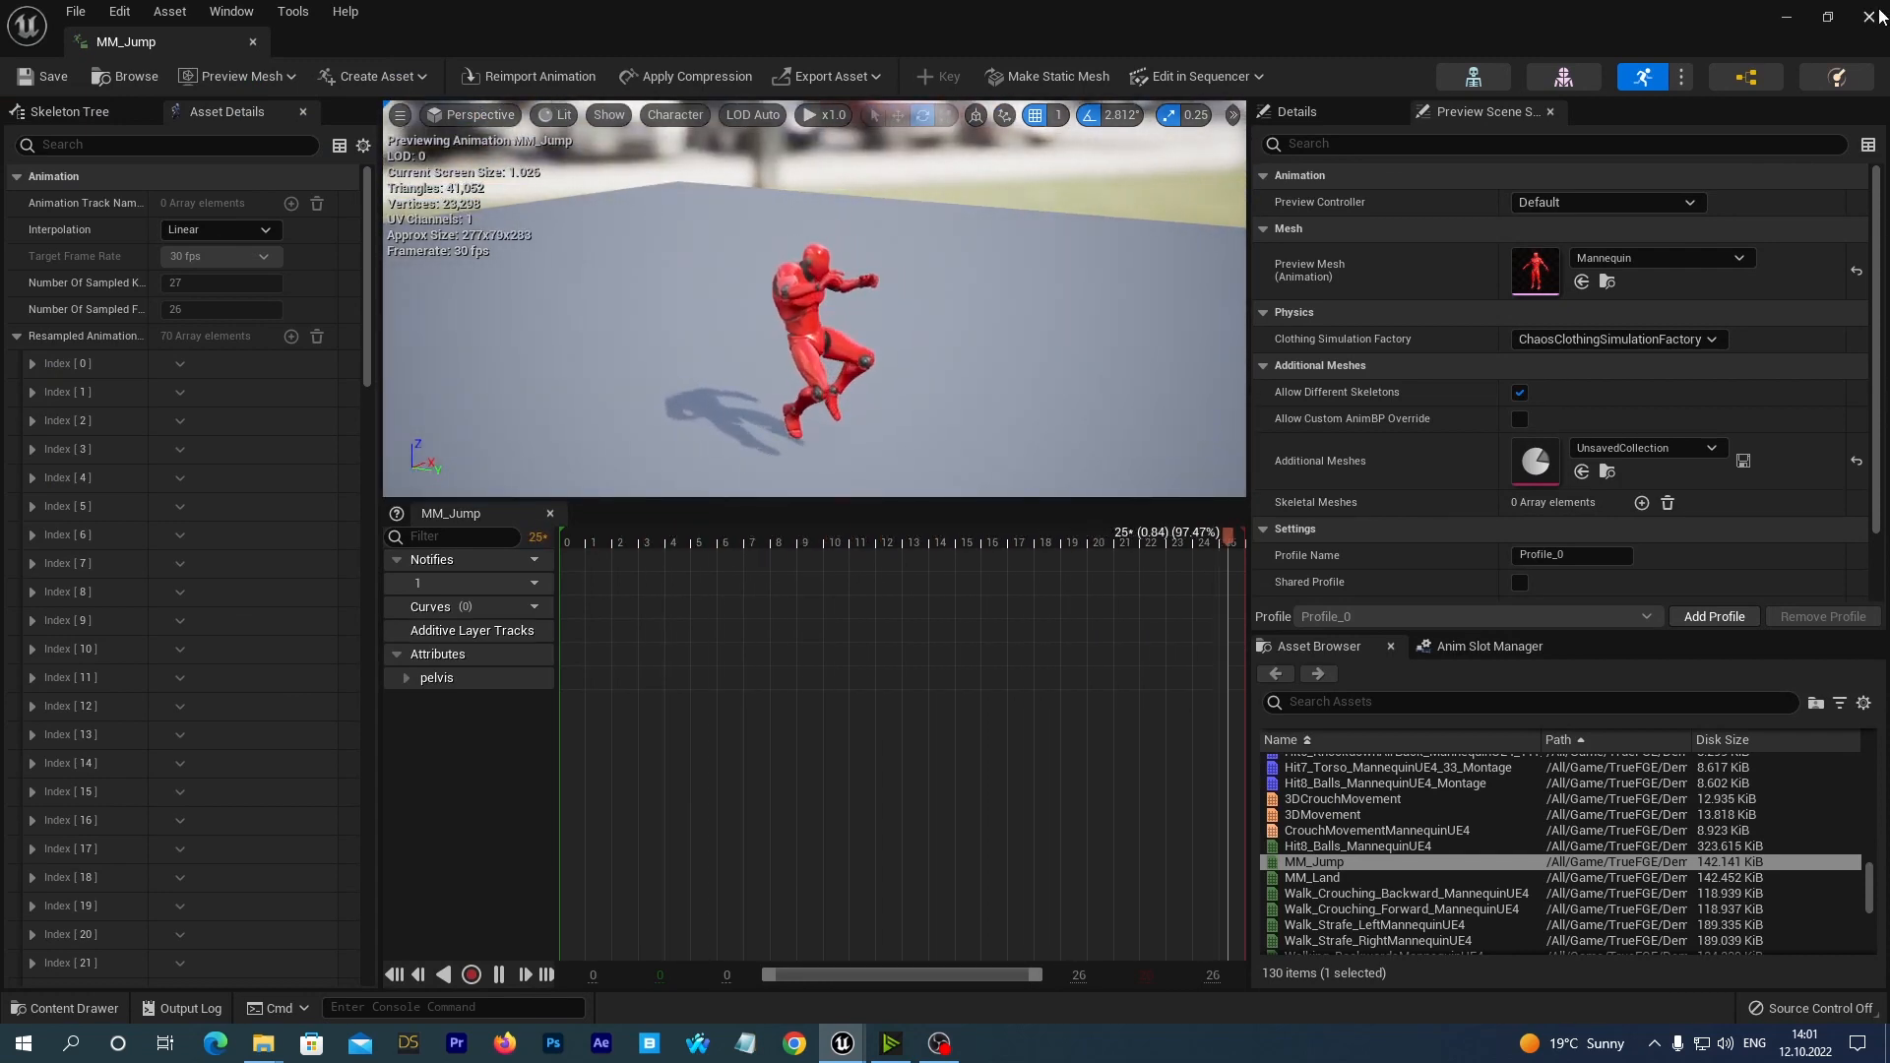
left_click(1877, 15)
left_click(22, 1005)
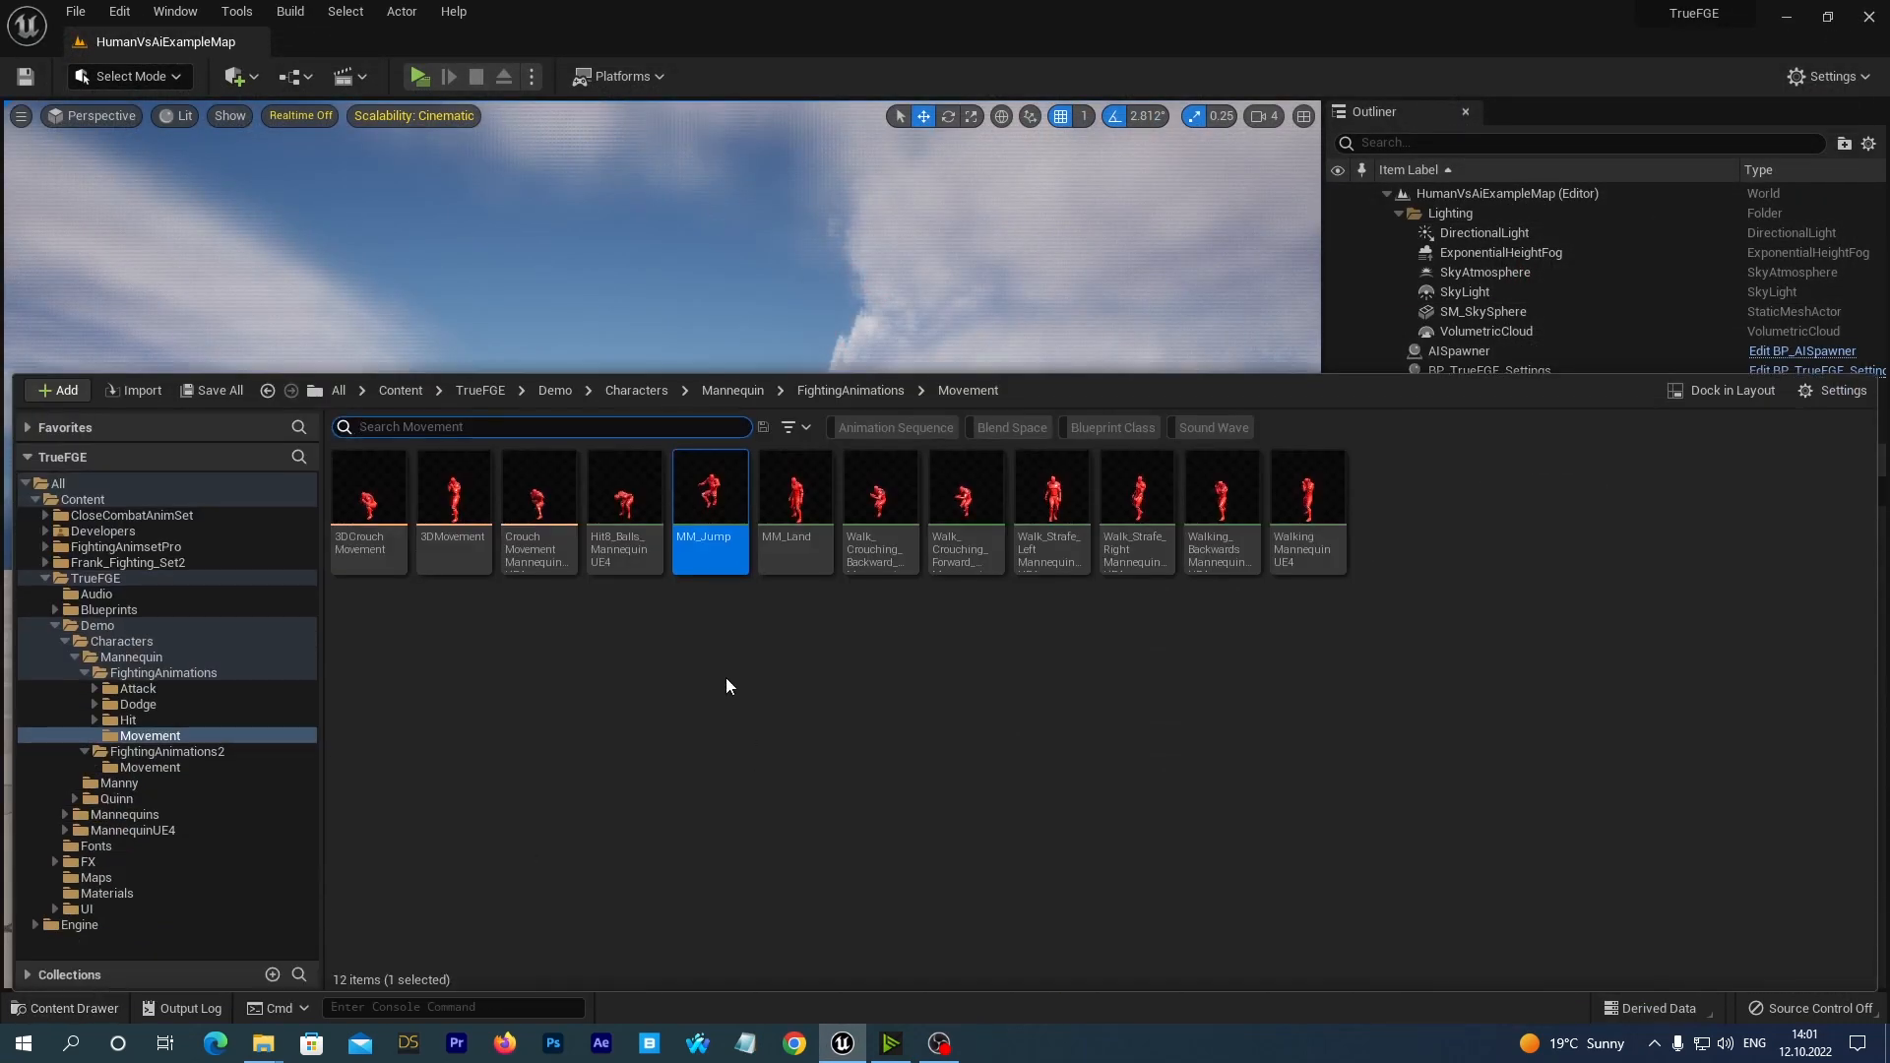
Delete the MM_Jump animation sequence, replacing its references with KB_Jump_Start_NewMovUE4, and save MannequinUE4_3D_AnimBP and the redirector.
right_click(715, 501)
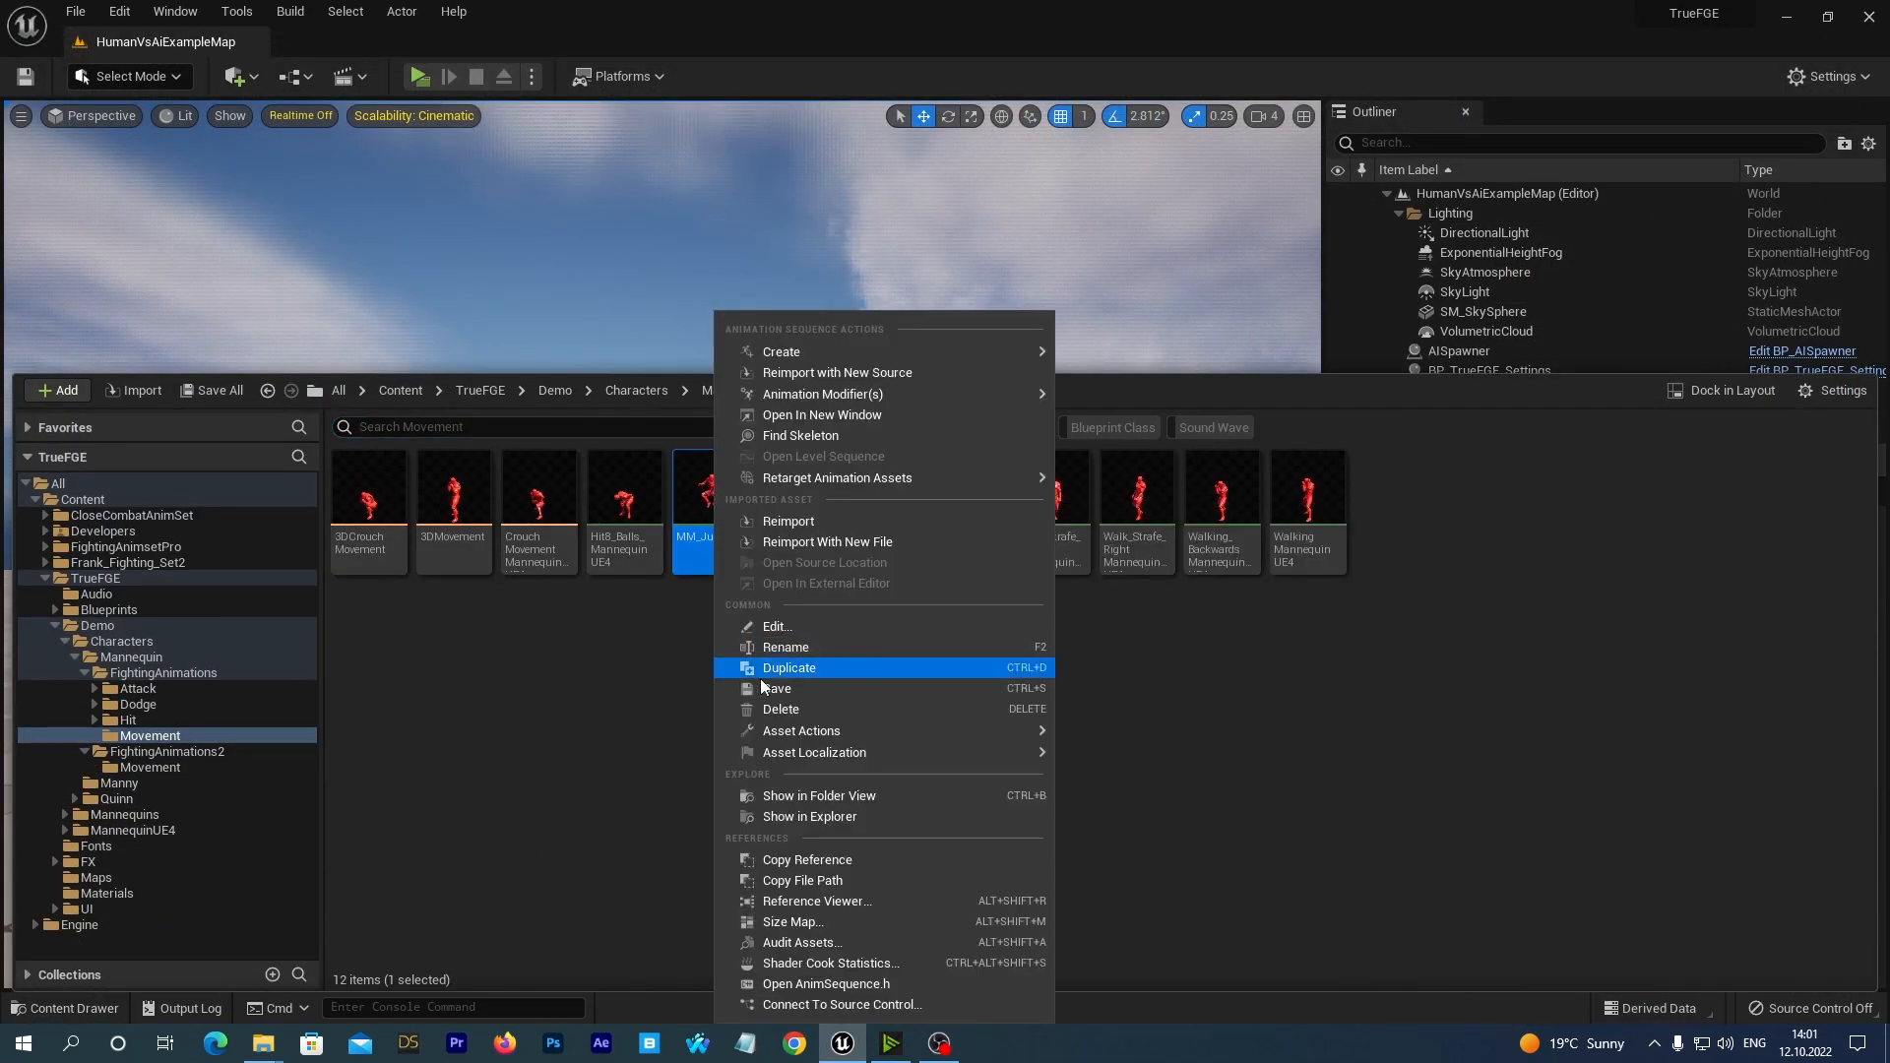
left_click(780, 708)
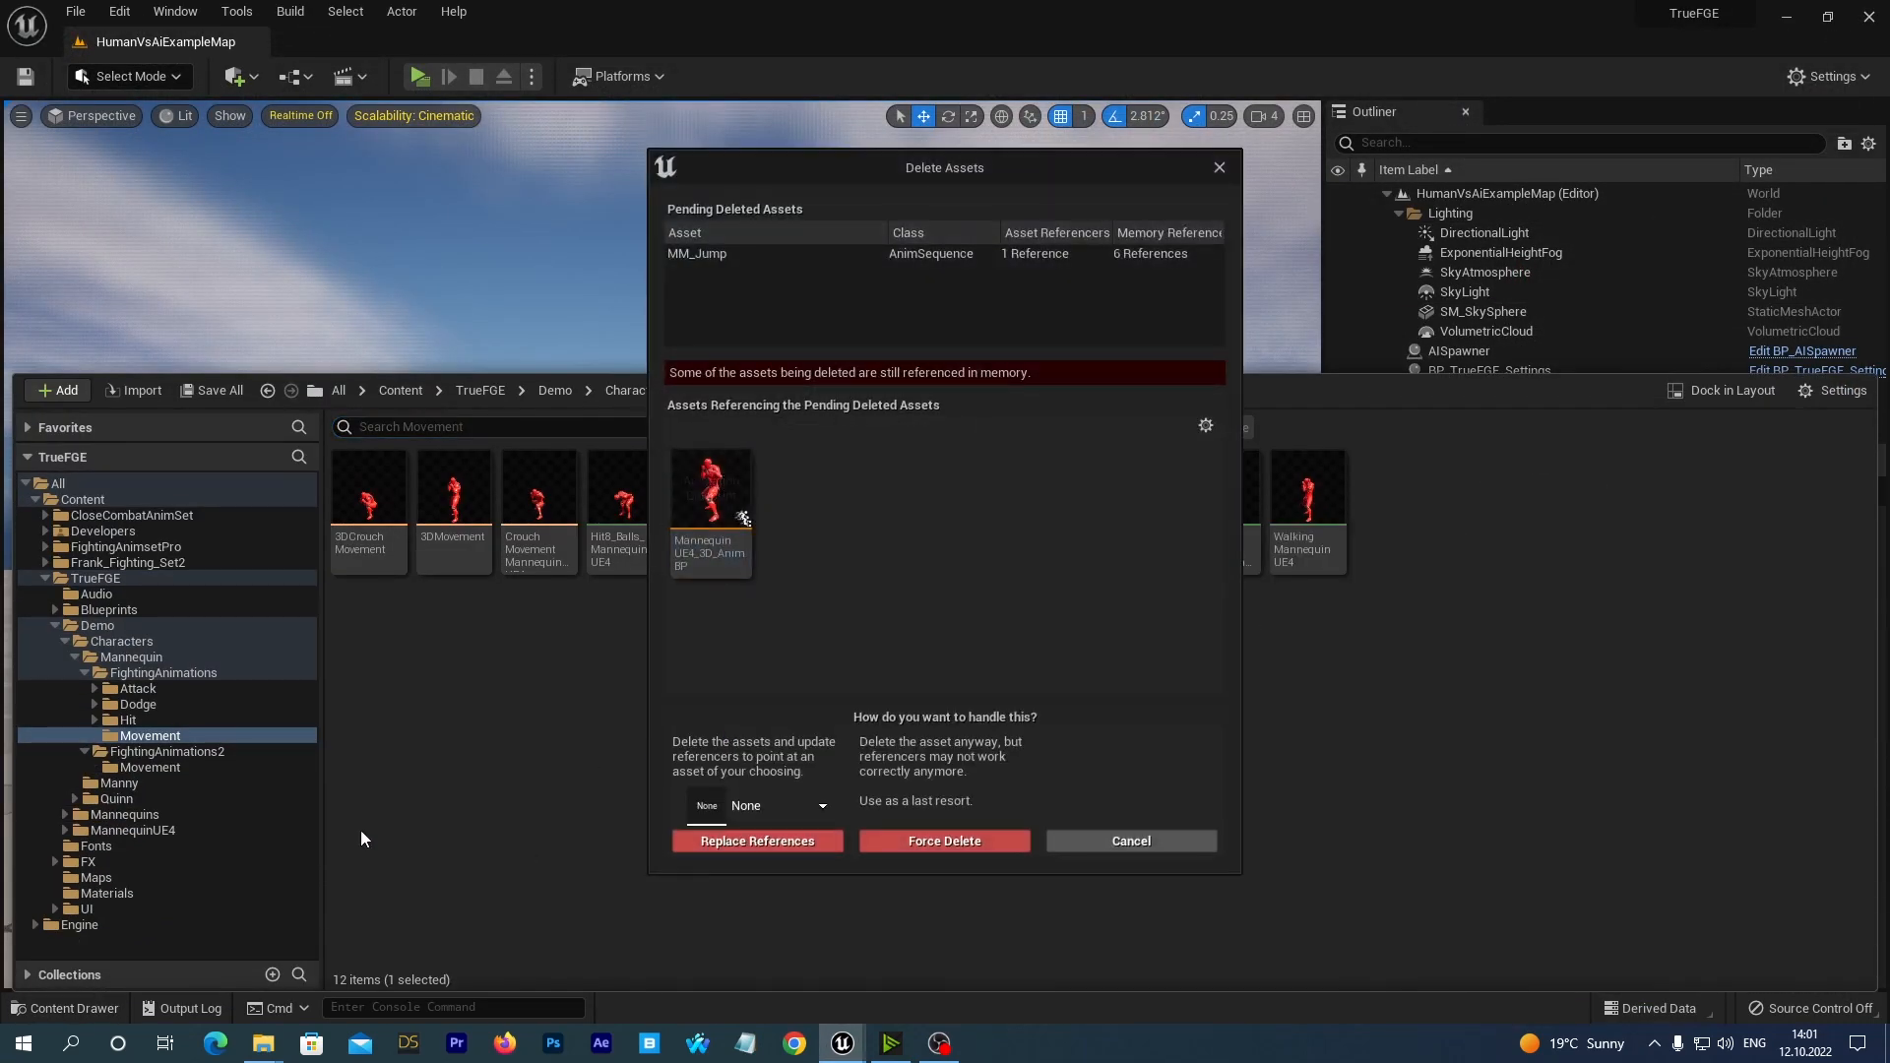
left_click(815, 806)
type("u")
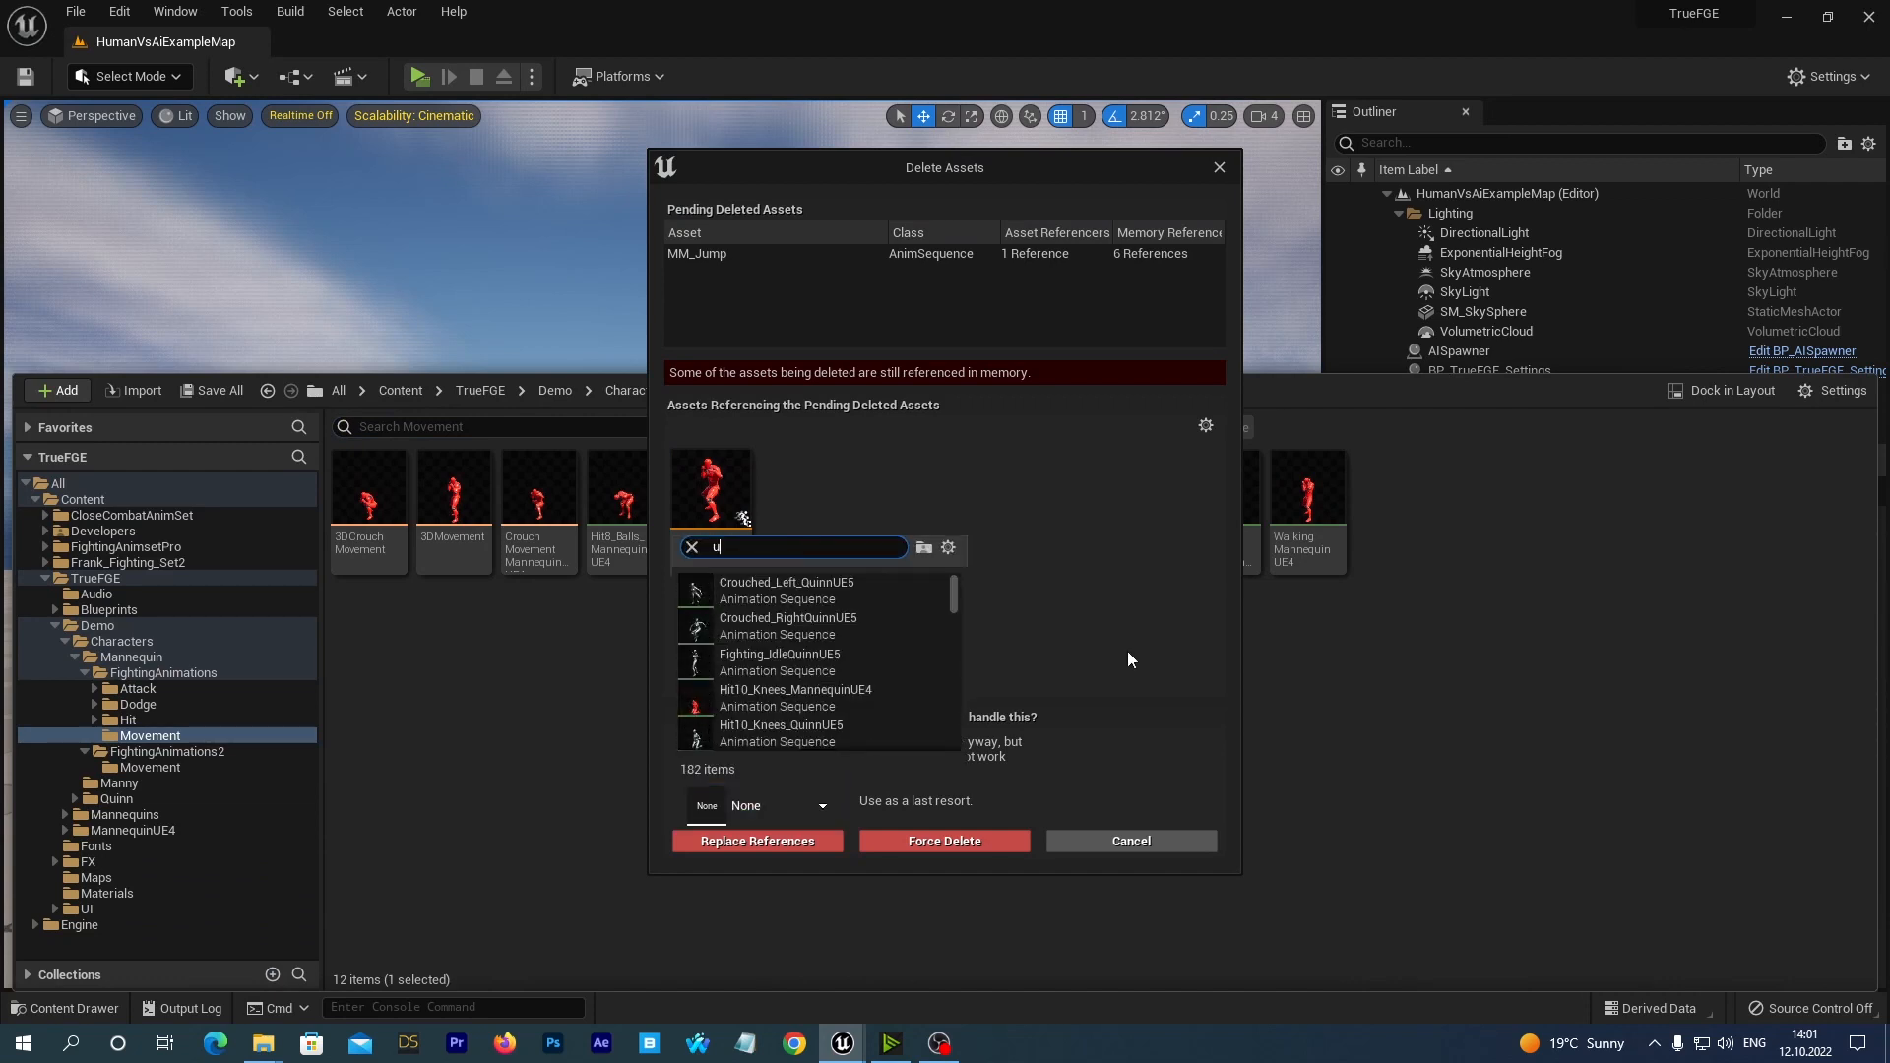
type("e4 n")
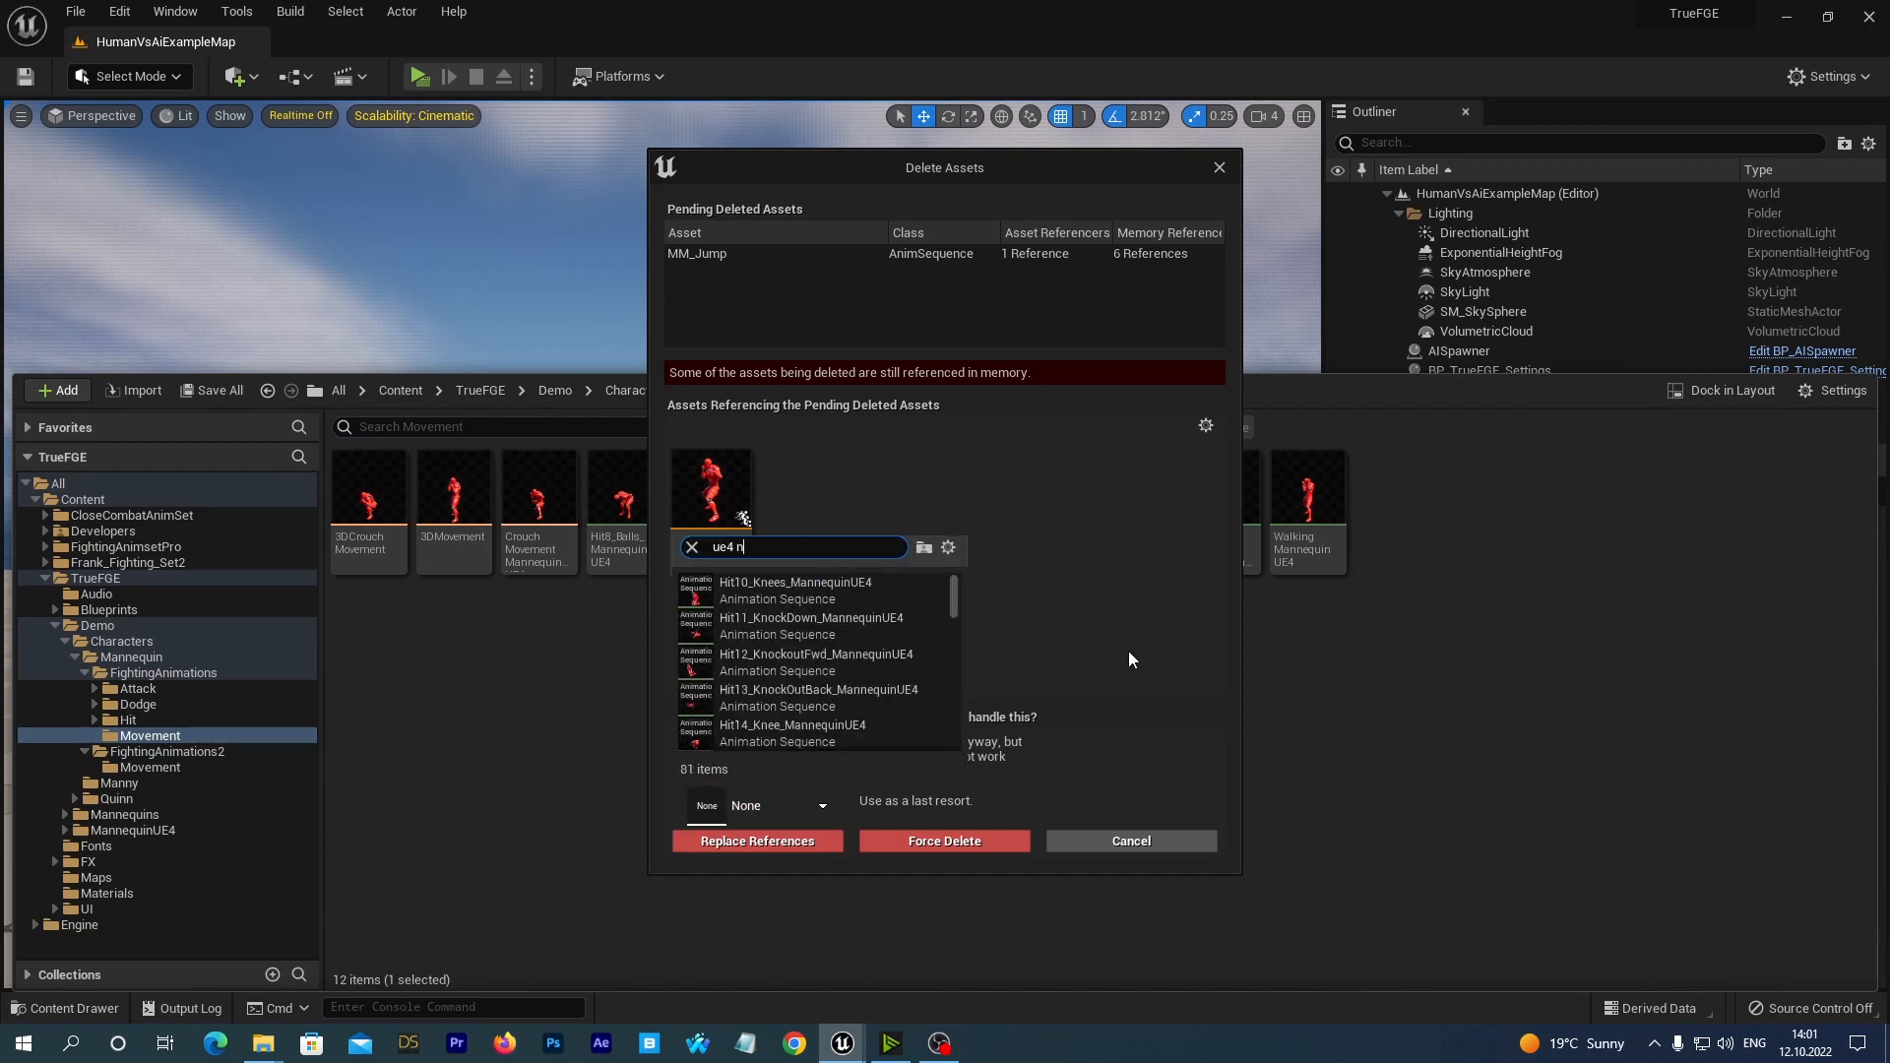
type("ew jump")
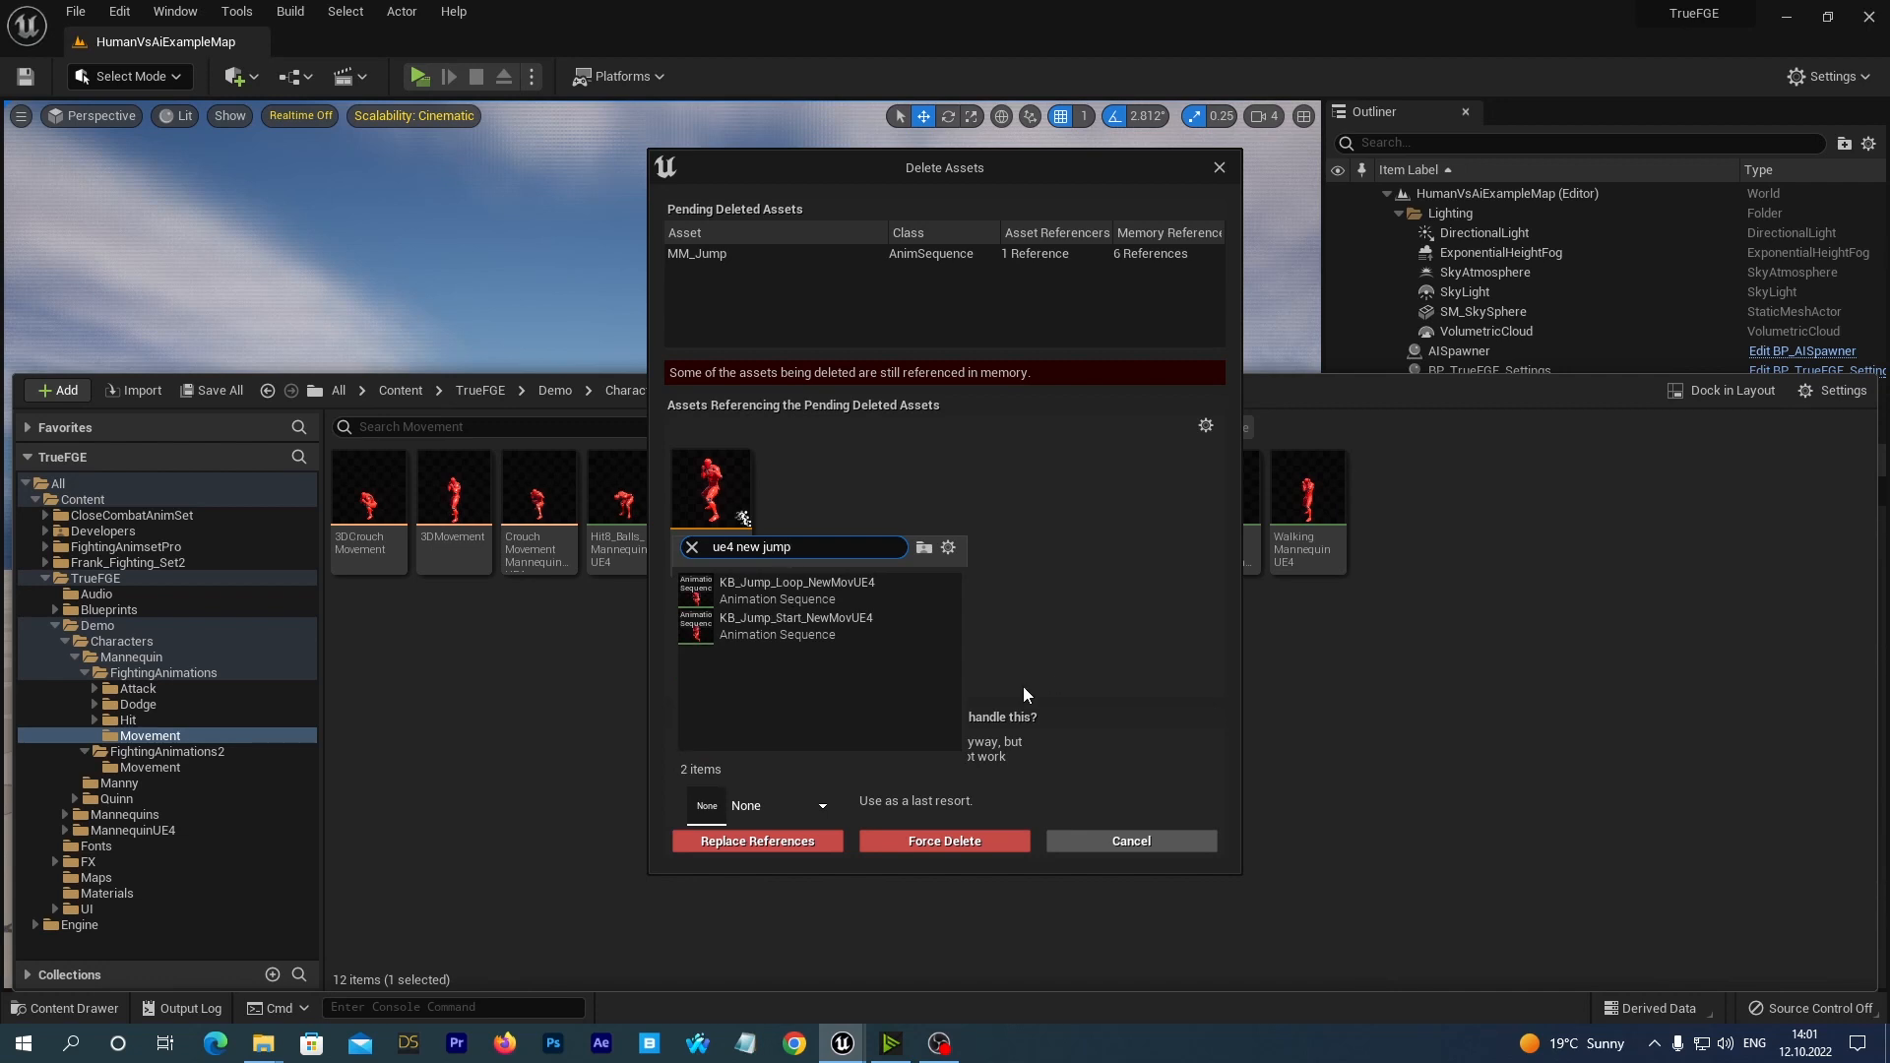
left_click(762, 636)
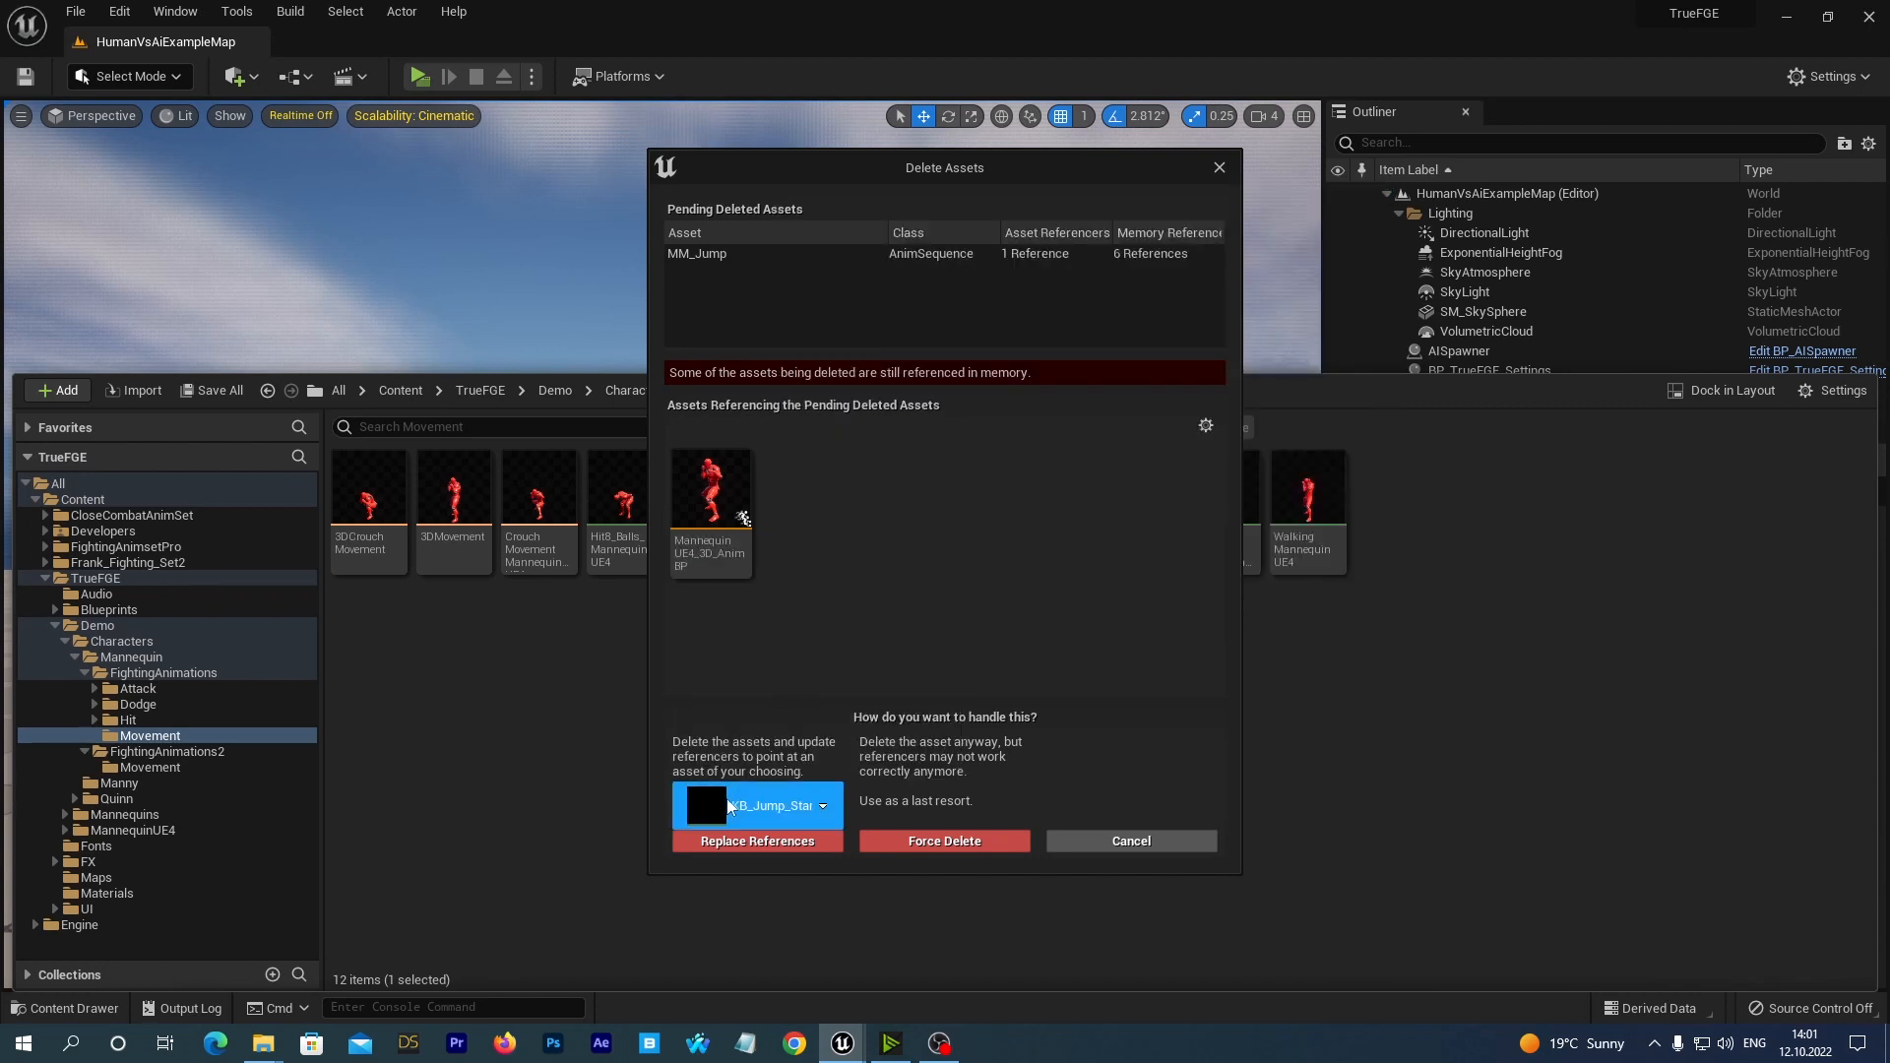
left_click(725, 848)
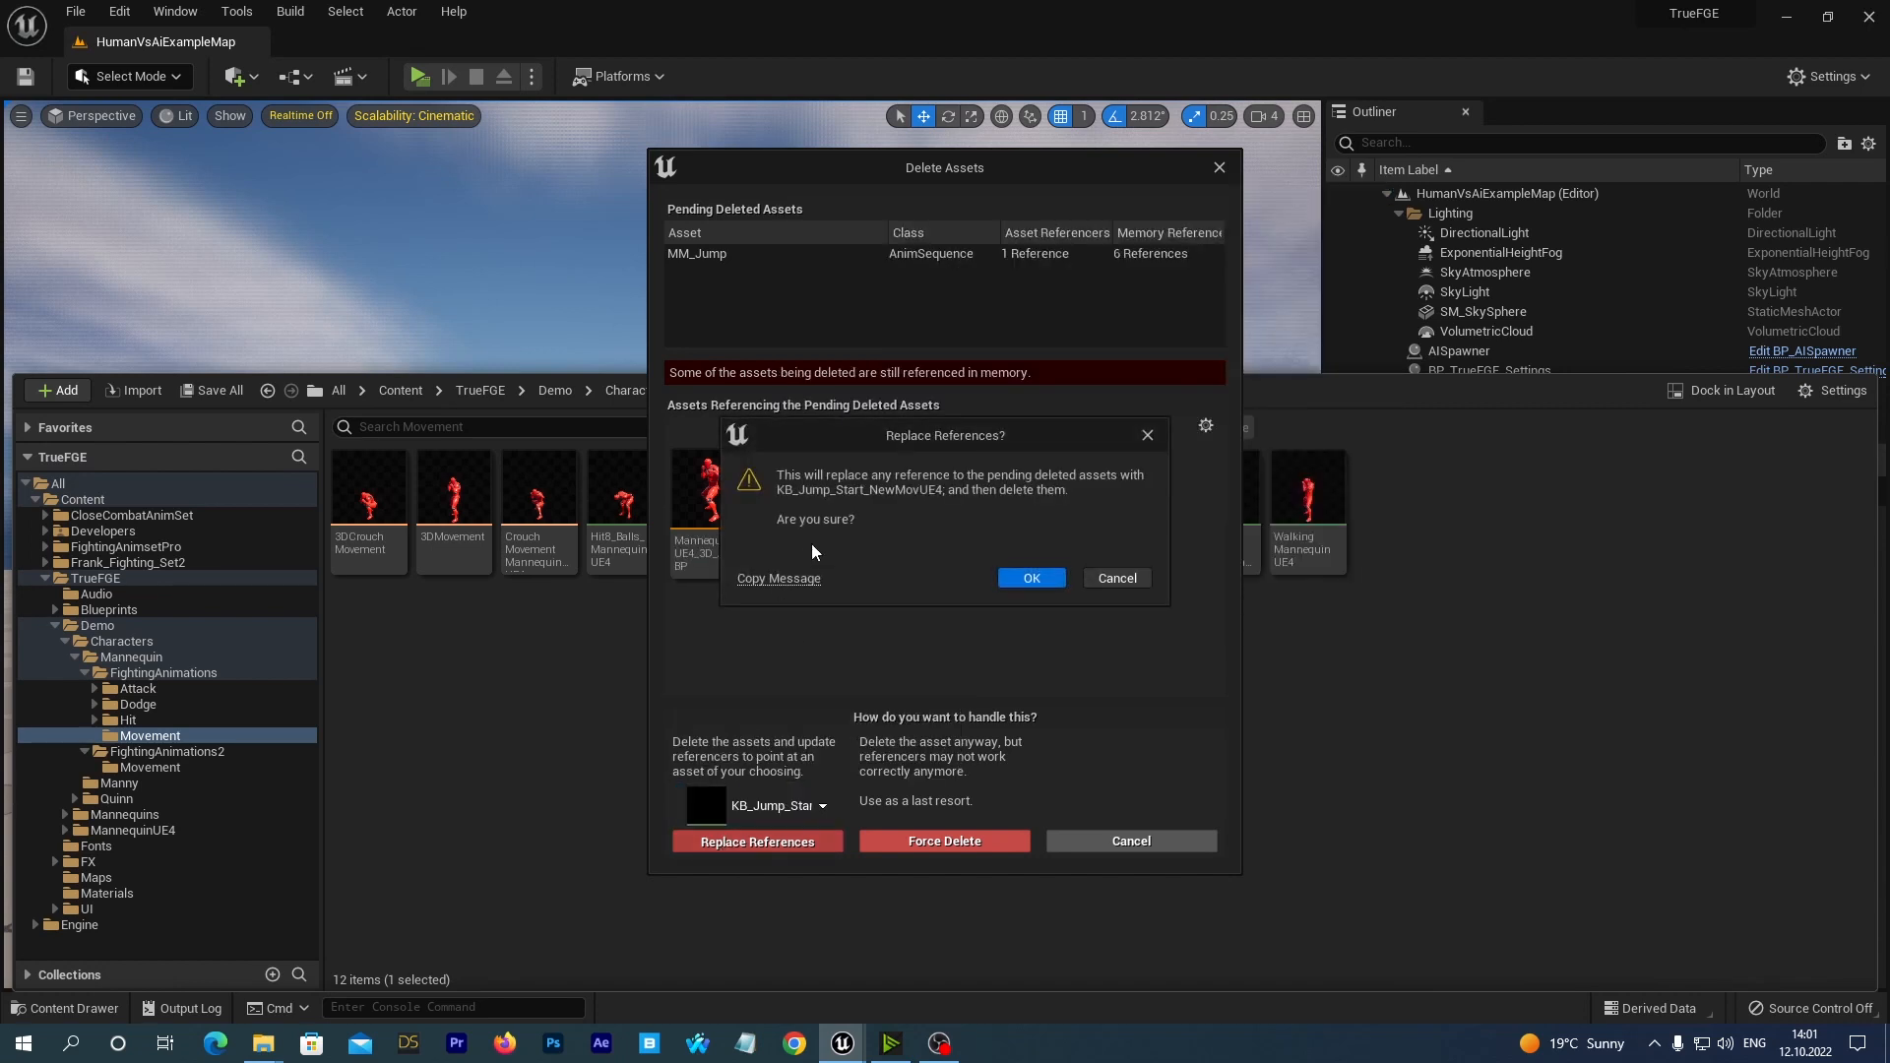
left_click(1015, 582)
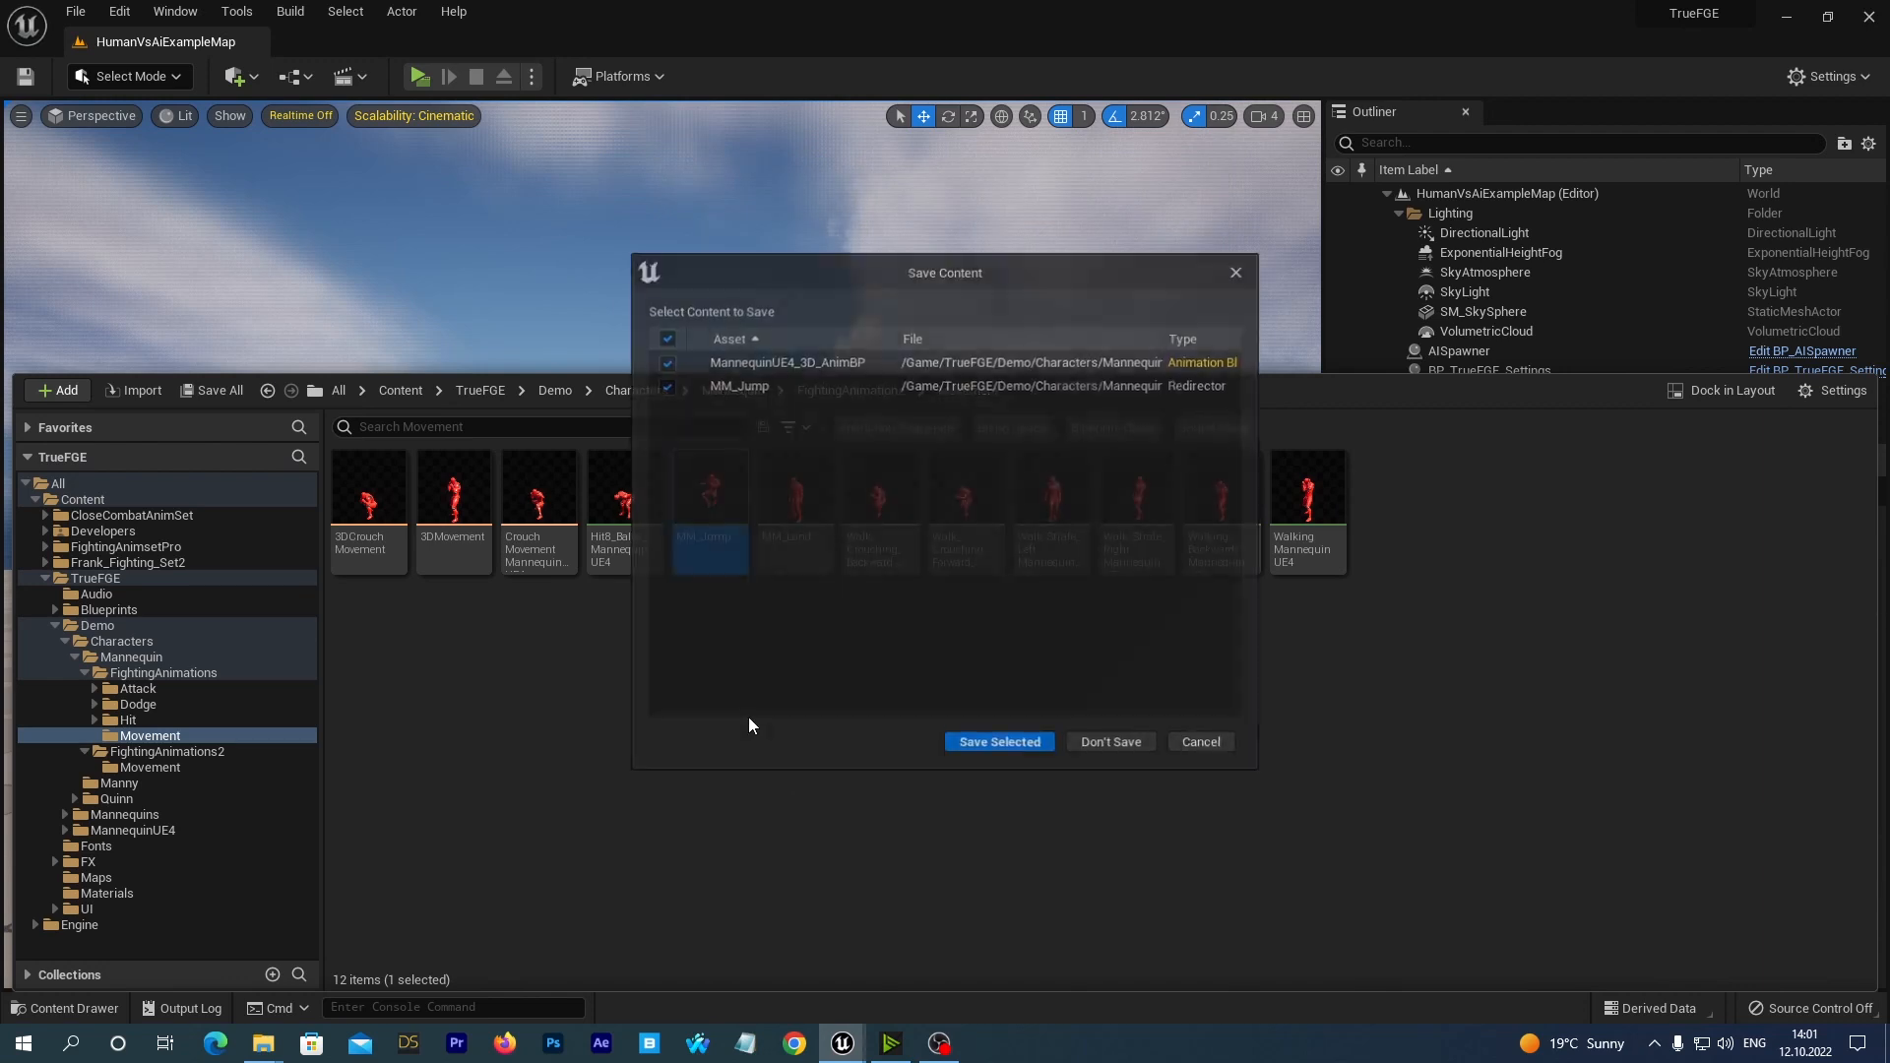
left_click(986, 748)
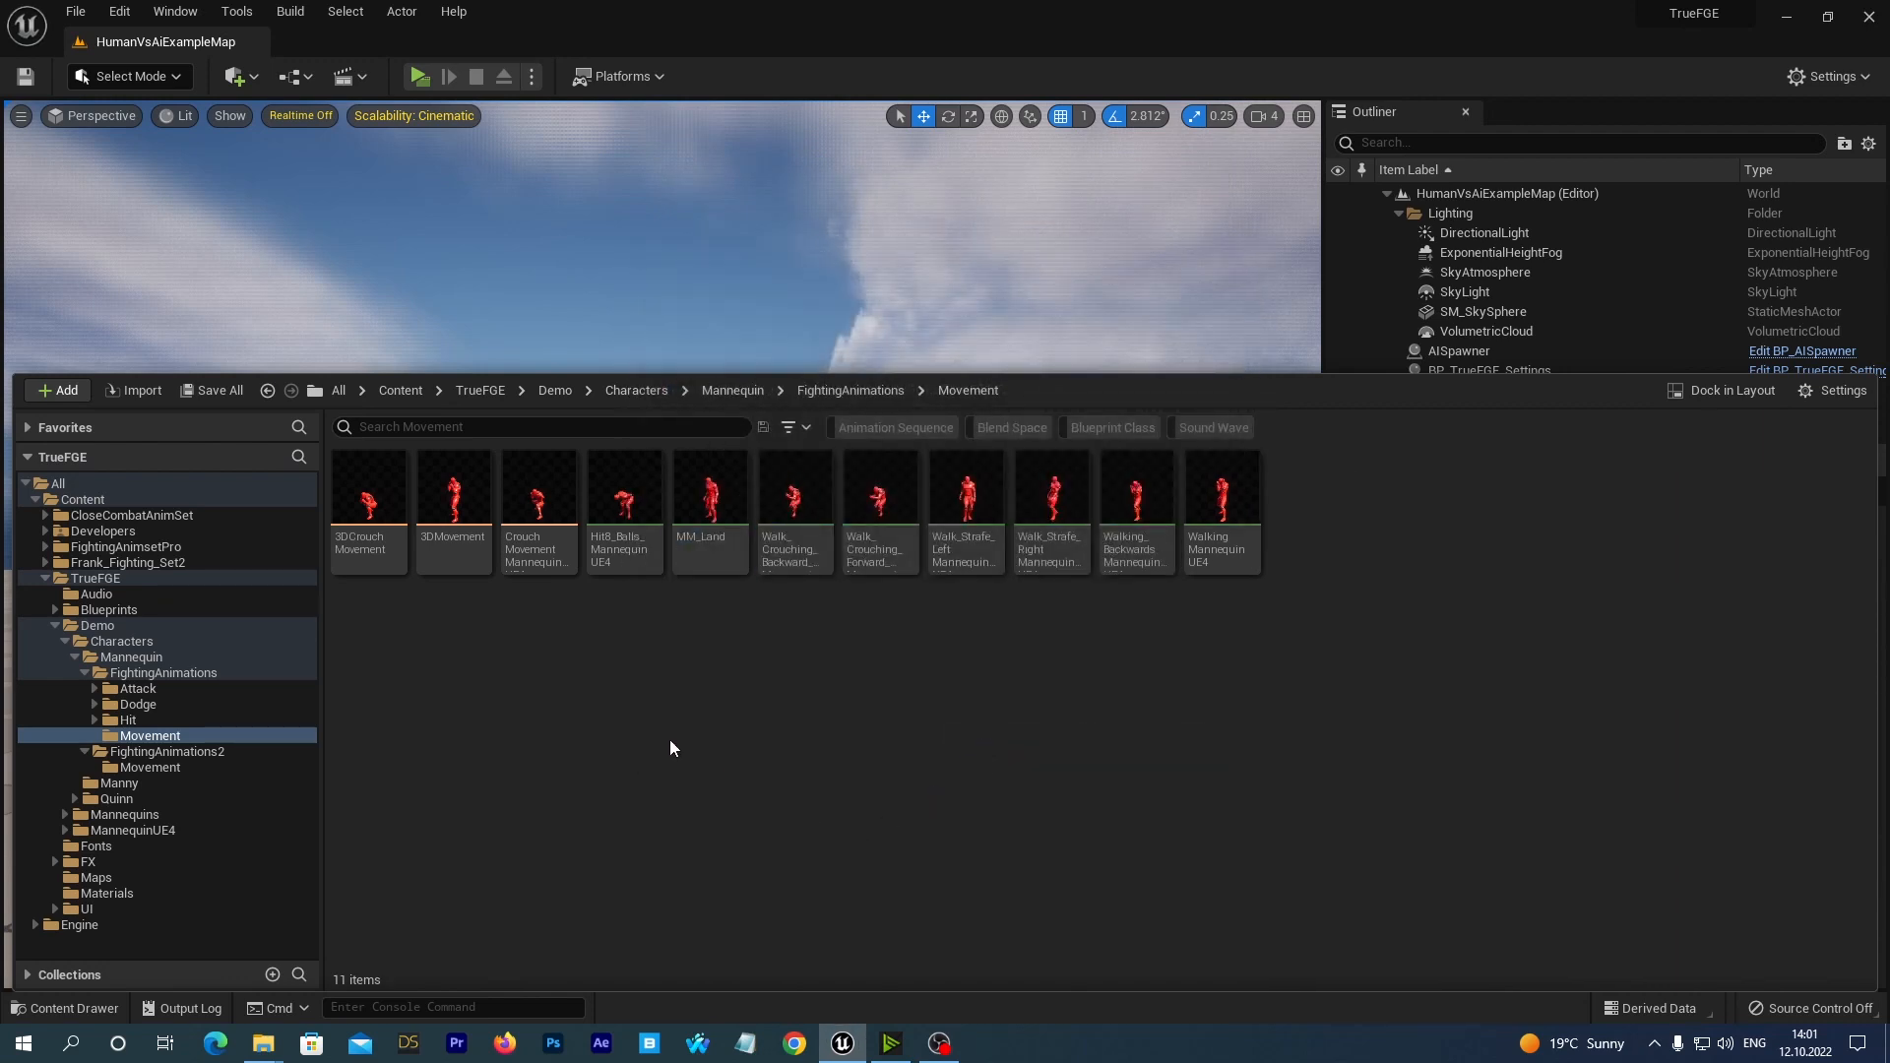
Preview the MM_Land animation on the Mannequin mesh, and return to the FightingAnimations/Movement folder.
mouse_move(707, 508)
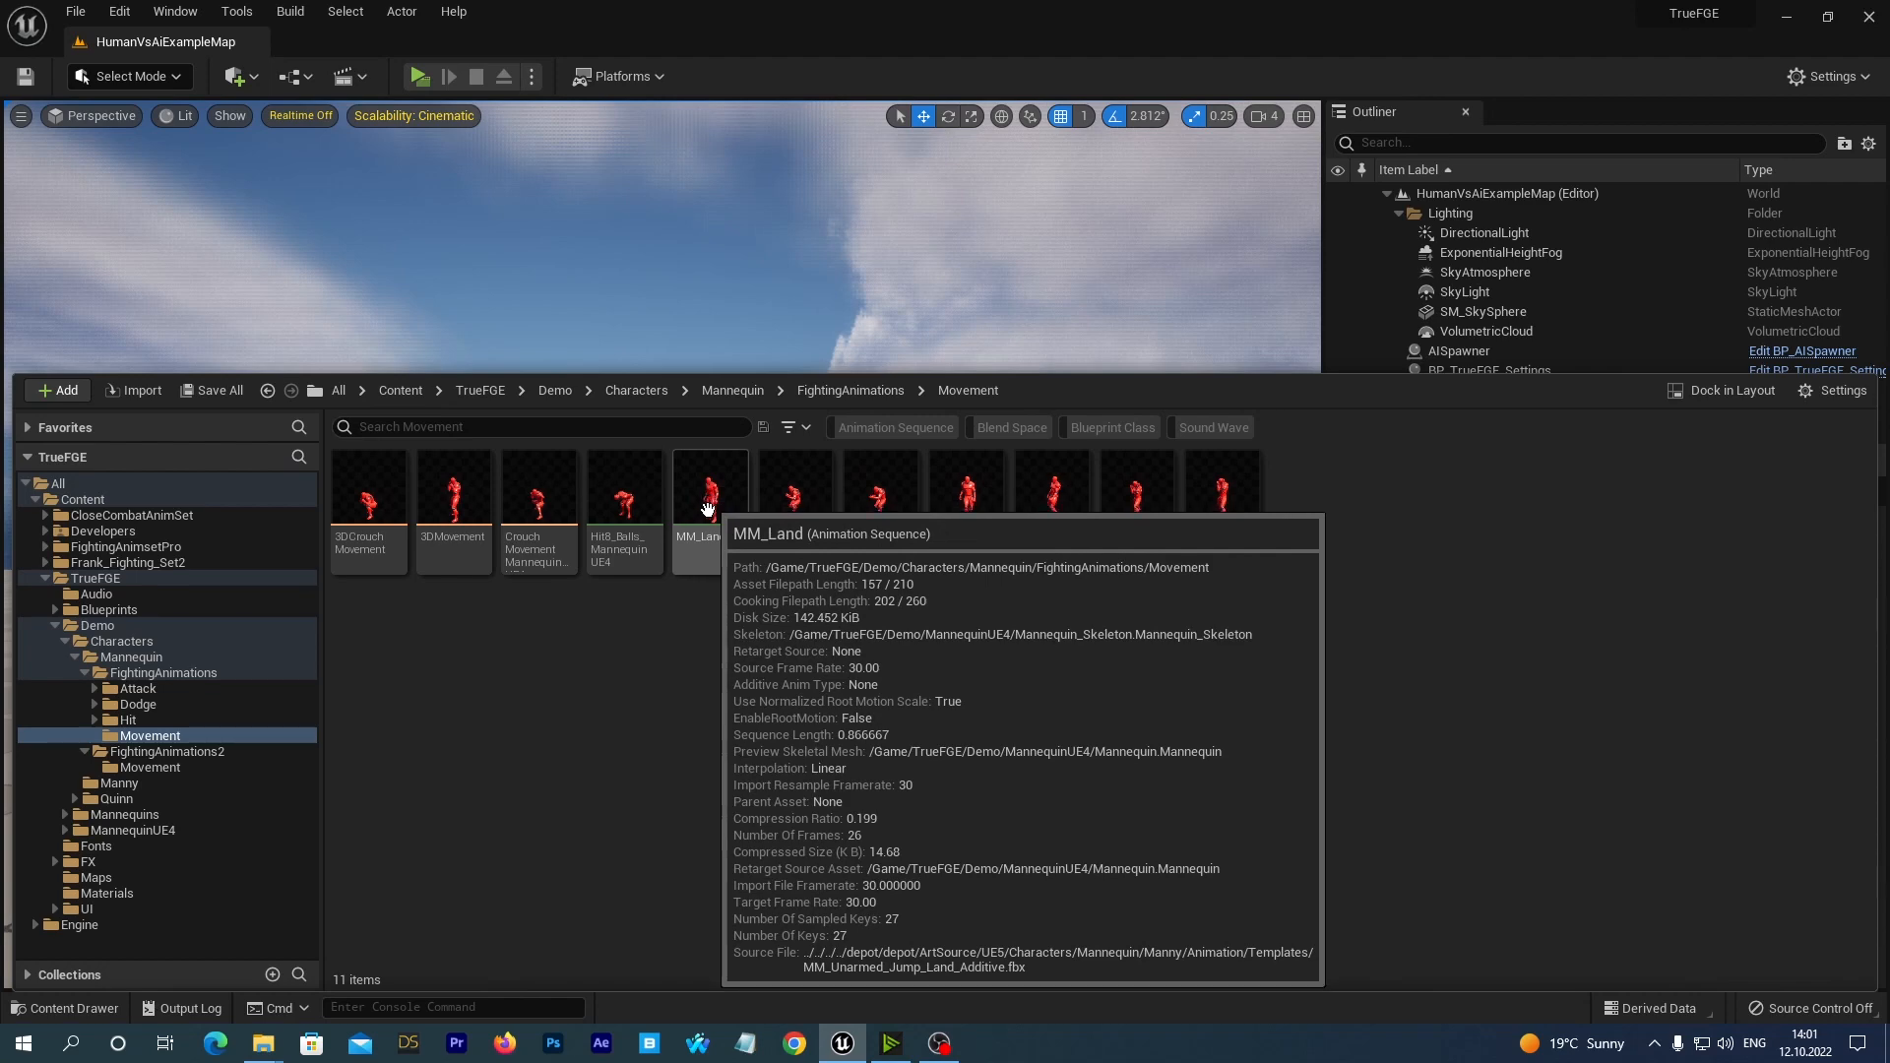
double_click(707, 502)
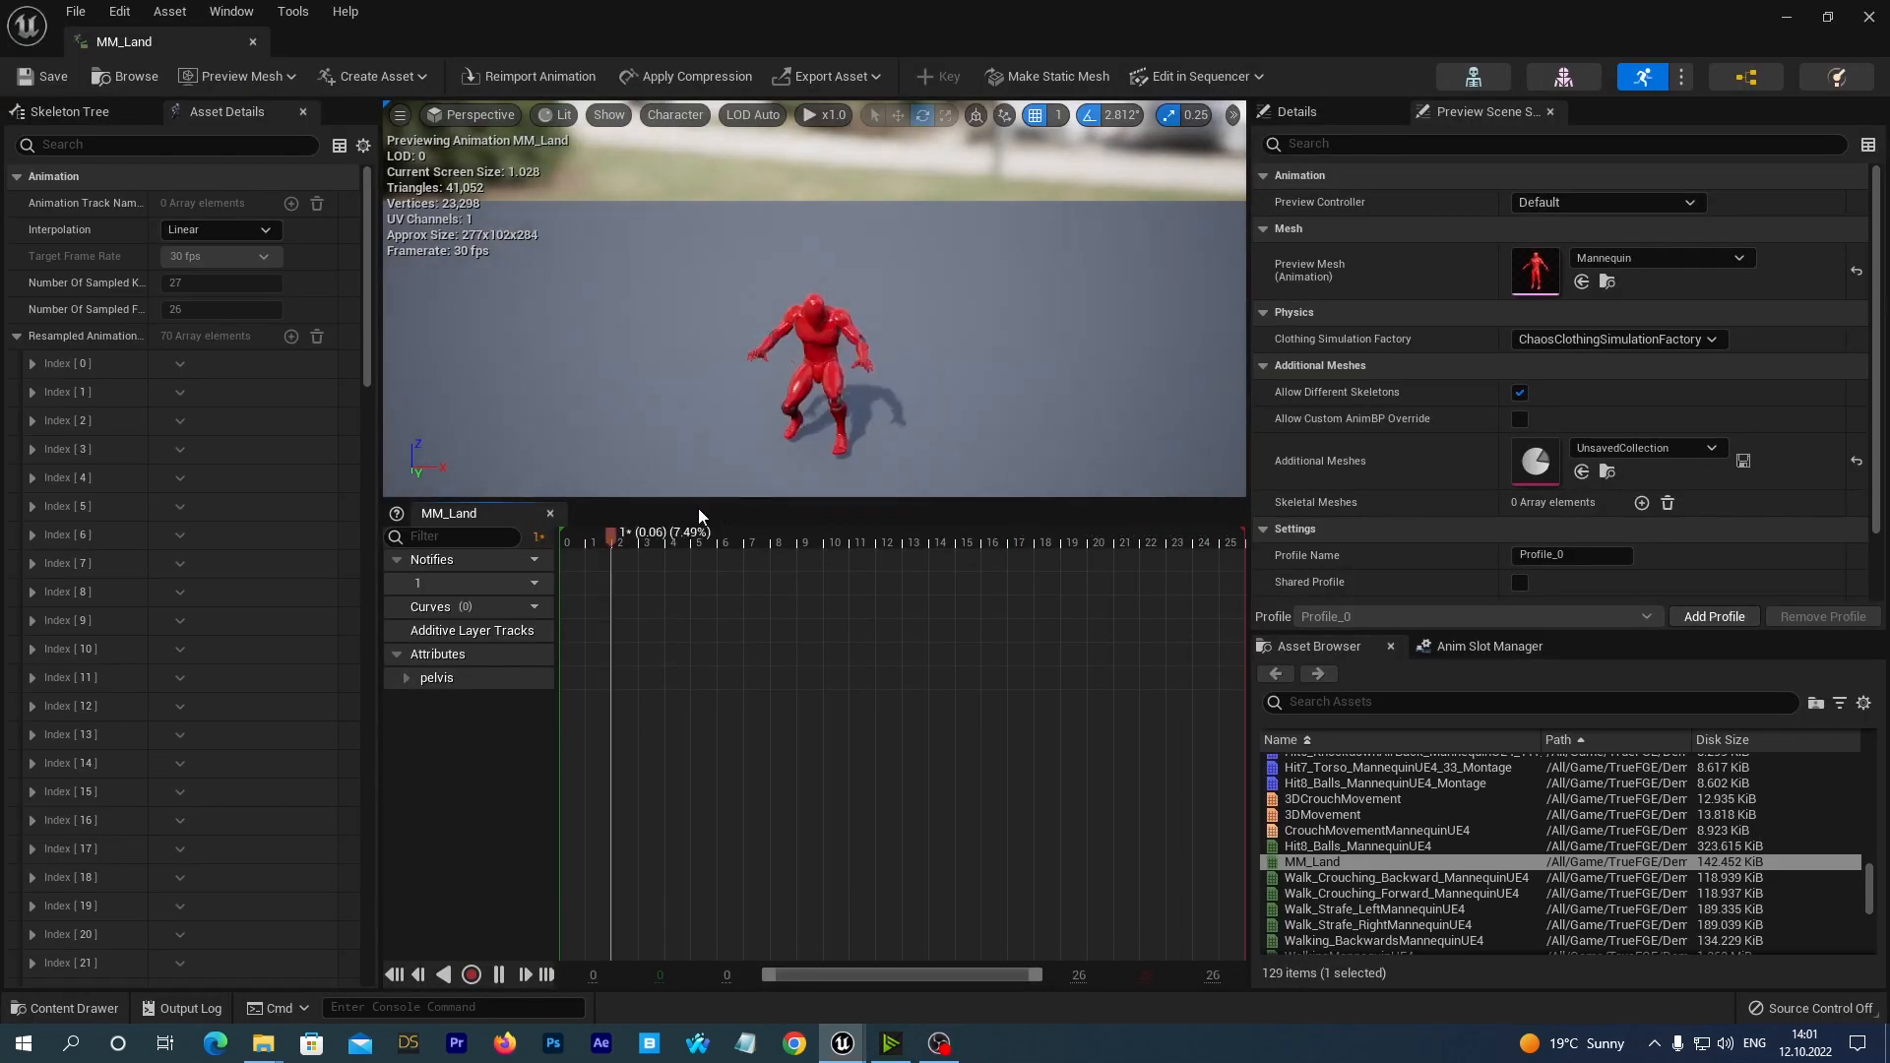
left_click_drag(534, 302, 827, 305, "alt")
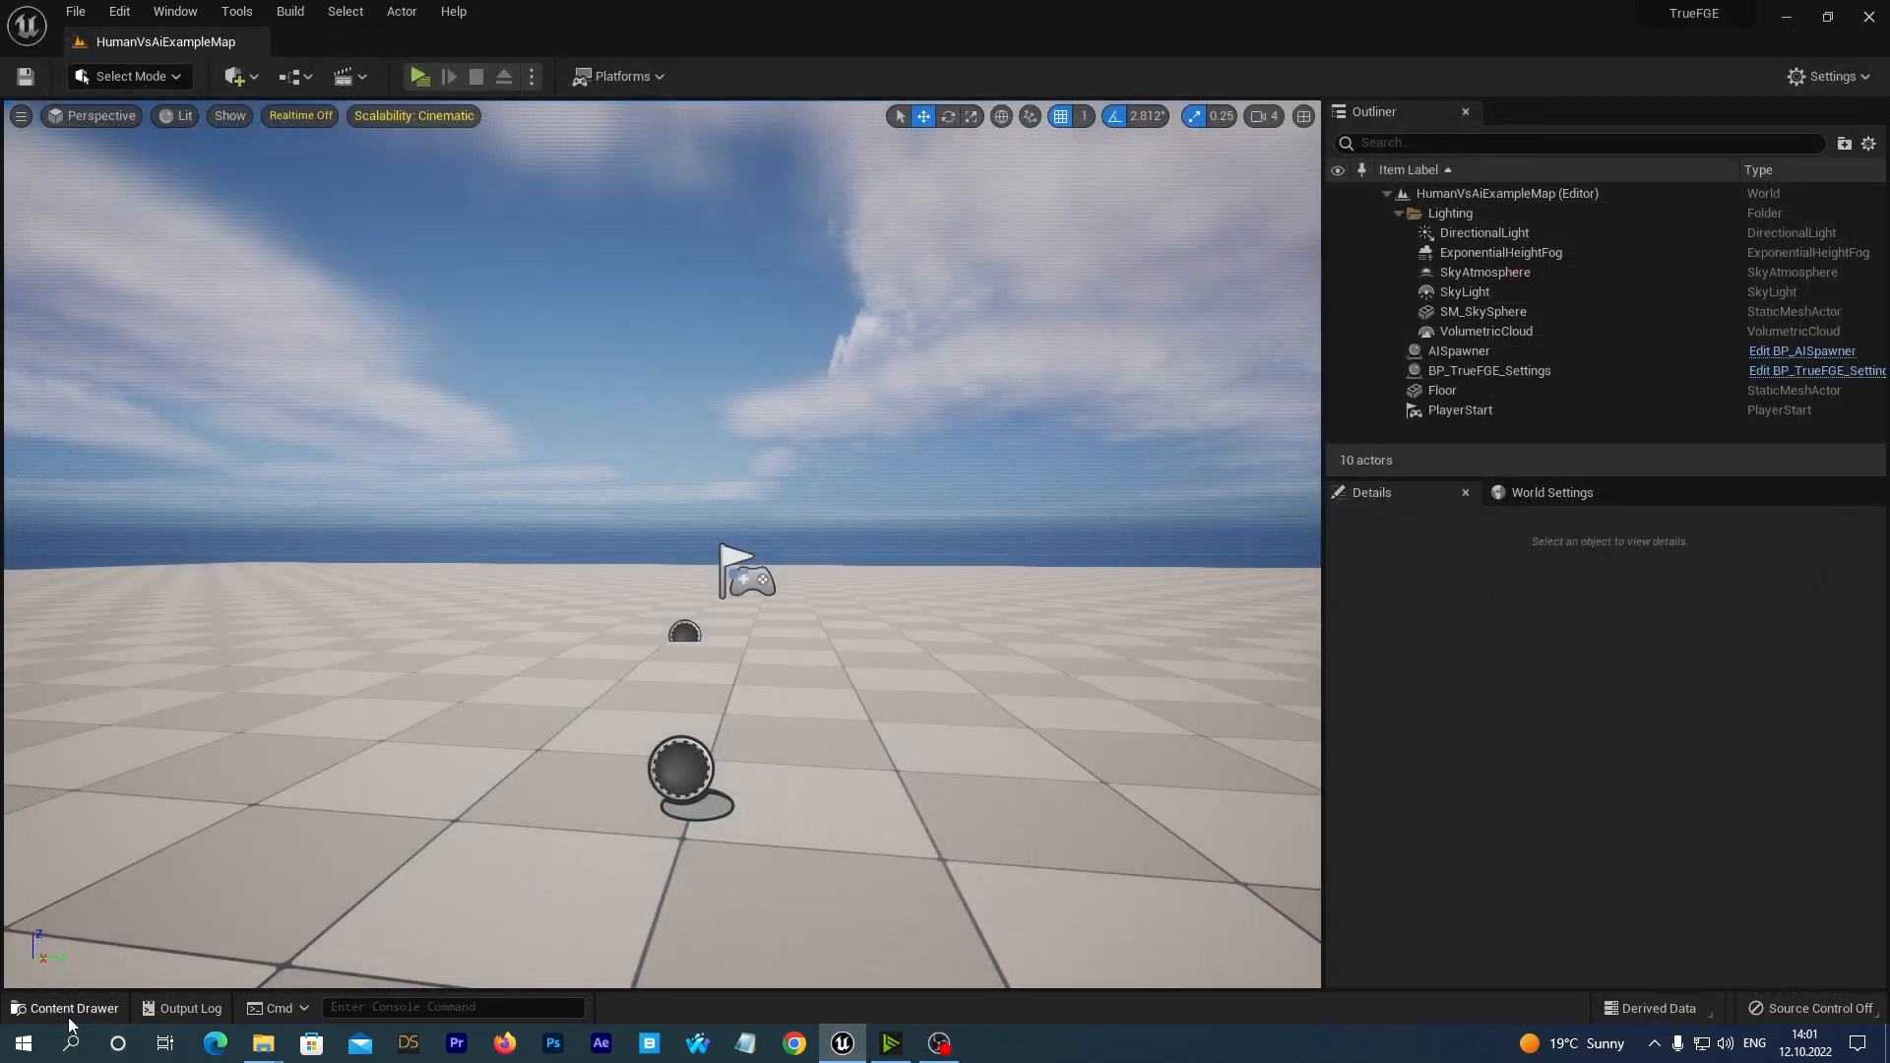
left_click(68, 1019)
Delete the MM_Land animation sequence, replacing its references with KB_Land_NewMovUE4, and save the affected content.
right_click(695, 497)
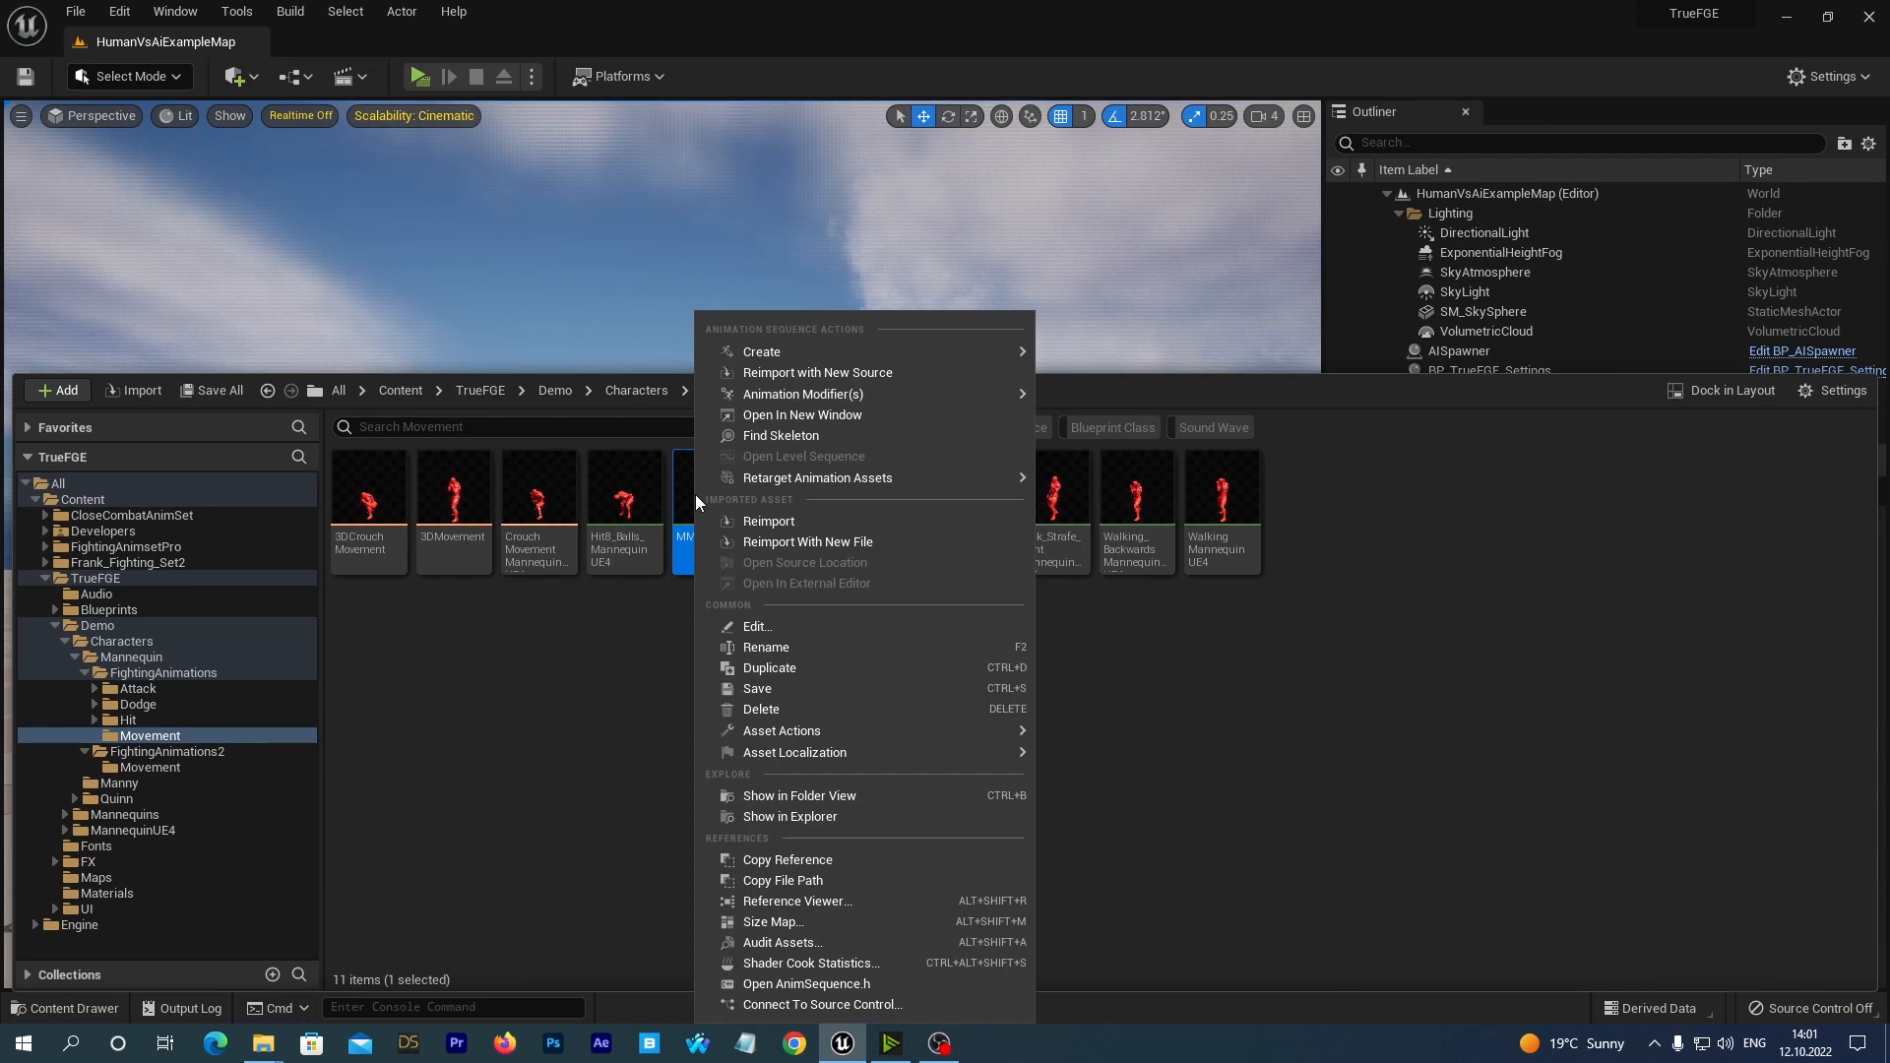
left_click(763, 708)
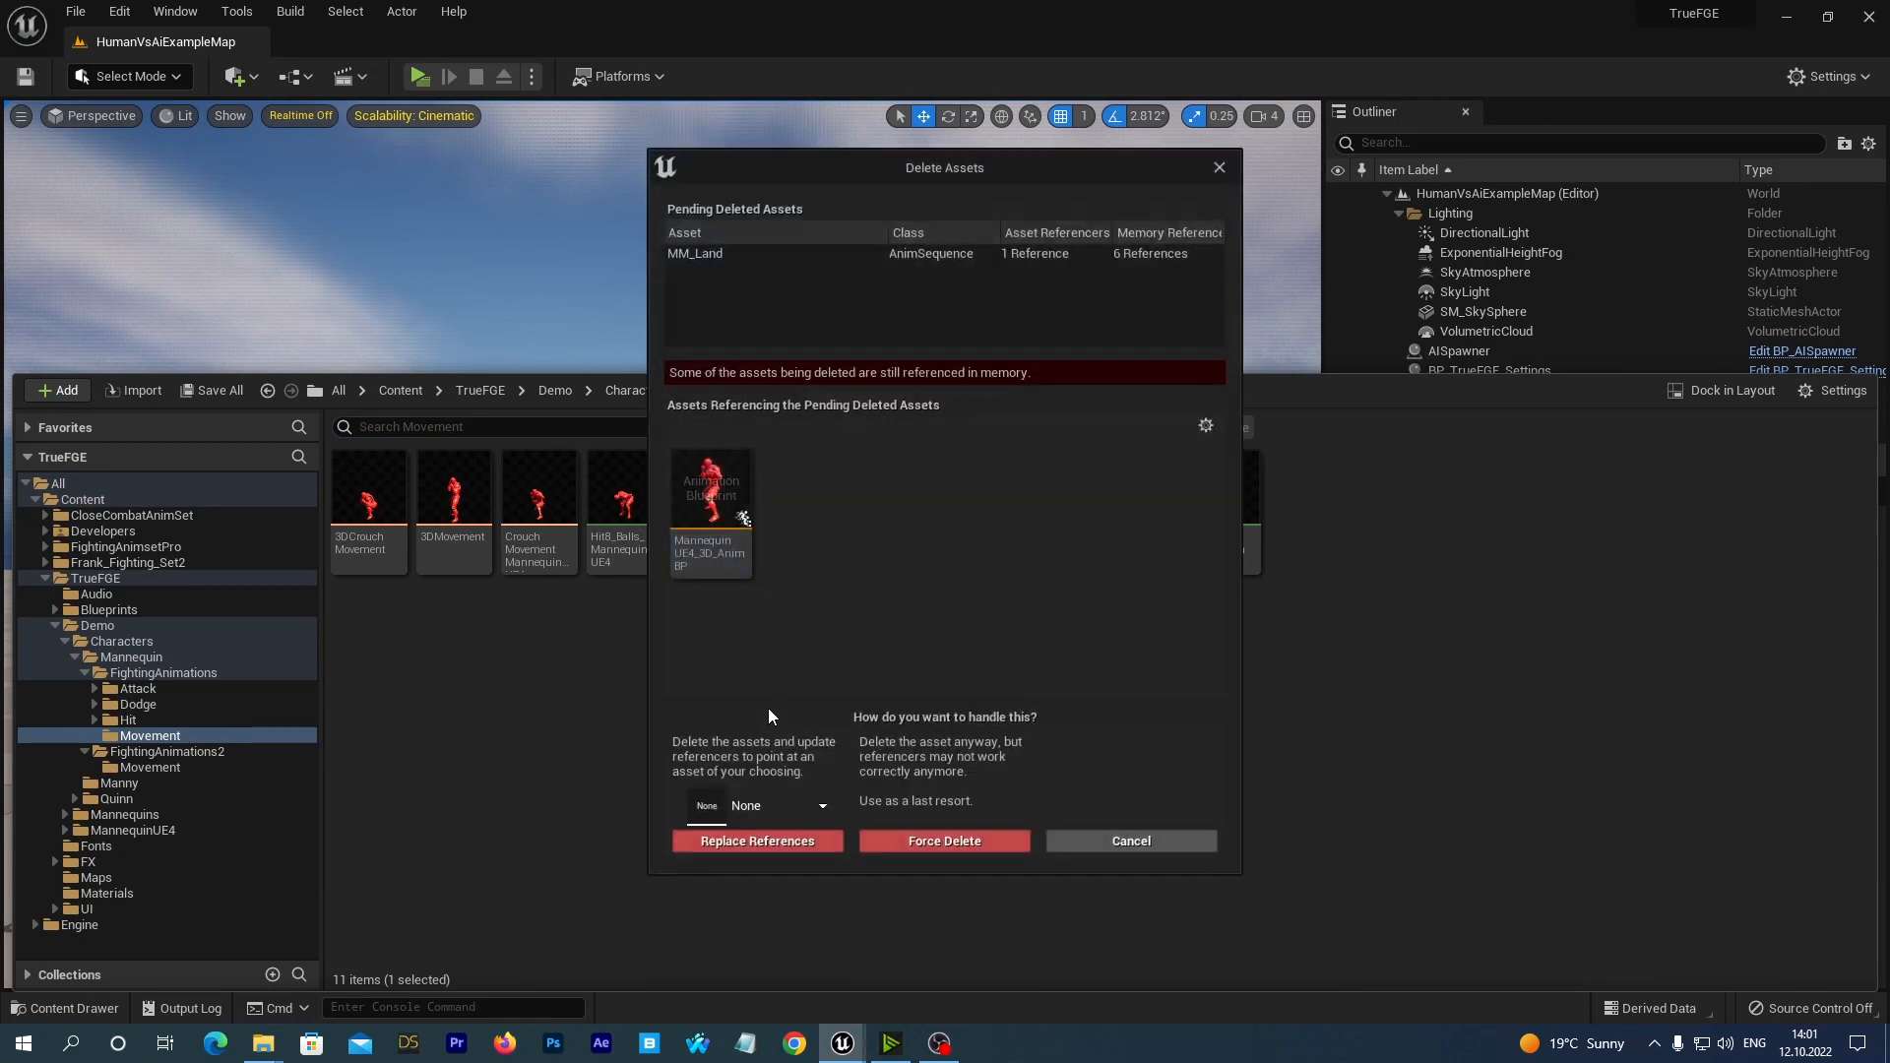
left_click(776, 805)
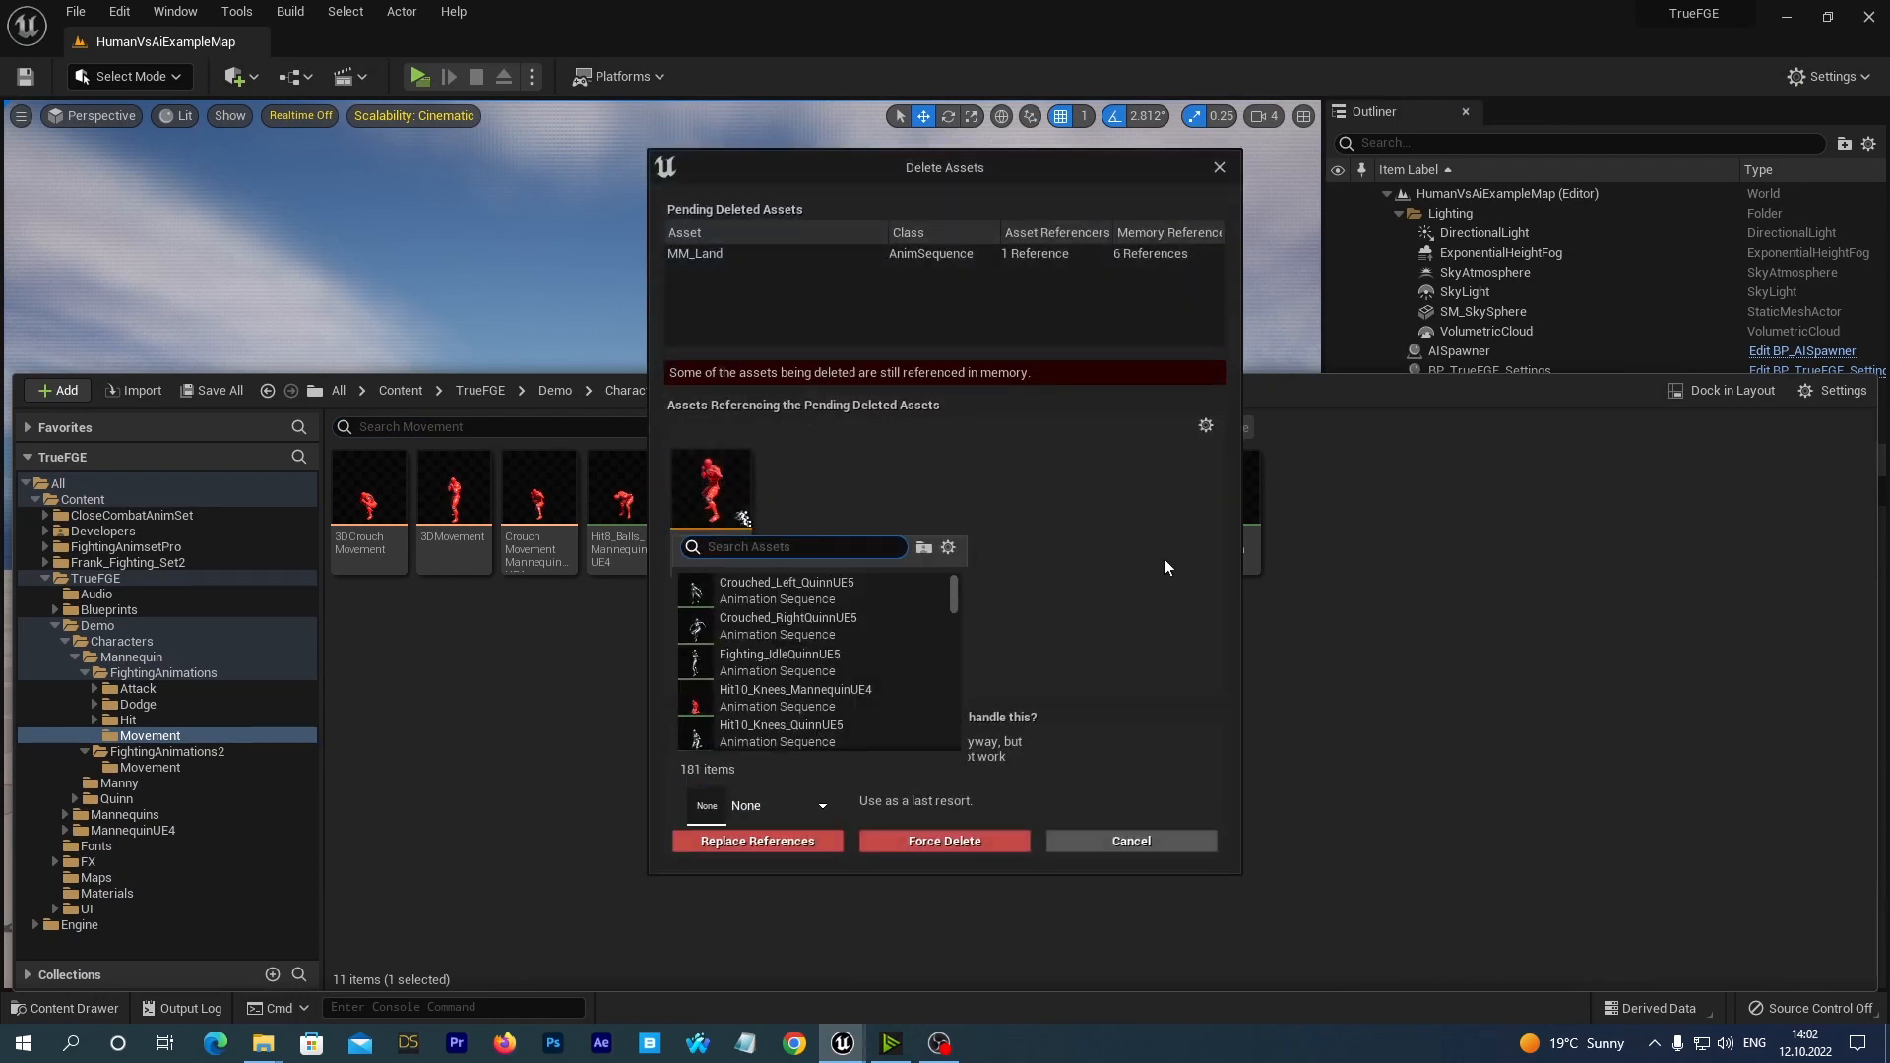
type("ue")
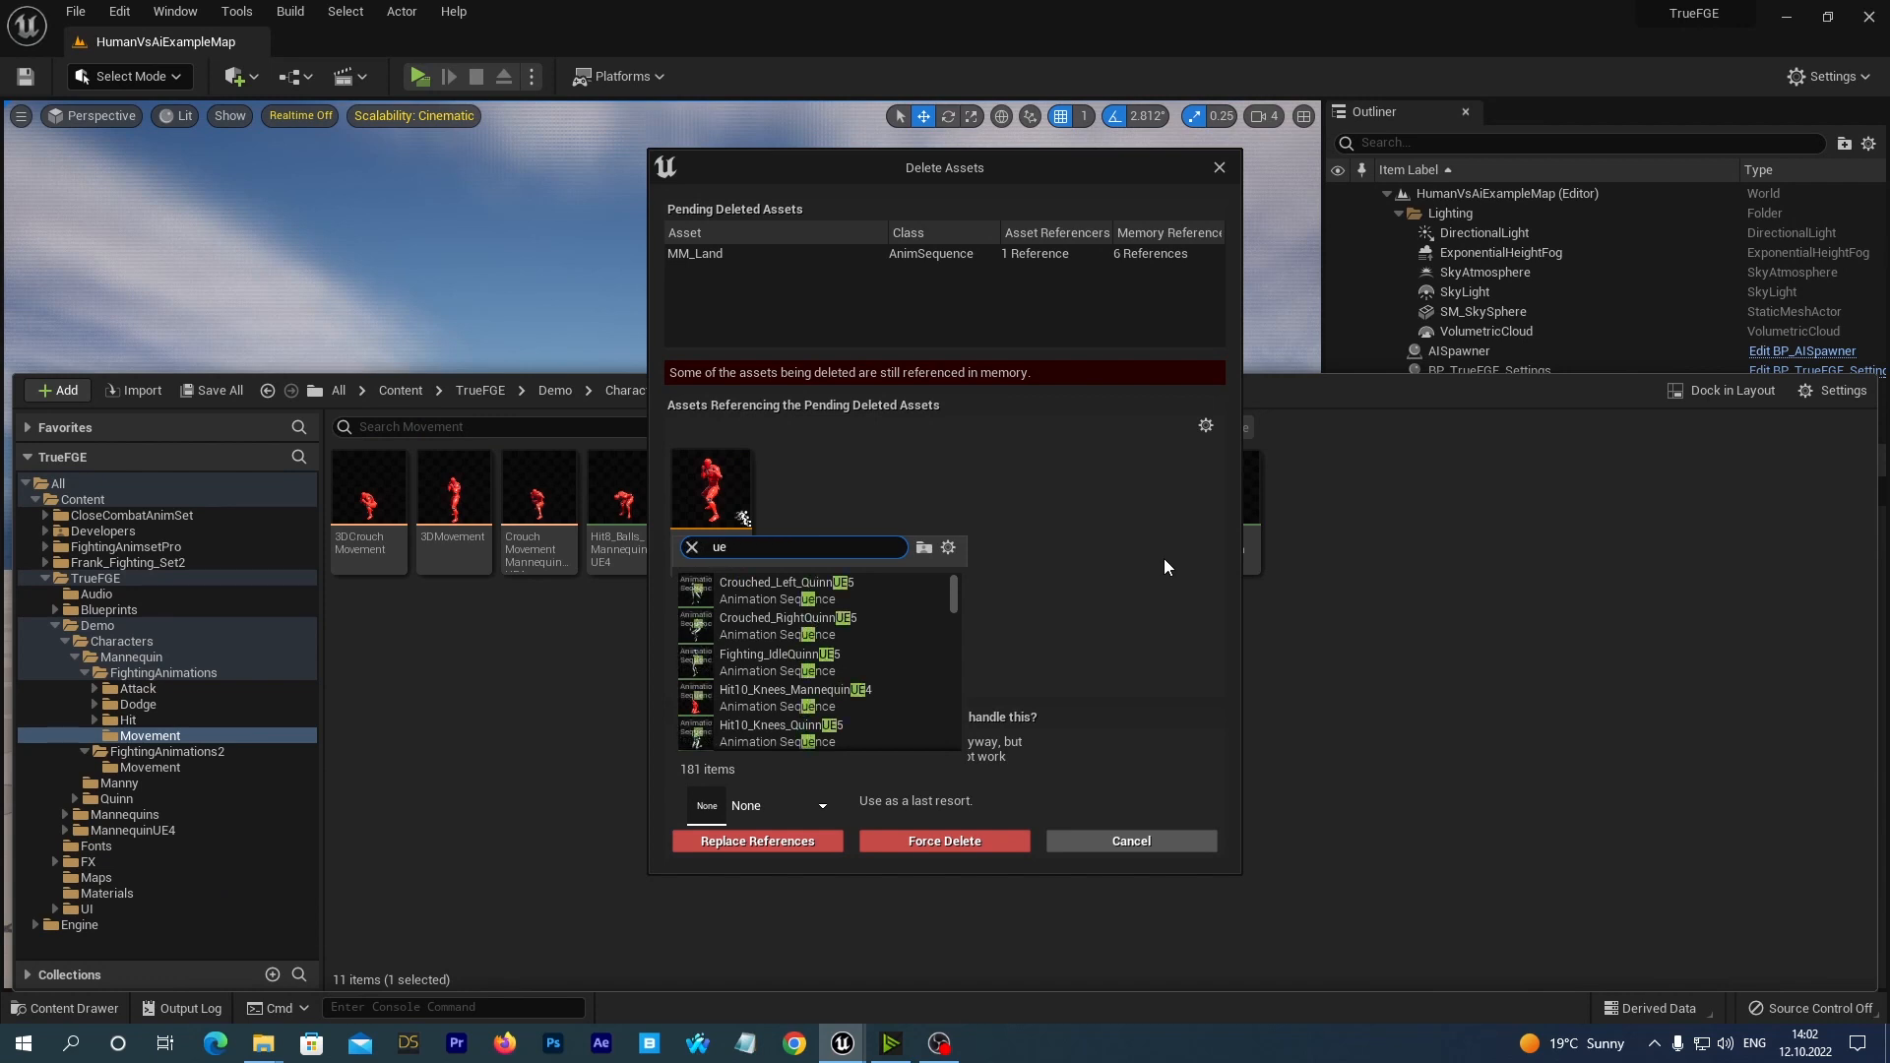
type("4 new")
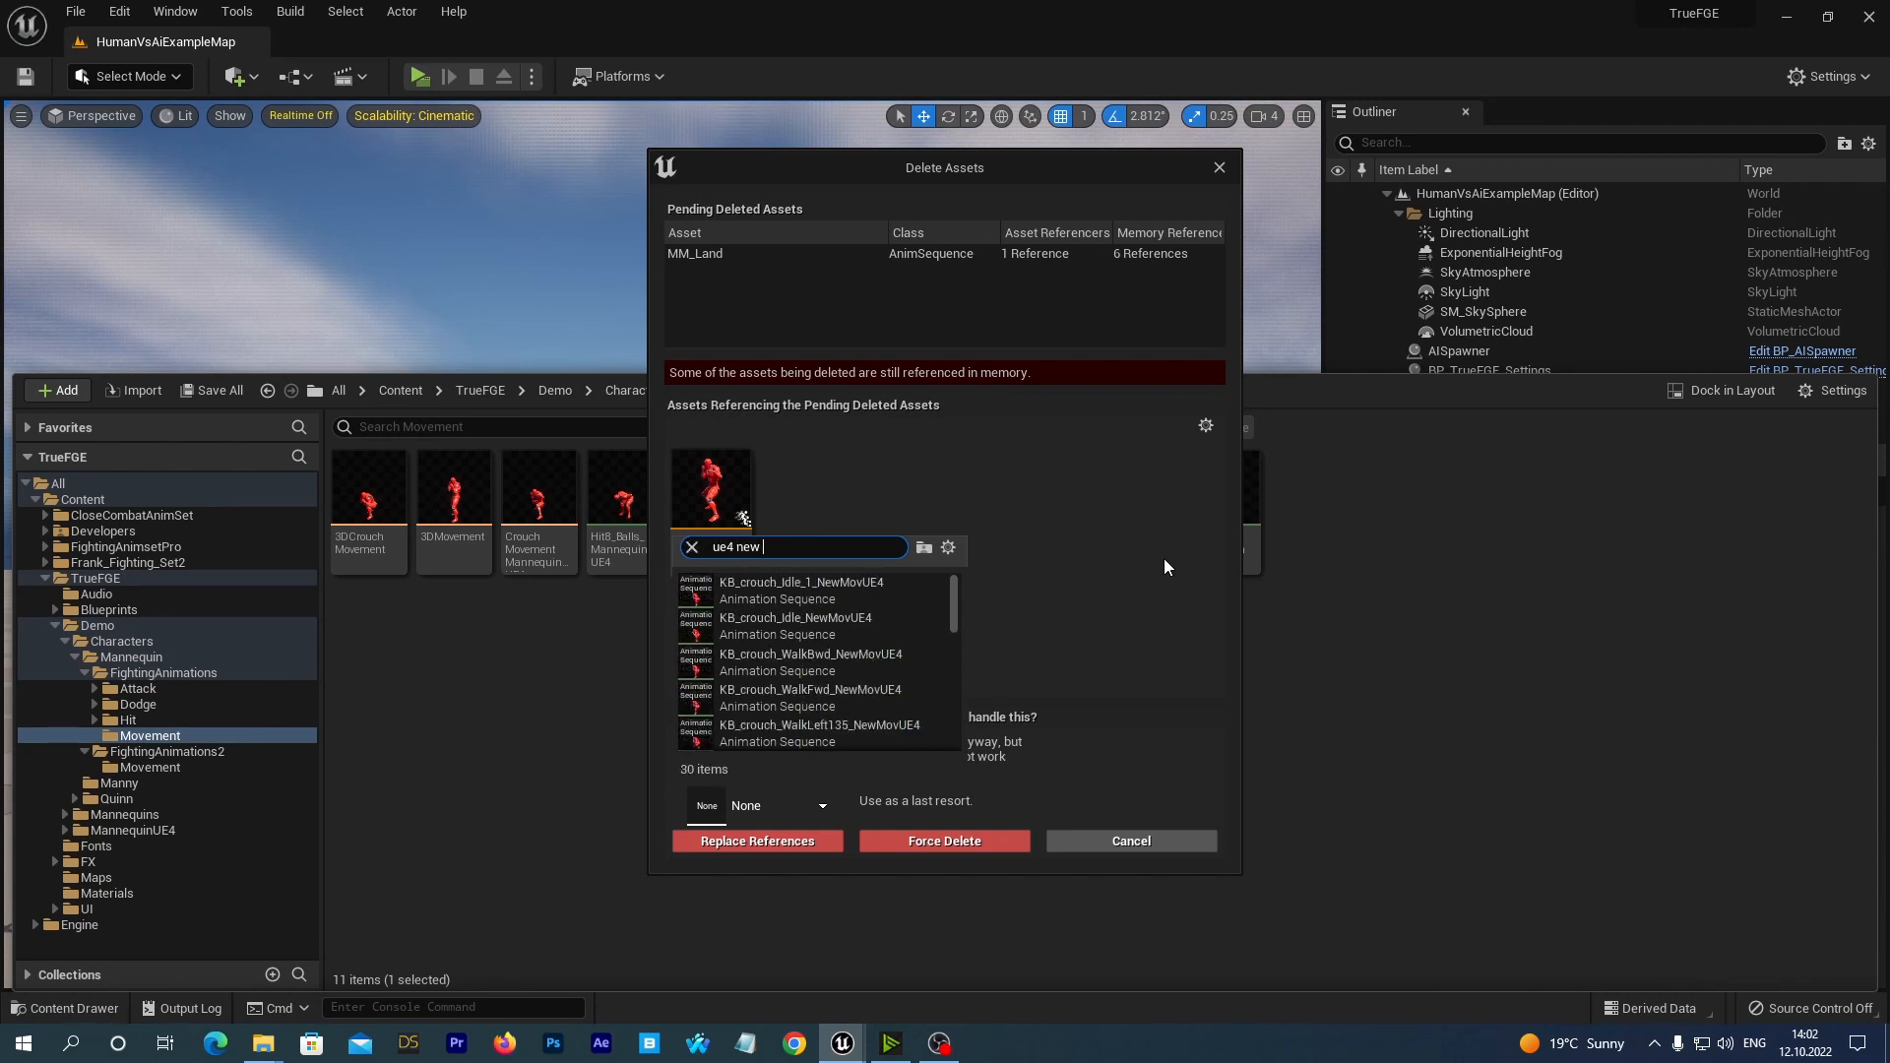
type(" lan")
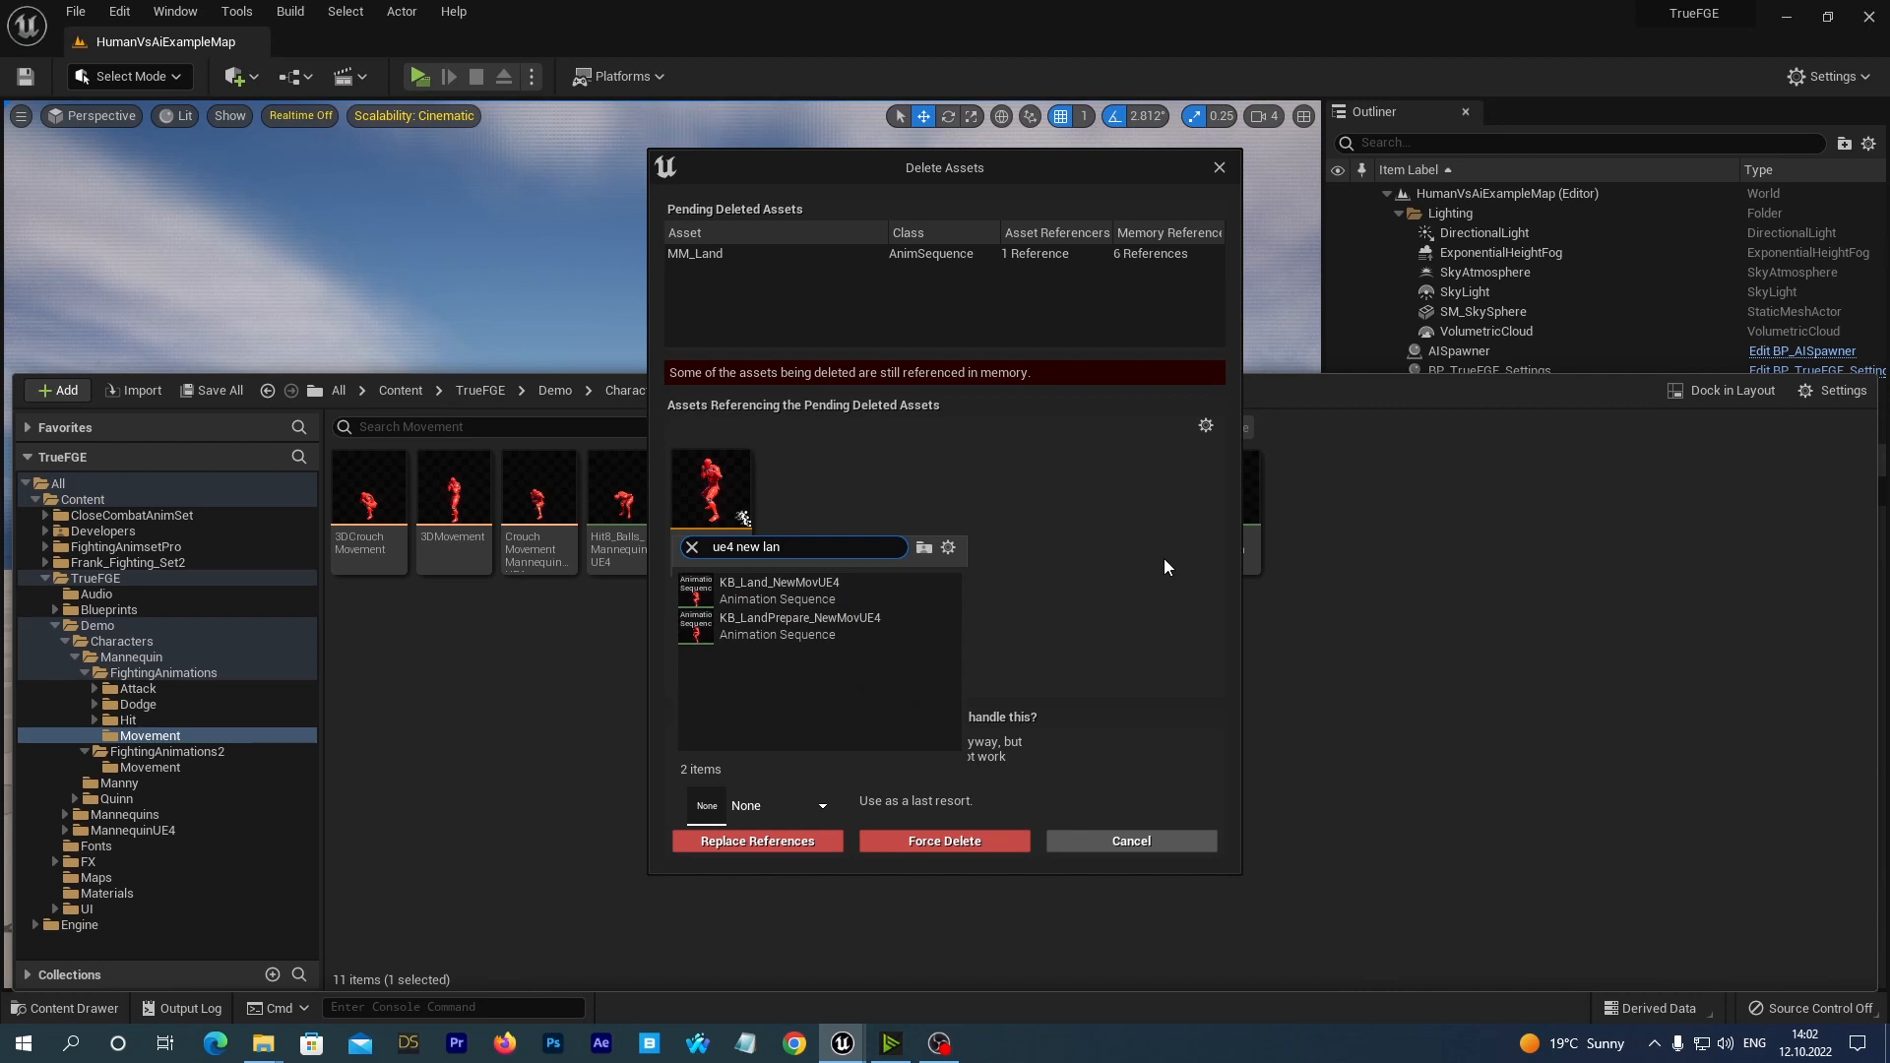
left_click(755, 597)
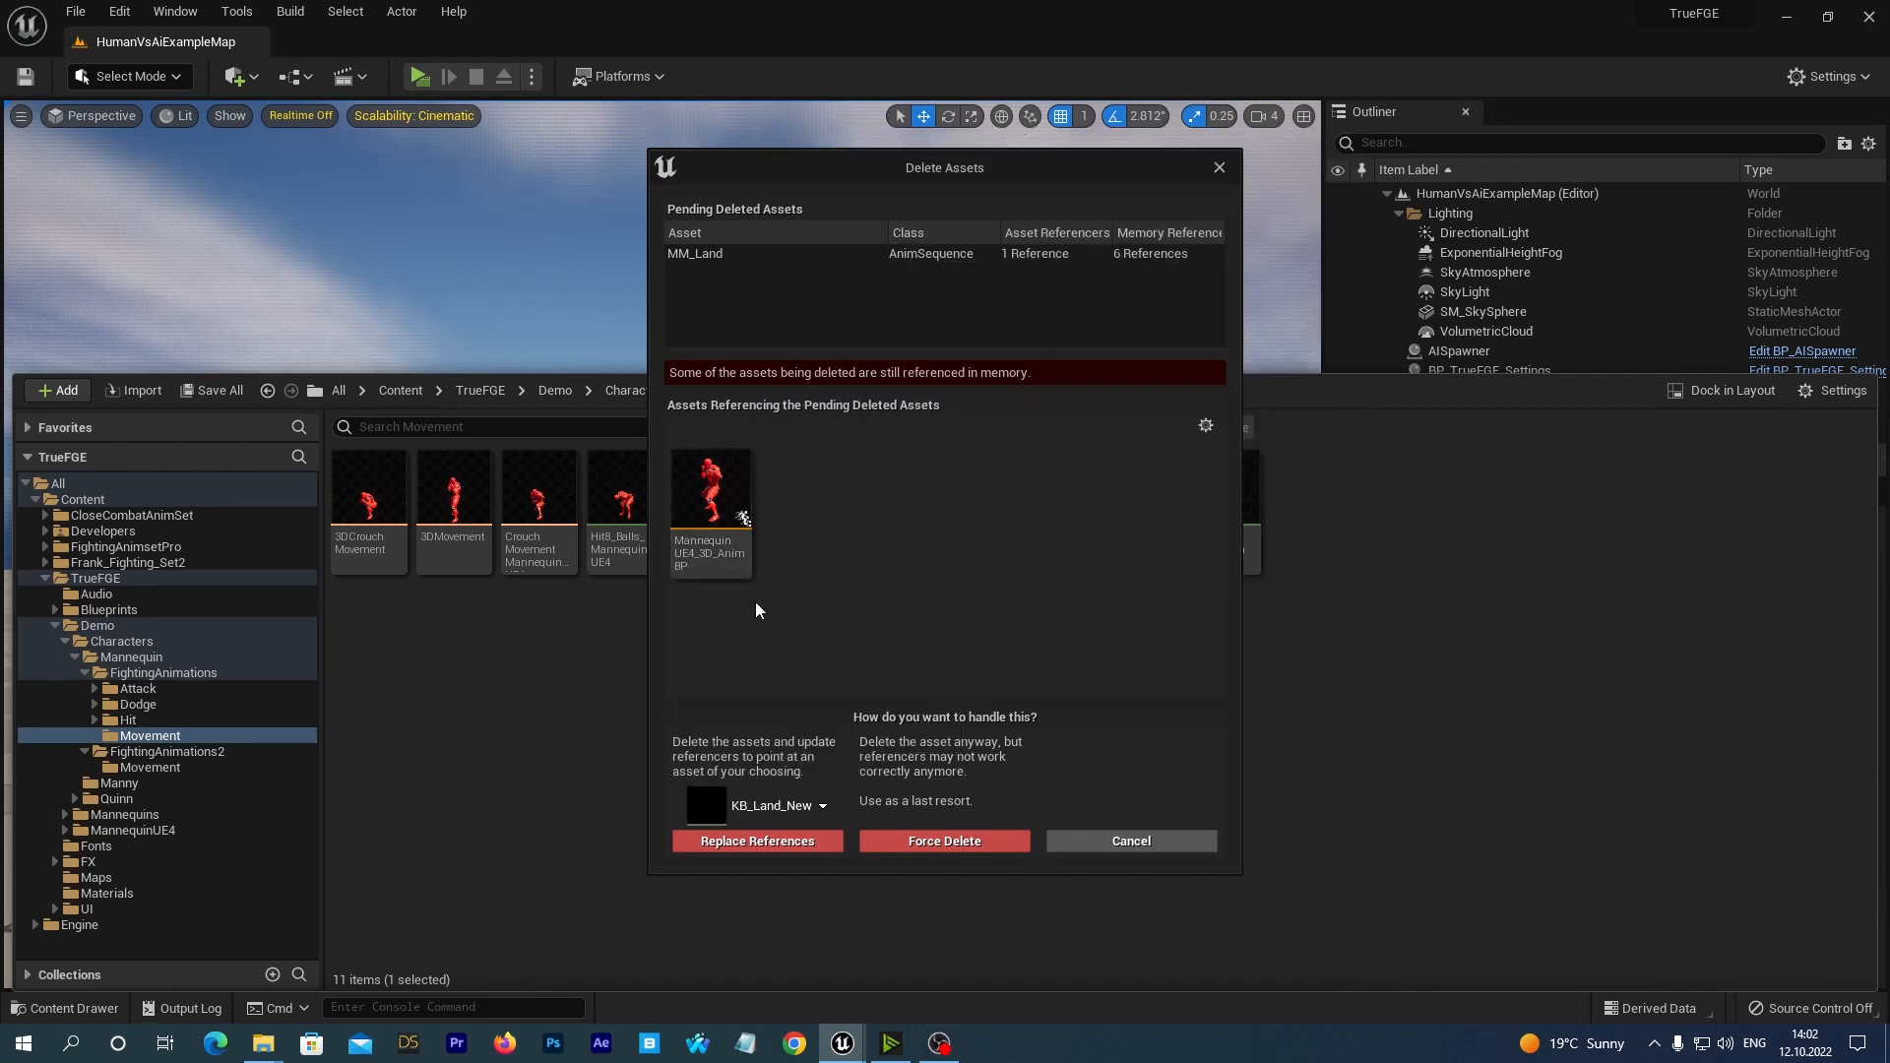
left_click(713, 842)
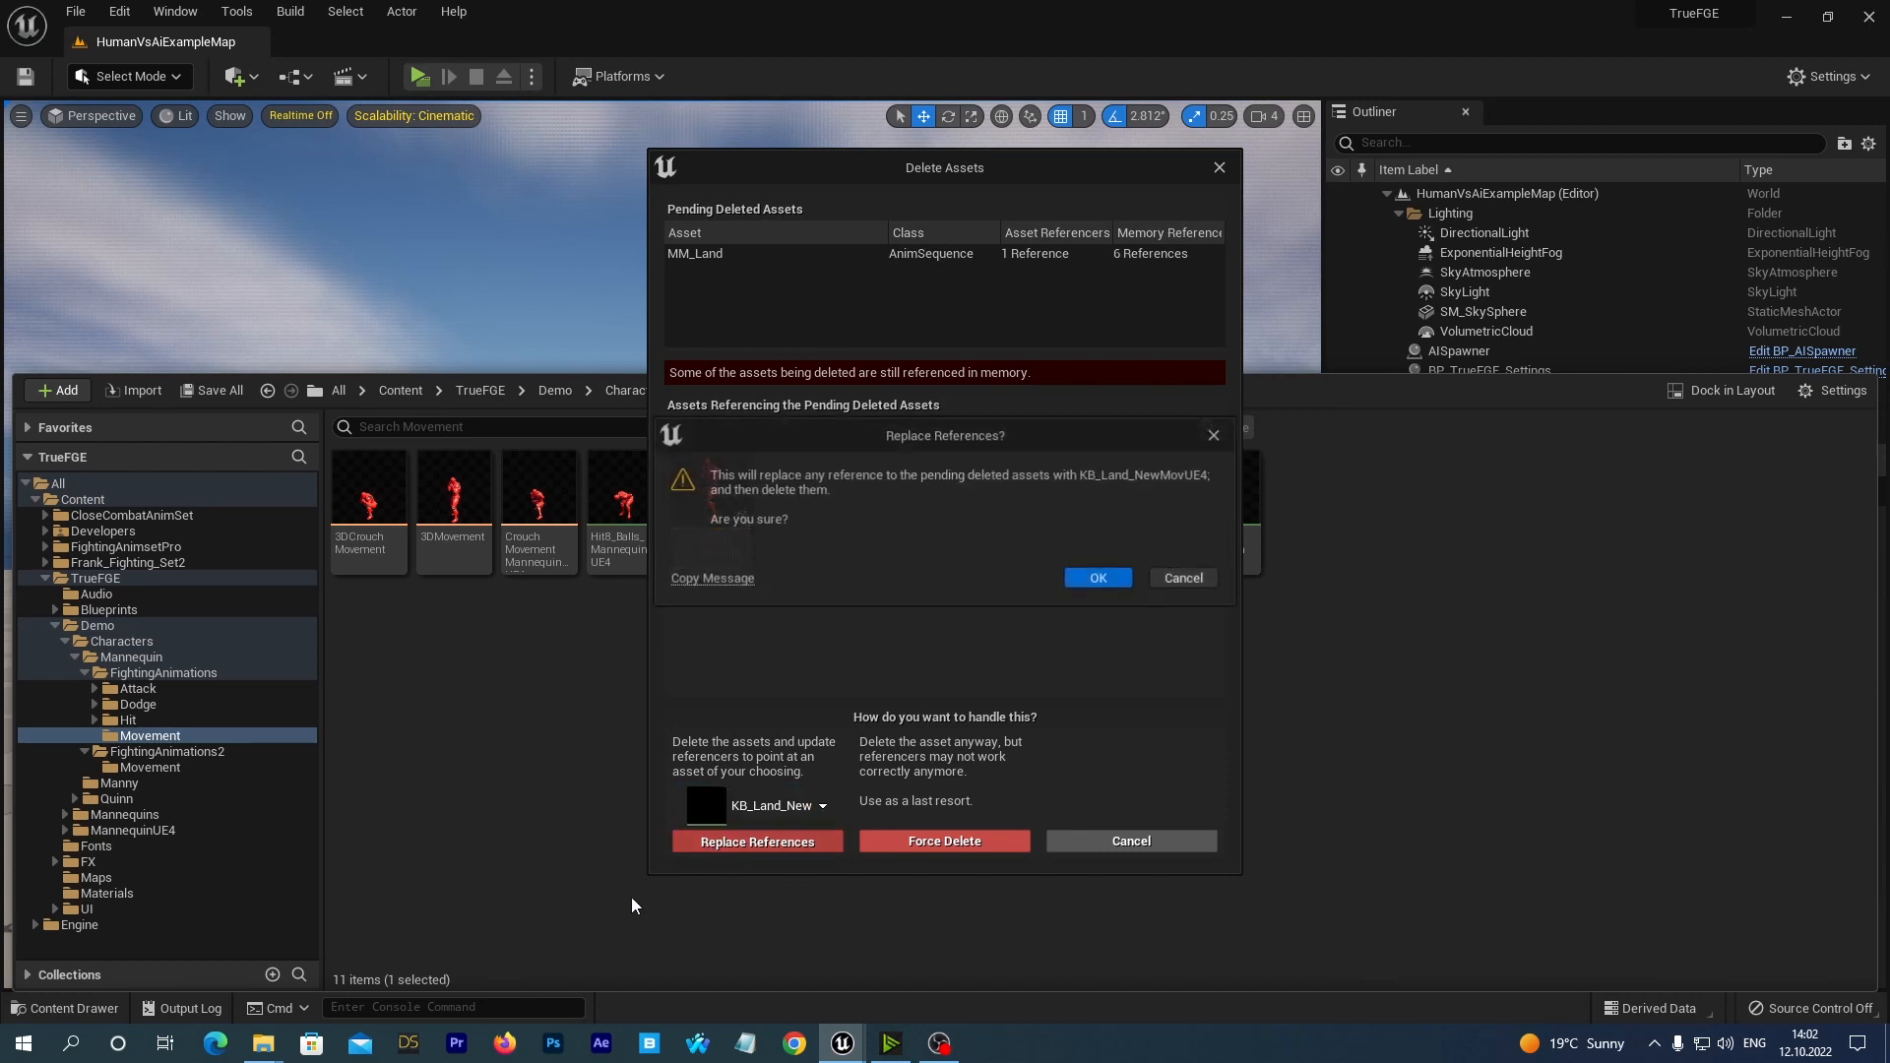
left_click(1088, 578)
left_click(984, 746)
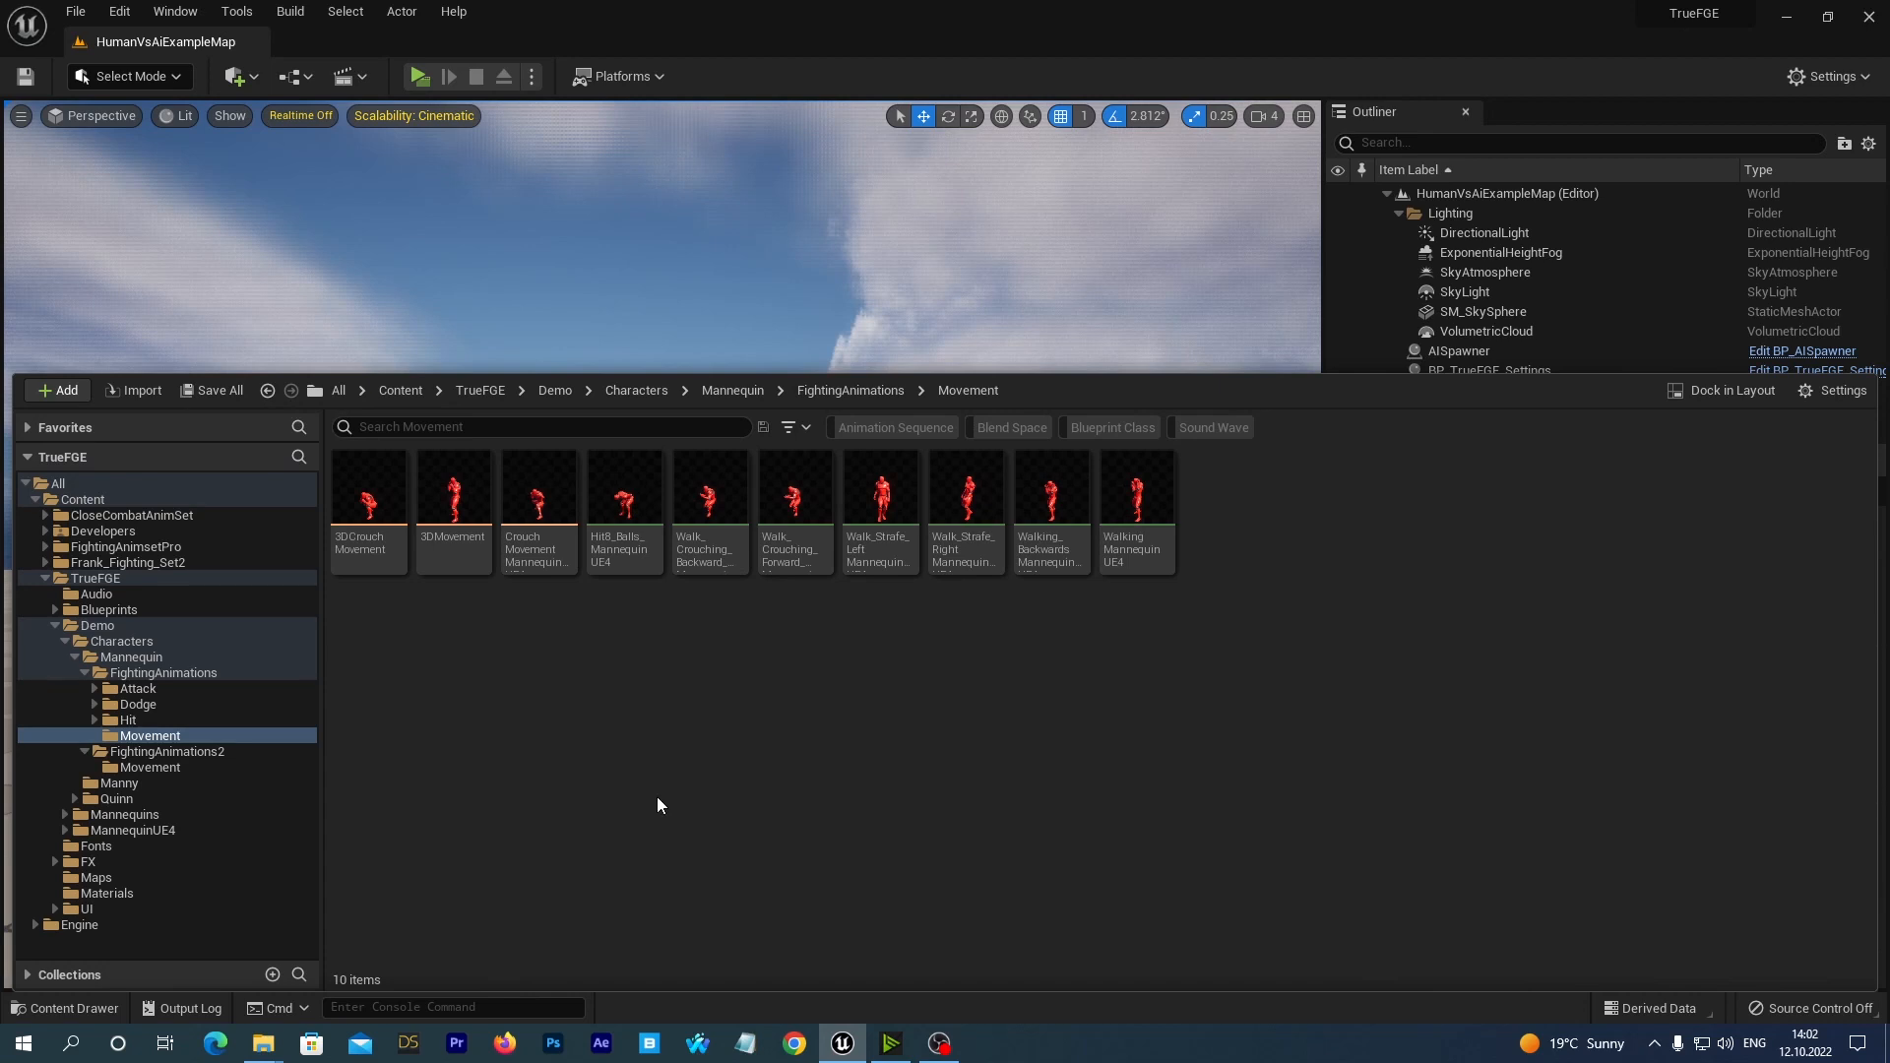
Delete the Walk_Crouching_Backward_MannequinUE4 sequence, replacing its references with KB_crouch_WalkBwd_NewMovUE4, and save 3DCrouchMovement and the redirector.
mouse_move(721, 562)
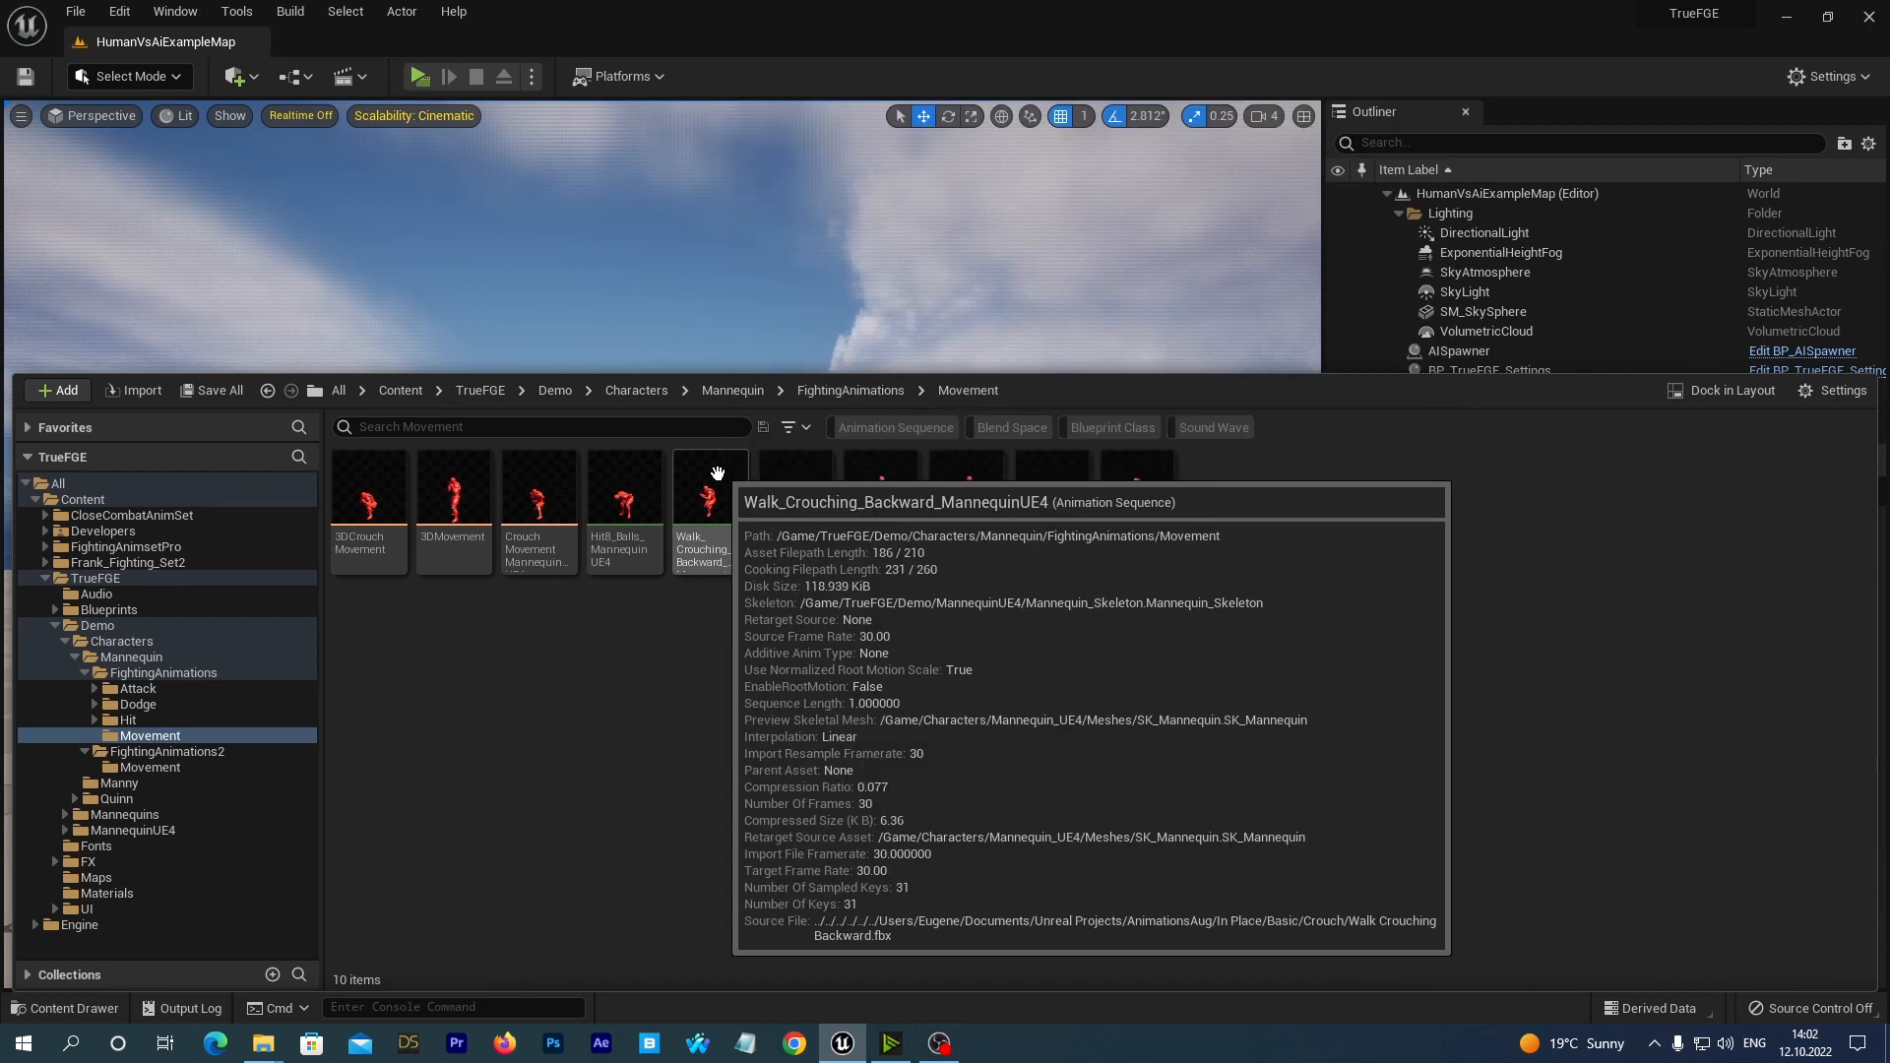
left_click(705, 522)
right_click(704, 516)
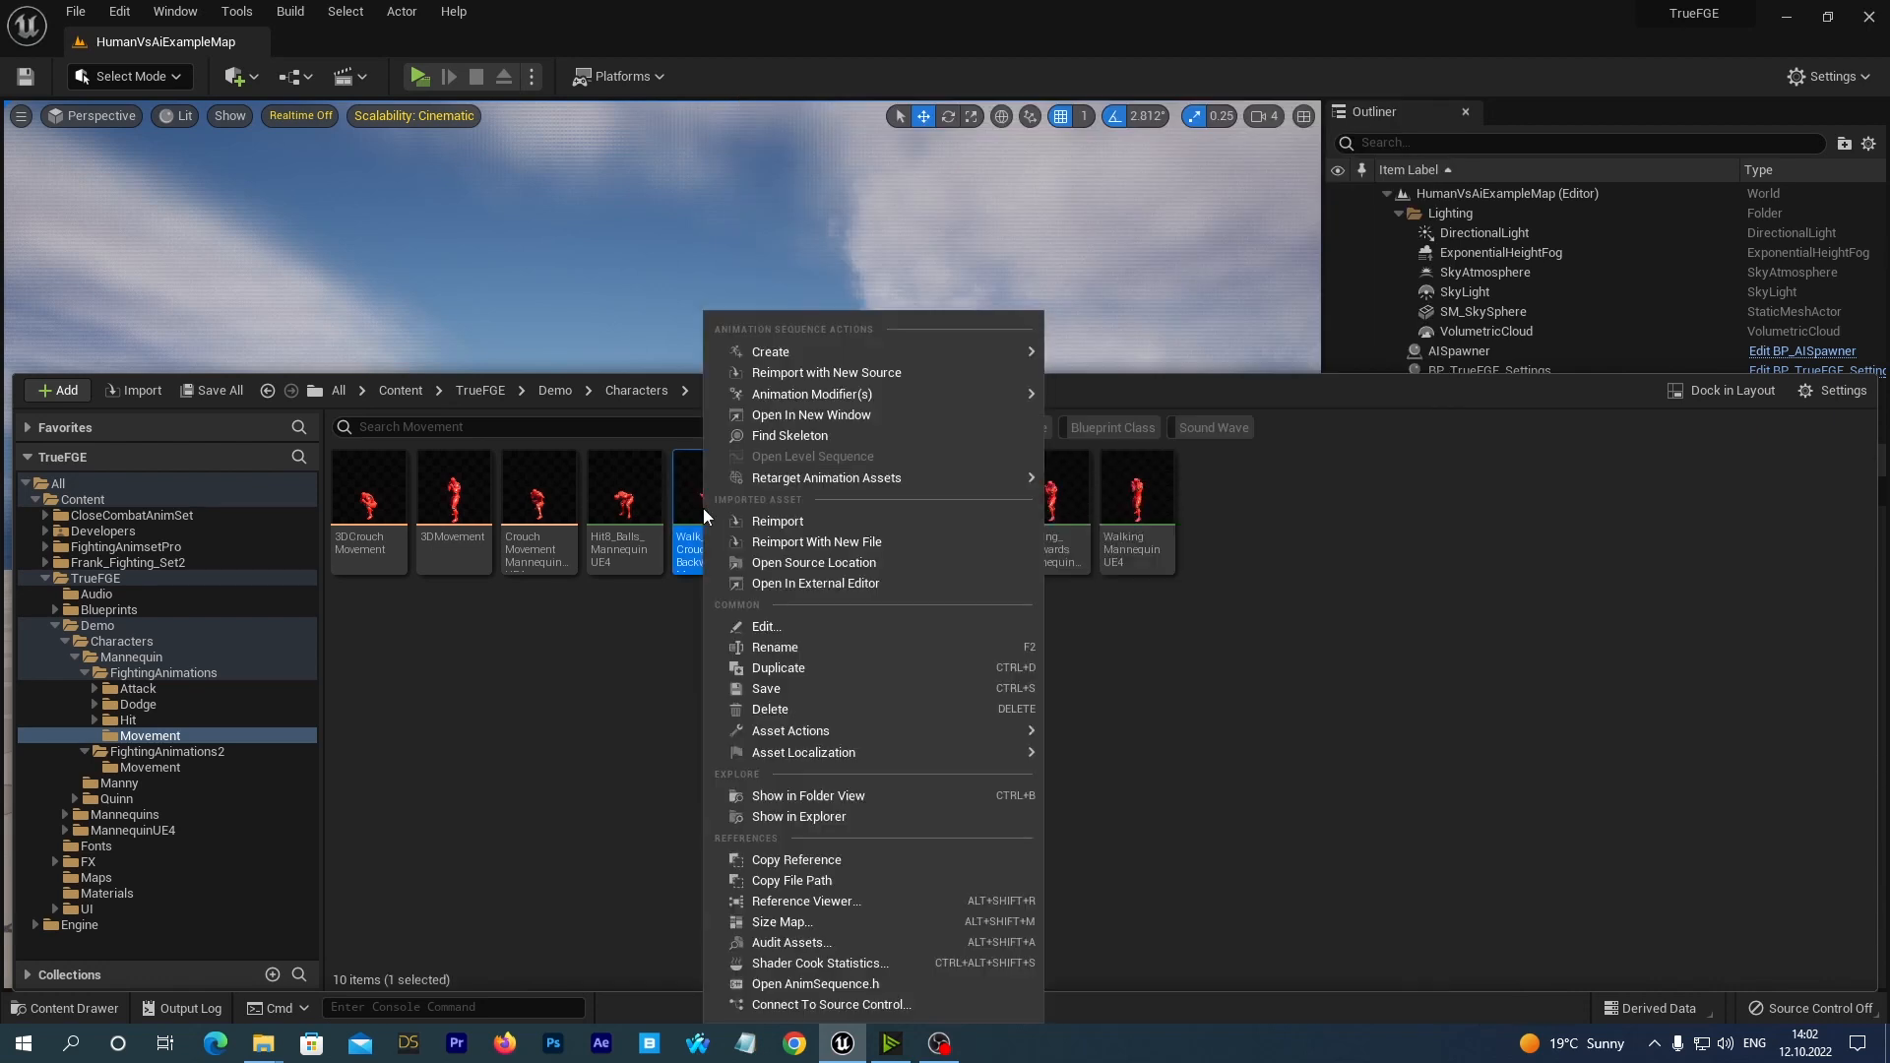
left_click(766, 709)
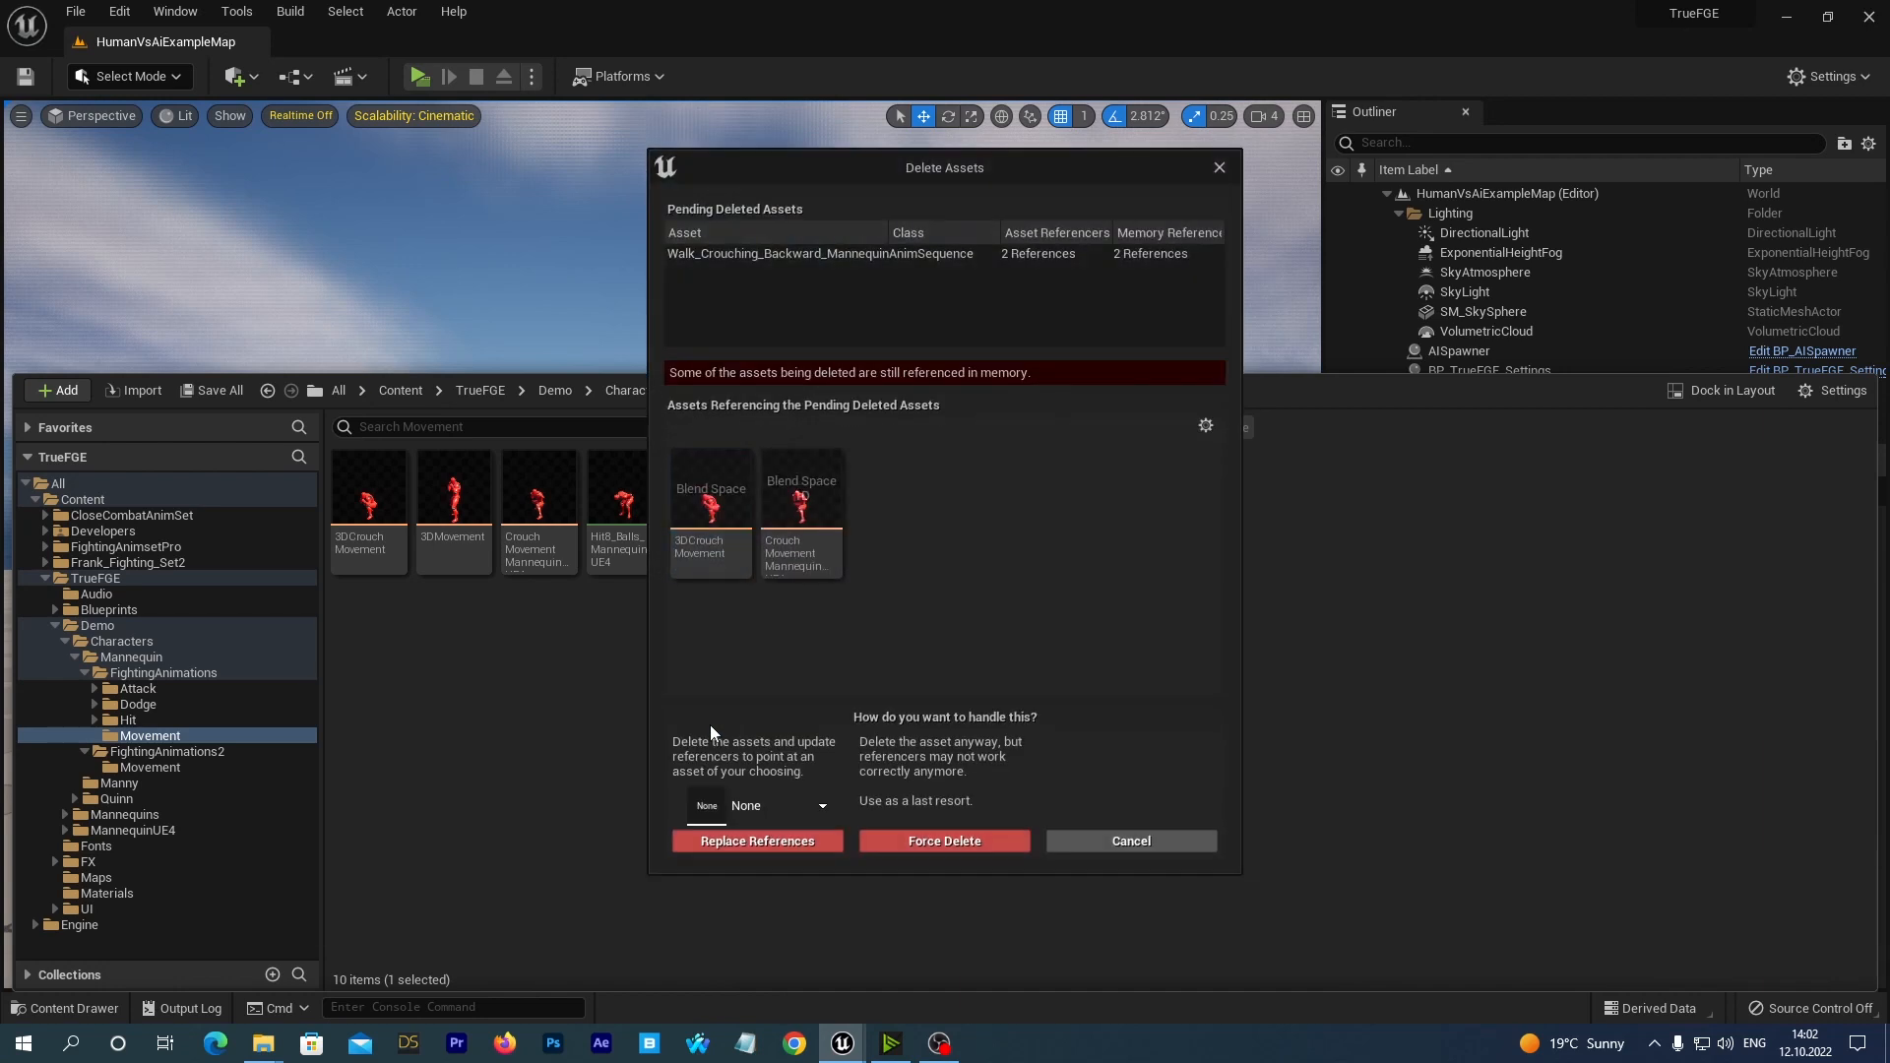
left_click(787, 805)
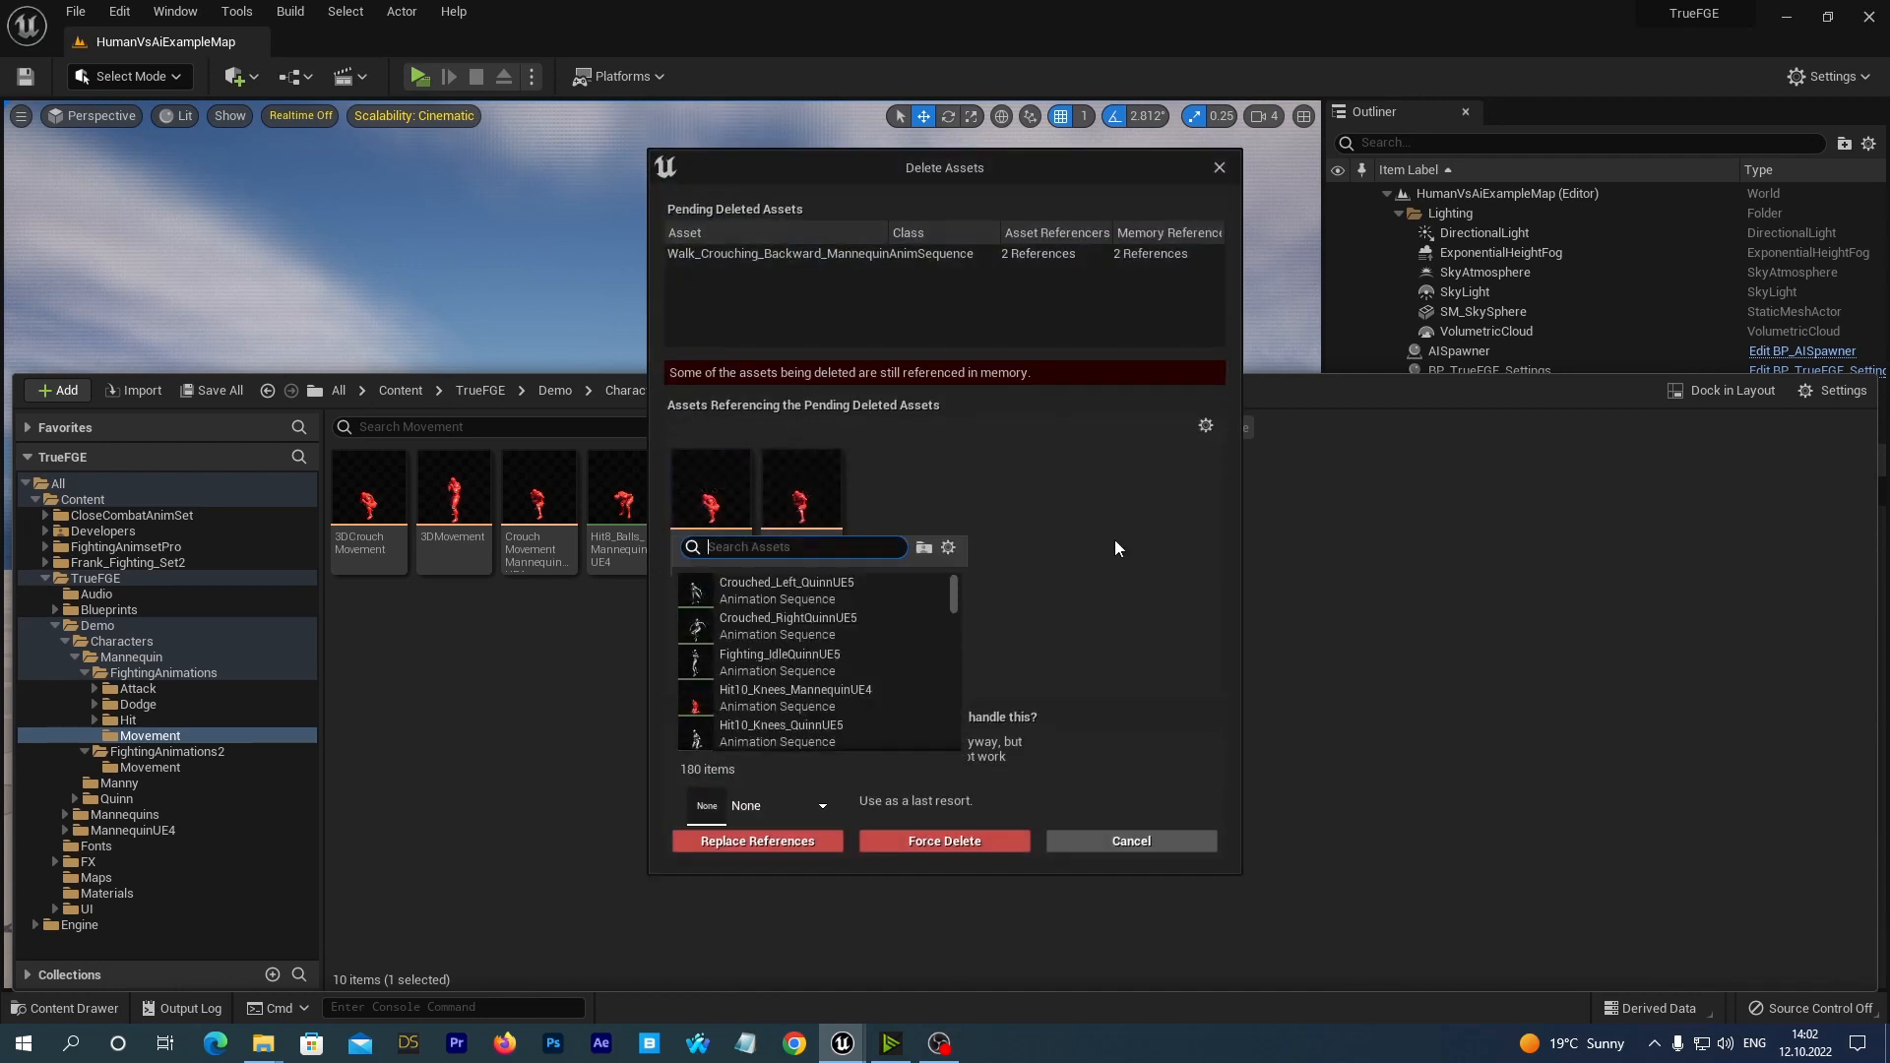
type("ue4")
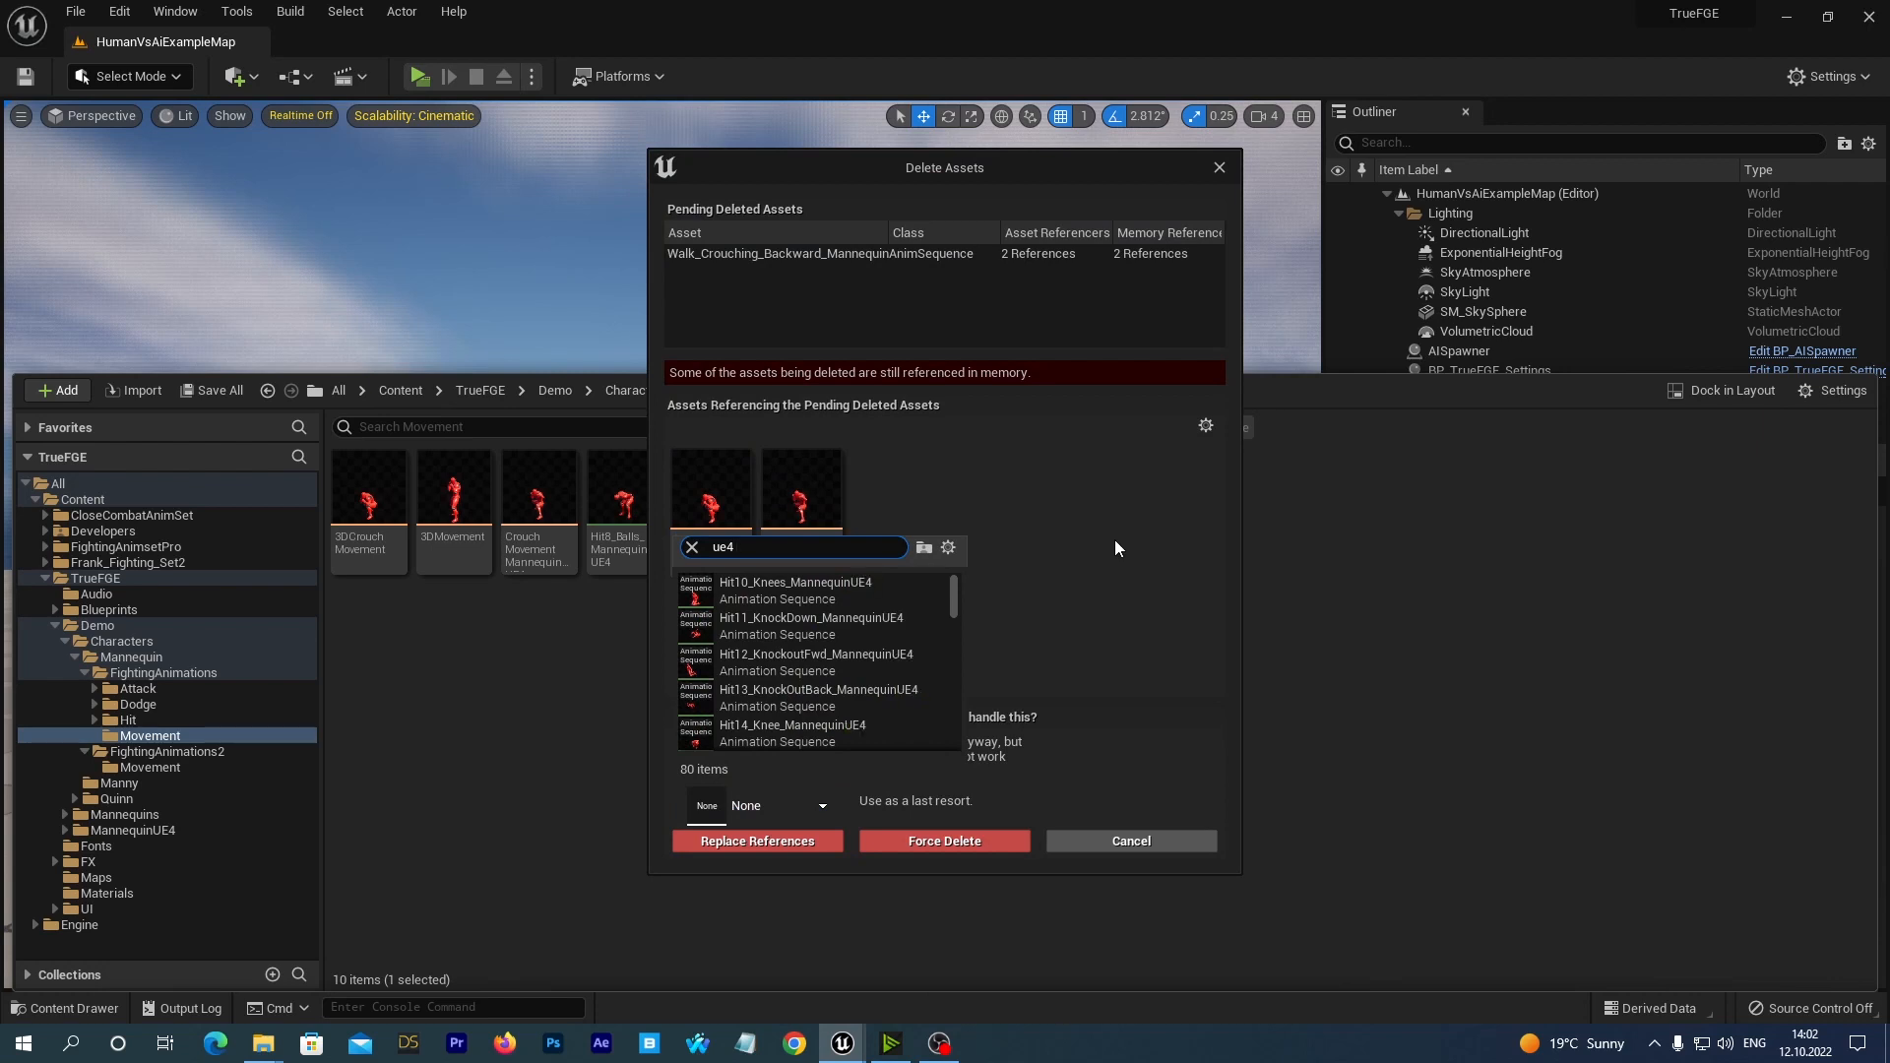
type(" new ")
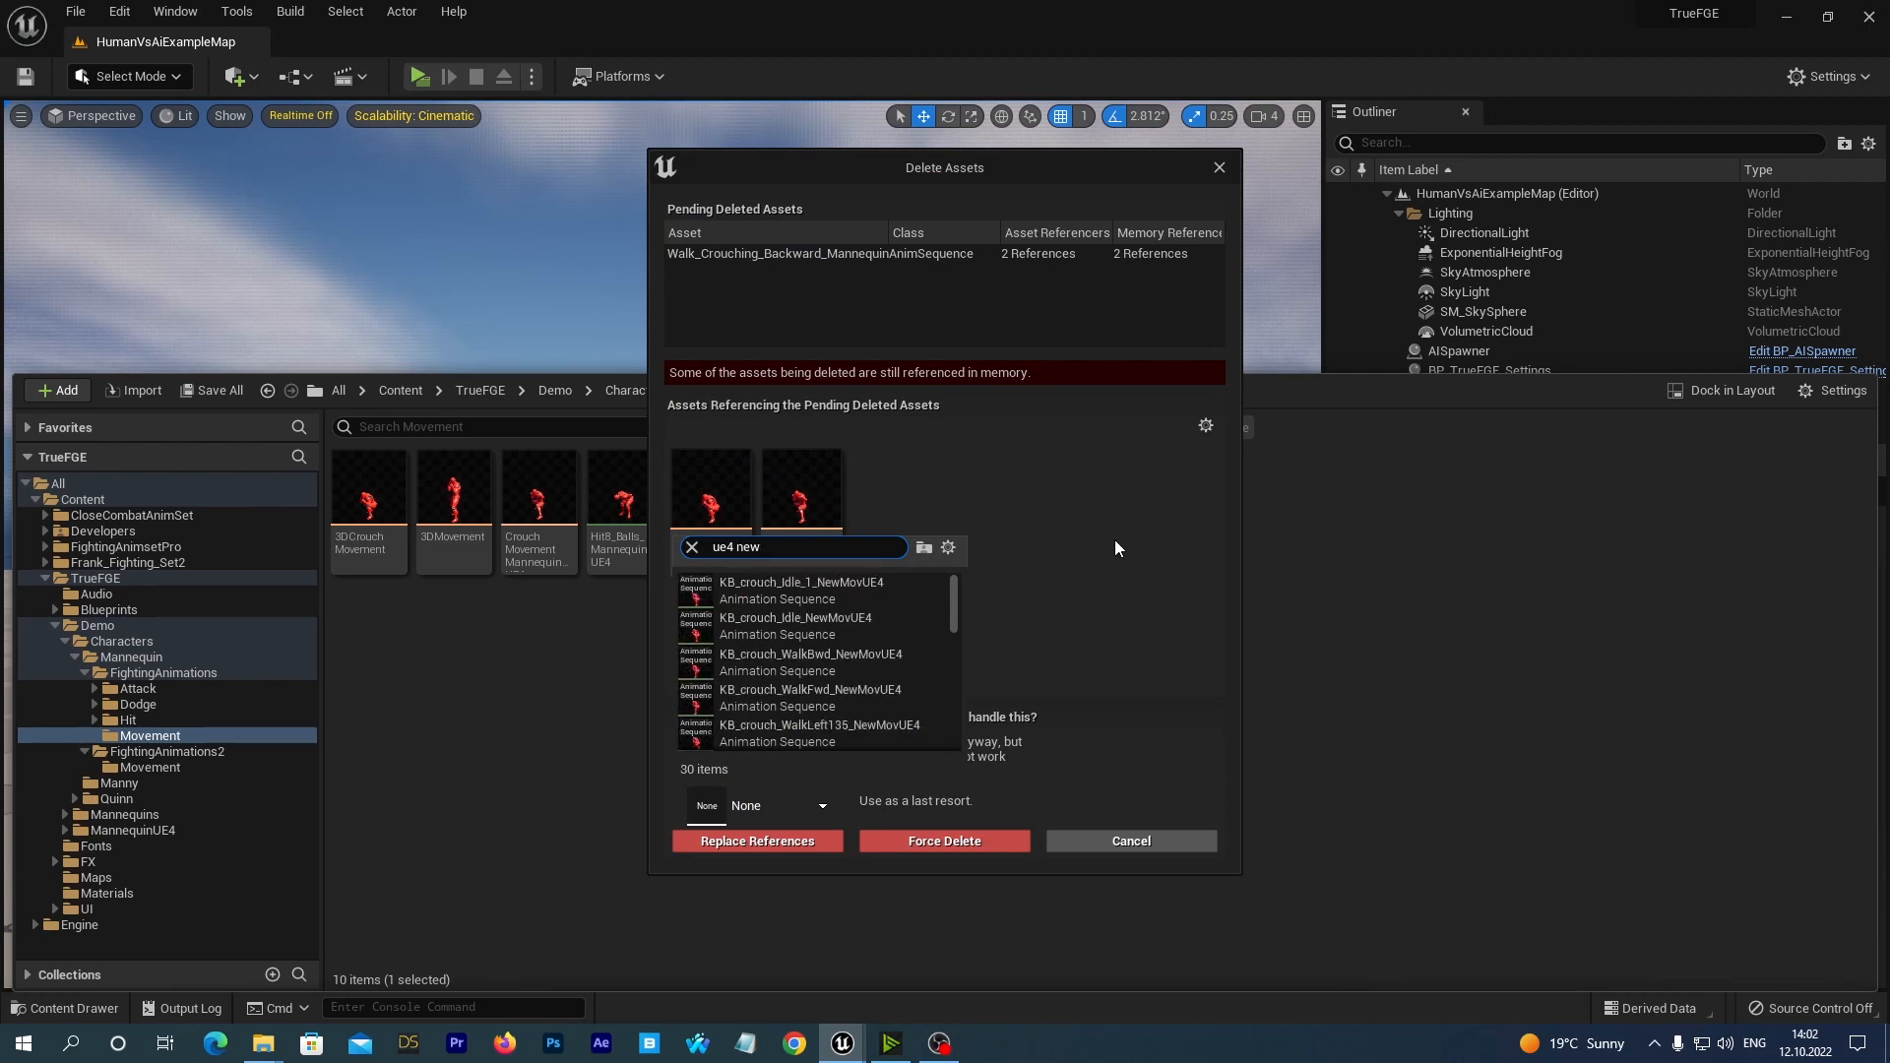
type("crouch ba")
key("BackSpace")
type("w")
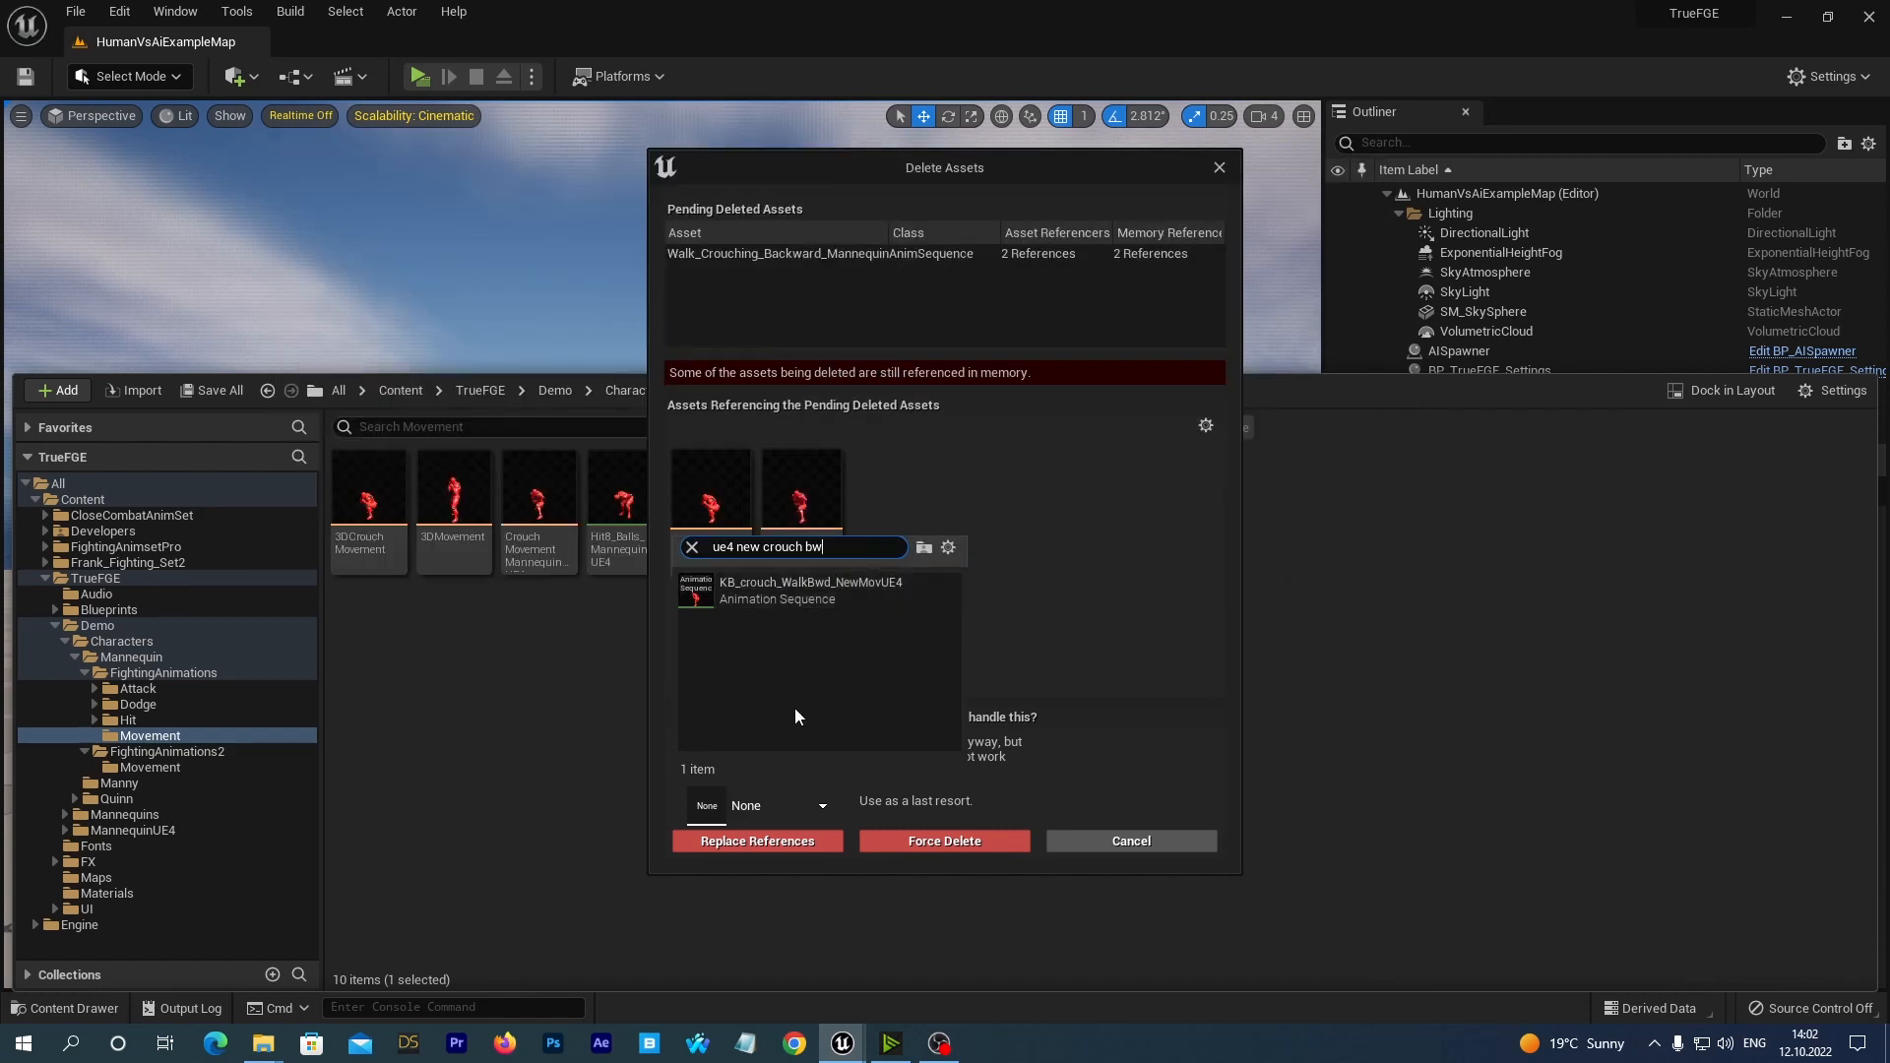
left_click(773, 598)
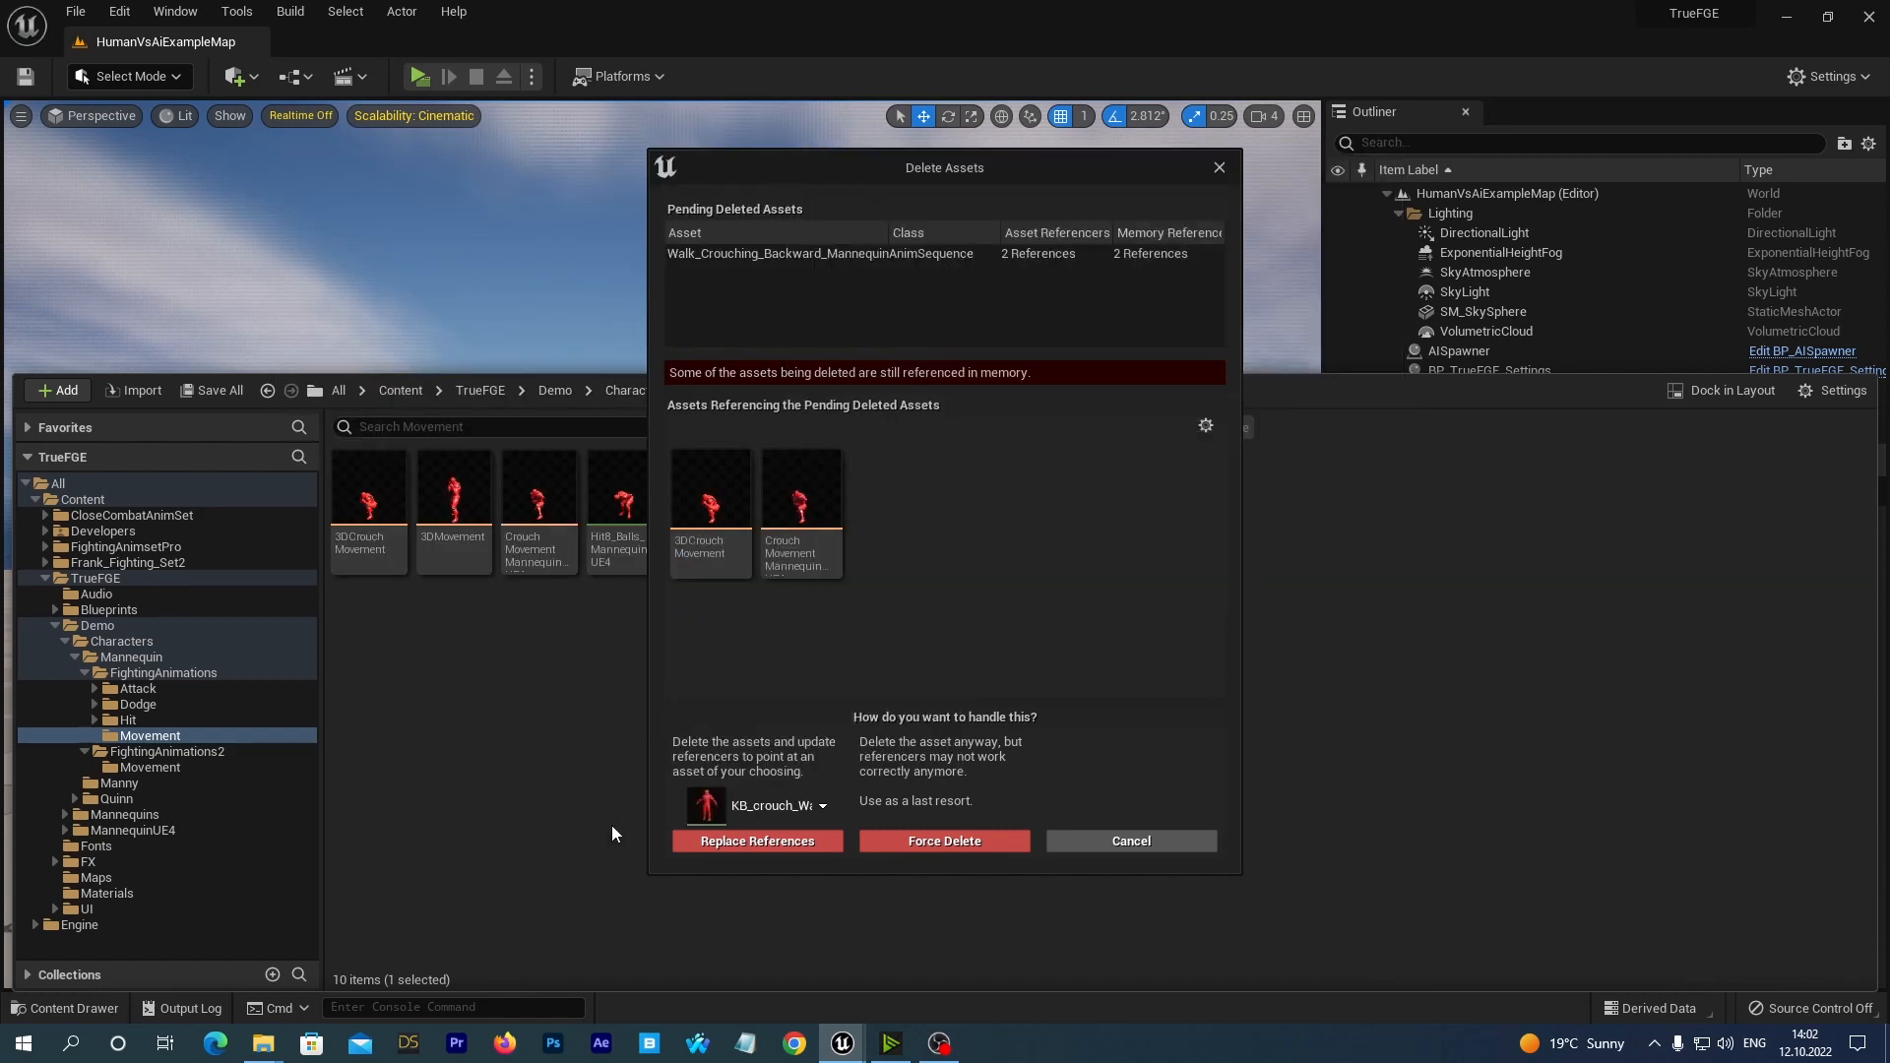
left_click(729, 841)
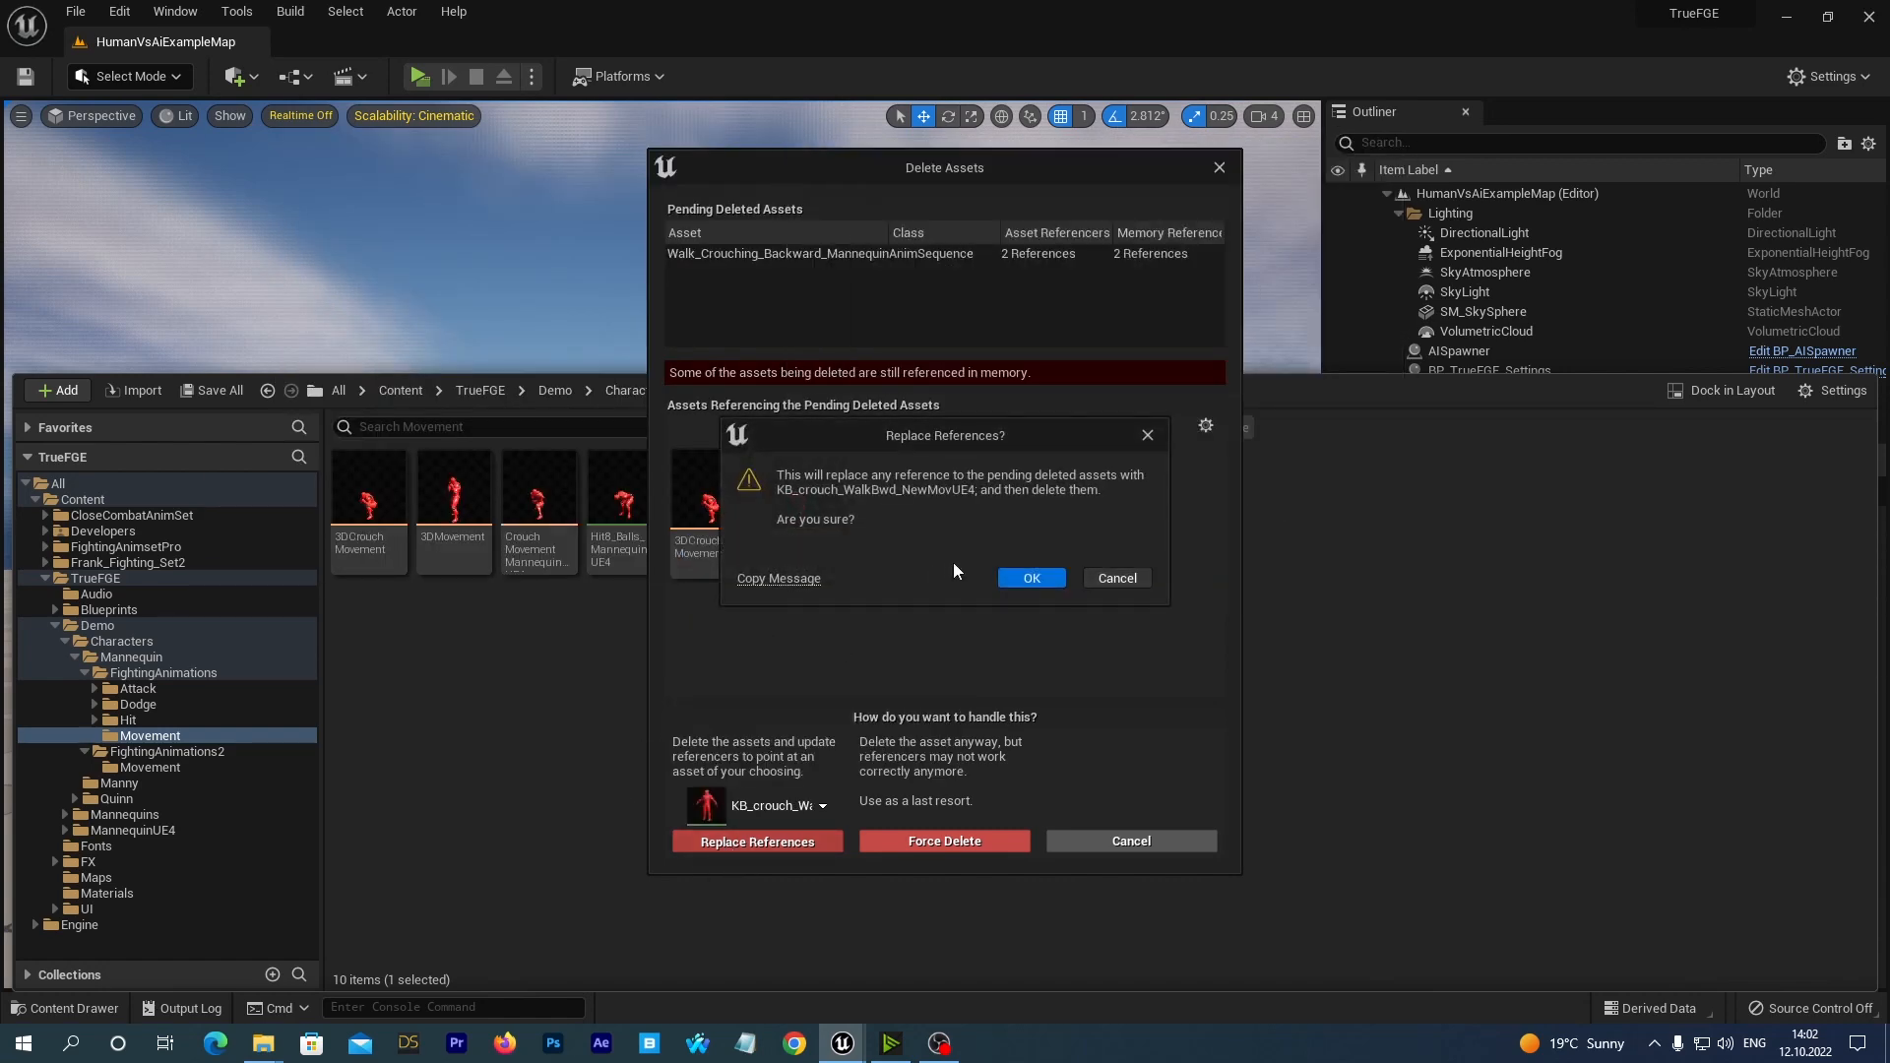
left_click(1030, 578)
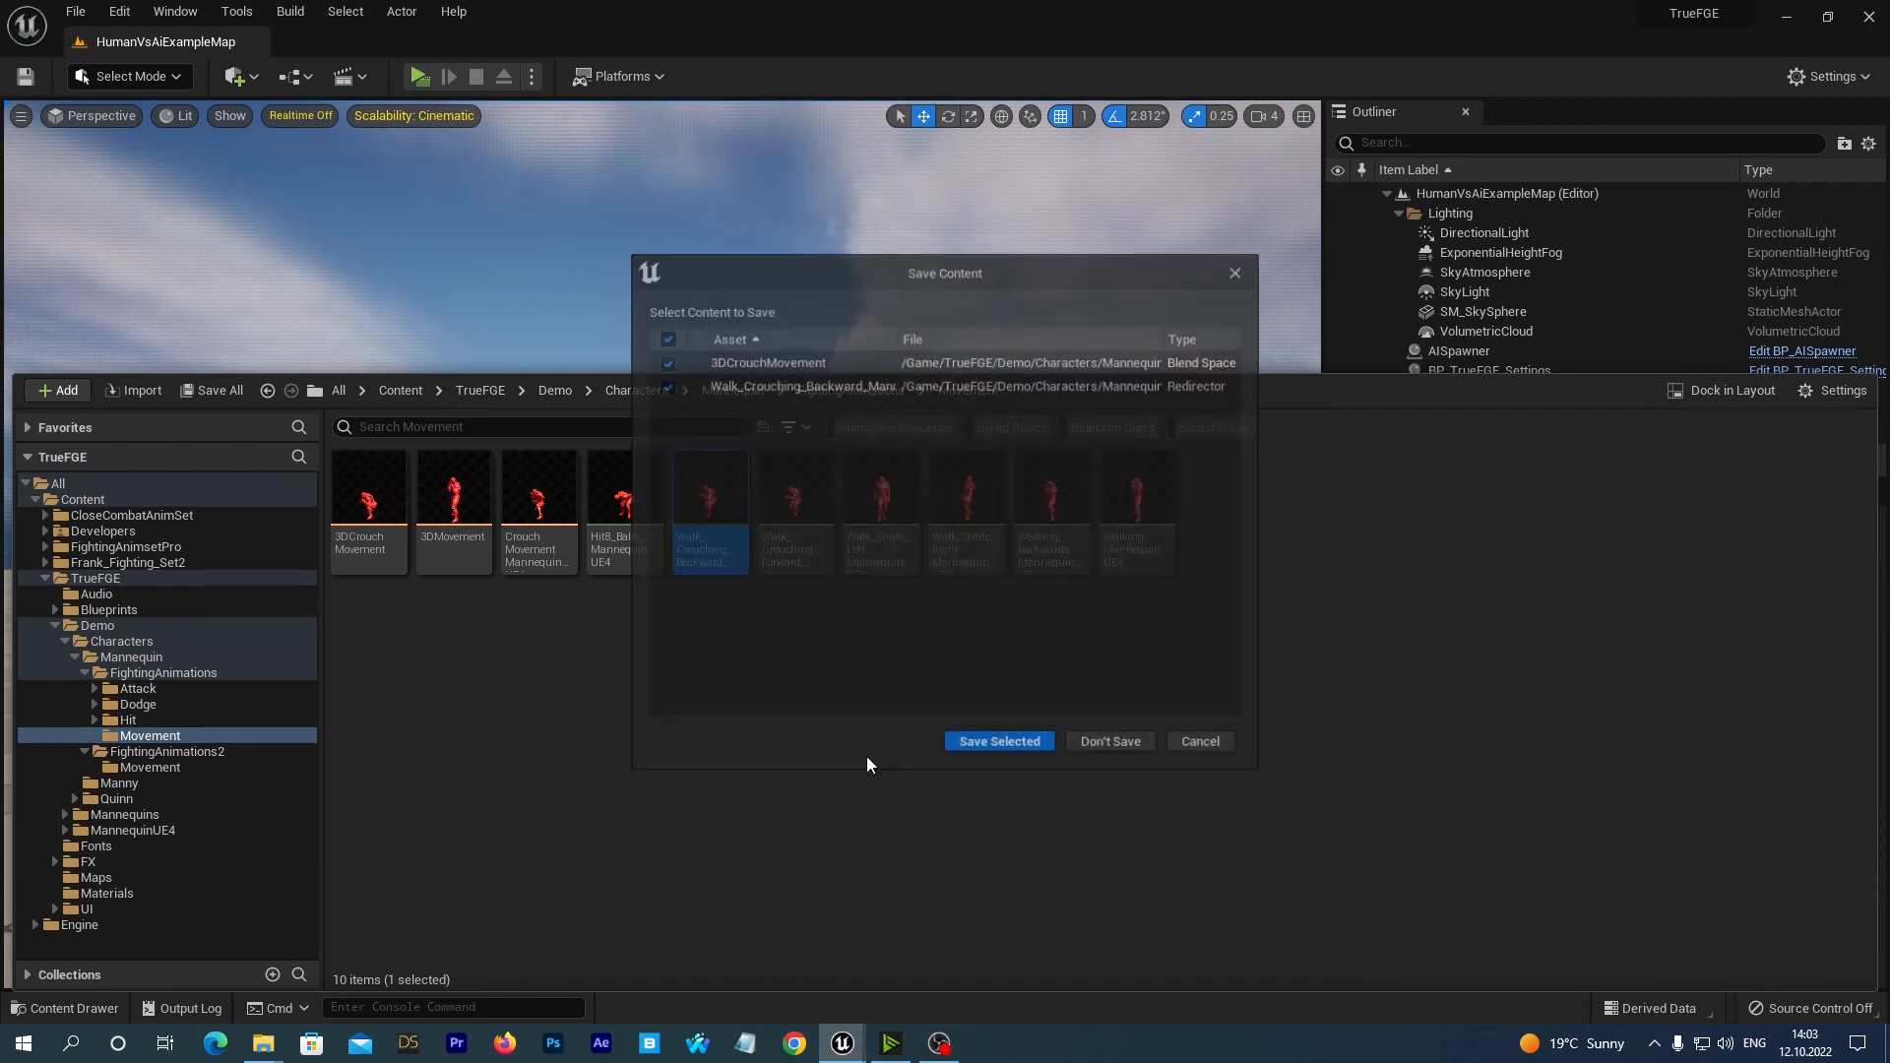
left_click(972, 748)
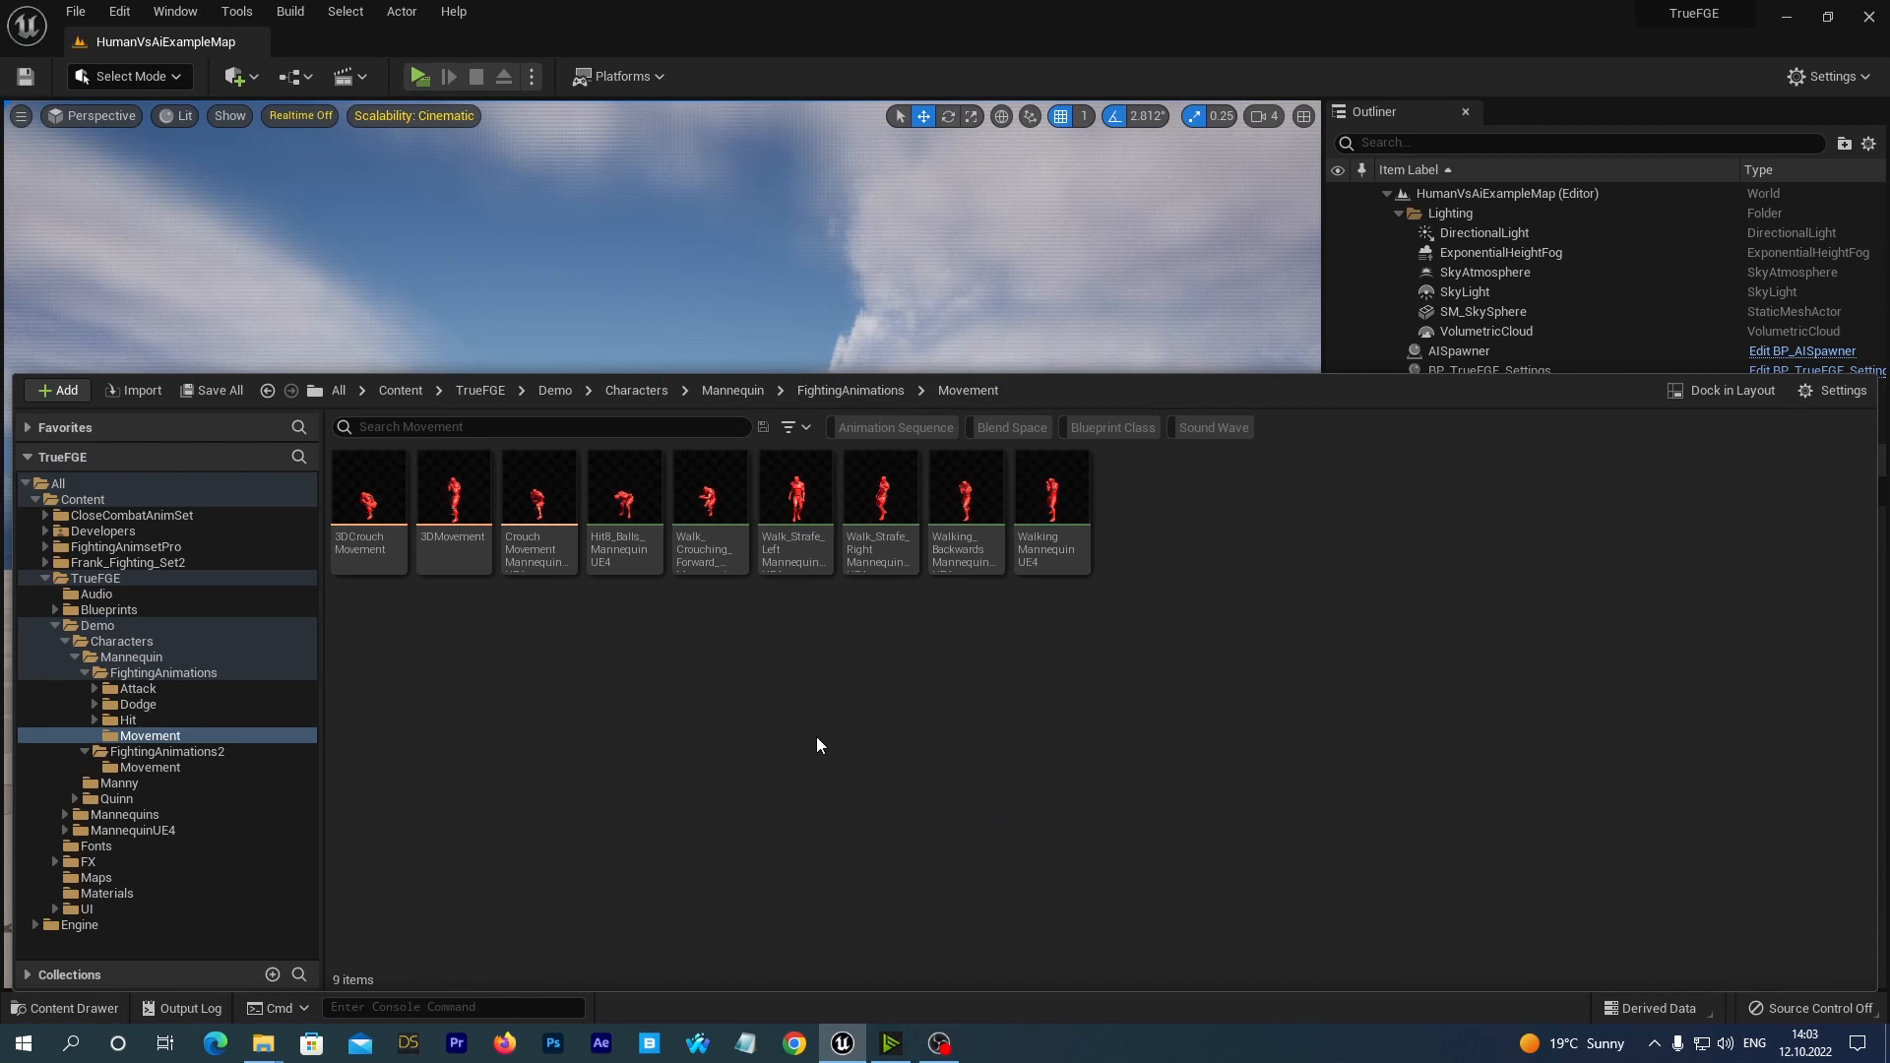
Delete the Walk_Crouching_Forward_MannequinUE4 sequence, replacing its references with KB_crouch_WalkFwd_NewMovUE4, and save 3DCrouchMovement and the redirector.
mouse_move(737, 482)
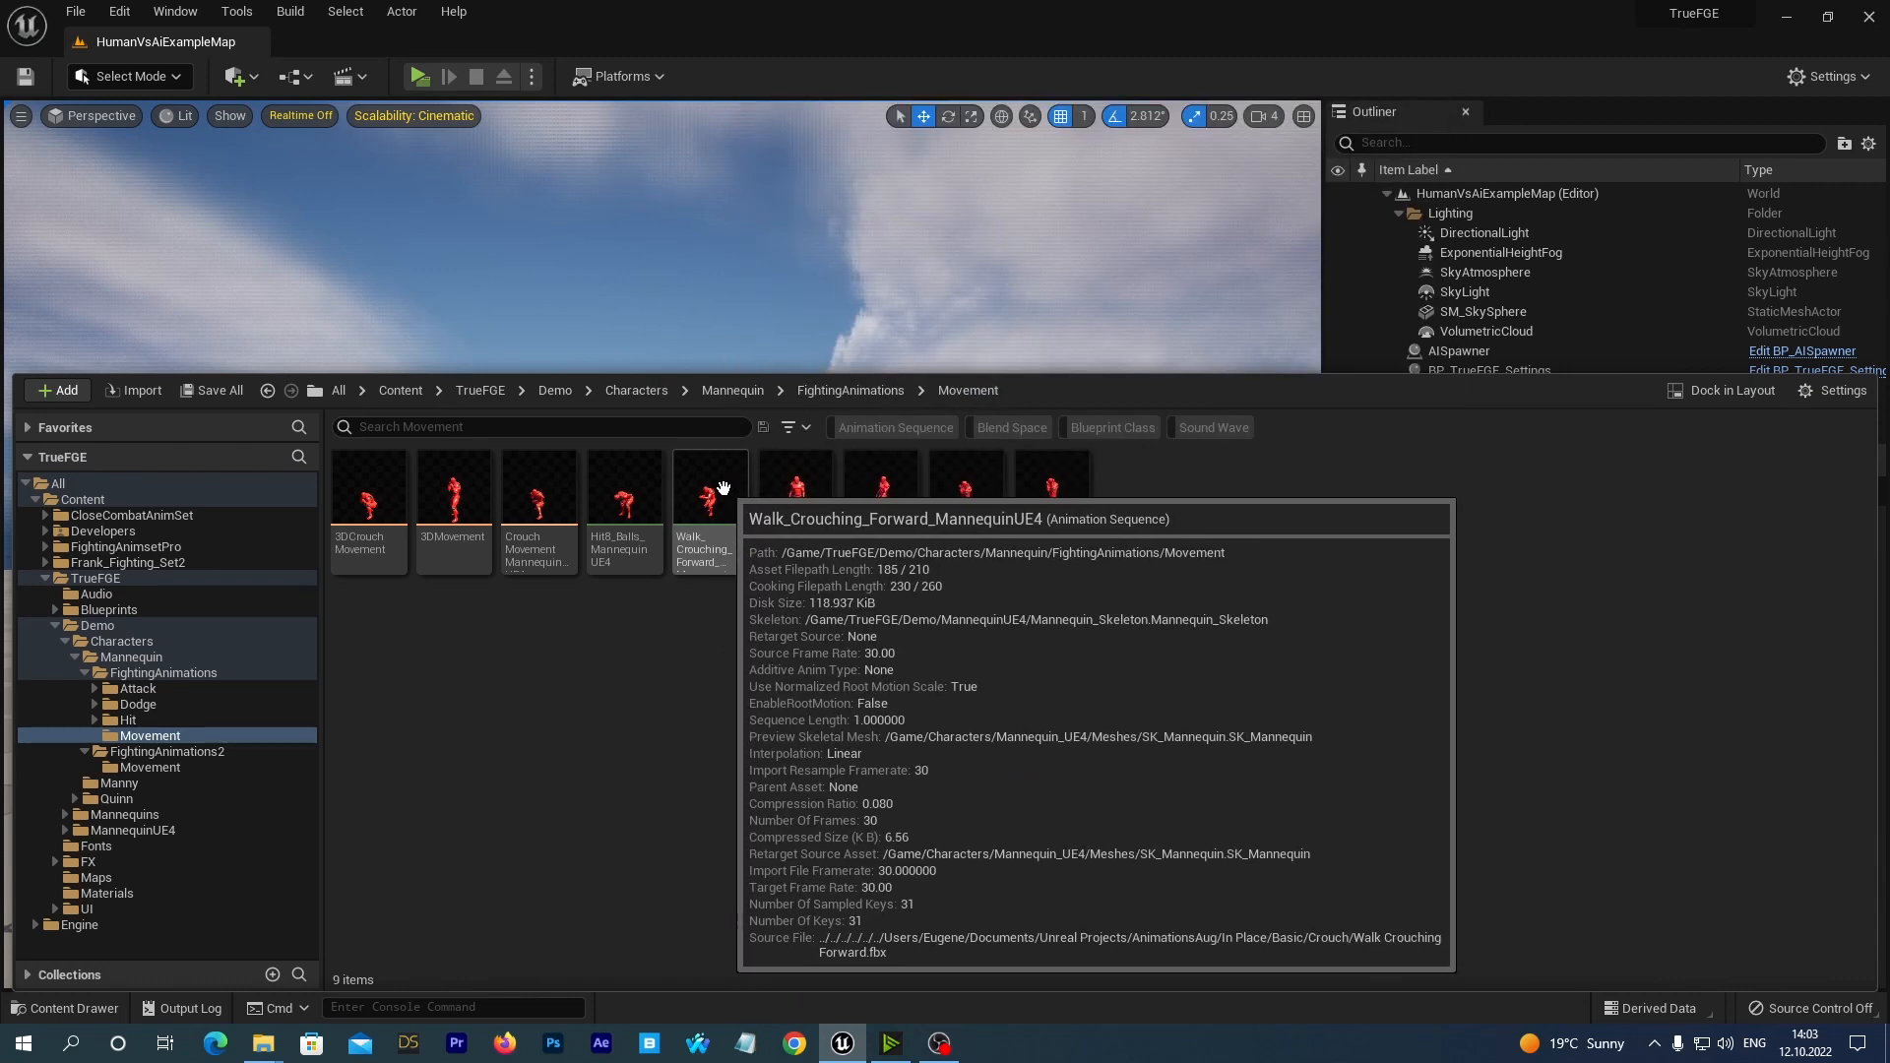
left_click(724, 489)
right_click(707, 504)
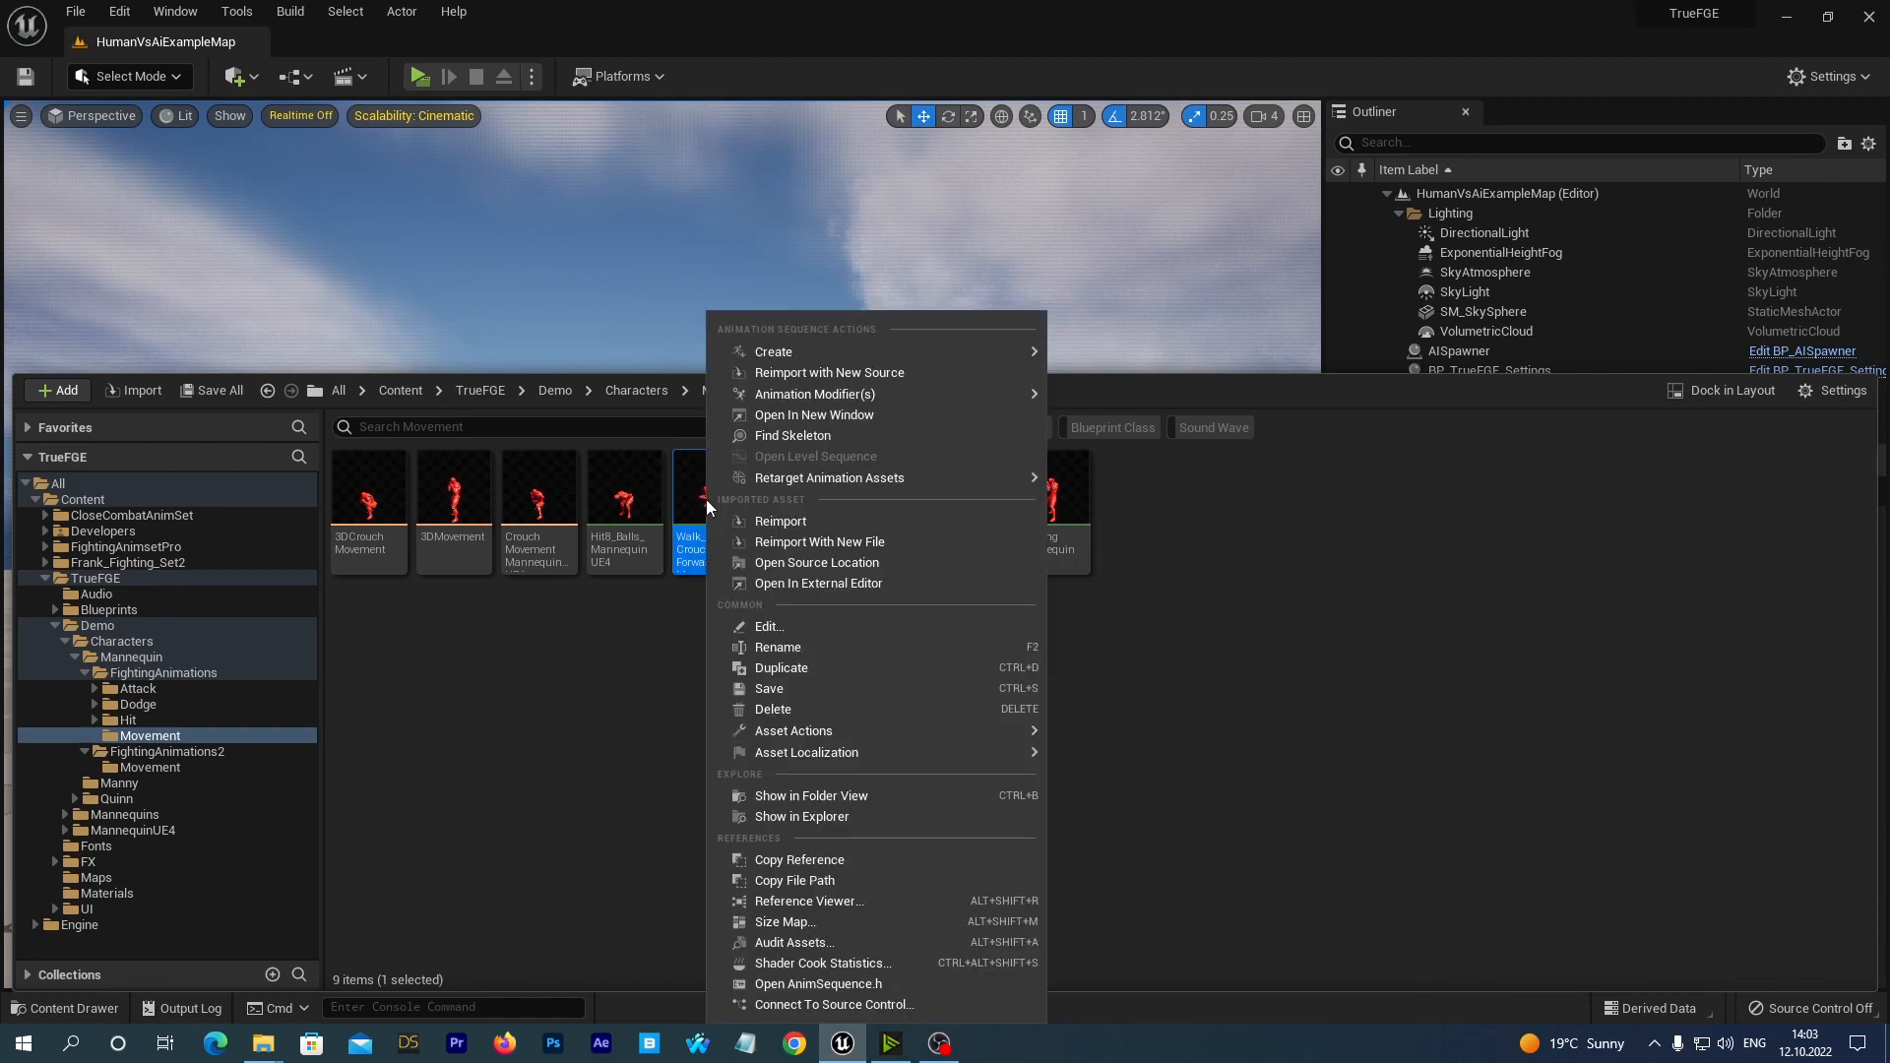
left_click(760, 709)
left_click(793, 817)
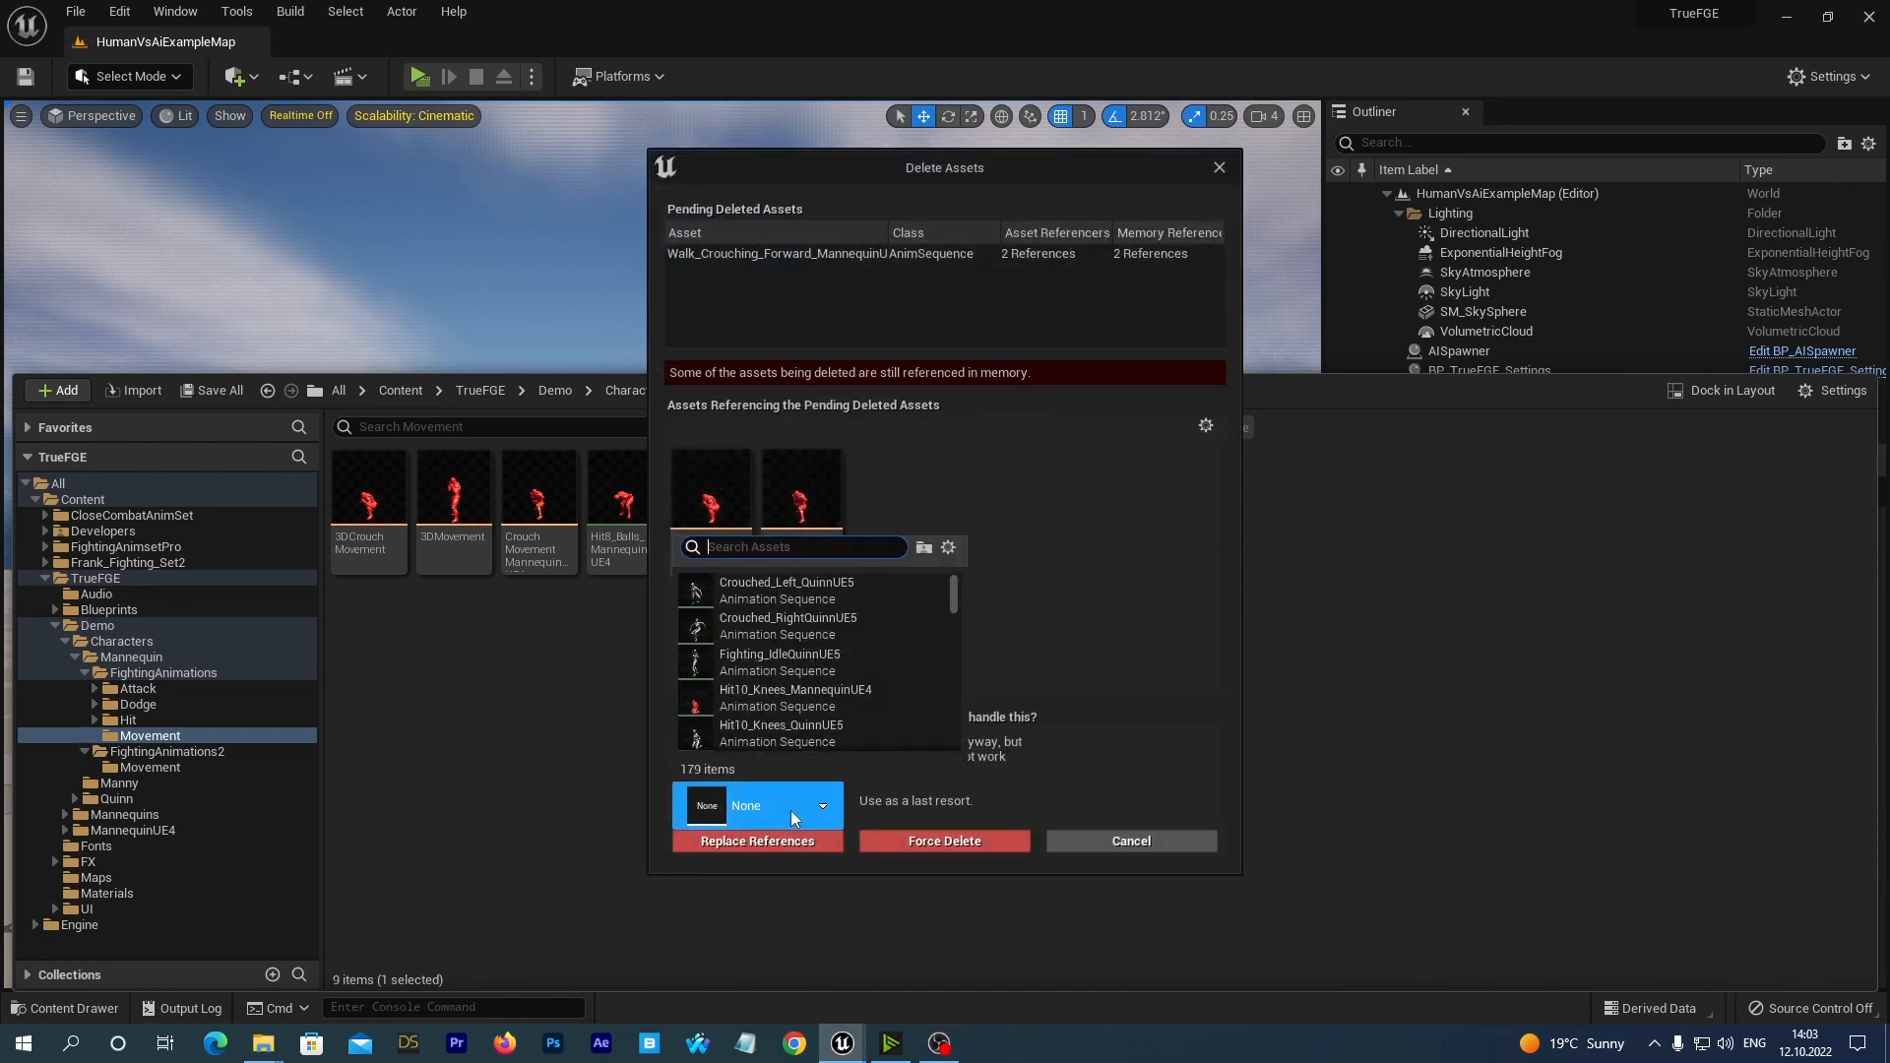
type("ue4")
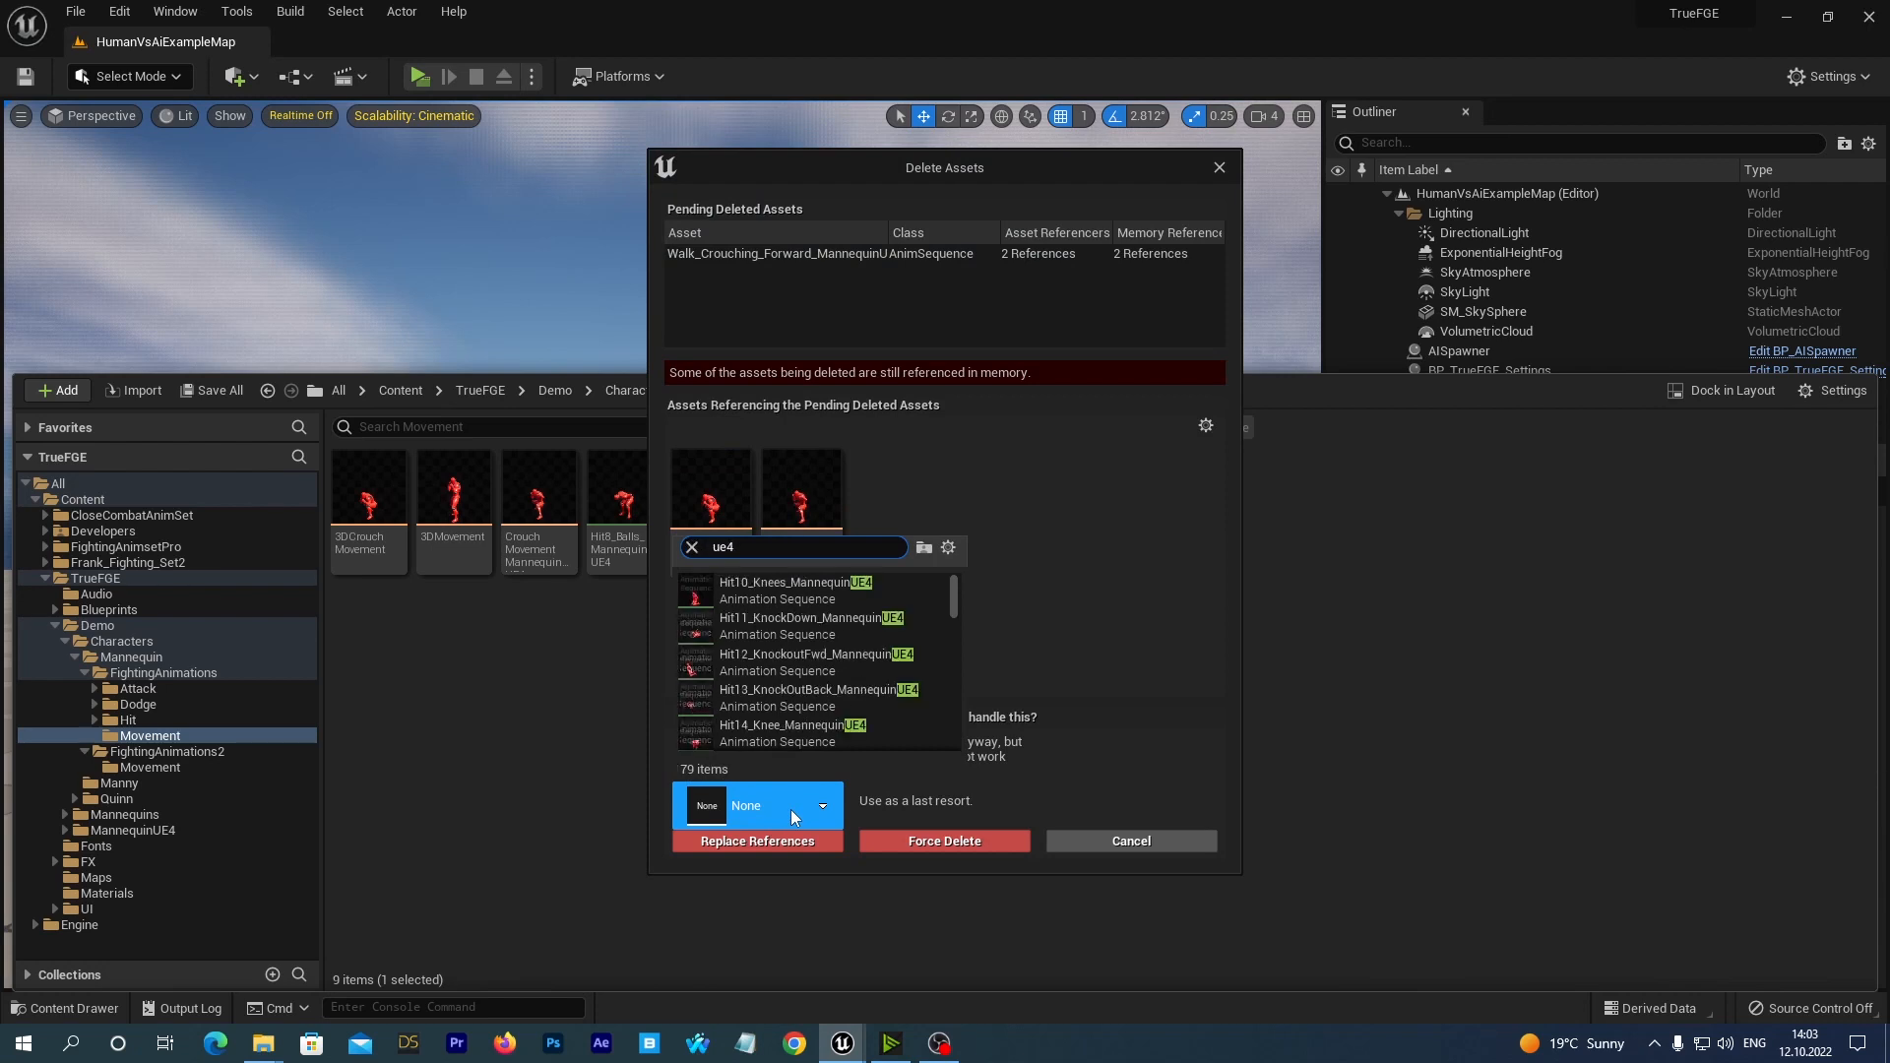
type(" new")
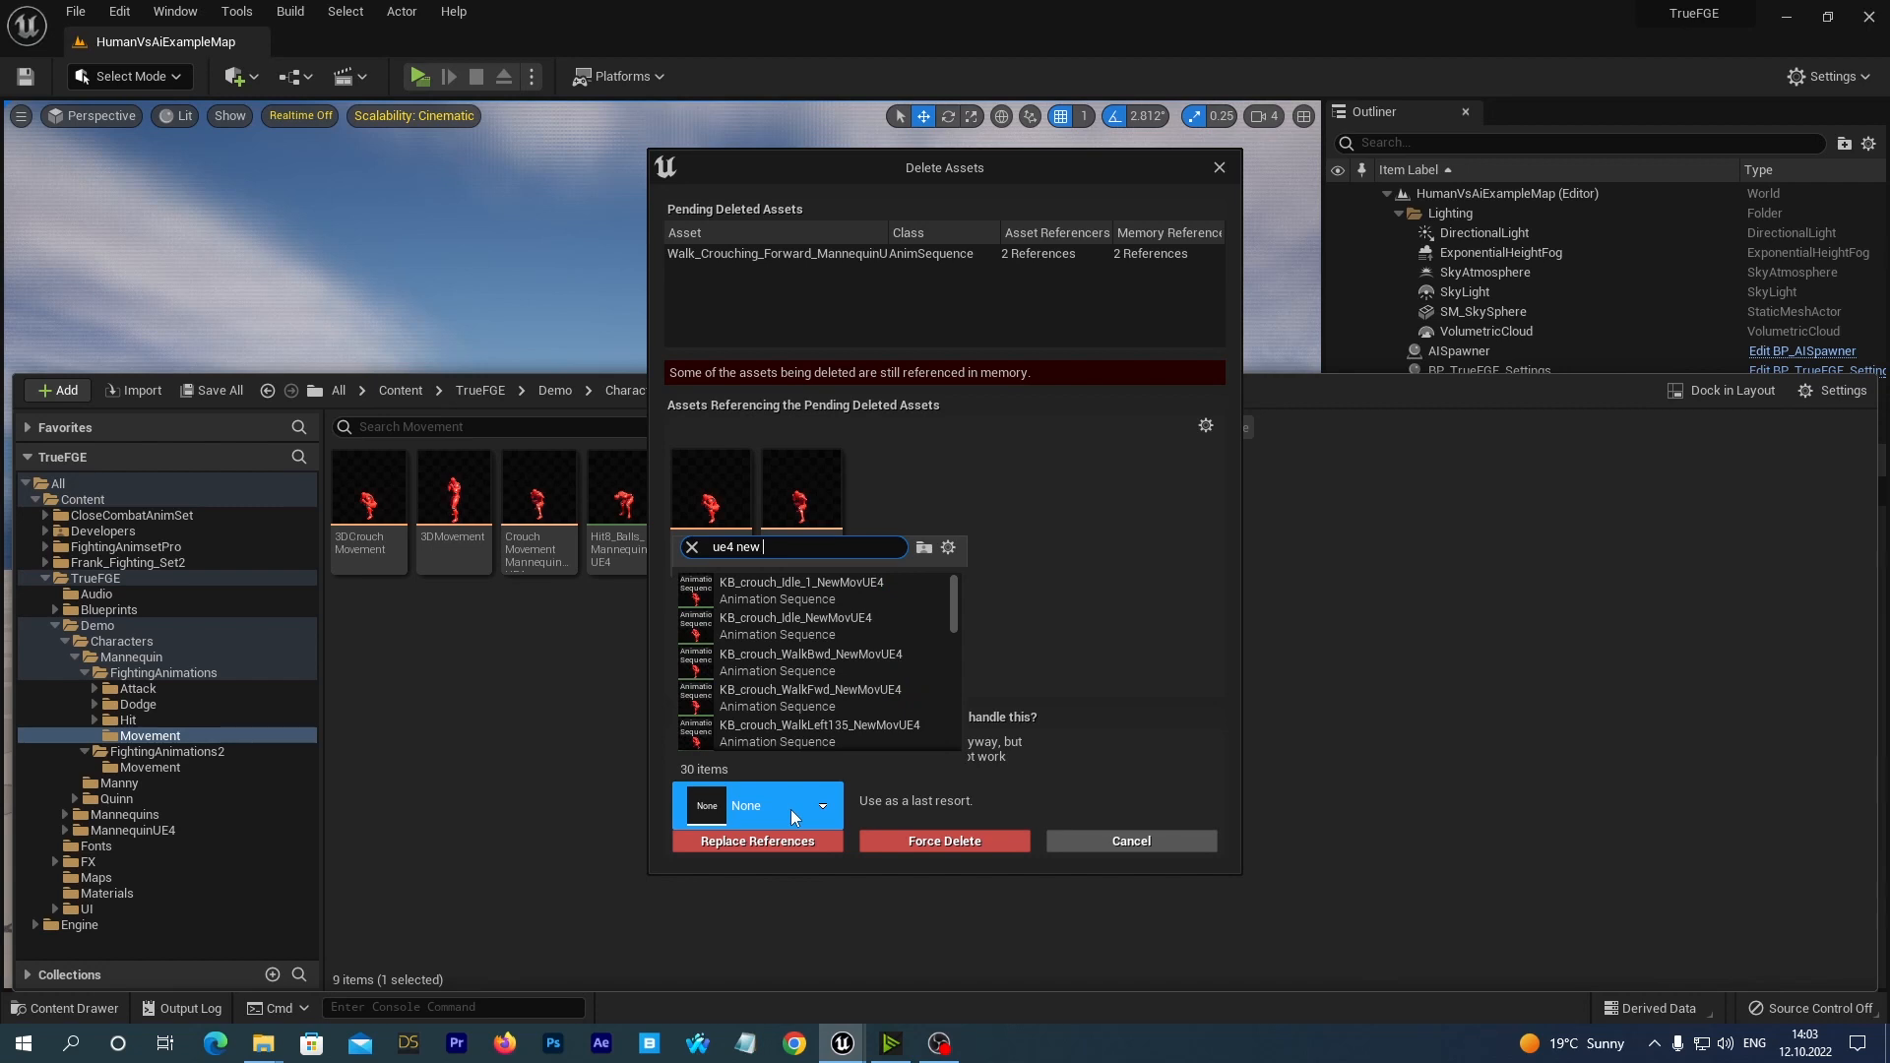
type(" crouch fwd")
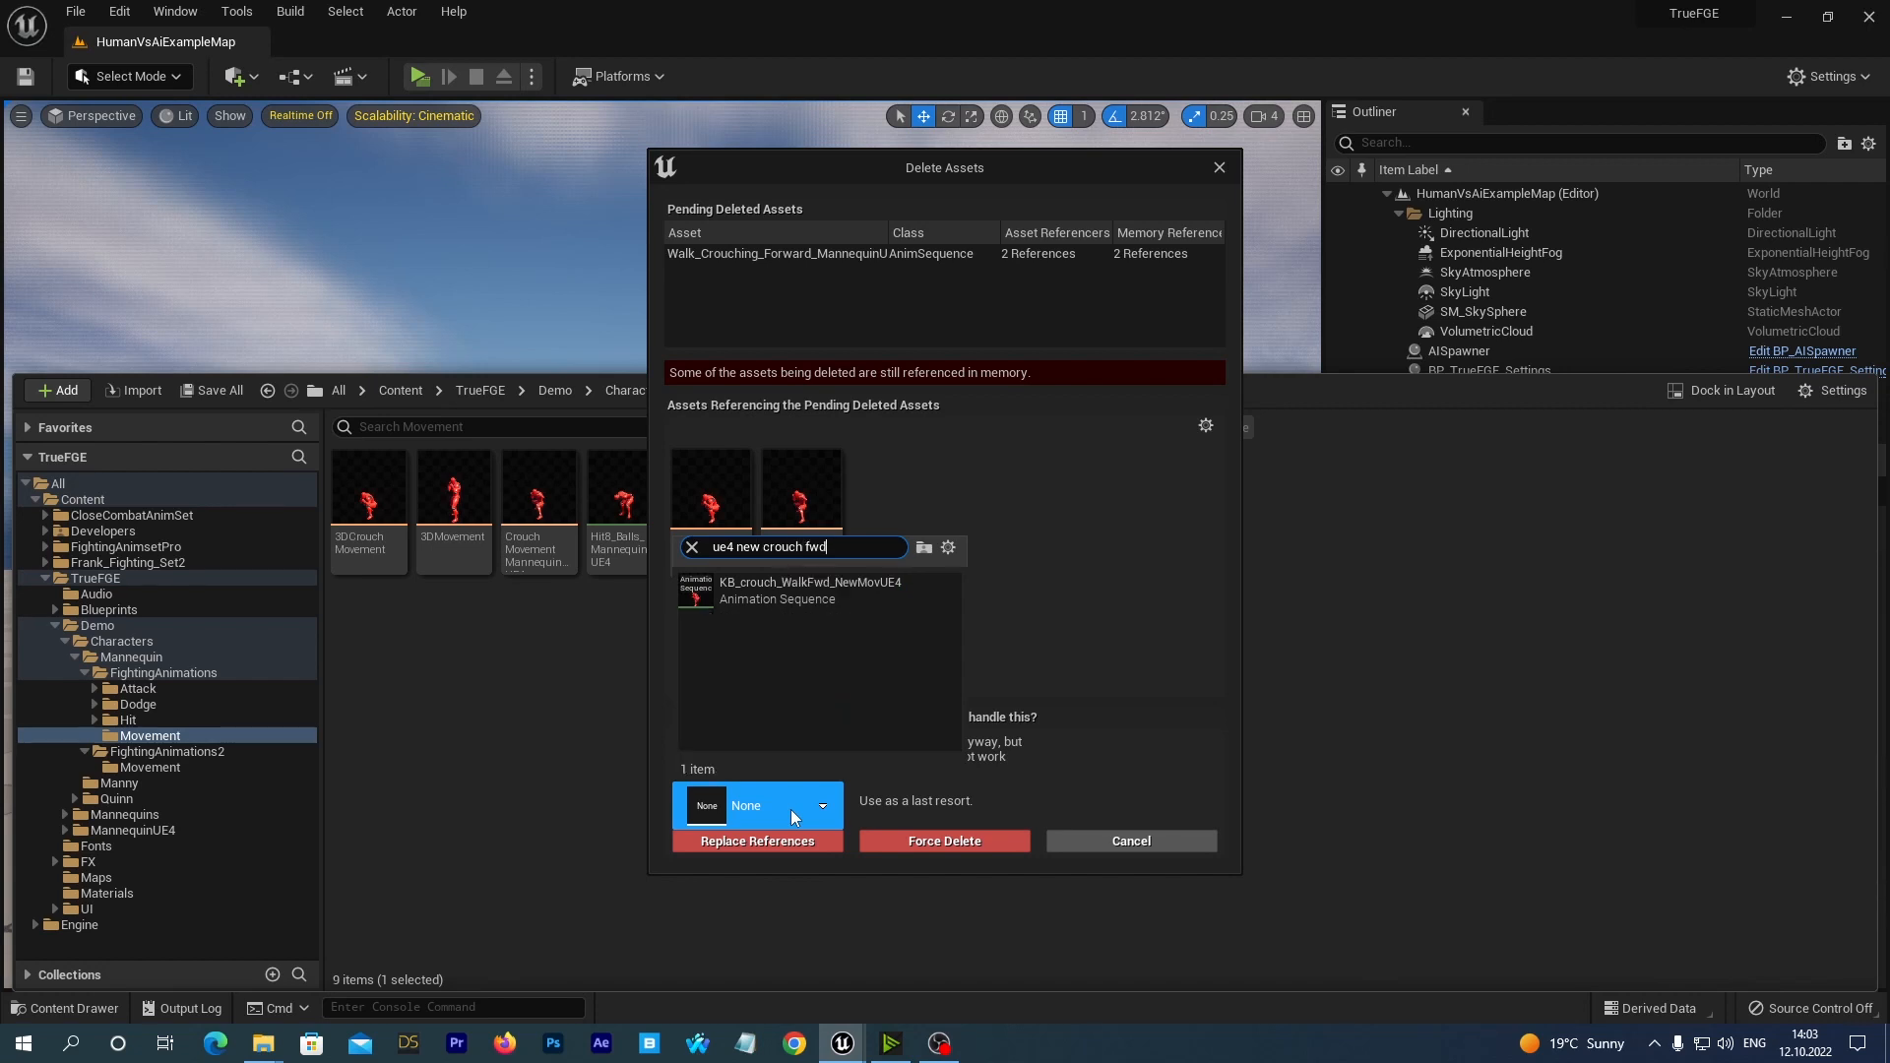
left_click(800, 587)
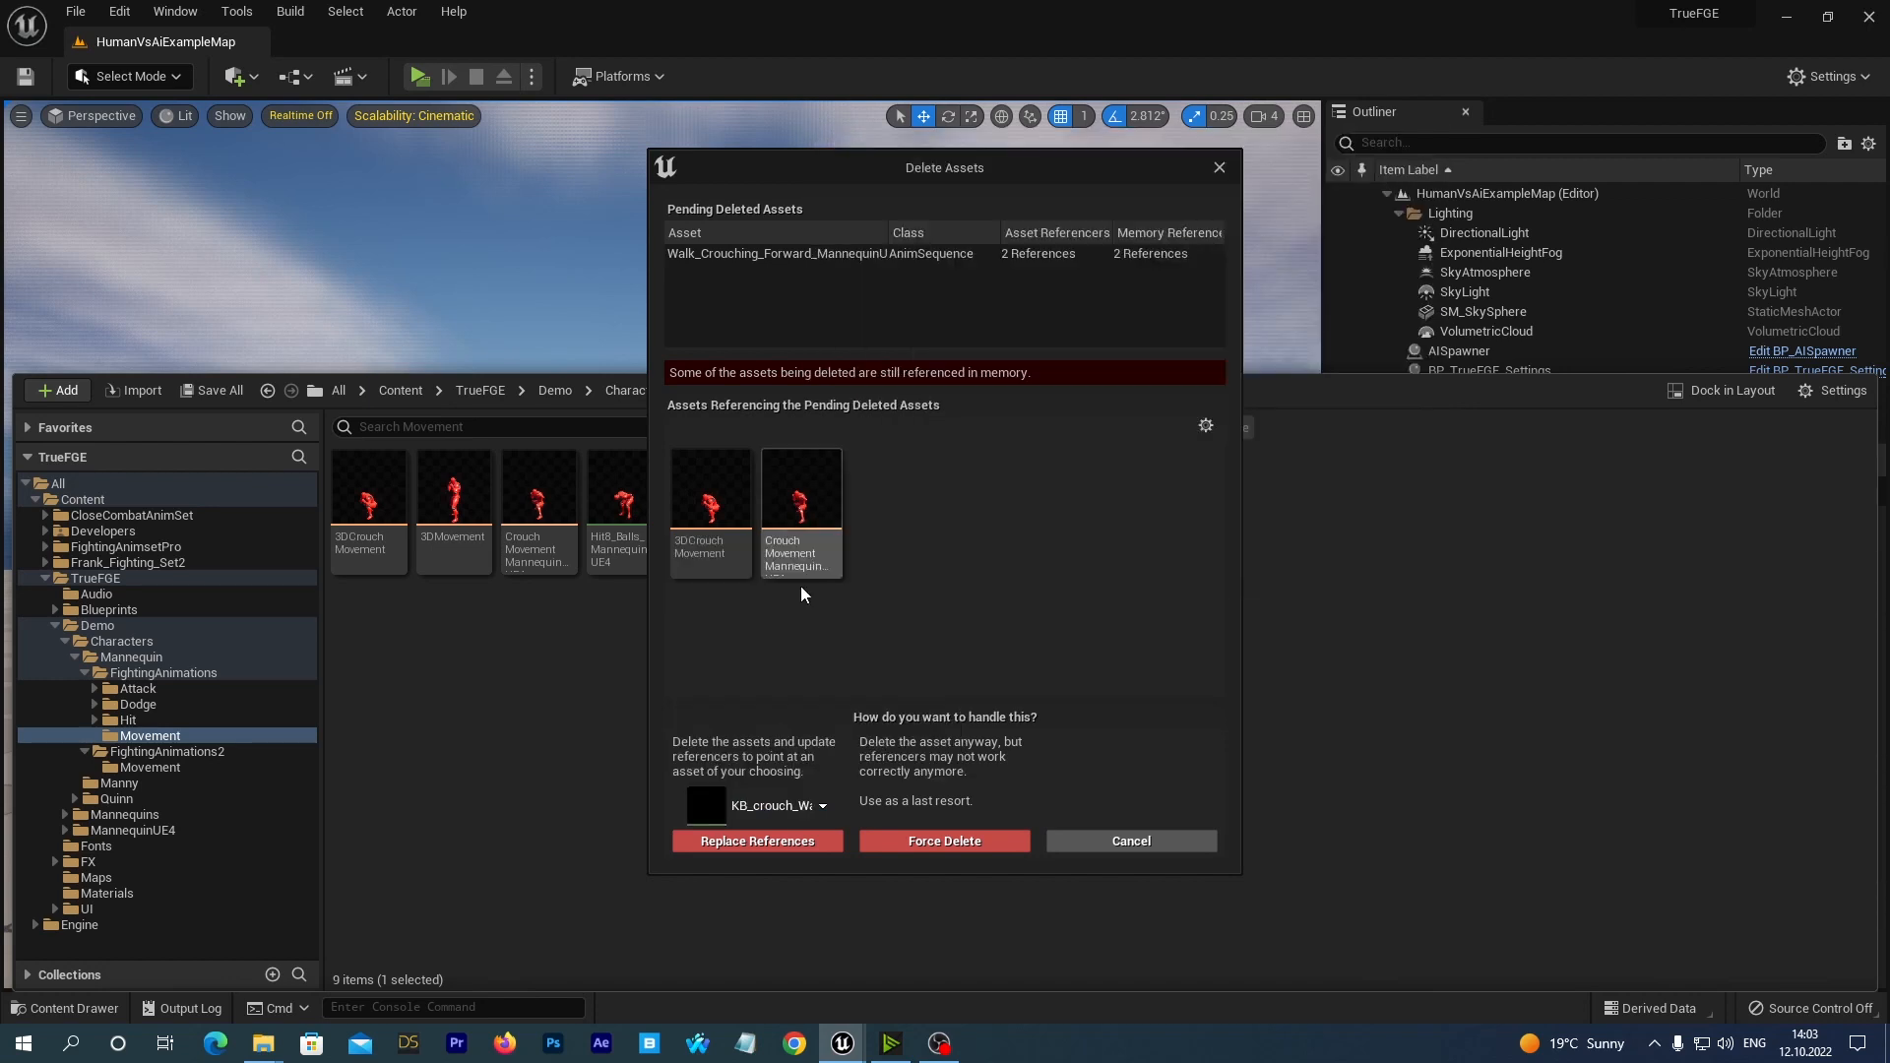
left_click(729, 842)
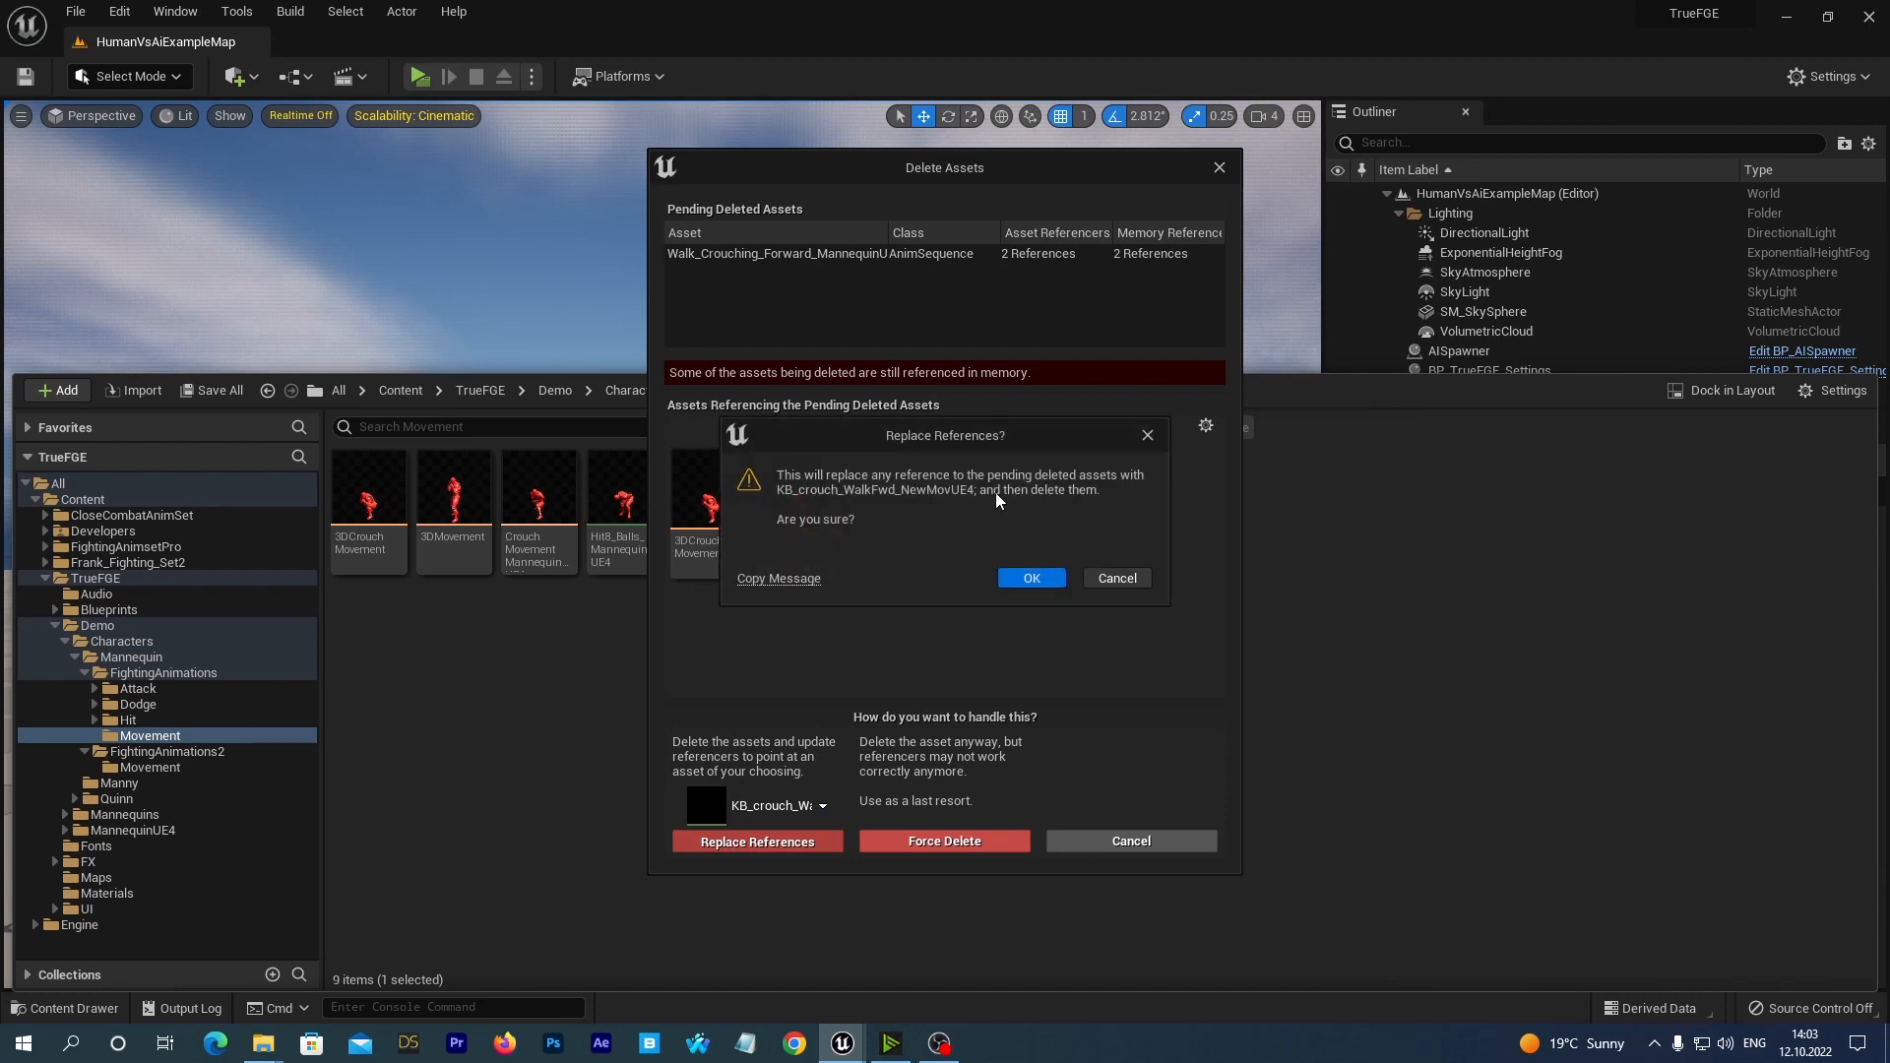
left_click(1025, 581)
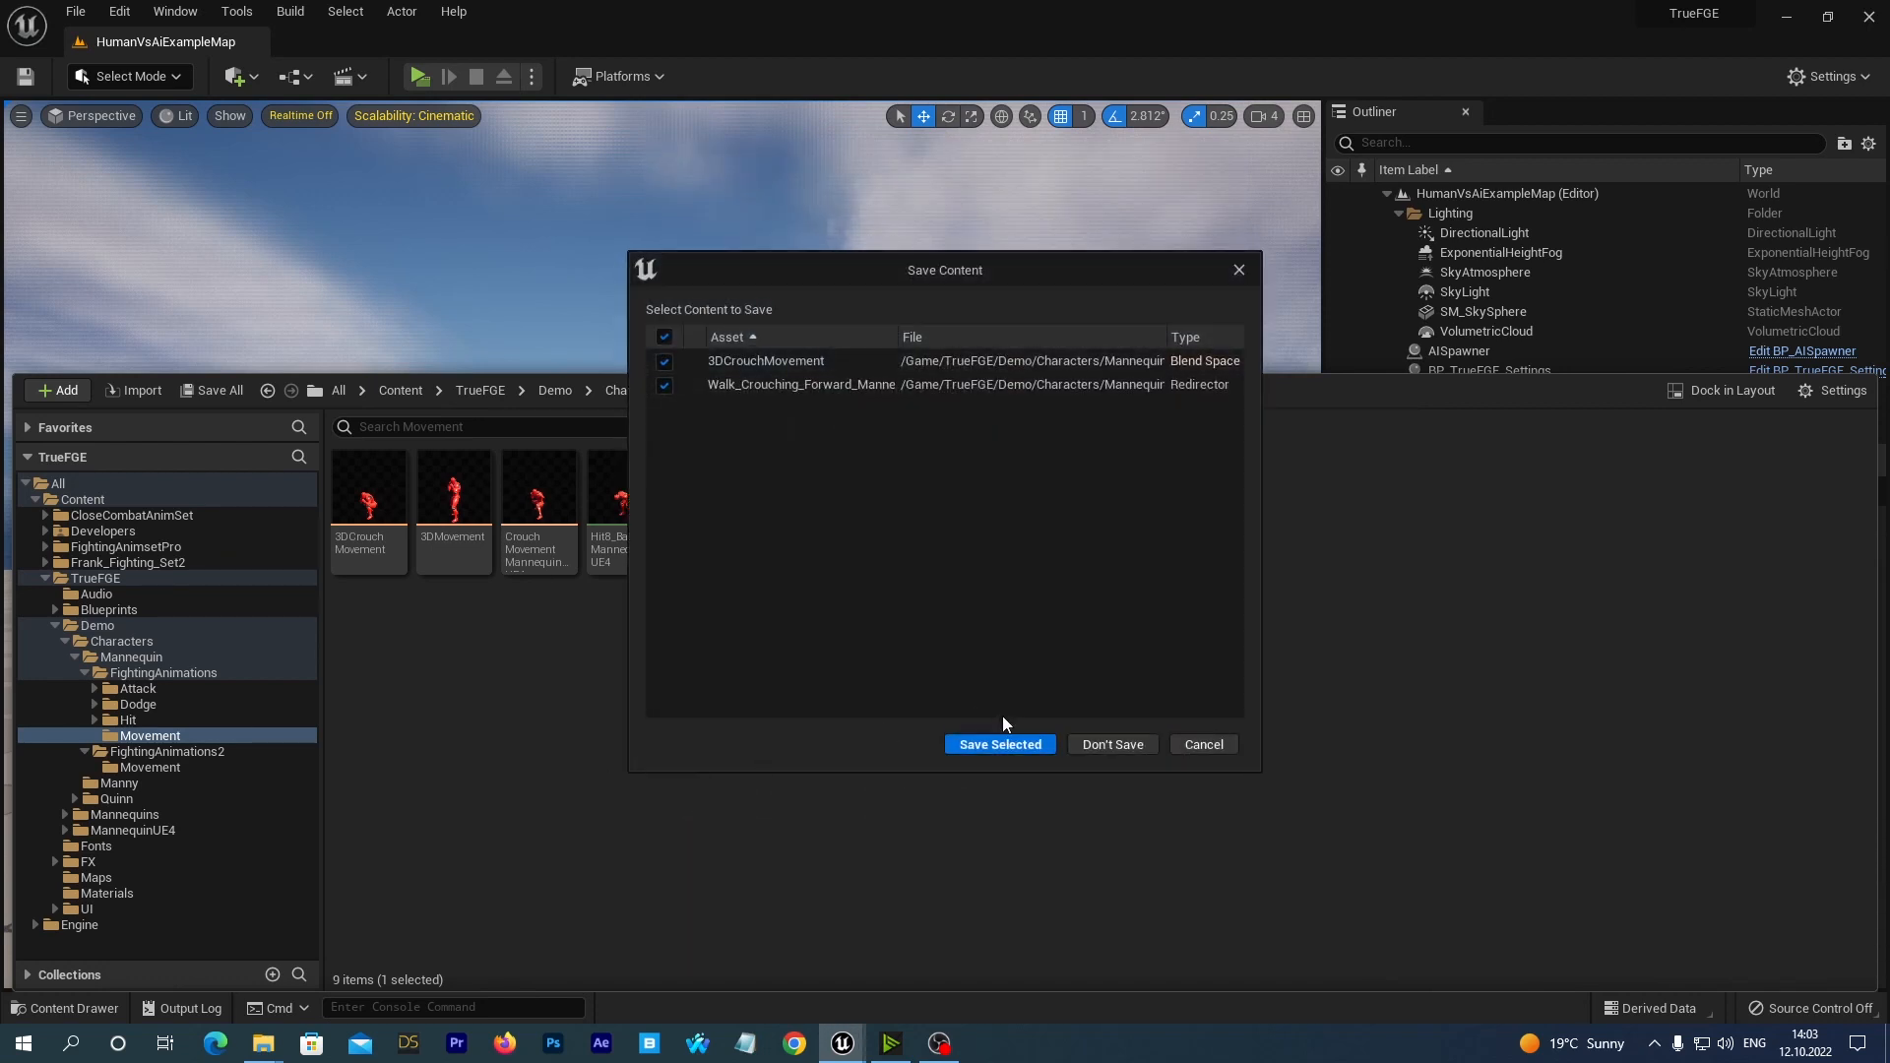
left_click(997, 745)
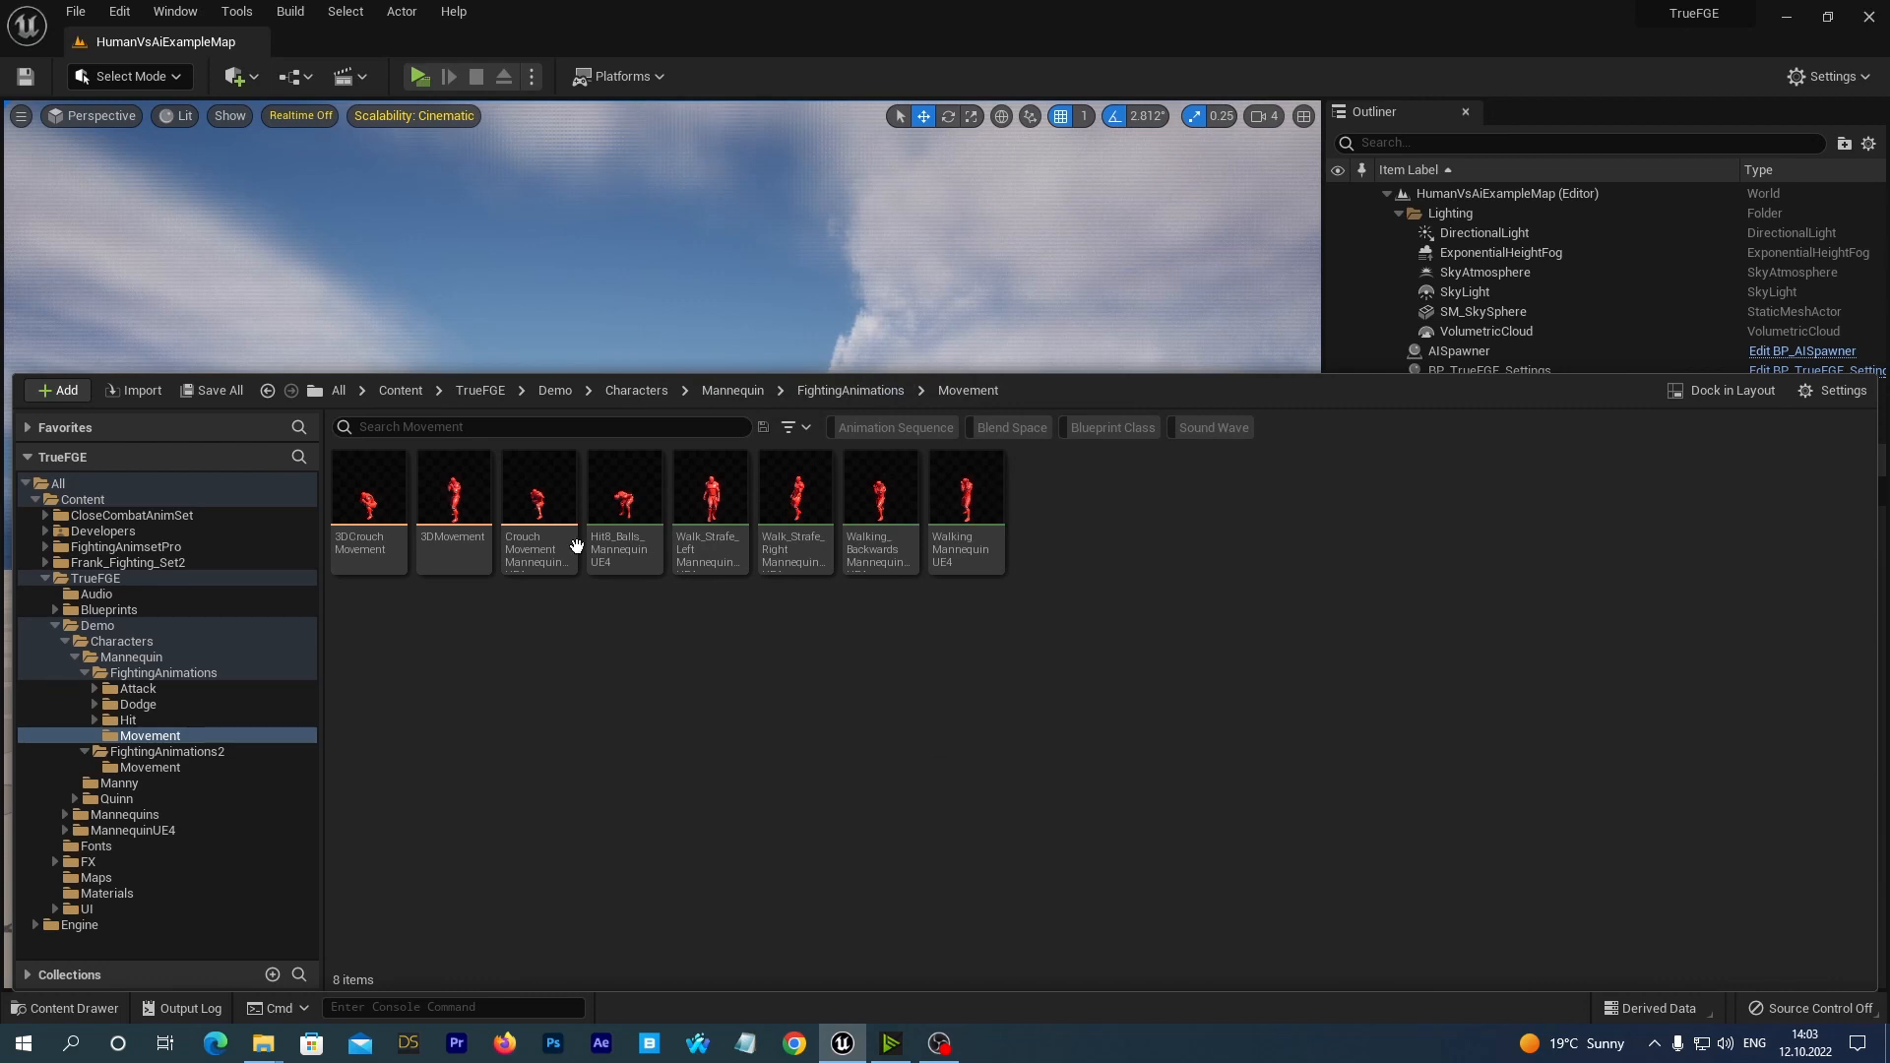
Delete the Walk_Strafe_LeftMannequinUE4 sequence, replacing its references with NinjaRunLeft_NewMovUE4, and save the 3DMovement blend space and the redirector.
left_click(708, 507)
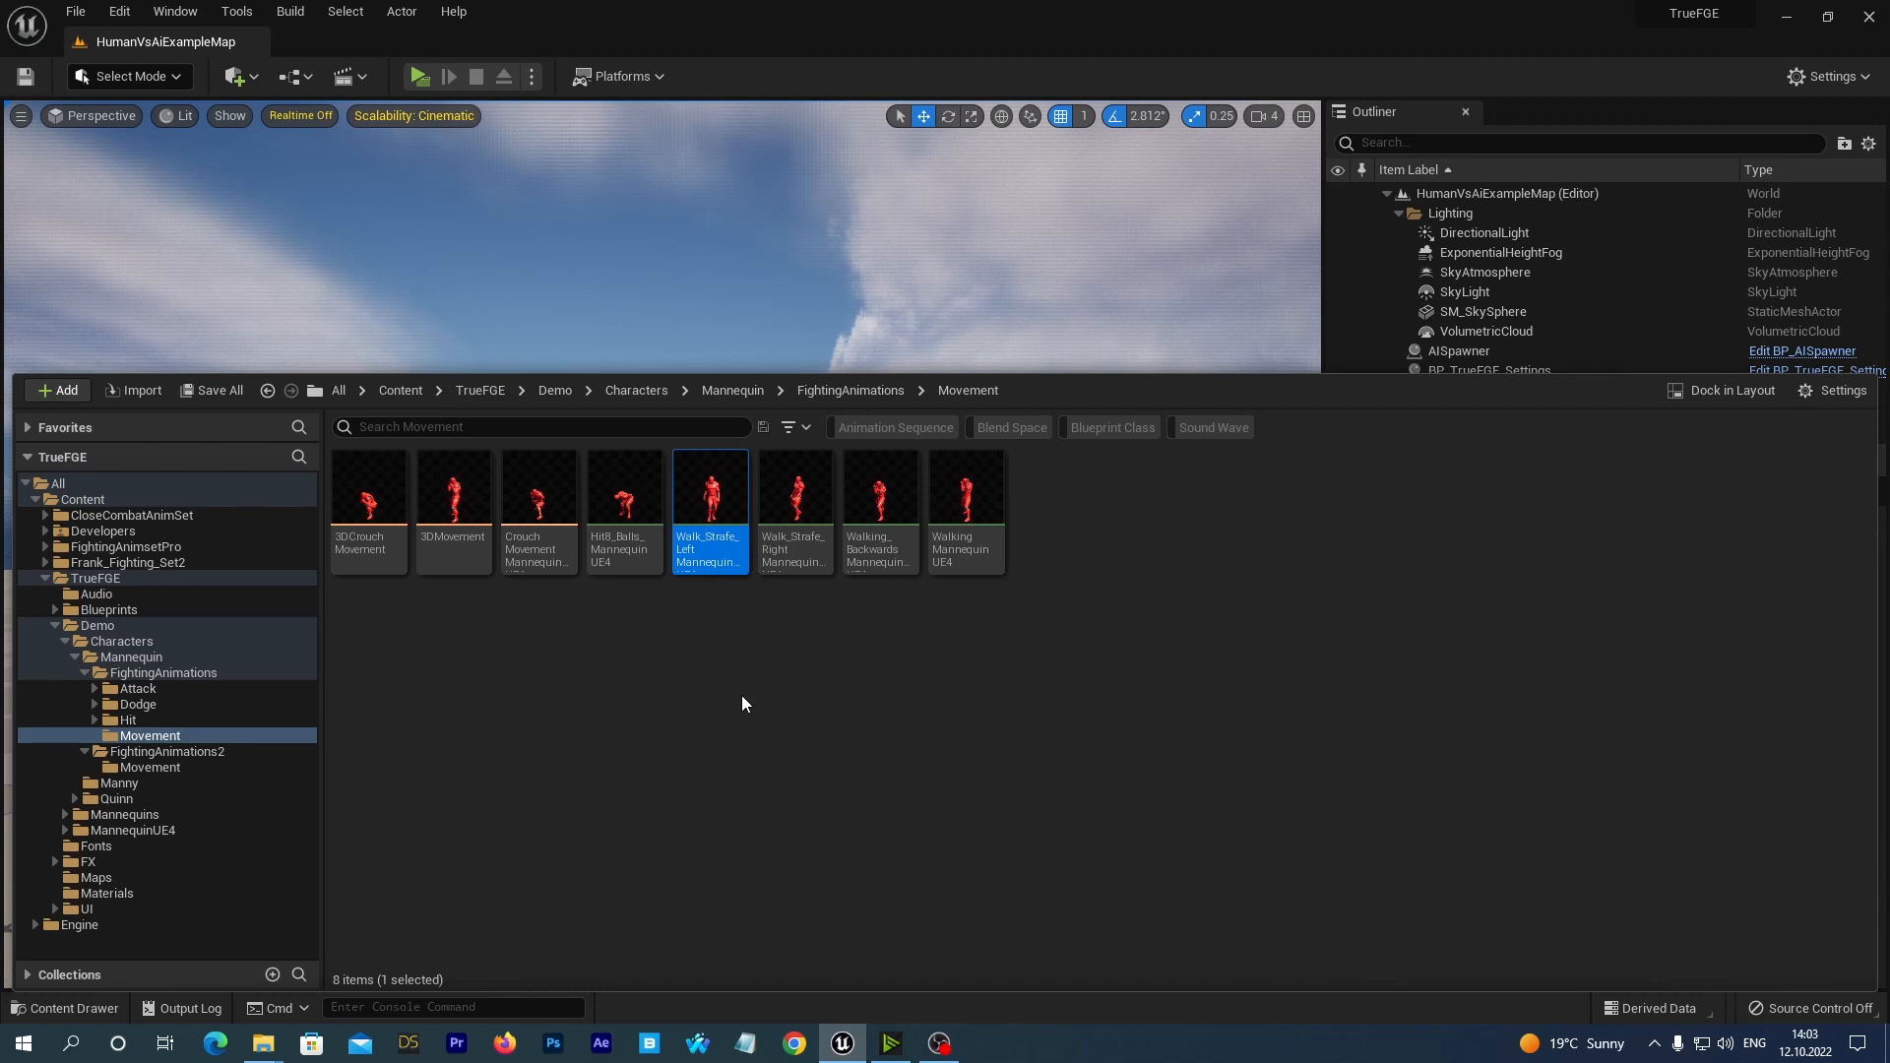
right_click(706, 495)
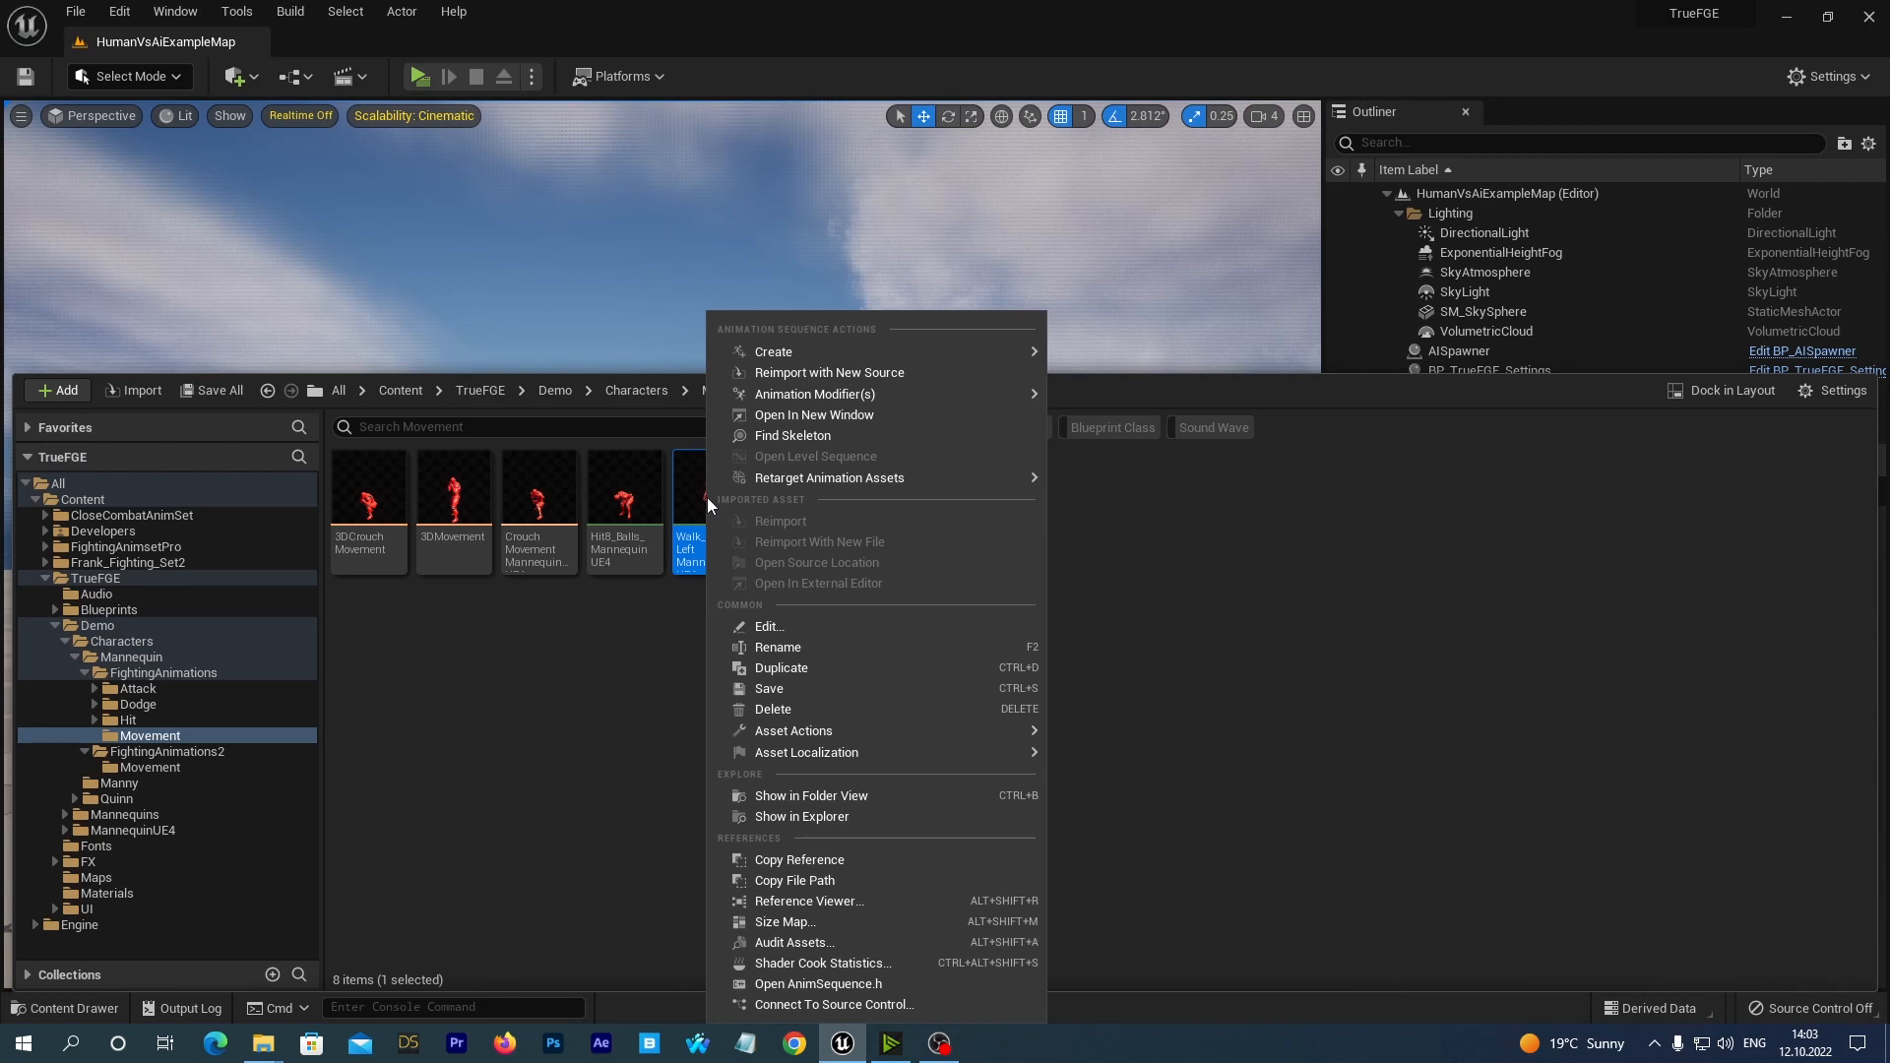
left_click(785, 713)
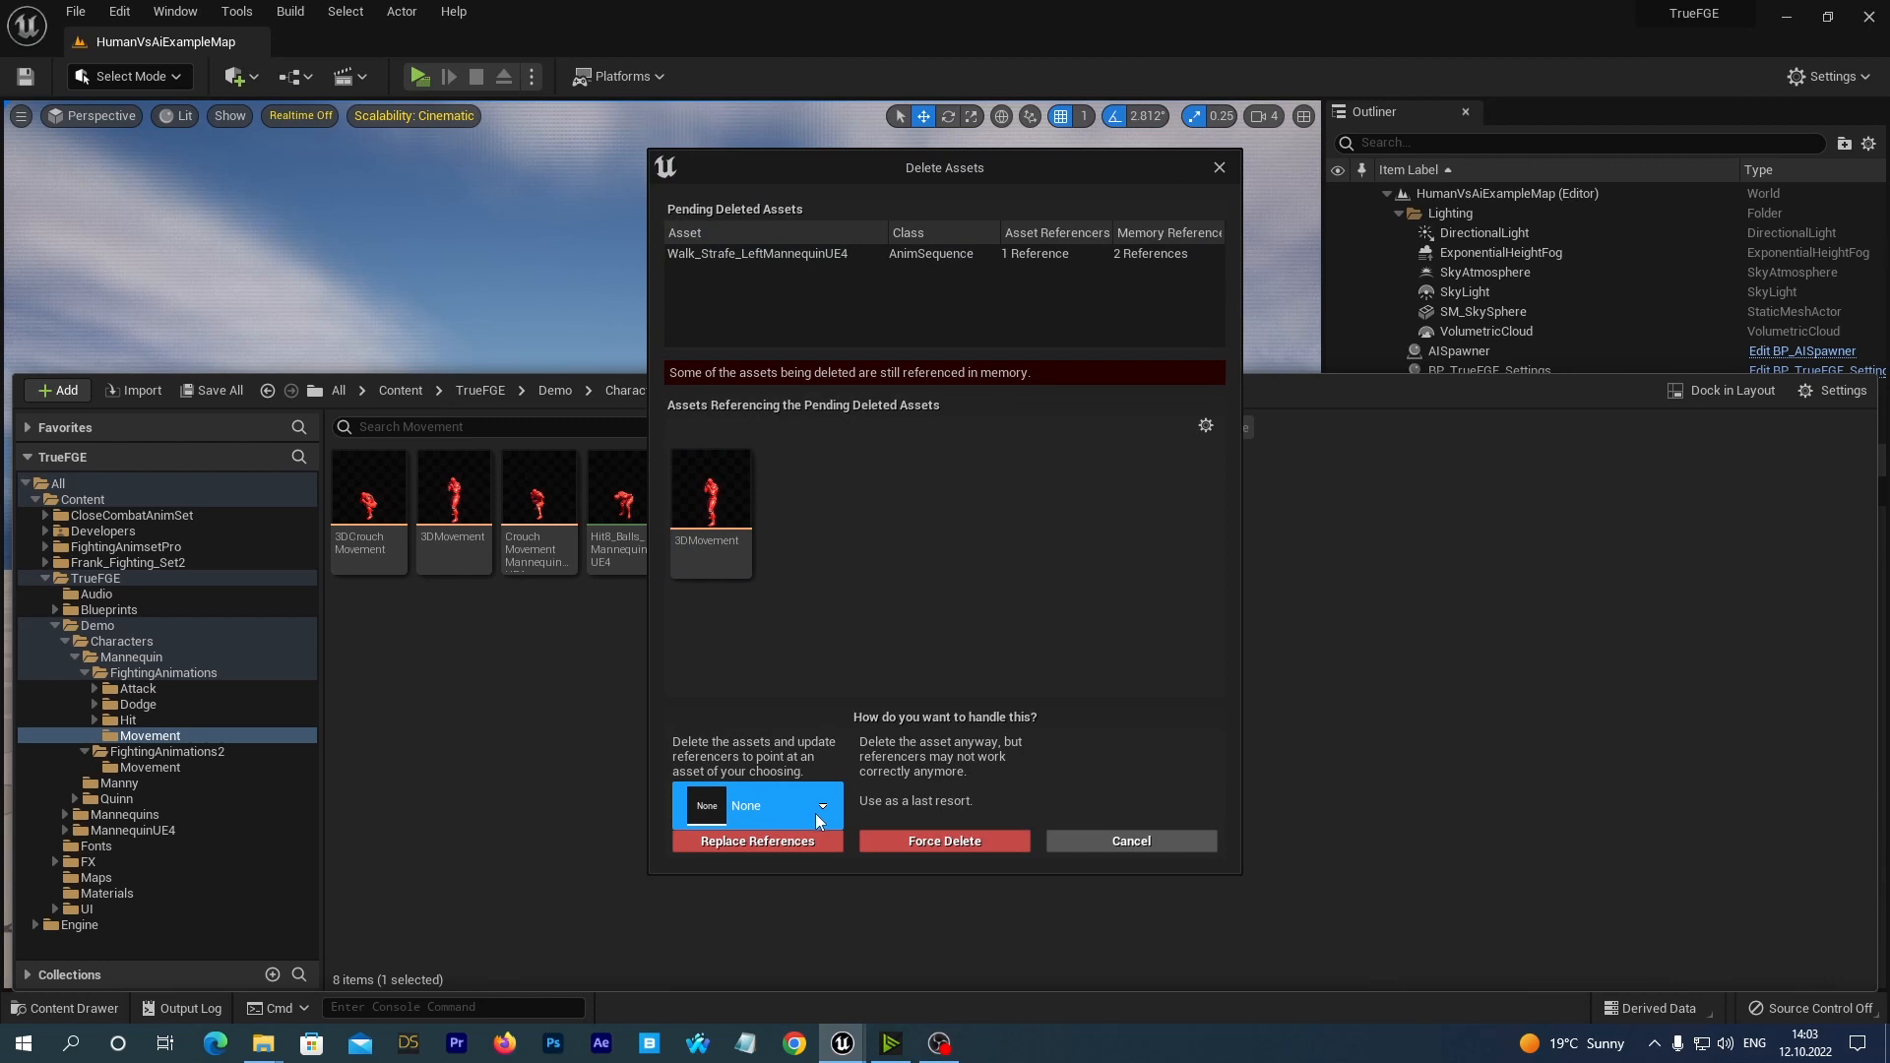
left_click(816, 813)
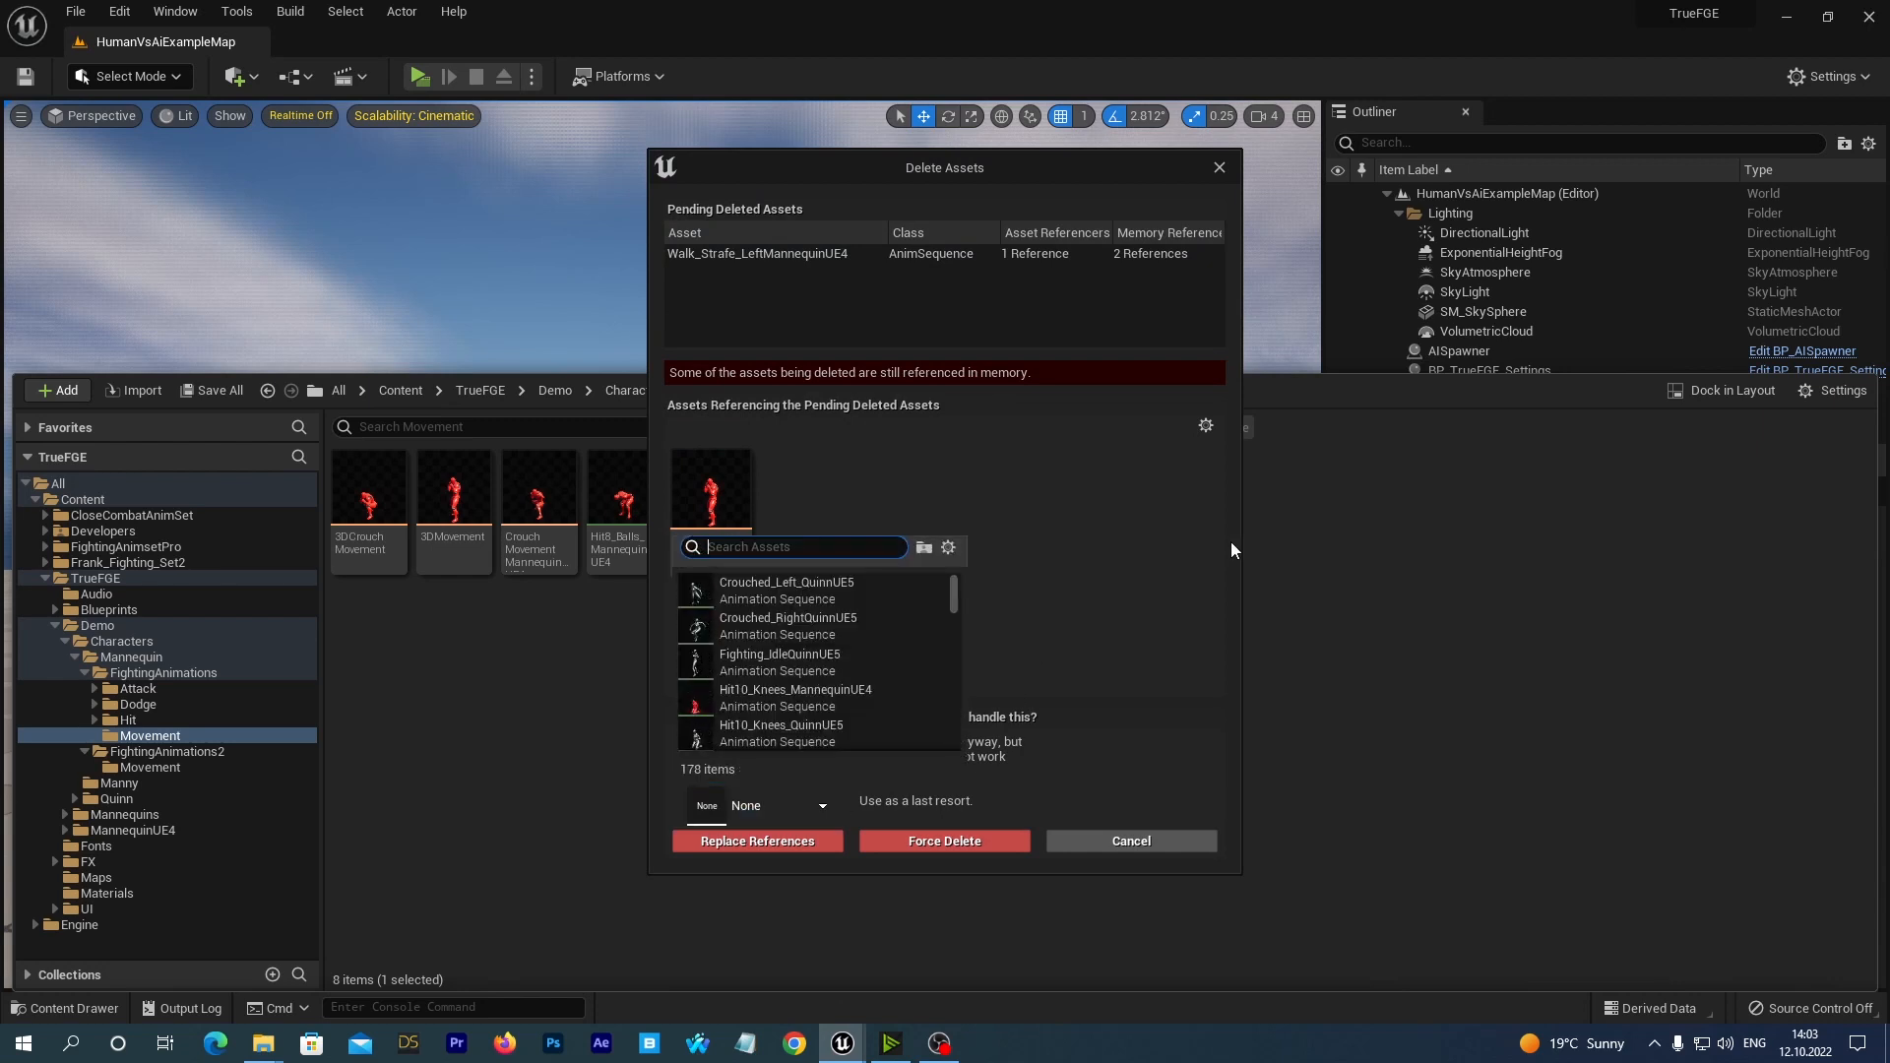
type("ue4 new")
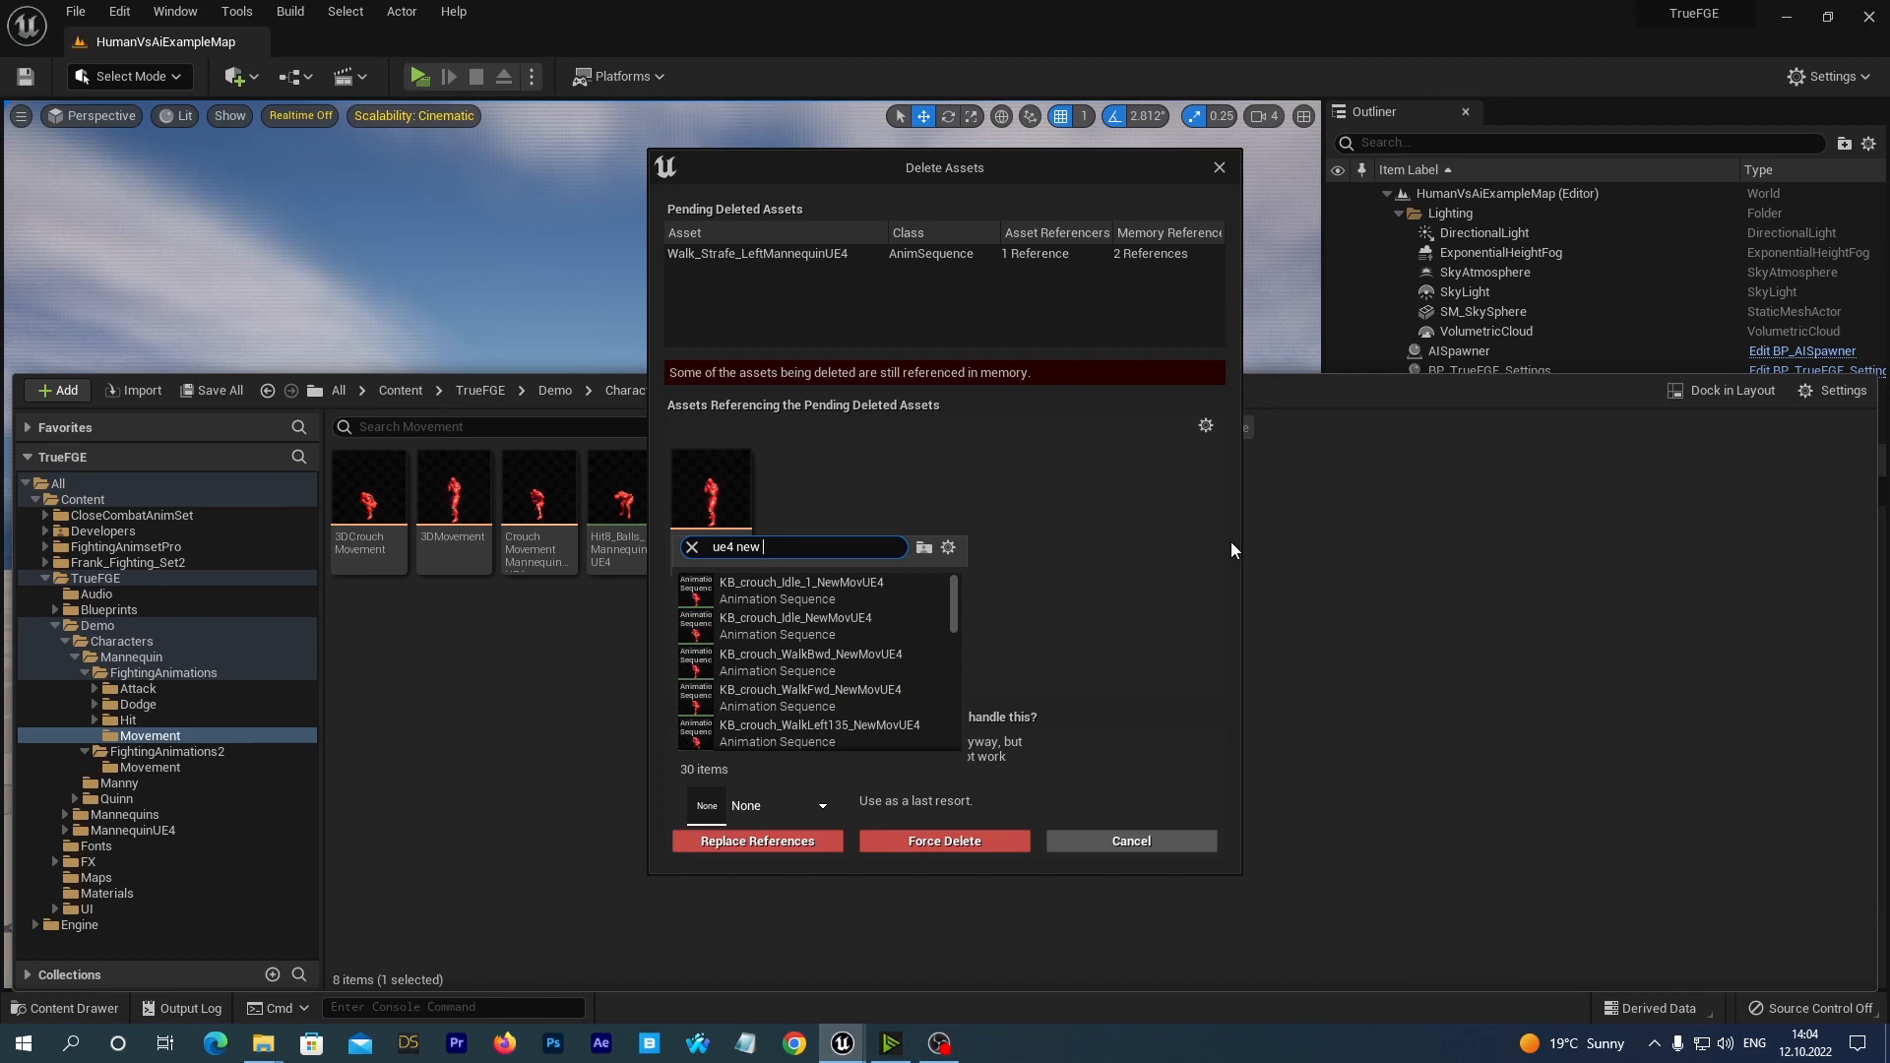
type(" left")
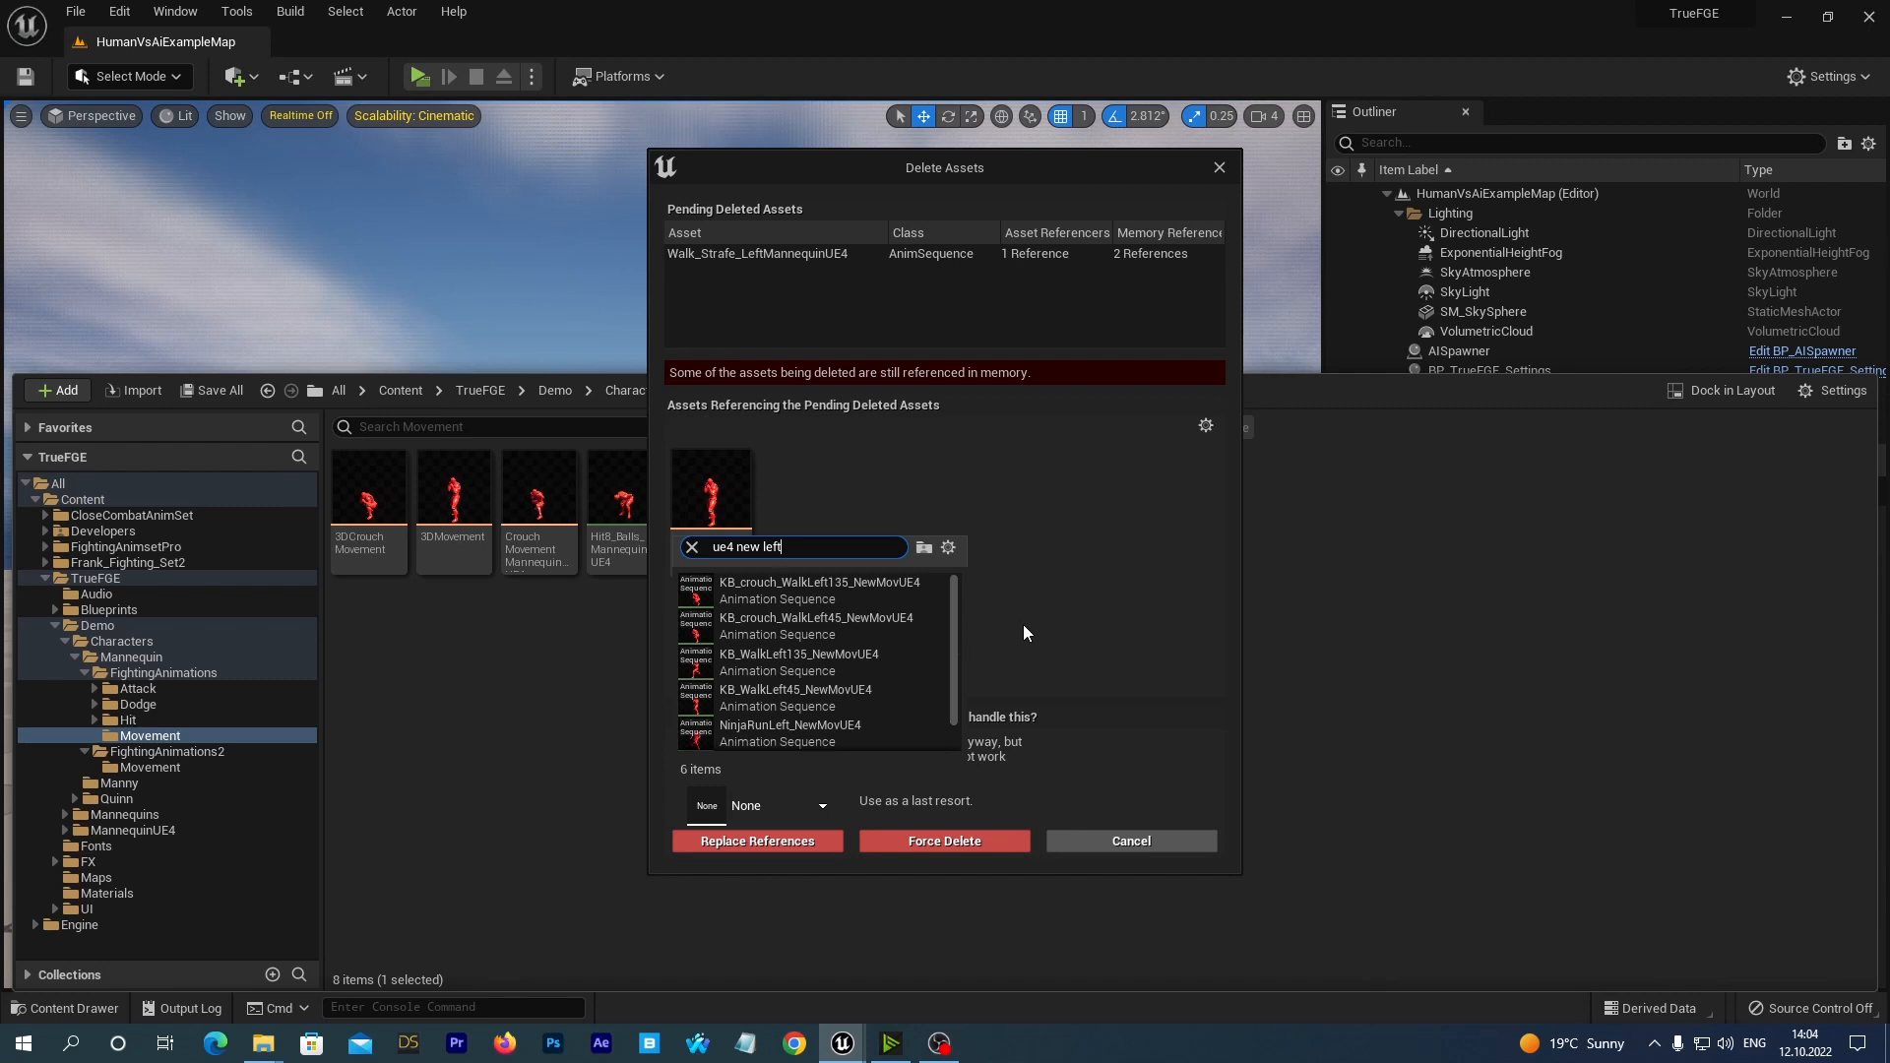
left_click_drag(954, 630, 989, 652)
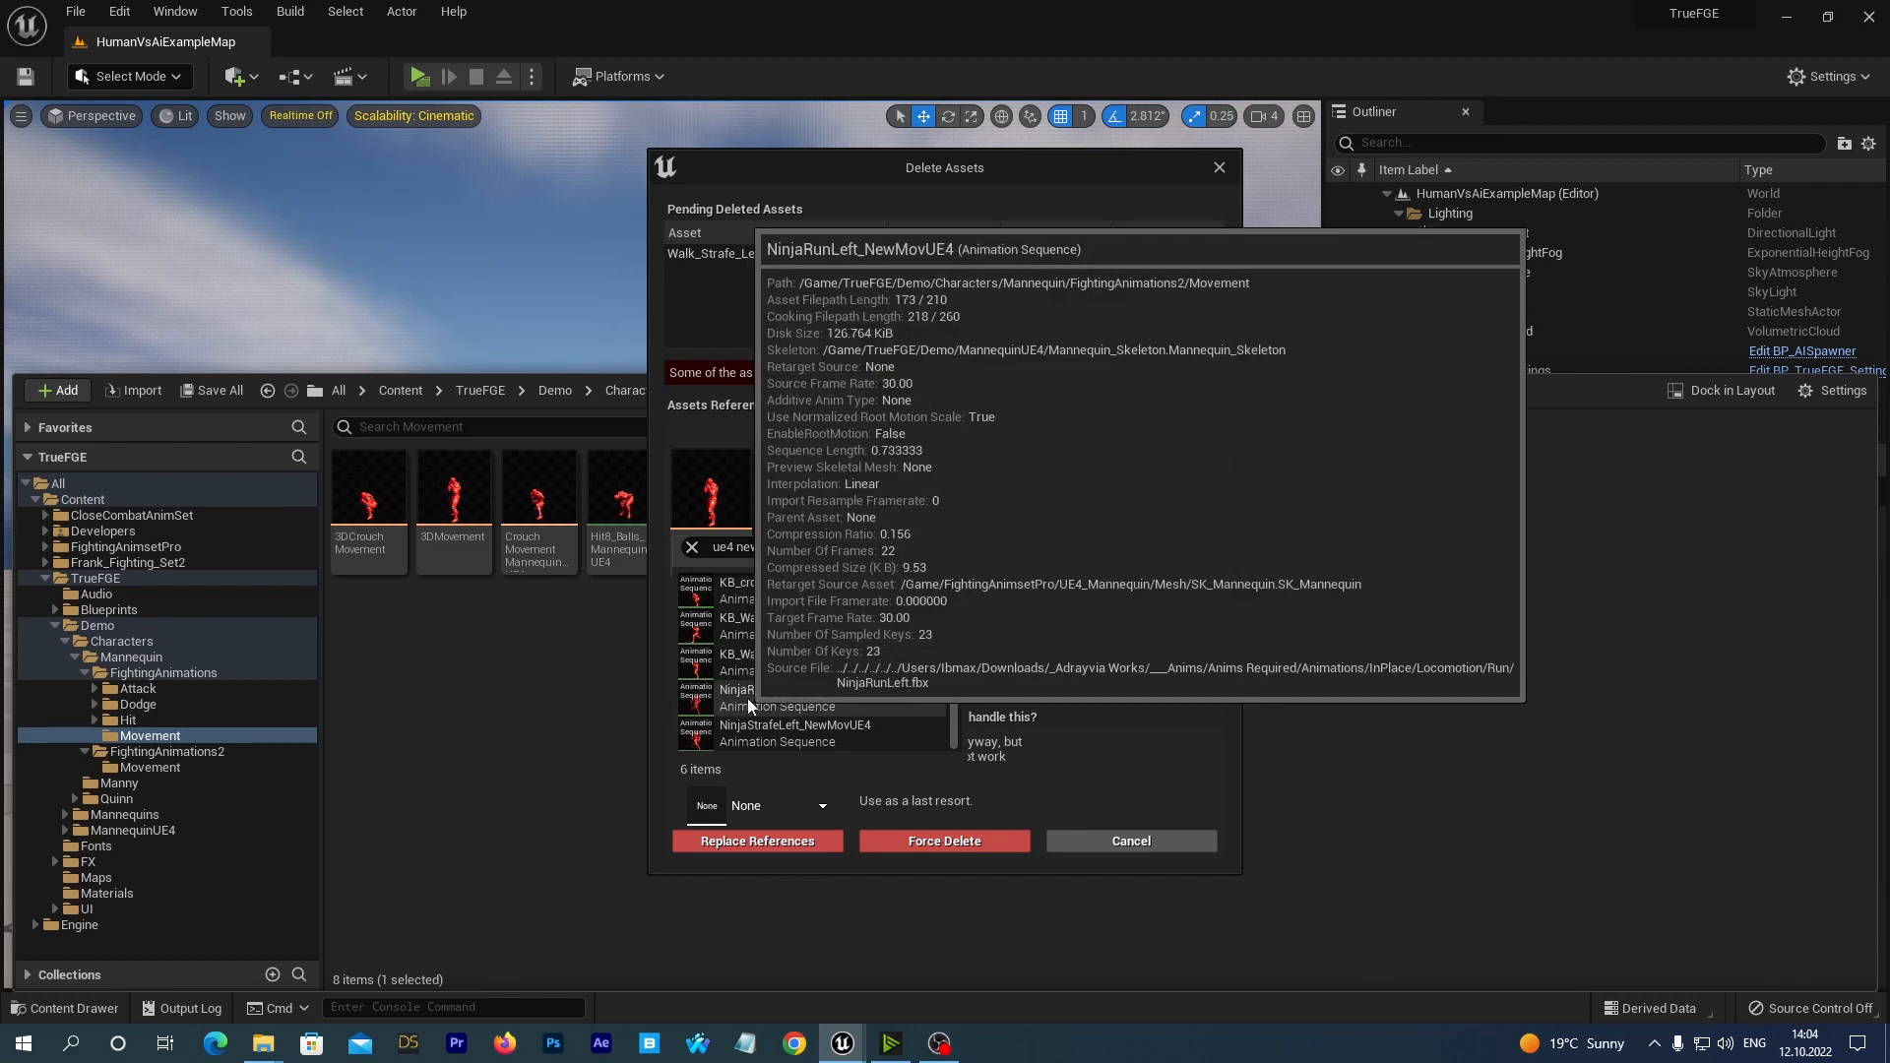
left_click(771, 694)
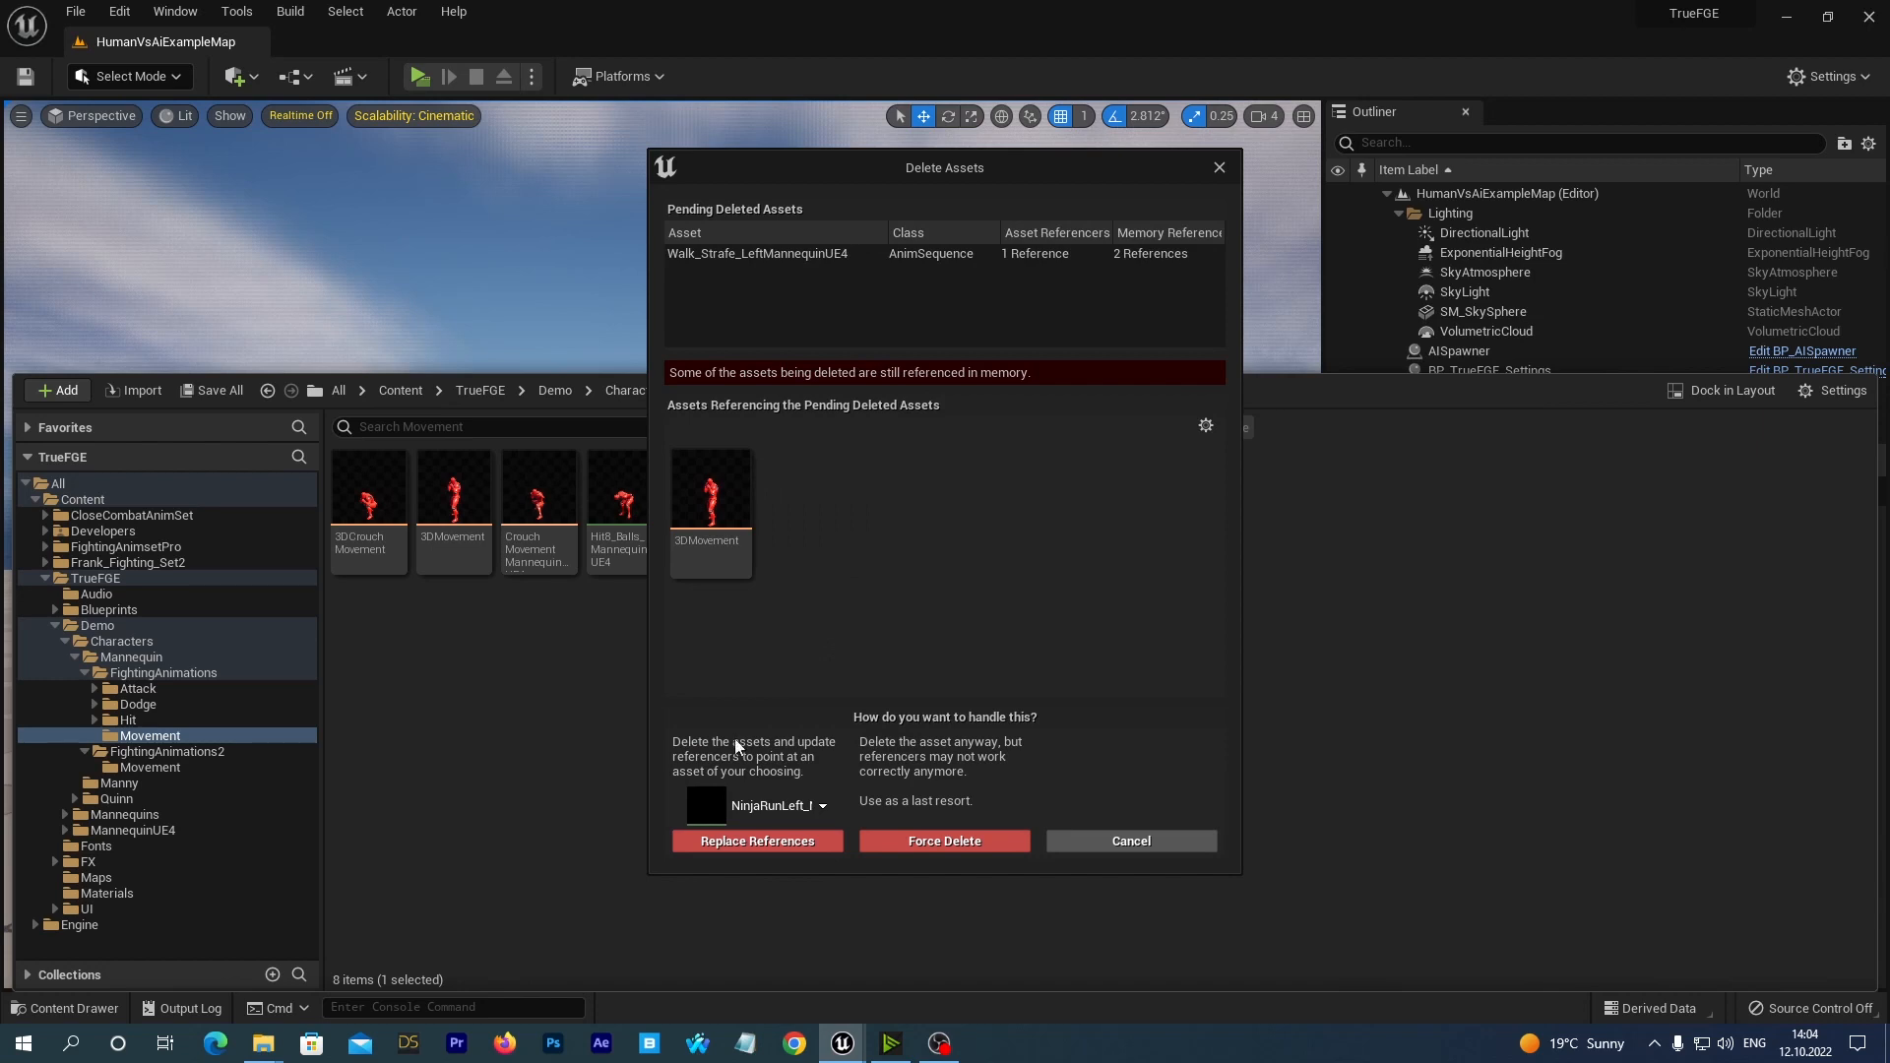
left_click(717, 843)
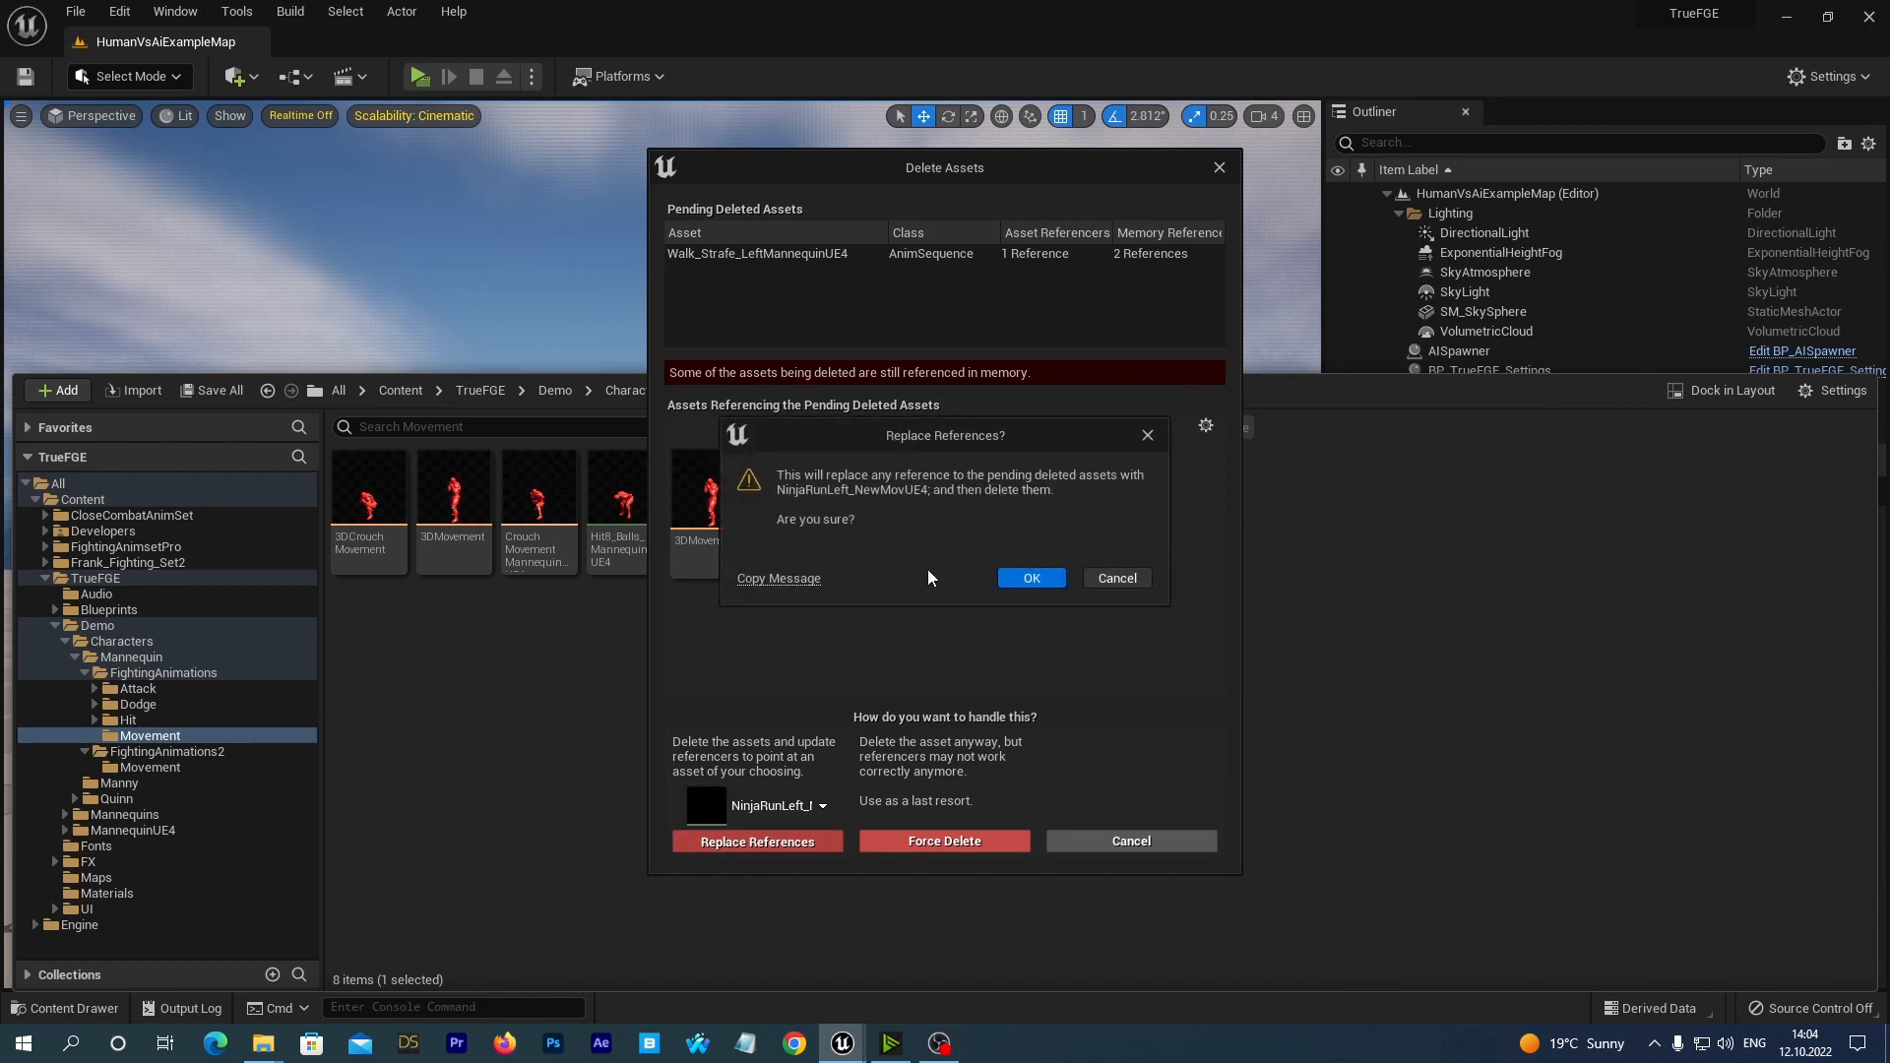
left_click(1029, 578)
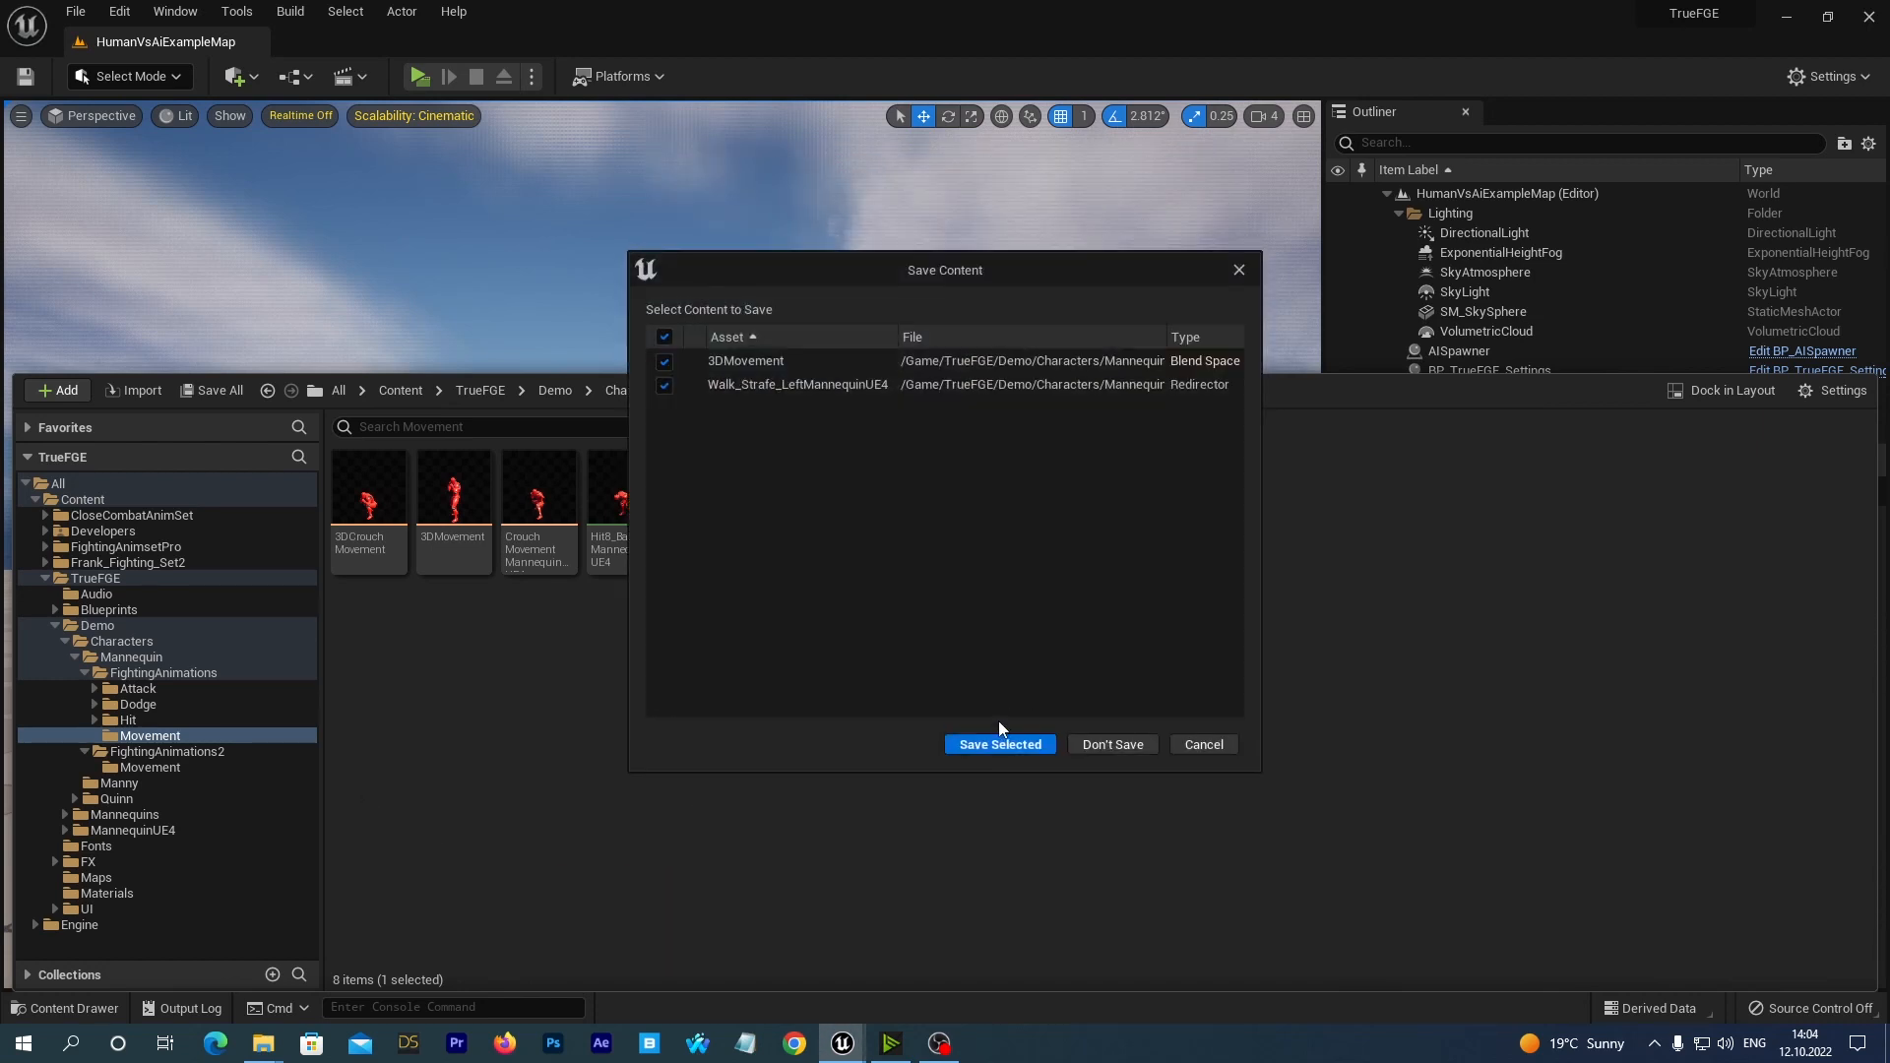
left_click(1001, 745)
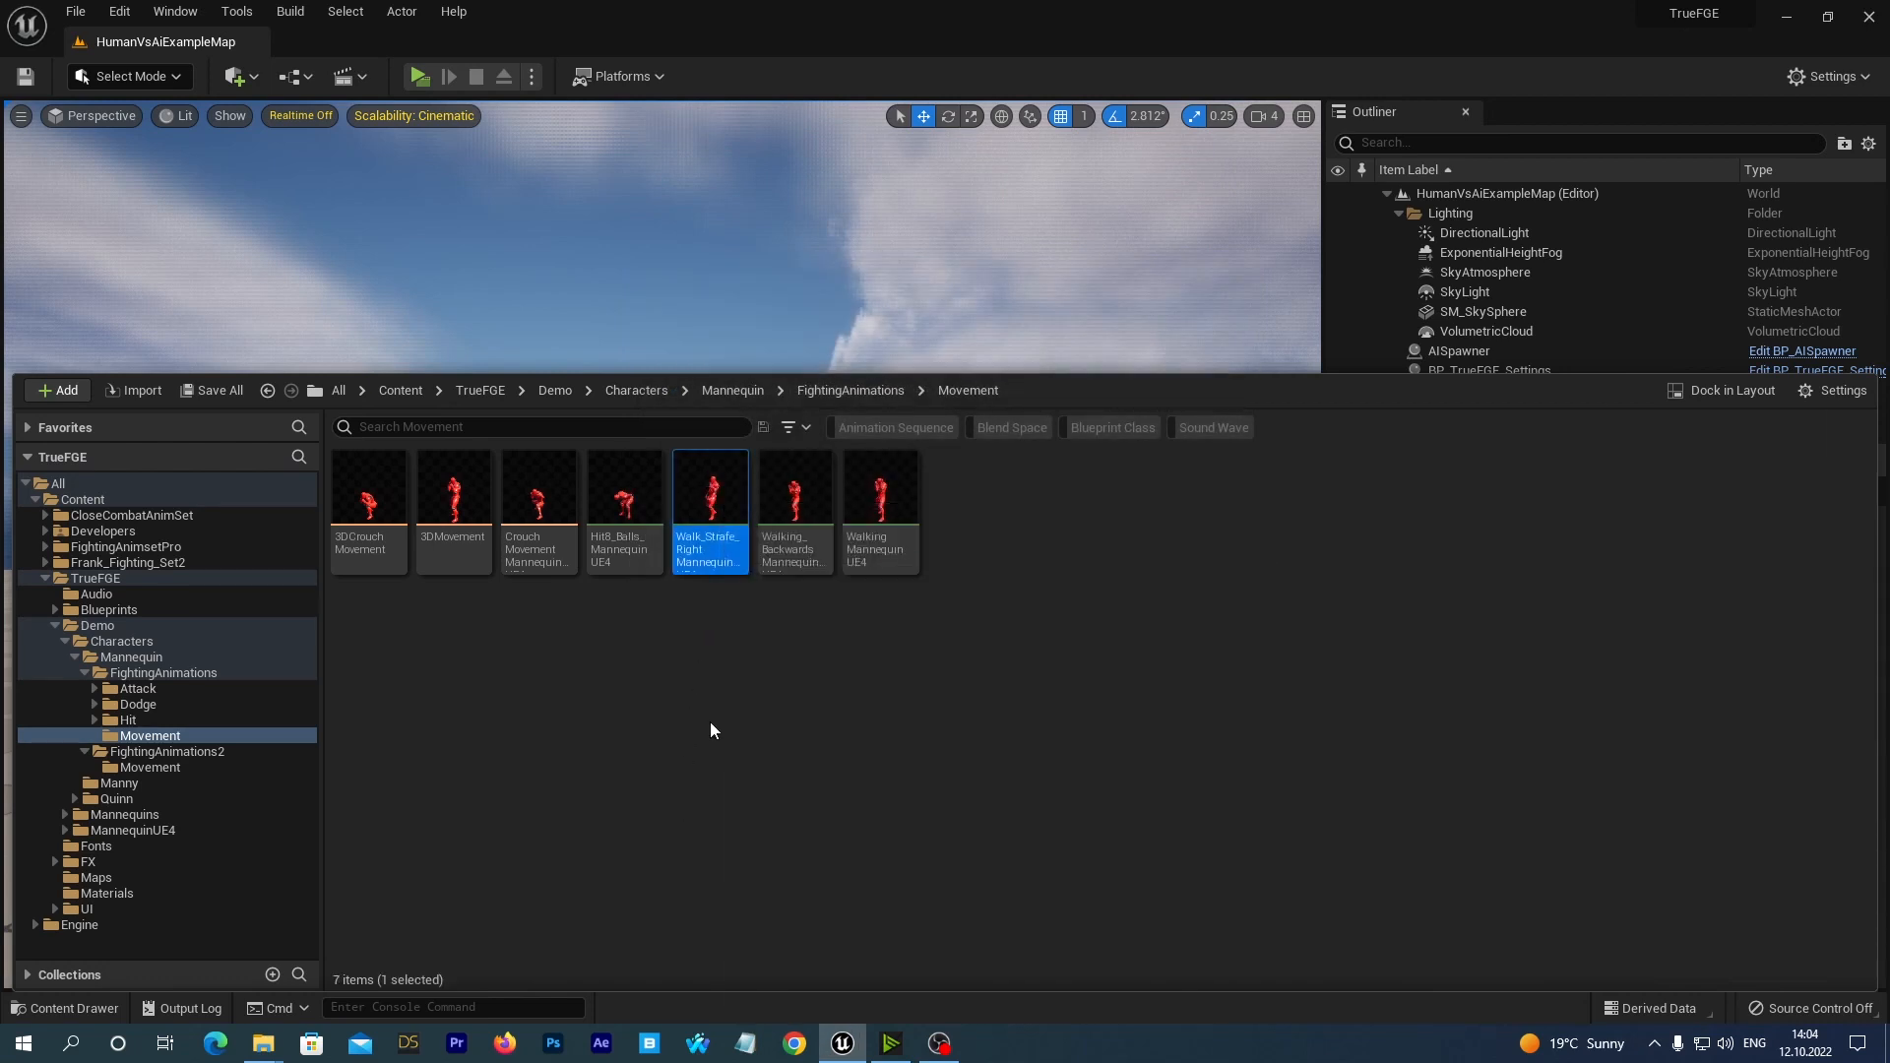
Delete the Walk_Strafe_RightMannequinUE4 sequence, replacing its references with NinjaRunRight_NewMovUE4, and save the 3DMovement blend space and the redirector.
right_click(709, 487)
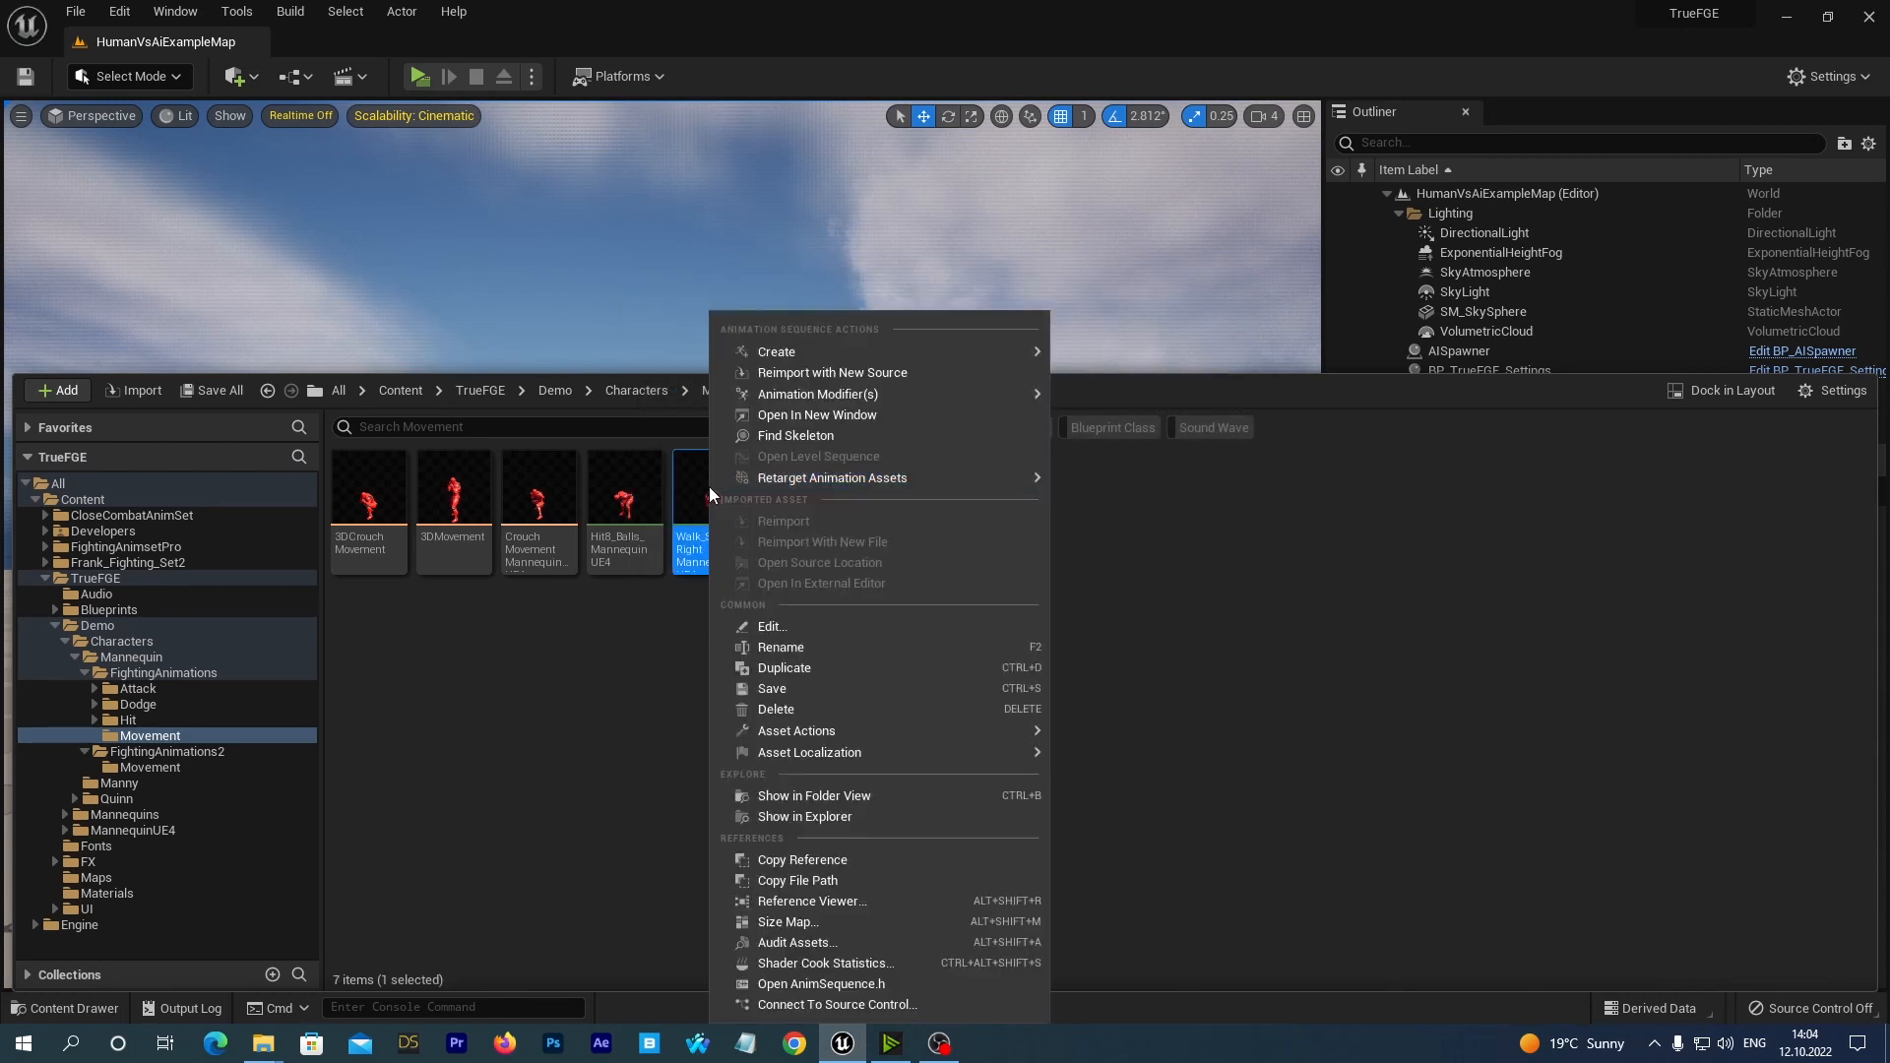
mouse_move(709, 487)
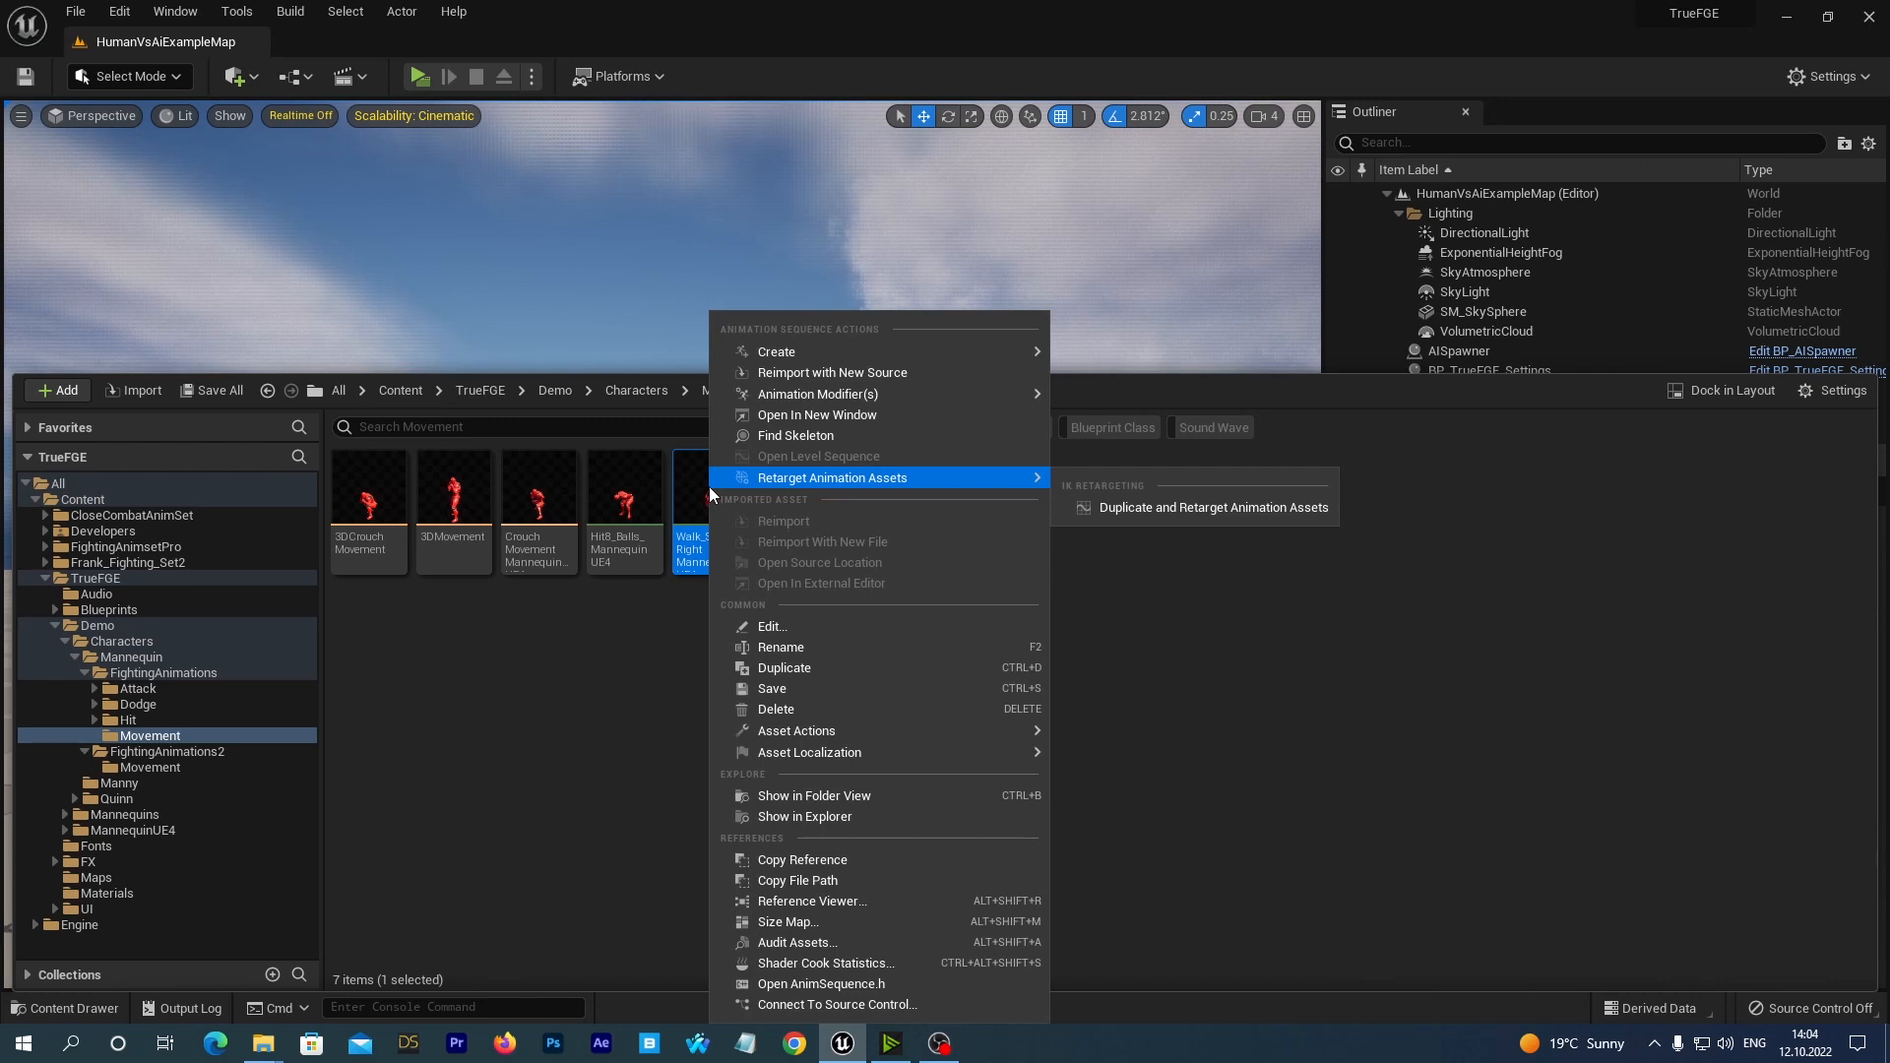
left_click(778, 709)
left_click(827, 803)
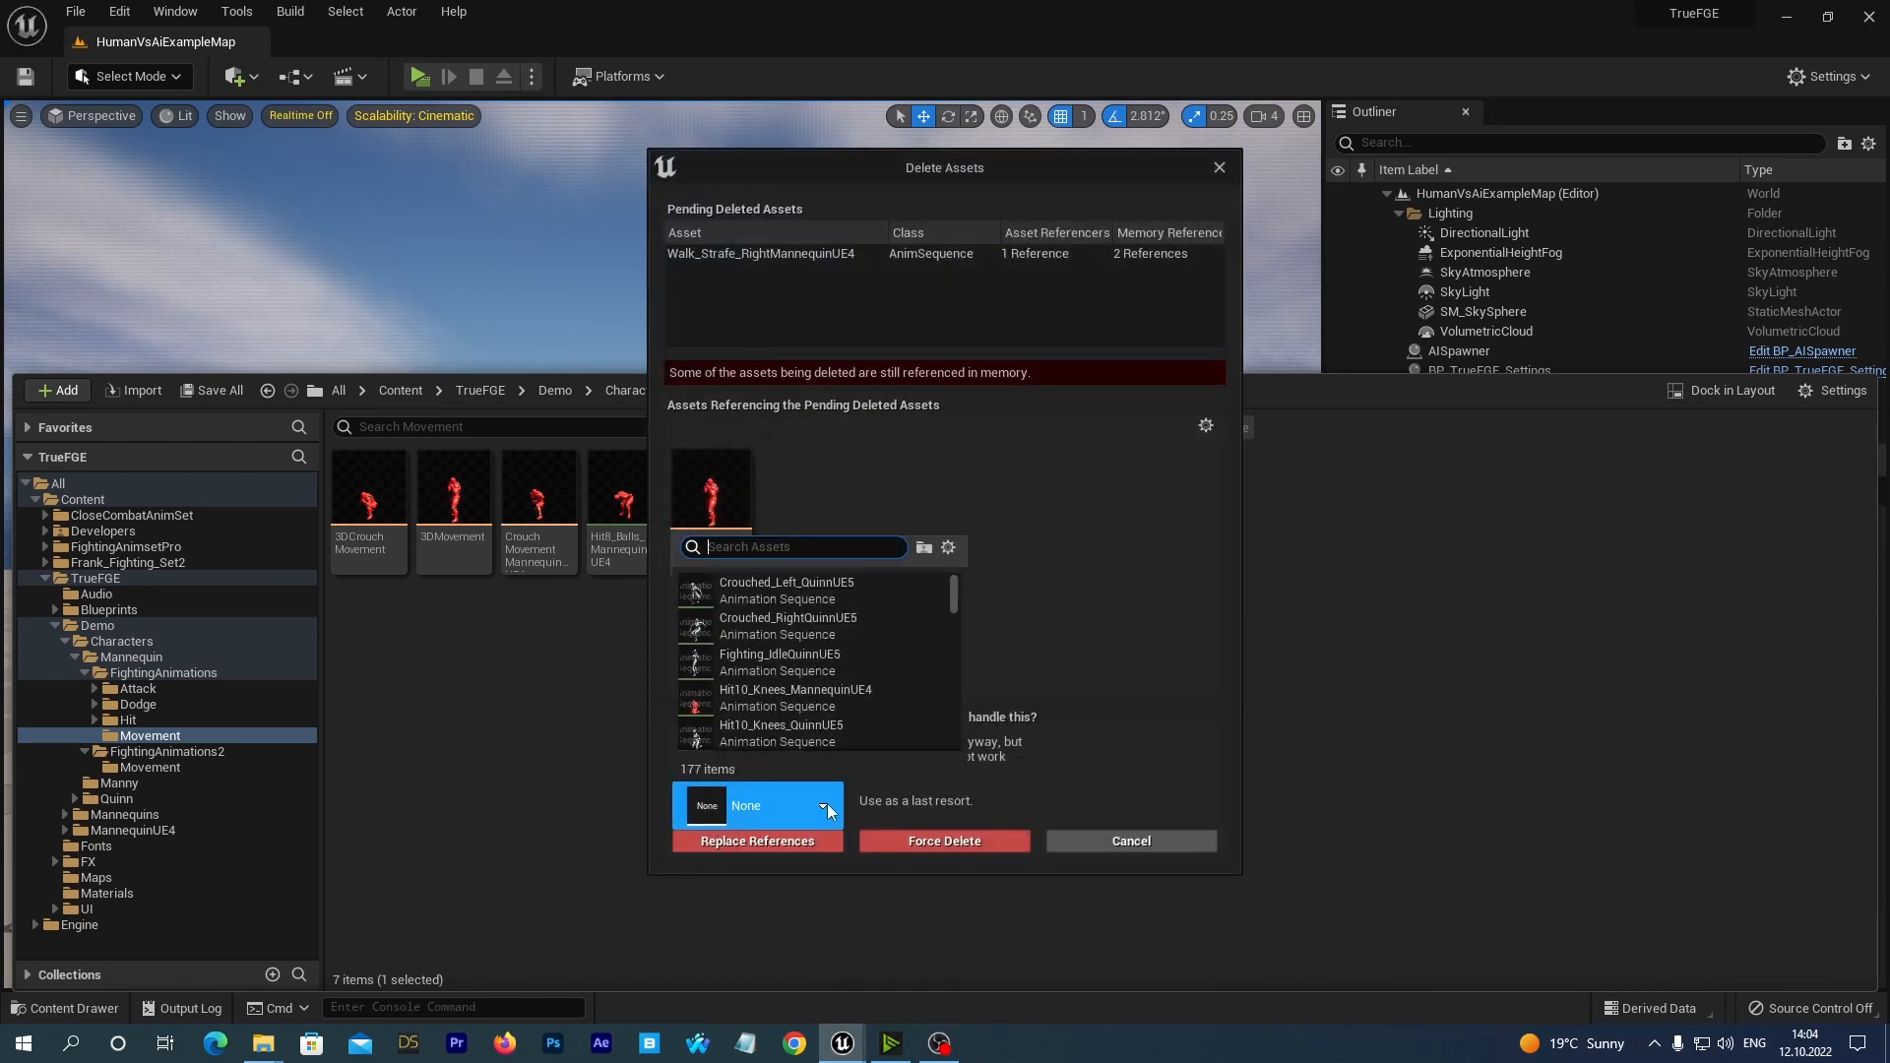
type("u")
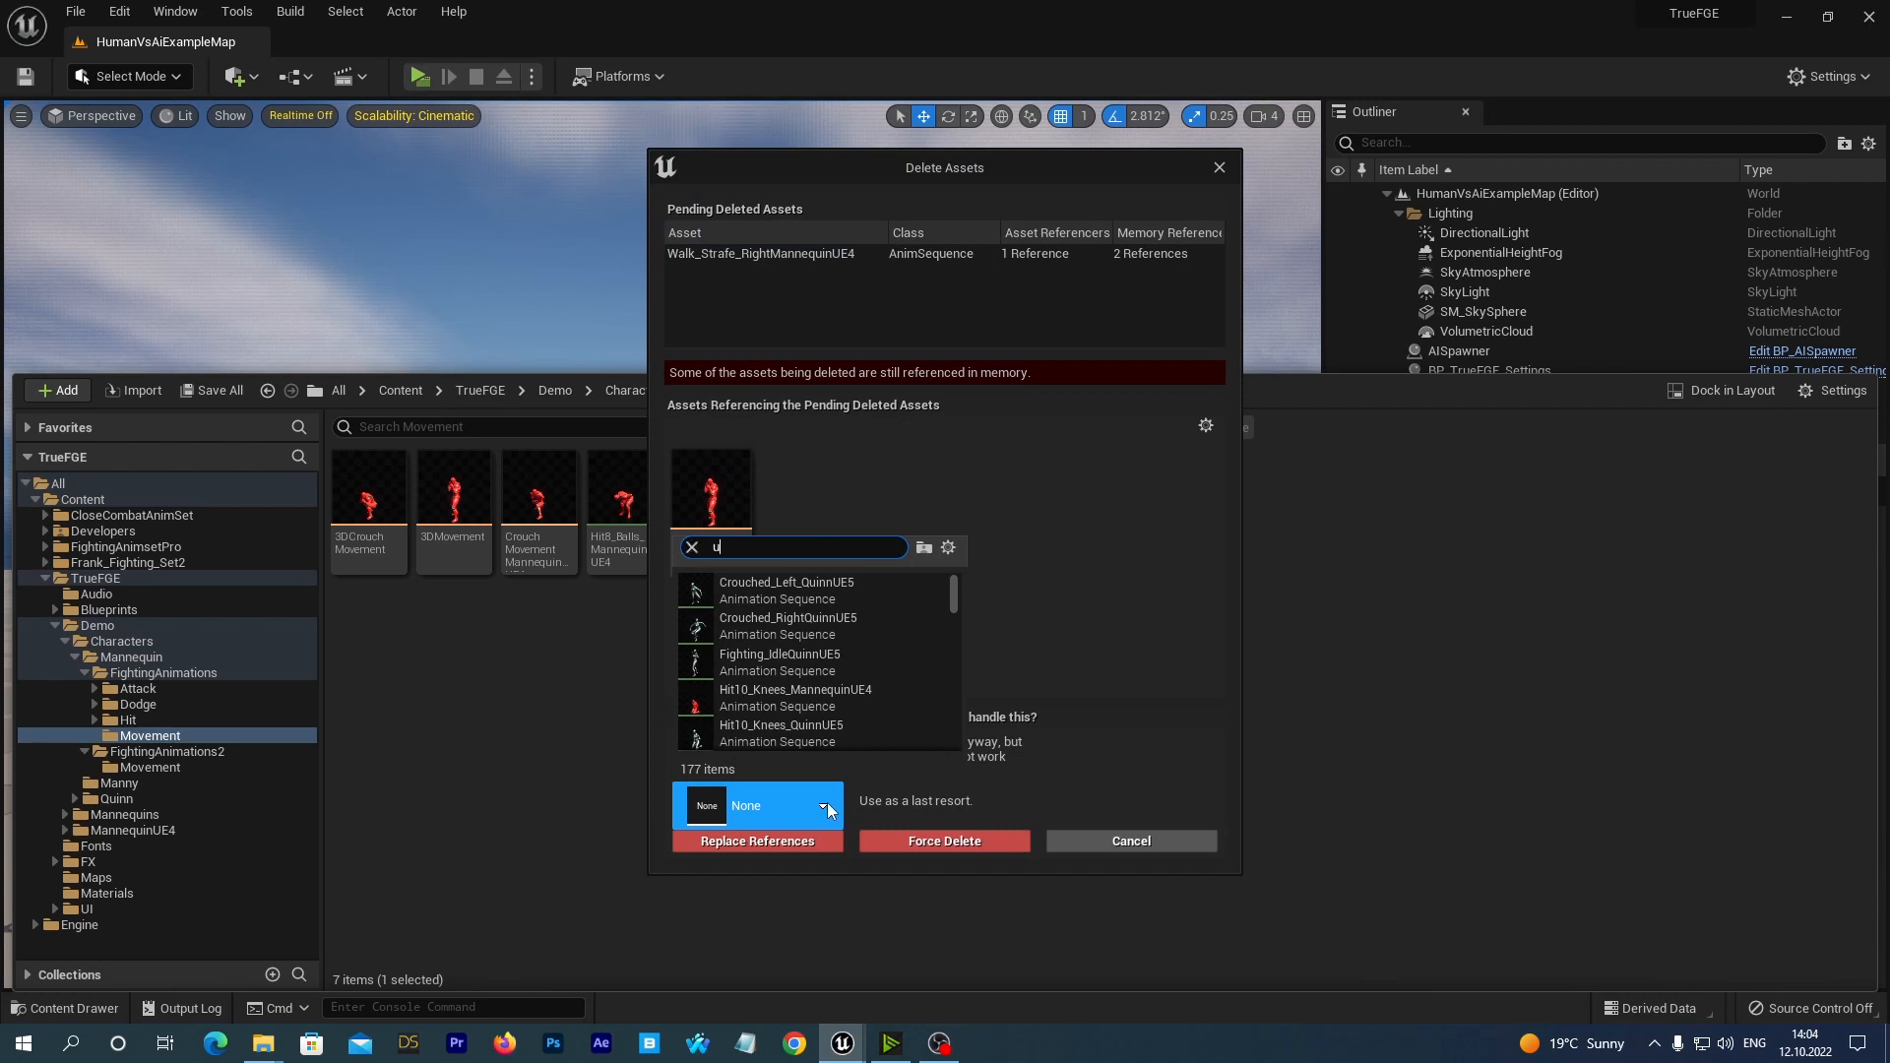
type("e4 new")
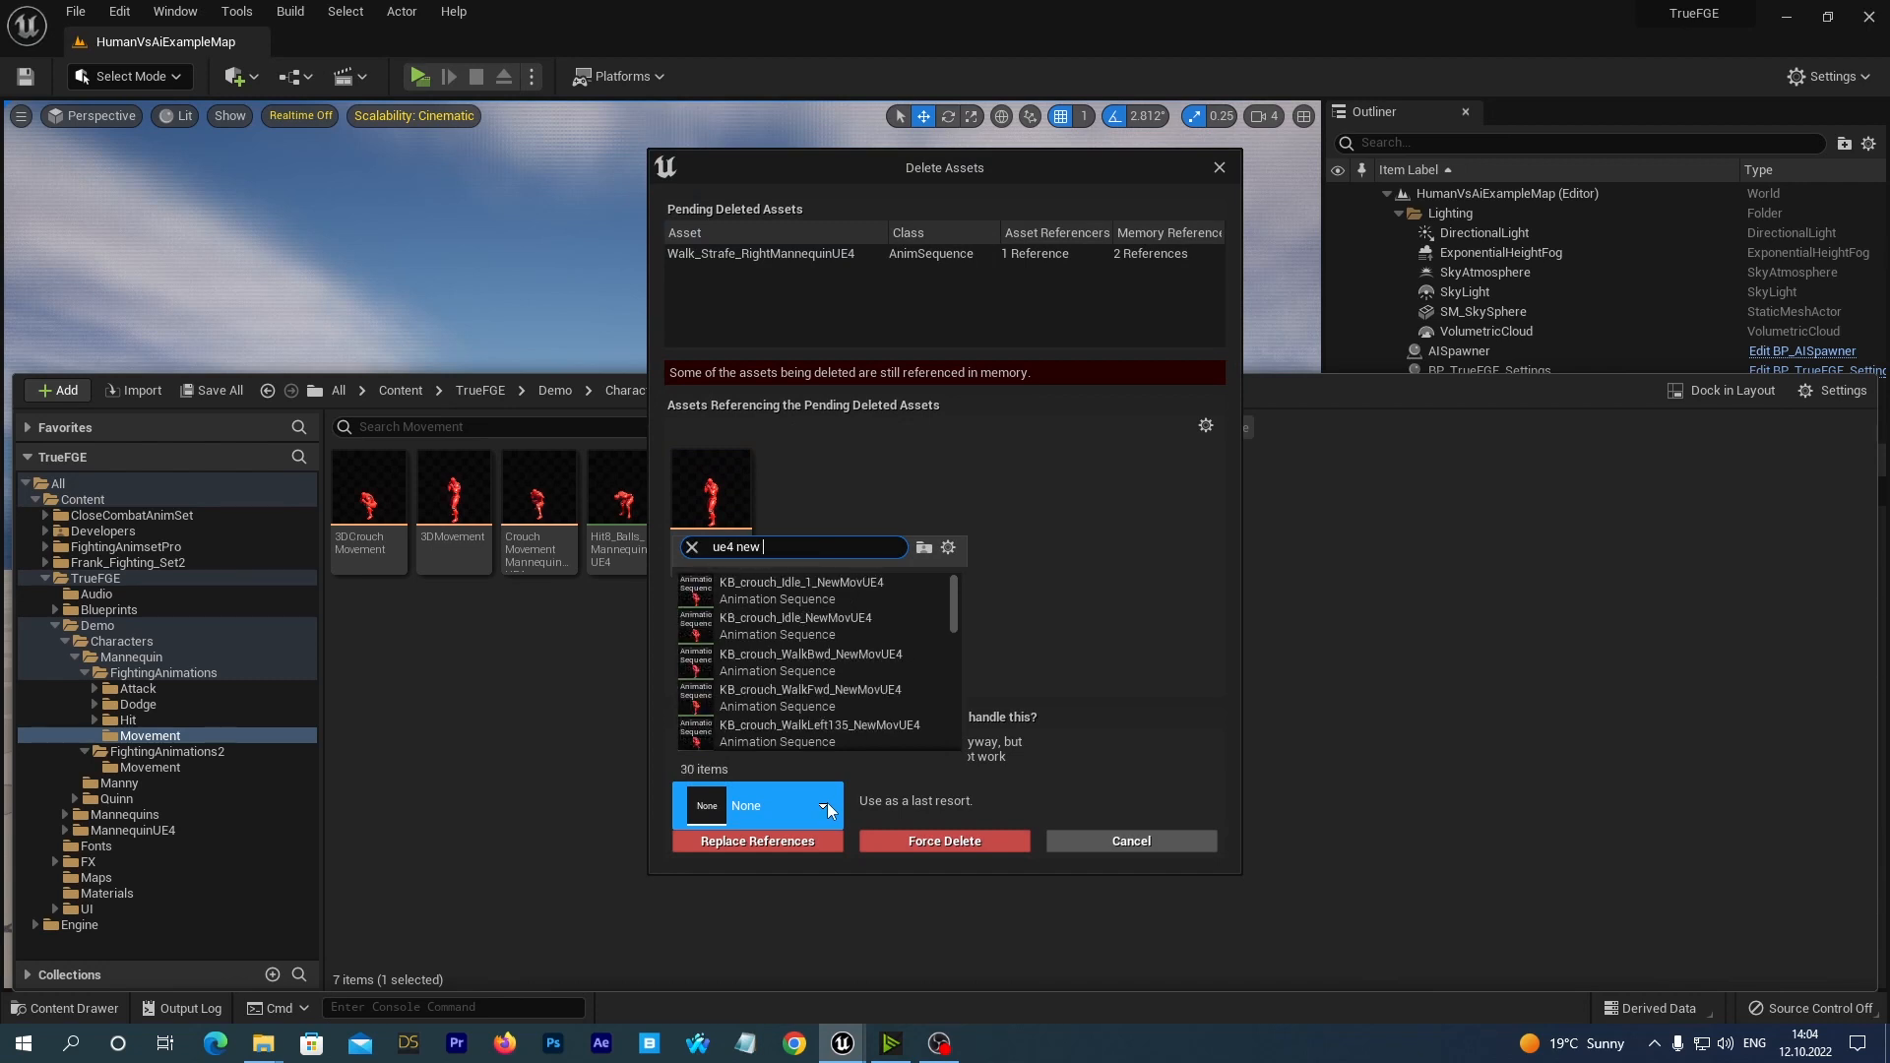
scroll(786, 707, "down", 4)
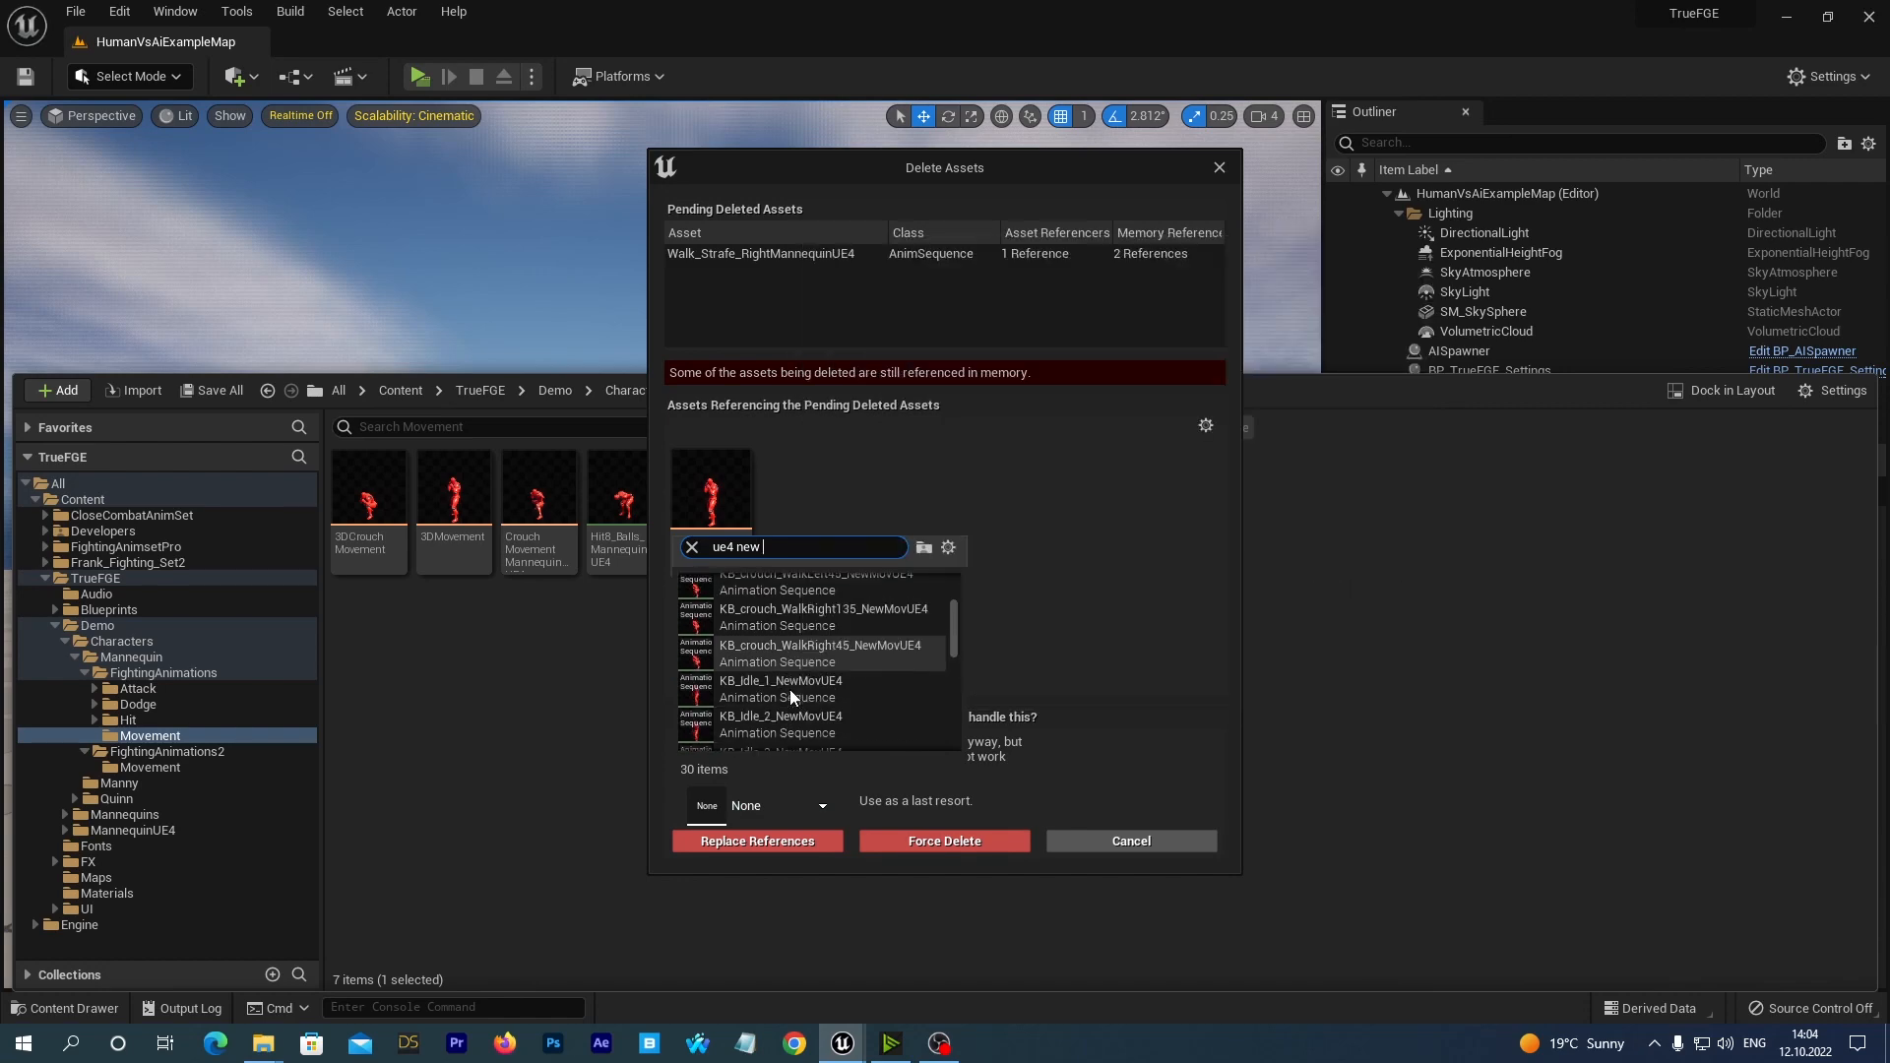
scroll(790, 689, "up", 4)
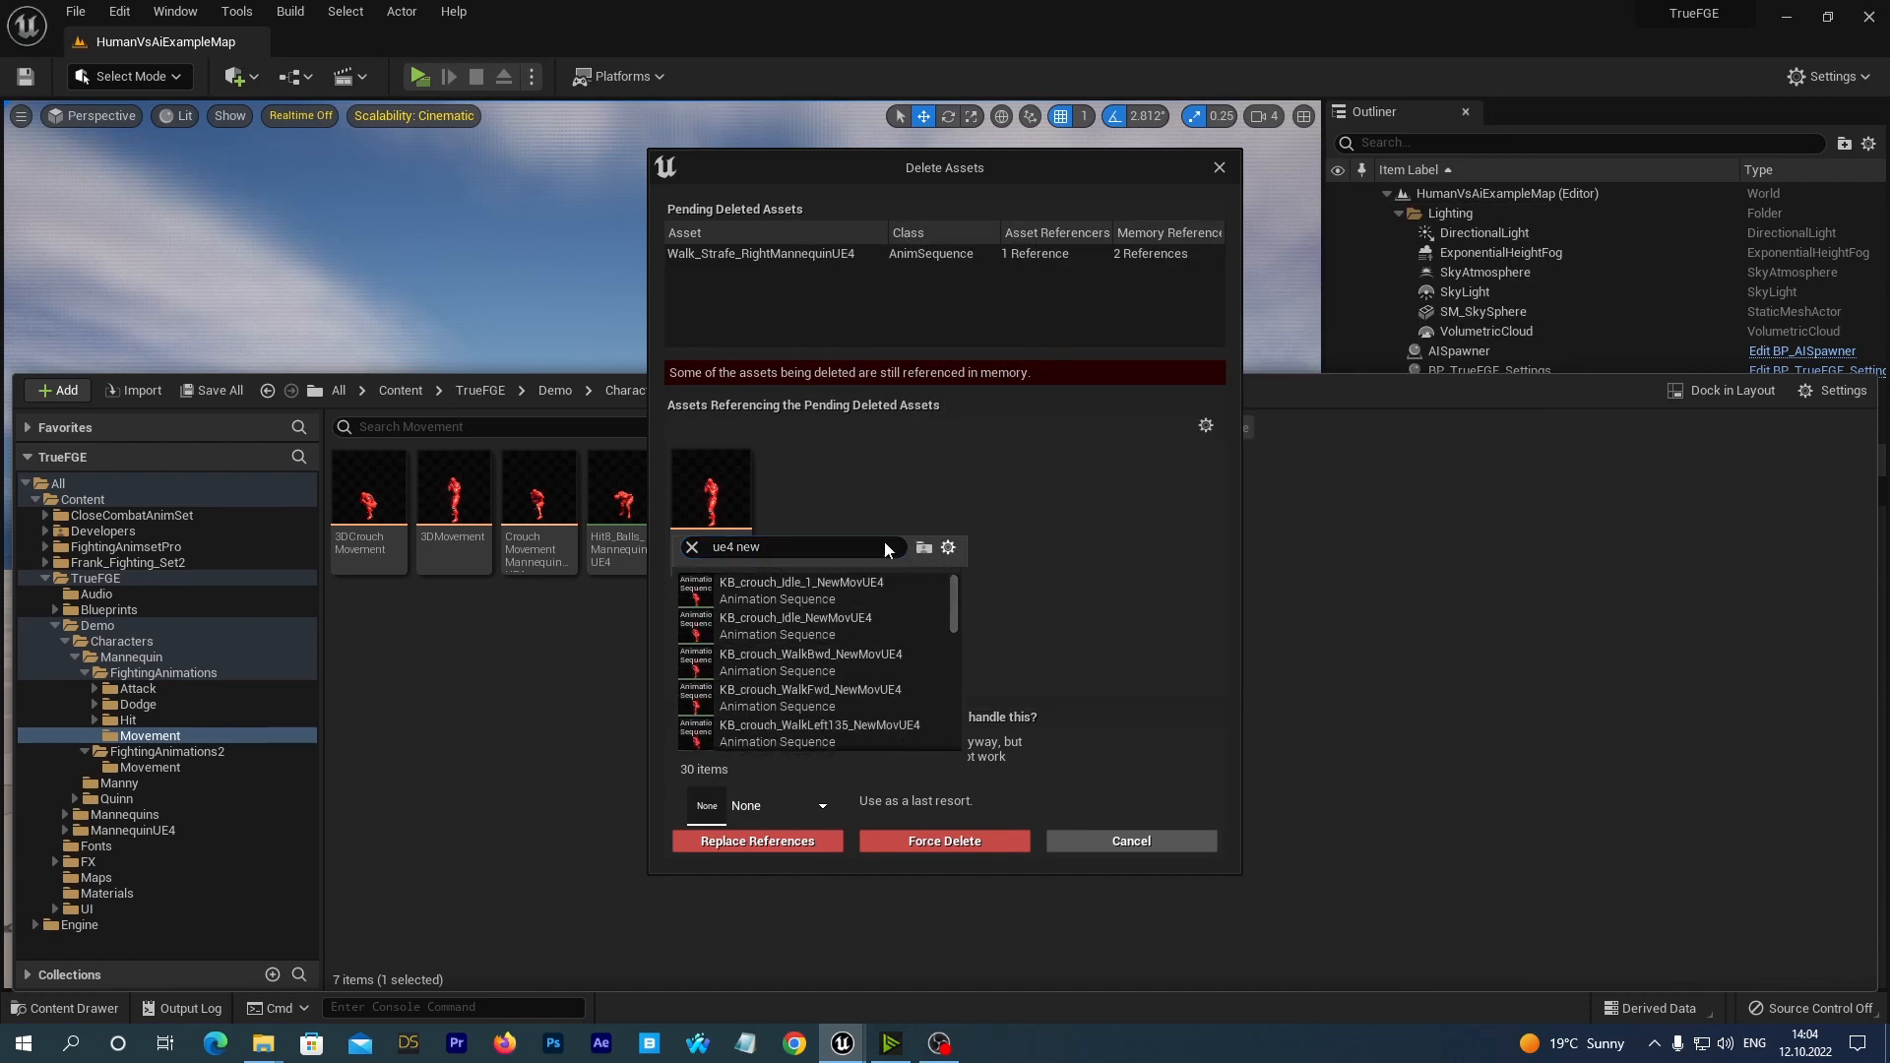
left_click(823, 540)
type("right ninj")
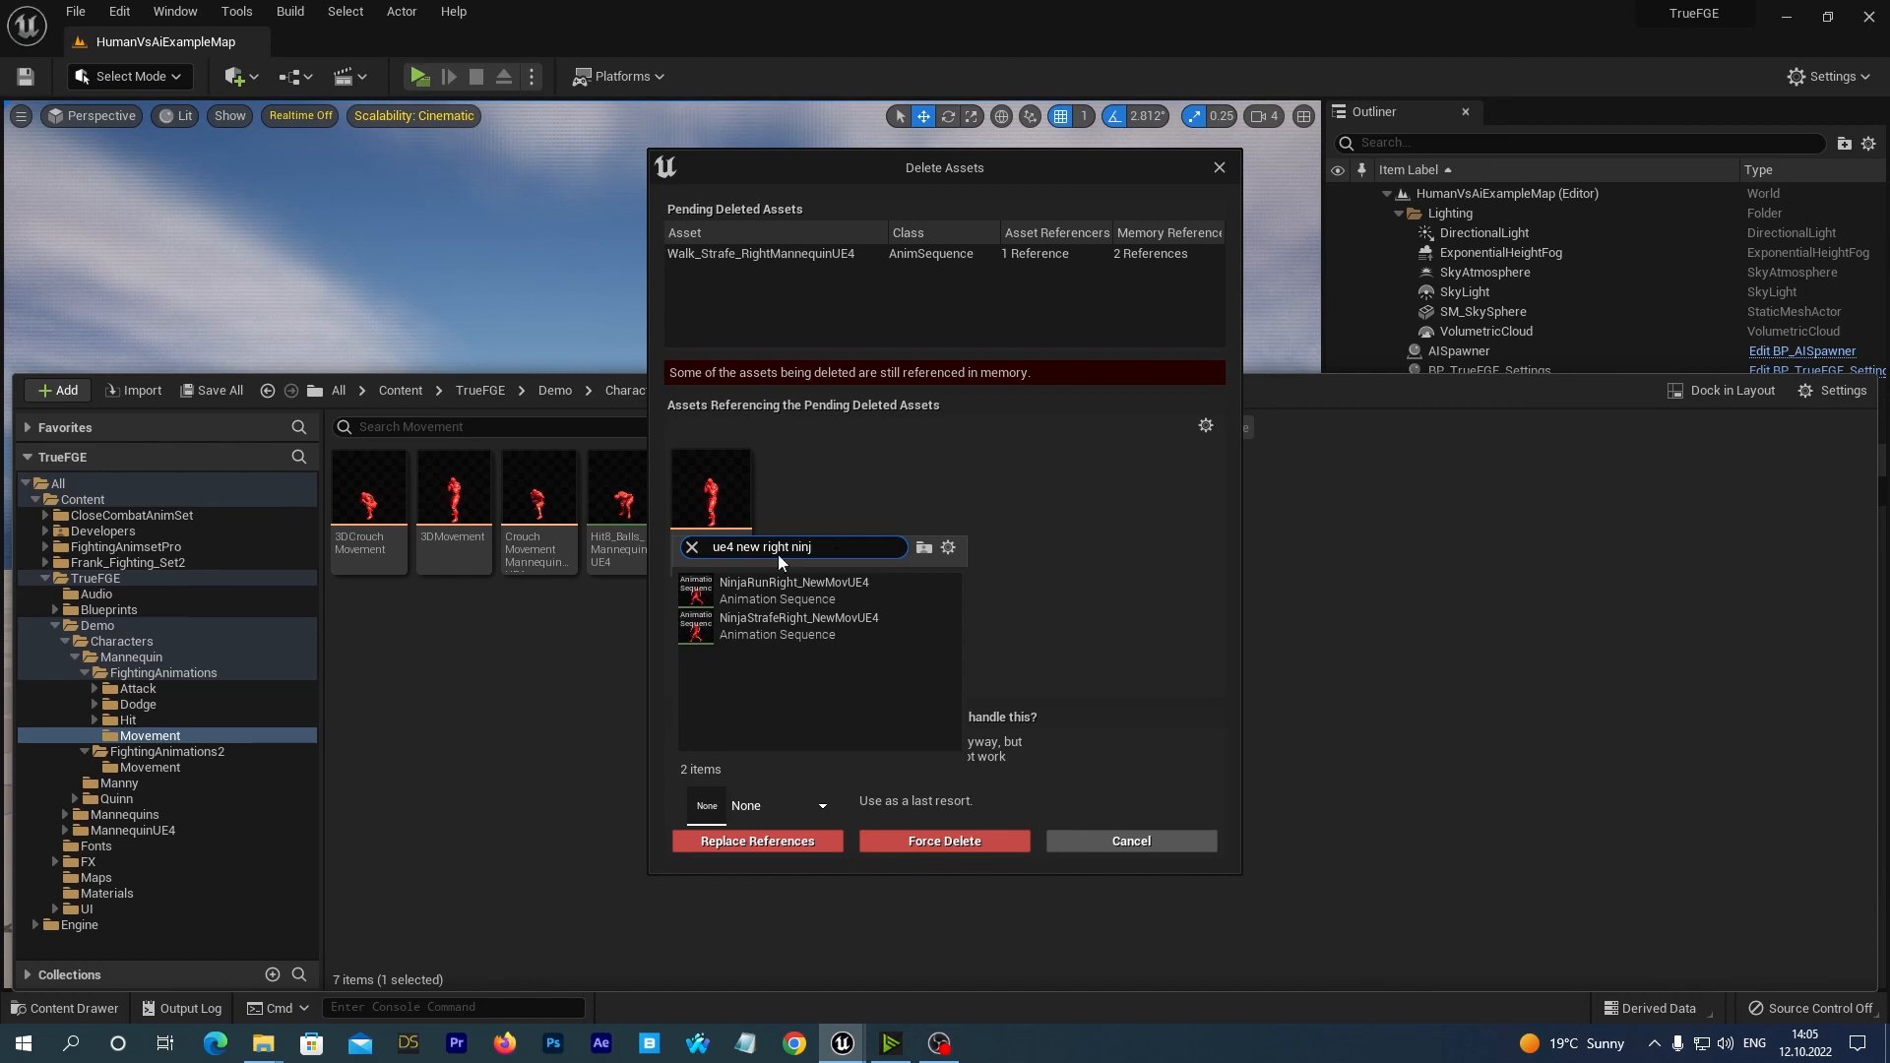
left_click(762, 587)
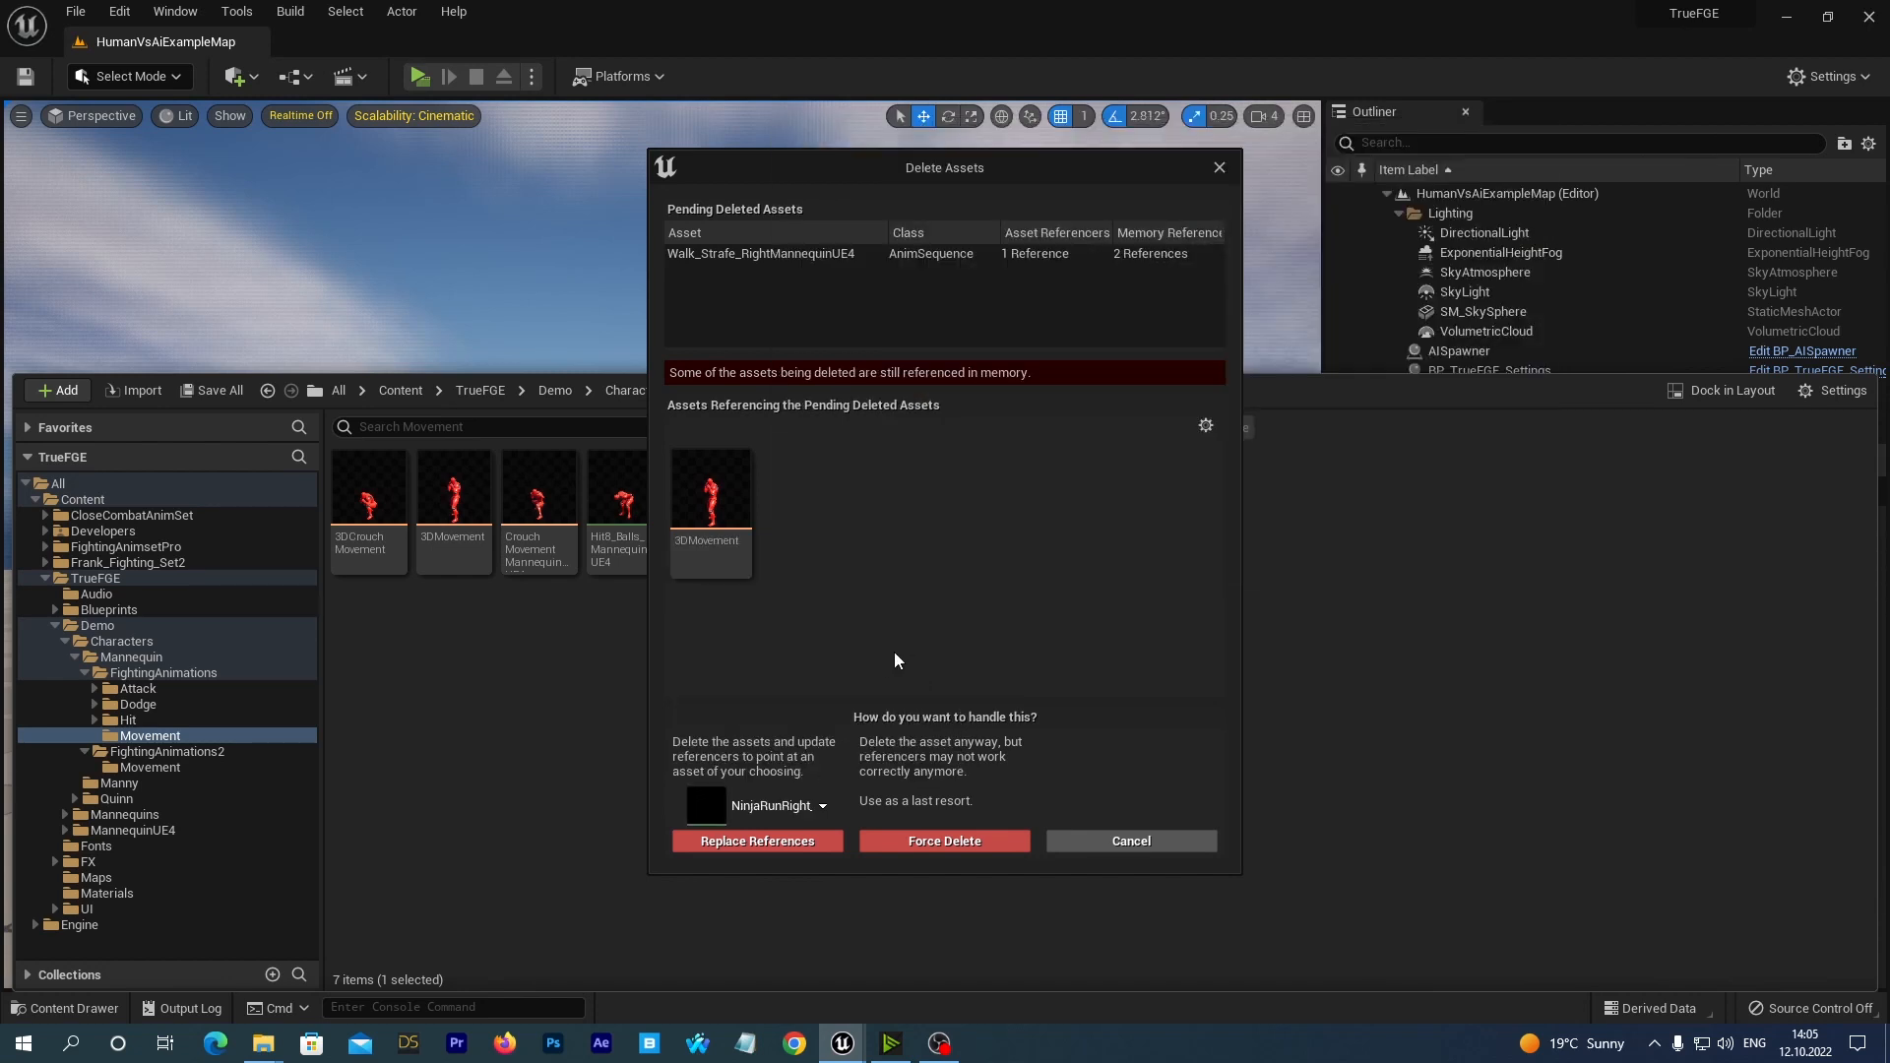
left_click(735, 841)
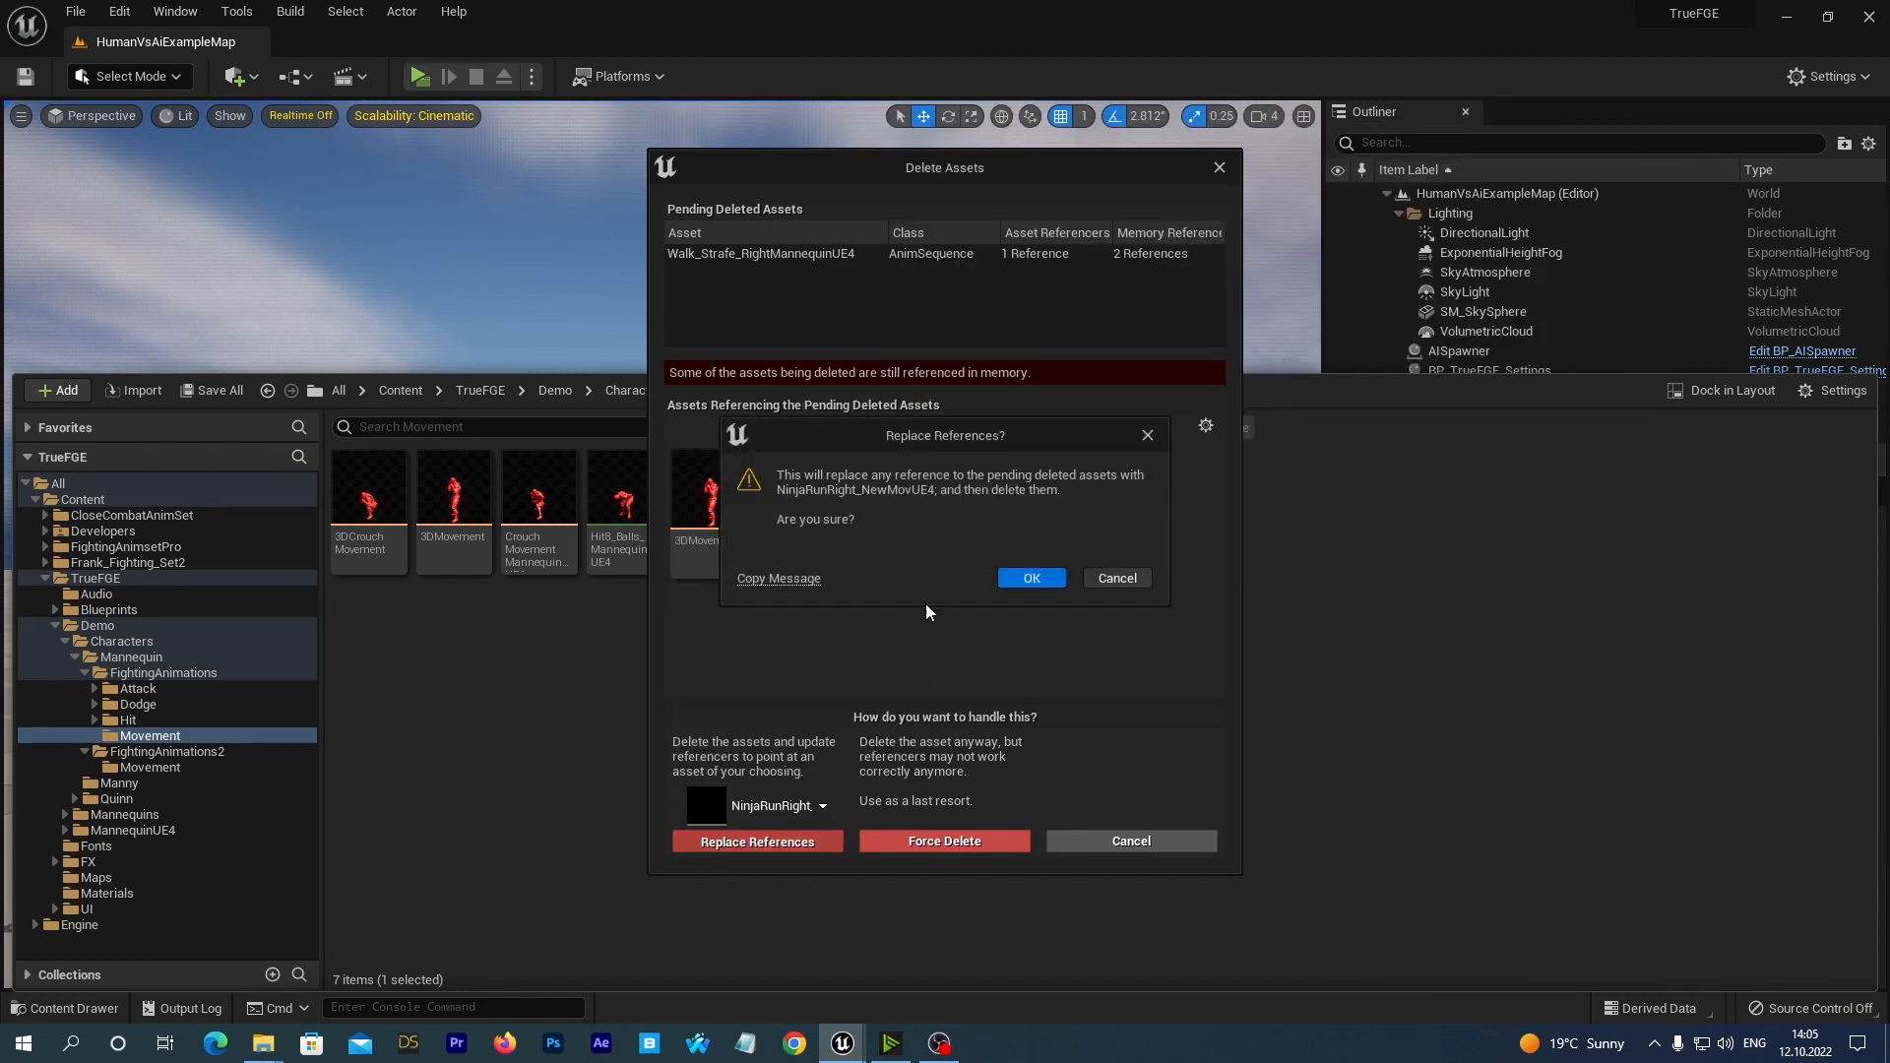
left_click(1009, 574)
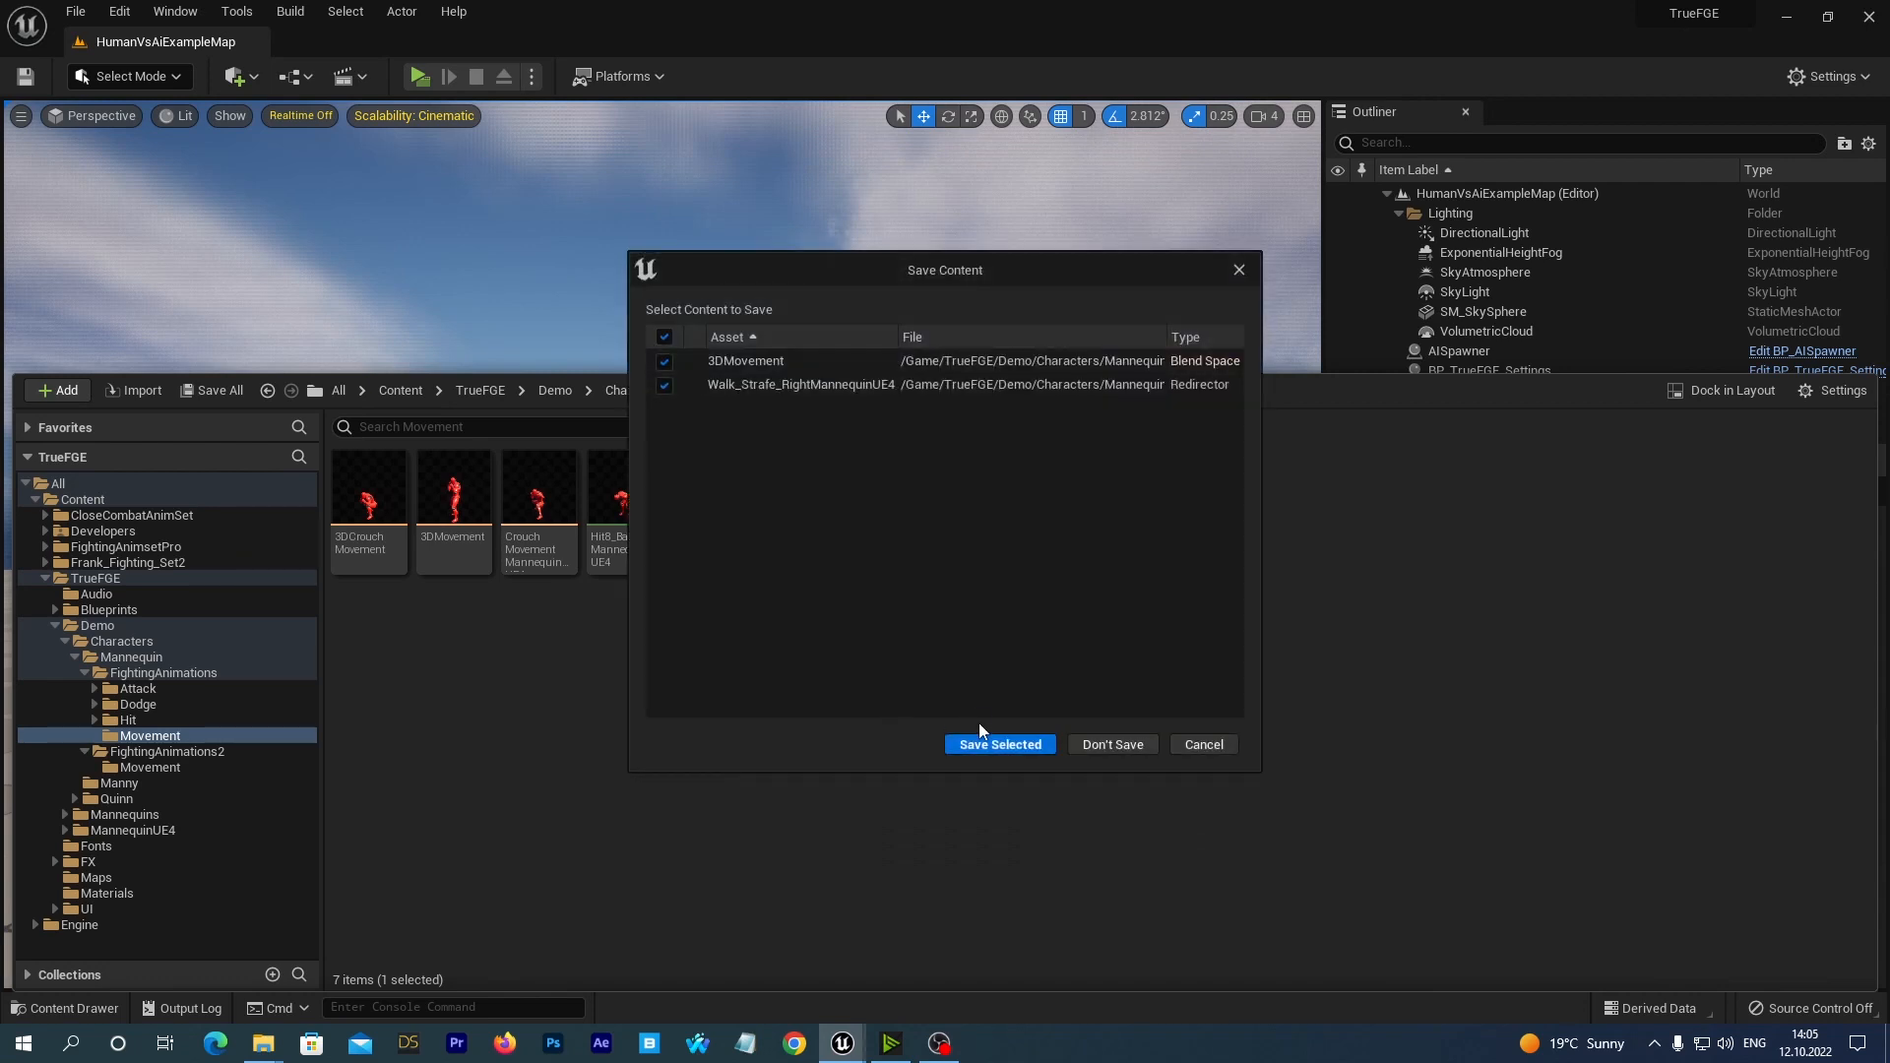
left_click(985, 743)
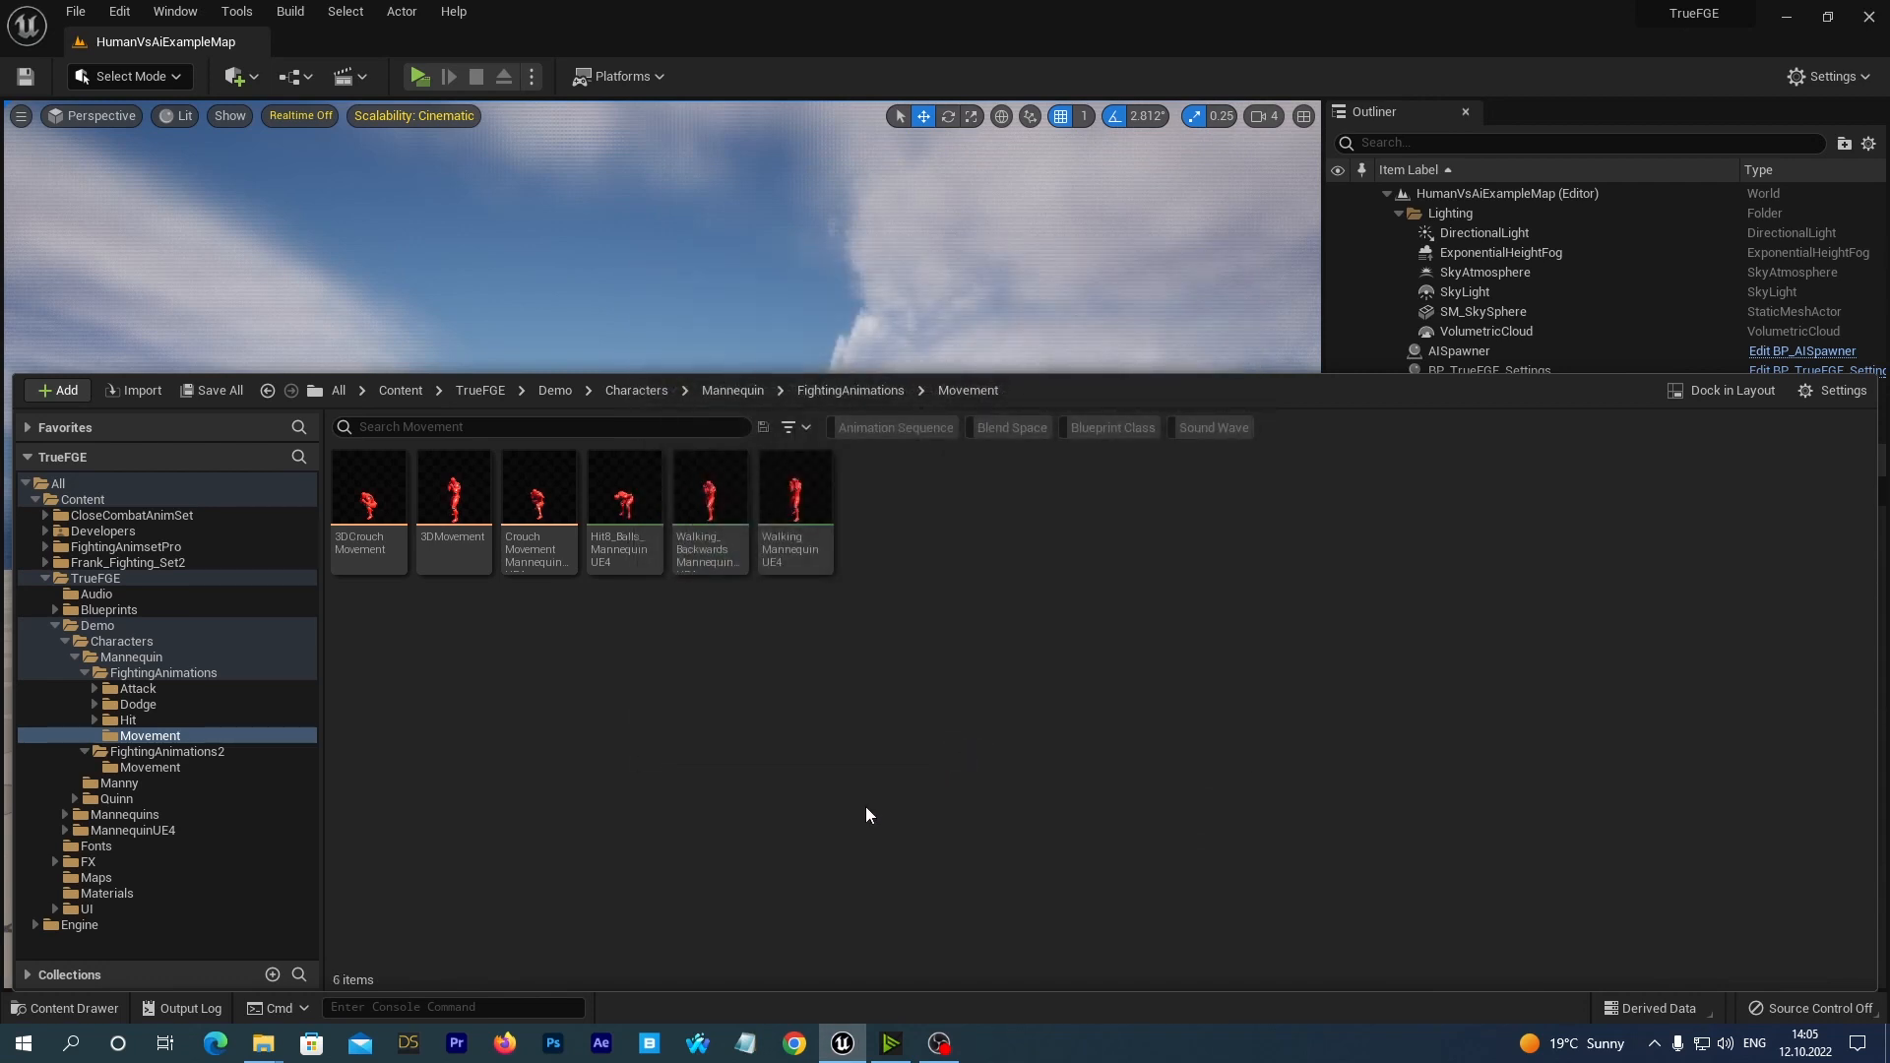
Delete the Walking_BackwardsMannequinUE4 sequence, replacing its references with KB_WalkBwd_NewMovUE4, and save the 3DMovement blend space and the redirector.
left_click(709, 497)
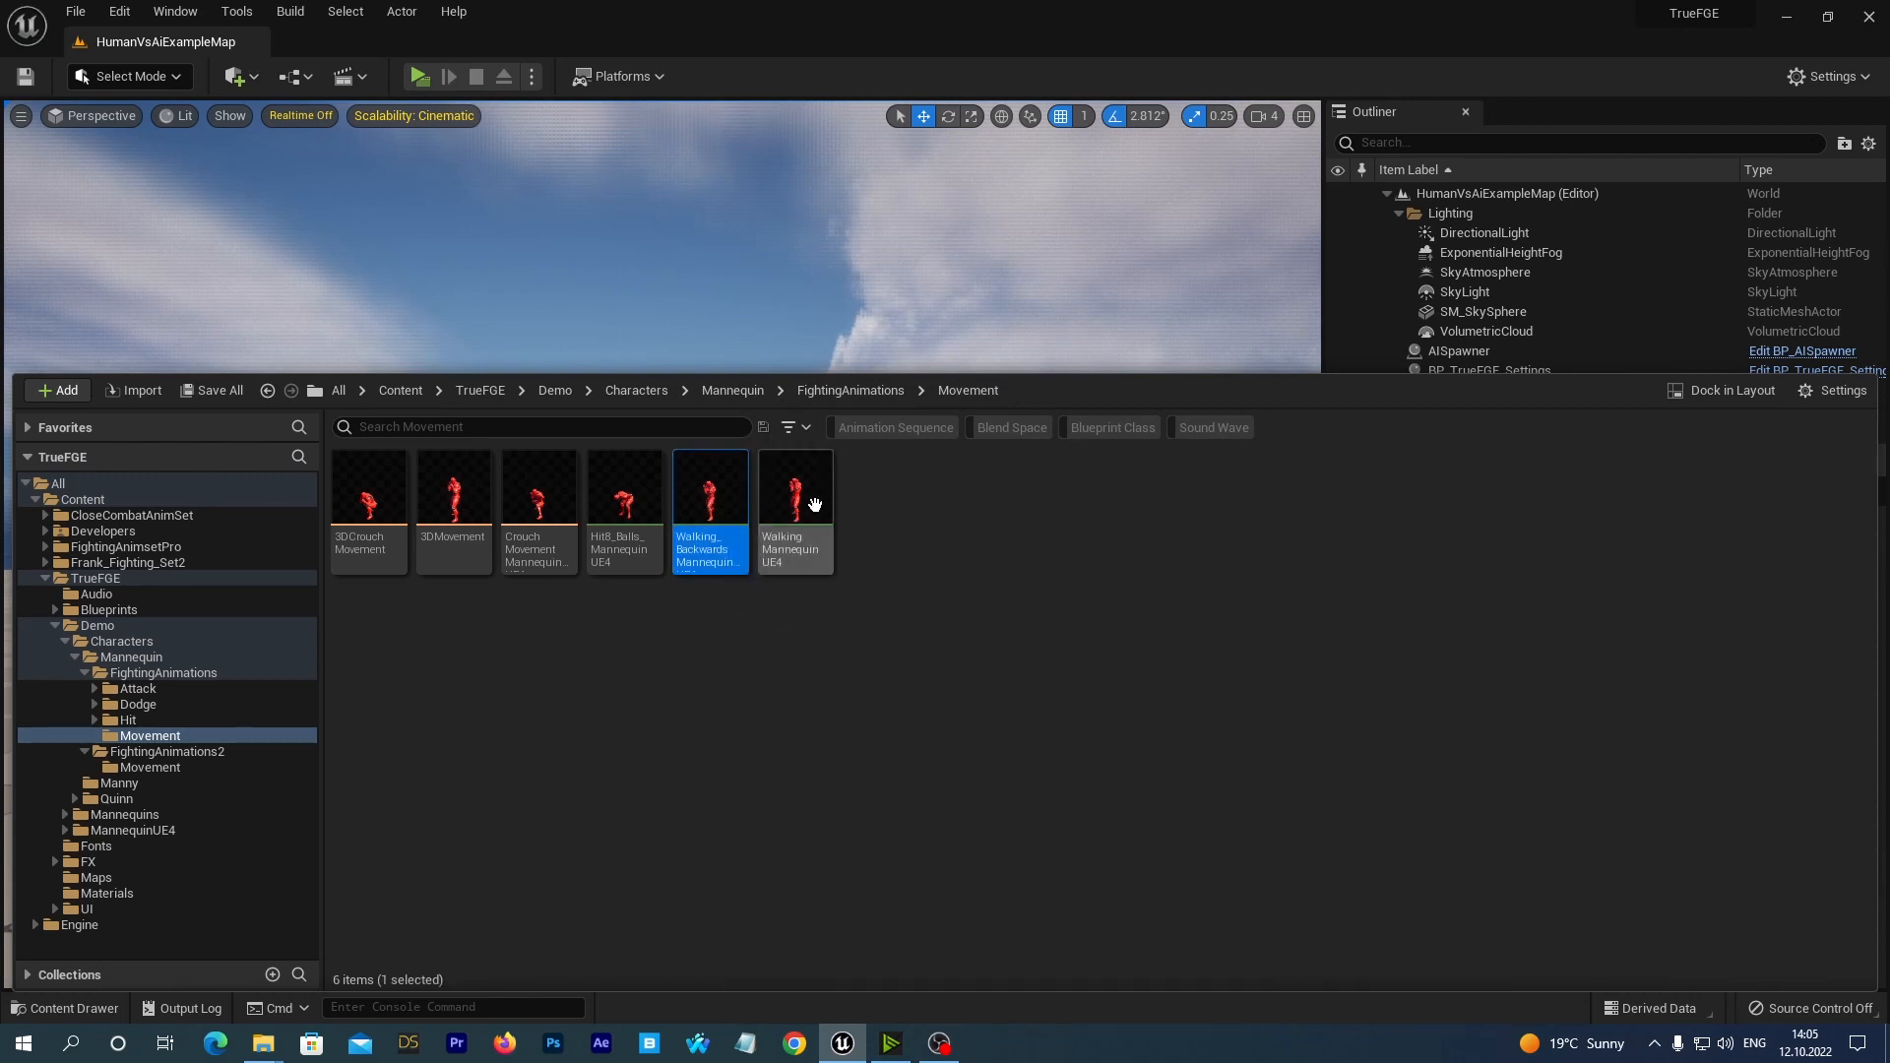
mouse_move(707, 477)
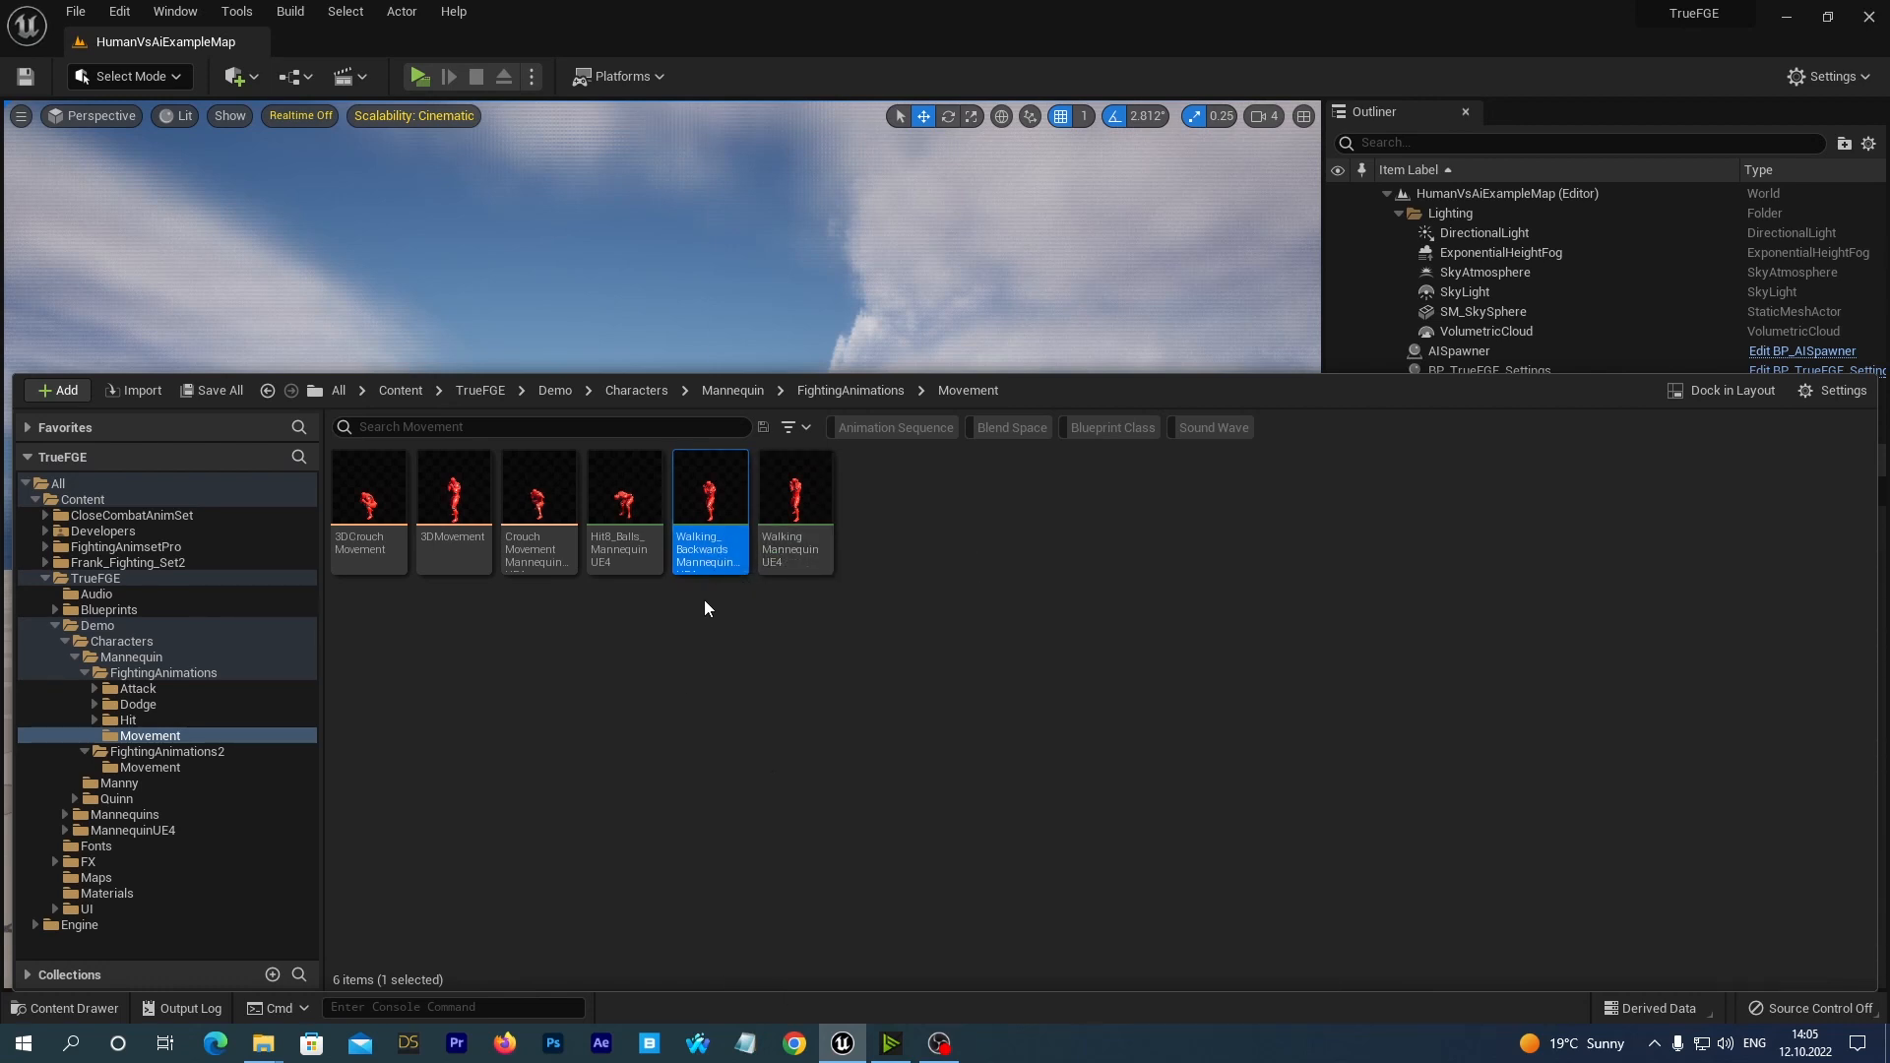
right_click(705, 488)
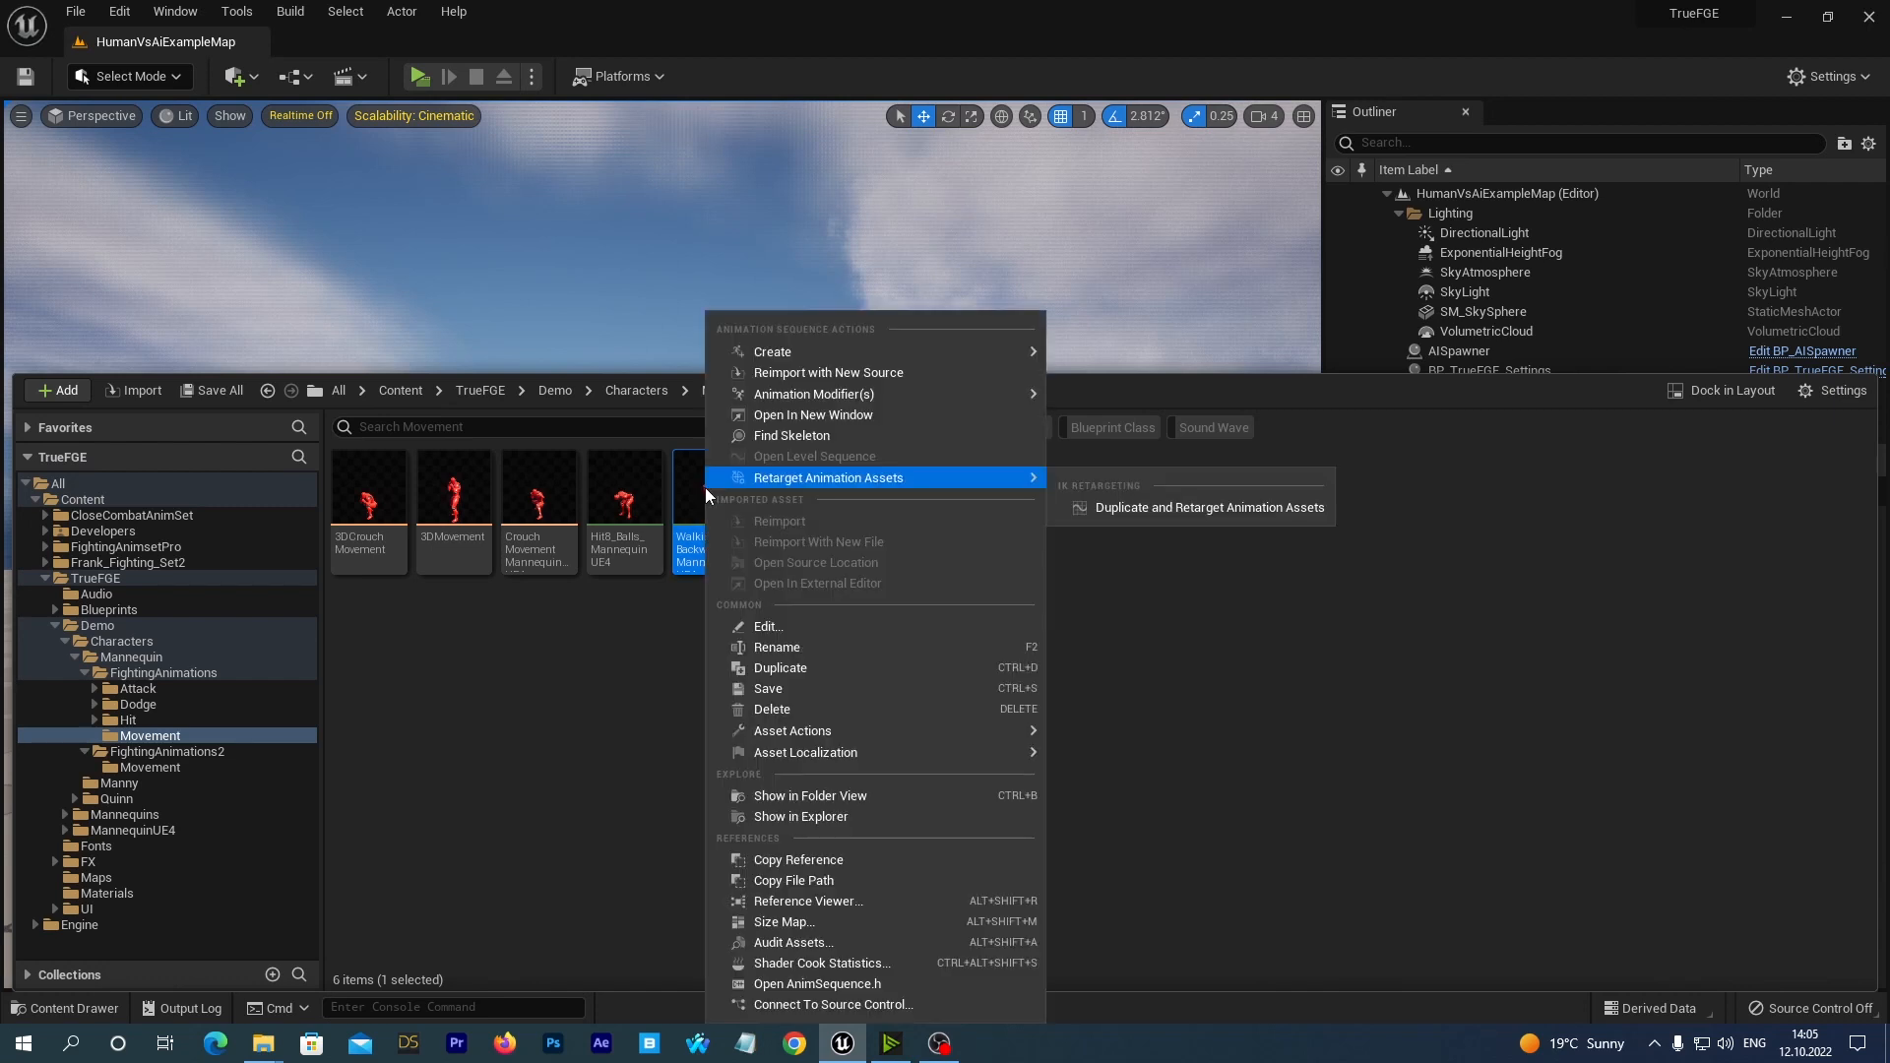
left_click(772, 709)
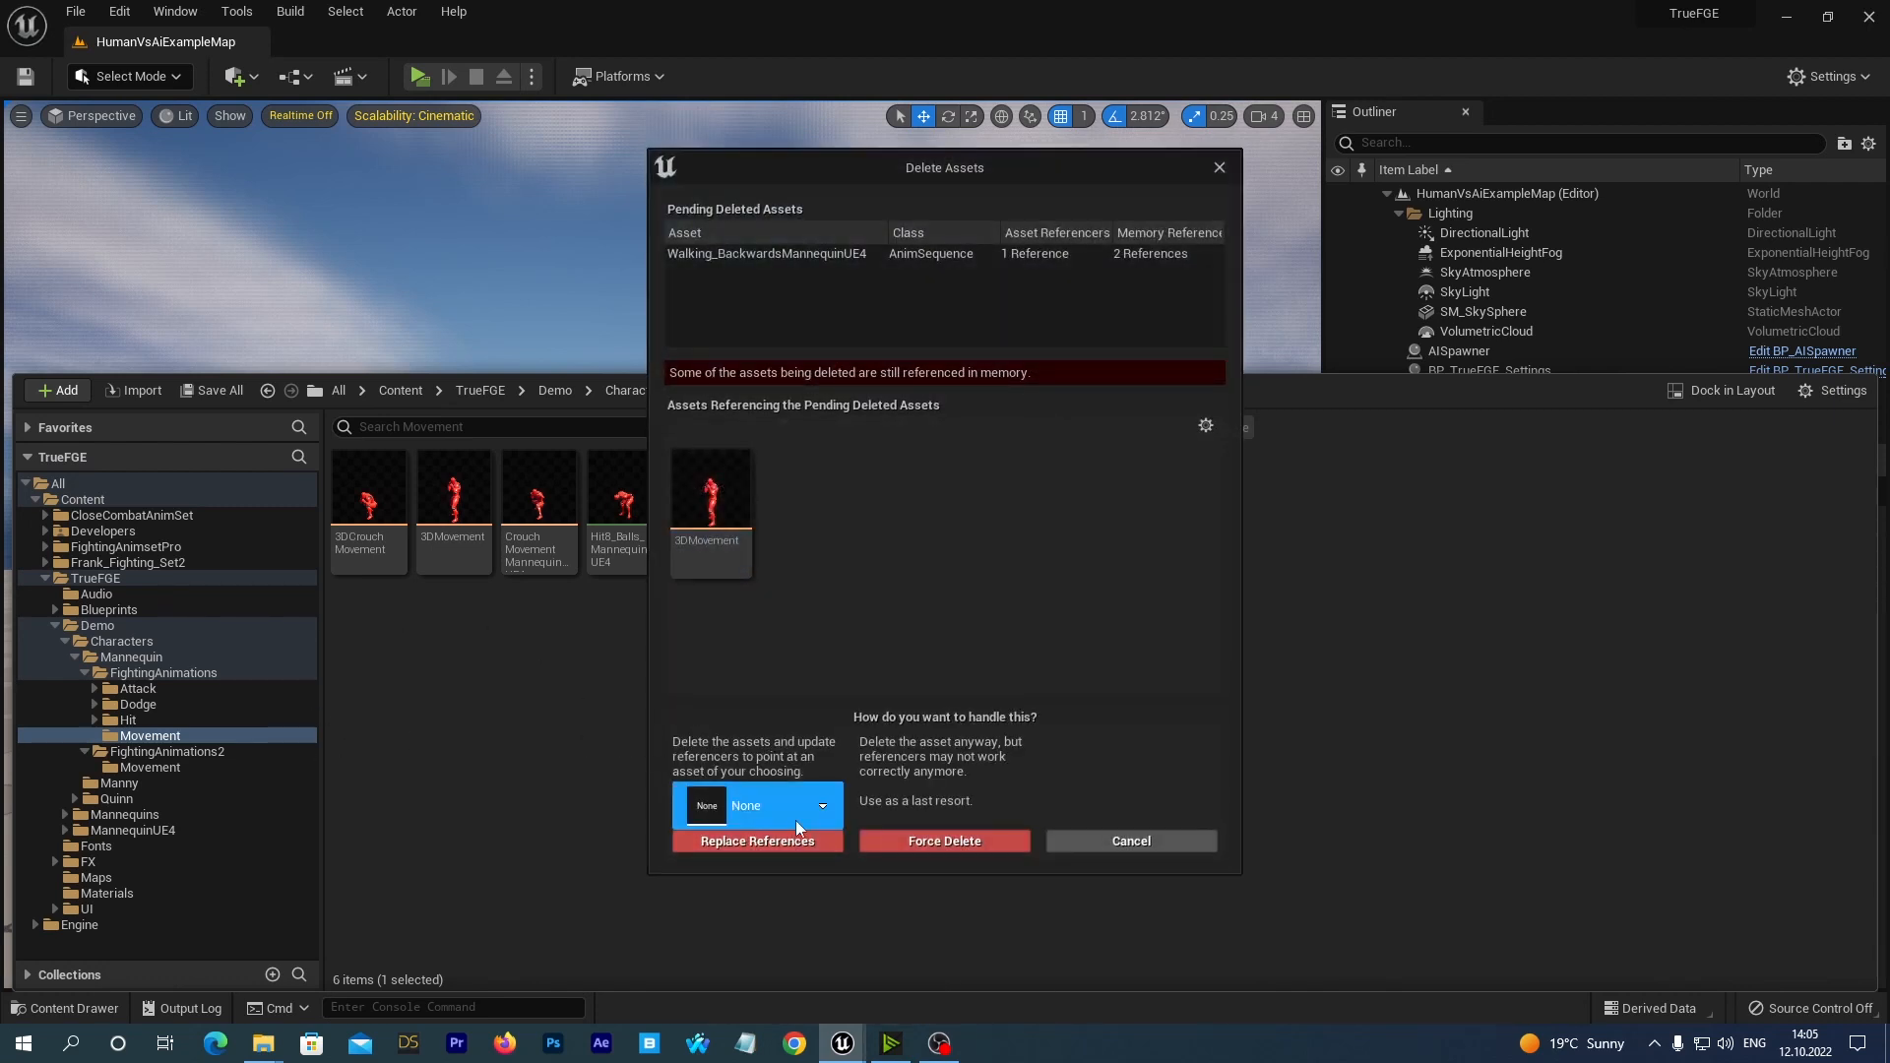
left_click(822, 808)
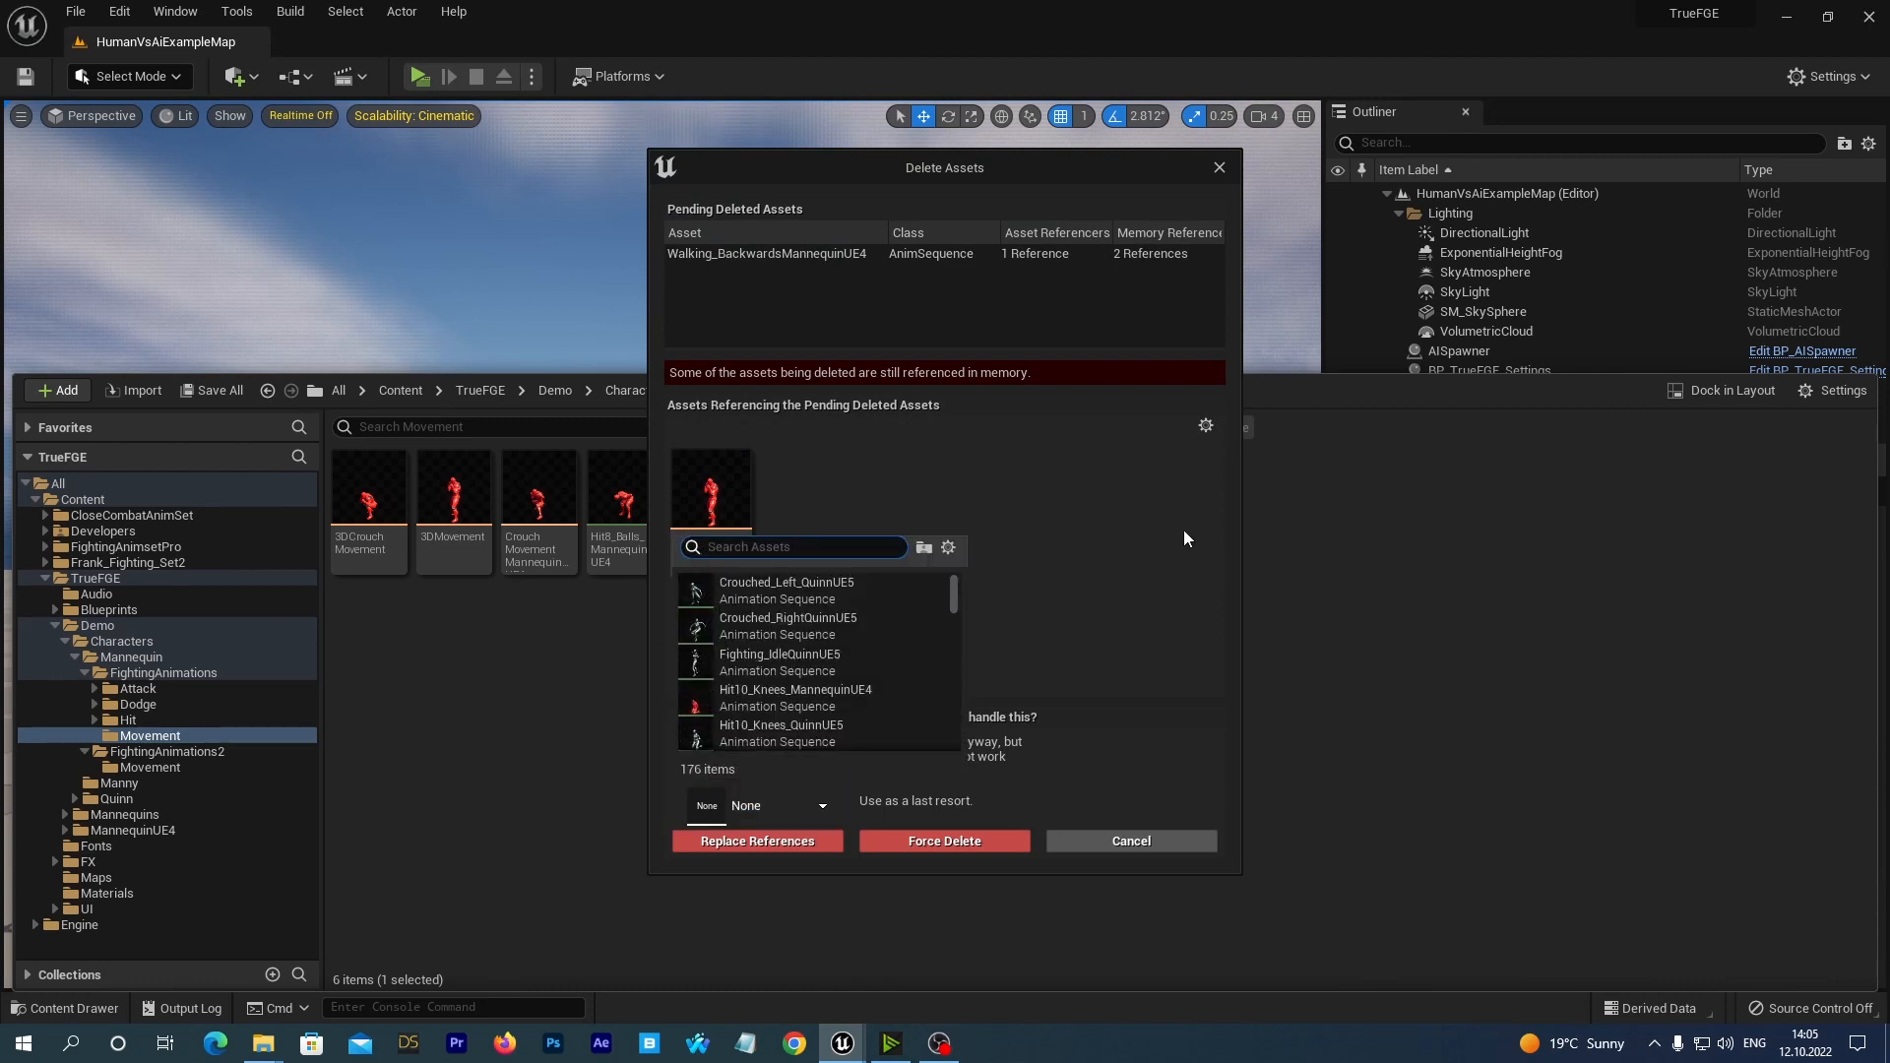
type("ue4")
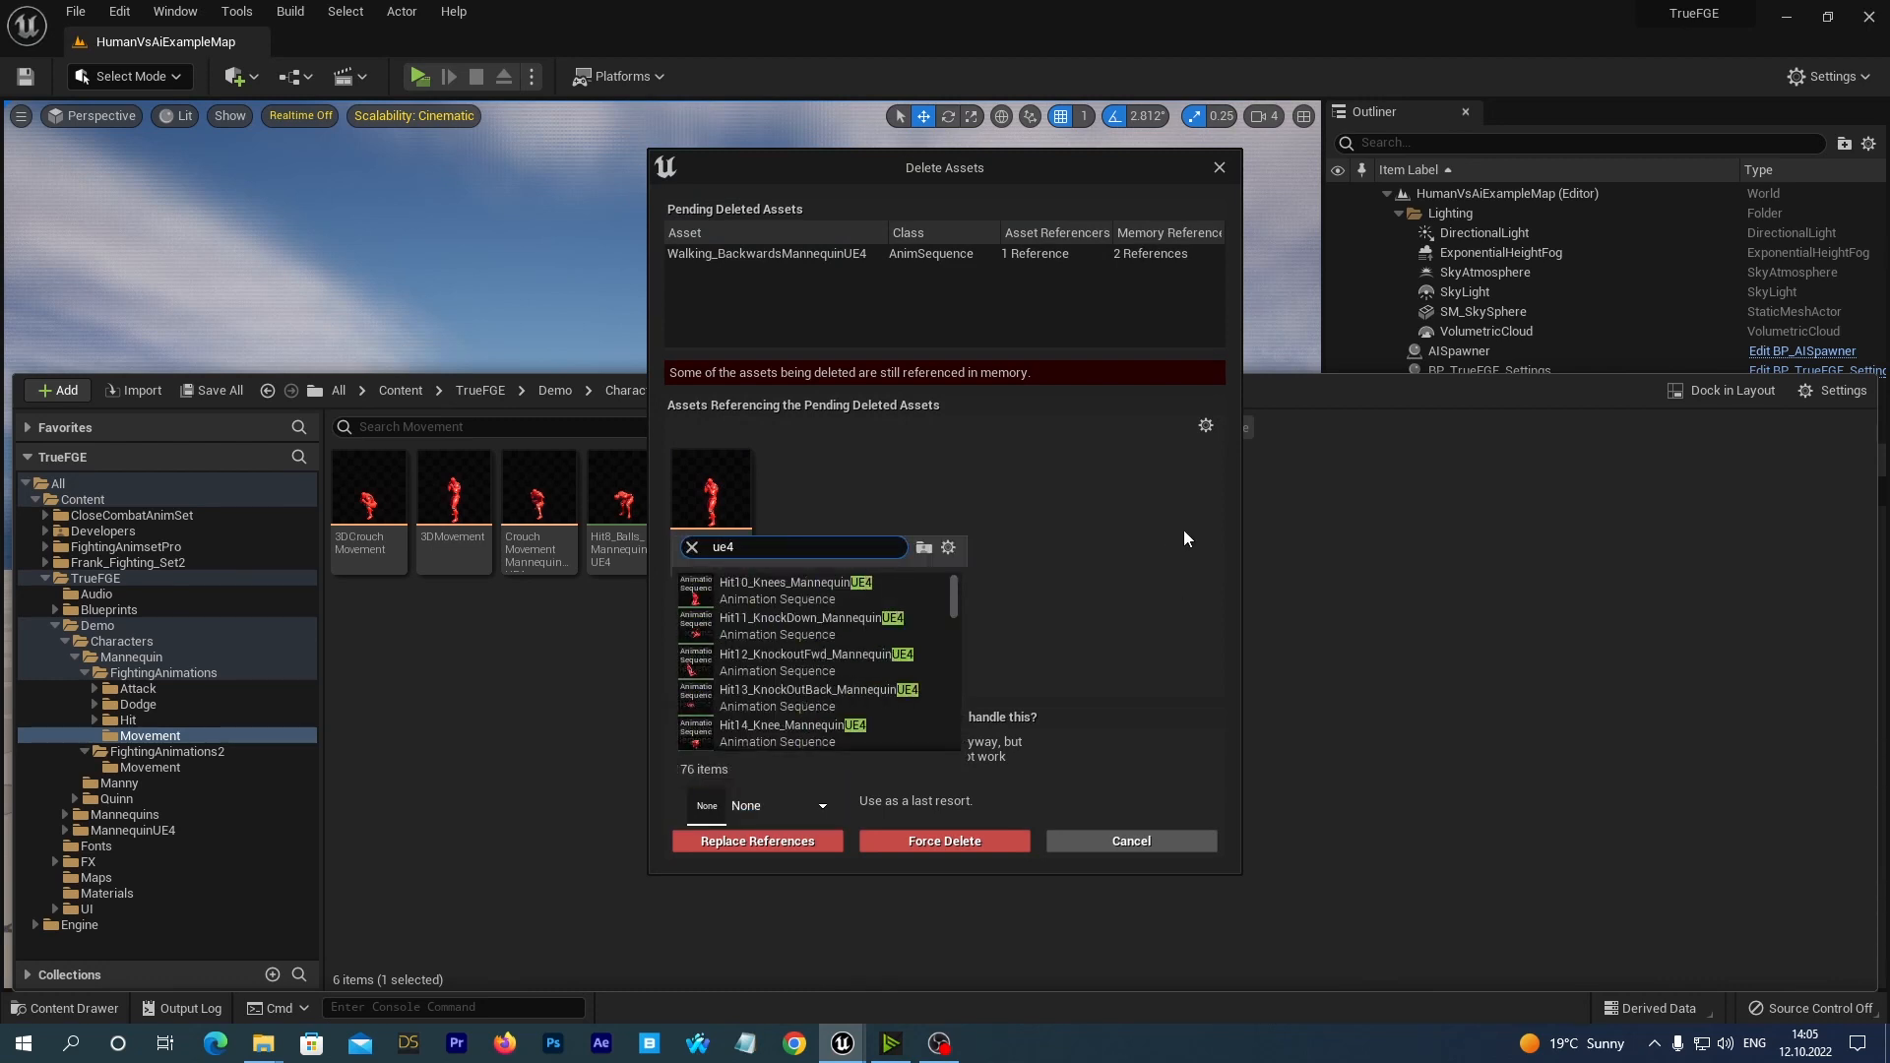
type(" new")
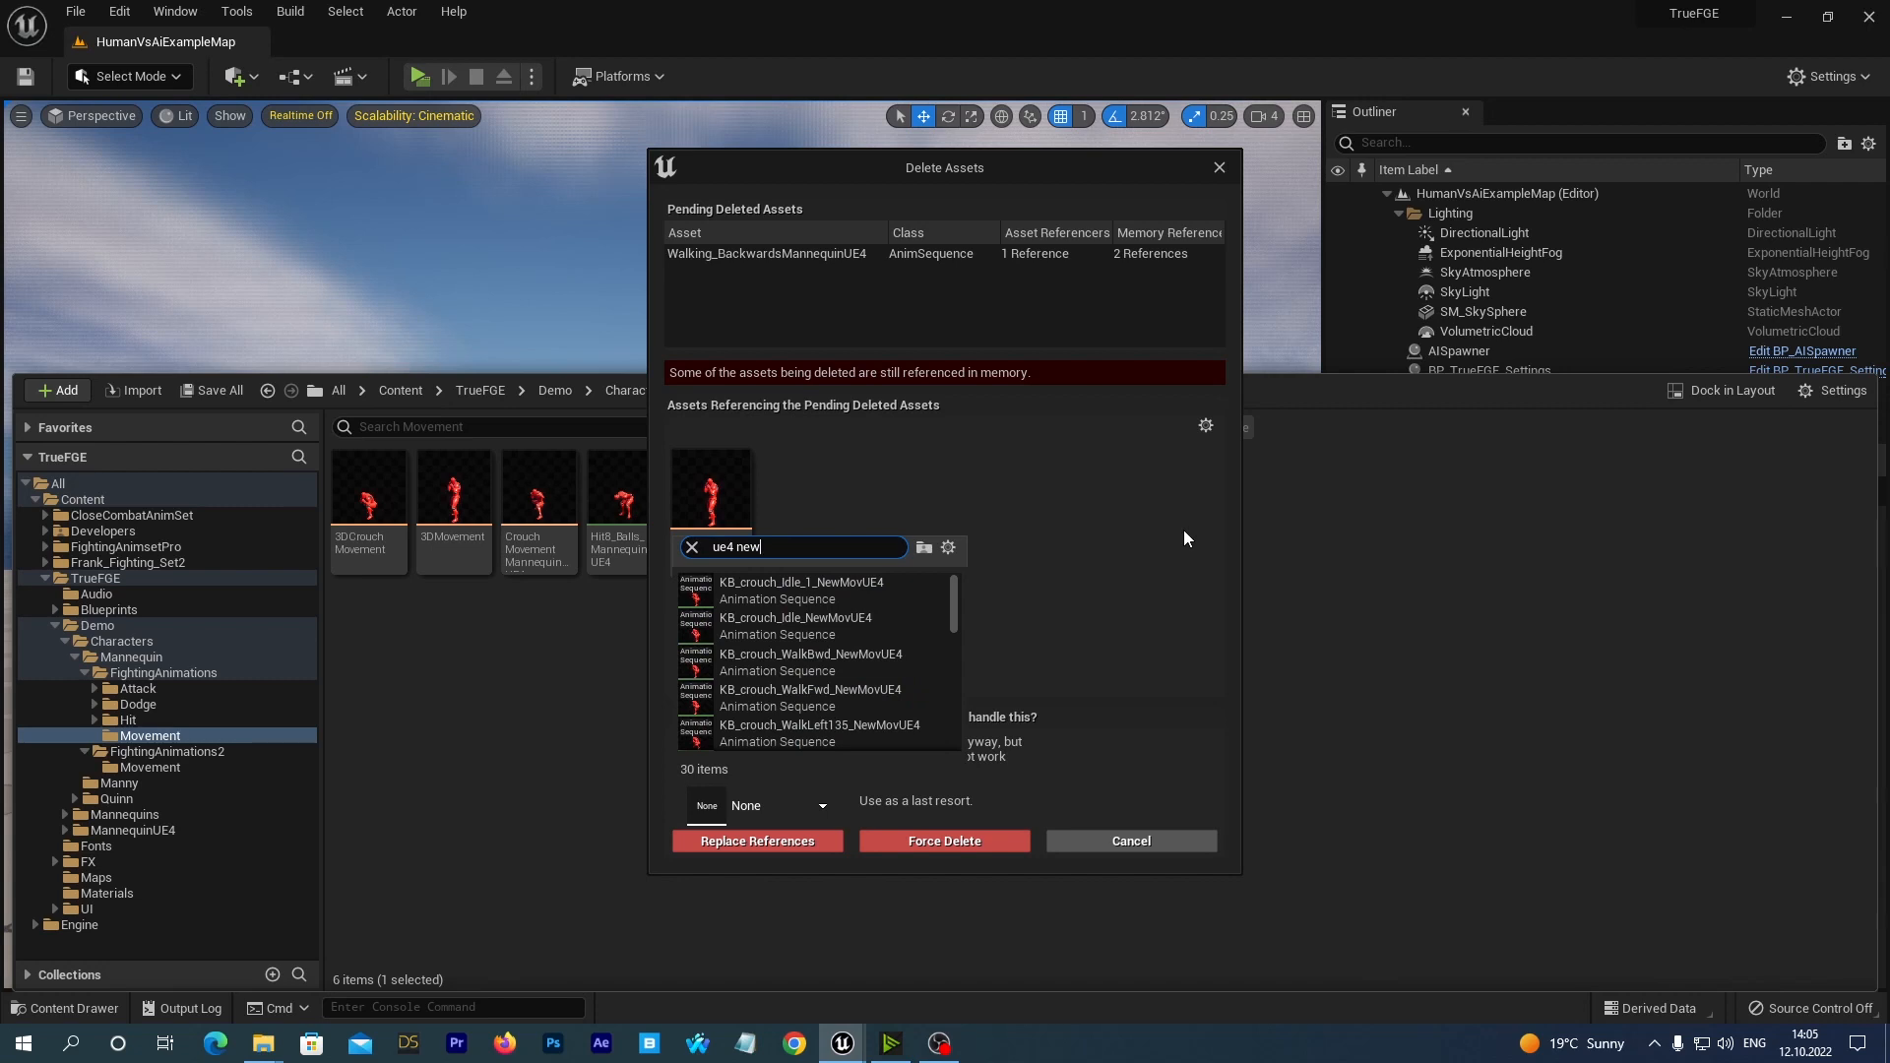
type(" walk")
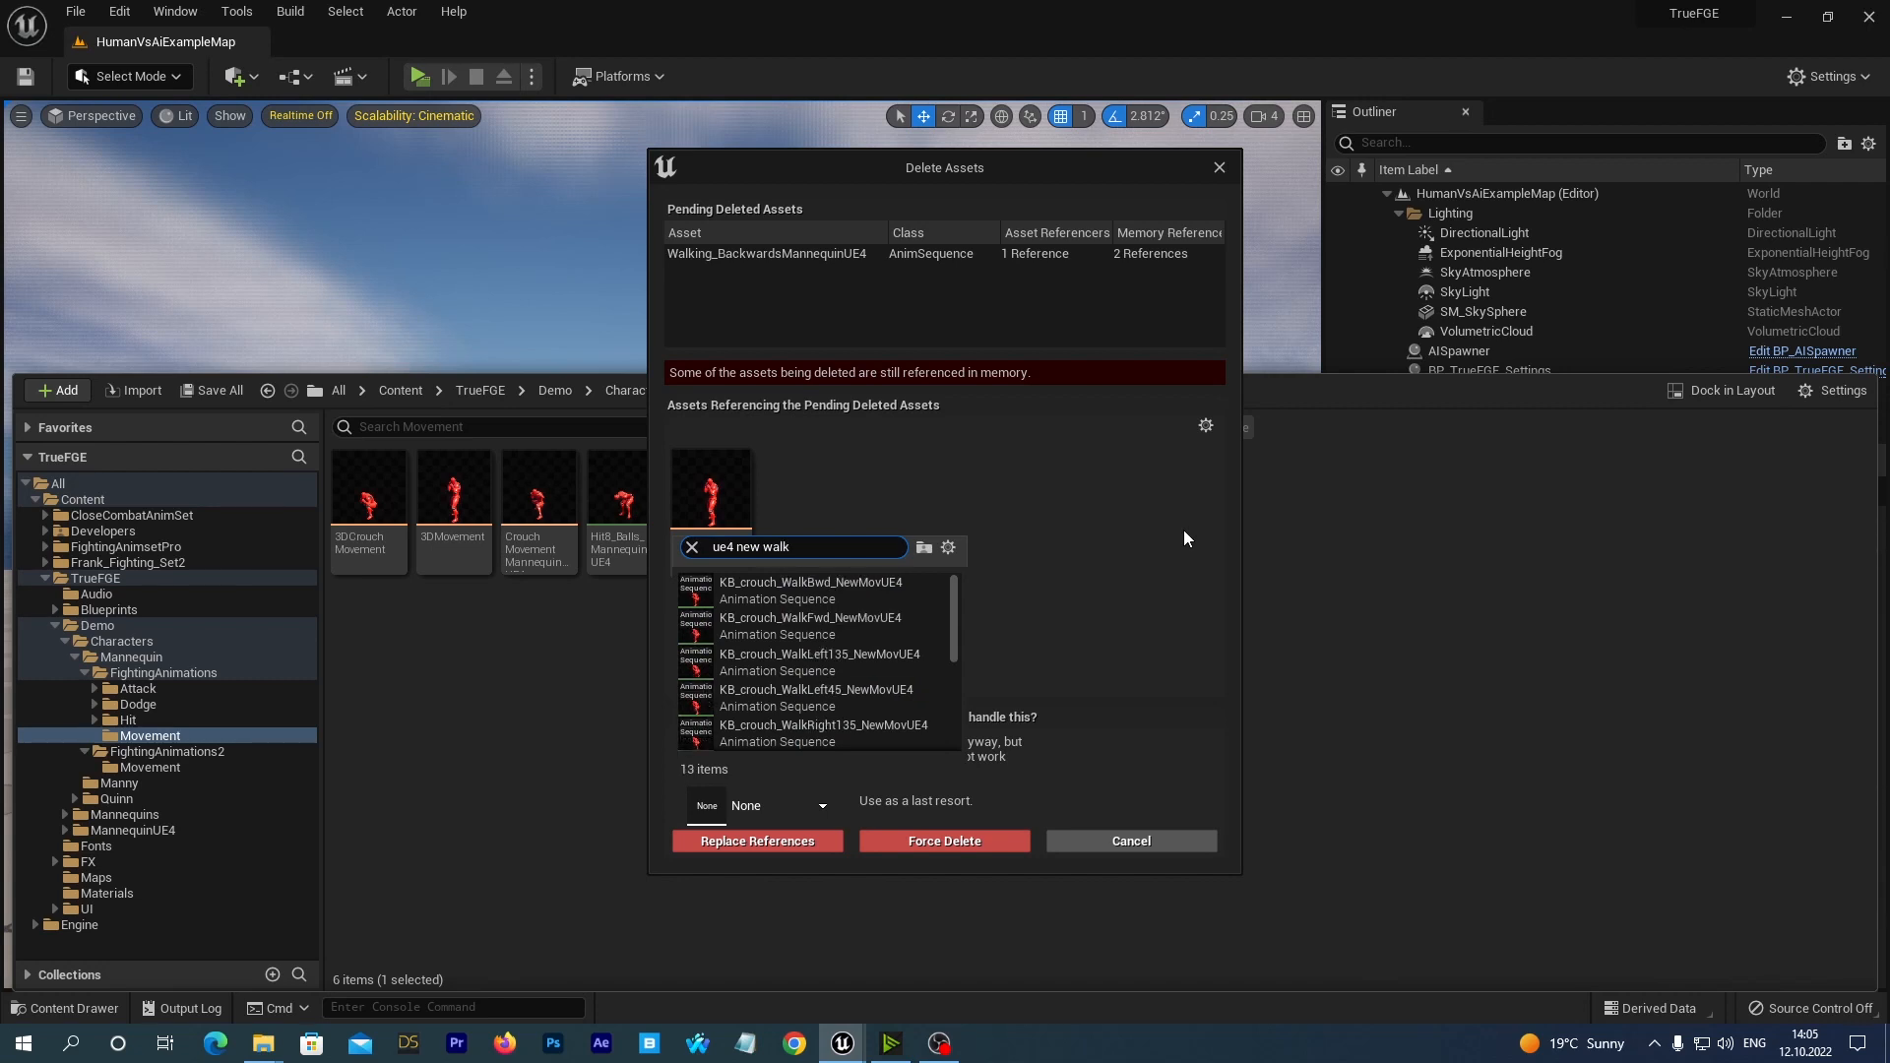
type(" bw")
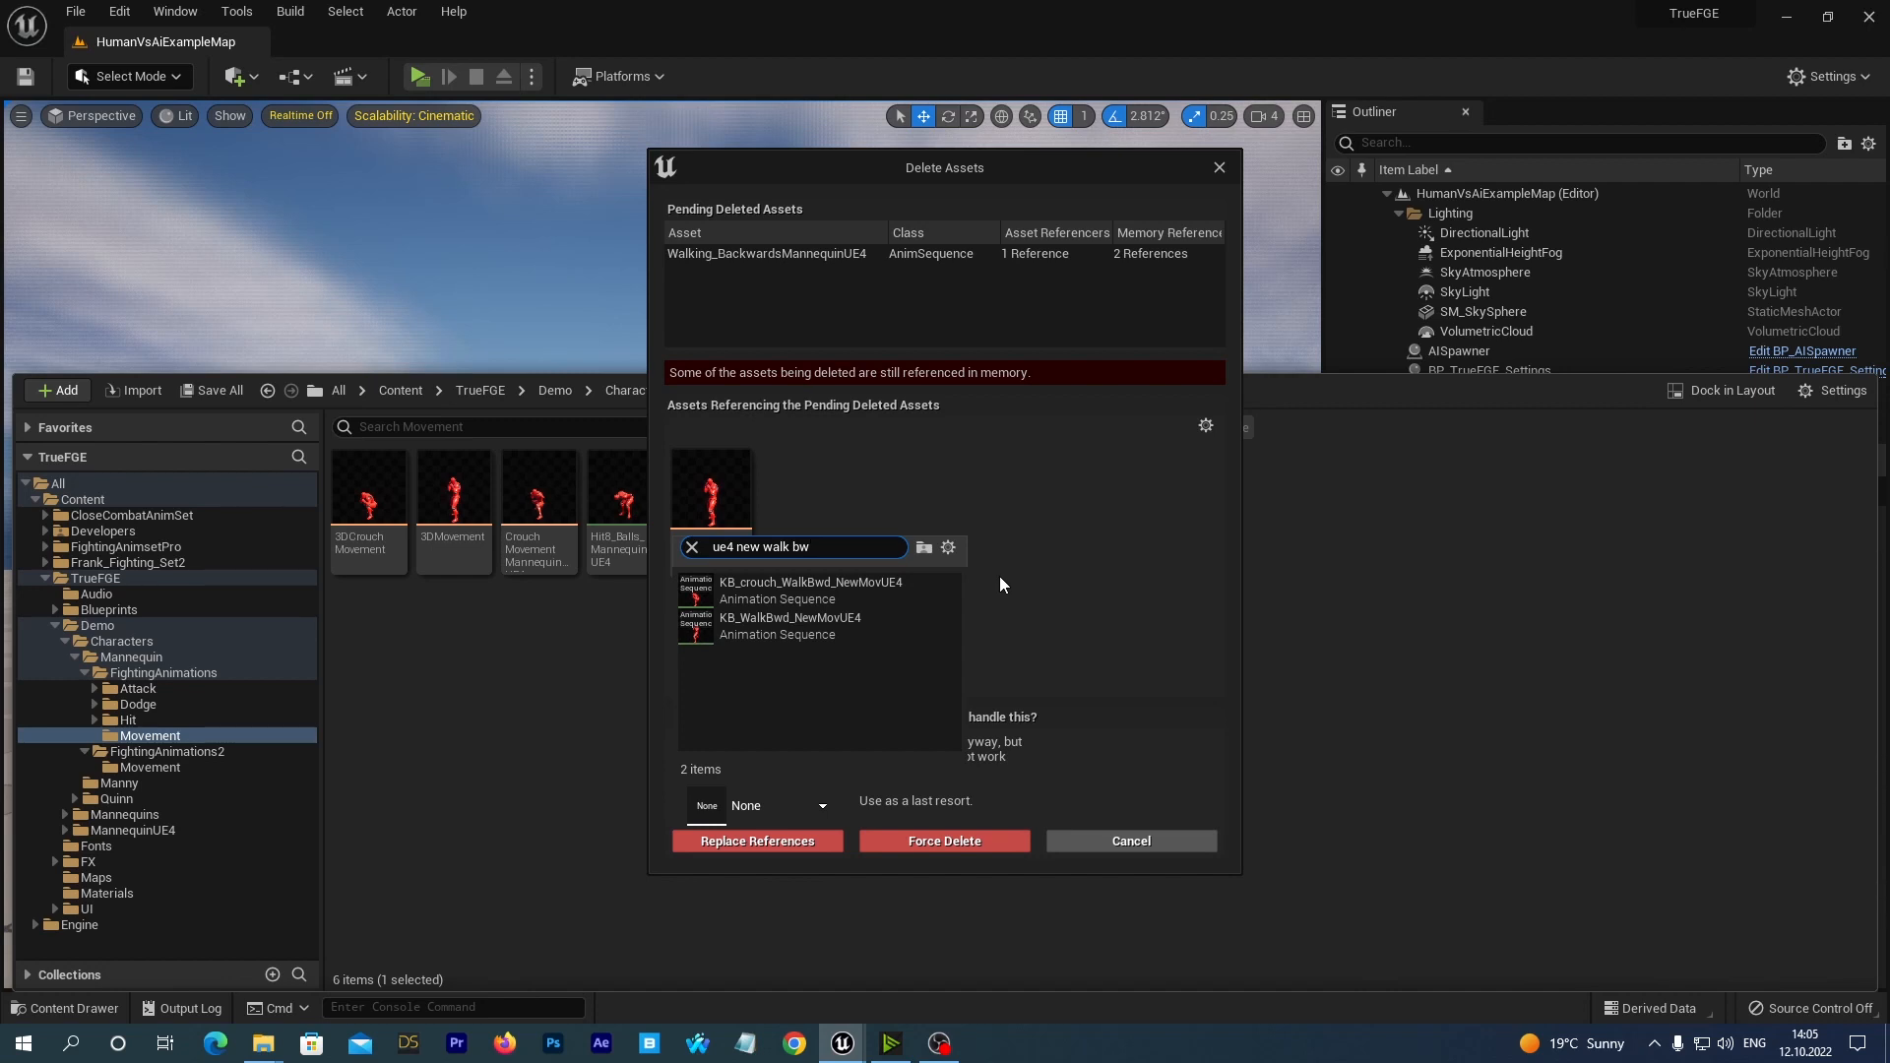
left_click(758, 625)
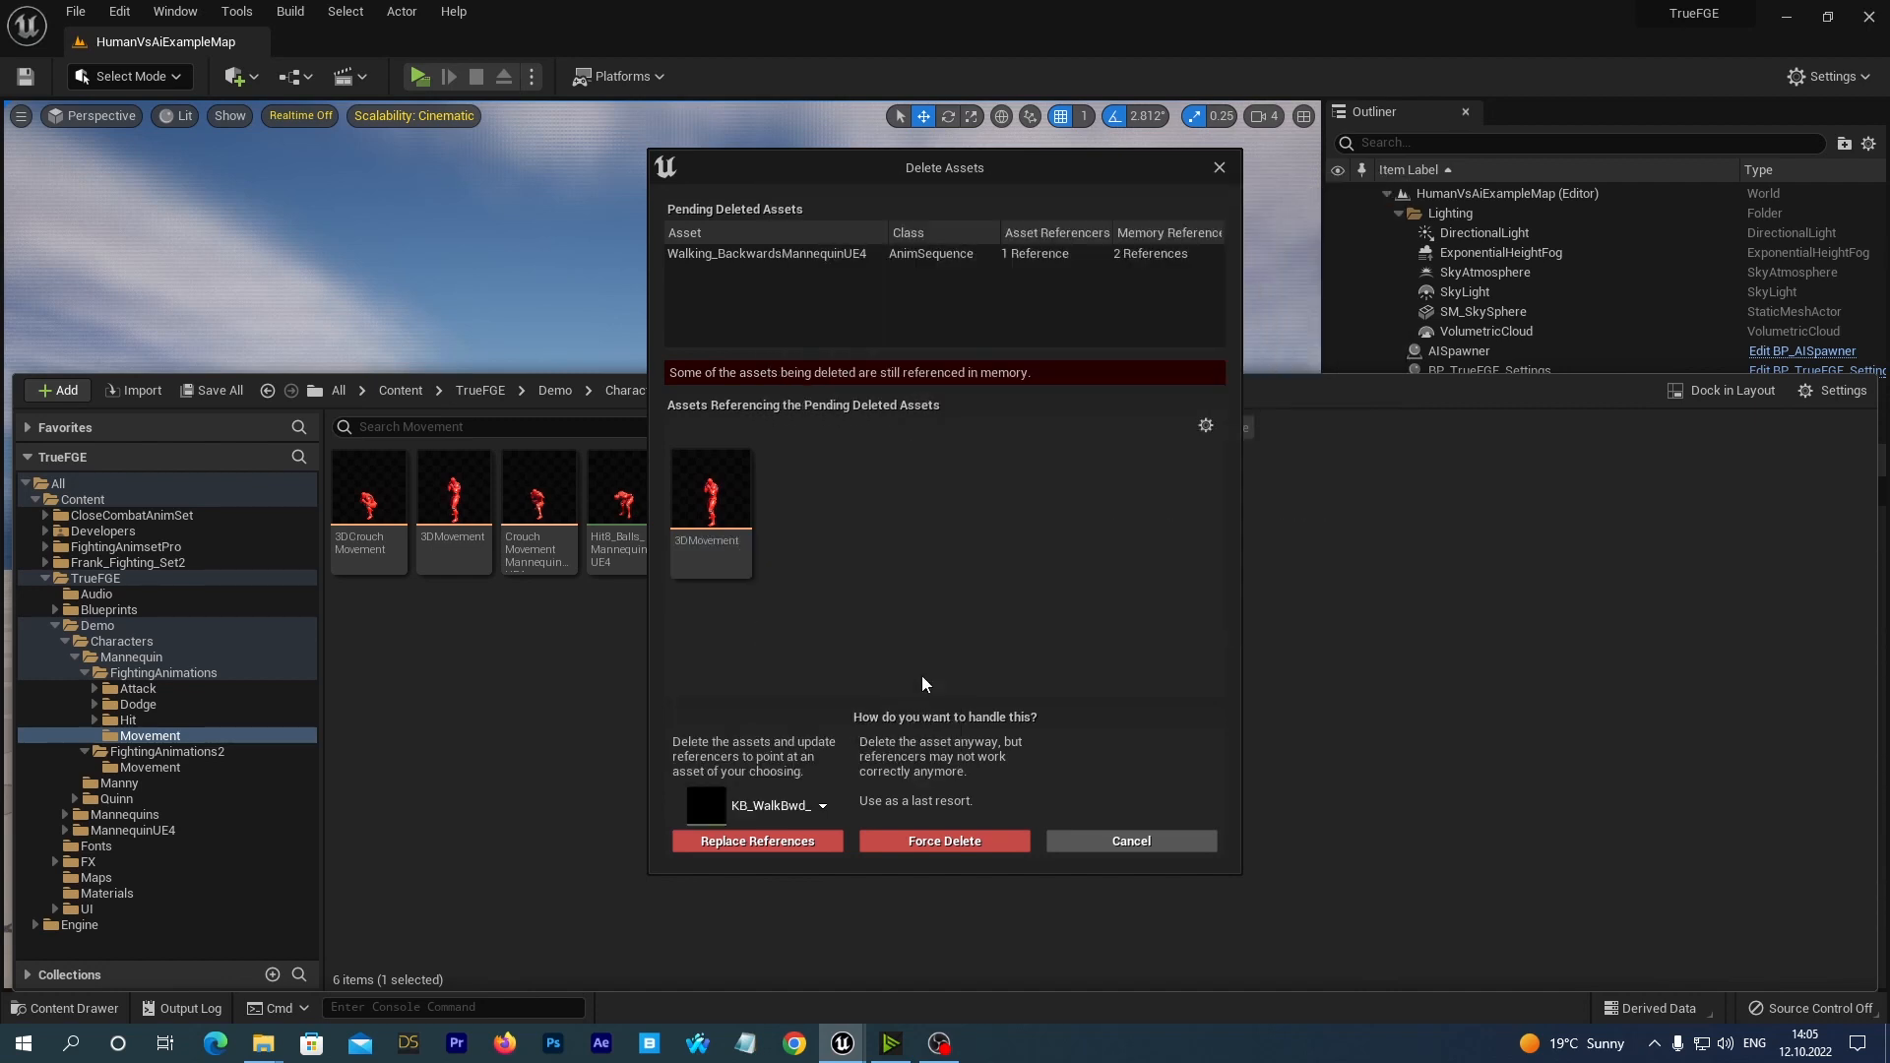
left_click(719, 842)
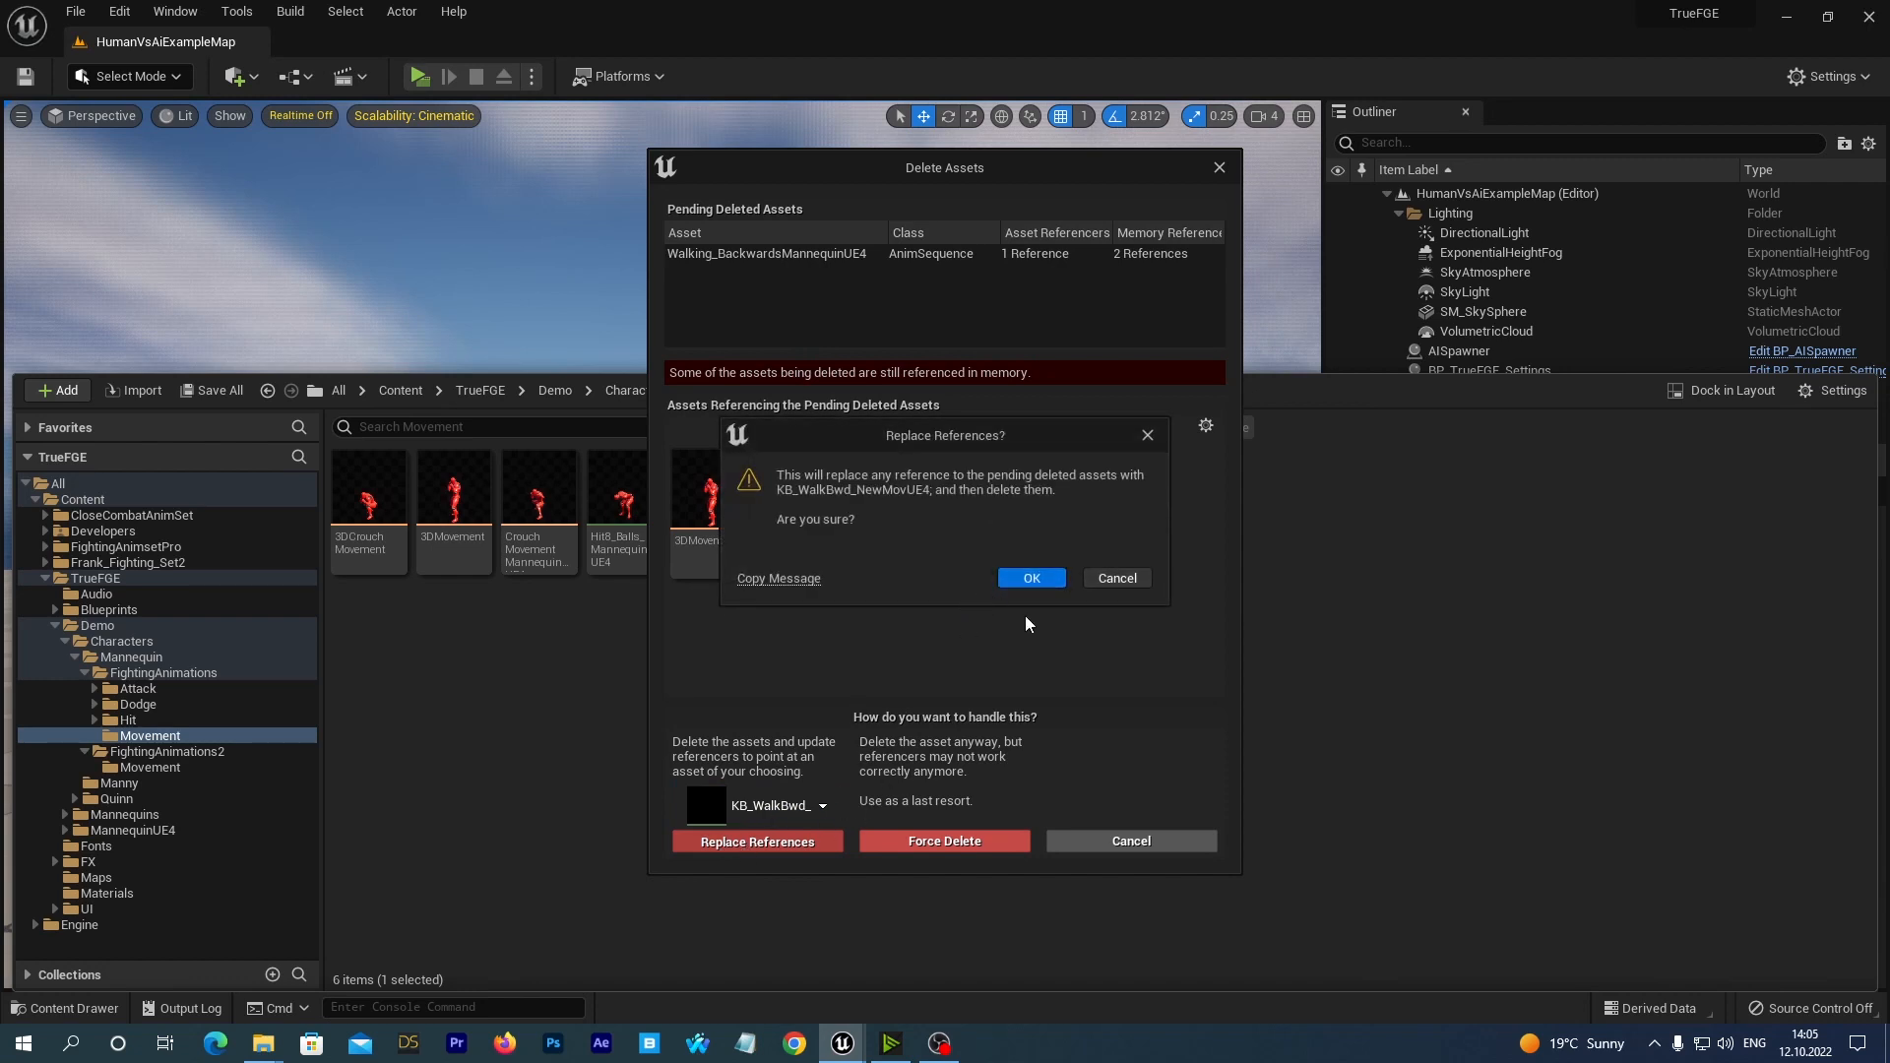
left_click(1030, 579)
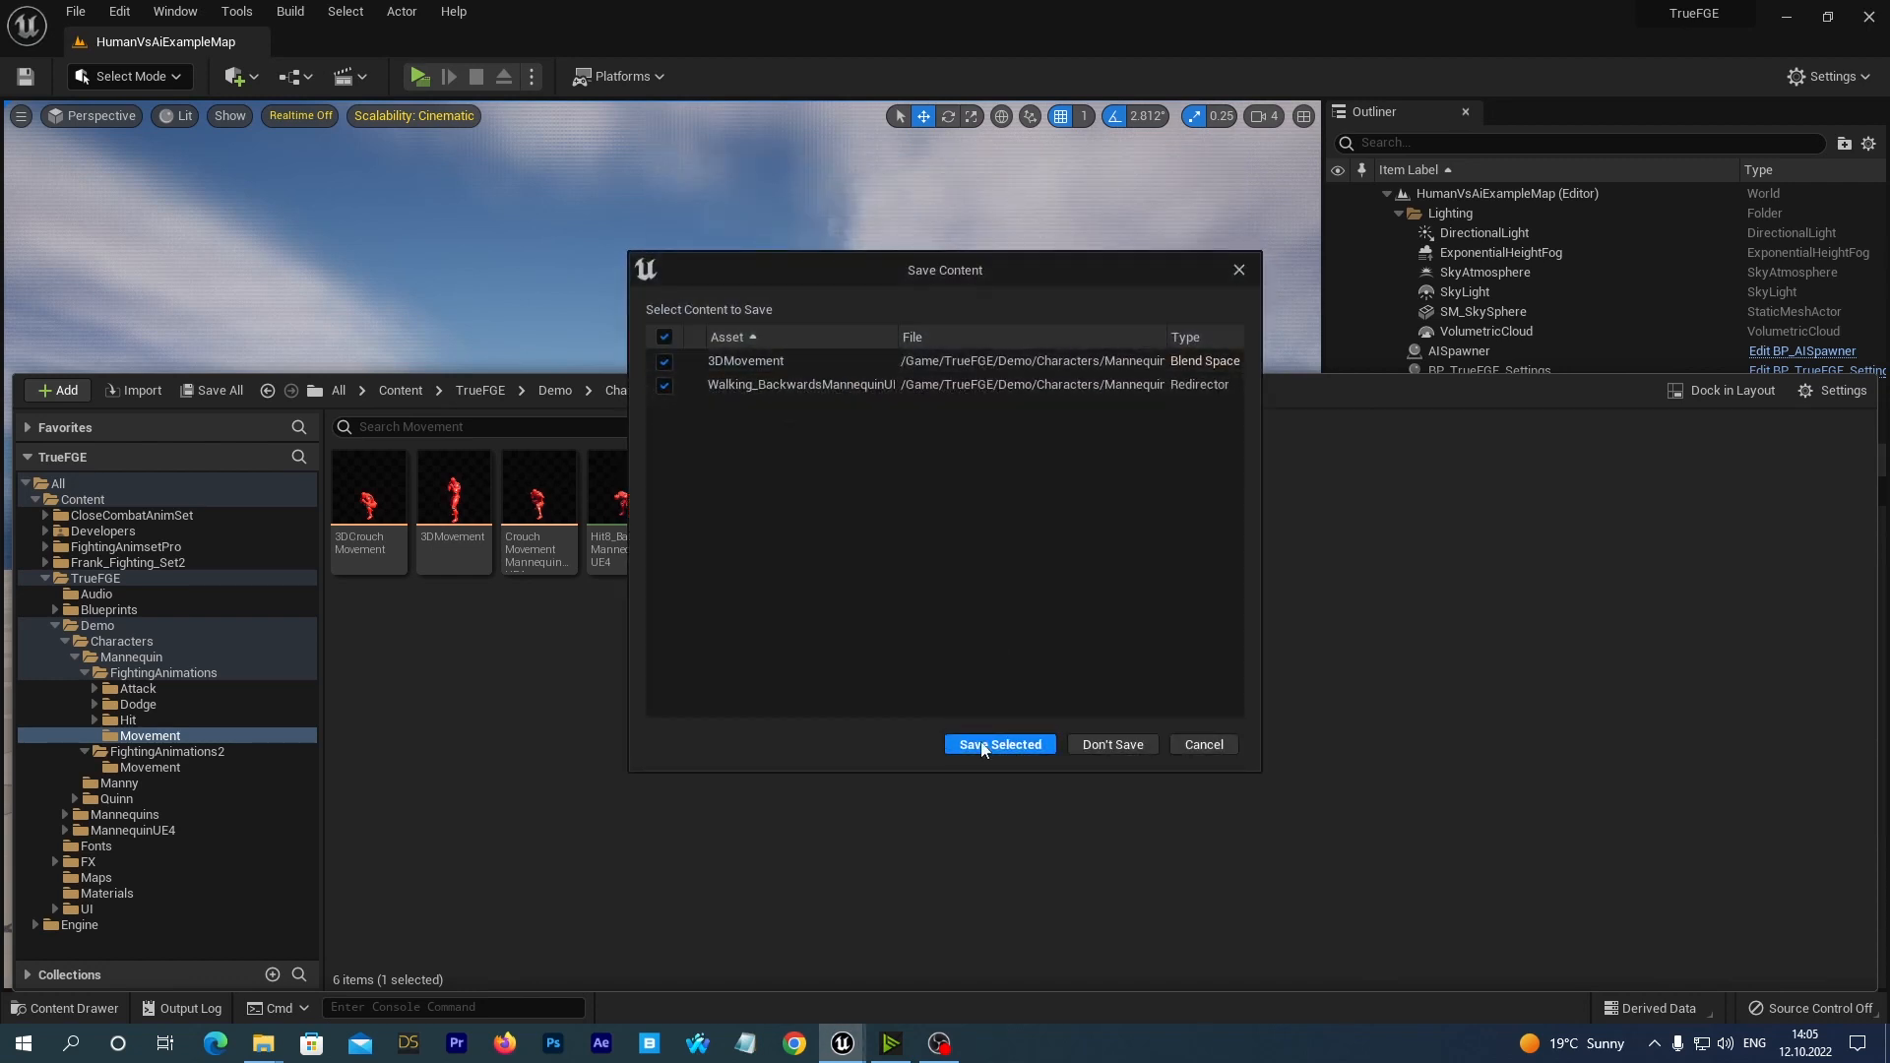
left_click(982, 737)
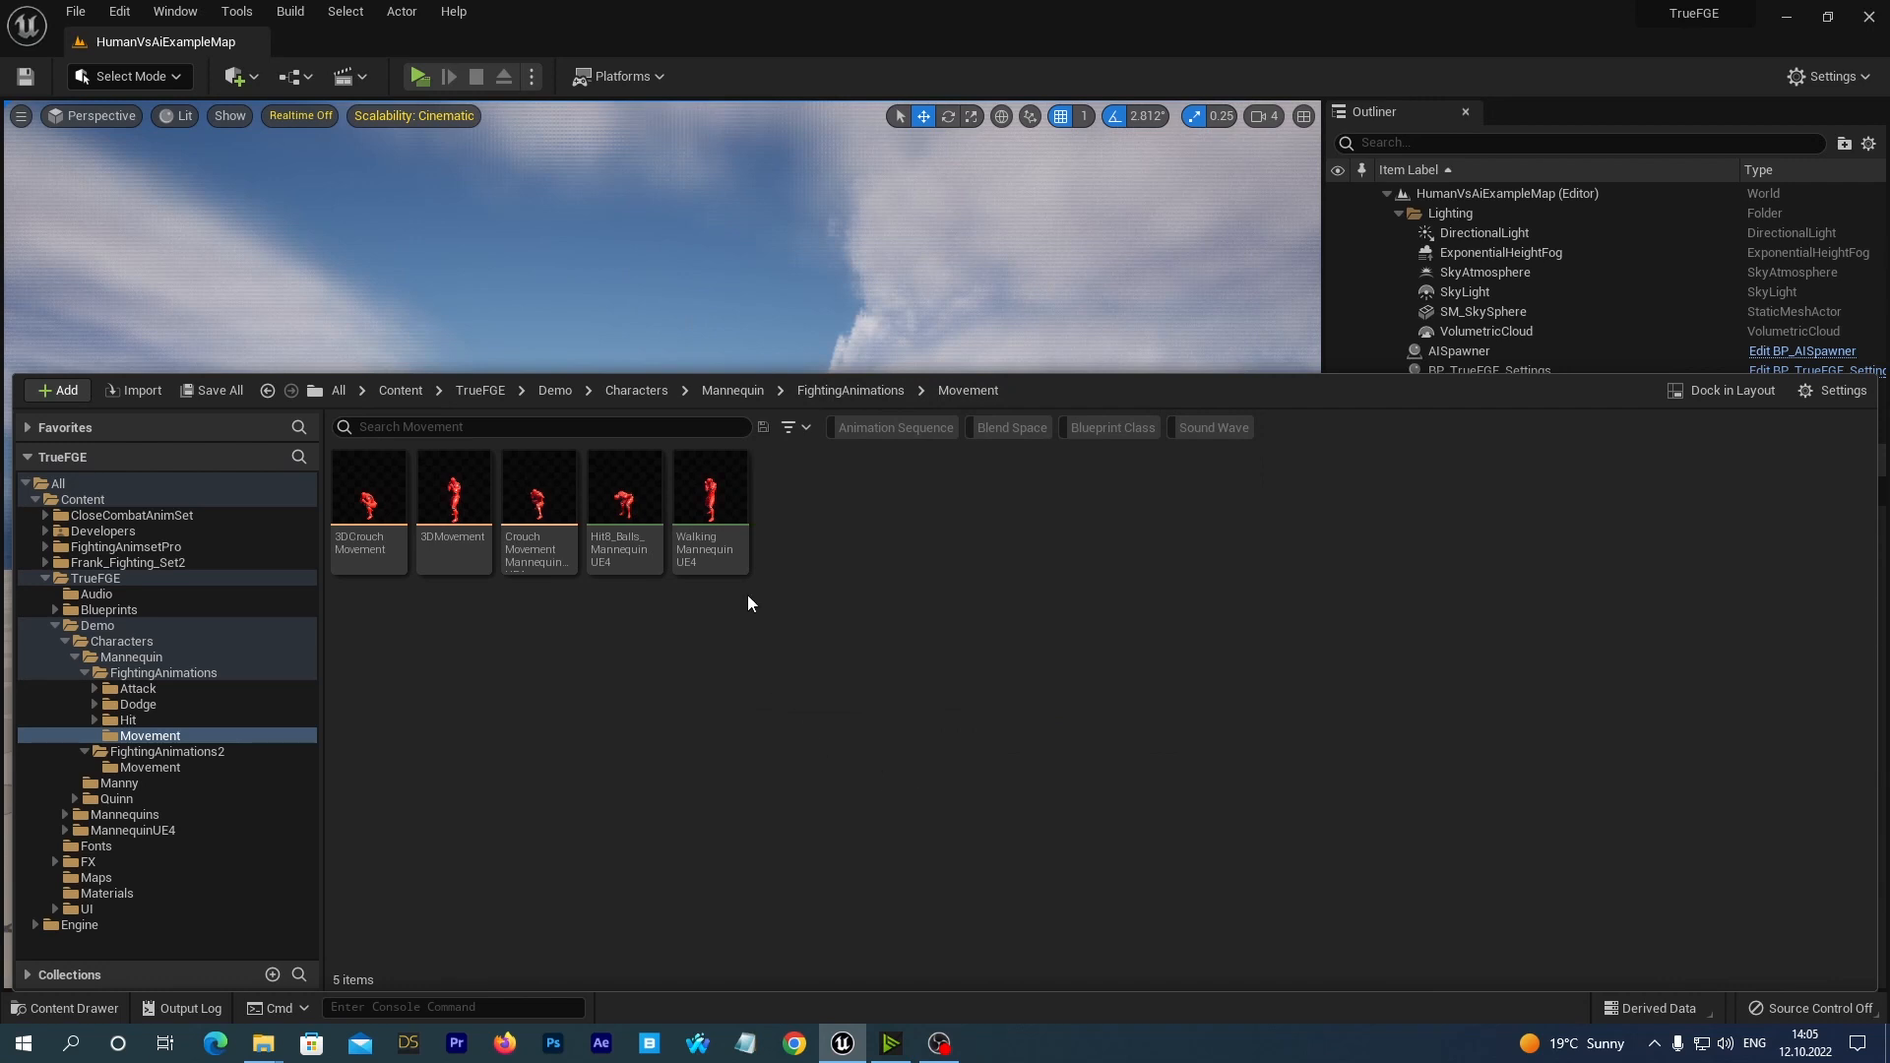
Delete the WalkingMannequinUE4 sequence, replacing its references with KB_WalkFwd1_NewMovUE4, and save the 3DMovement blend space and the redirector.
left_click(727, 487)
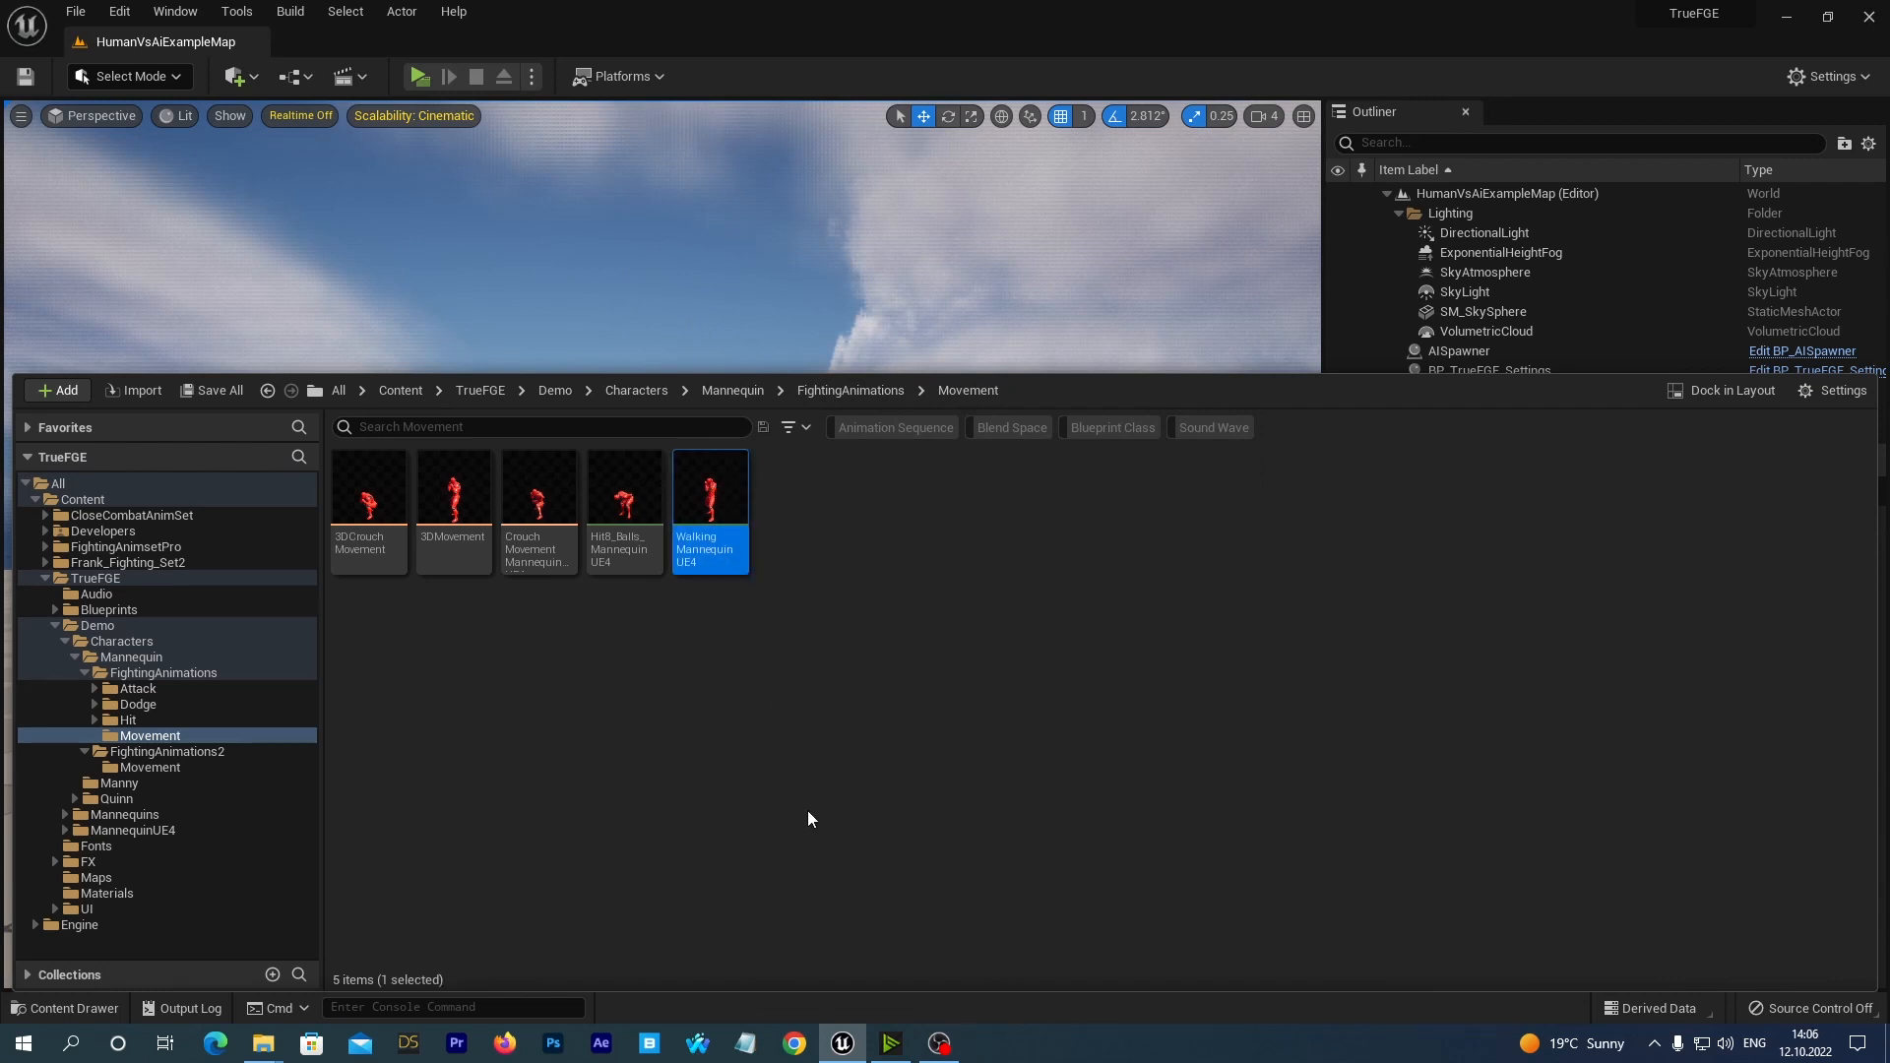
right_click(696, 487)
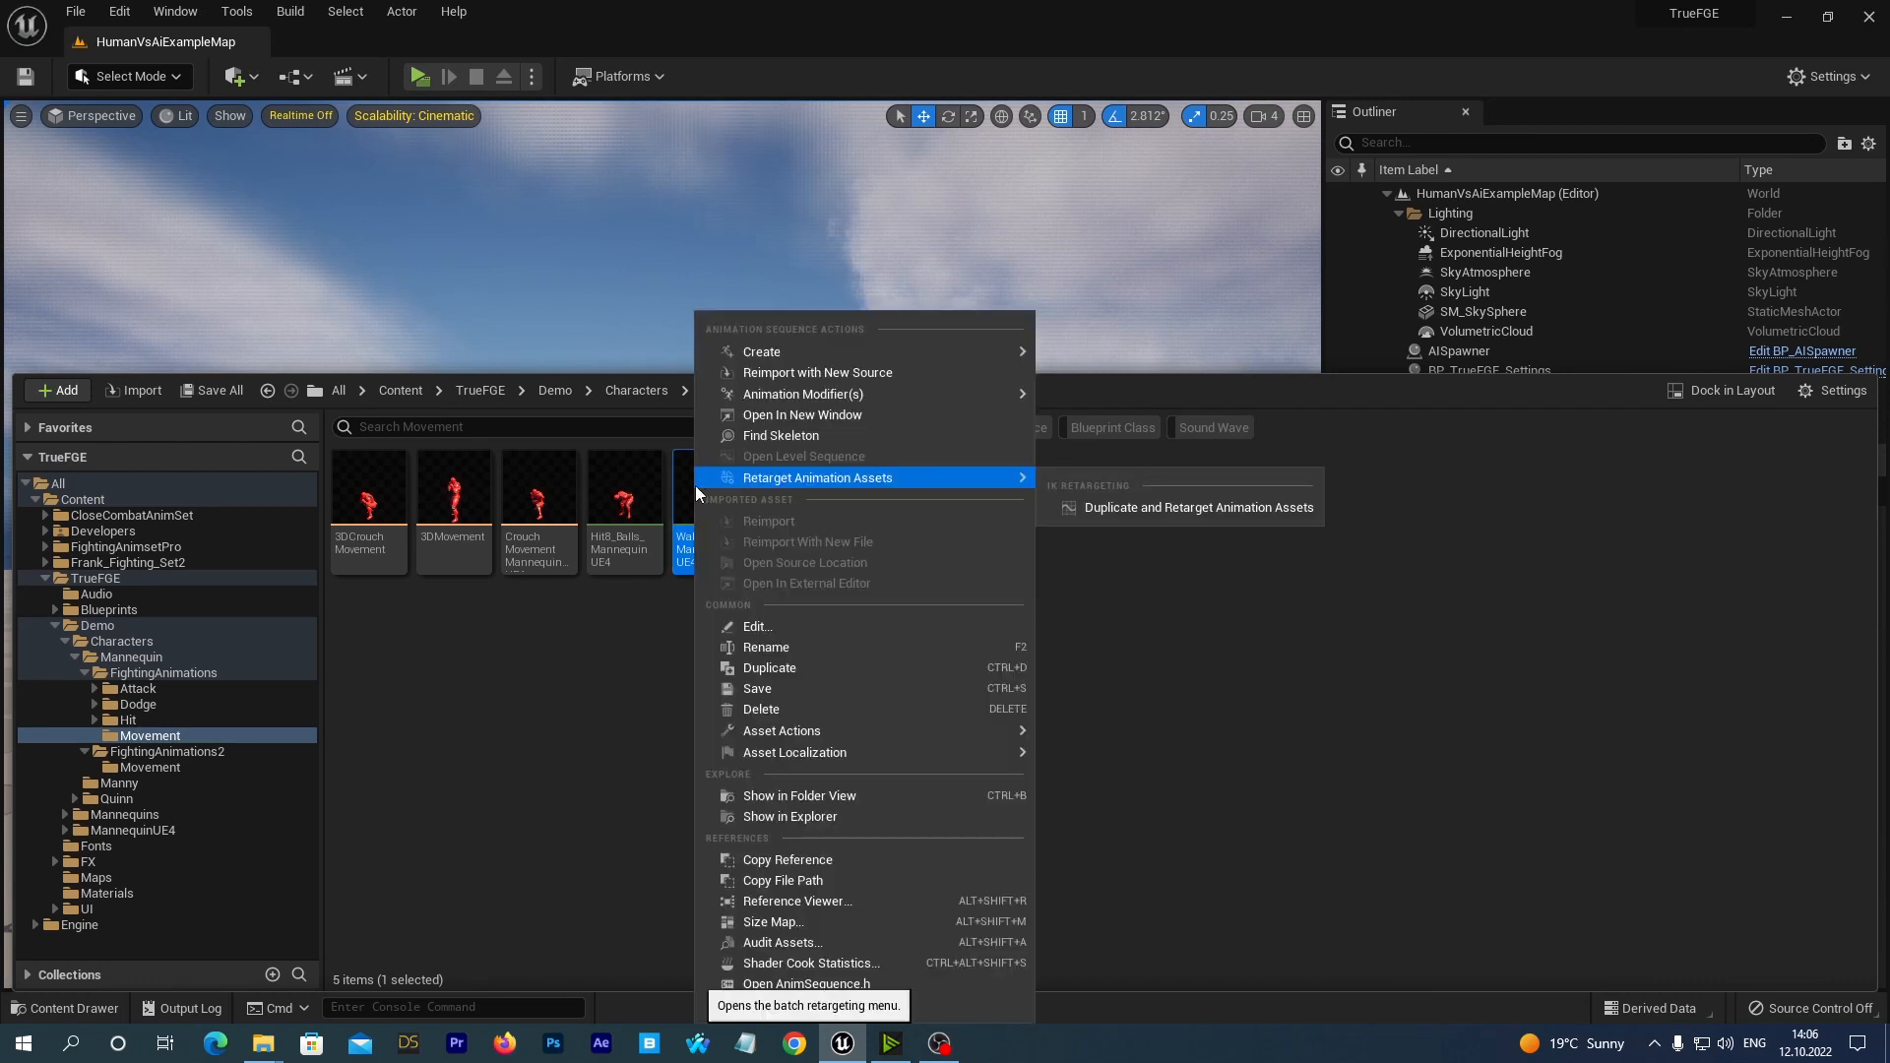
left_click(758, 707)
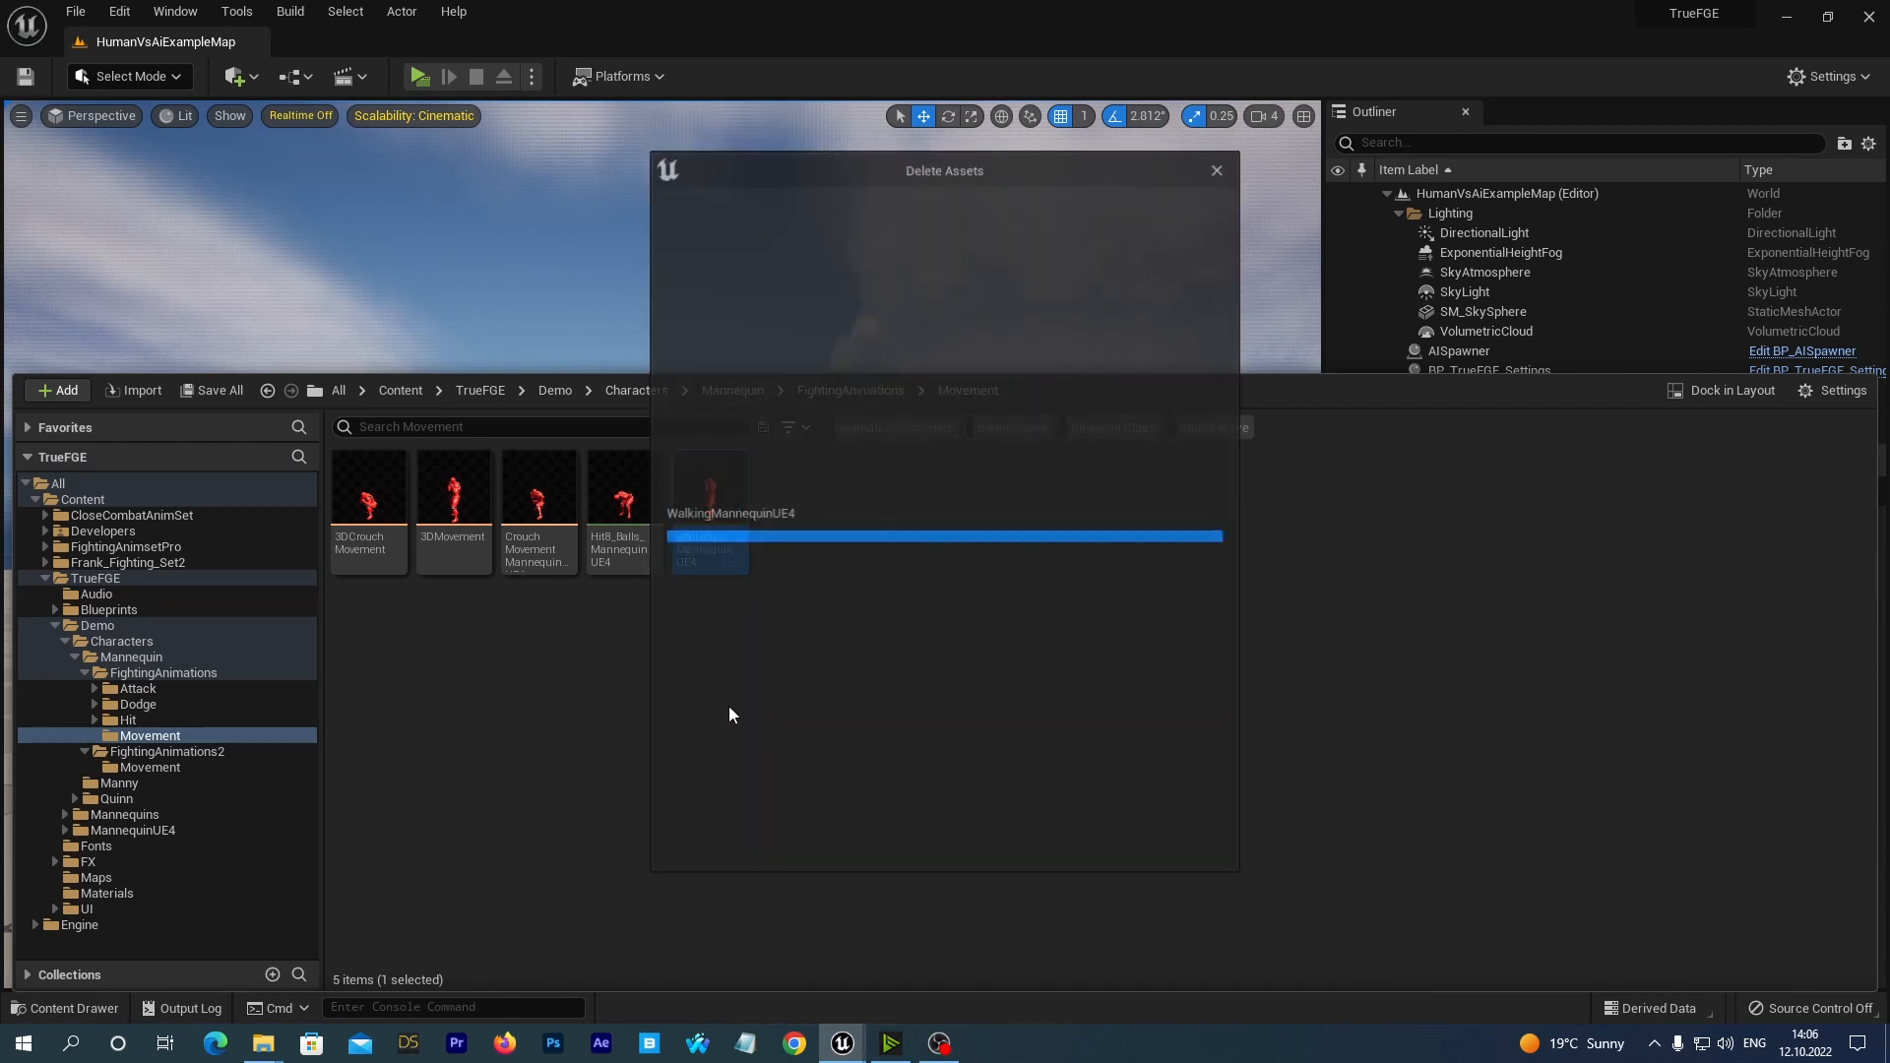
left_click(820, 805)
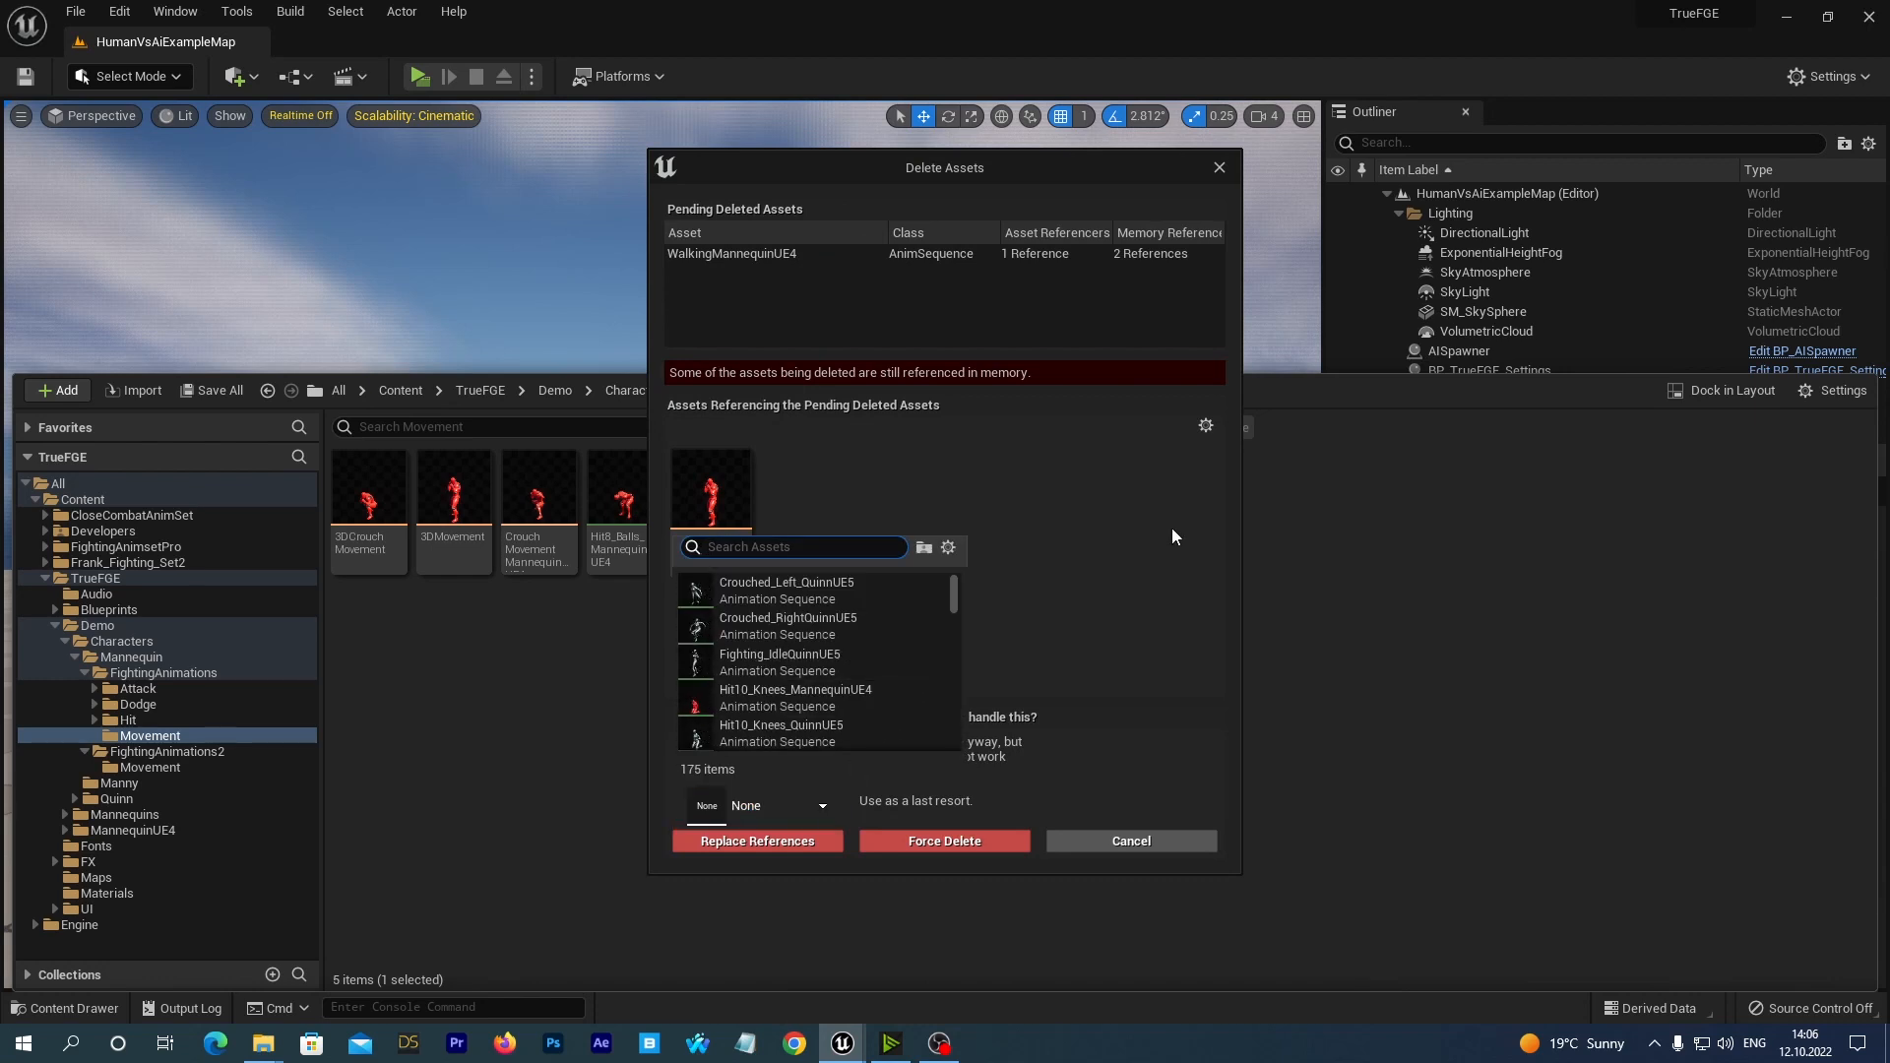
type("ue4")
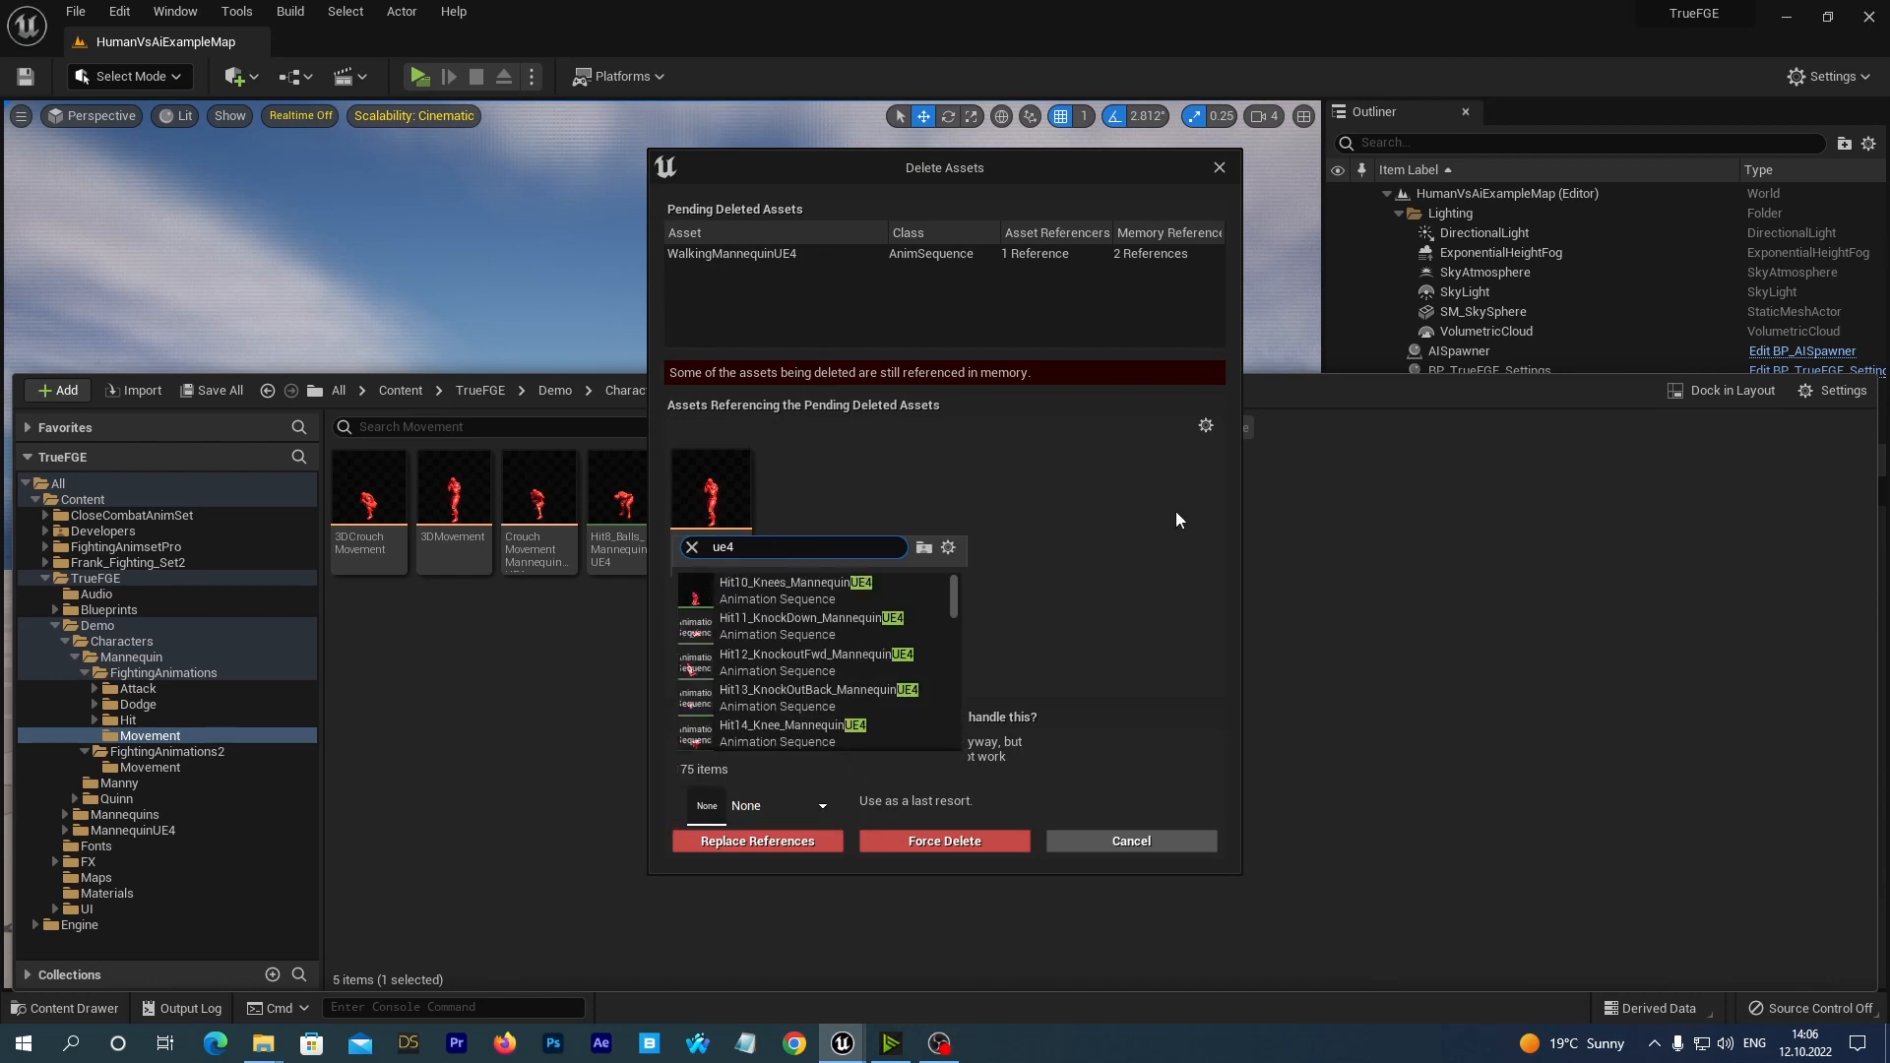
type(" new w")
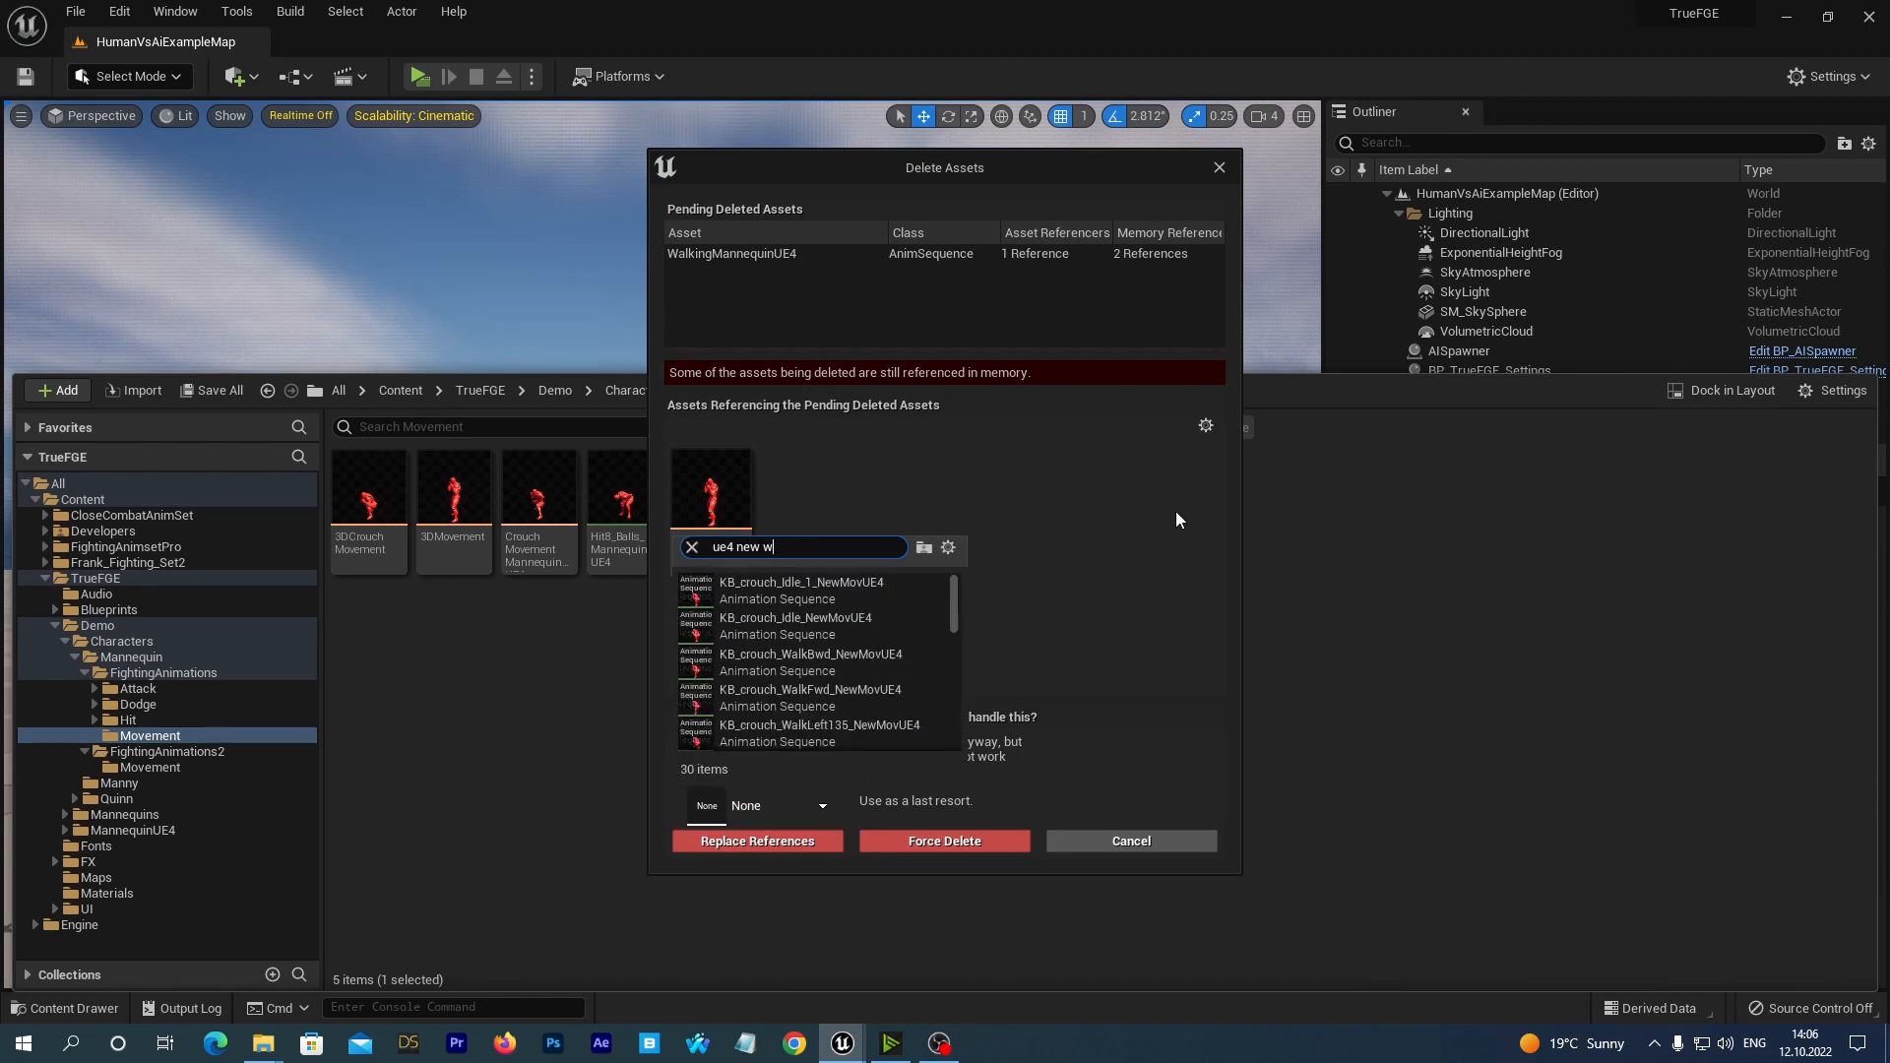
type("alk fw")
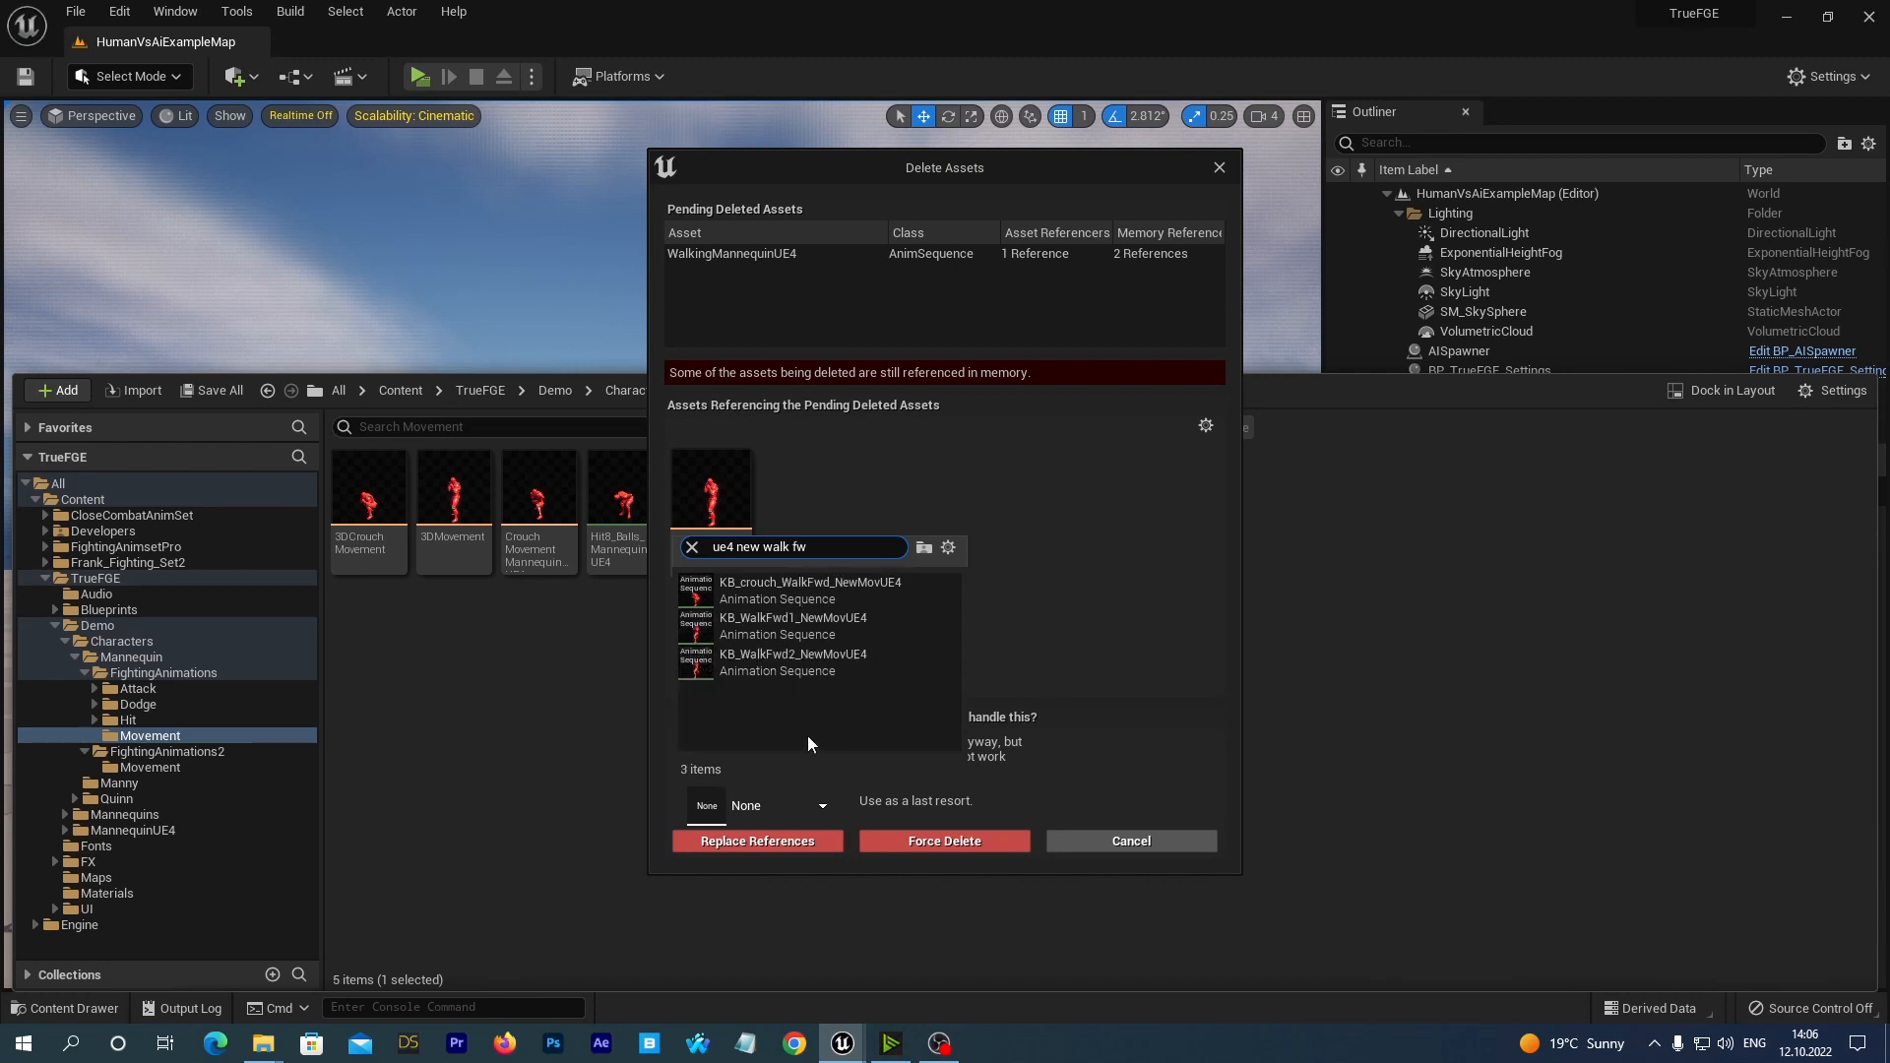
mouse_move(755, 624)
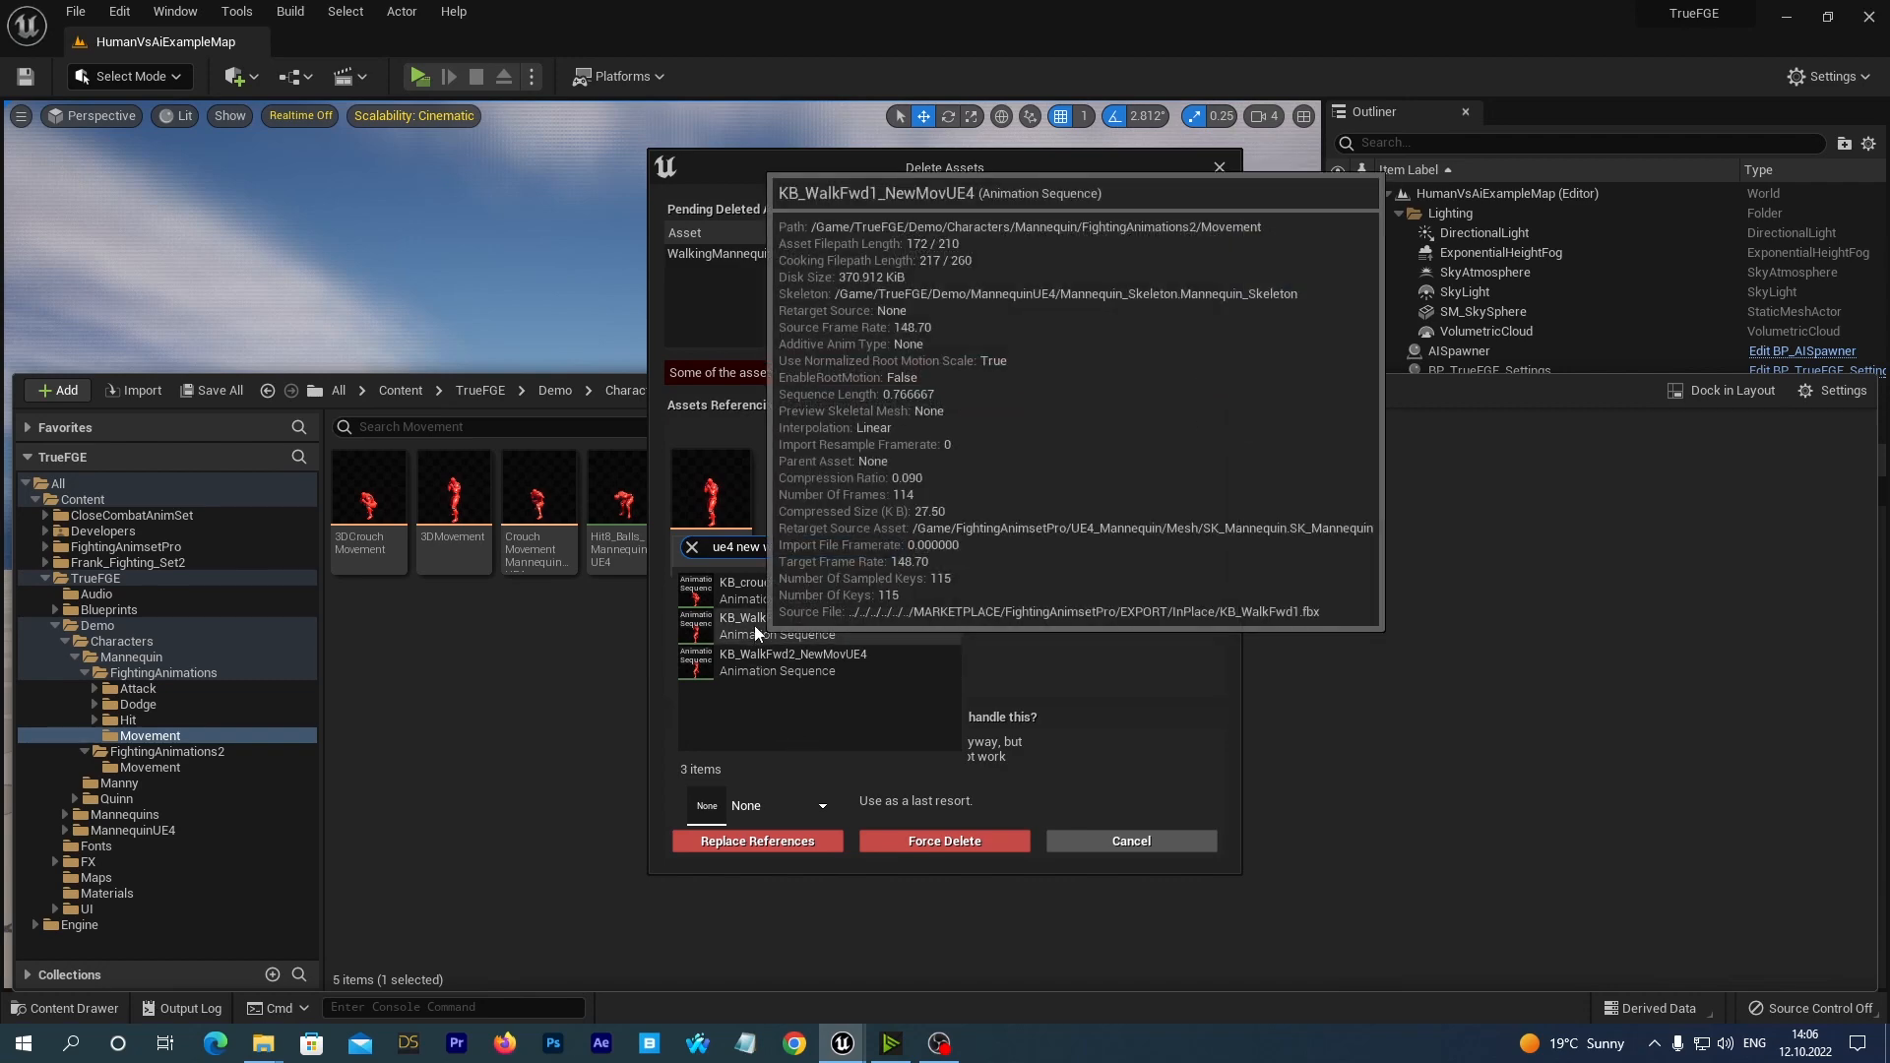
mouse_move(811, 669)
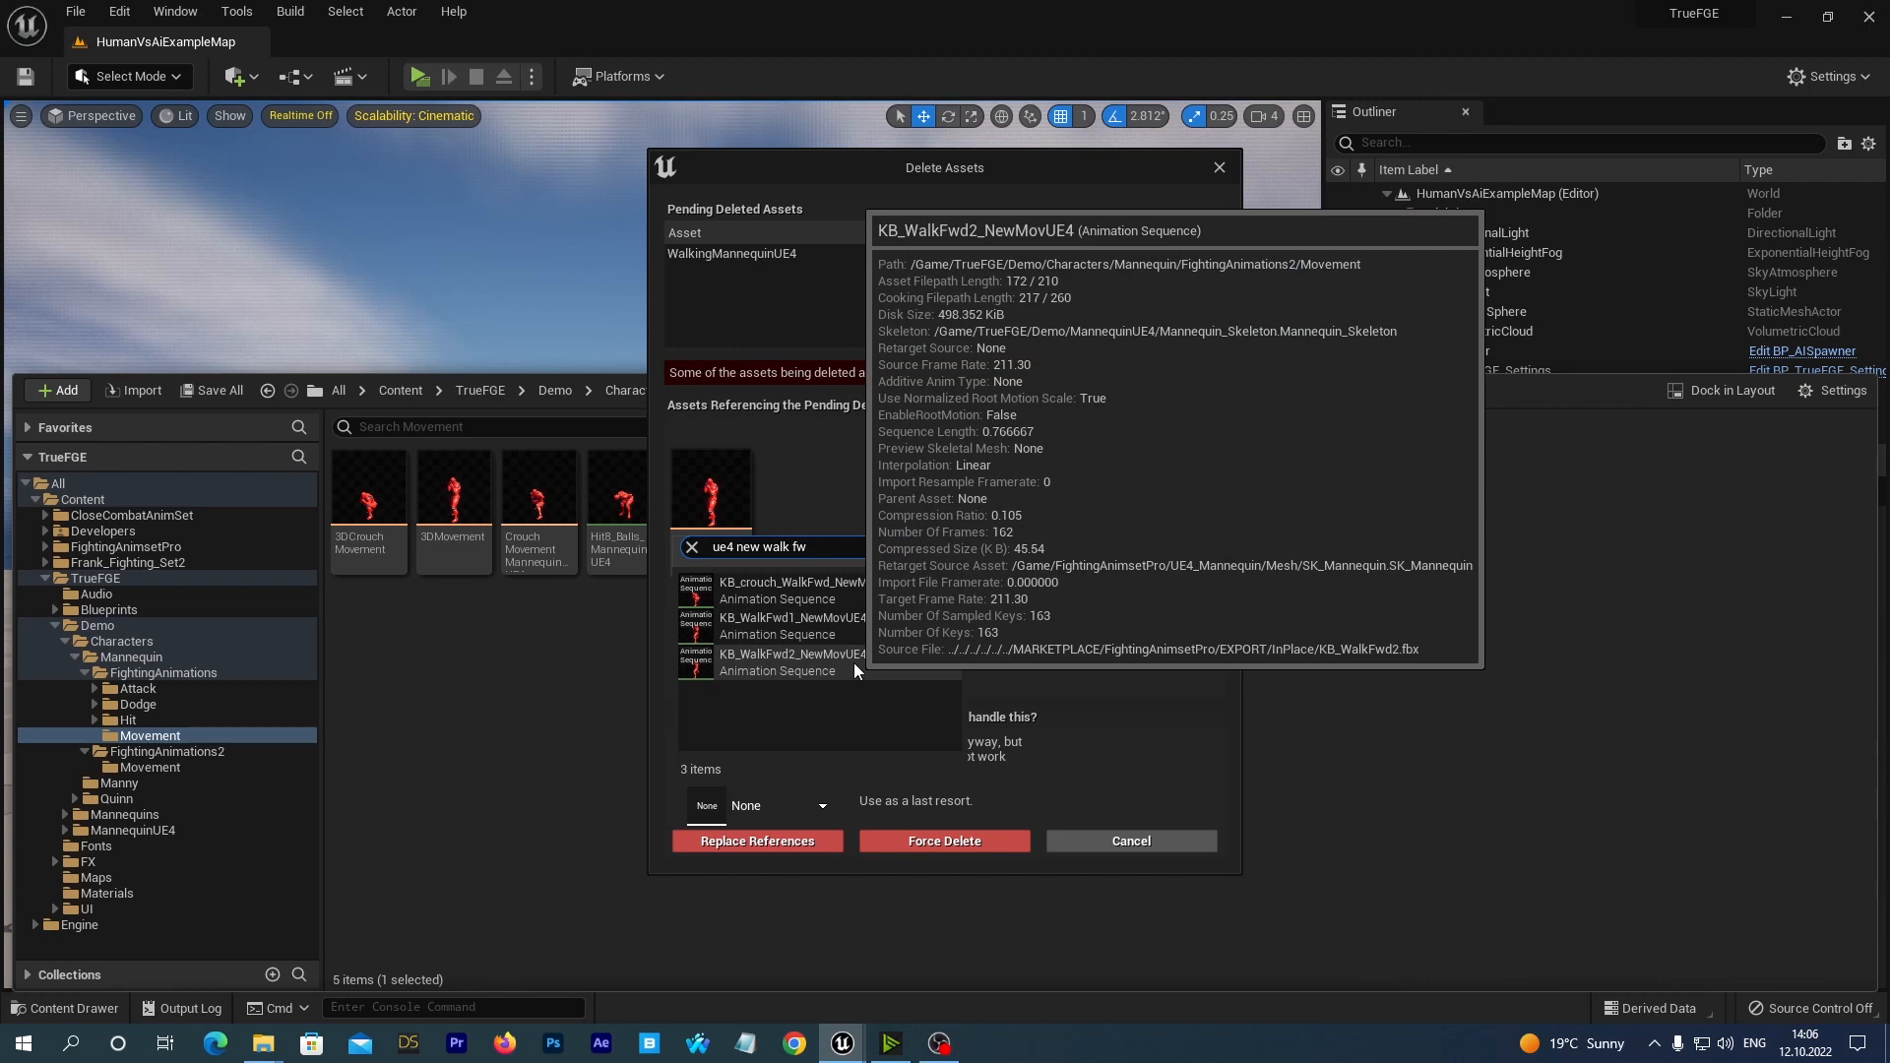
left_click(758, 626)
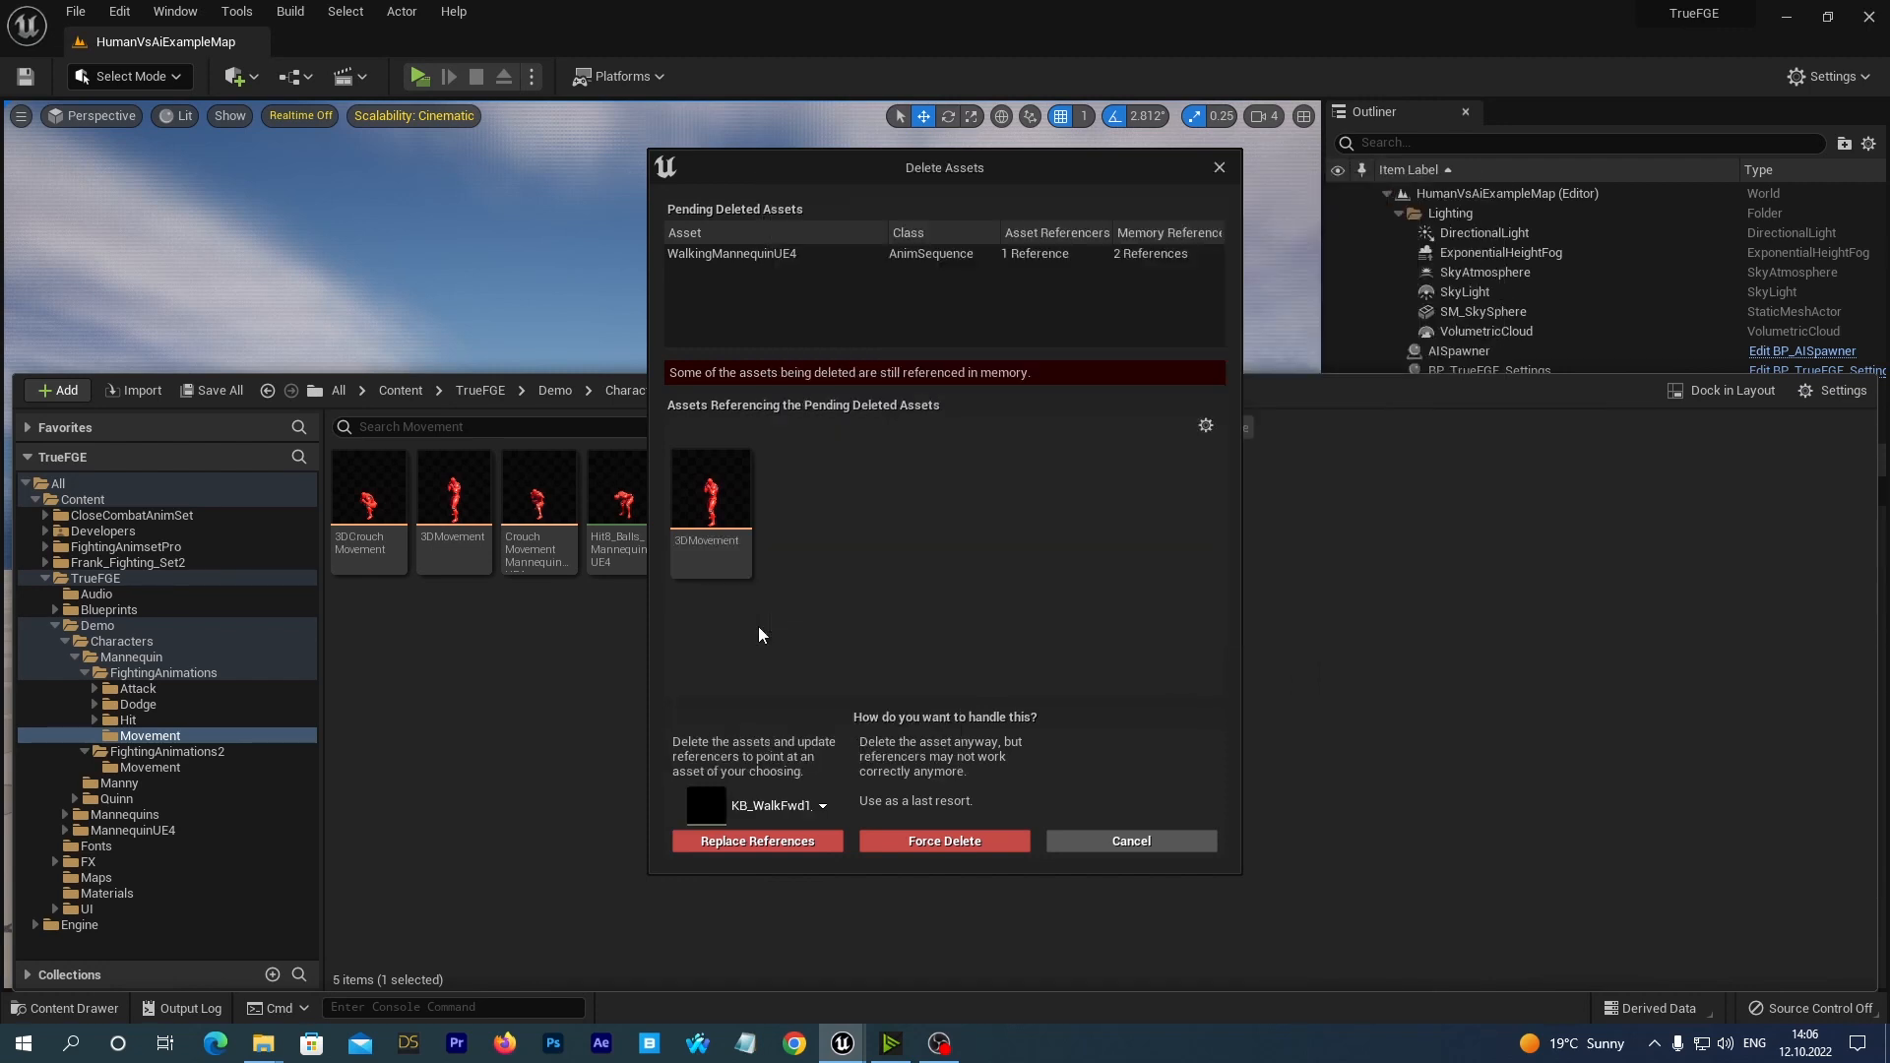
left_click(713, 842)
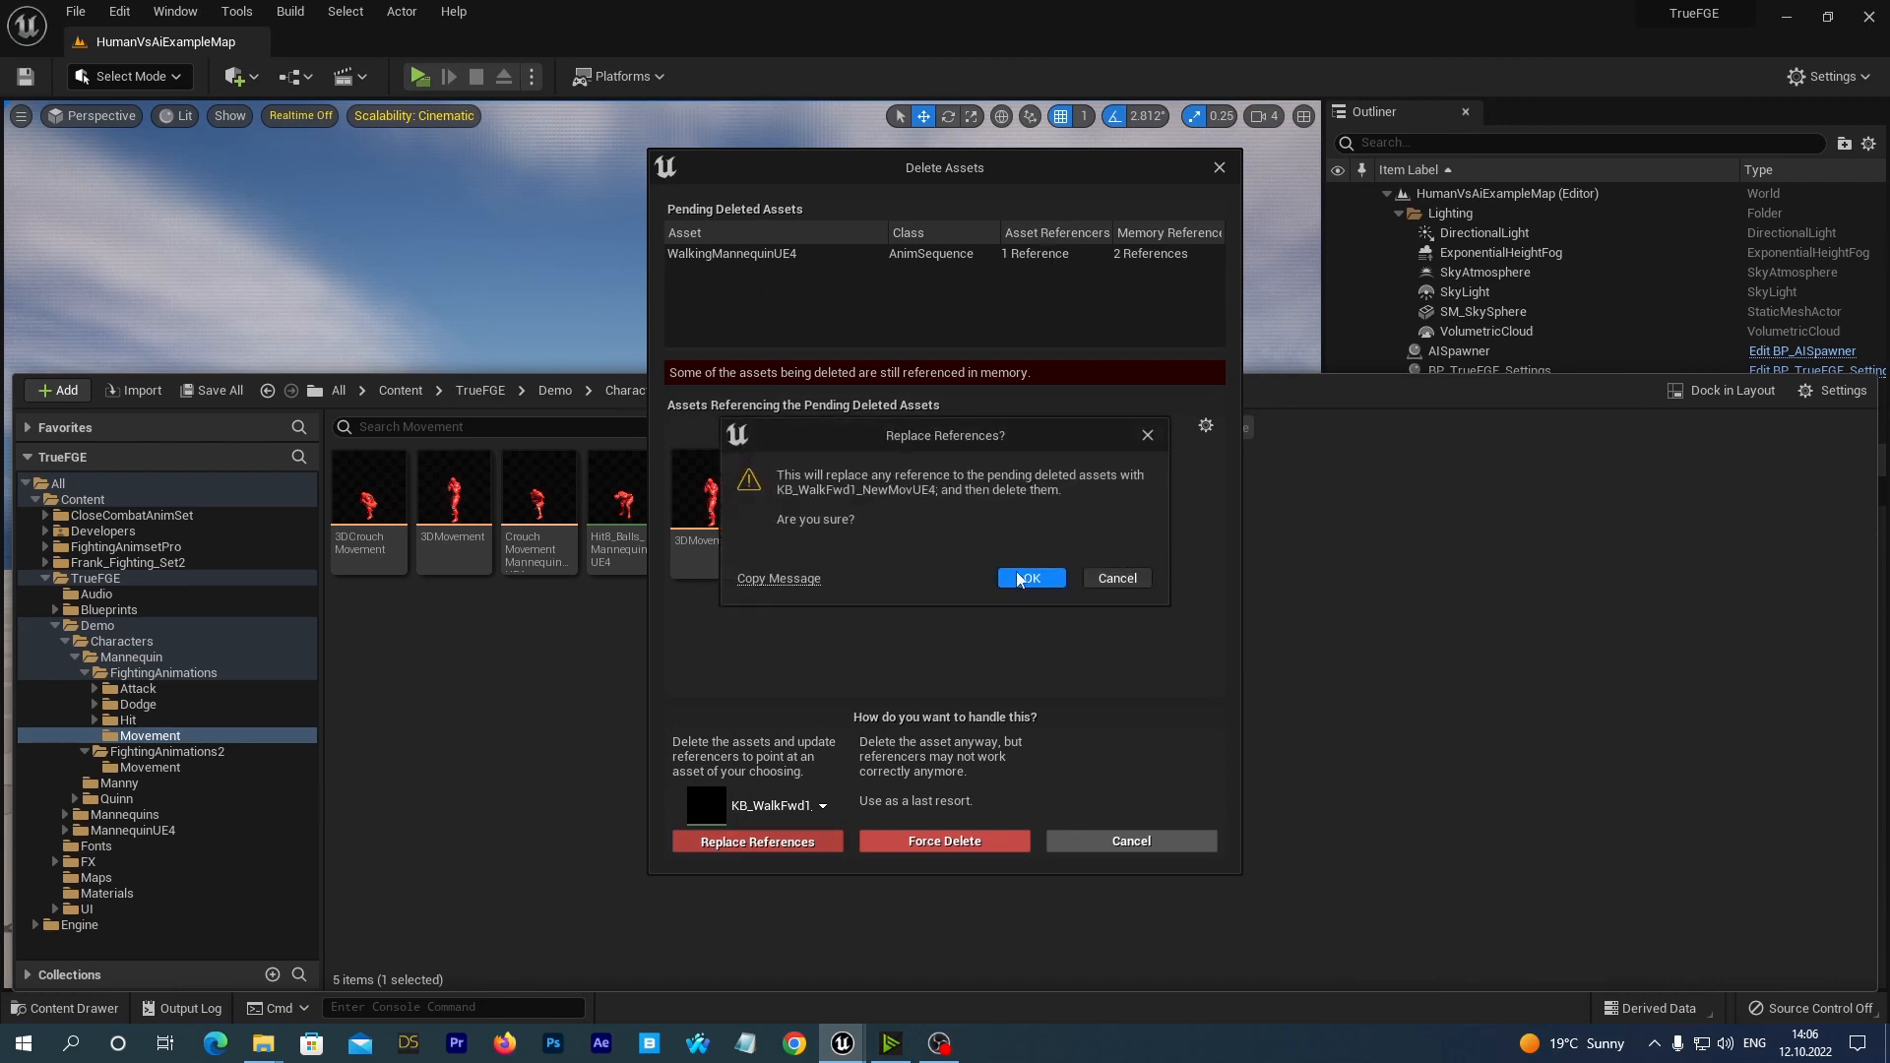
left_click(1019, 579)
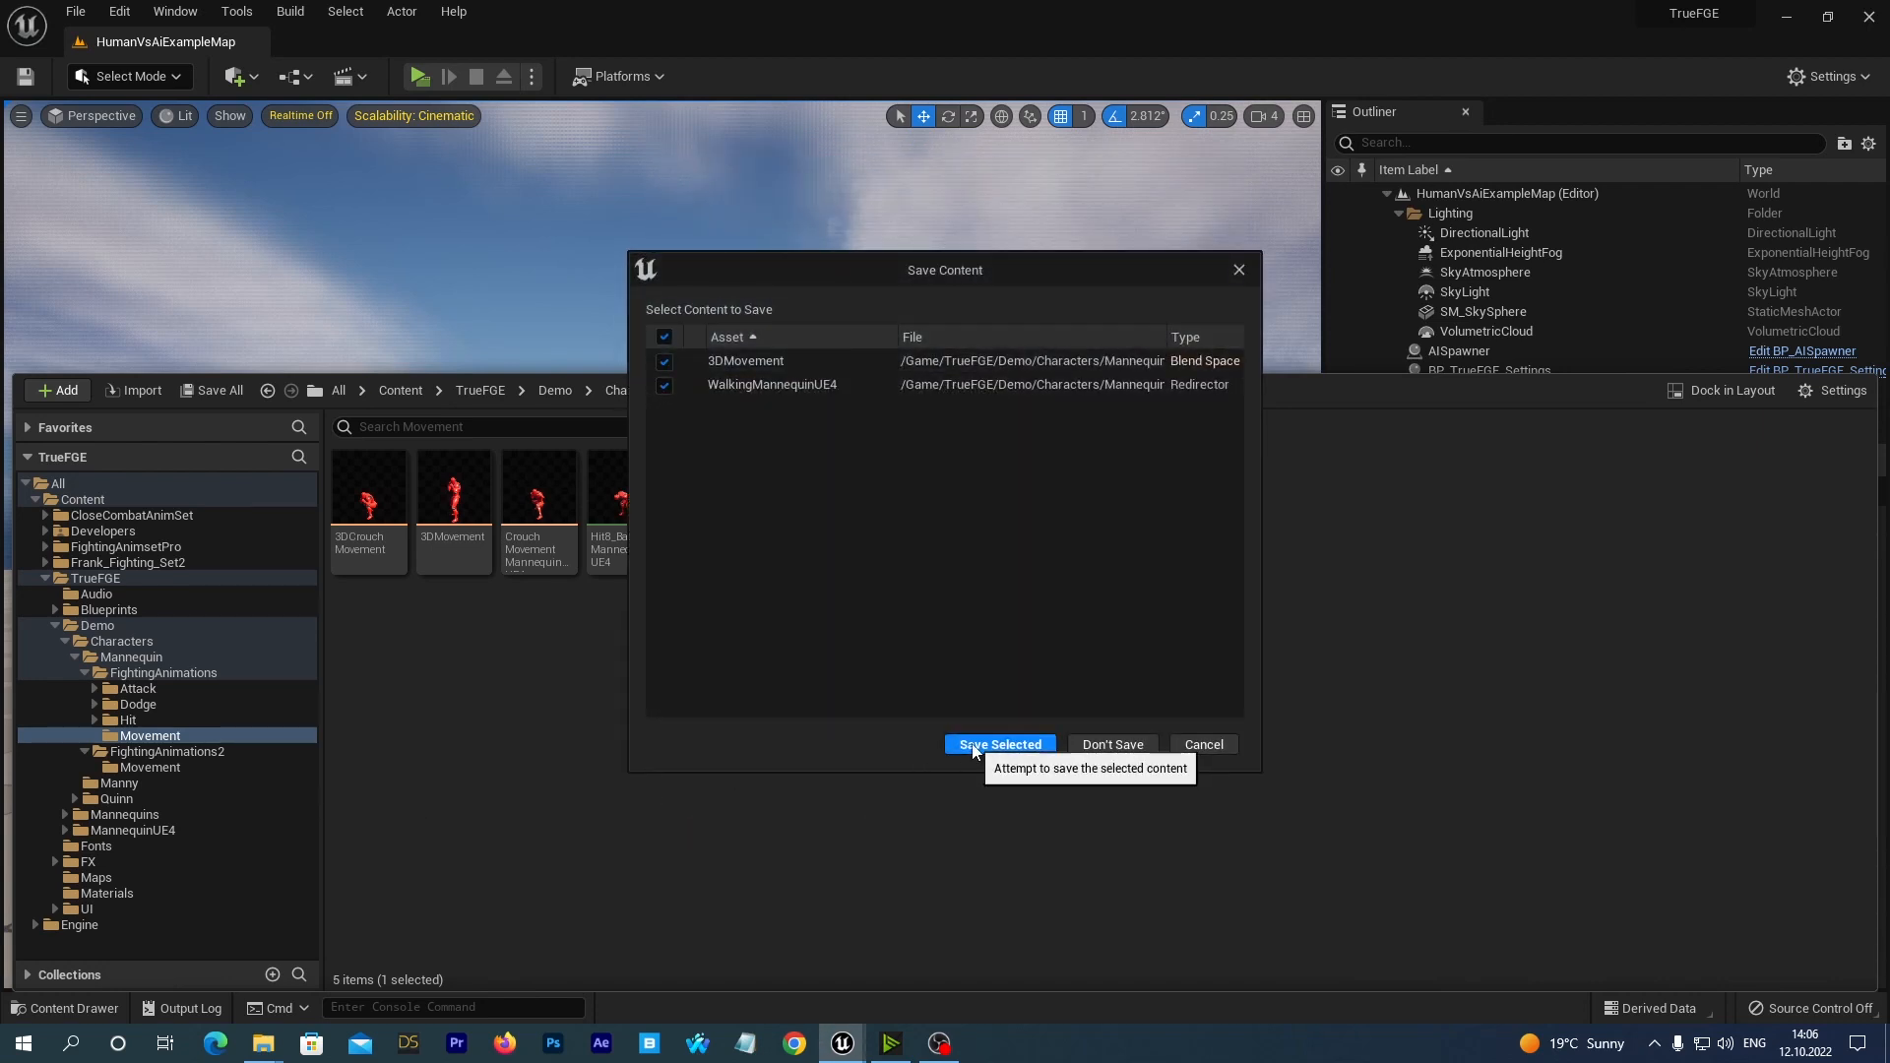
left_click(996, 745)
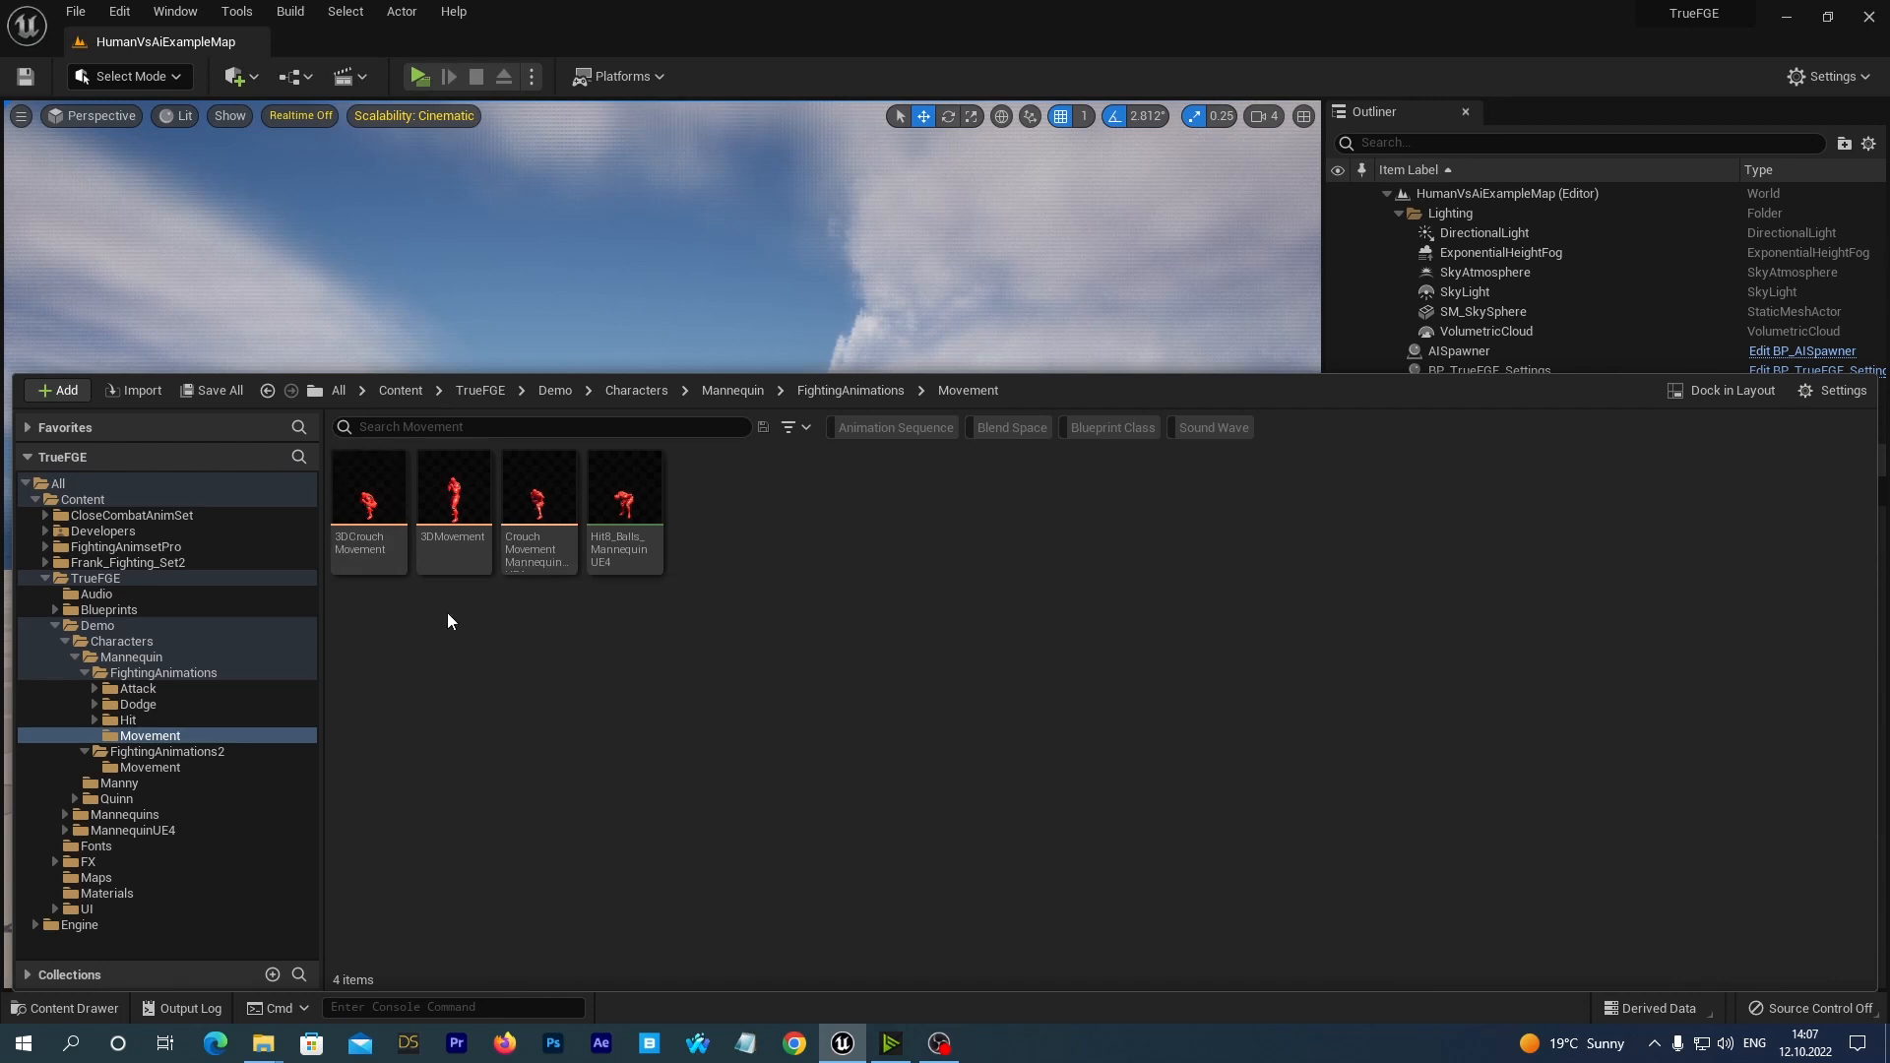
Review the replaced animation samples in the 3DMovement blend space, close it and return to the project's assets.
double_click(454, 507)
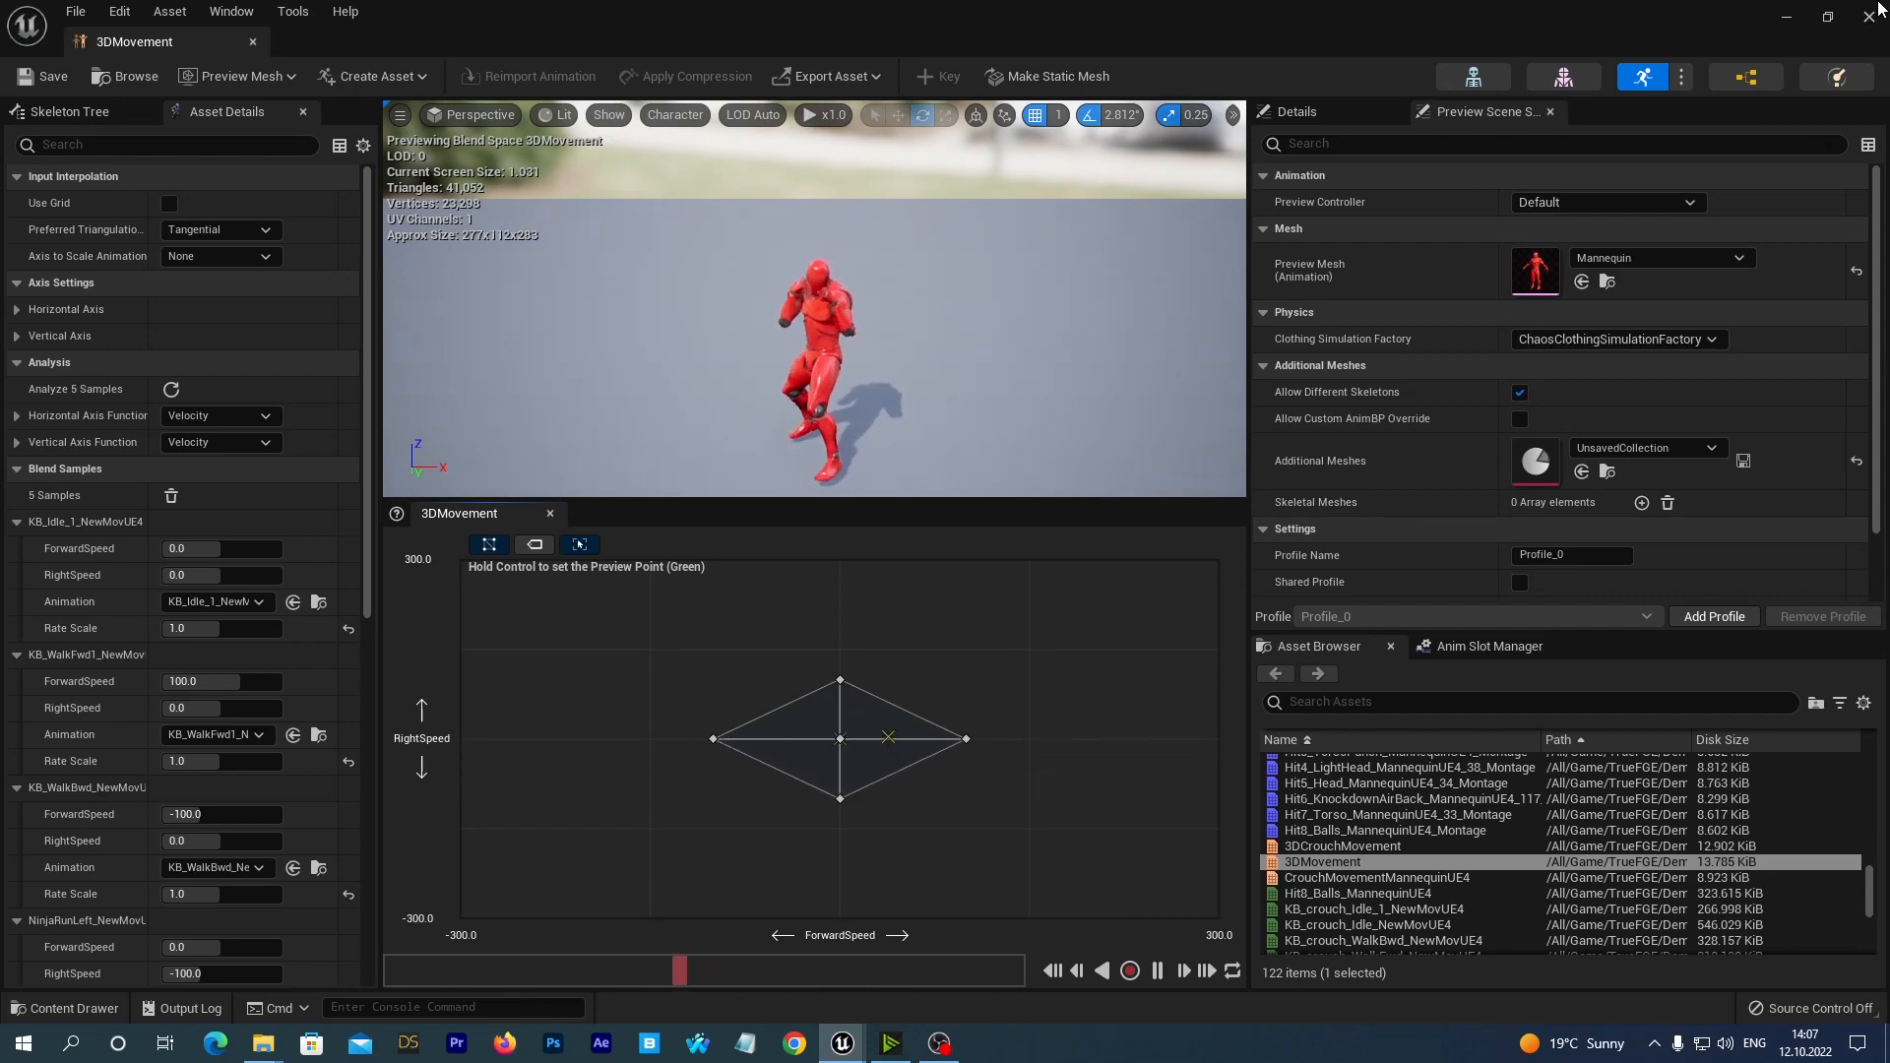
left_click(1876, 10)
left_click(46, 1008)
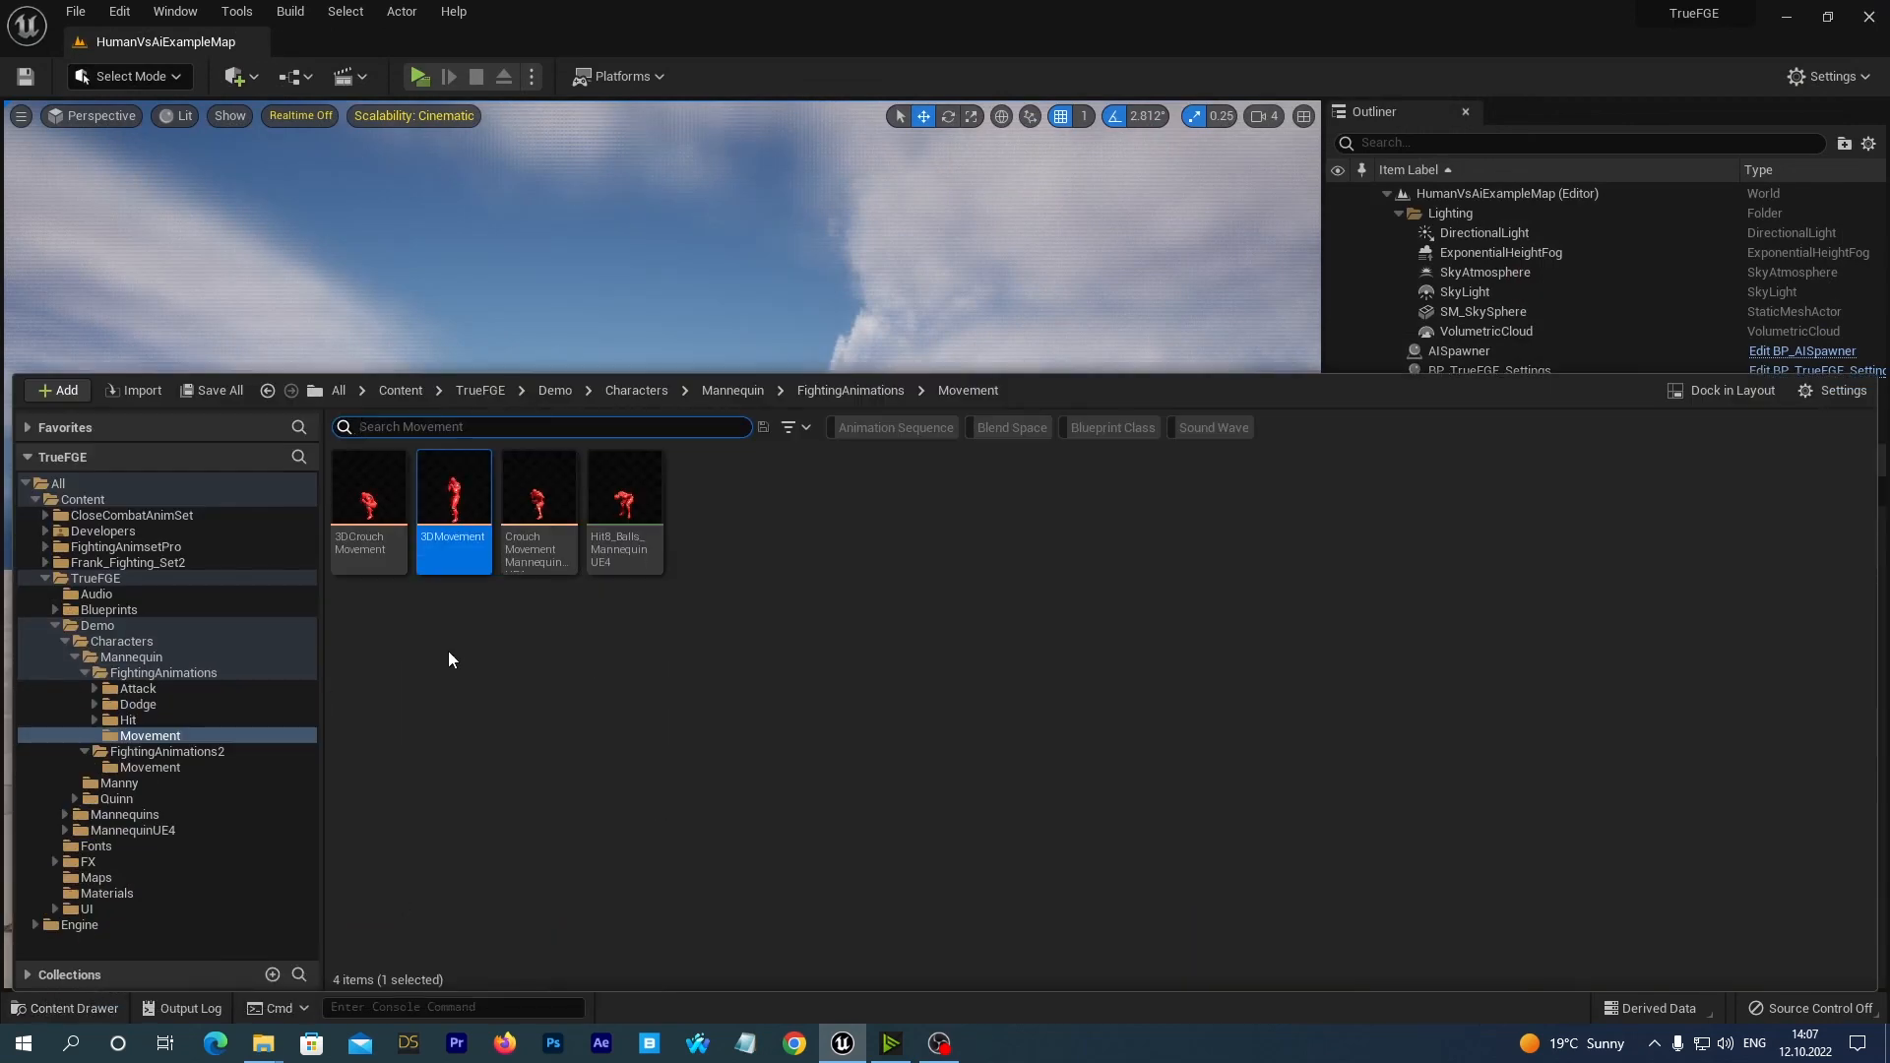
Locate the MannequinUE4_3D_AnimBP animation blueprint in the Mannequin's FightingAnimations folder.
left_click(205, 674)
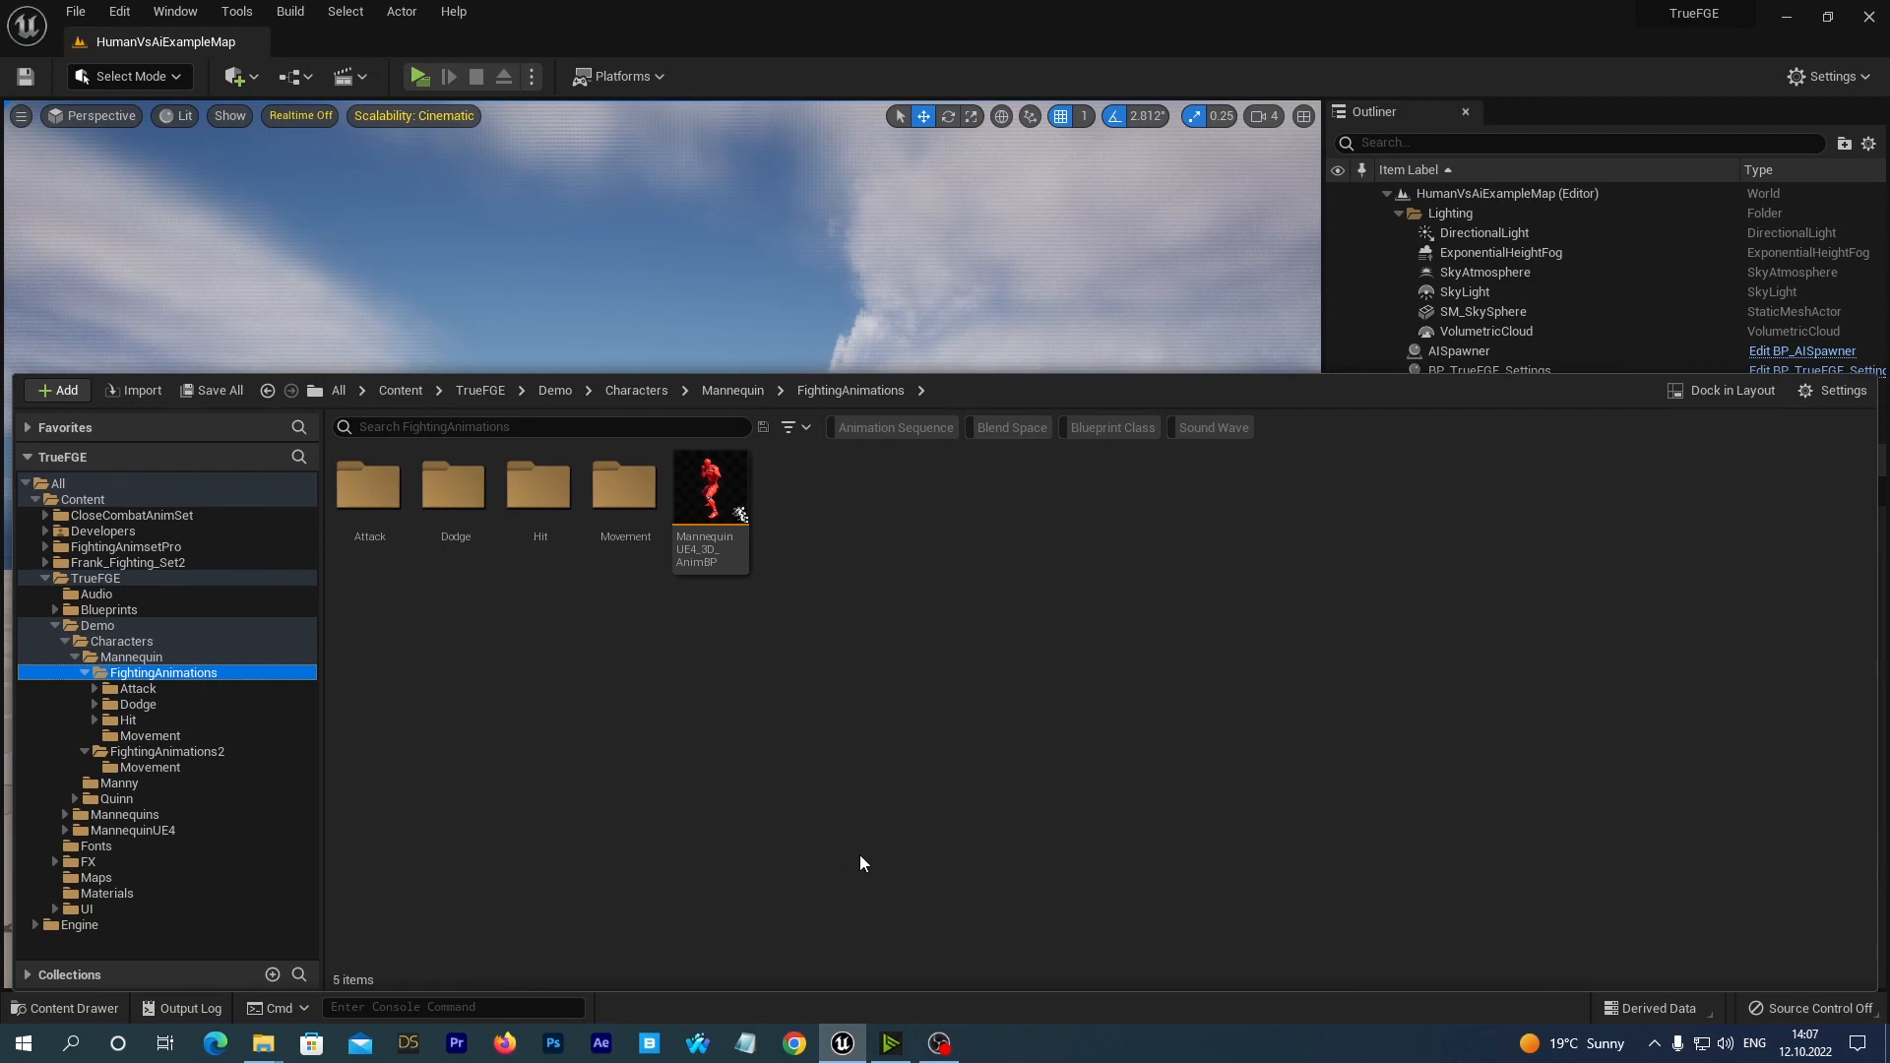
left_click(710, 492)
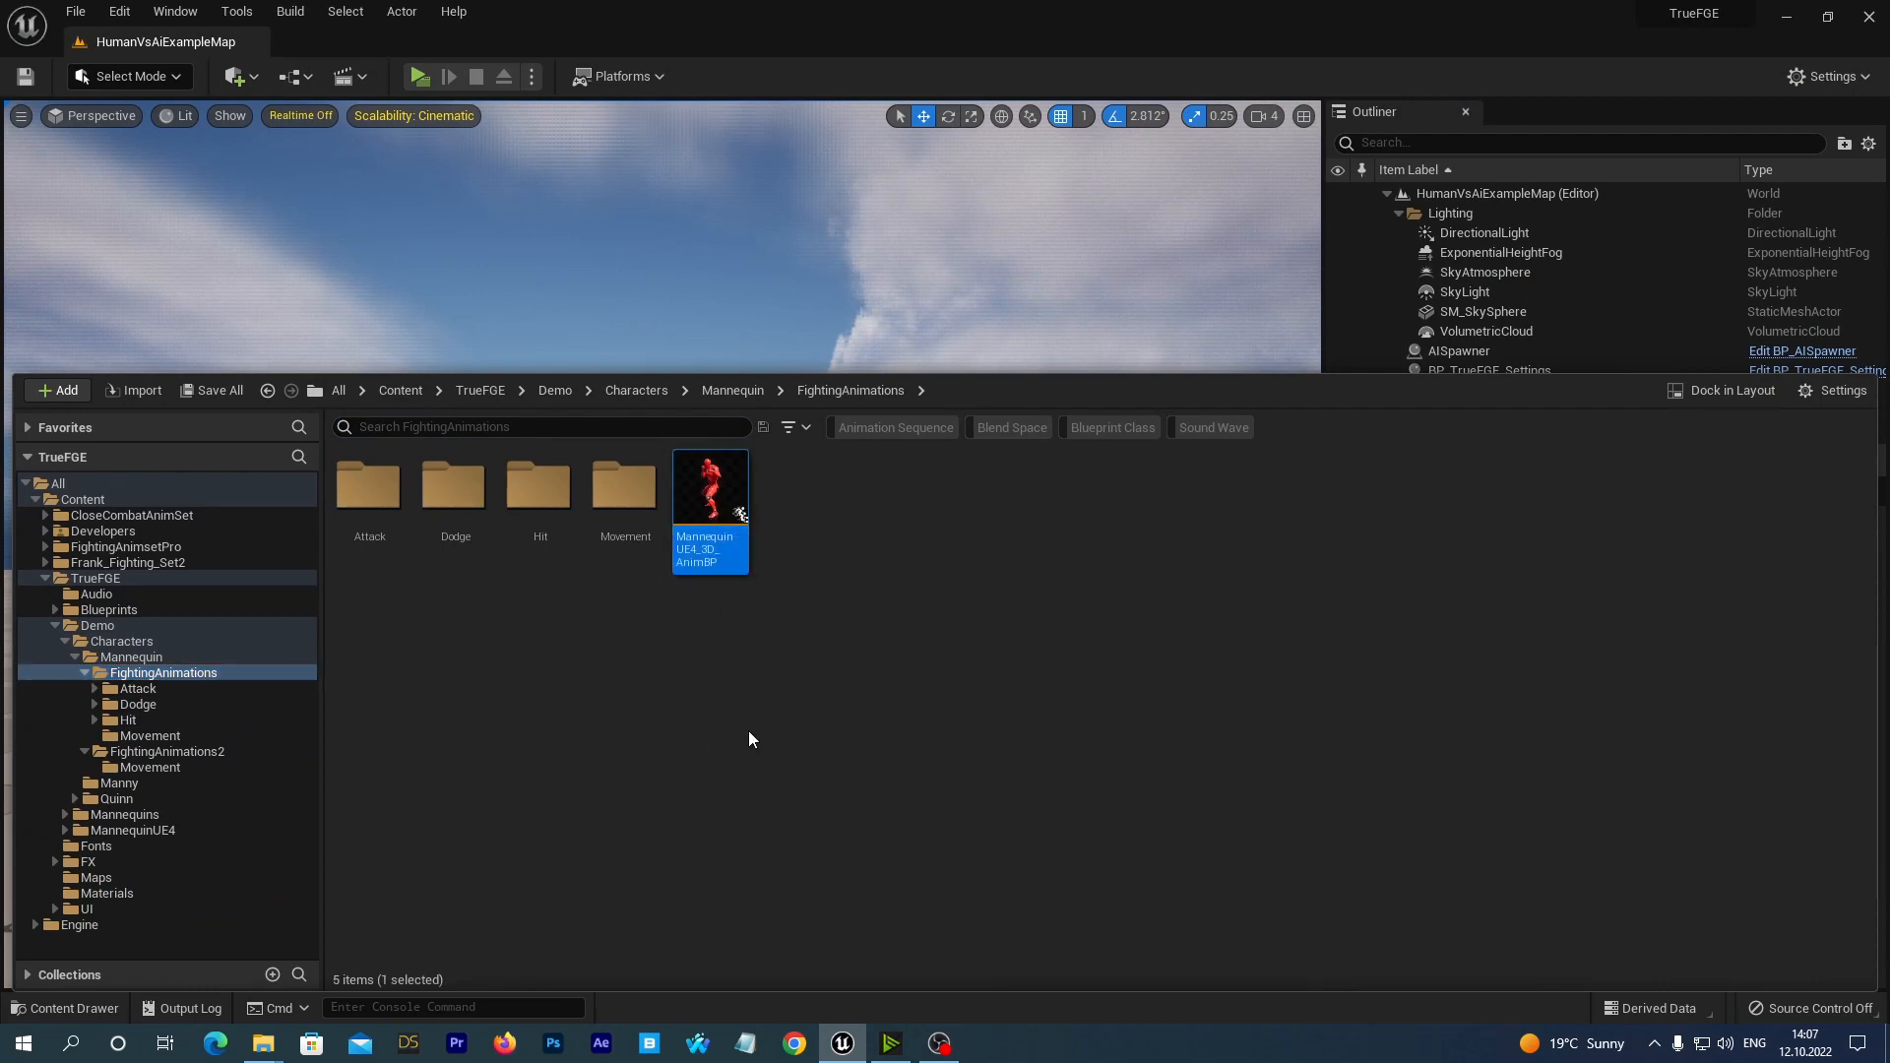
left_click(728, 728)
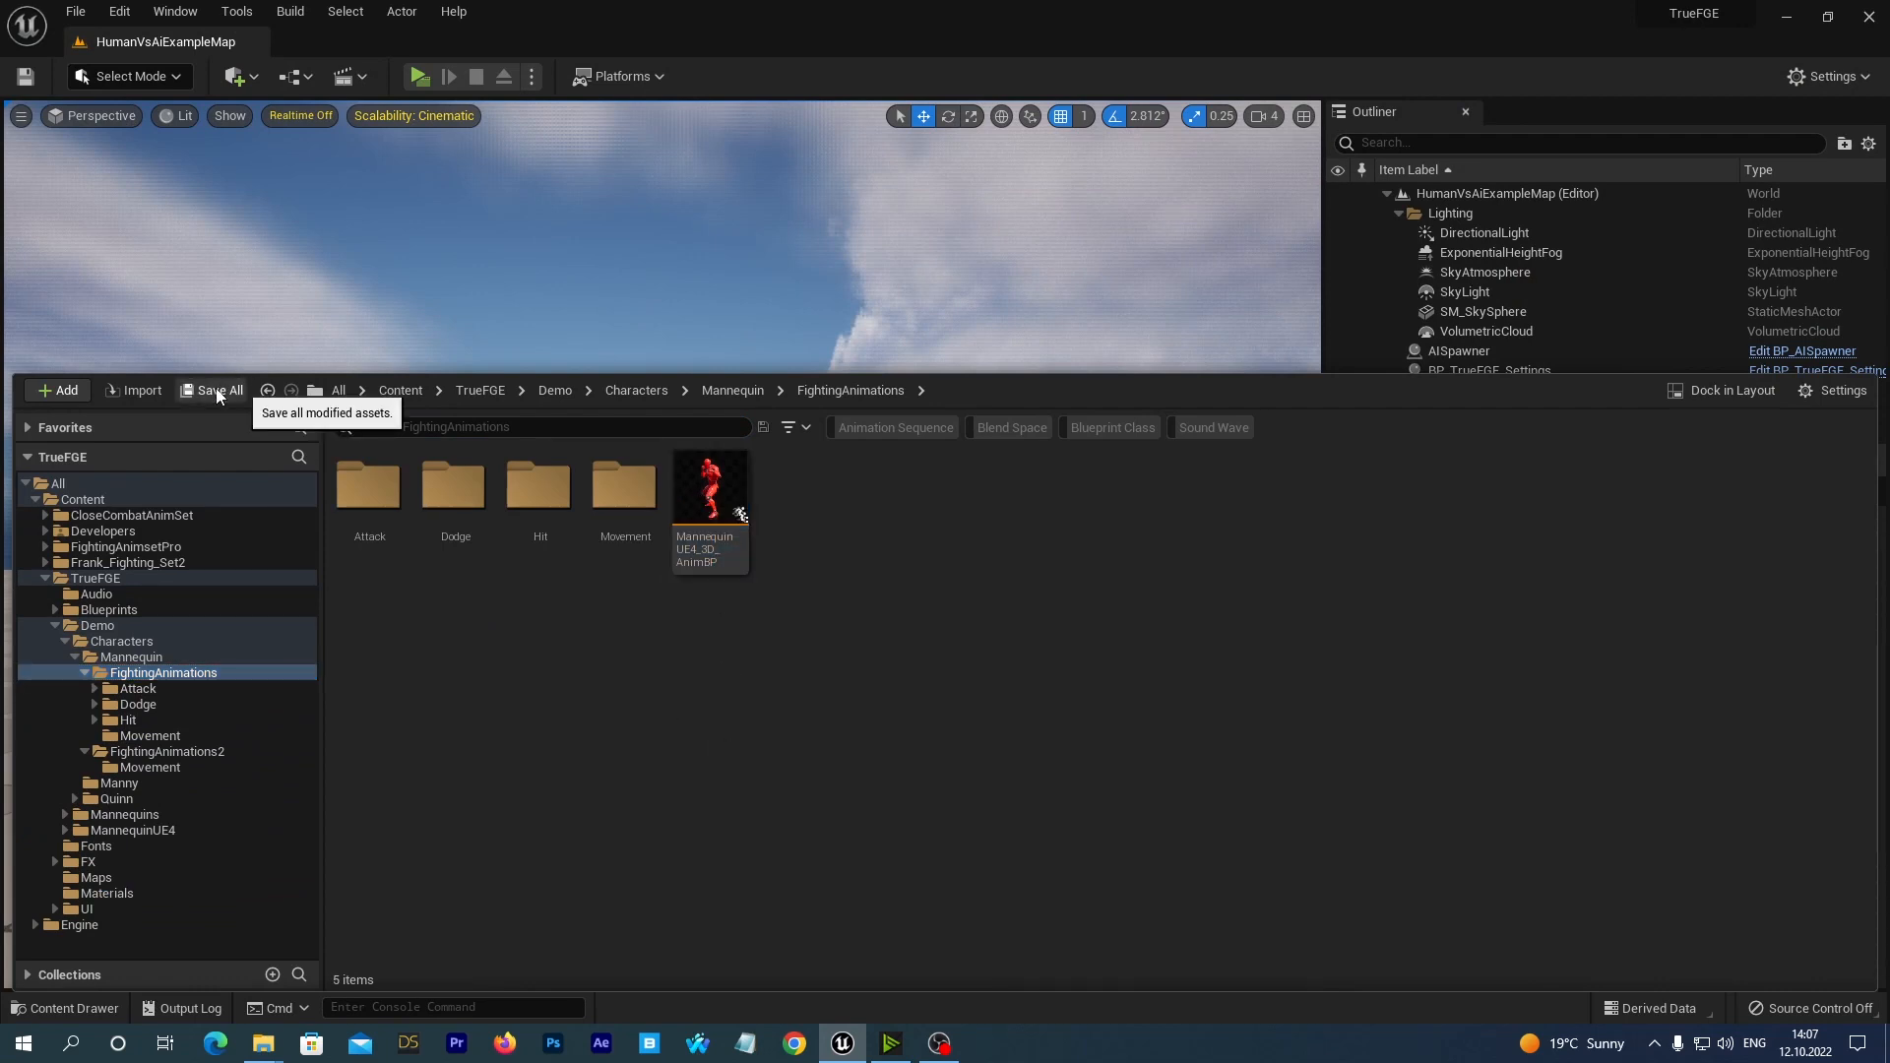
Play the HumanVsAiExampleMap level and test the red mannequin's walking, strafing, crouching and attack animations against Quinn.
left_click(1061, 264)
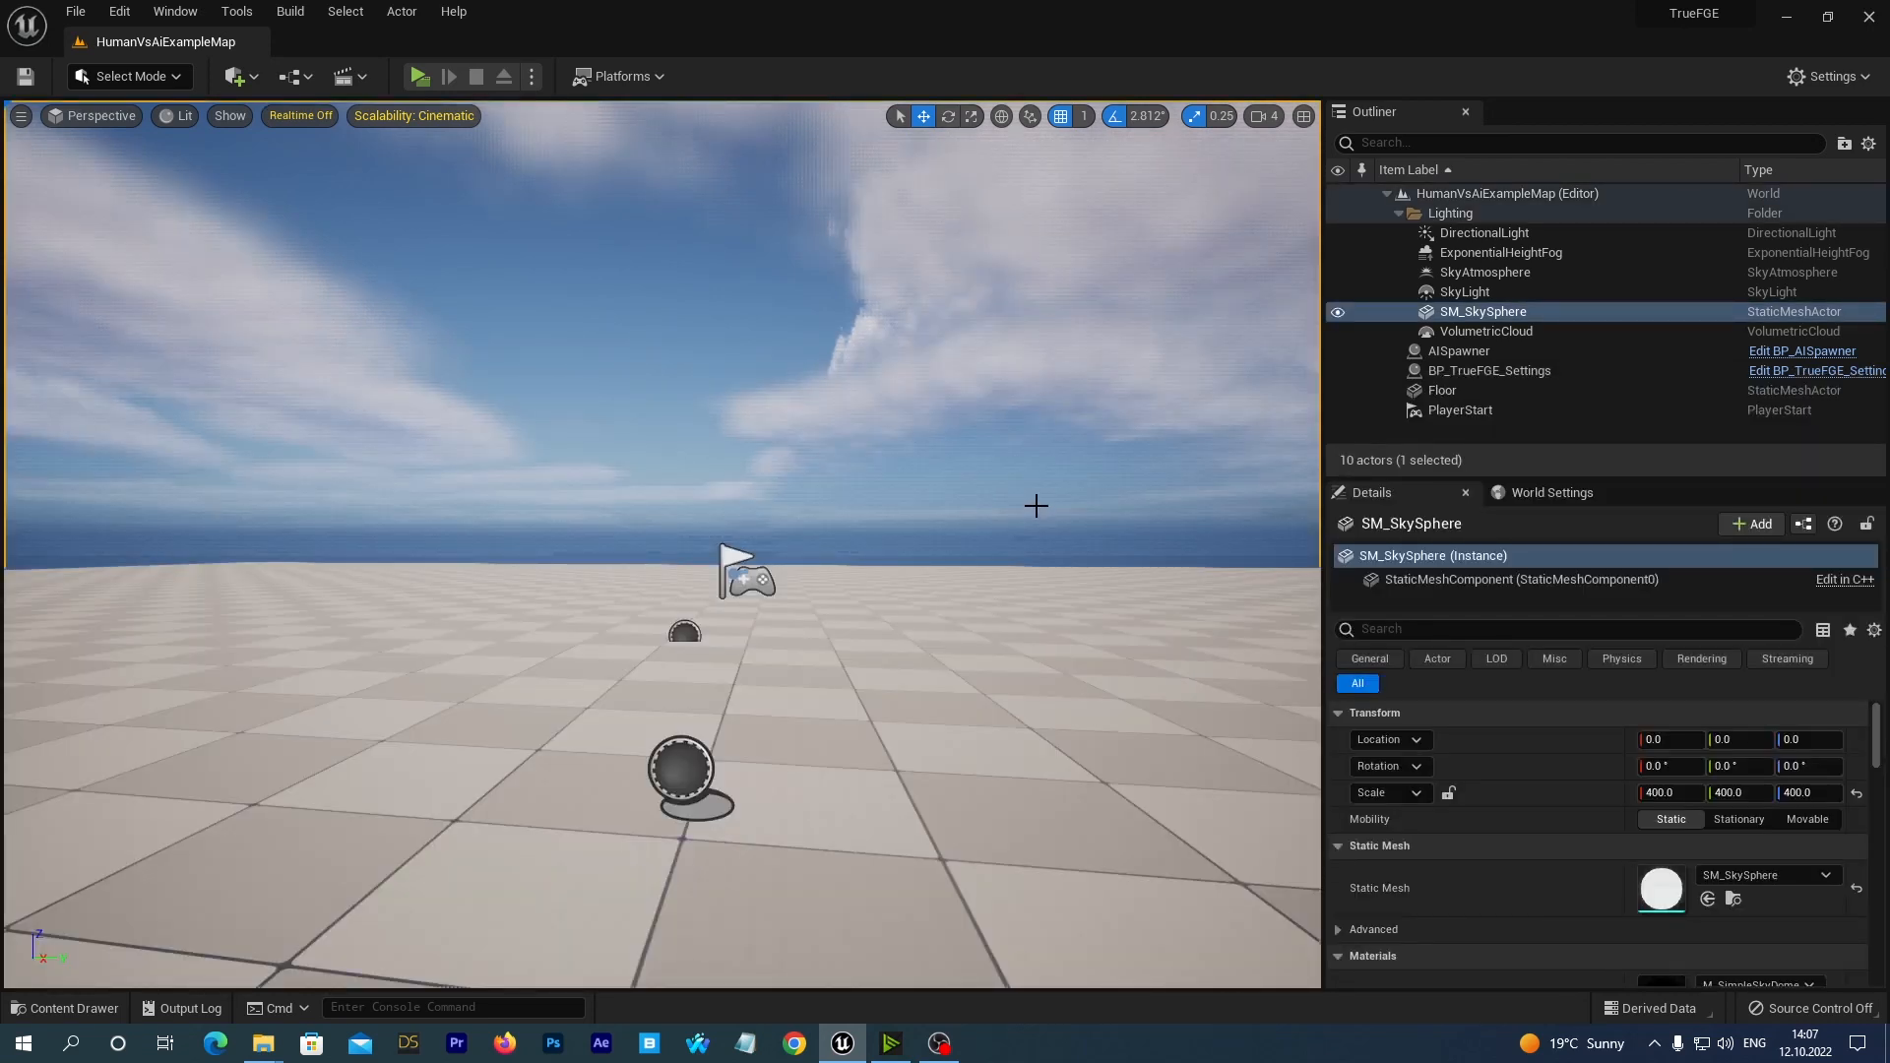
left_click(420, 76)
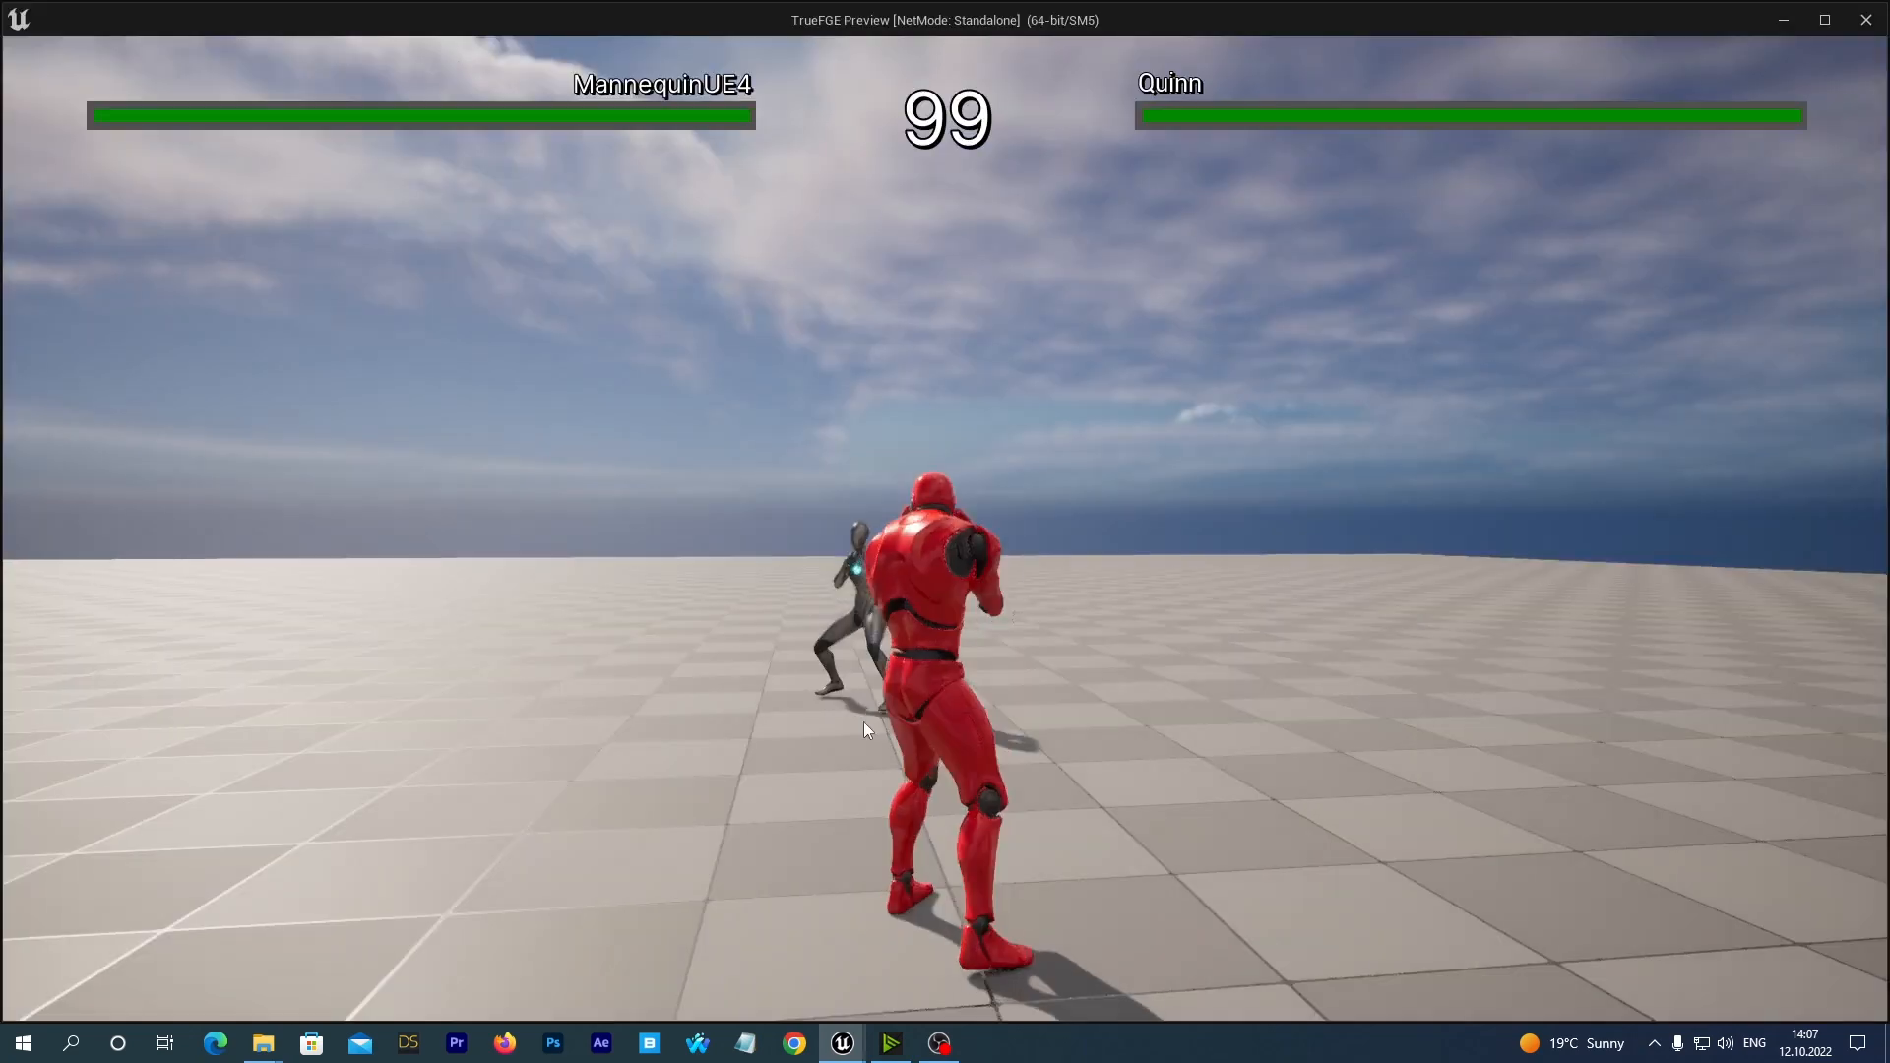
left_click(1021, 766)
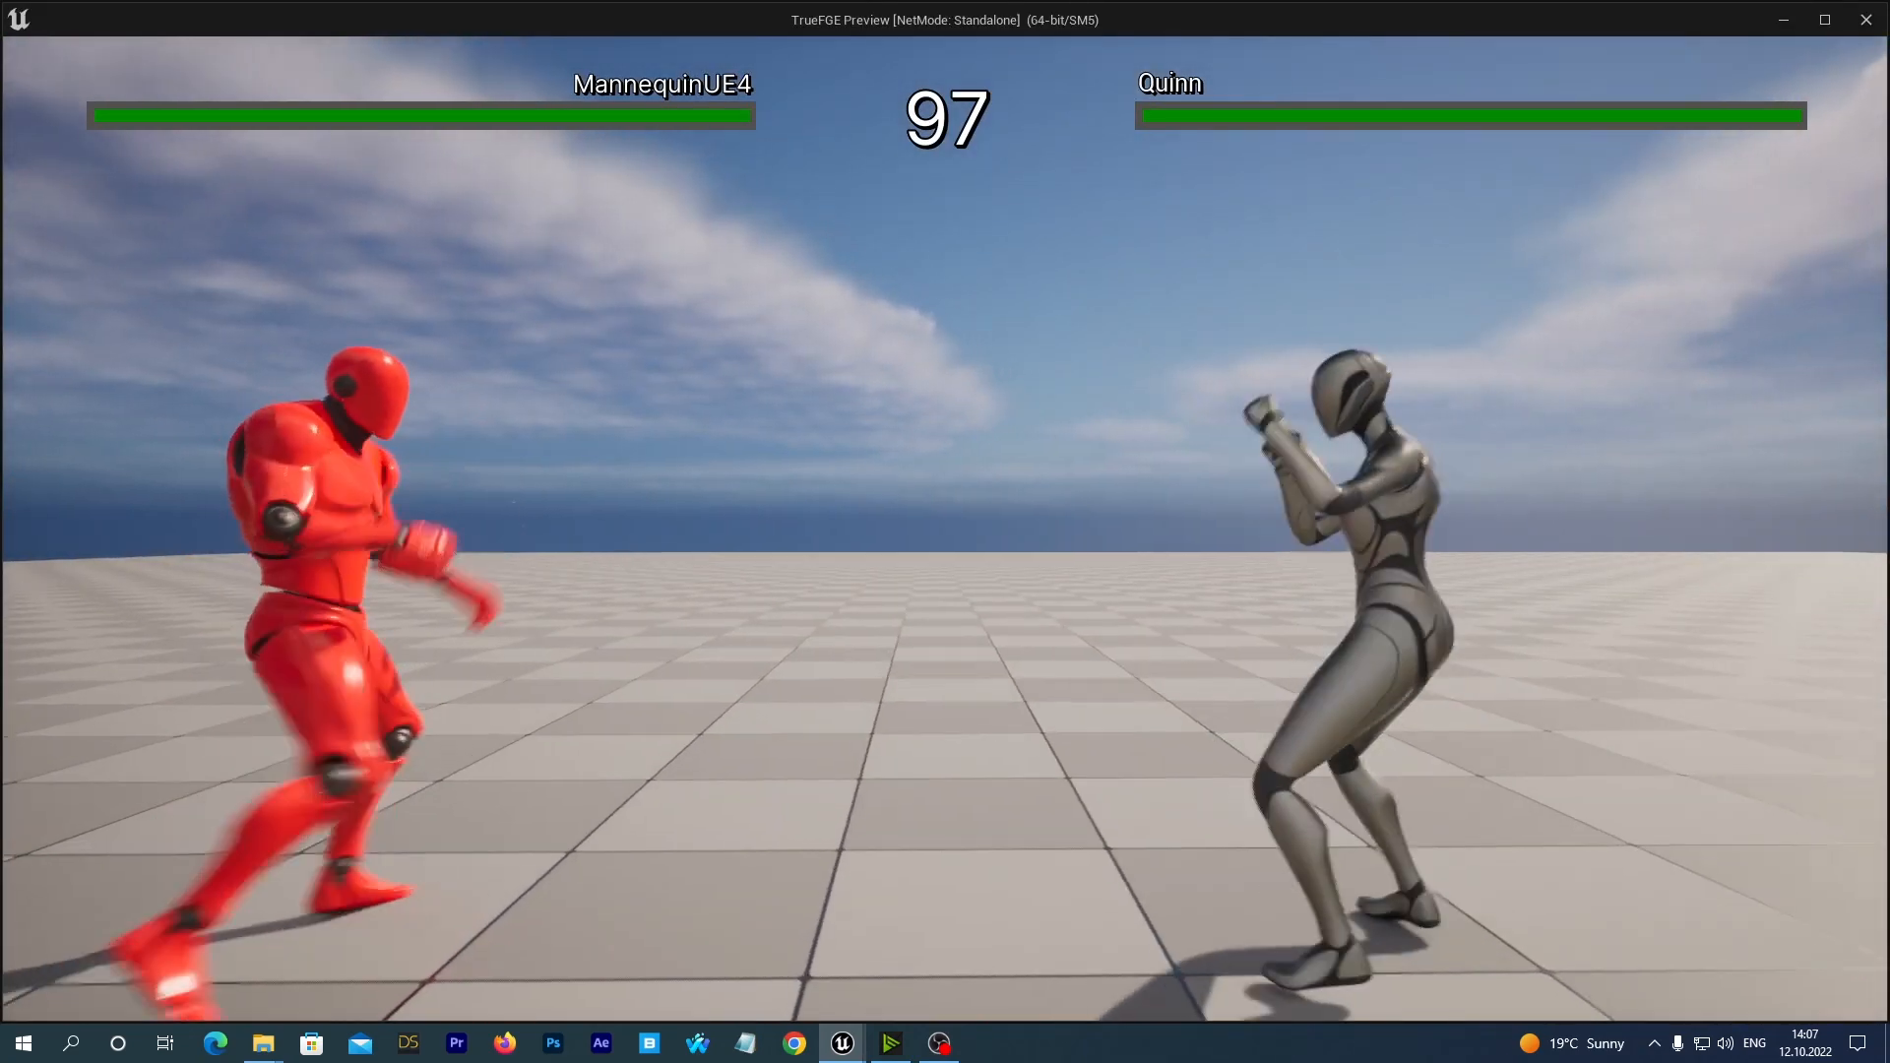
key("d")
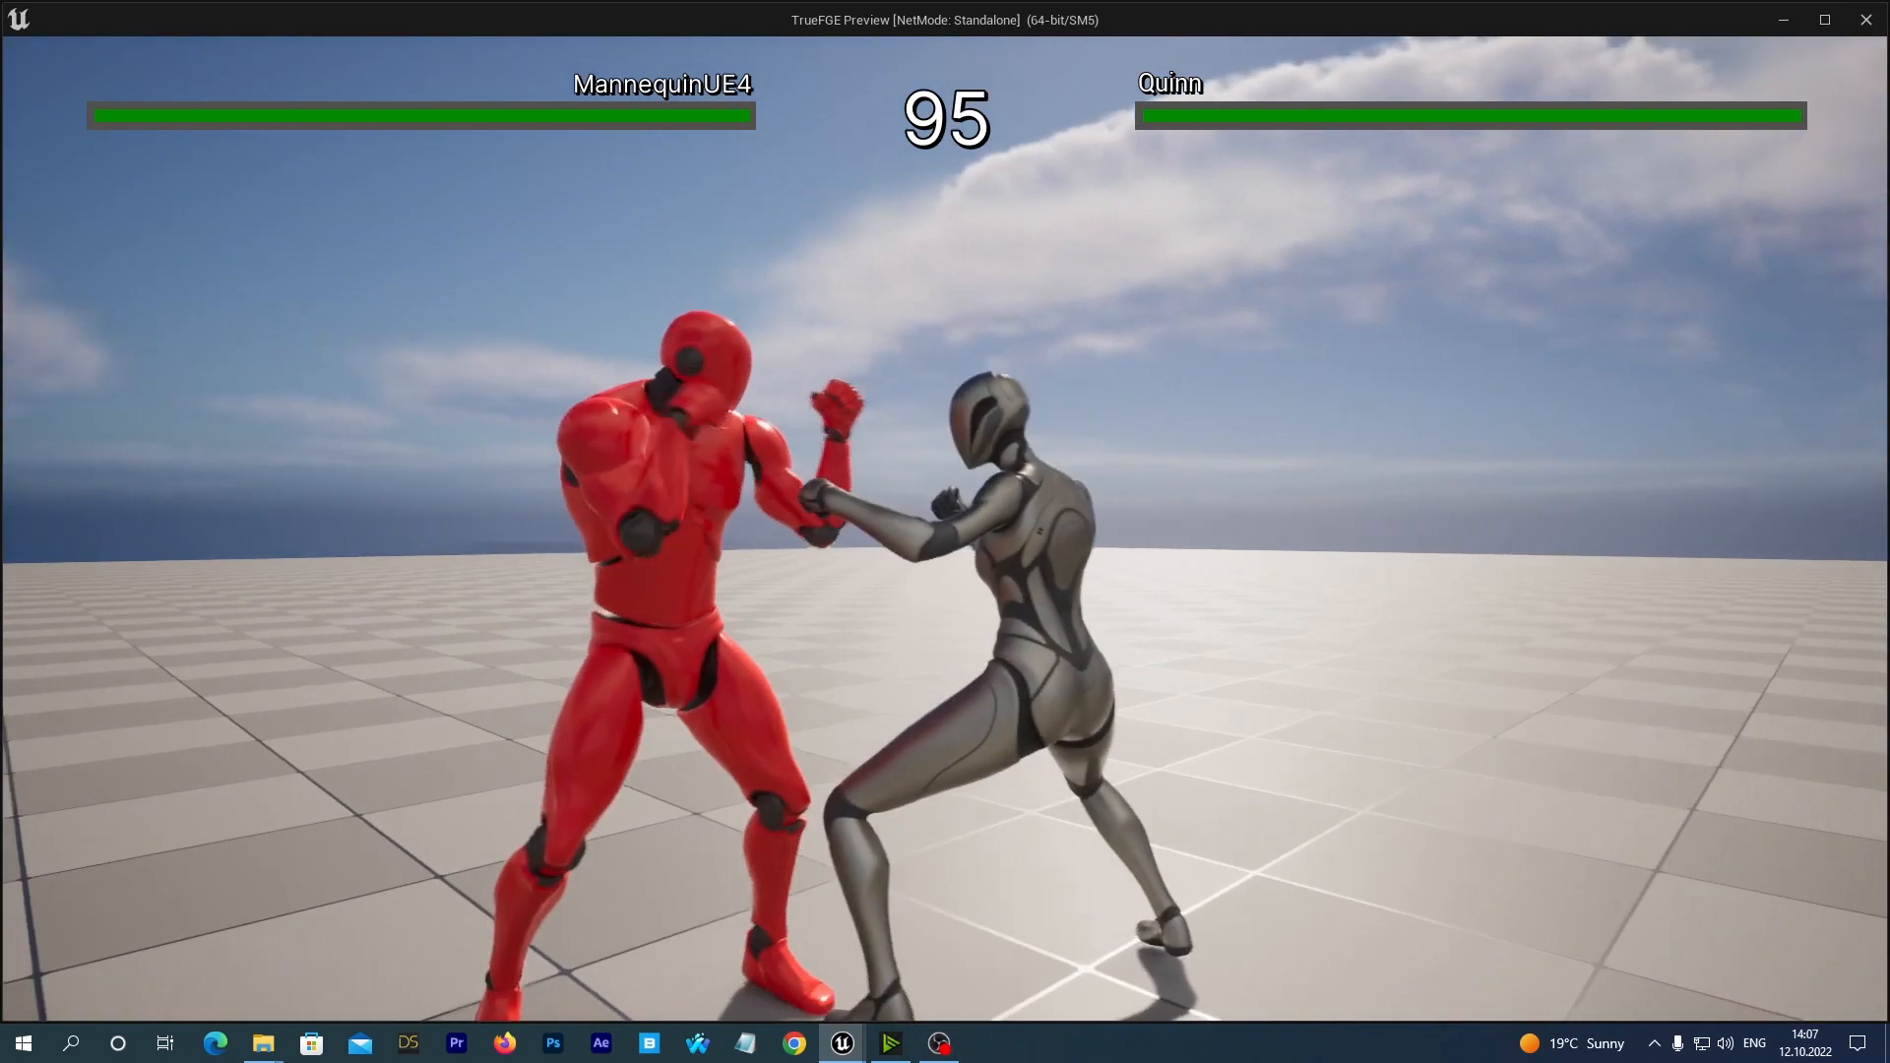
key("s")
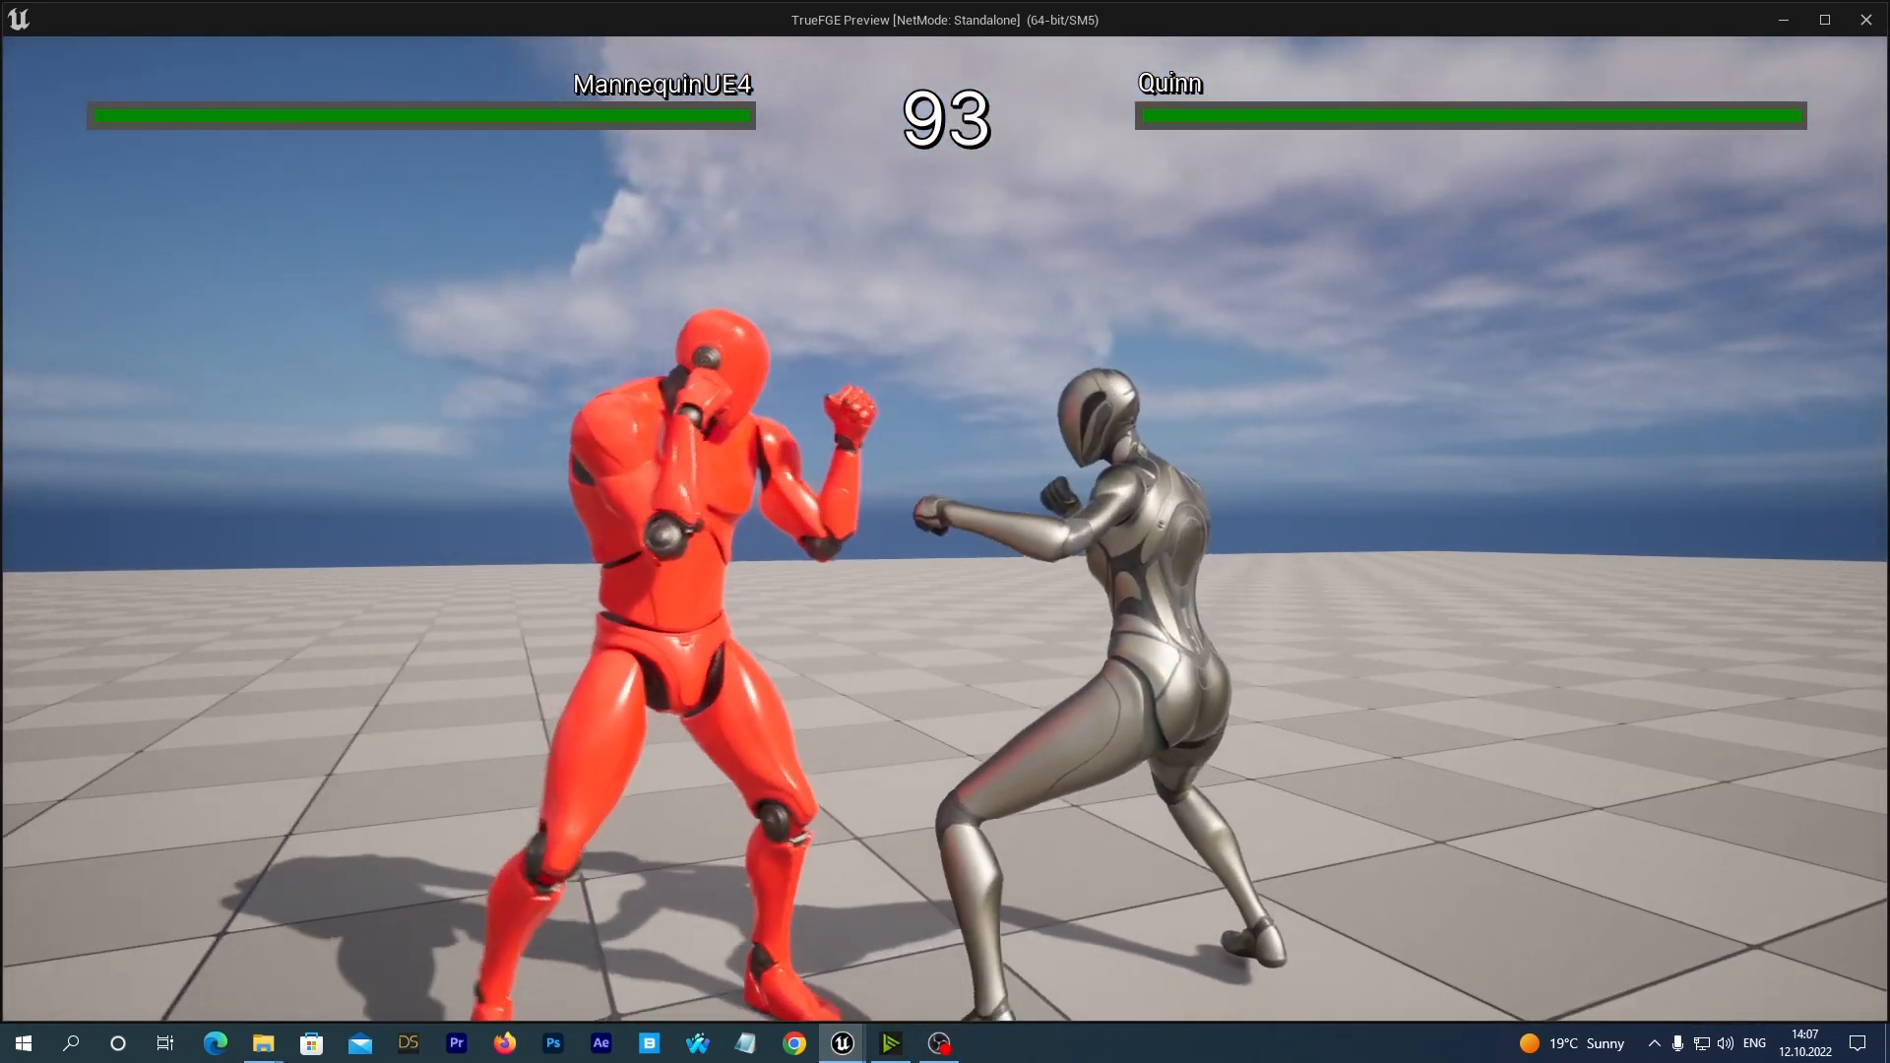
key("a")
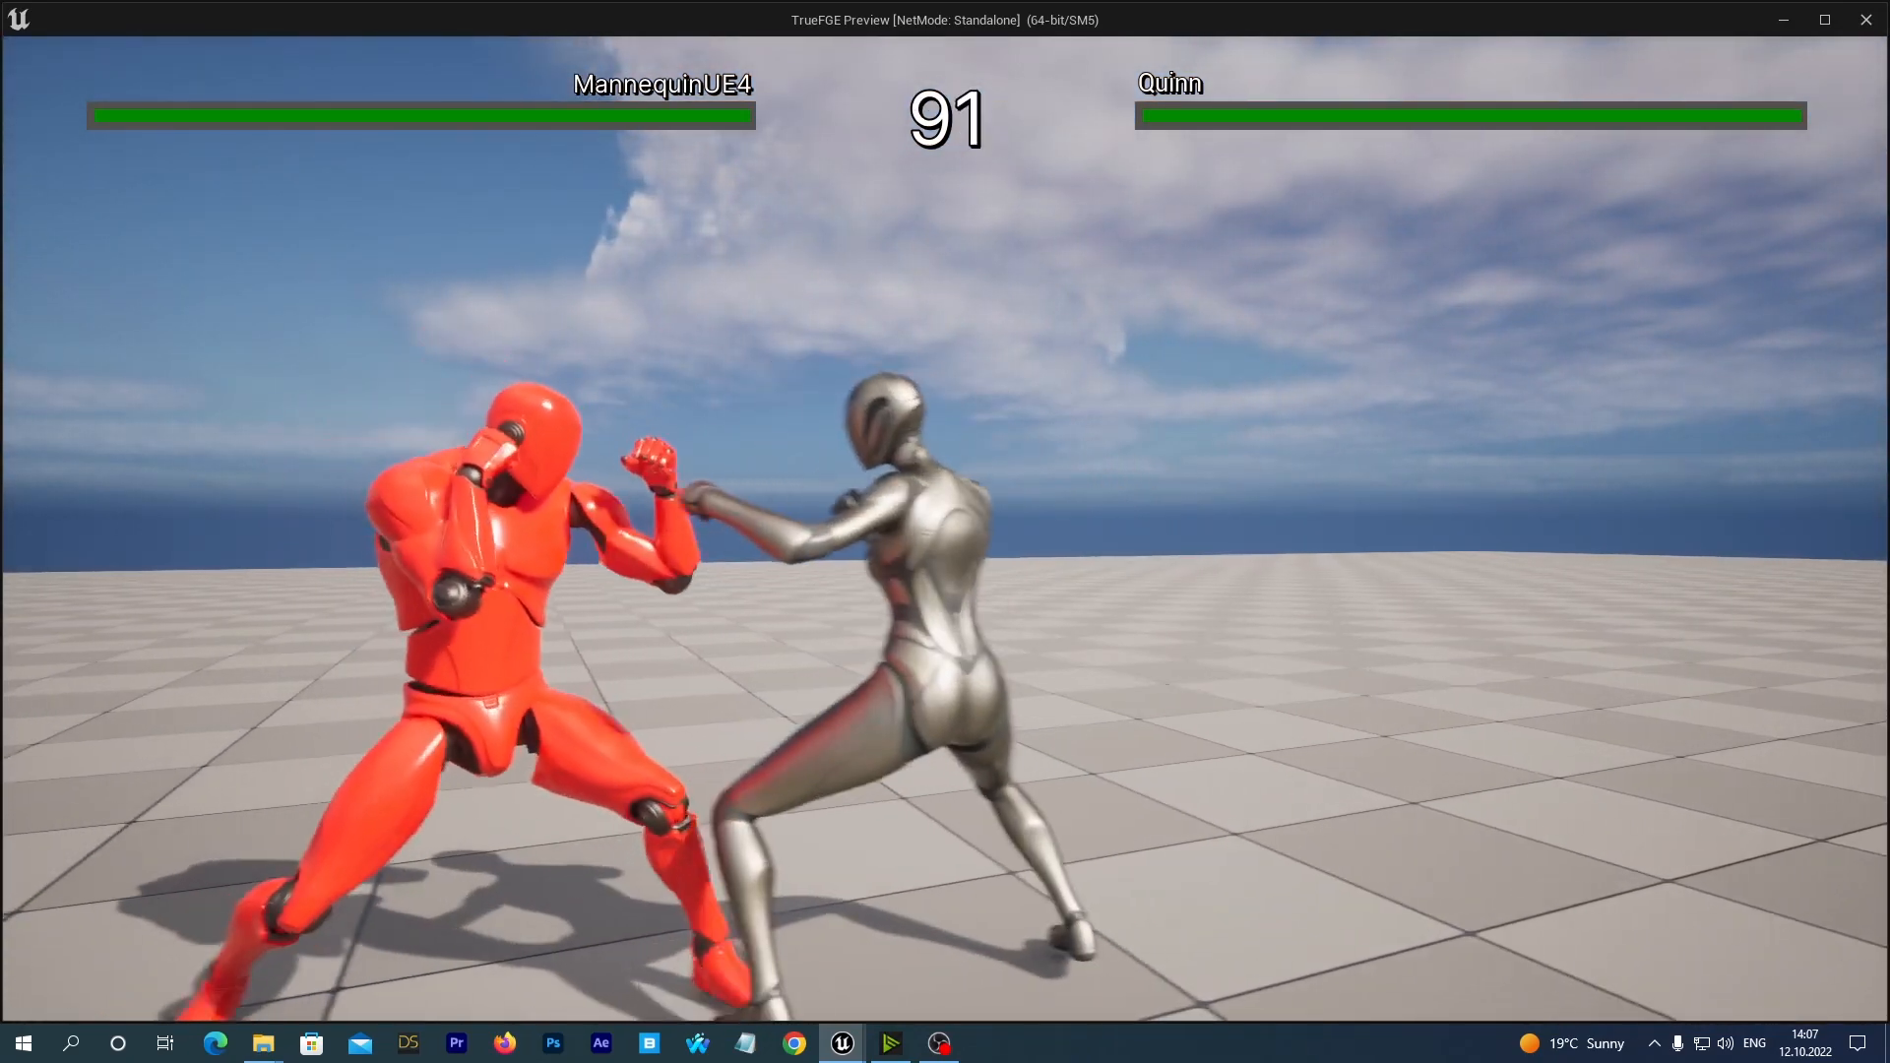
key("a")
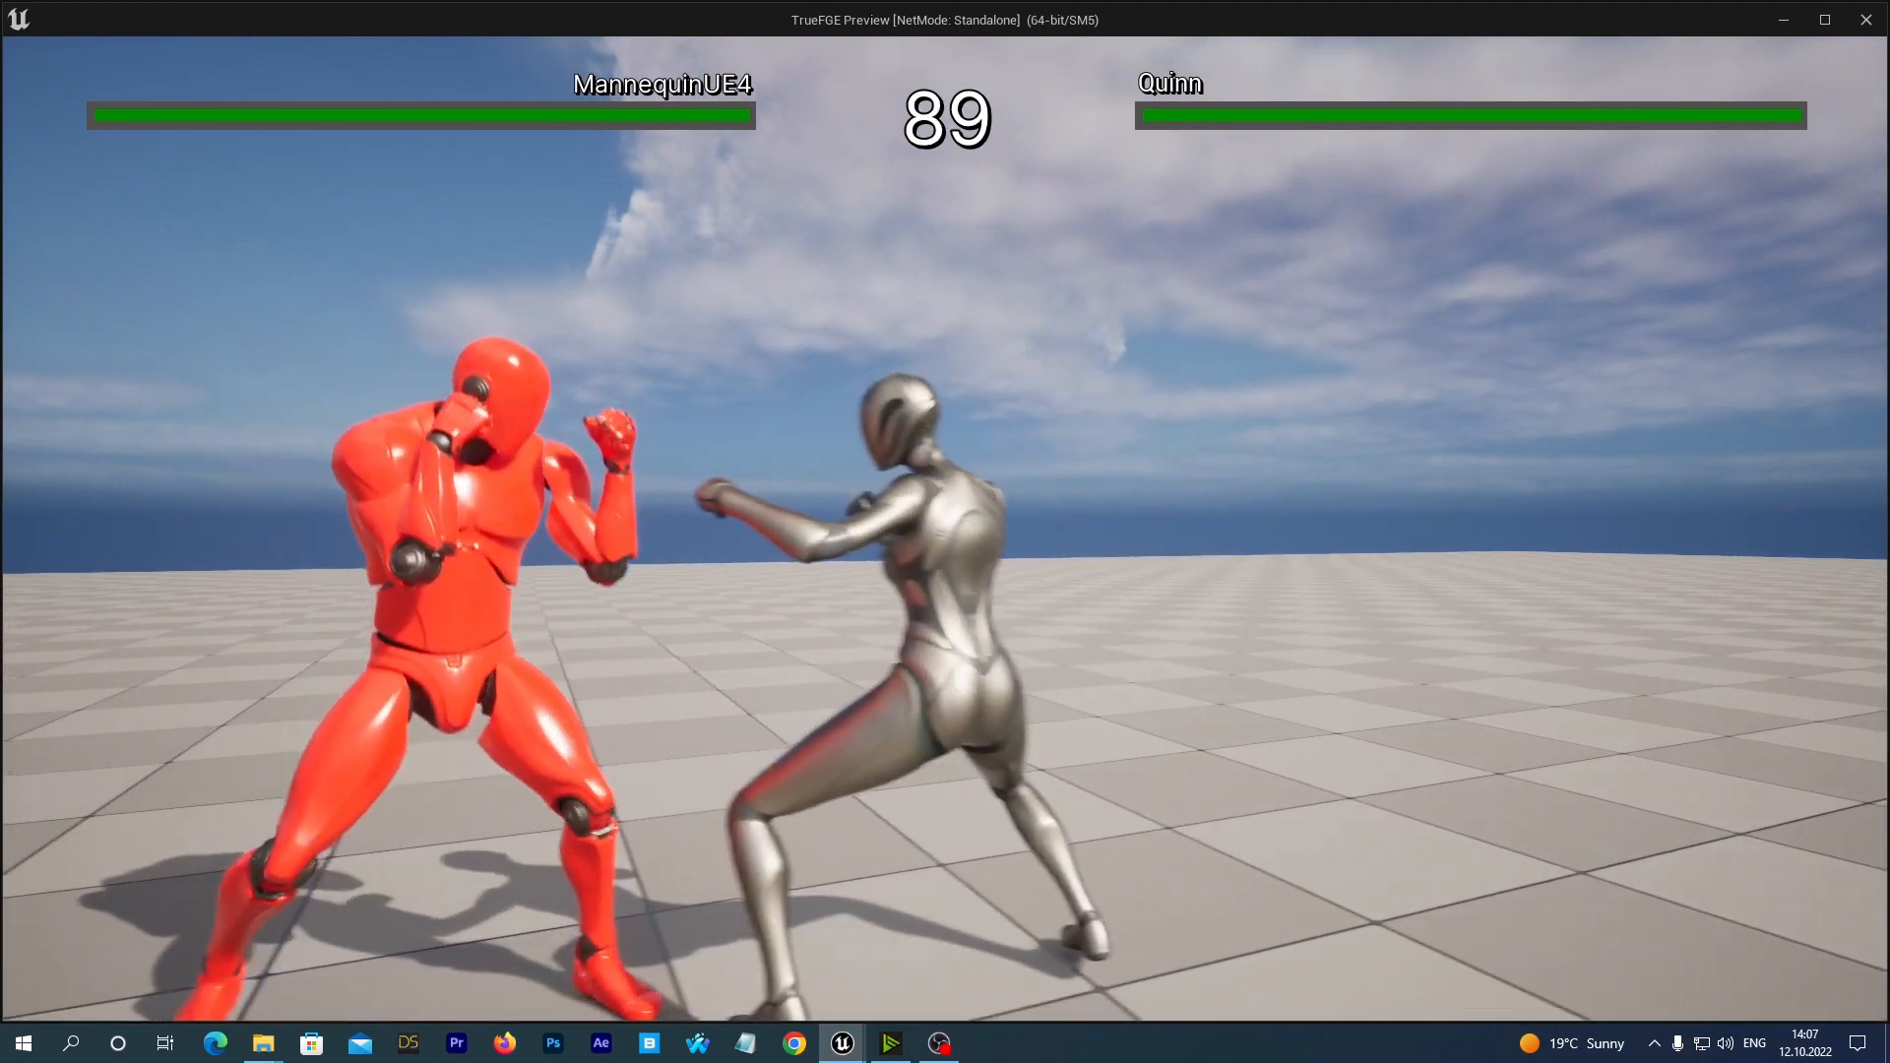
key("a")
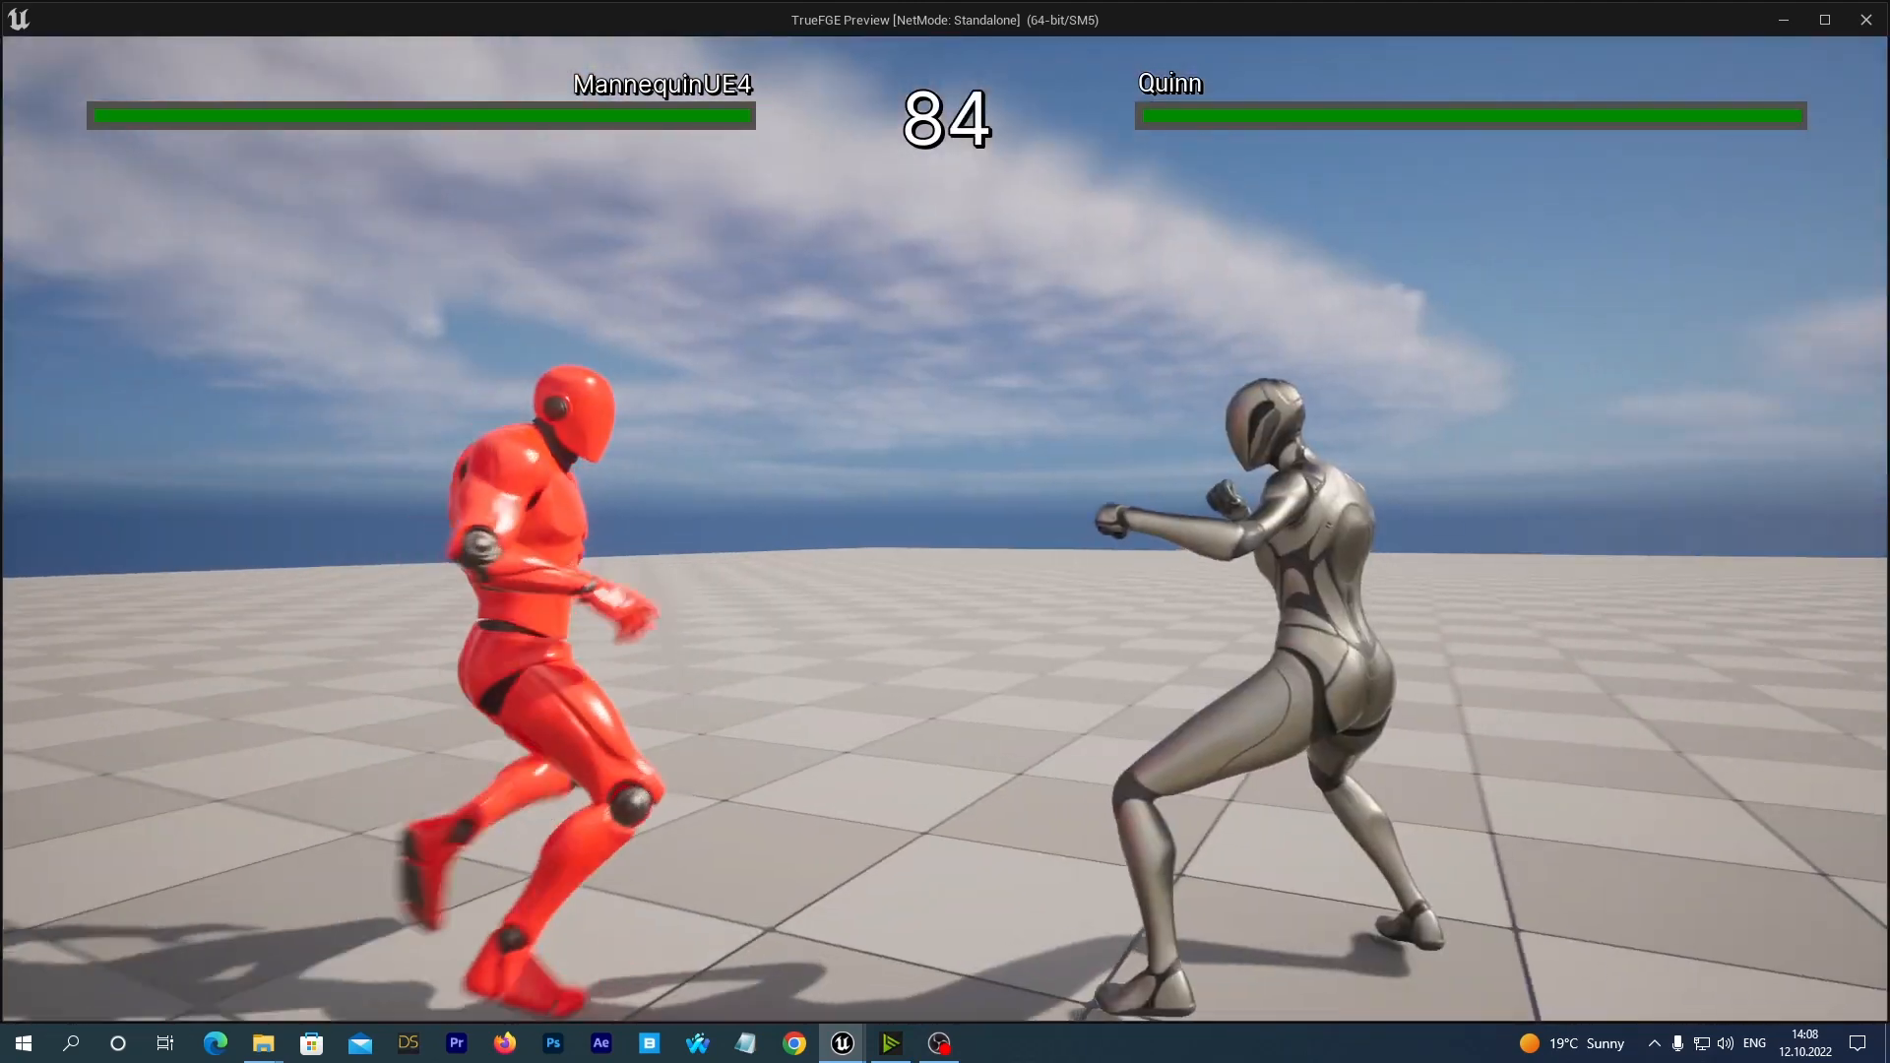
key("d")
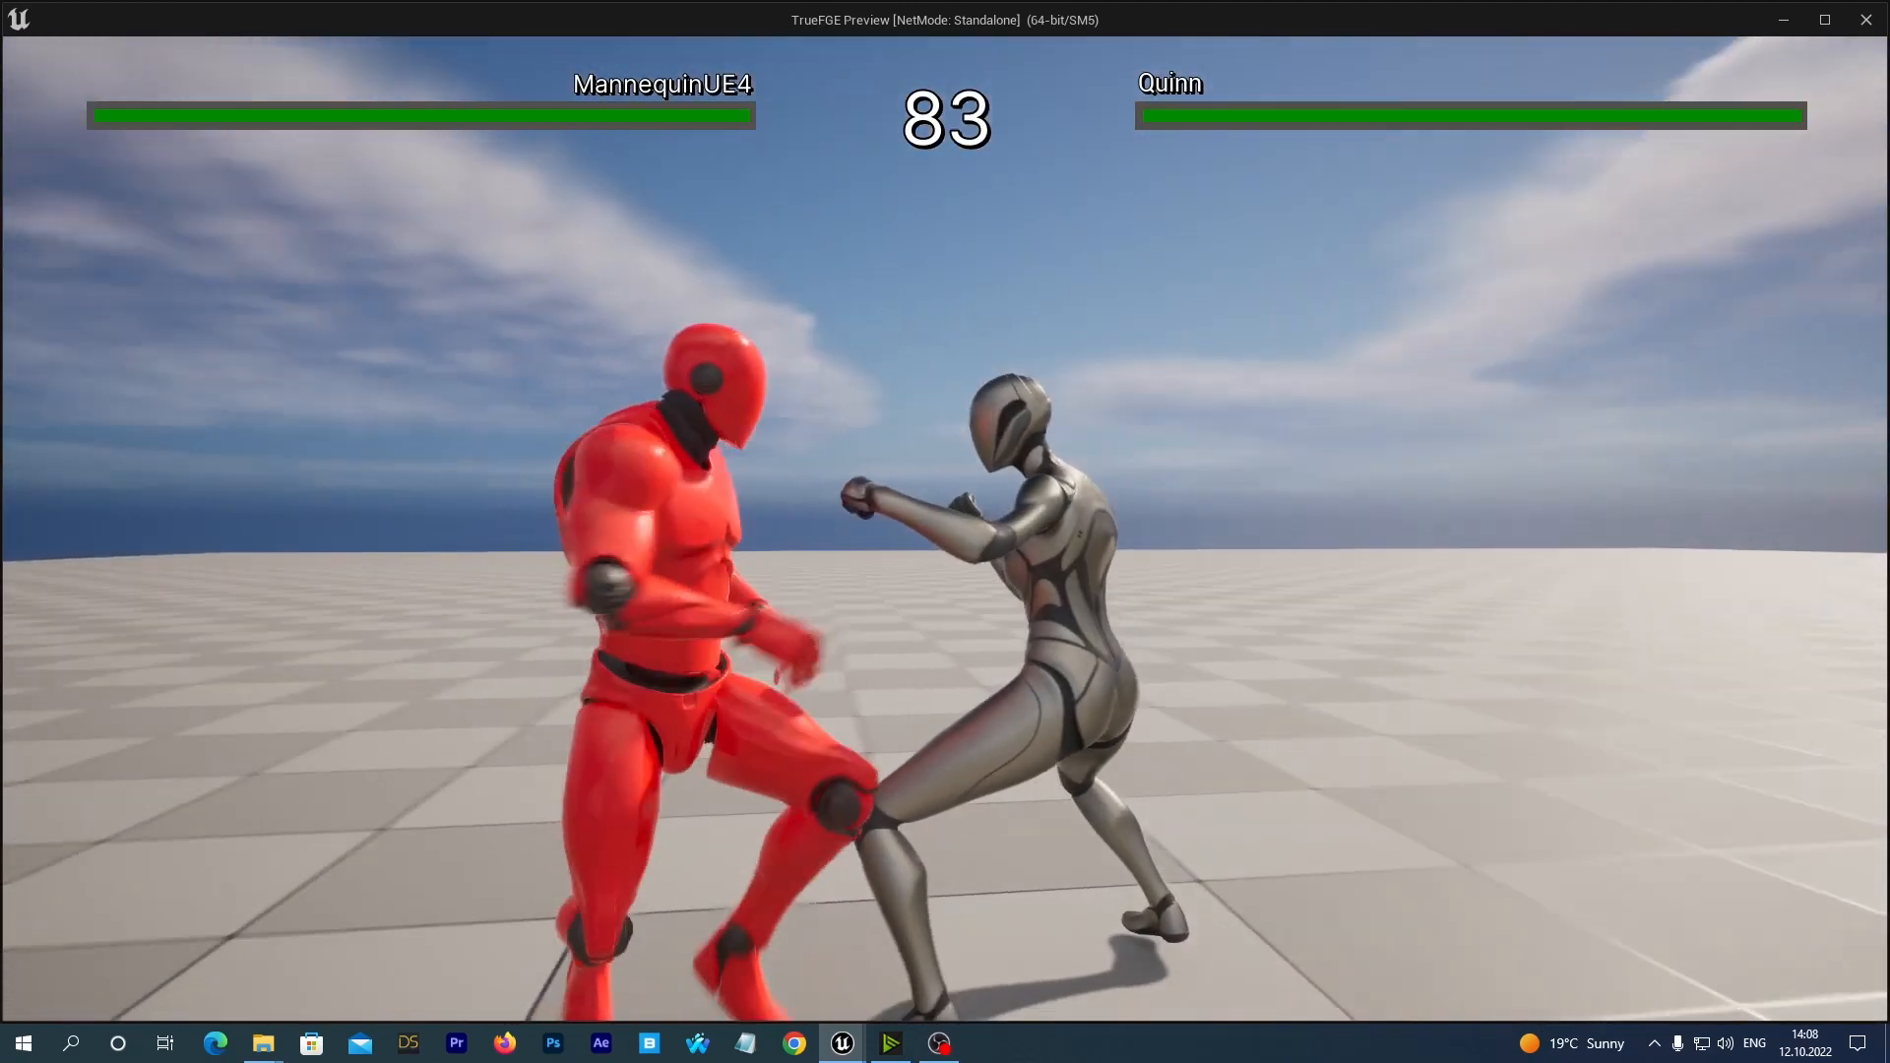
key("s")
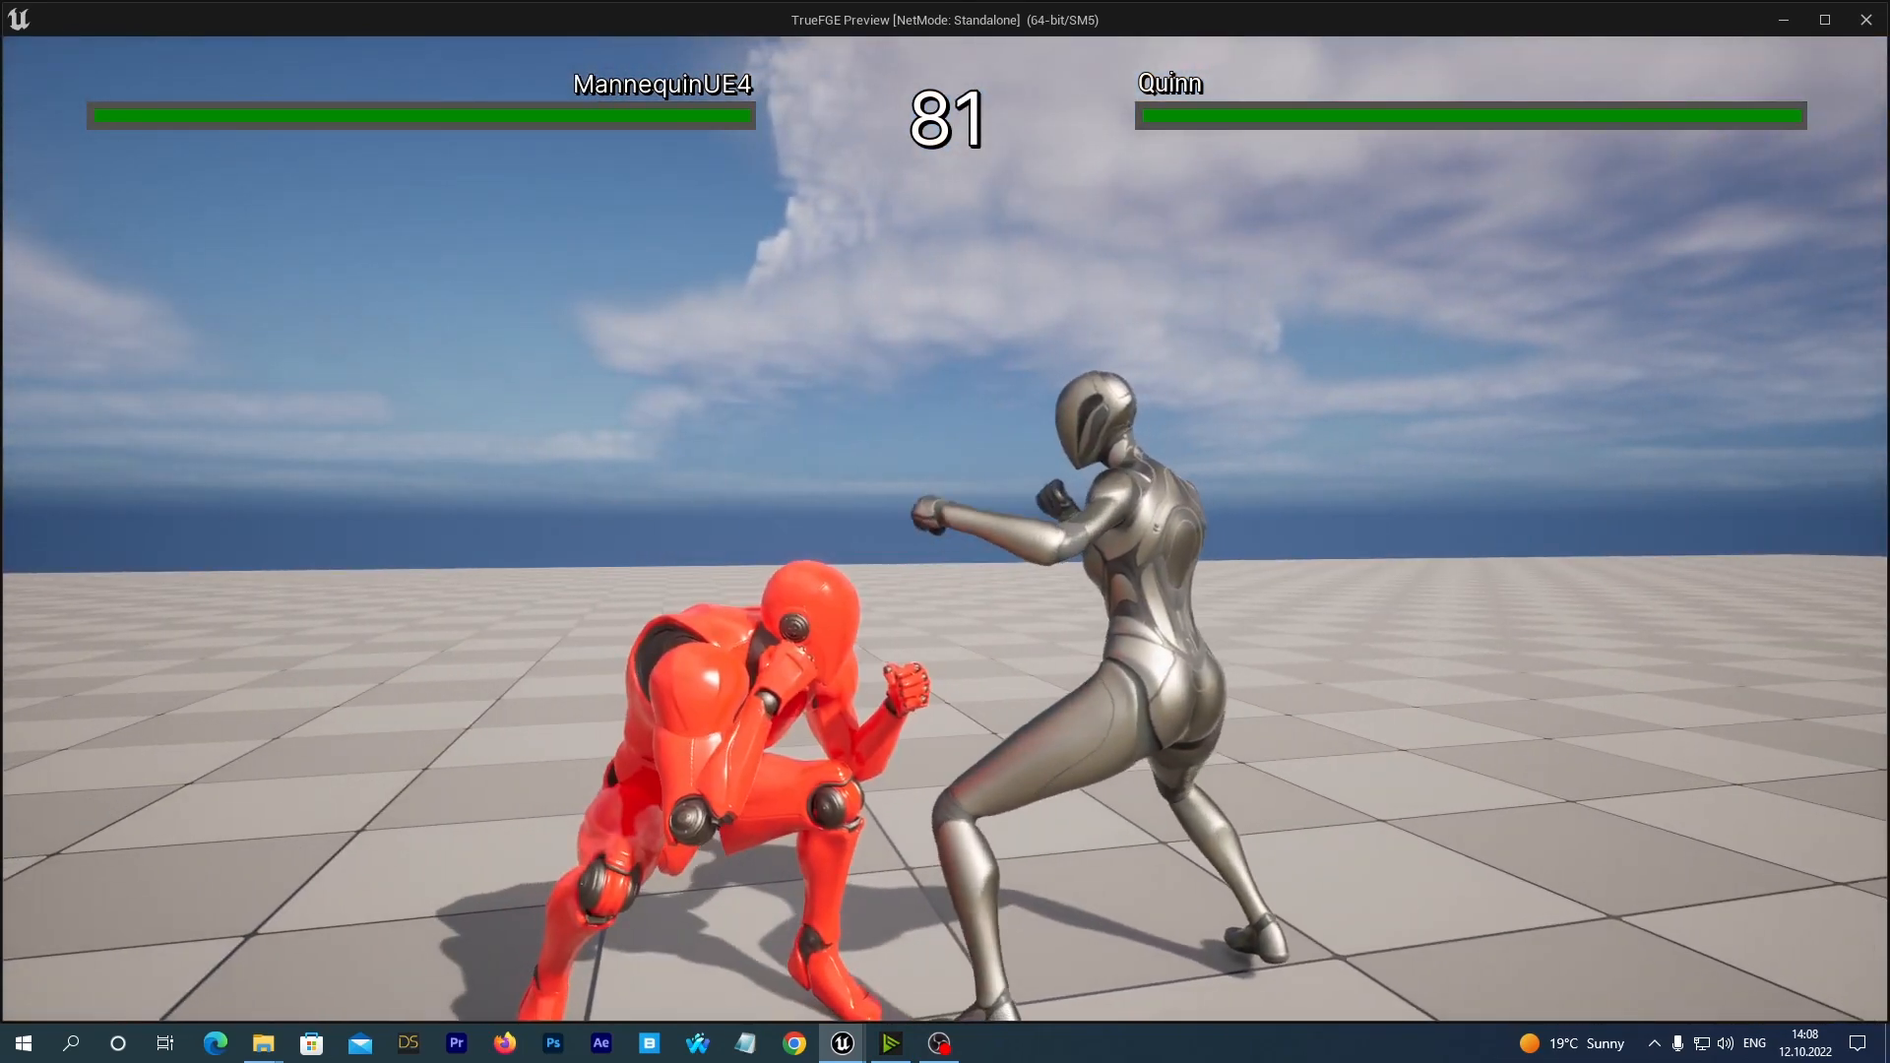
key("s")
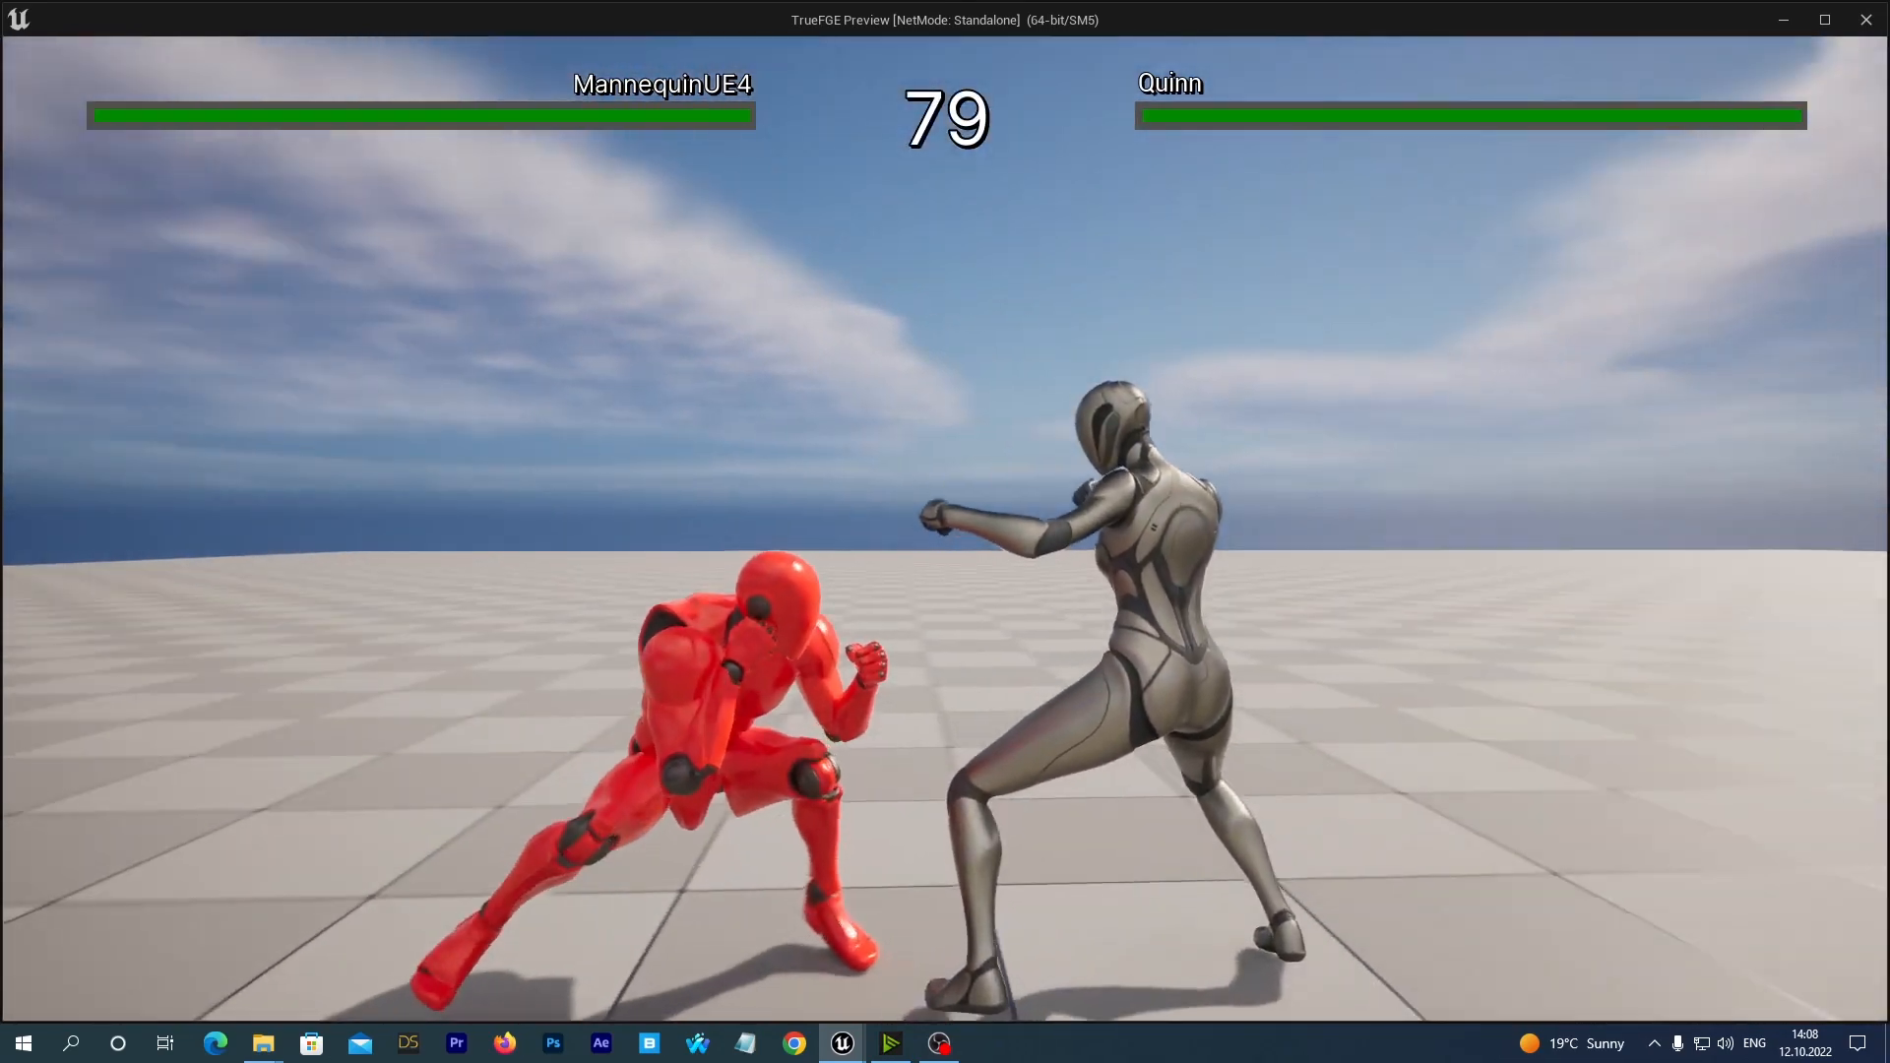
key("w")
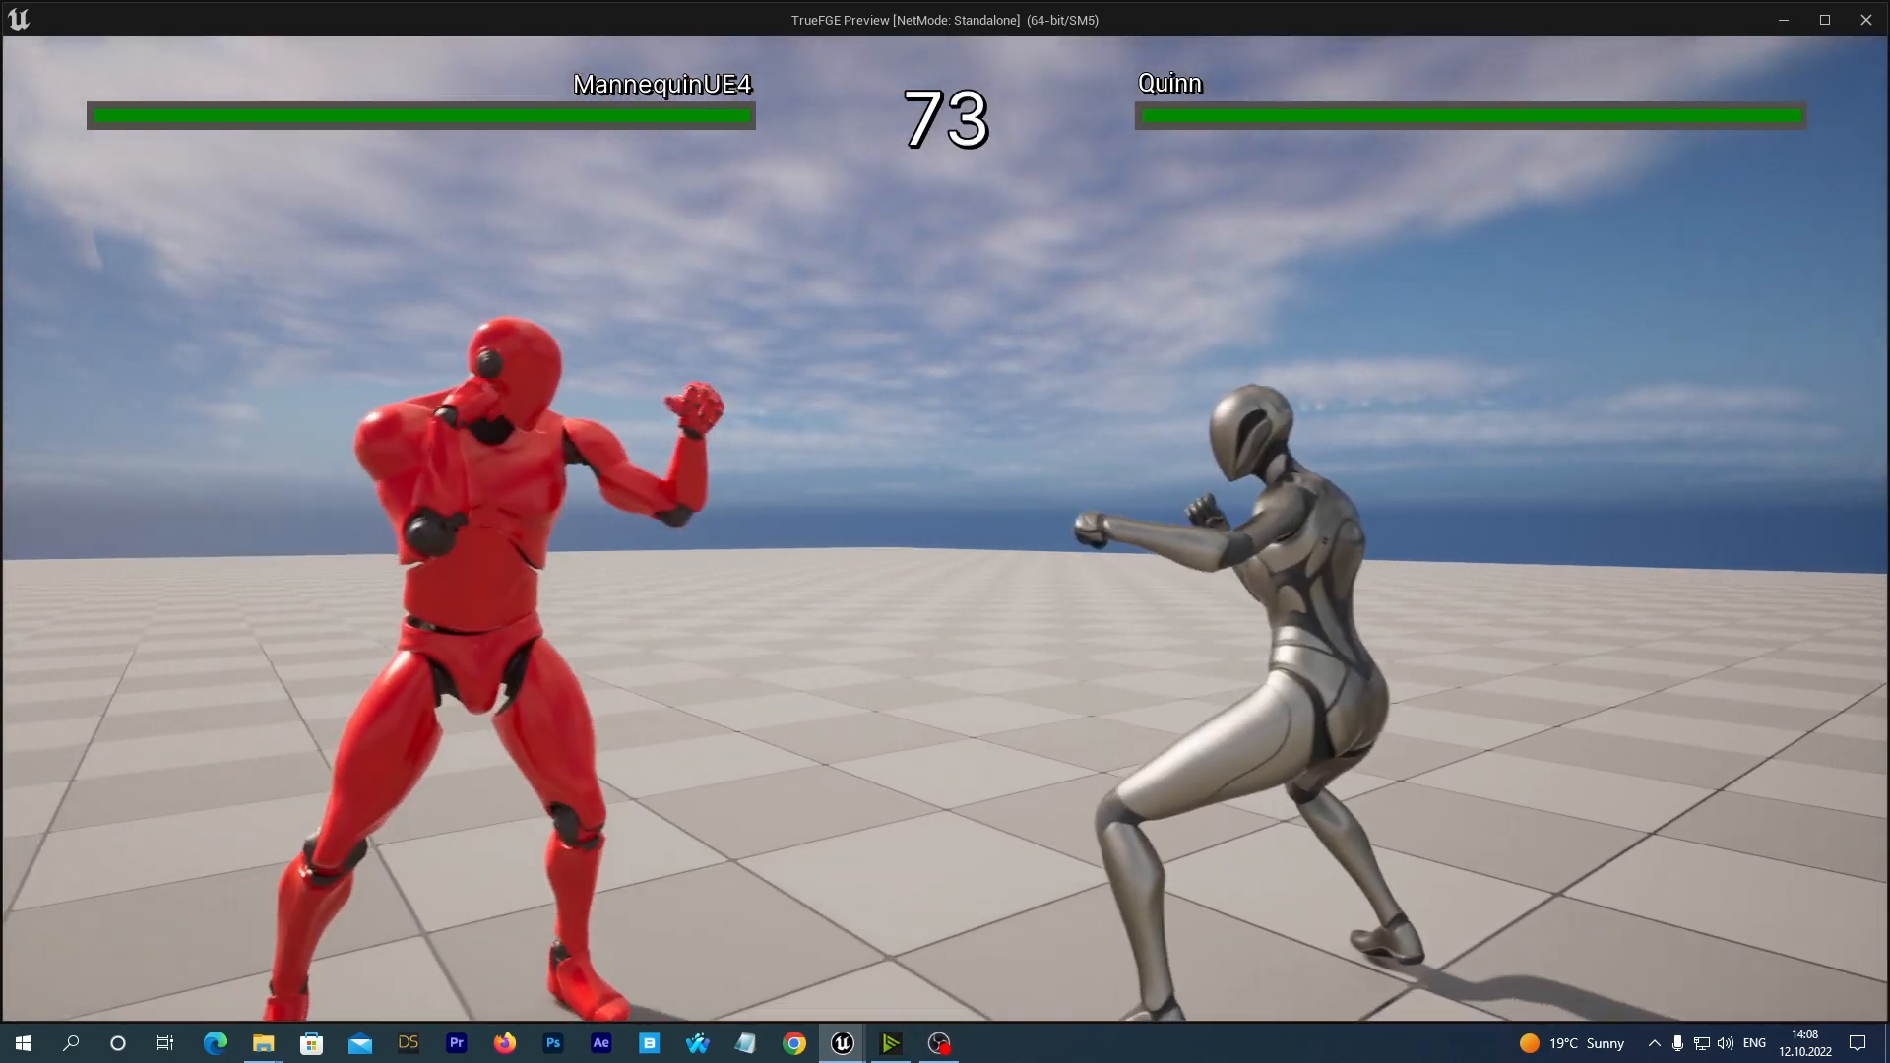
key("u")
key("u")
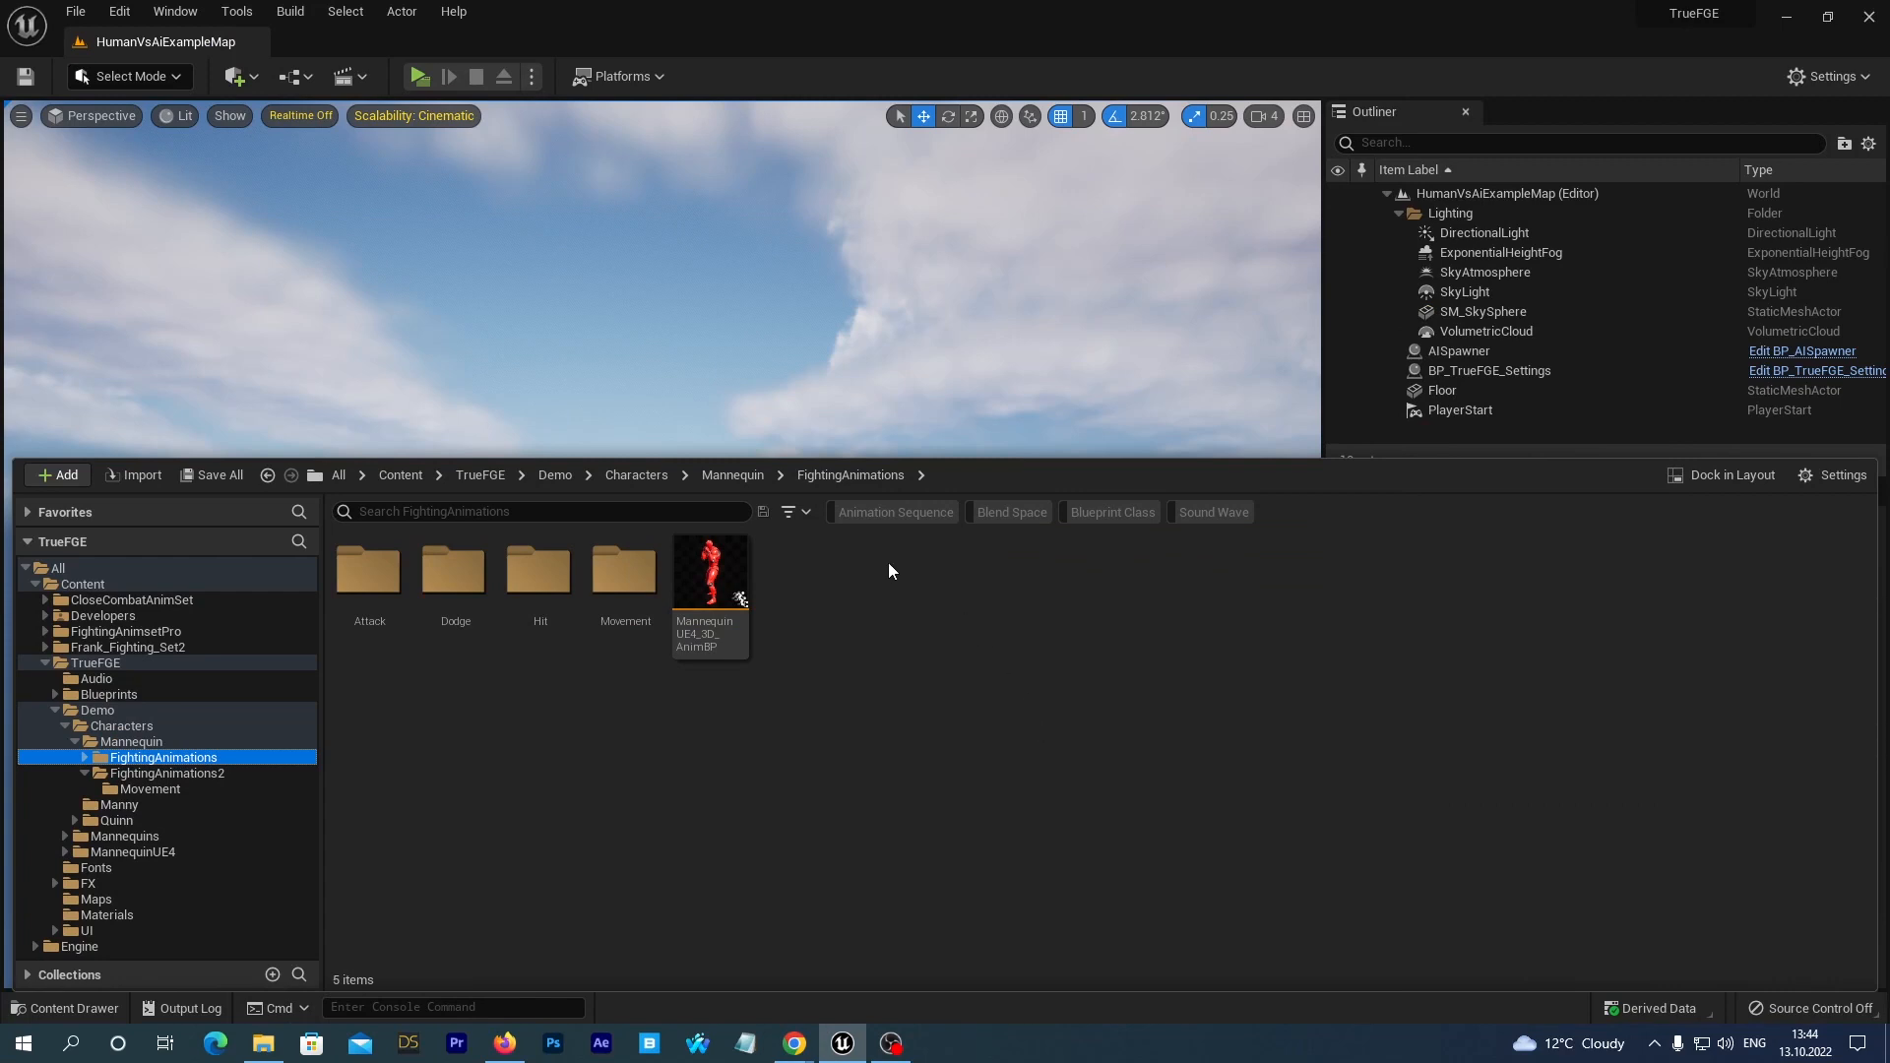
Move MannequinUE4_3D_AnimBP from the Mannequin's FightingAnimations folder into FightingAnimations2.
mouse_move(703, 564)
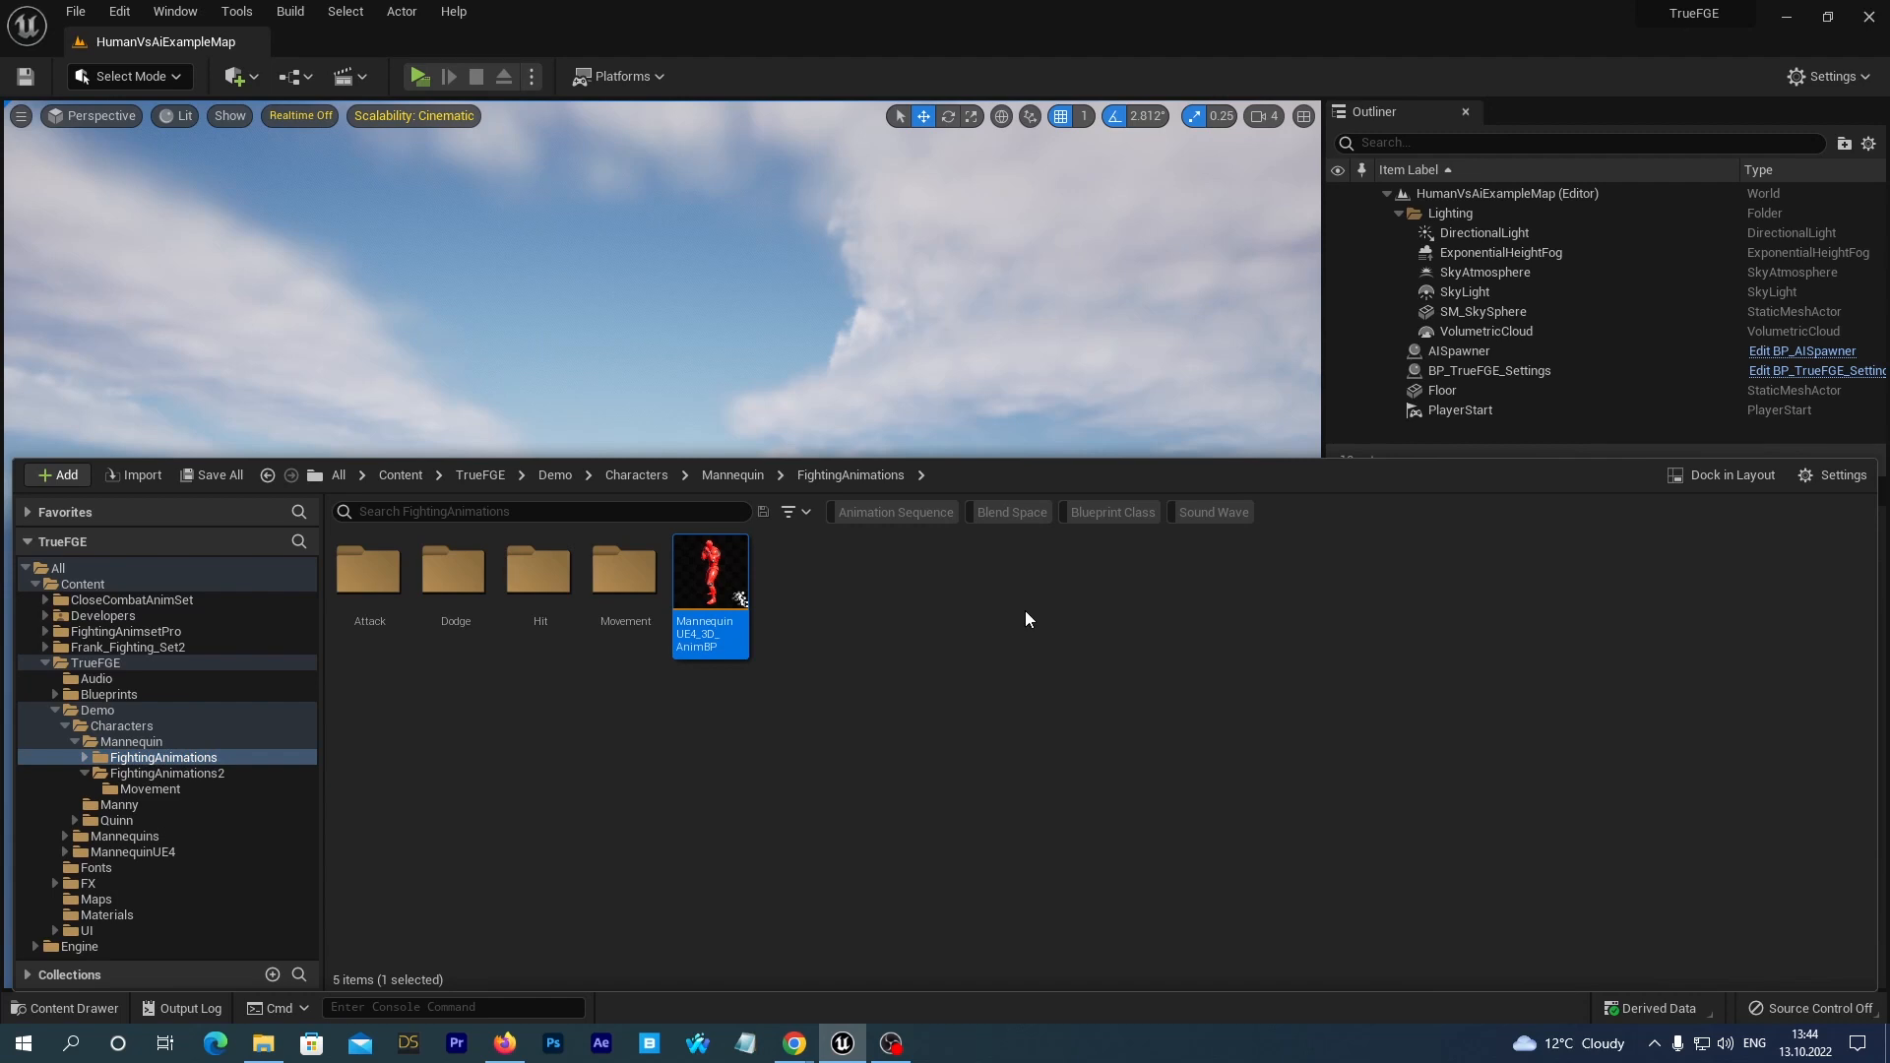
mouse_move(722, 569)
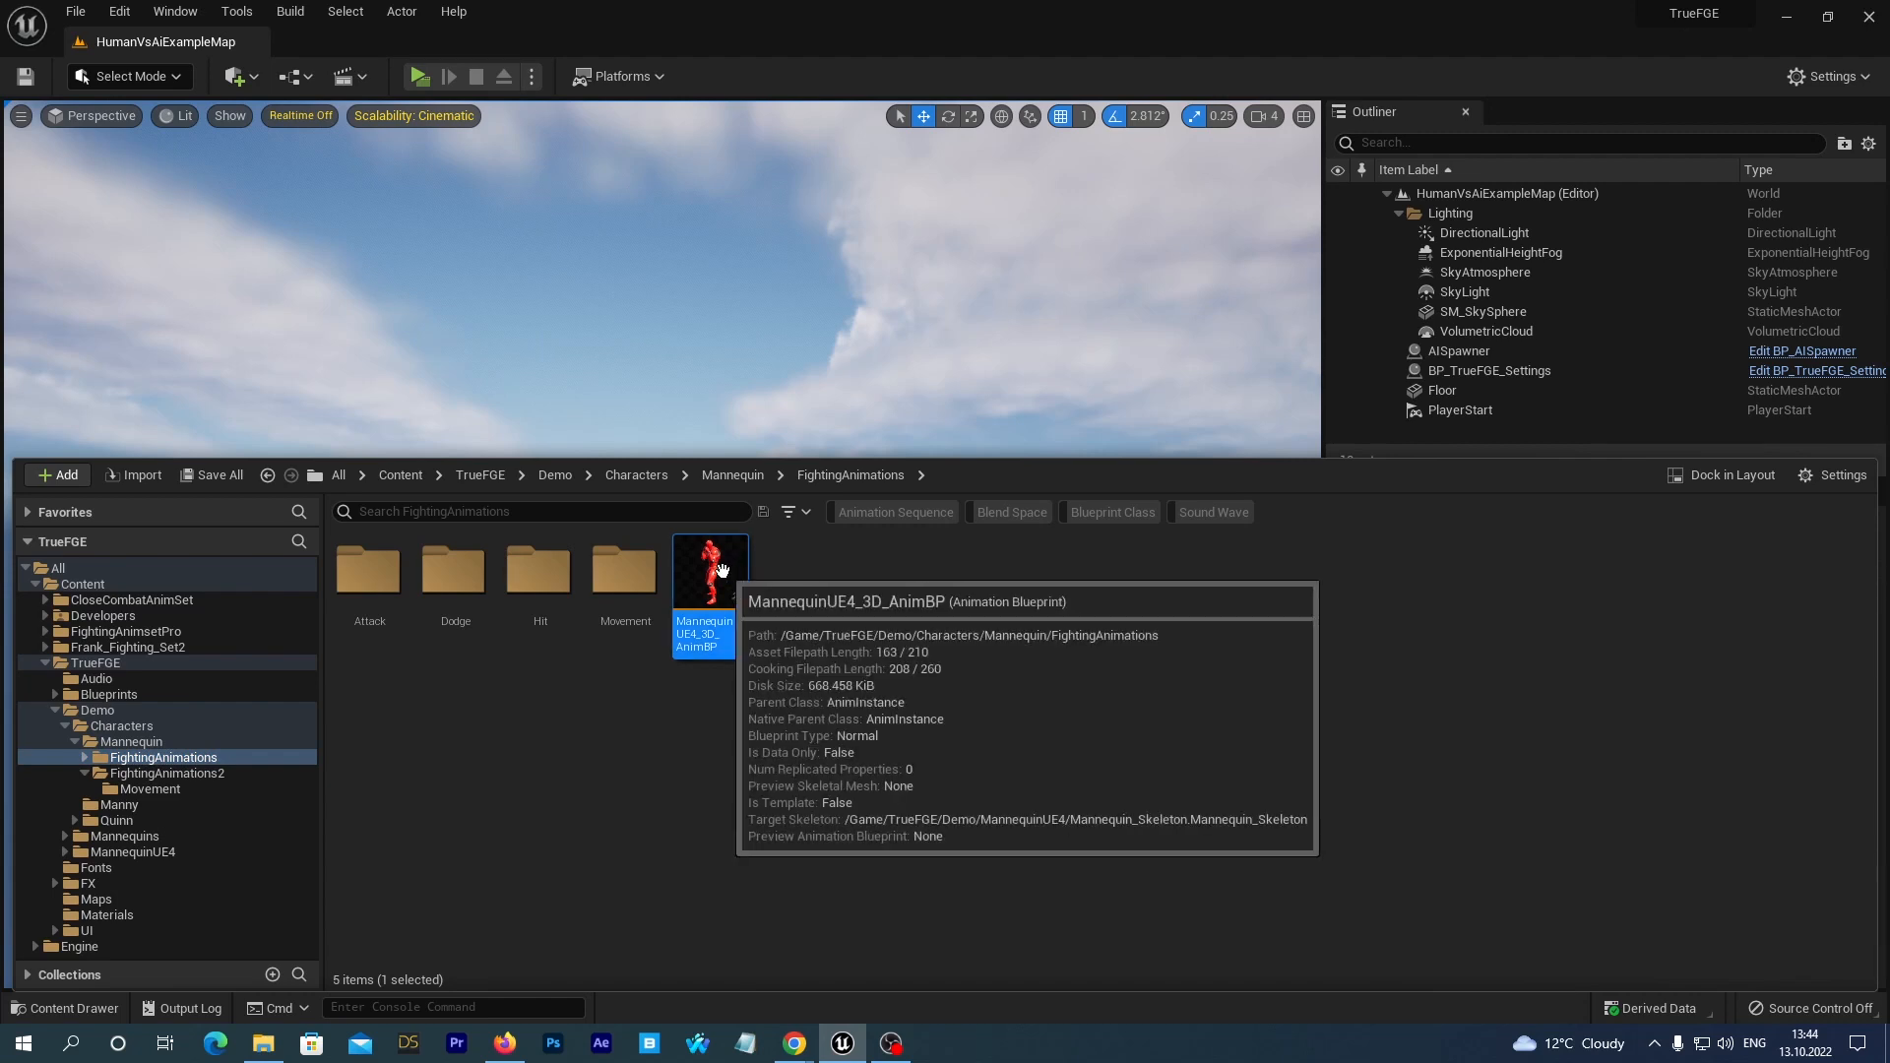
left_click_drag(721, 569, 215, 777)
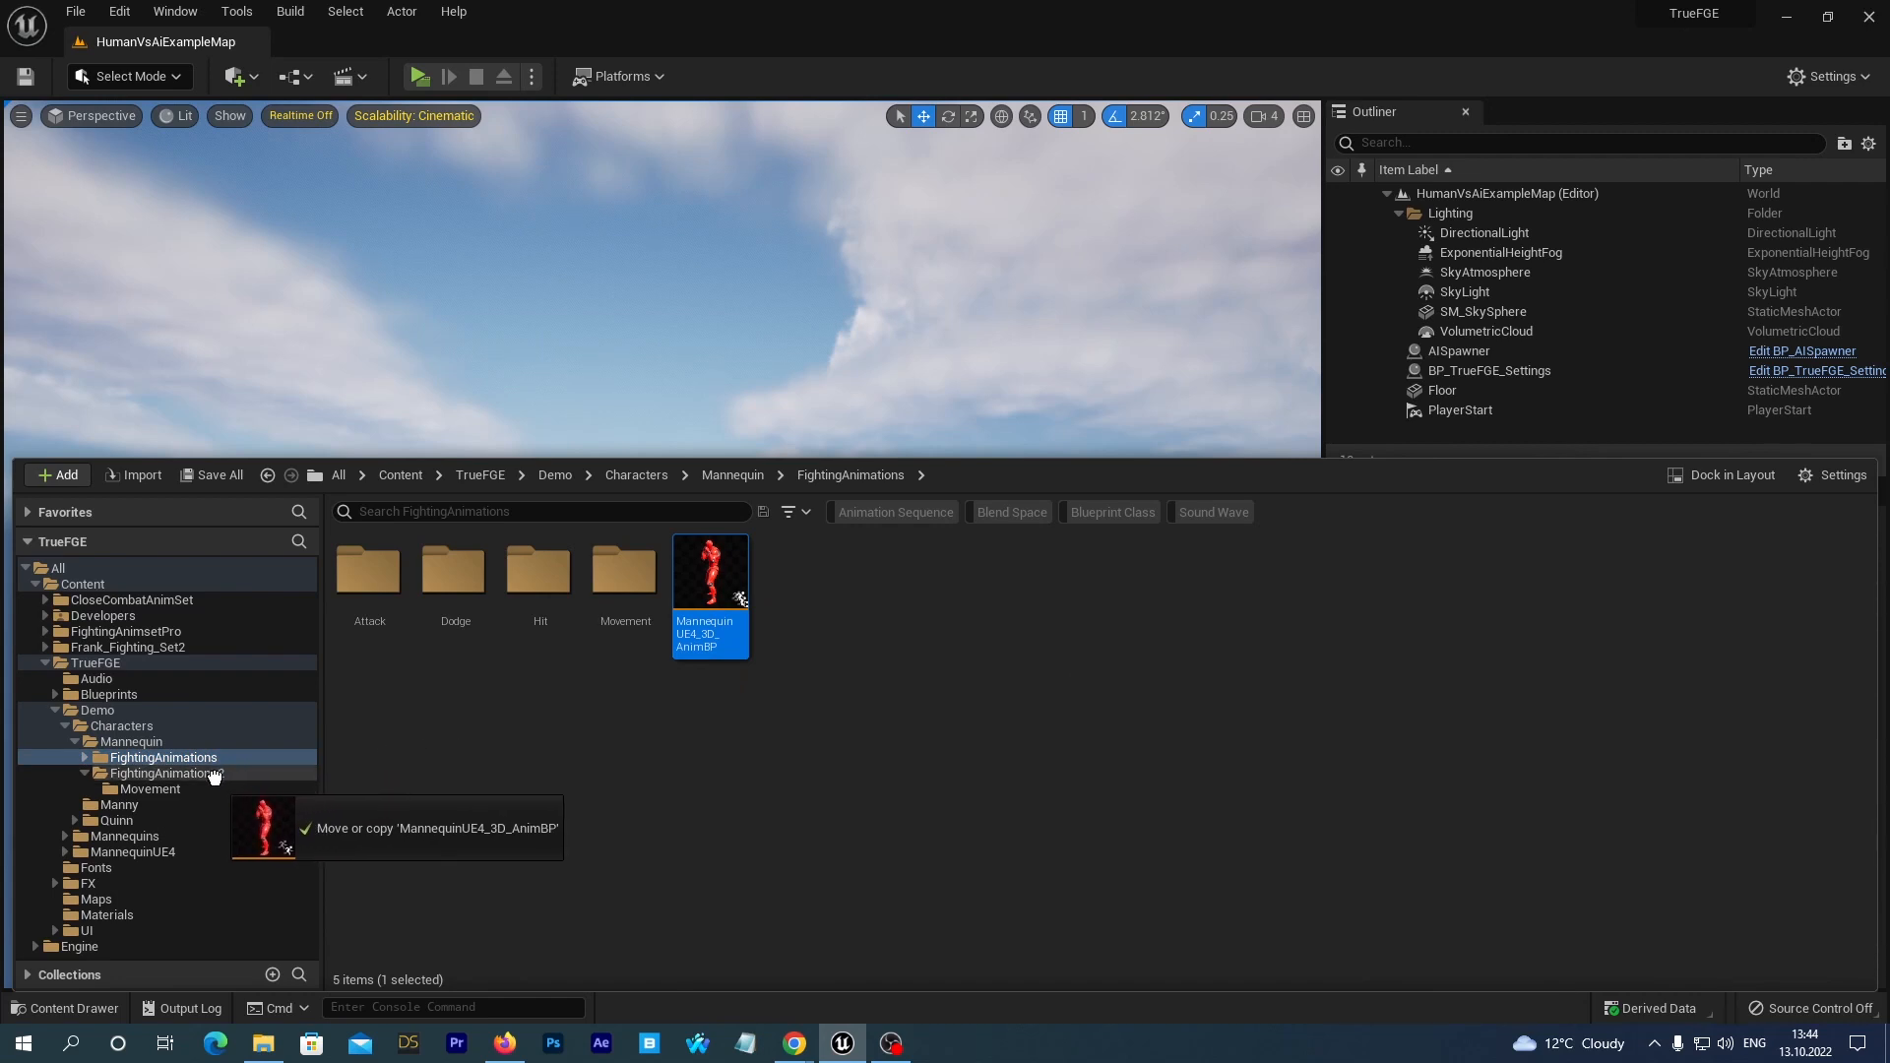
left_click_drag(215, 776, 215, 777)
left_click(258, 818)
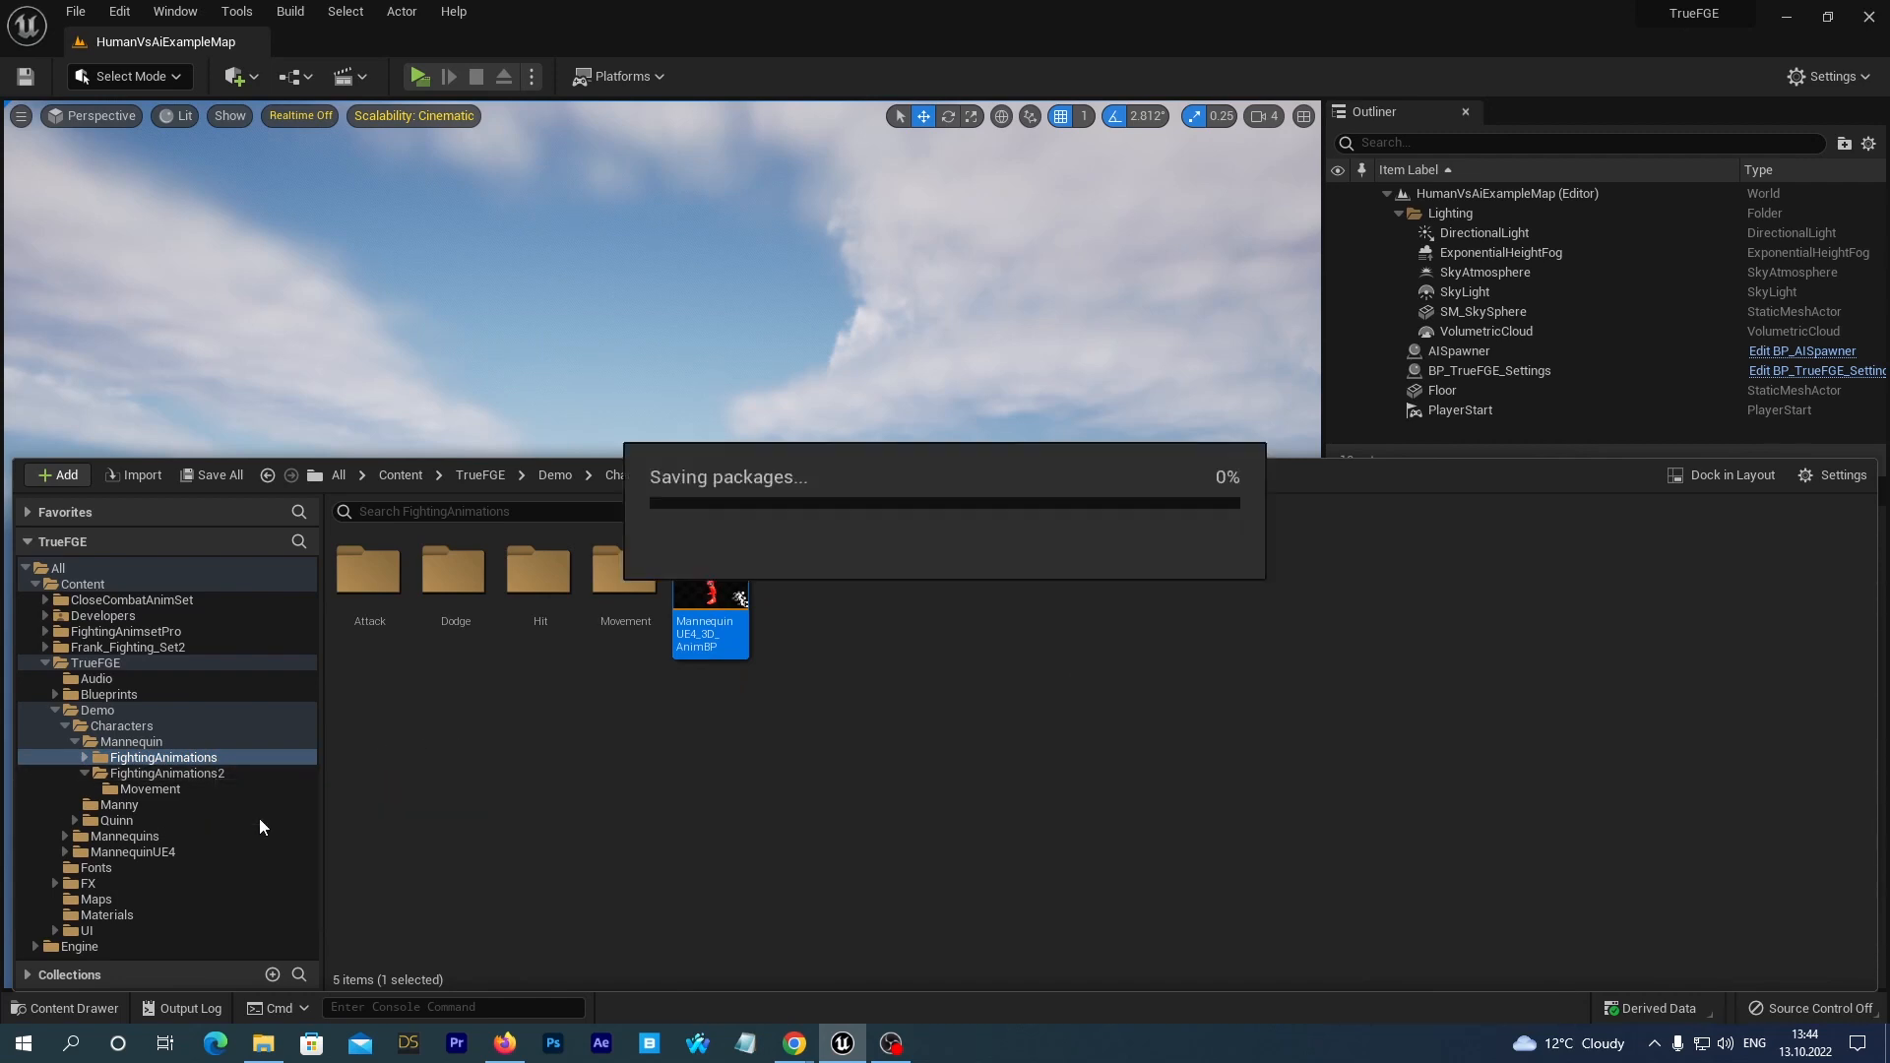
Check the contents of the Mannequin's FightingAnimations2 and FightingAnimations folders, including their Movement subfolders.
left_click(142, 789)
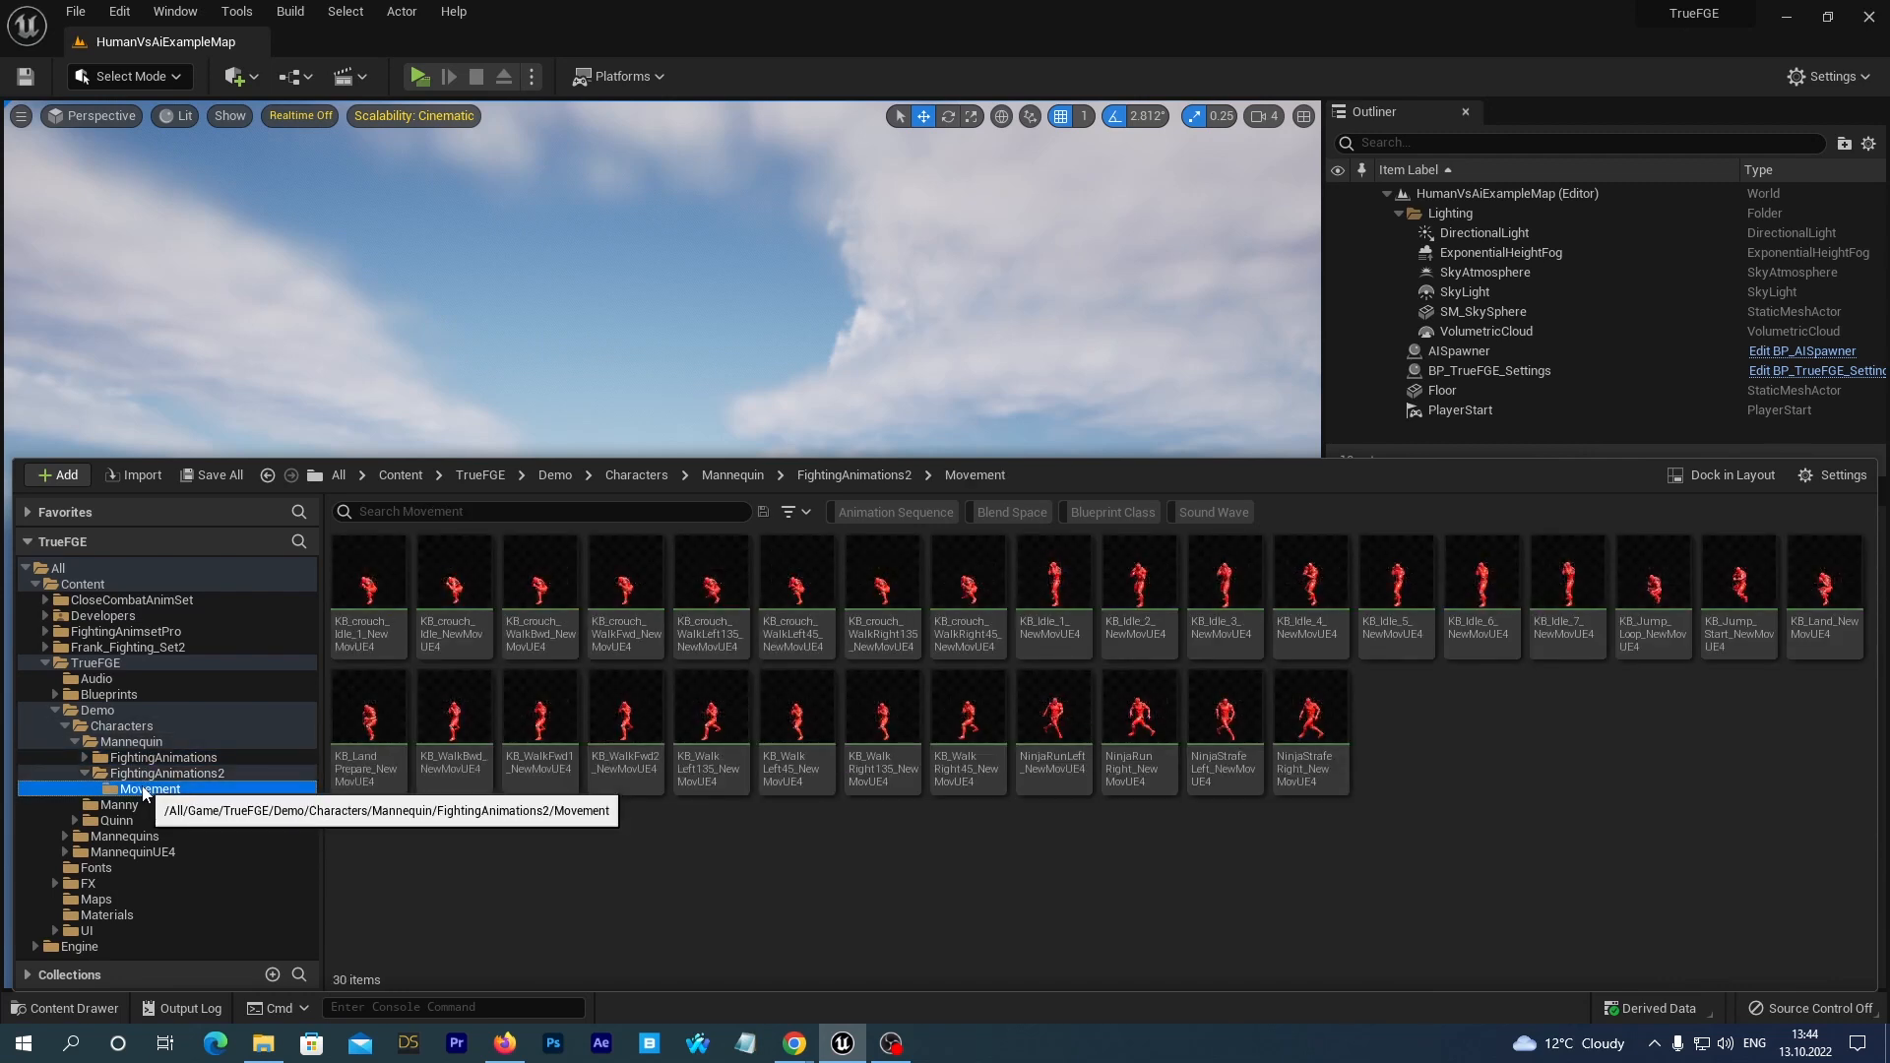
left_click(146, 774)
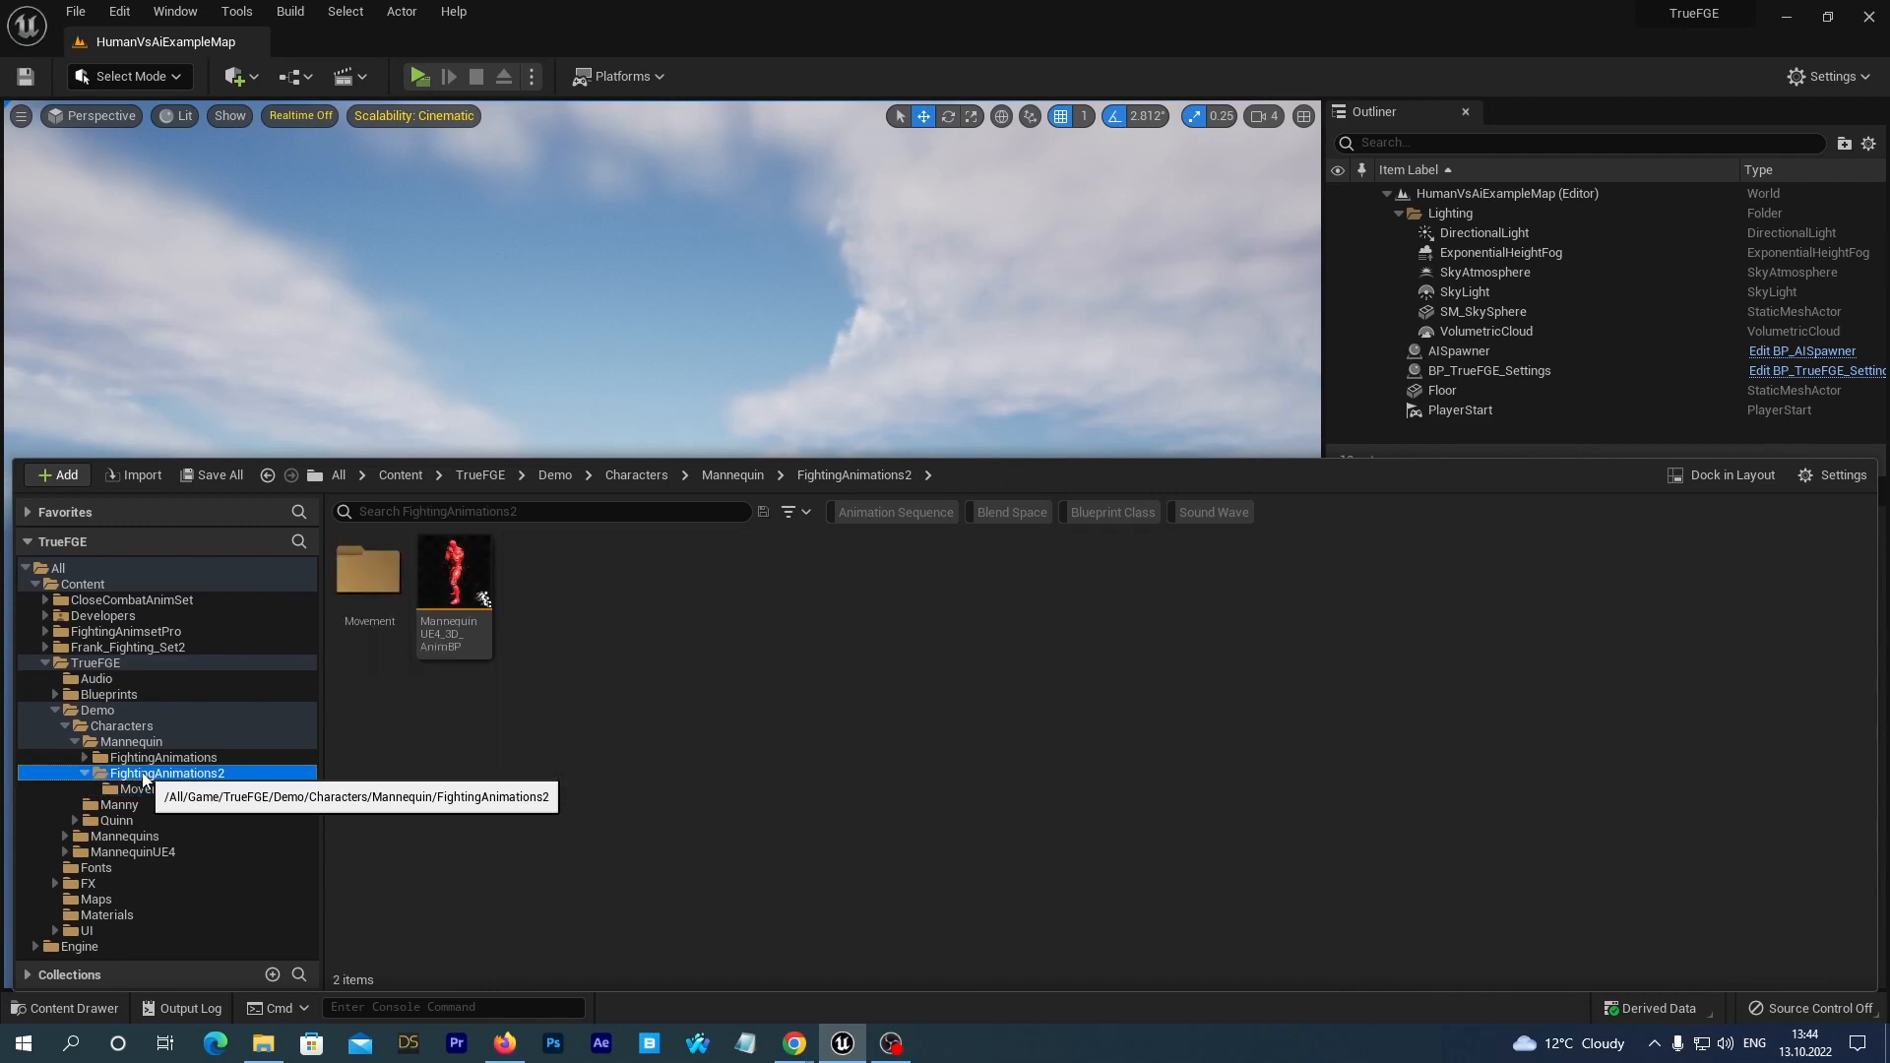
left_click(143, 788)
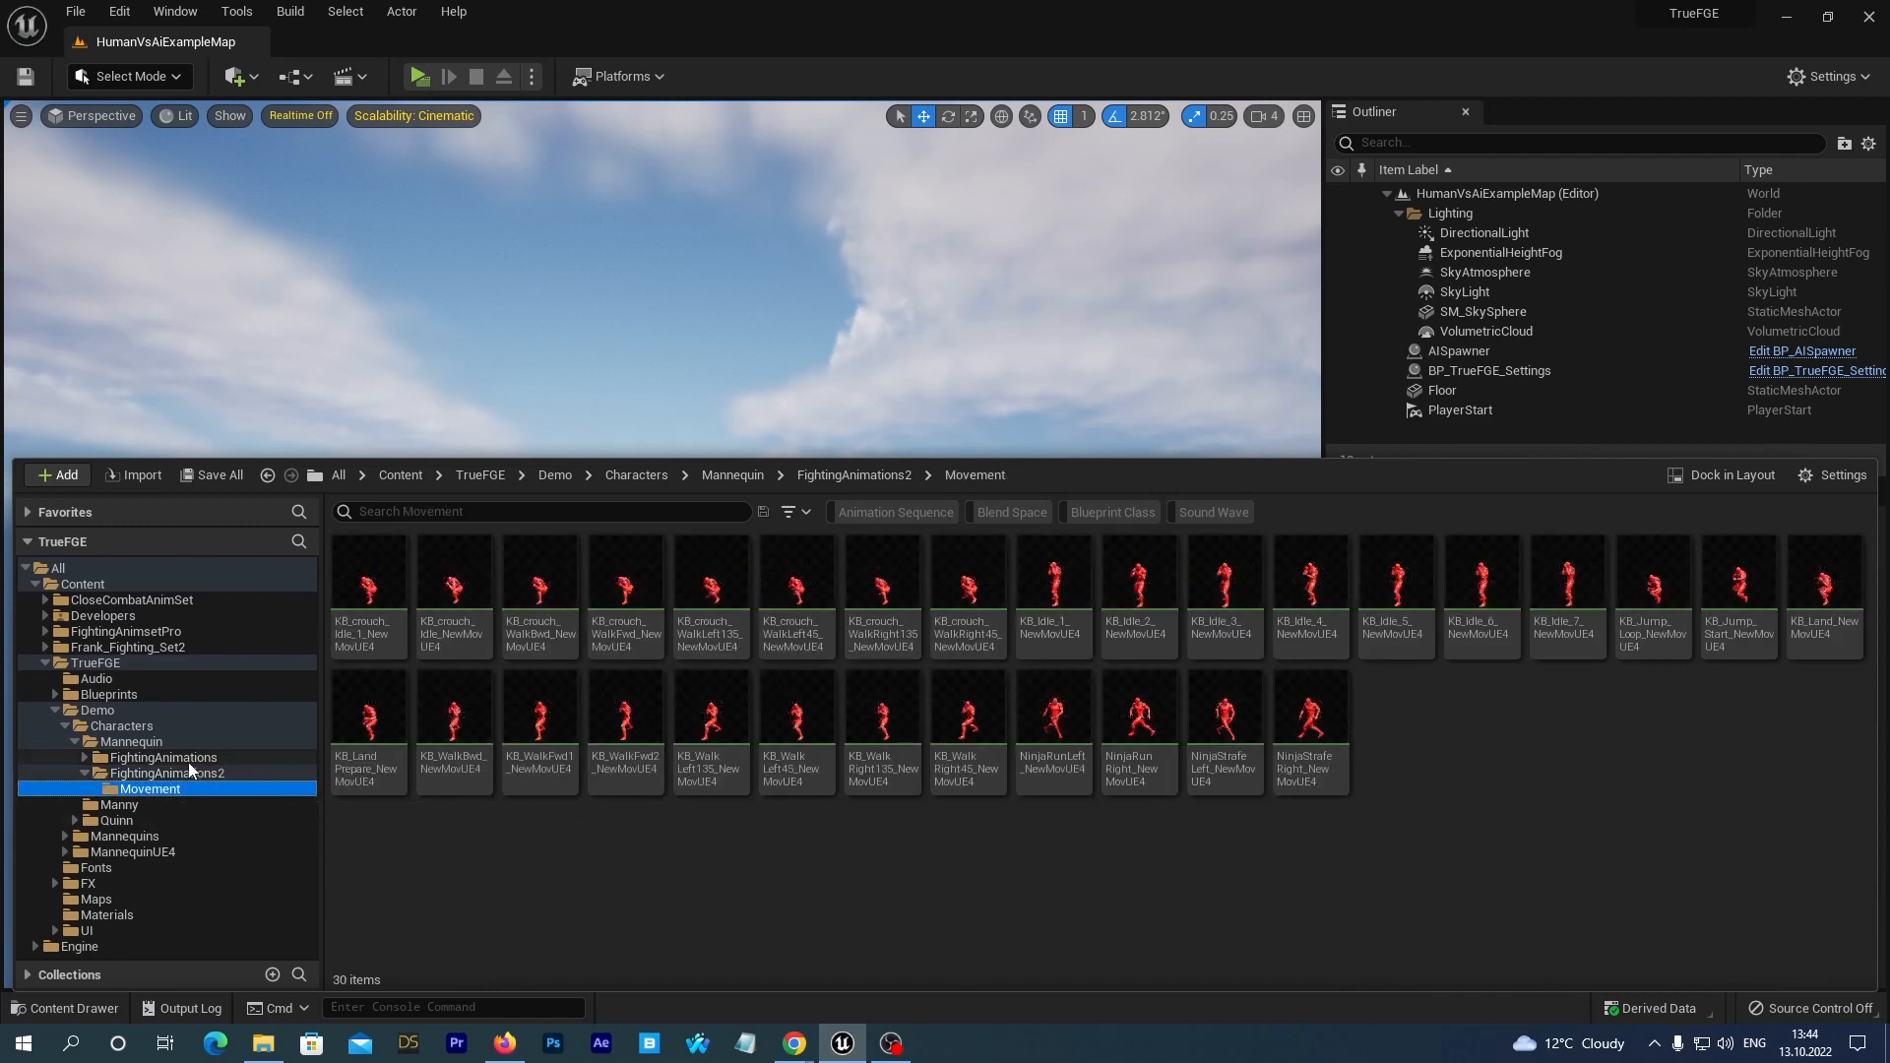
left_click(186, 777)
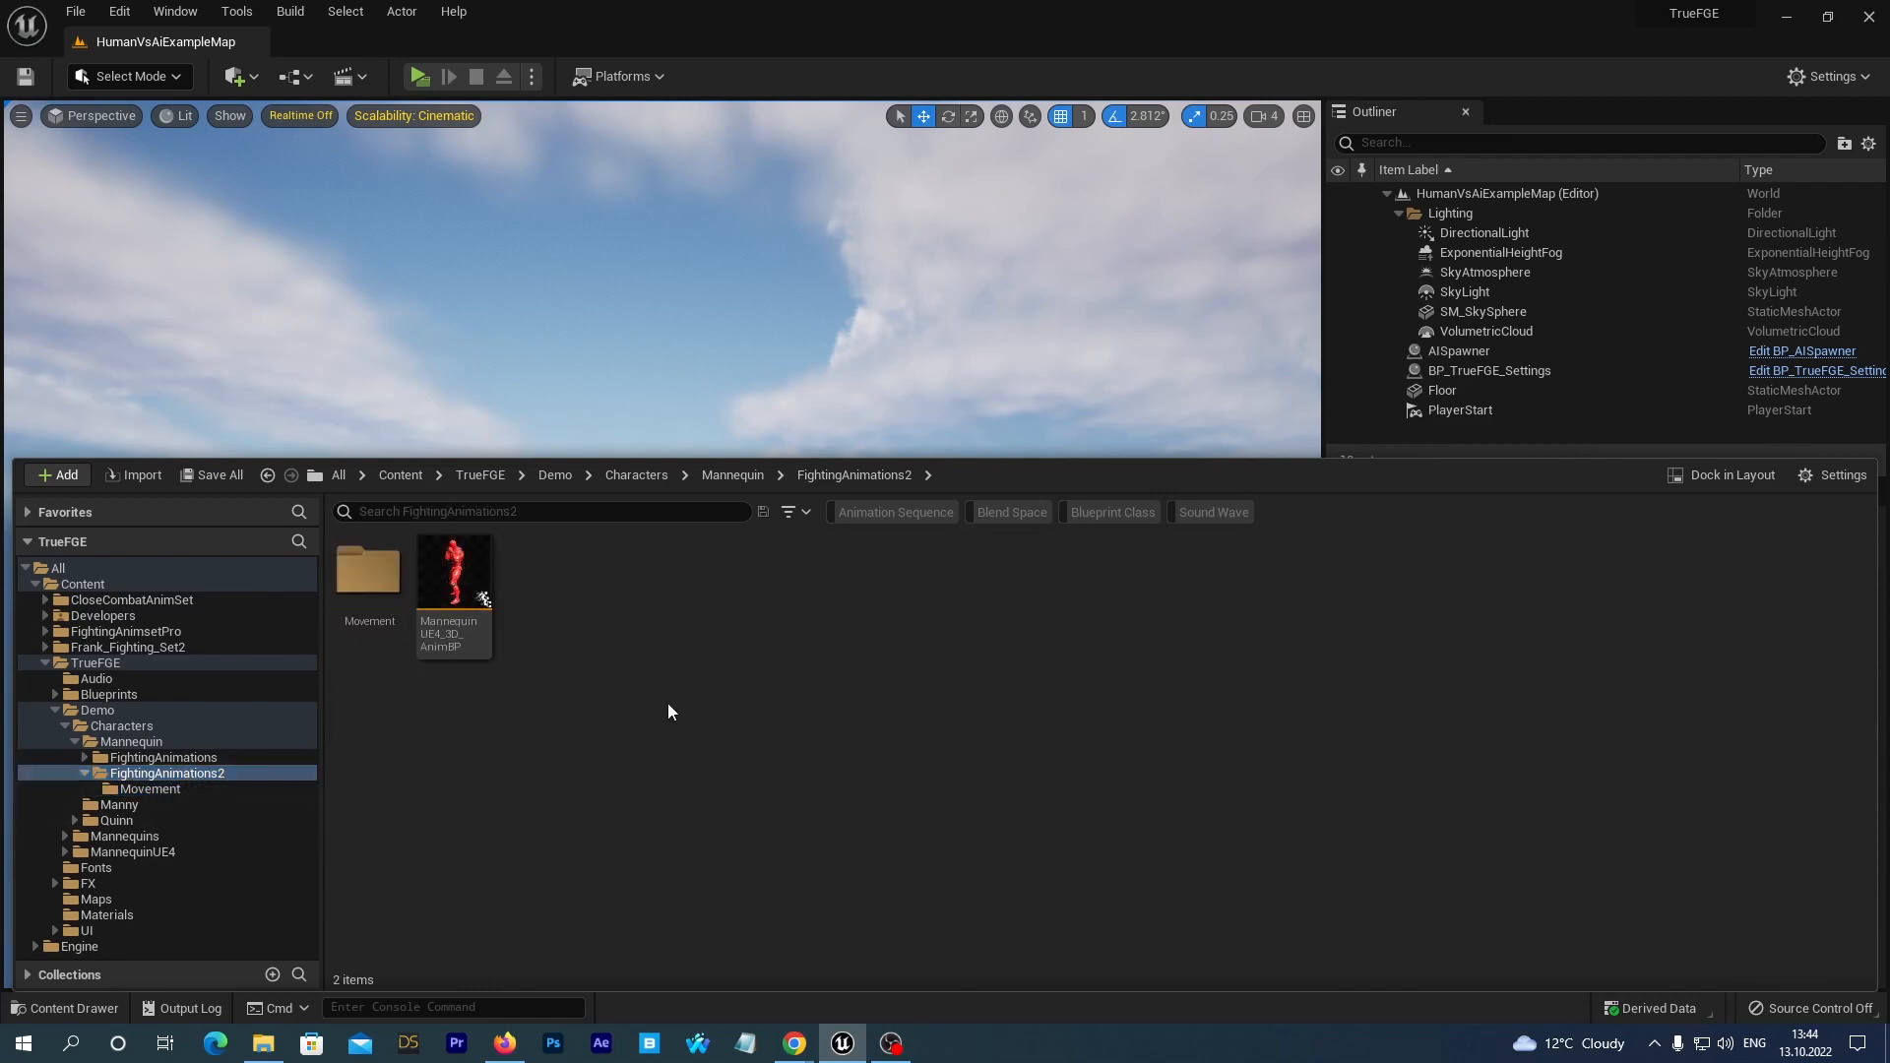
left_click(118, 757)
left_click(86, 758)
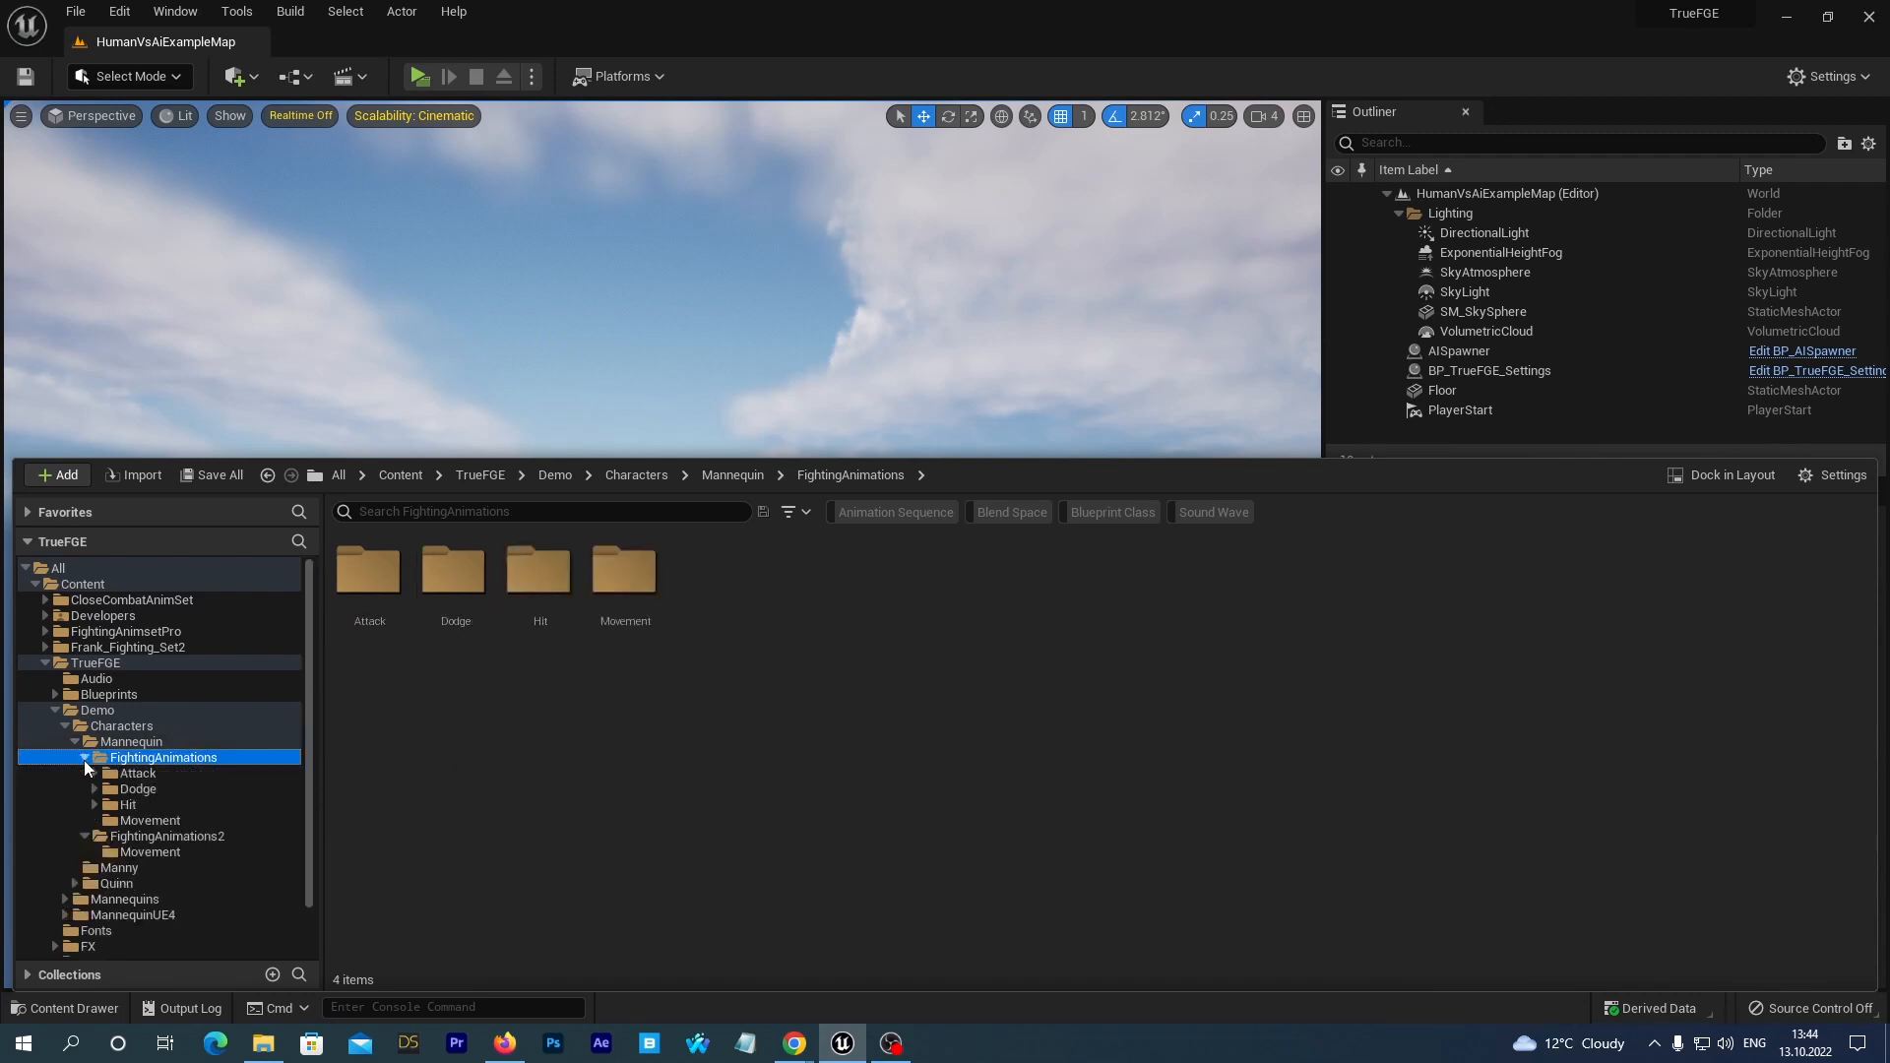
left_click(150, 820)
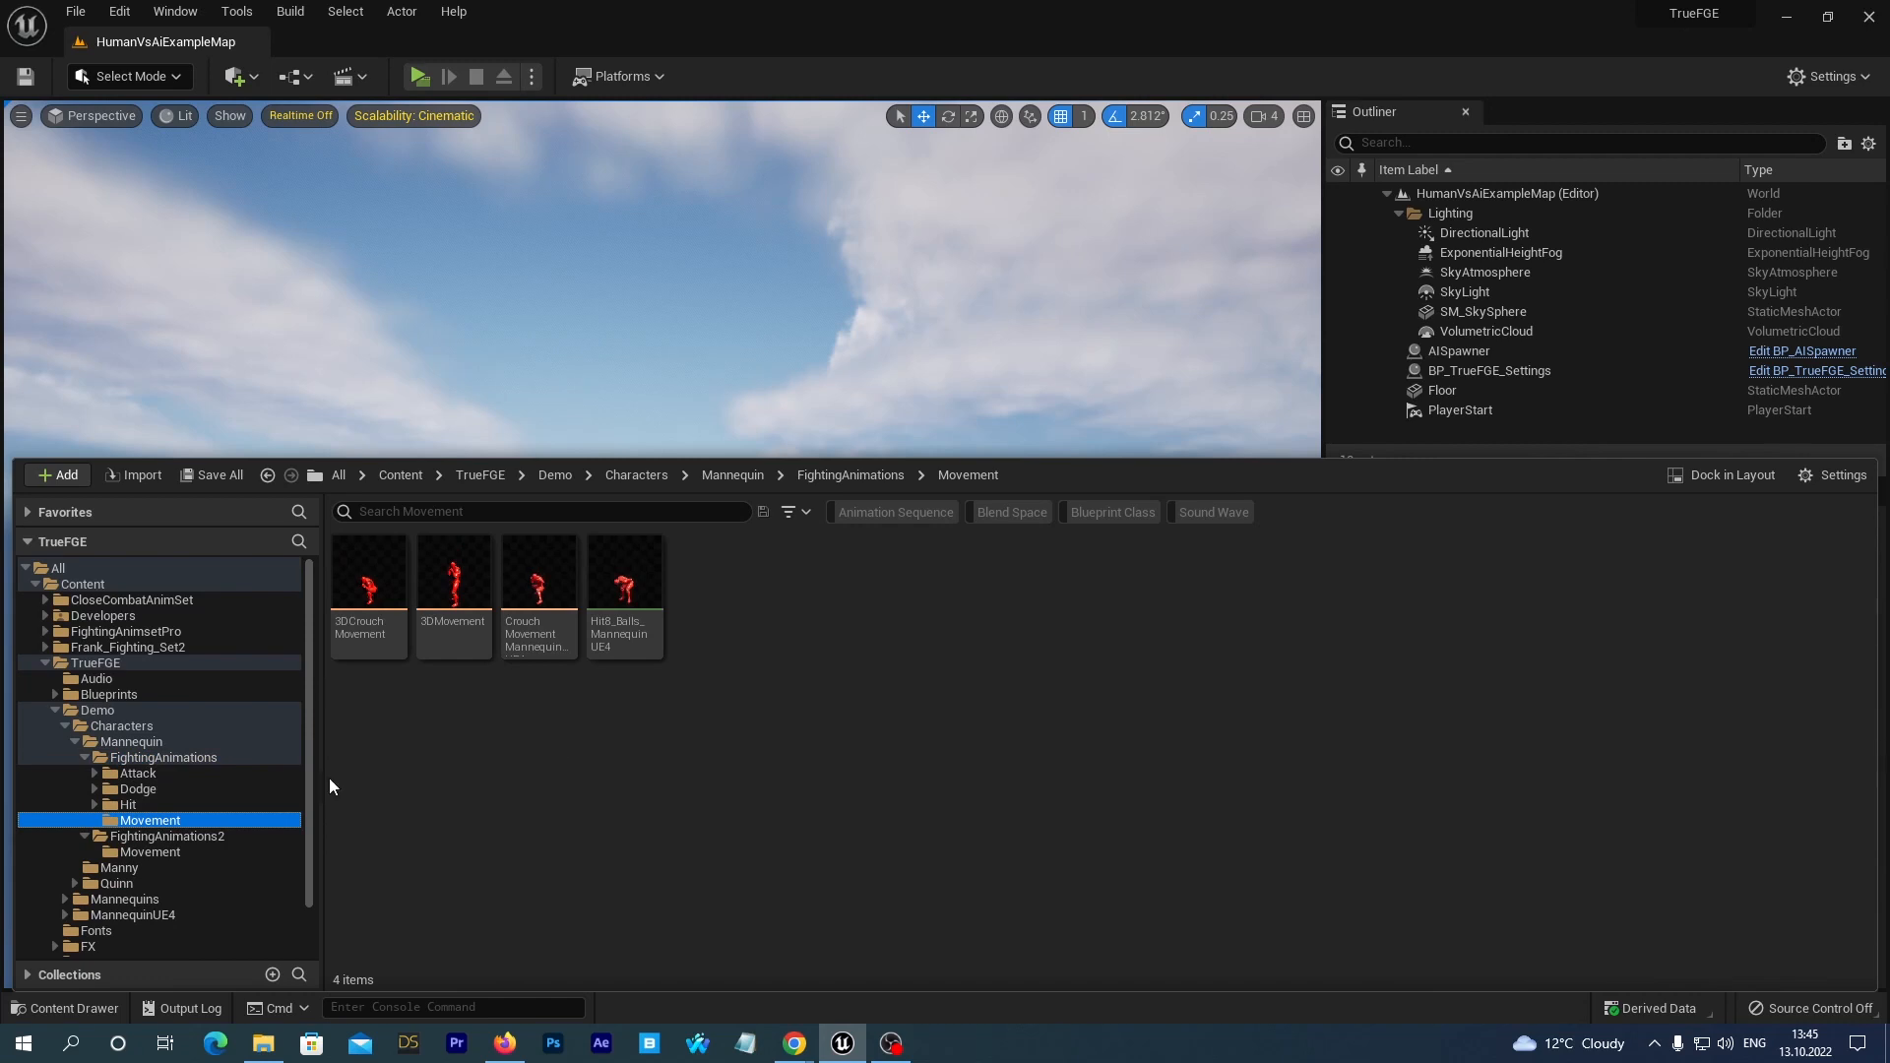
left_click(86, 758)
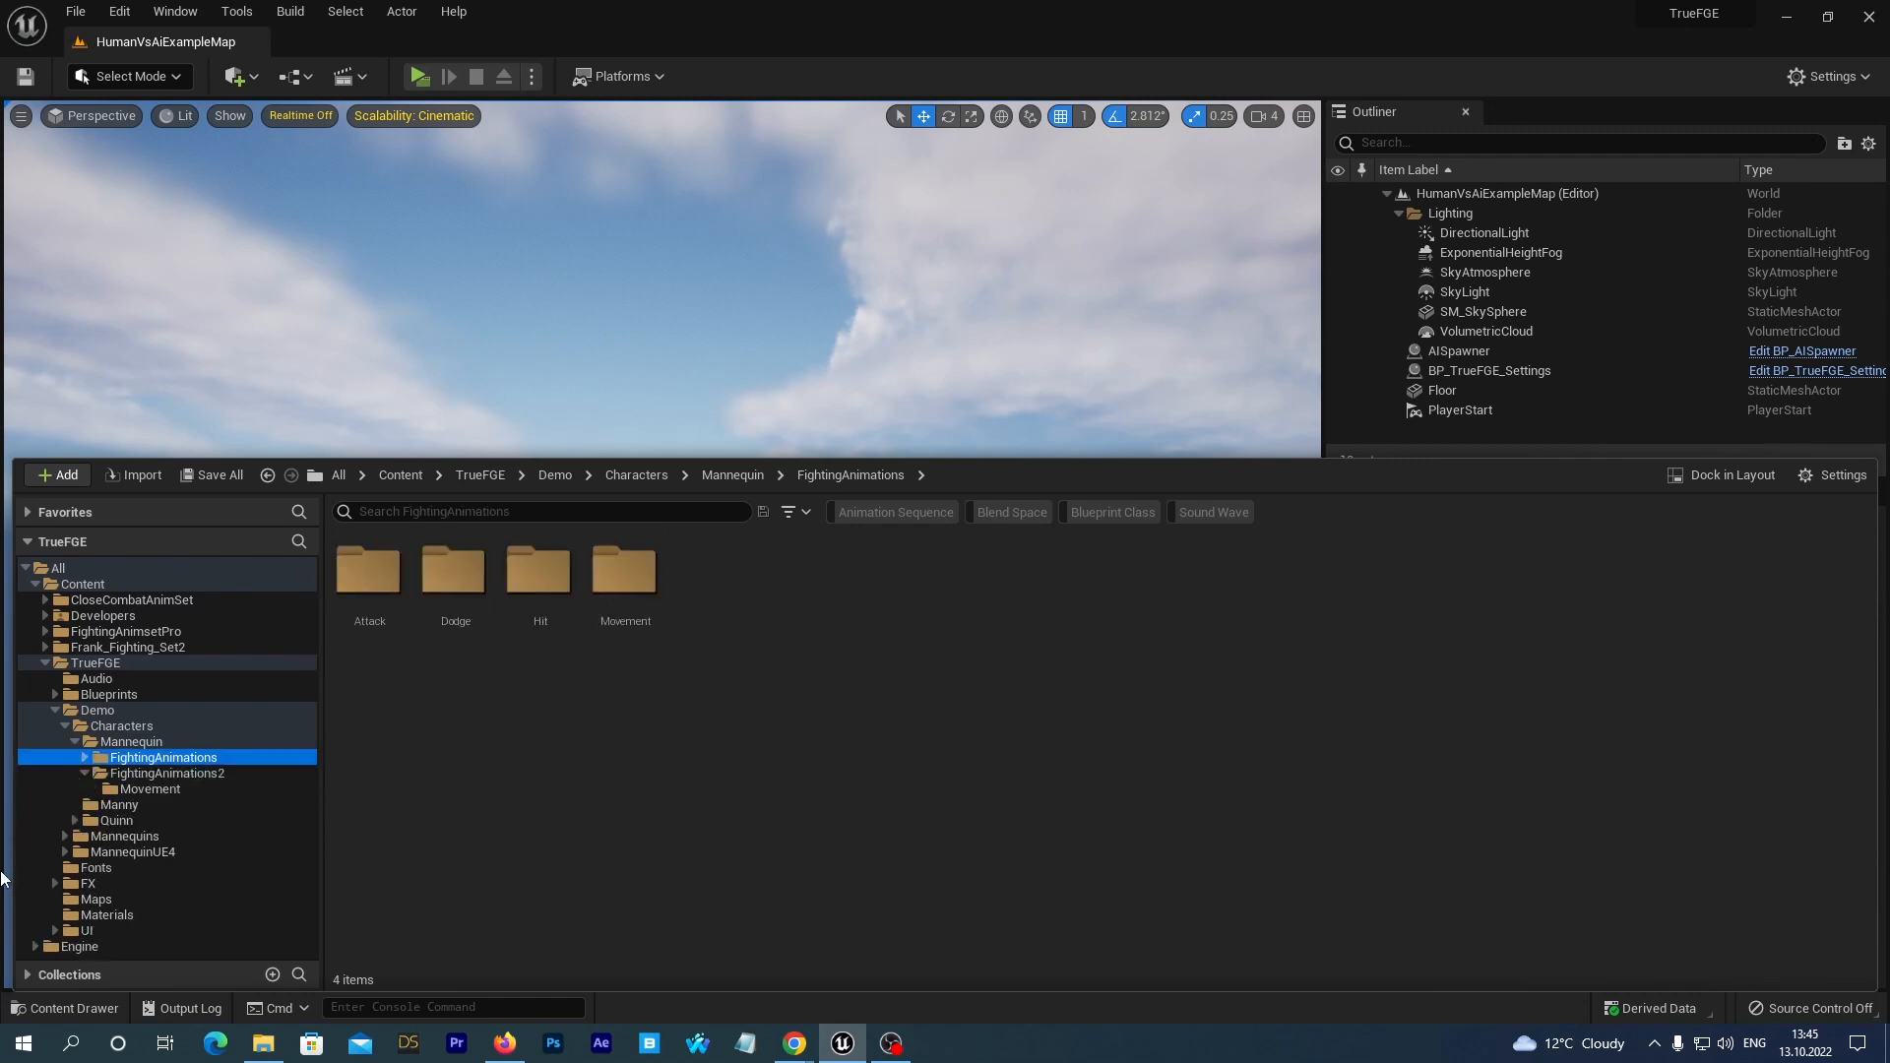
Look up the Retarget Animation Assets command for QuinnUE5_3D_AnimBP in Quinn's FightingAnimations folder without running it.
left_click(74, 820)
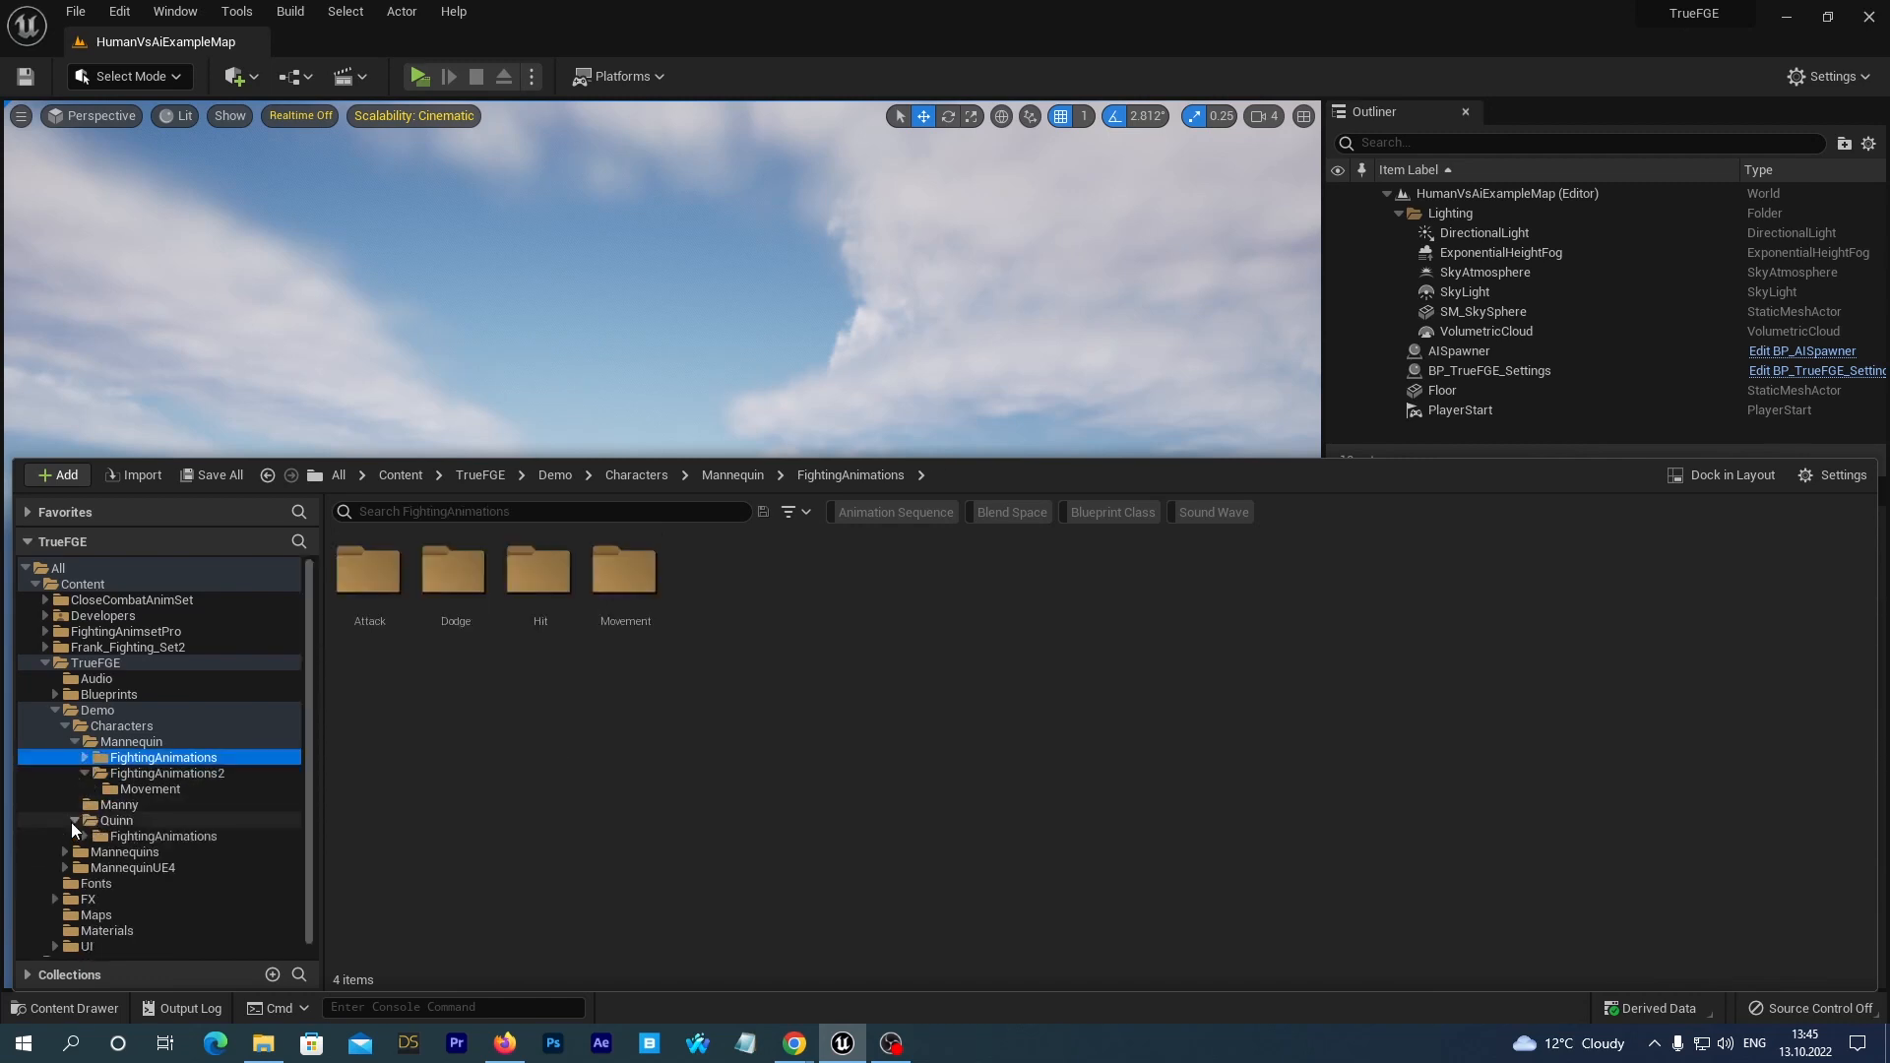
left_click(136, 837)
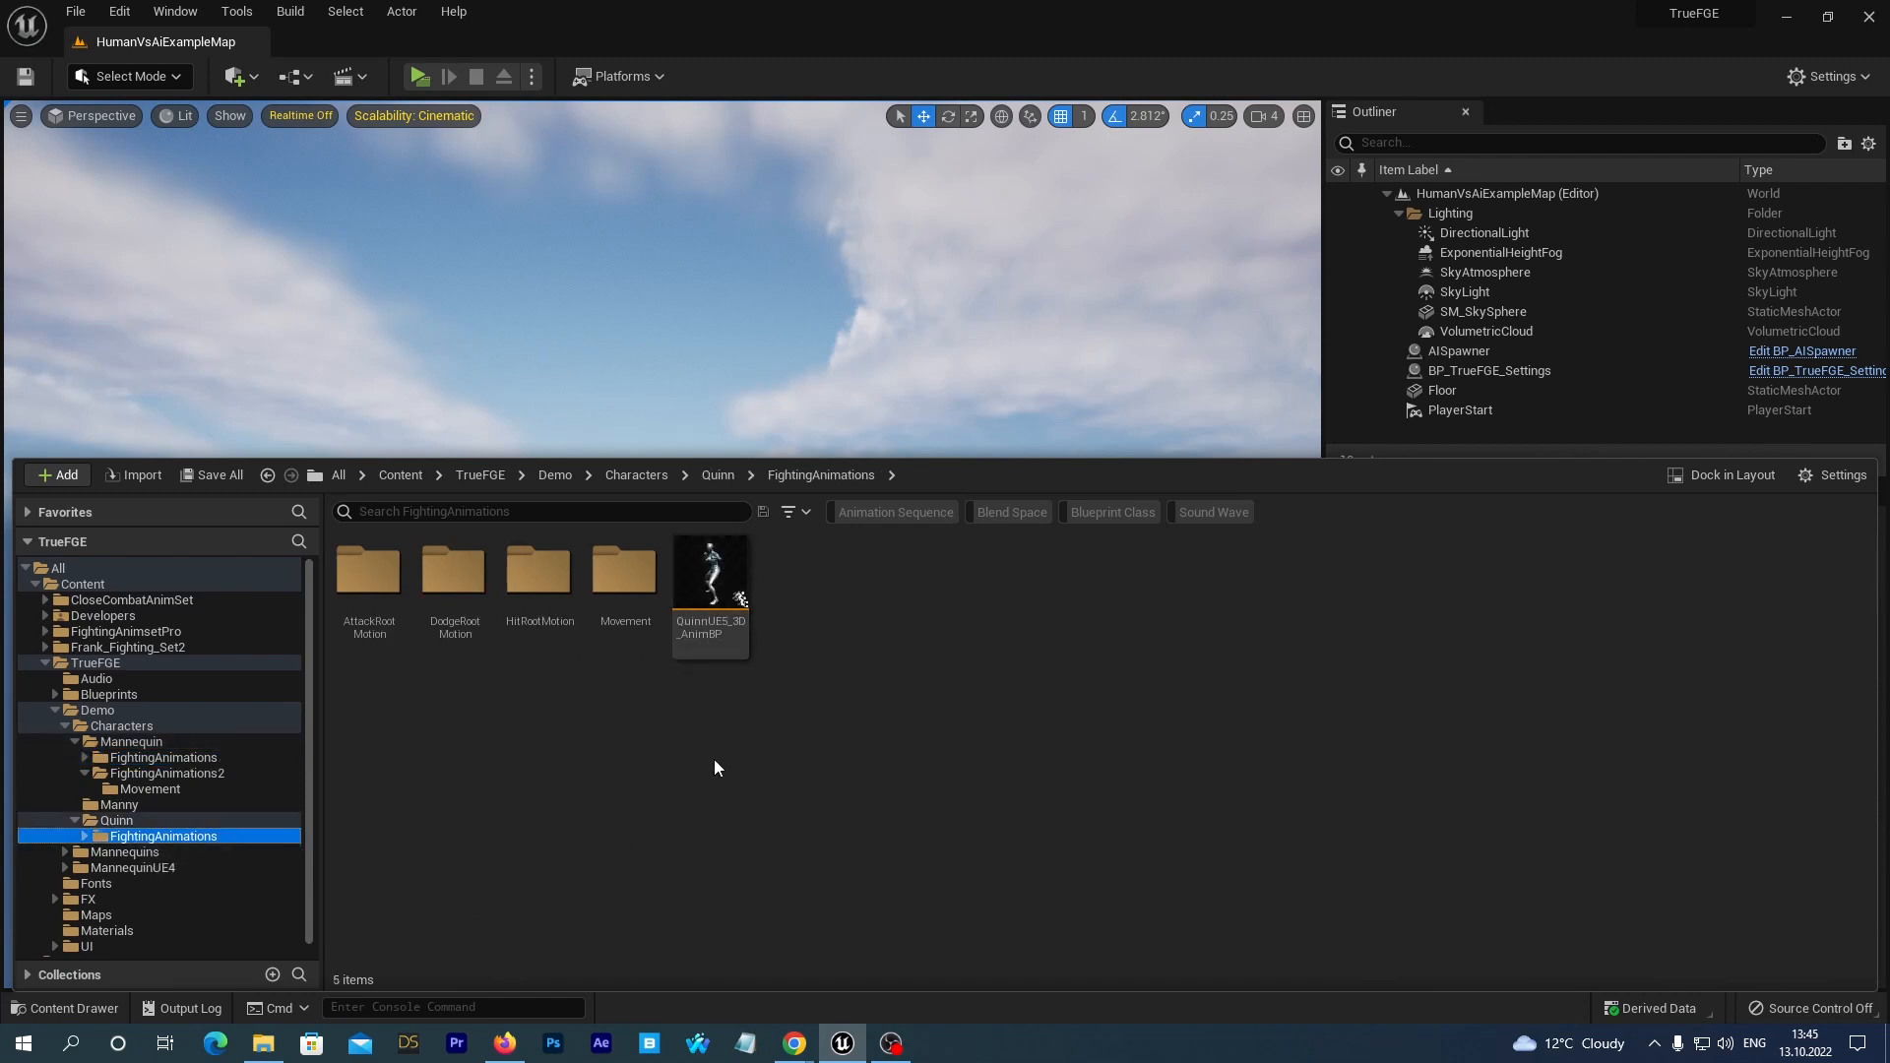
mouse_move(708, 579)
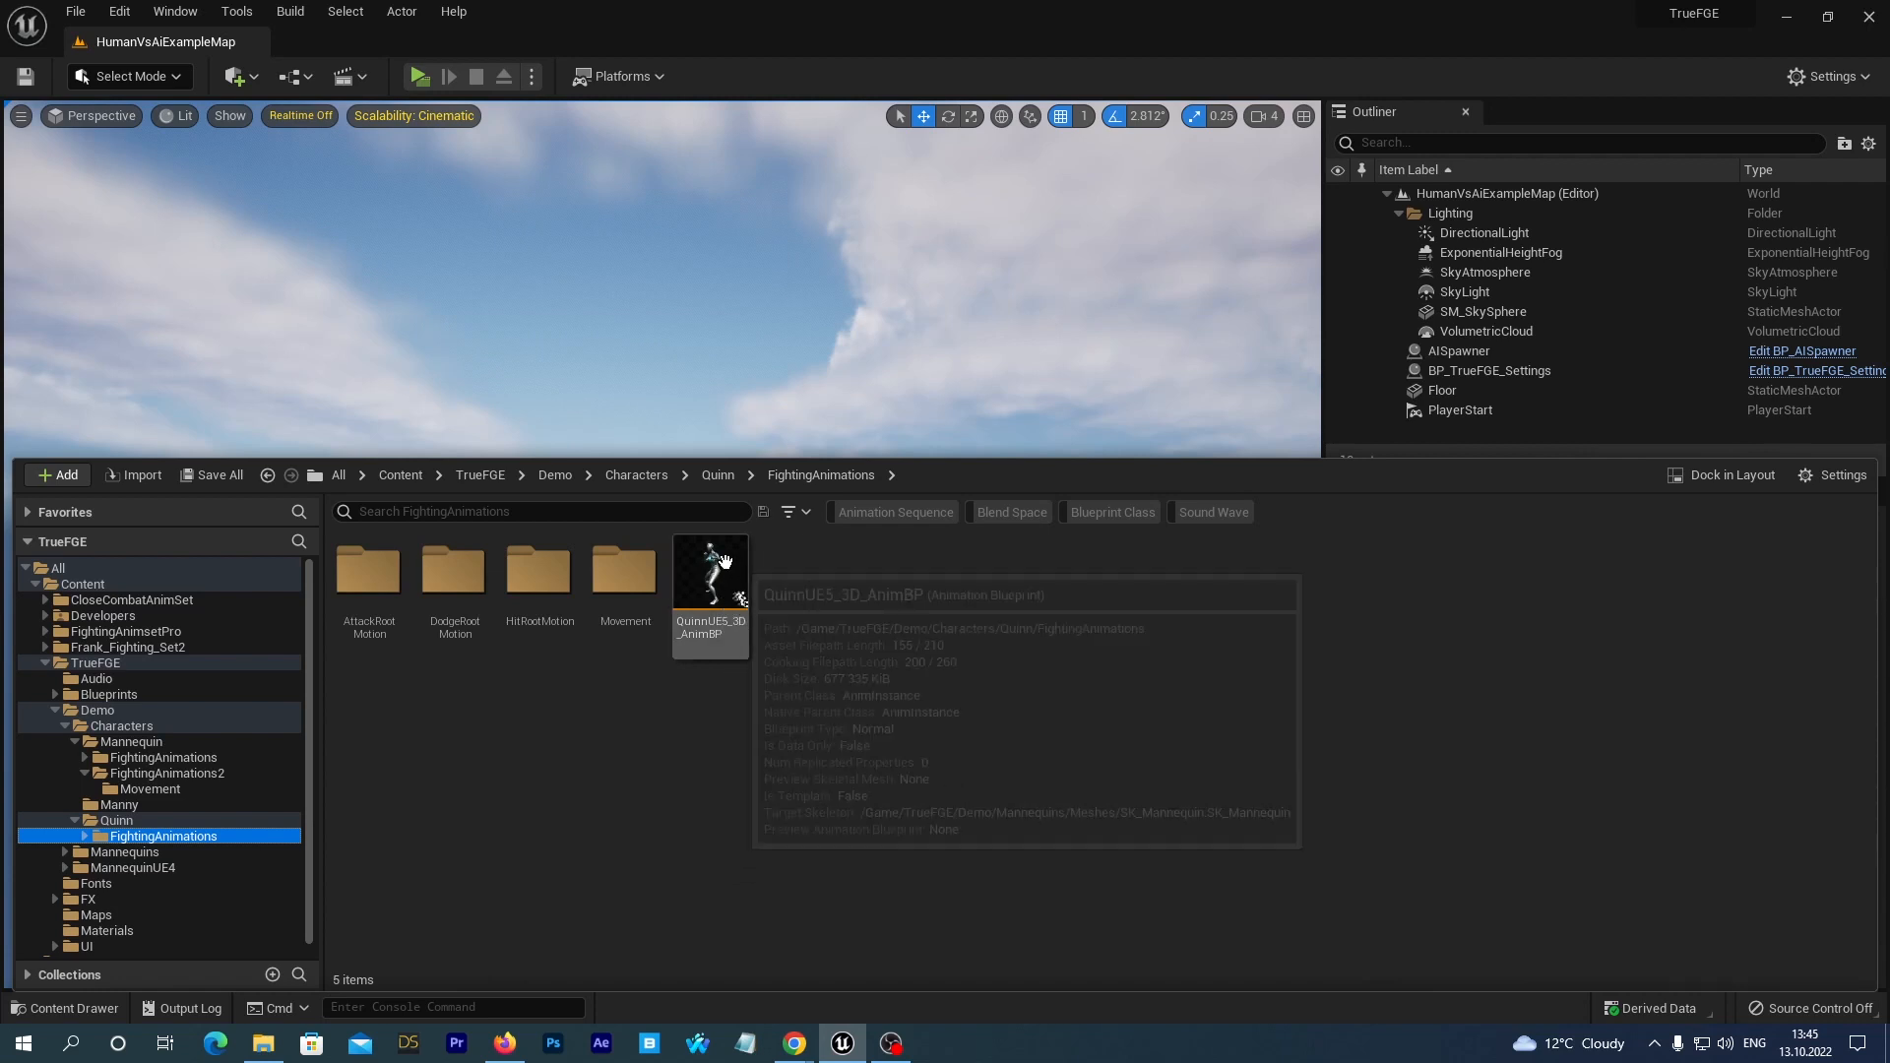
right_click(709, 581)
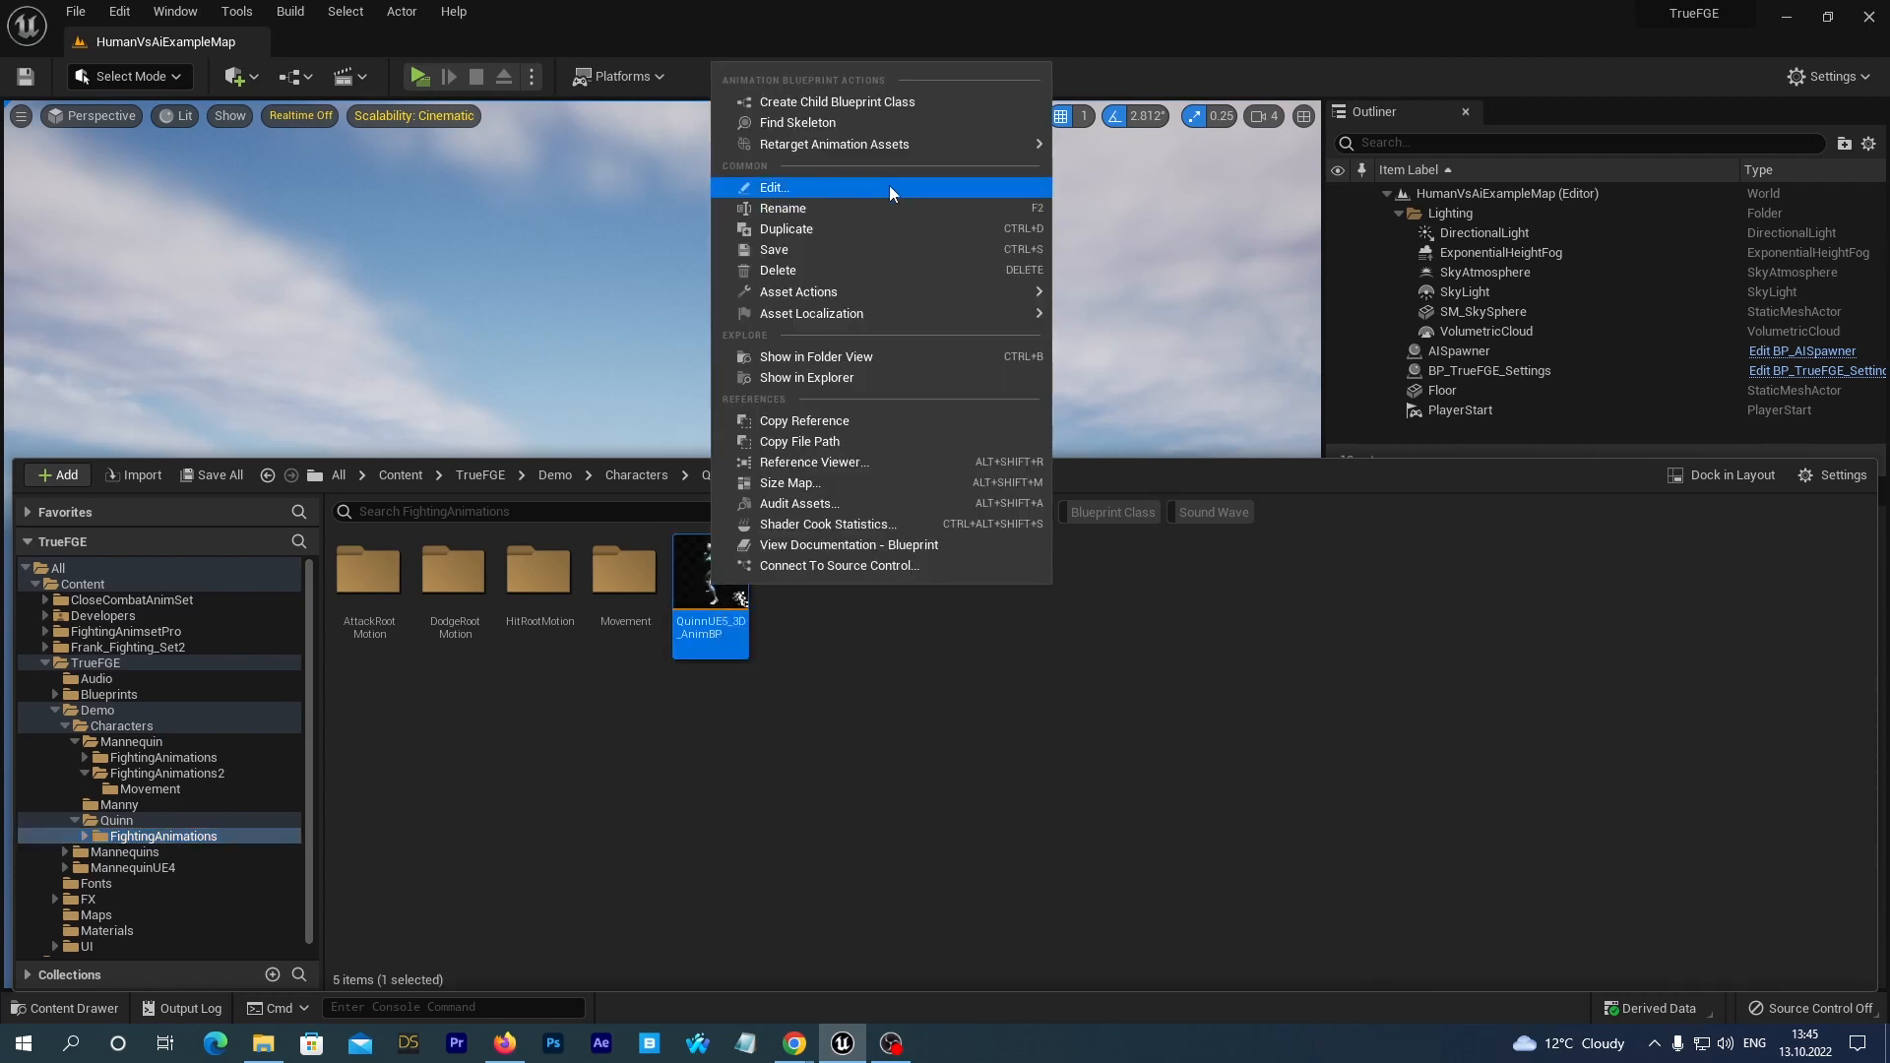
mouse_move(902, 150)
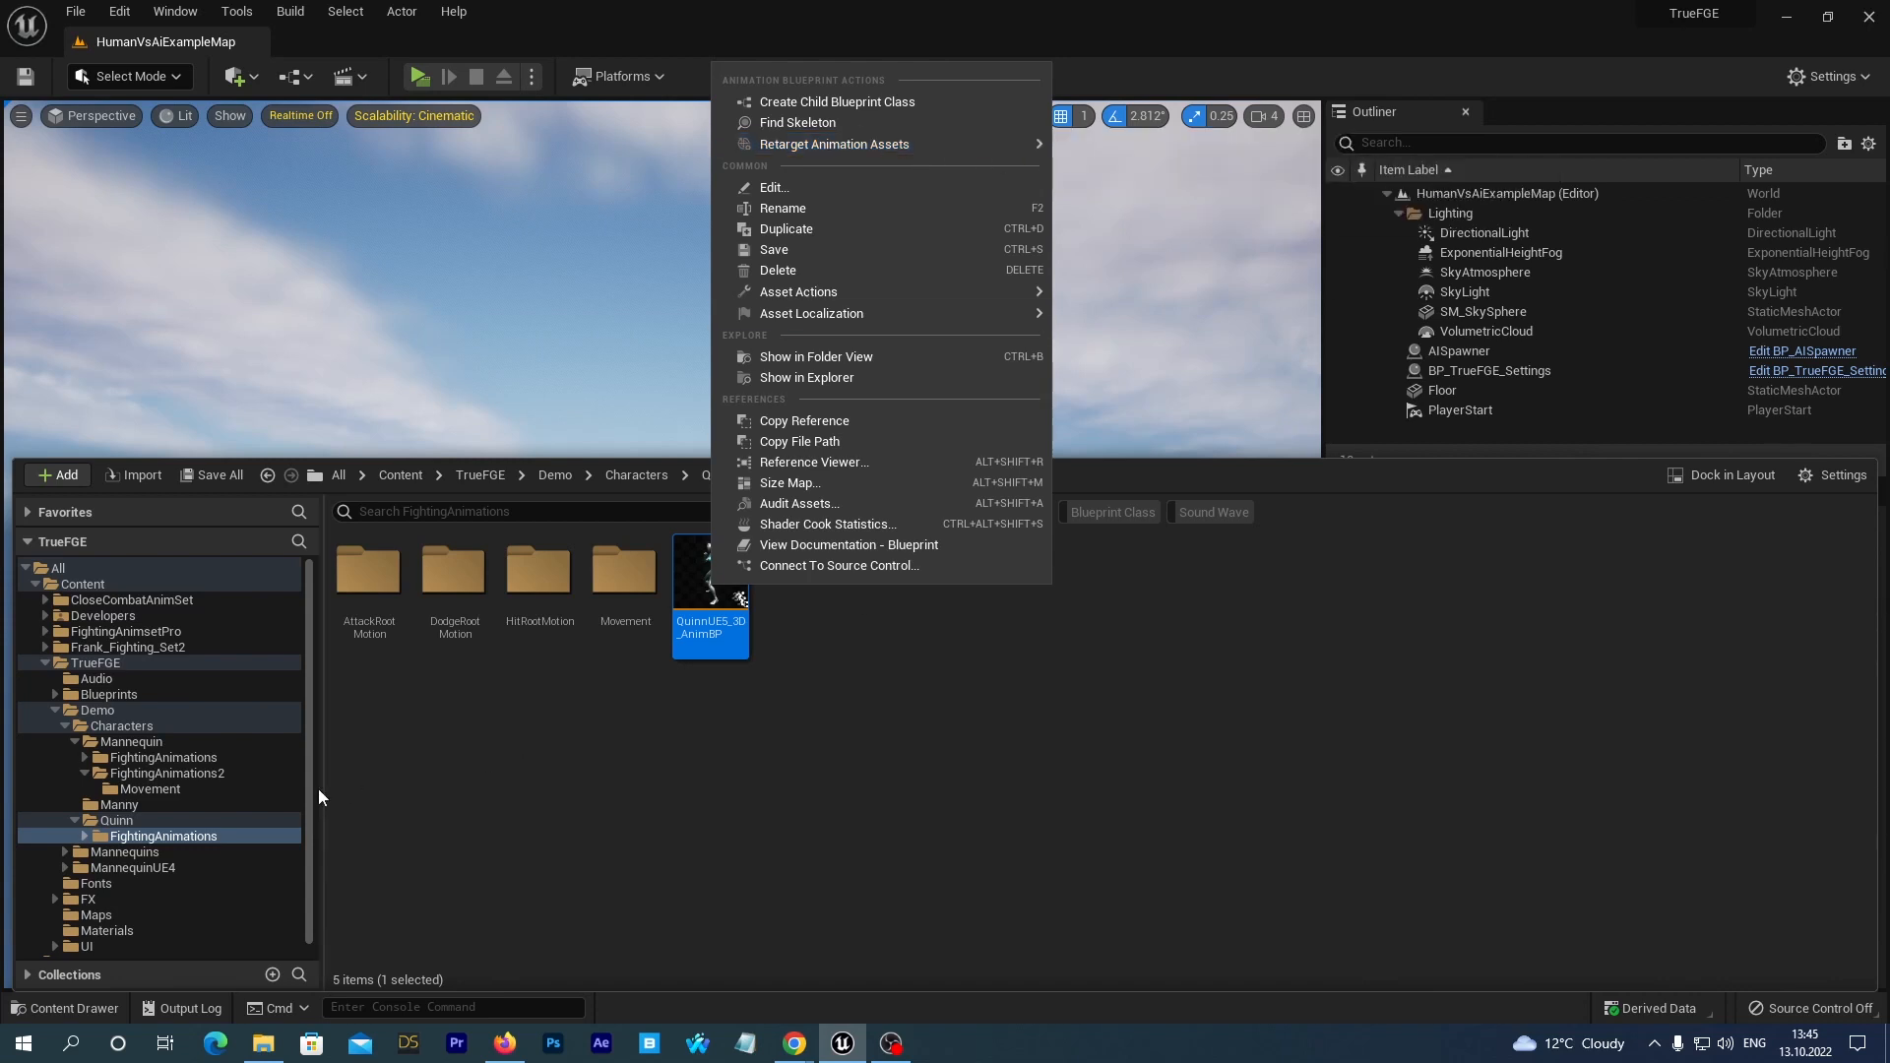
left_click(468, 764)
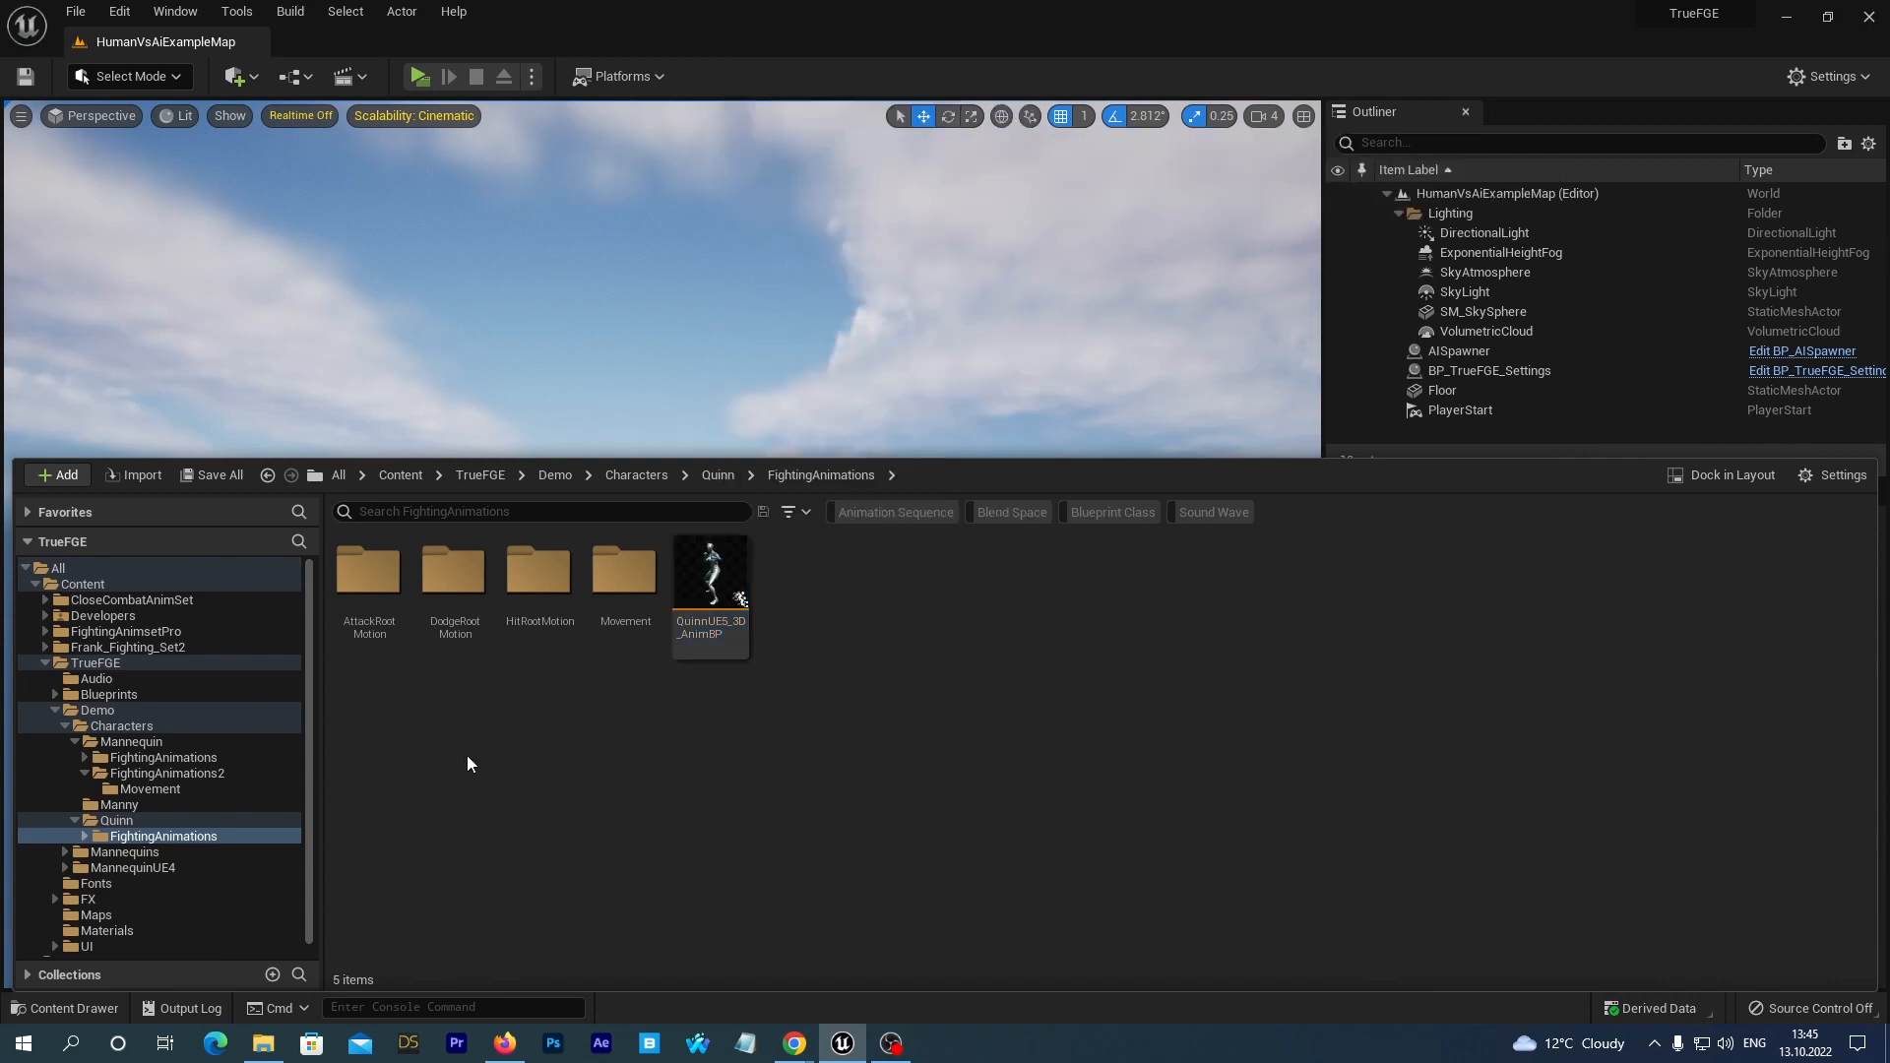
Start Duplicate and Retarget Animation Blueprint for QuinnUE5_3D_AnimBP in Quinn's FightingAnimations folder.
left_click(101, 710)
left_click(137, 729)
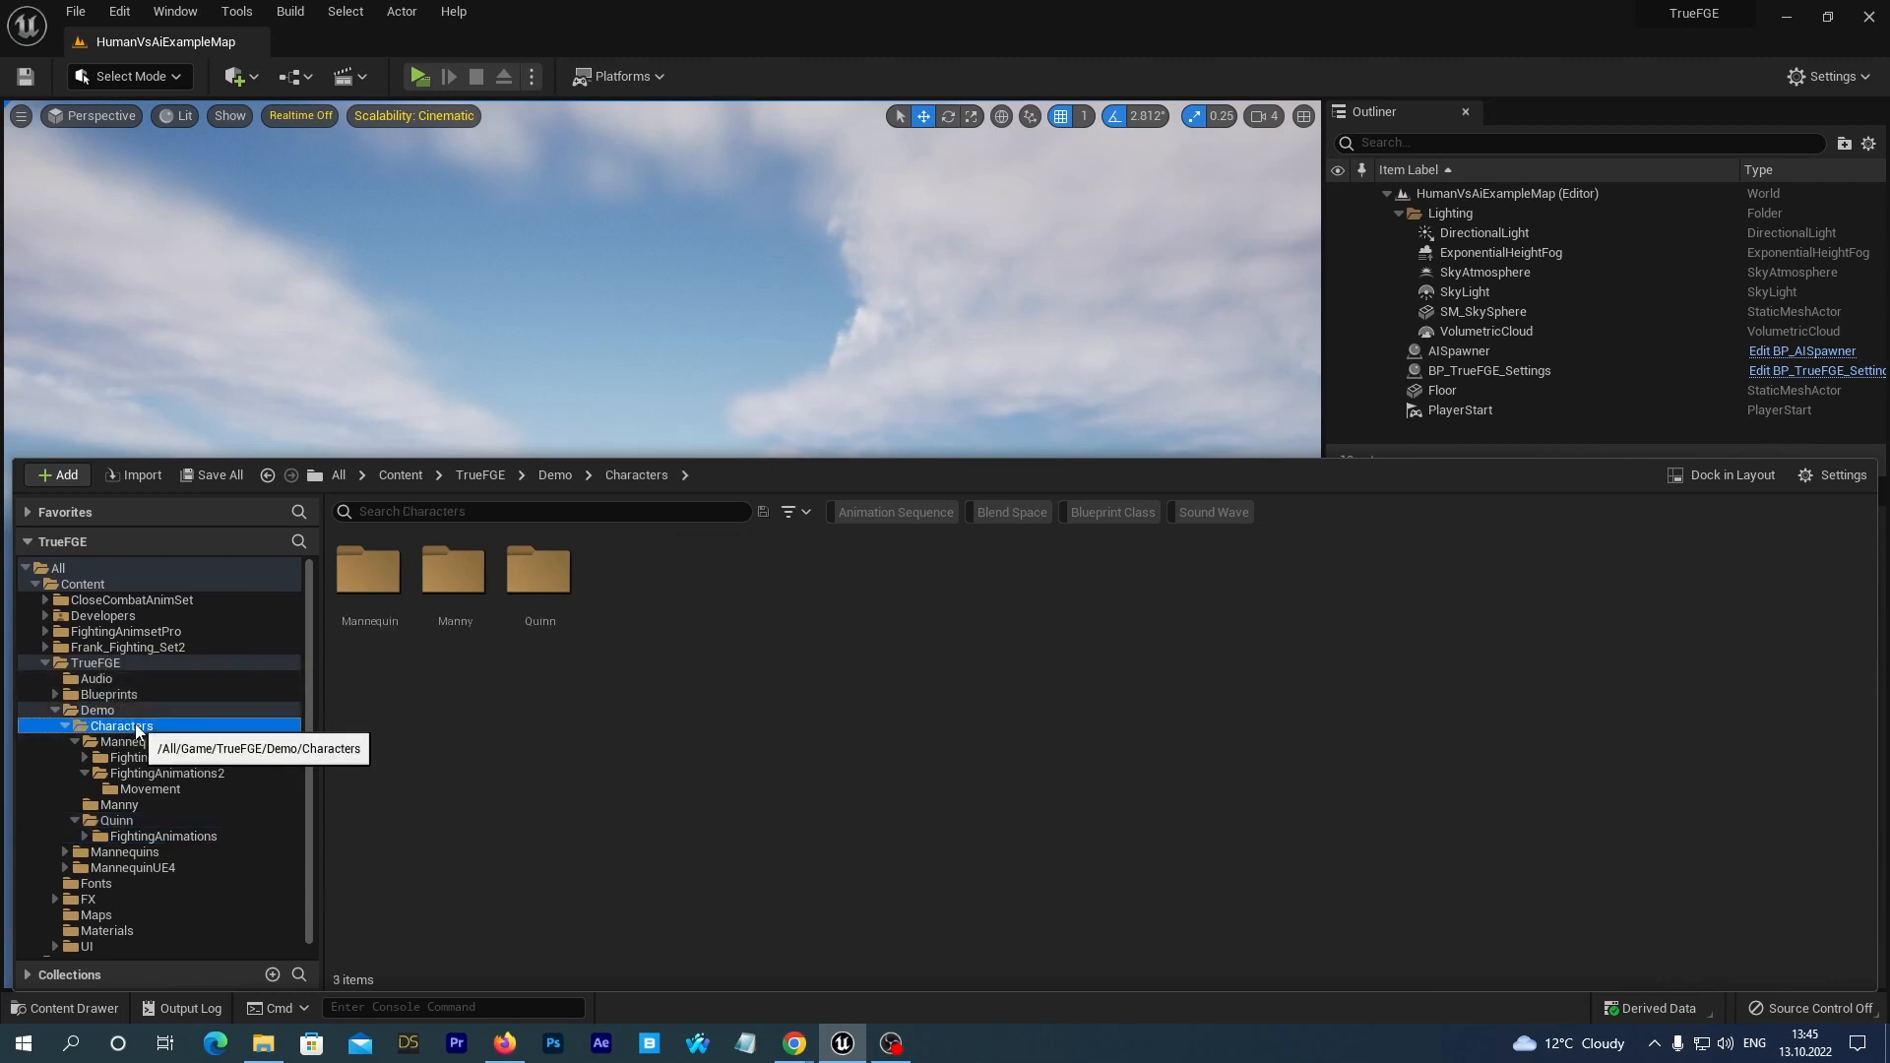
left_click(126, 821)
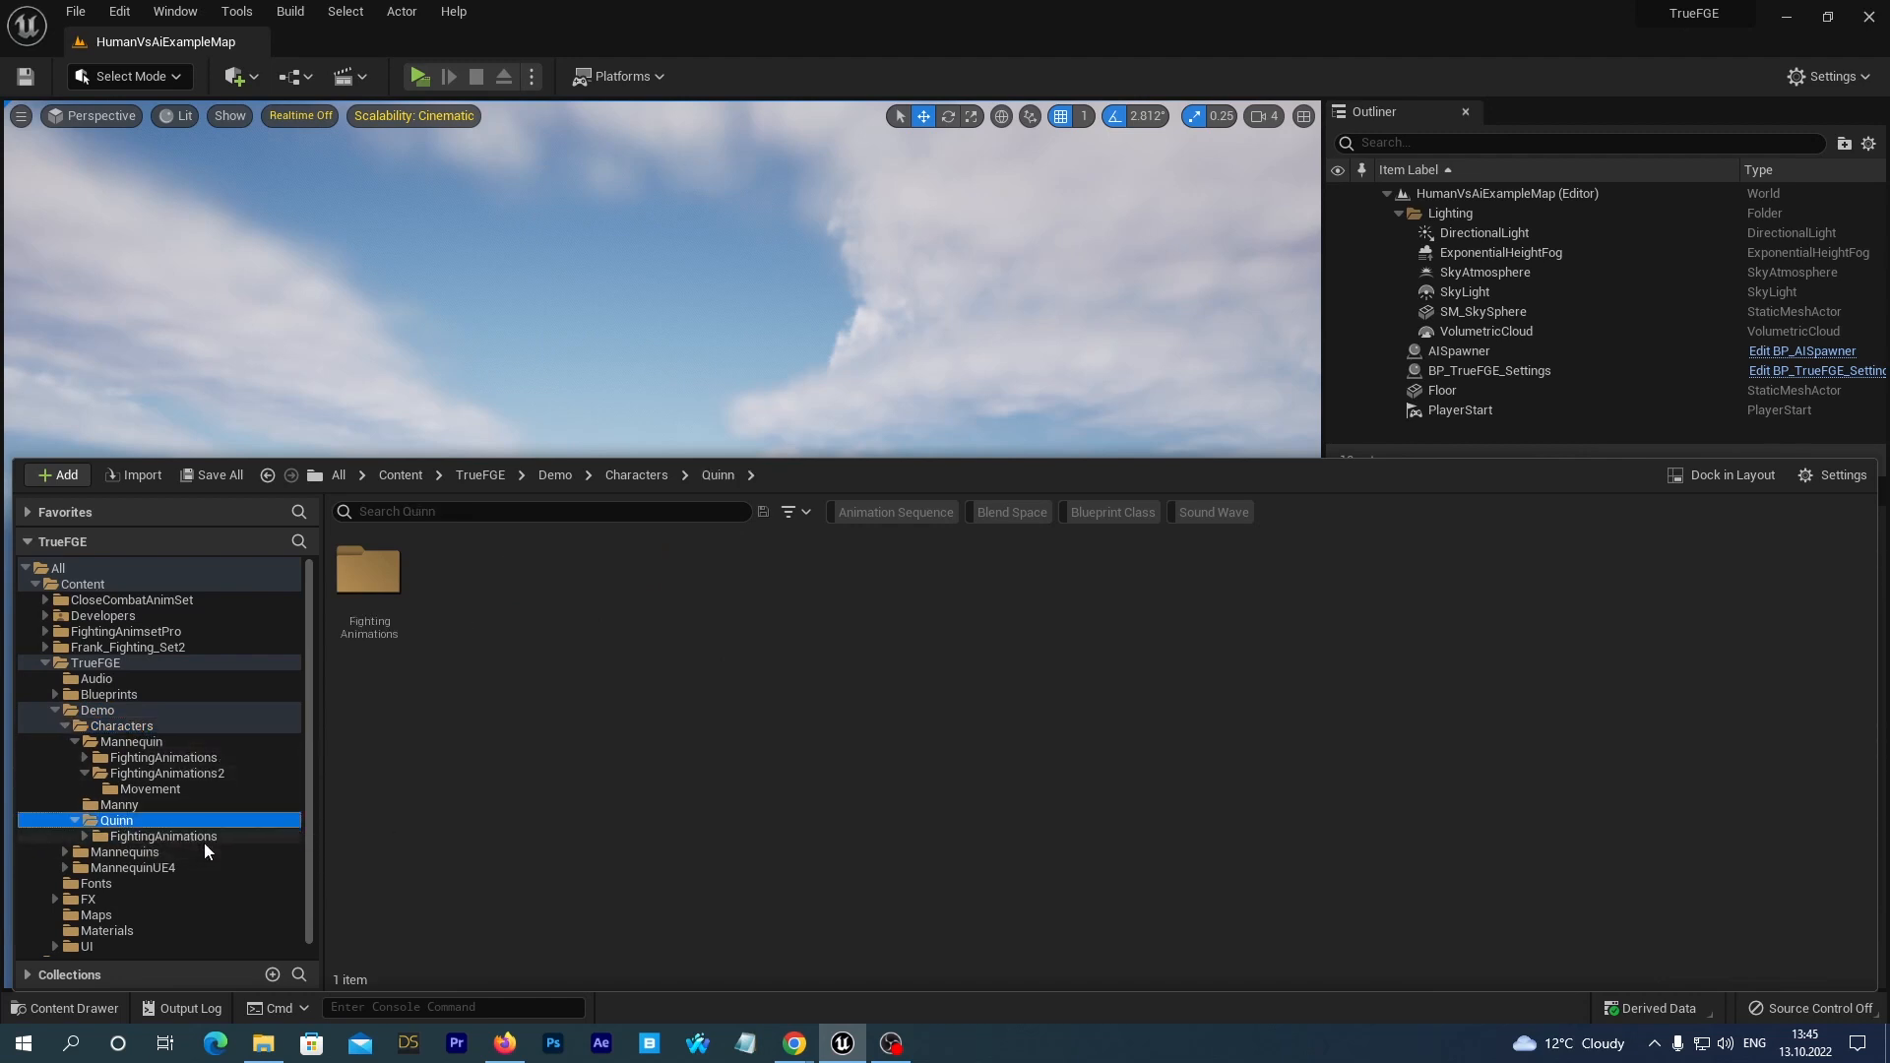
double_click(364, 596)
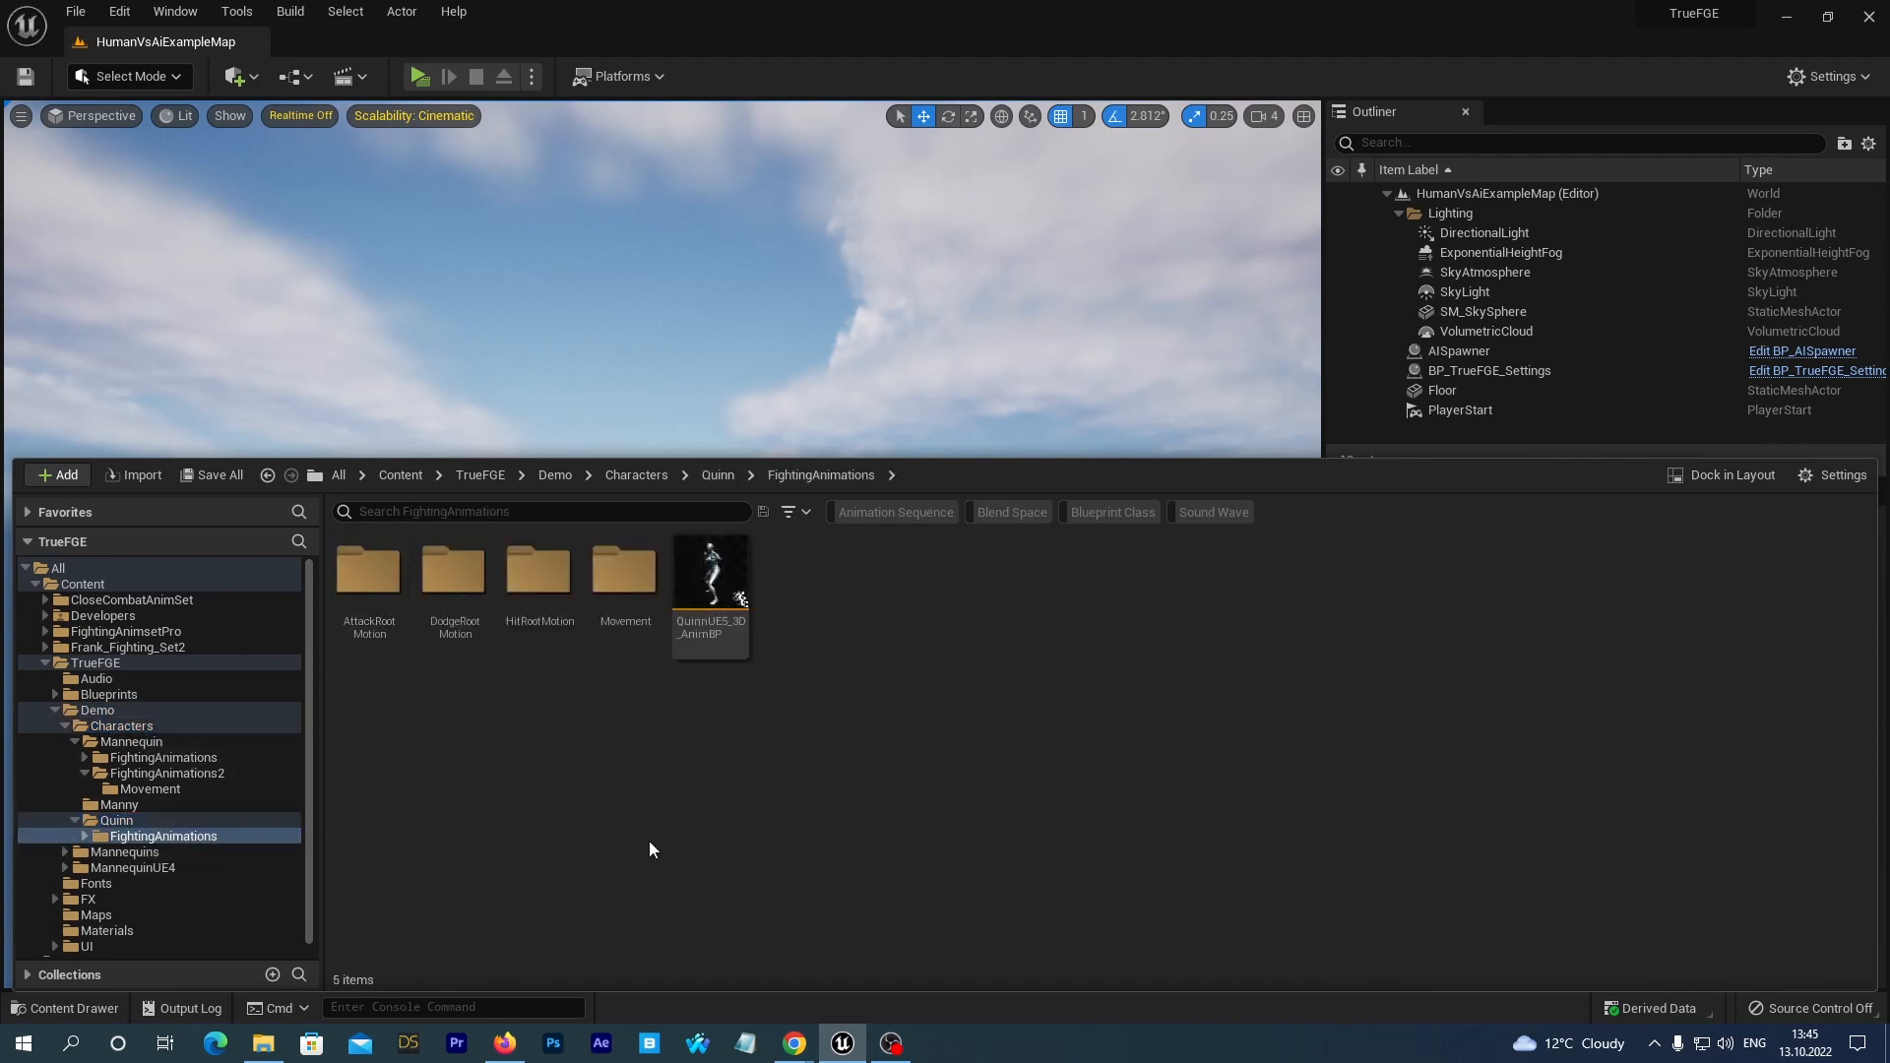
left_click(718, 583)
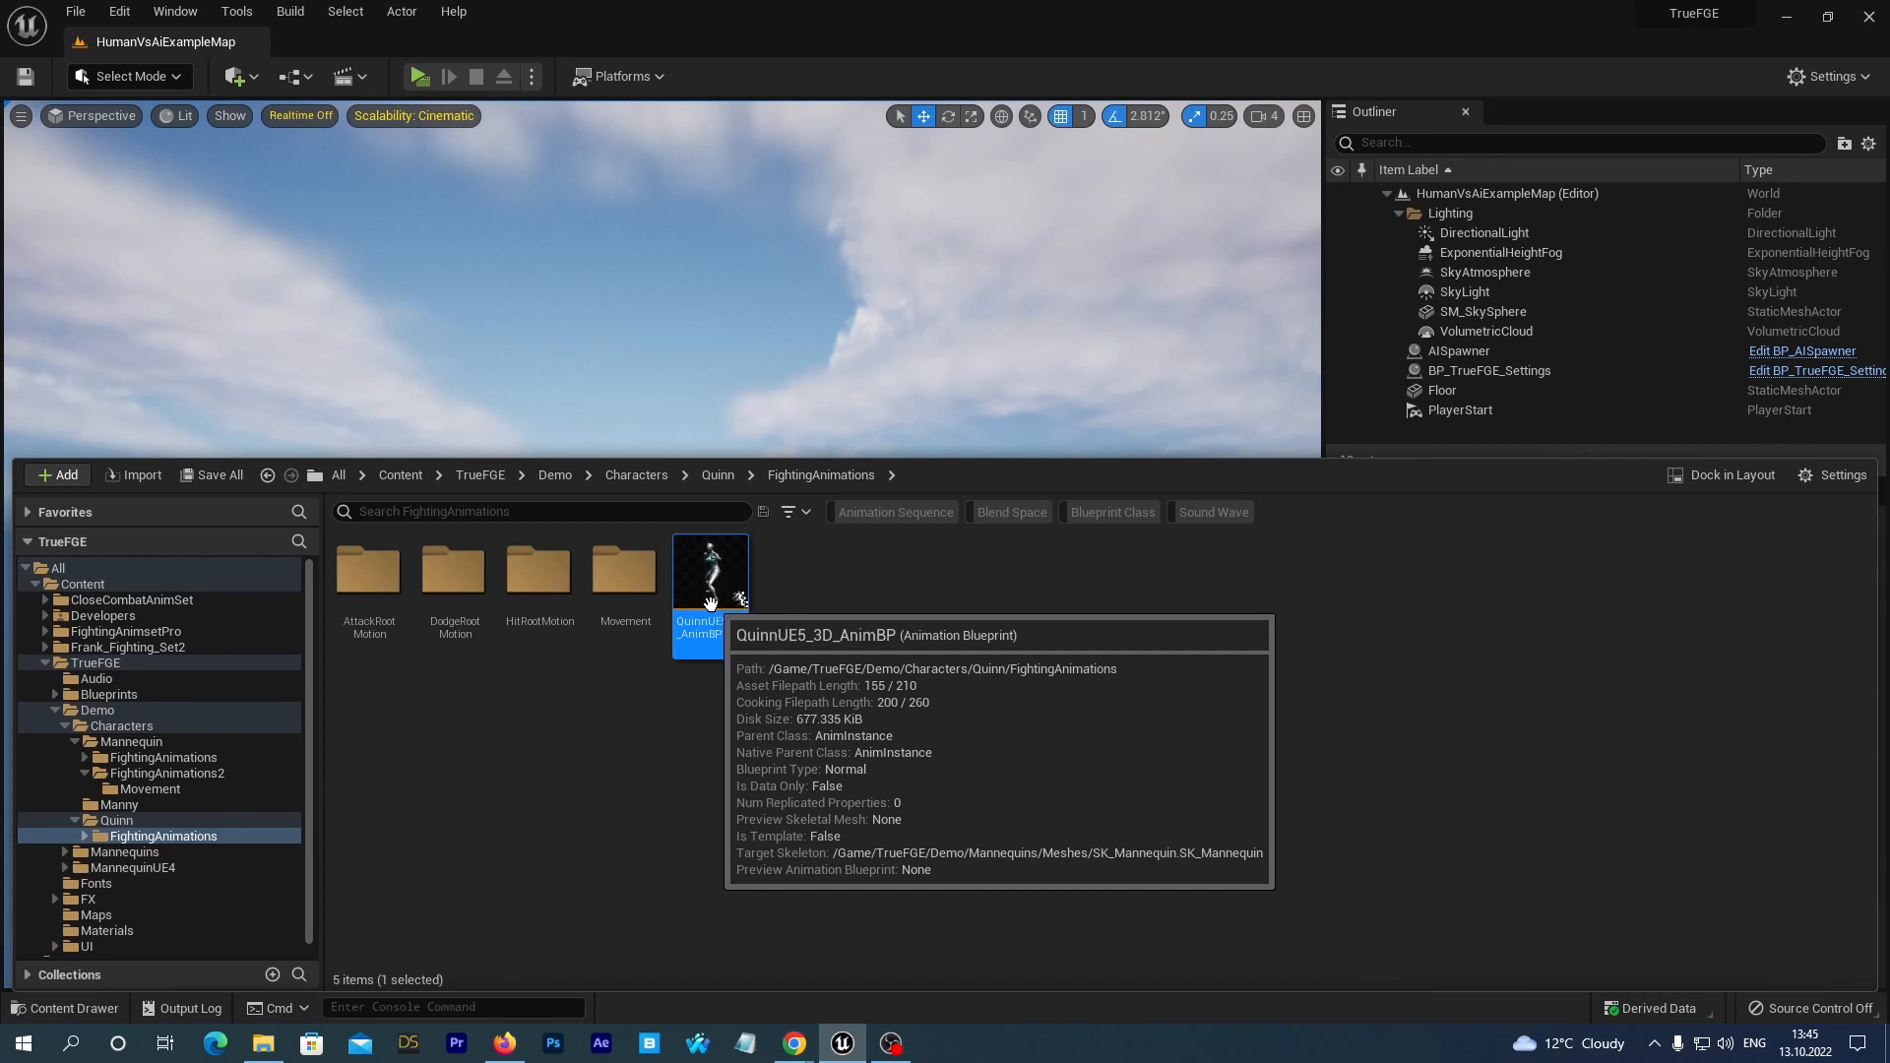
right_click(720, 584)
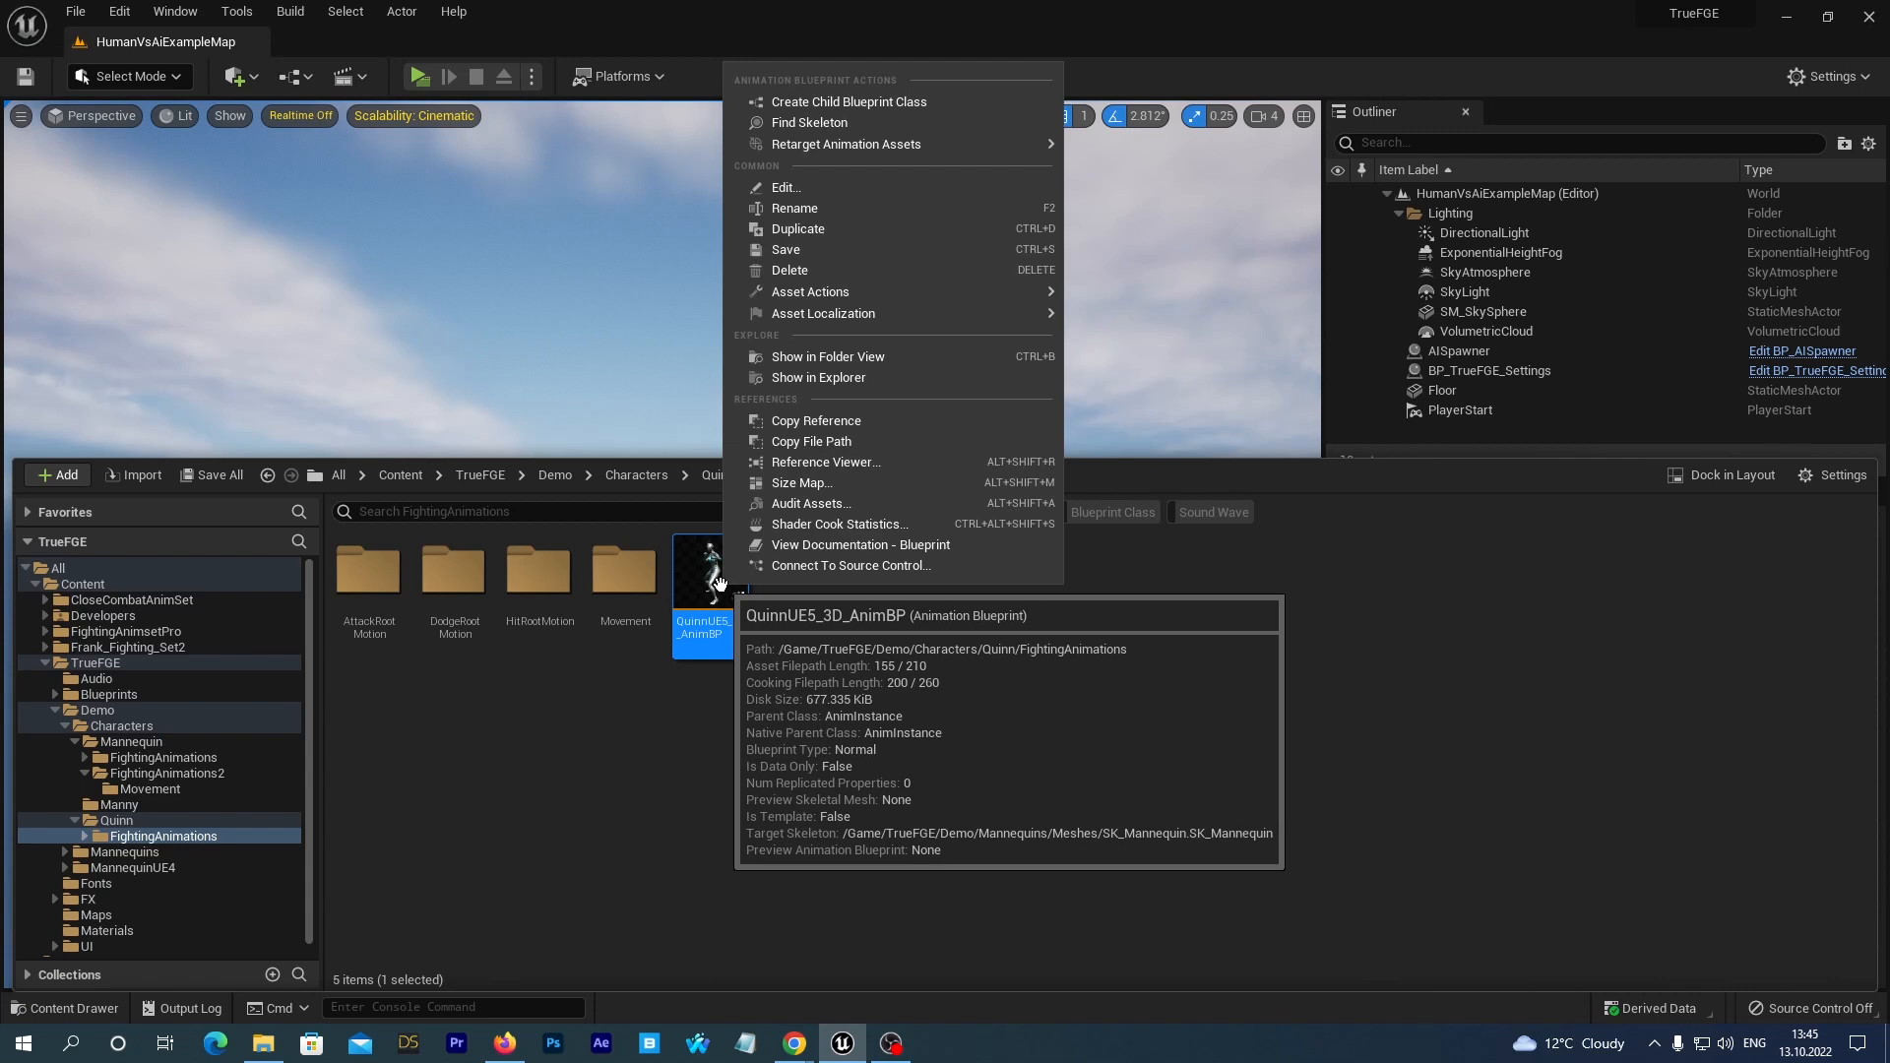
mouse_move(965, 146)
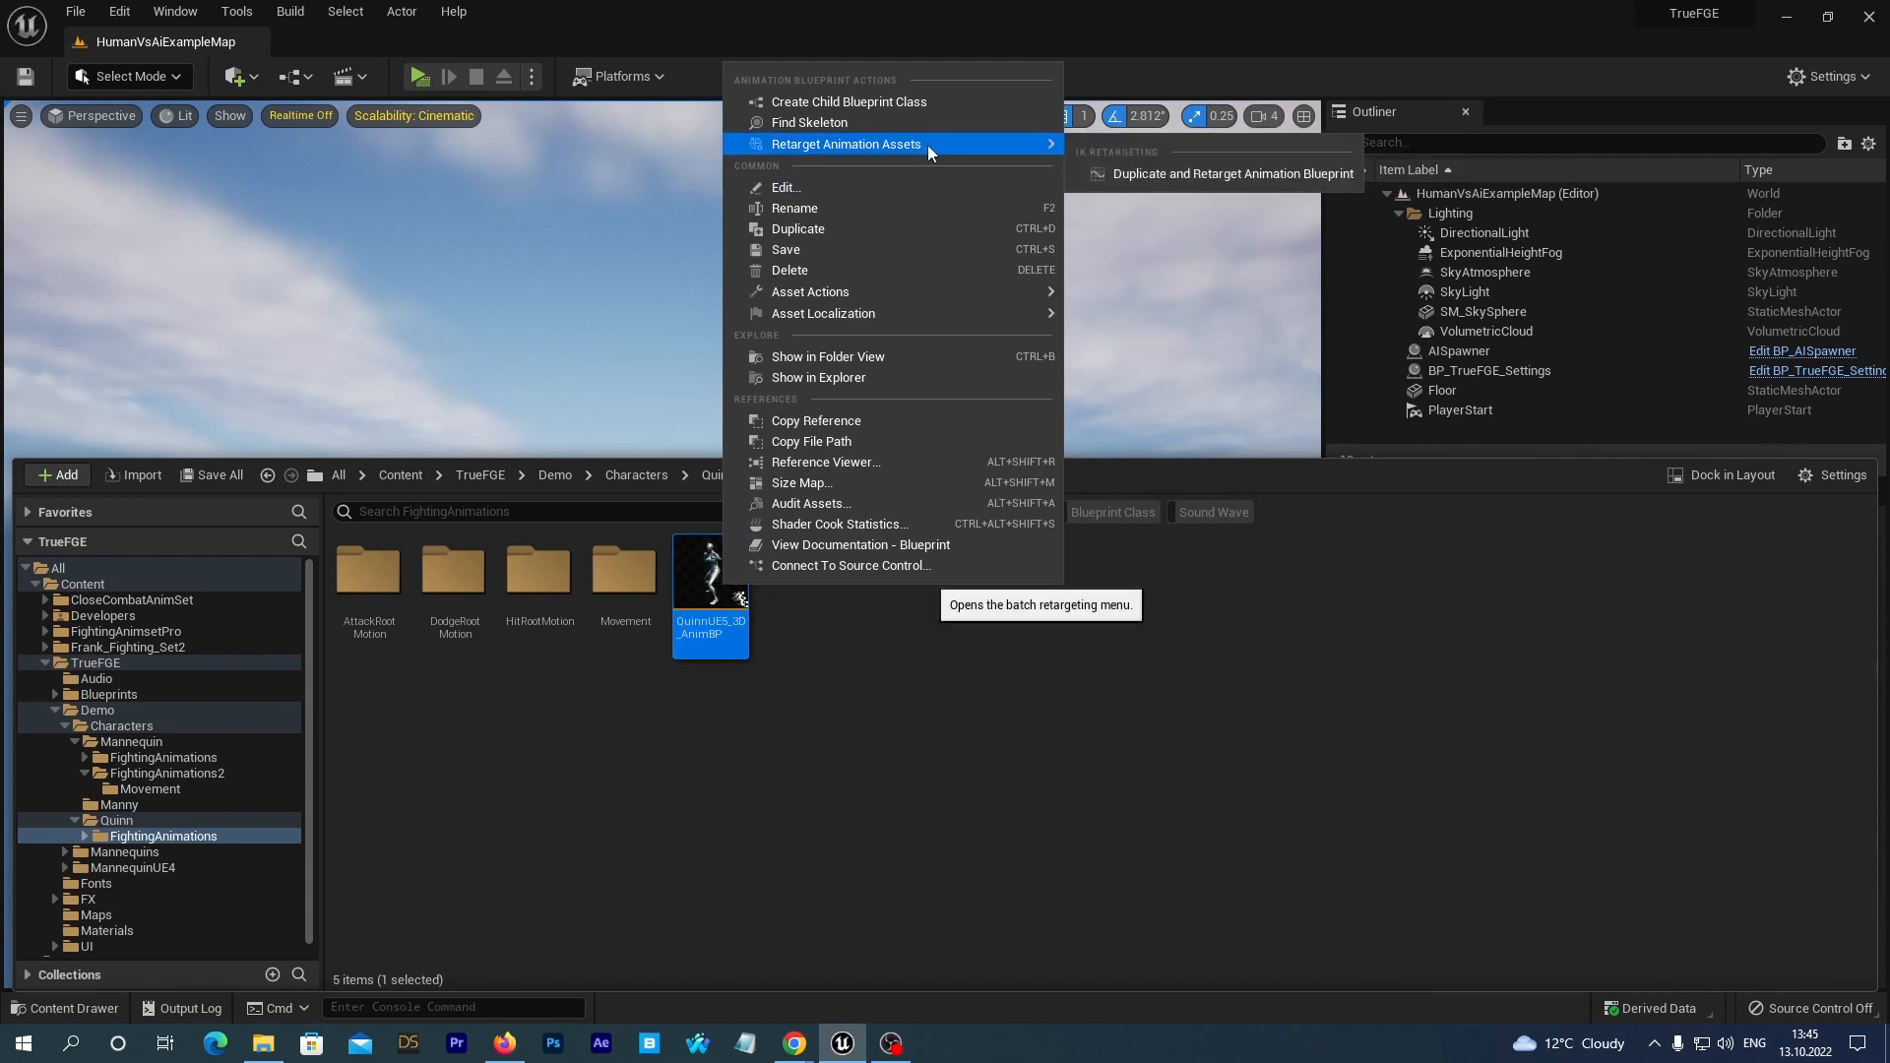
left_click(1136, 175)
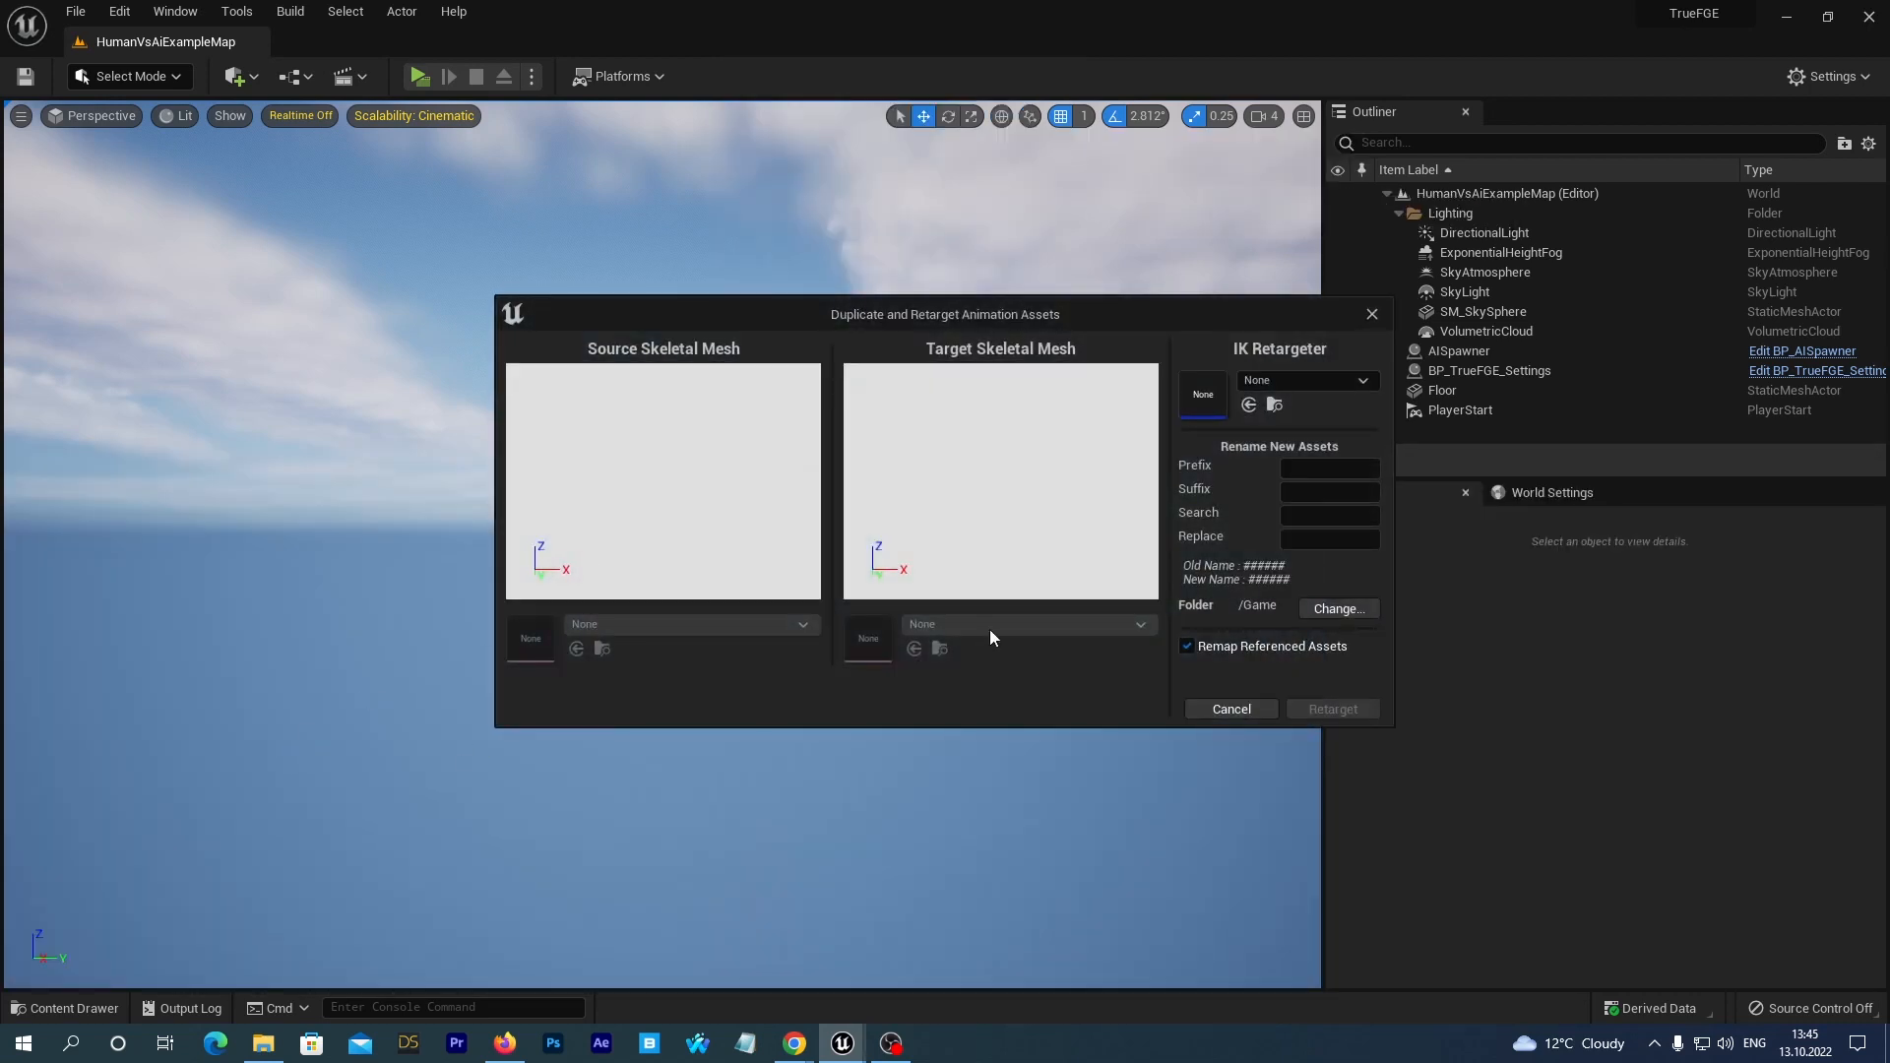
Set the IK Retargeter to RTG_UE5Manny_UE4Manny and the source skeletal mesh to SKM_Quinn.
left_click(1301, 382)
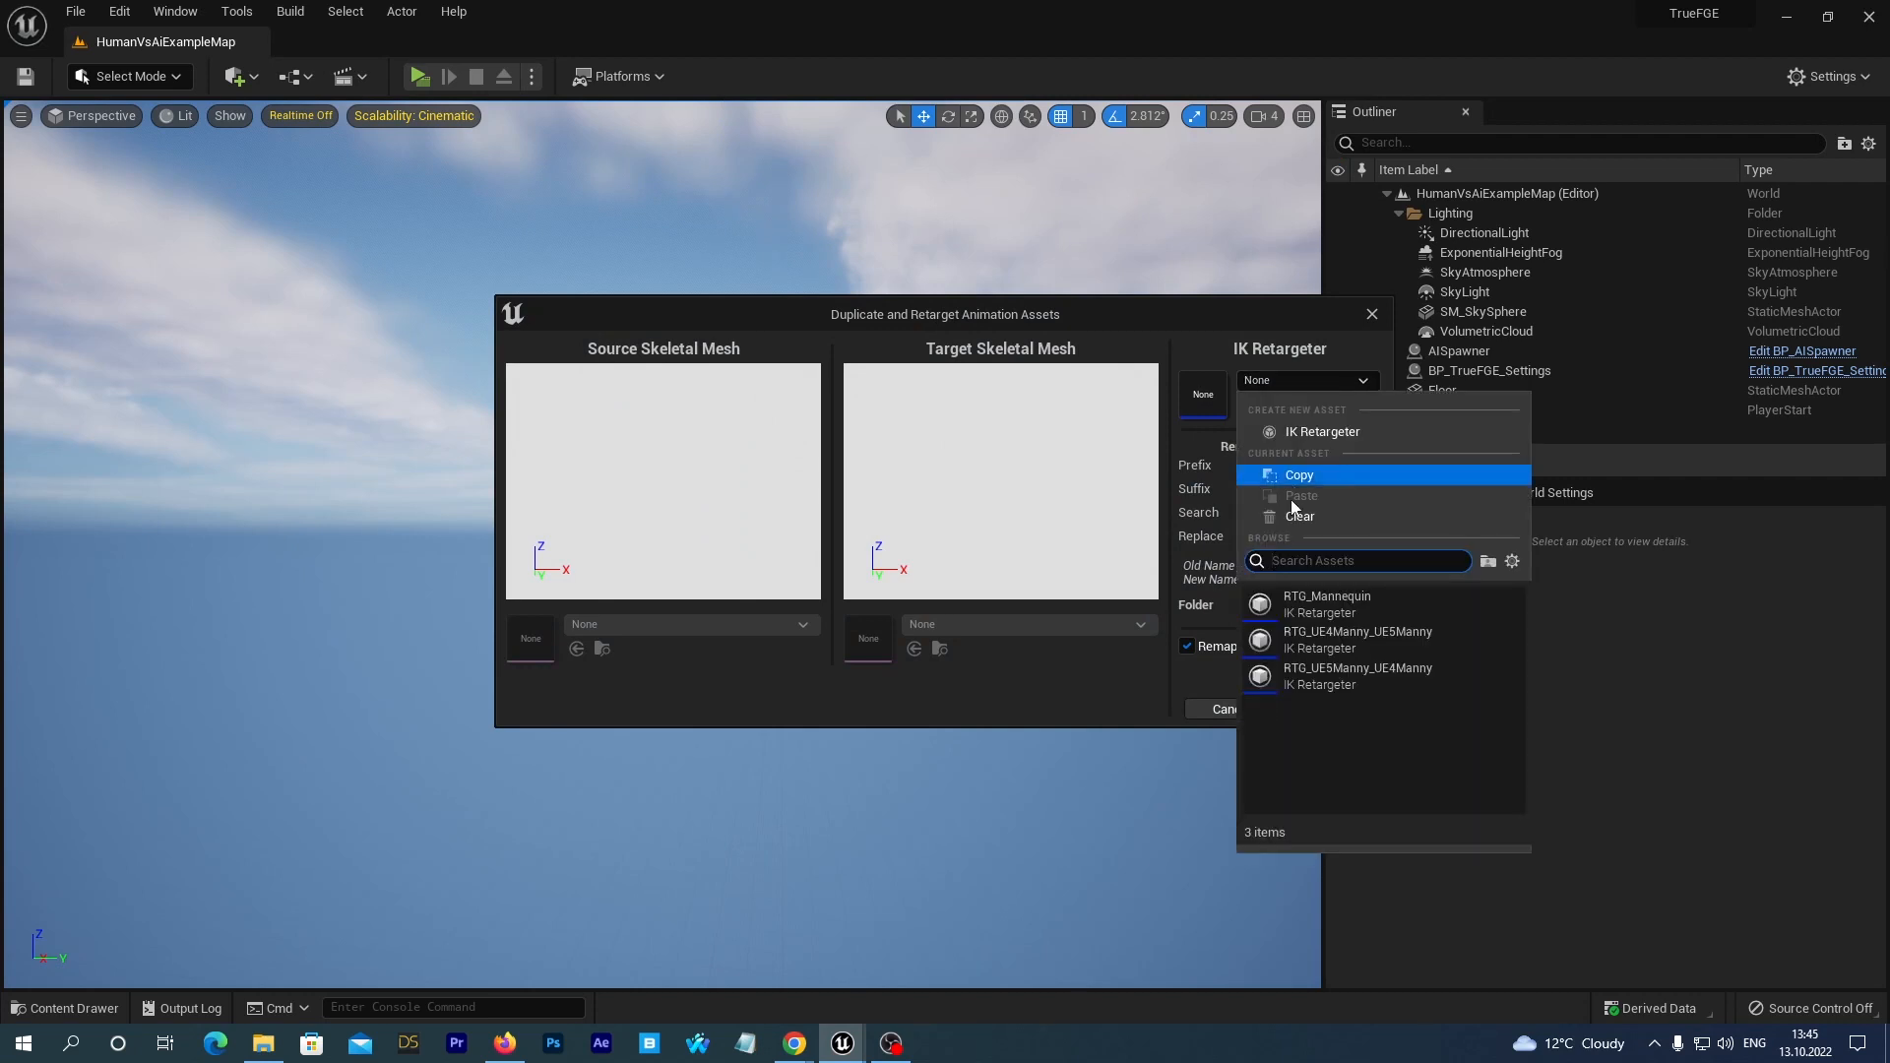
left_click(1331, 683)
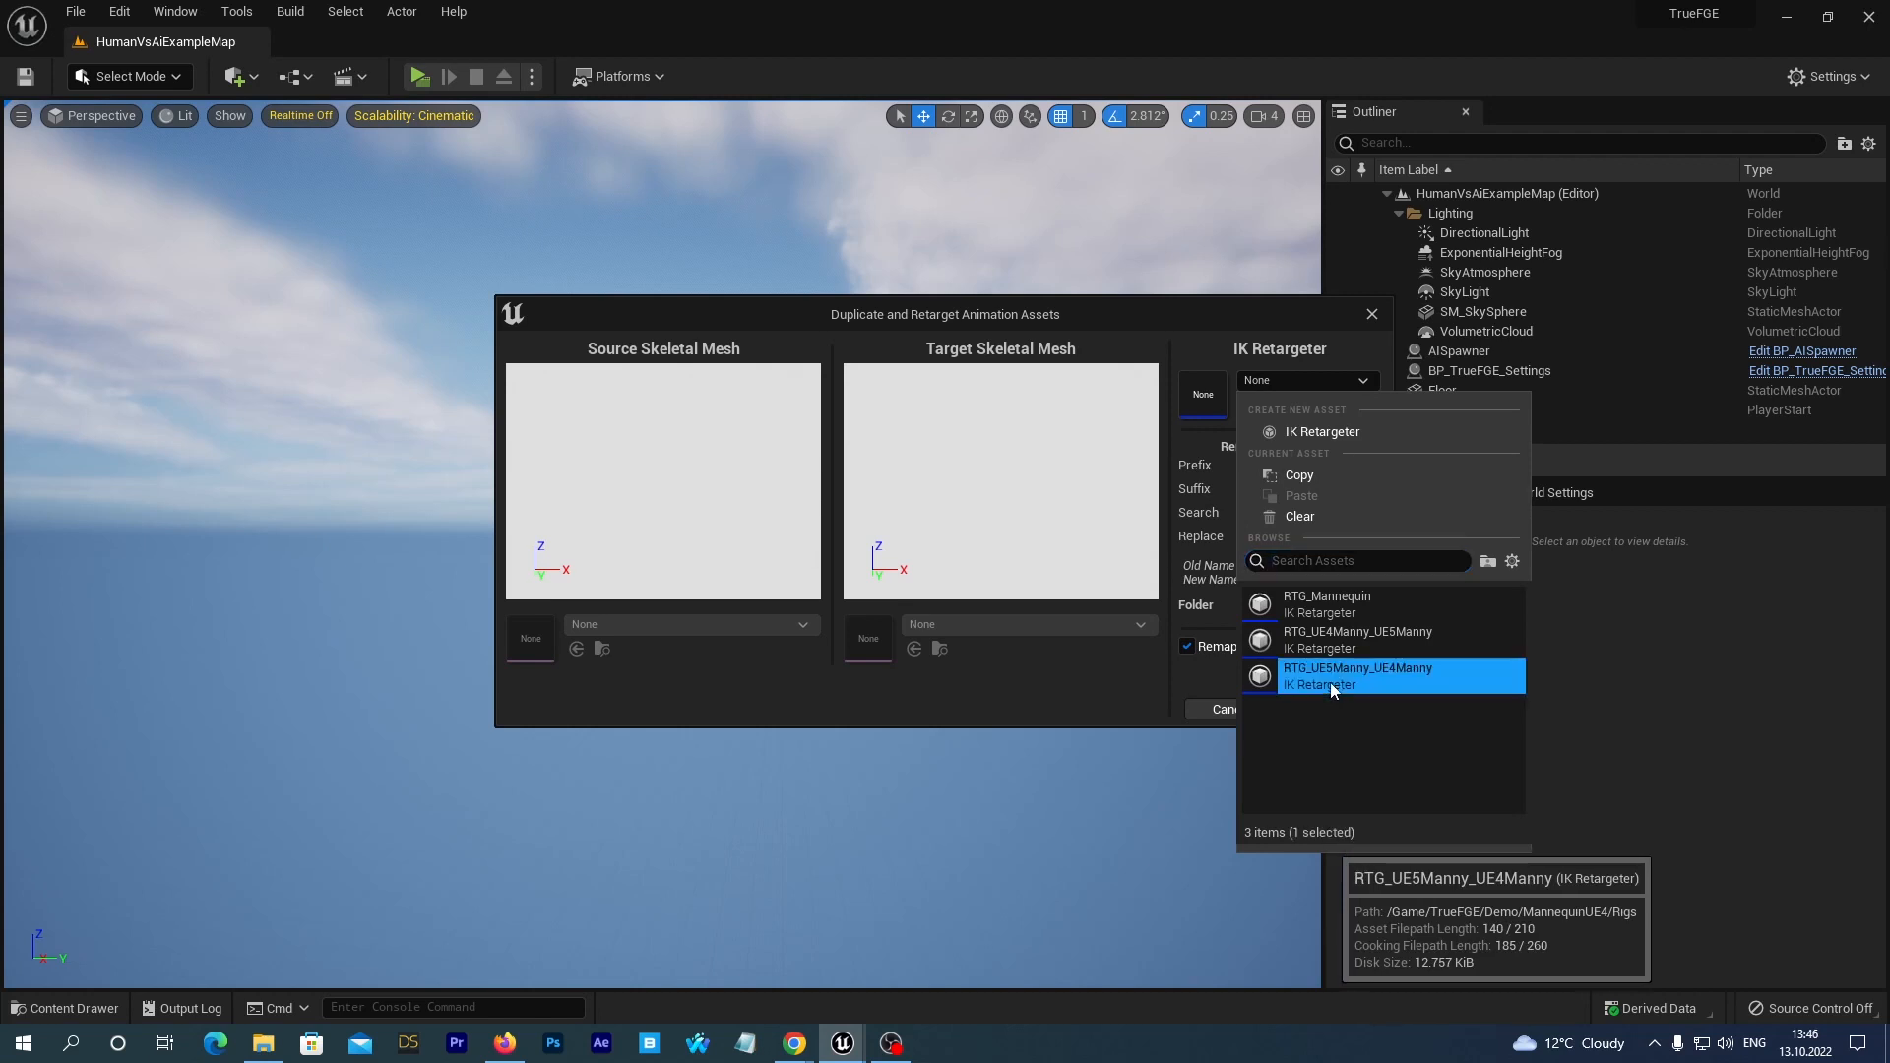
left_click(803, 625)
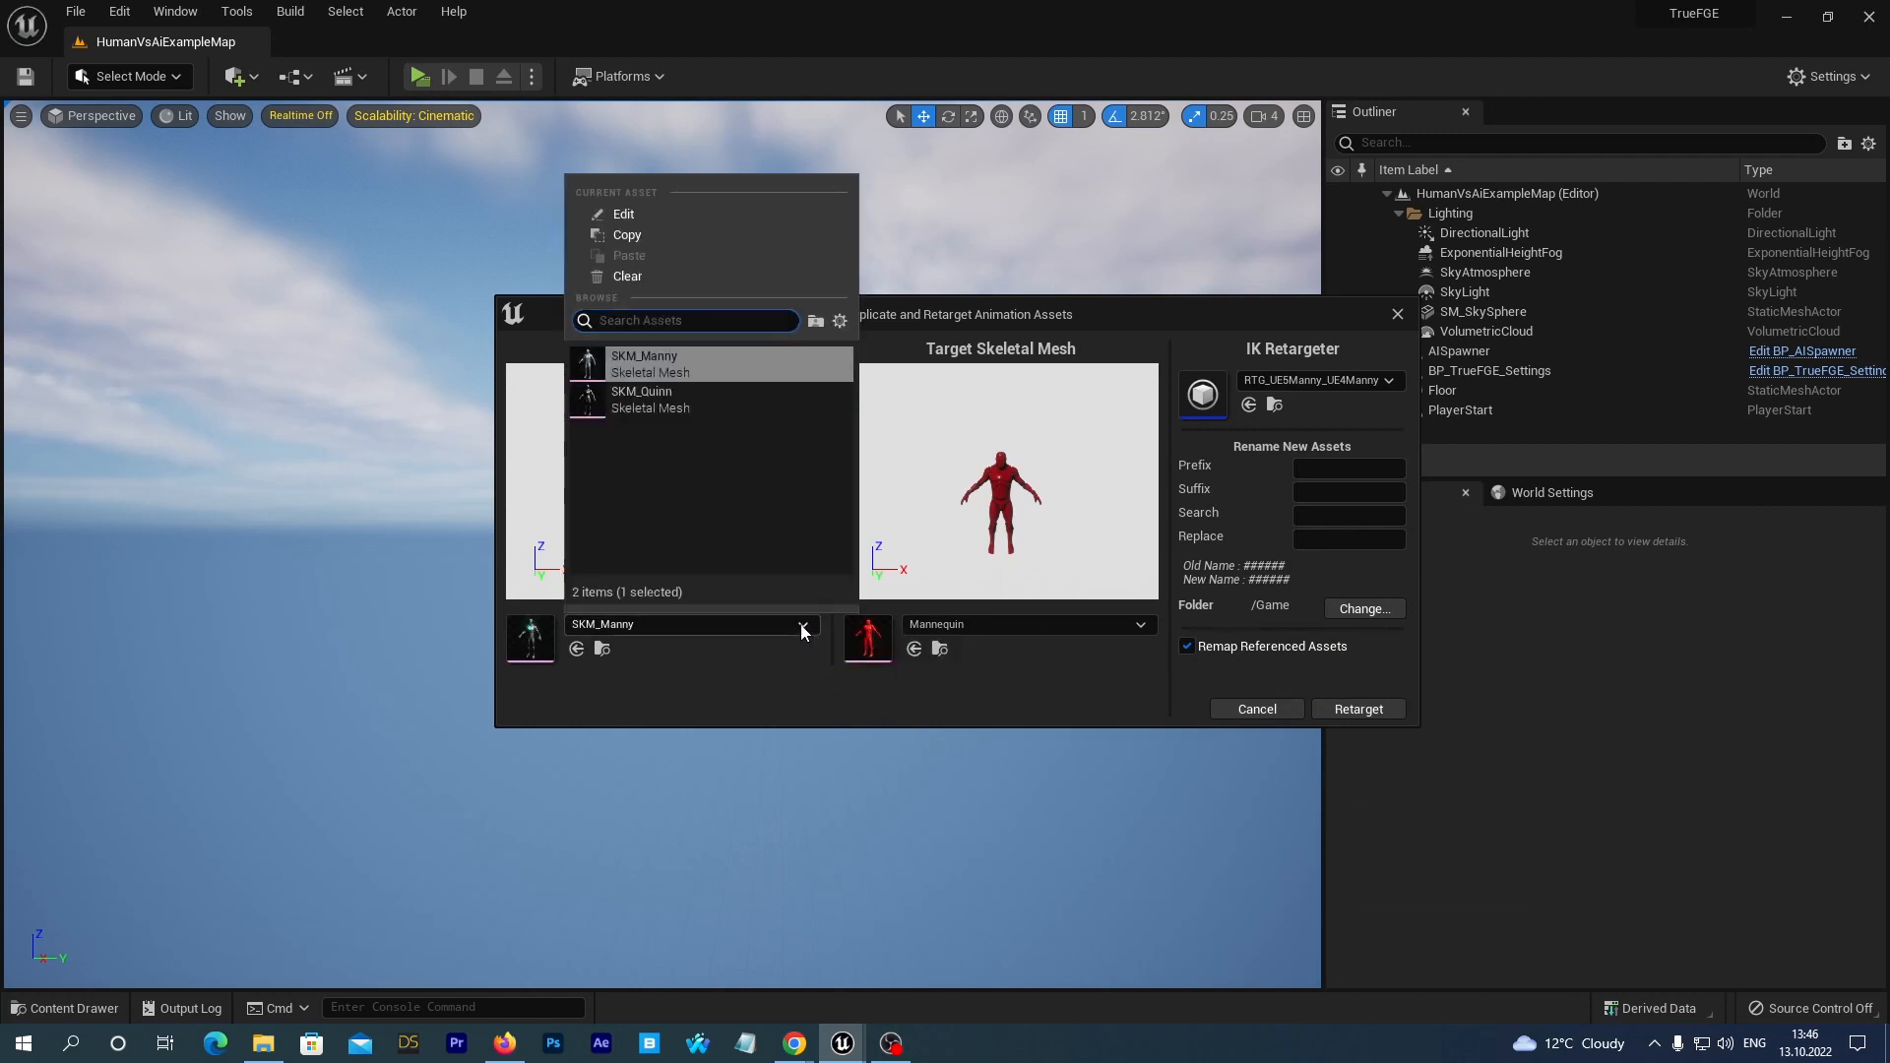
left_click(659, 412)
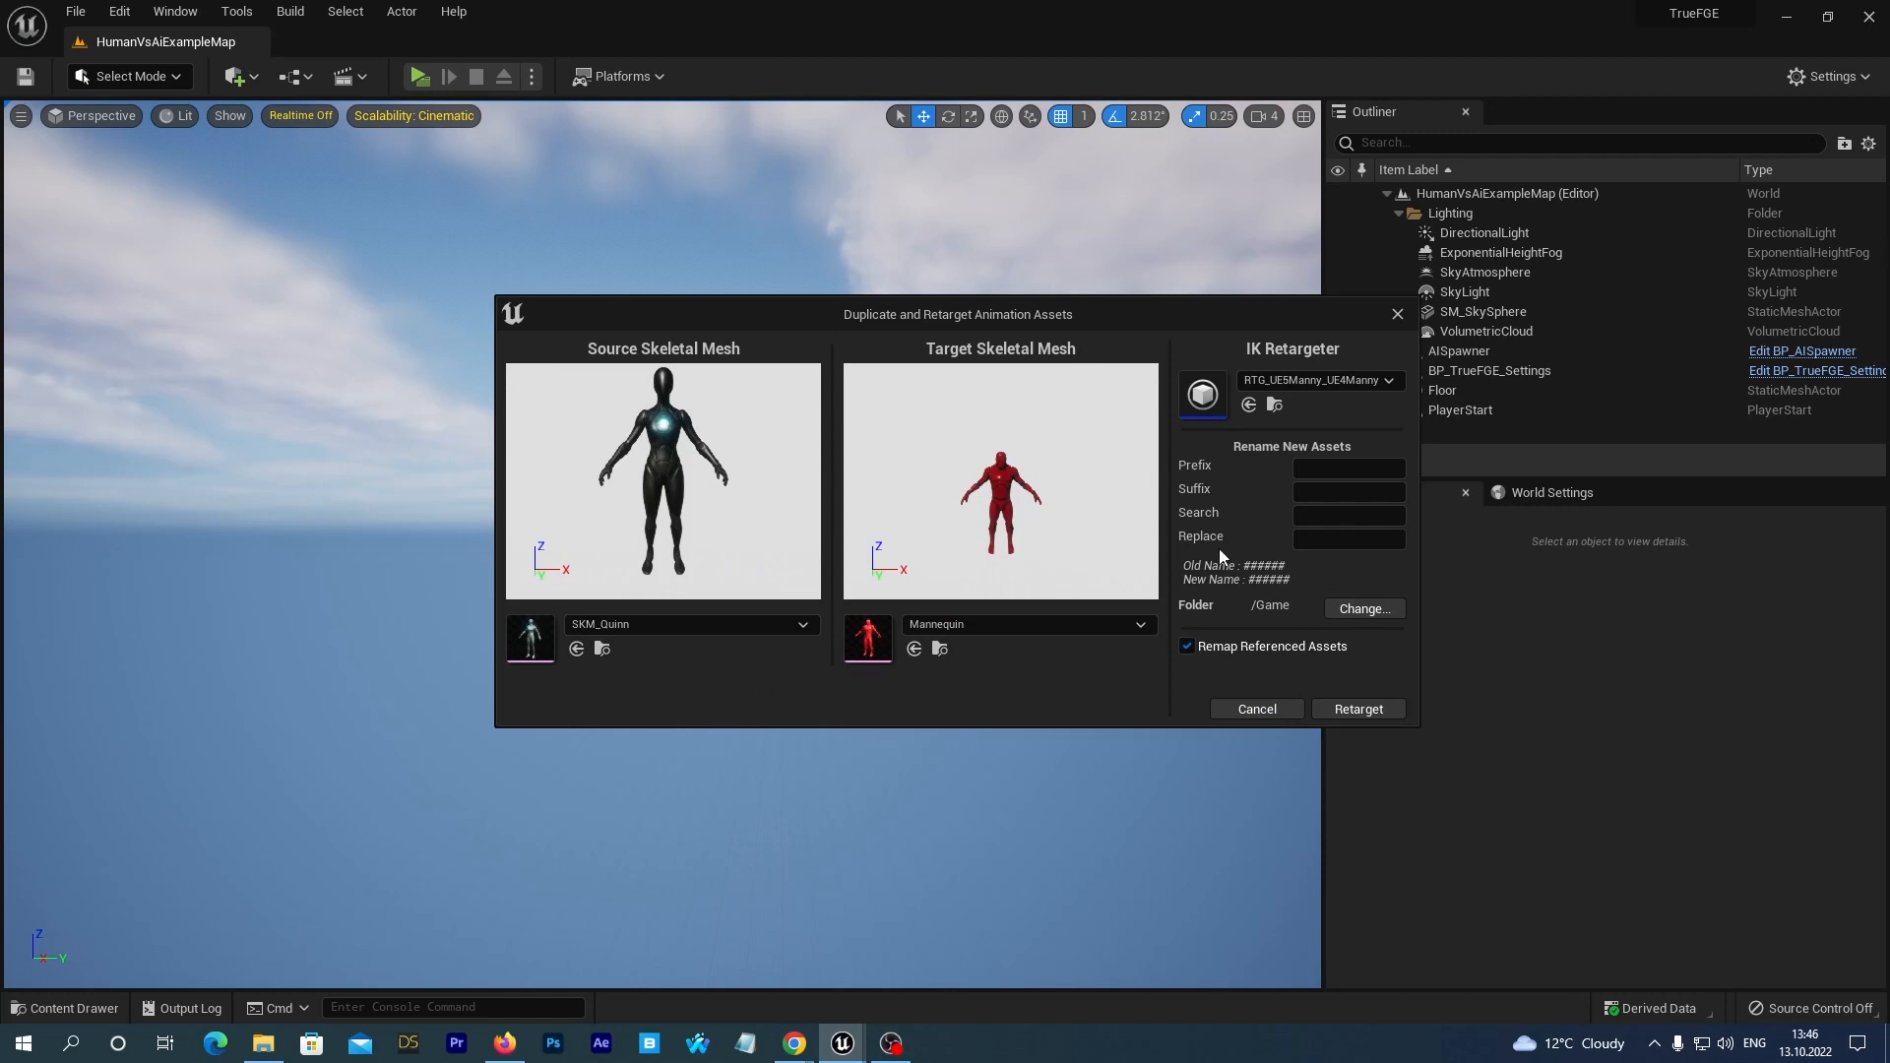
Set the retarget output folder to TrueFGE/Demo/Characters/Mannequin/FightingAnimations/Movement.
left_click(1354, 610)
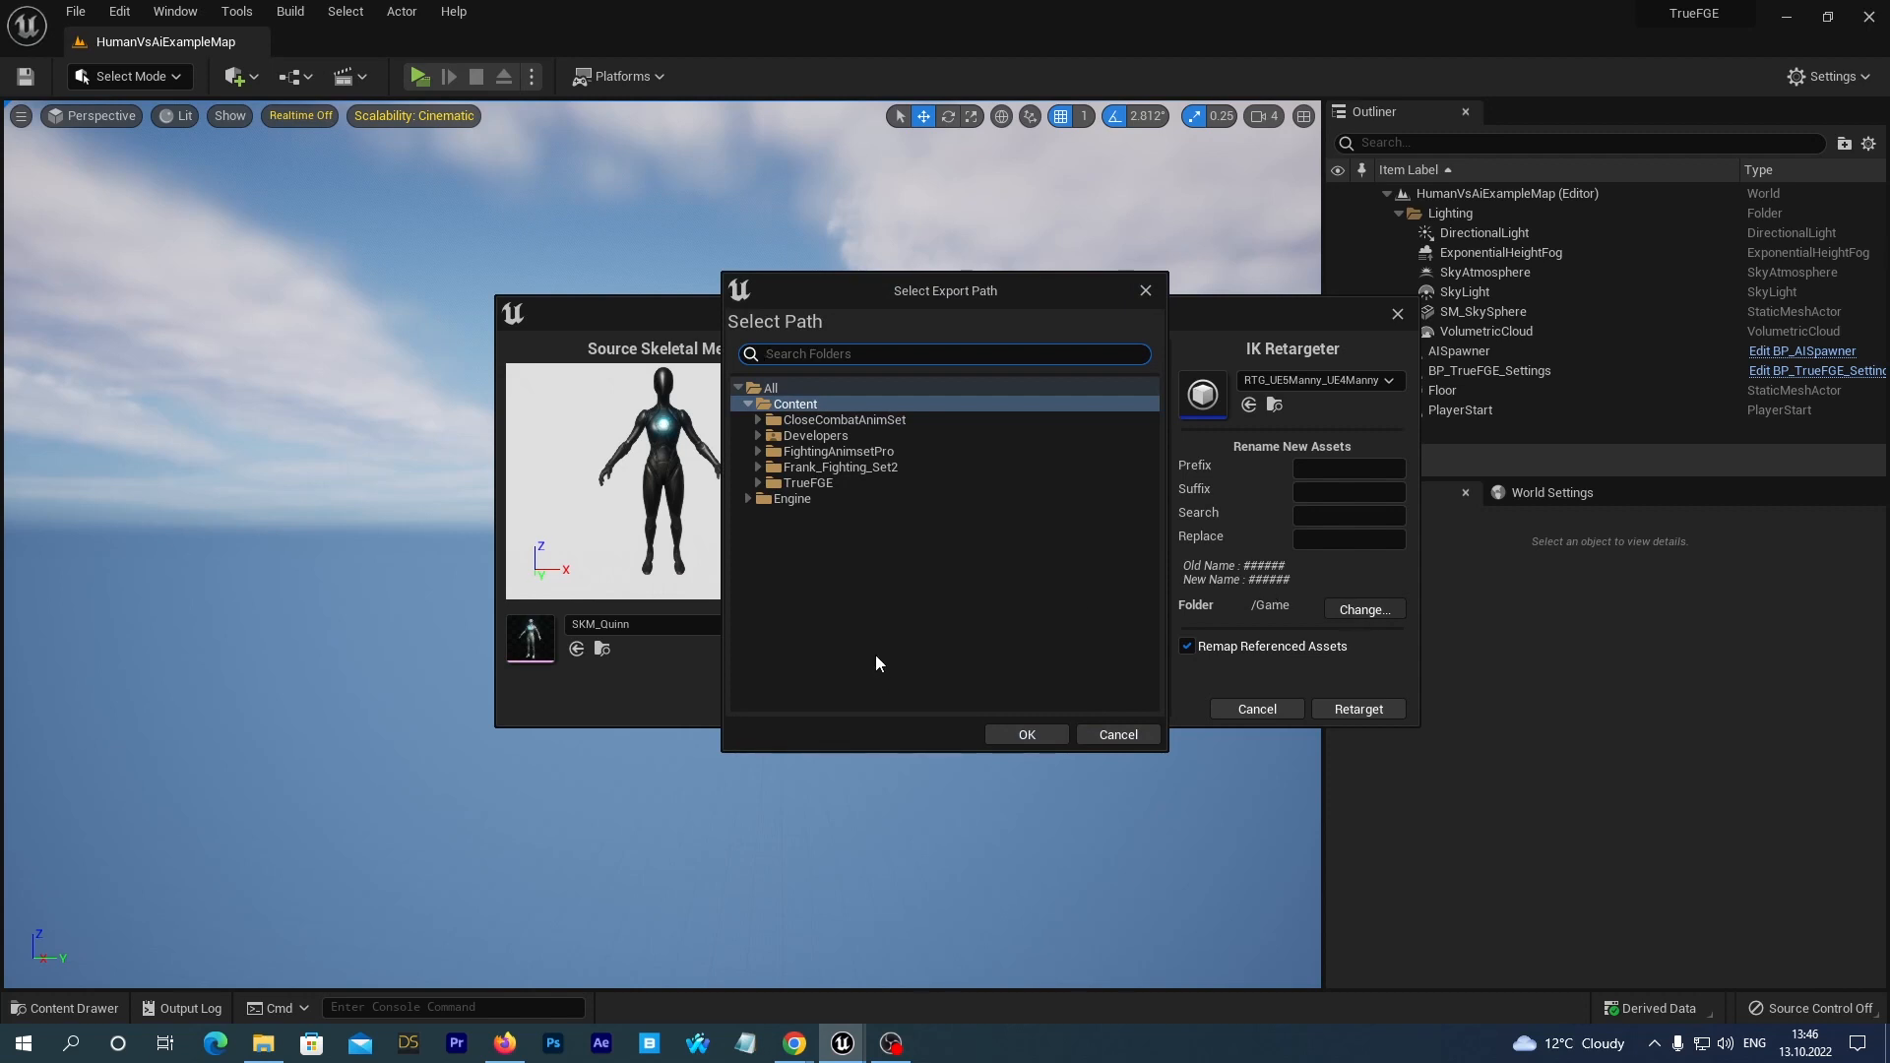
left_click(758, 483)
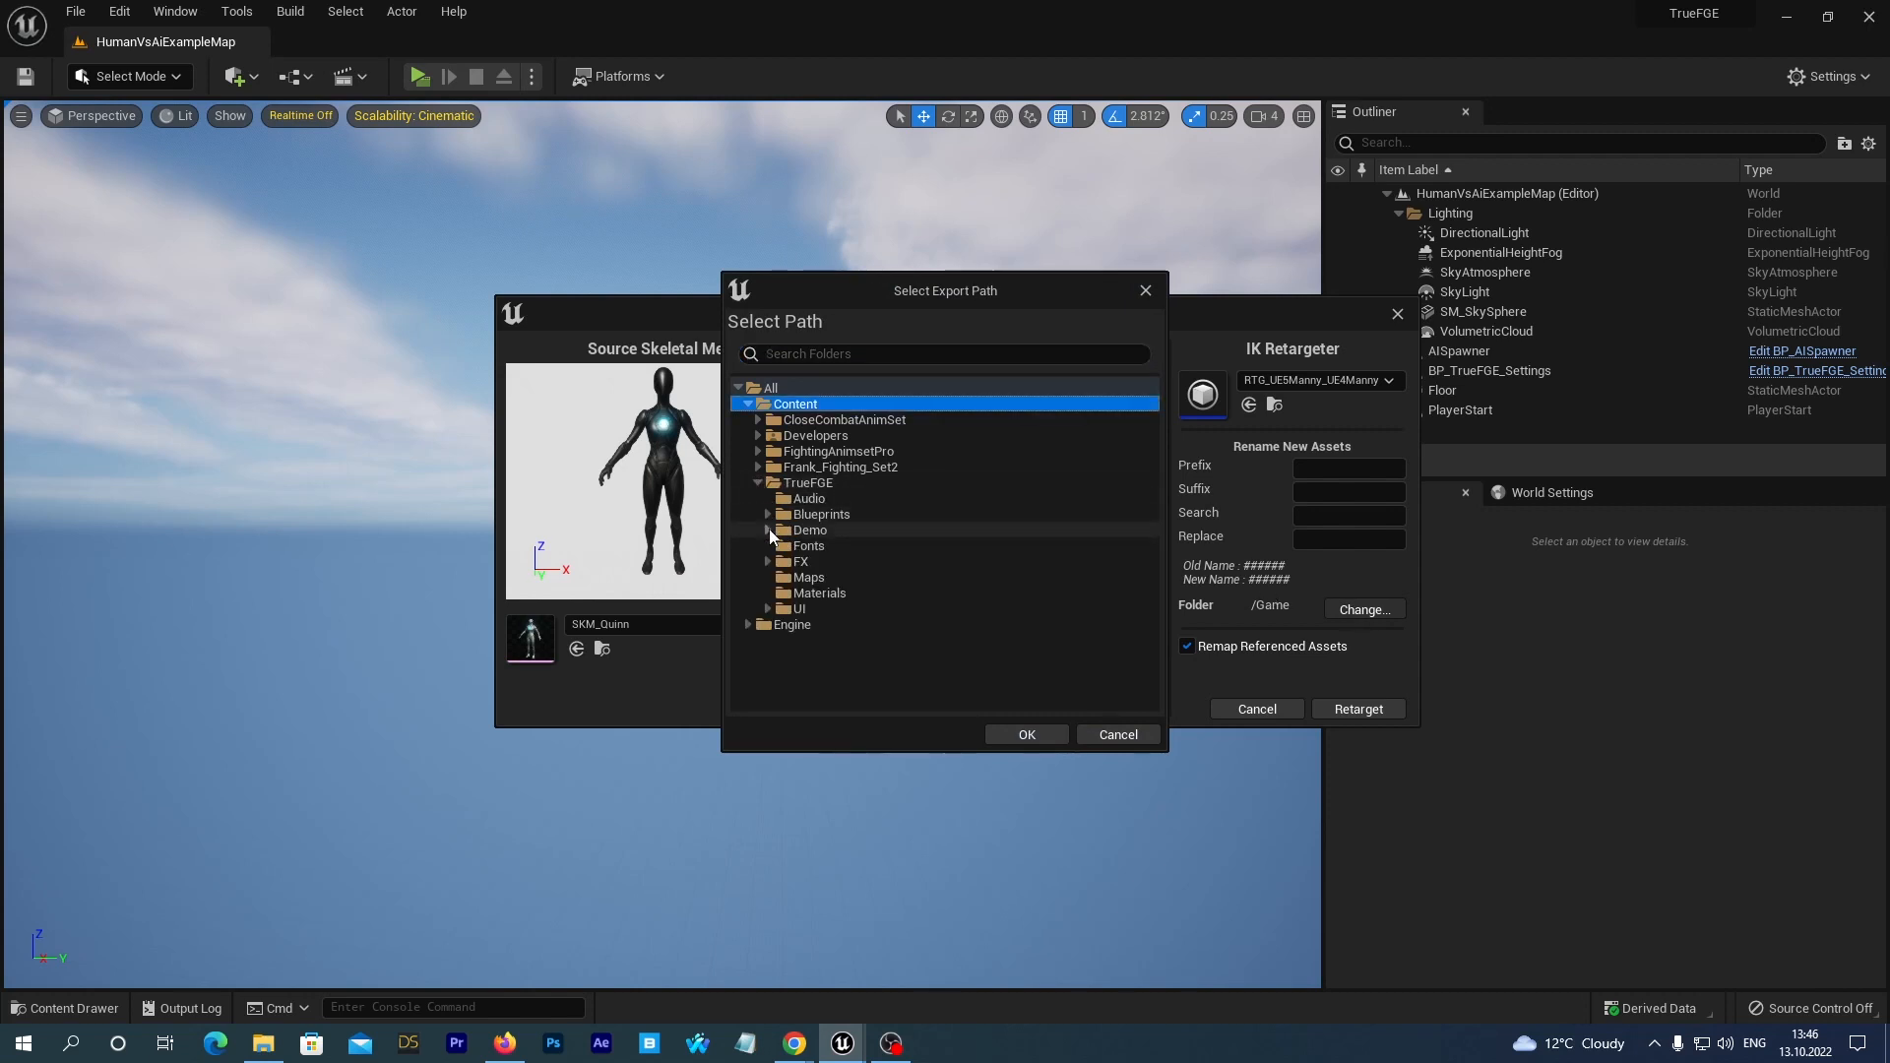
left_click(769, 531)
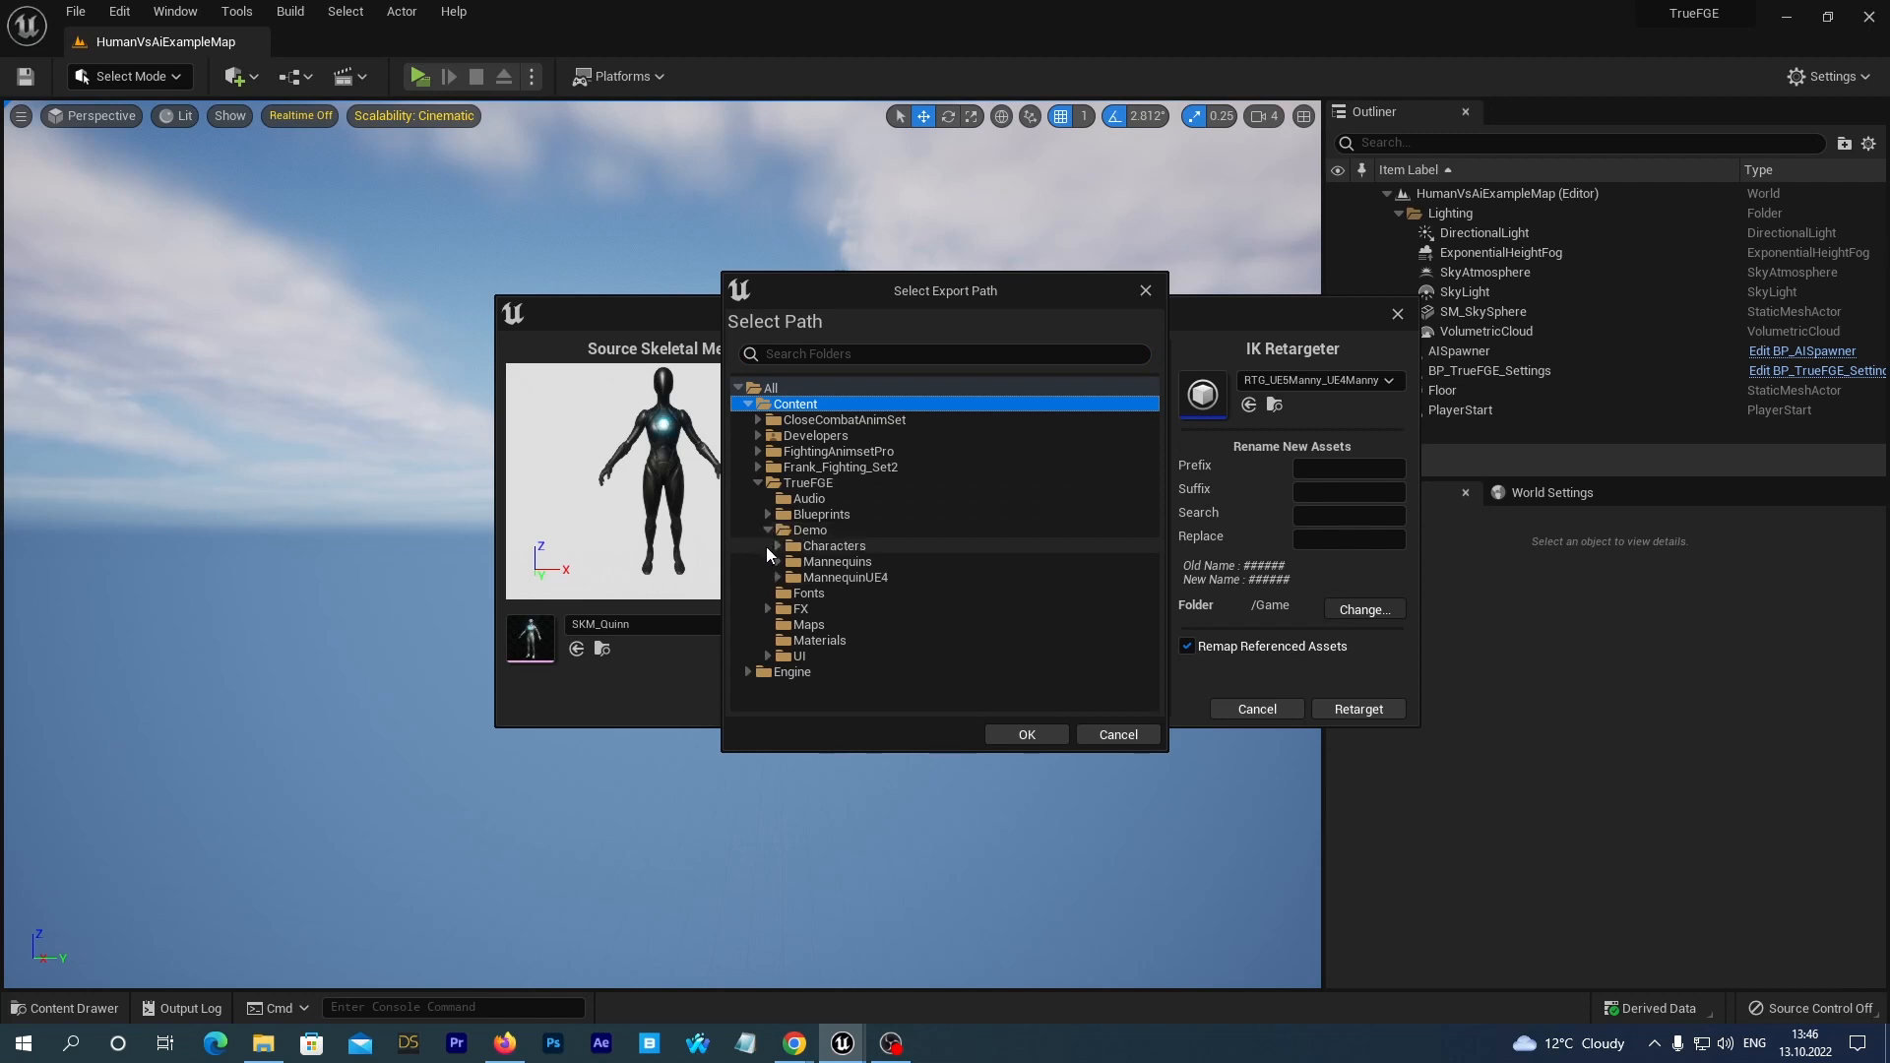
left_click(776, 546)
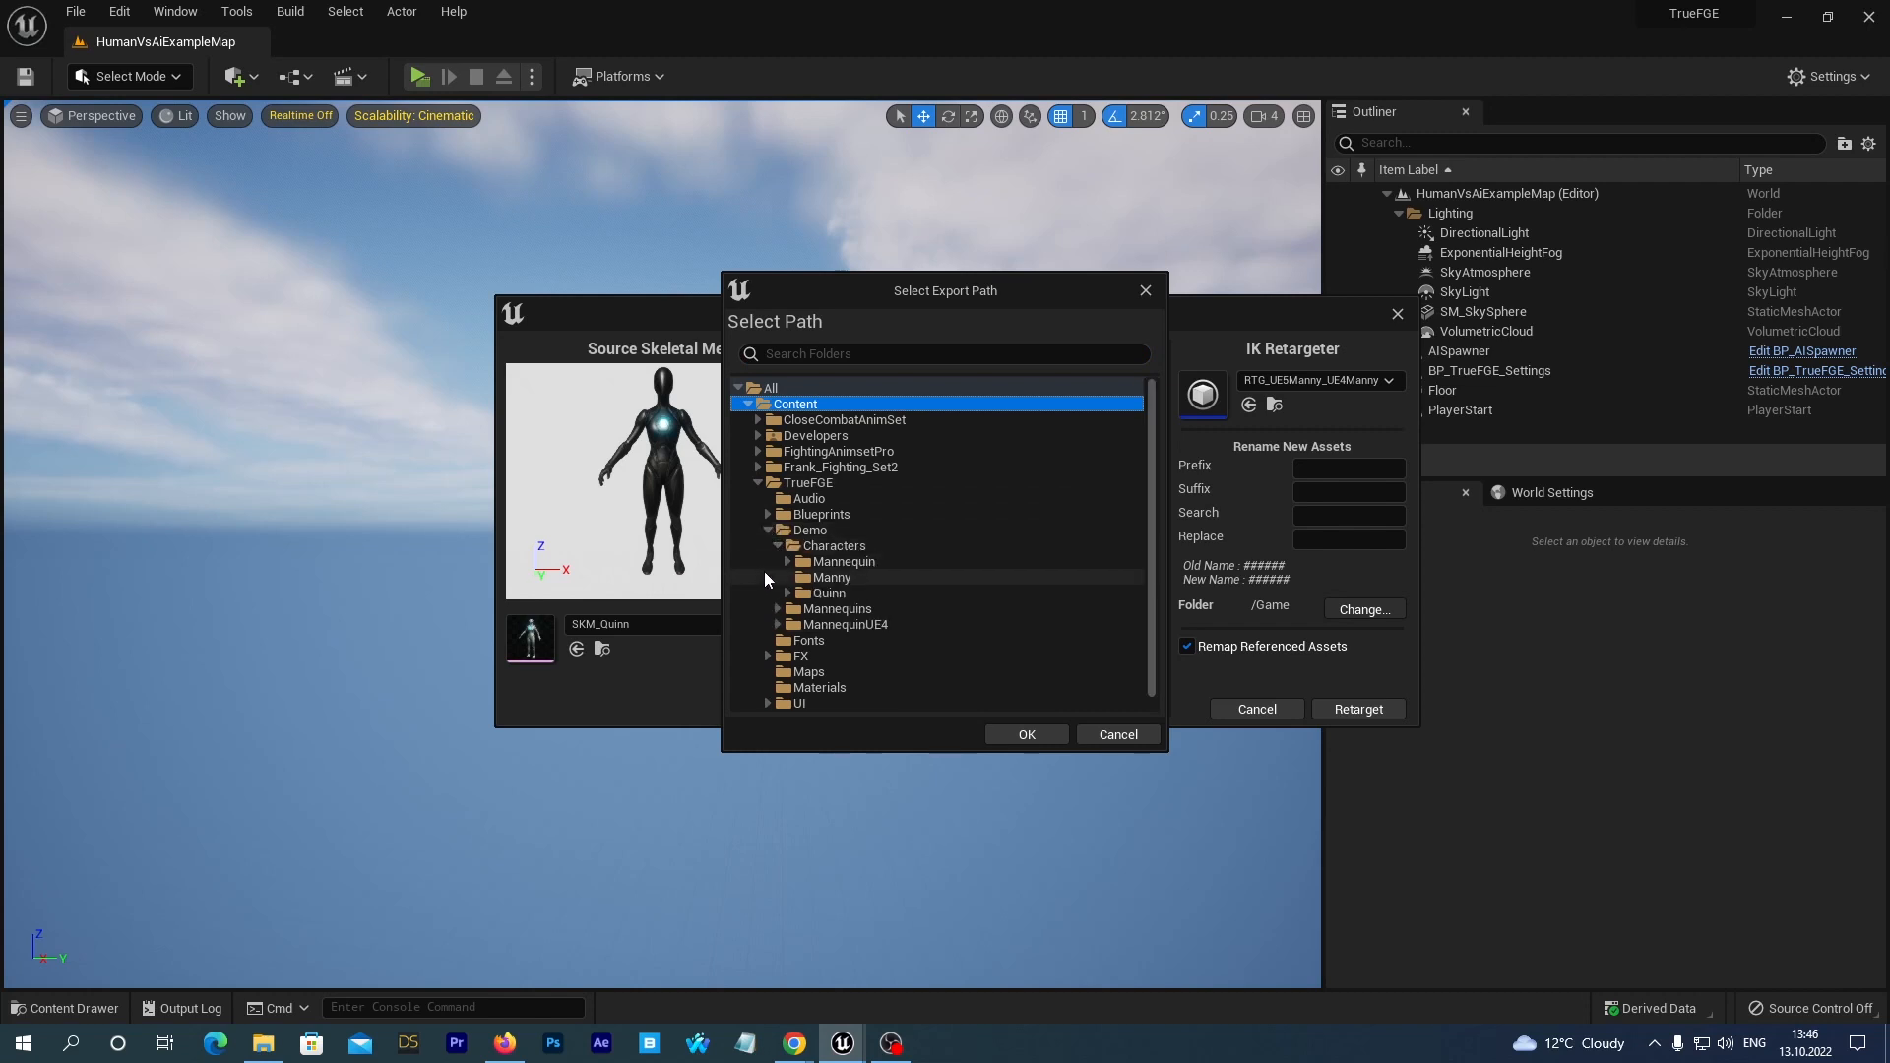
left_click(788, 562)
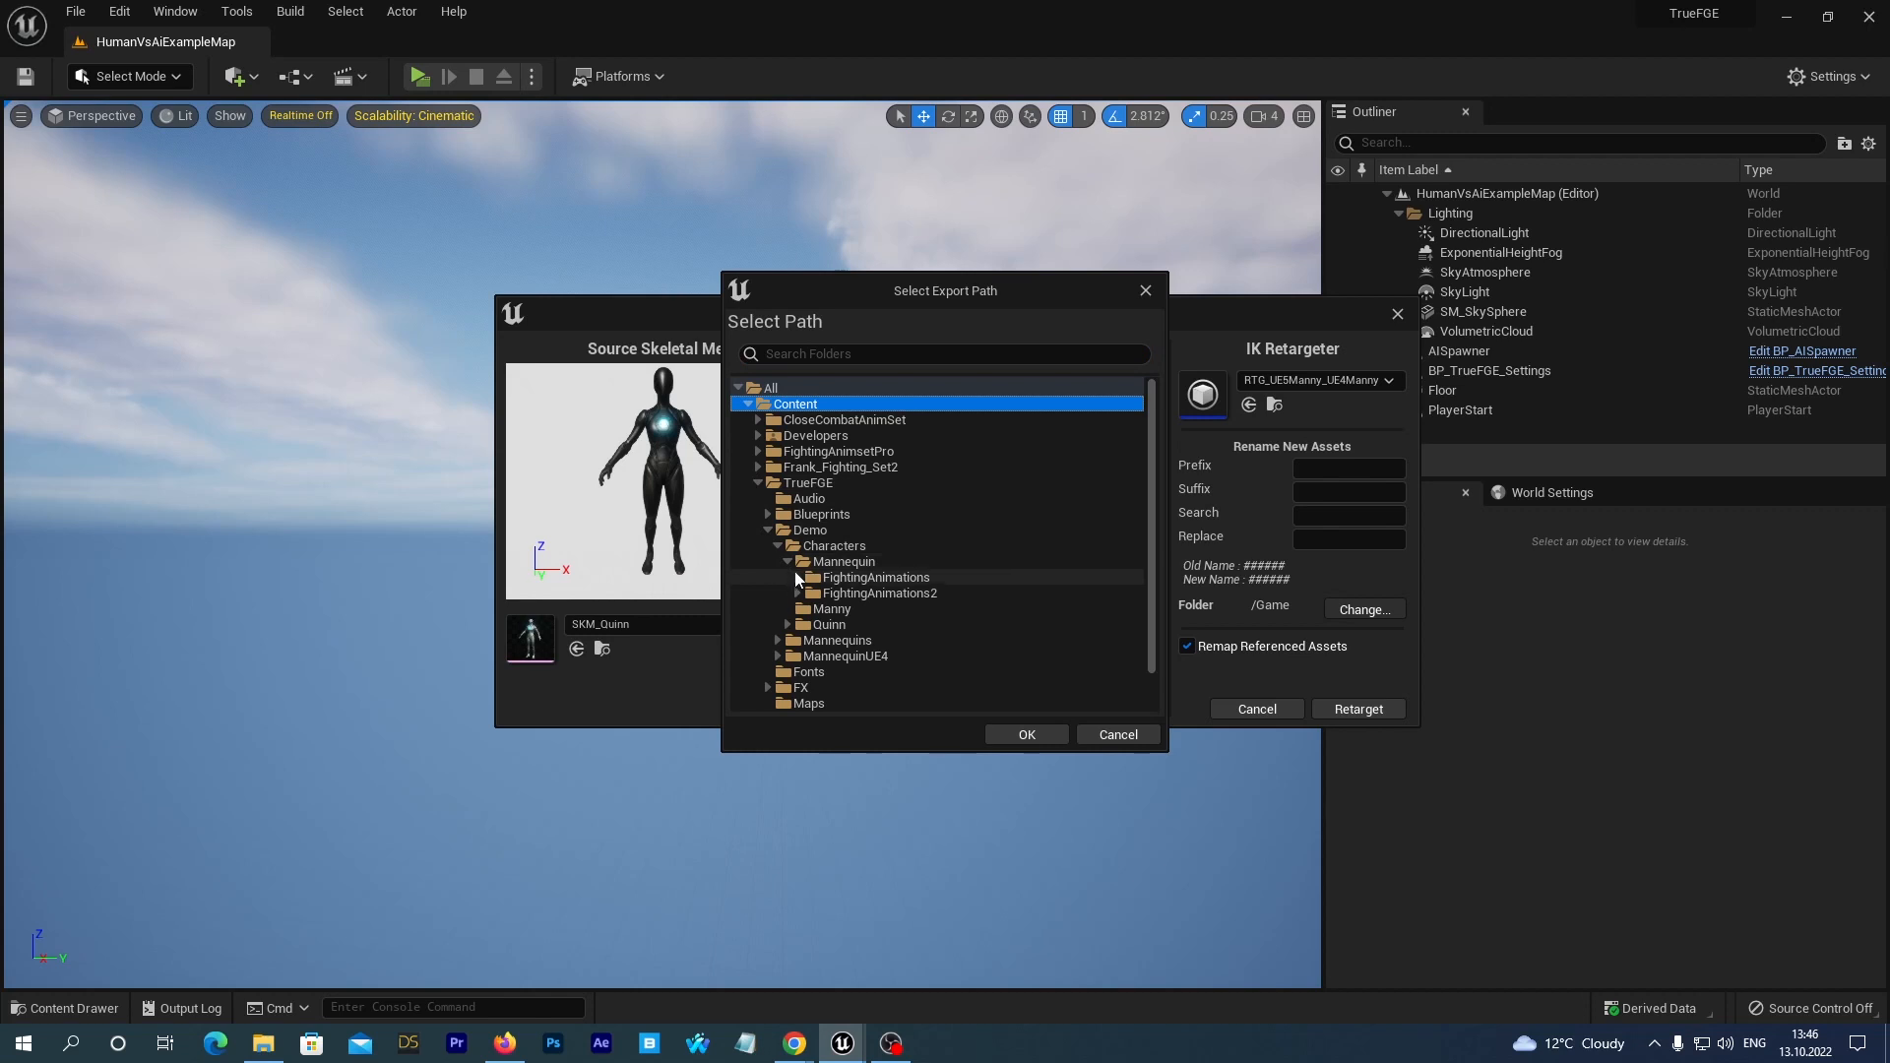
left_click(798, 578)
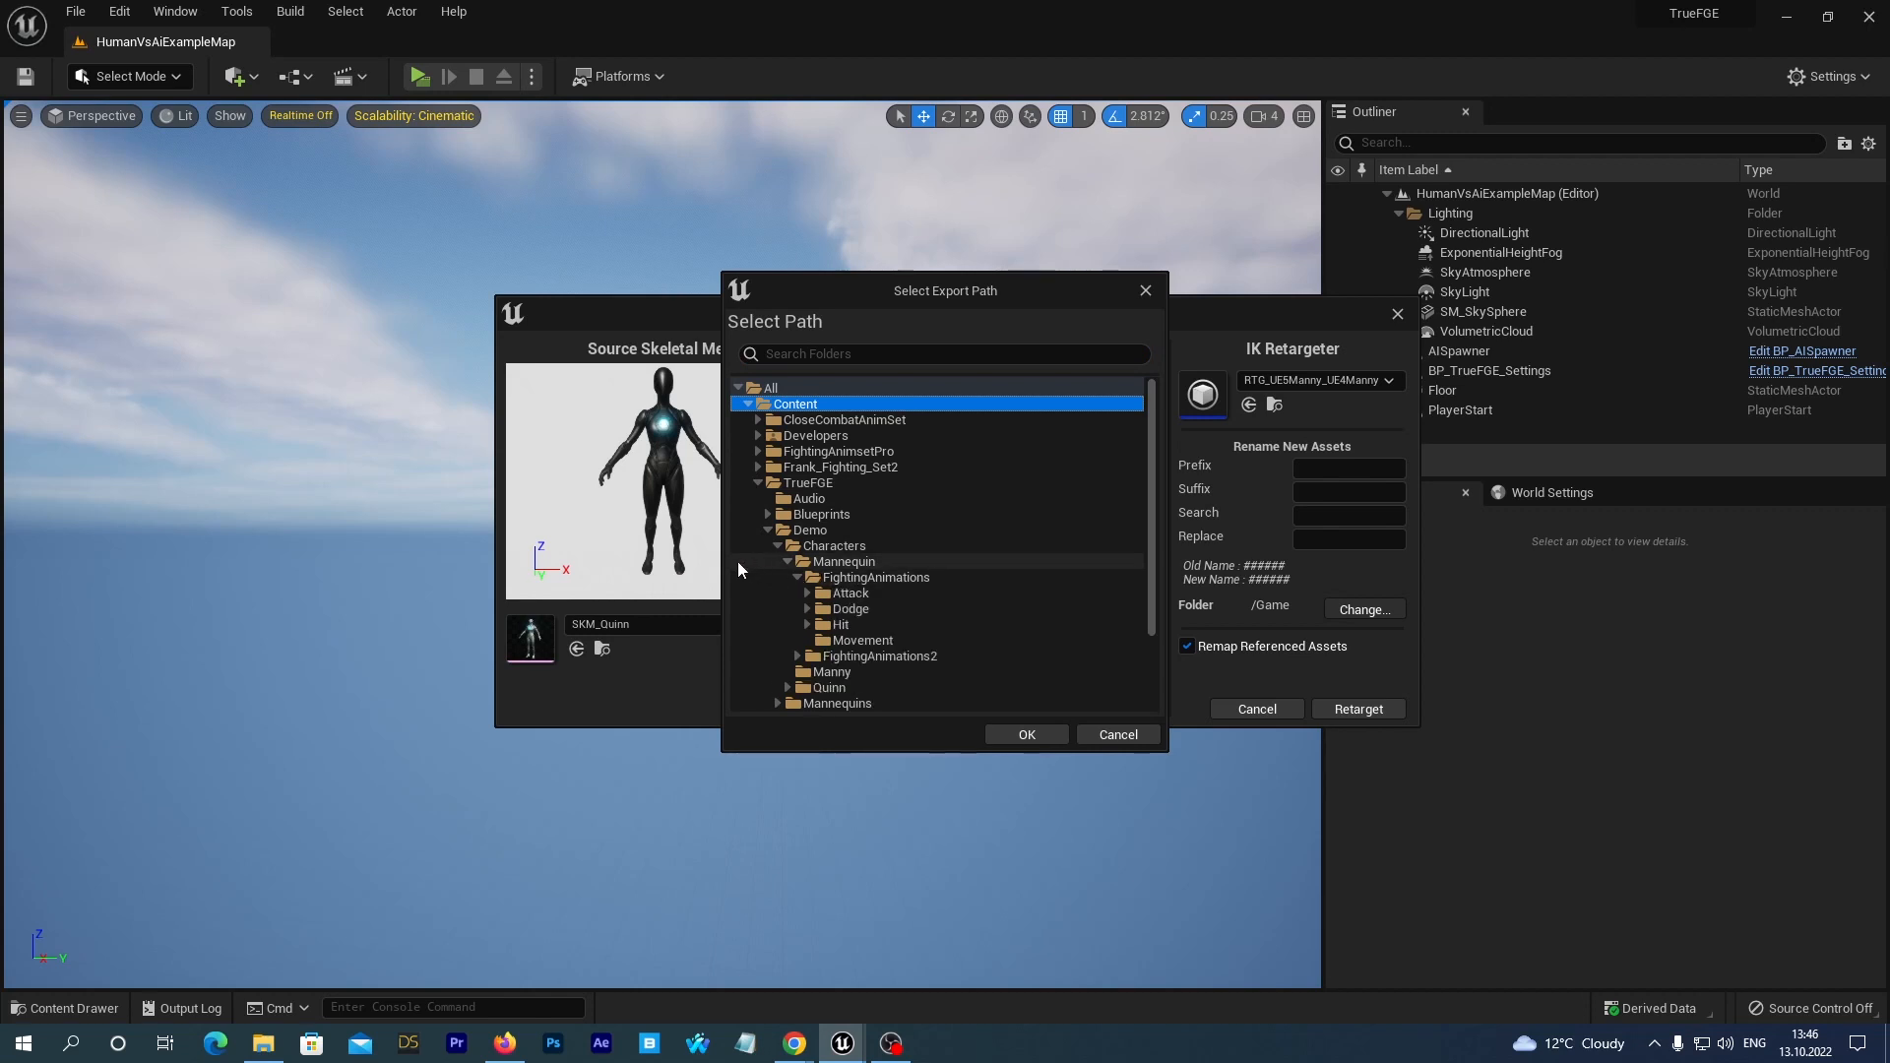
left_click(863, 641)
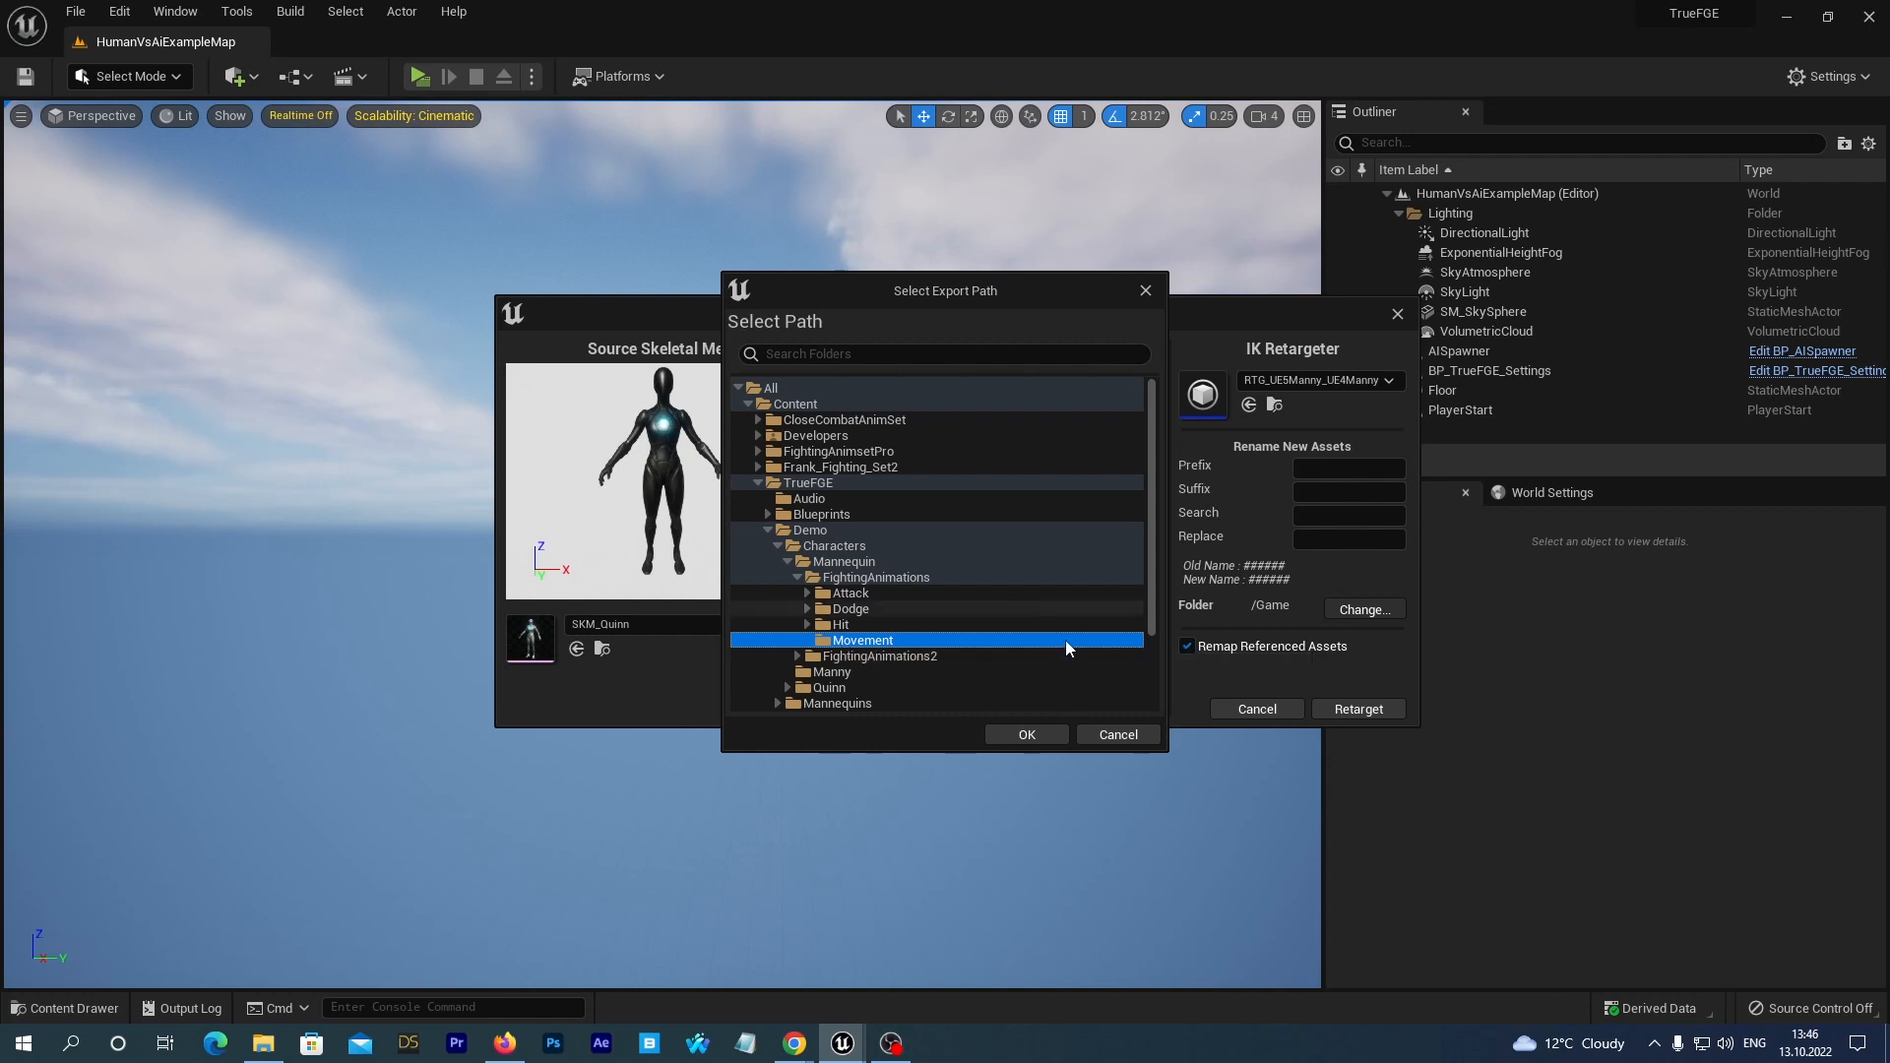
left_click(1028, 734)
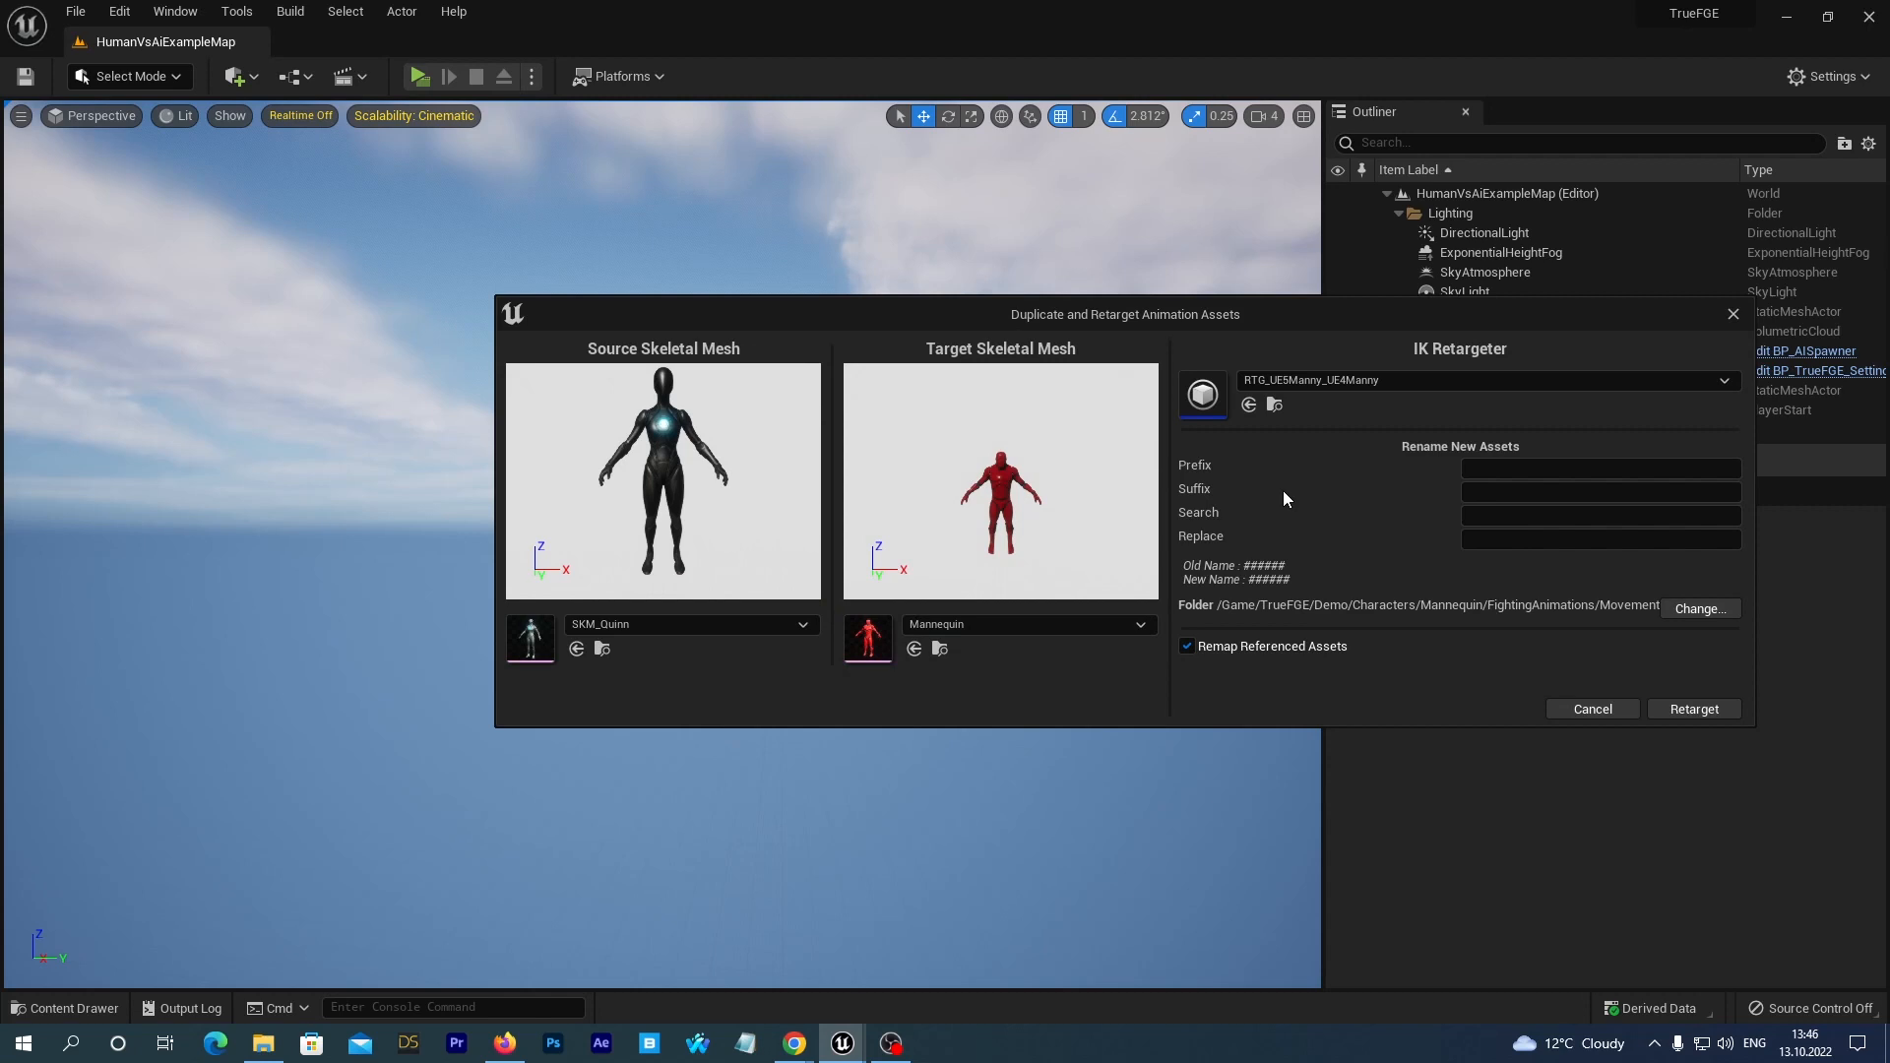
Replace UE5 with UE4 in the new asset names and run the retarget.
left_click(1487, 514)
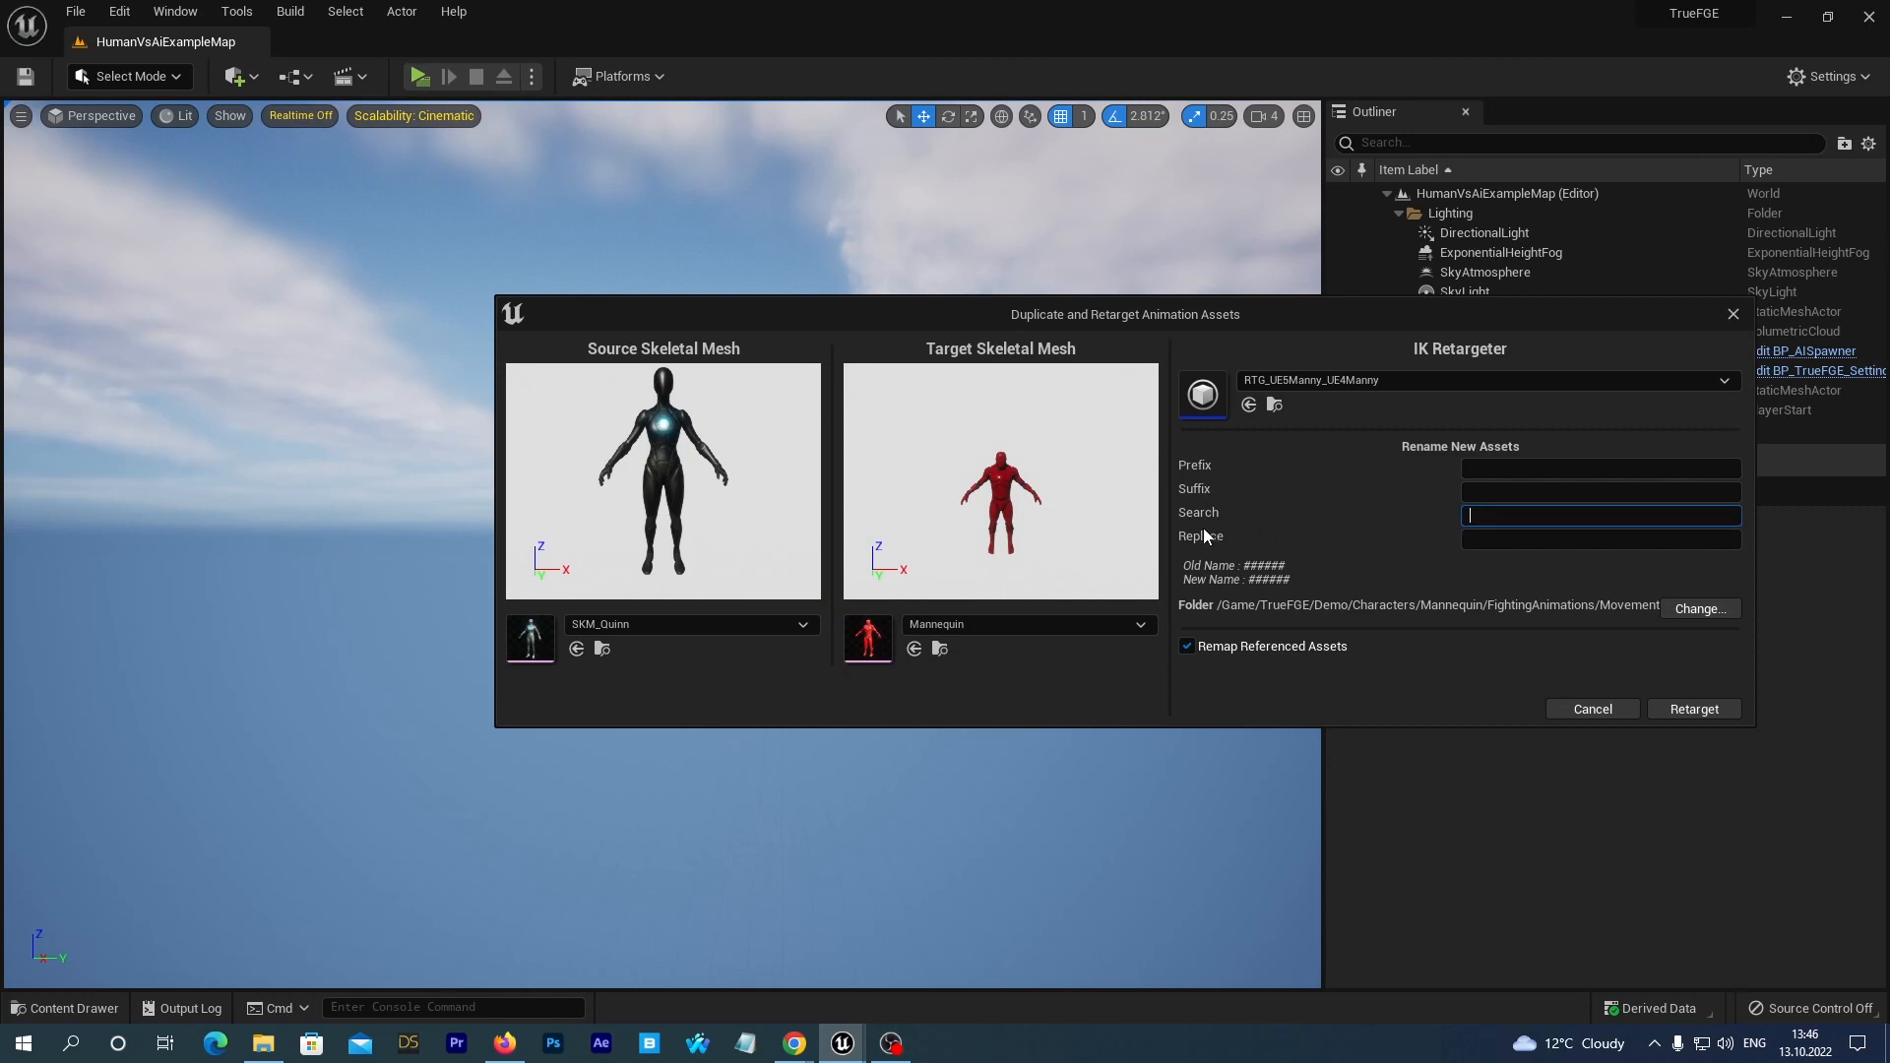
type("UE5")
key("Tab")
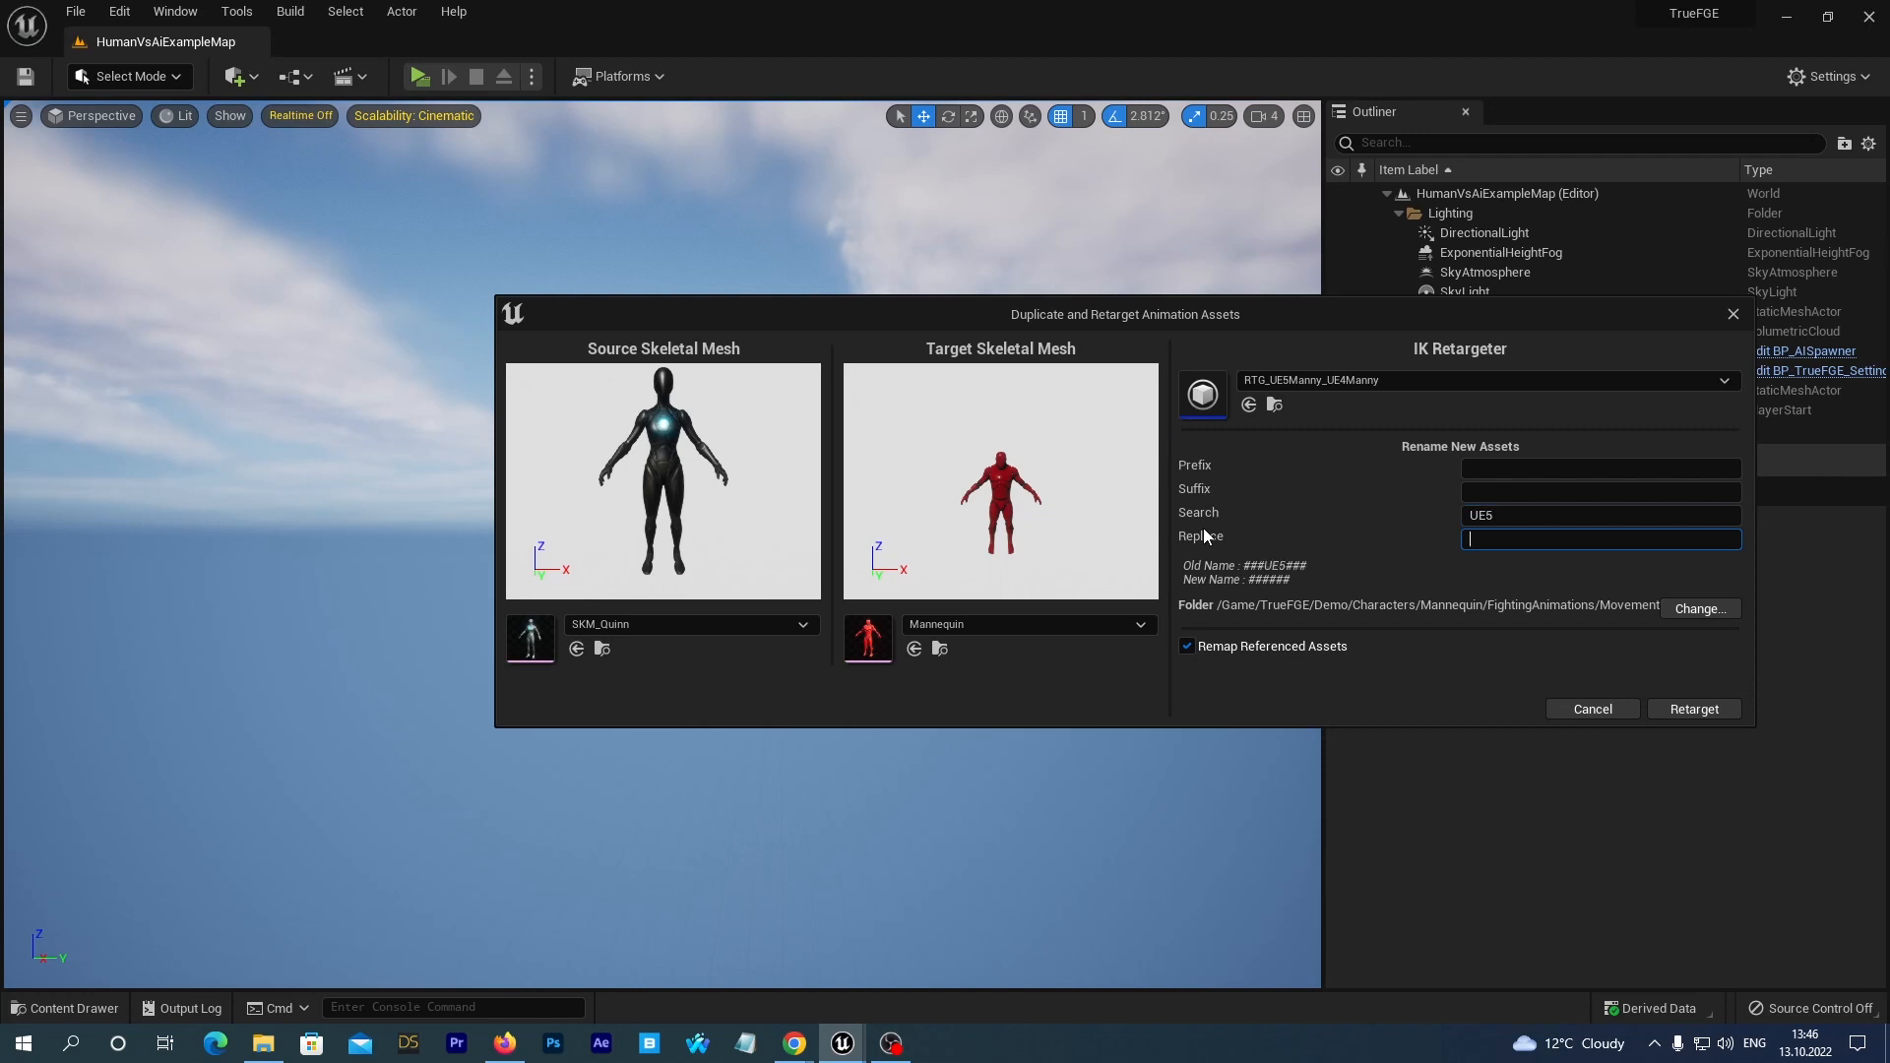
type("UE4")
left_click(1668, 706)
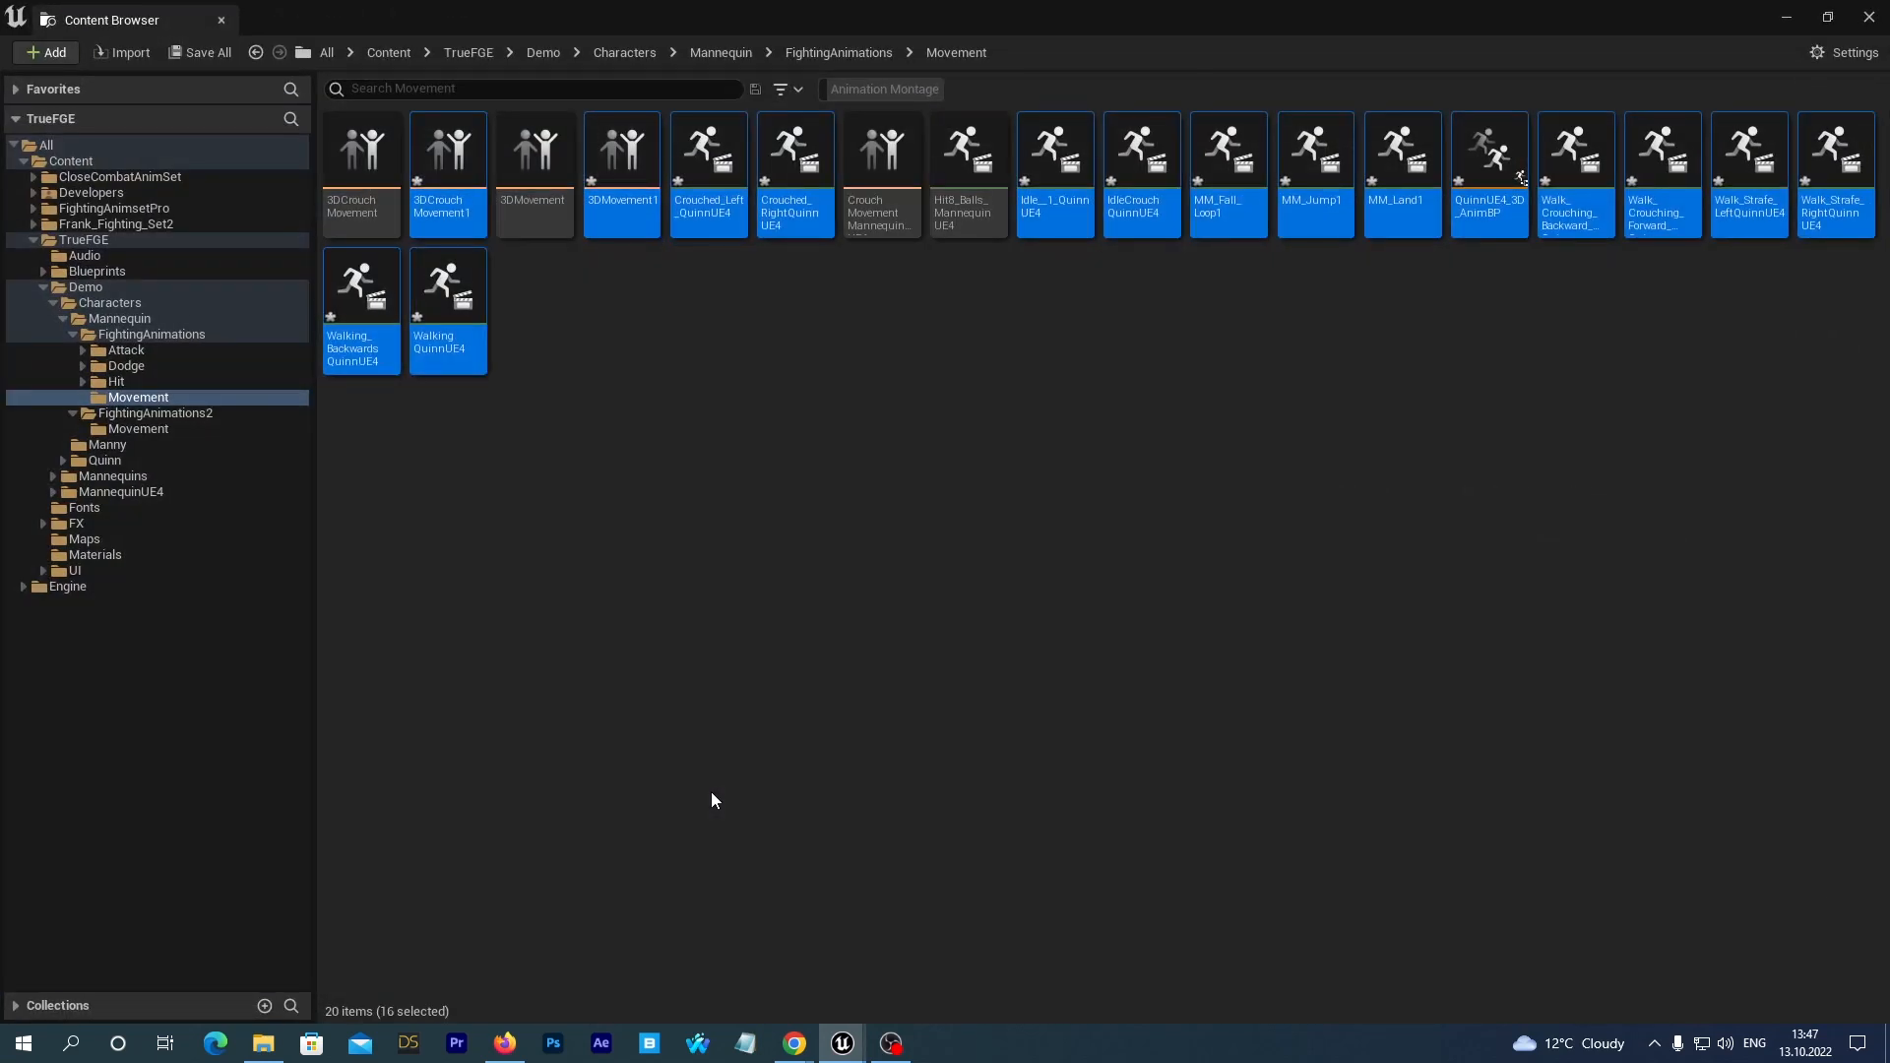
Save all the newly retargeted assets in the Mannequin's FightingAnimations/Movement folder.
left_click(770, 519)
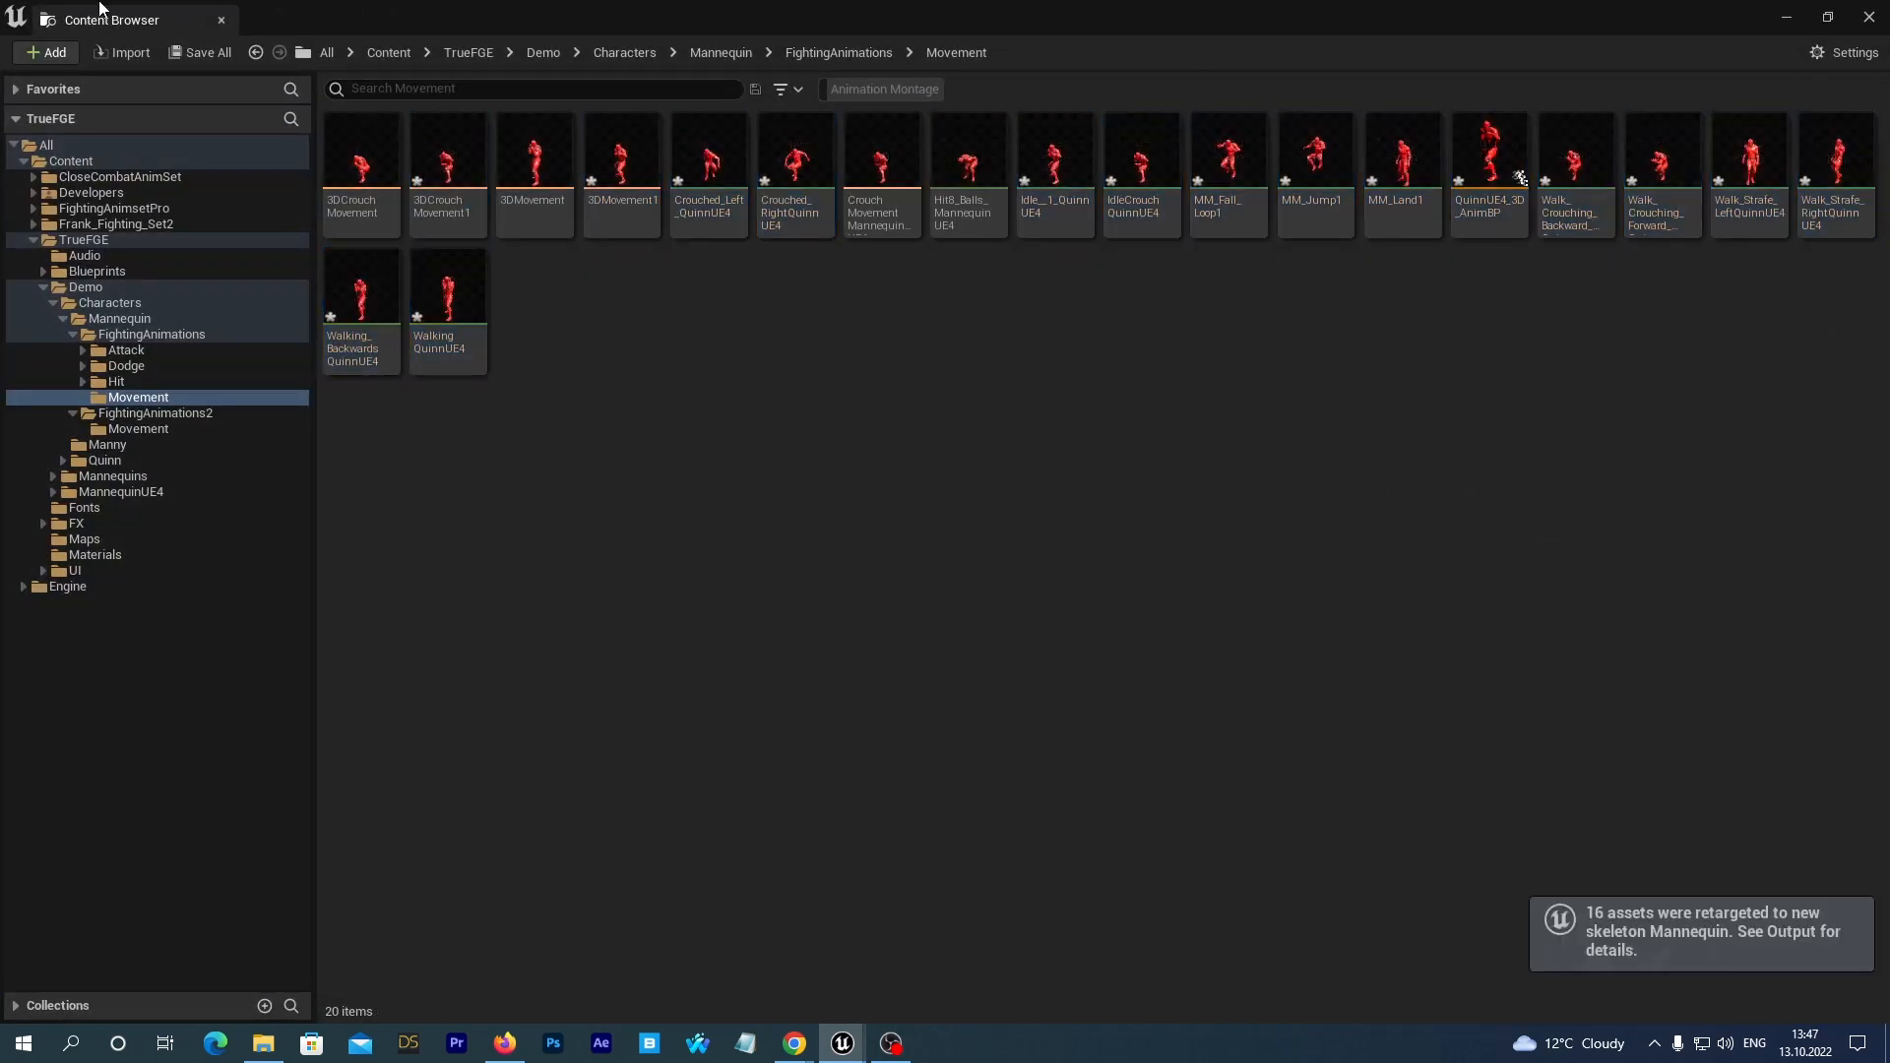
left_click(183, 53)
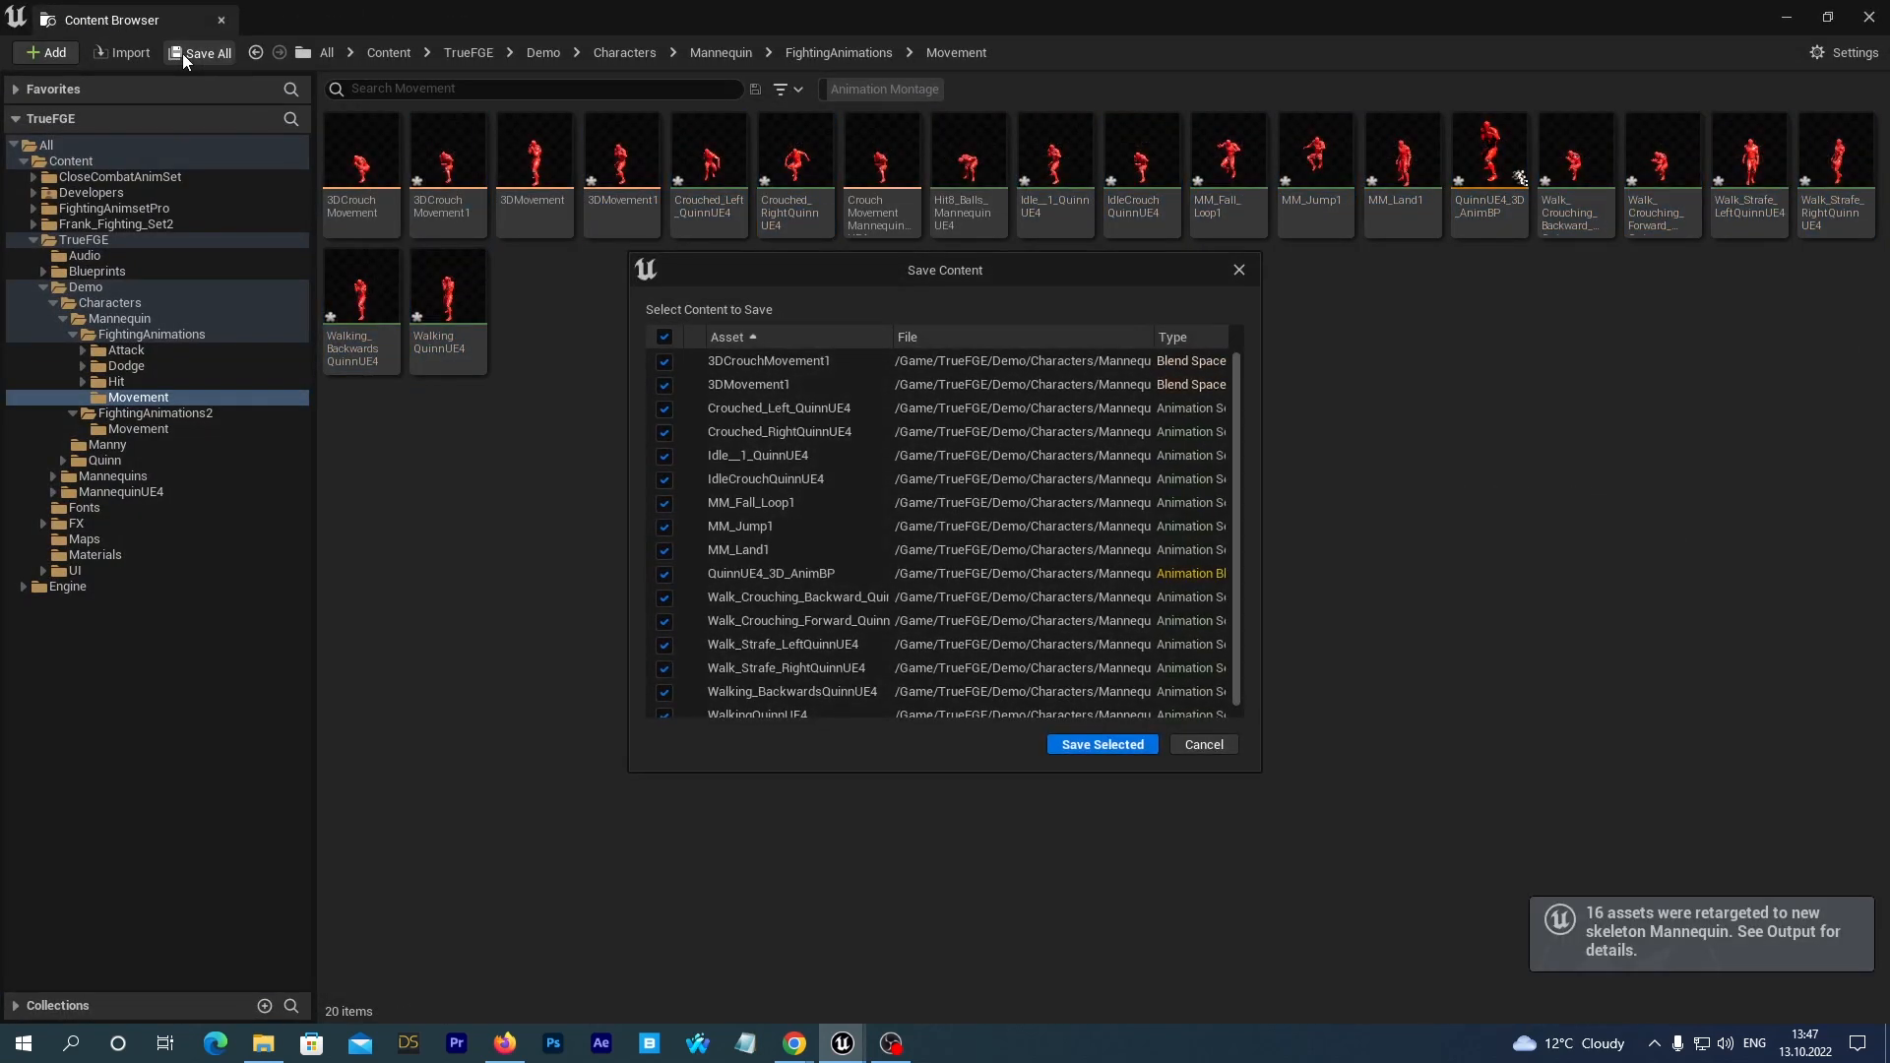
left_click(1053, 745)
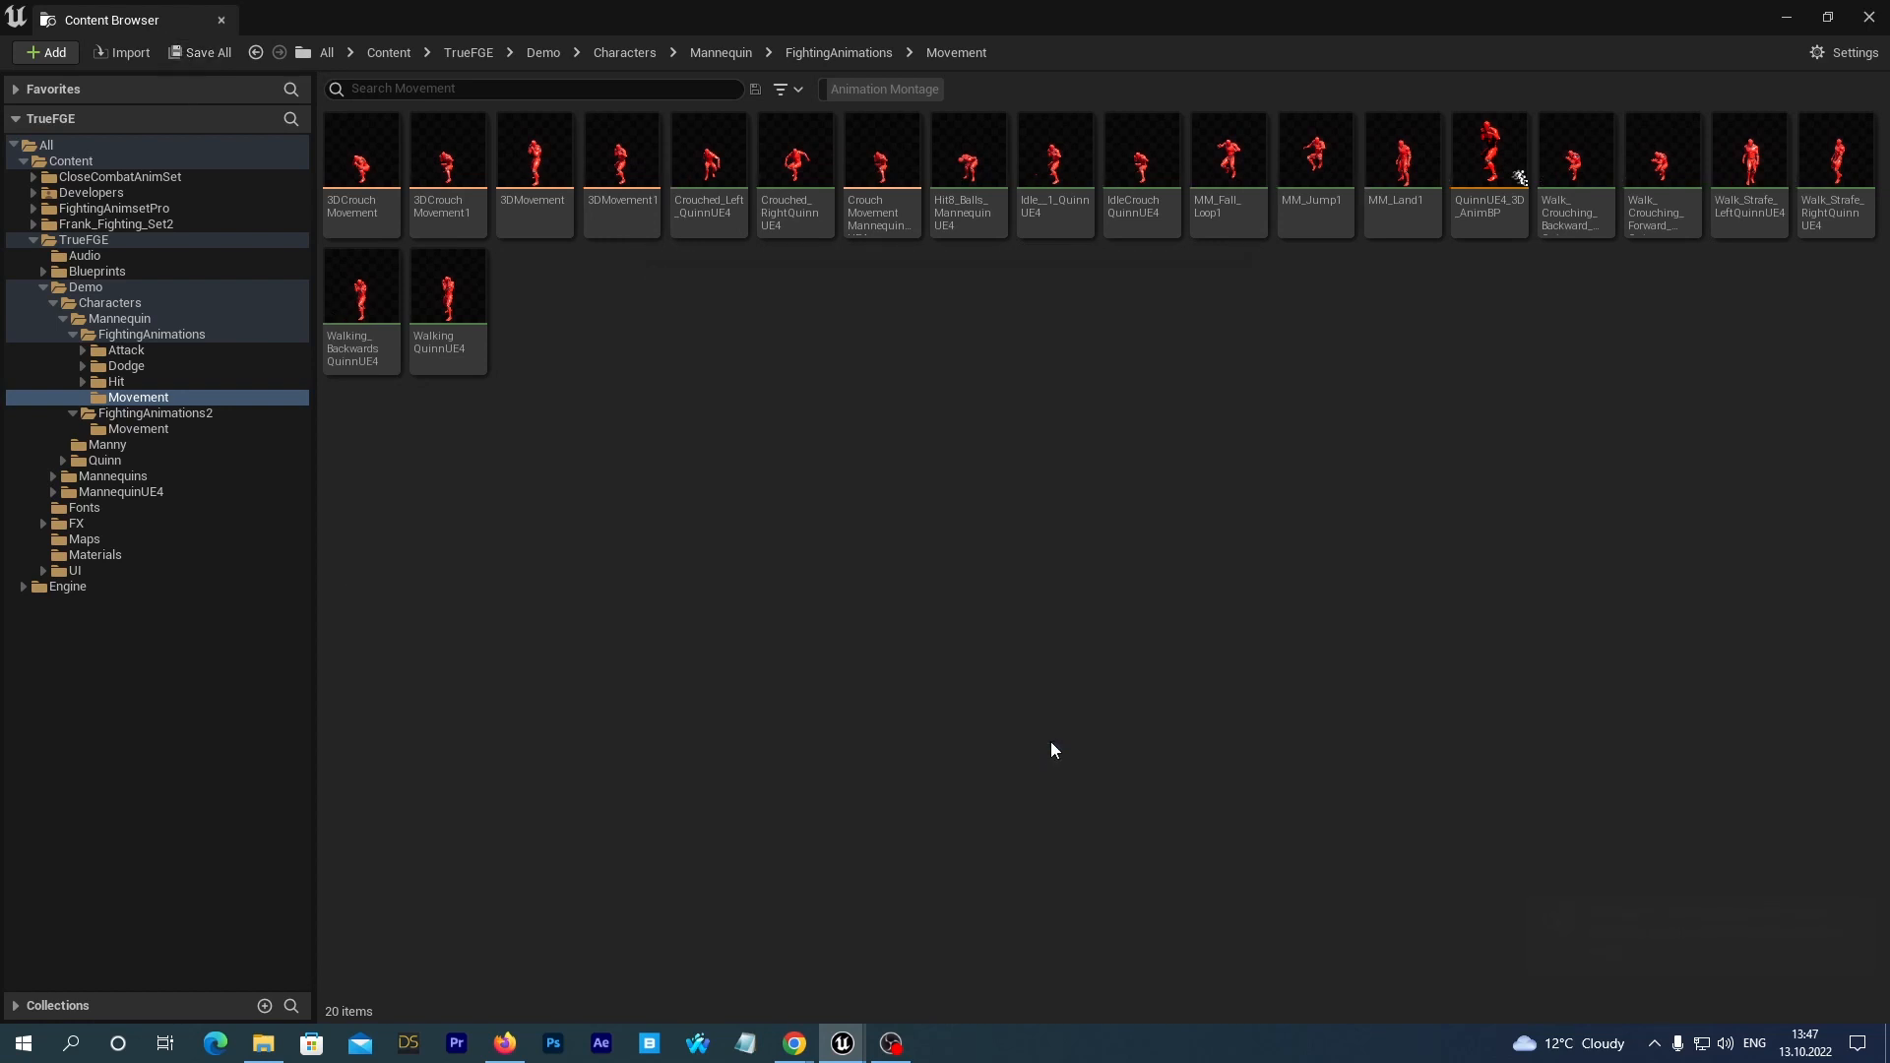
Move QuinnUE4_3D_AnimBP from Movement up into the Mannequin's FightingAnimations folder and save all content.
left_click(1491, 172)
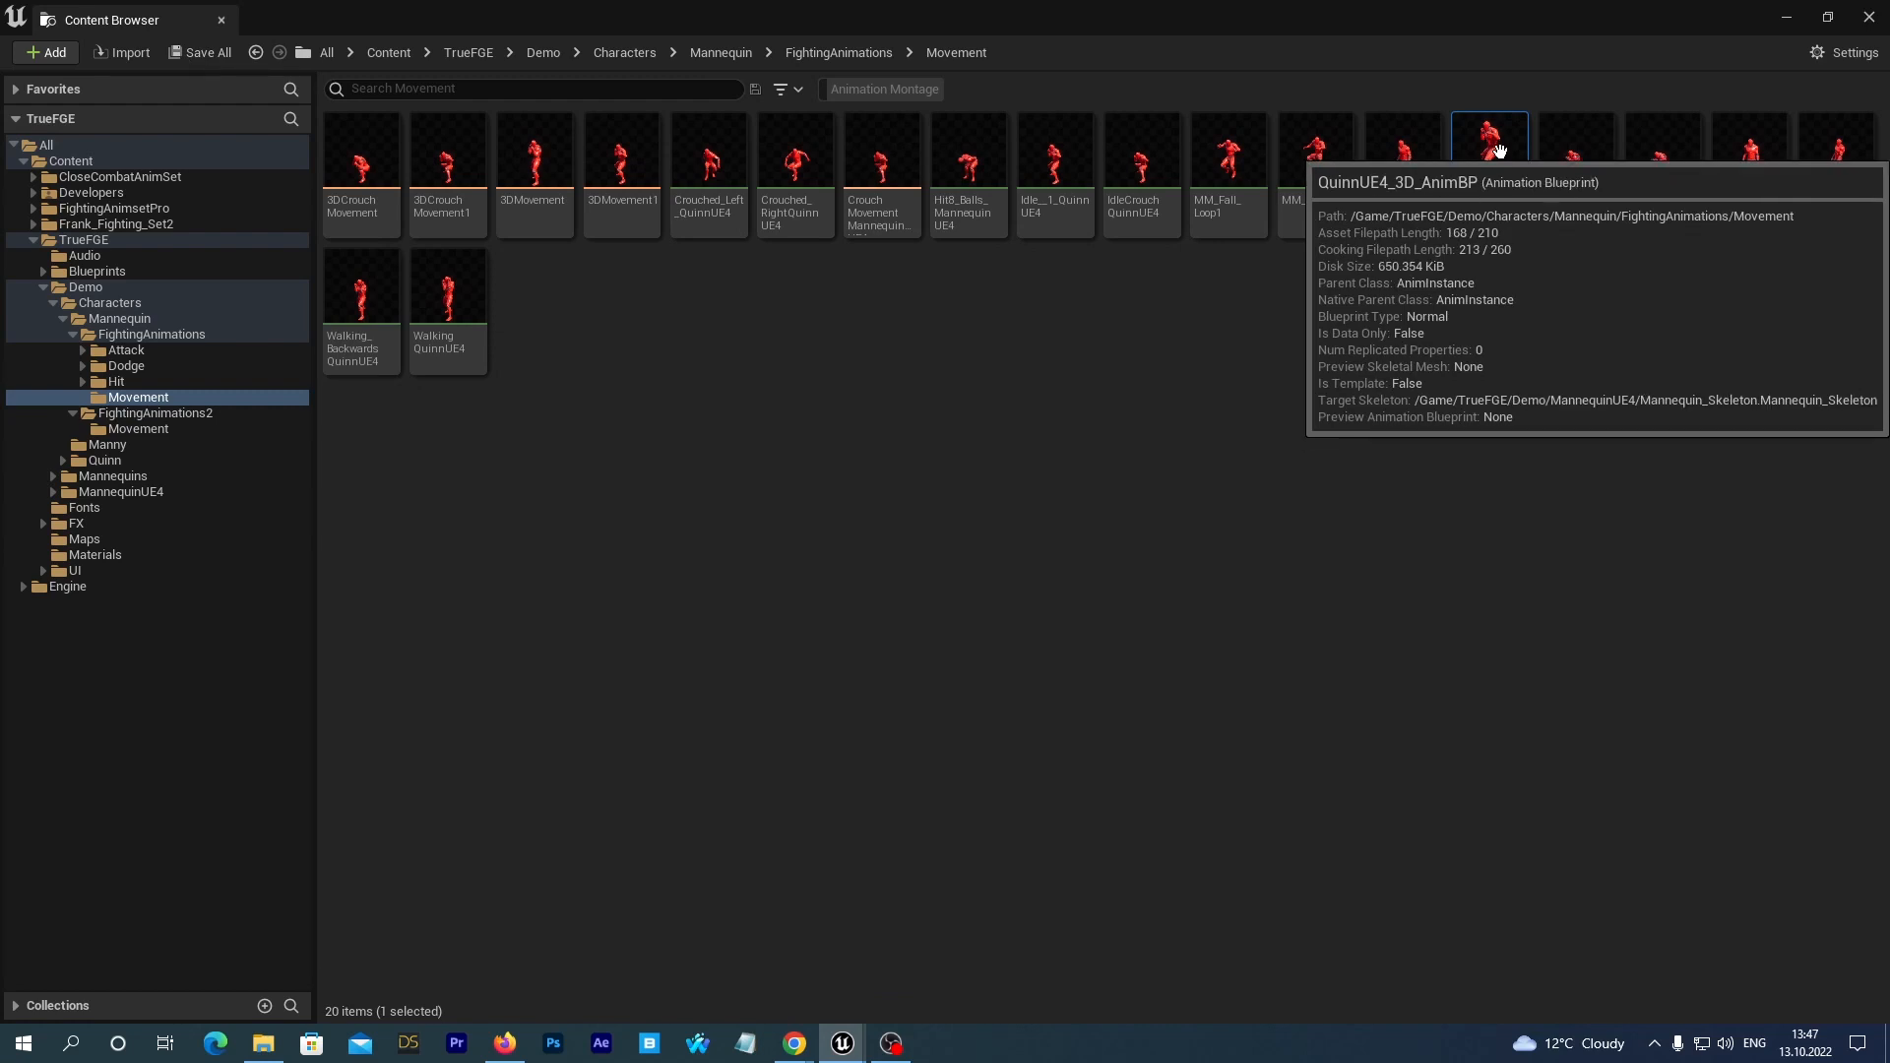
left_click_drag(1492, 179, 183, 339)
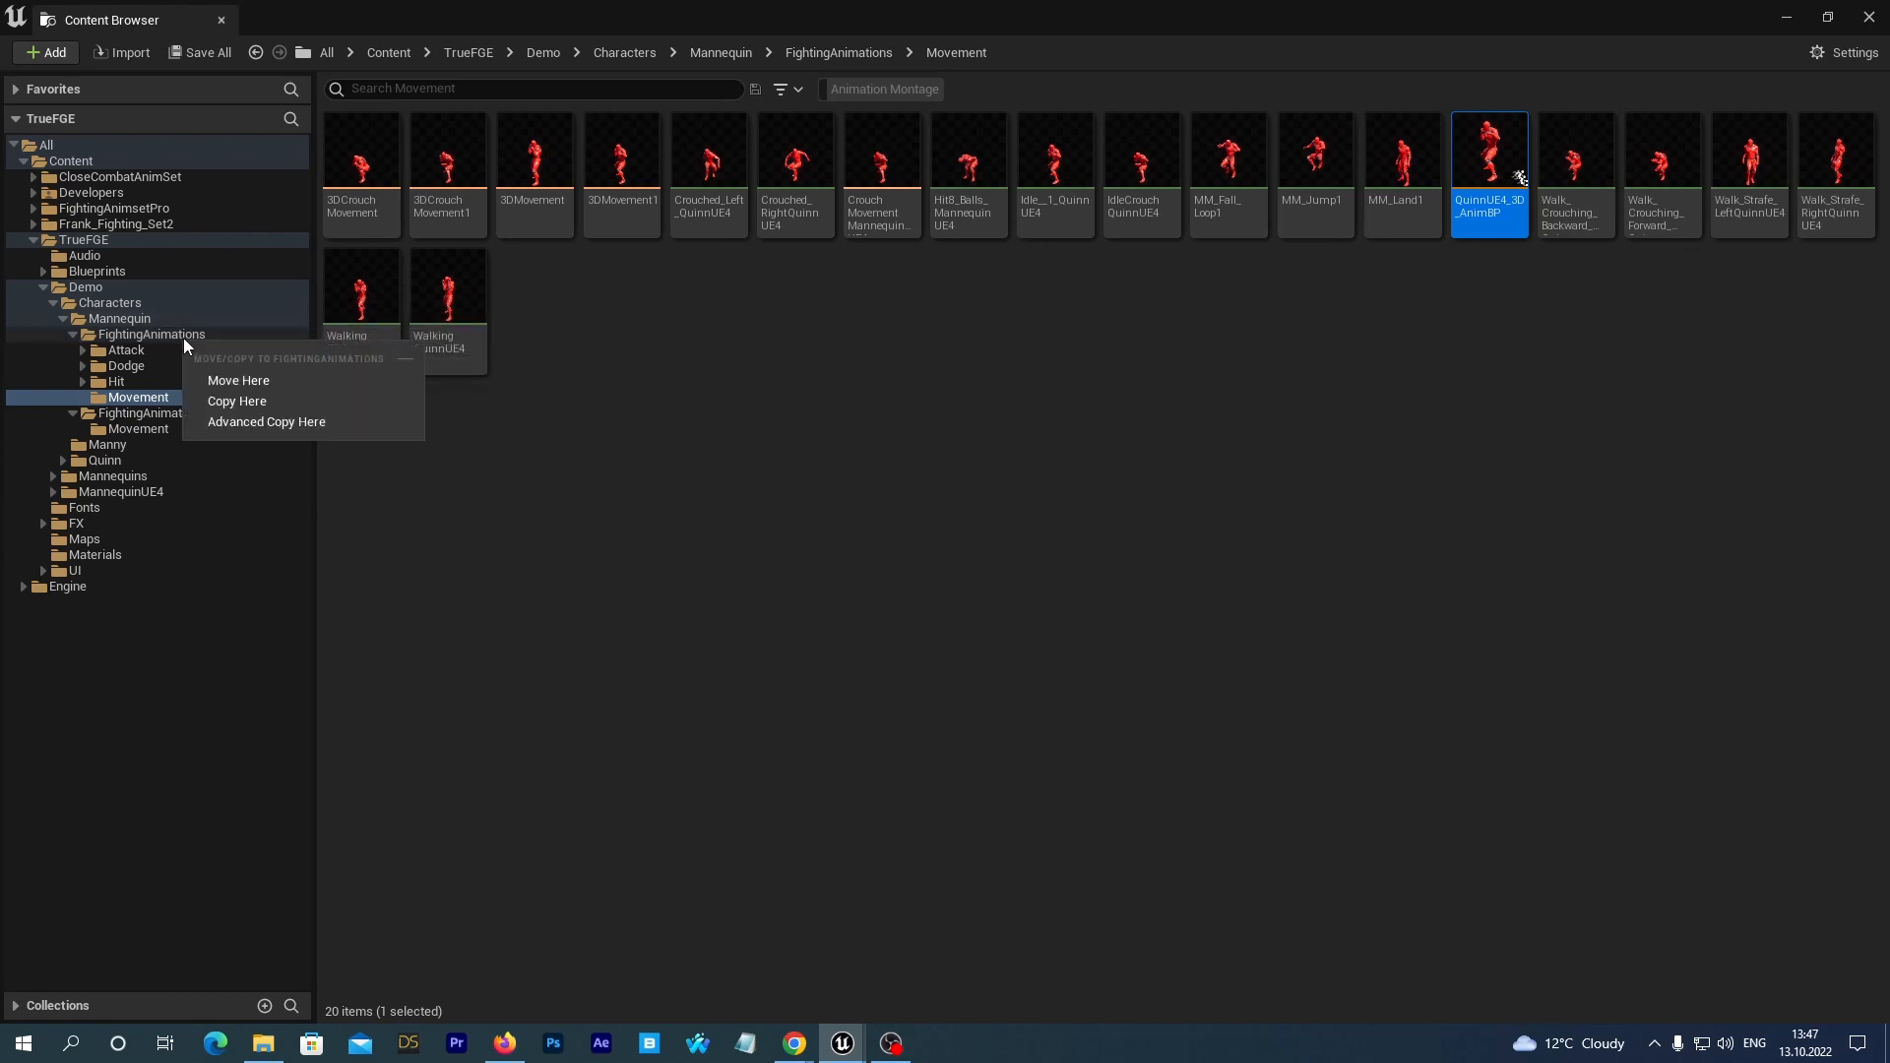
left_click(208, 376)
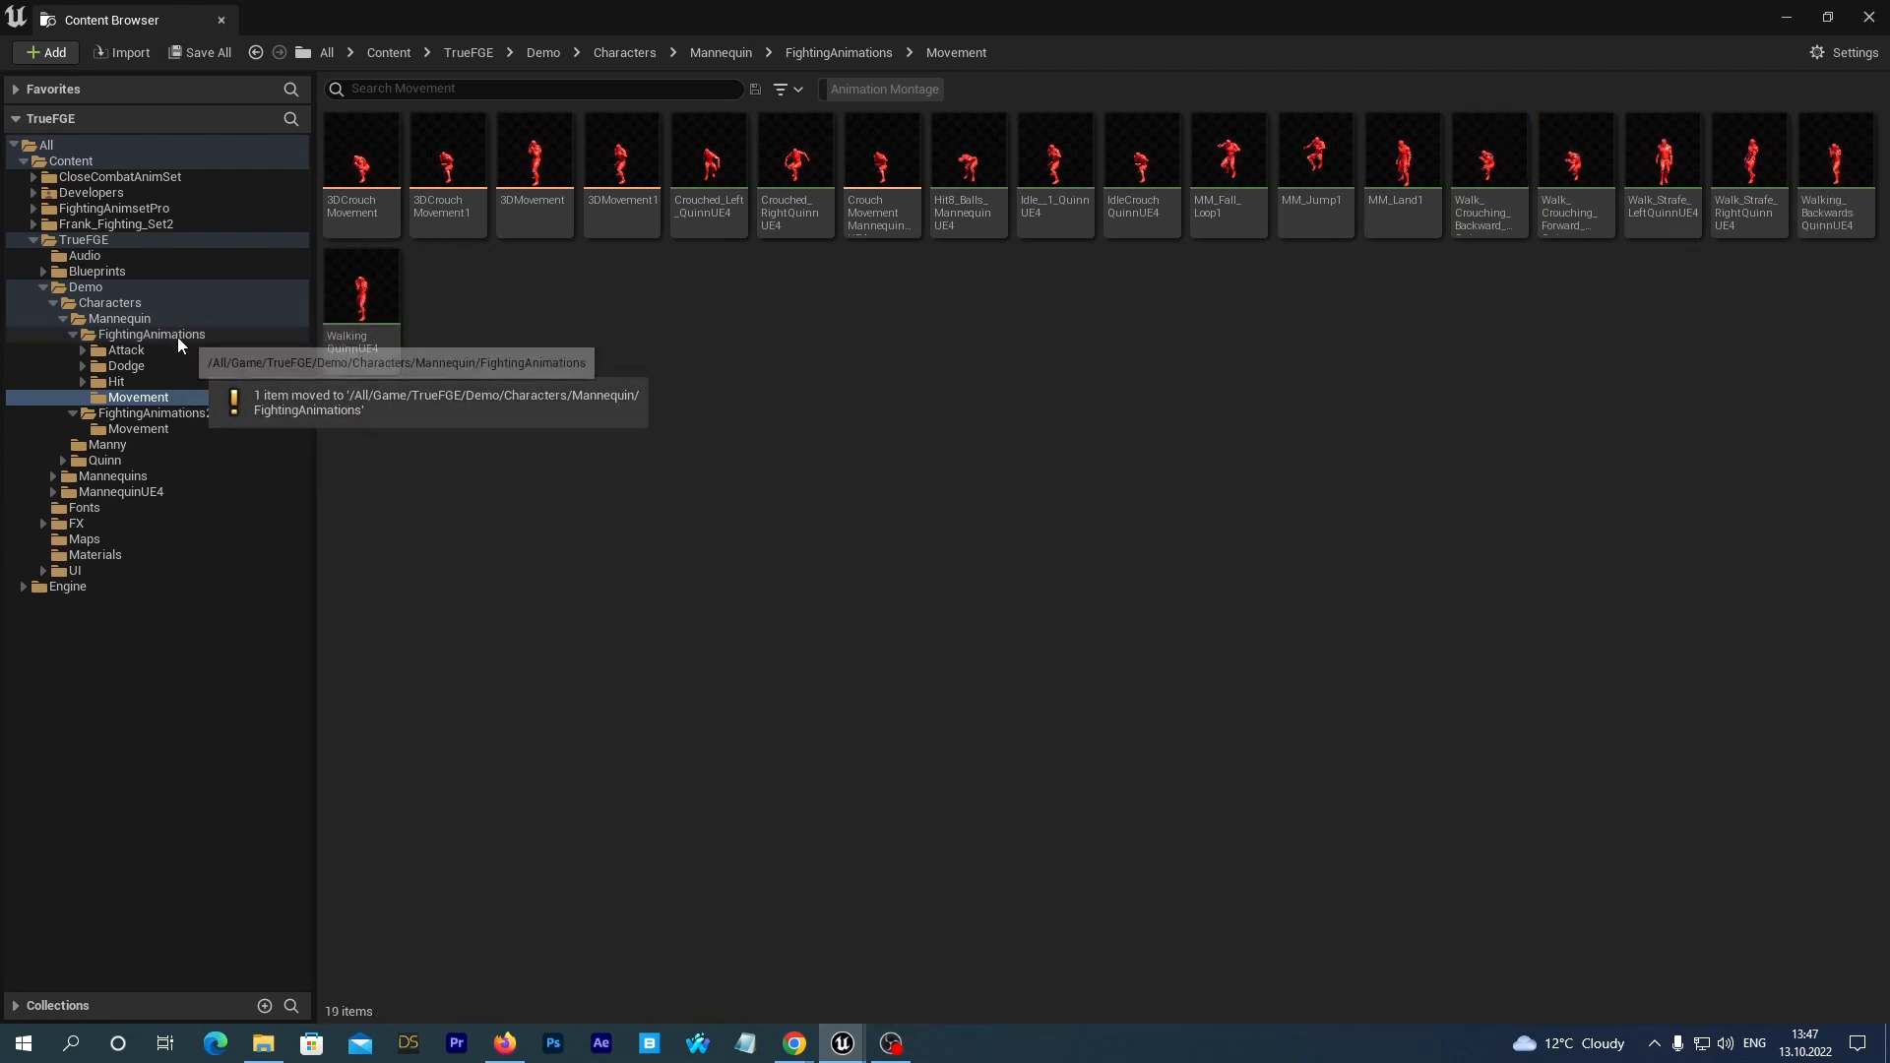
left_click(178, 337)
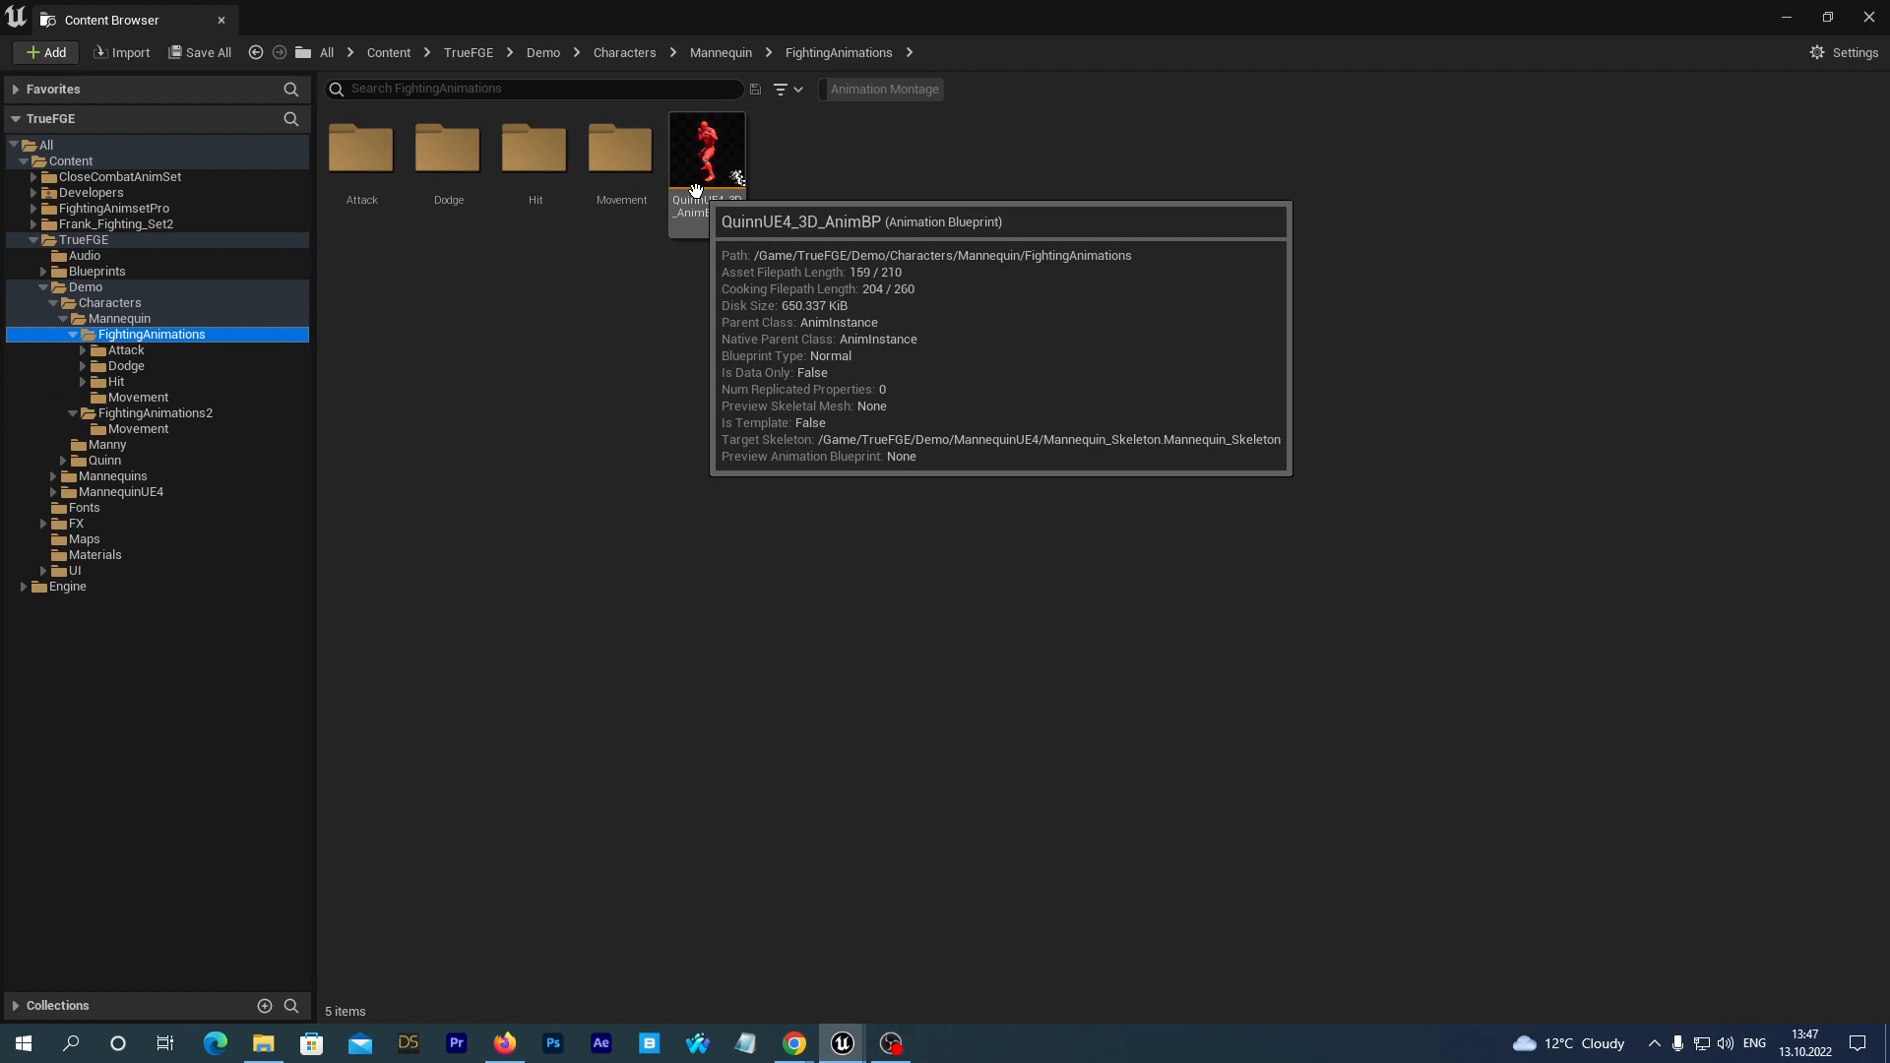
left_click(186, 54)
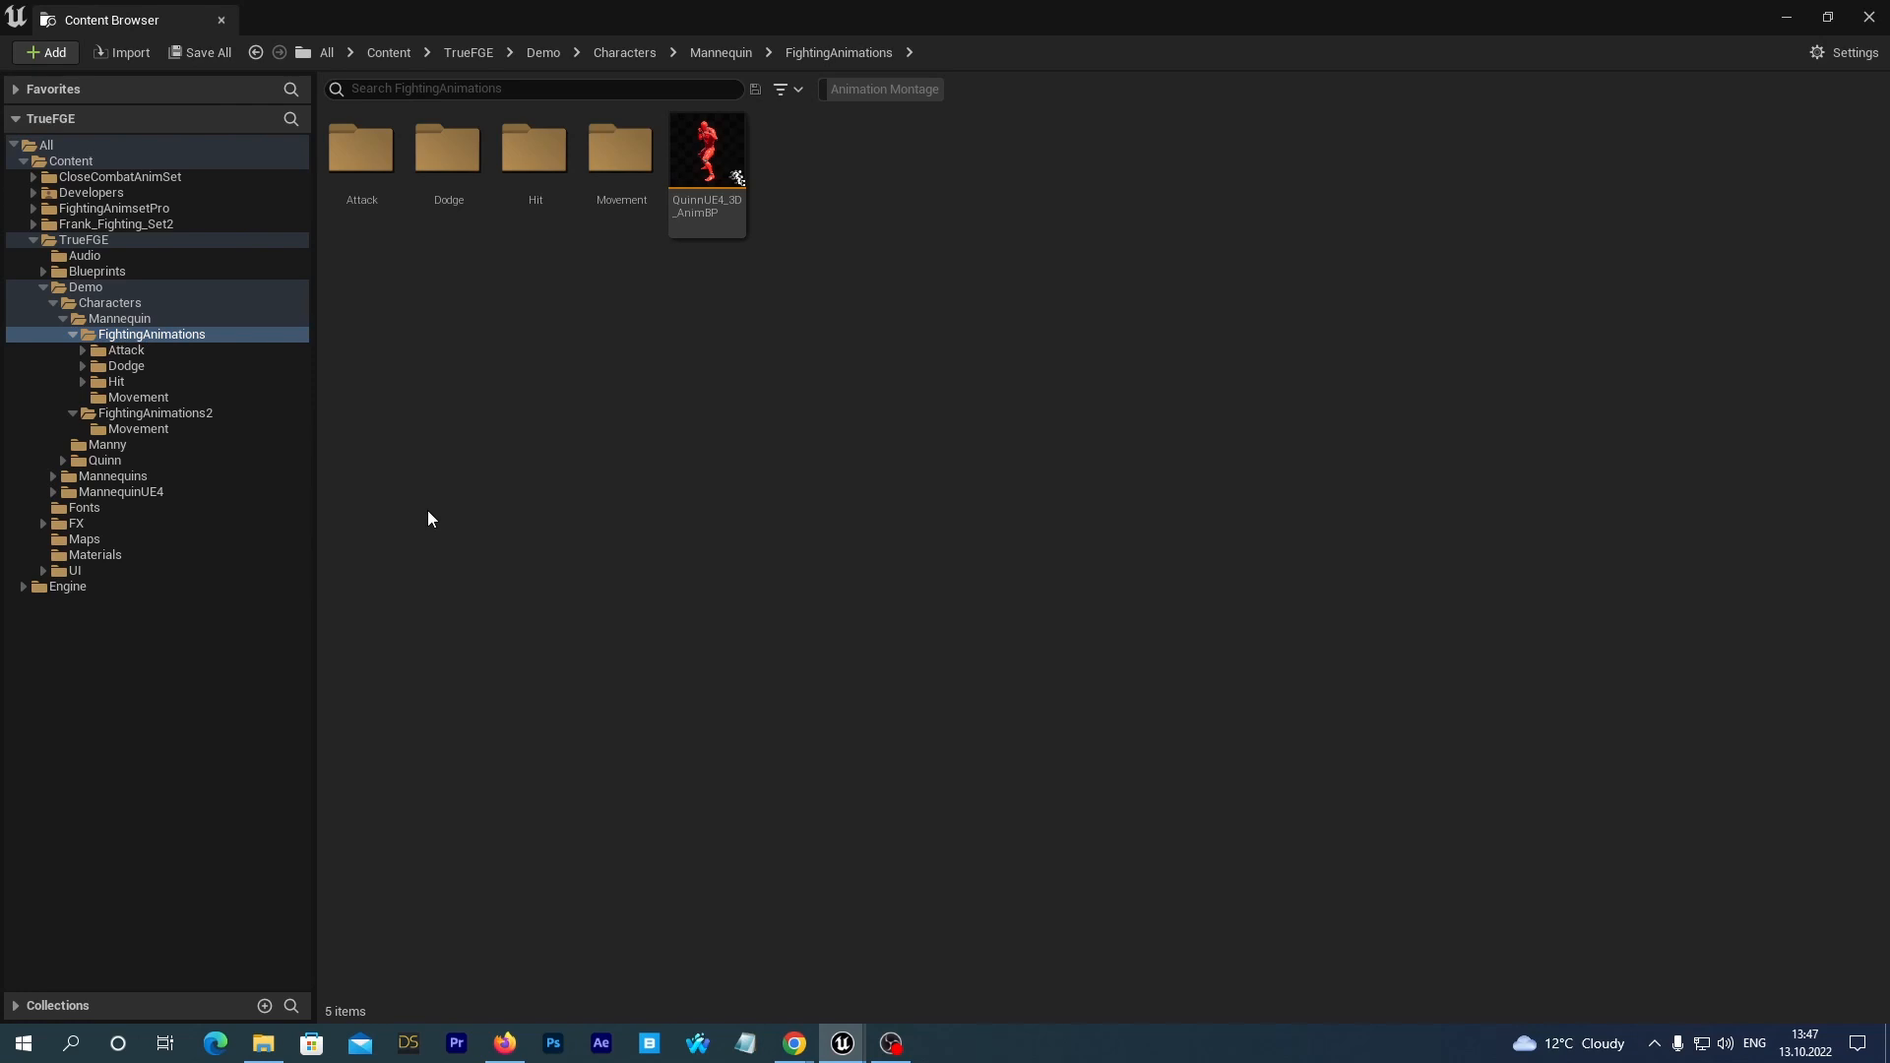
Open BP_TrueFGE_MannequinUE4 from the Mannequin folder in the full Blueprint editor and select its Mesh (CharacterMesh0) component.
left_click(82, 321)
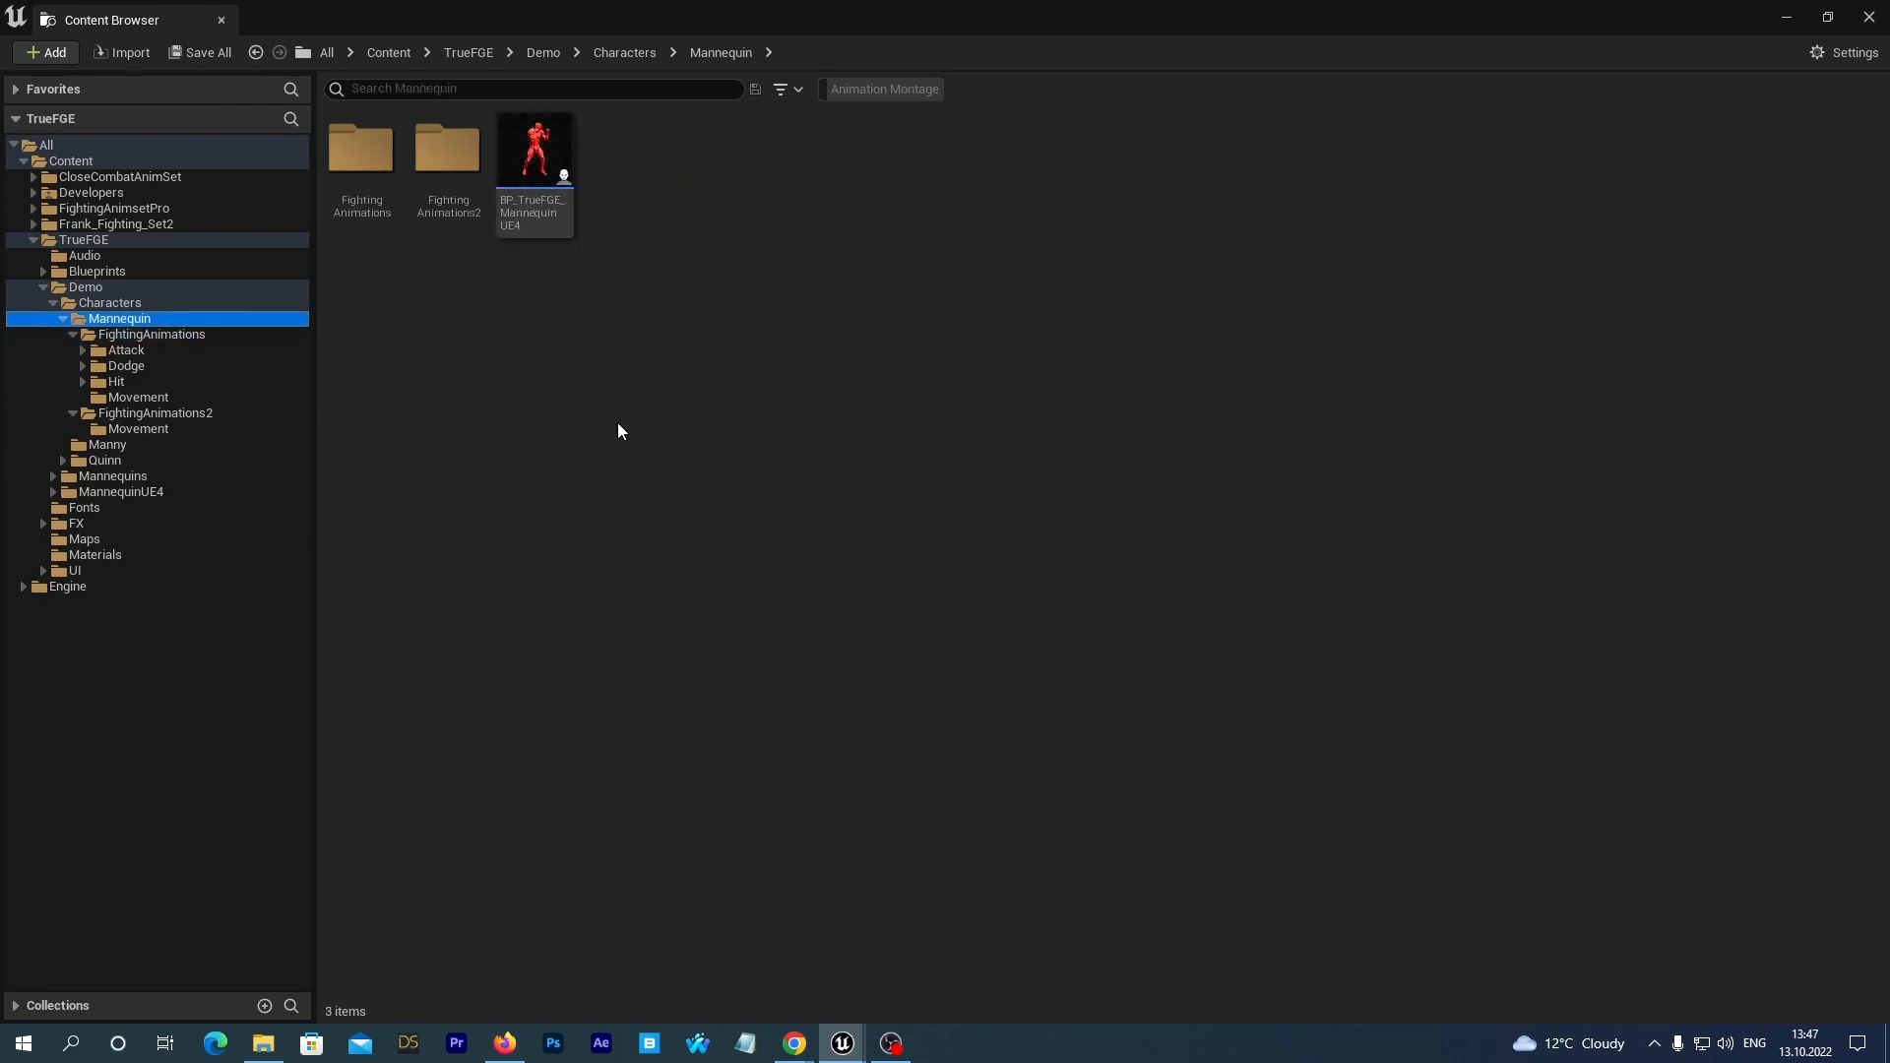
double_click(538, 169)
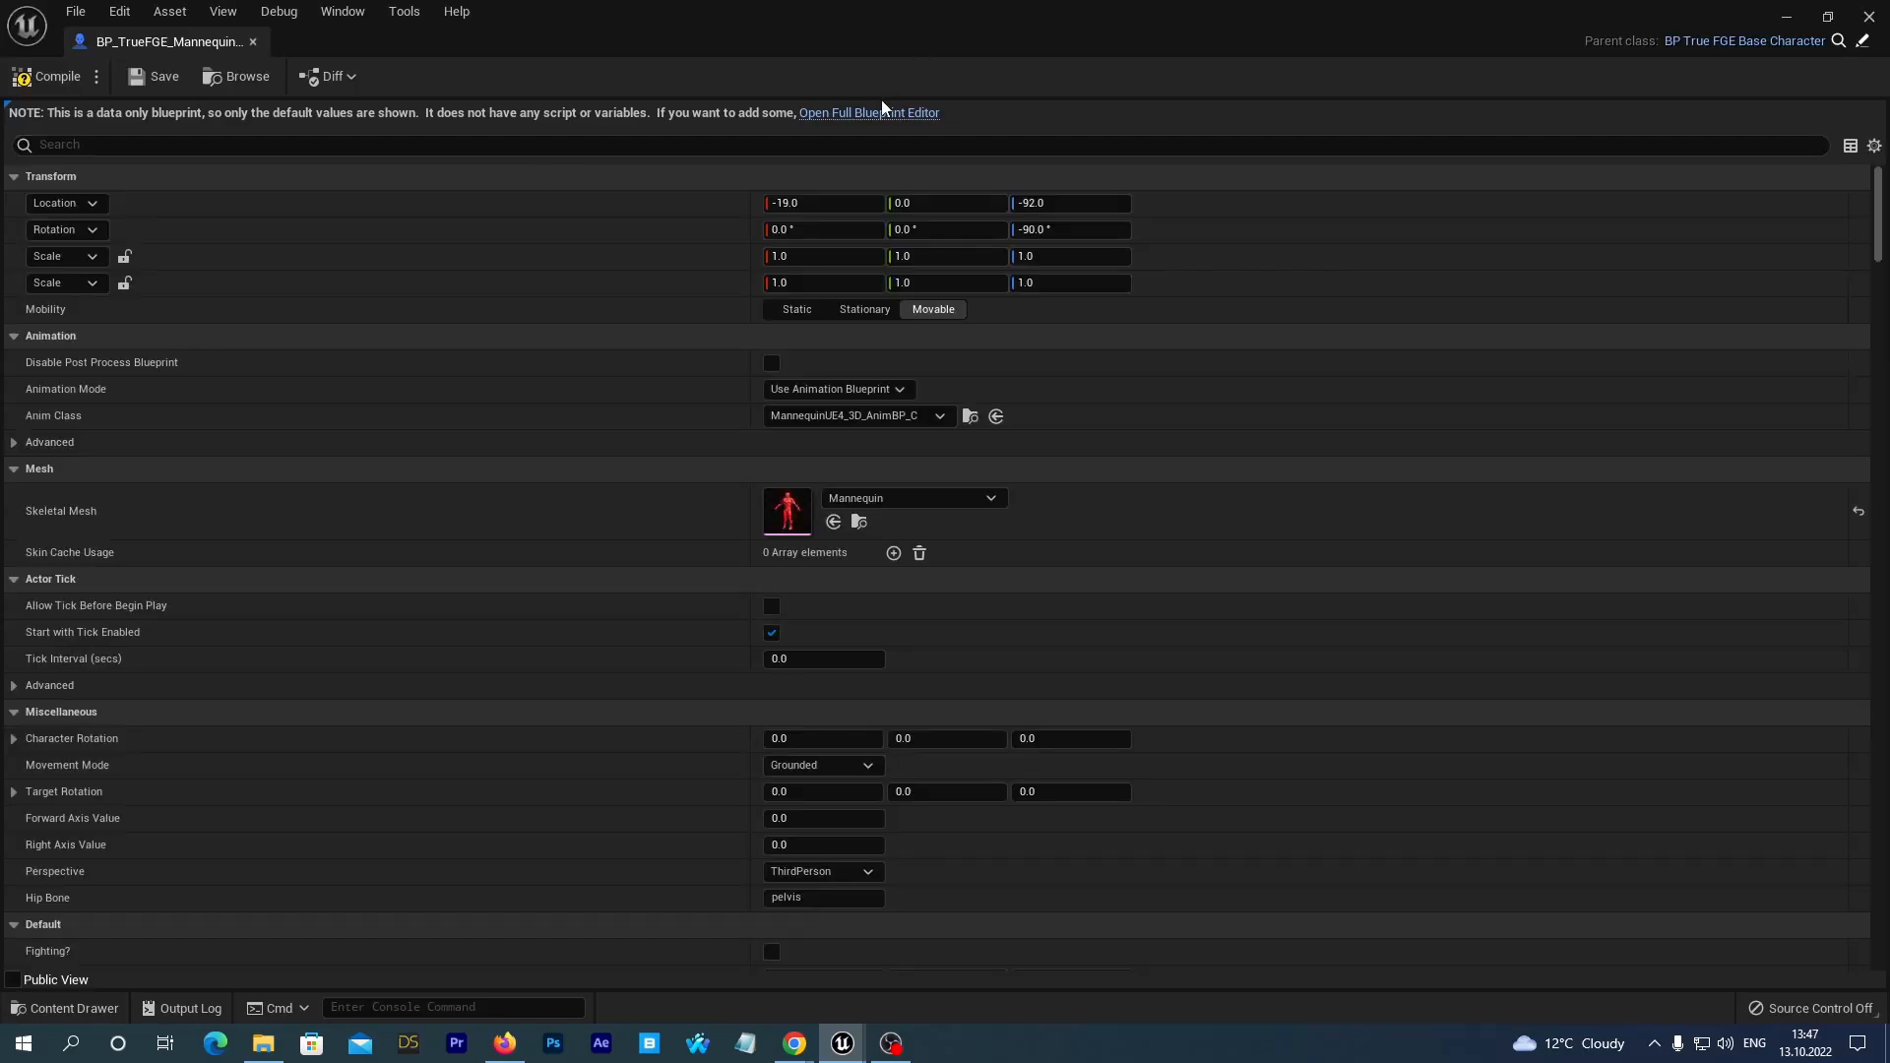
left_click(879, 111)
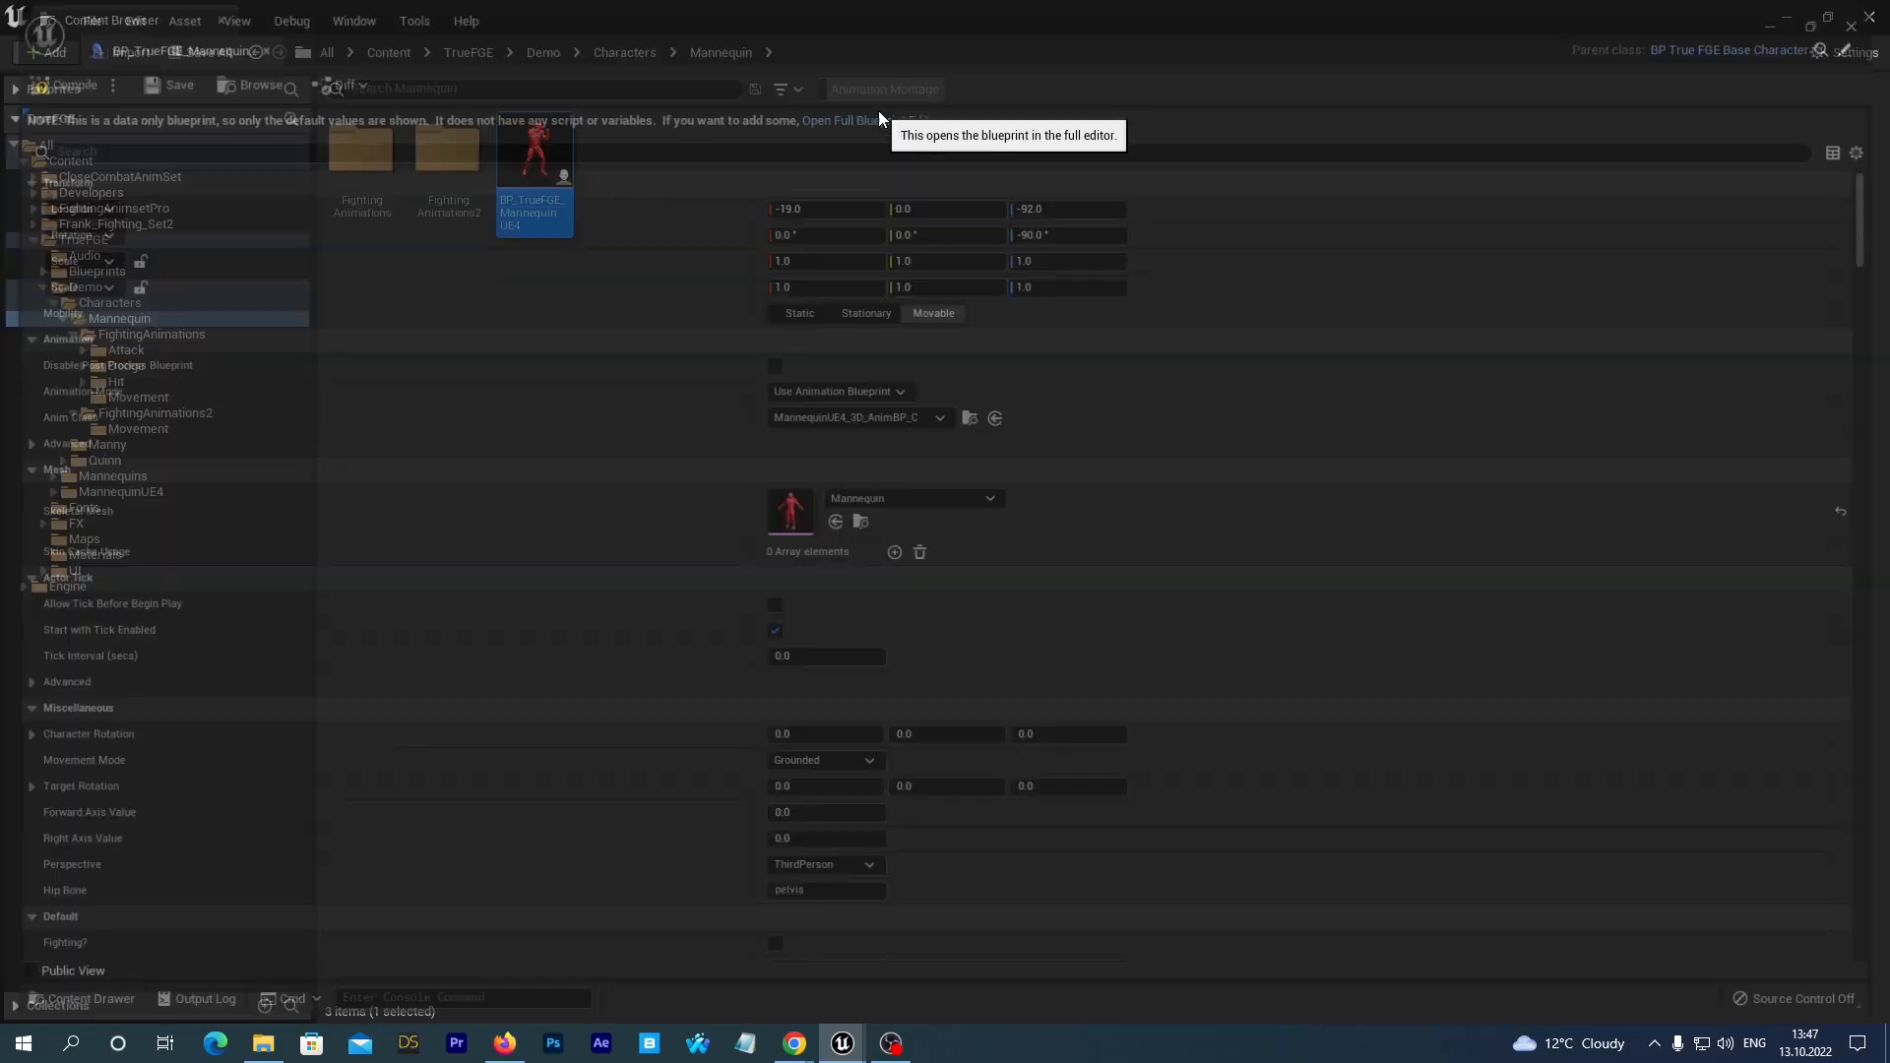
scroll(162, 228, "down", 1)
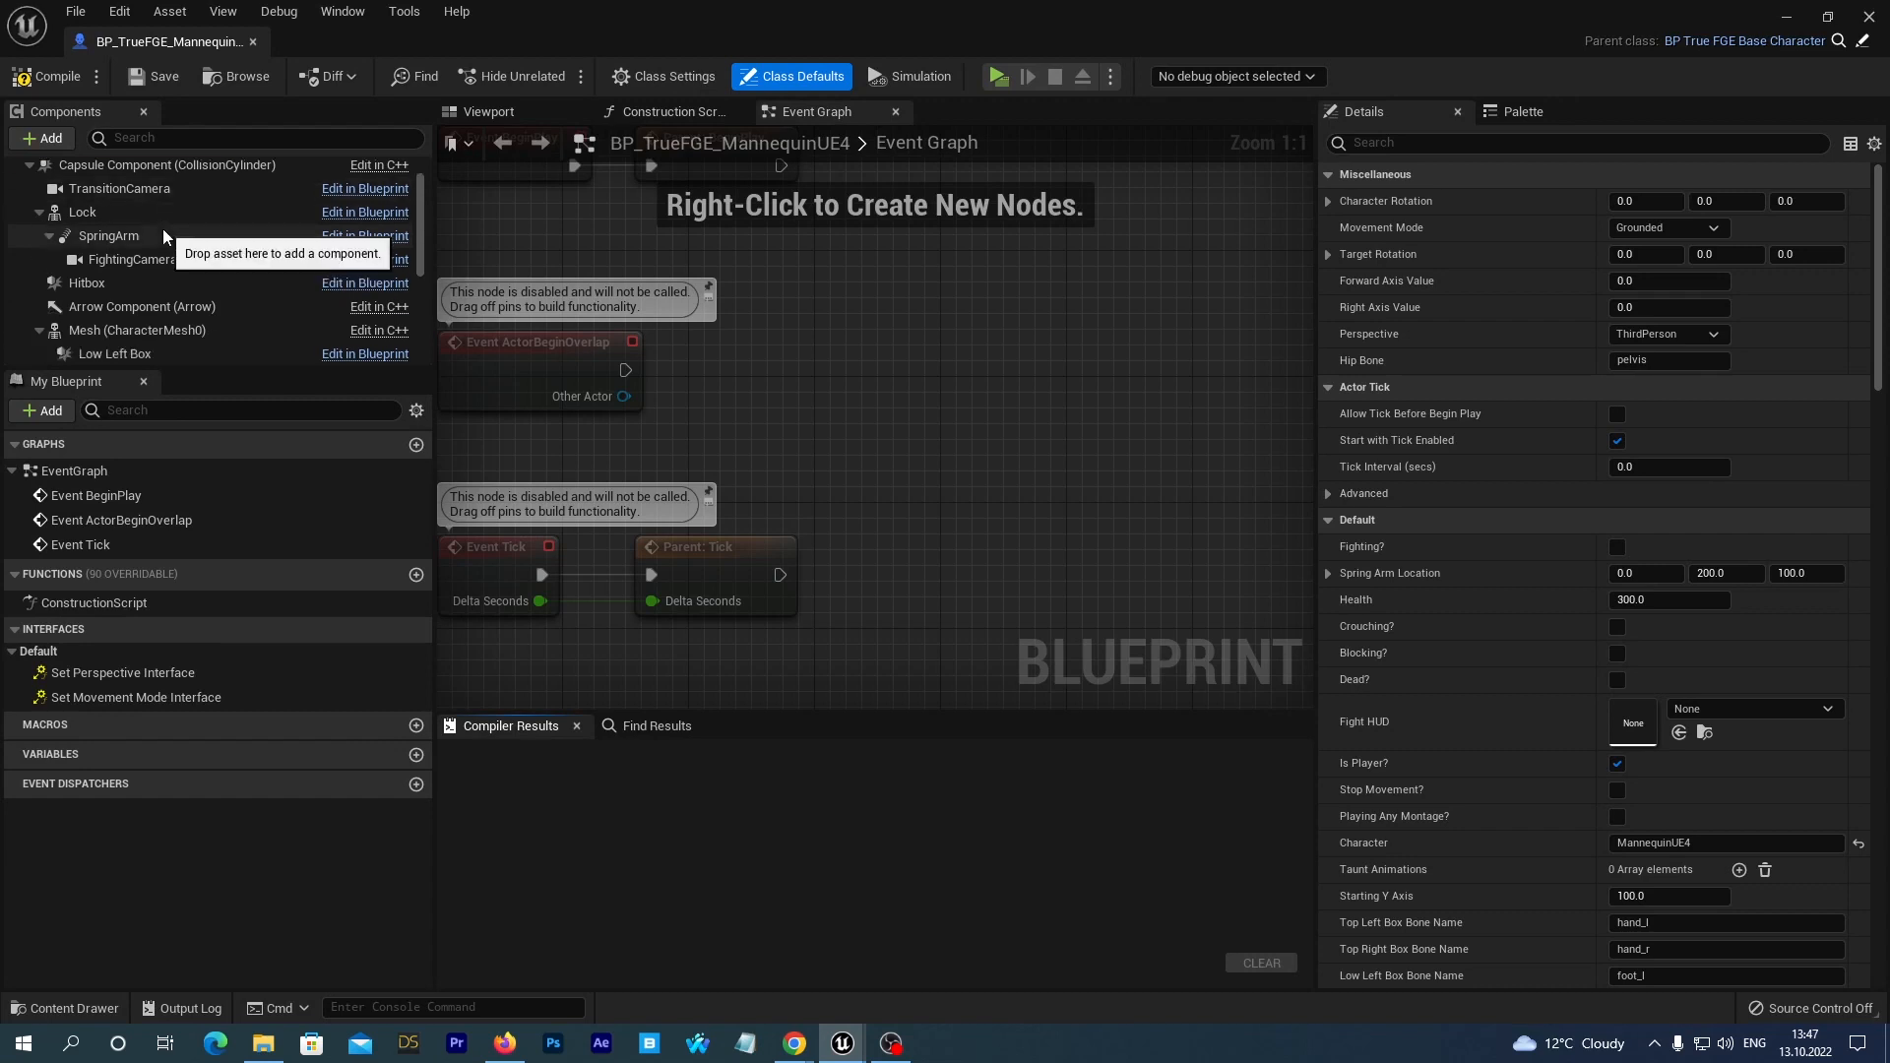
left_click(86, 338)
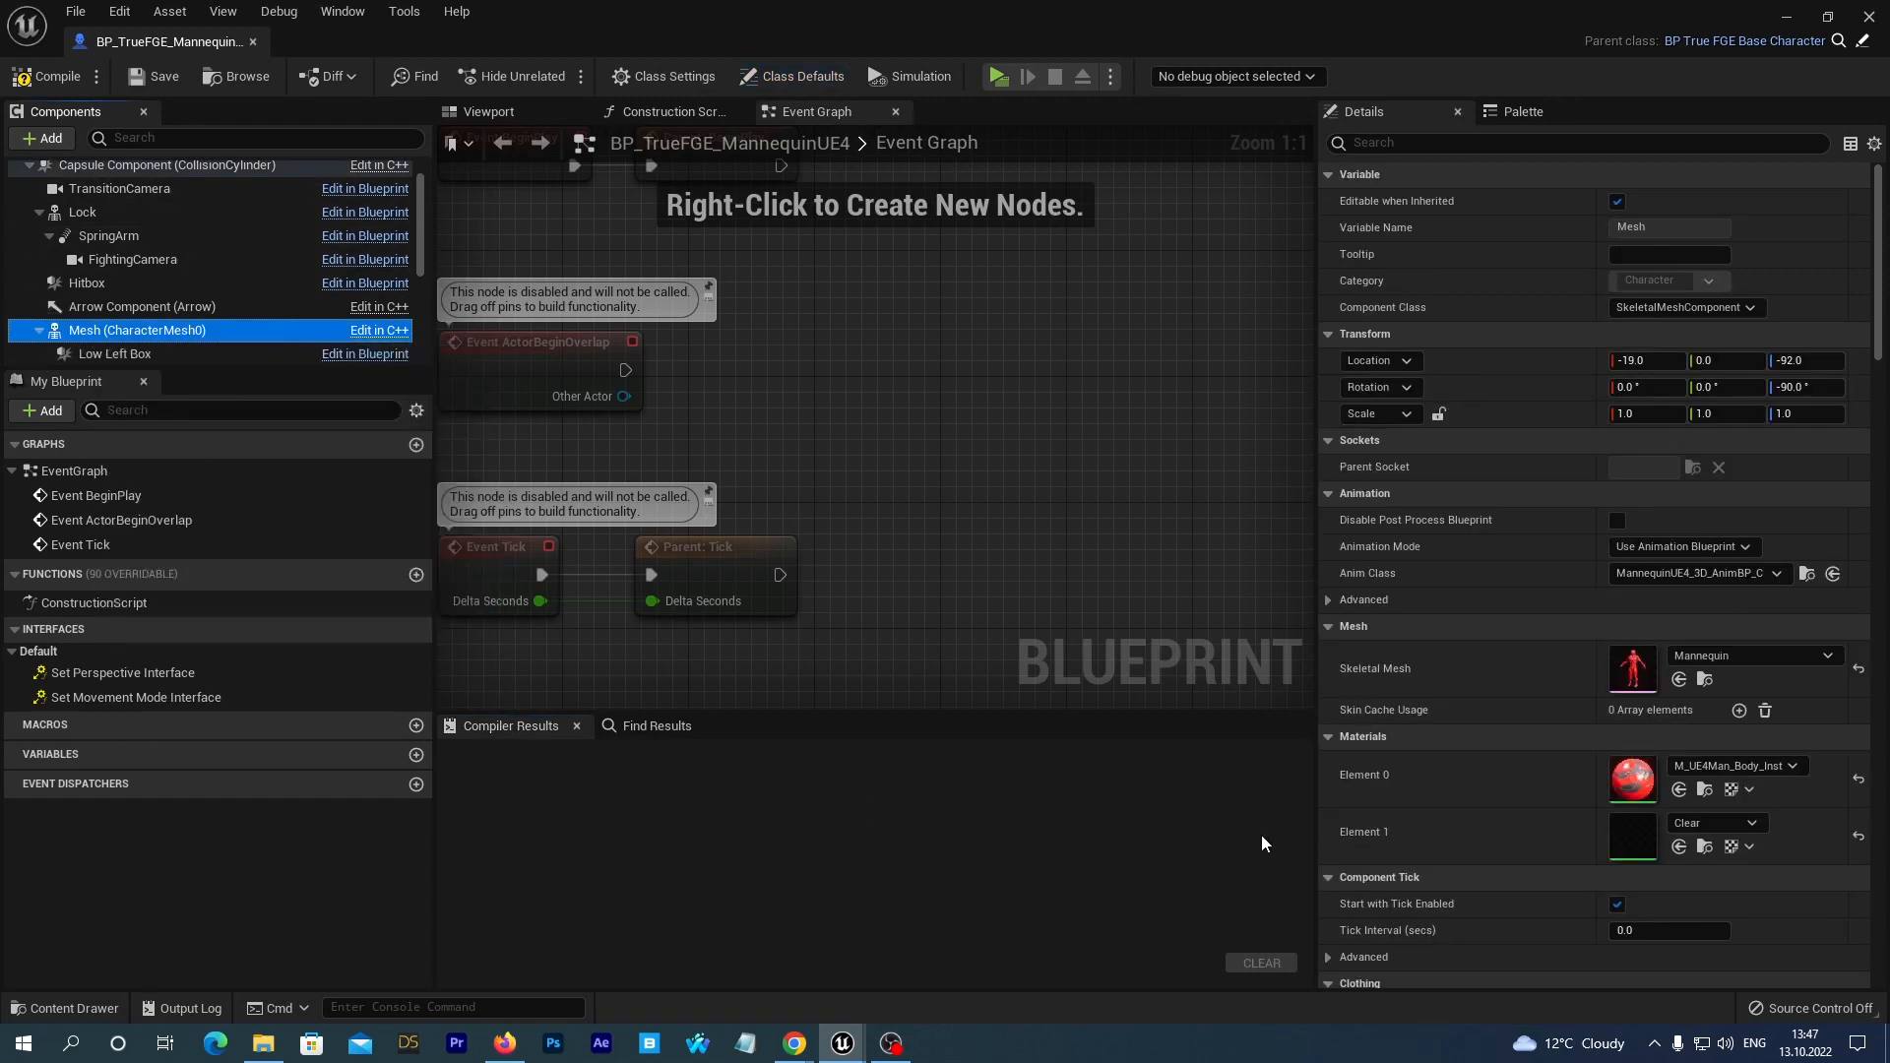
Rename QuinnUE4_3D_AnimBP in the Mannequin's FightingAnimations folder as UE4_3D_AnimBP_1.
left_click(64, 1008)
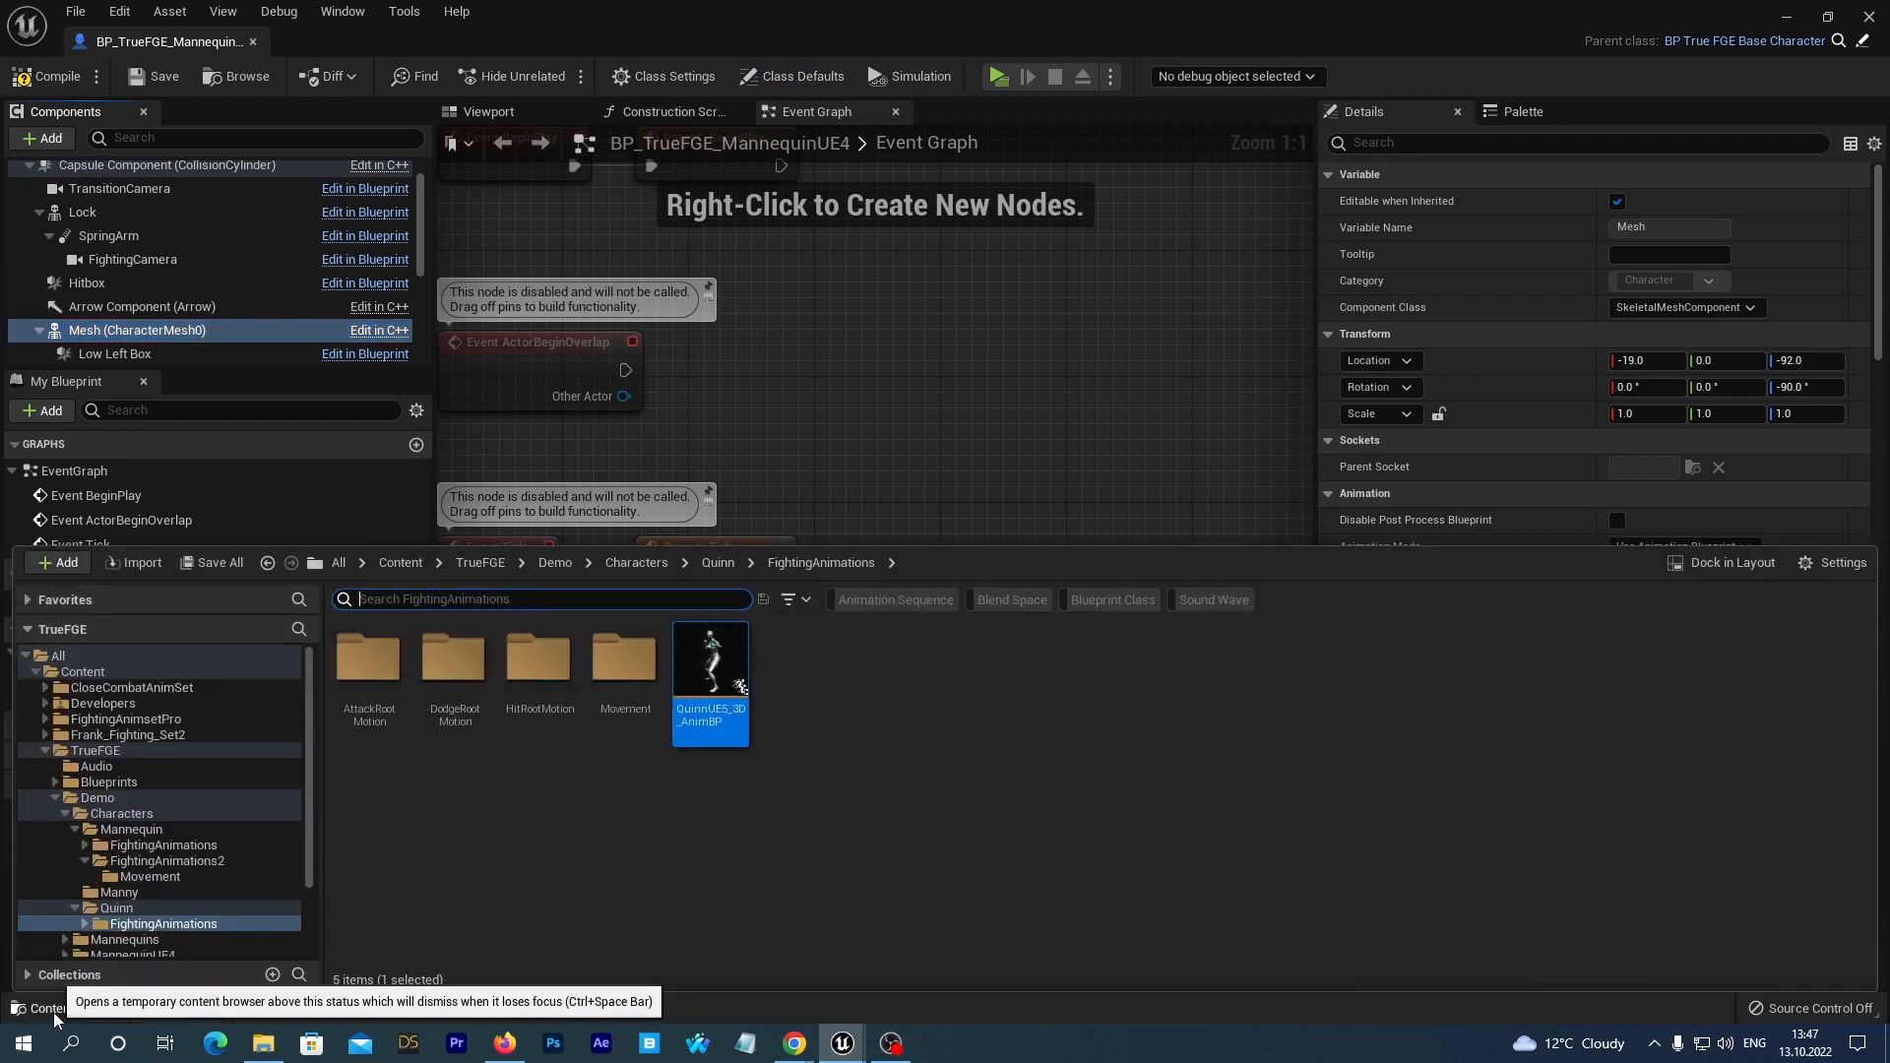
left_click(128, 849)
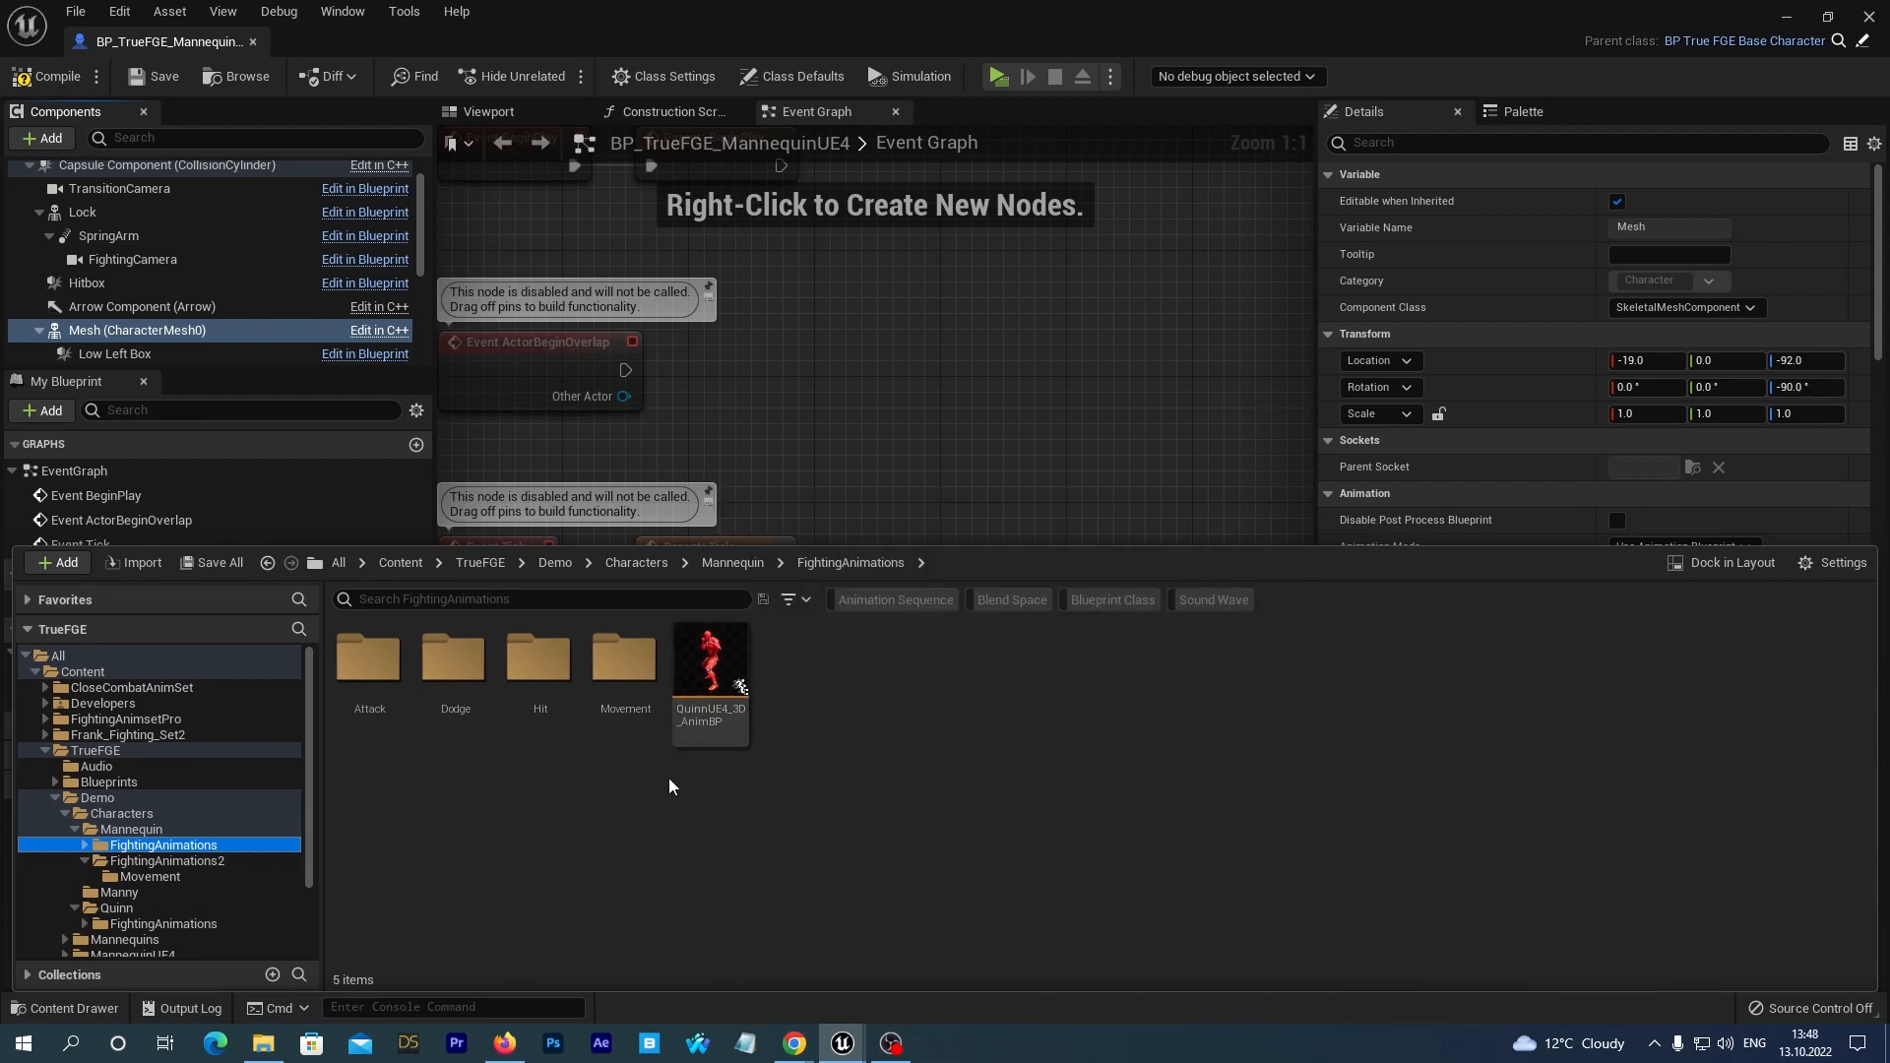
left_click(718, 656)
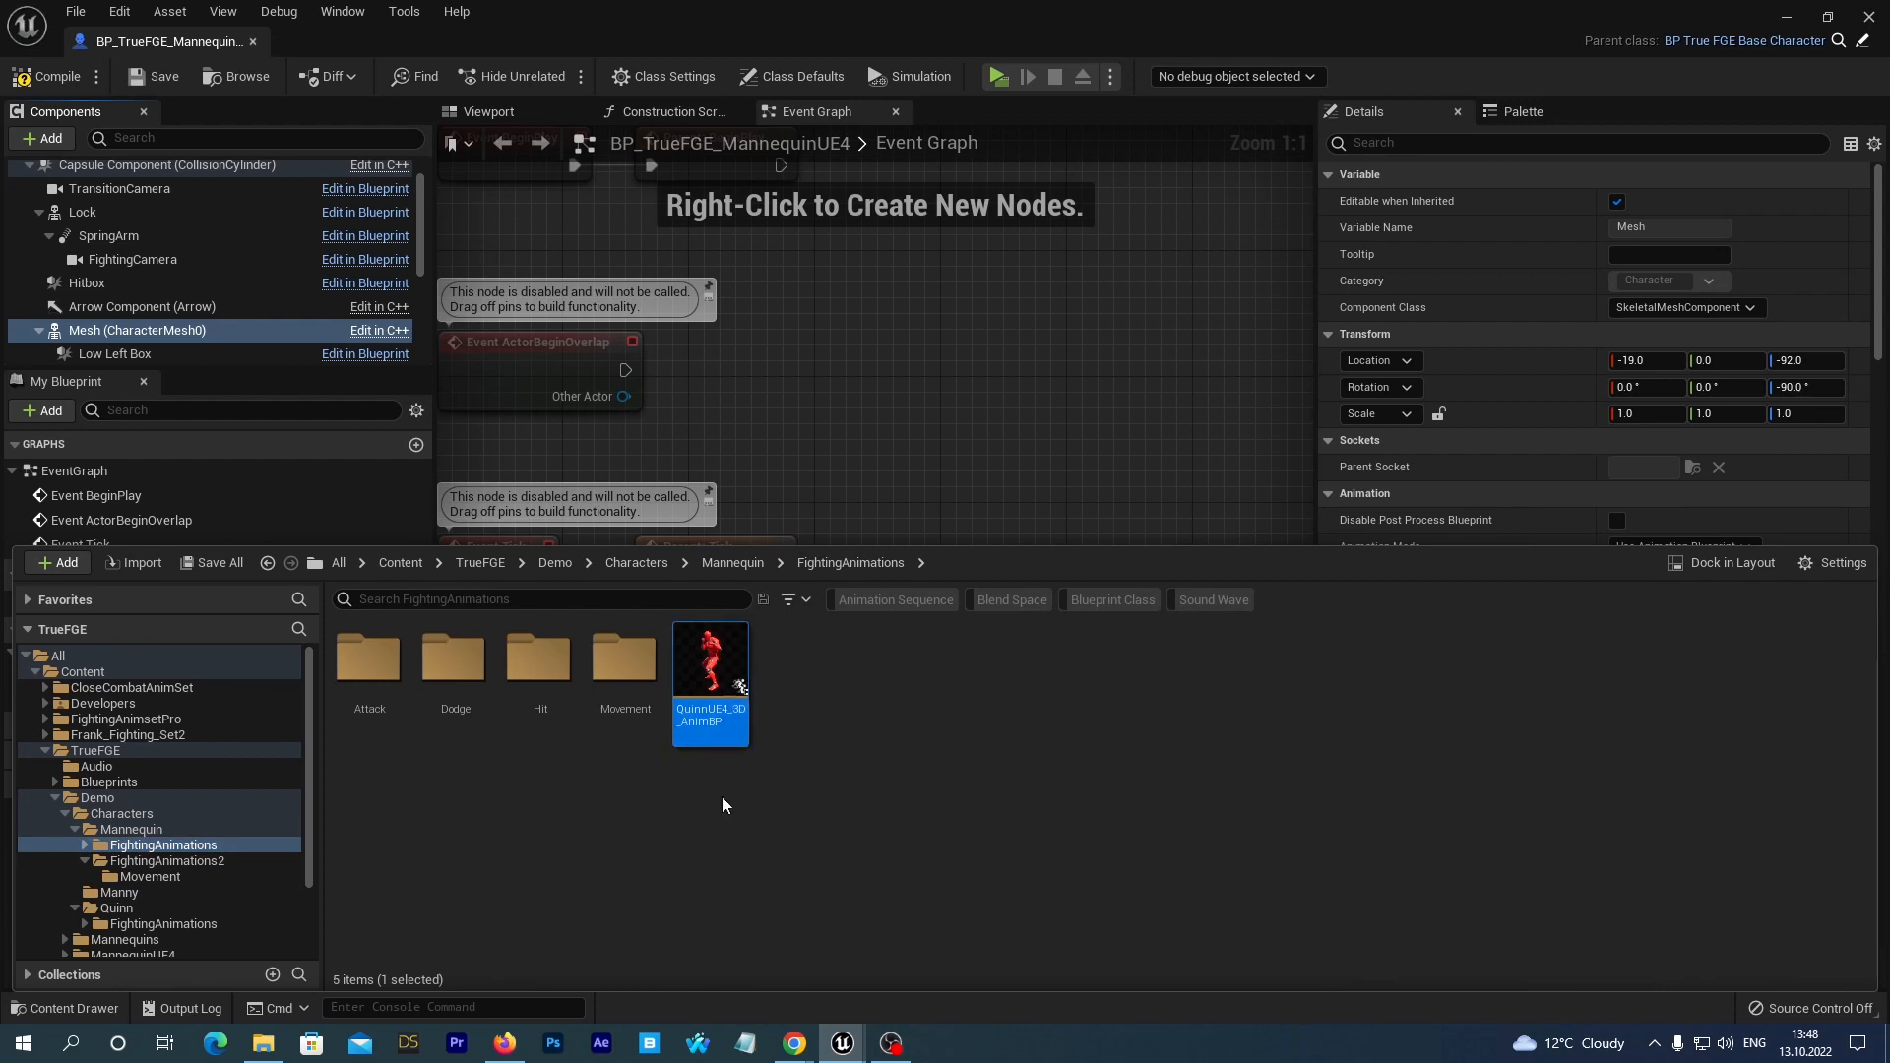
key("F2")
key("Home")
key("Delete")
key("Delete")
key("Delete")
key("Delete")
key("Delete")
key("End")
type("_1")
key("Return")
left_click(872, 422)
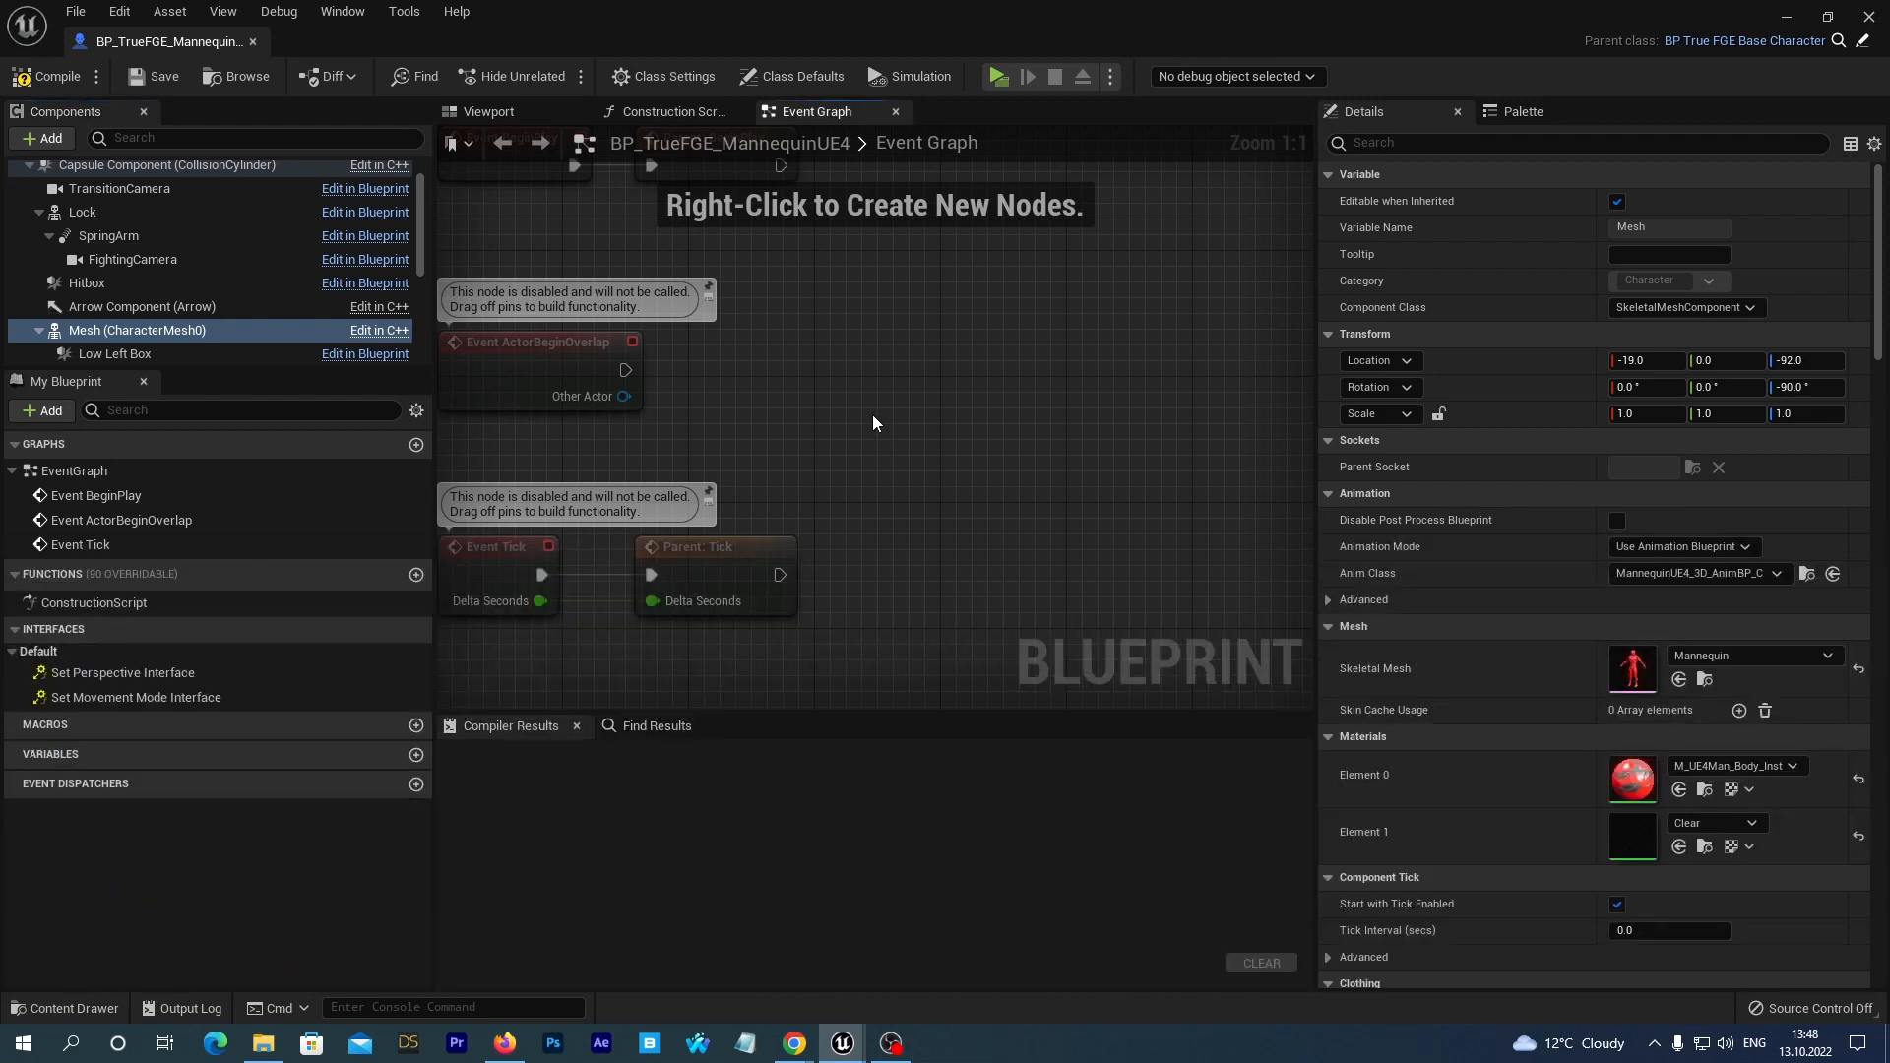
Assign UE4_3D_AnimBP_1 as the mesh's Anim Class, save and compile the Blueprint, and view the character in the viewport.
left_click(1757, 577)
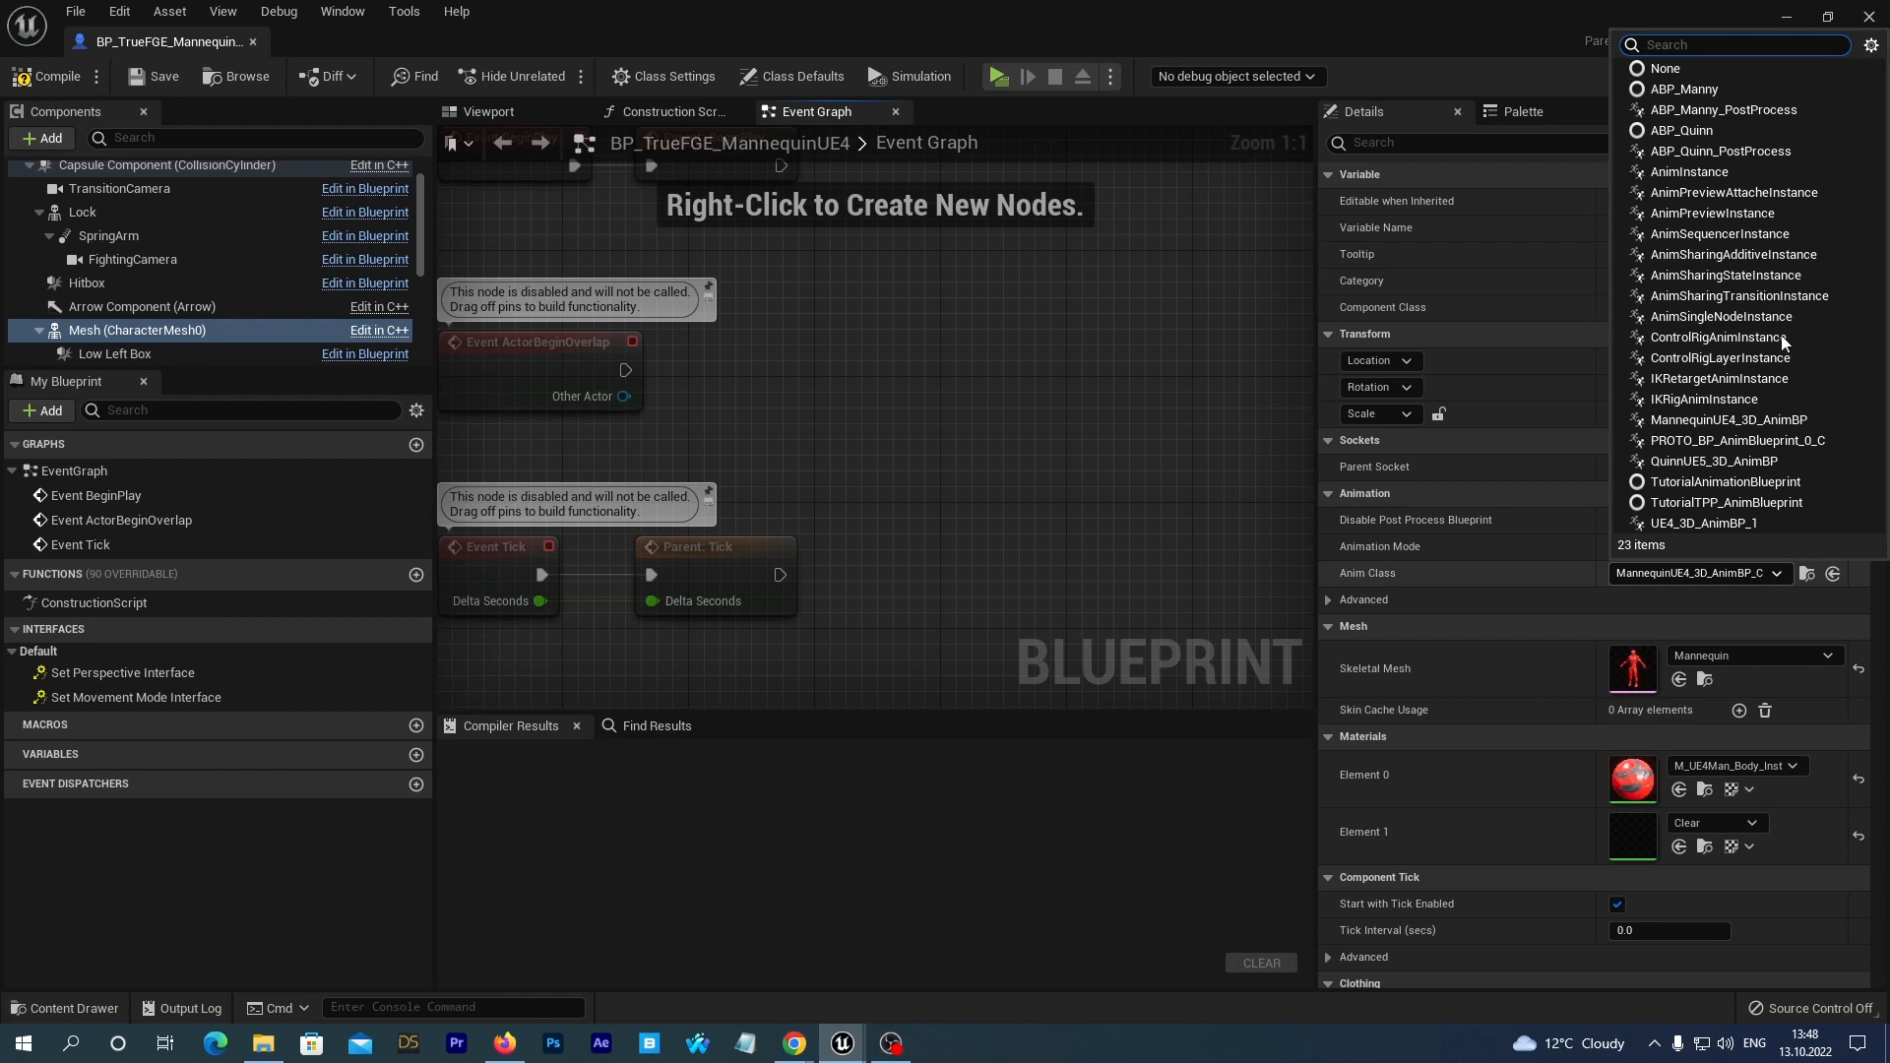
left_click(138, 331)
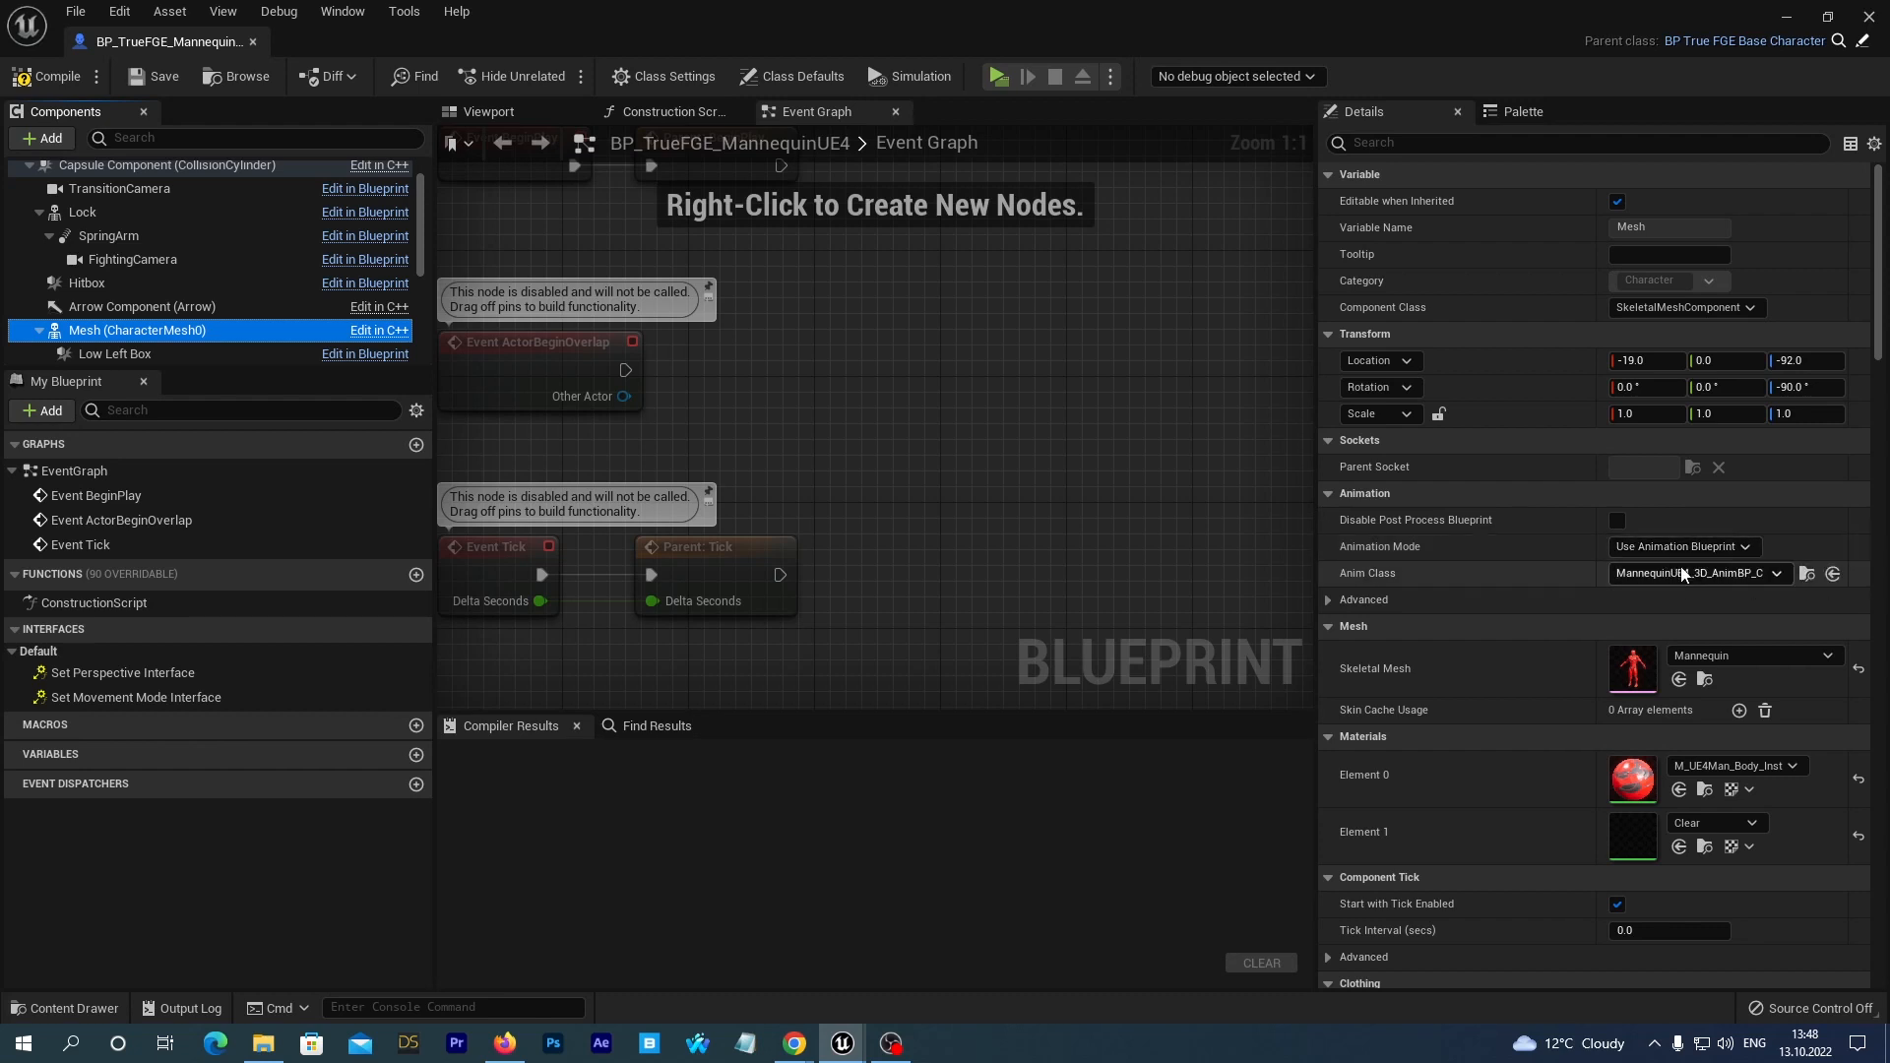
left_click(44, 1008)
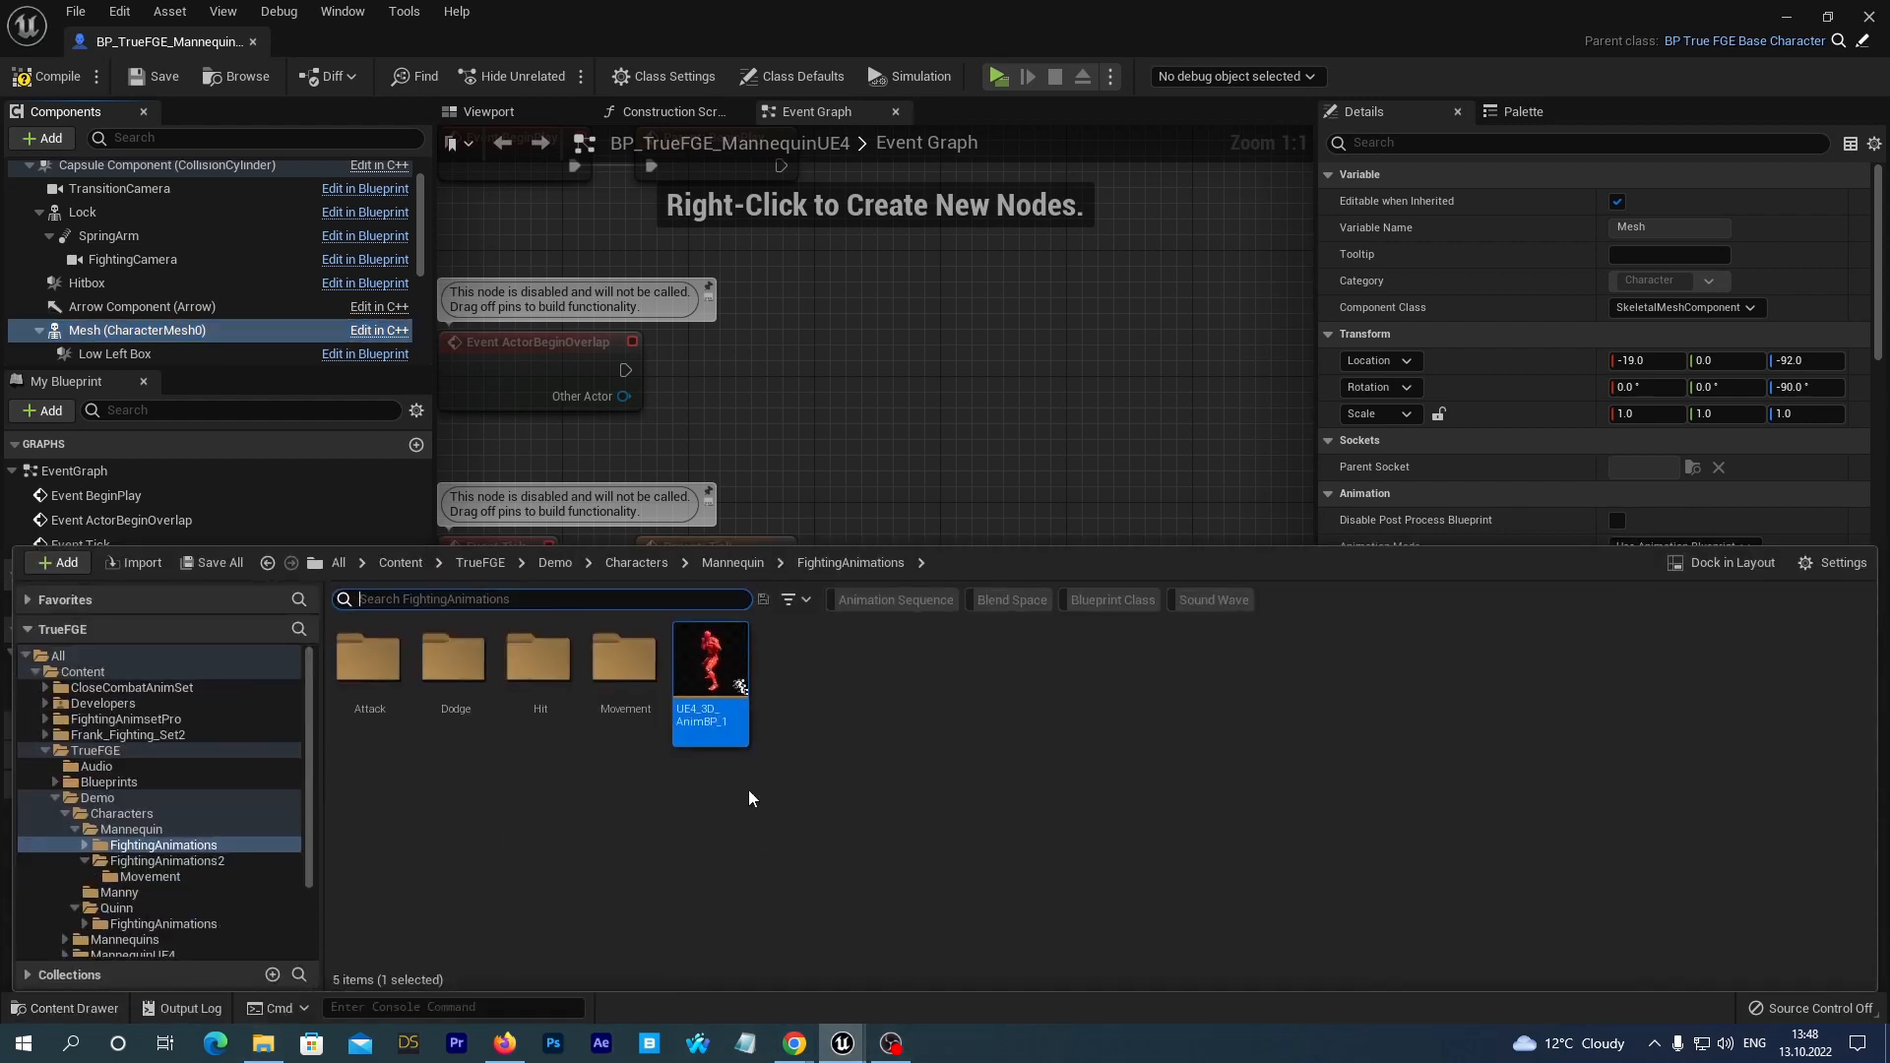
mouse_move(704, 670)
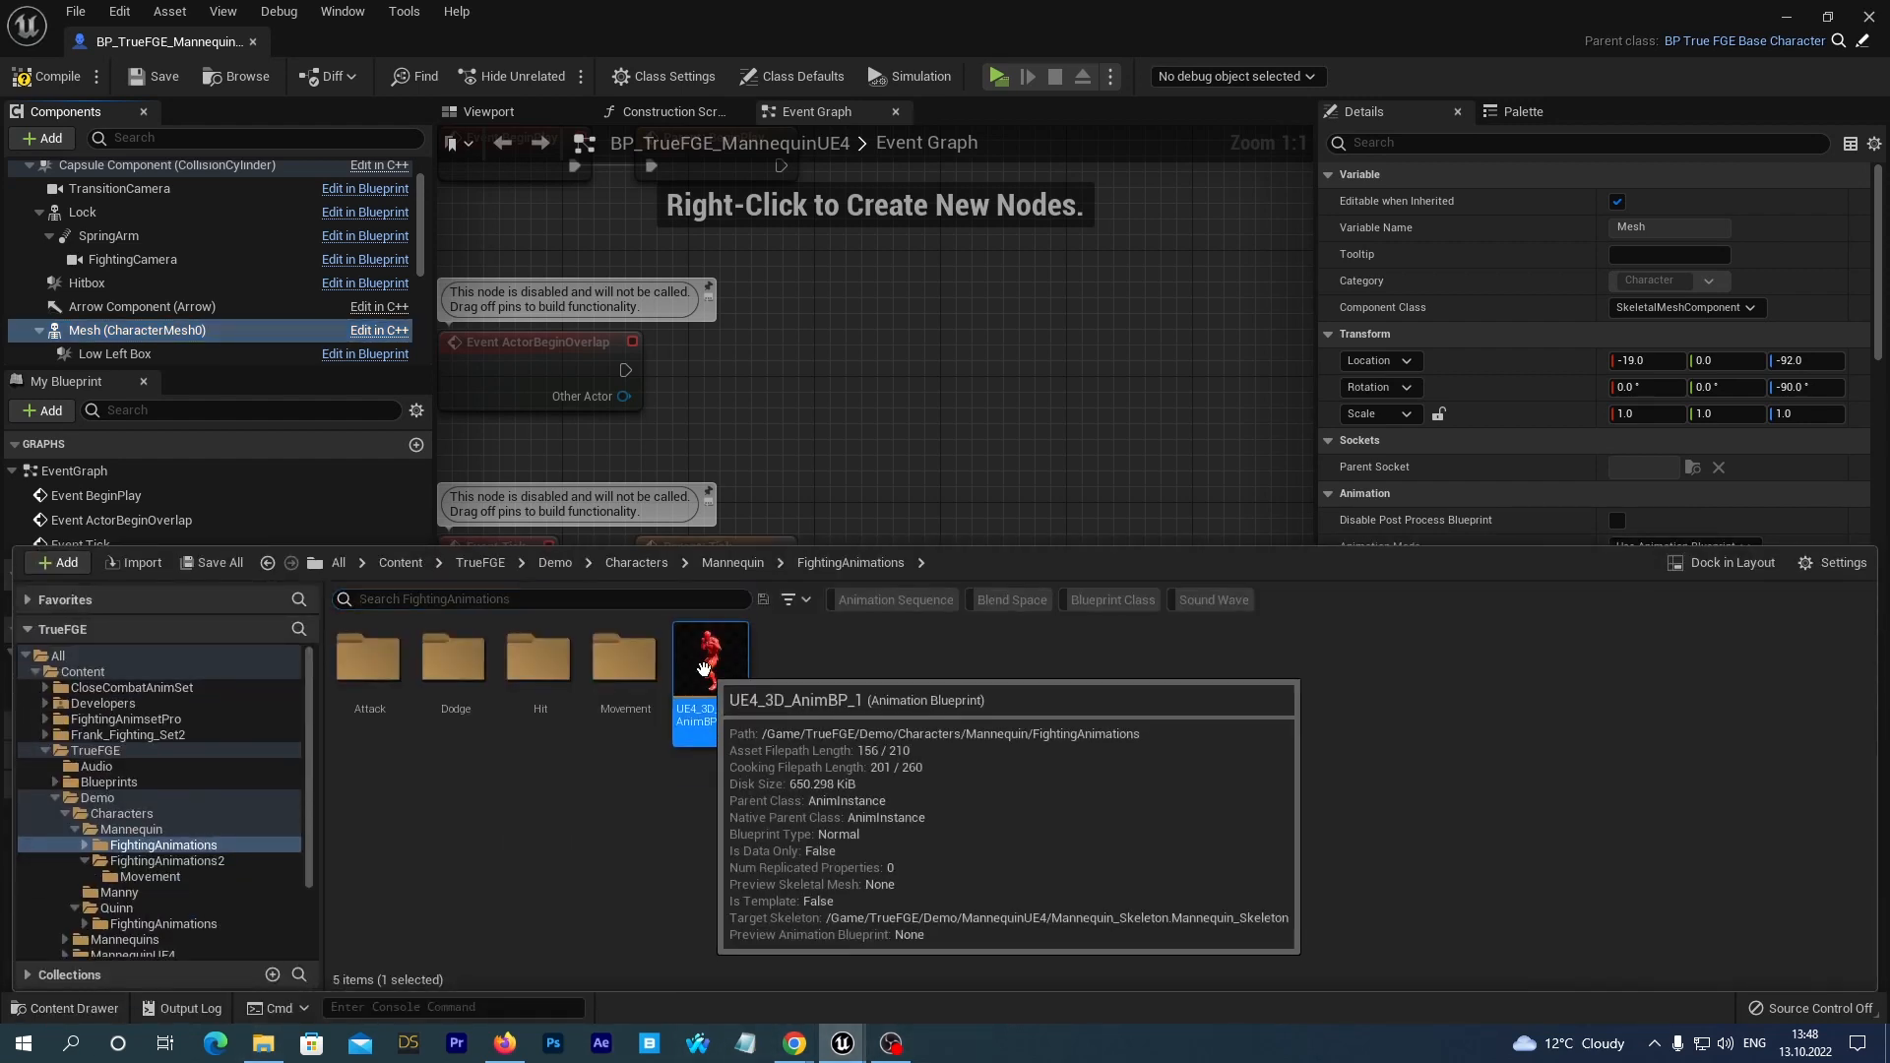
left_click(1557, 469)
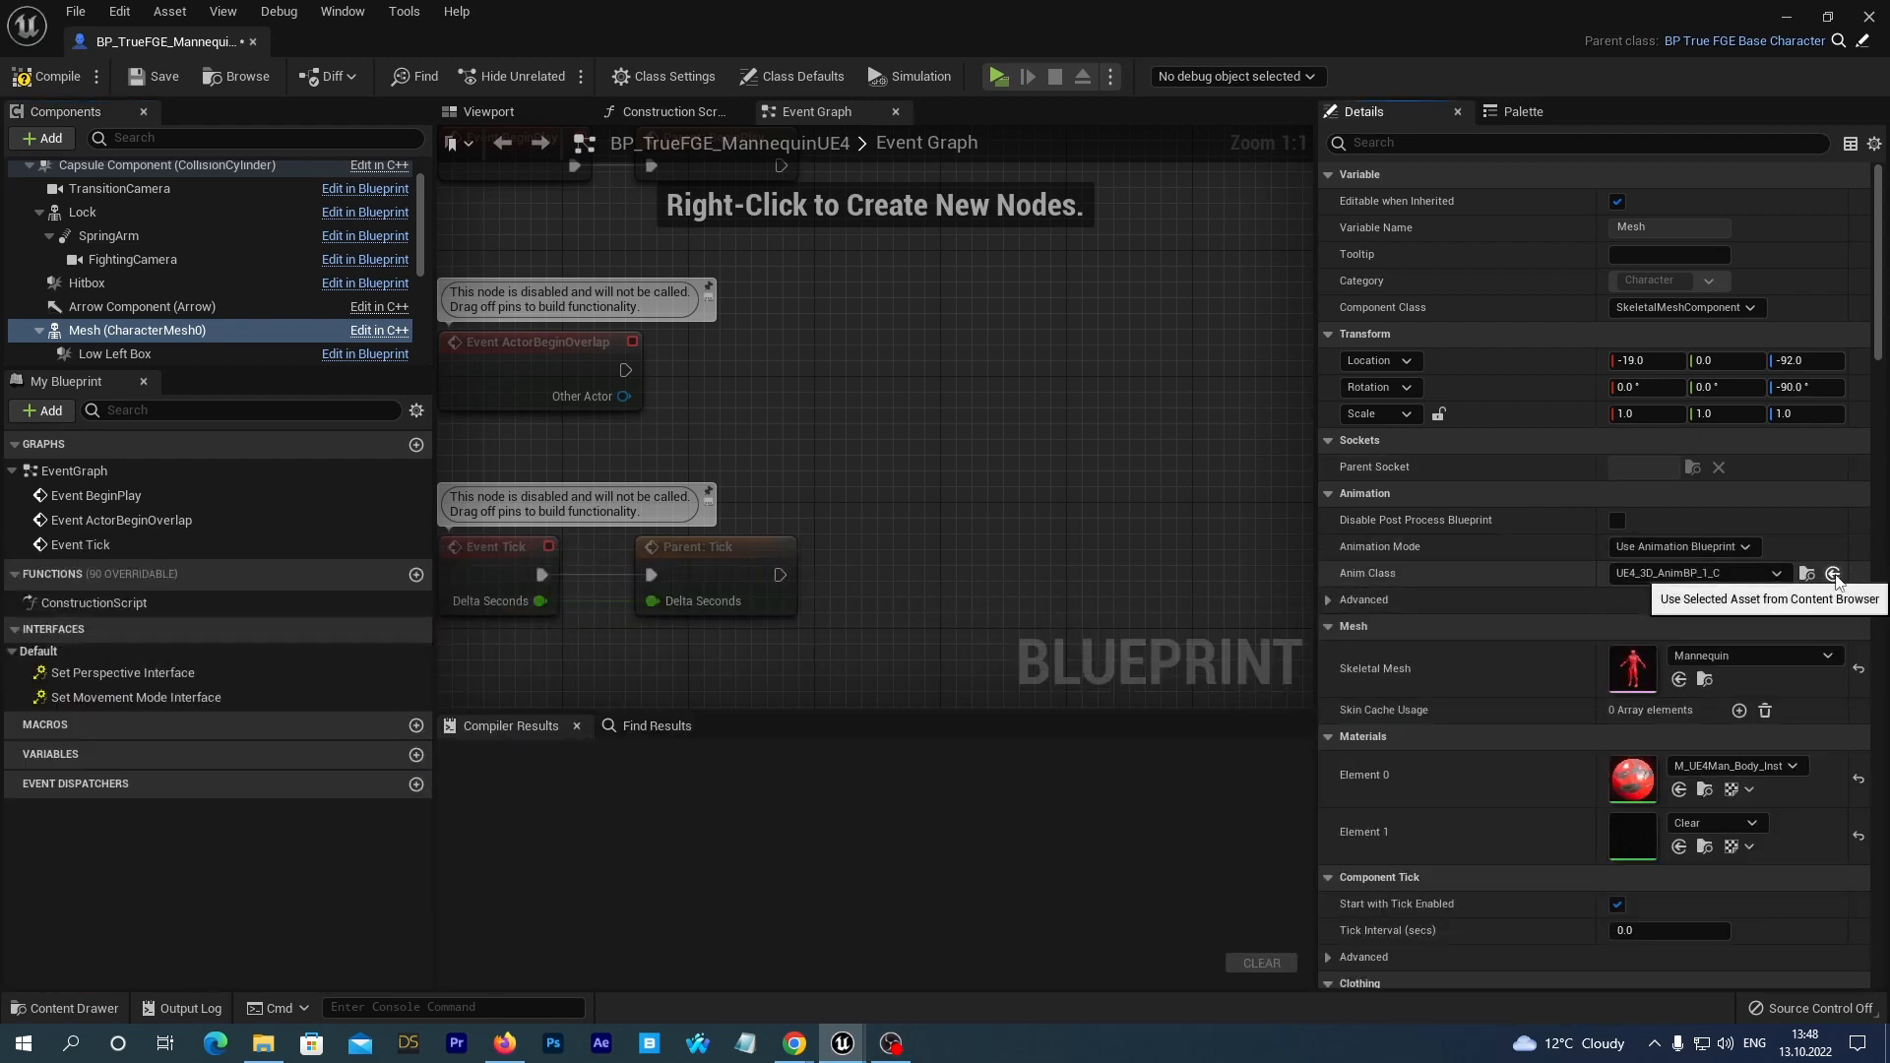
left_click(1833, 575)
left_click(144, 79)
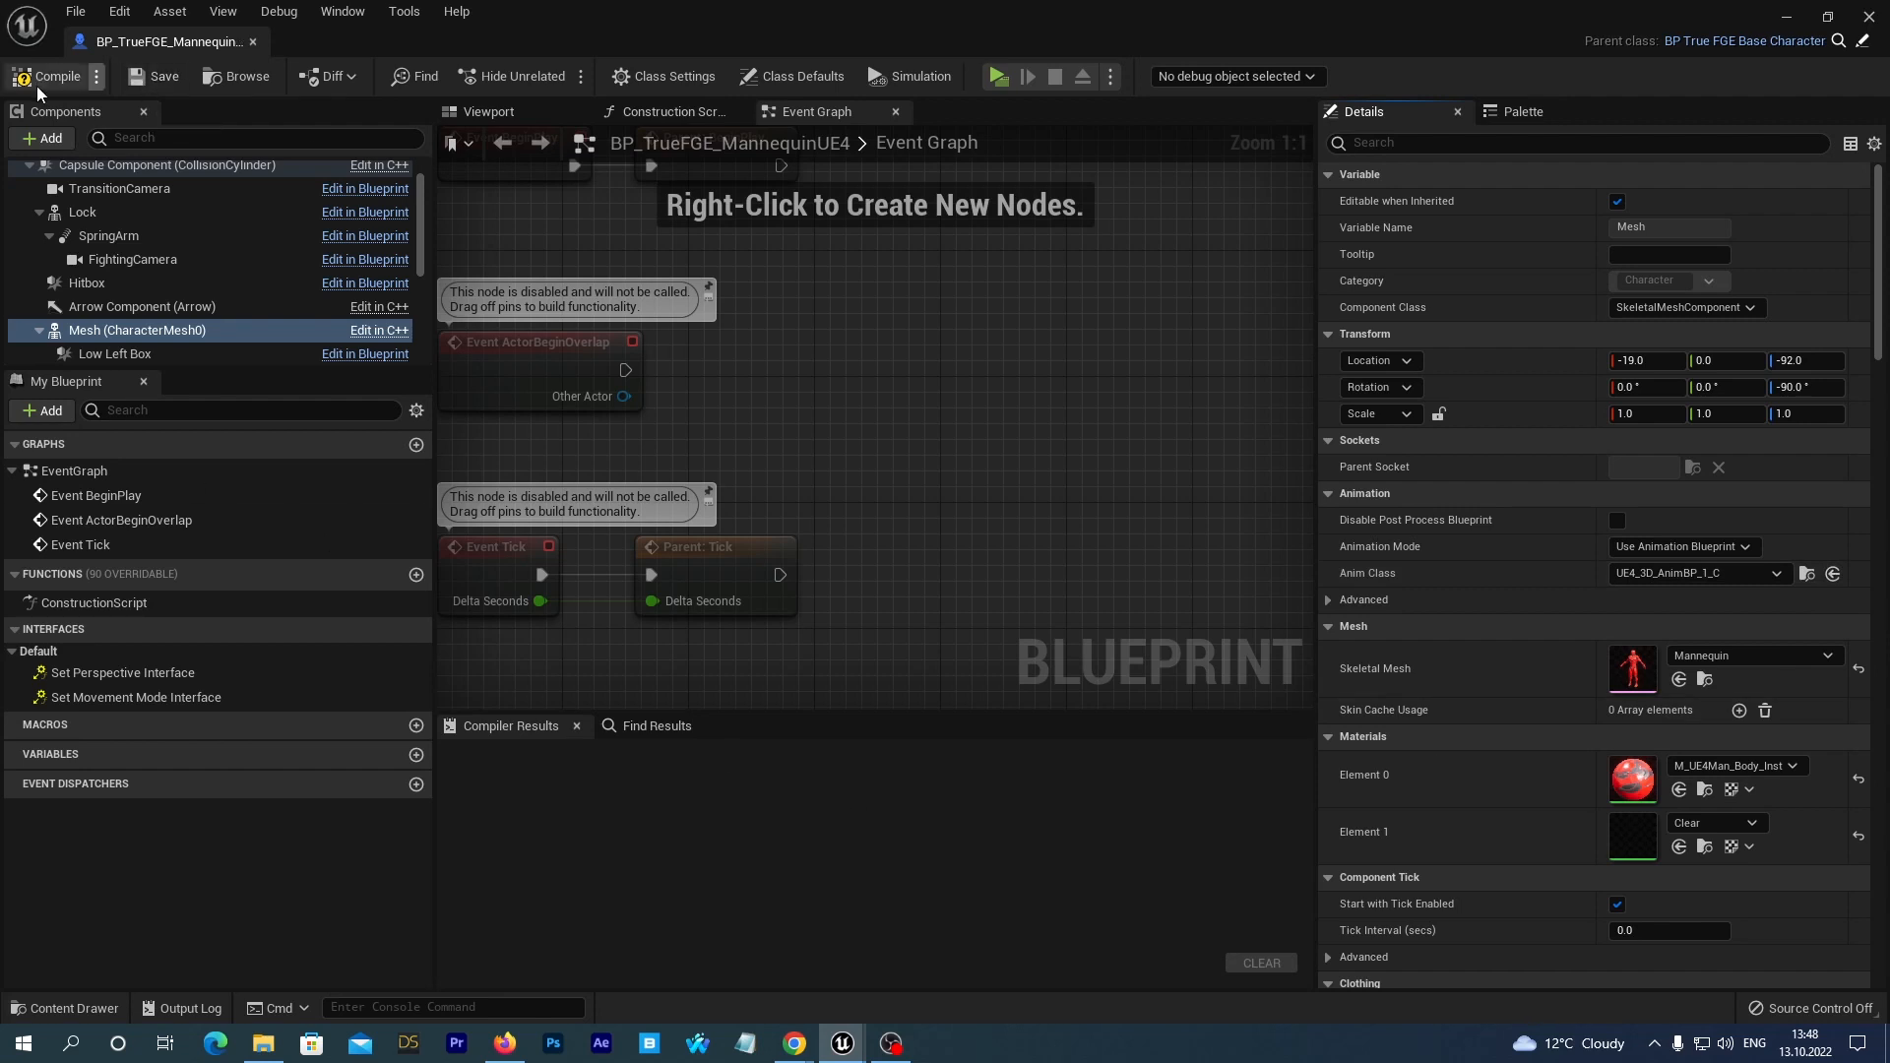
left_click(45, 76)
left_click(511, 114)
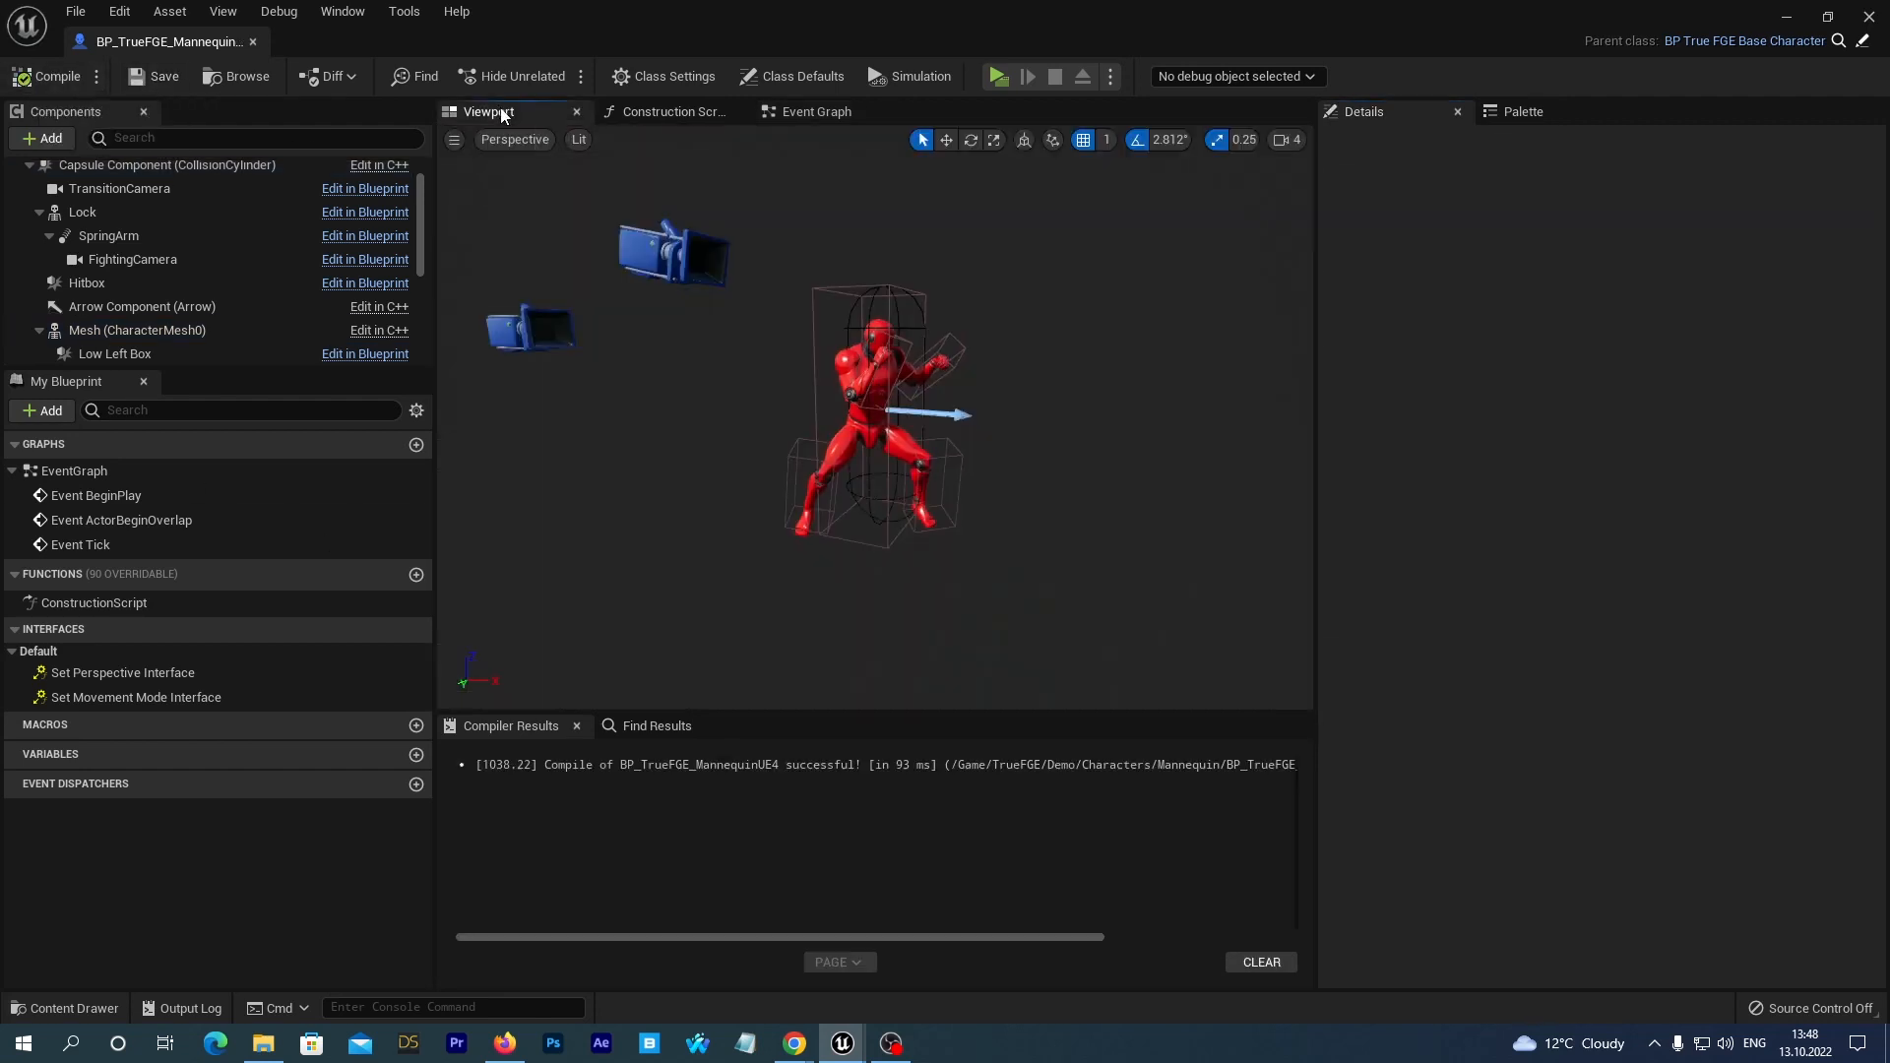
Close the Blueprint editor and Content Browser windows and play-test the fight in HumanVsAiExampleMap.
left_click(1876, 14)
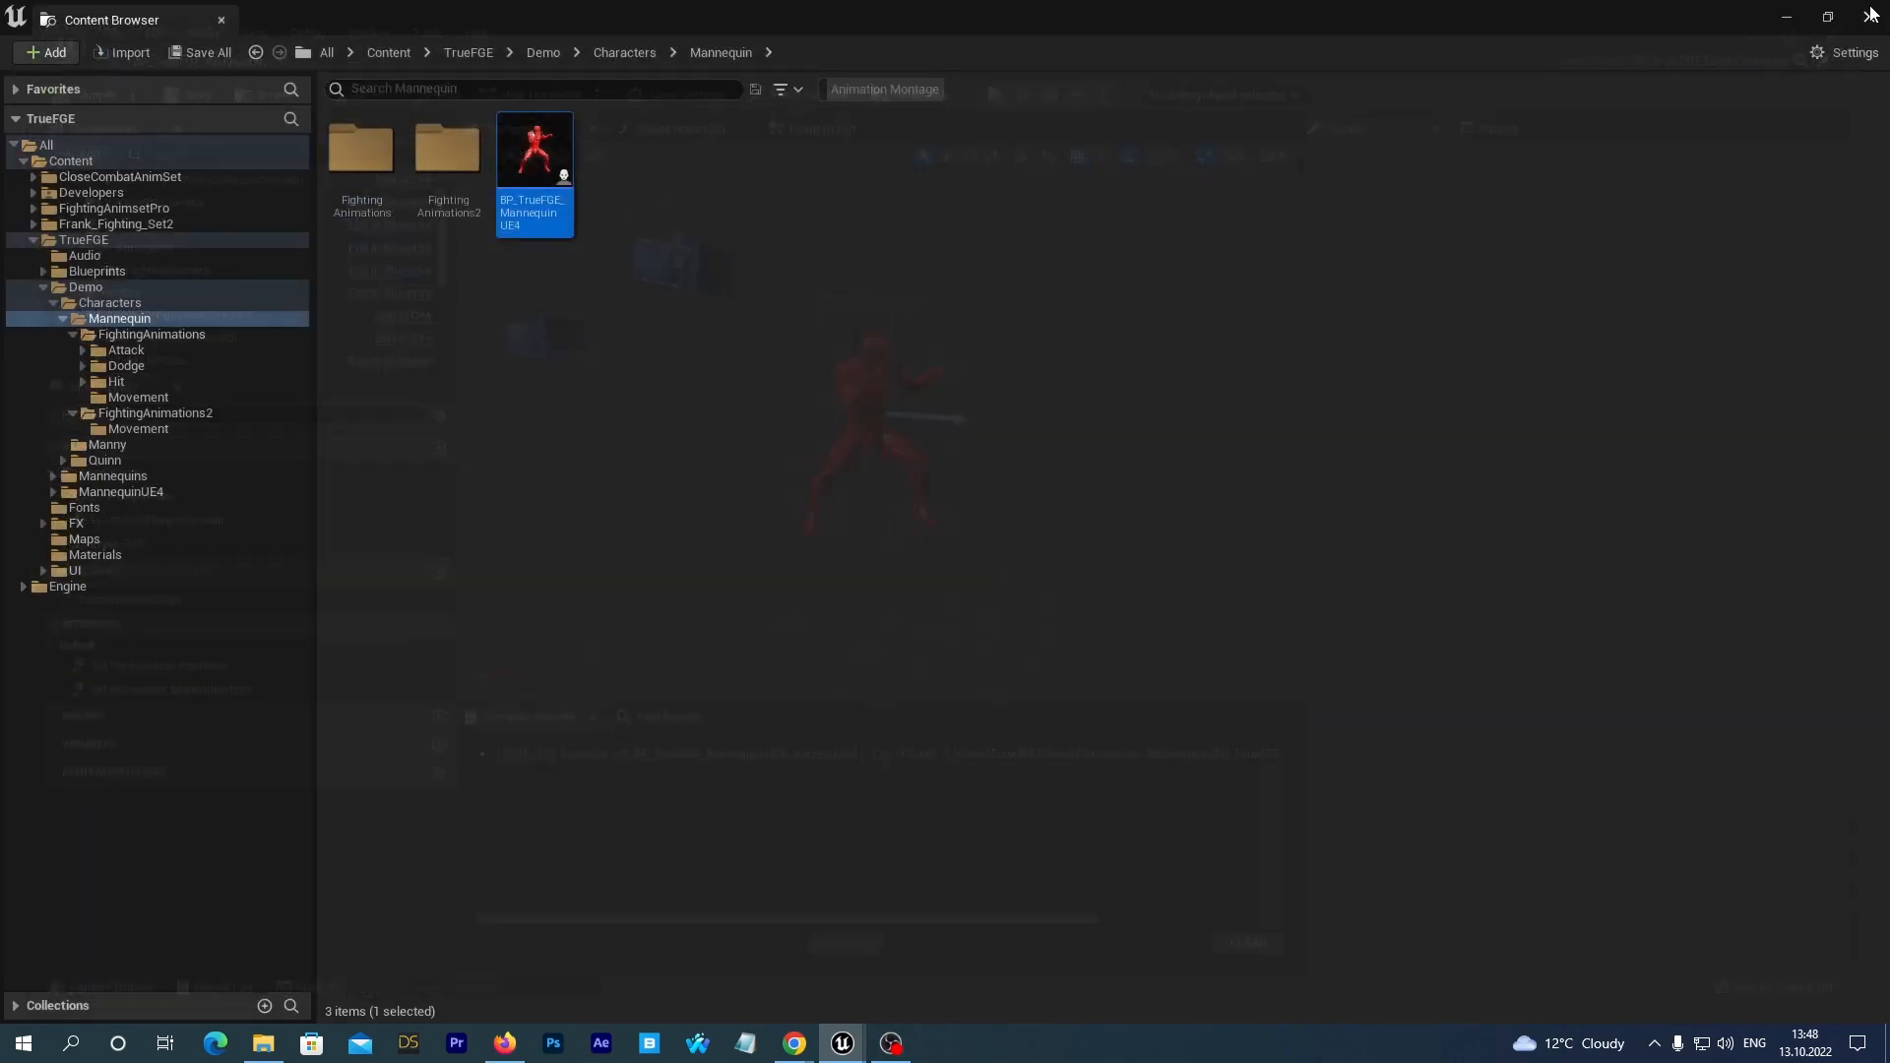
left_click(1870, 16)
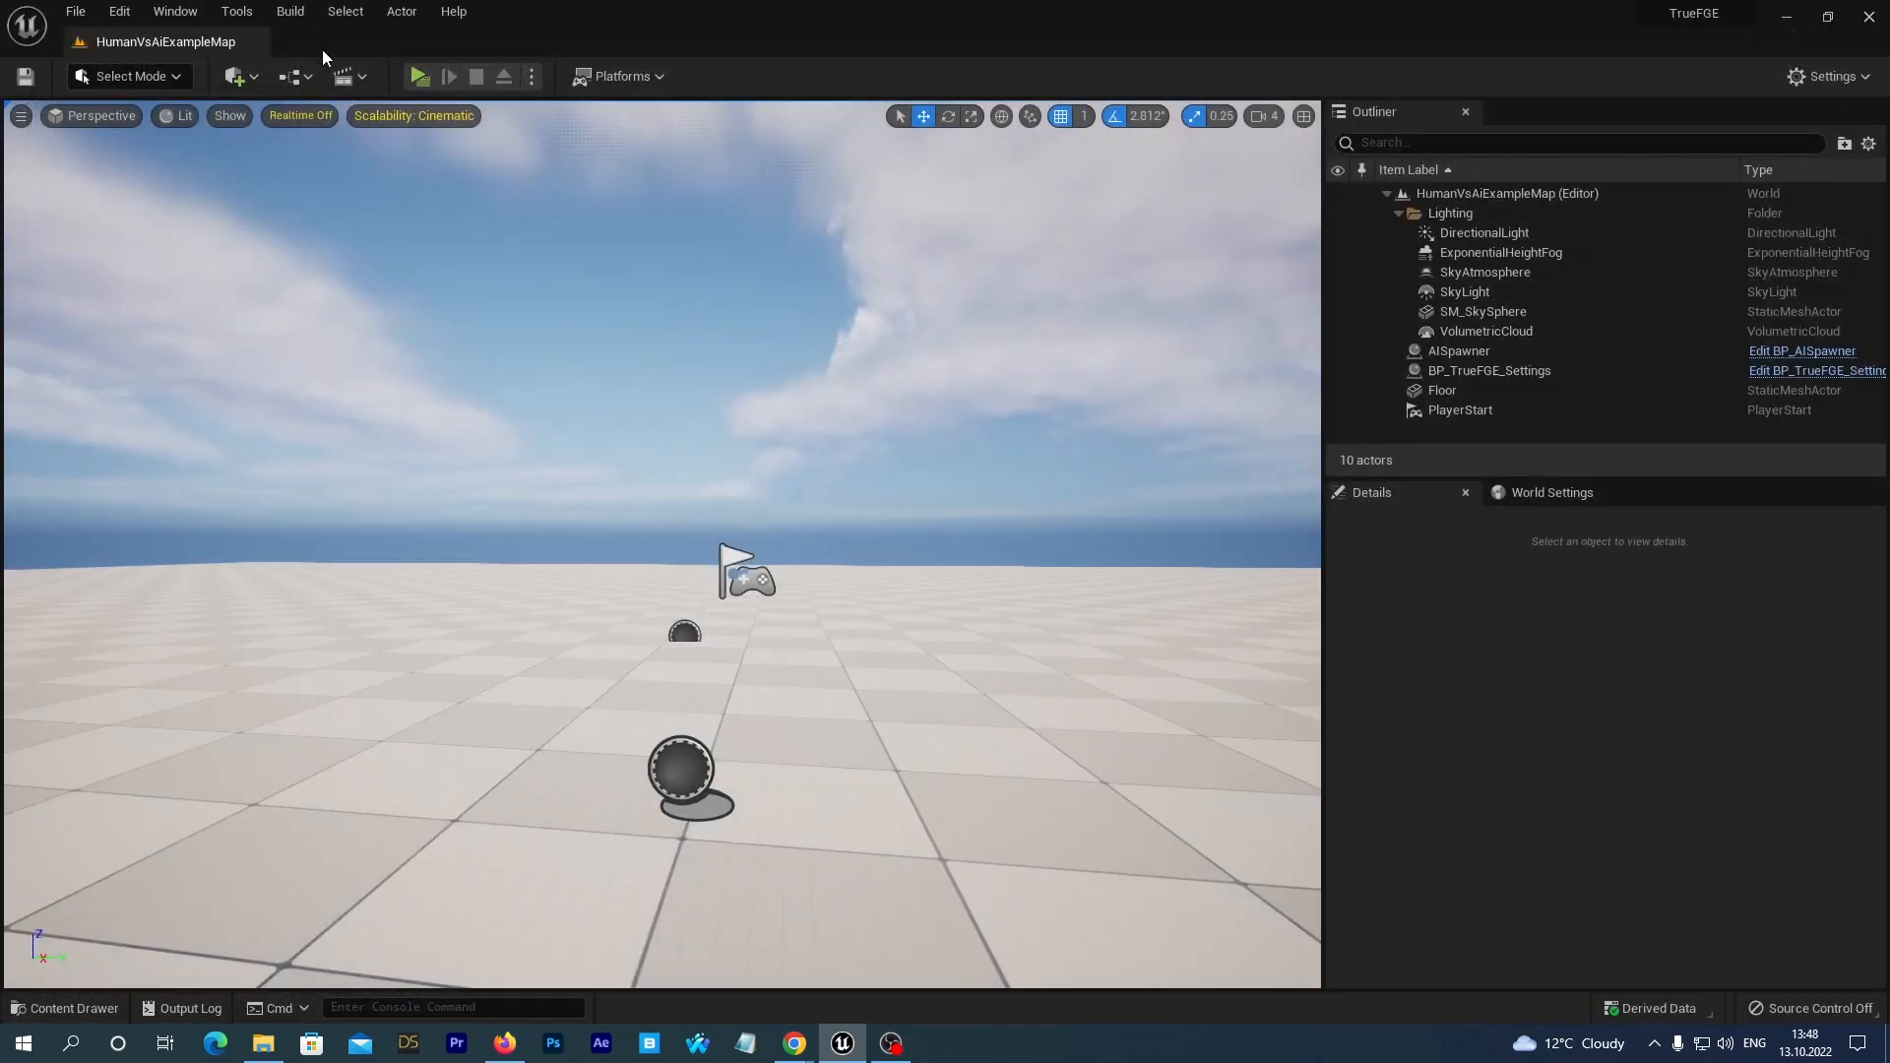
left_click(412, 78)
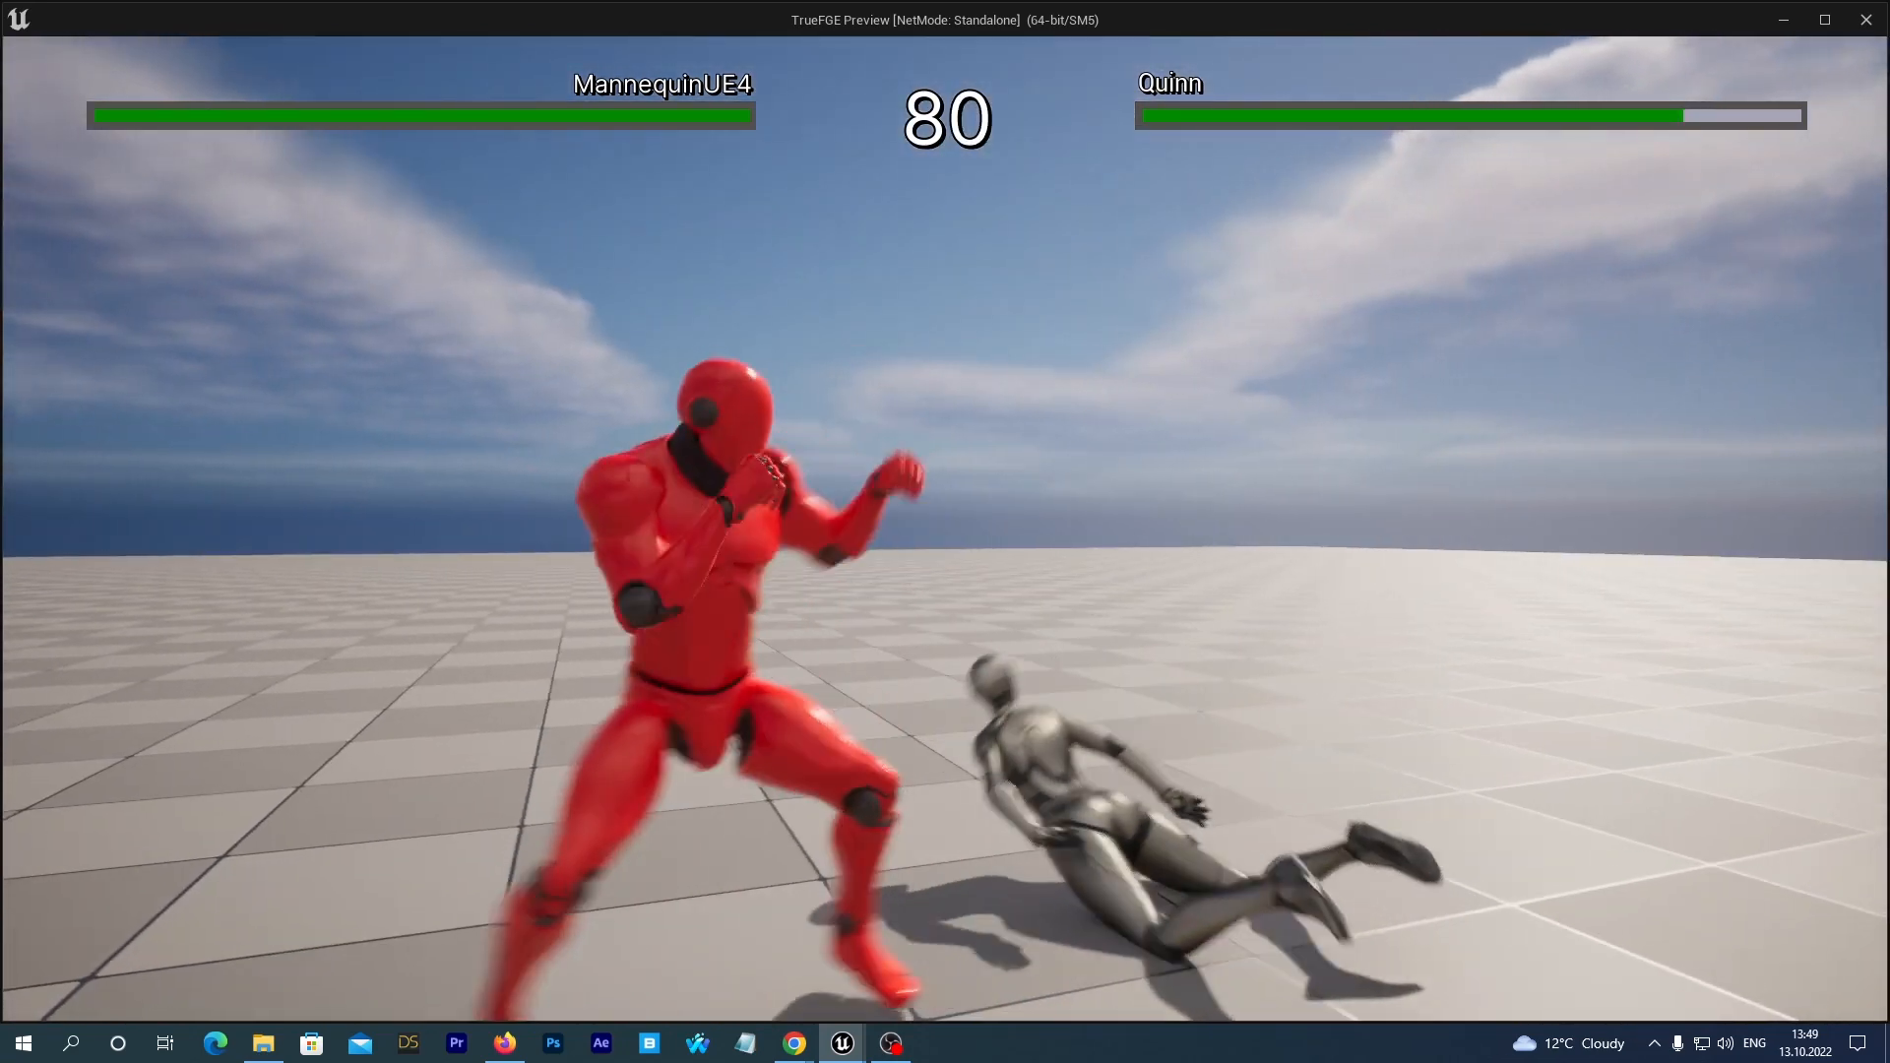
key("Escape")
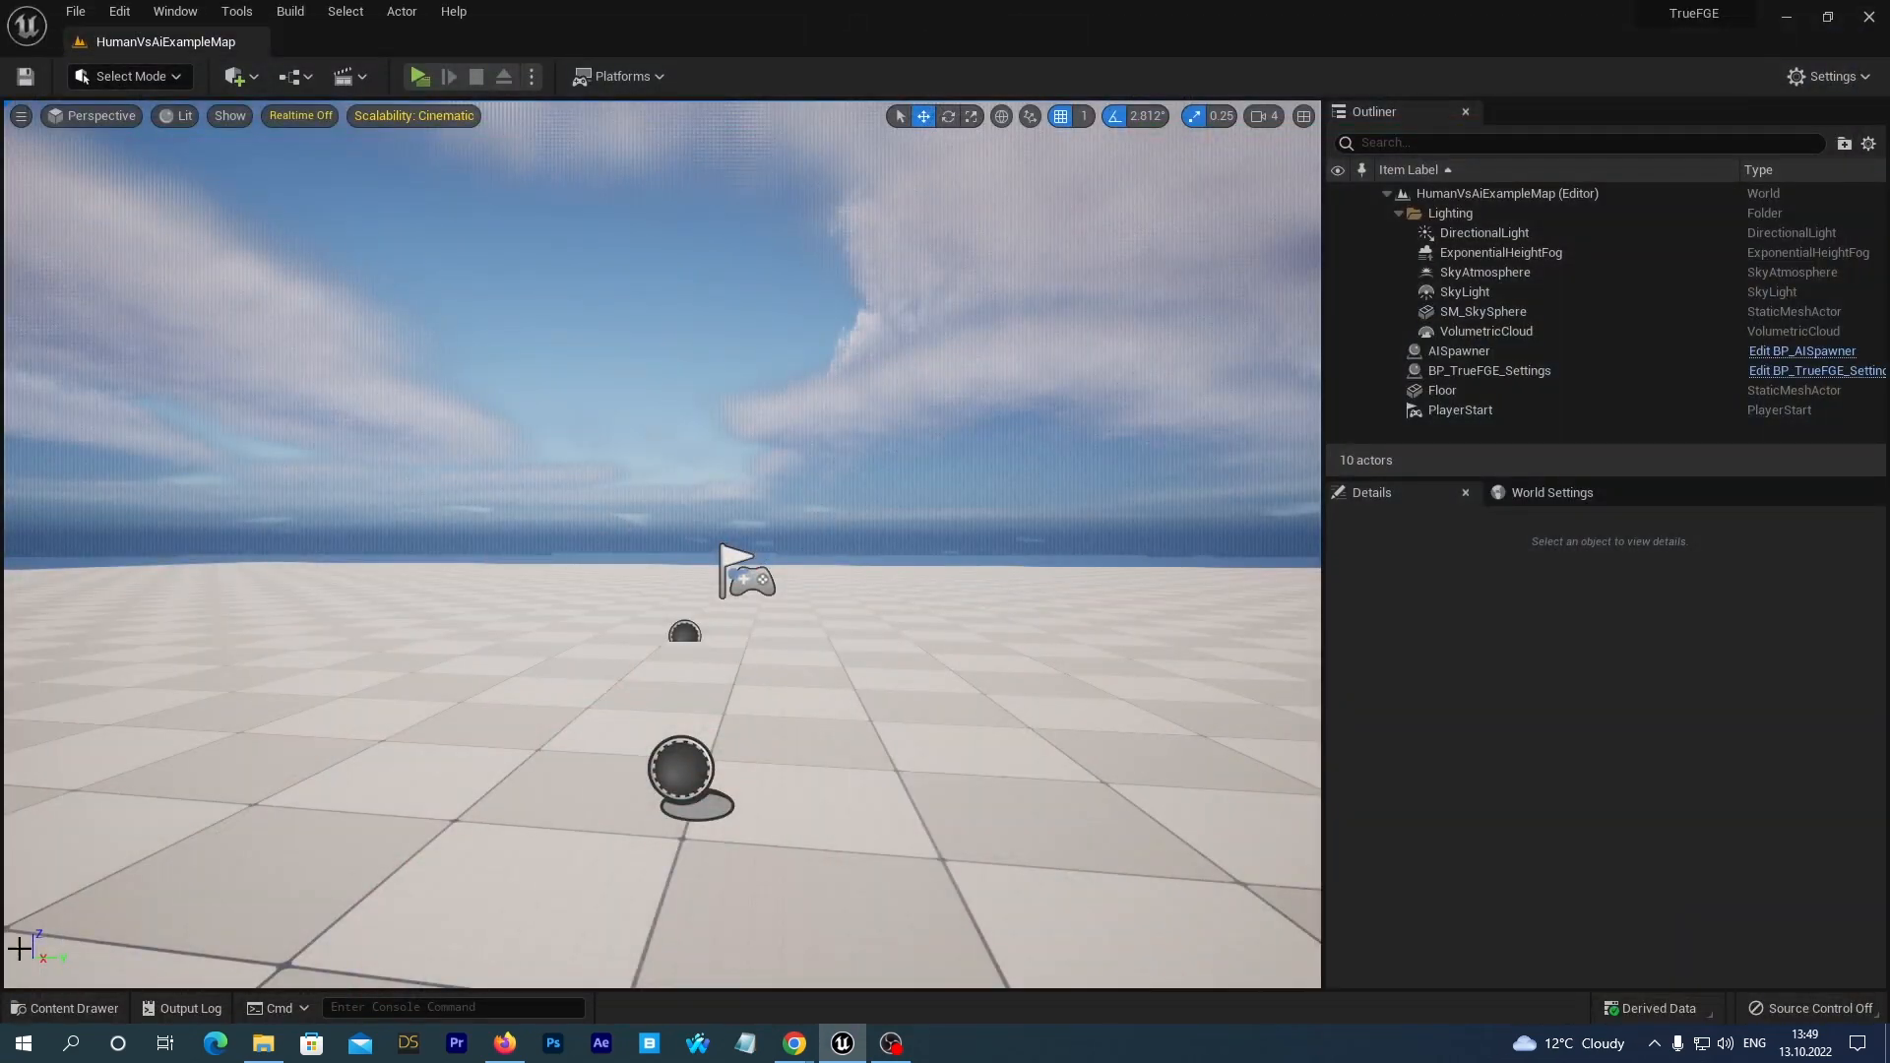
Create a folder named FightingAnimations2 inside the Quinn character folder.
left_click(71, 1008)
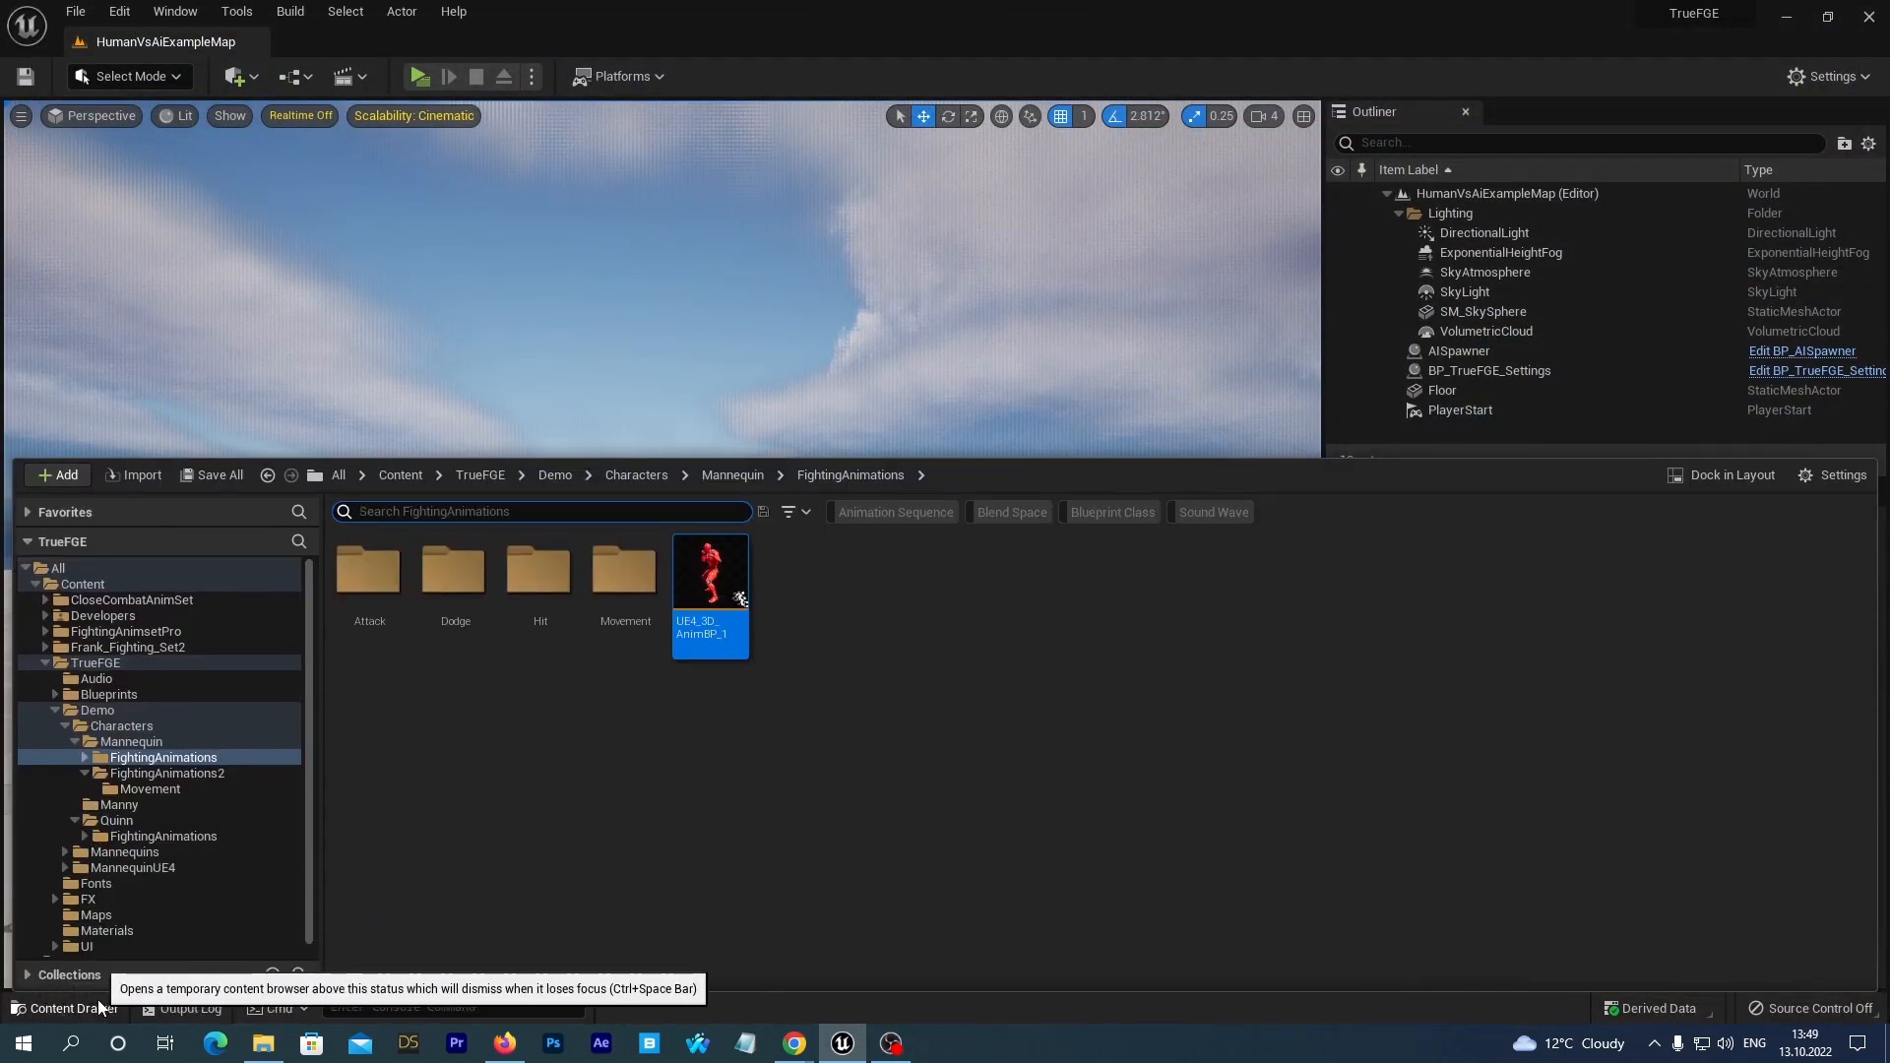
left_click(150, 788)
left_click(150, 776)
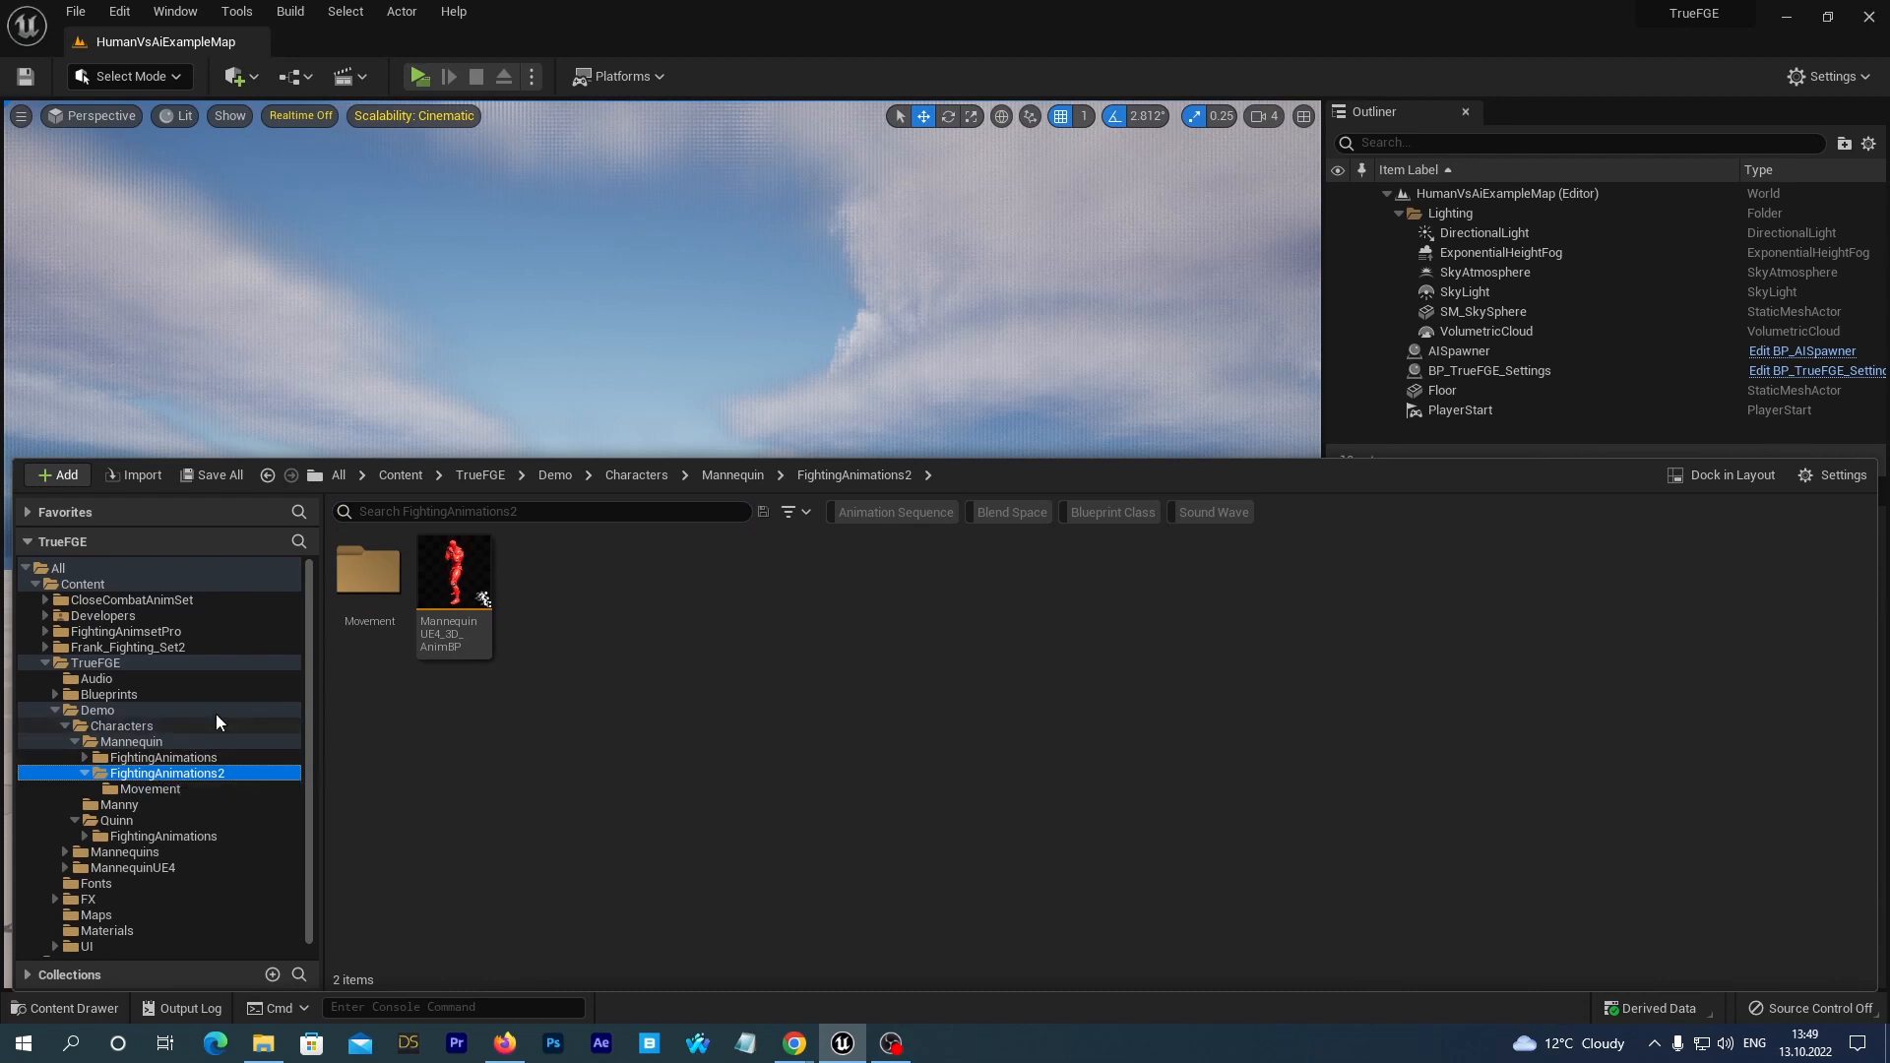
mouse_move(451, 585)
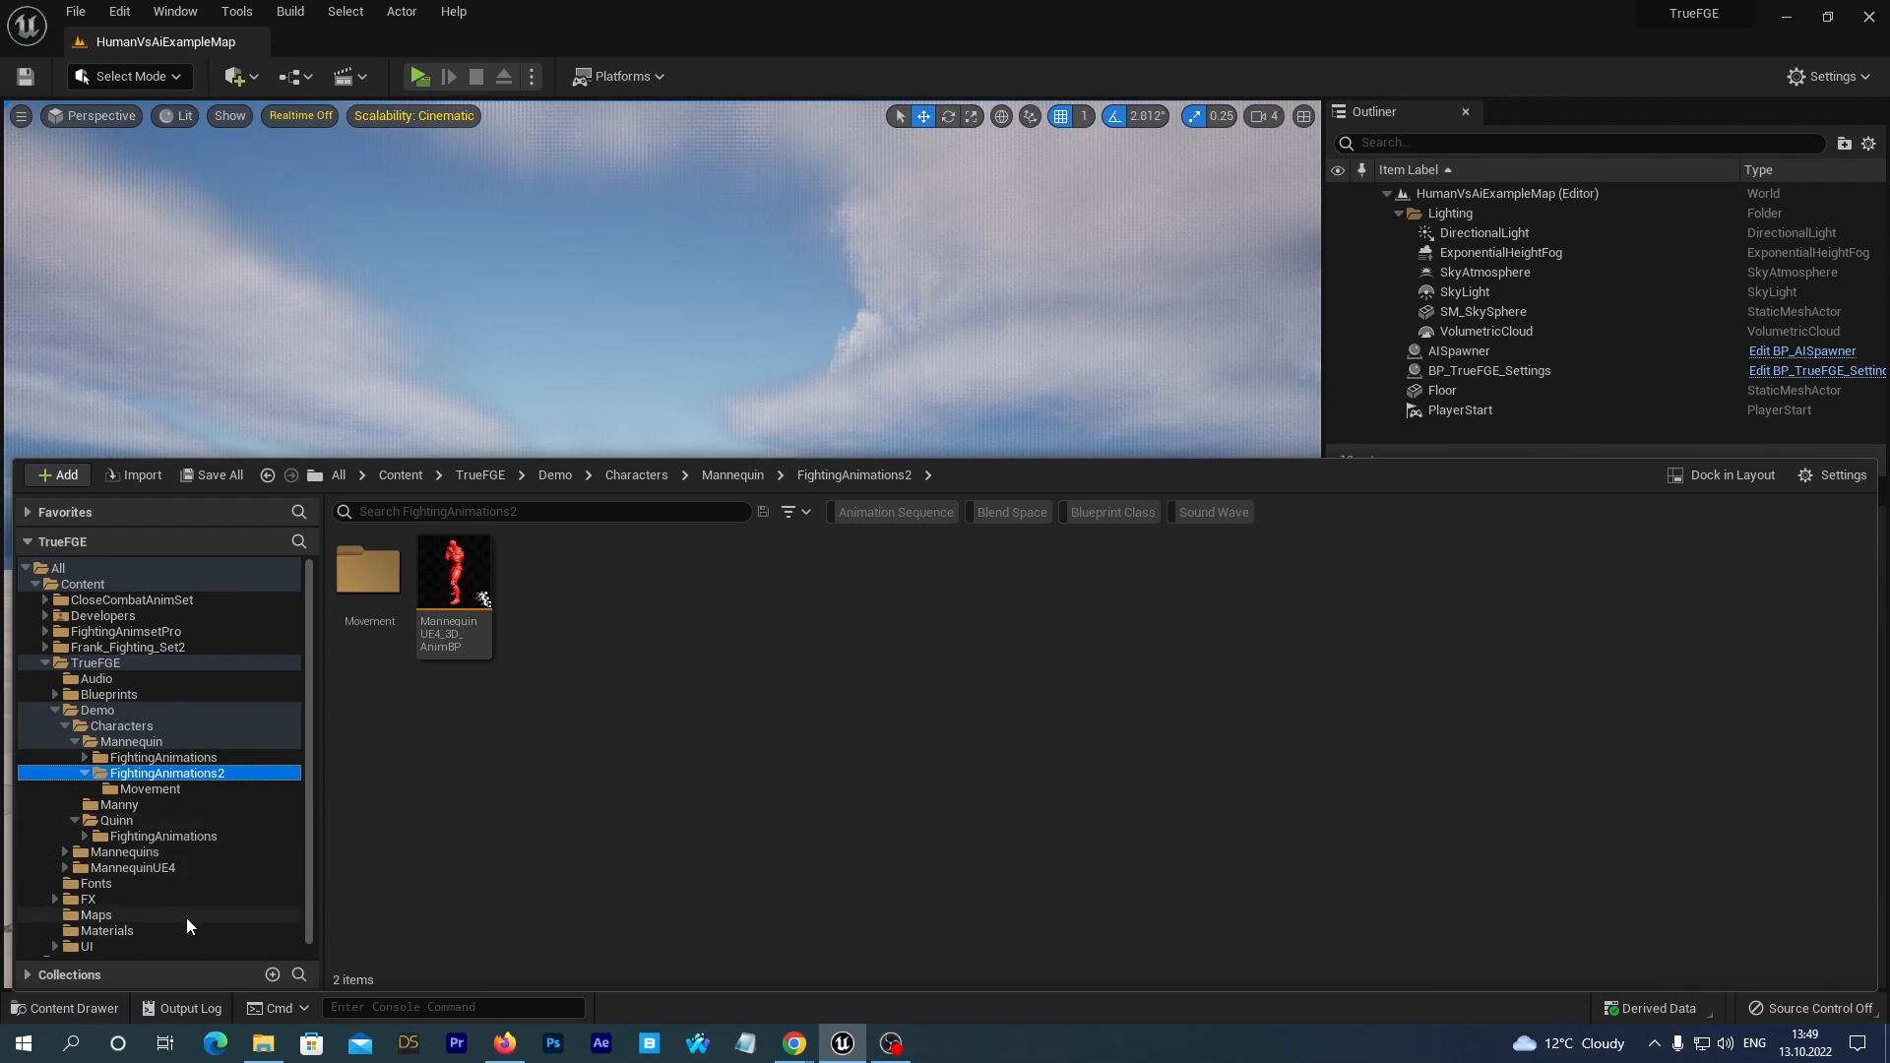
left_click(125, 838)
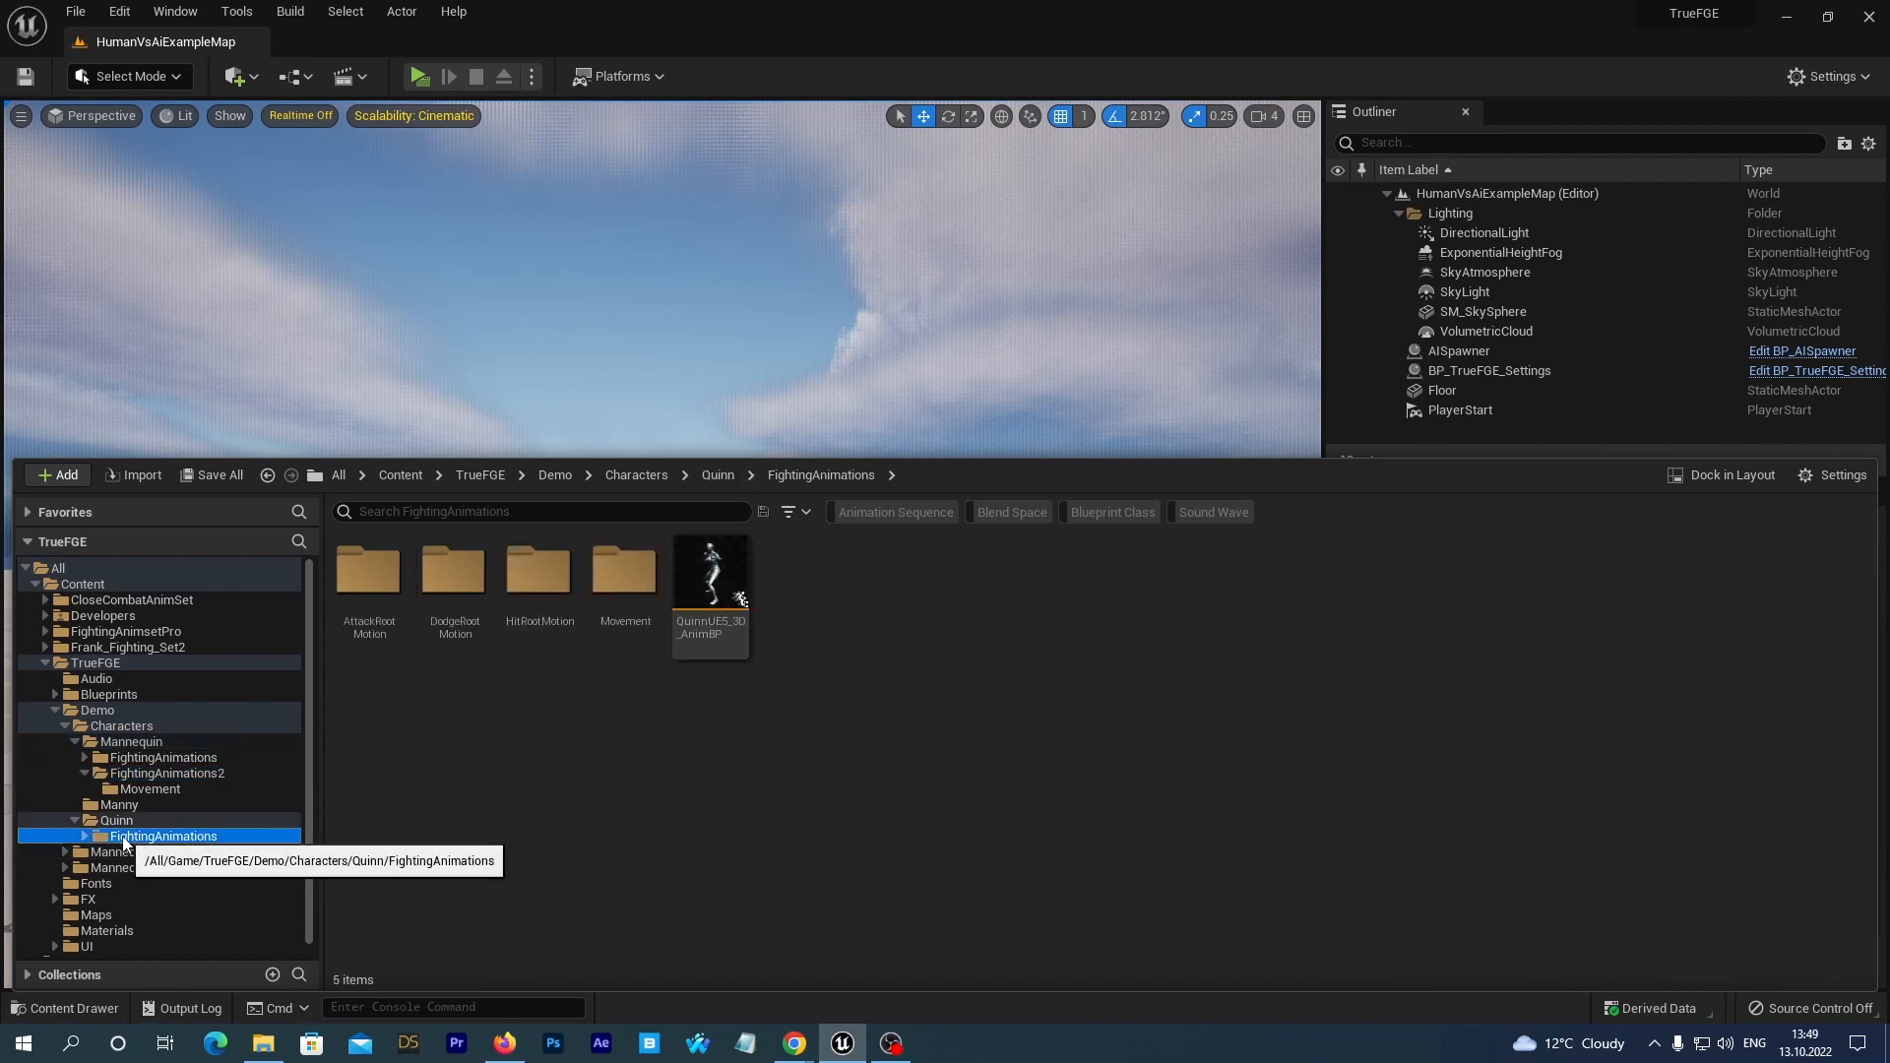
left_click(115, 821)
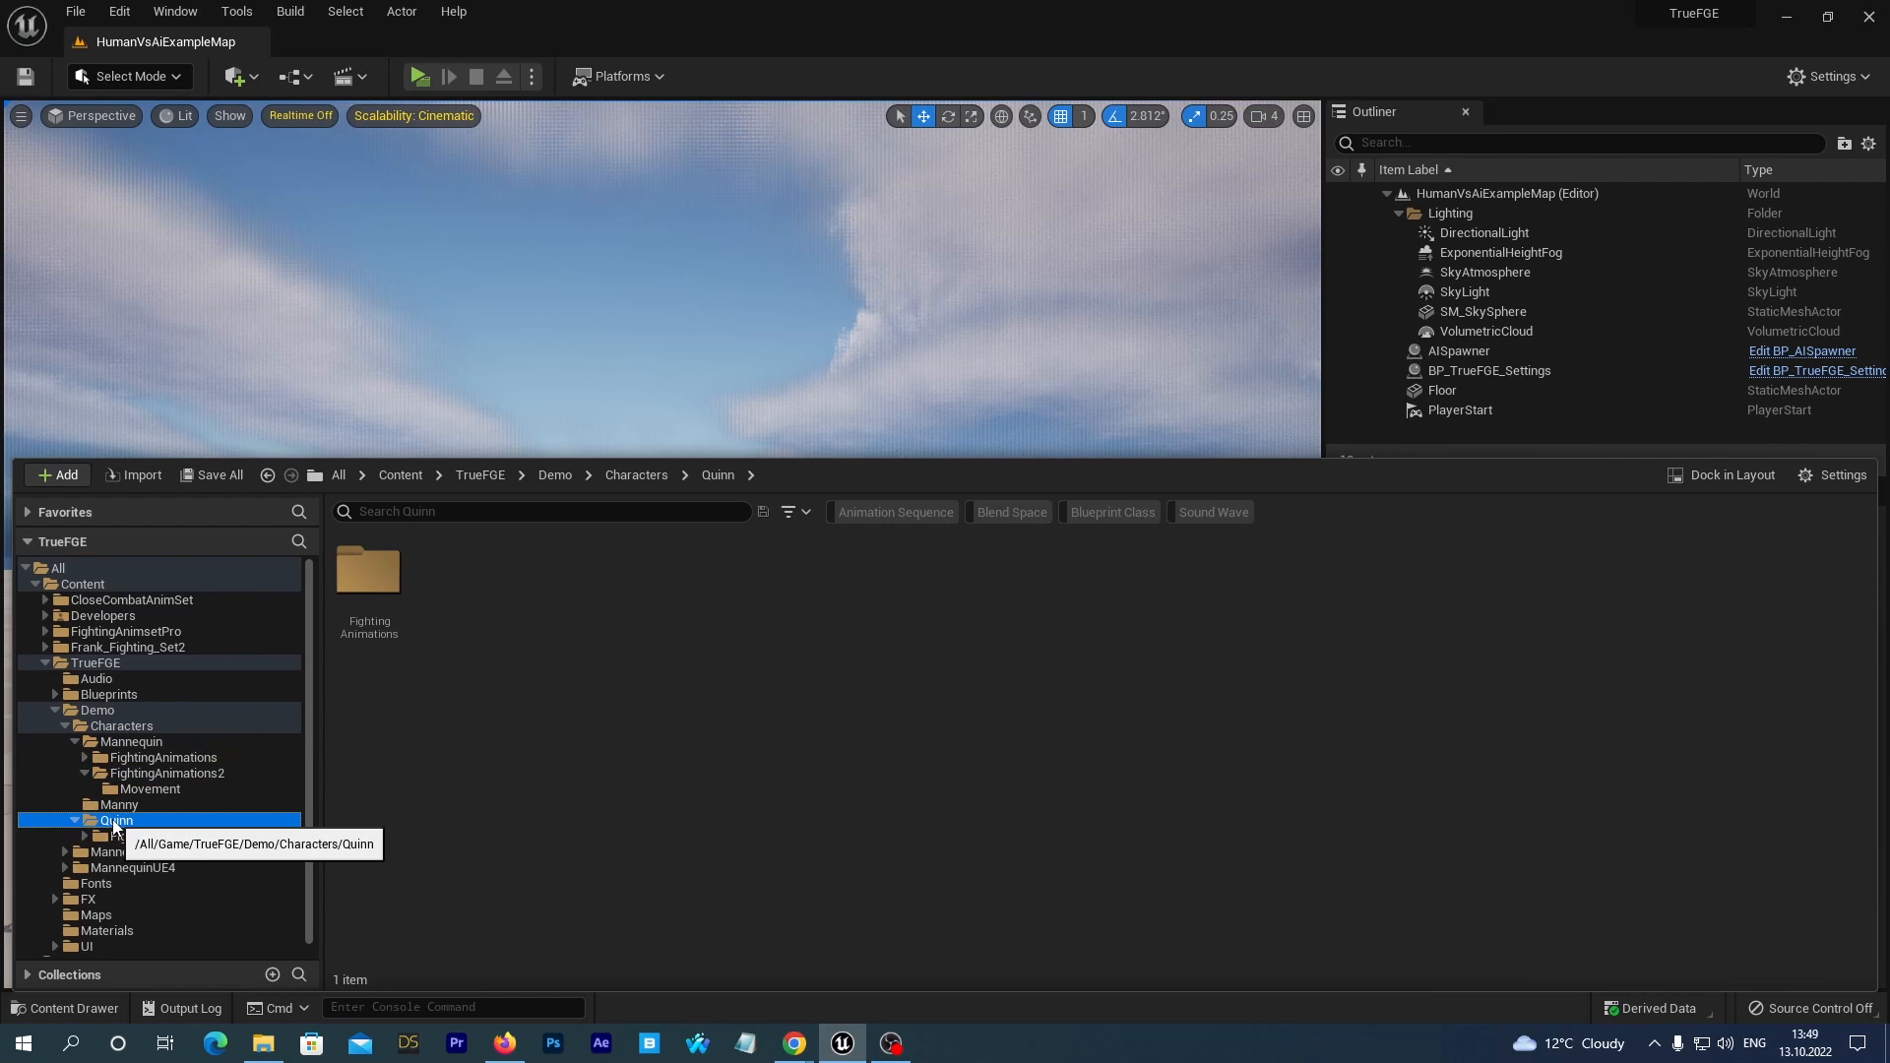
right_click(114, 825)
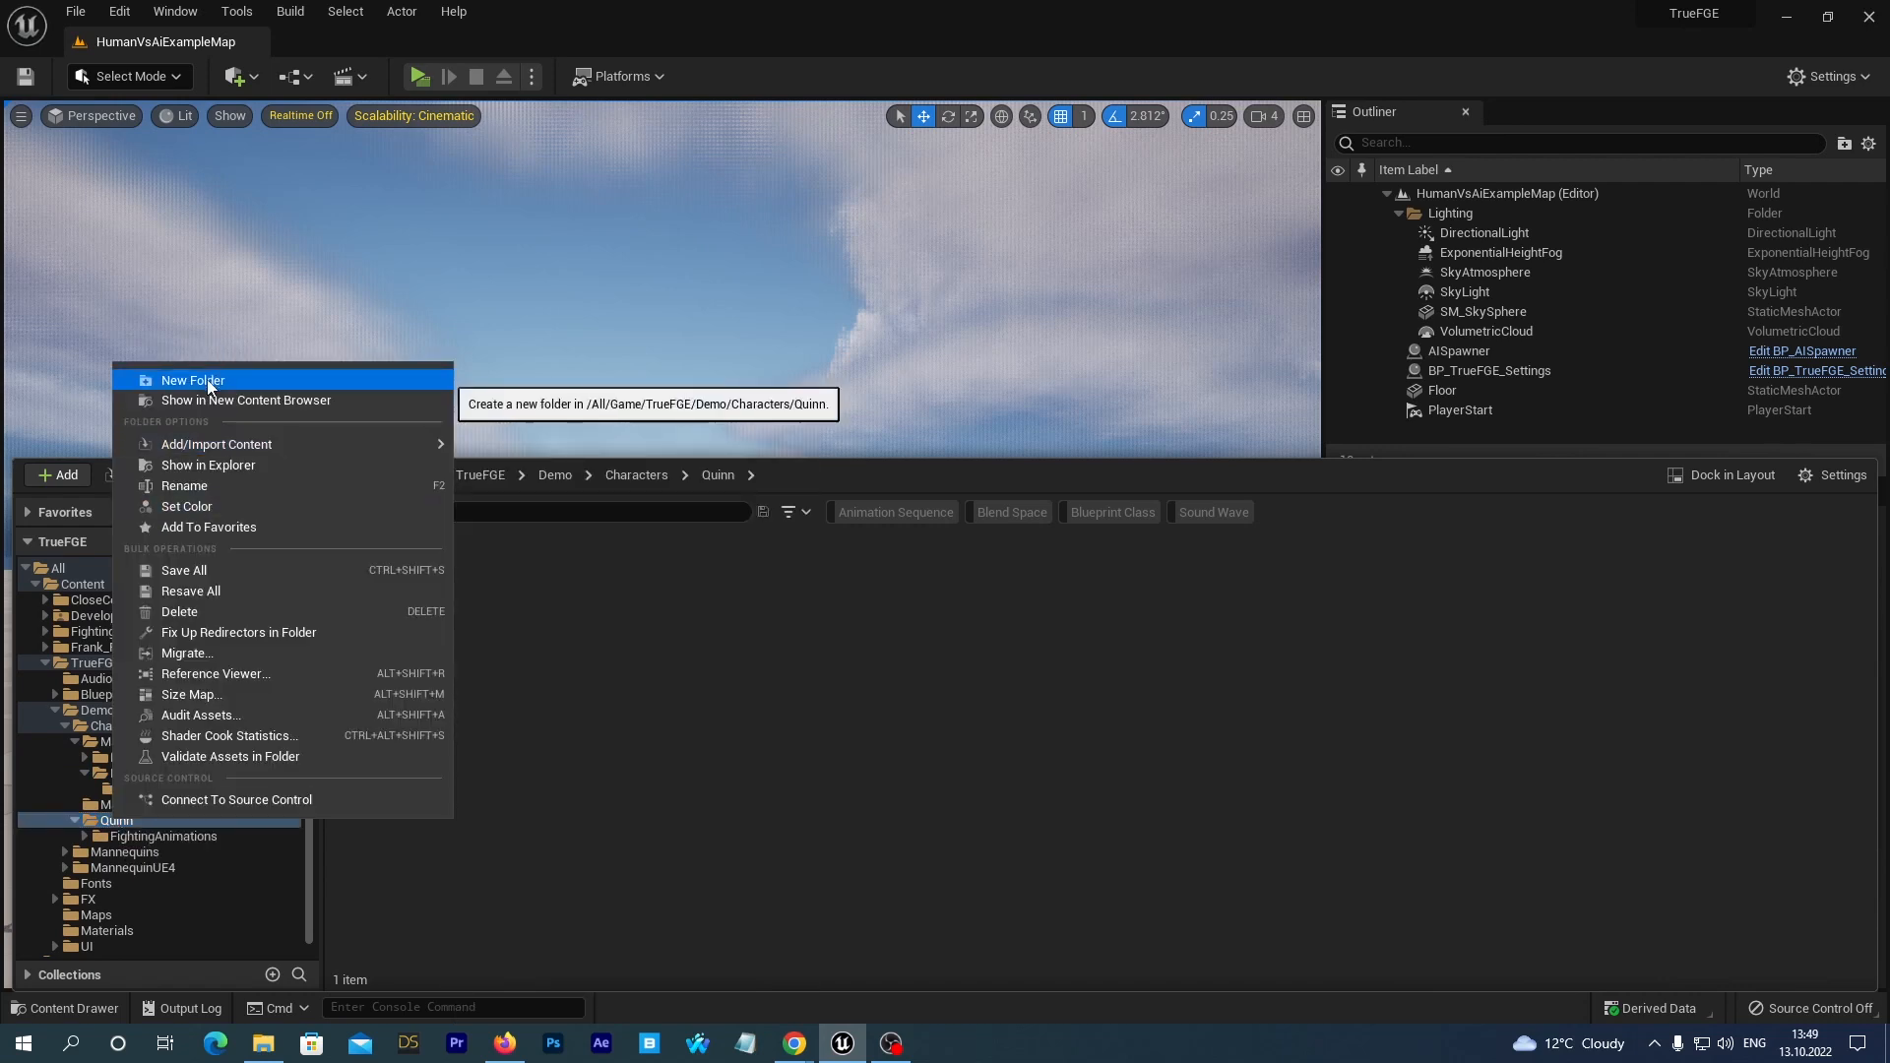
left_click(209, 382)
type("F")
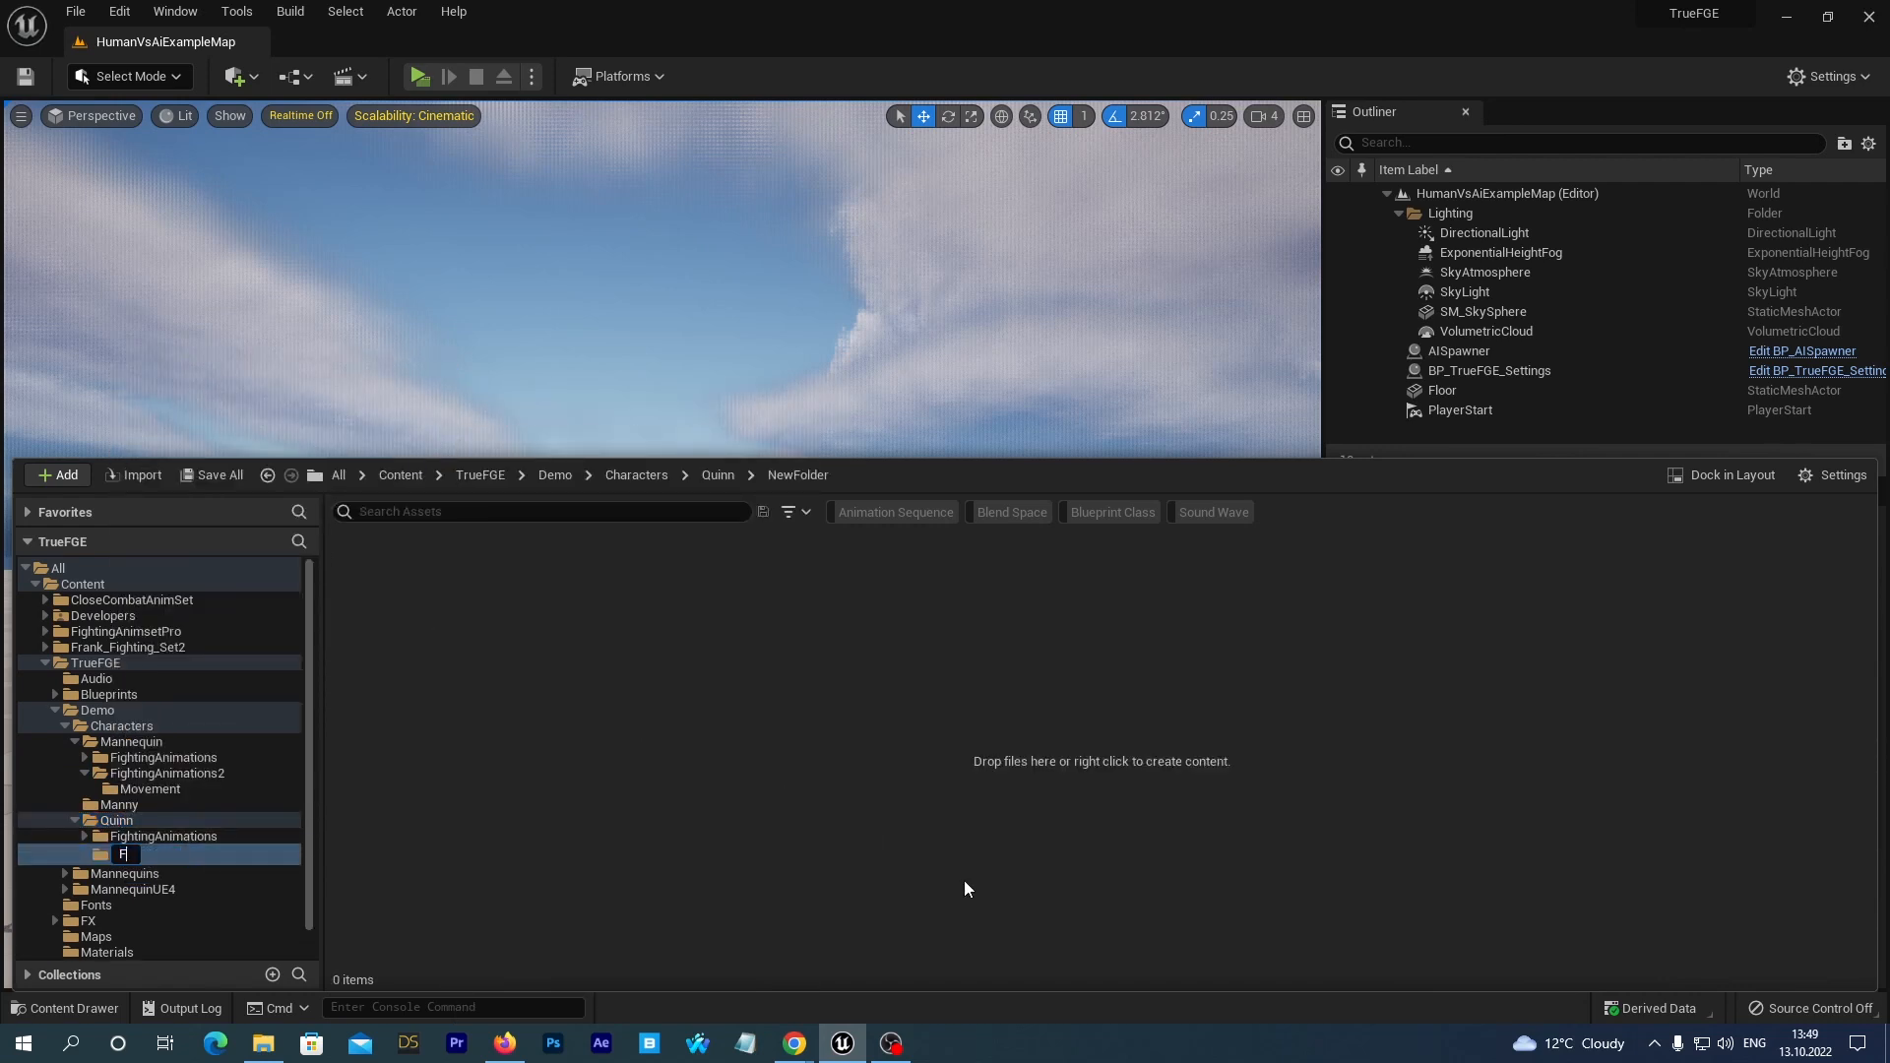
type("ightingAnimations")
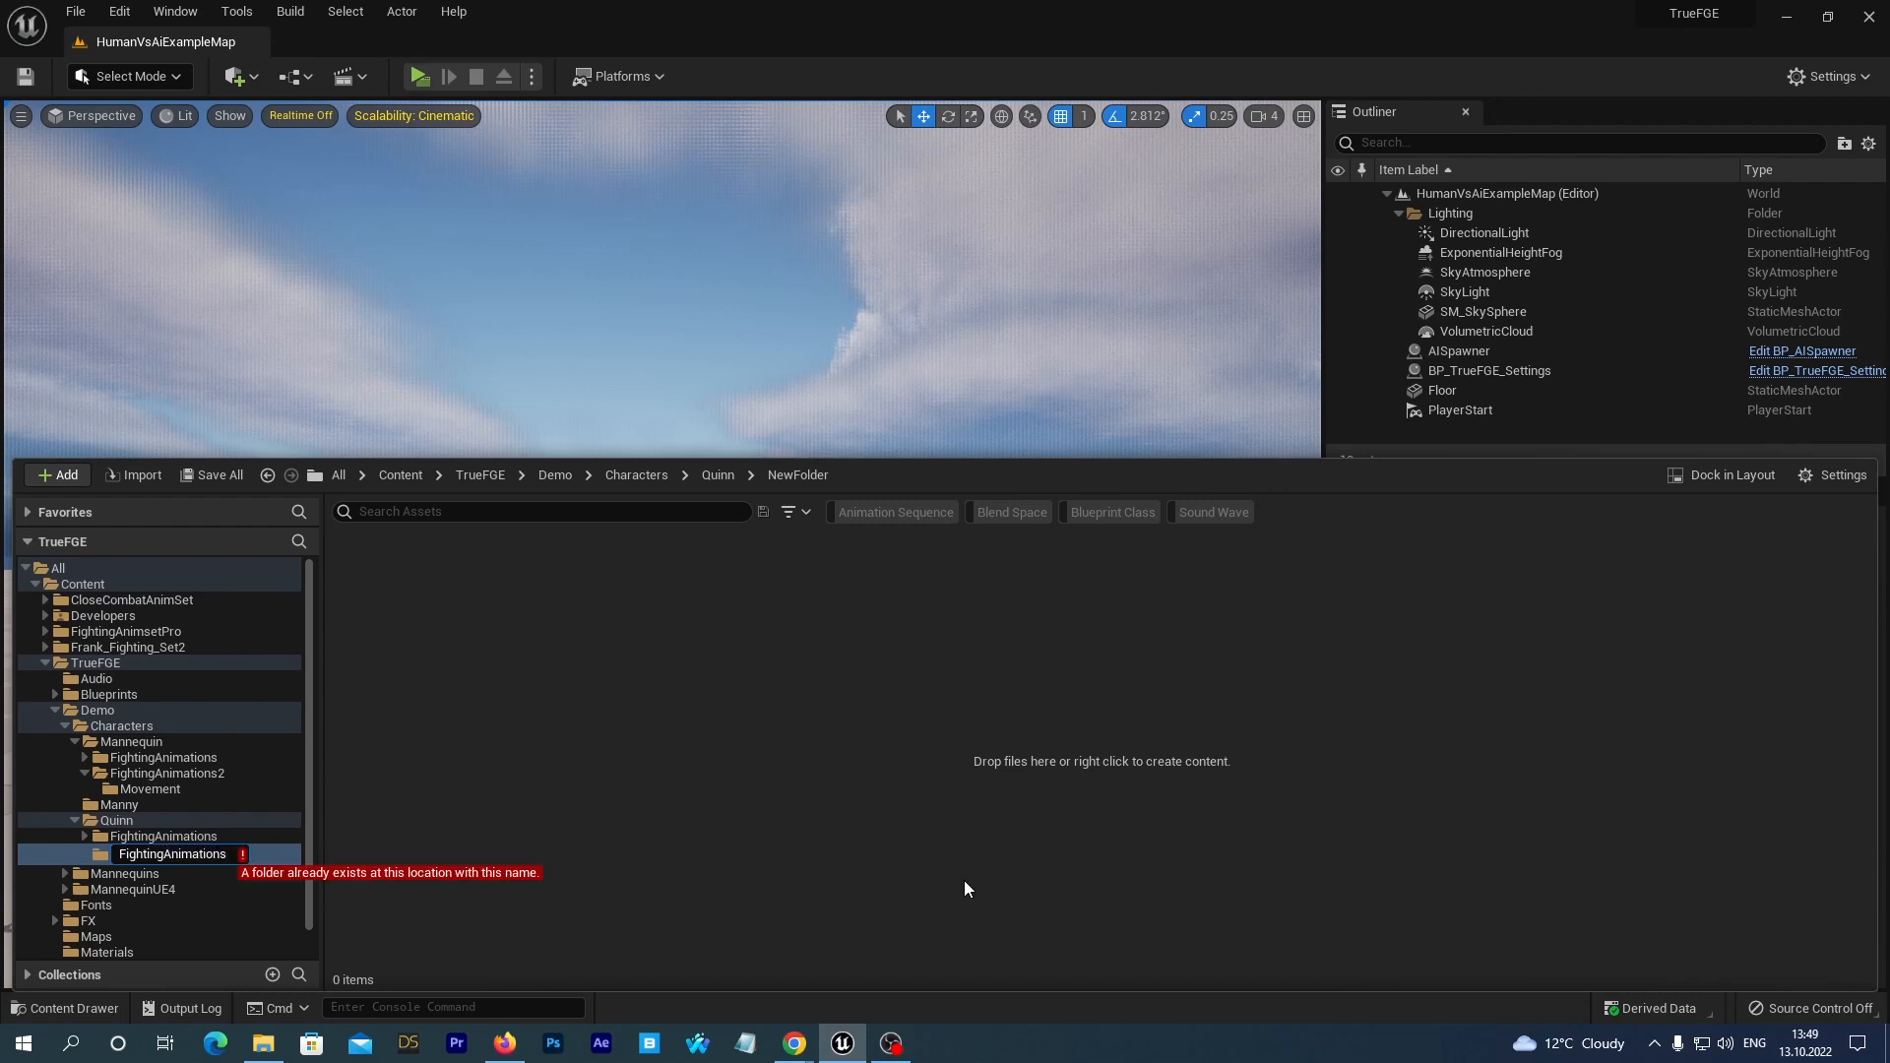
type("2")
key("Return")
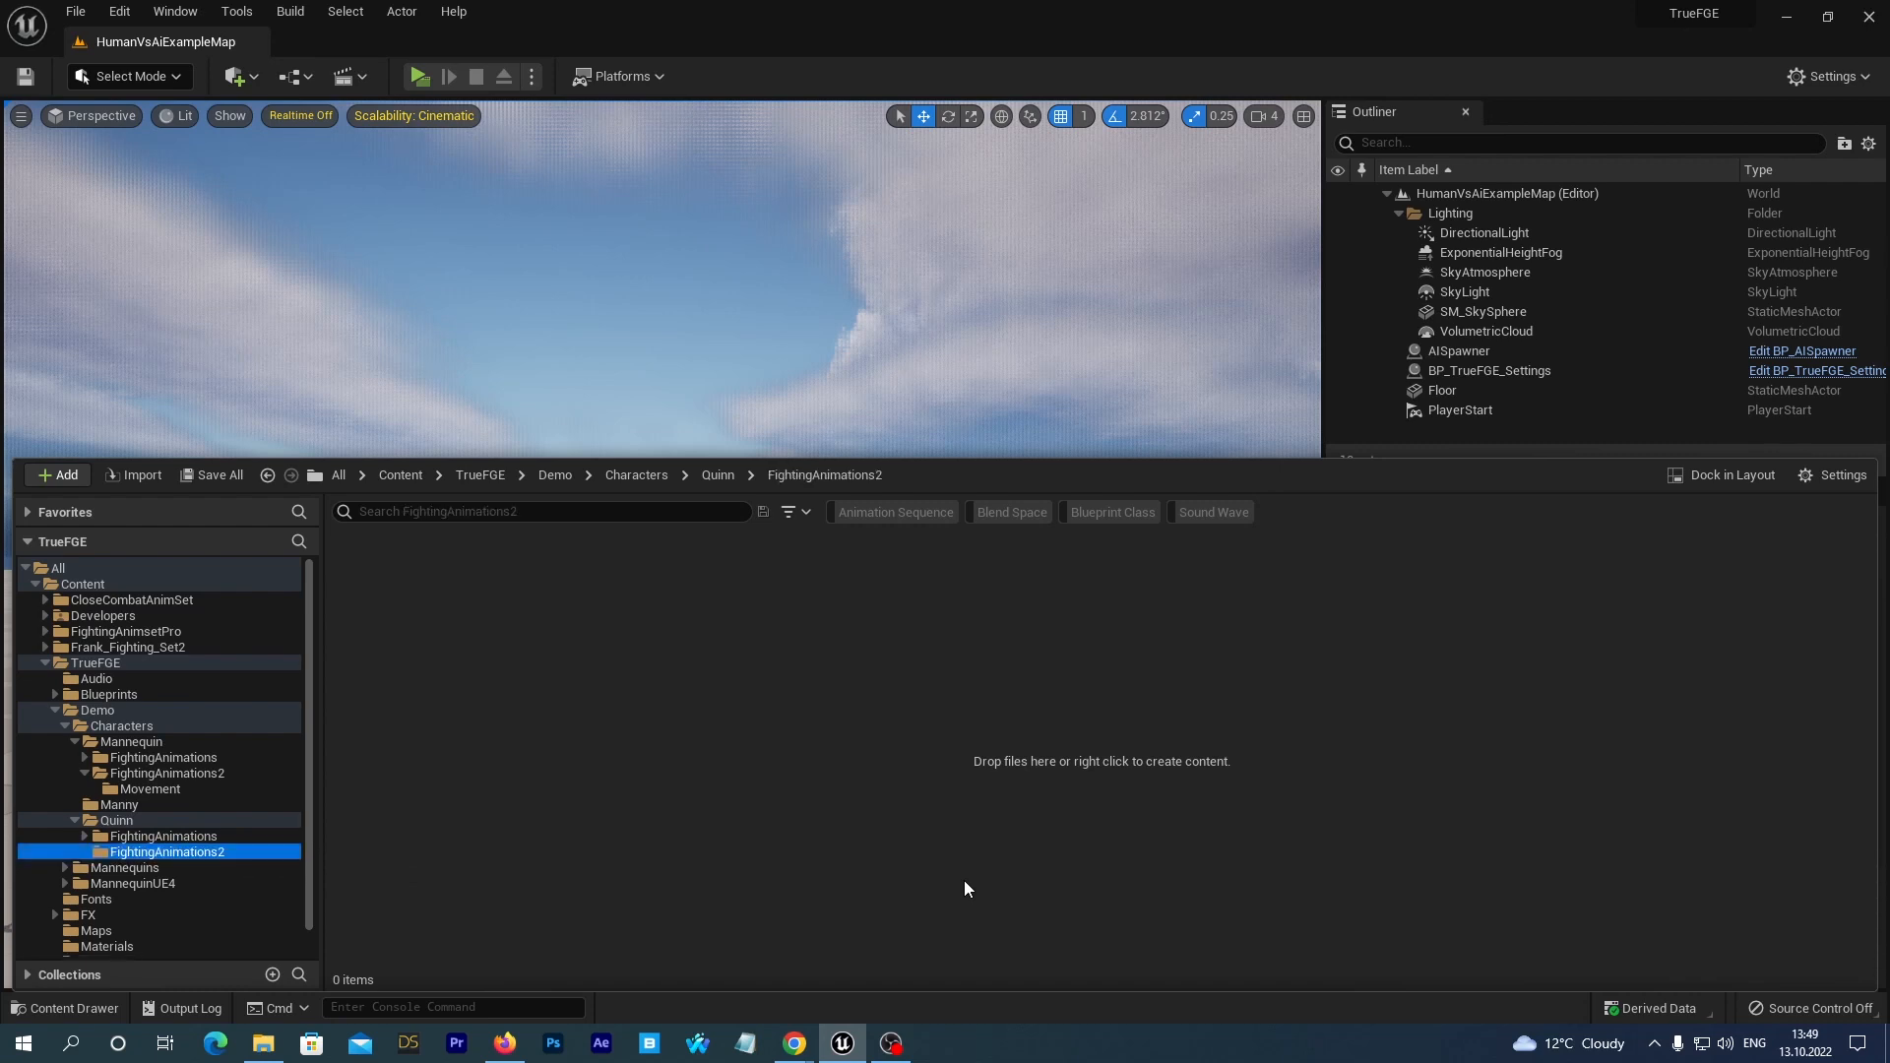
Add a Movement subfolder inside Quinn's FightingAnimations2 folder.
right_click(135, 859)
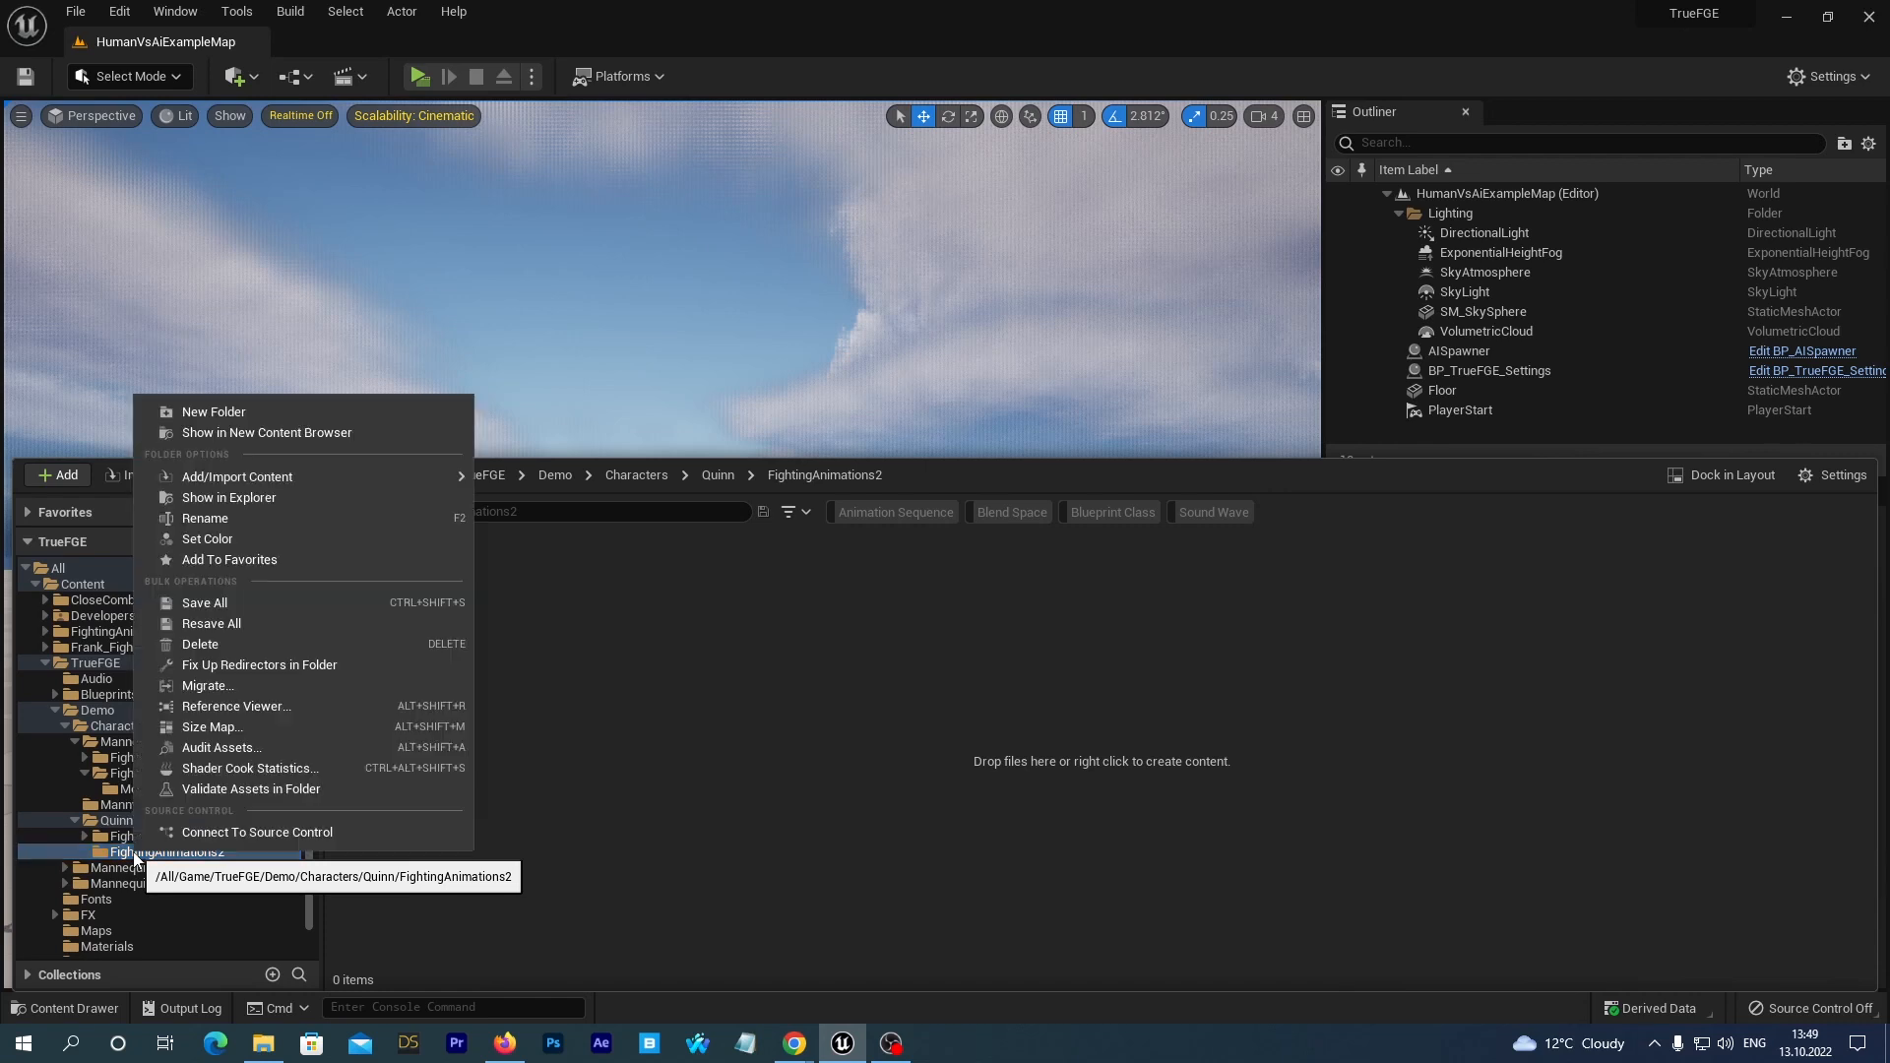
left_click(287, 410)
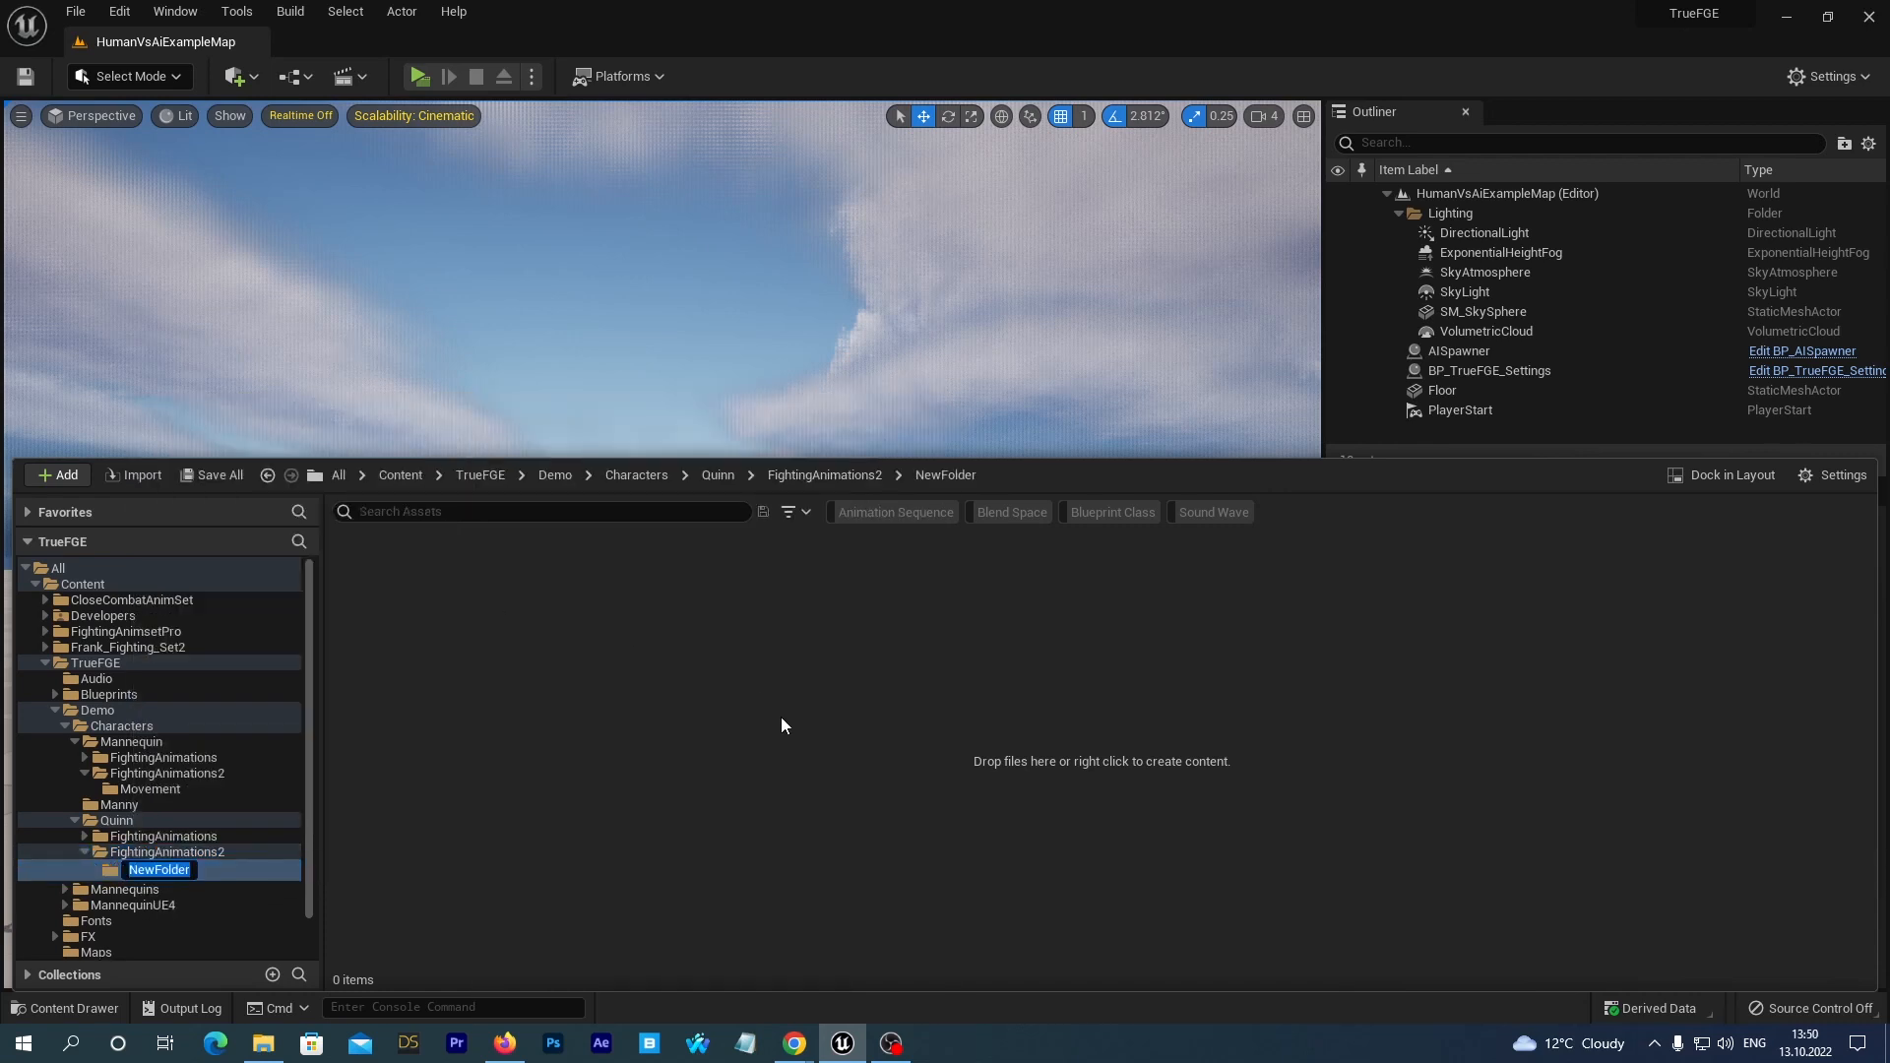
type("Movement")
key("Return")
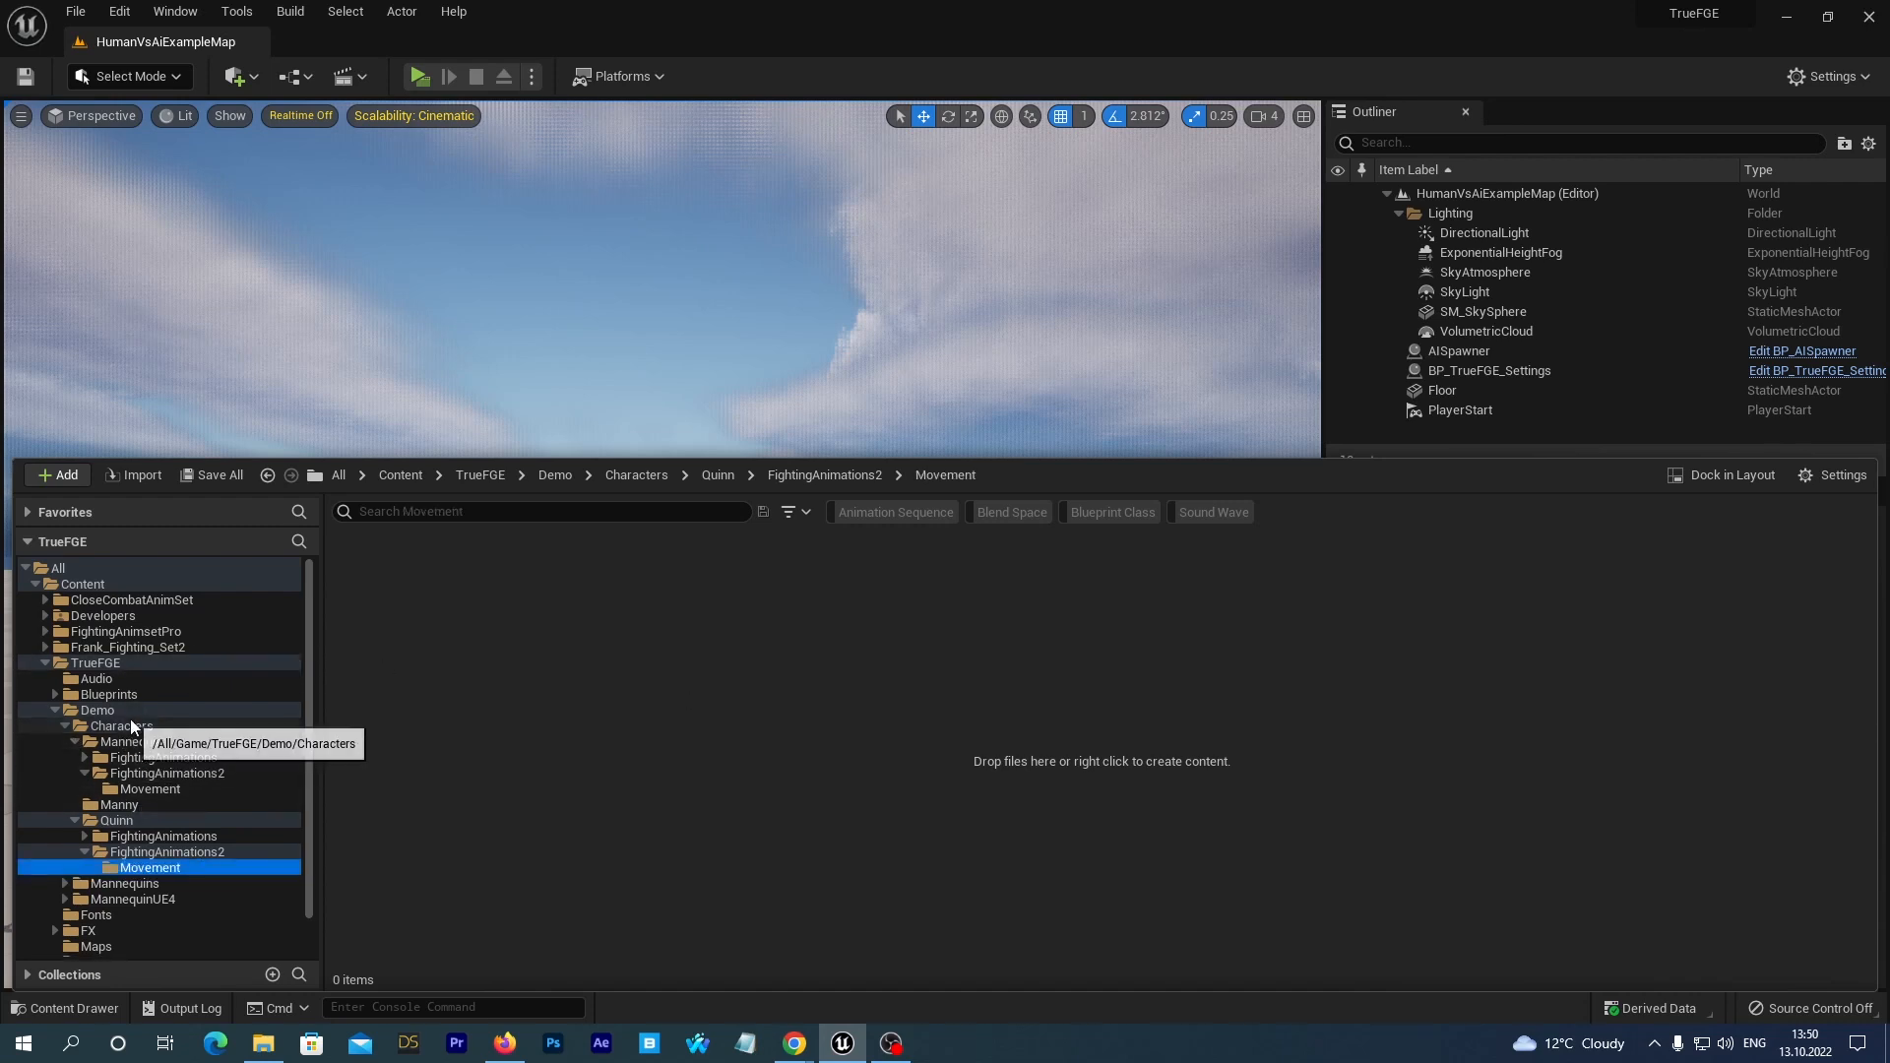
Start Duplicate and Retarget Animation Blueprint for MannequinUE4_3D_AnimBP in the Mannequin's FightingAnimations2 folder.
left_click(141, 772)
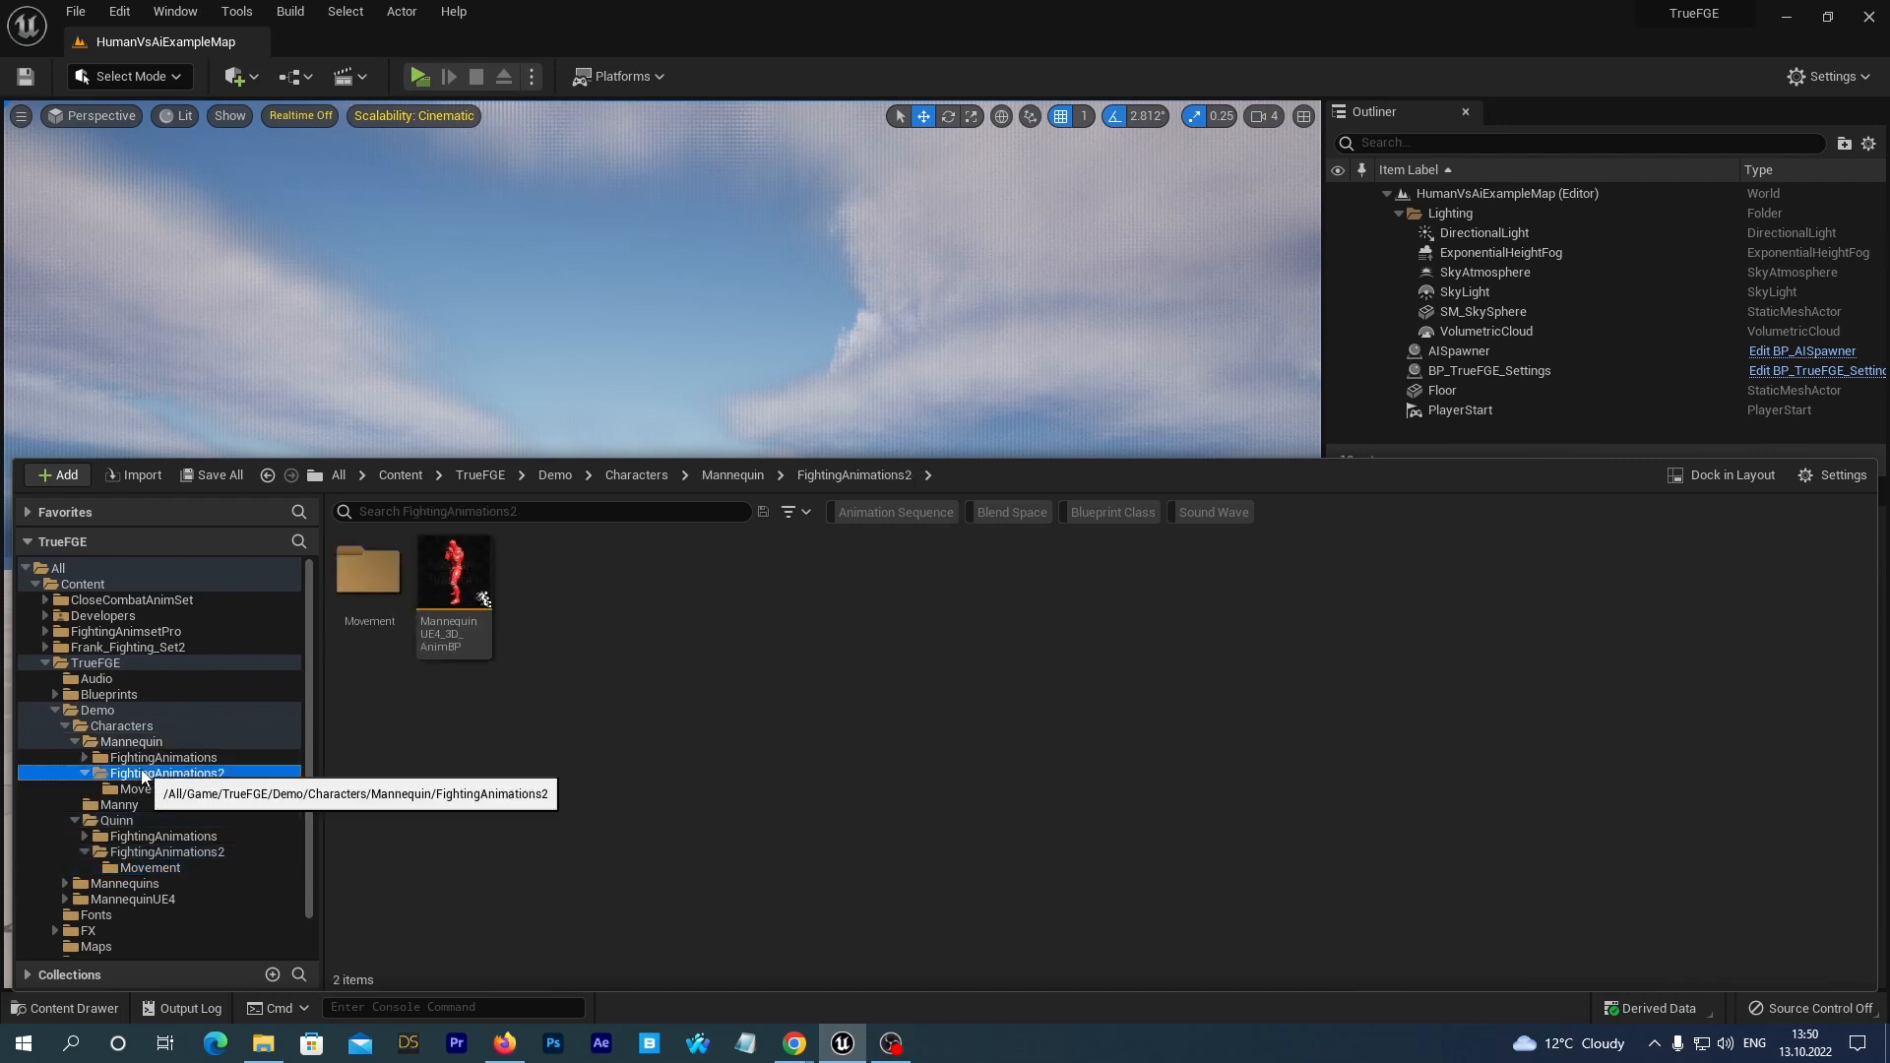
left_click(446, 573)
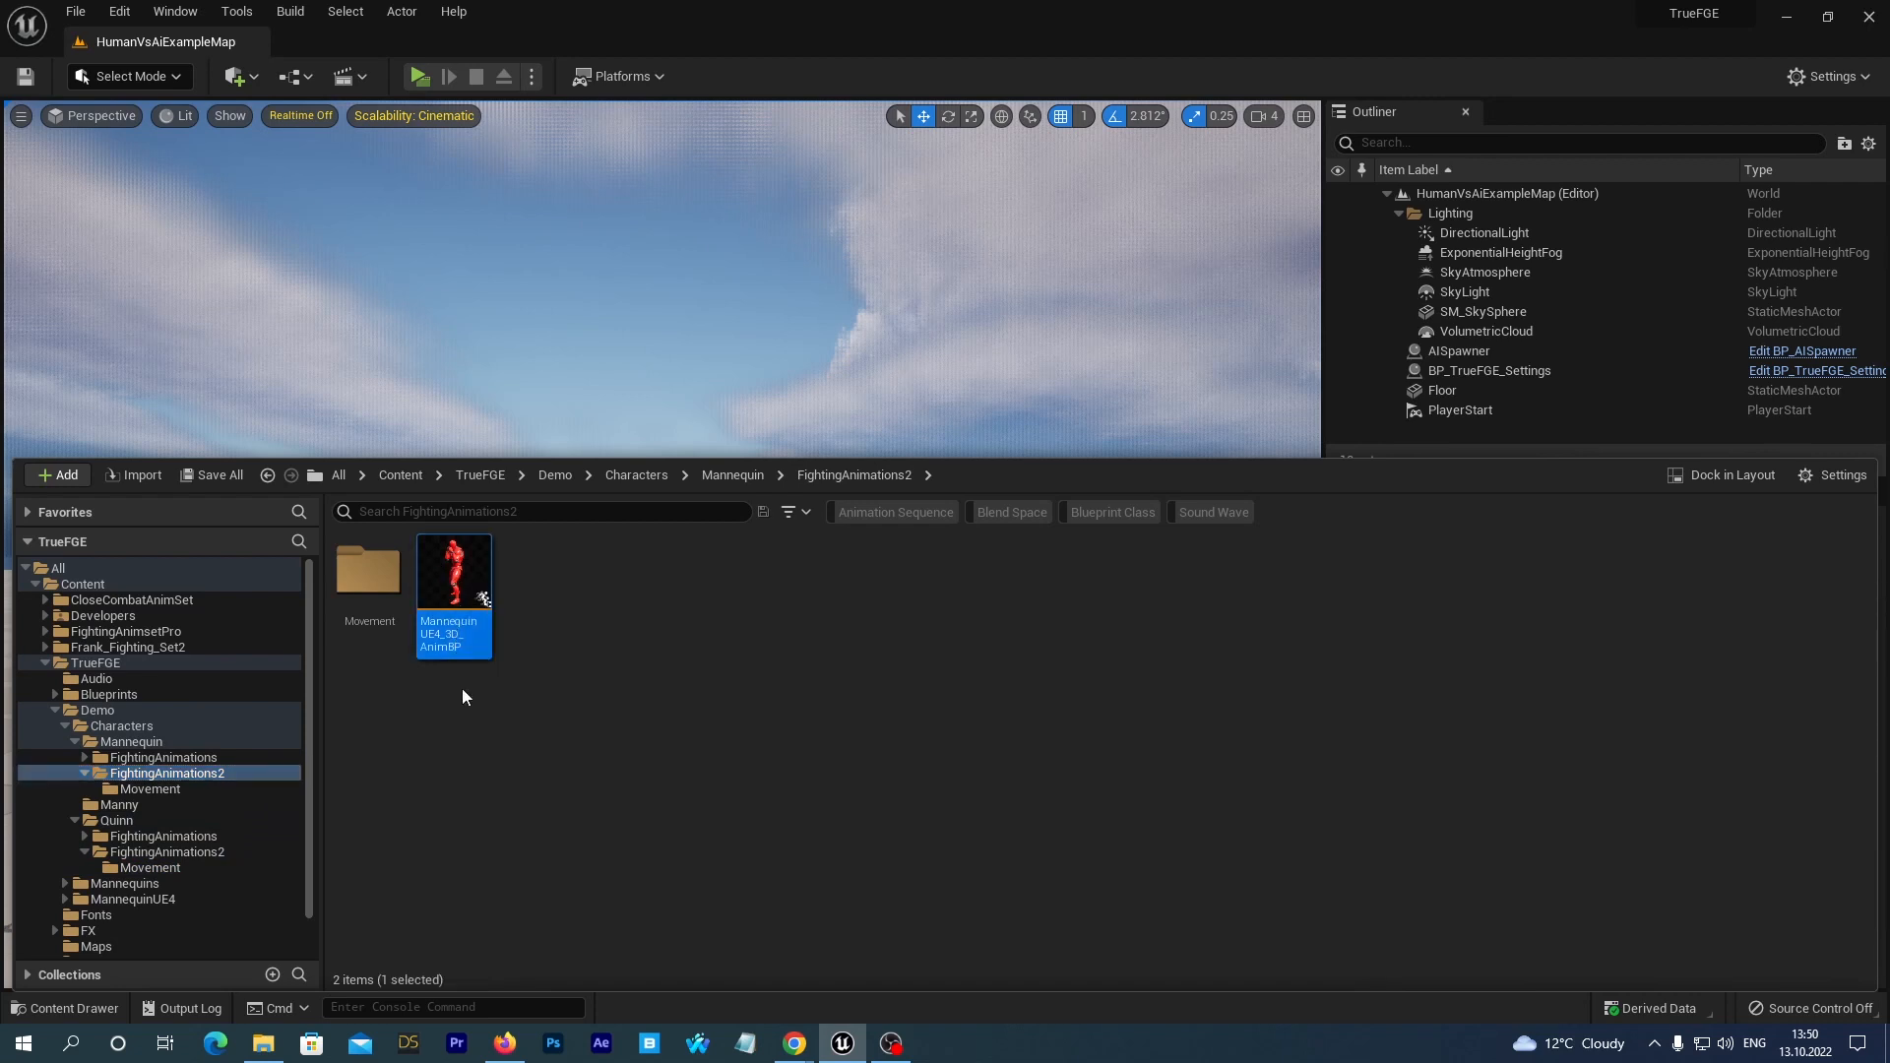
right_click(450, 569)
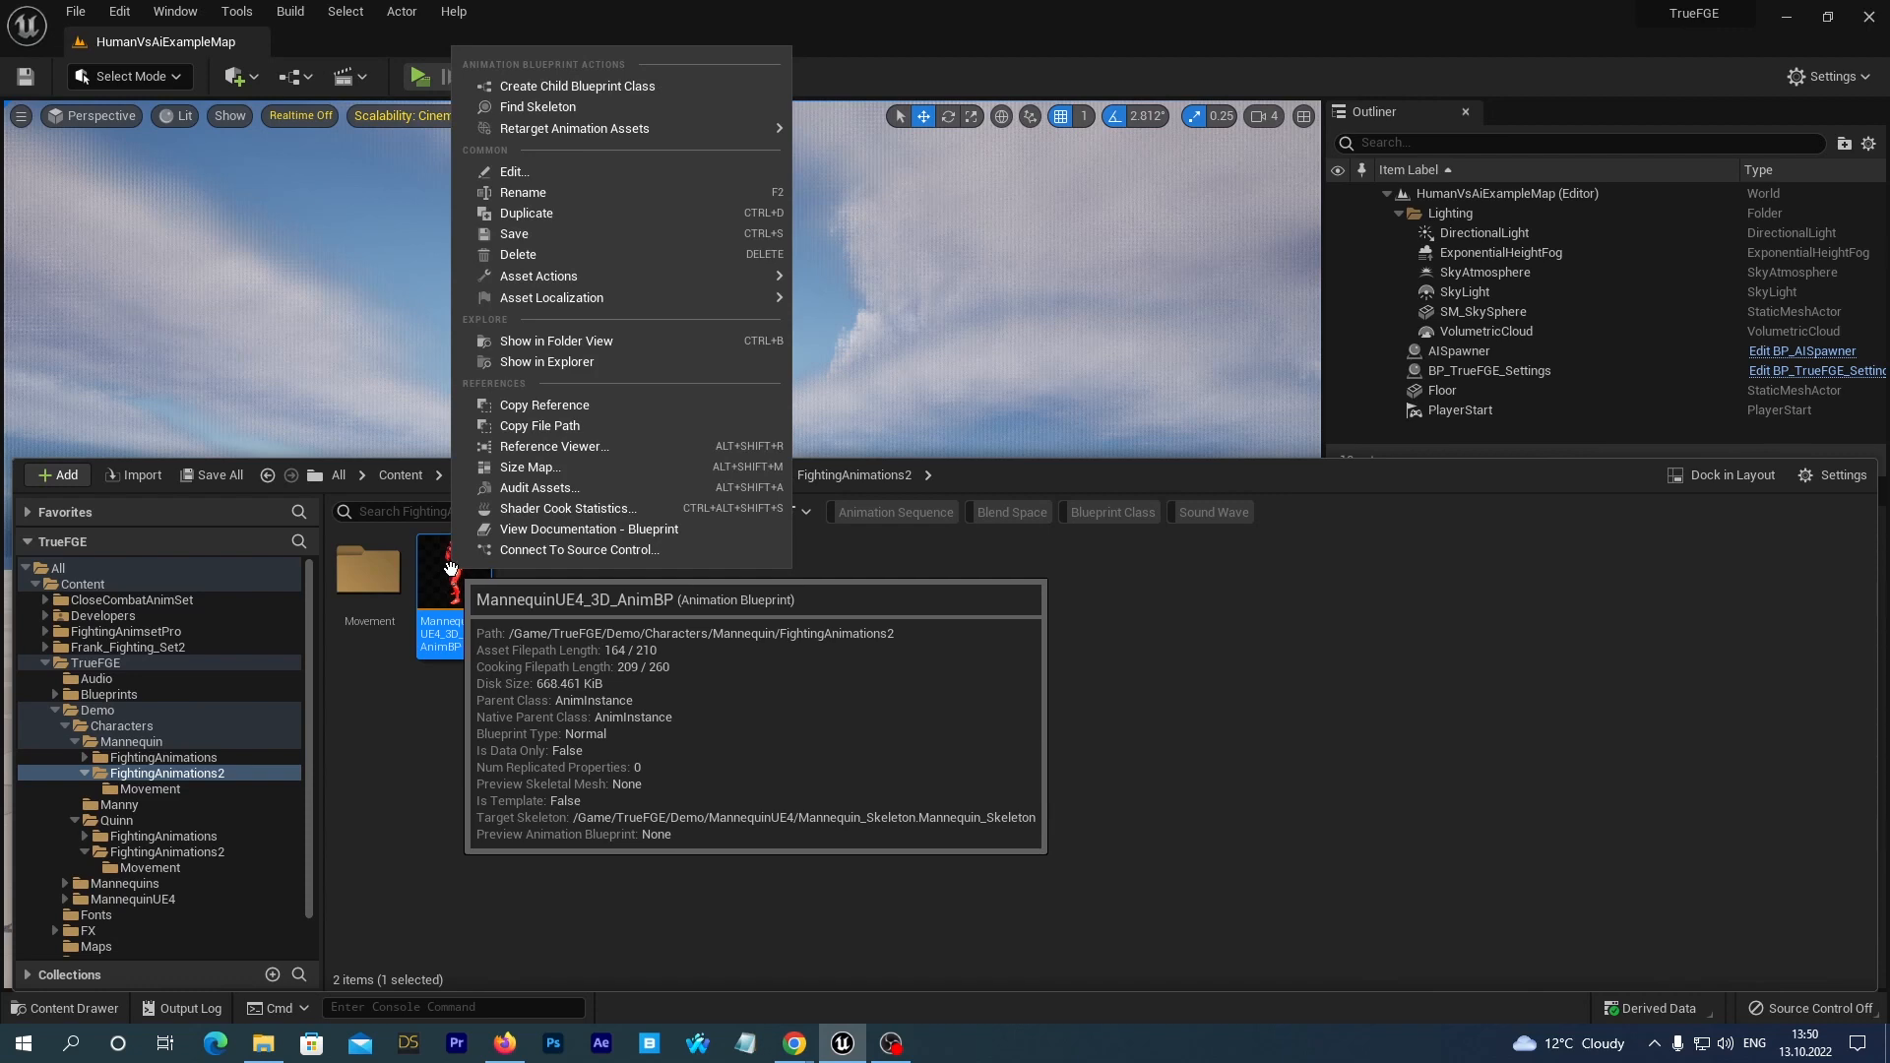
mouse_move(659, 127)
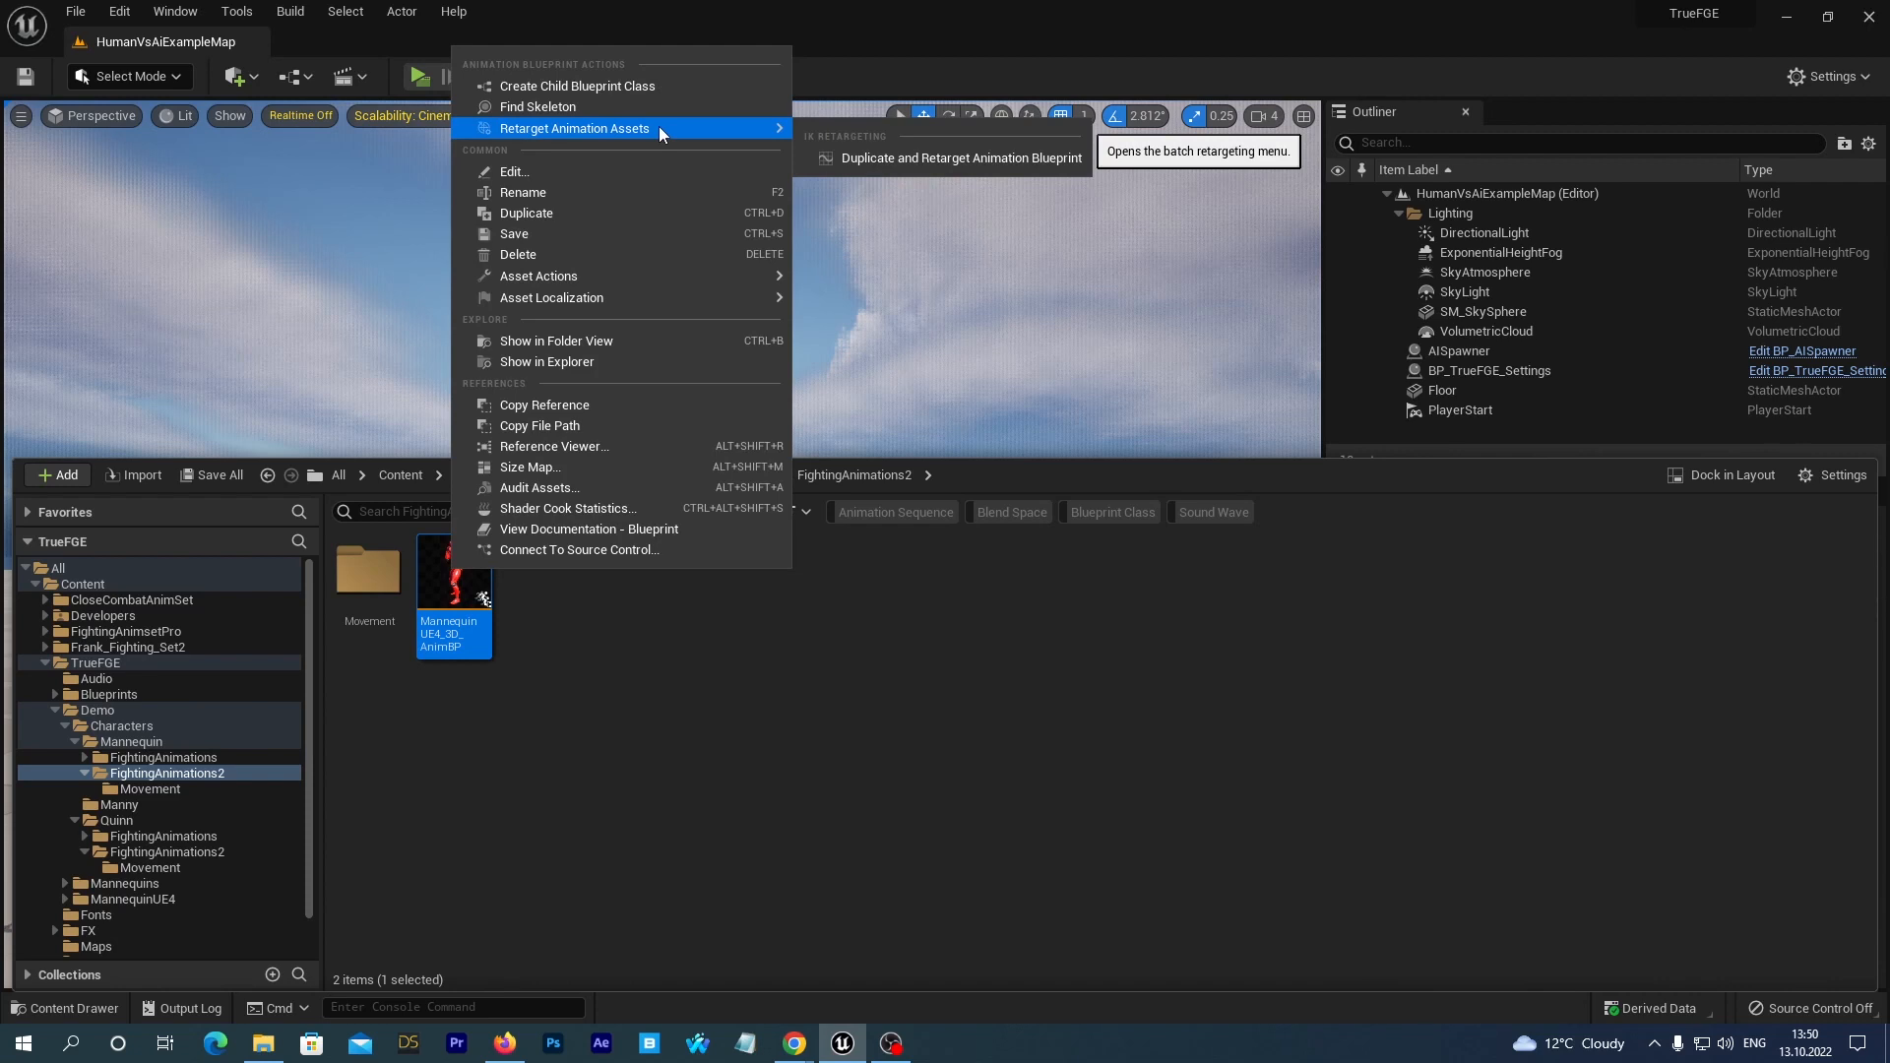
left_click(880, 159)
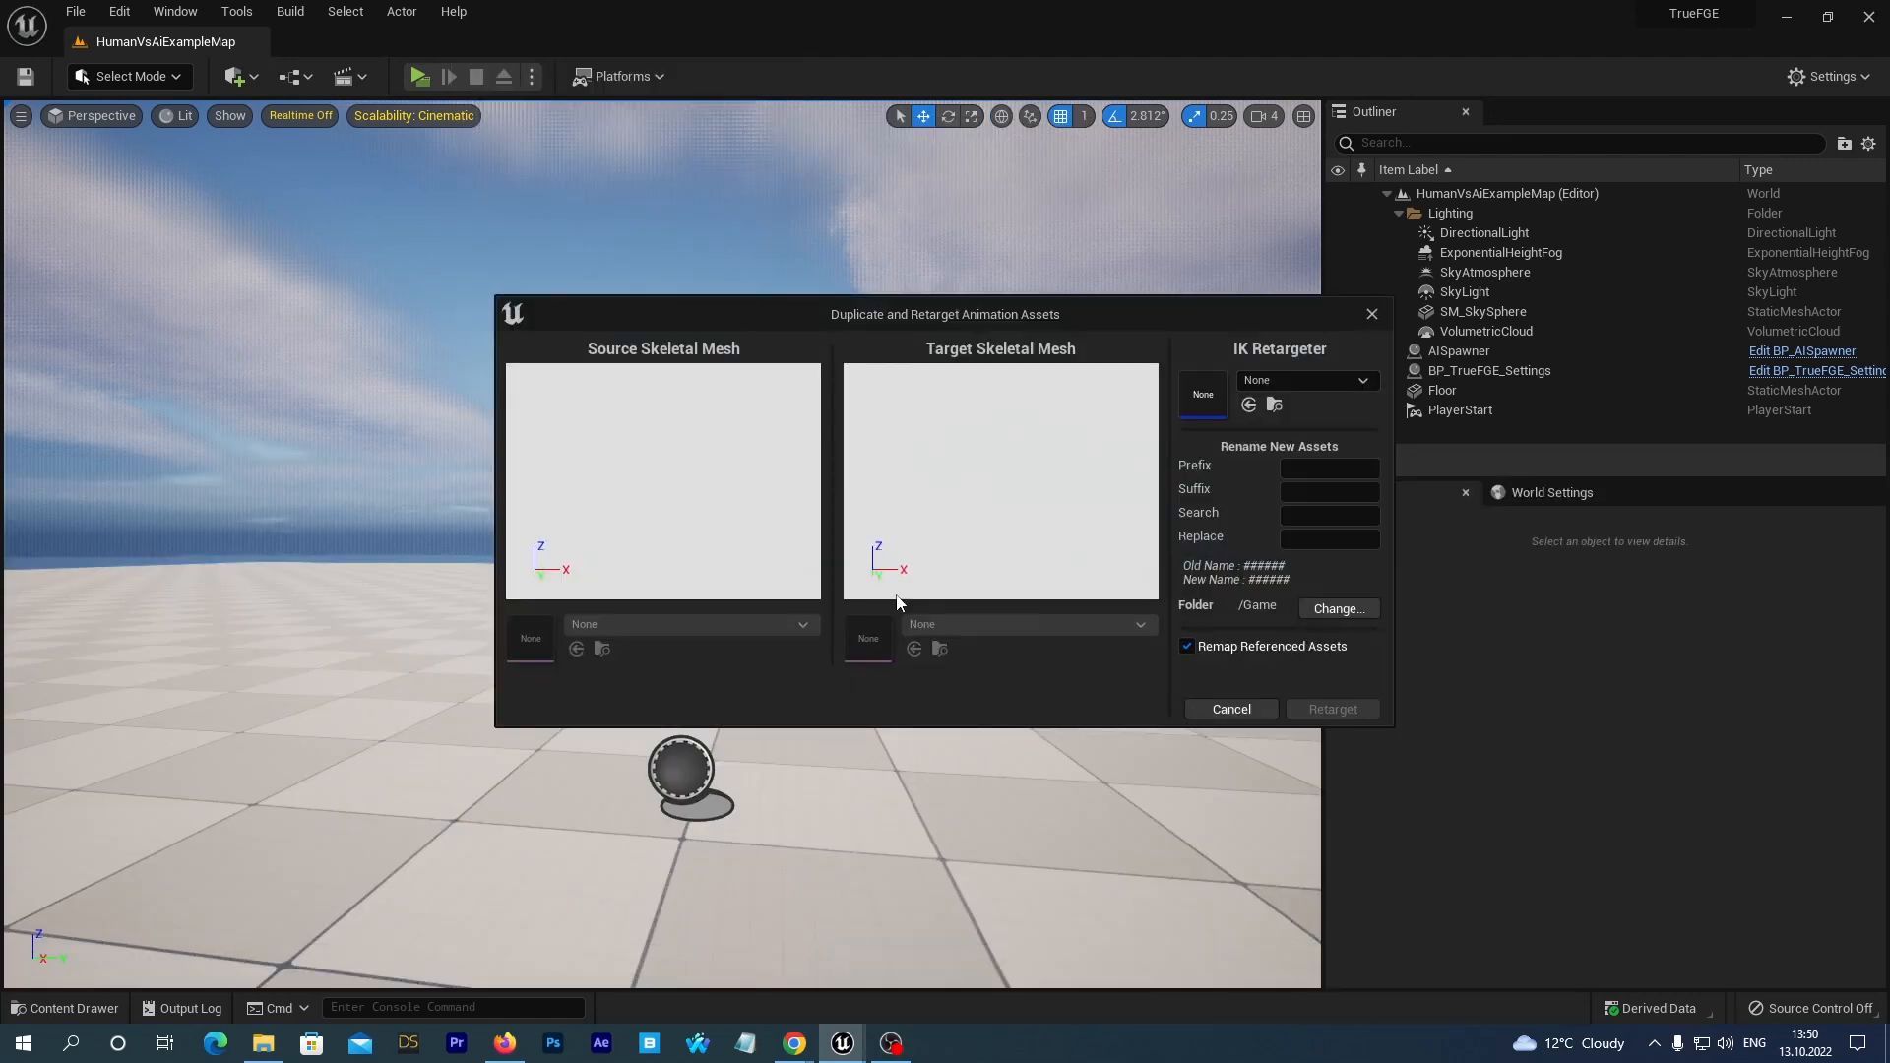
Choose the RTG_UE4Manny_UE5Manny IK retargeter and set the target skeletal mesh to SKM_Quinn.
left_click(1357, 387)
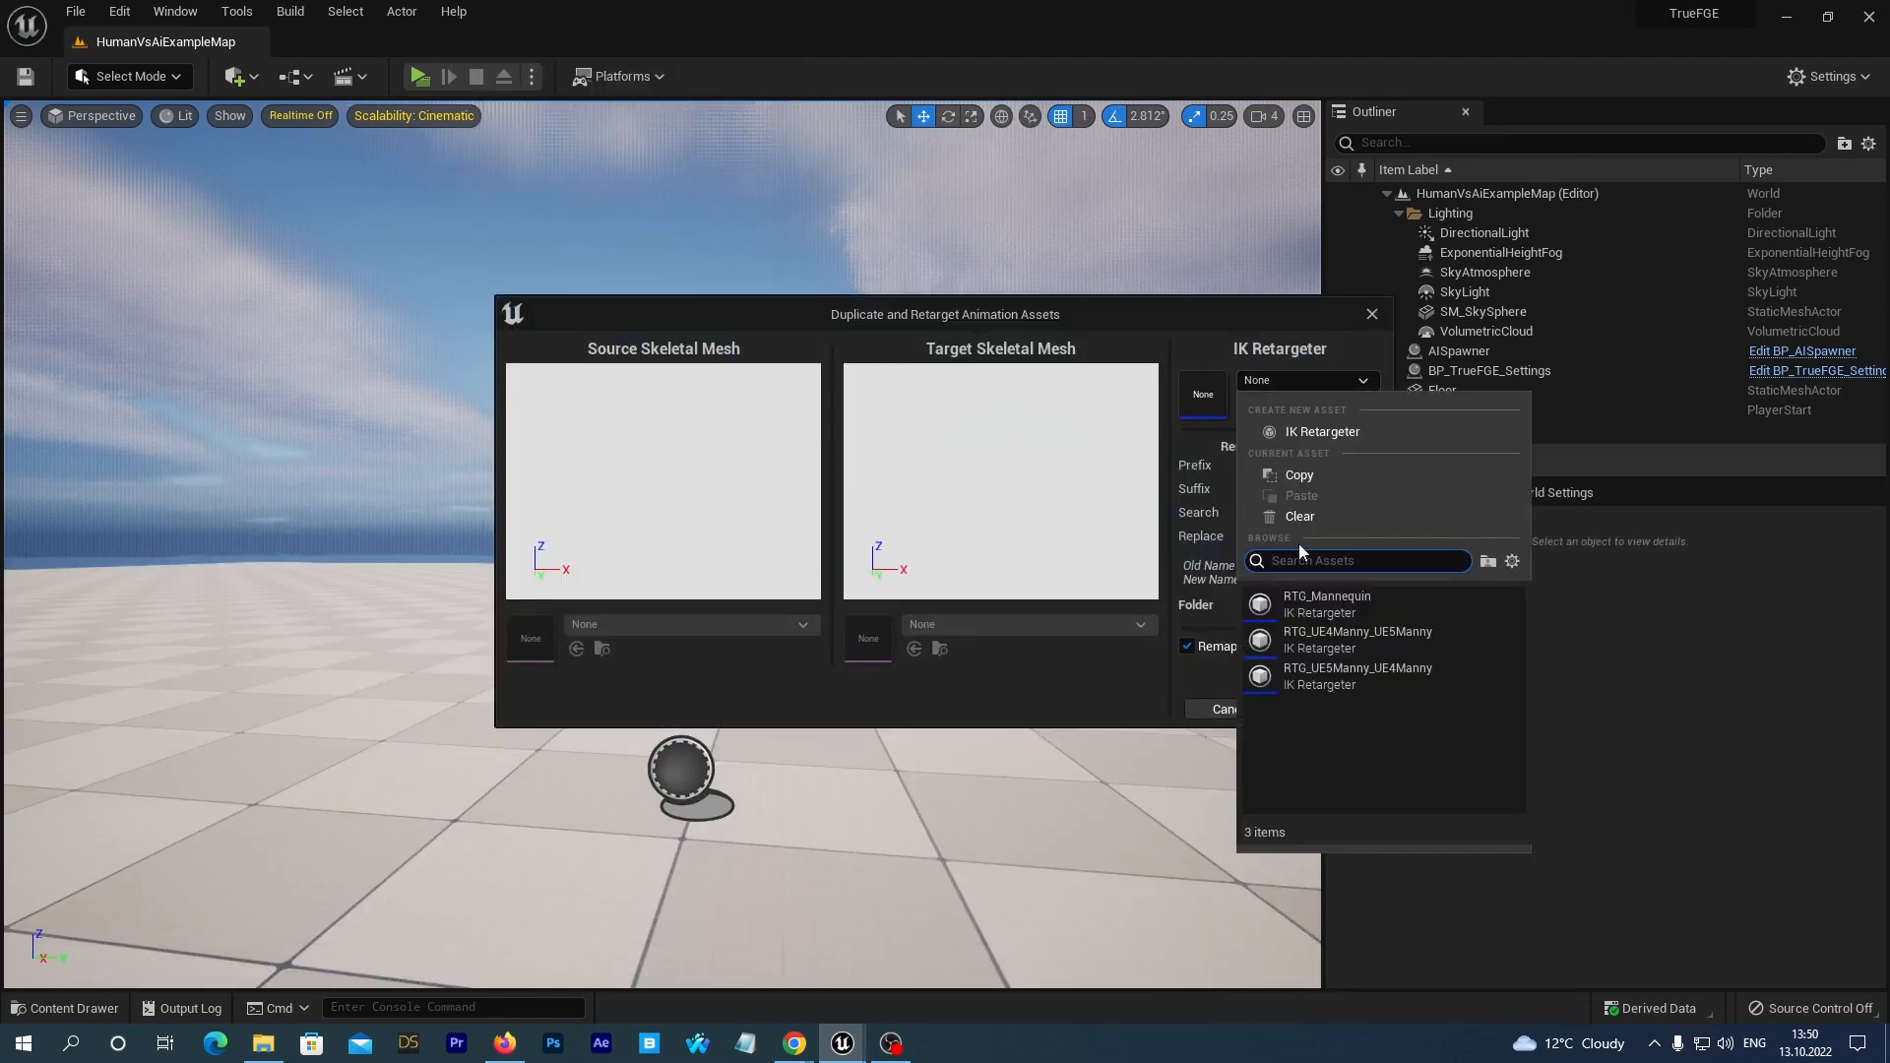
left_click(1295, 636)
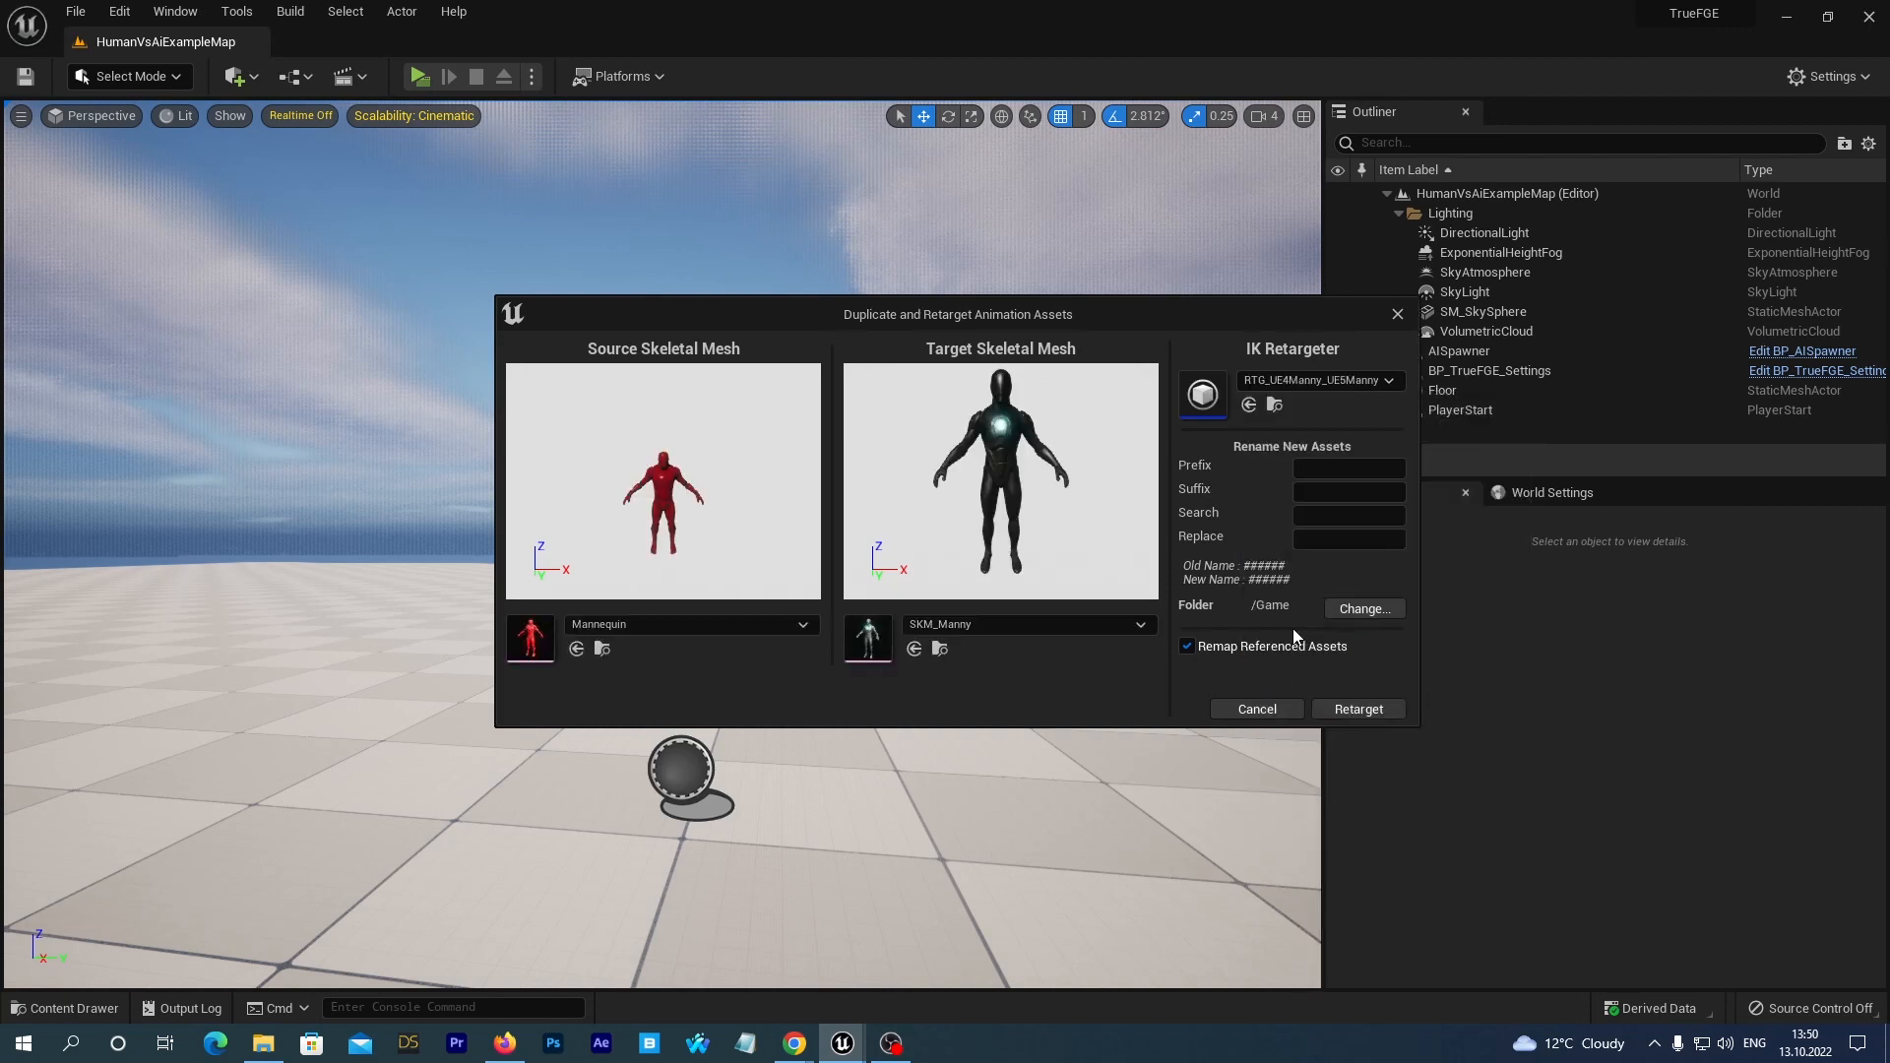
left_click(1140, 627)
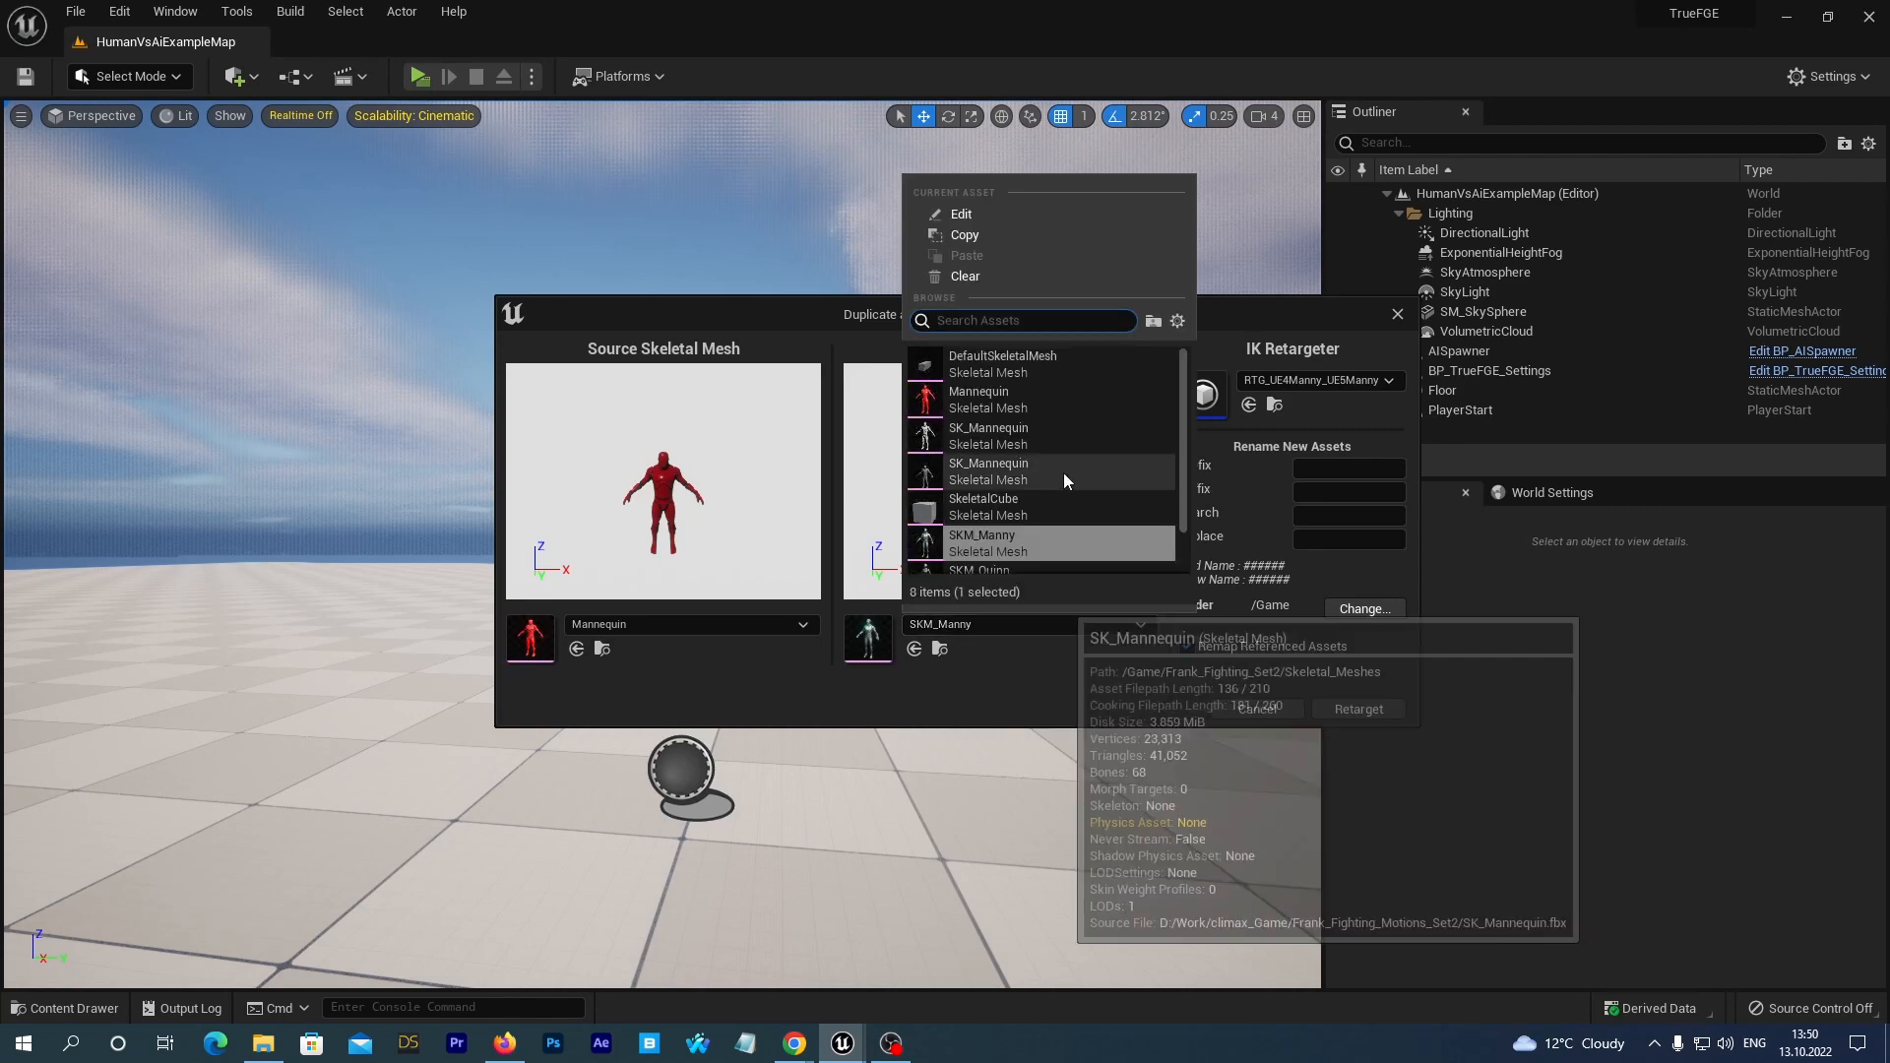
scroll(1063, 472, "down", 1)
left_click(1044, 544)
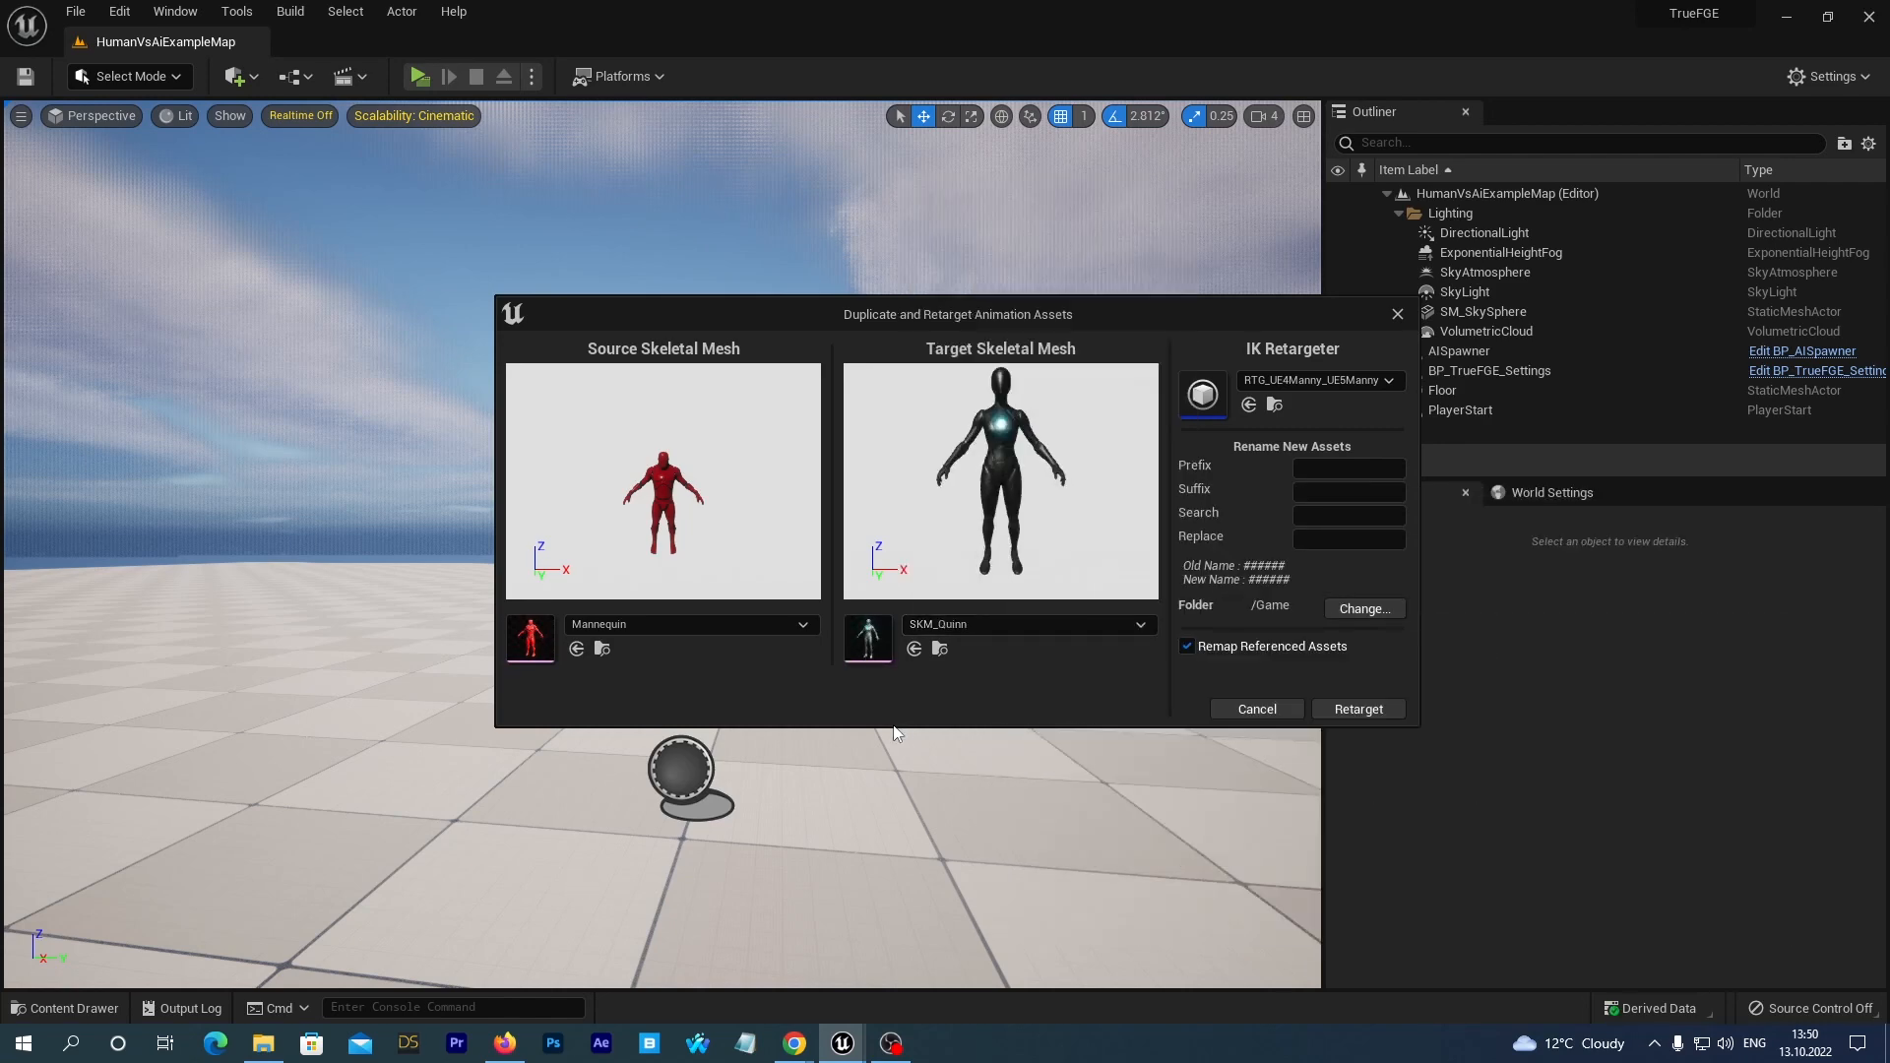
Set the retarget output folder to TrueFGE/Demo/Characters/Quinn/FightingAnimations2/Movement.
left_click(1352, 609)
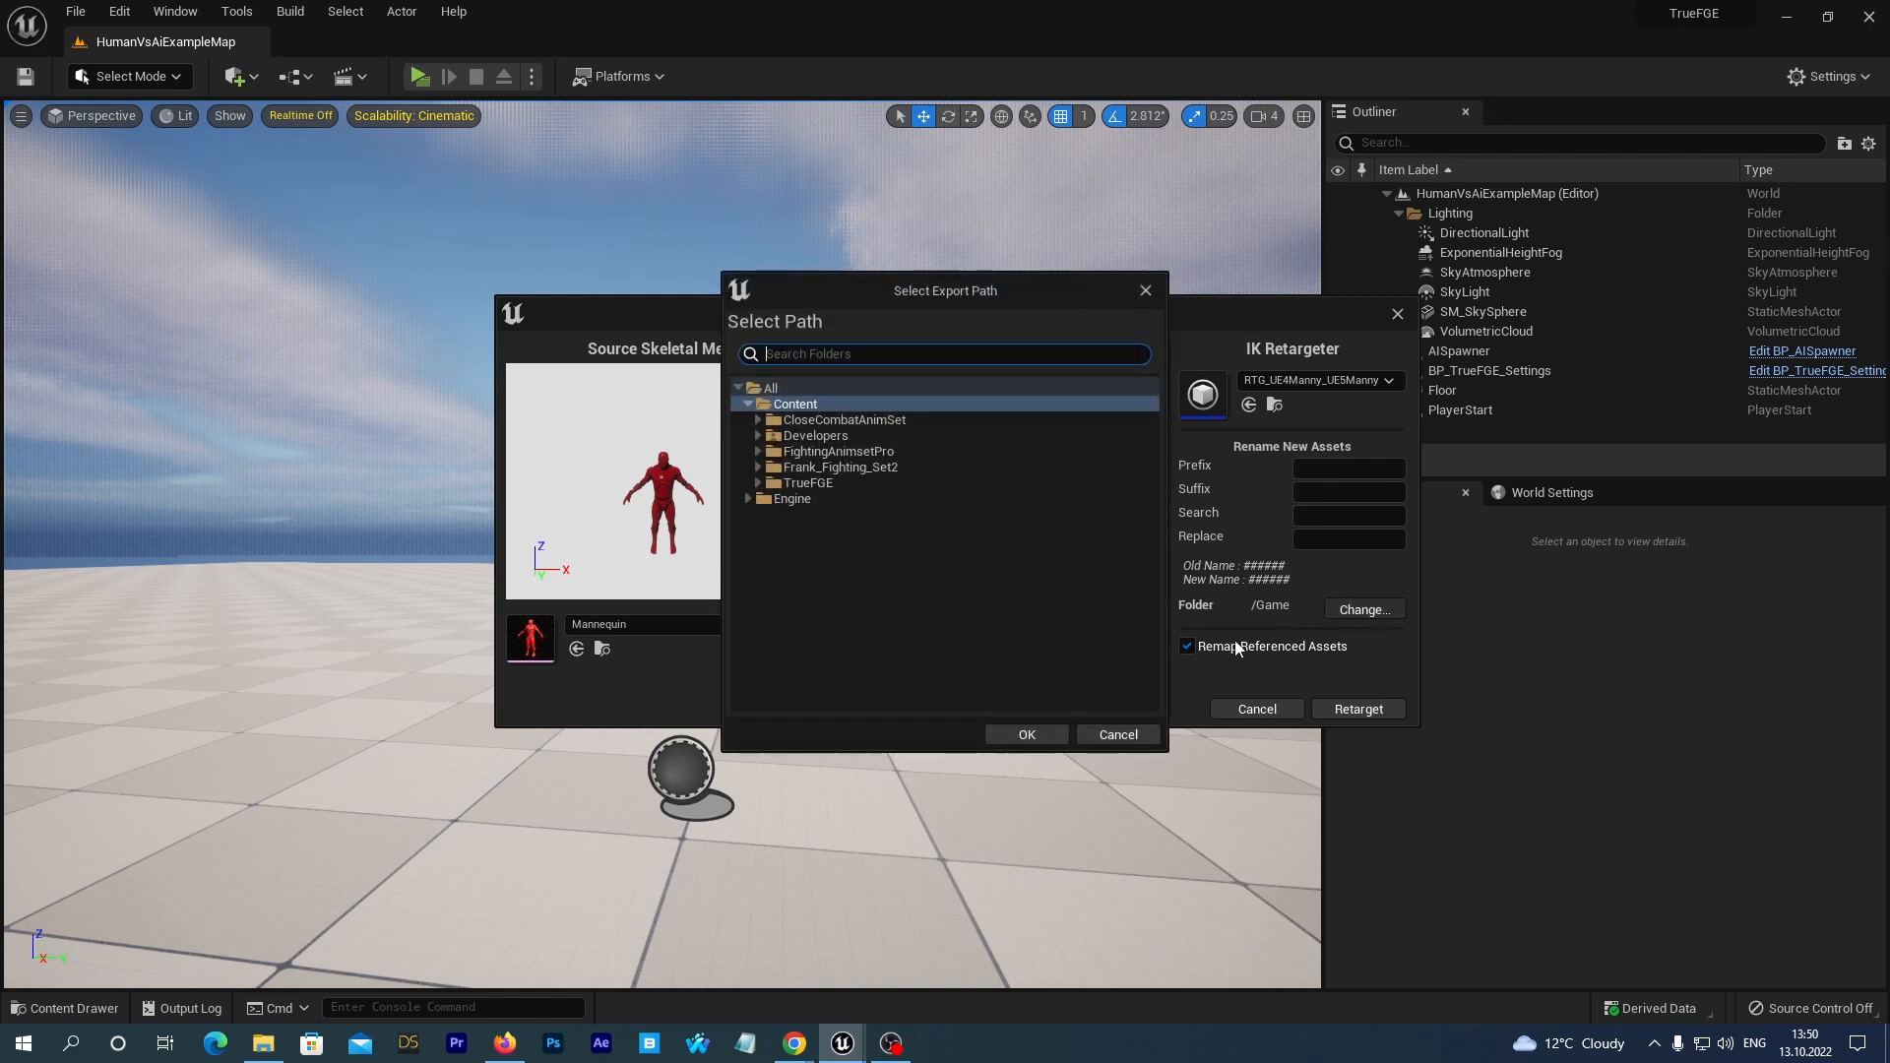
left_click(758, 482)
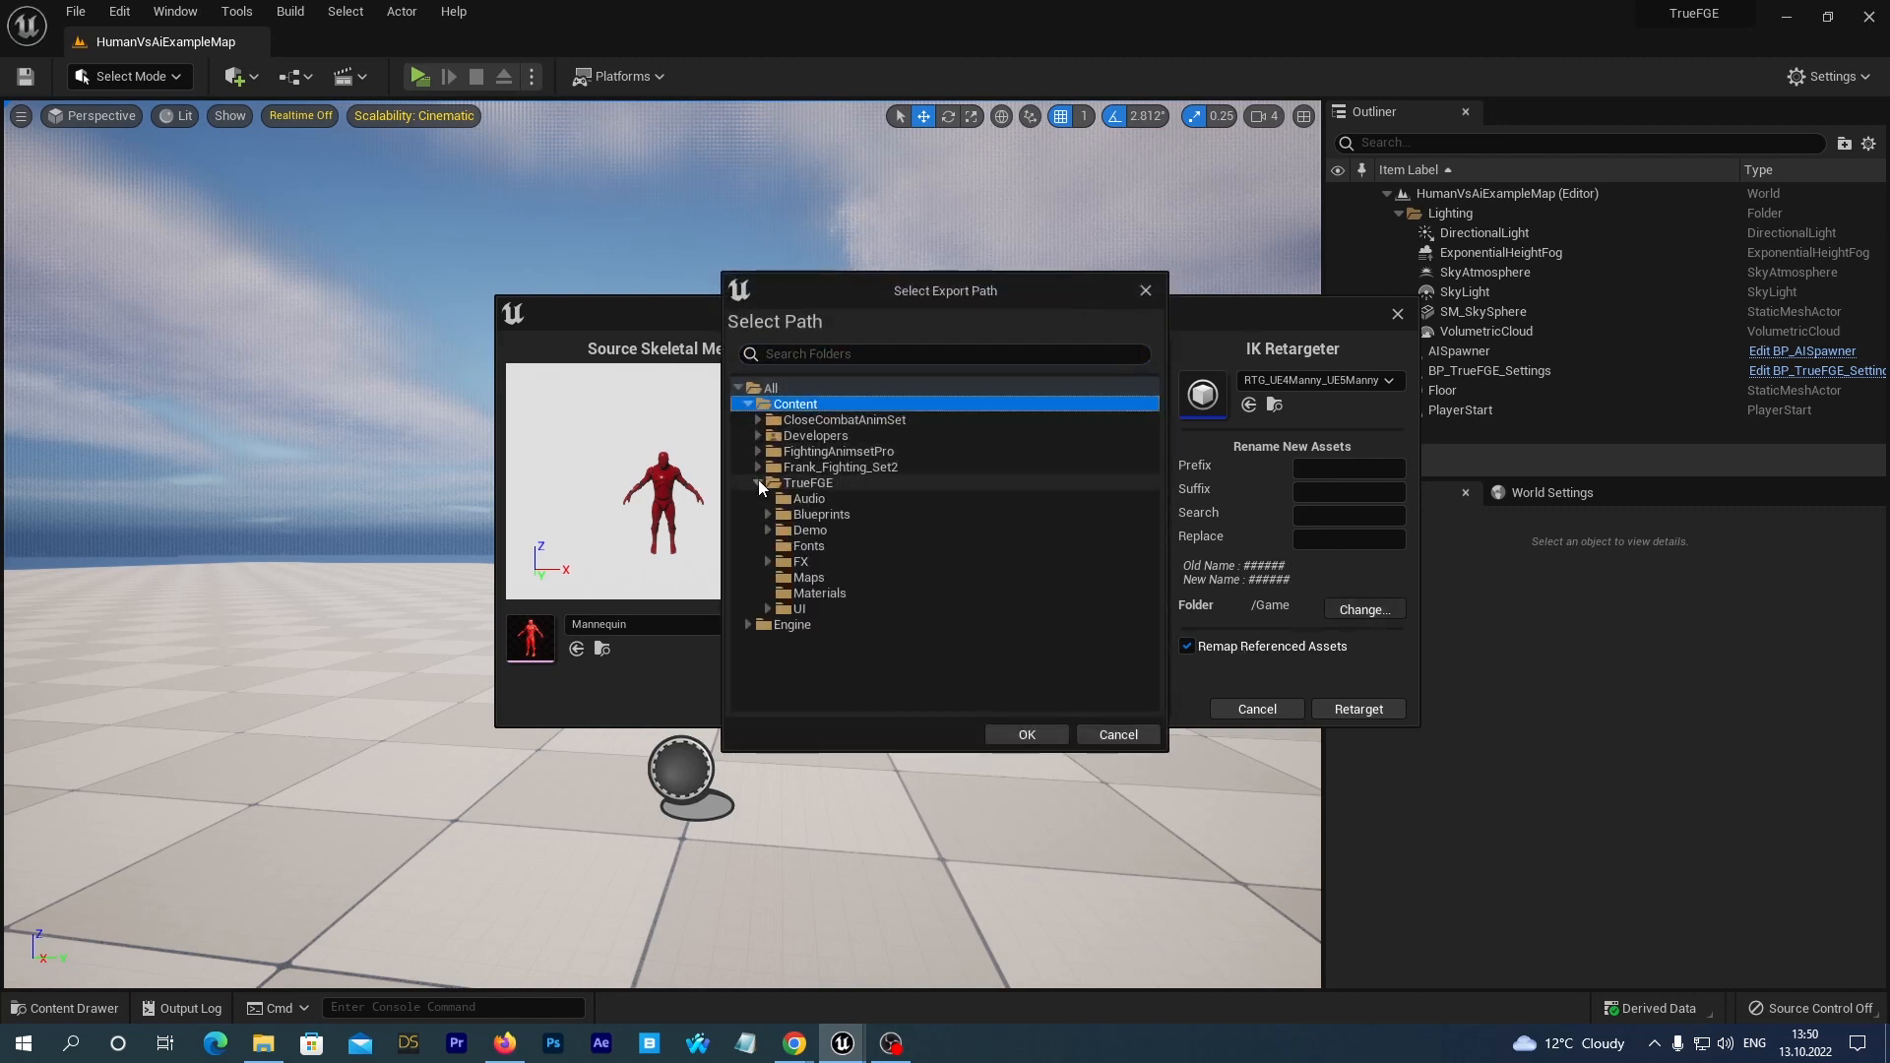
left_click(768, 529)
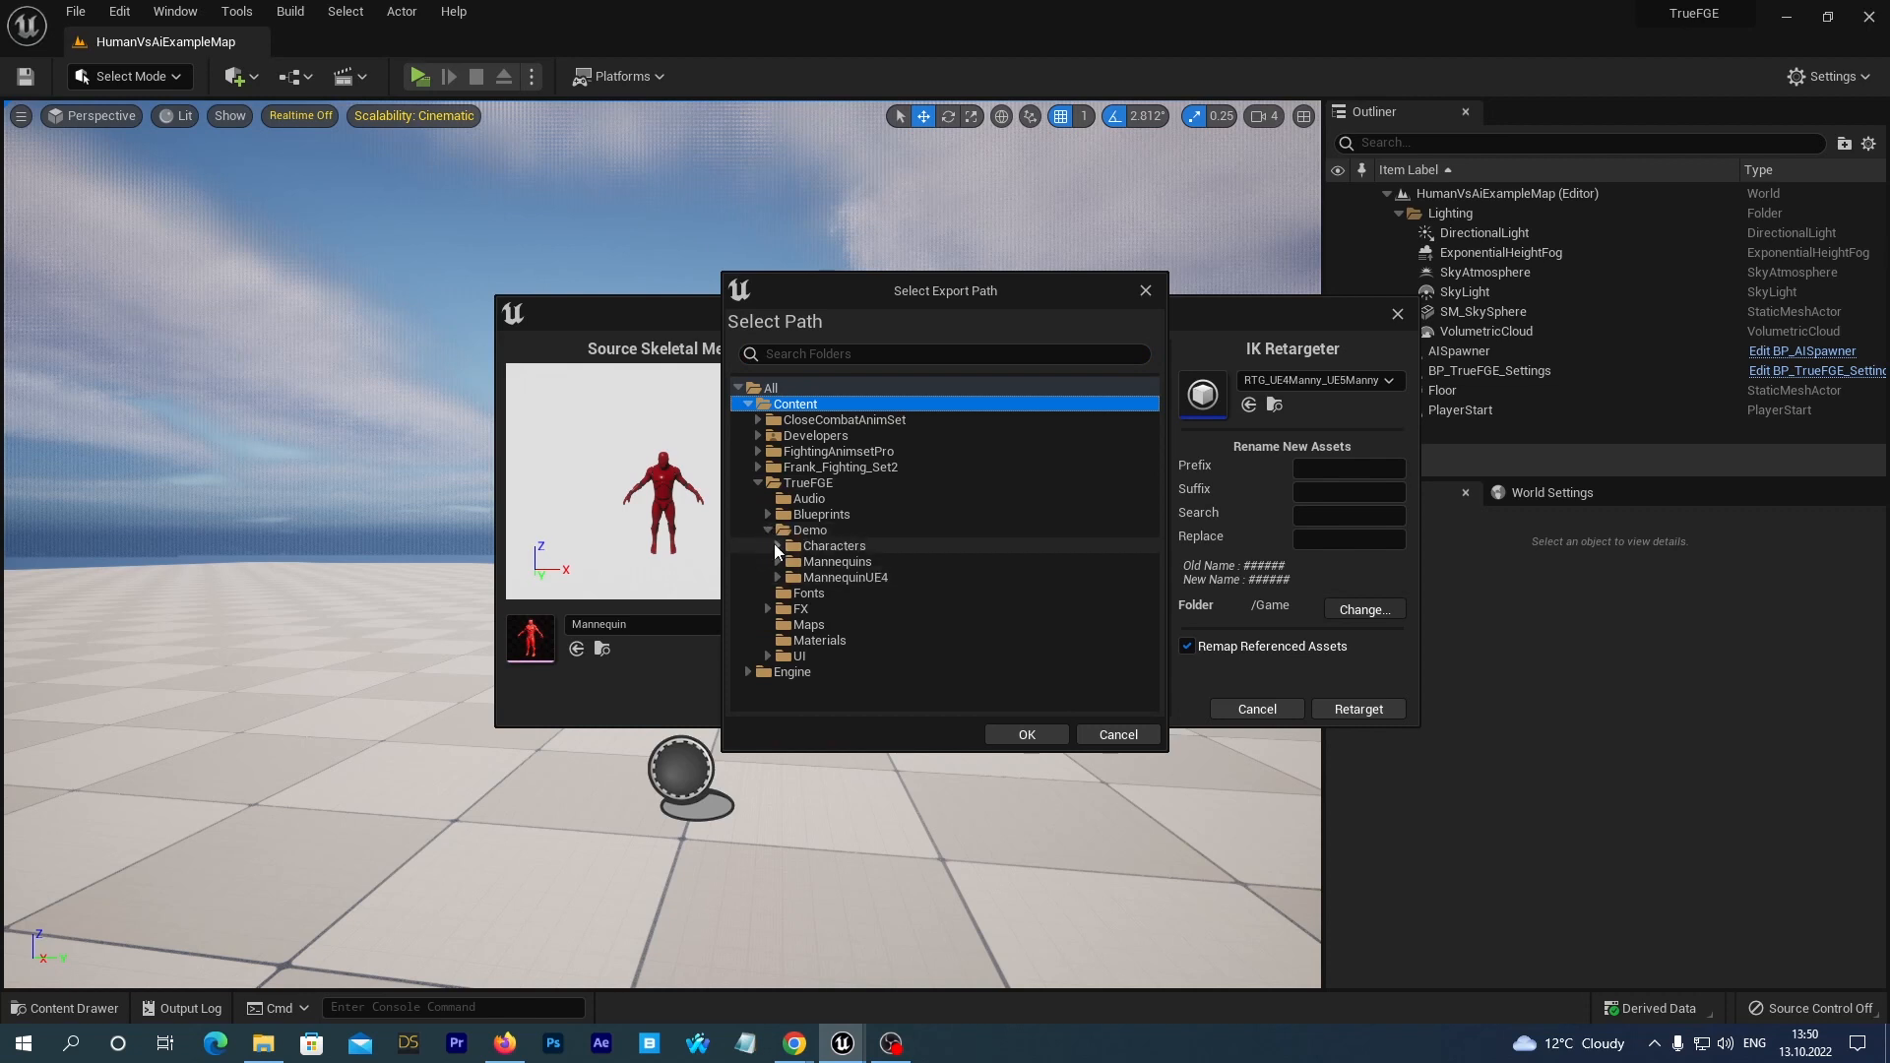
left_click(778, 546)
left_click(788, 592)
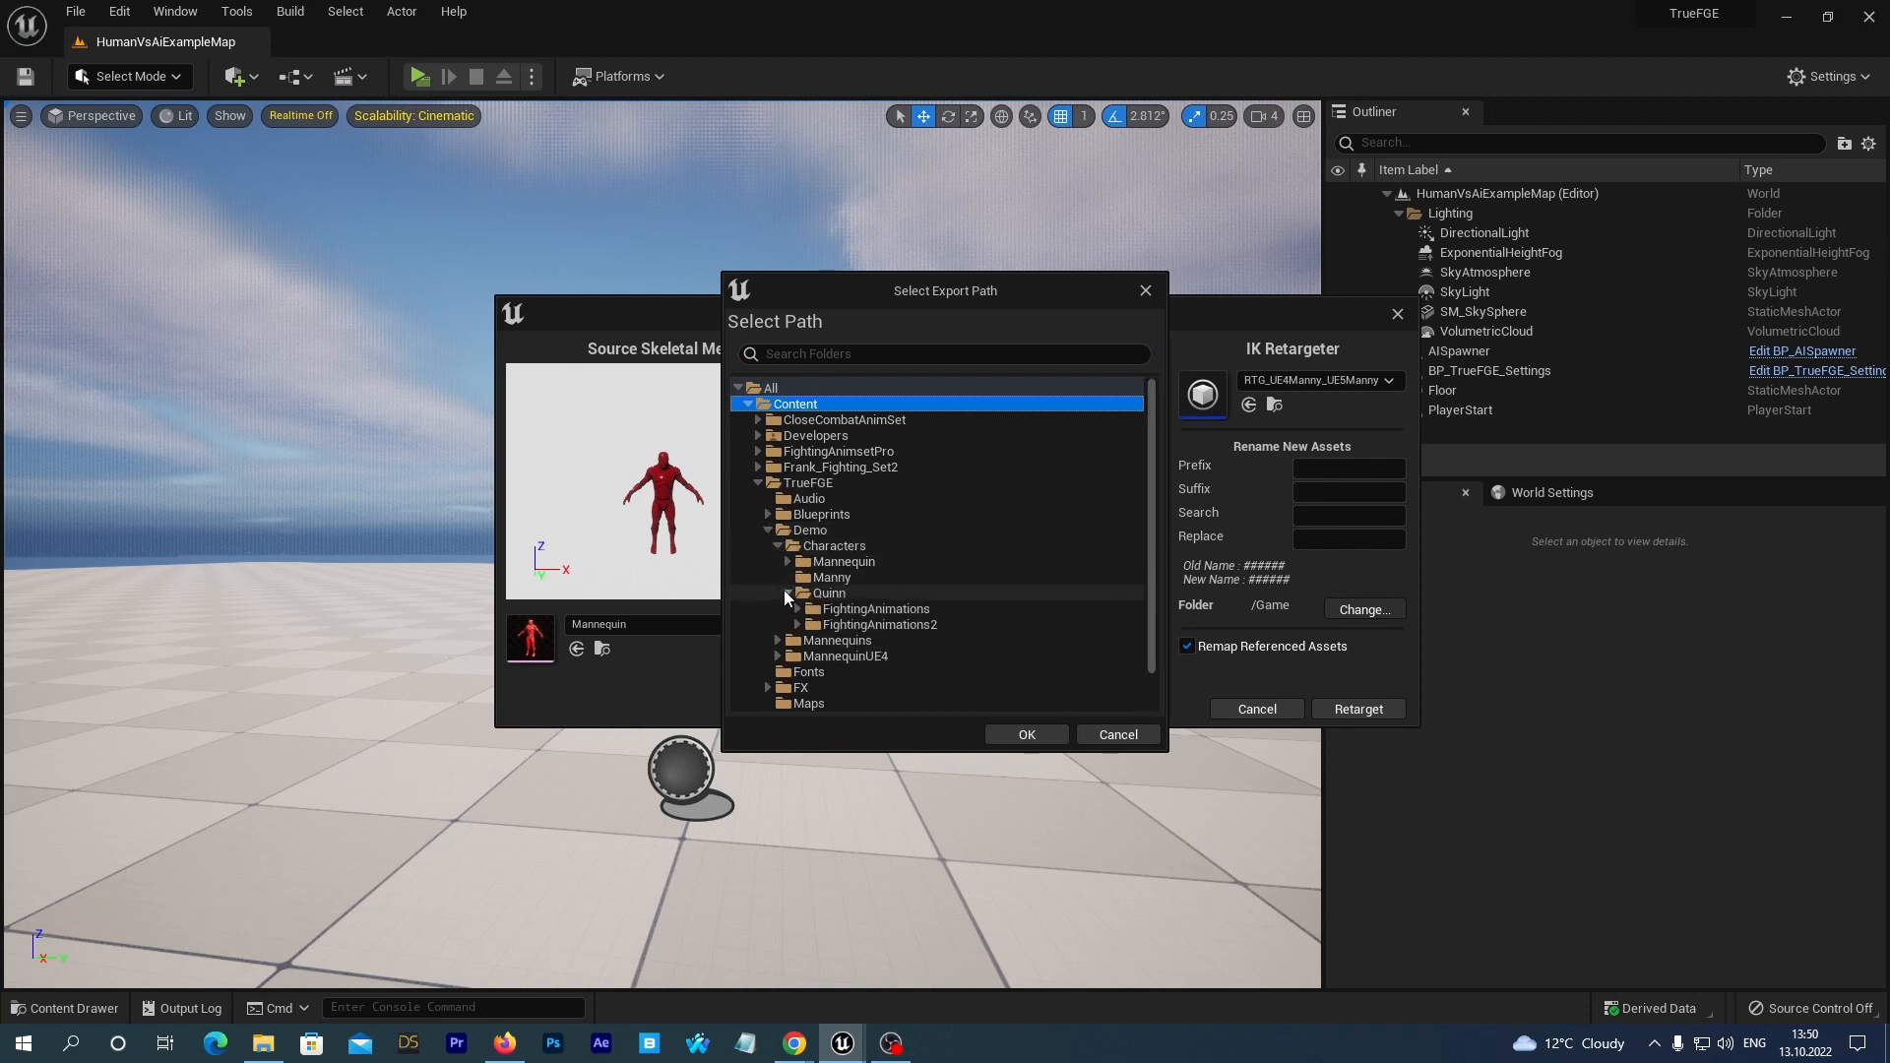
left_click(797, 625)
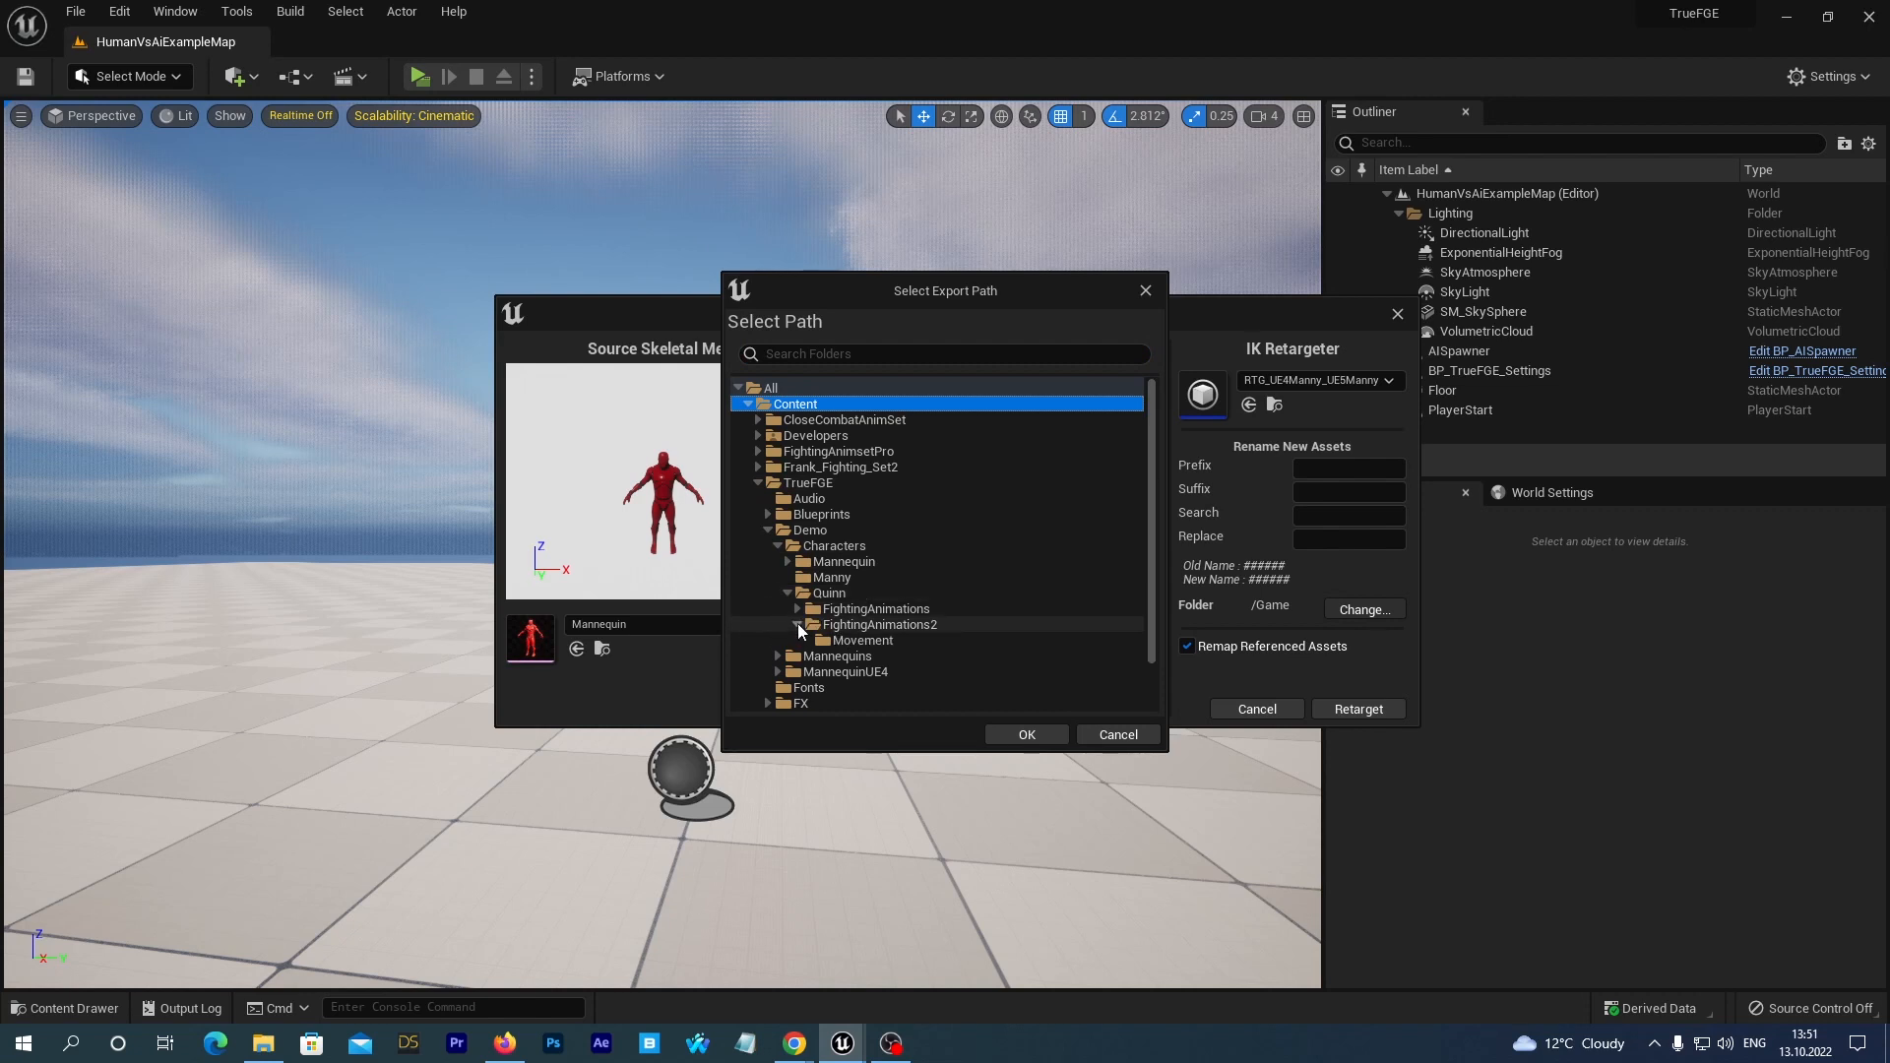
left_click(863, 640)
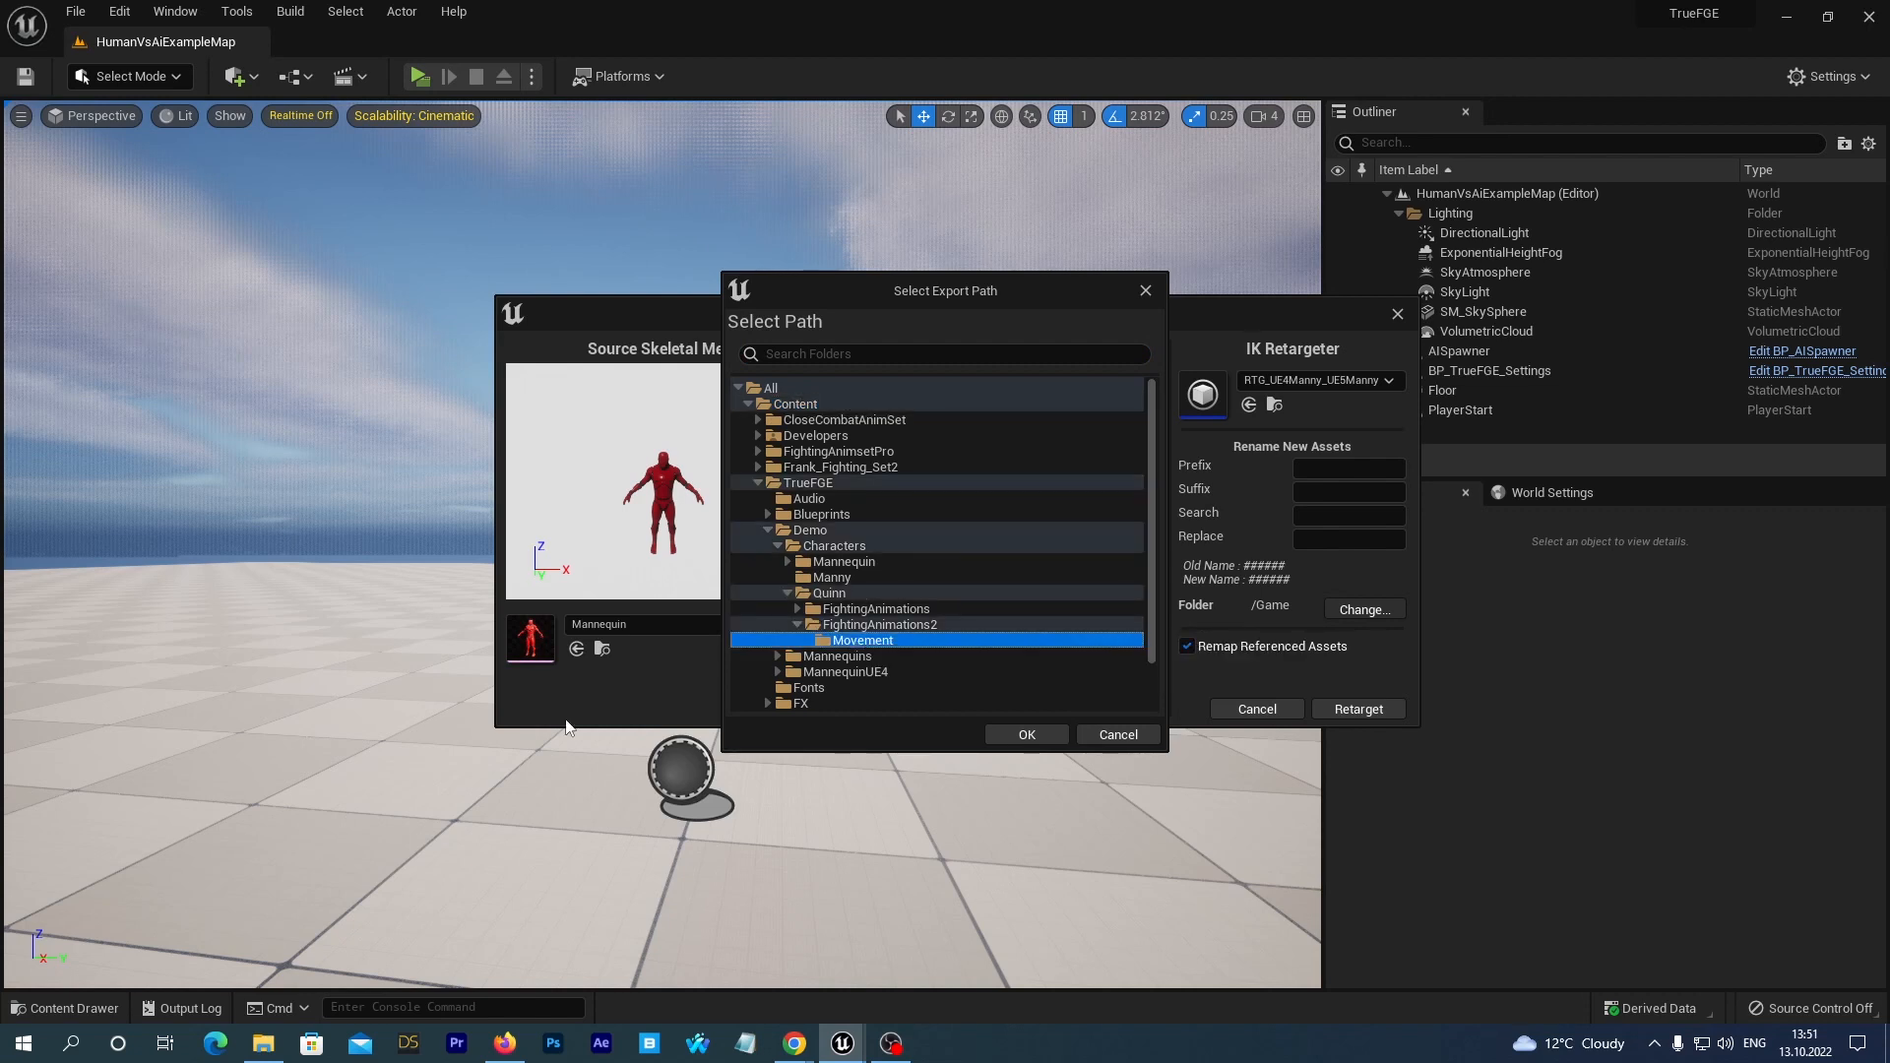
left_click(1023, 735)
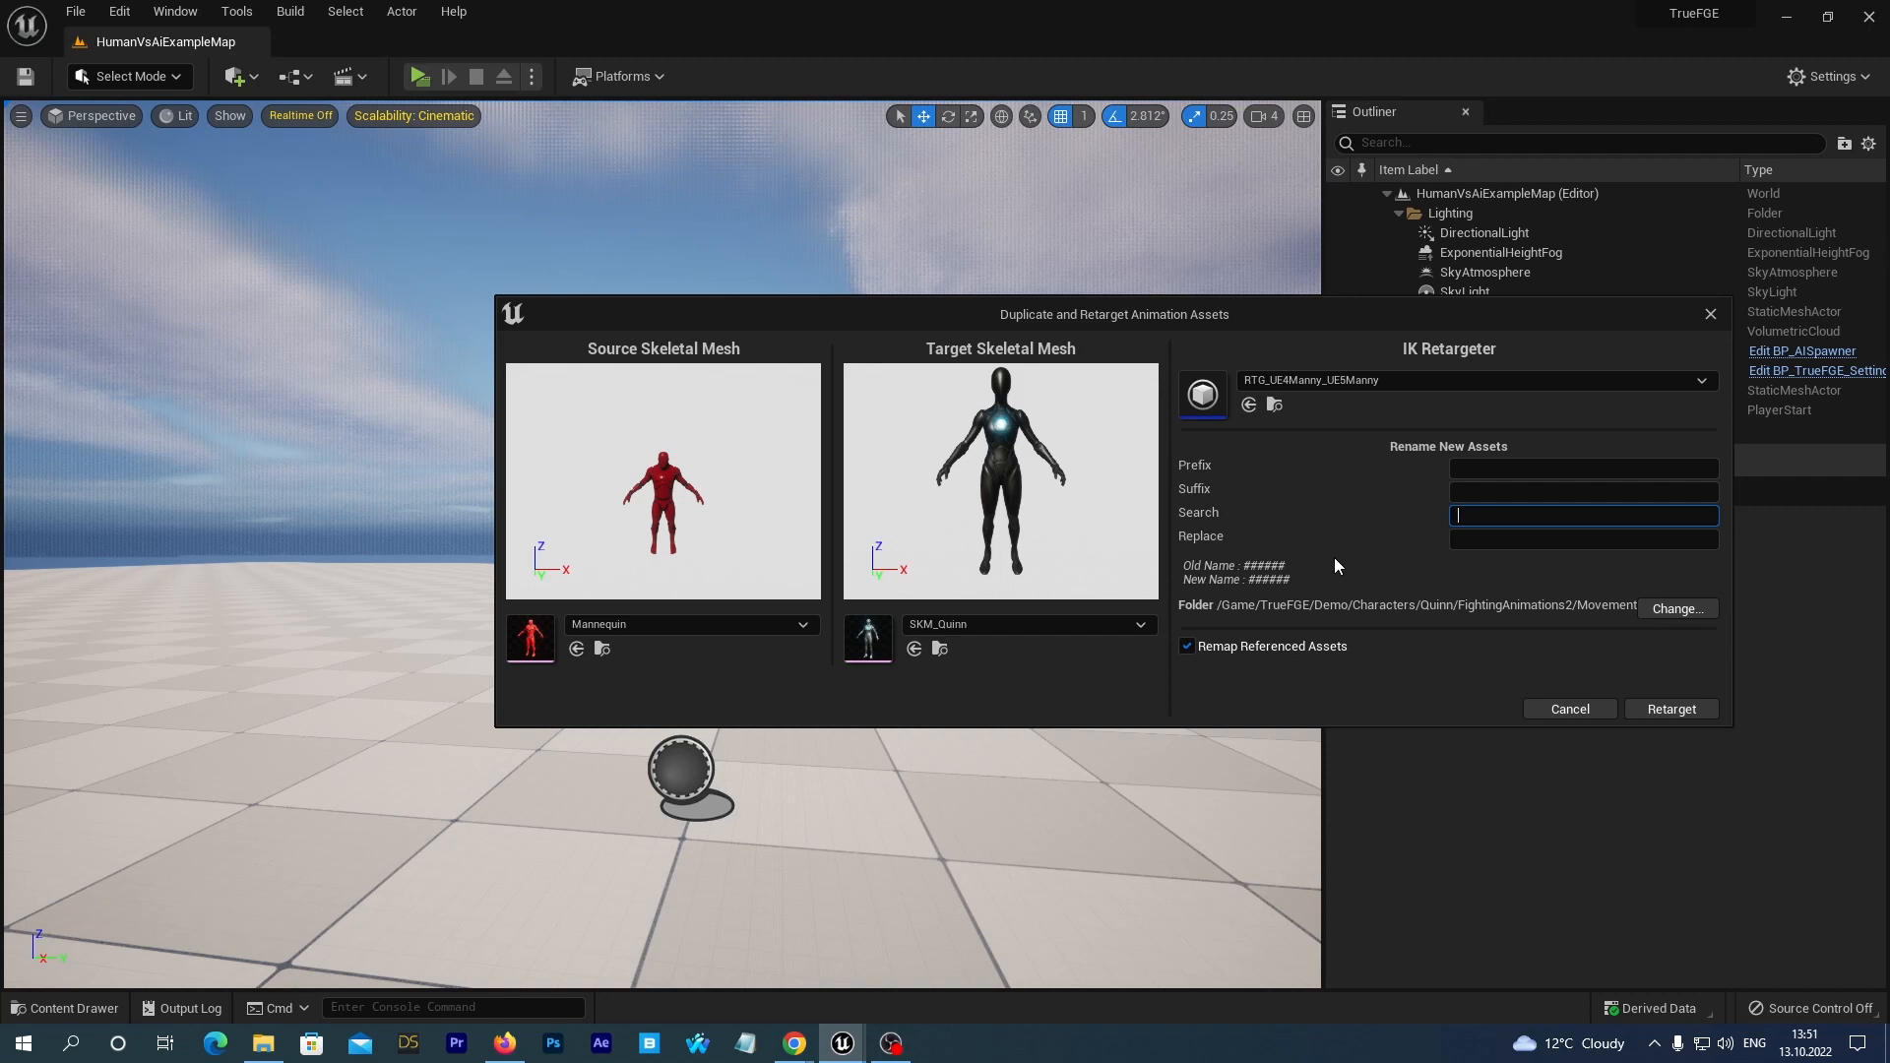
Replace UE4 with UE5 in the new asset names and retarget the animation blueprint with its referenced assets.
type("UE4")
key("Tab")
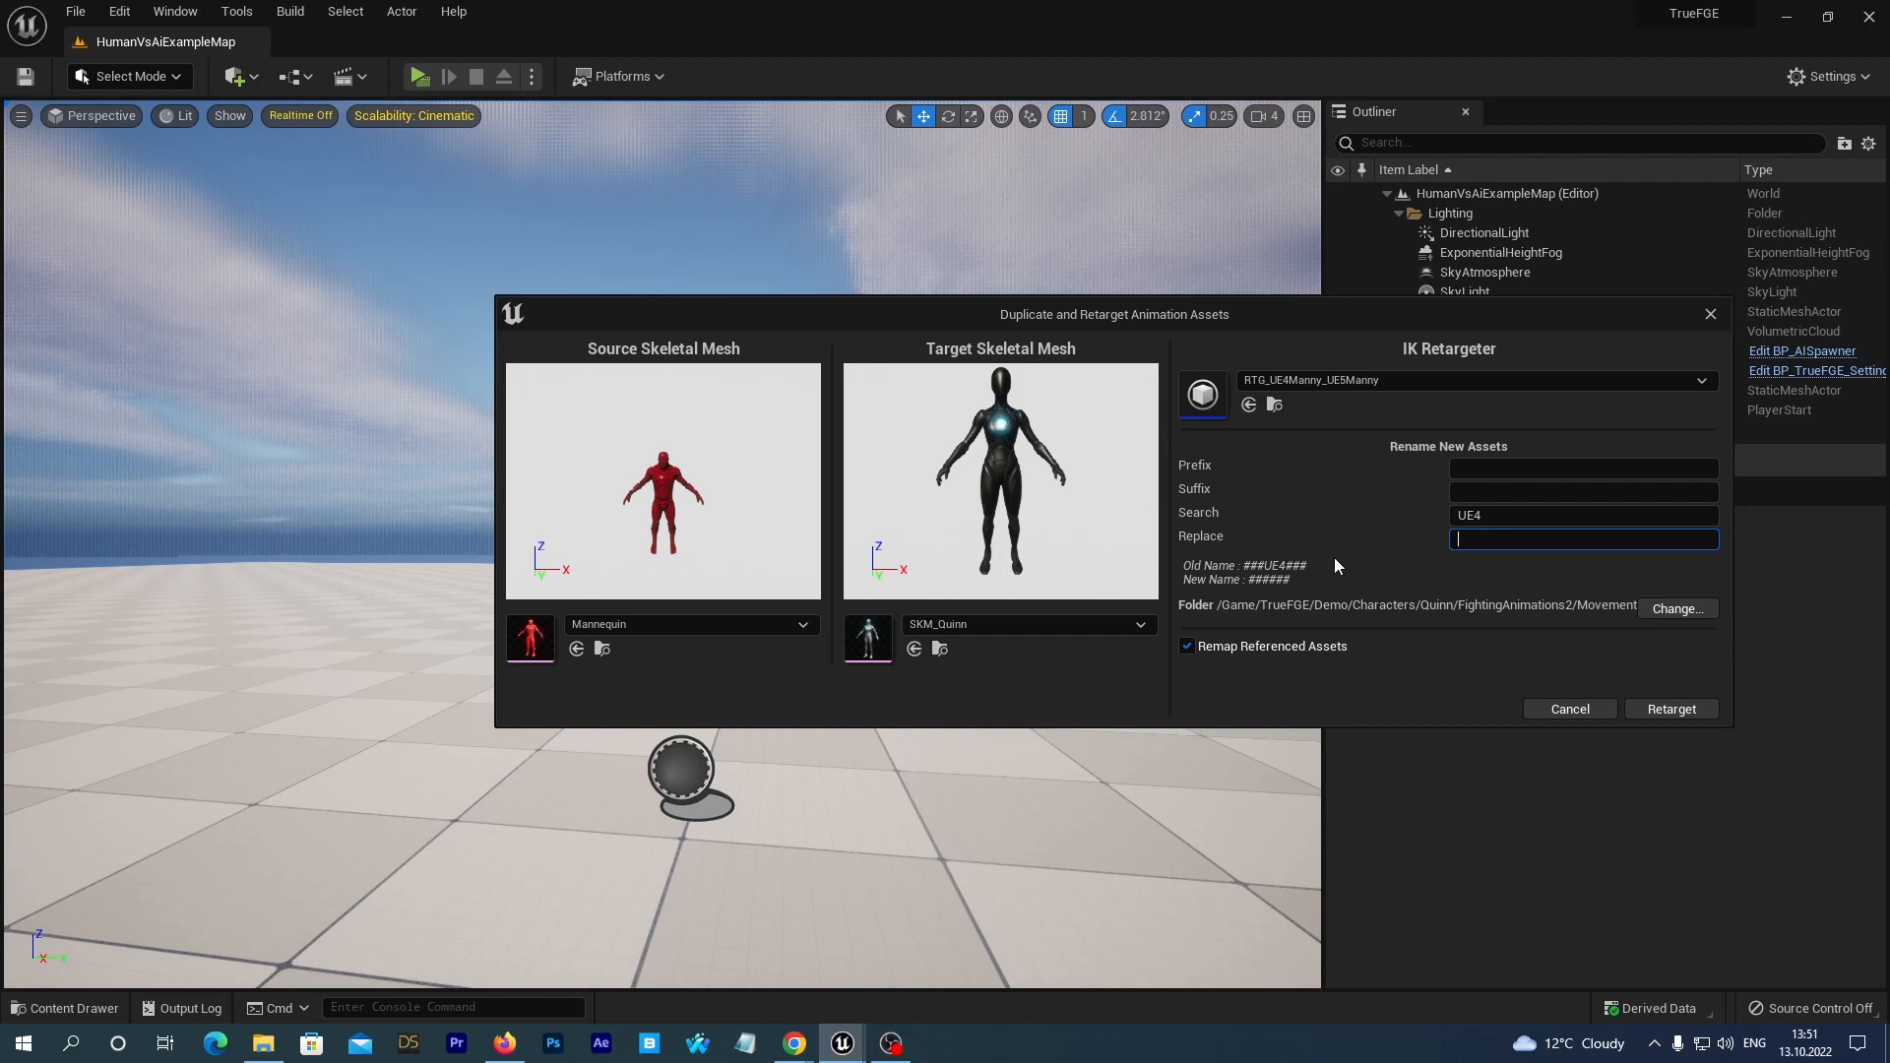
type("UE5")
left_click(1670, 709)
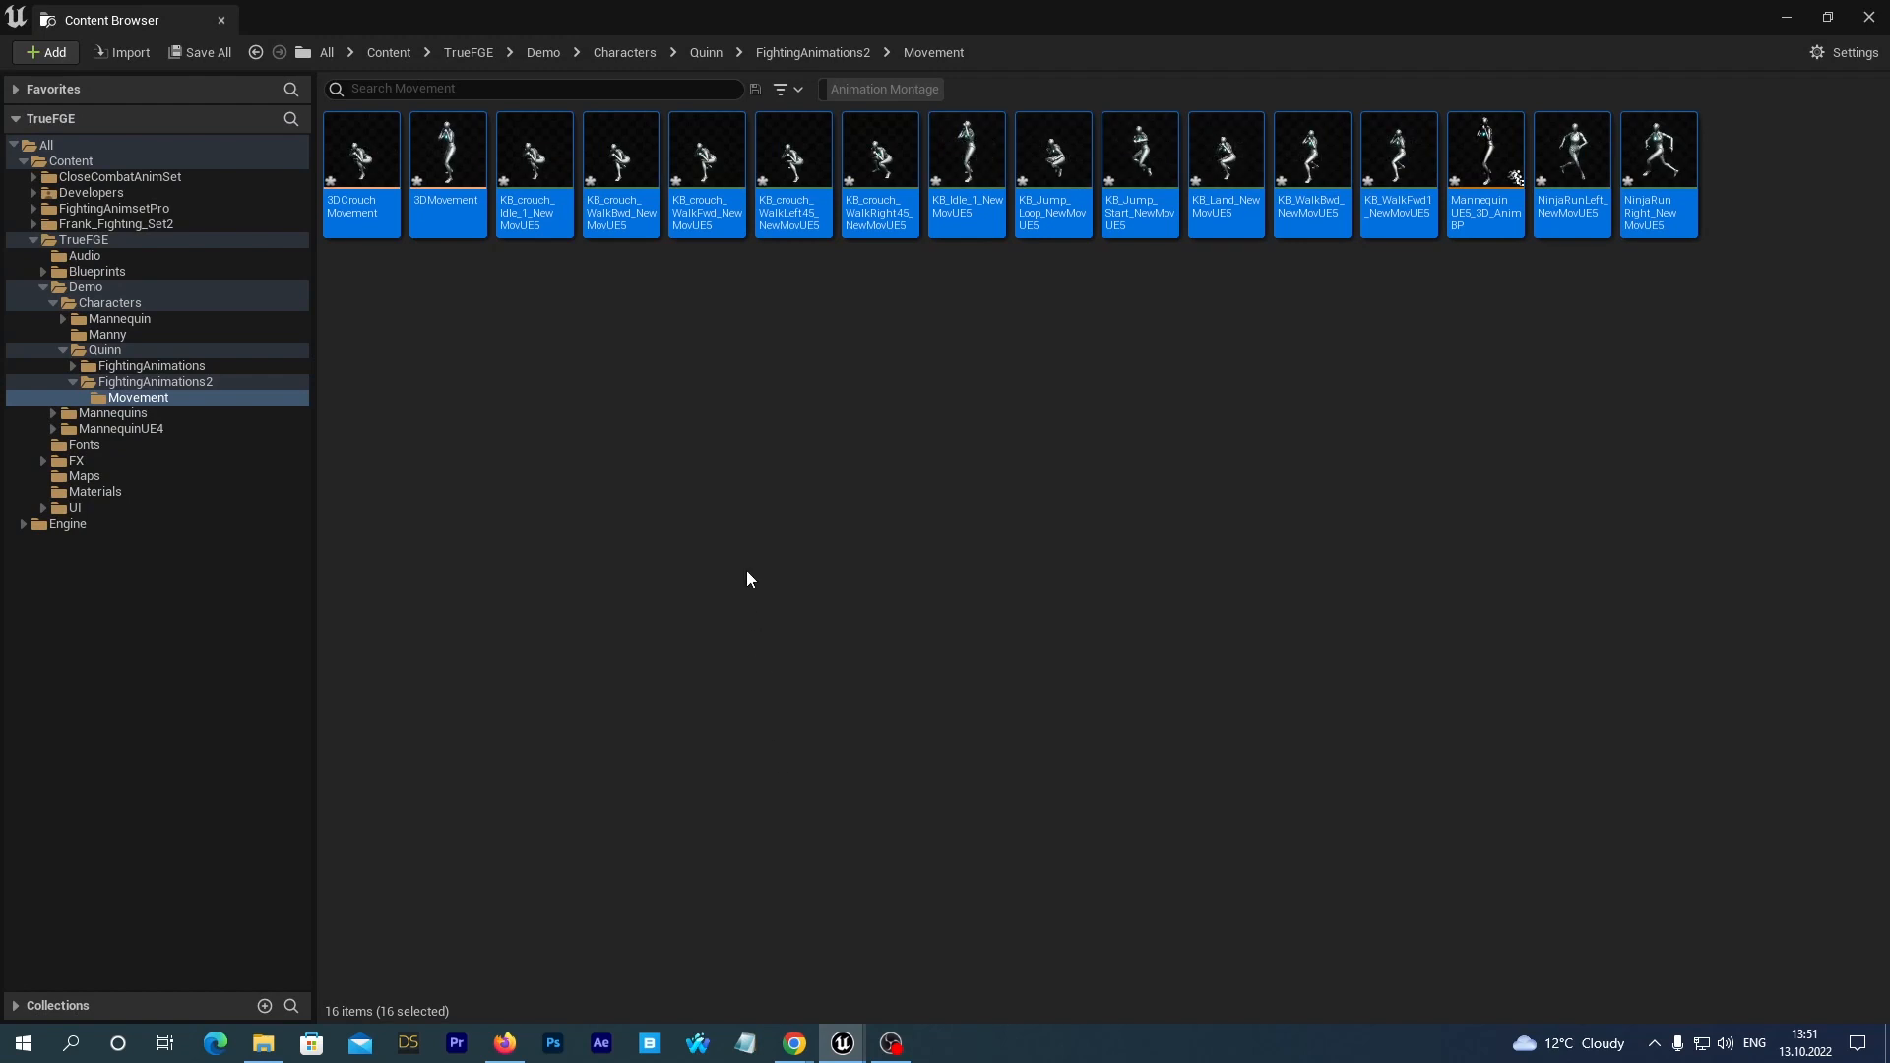
Save all the newly retargeted assets in Quinn's FightingAnimations2 Movement folder.
left_click(746, 571)
left_click(193, 55)
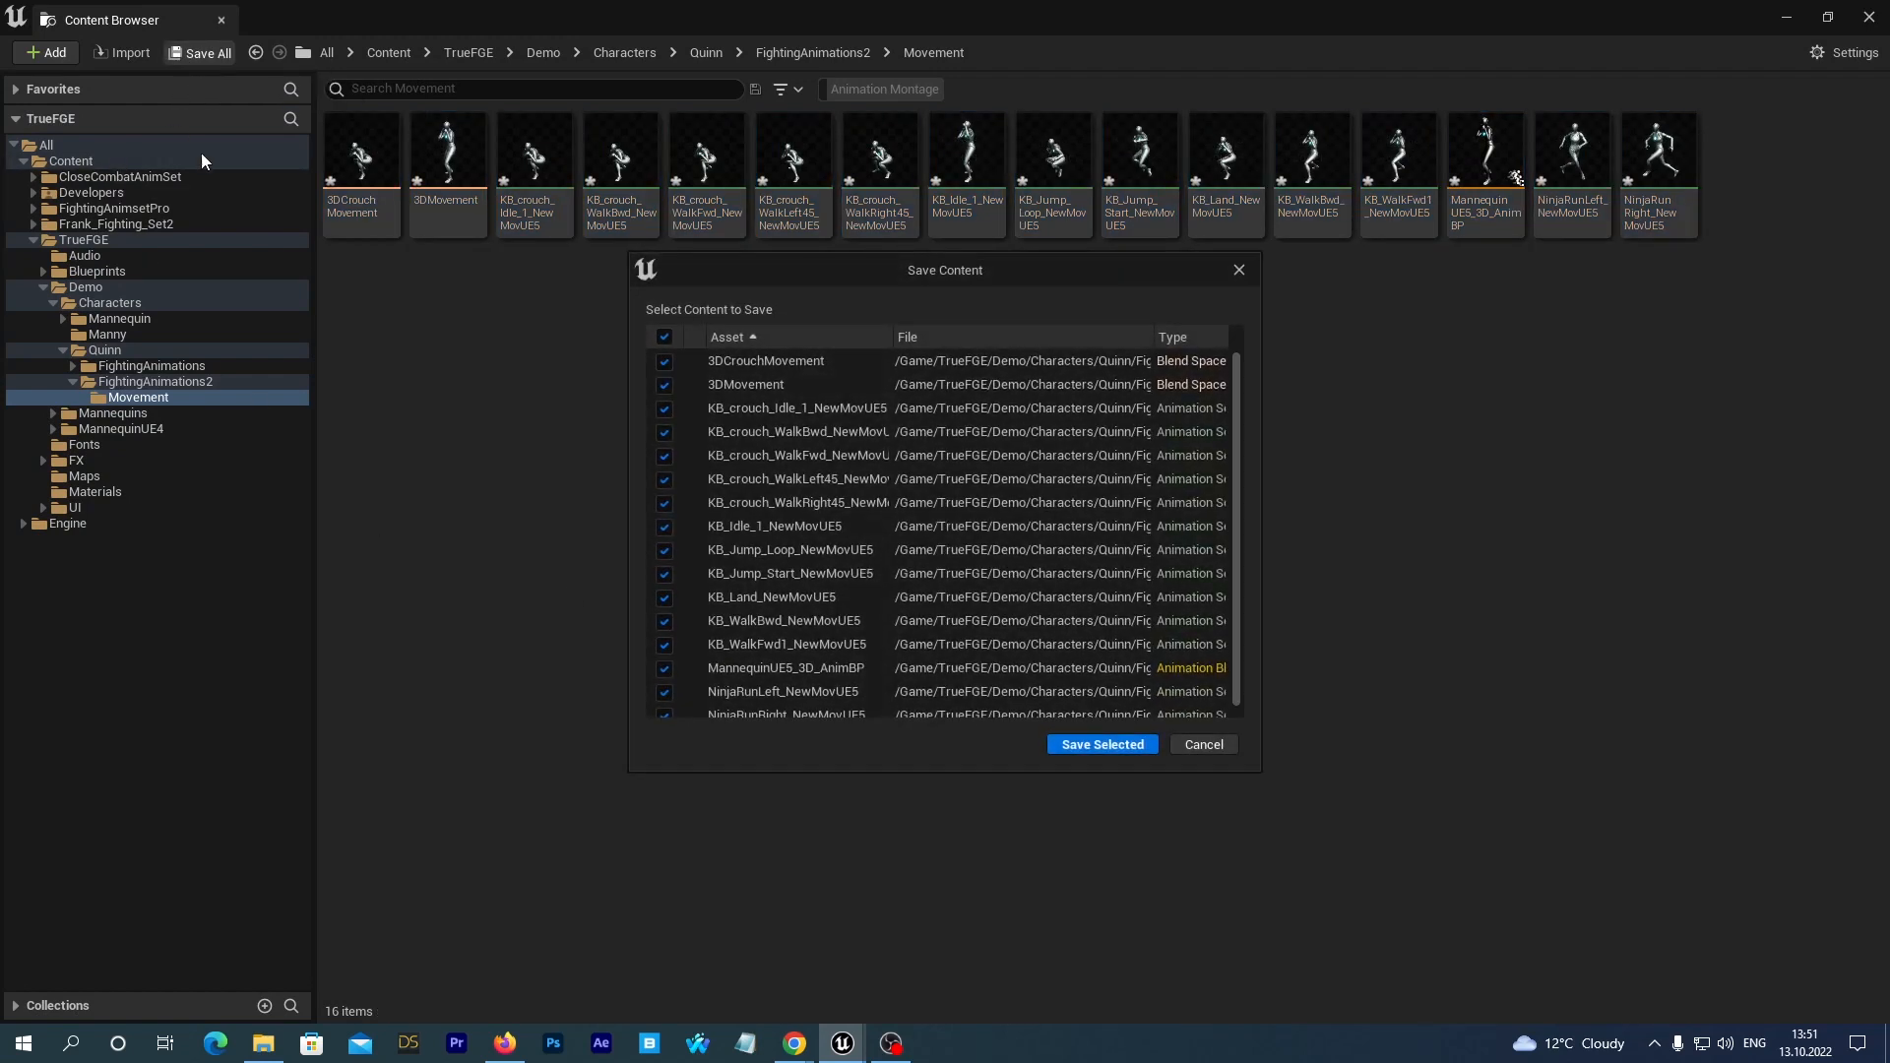
left_click(1062, 747)
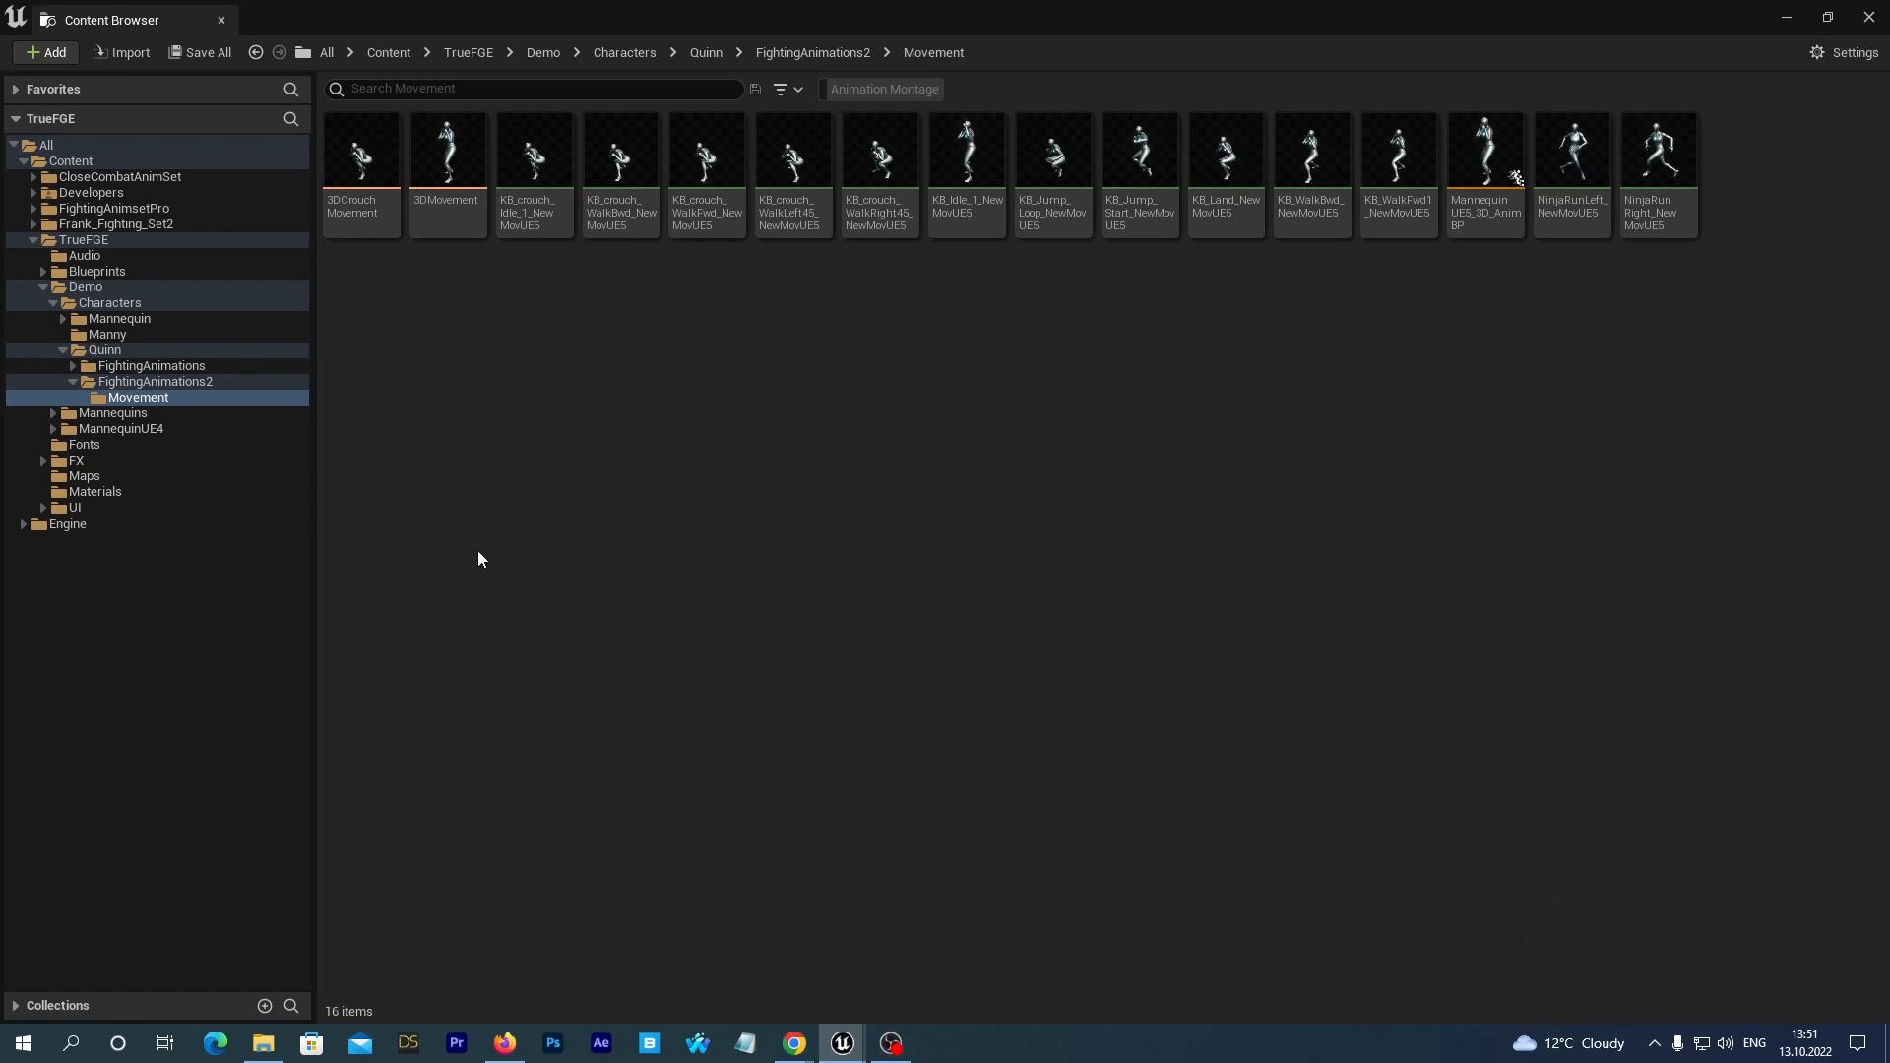
Rename the retargeted MannequinUE5_3D_AnimBP animation blueprint as QuinnUE5_3D_AnimBP_1.
mouse_move(353, 216)
left_click(1484, 222)
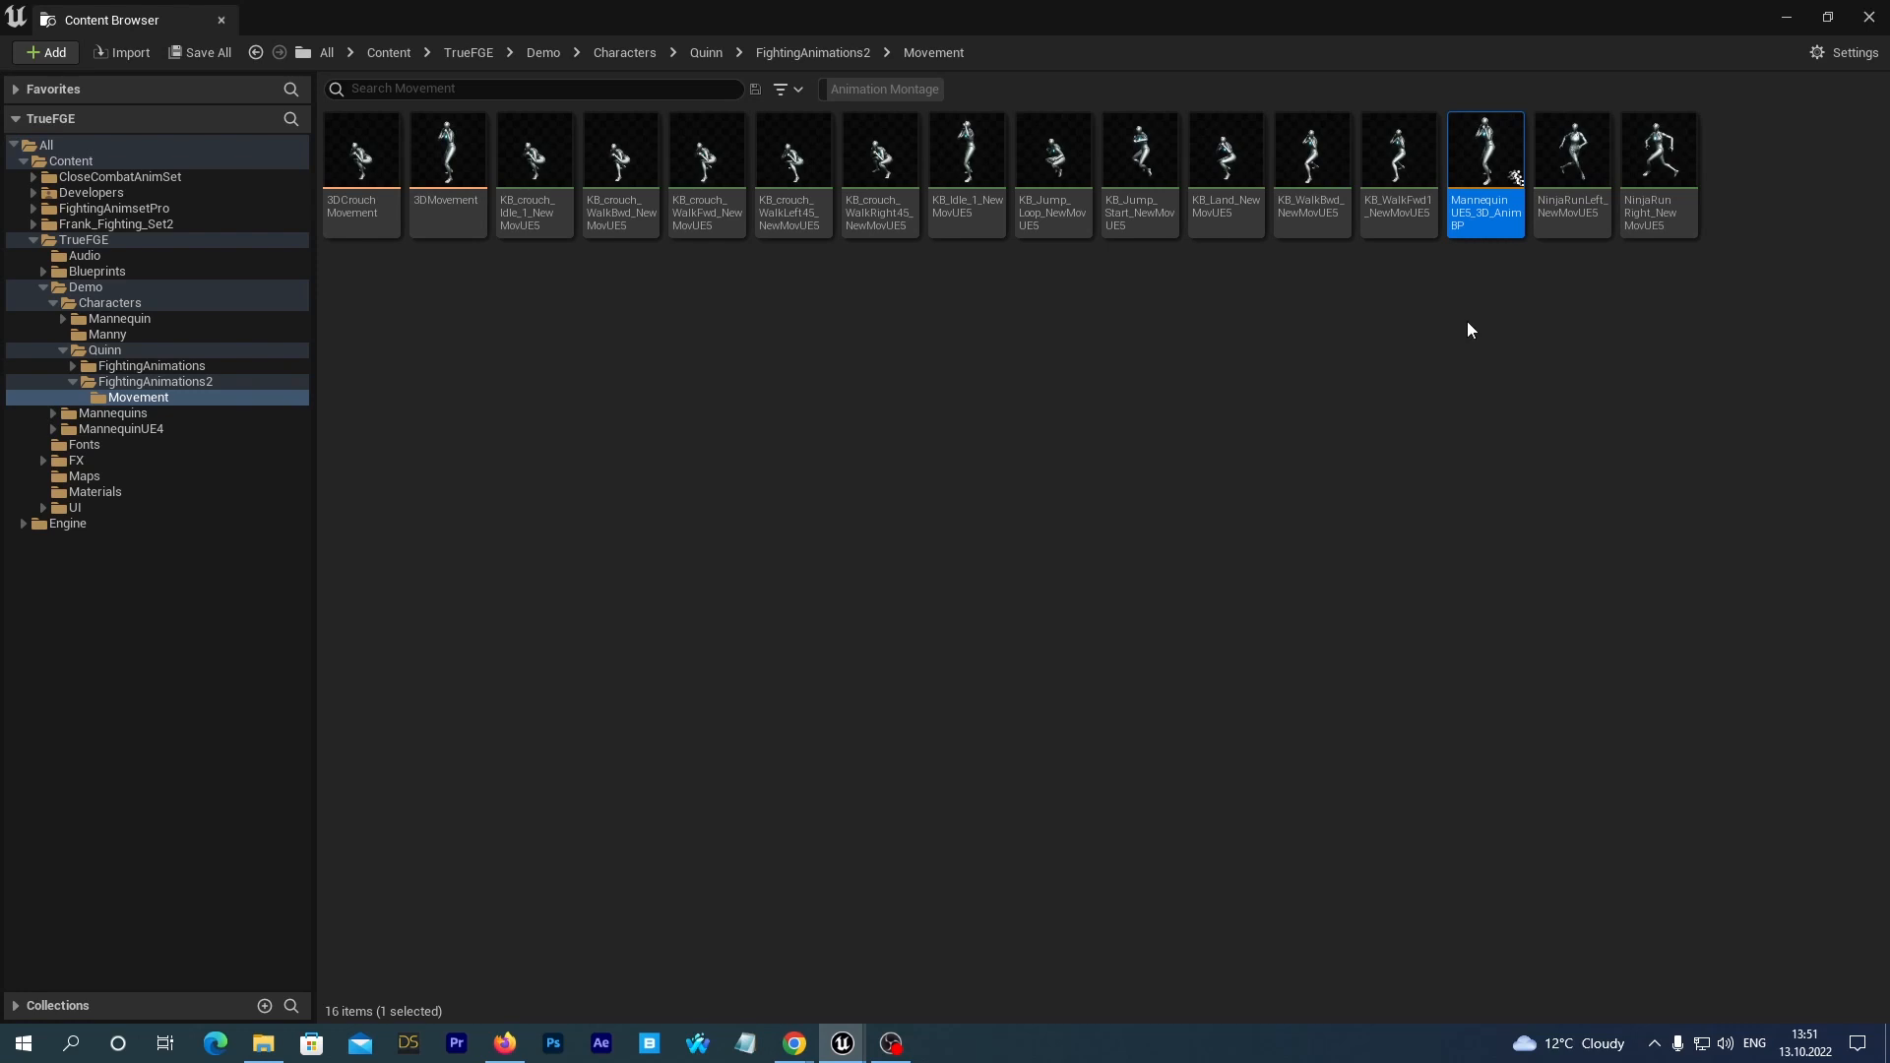
mouse_move(1483, 232)
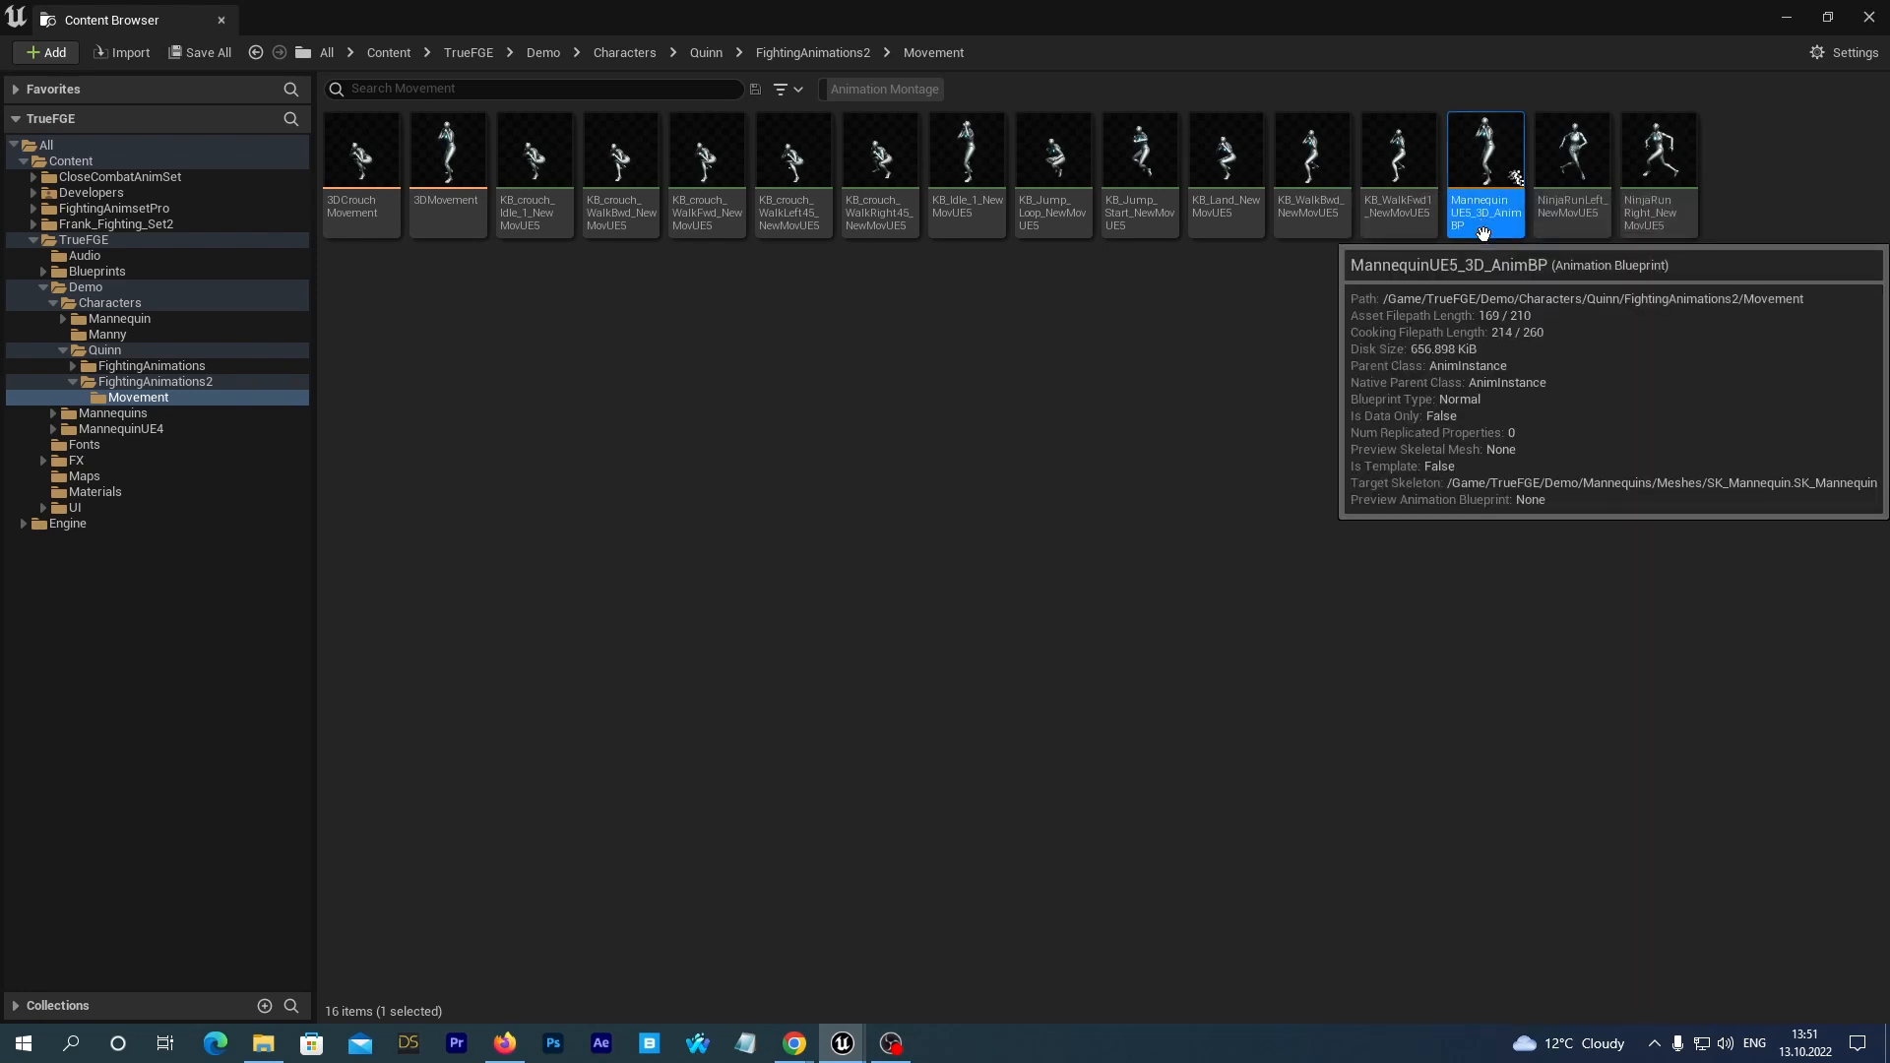
key("F2")
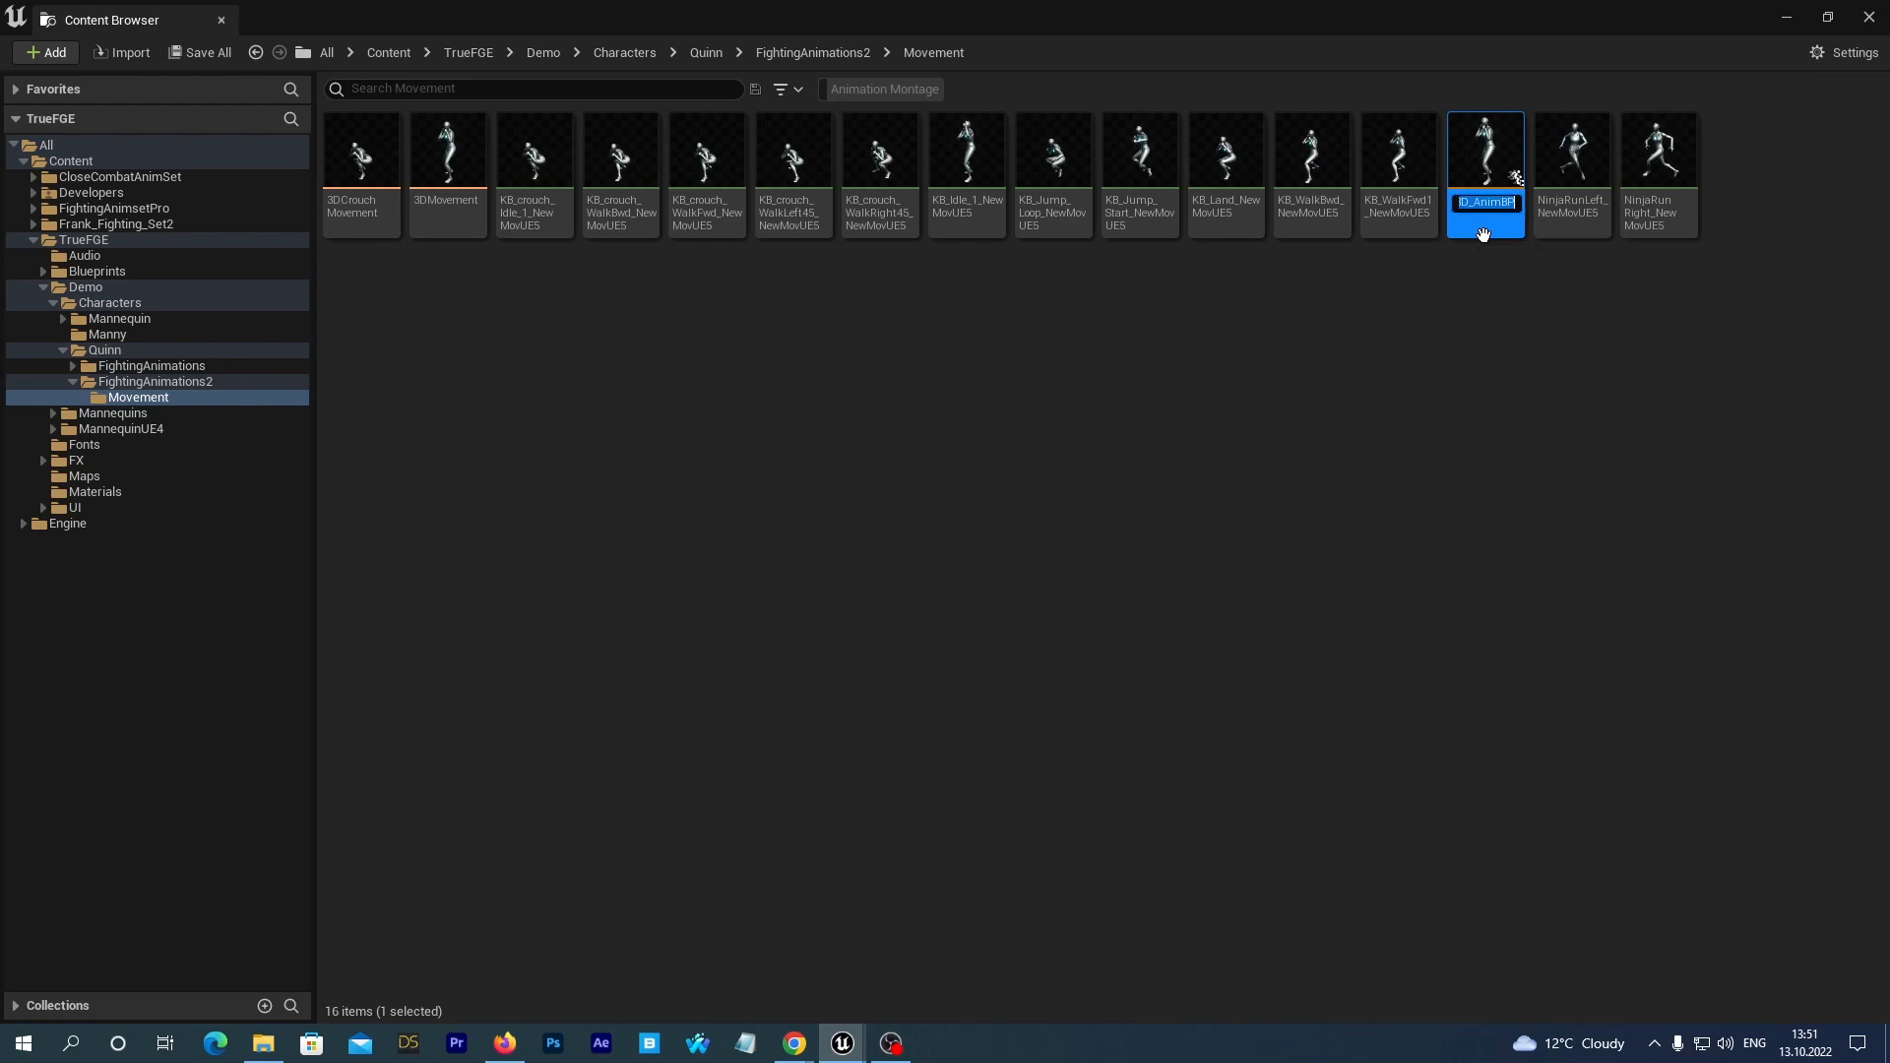
key("Home")
key("Right")
key("Right")
key("Right")
key("Right")
key("Right")
key("Right")
key("Right")
key("Right")
key("Right")
key("Right")
key("Right")
key("Right")
key("Right")
key("Right")
key("Right")
key("Right")
key("Right")
key("BackSpace")
key("BackSpace")
key("BackSpace")
key("BackSpace")
key("BackSpace")
key("BackSpace")
key("BackSpace")
key("BackSpace")
key("BackSpace")
type("Quinn")
key("End")
key("Return")
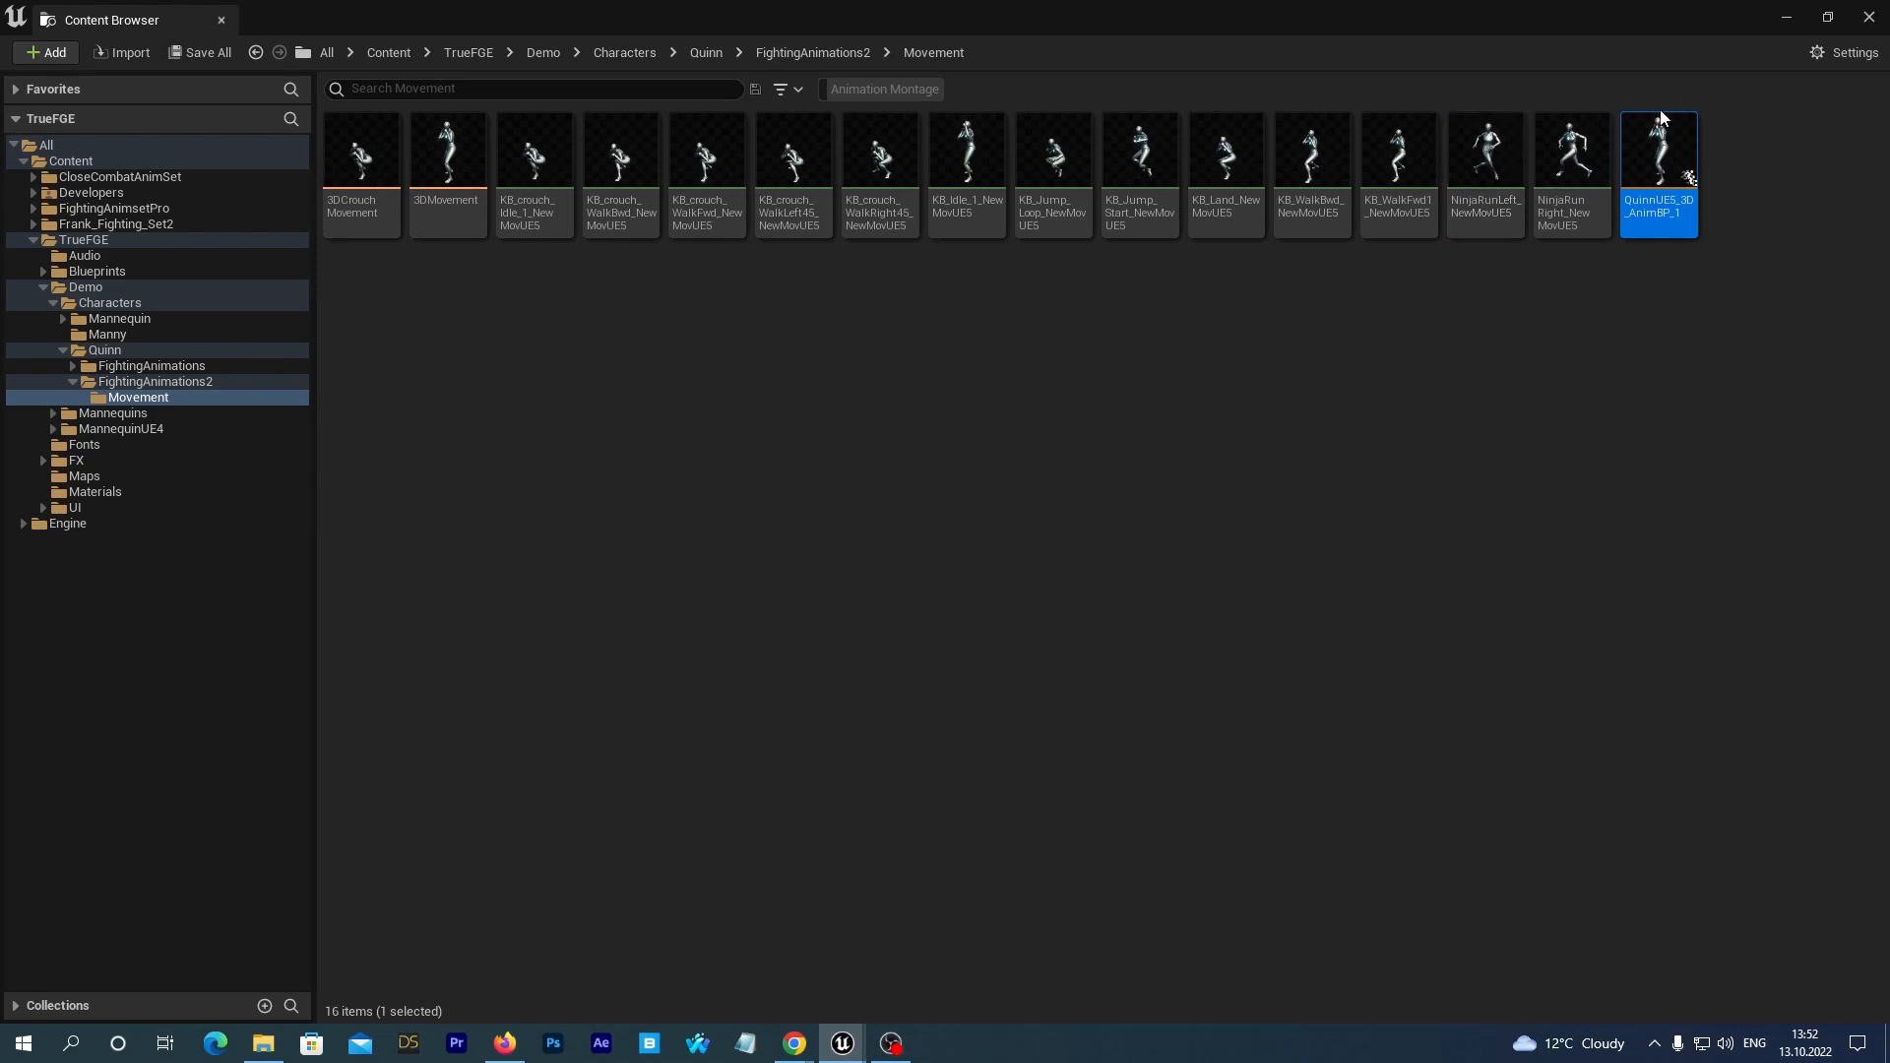
Move QuinnUE5_3D_AnimBP_1 from the Movement subfolder into Quinn's FightingAnimations2 folder and open that folder.
left_click_drag(1659, 157, 195, 386)
left_click(222, 424)
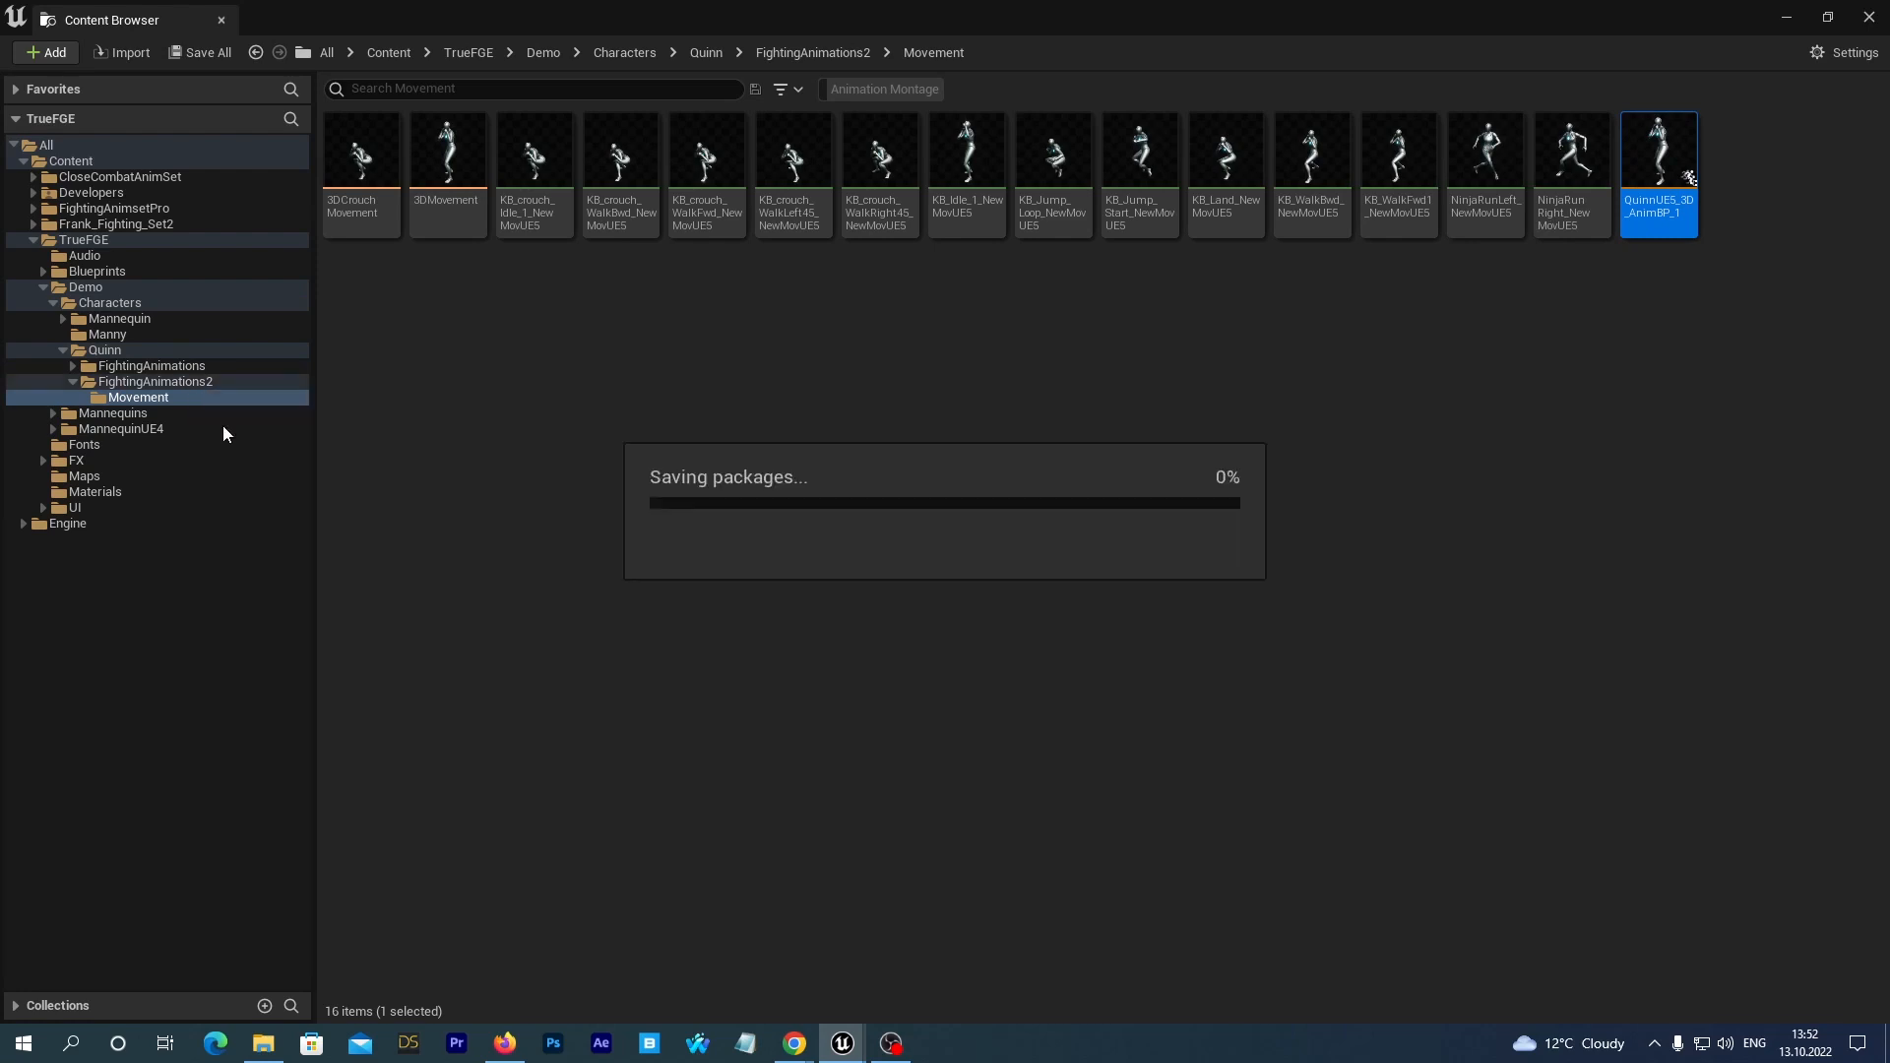
left_click(182, 382)
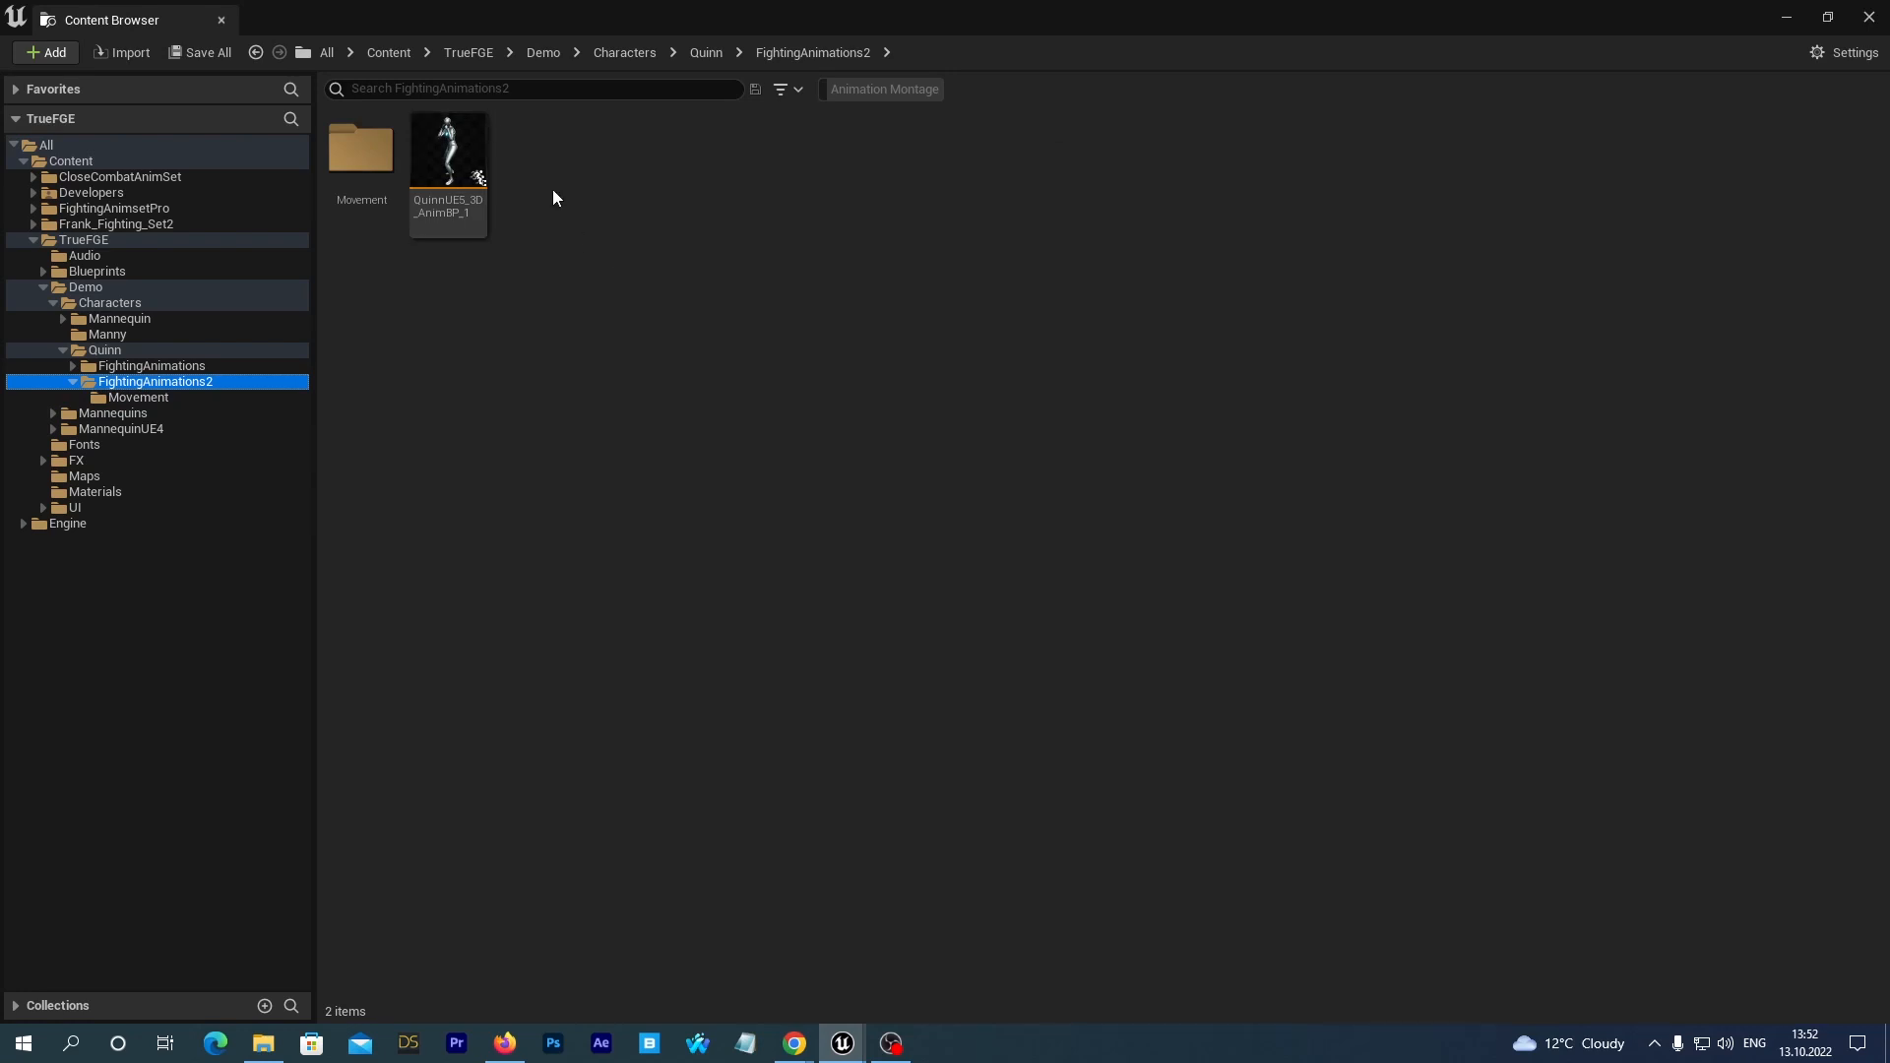
Compare the animation blueprints in Quinn's FightingAnimations and FightingAnimations2 folders.
left_click(445, 152)
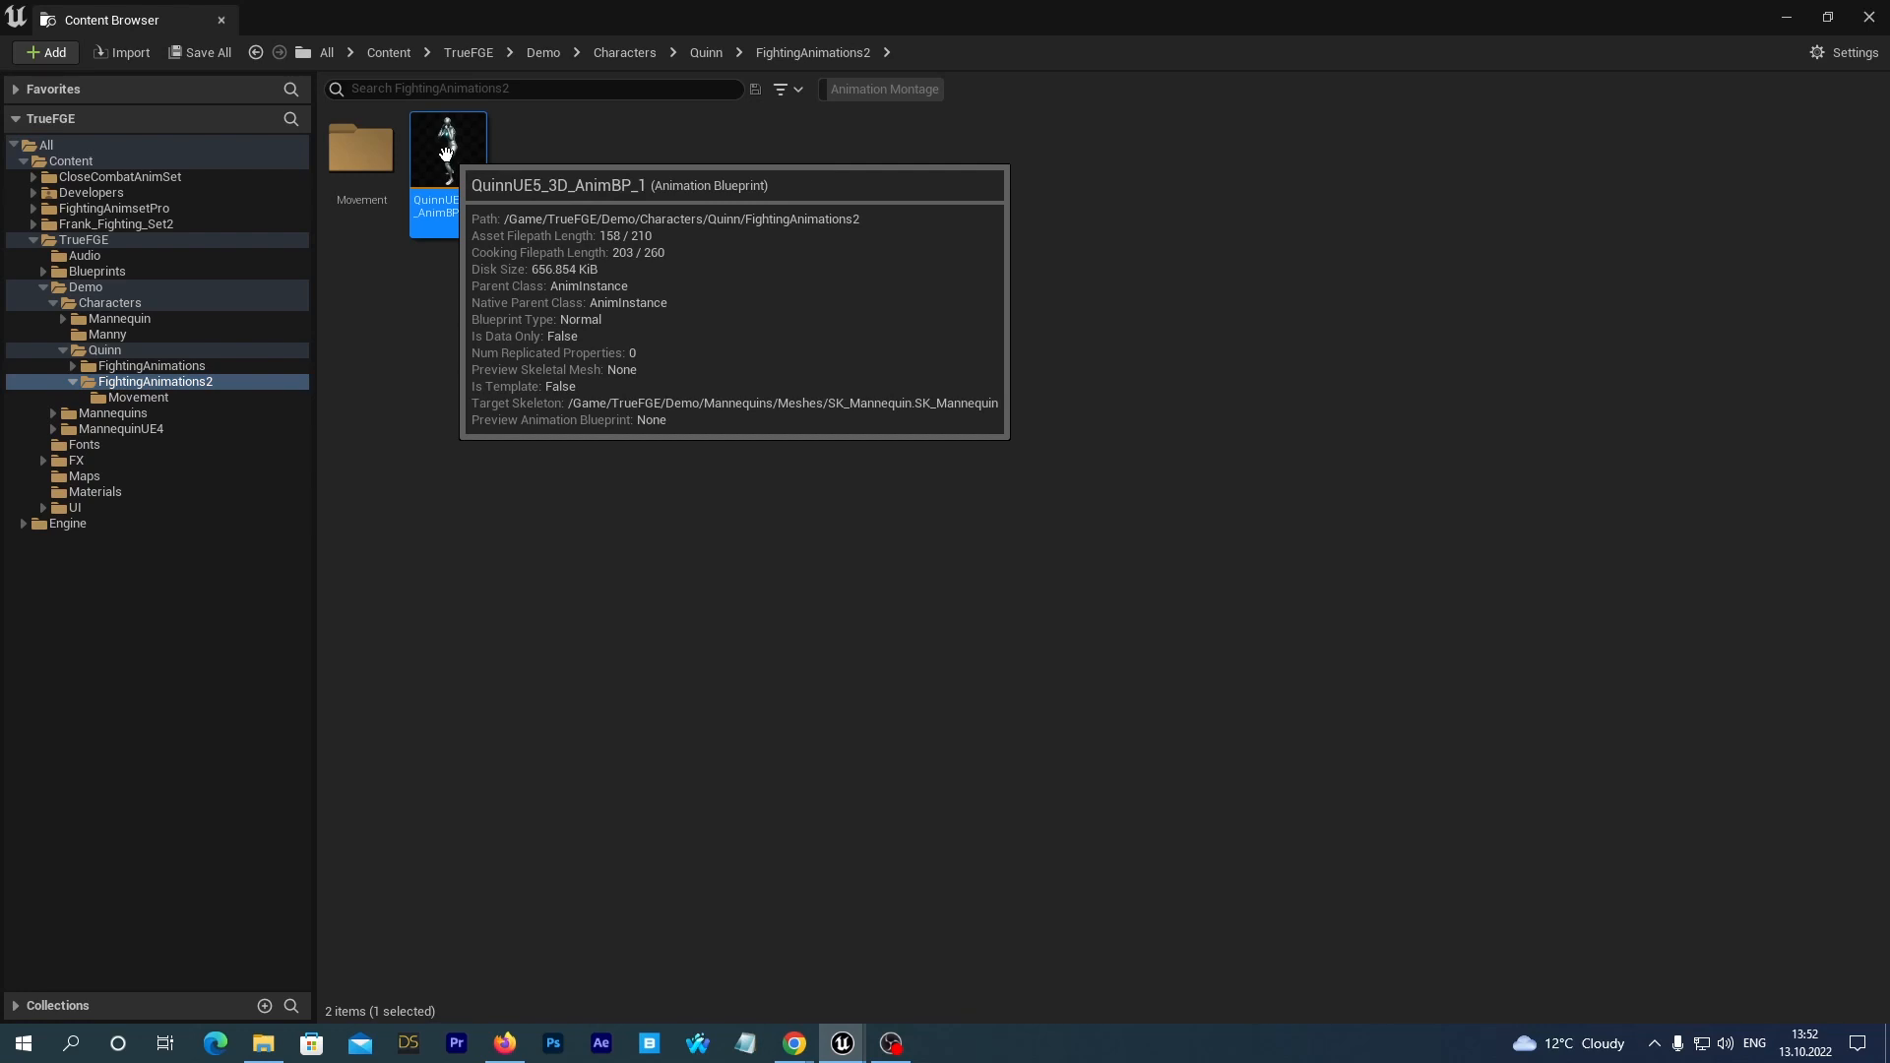
left_click(180, 367)
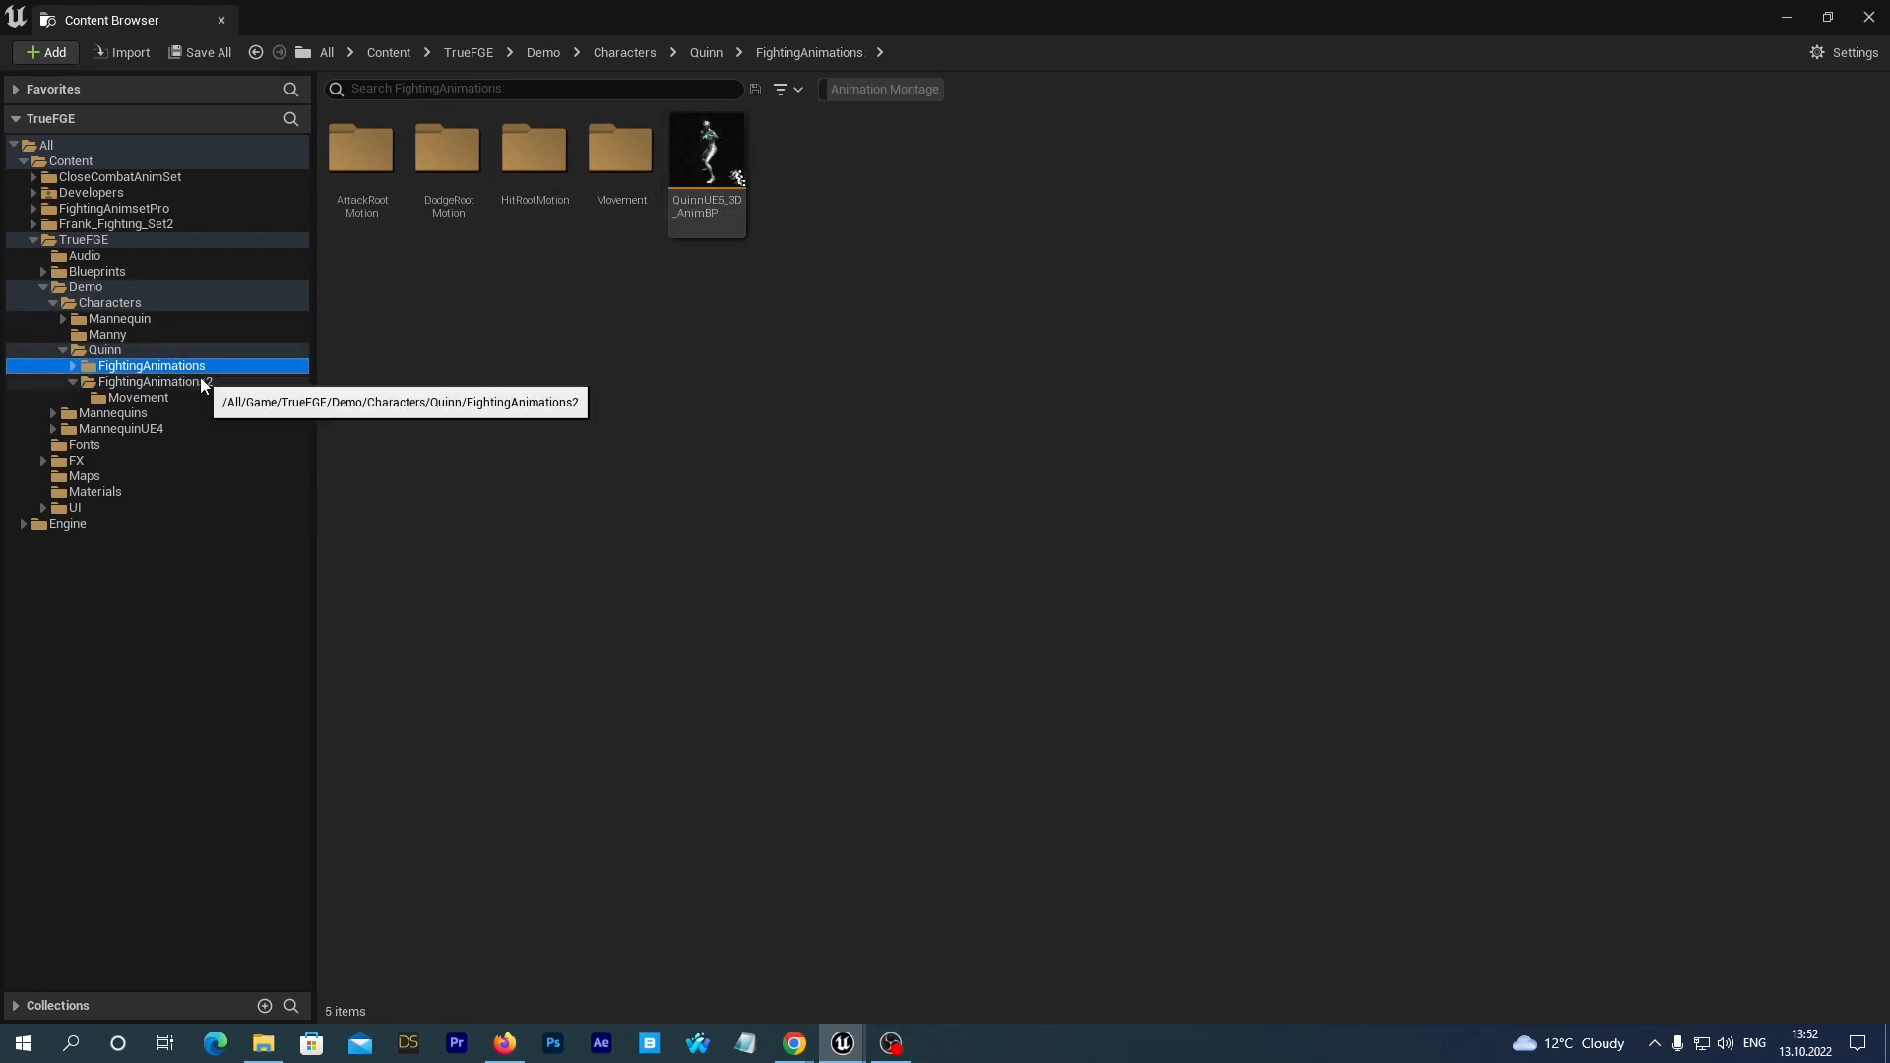
left_click(202, 383)
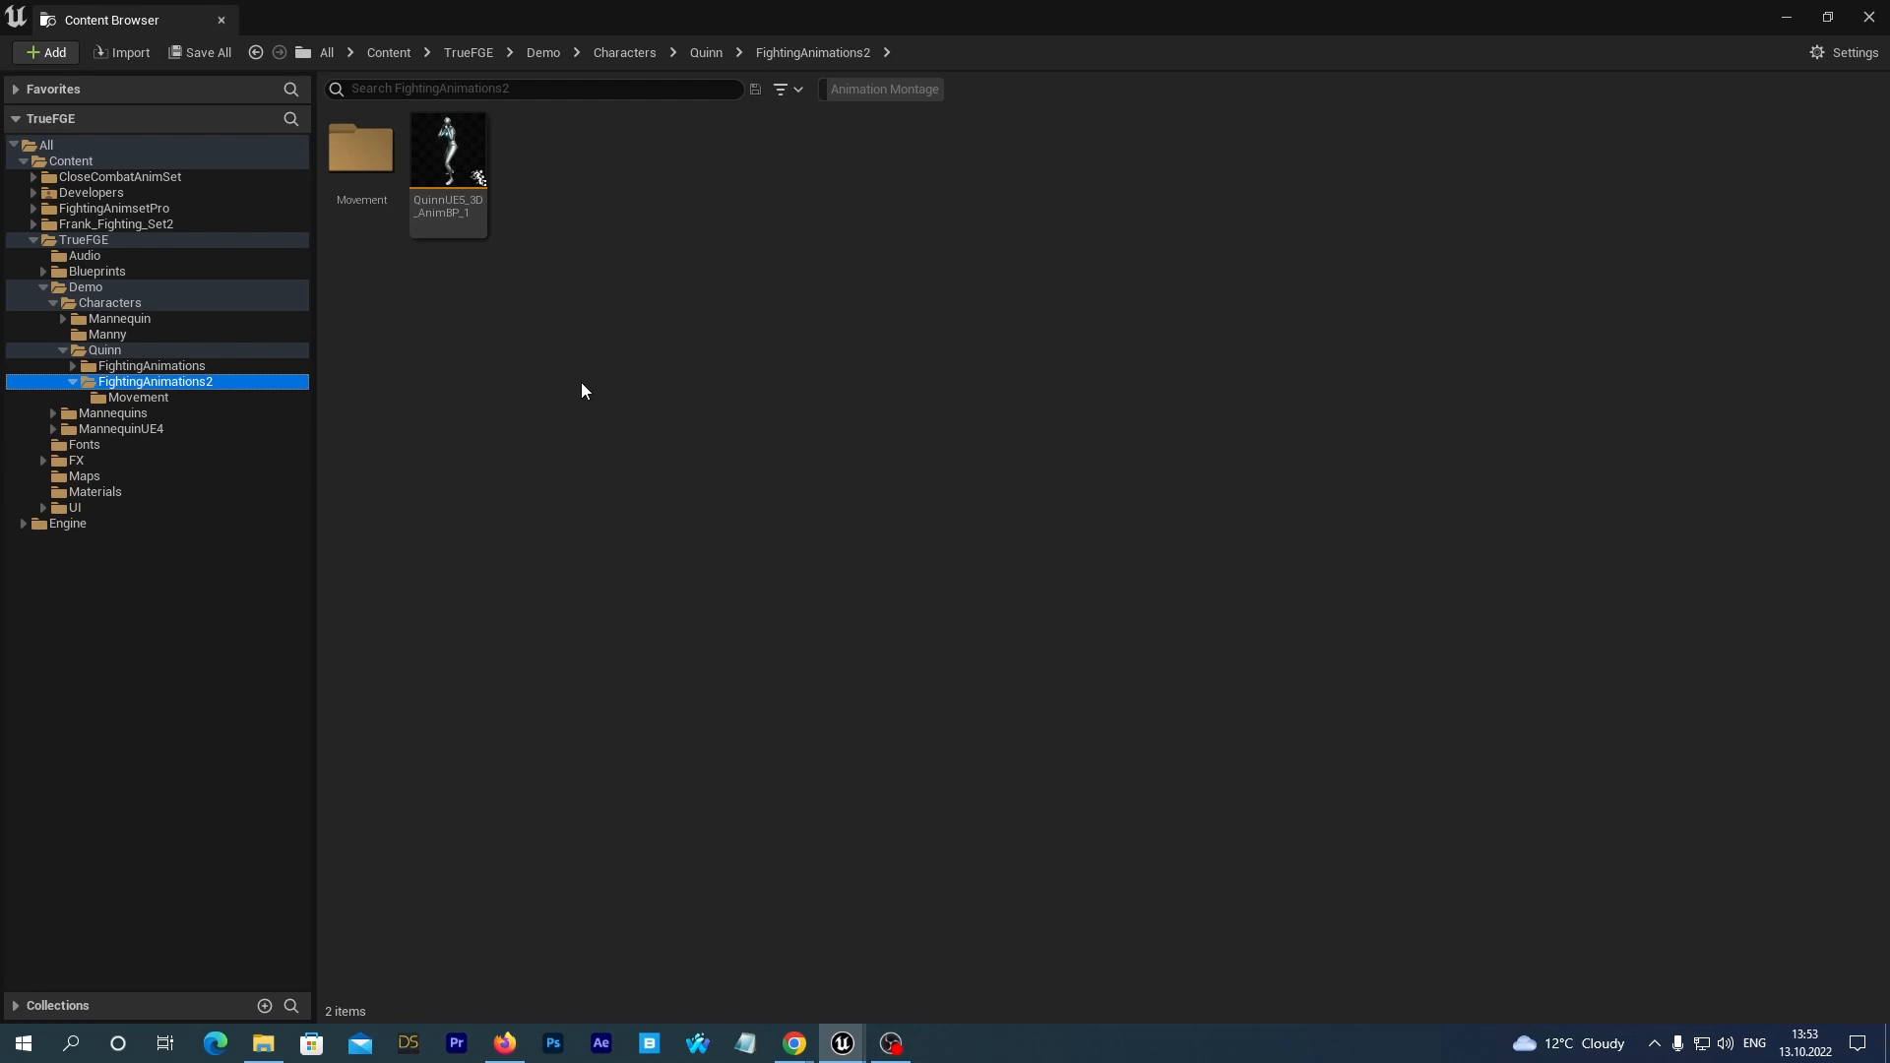
left_click(172, 368)
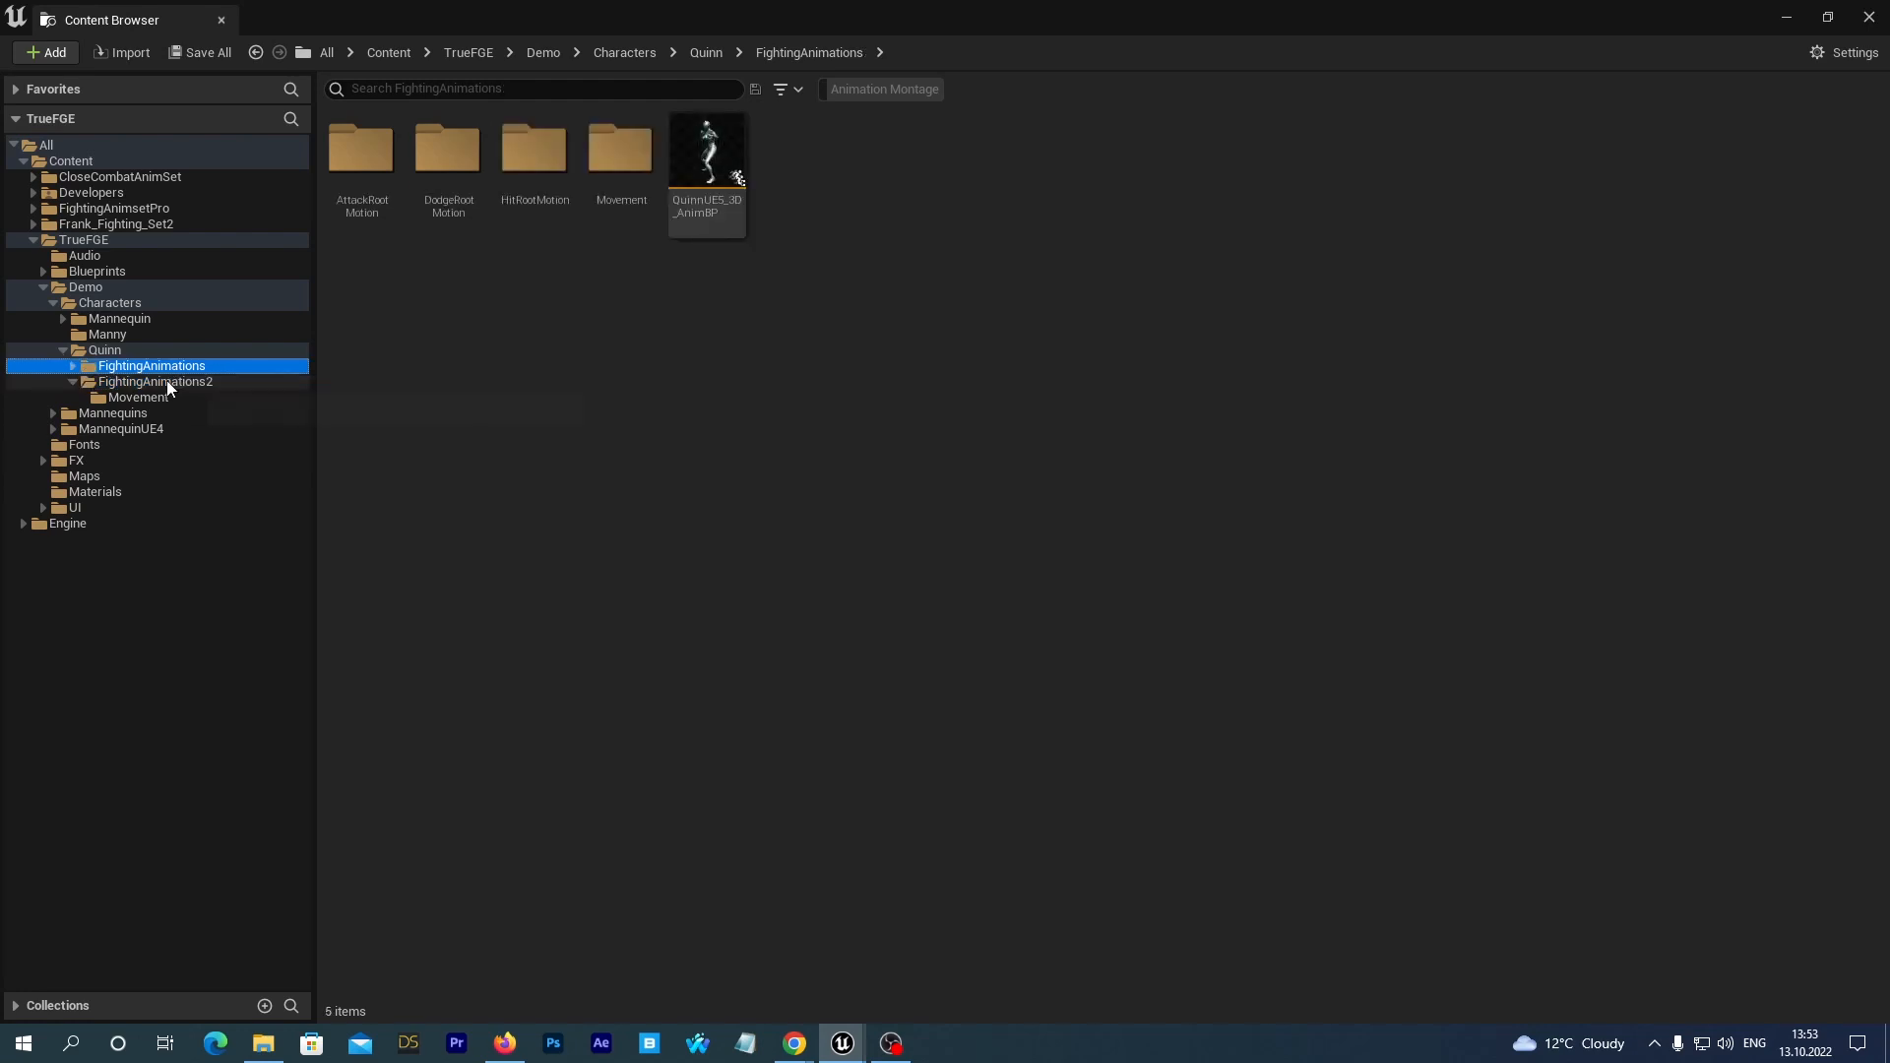
left_click(168, 382)
left_click(182, 367)
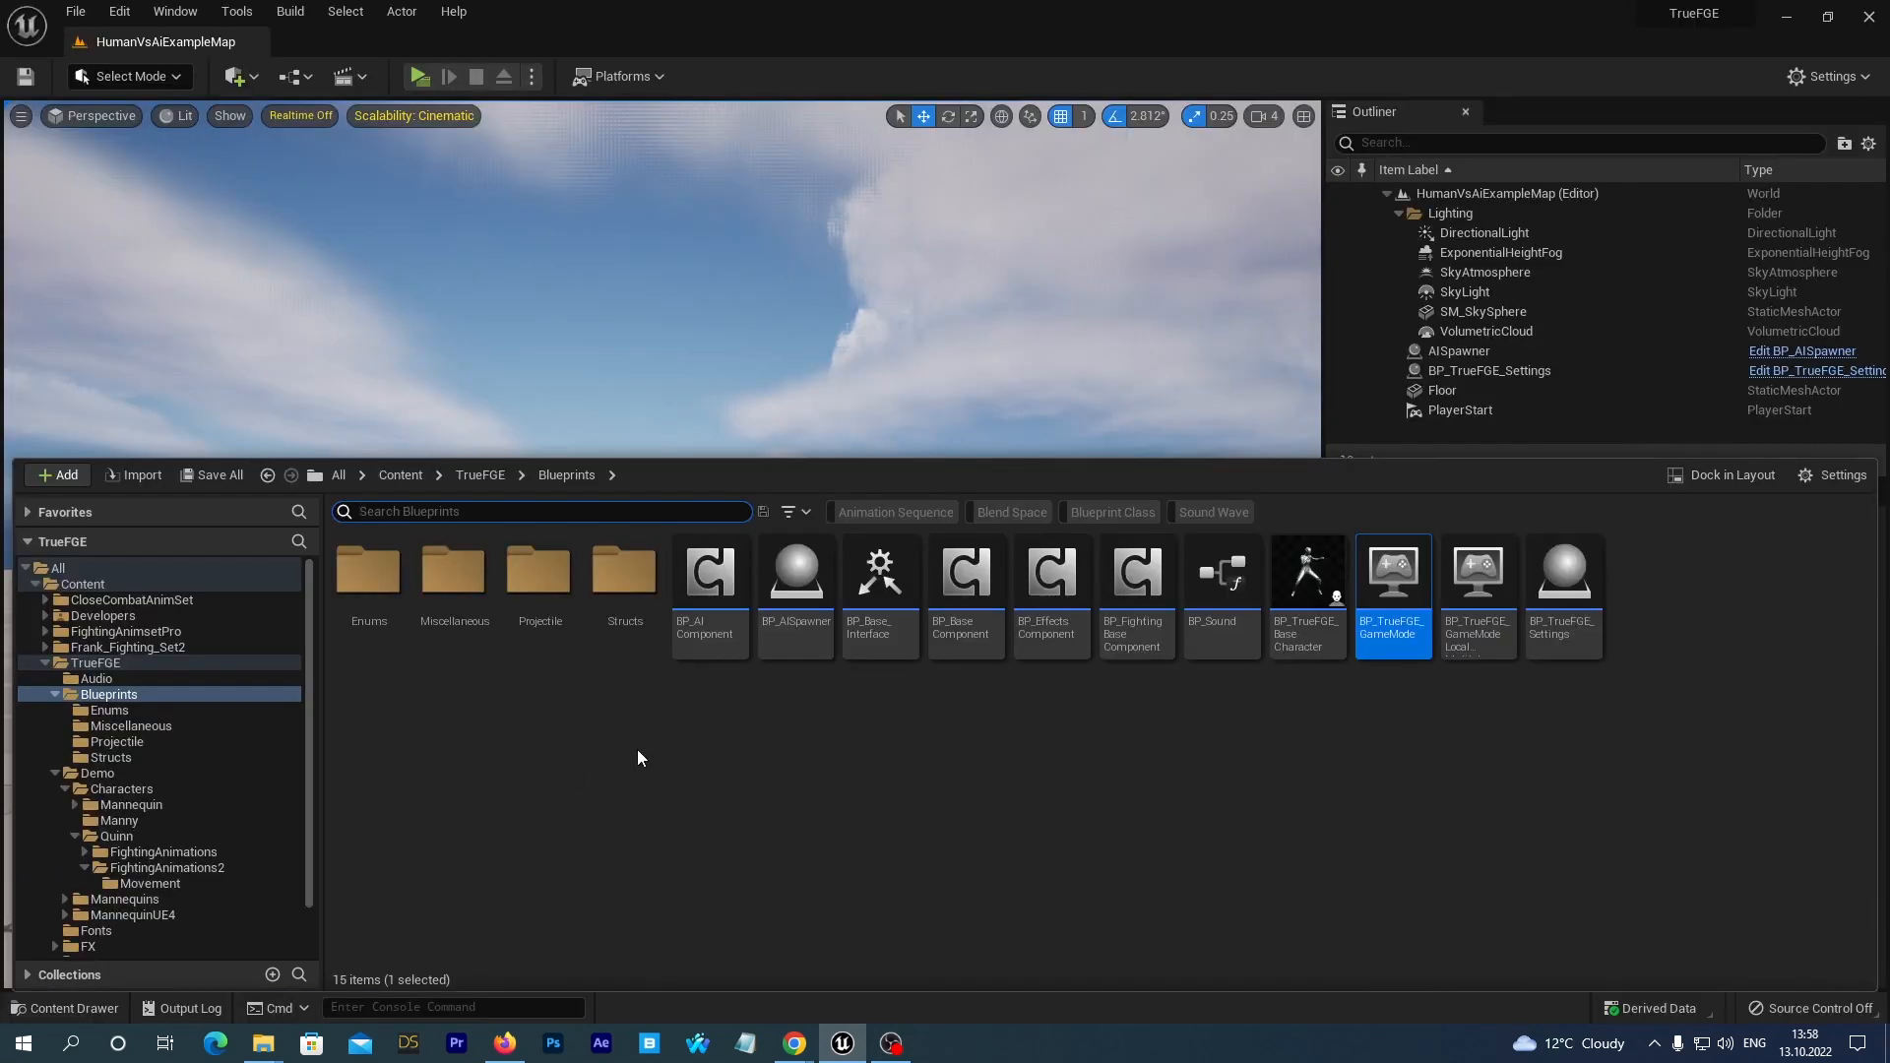
Open the BP_TrueFGE_Manny character blueprint from the Manny character folder.
left_click(157, 868)
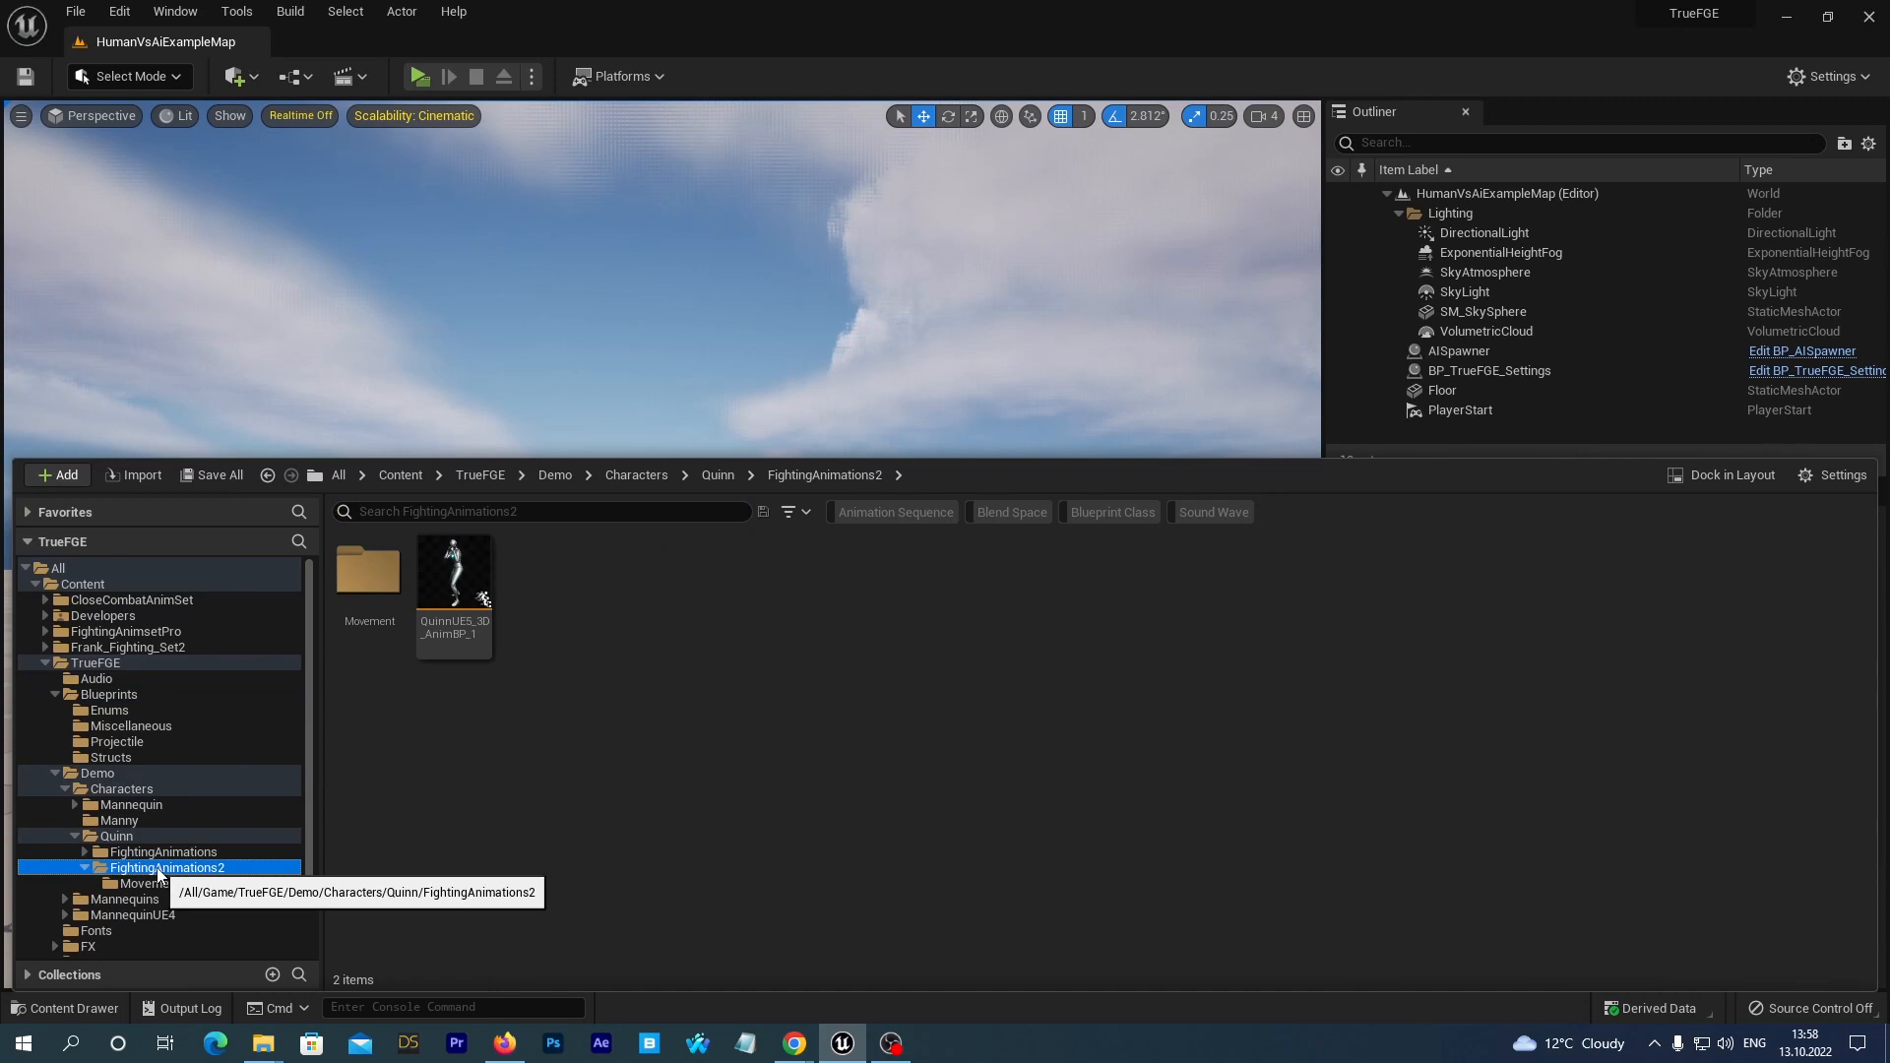
left_click(117, 823)
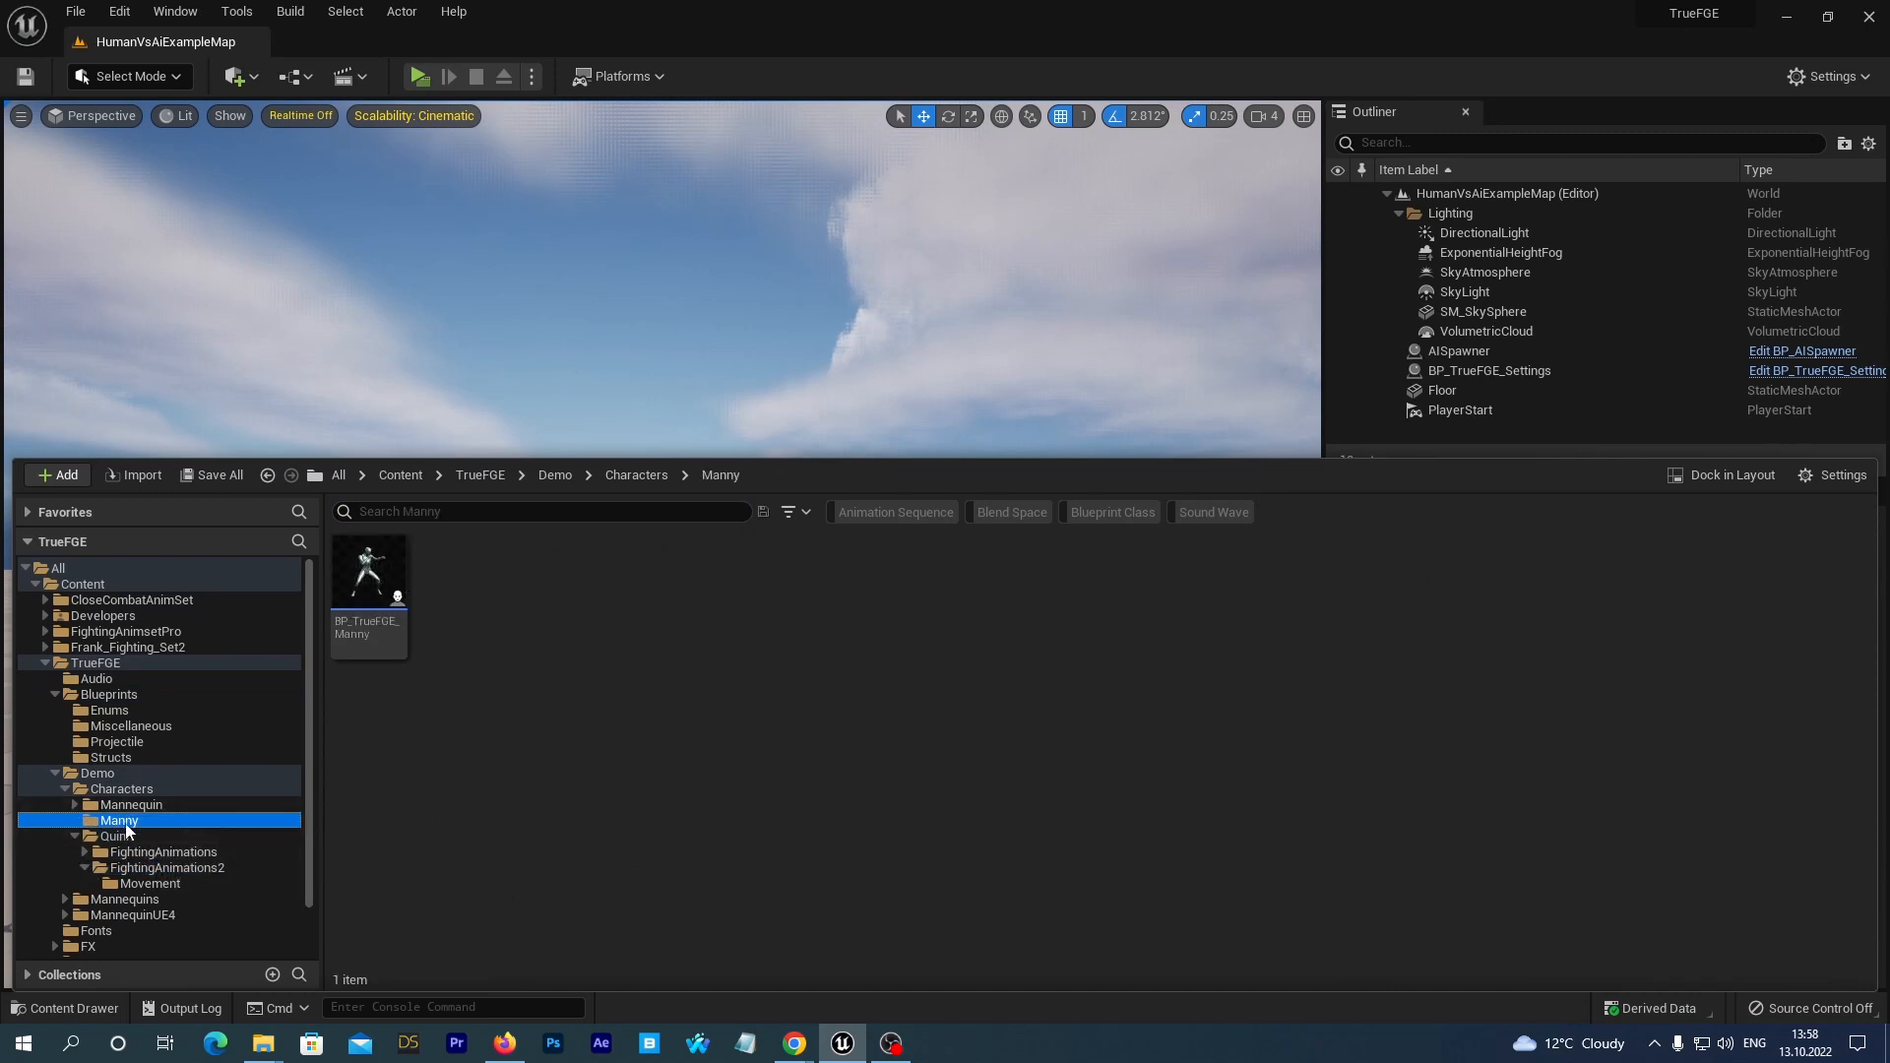
double_click(362, 586)
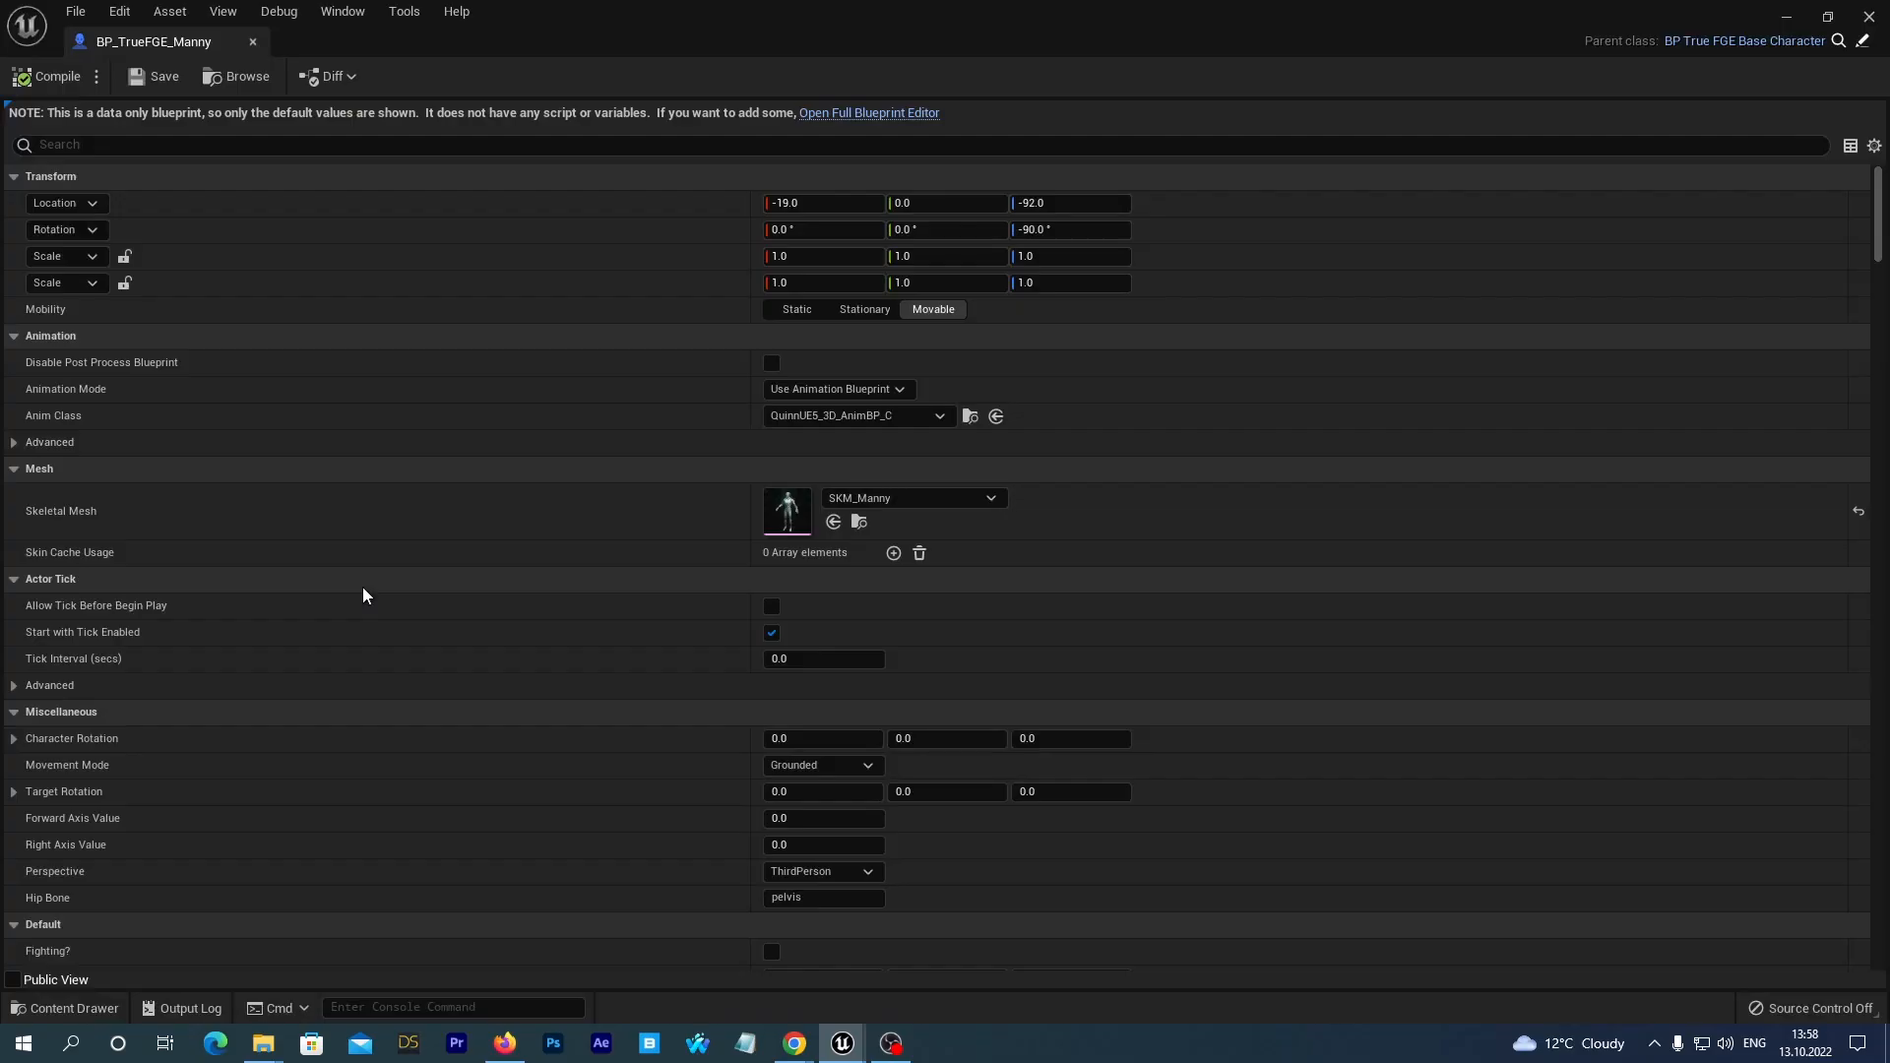
Select QuinnUE5_3D_AnimBP_1 in Quinn's FightingAnimations2 folder and open BP_TrueFGE_Manny in the full Blueprint editor.
left_click(1827, 17)
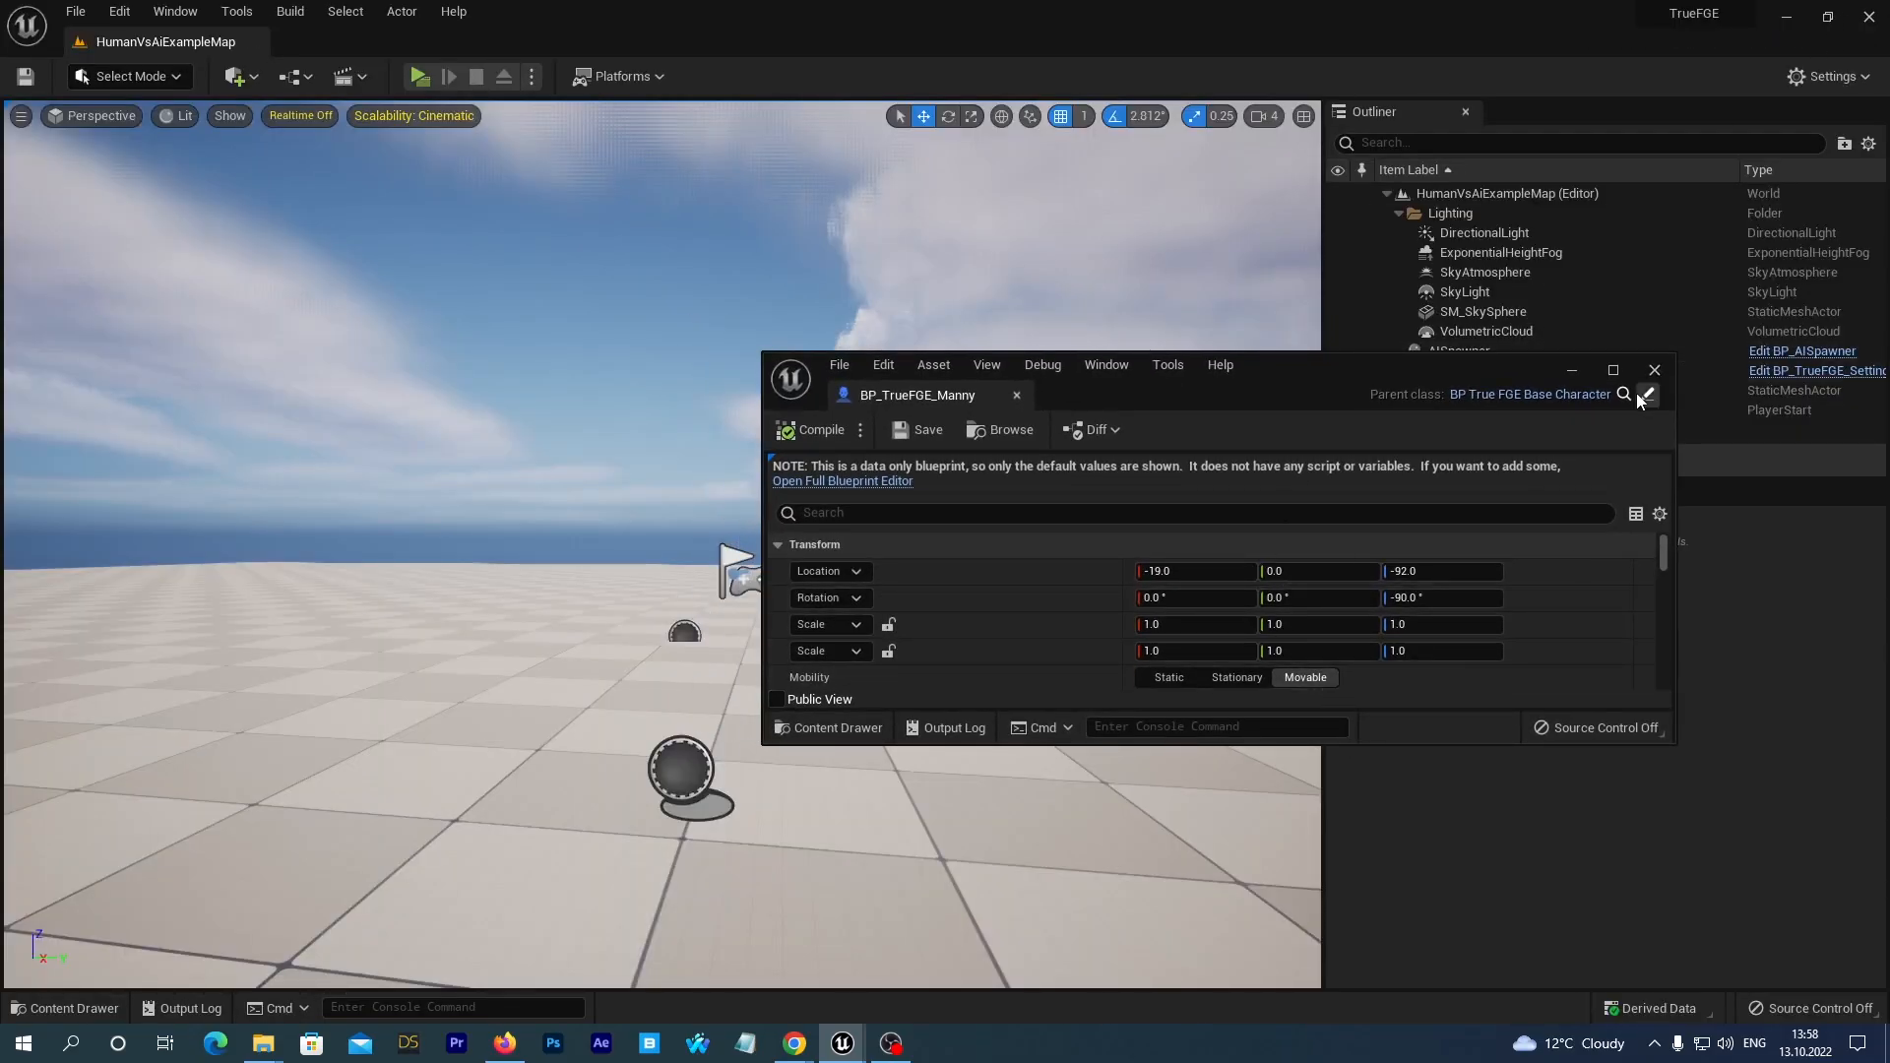
left_click(49, 1004)
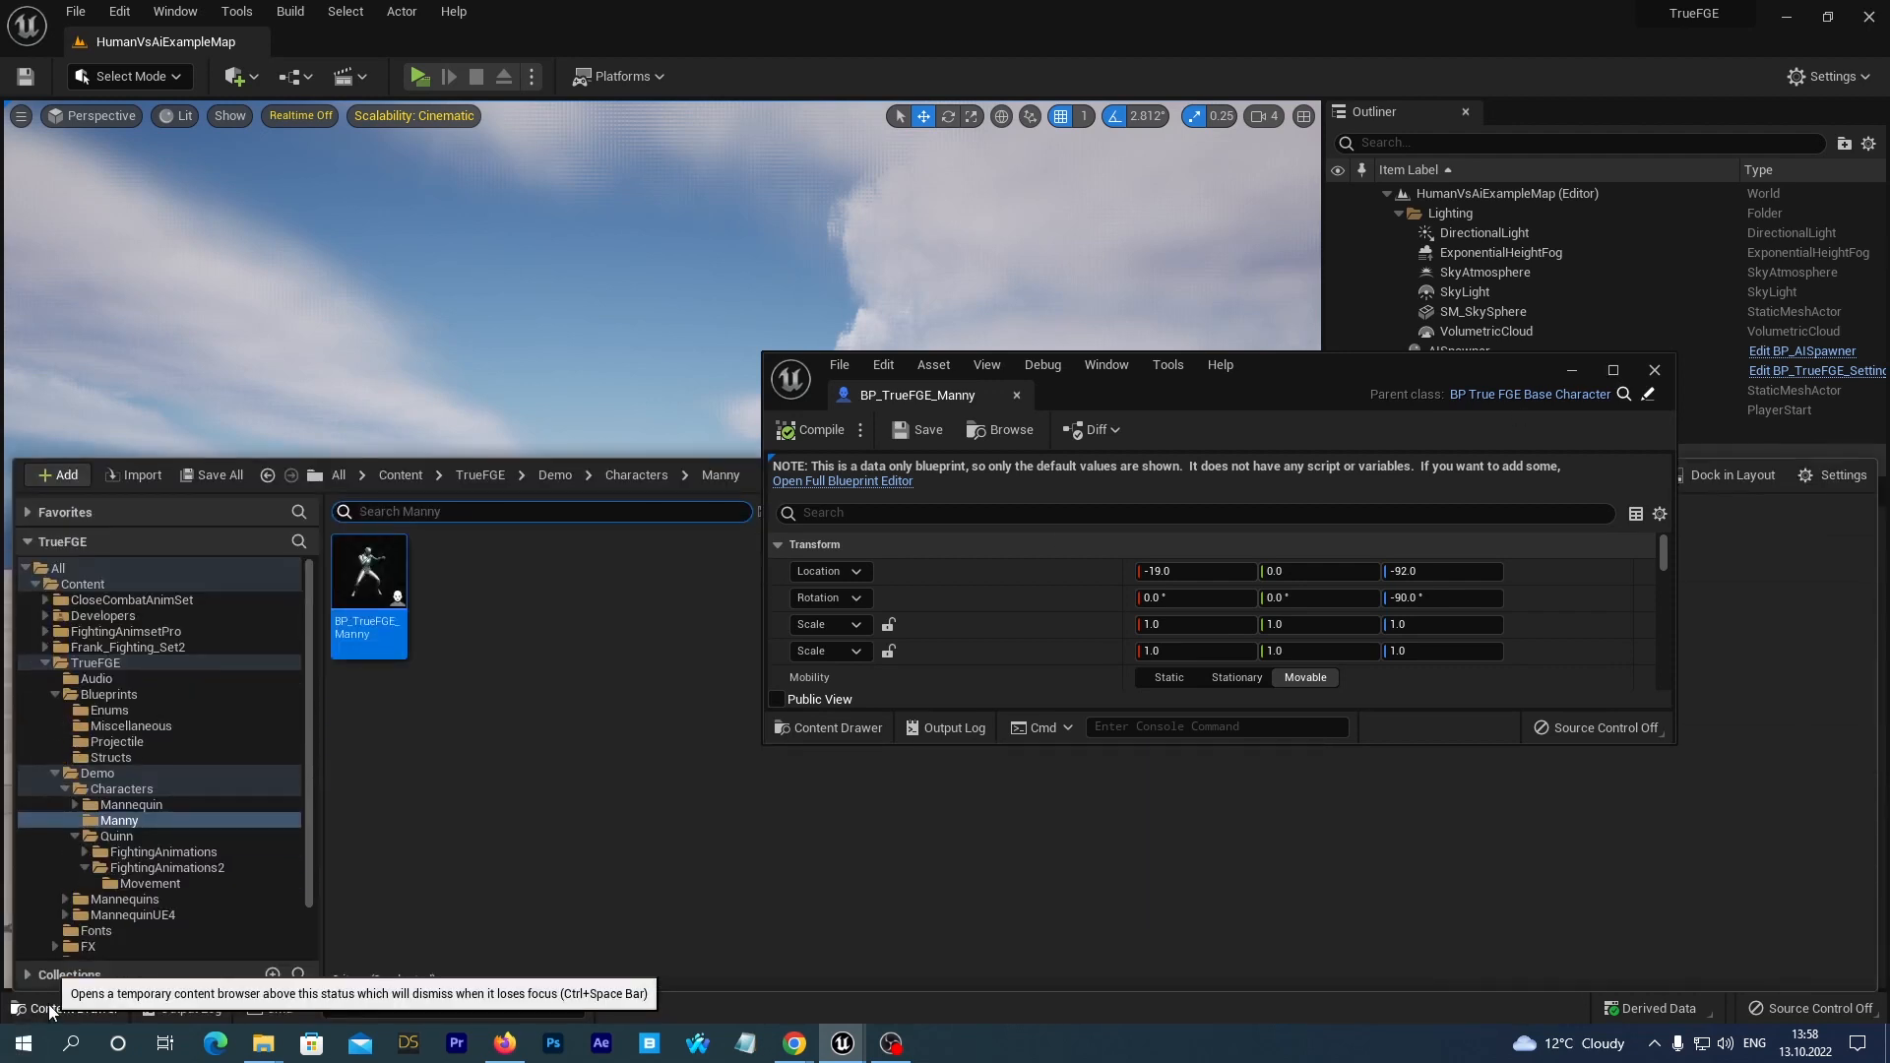
left_click(171, 871)
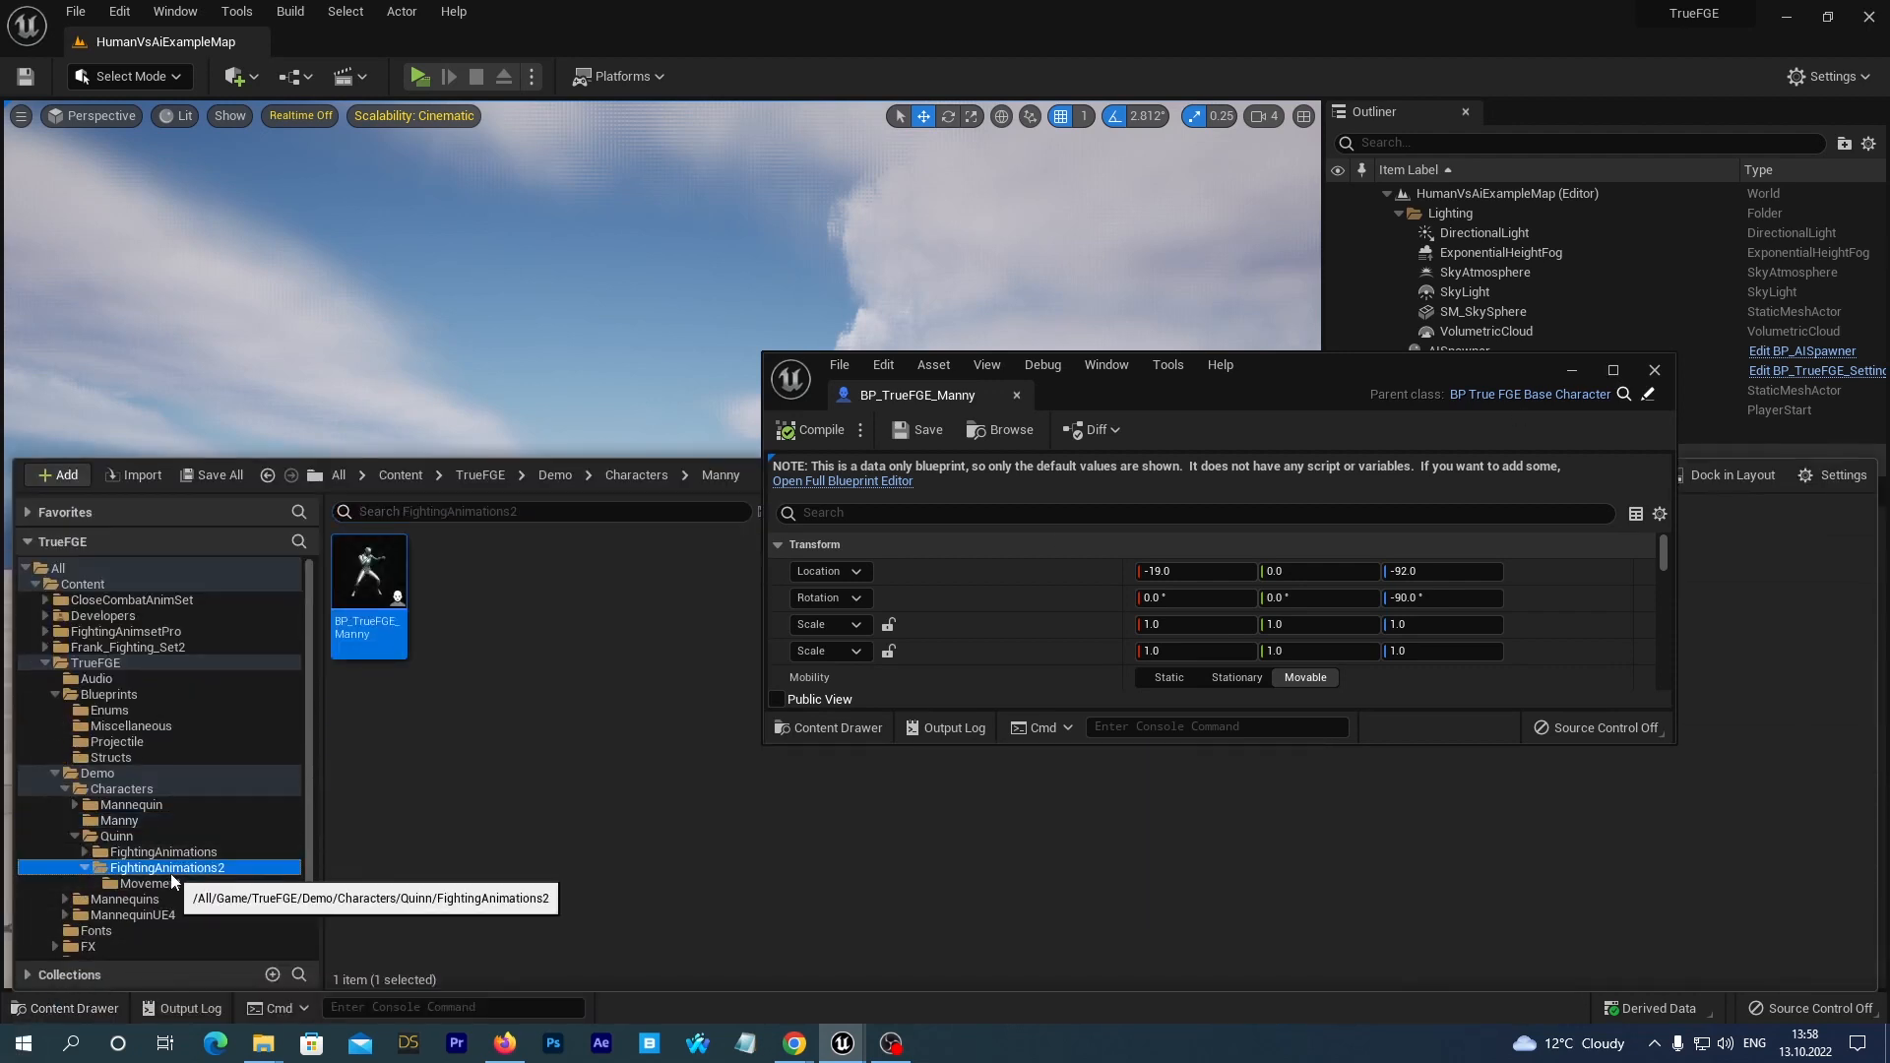
left_click(455, 580)
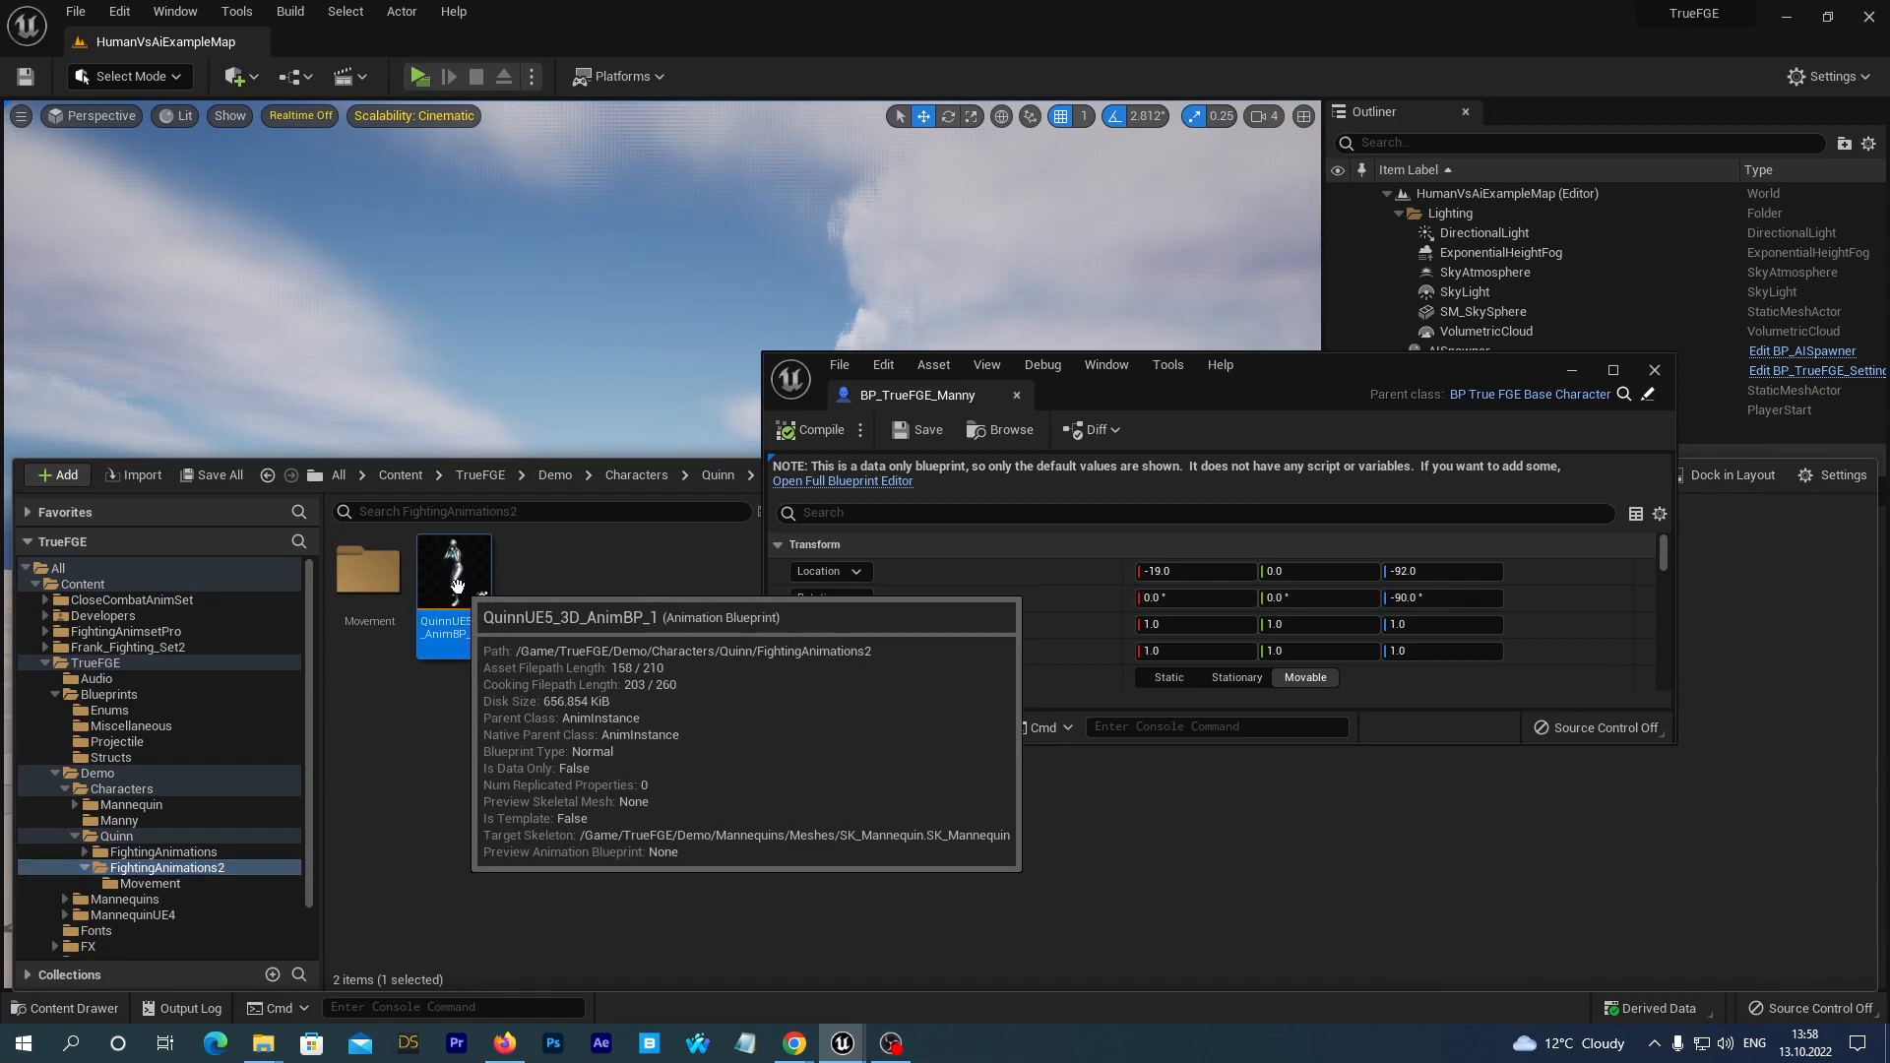
left_click(1612, 370)
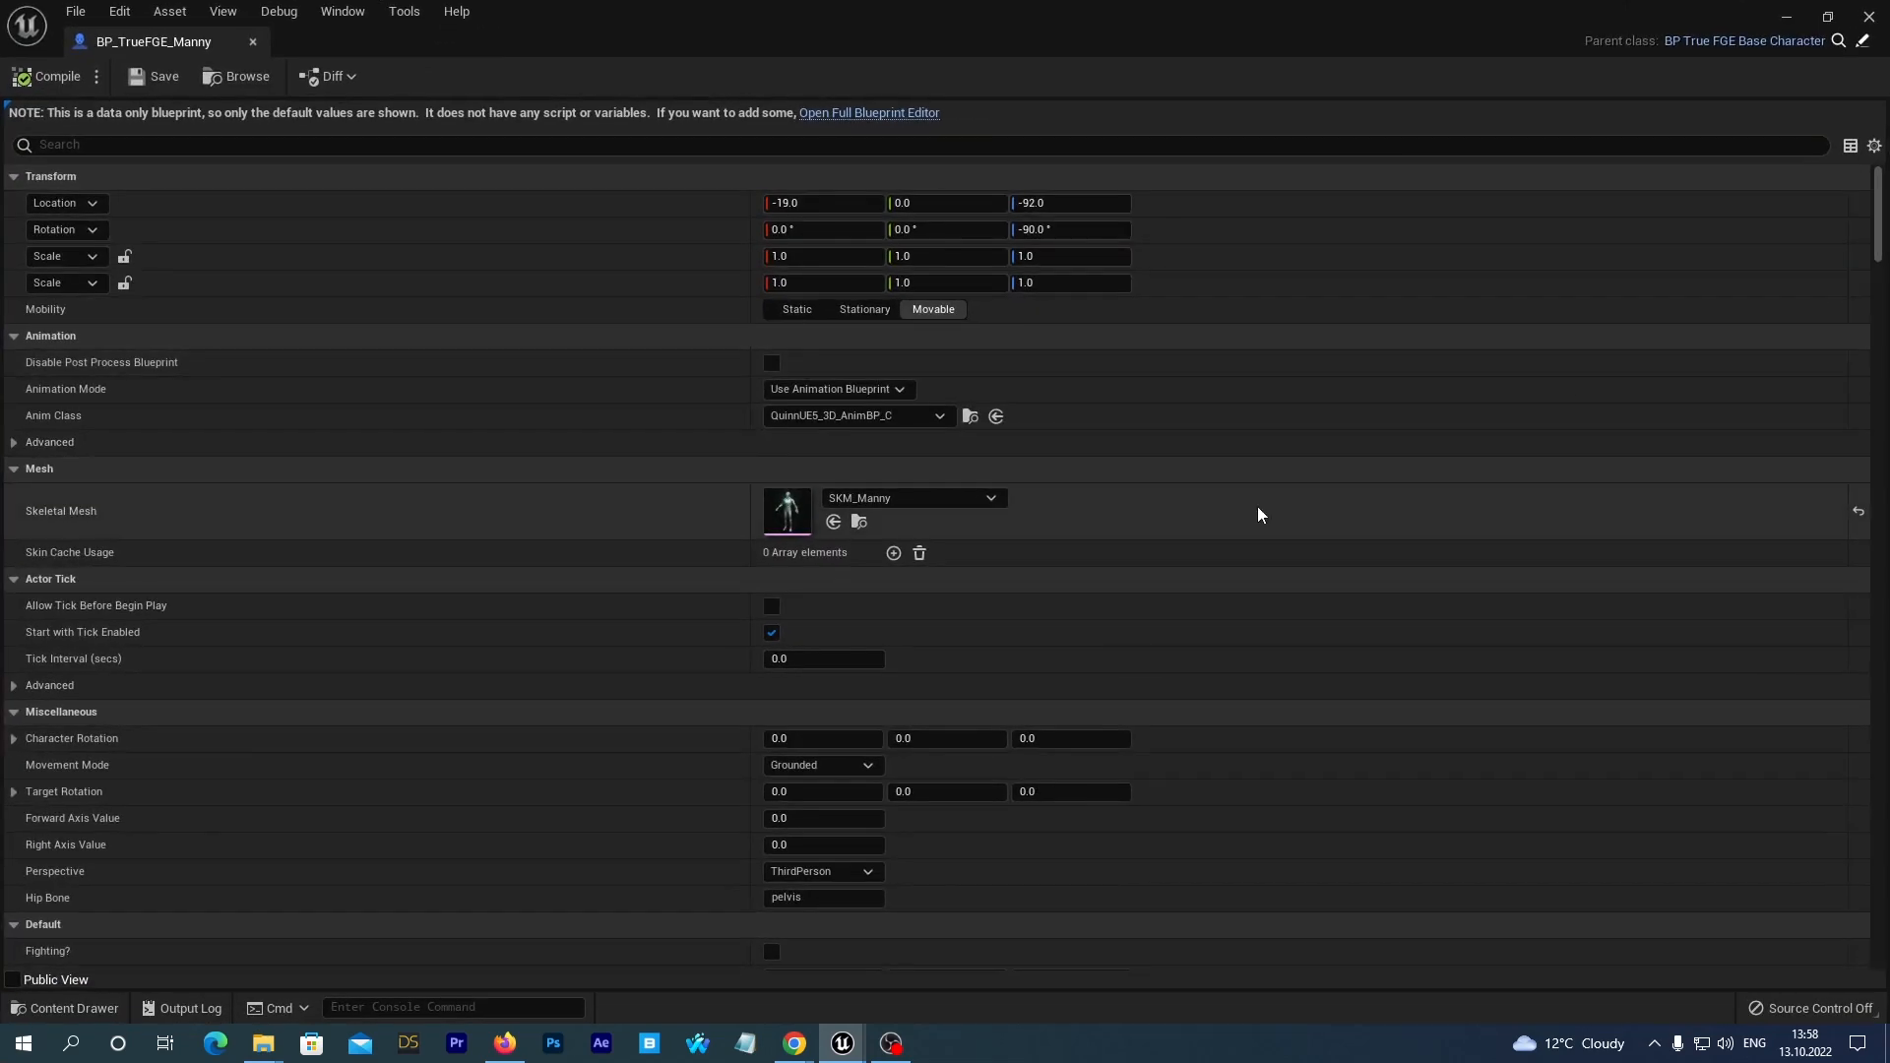
left_click(835, 115)
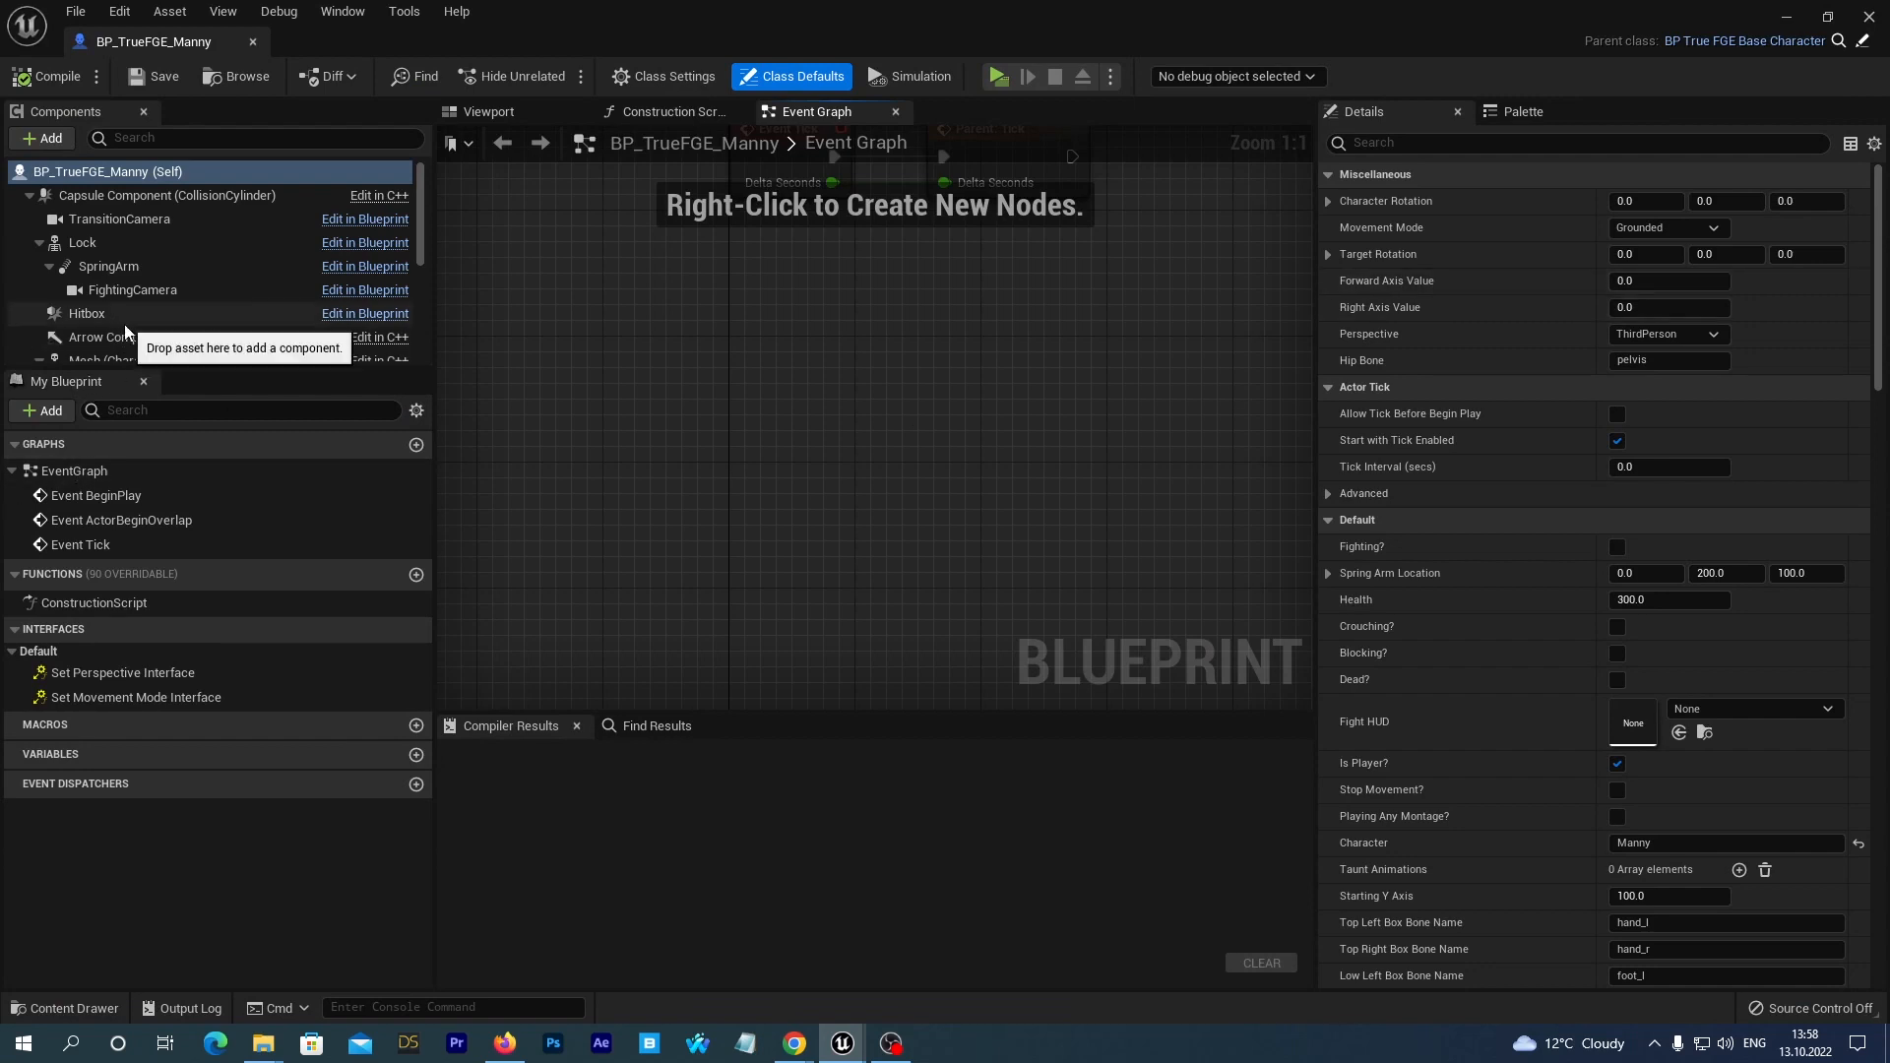
Assign the selected QuinnUE5_3D_AnimBP_1 as the Anim Class of Manny's Mesh component, then save, compile and close the blueprint.
left_click(122, 360)
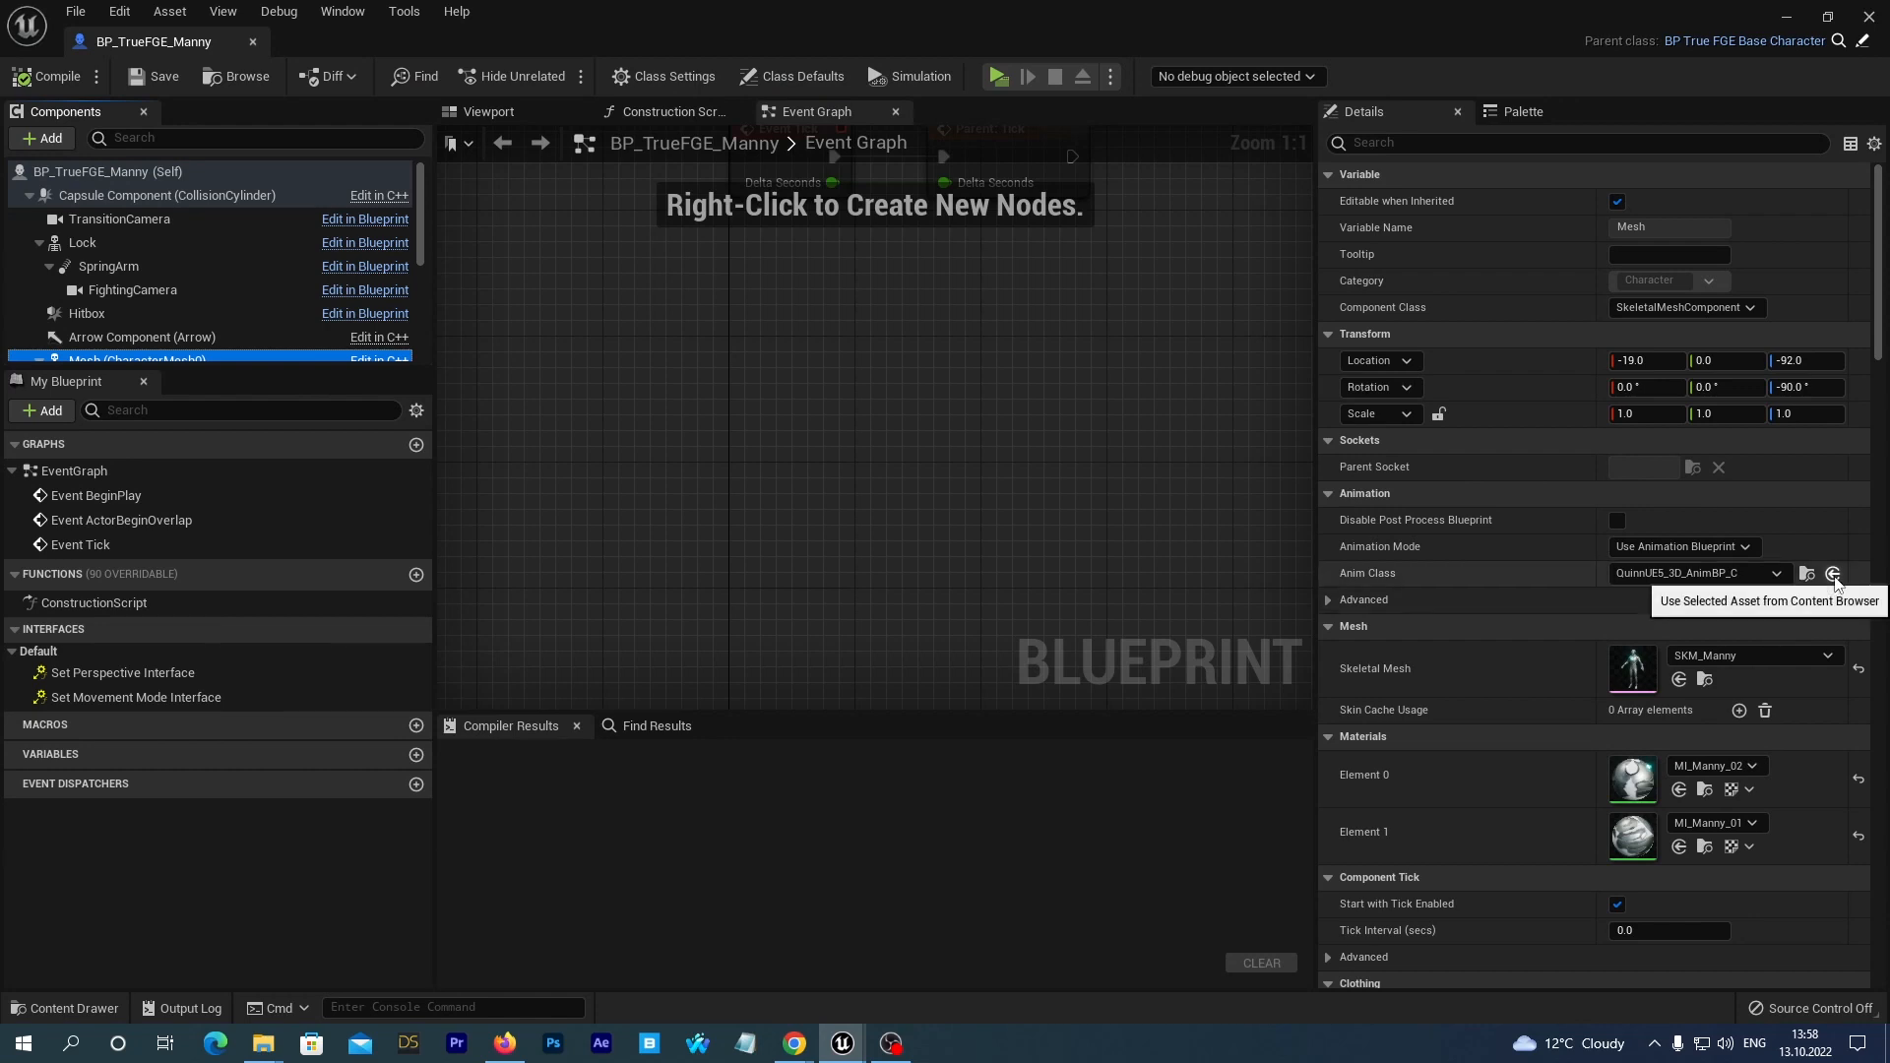
left_click(1833, 576)
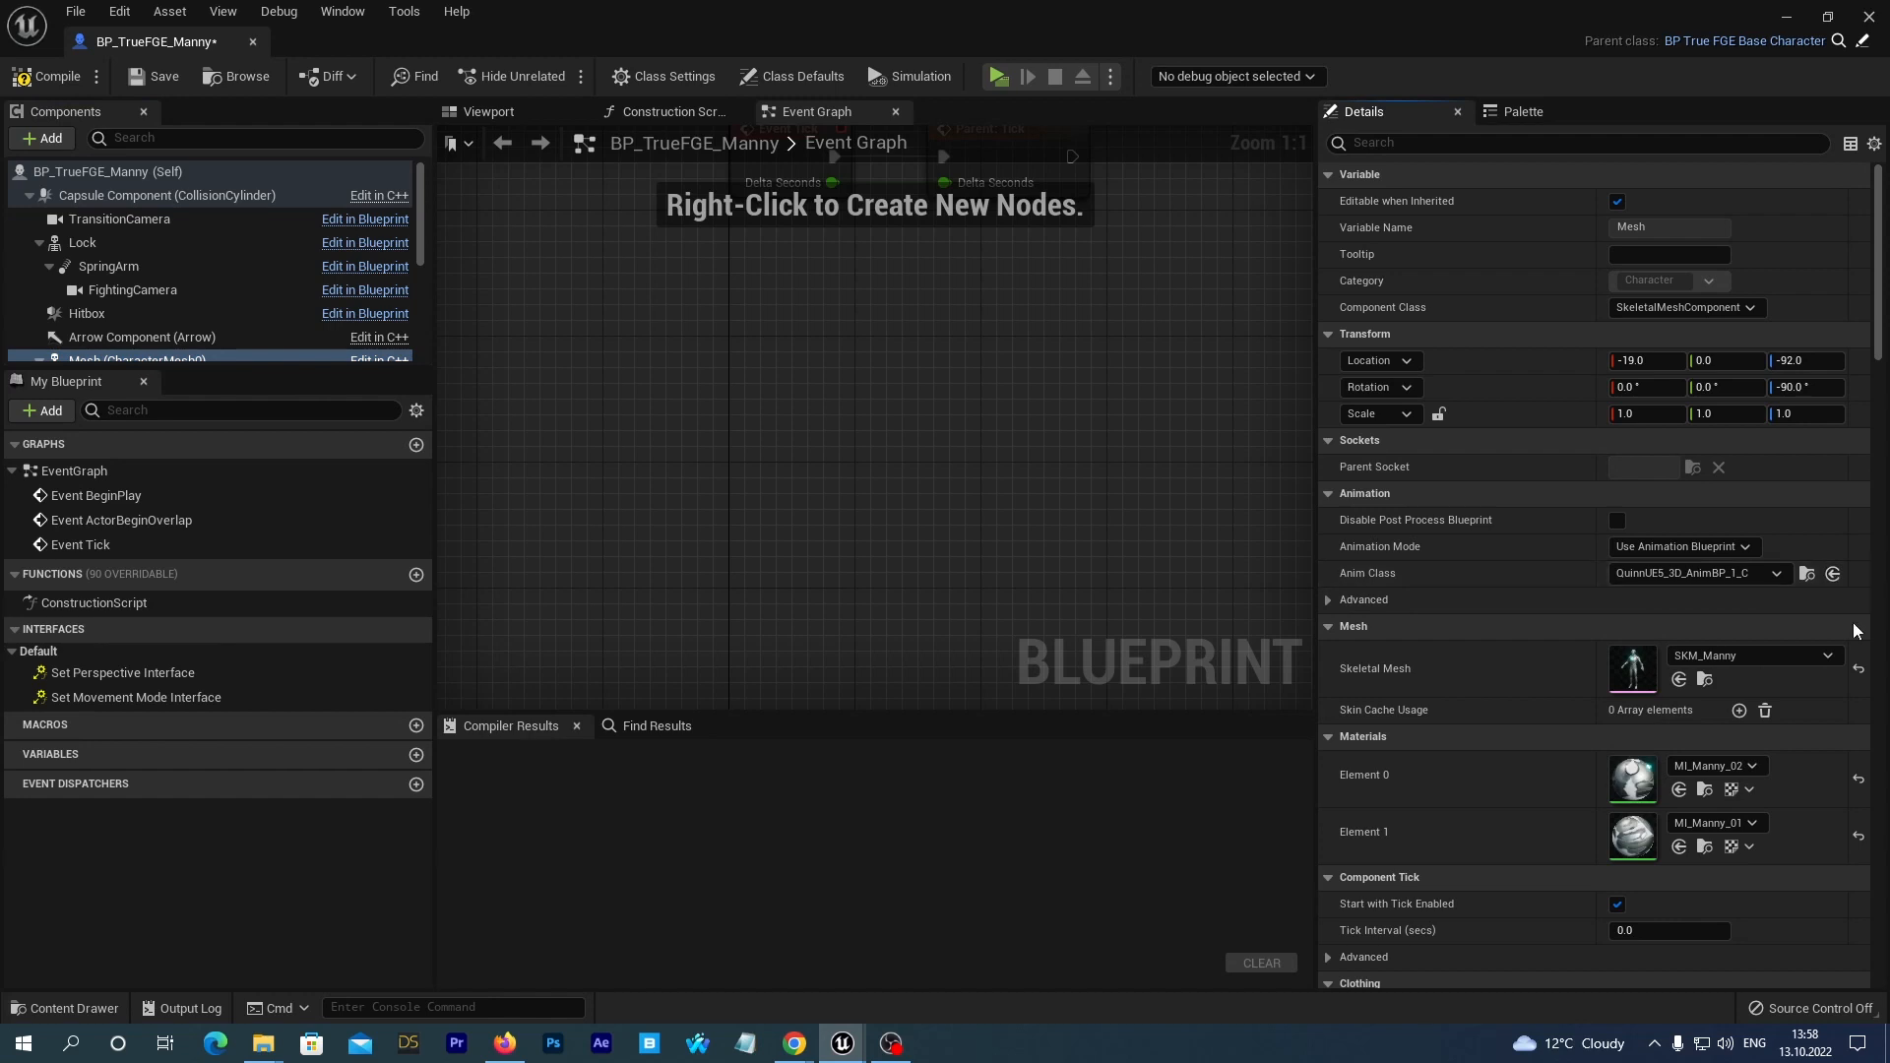
left_click(137, 81)
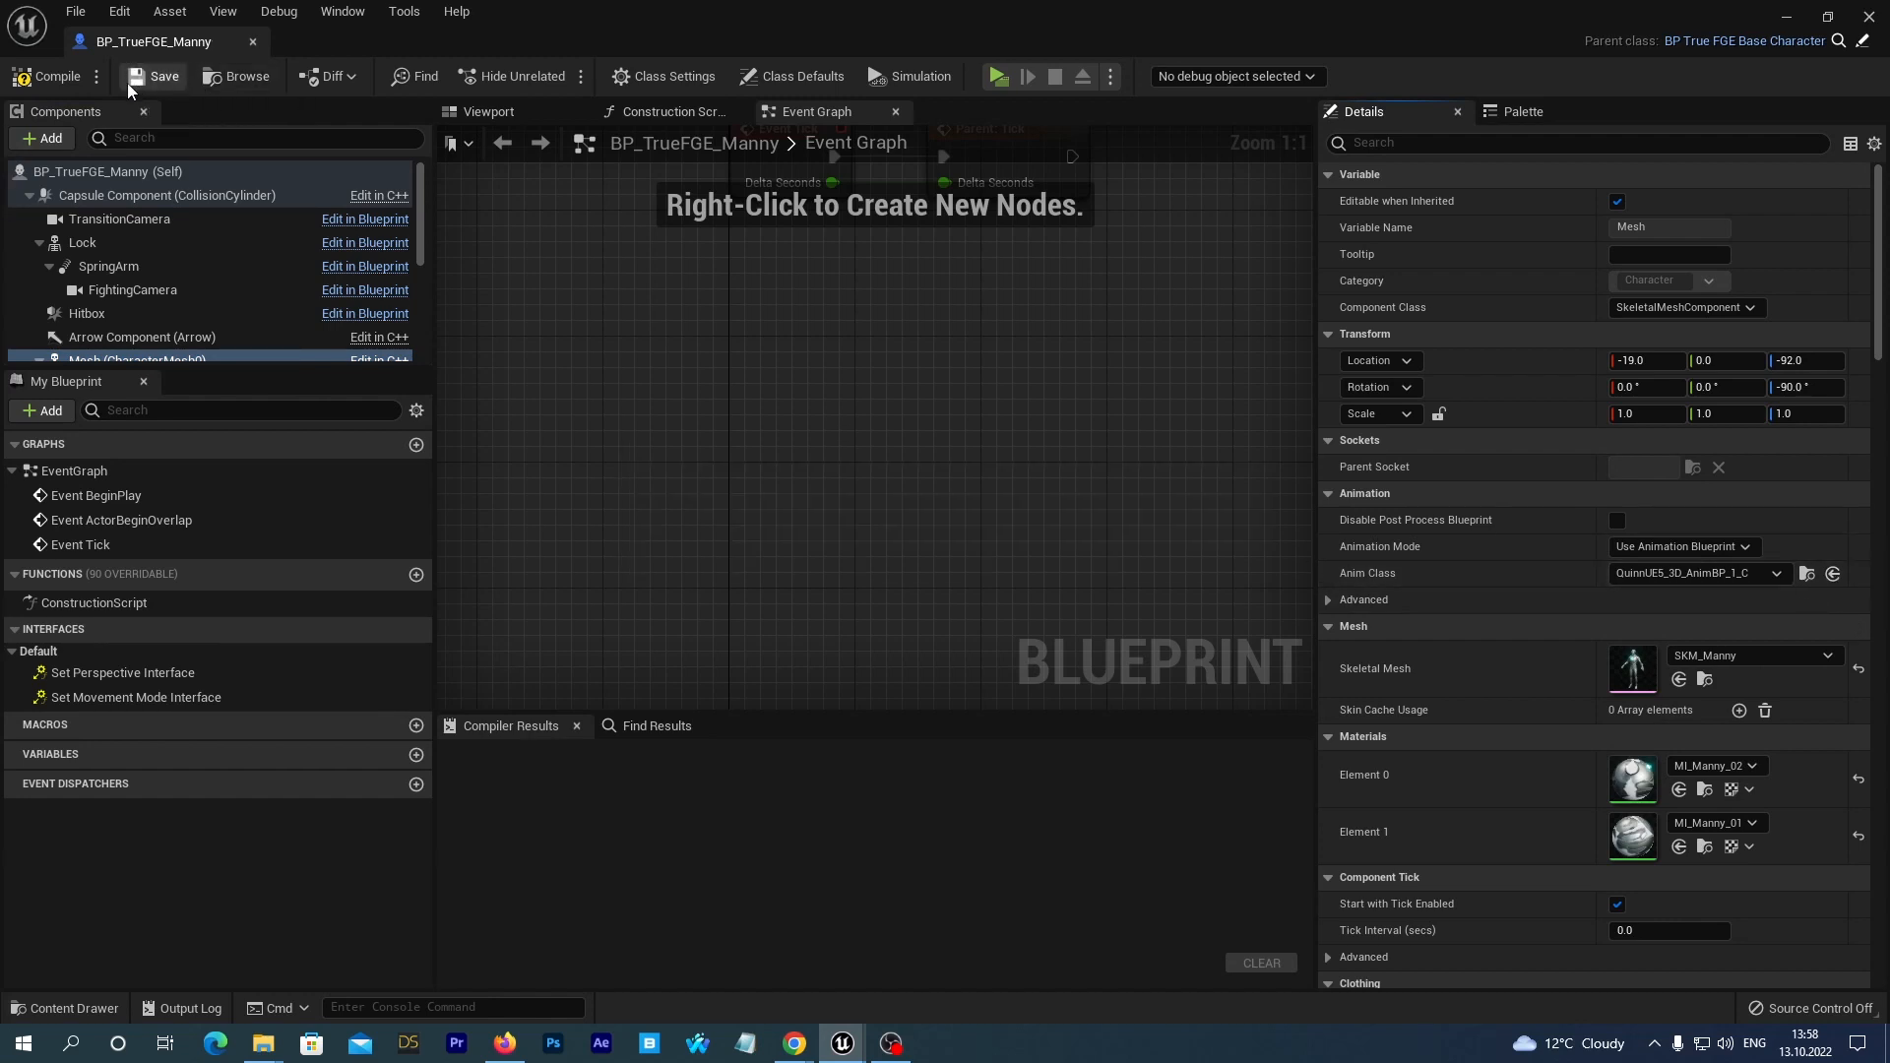
left_click(48, 76)
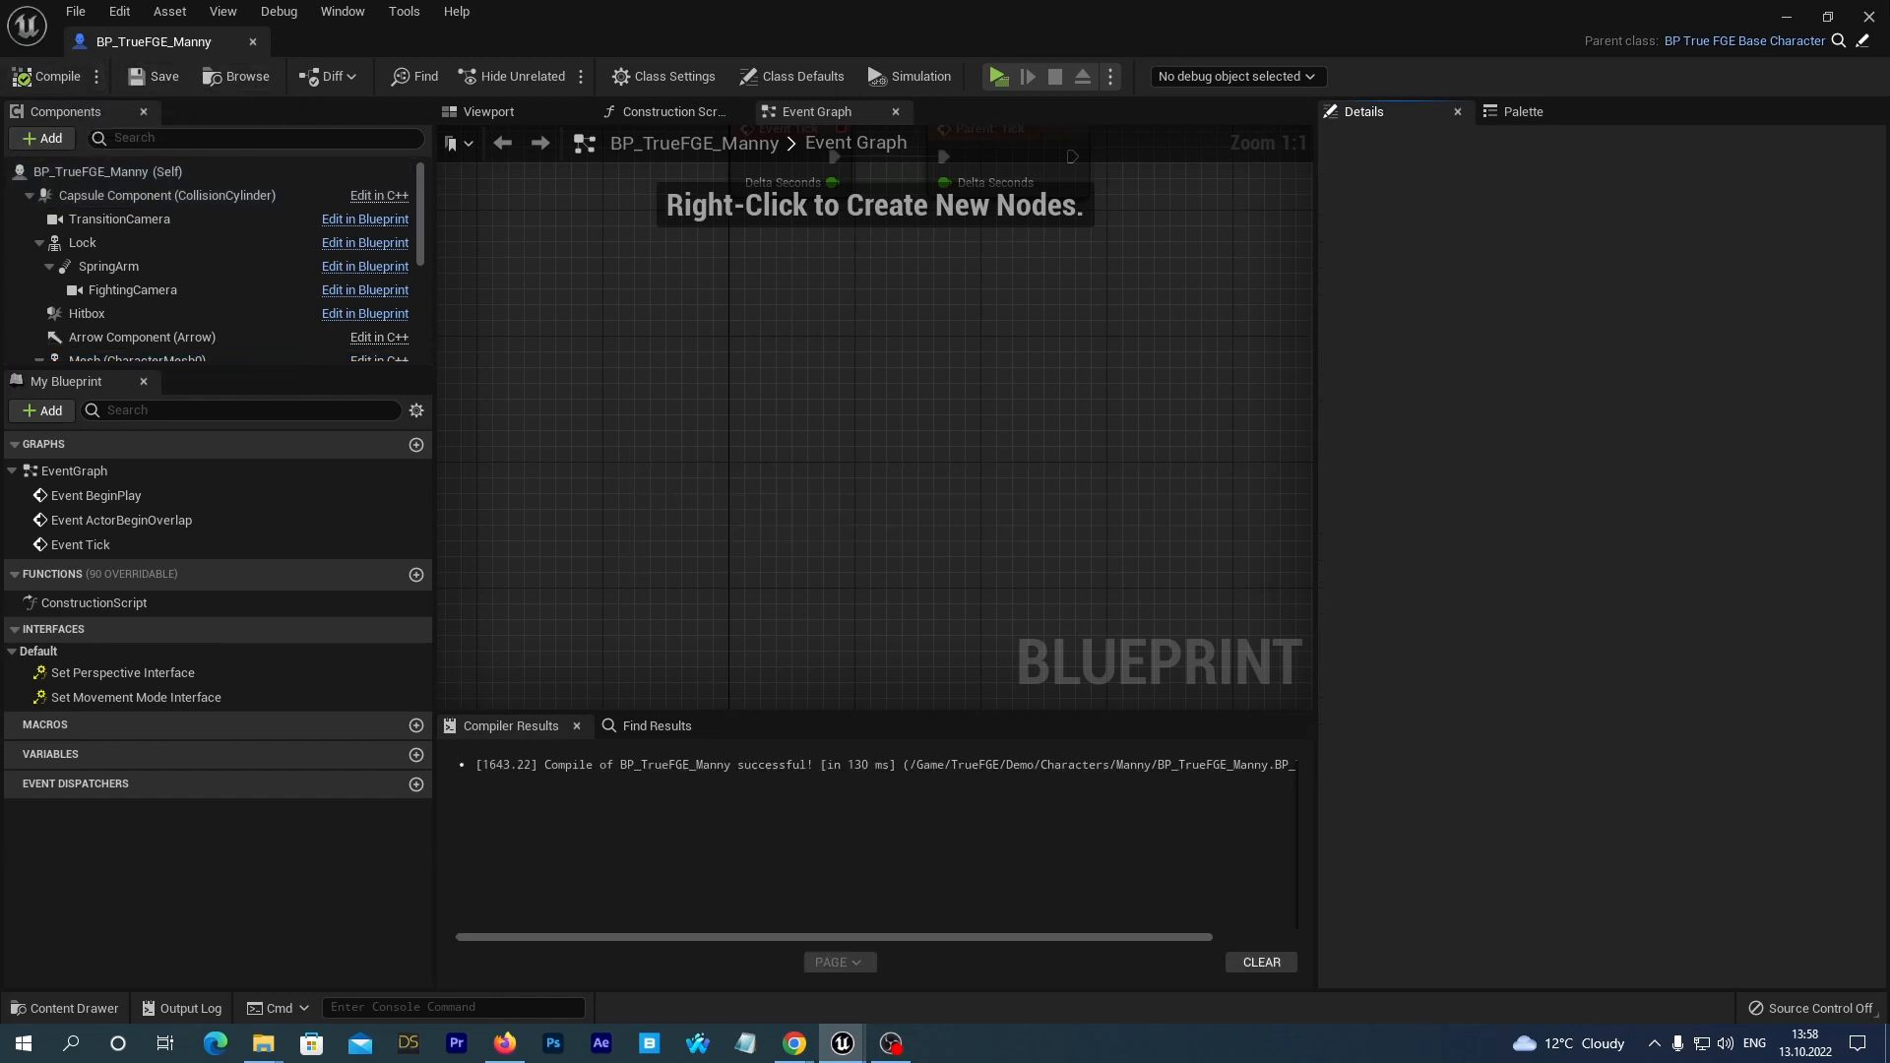
left_click(1870, 17)
Open the BP_TrueFGE_GameMode blueprint from the TrueFGE Blueprints folder.
left_click(79, 1014)
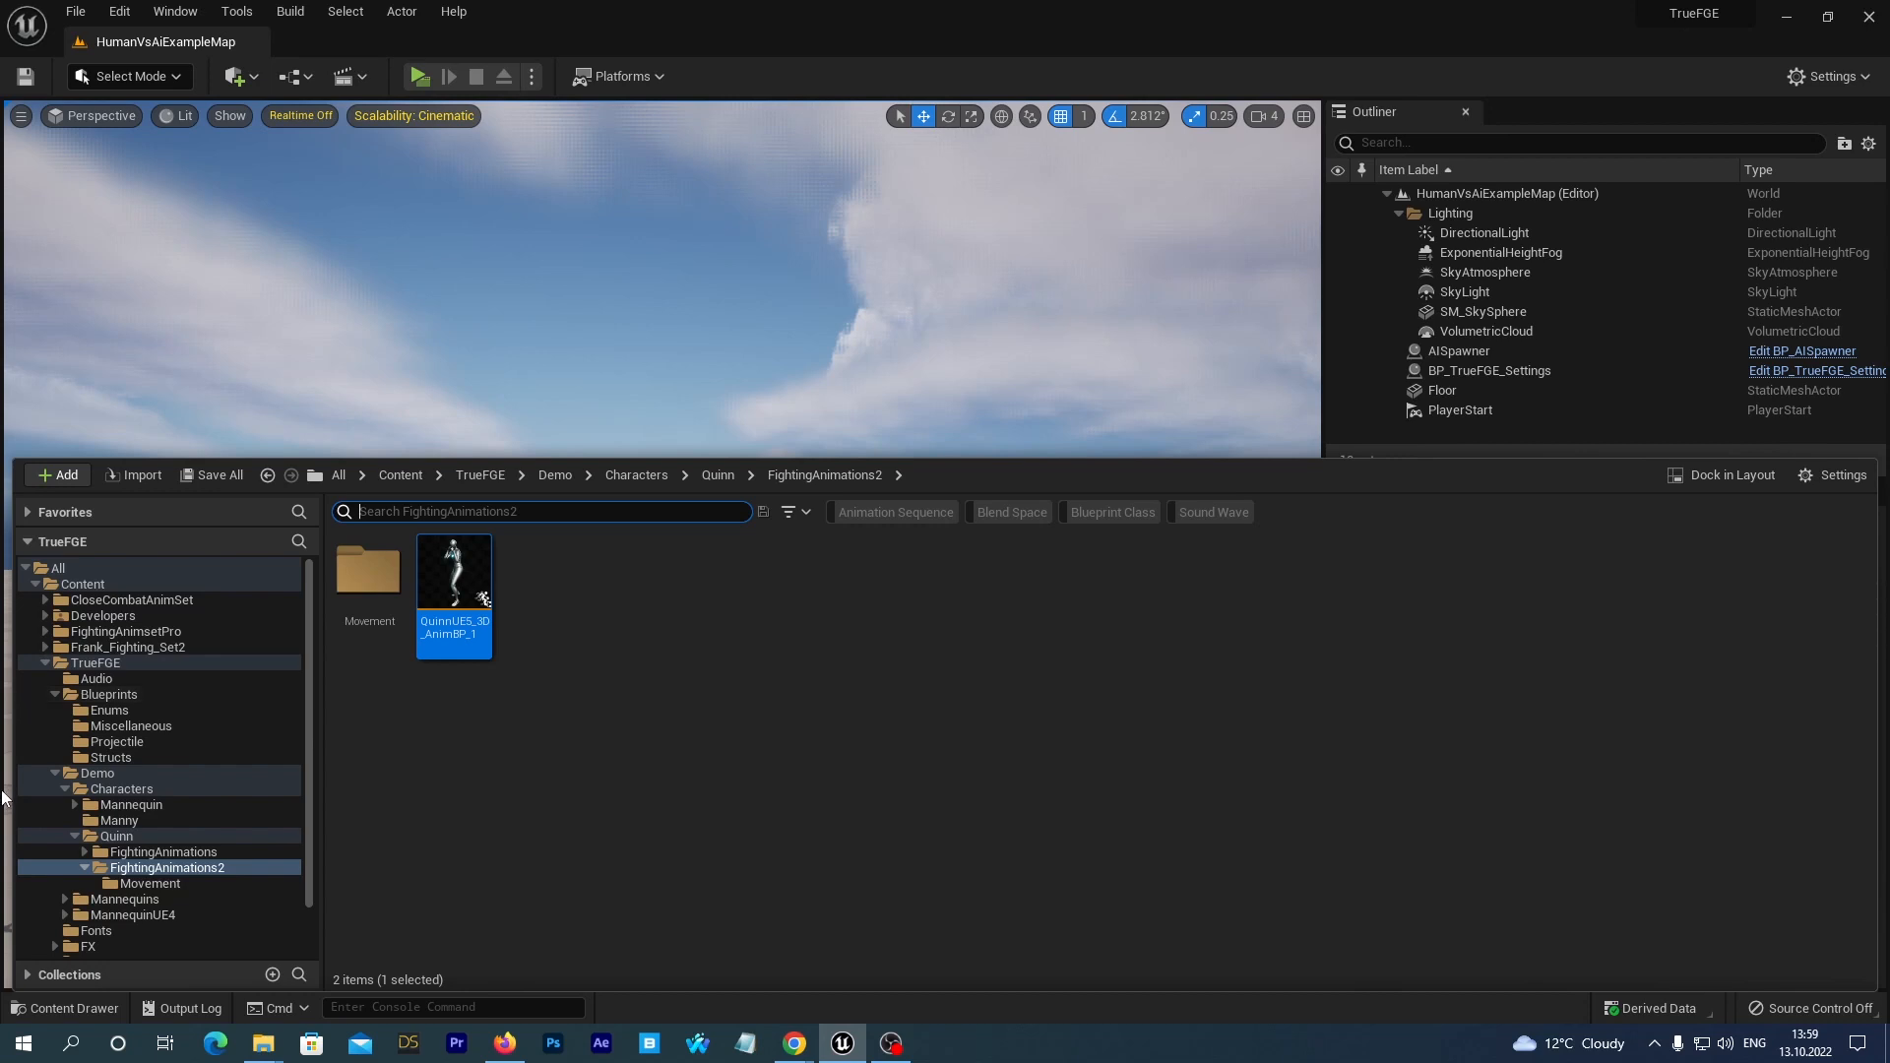
left_click(88, 695)
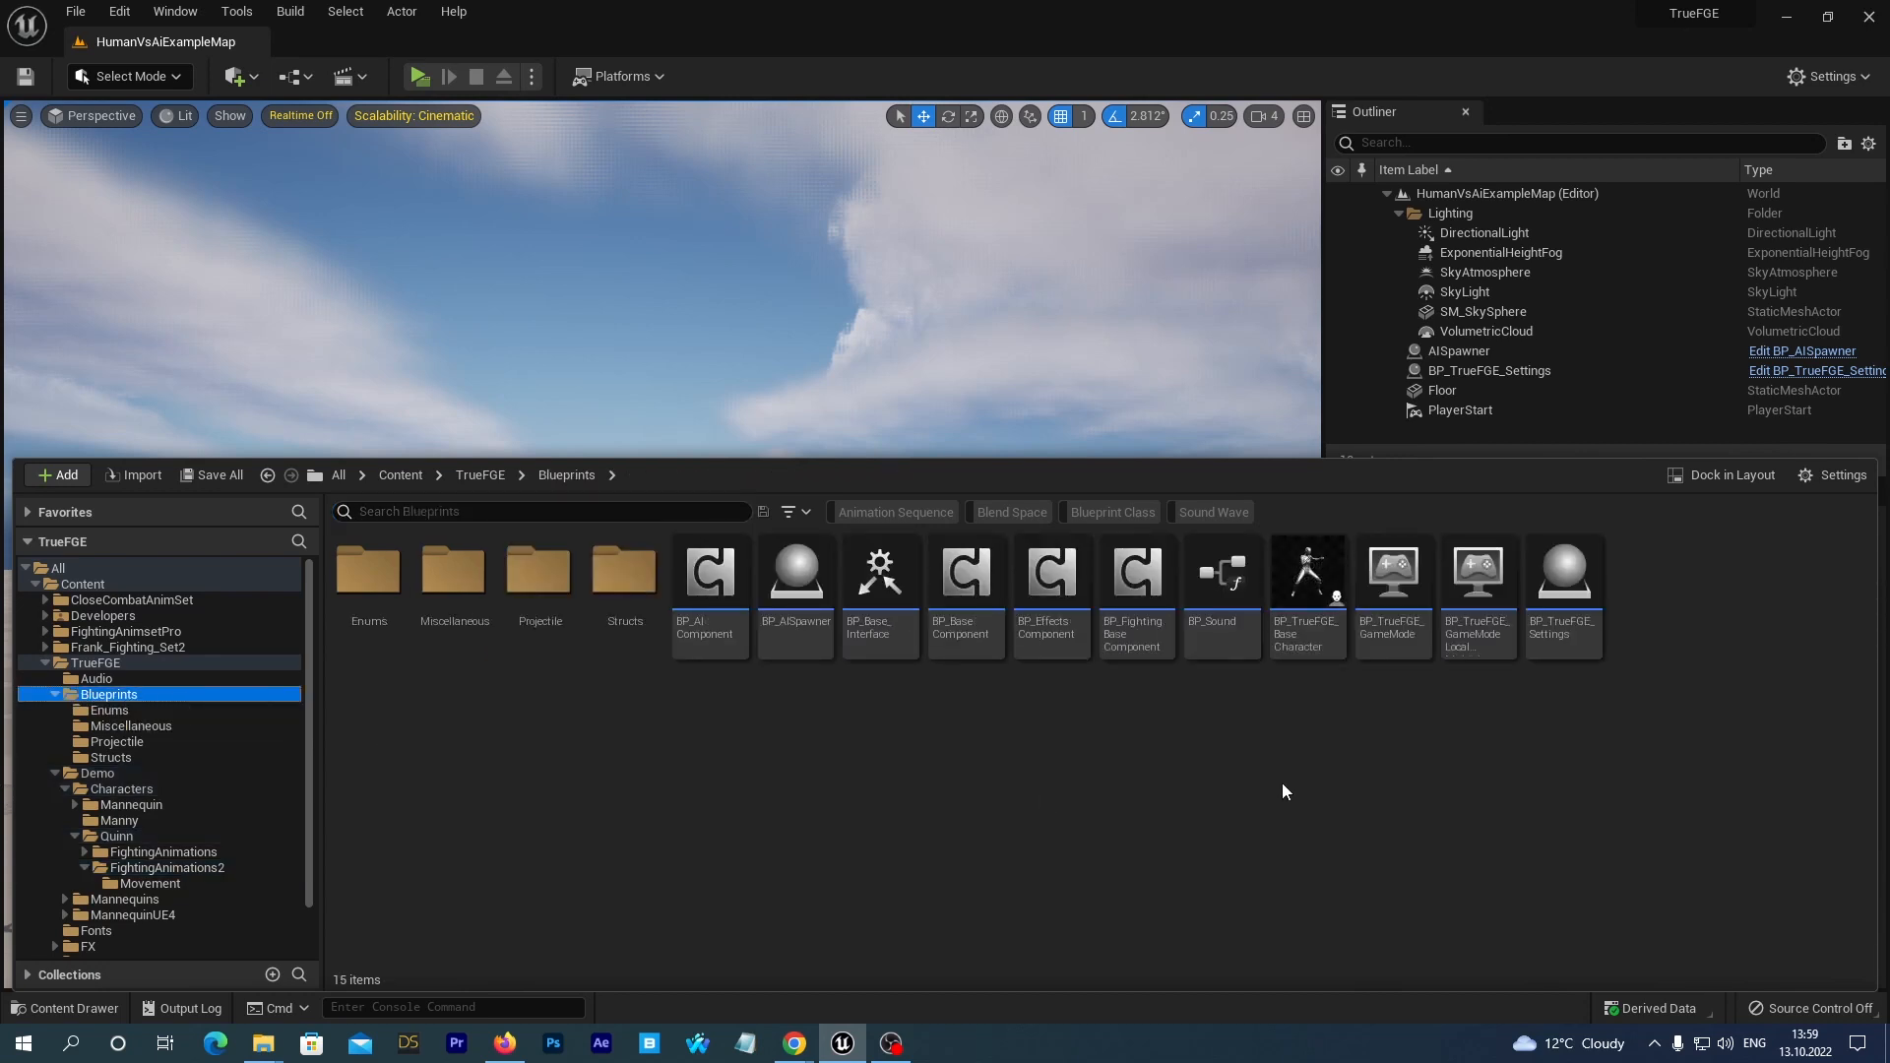
left_click(92, 664)
left_click(95, 695)
double_click(1379, 638)
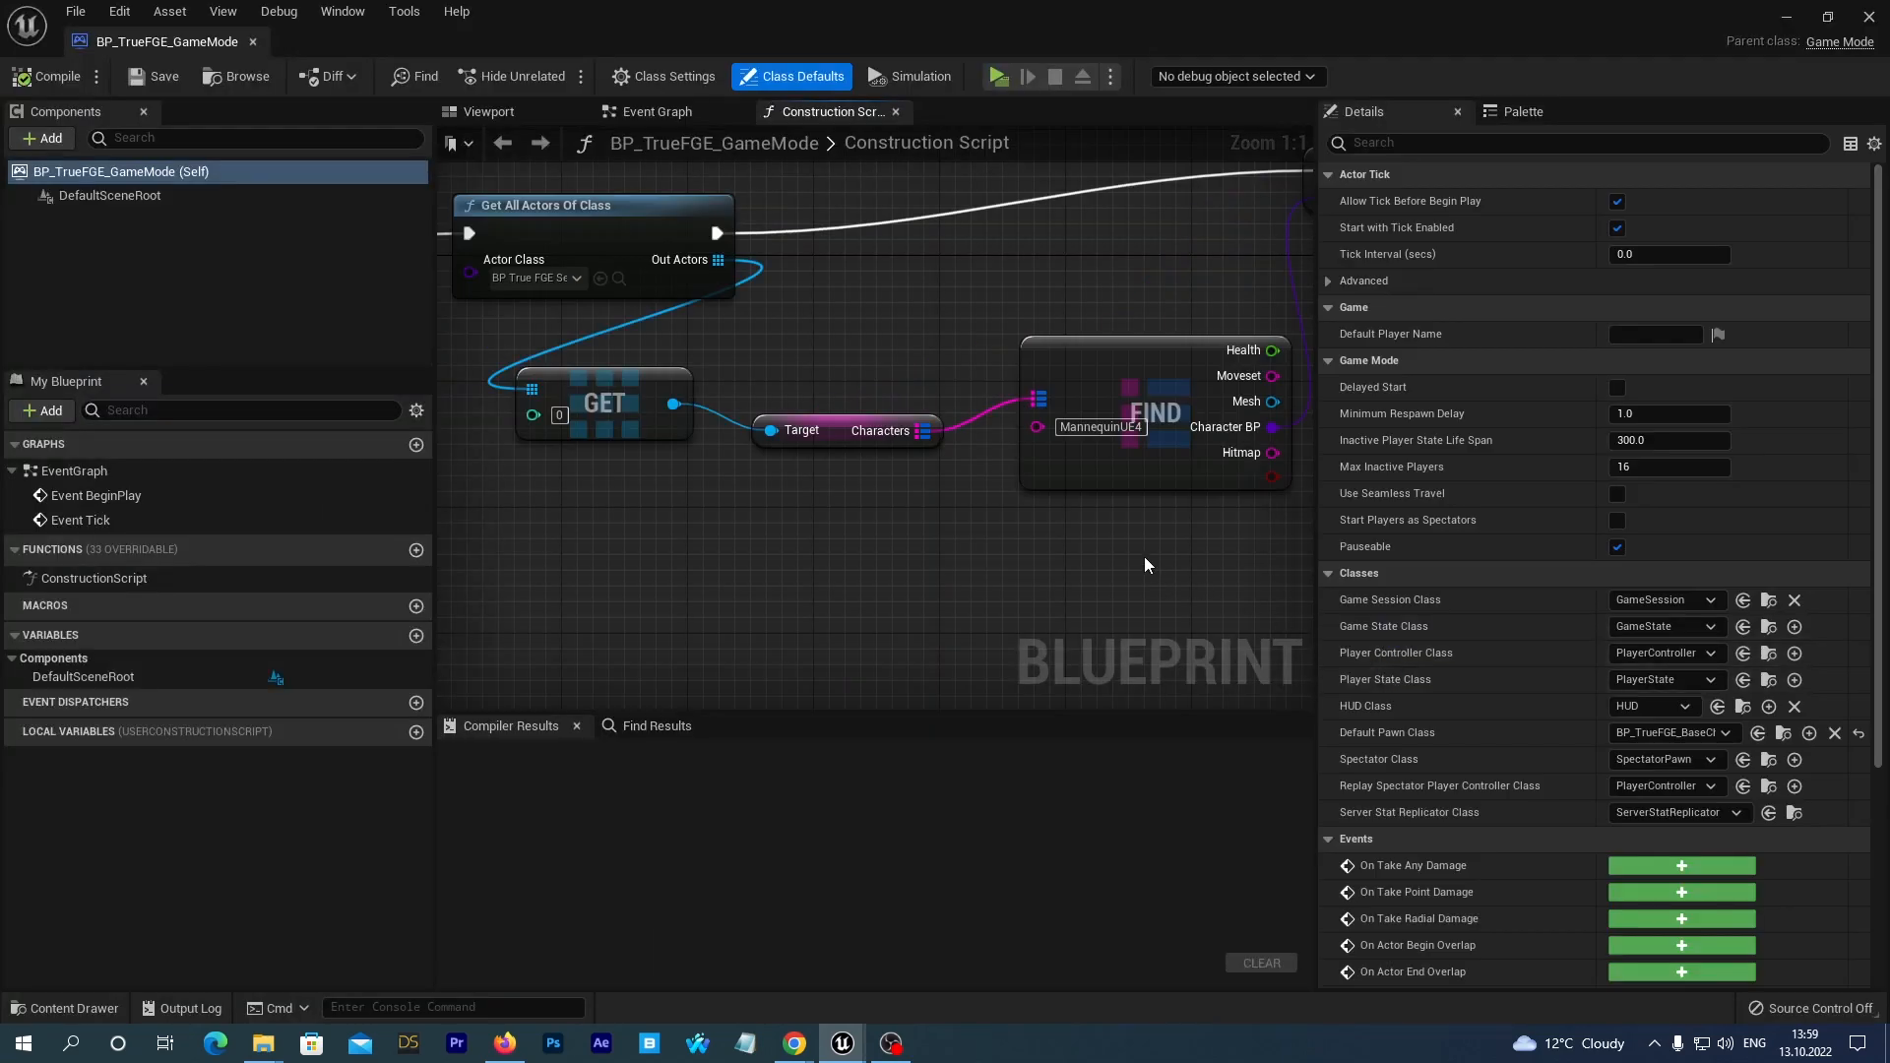
Set the Find node's character key to Manny in the game mode's Construction Script, then save and close the blueprint.
left_click(1157, 344)
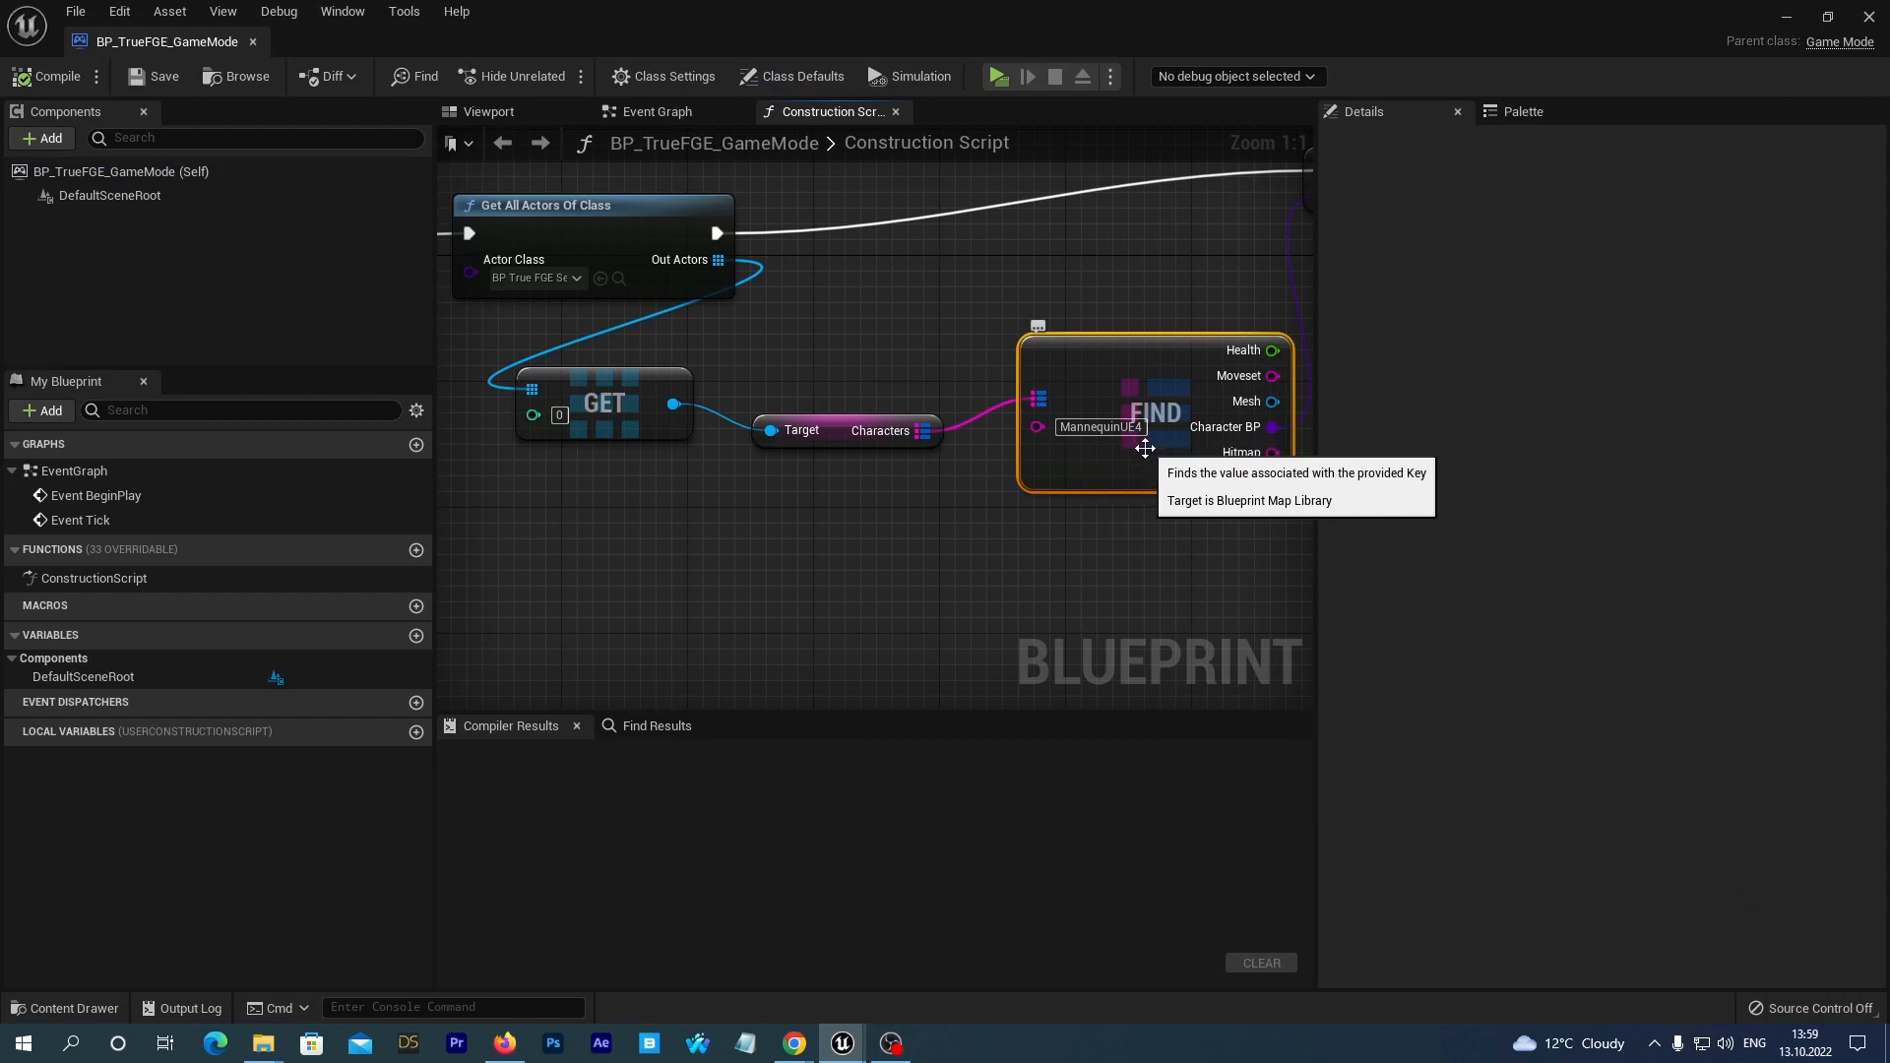
left_click(1122, 428)
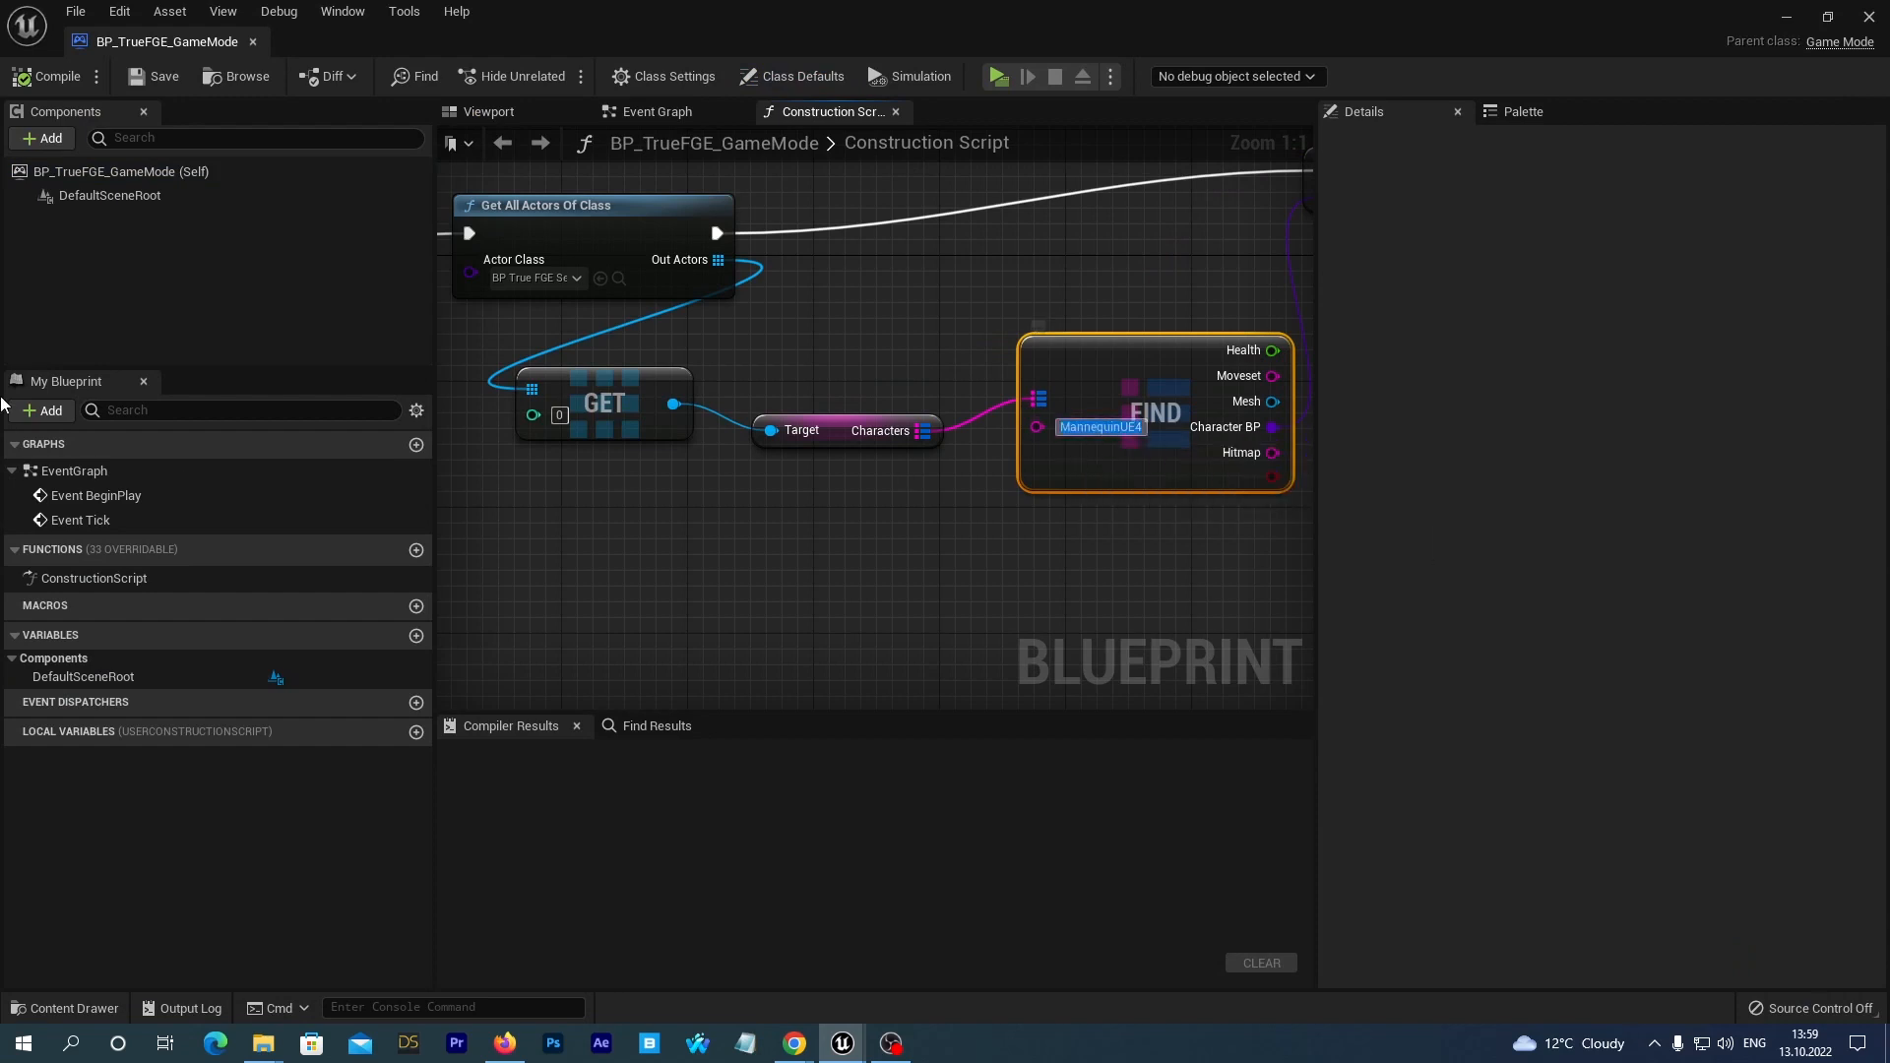
type("manny")
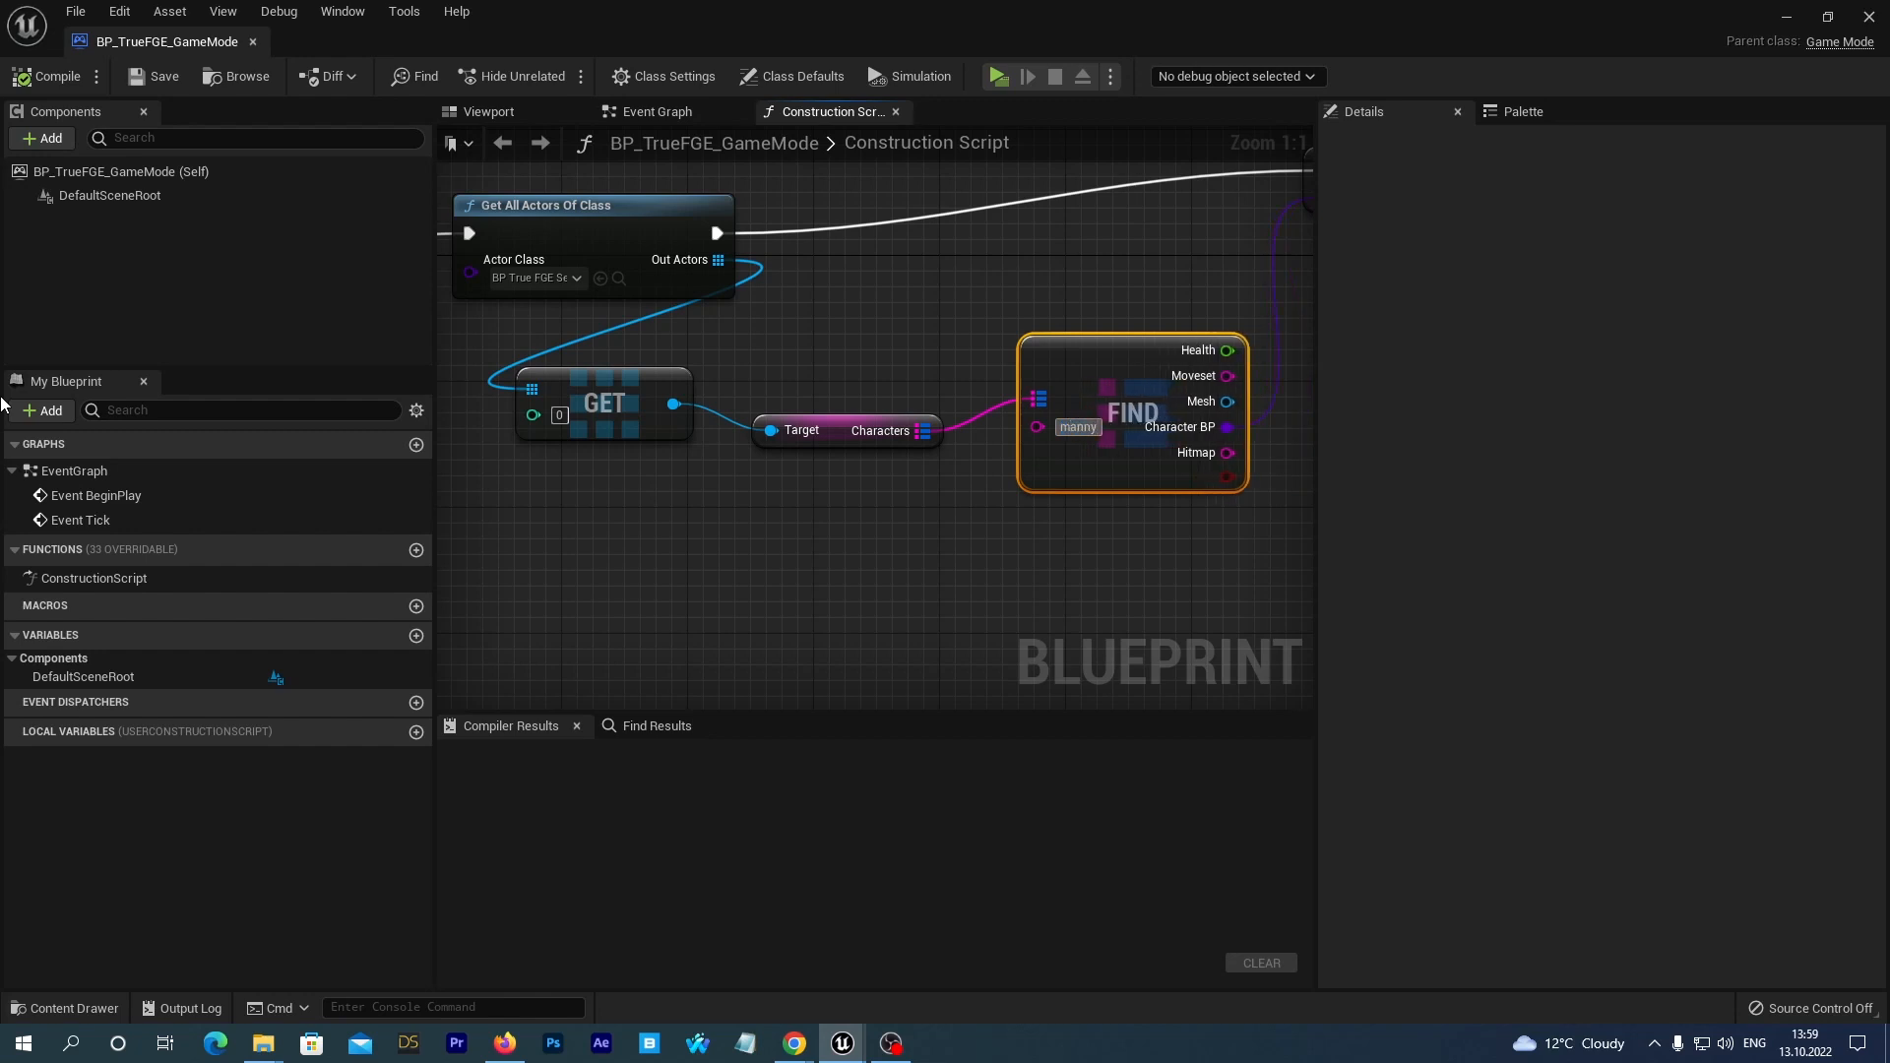
key("Delete")
key("Delete")
key("Delete")
key("Delete")
key("Delete")
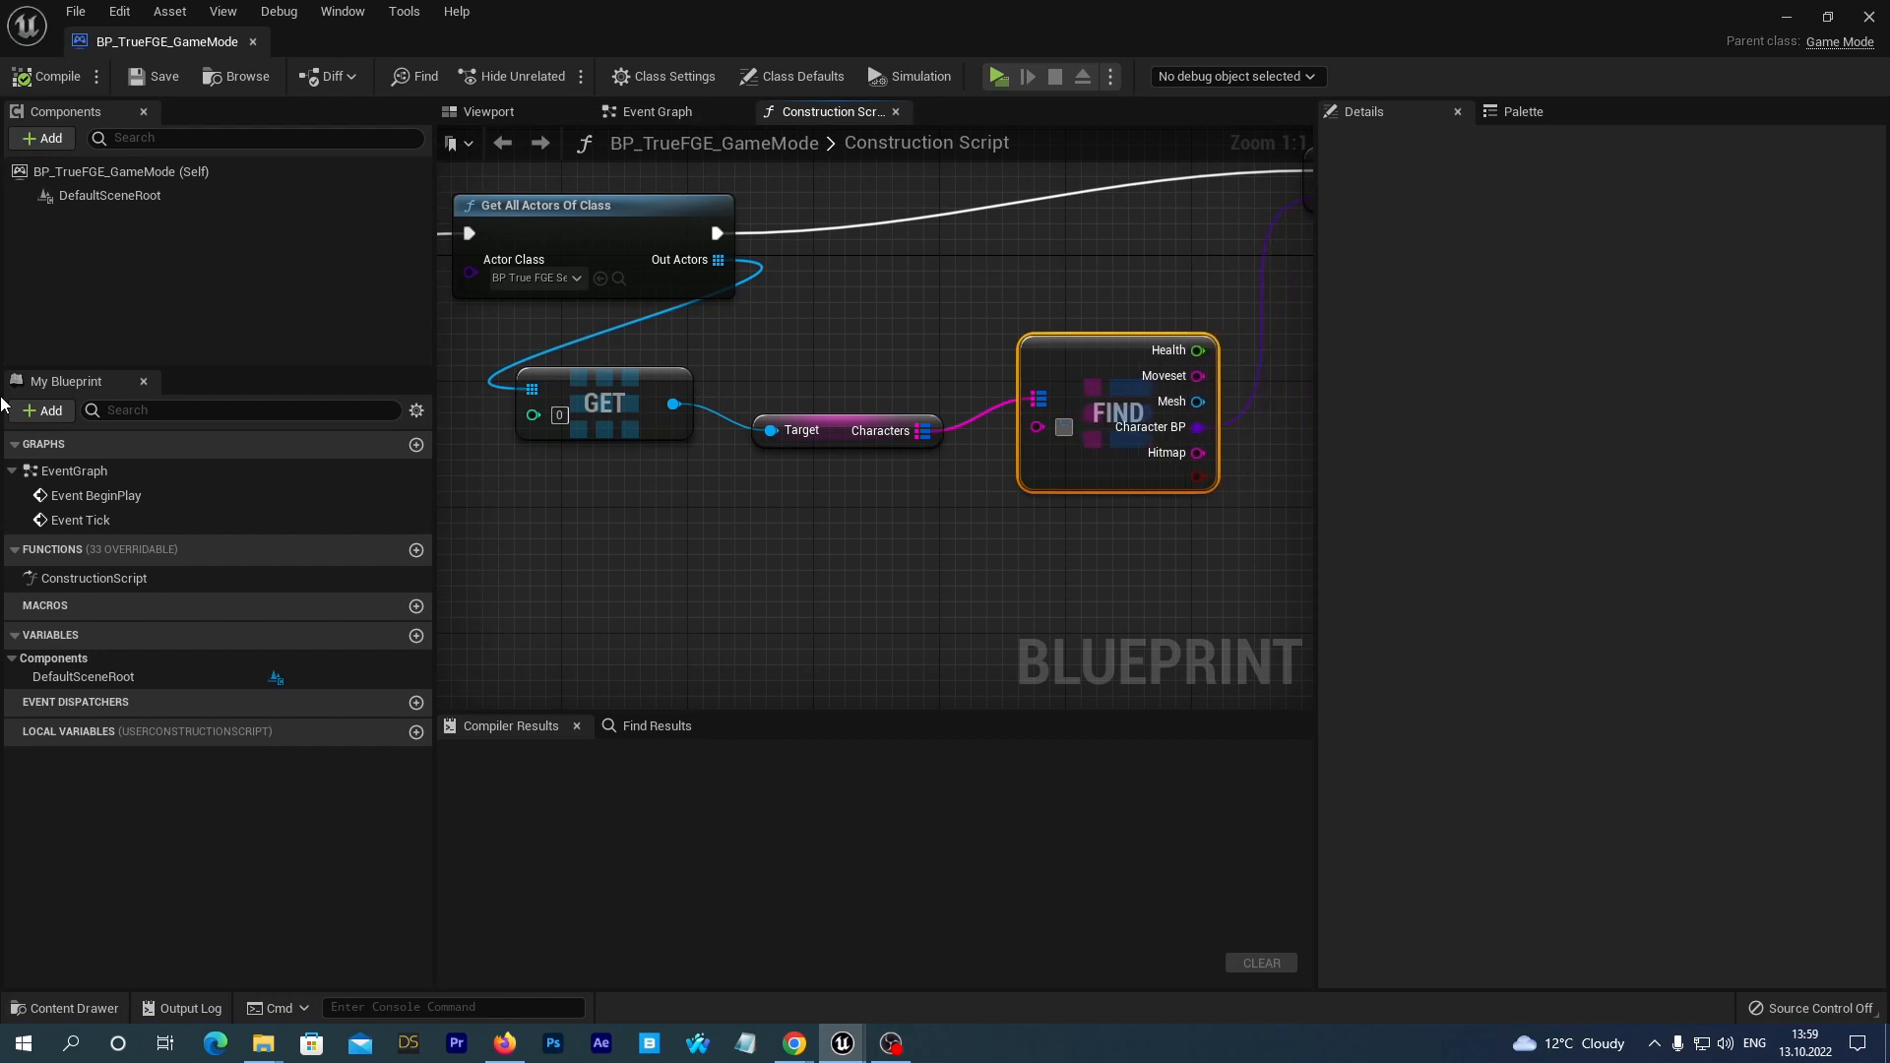
type("Manny")
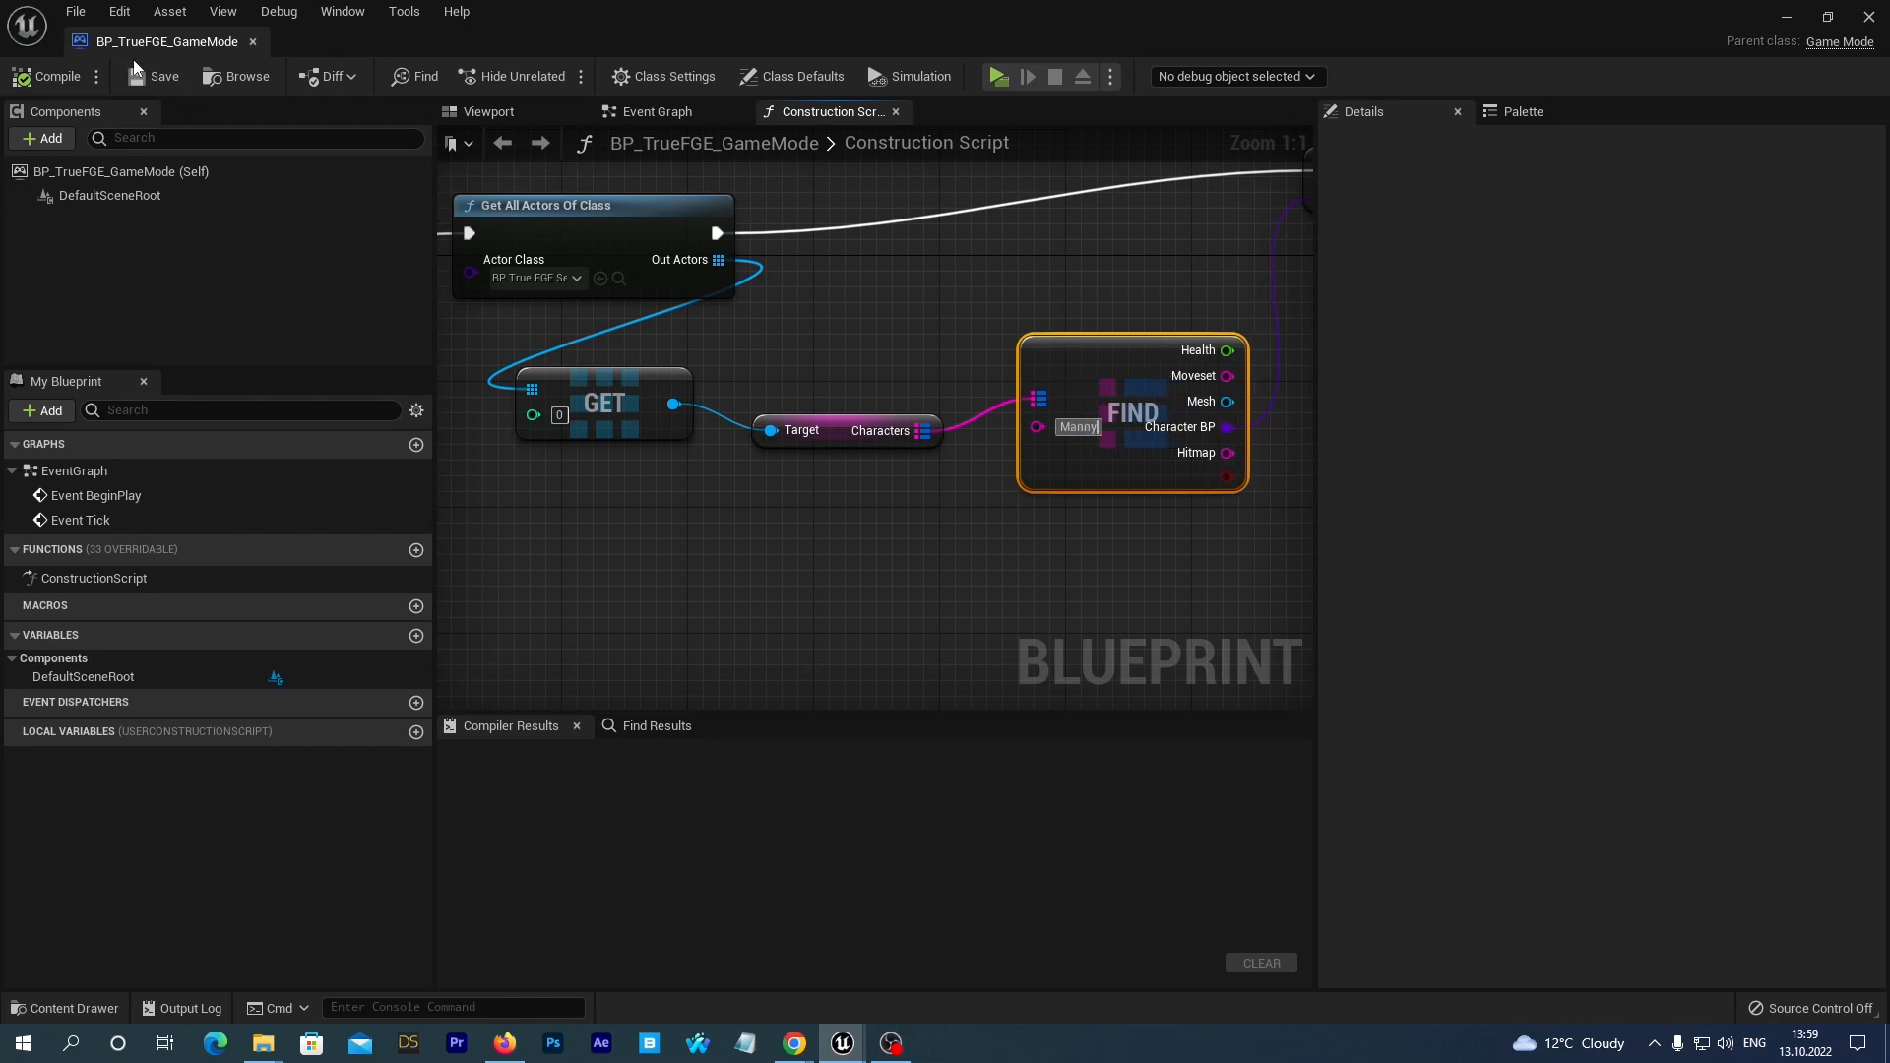
left_click(148, 78)
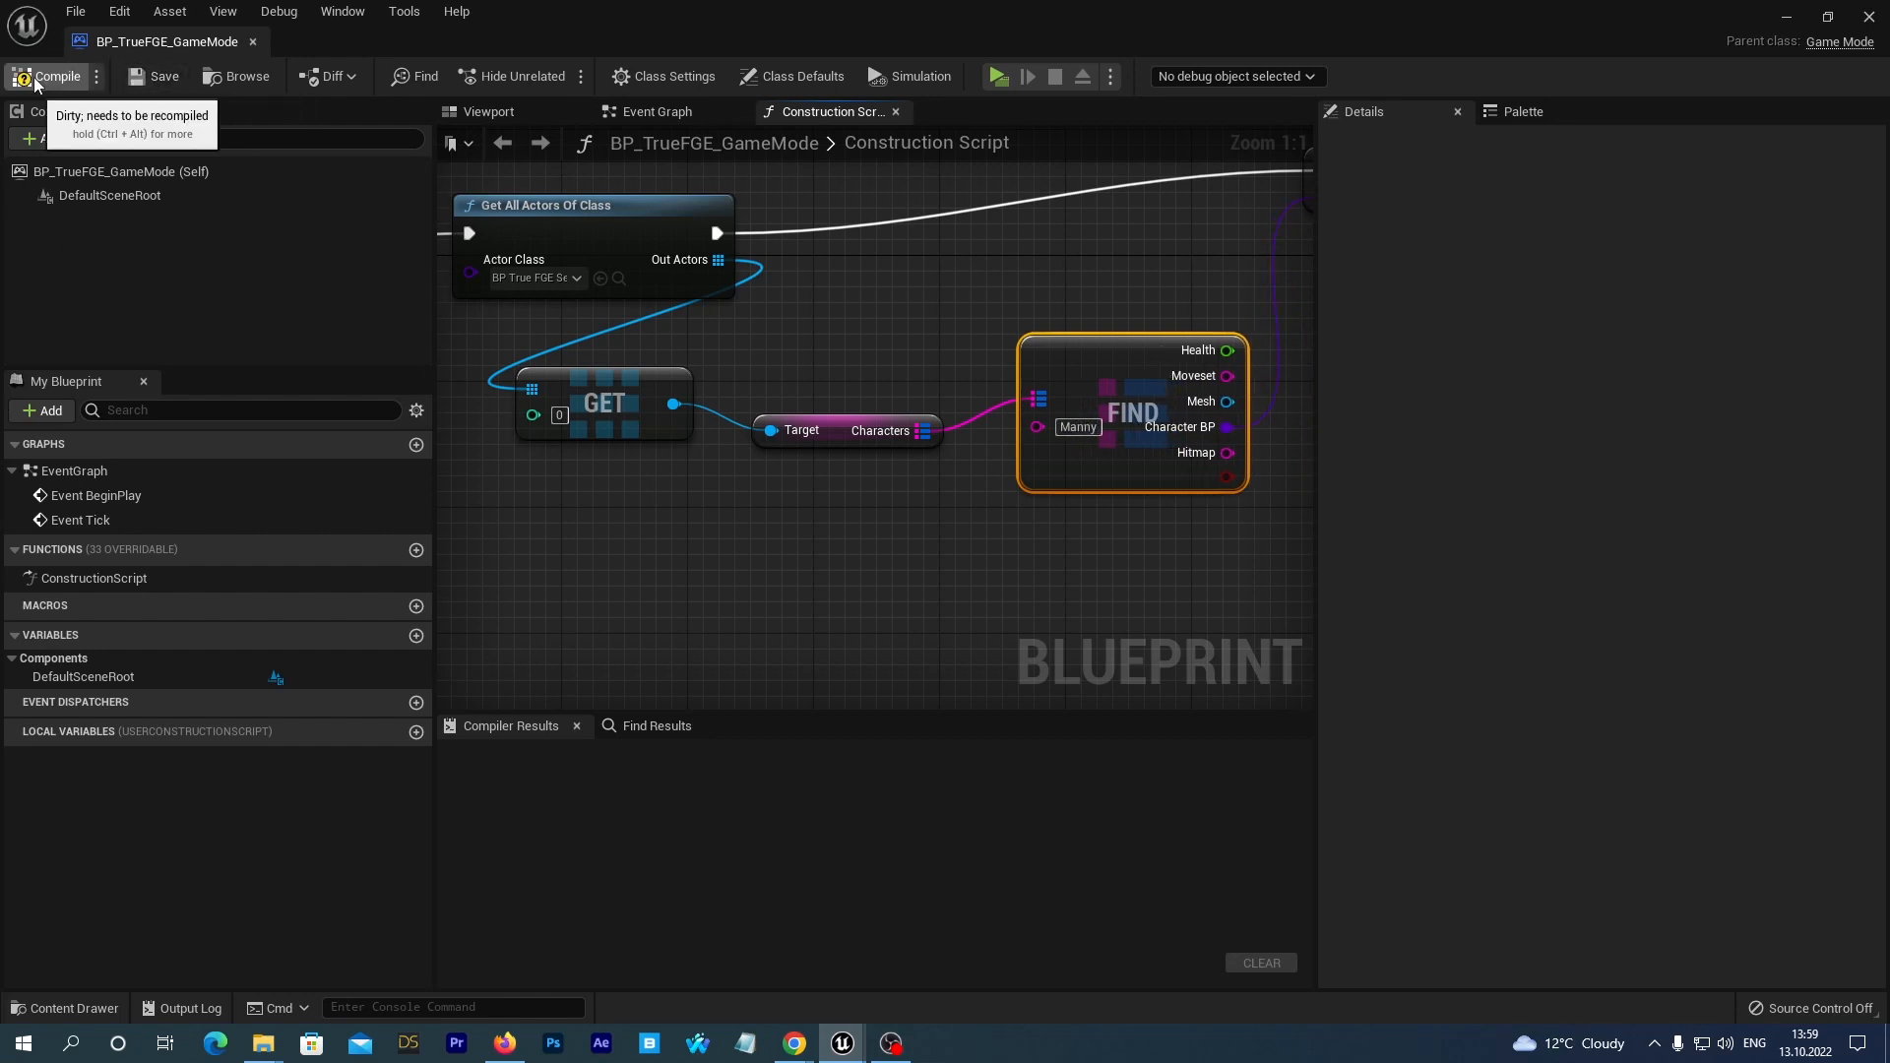
left_click(1870, 17)
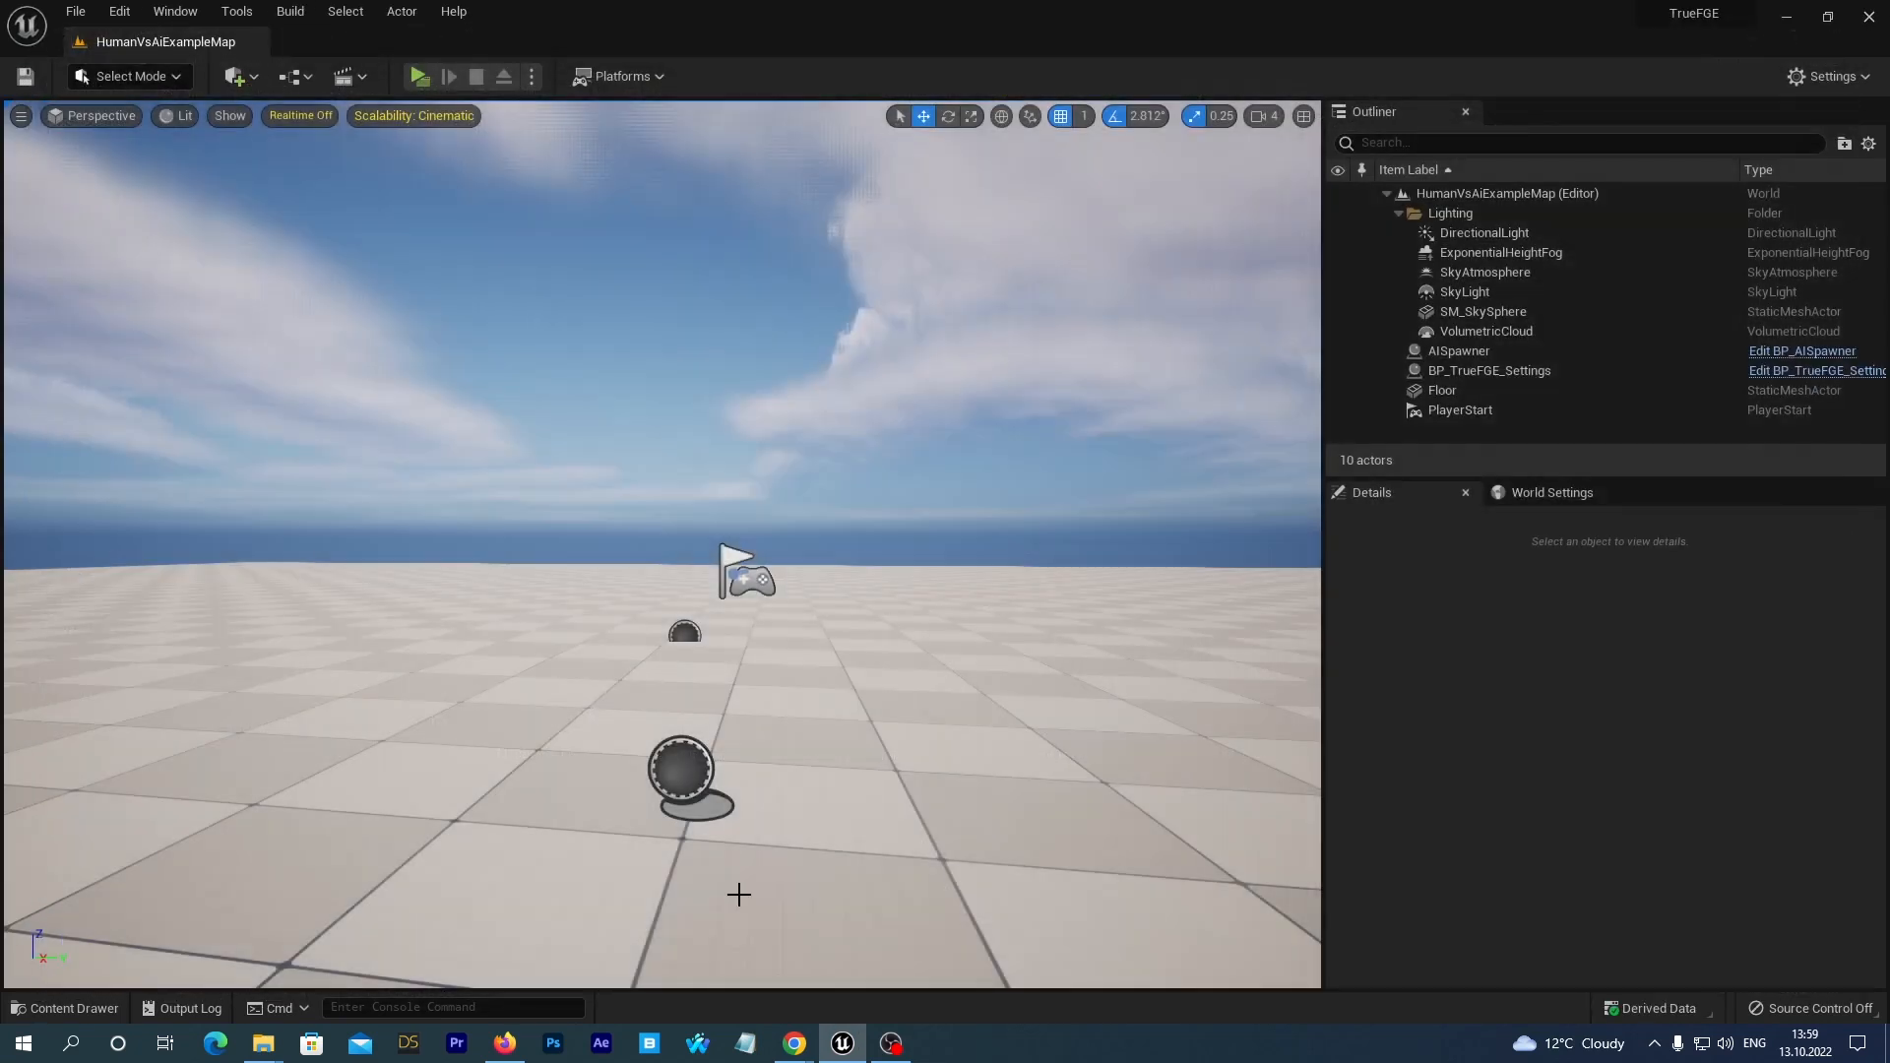
Play-test the level as Manny, moving in all directions and jumping to check the swapped movement animations, and end the preview.
left_click(416, 79)
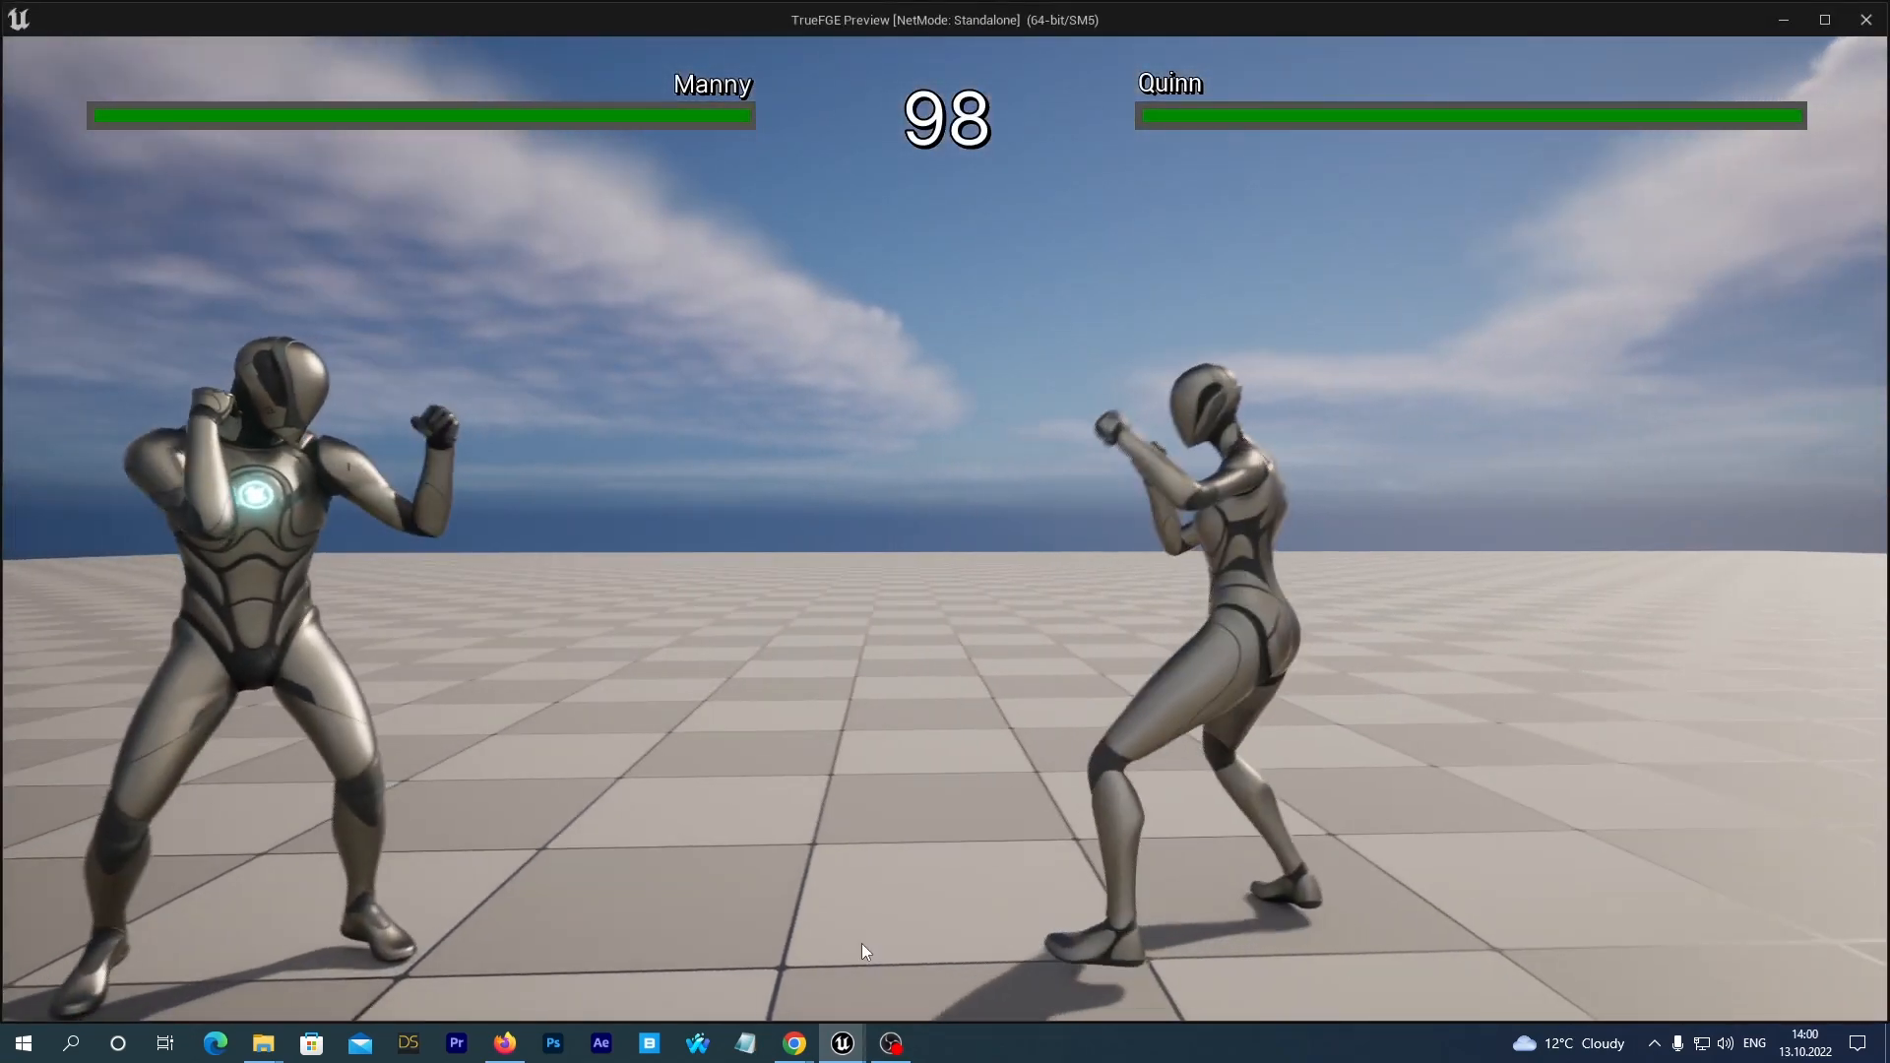
key("w")
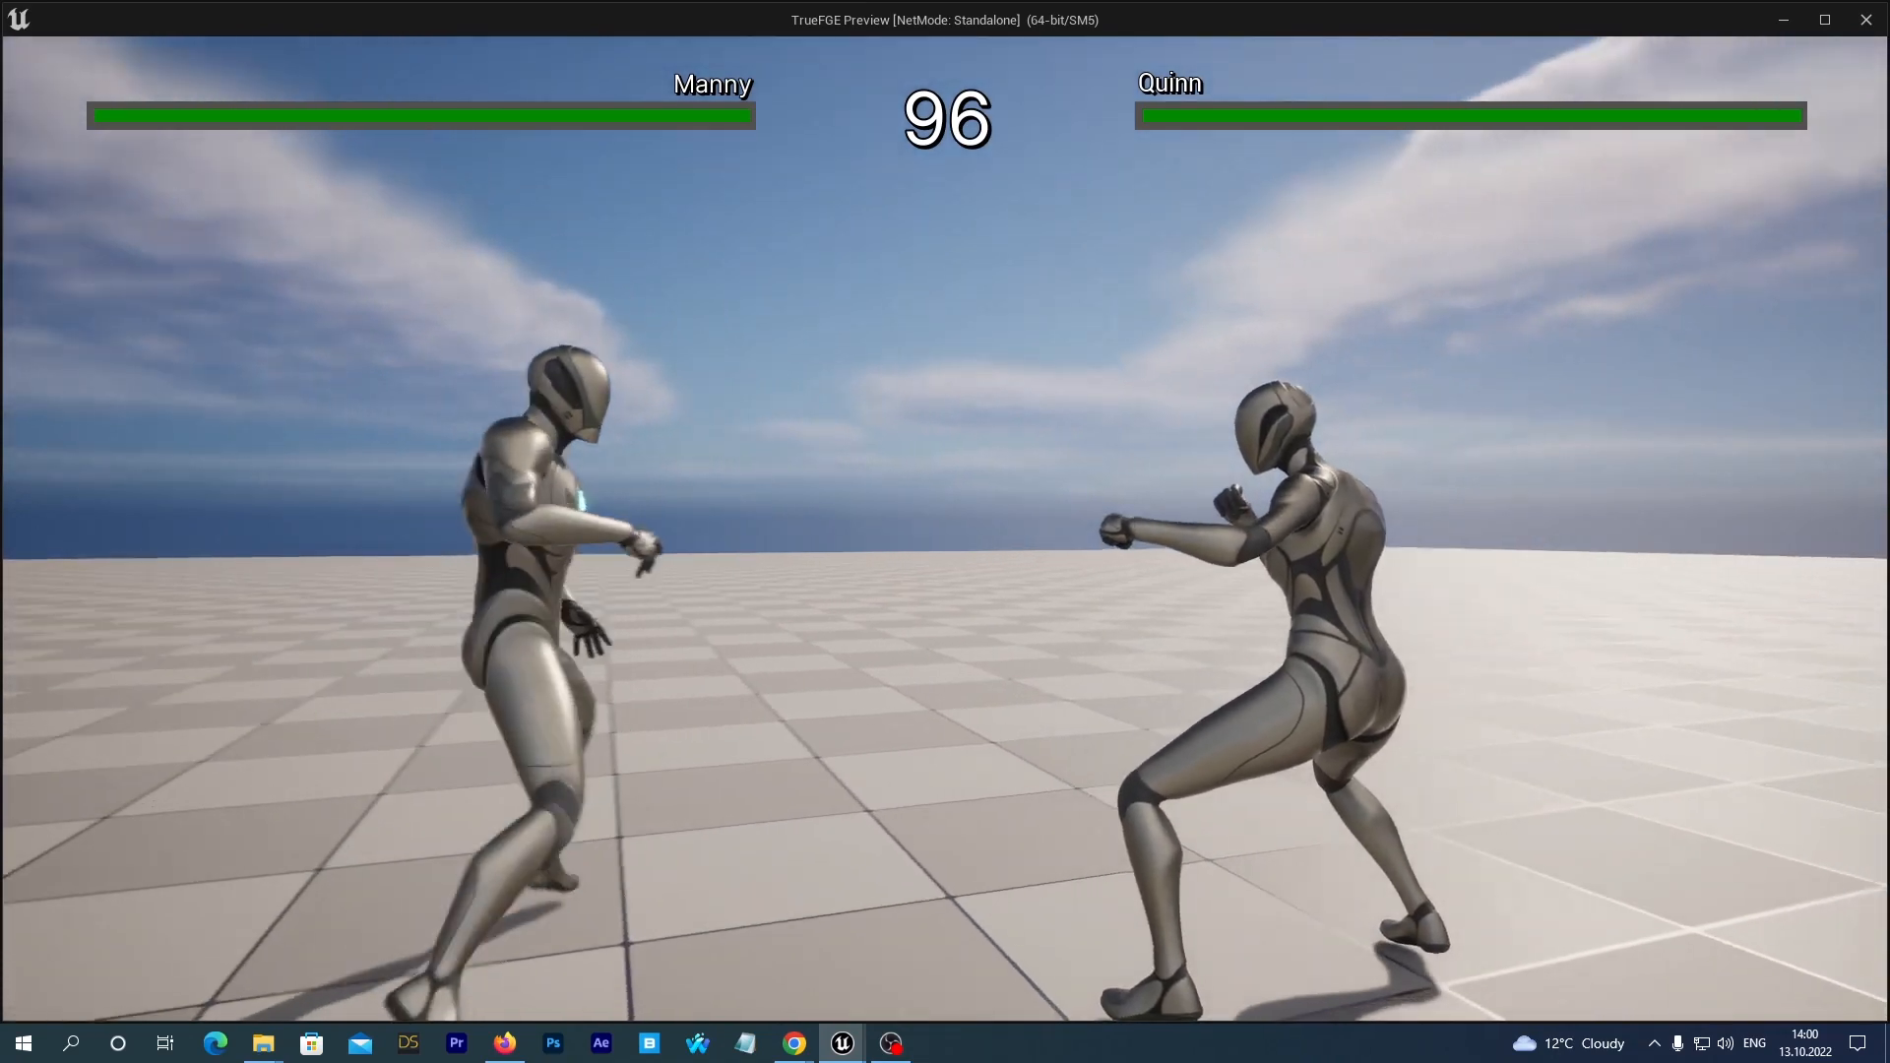
key("s")
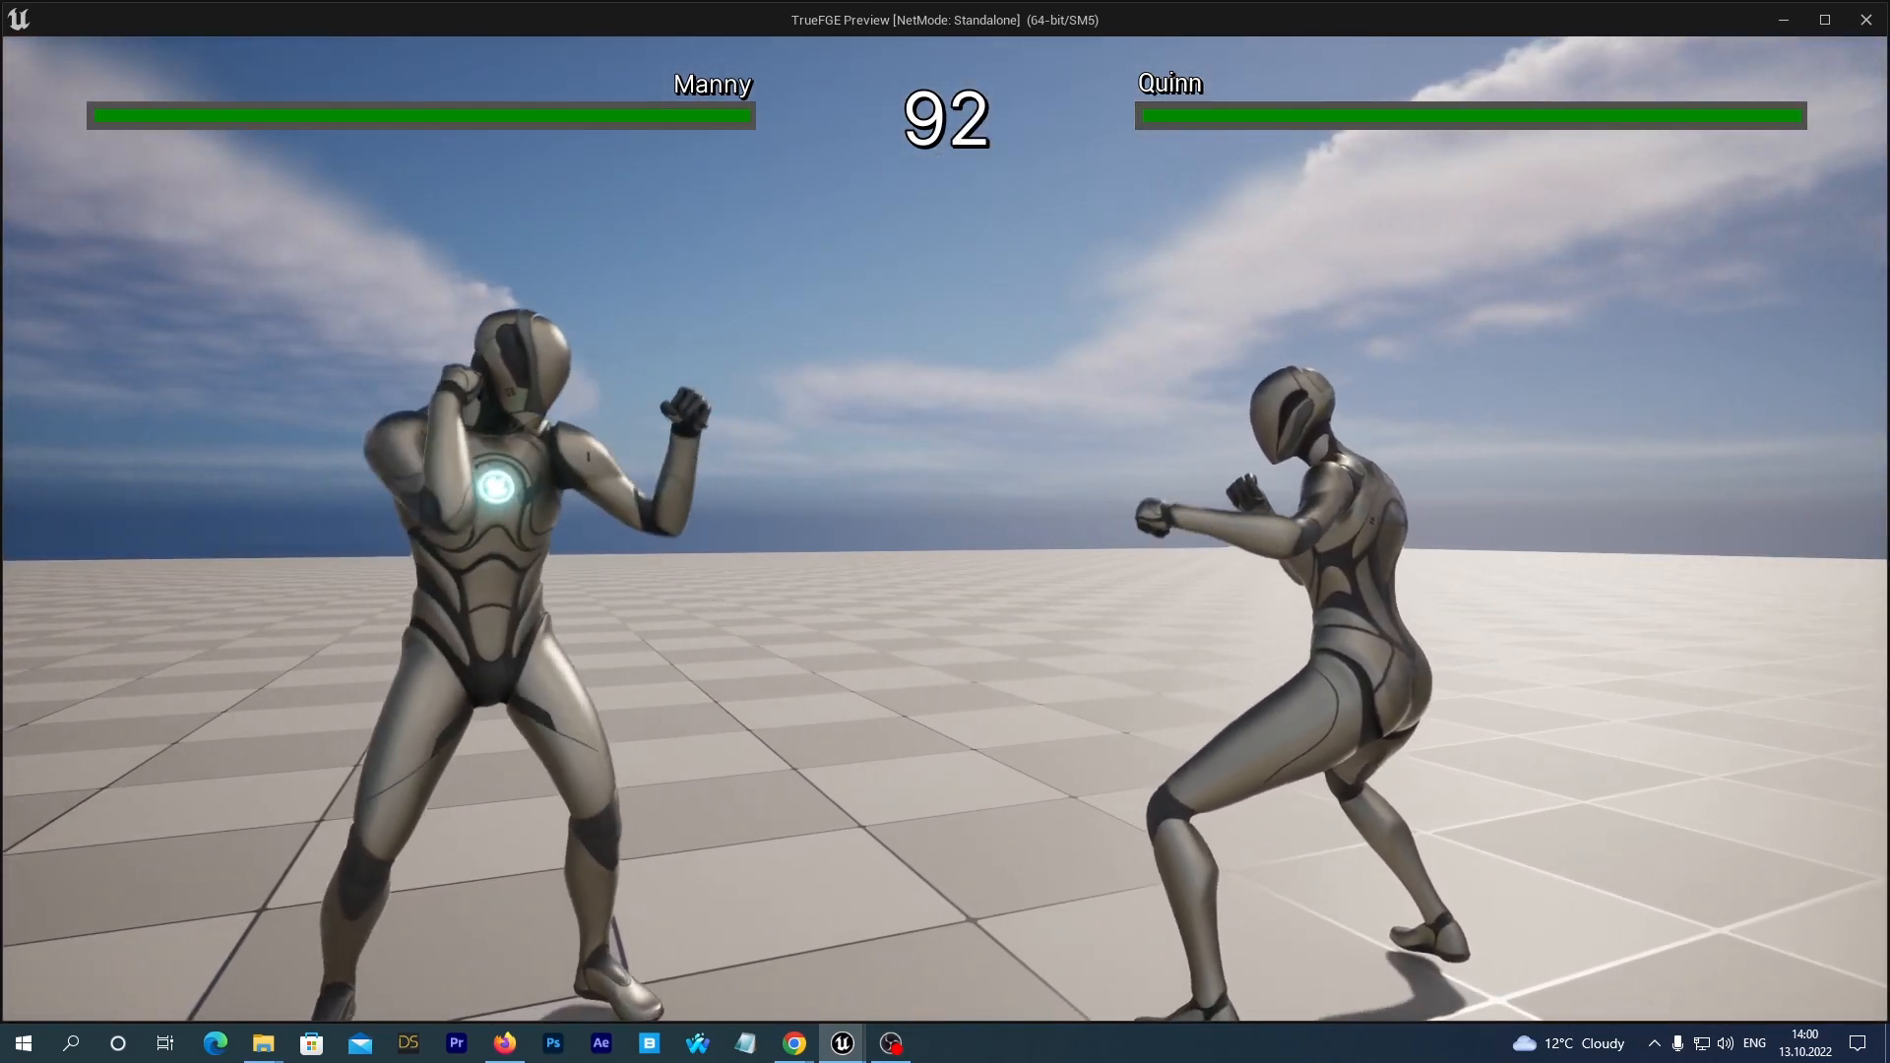
key("d")
key("a")
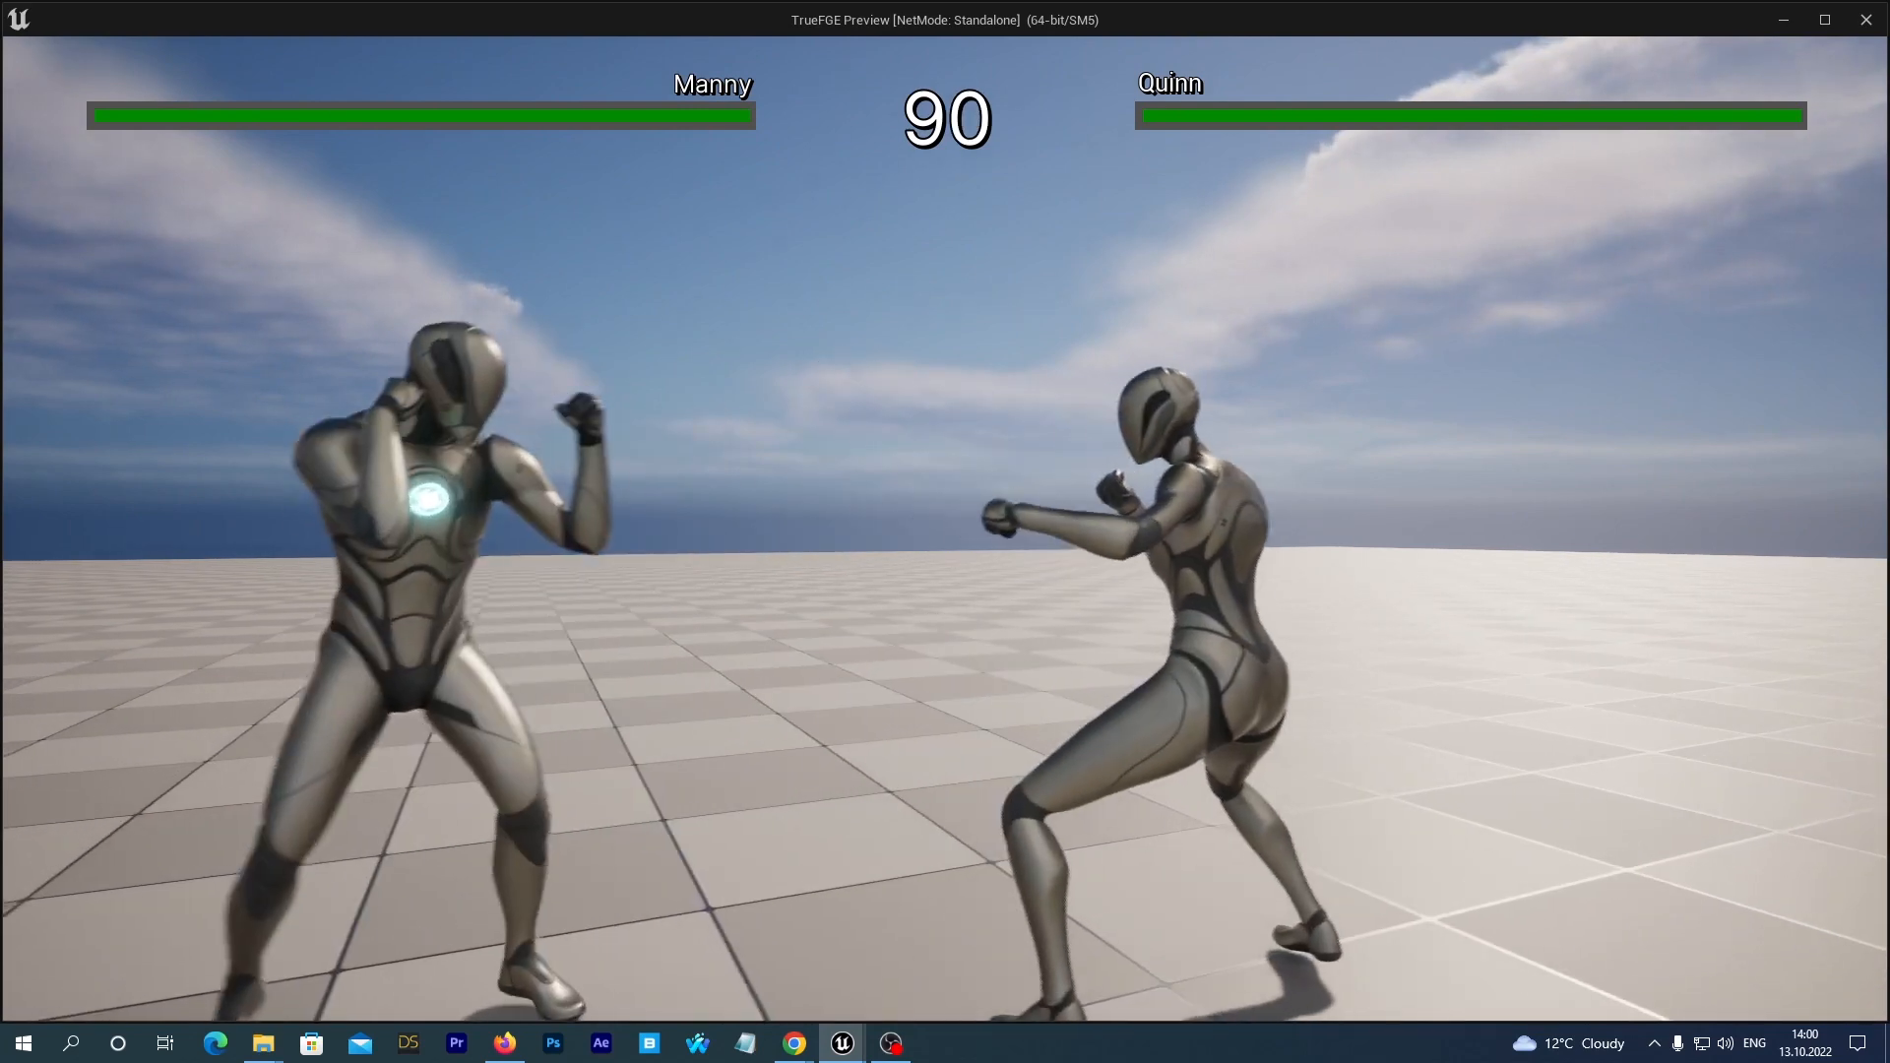
key("d")
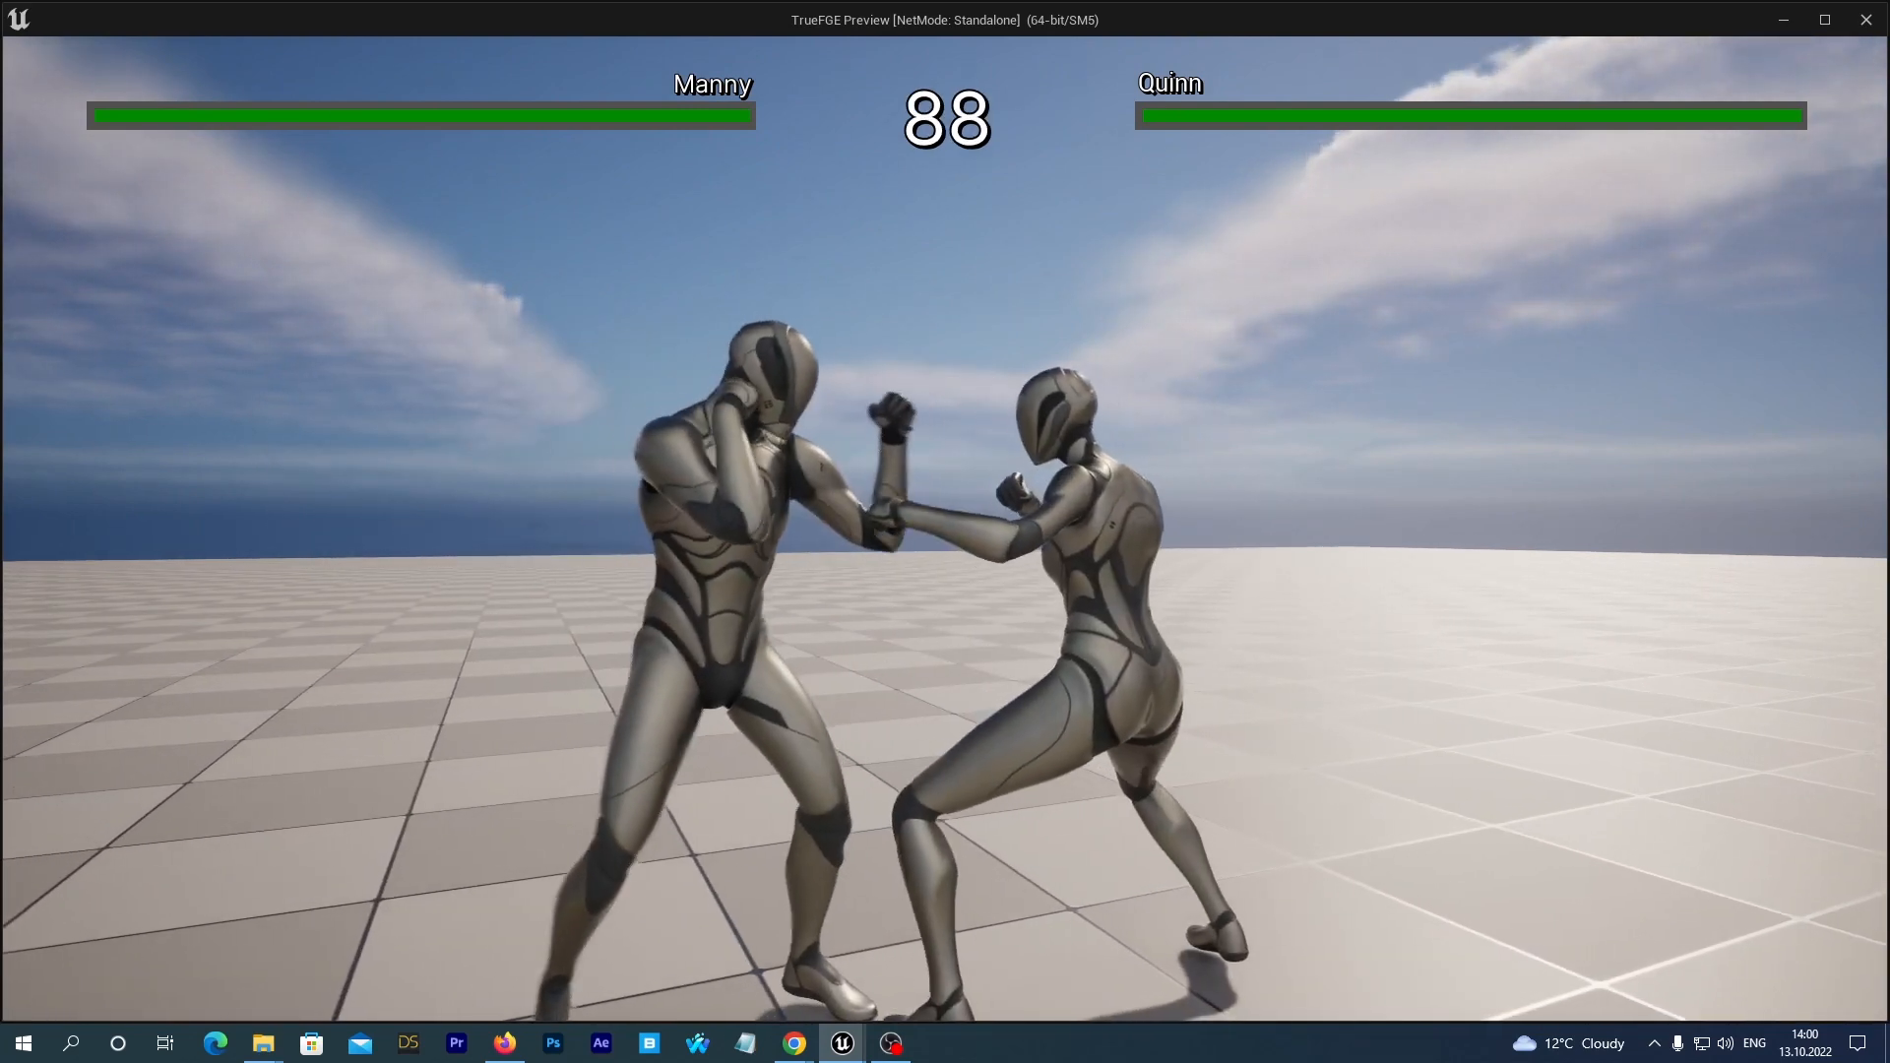
key("a")
key("w")
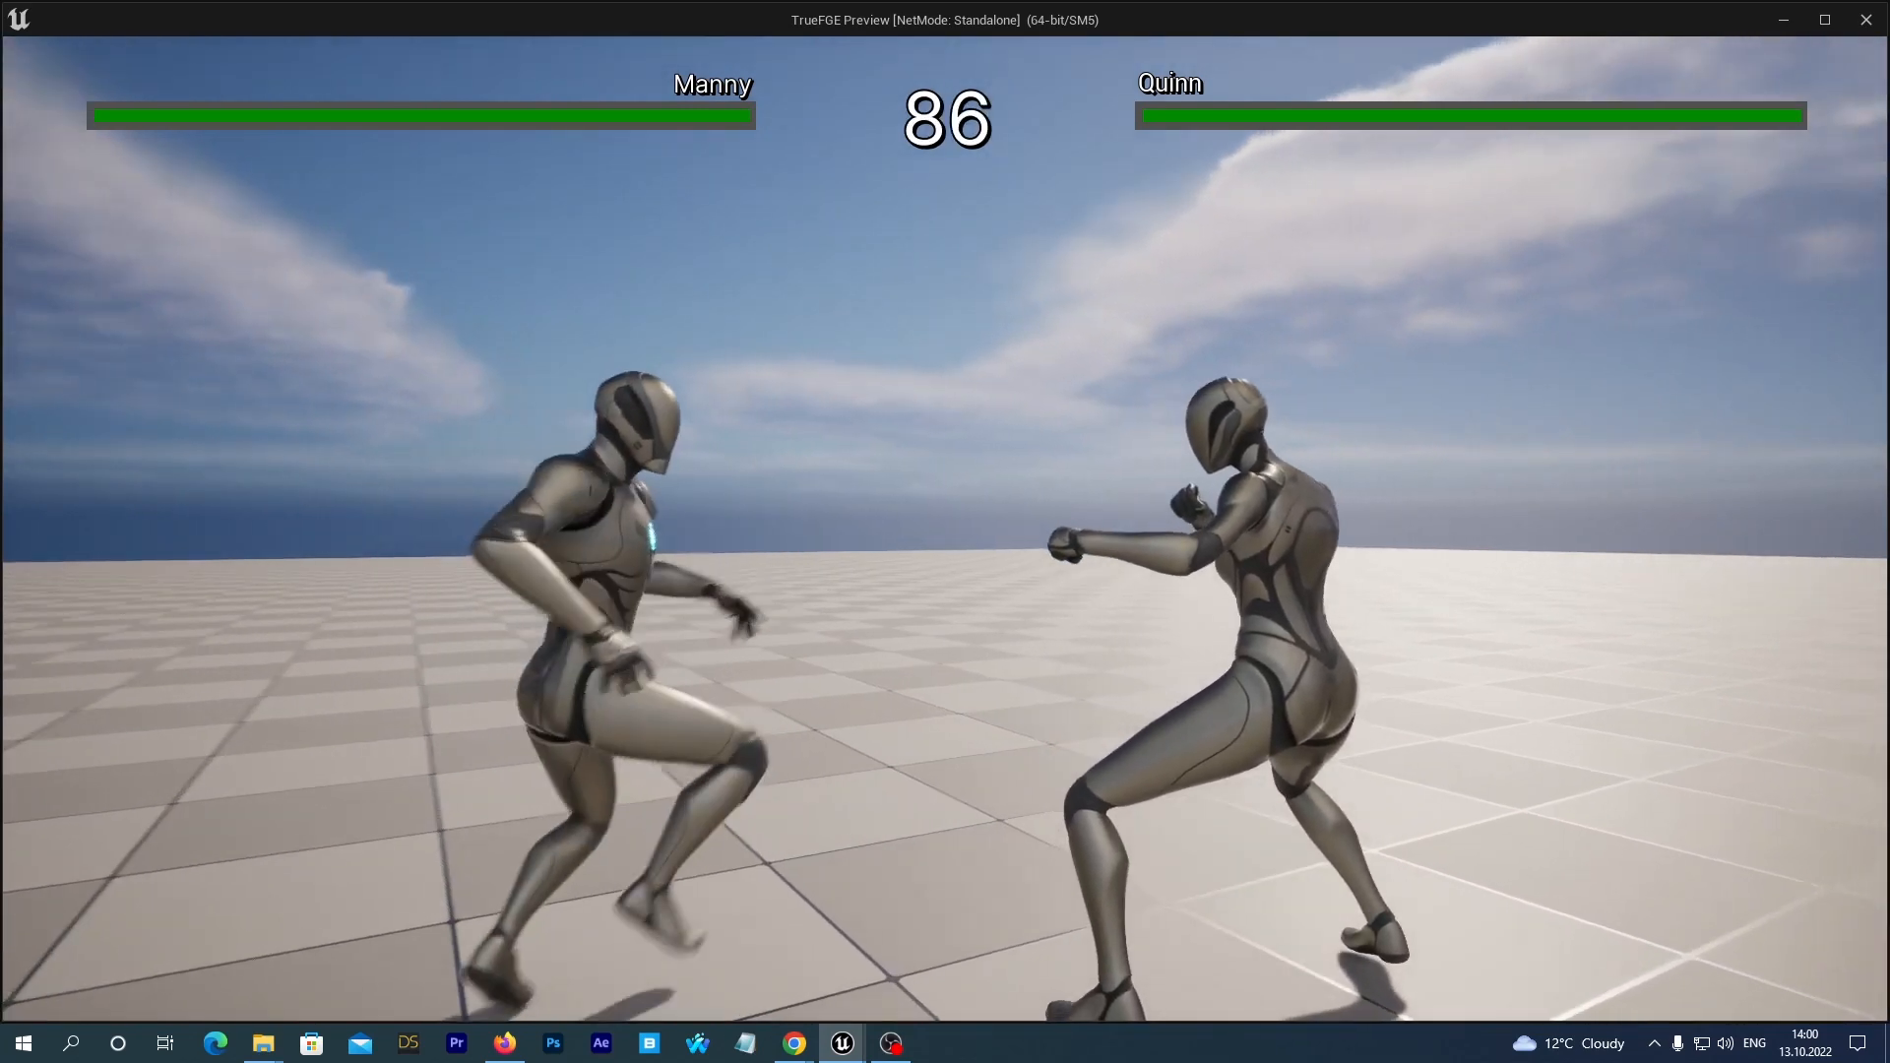
key("s")
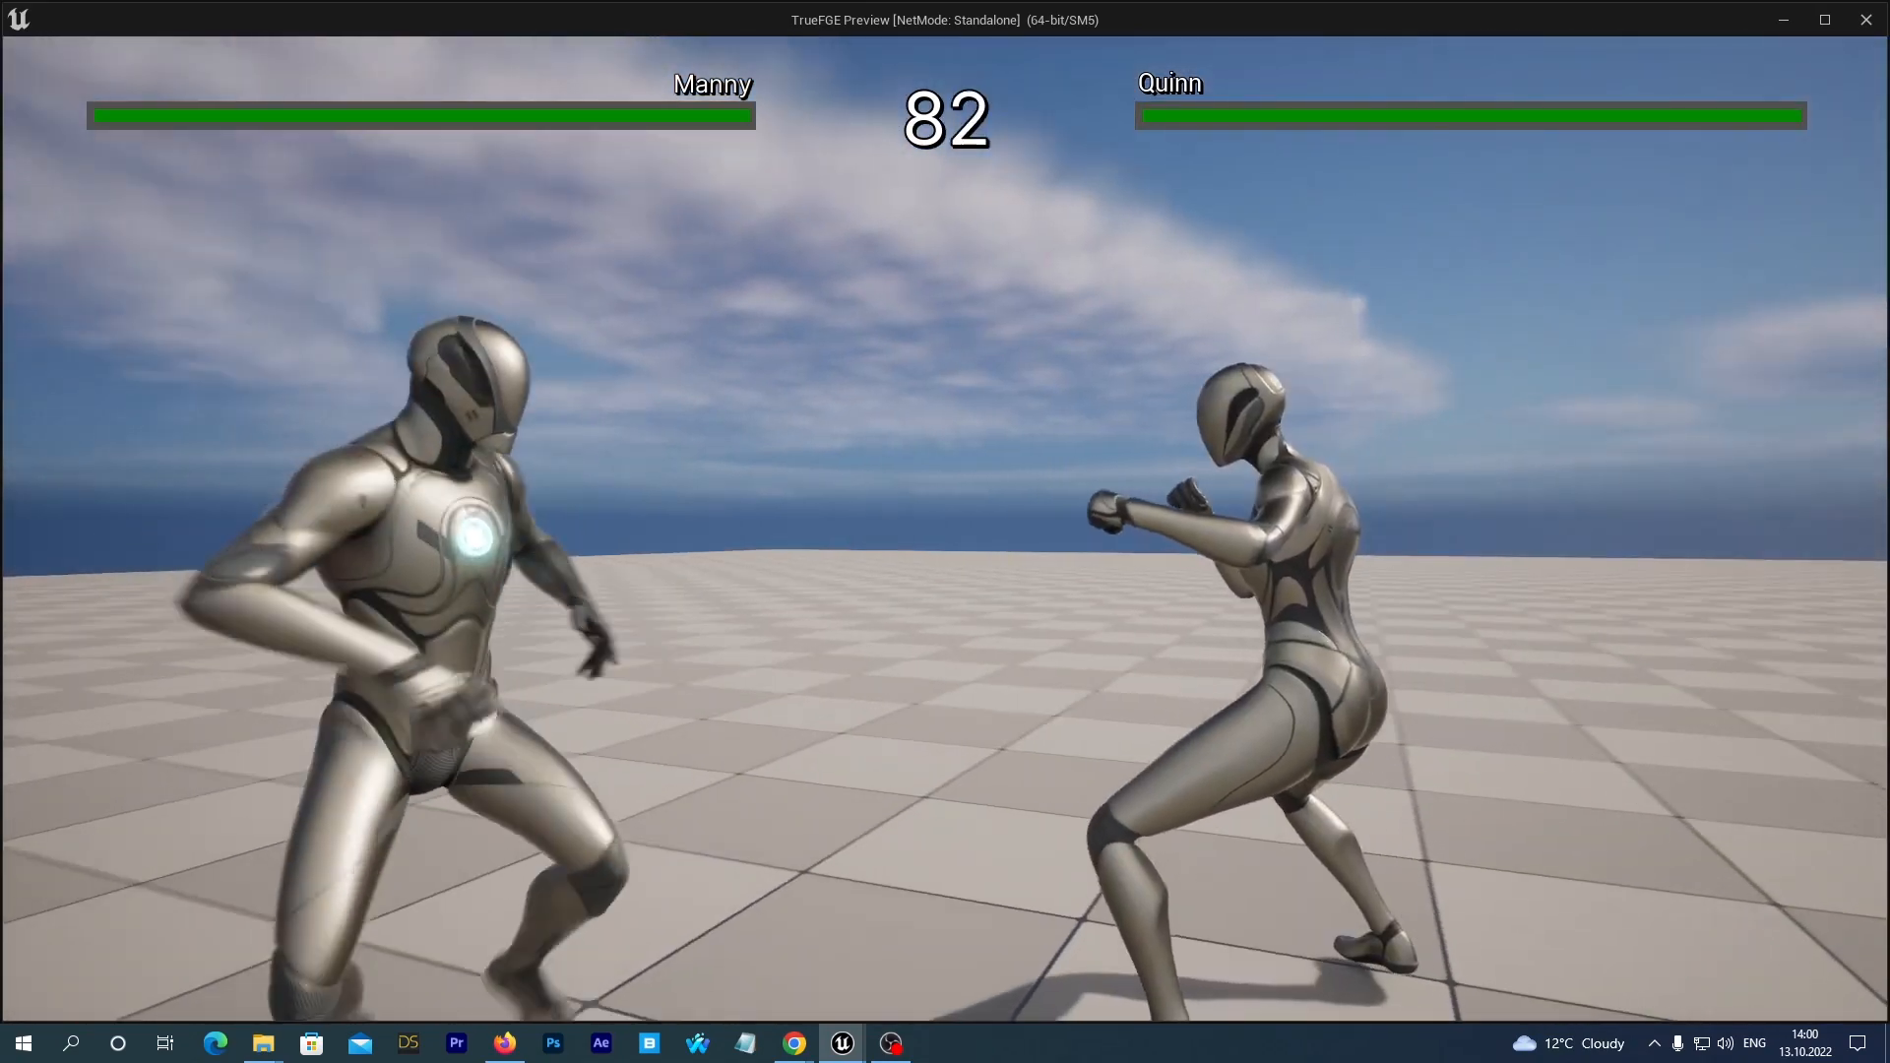
key("w")
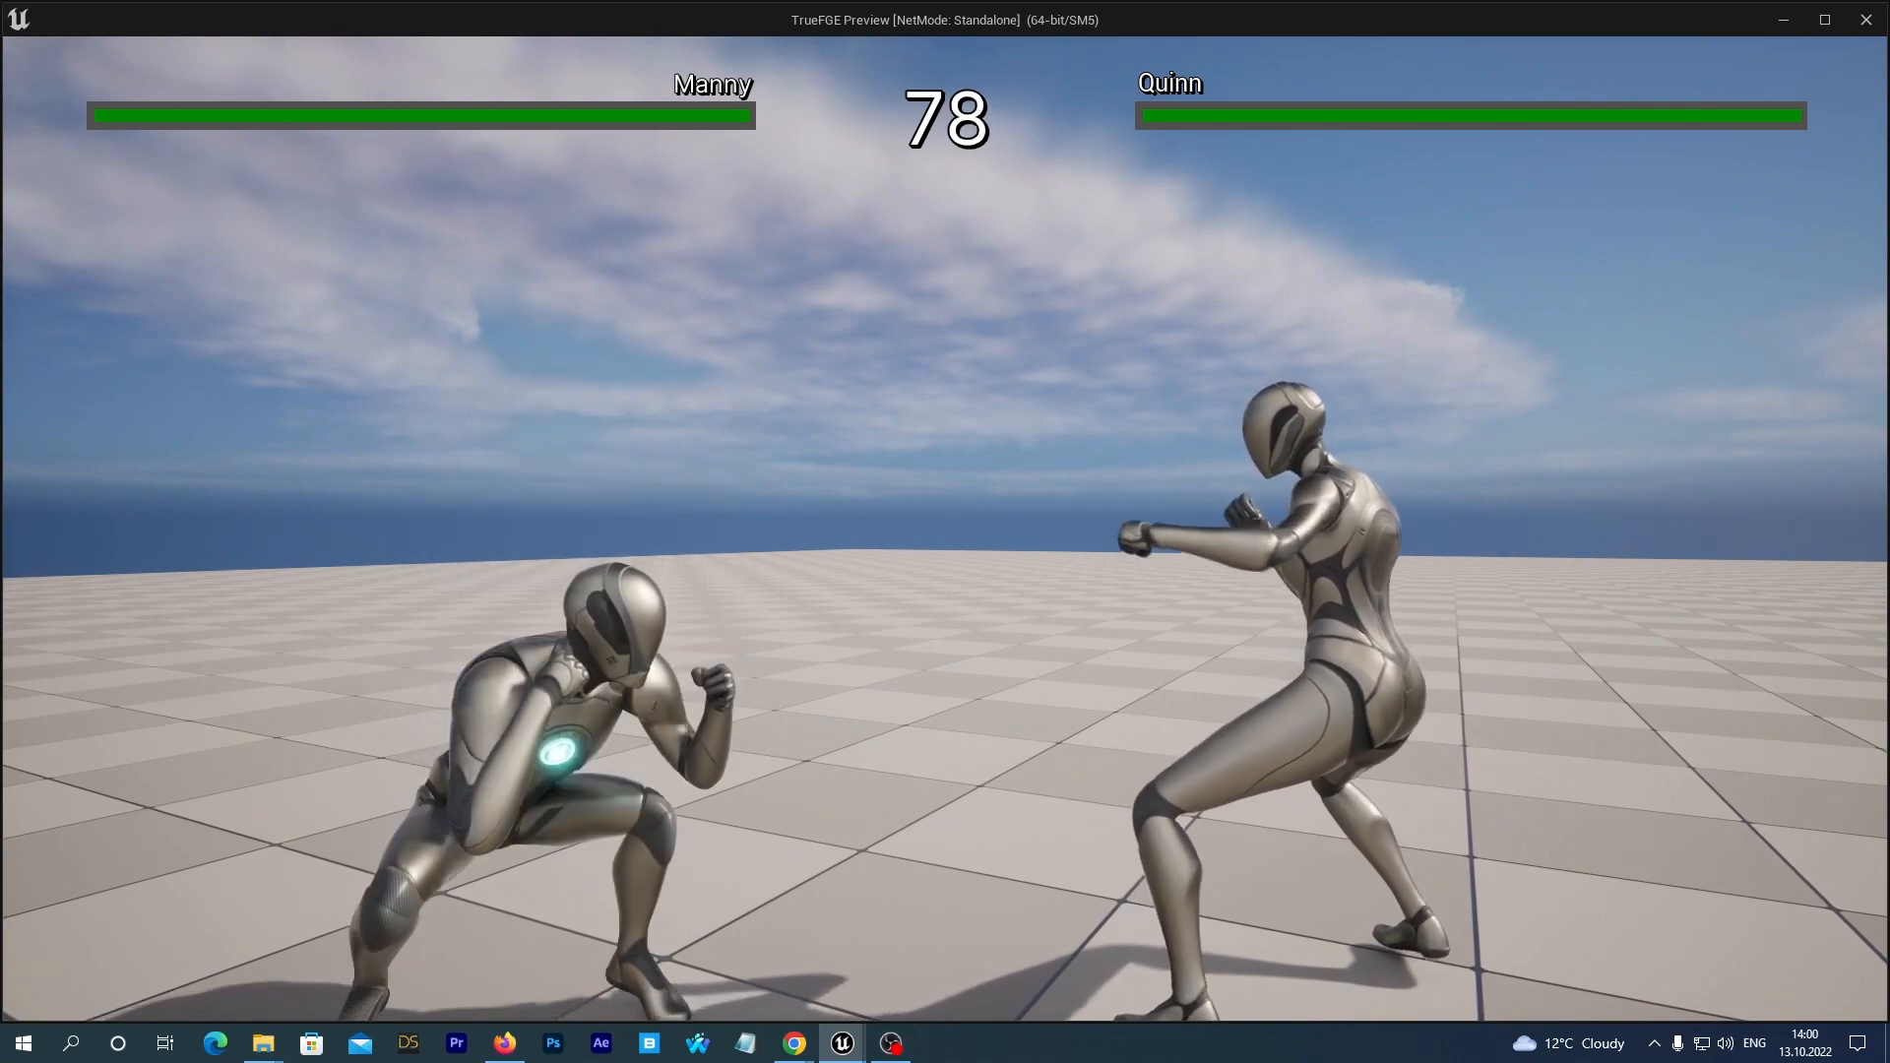
key("w")
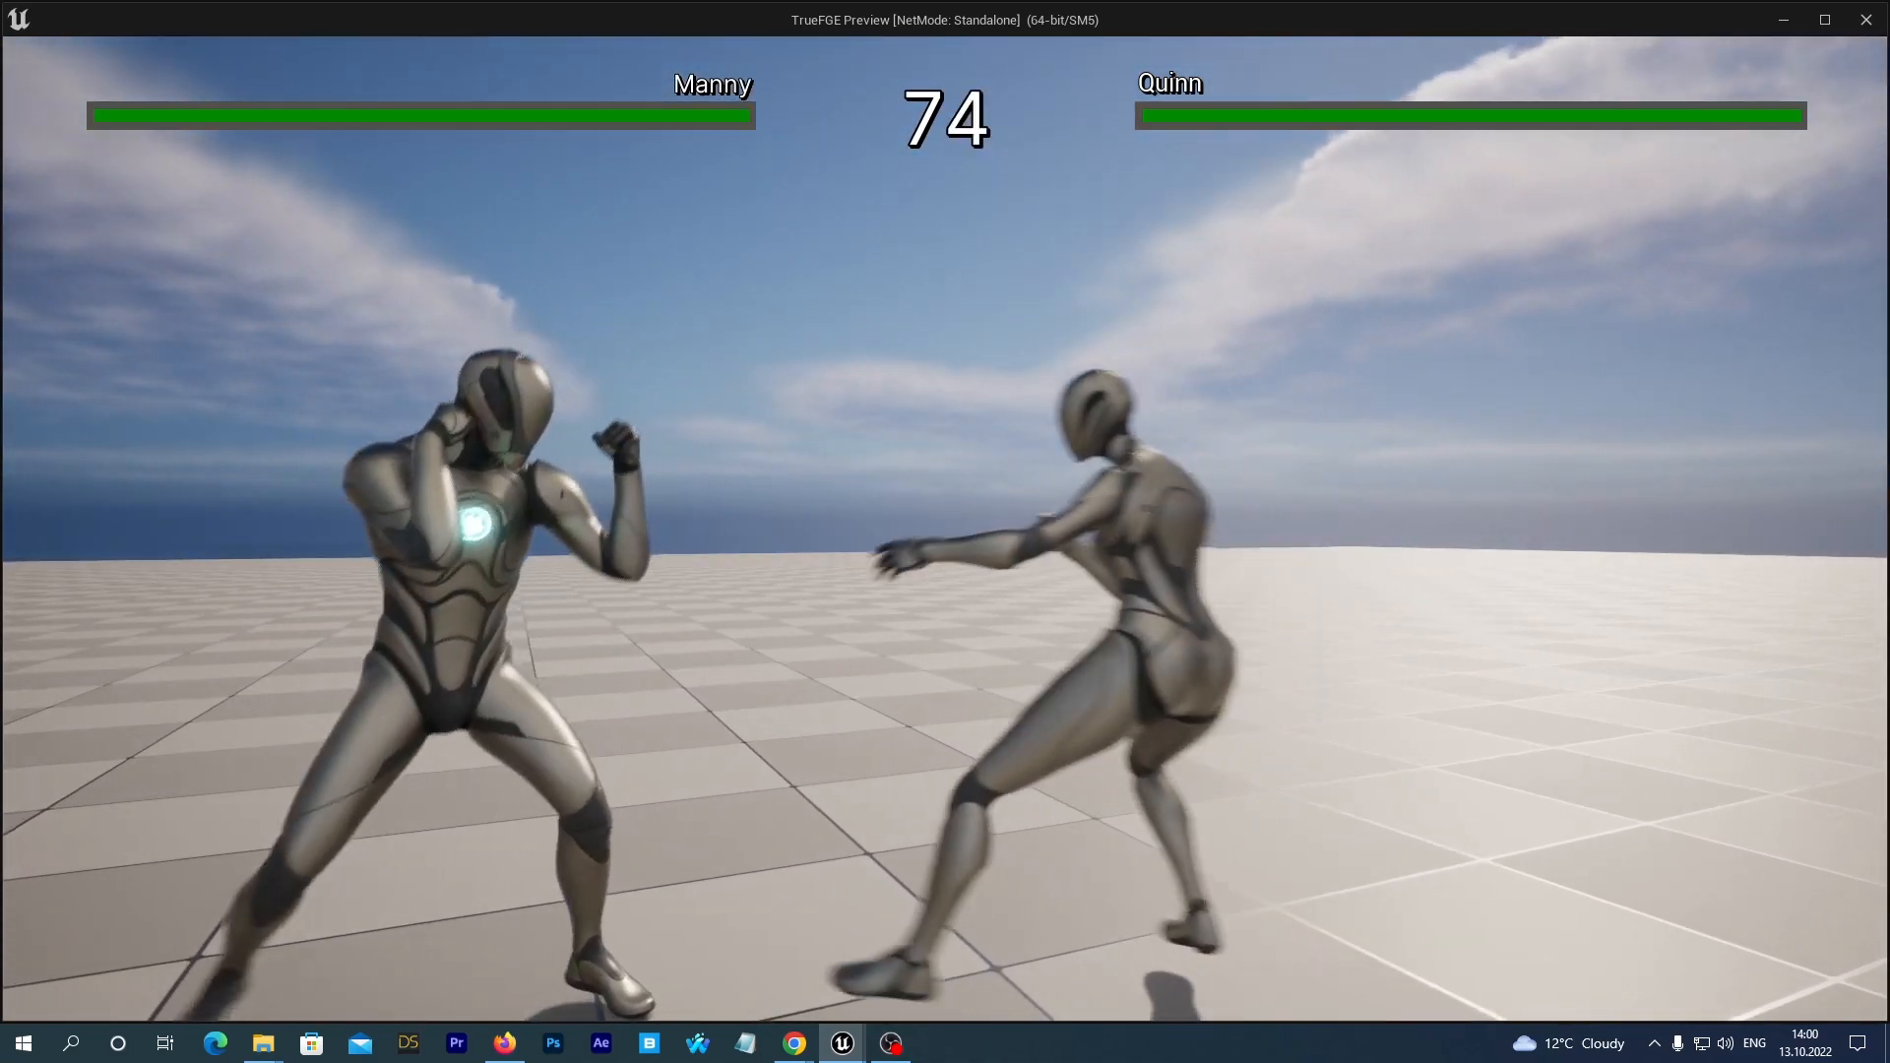
key("d")
key("a")
key("a")
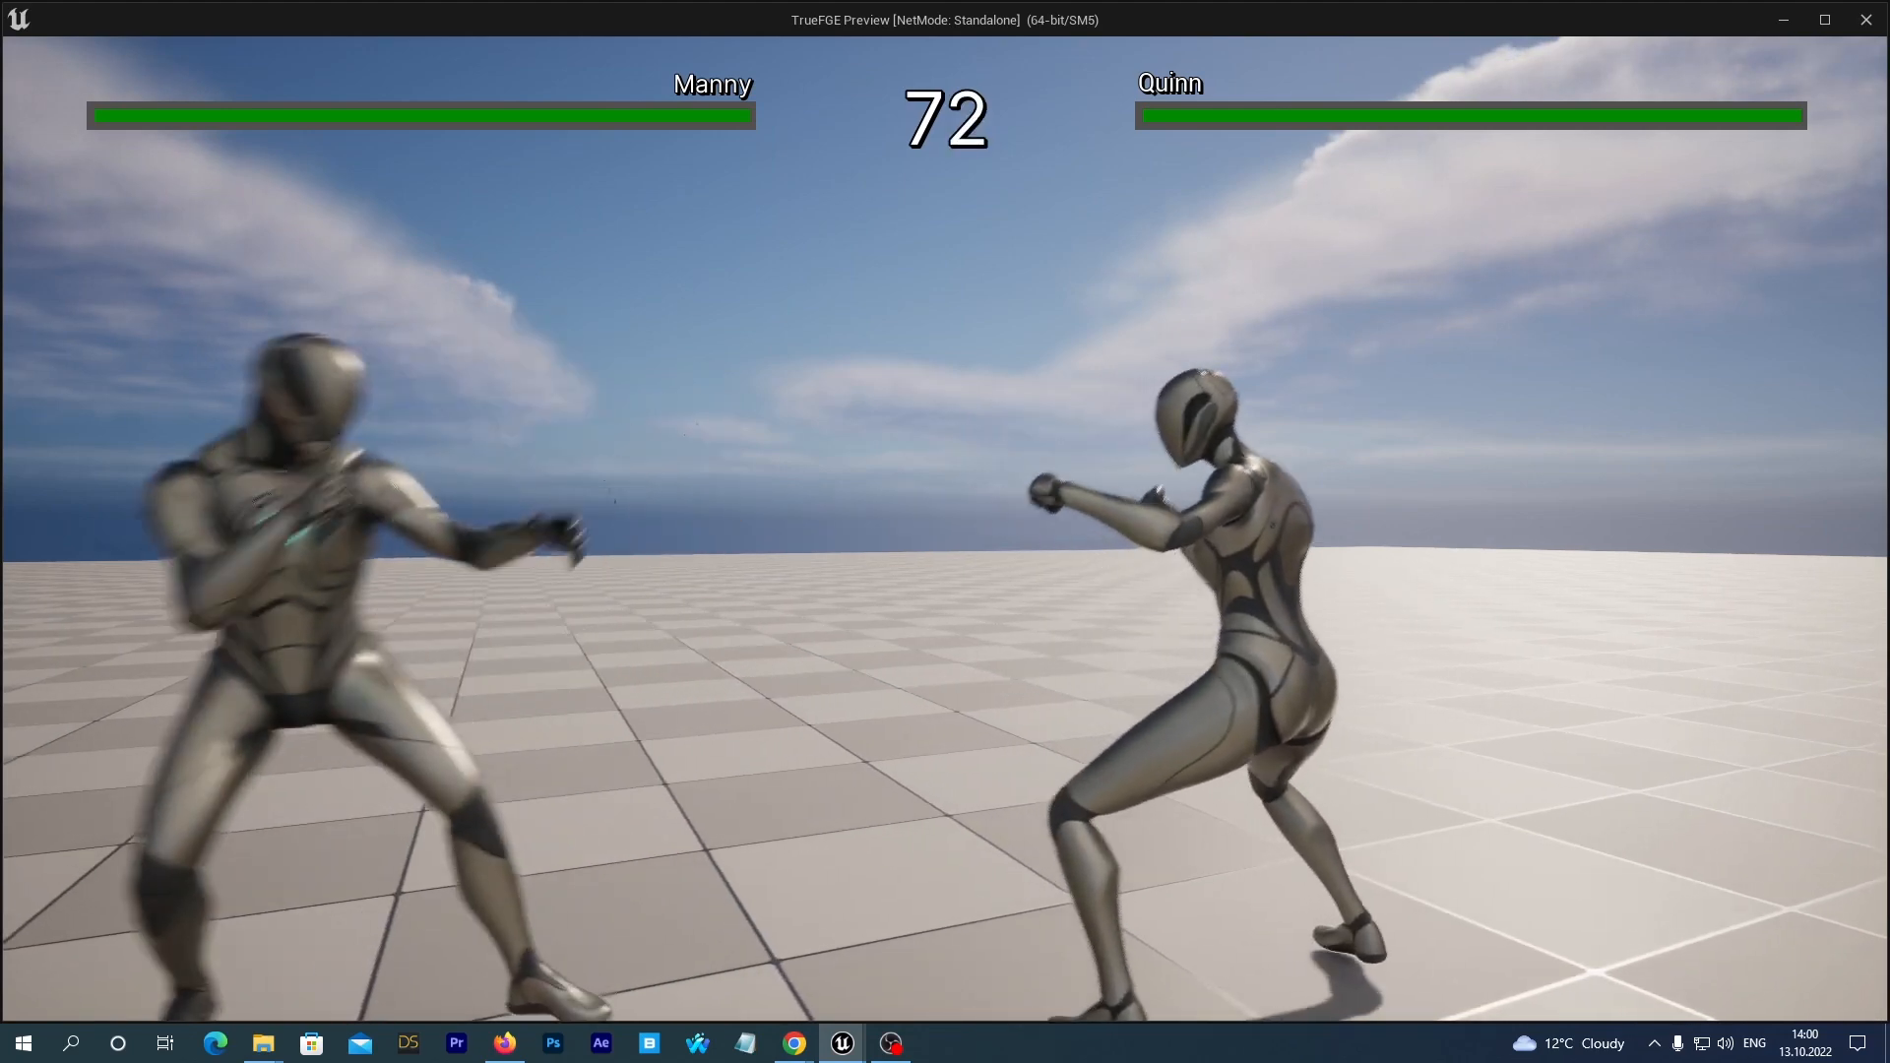
key("d")
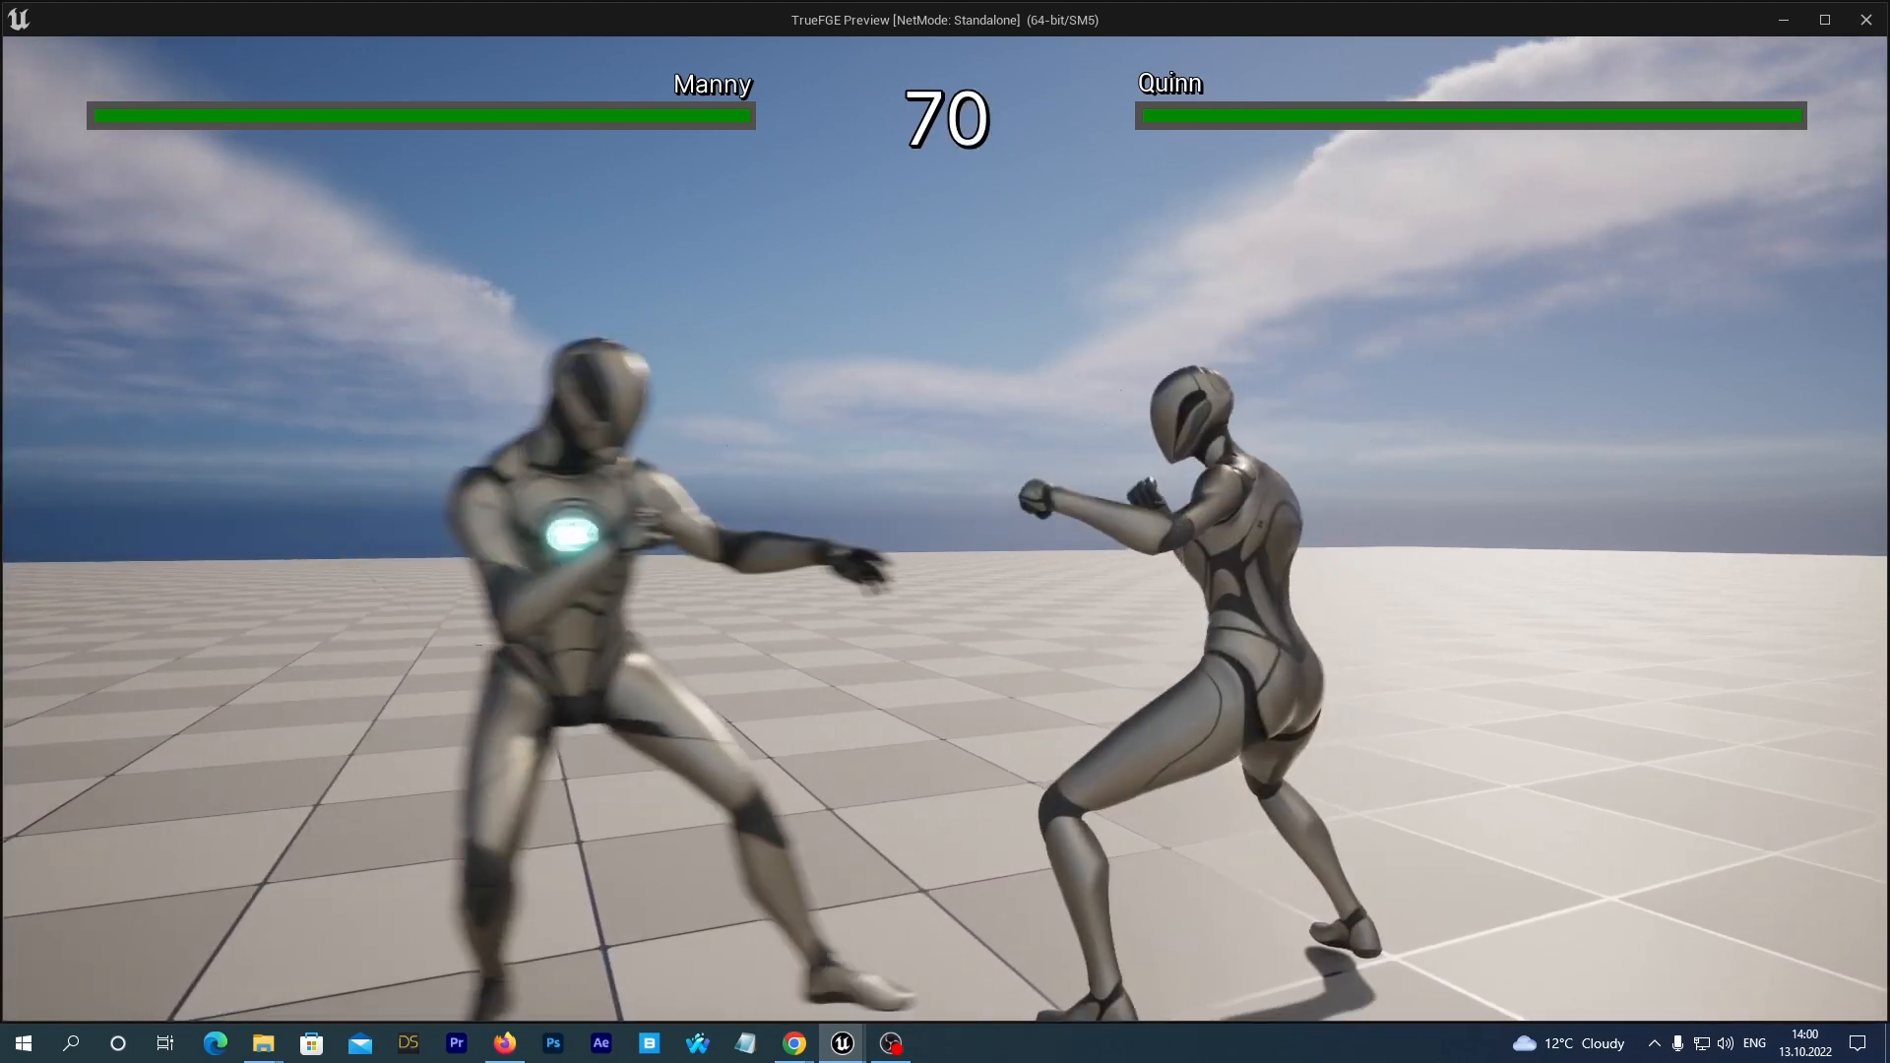
key("a")
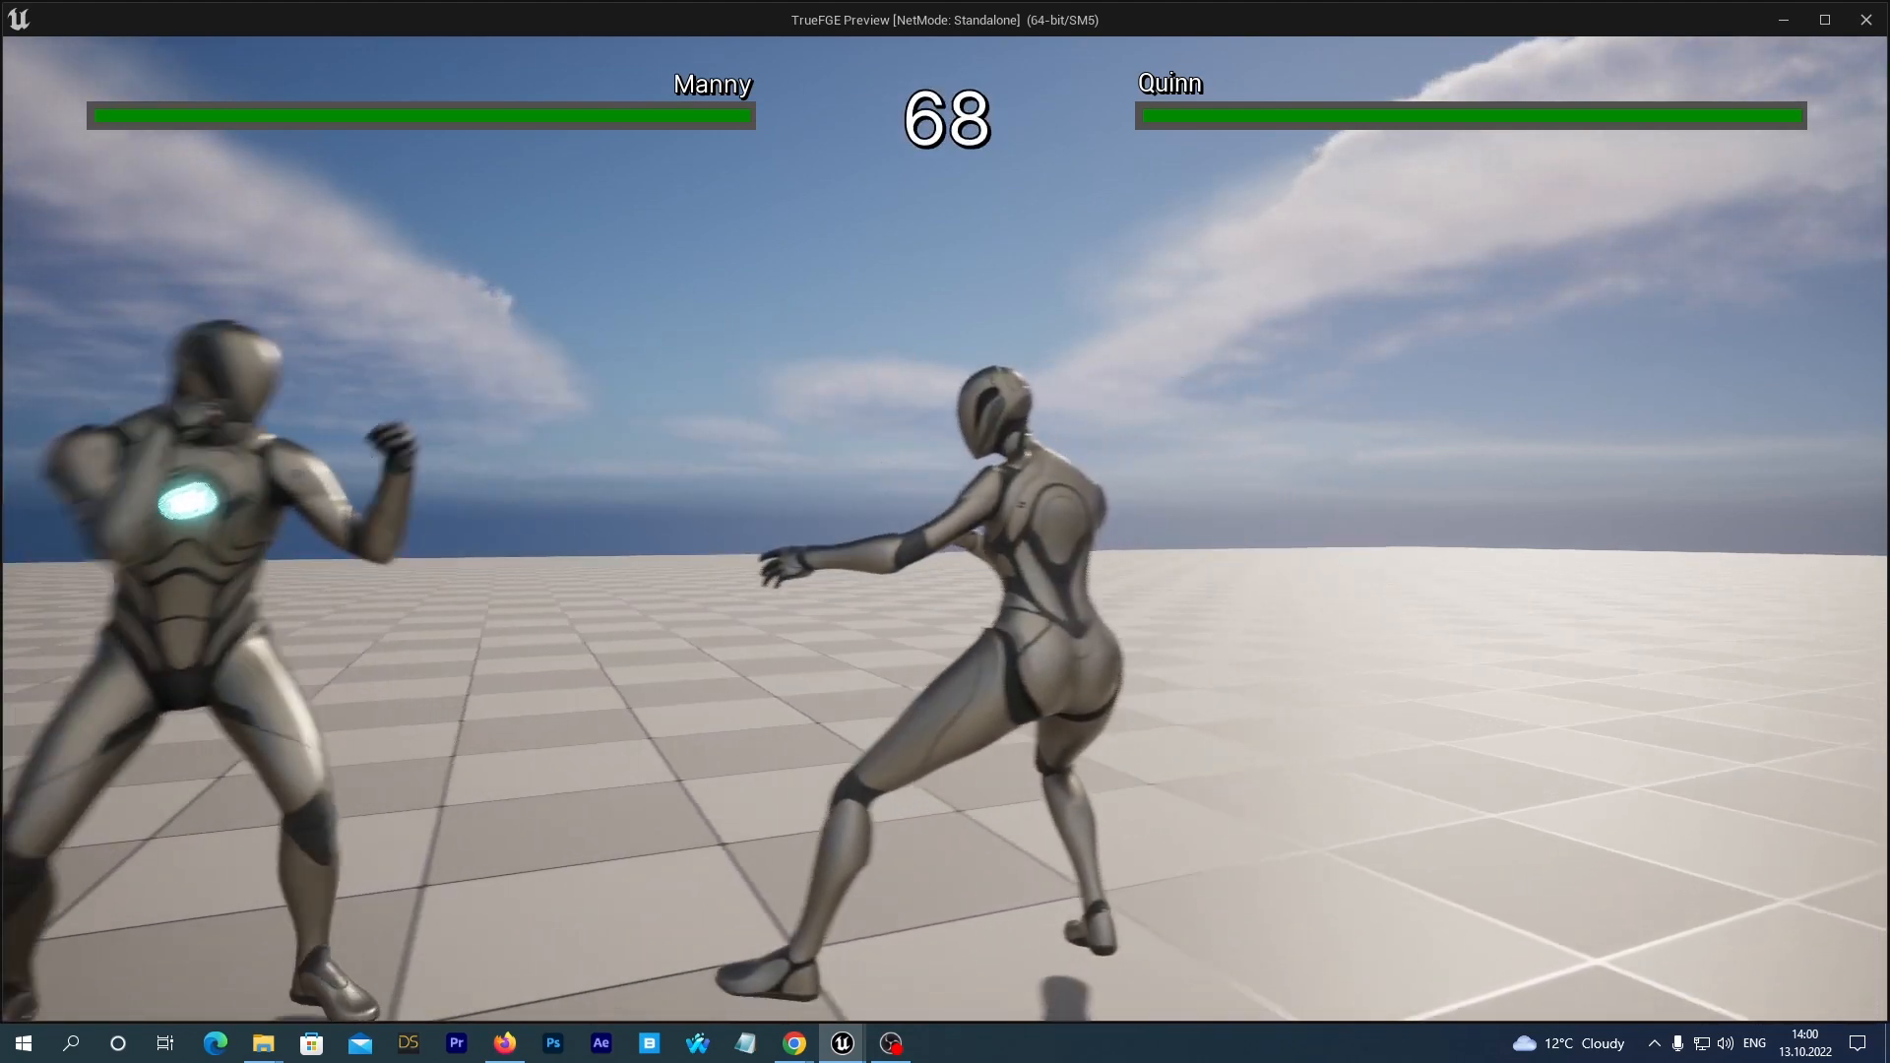
key("d")
key("s")
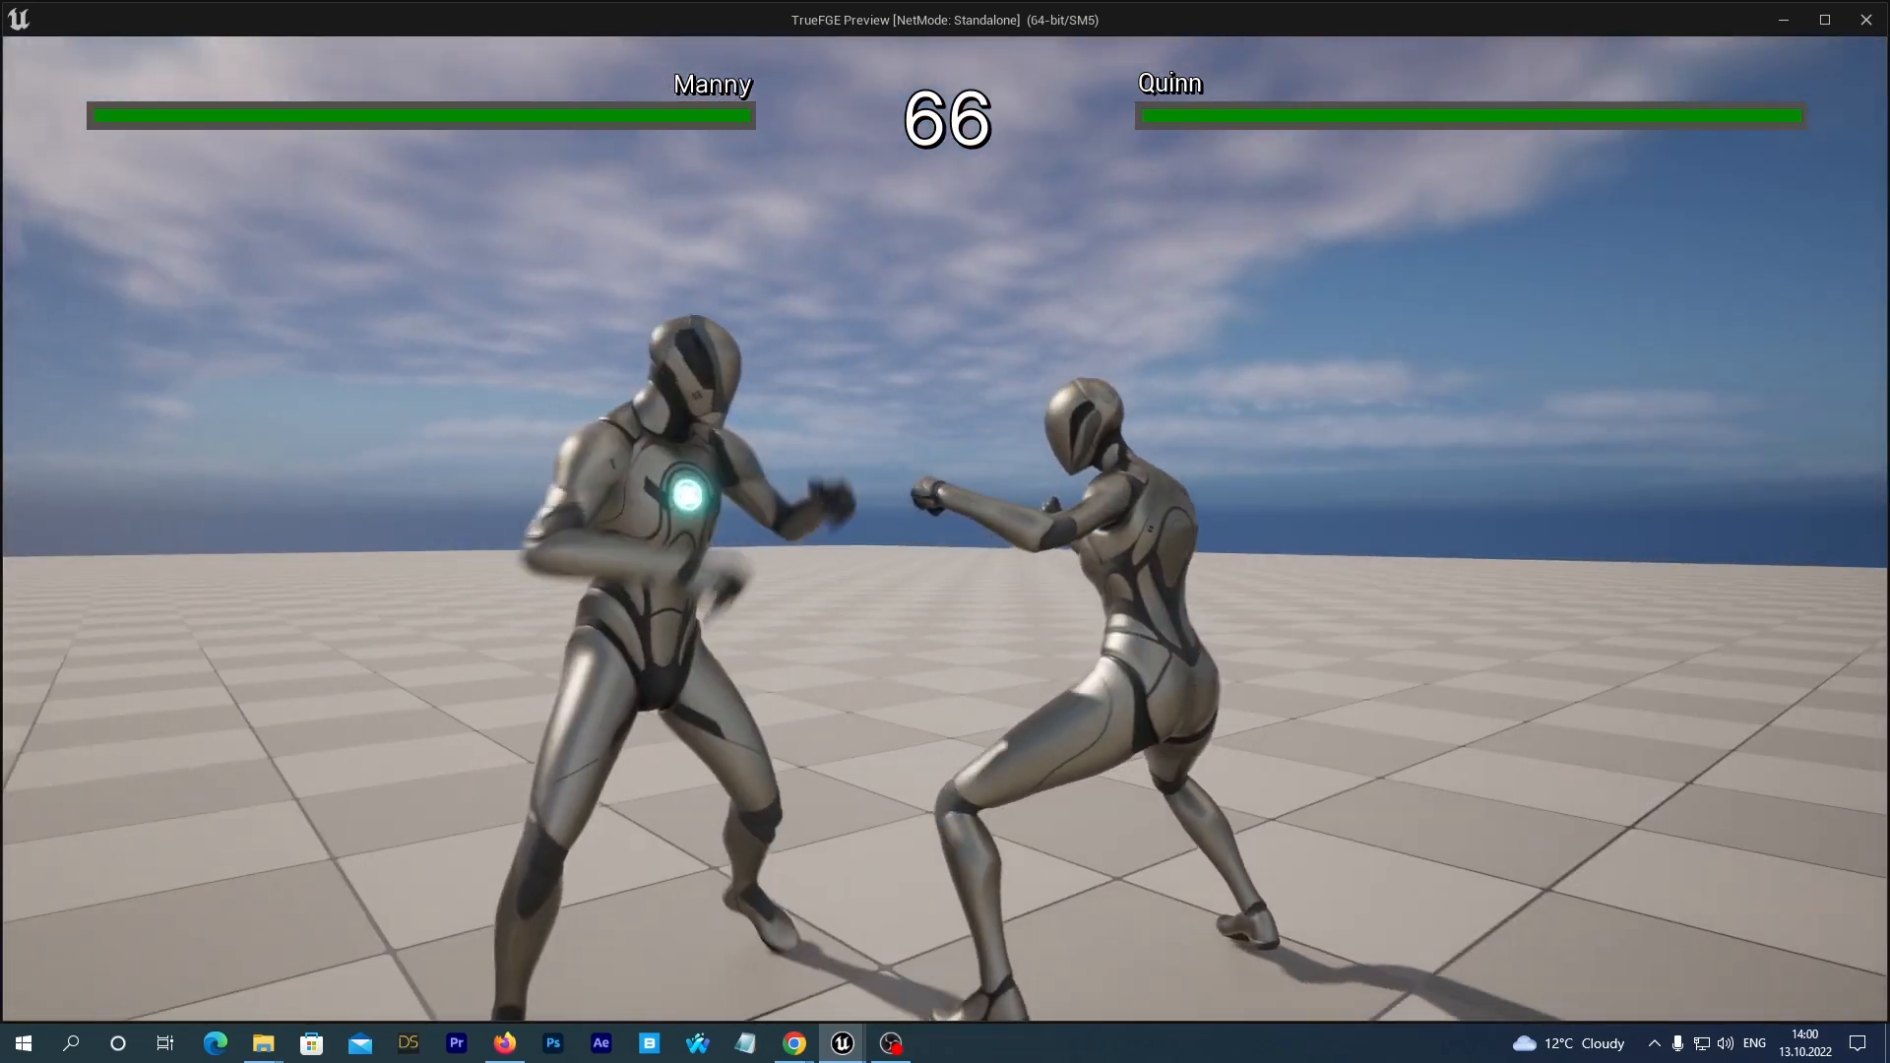
key("Escape")
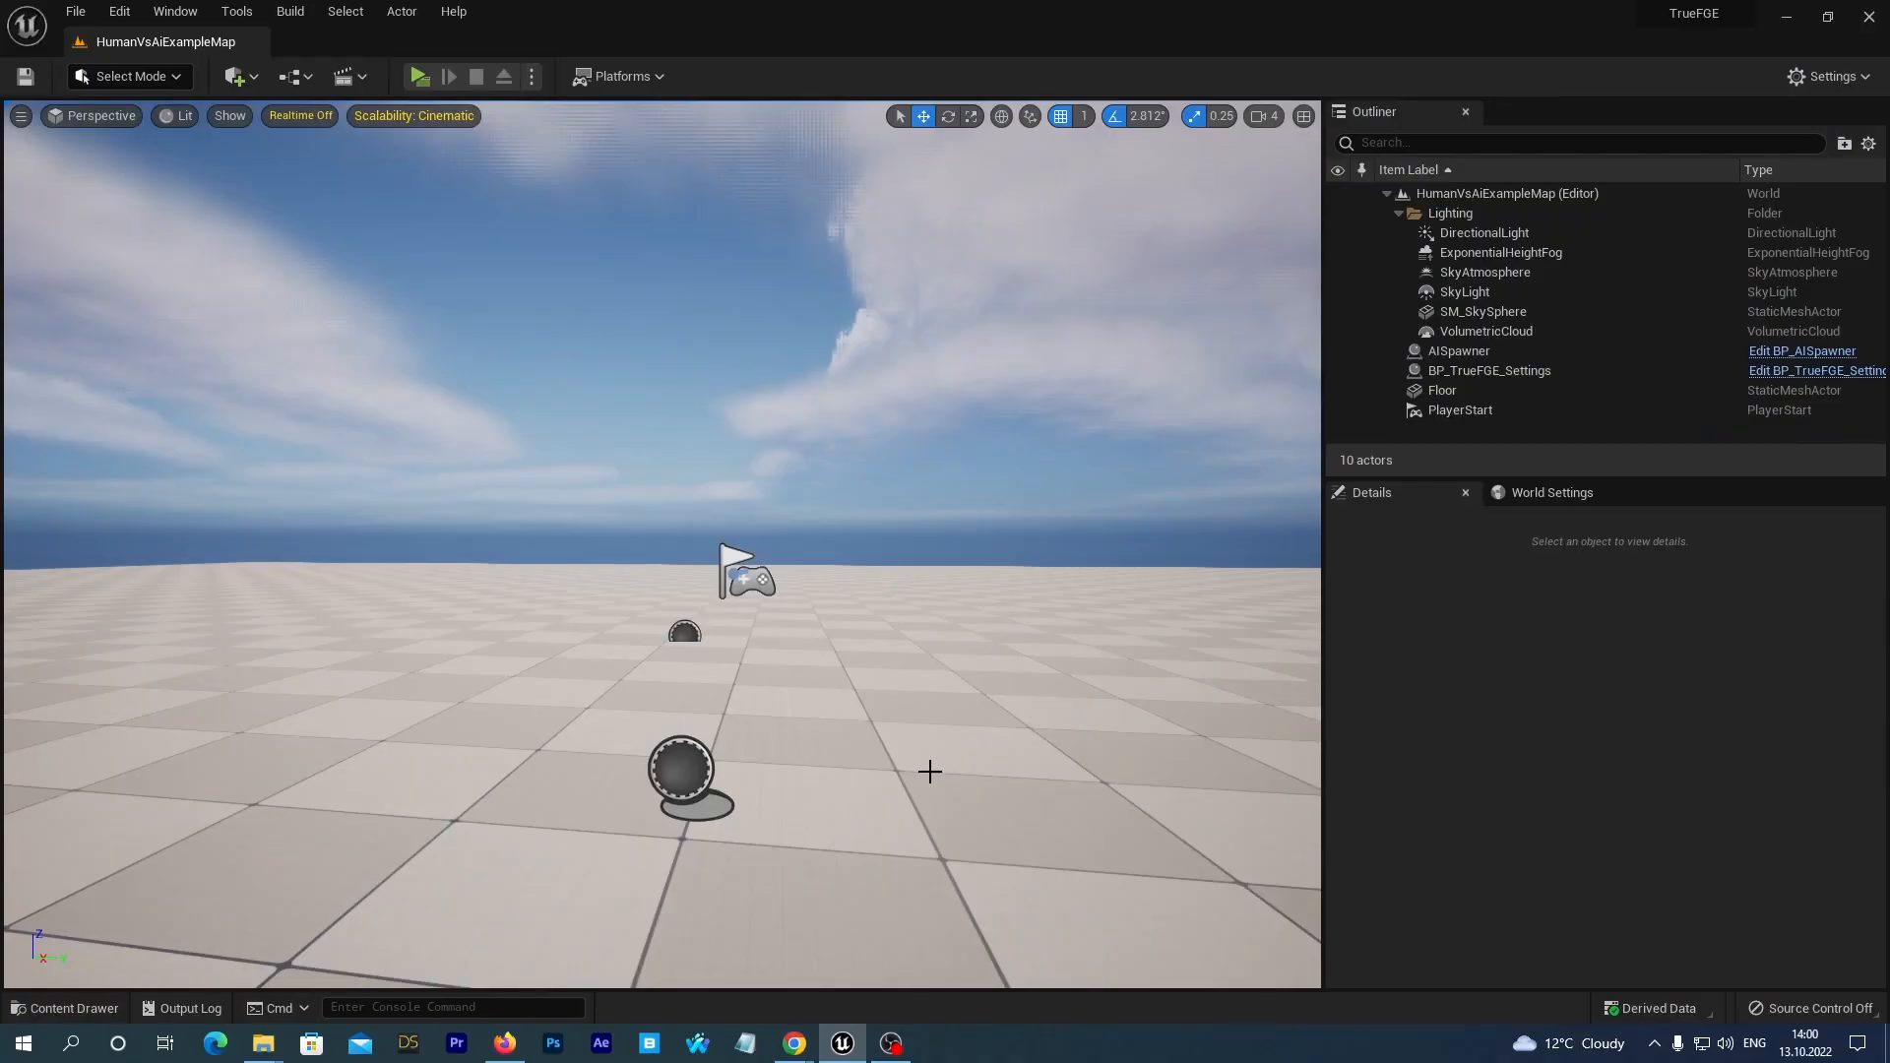